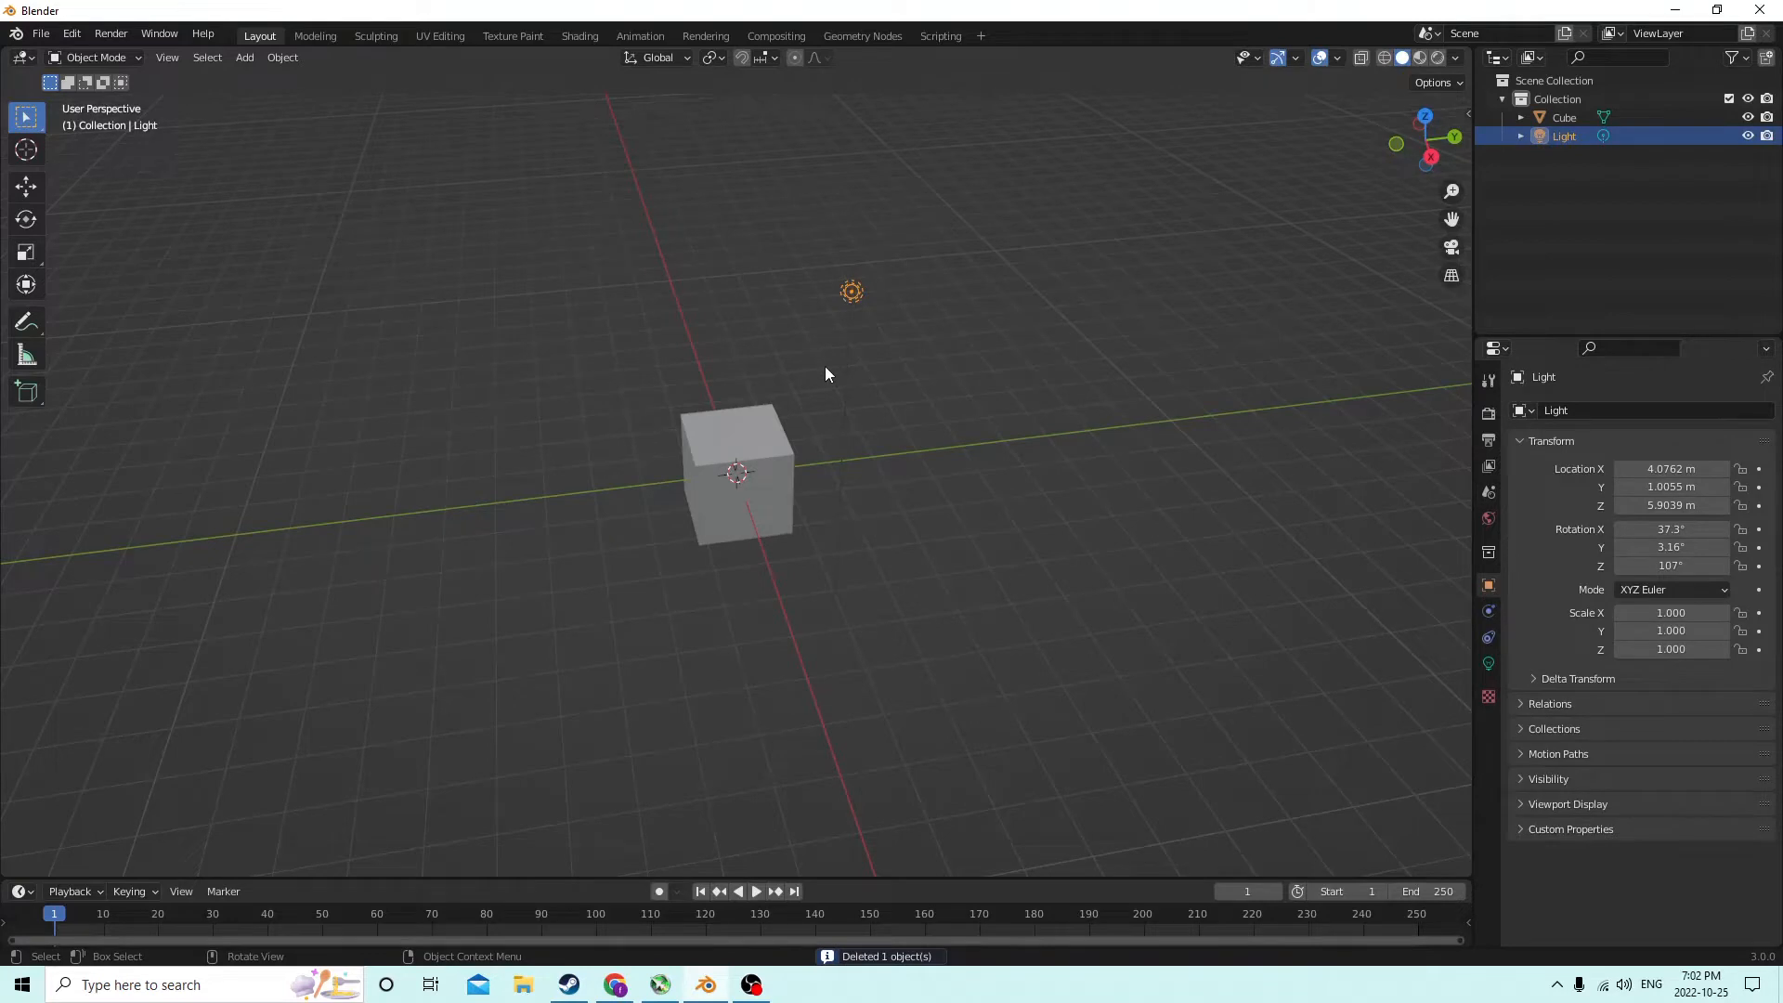
Delete the light from the scene and select the default cube
key(Delete)
middle_drag(827, 360, 715, 399)
click(758, 416)
Change the transform orientation from Global to Local
middle_drag(678, 93, 654, 126)
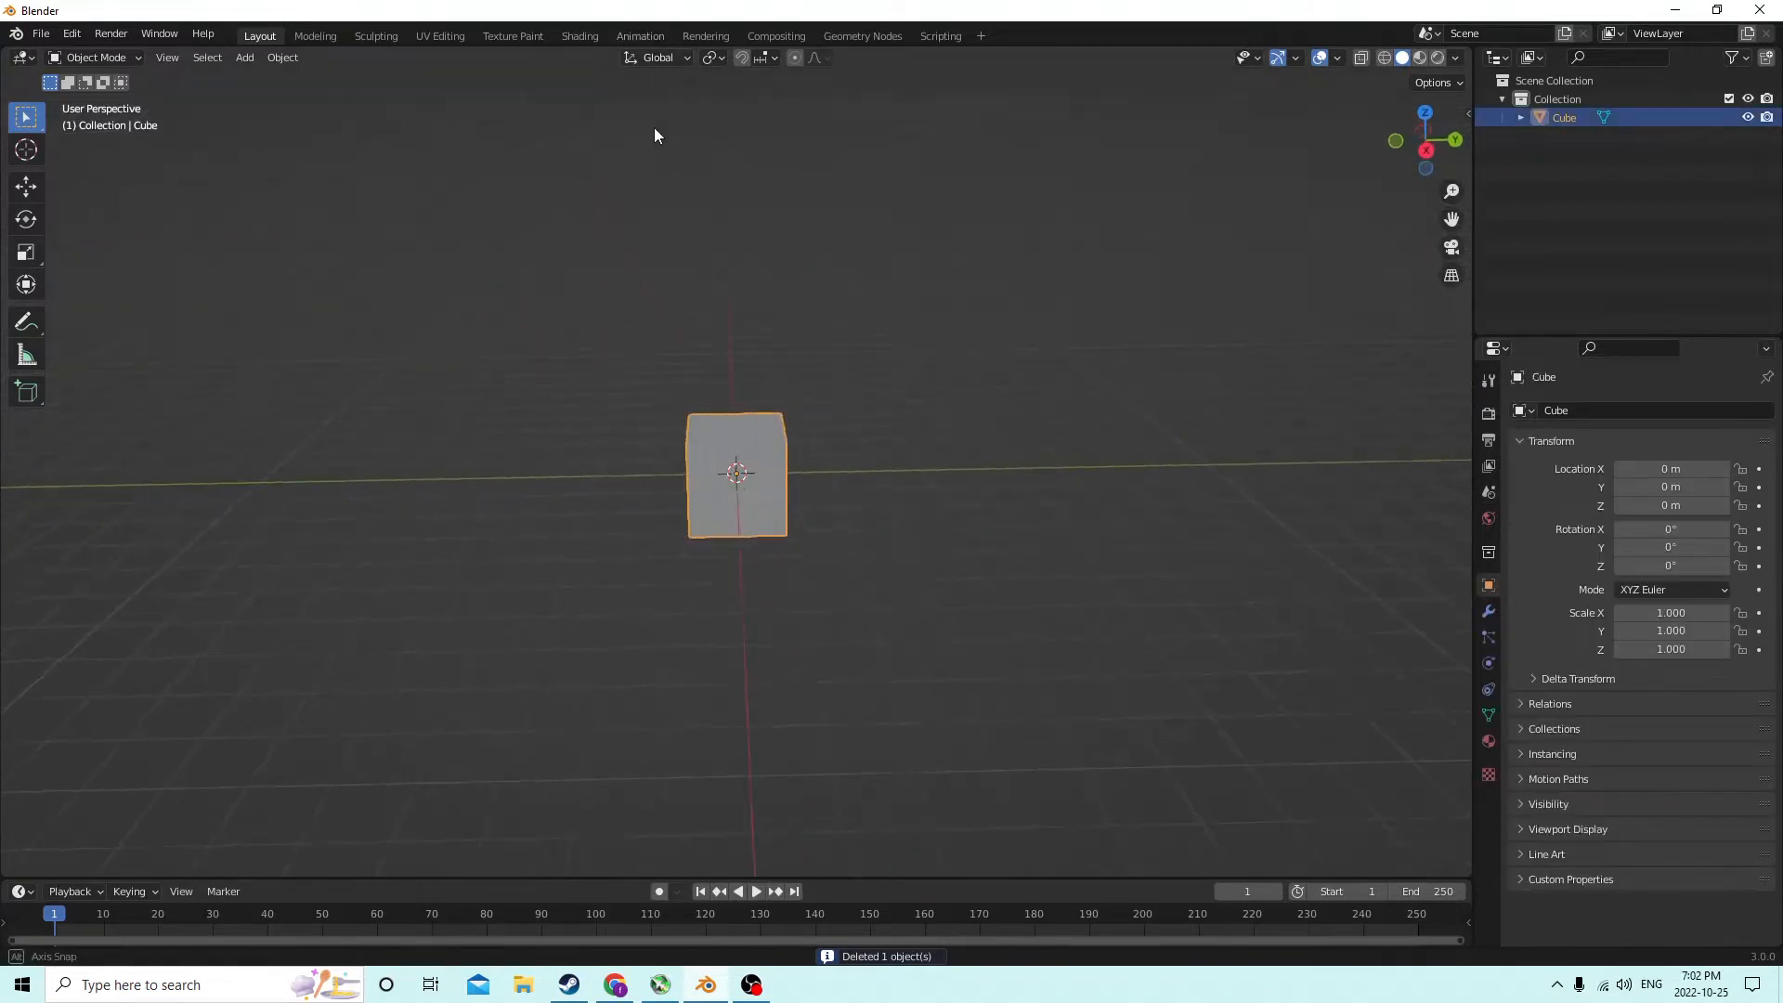
click(683, 58)
middle_drag(983, 193, 899, 178)
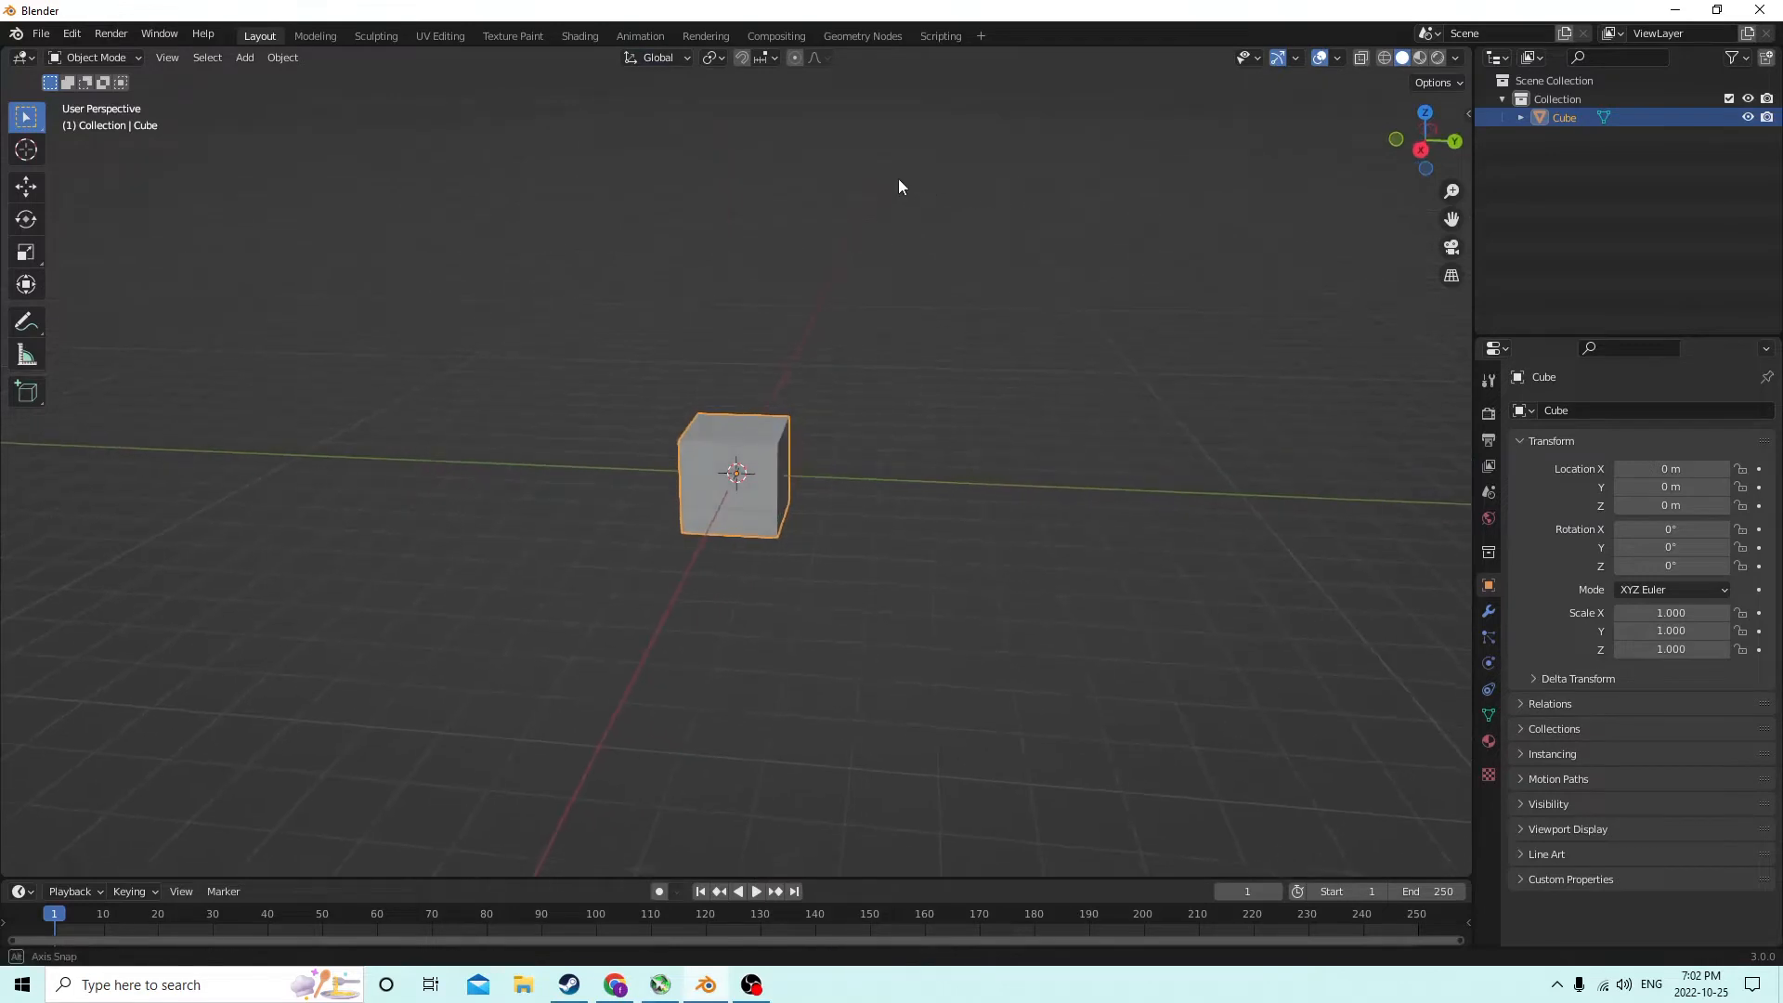
click(688, 57)
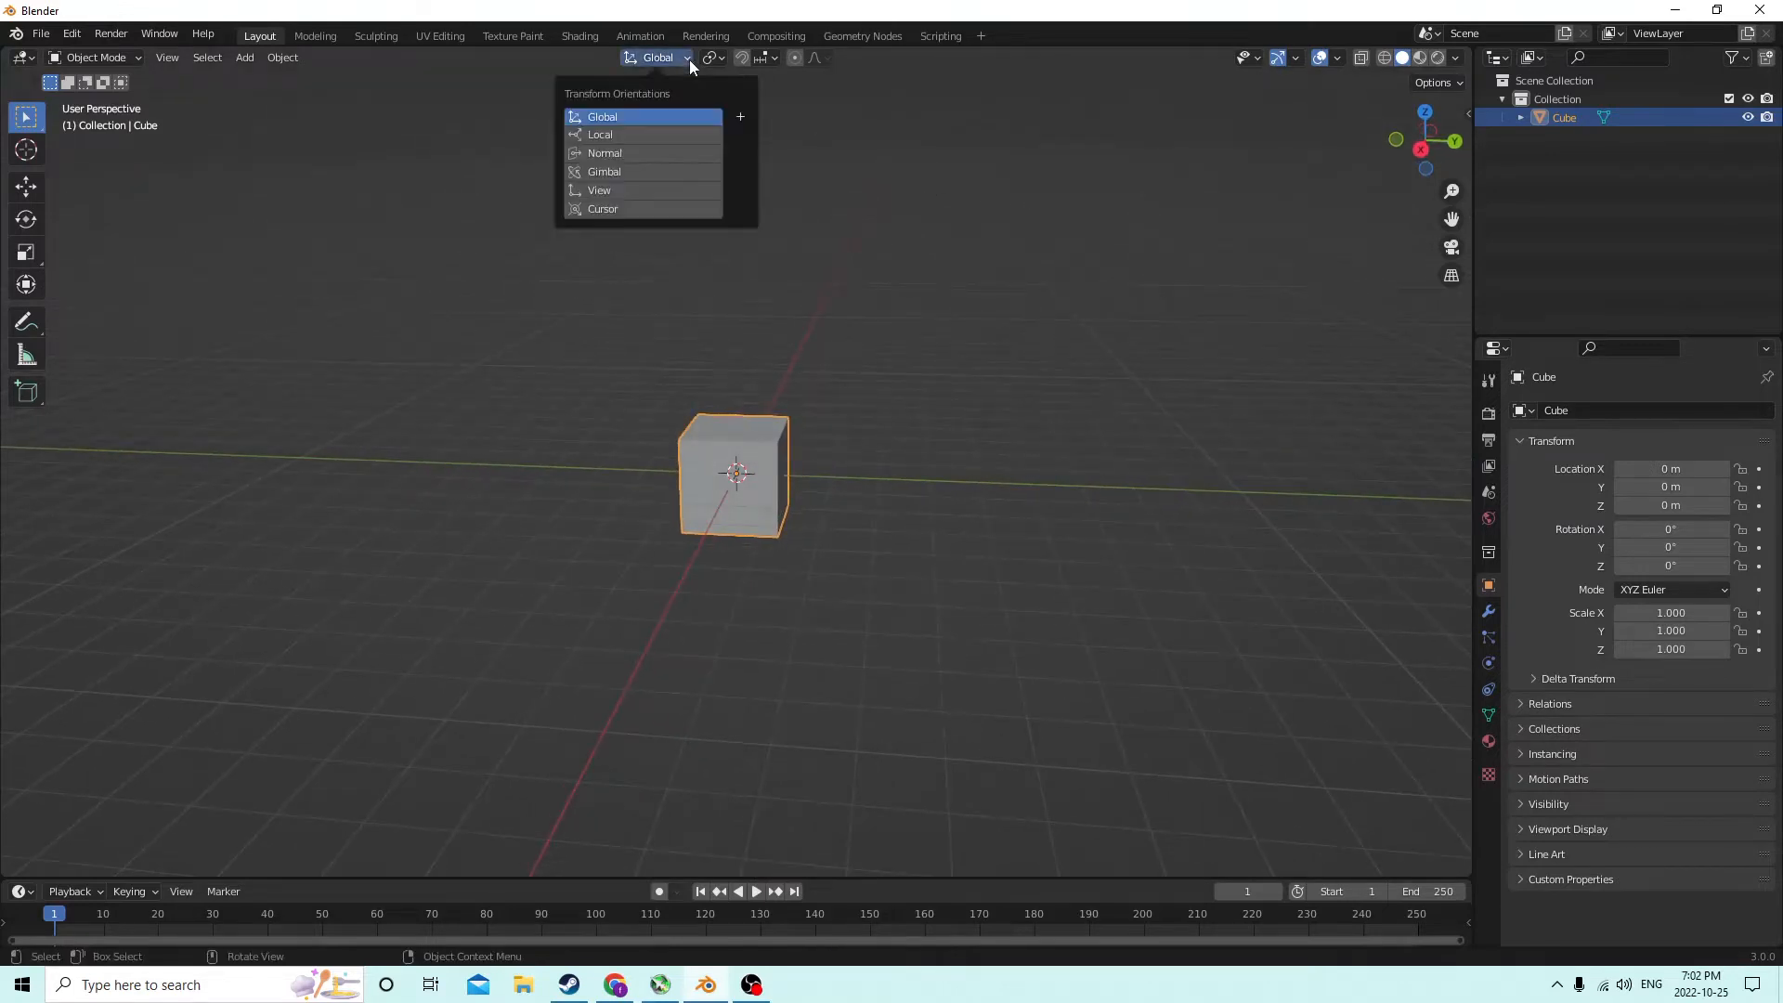
click(629, 137)
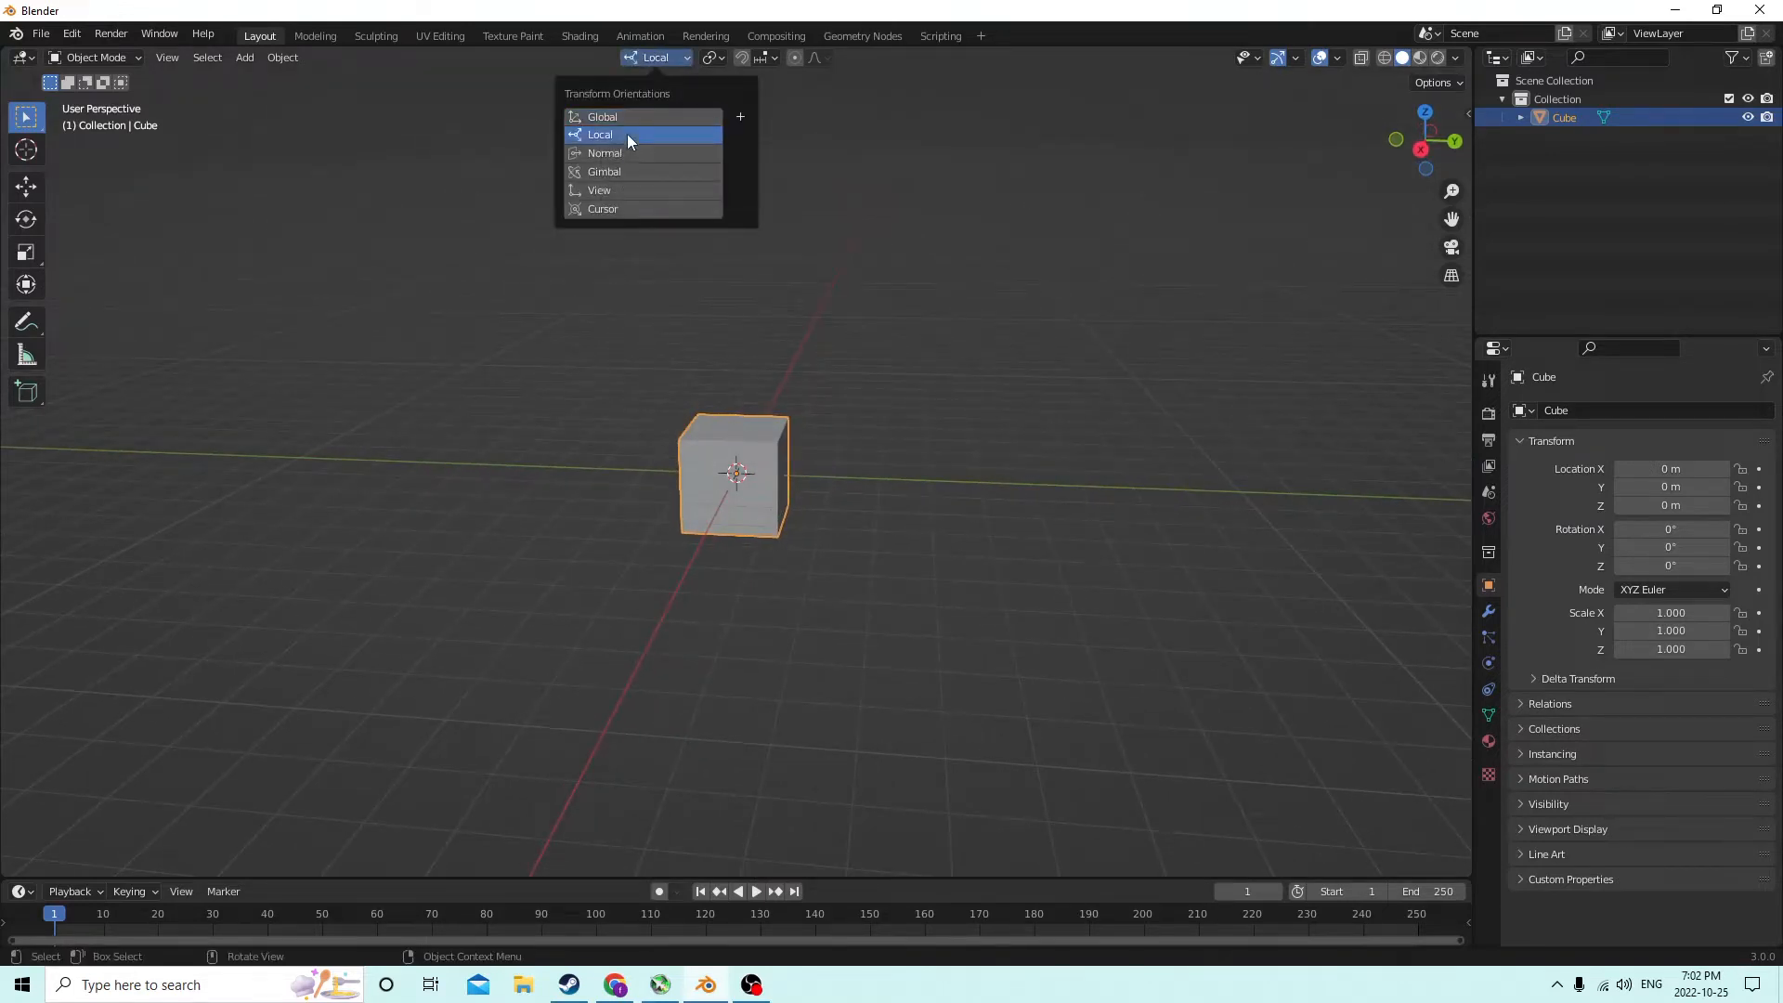
middle_drag(1008, 227, 1112, 236)
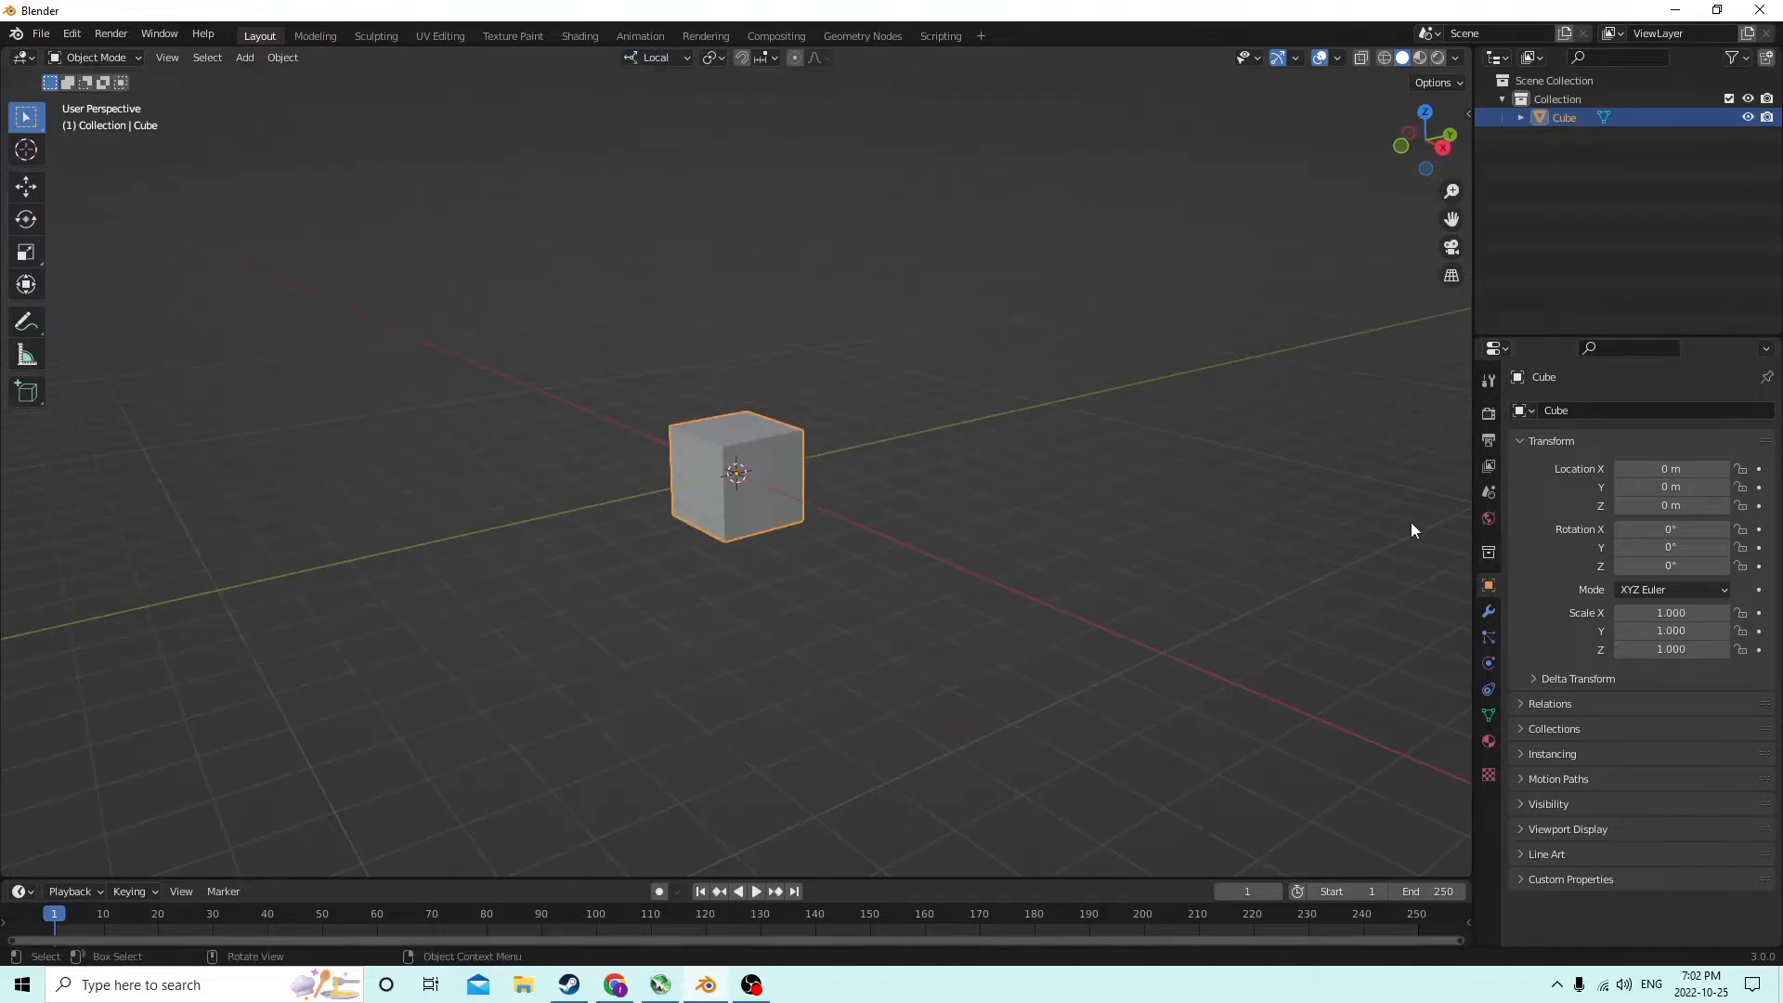
Set the scene's metric unit scale to 0.01 in the scene unit settings
middle_drag(1412, 522, 1170, 464)
click(1489, 492)
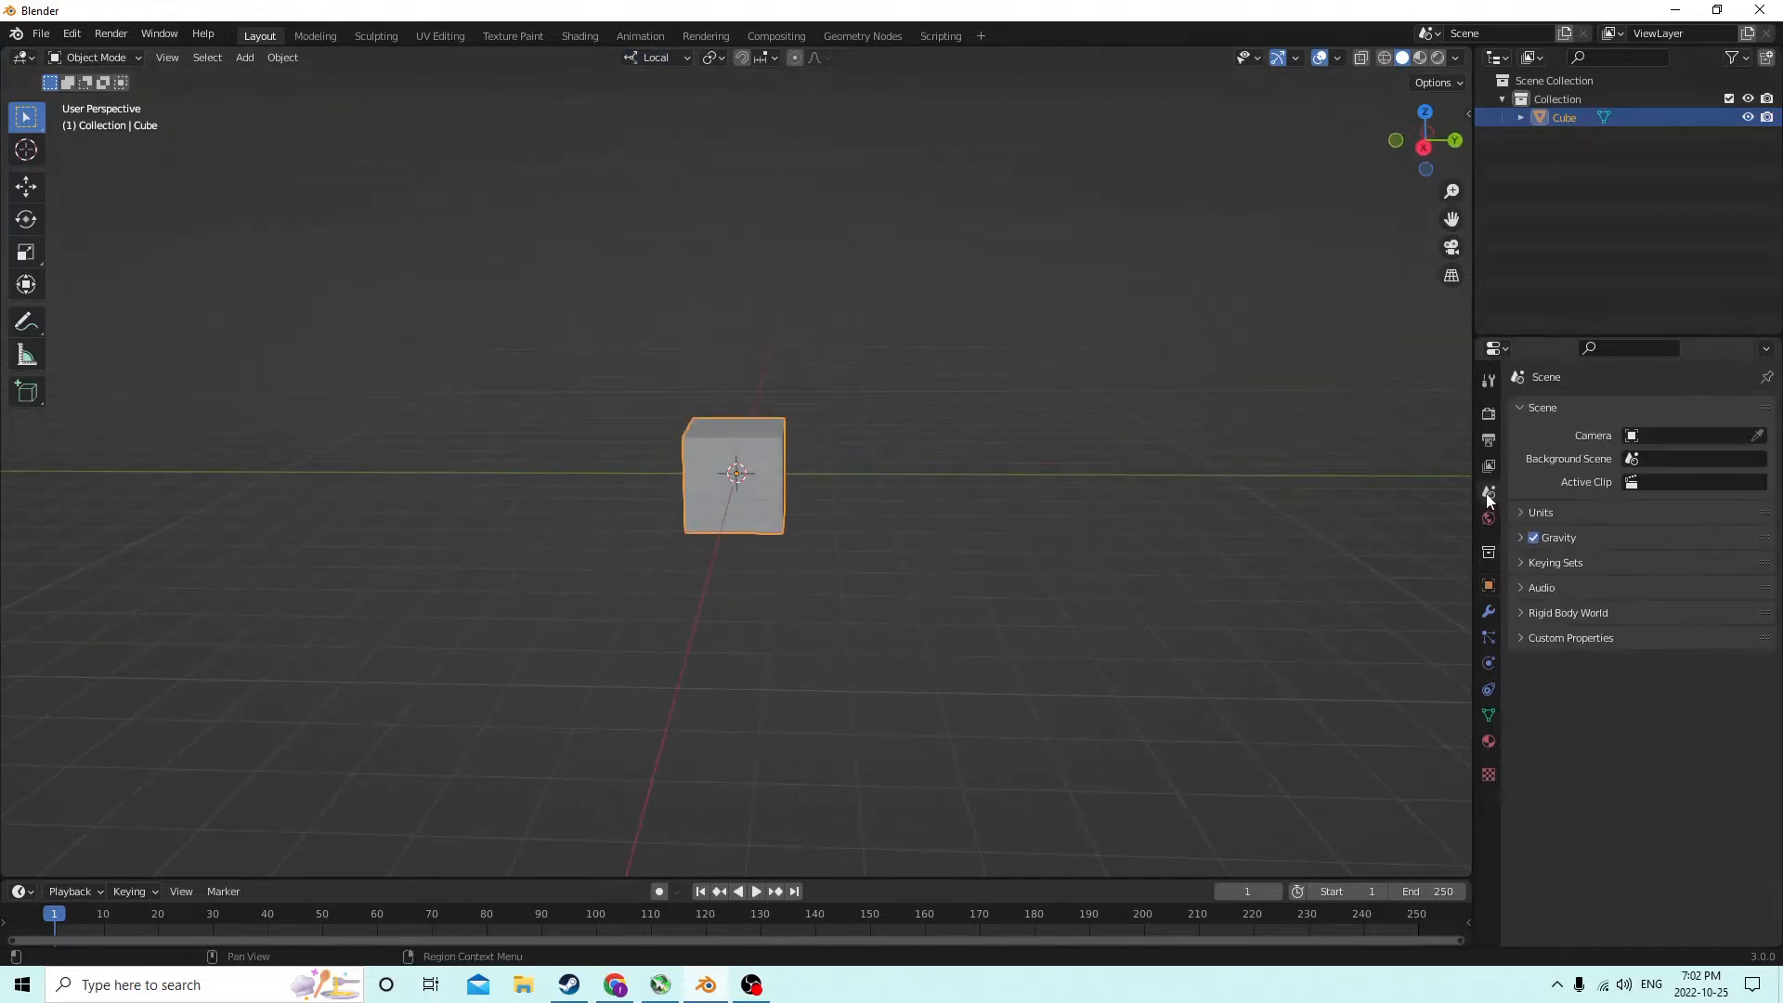
click(1550, 516)
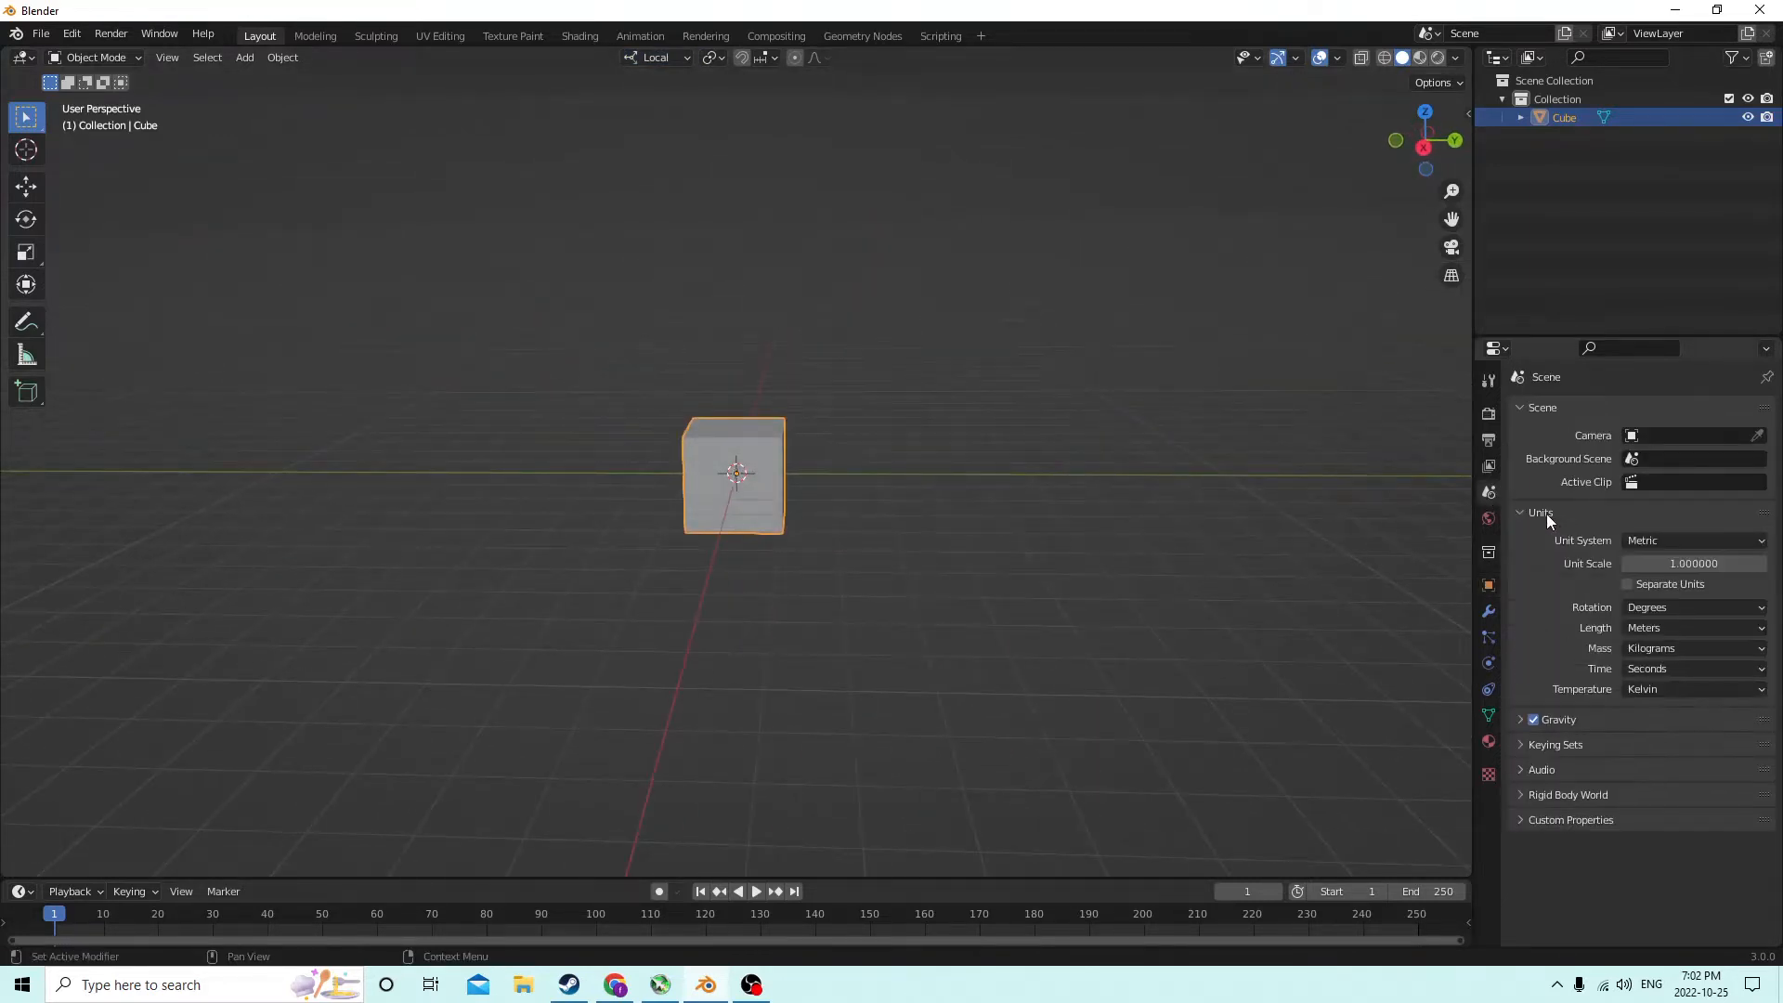
click(1658, 564)
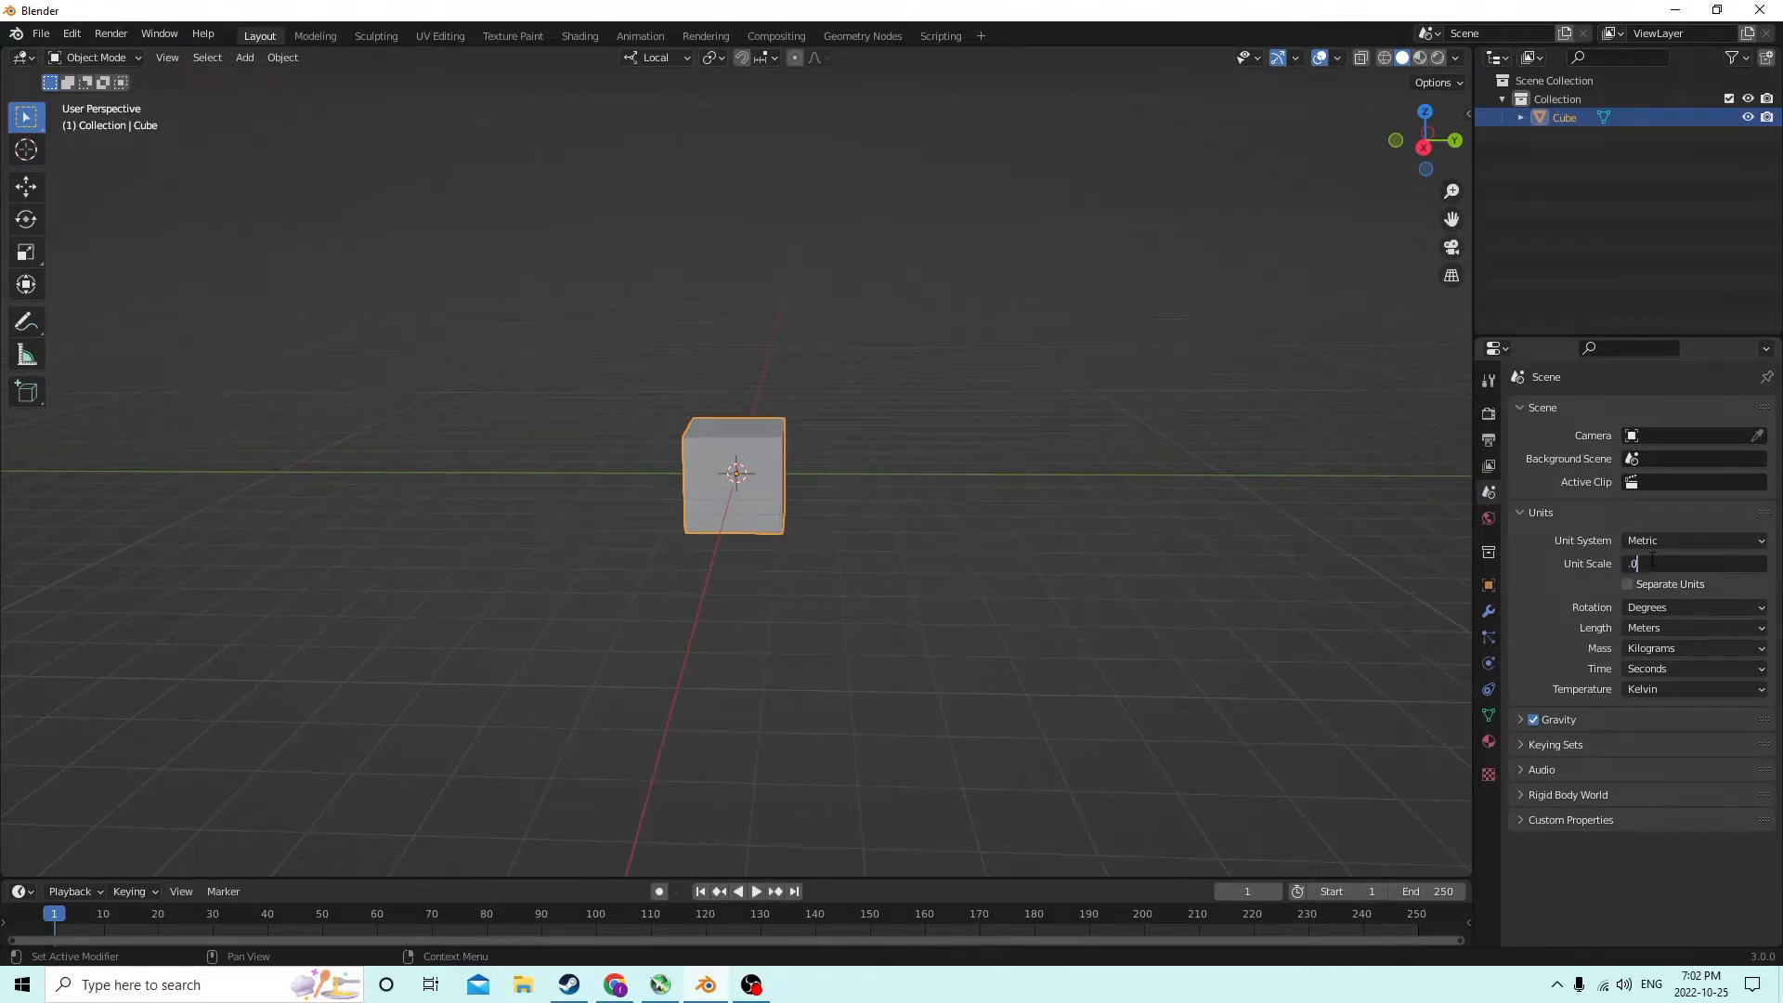
key(Return)
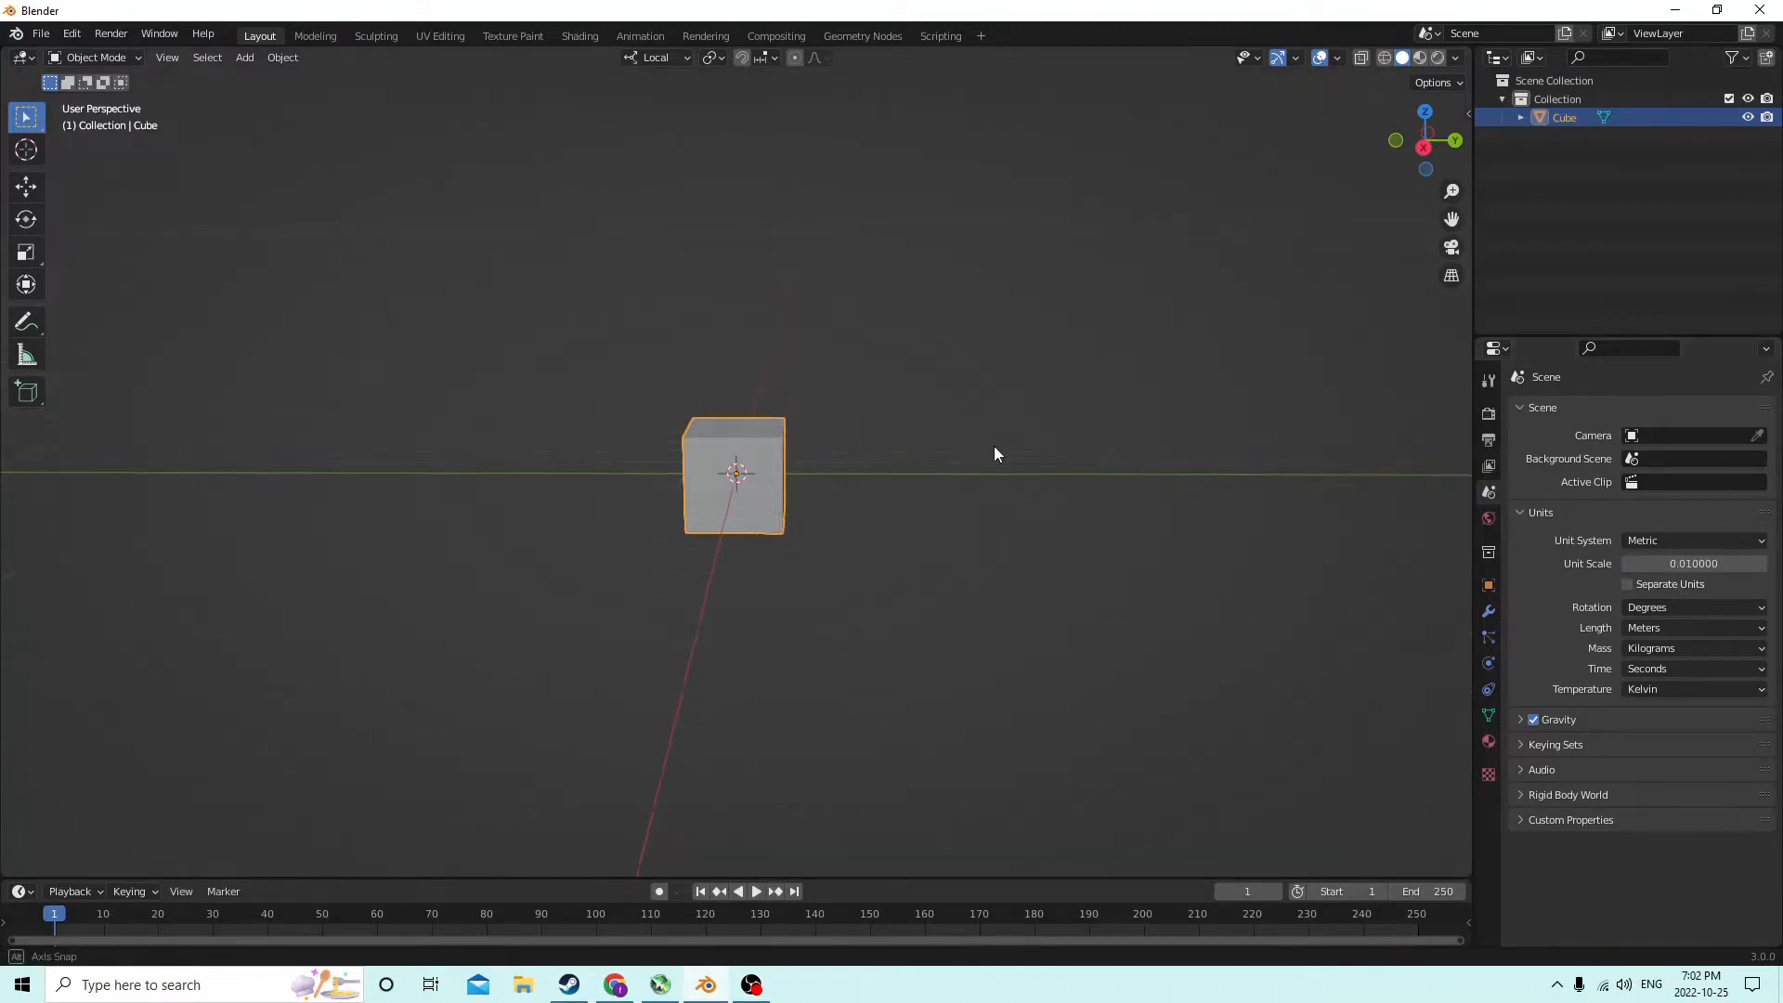
Set the viewport overlay's grid scale to 0.010 to match the scene's unit scale
middle_drag(994, 448, 669, 389)
middle_drag(790, 327, 688, 308)
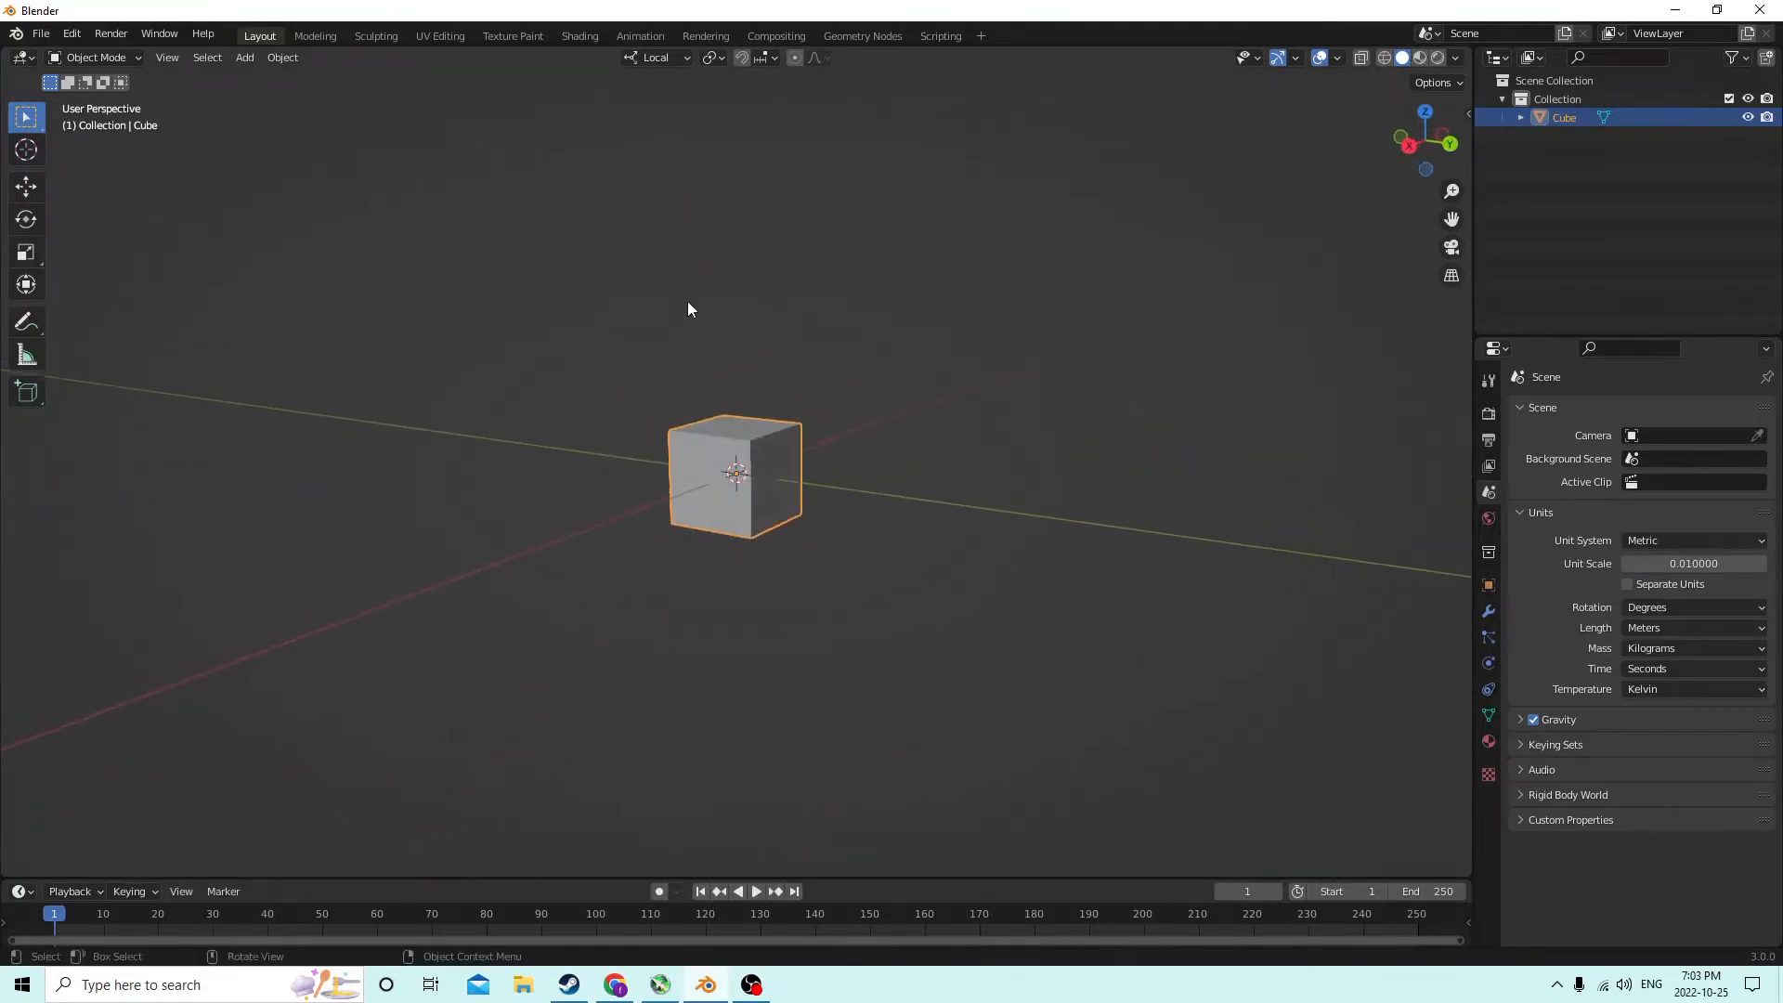
click(1340, 59)
click(1297, 167)
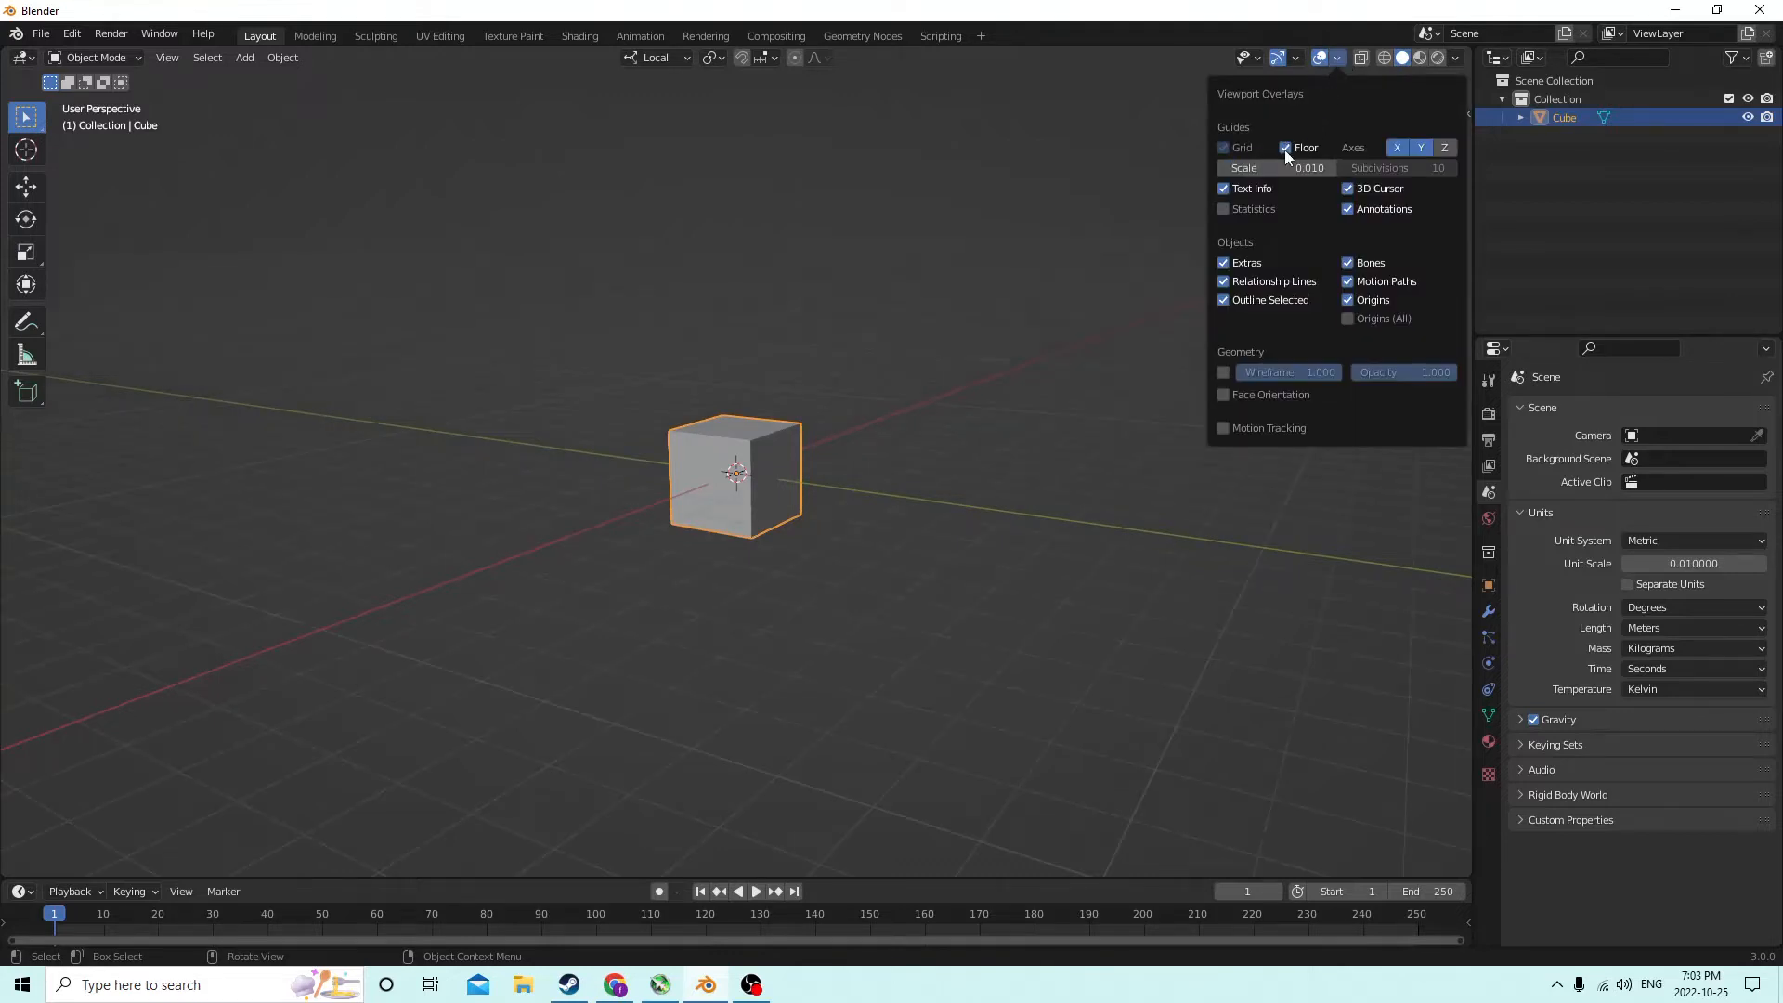
middle_drag(760, 243, 621, 179)
scroll(749, 167, down, 2)
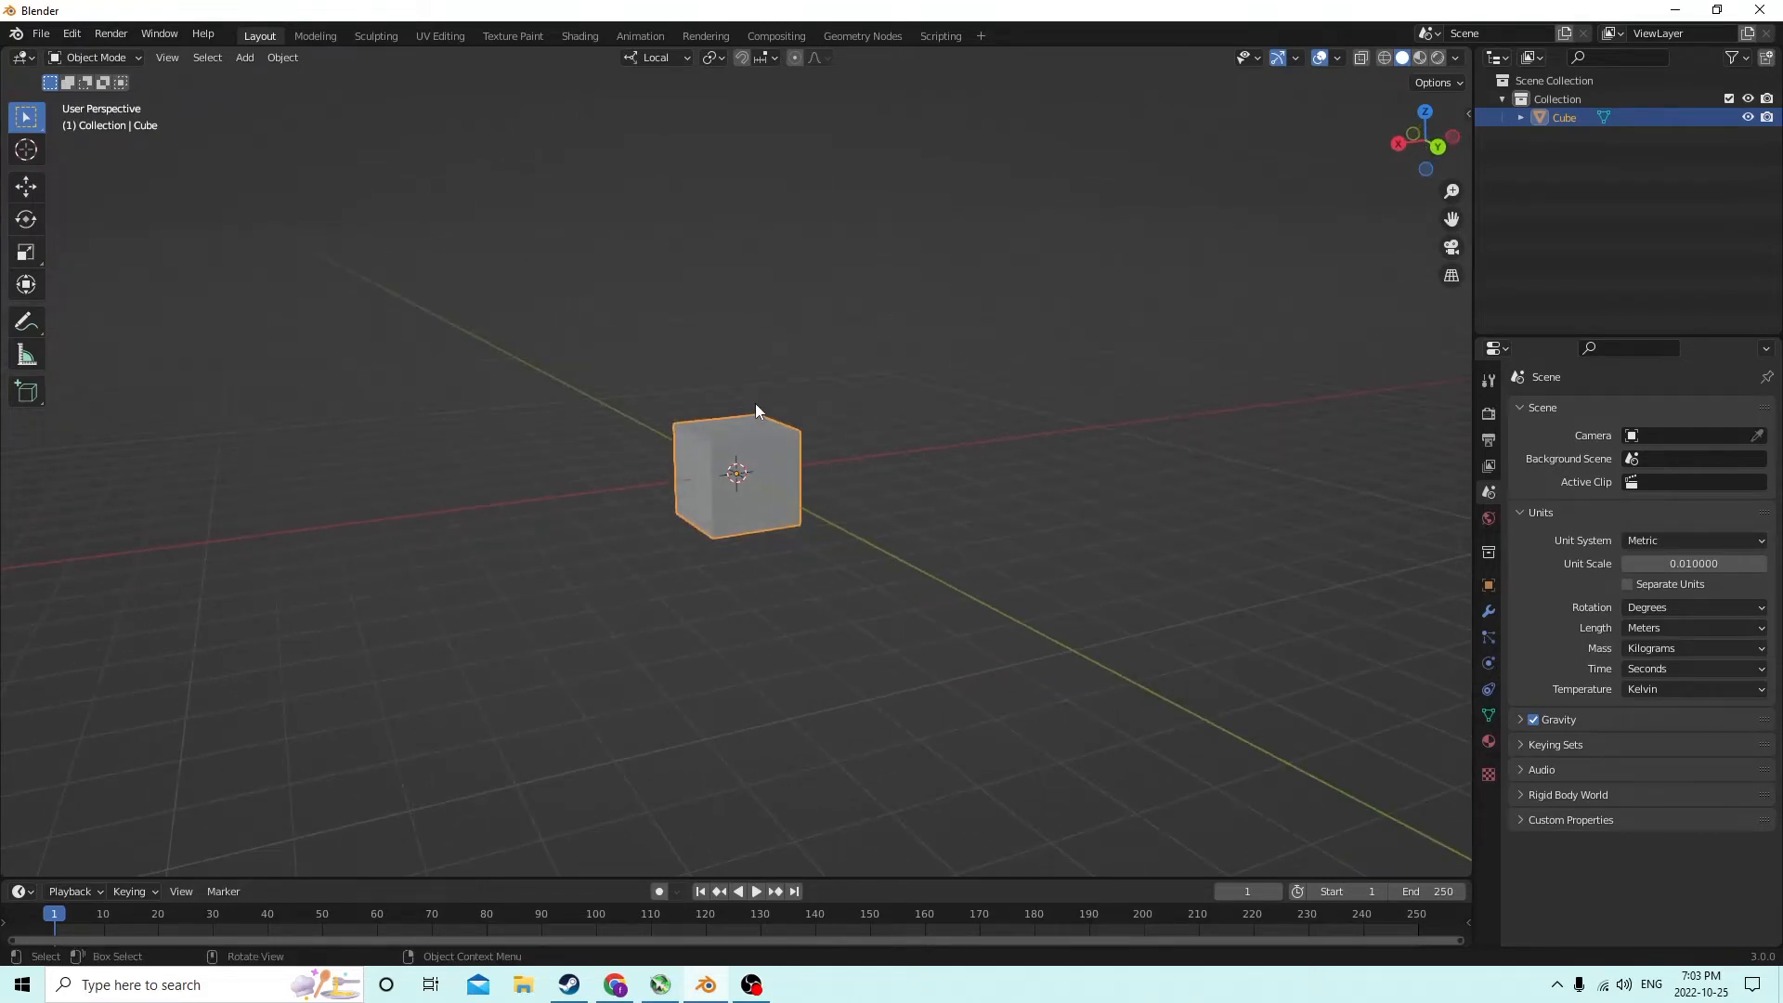
Duplicate the cube in place and move the copy straight up along Z, well clear of the original
middle_drag(755, 403, 780, 392)
key(Tab)
key(Tab)
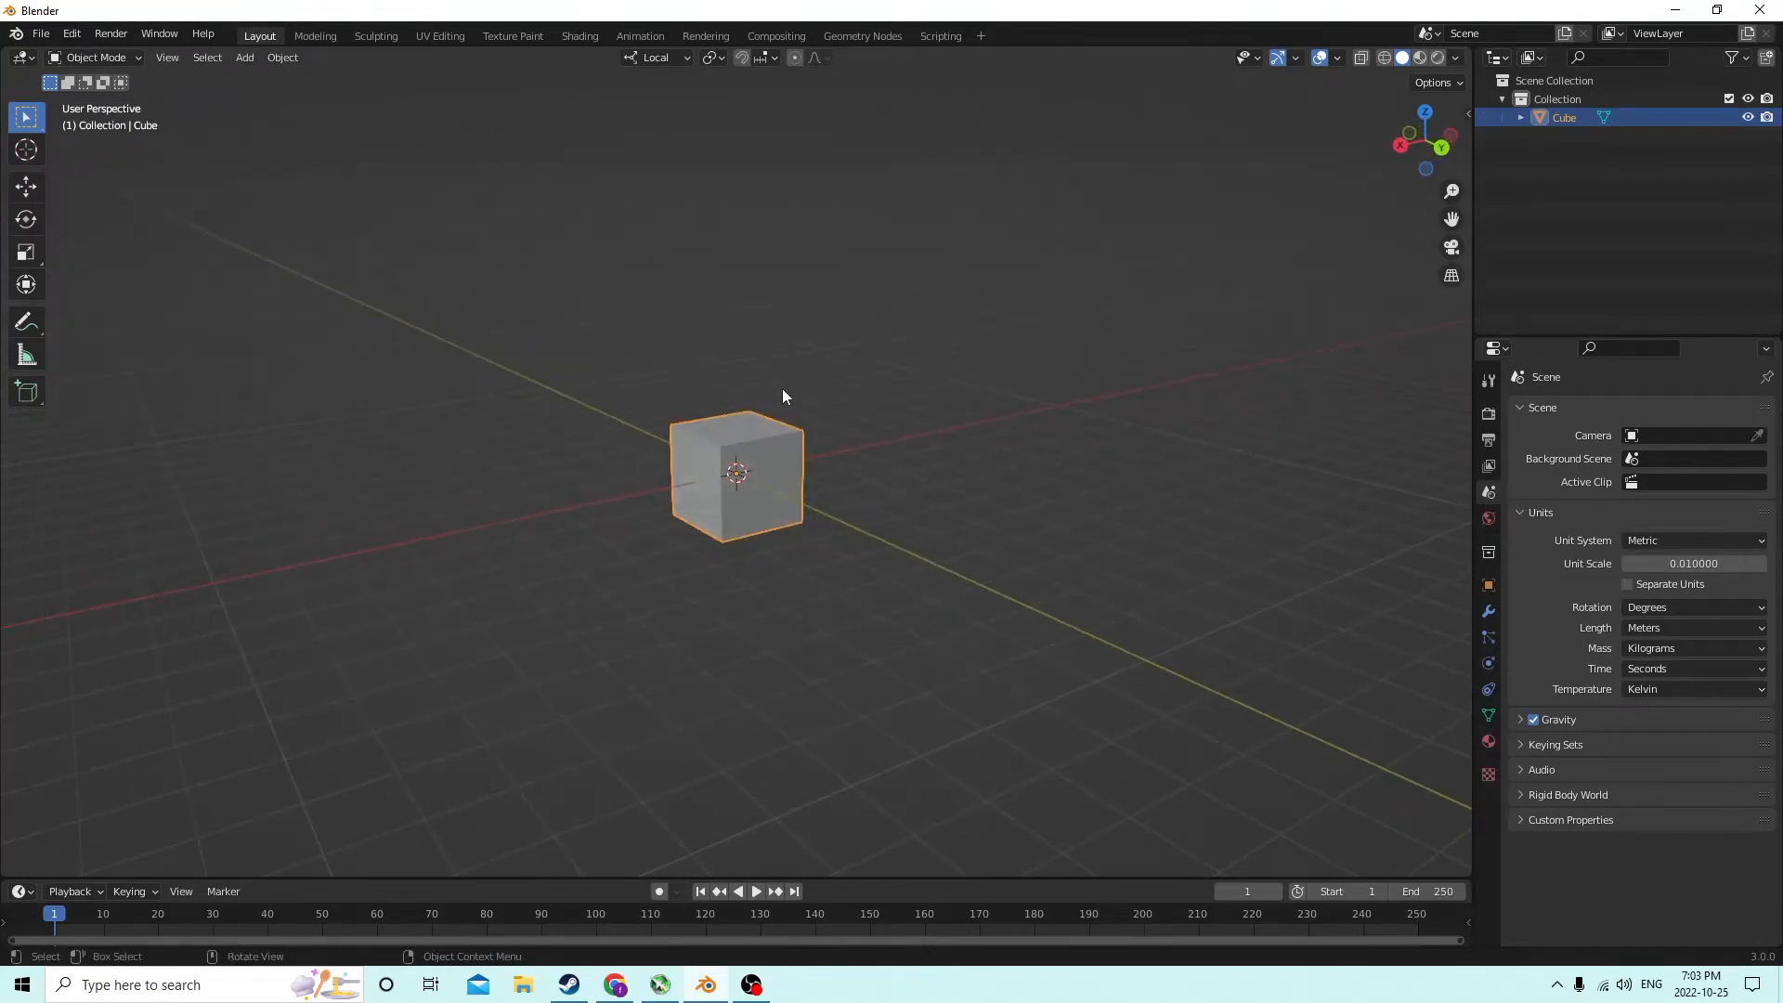
key(shift+d)
key(Escape)
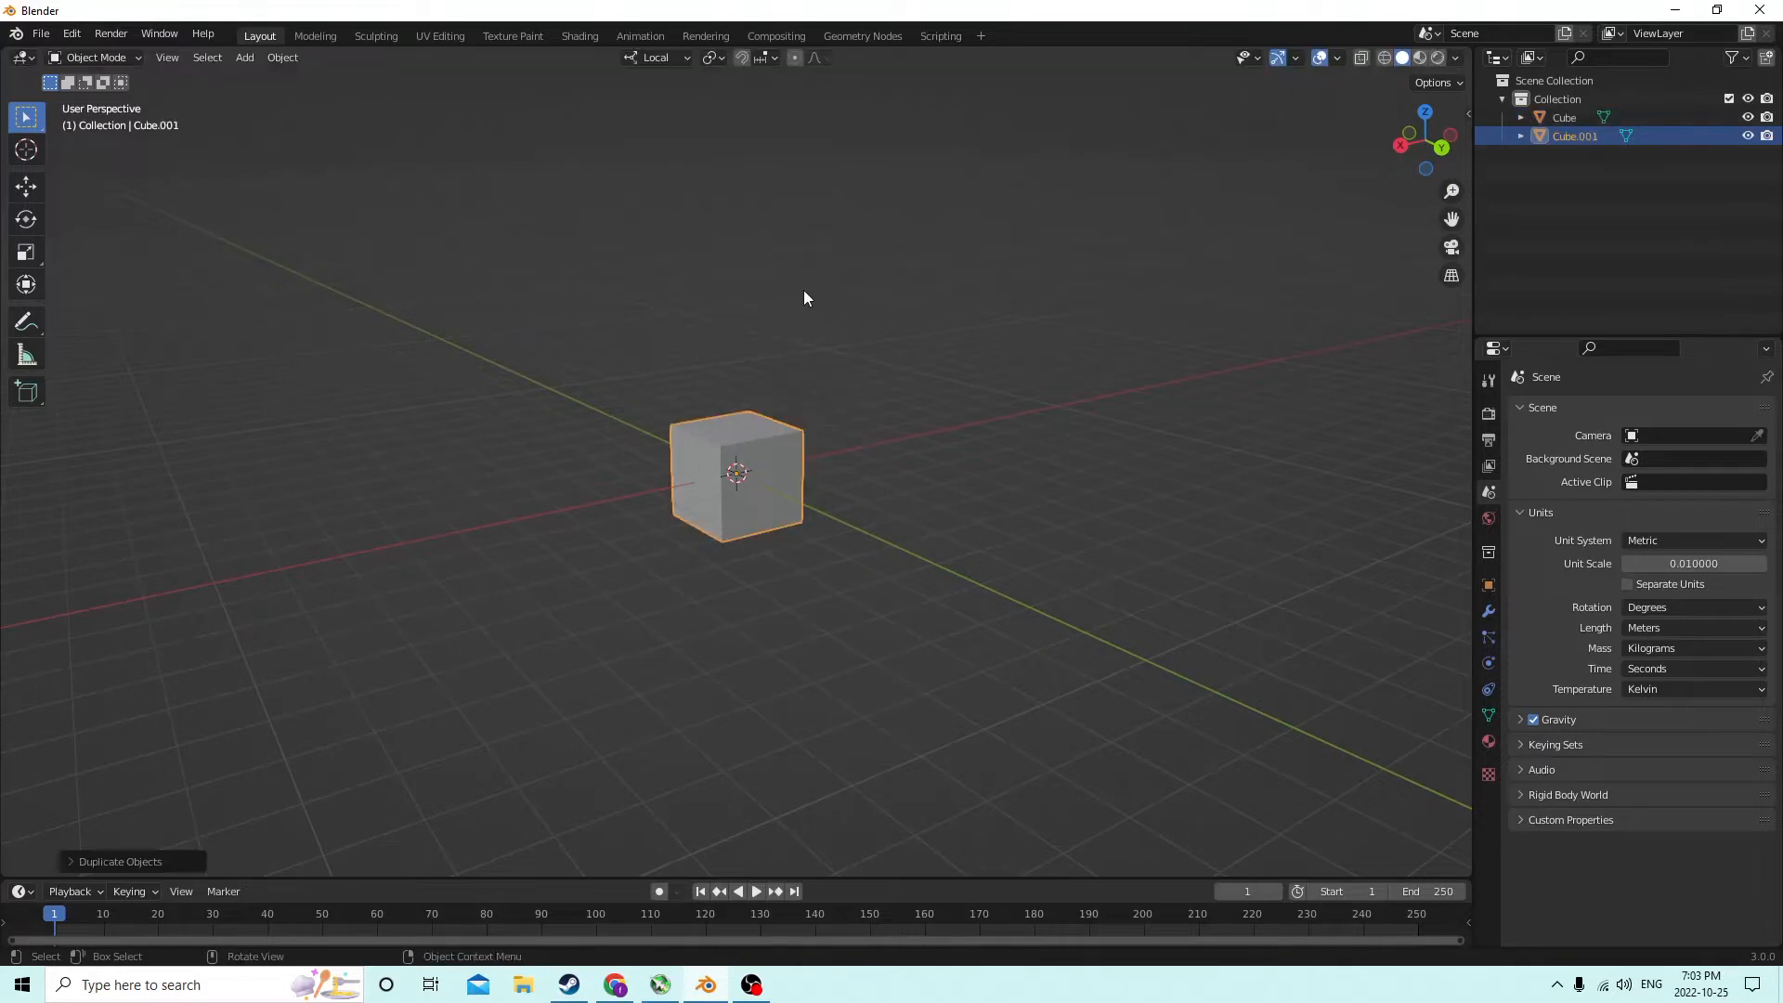
click(23, 193)
drag(739, 397, 745, 938)
scroll(804, 460, down, 2)
scroll(762, 474, up, 2)
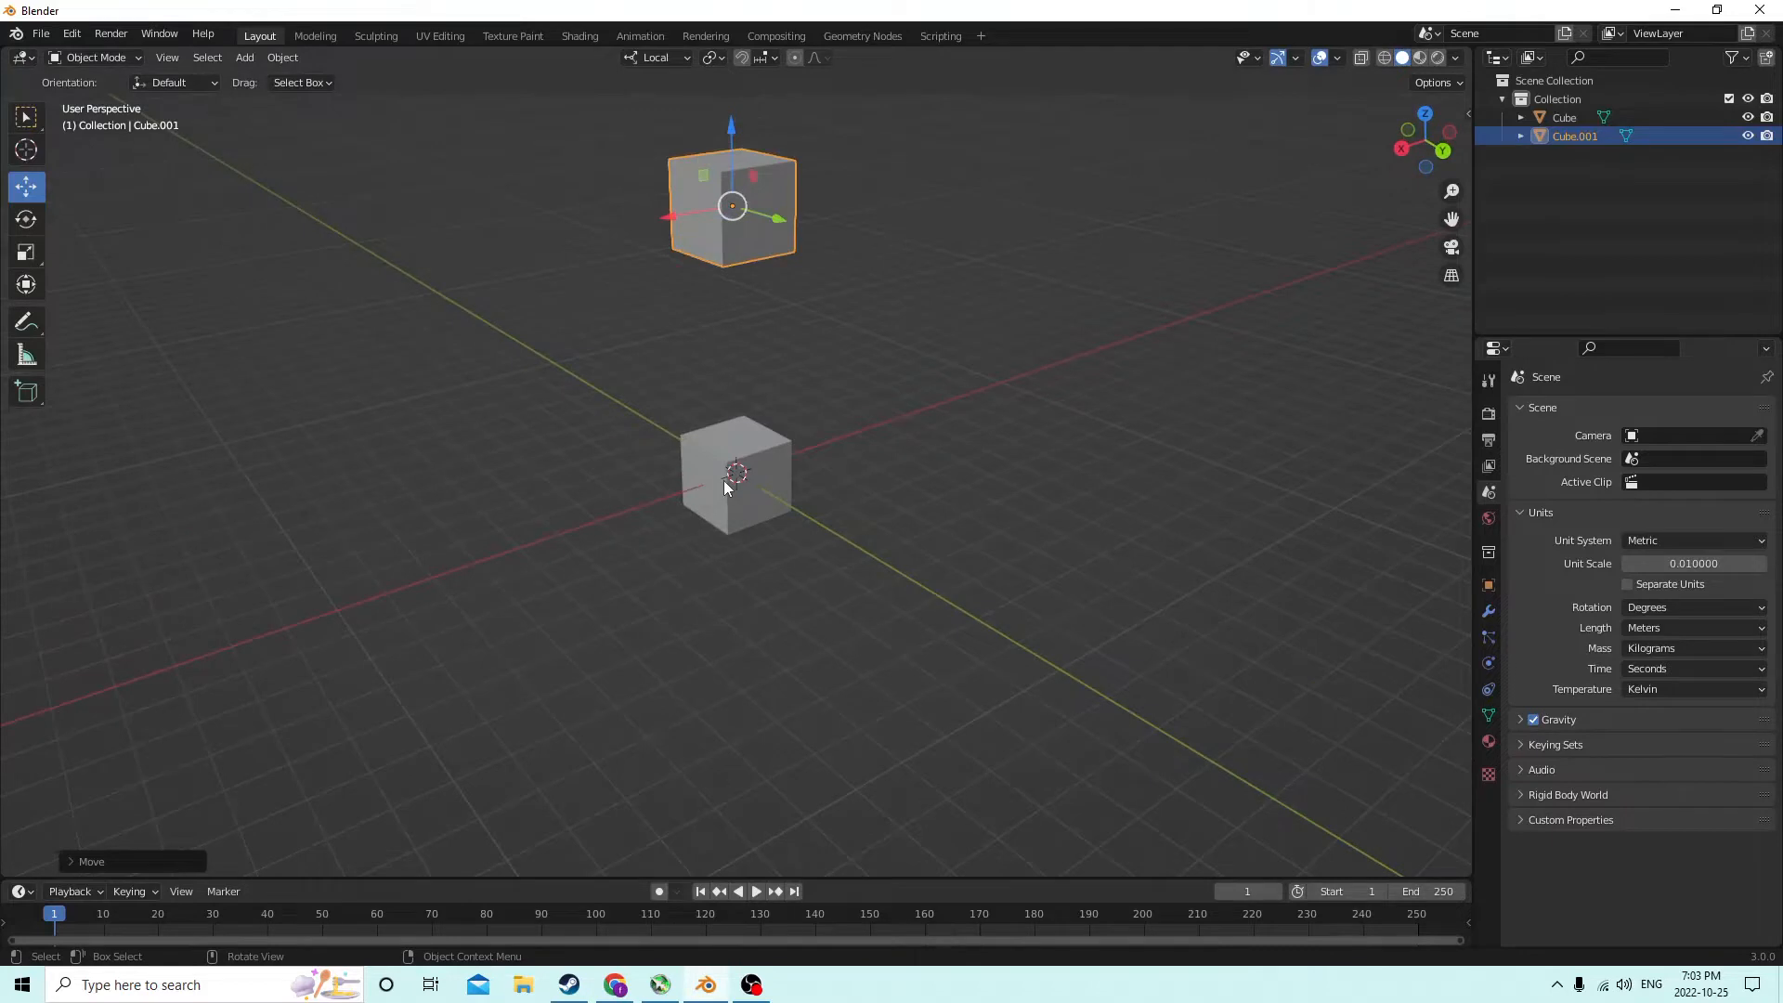
Select the original cube at the world origin and enter Edit Mode on it
click(737, 476)
middle_drag(736, 476, 760, 489)
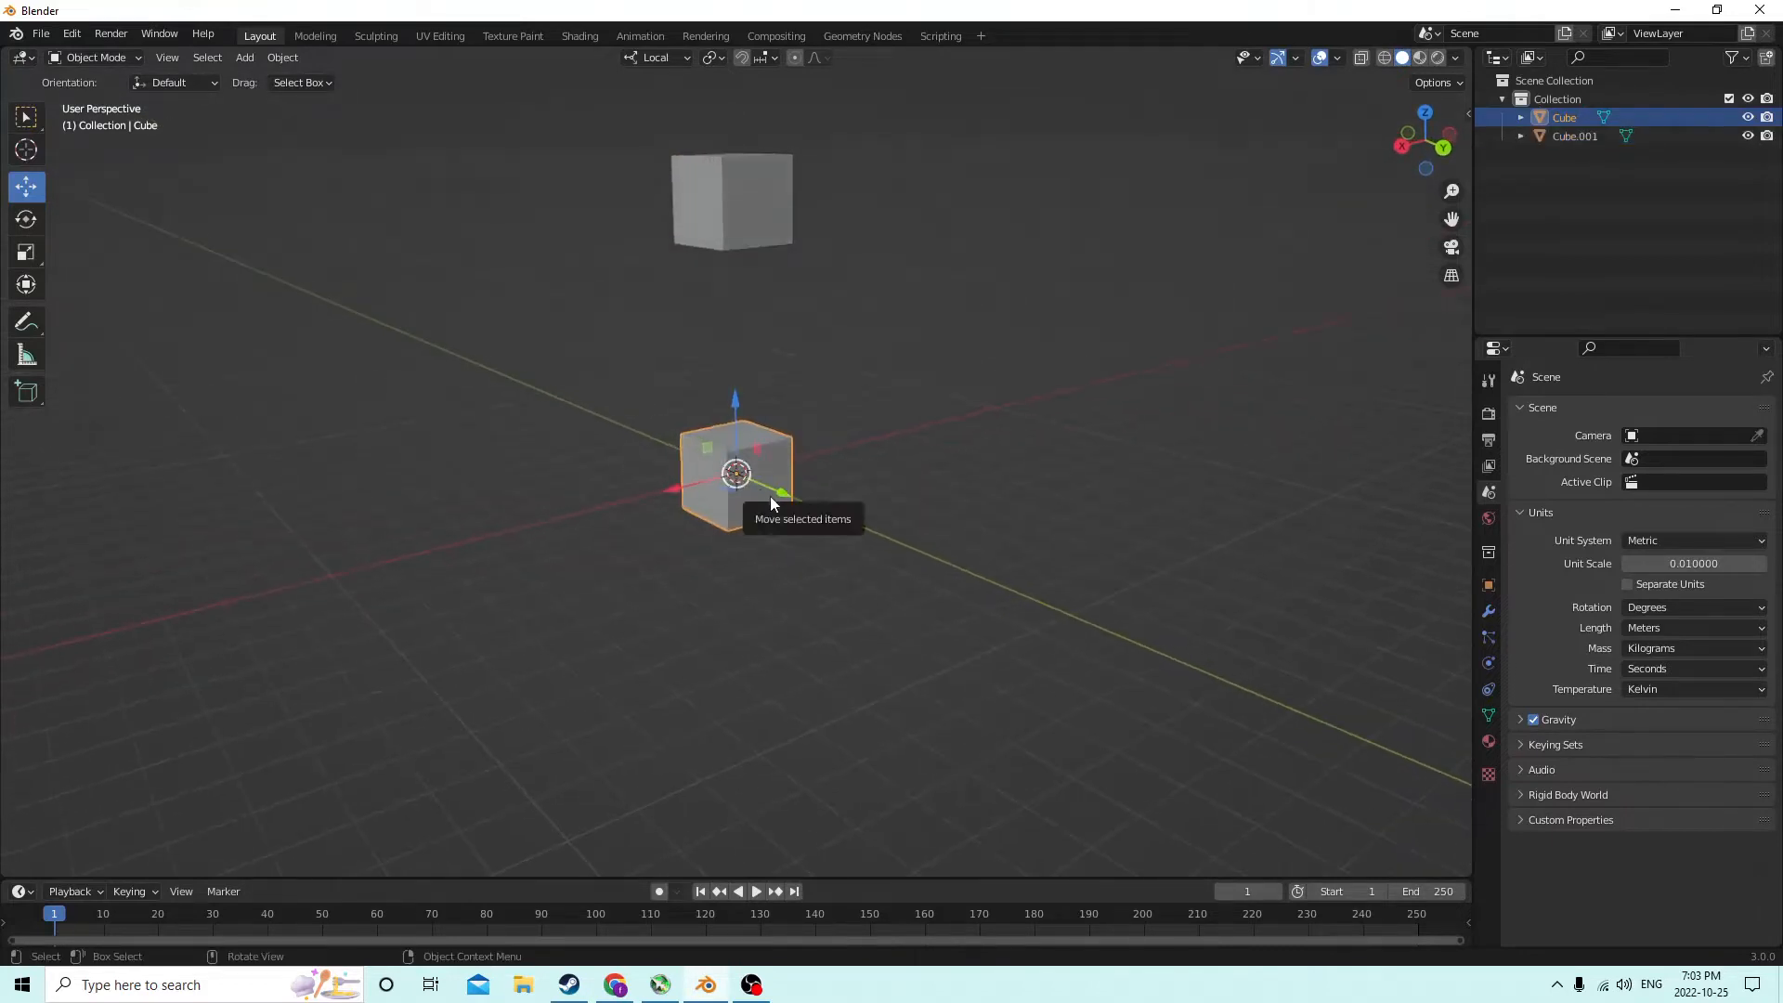
key(Tab)
Bevel all edges of the original cube with a width of about 0.0068 m and 5 segments
key(ctrl+shift+b)
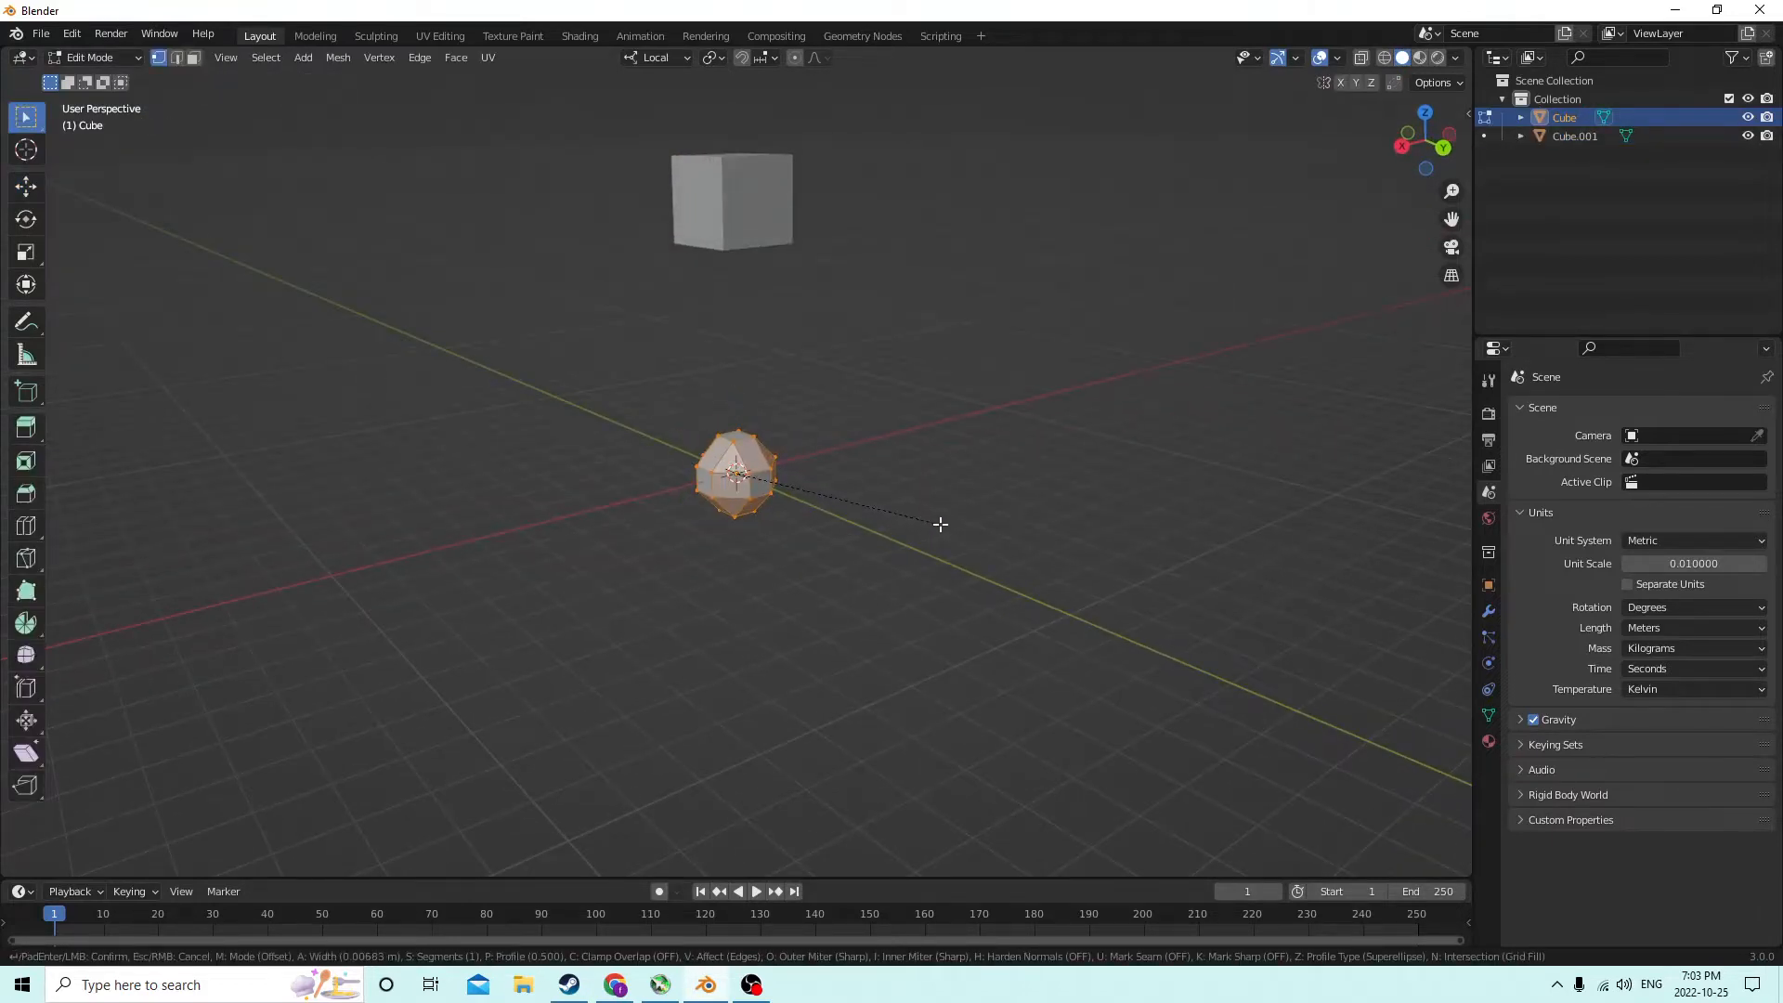
click(939, 521)
click(143, 860)
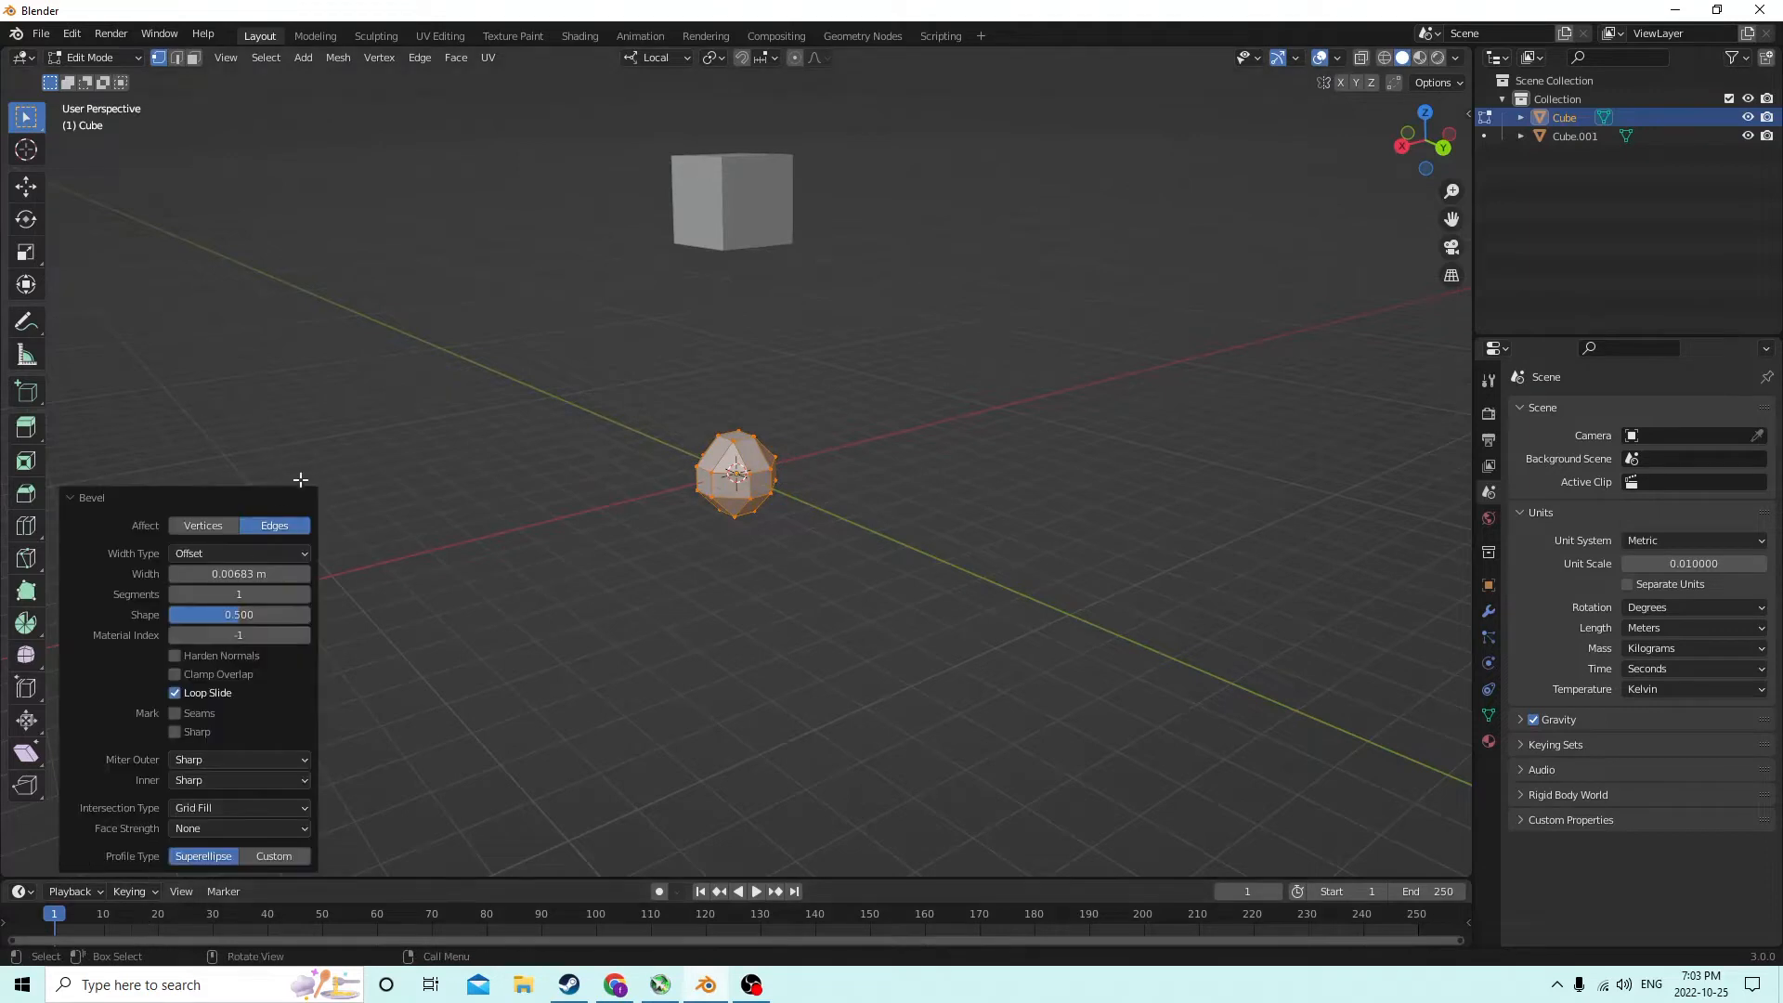
click(306, 596)
click(307, 596)
click(306, 595)
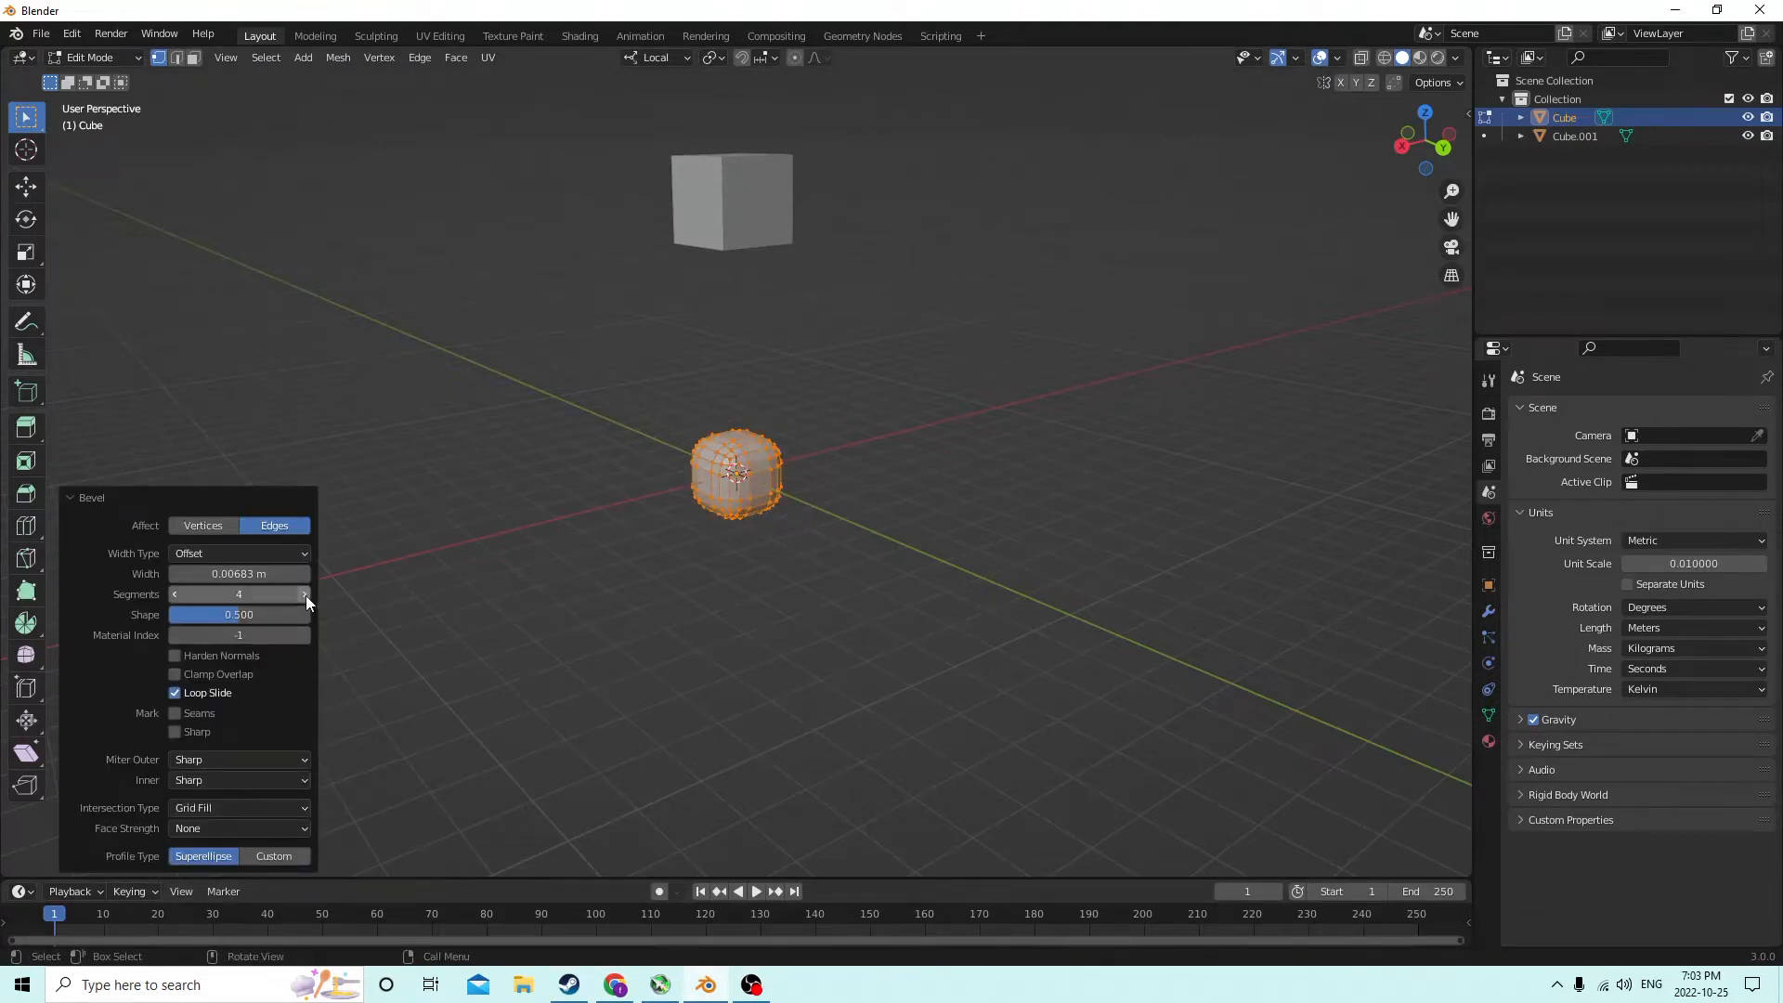
click(304, 595)
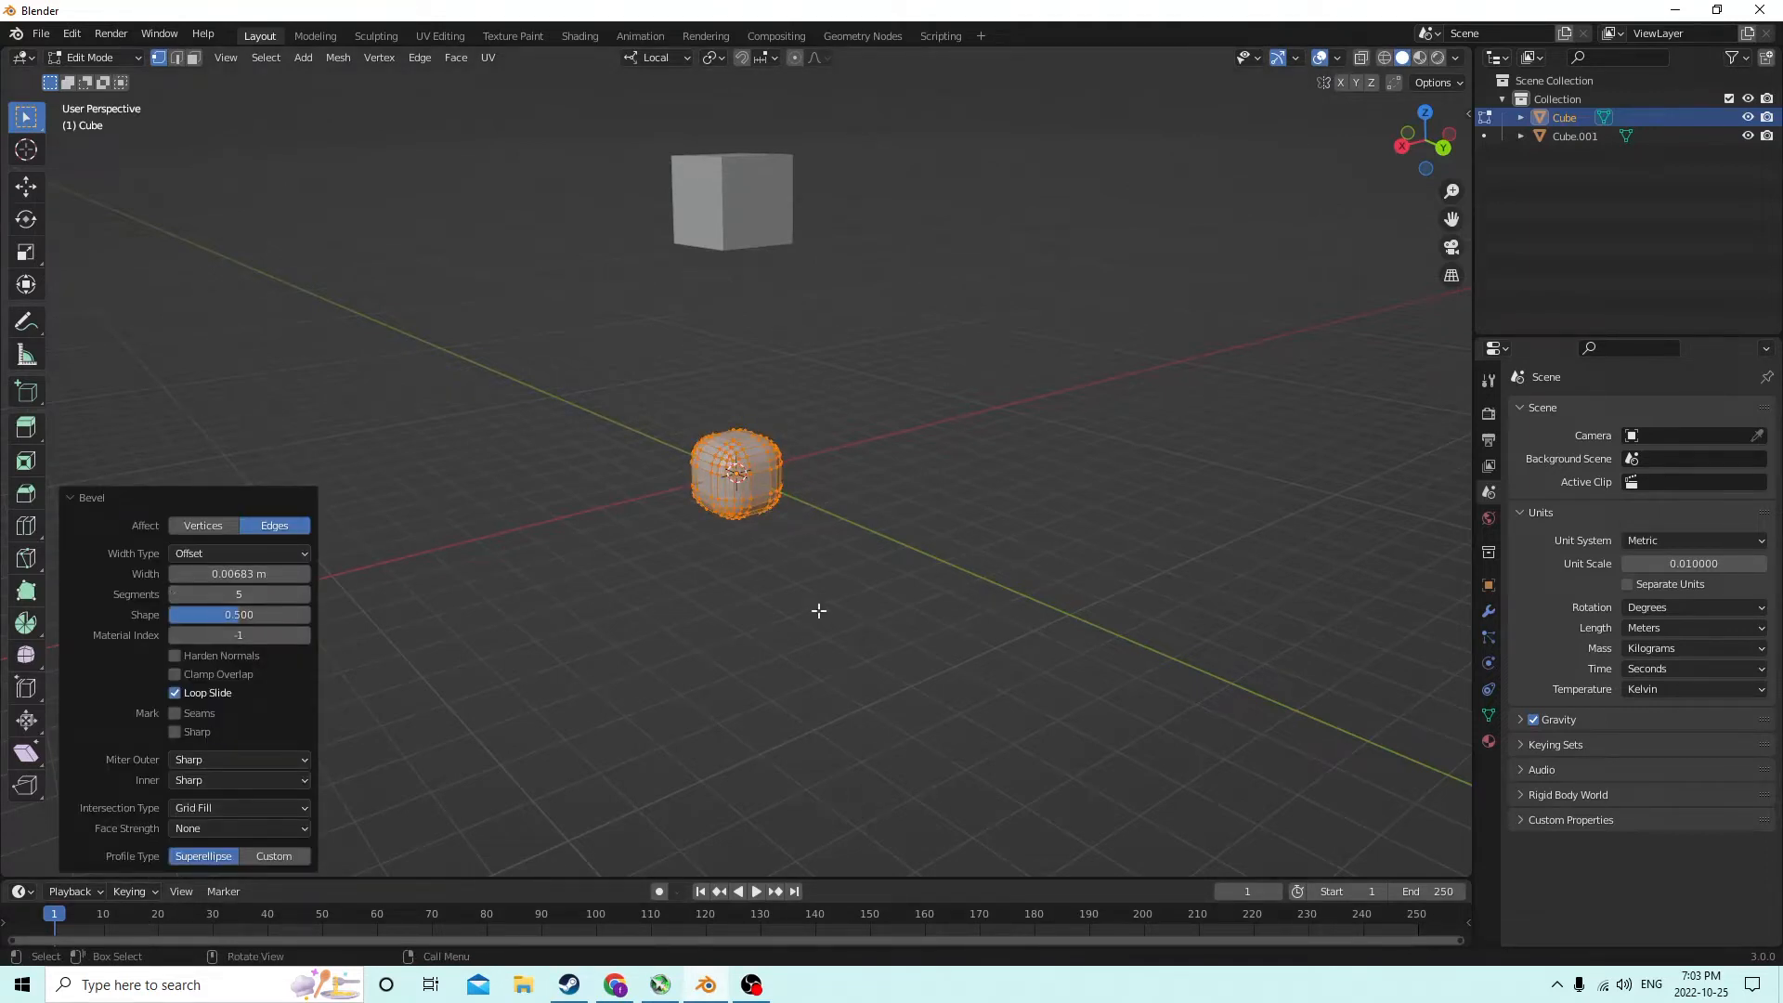
Undo the bevel on the original cube
middle_drag(816, 610, 844, 574)
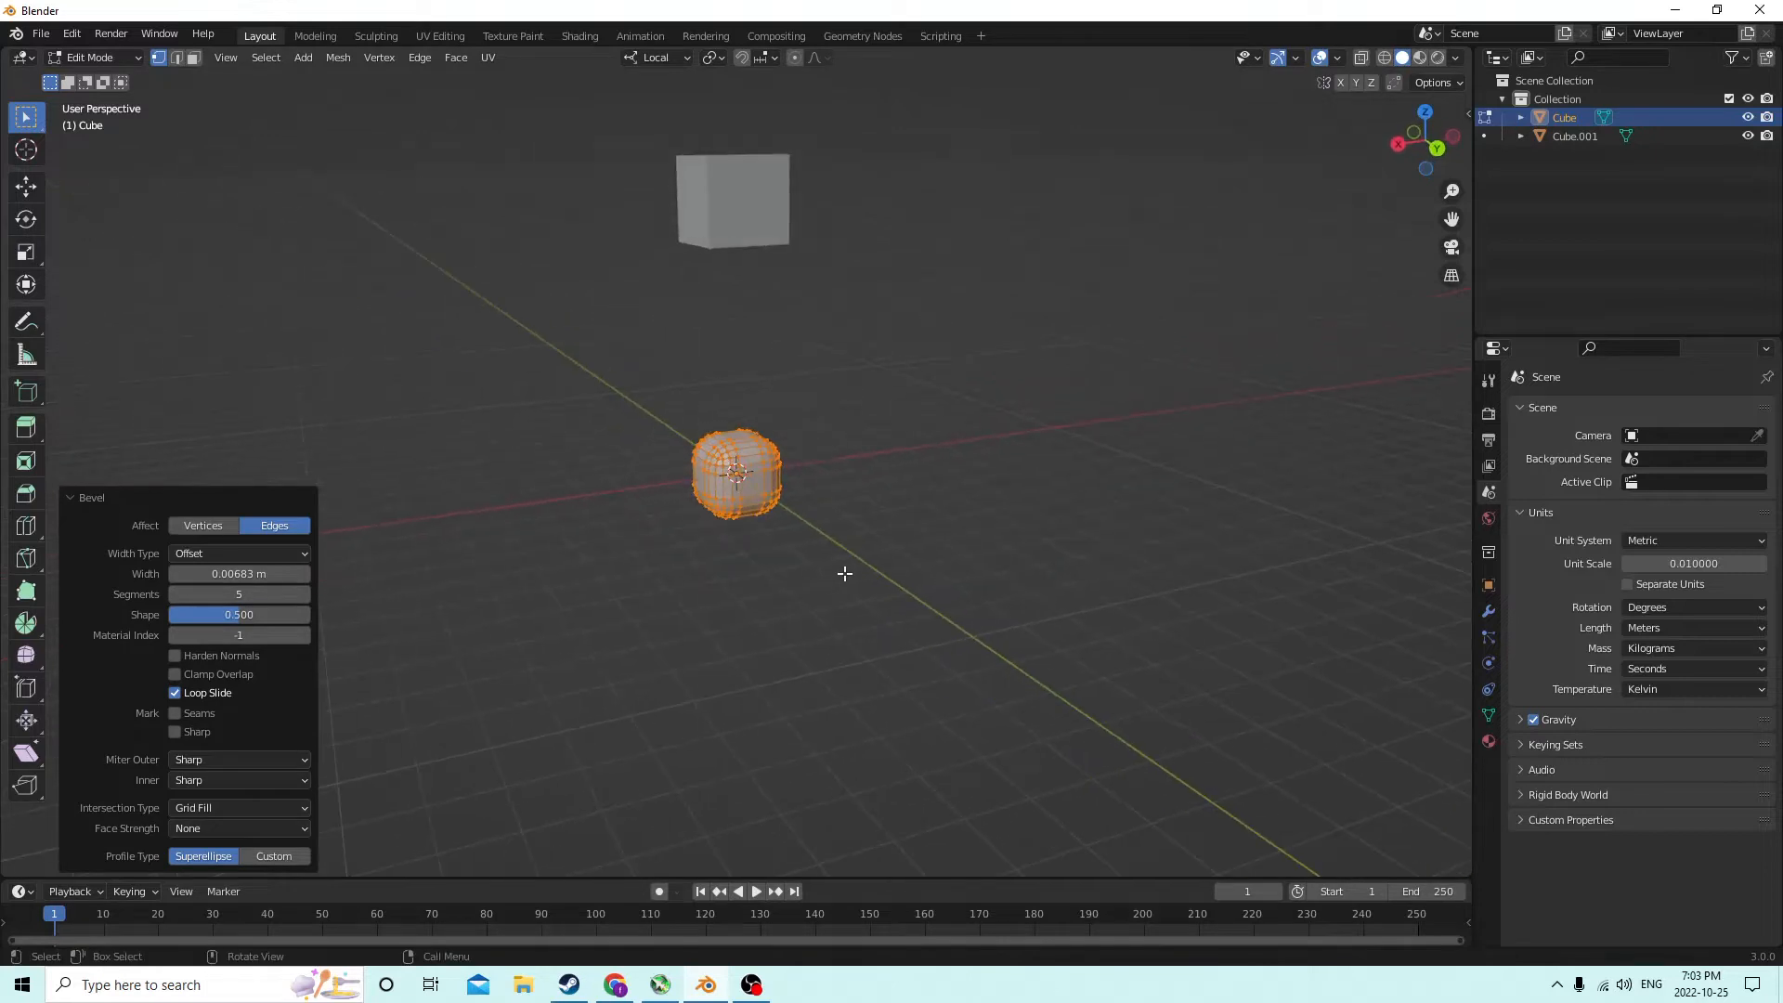
click(71, 34)
click(93, 53)
middle_drag(626, 375, 926, 411)
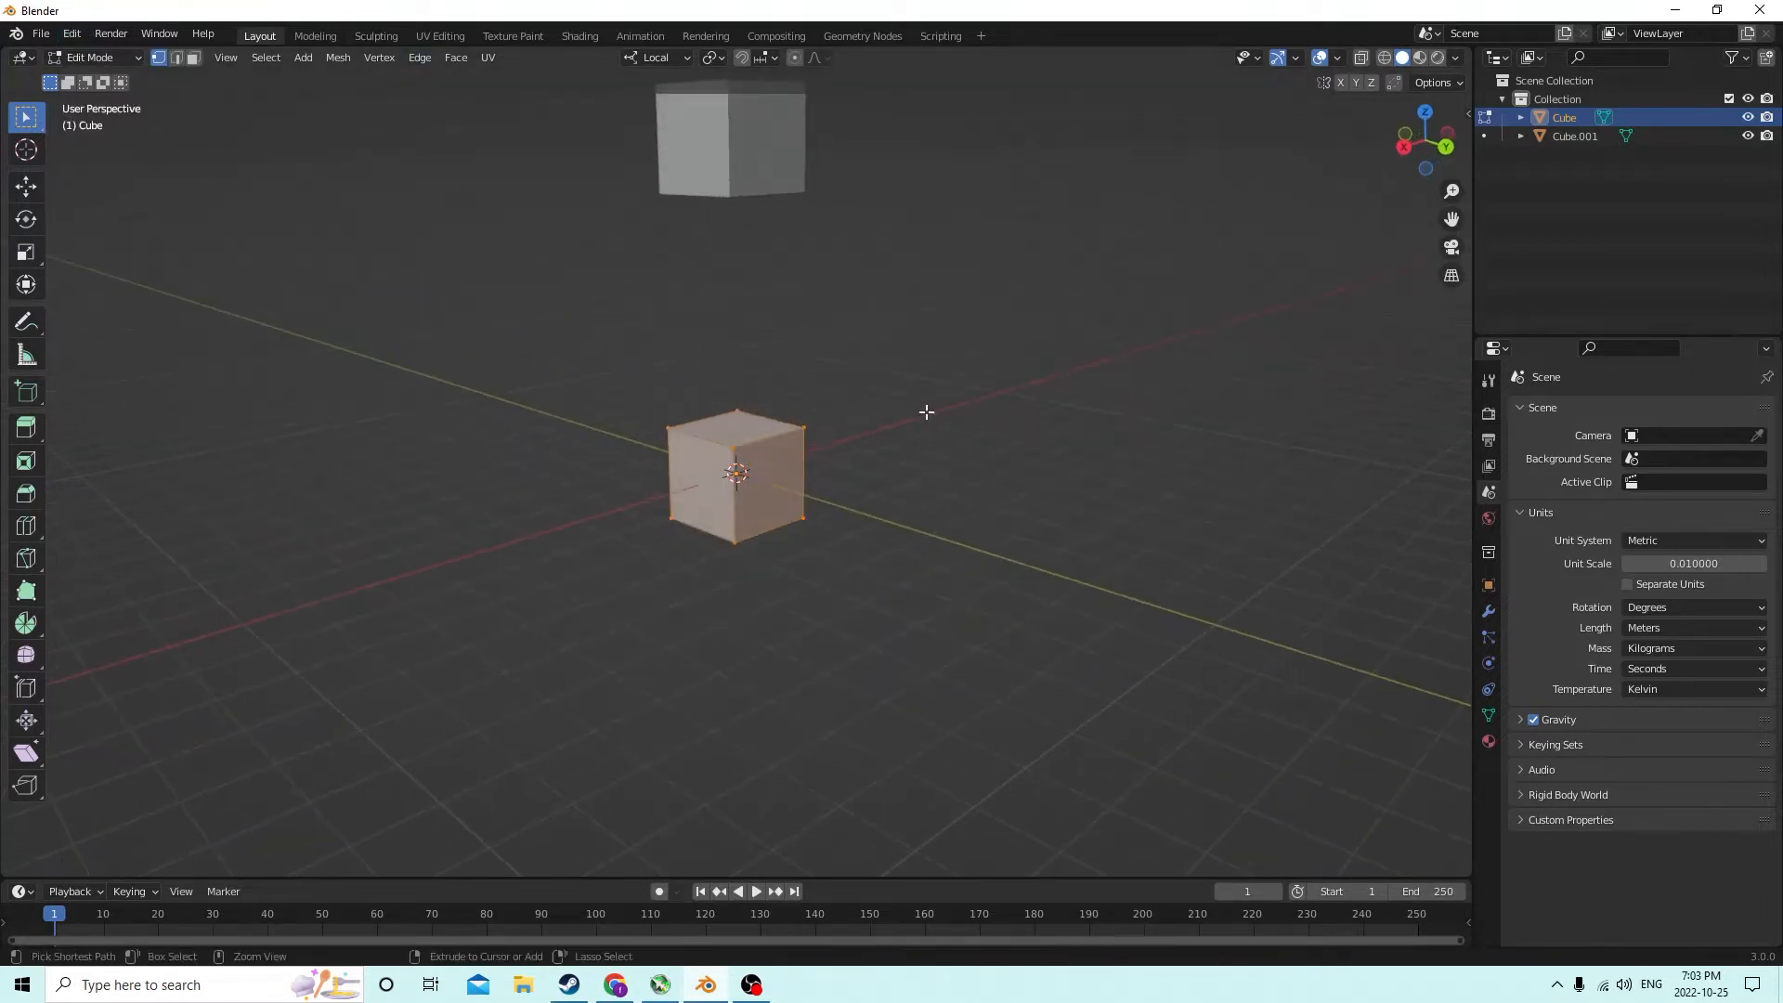
Bevel all edges of the original cube with 5 segments and a width of about 0.0076 m, and return to Object Mode
key(ctrl+b)
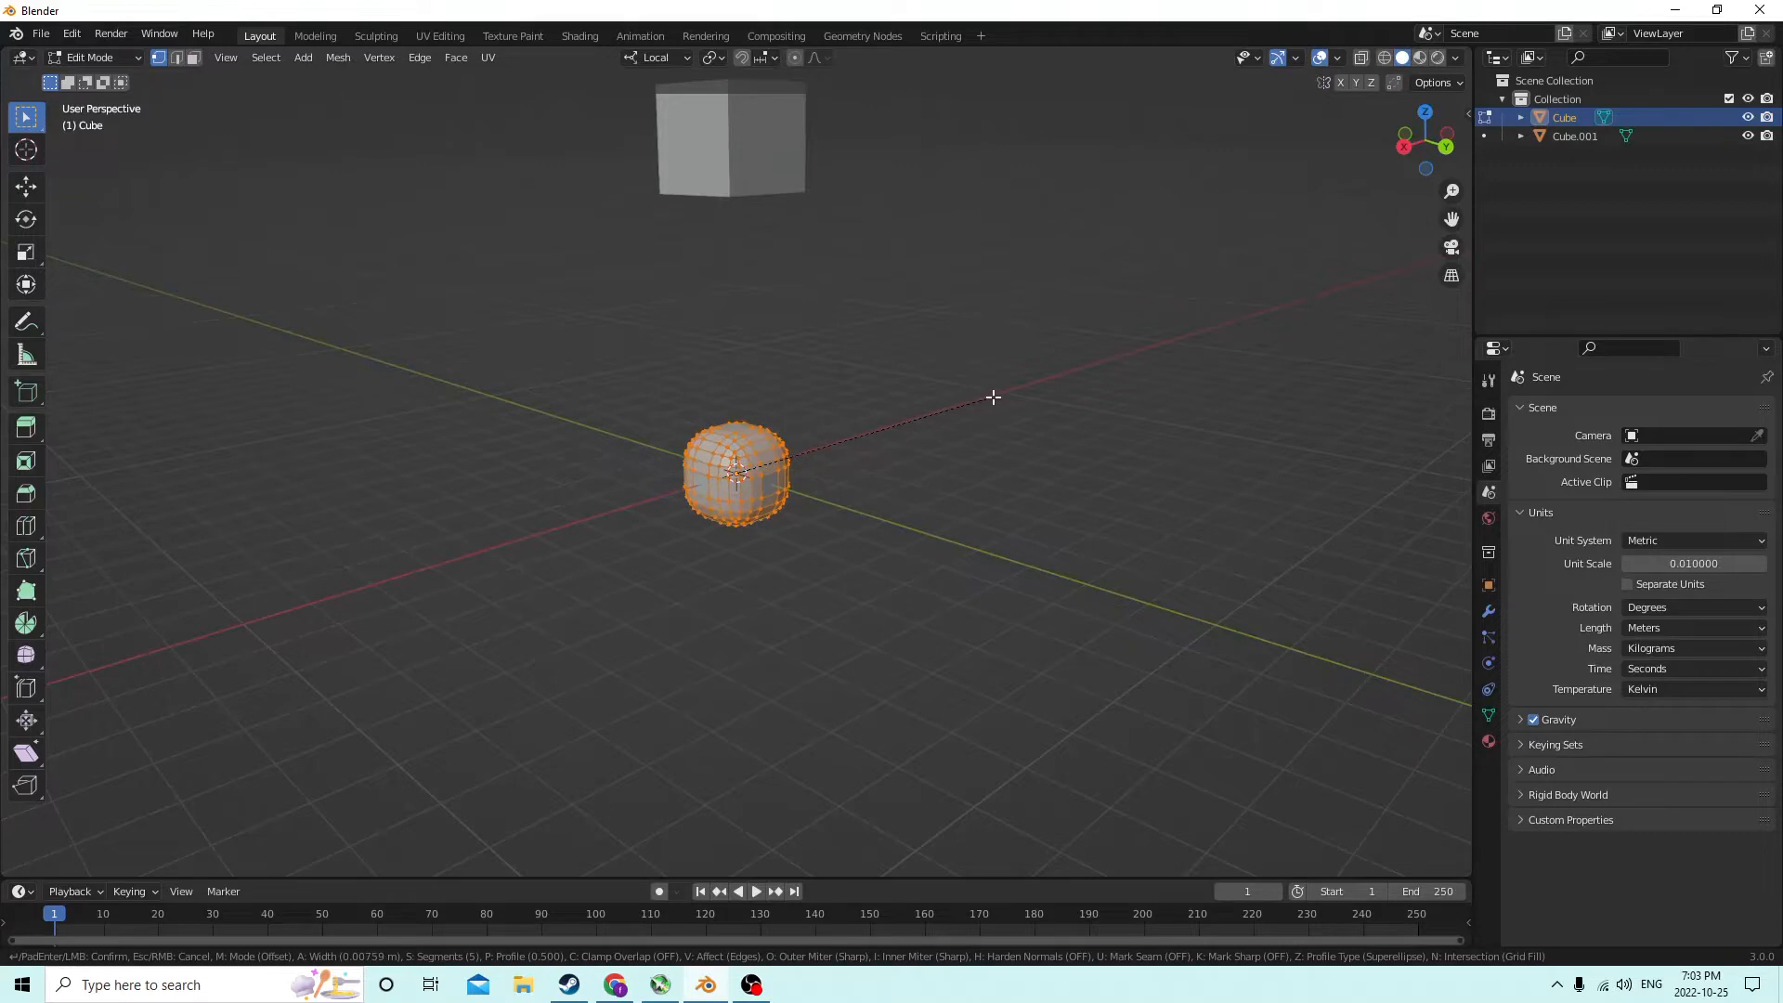
click(994, 398)
middle_drag(716, 325, 879, 386)
click(940, 436)
middle_drag(952, 451, 832, 422)
key(Tab)
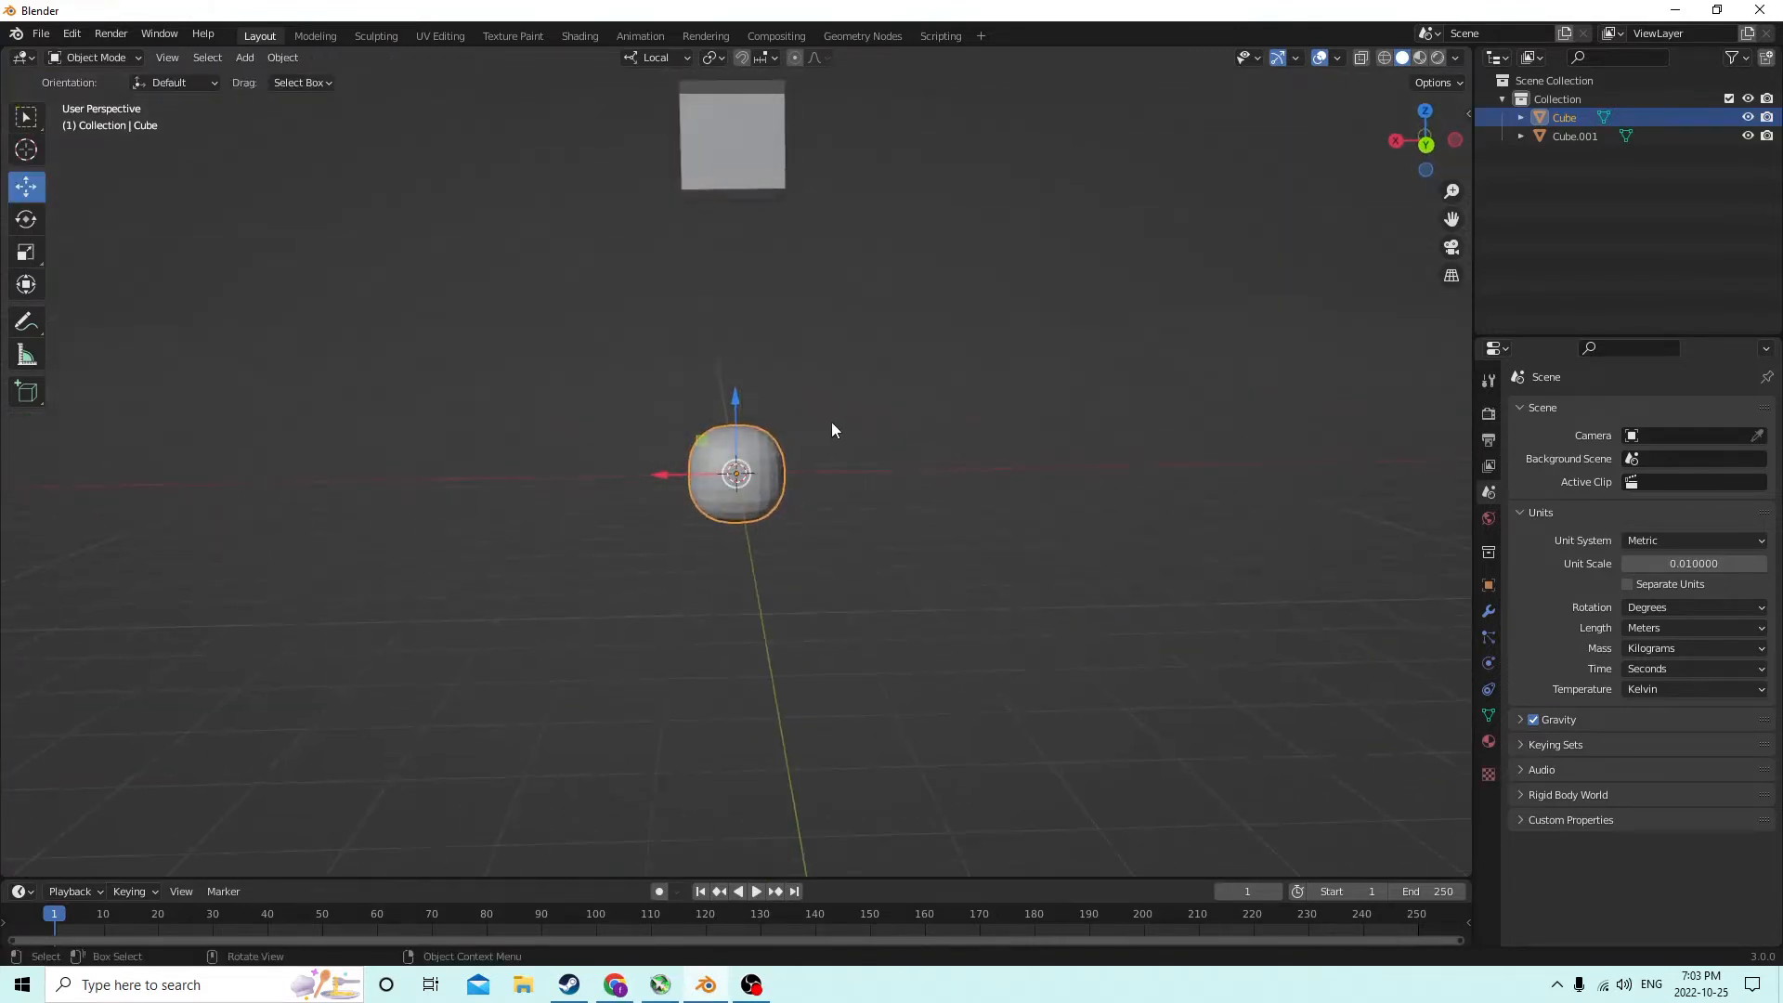
Move the duplicate cube down along Z until it sits below the rounded cube
scroll(730, 344, down, 3)
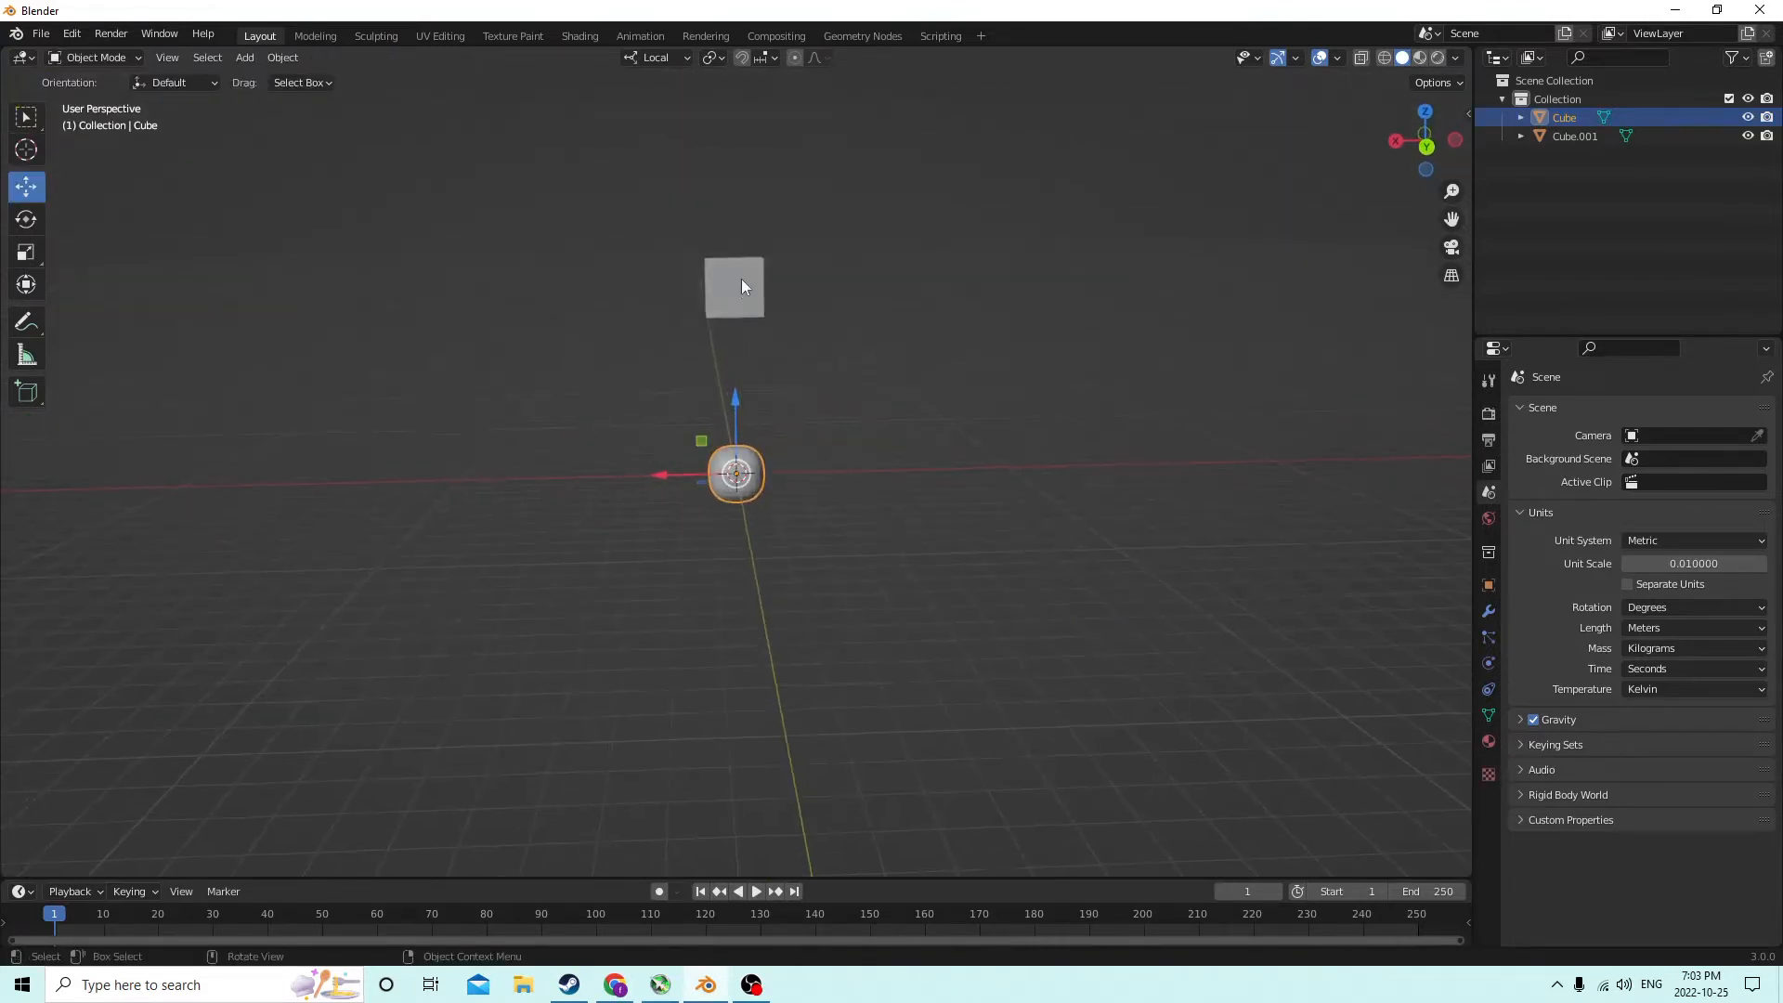
click(741, 284)
drag(734, 204, 742, 498)
Stretch the rounded cube along local Z by about 3.16 and scale it up uniformly by about 1.6
click(741, 499)
middle_drag(741, 498, 721, 444)
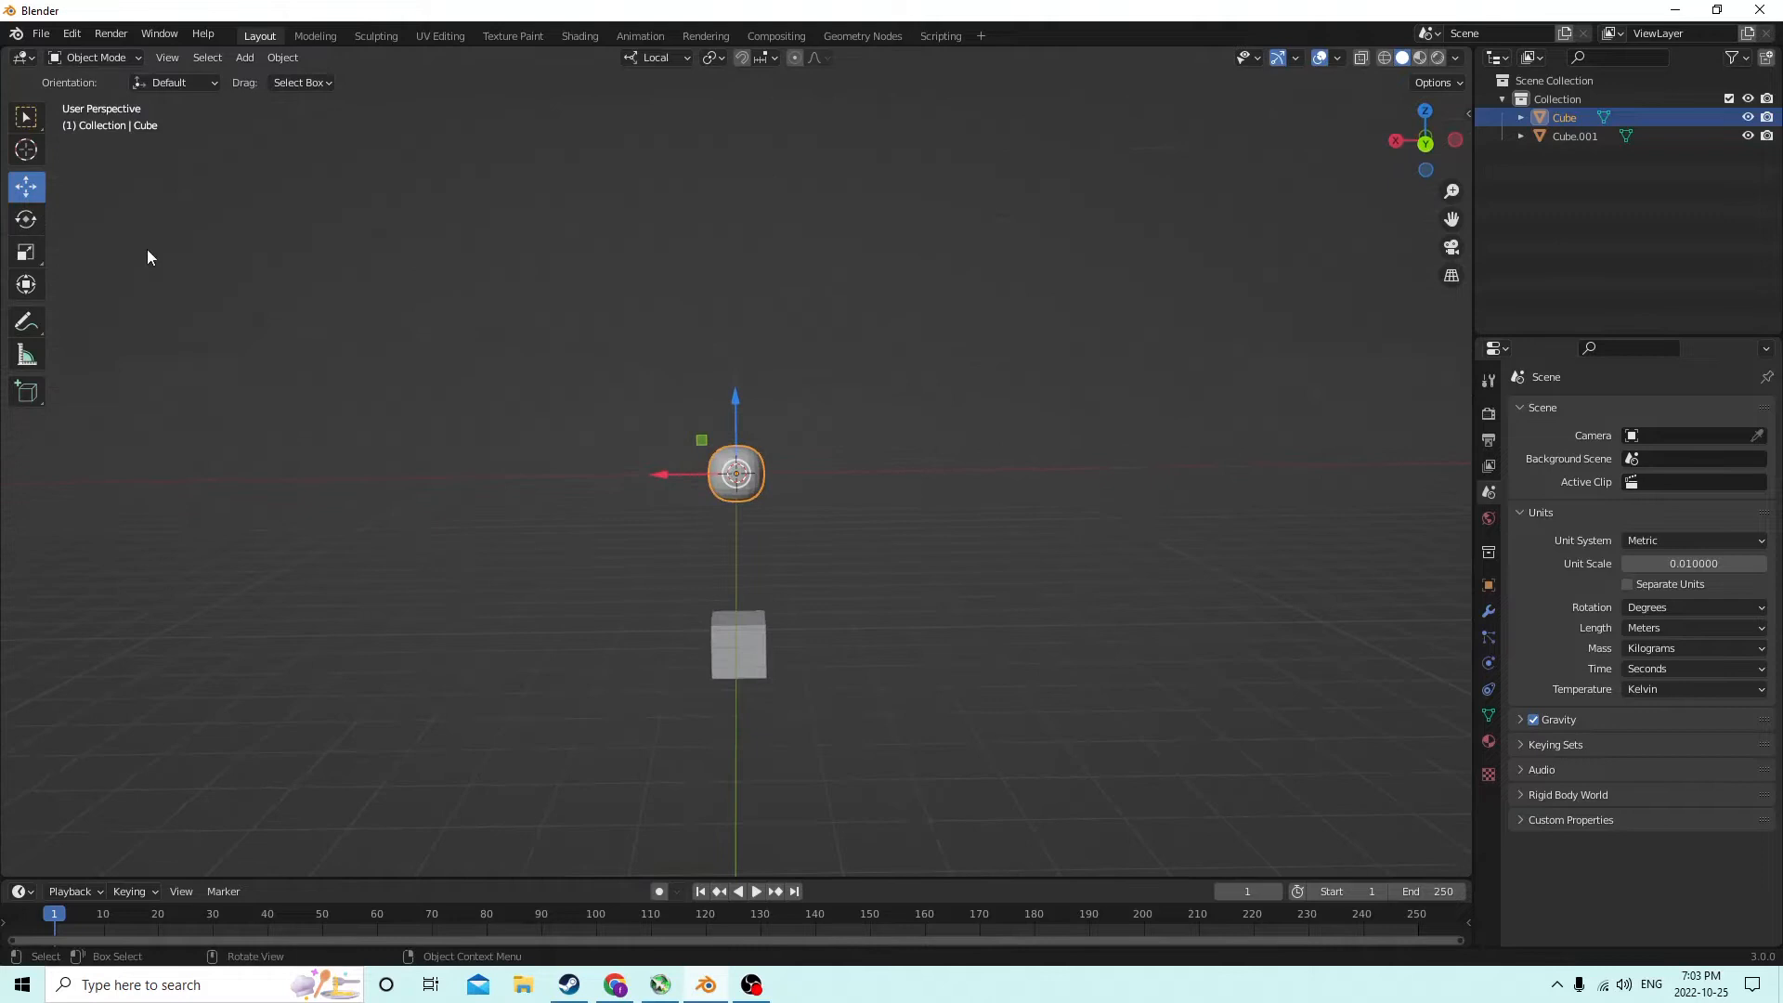
click(26, 252)
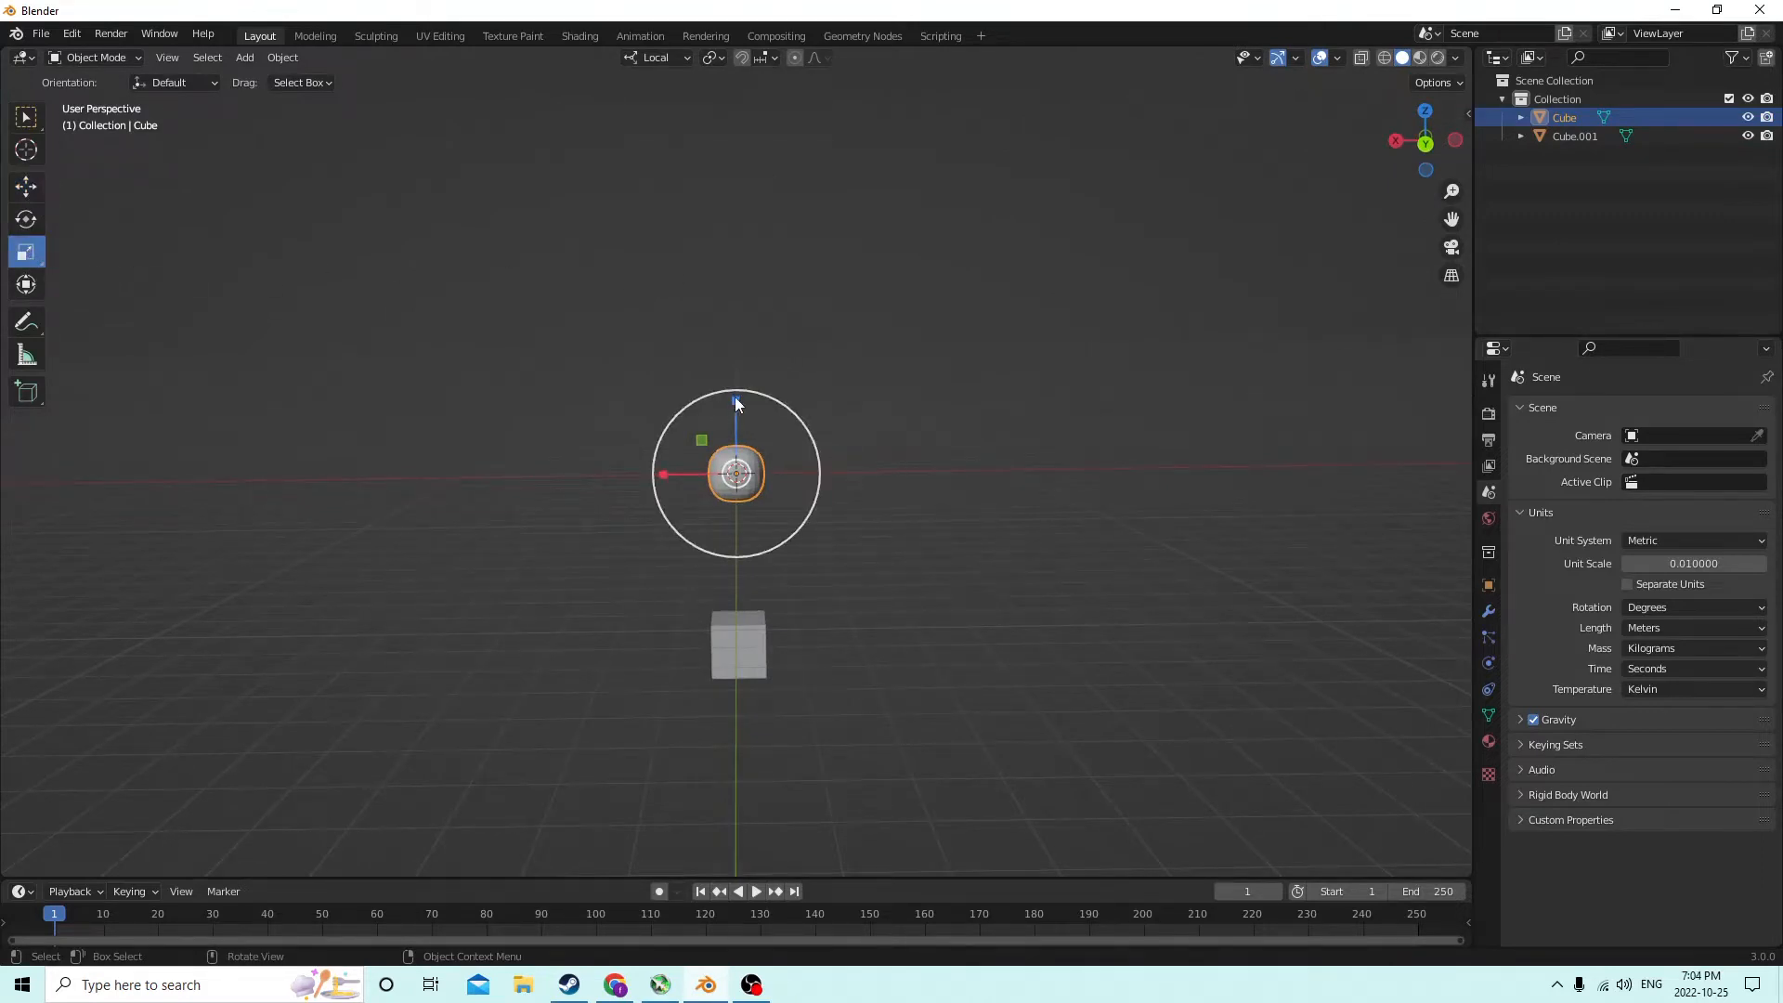
drag(735, 400, 710, 204)
middle_drag(720, 232, 666, 327)
key(s)
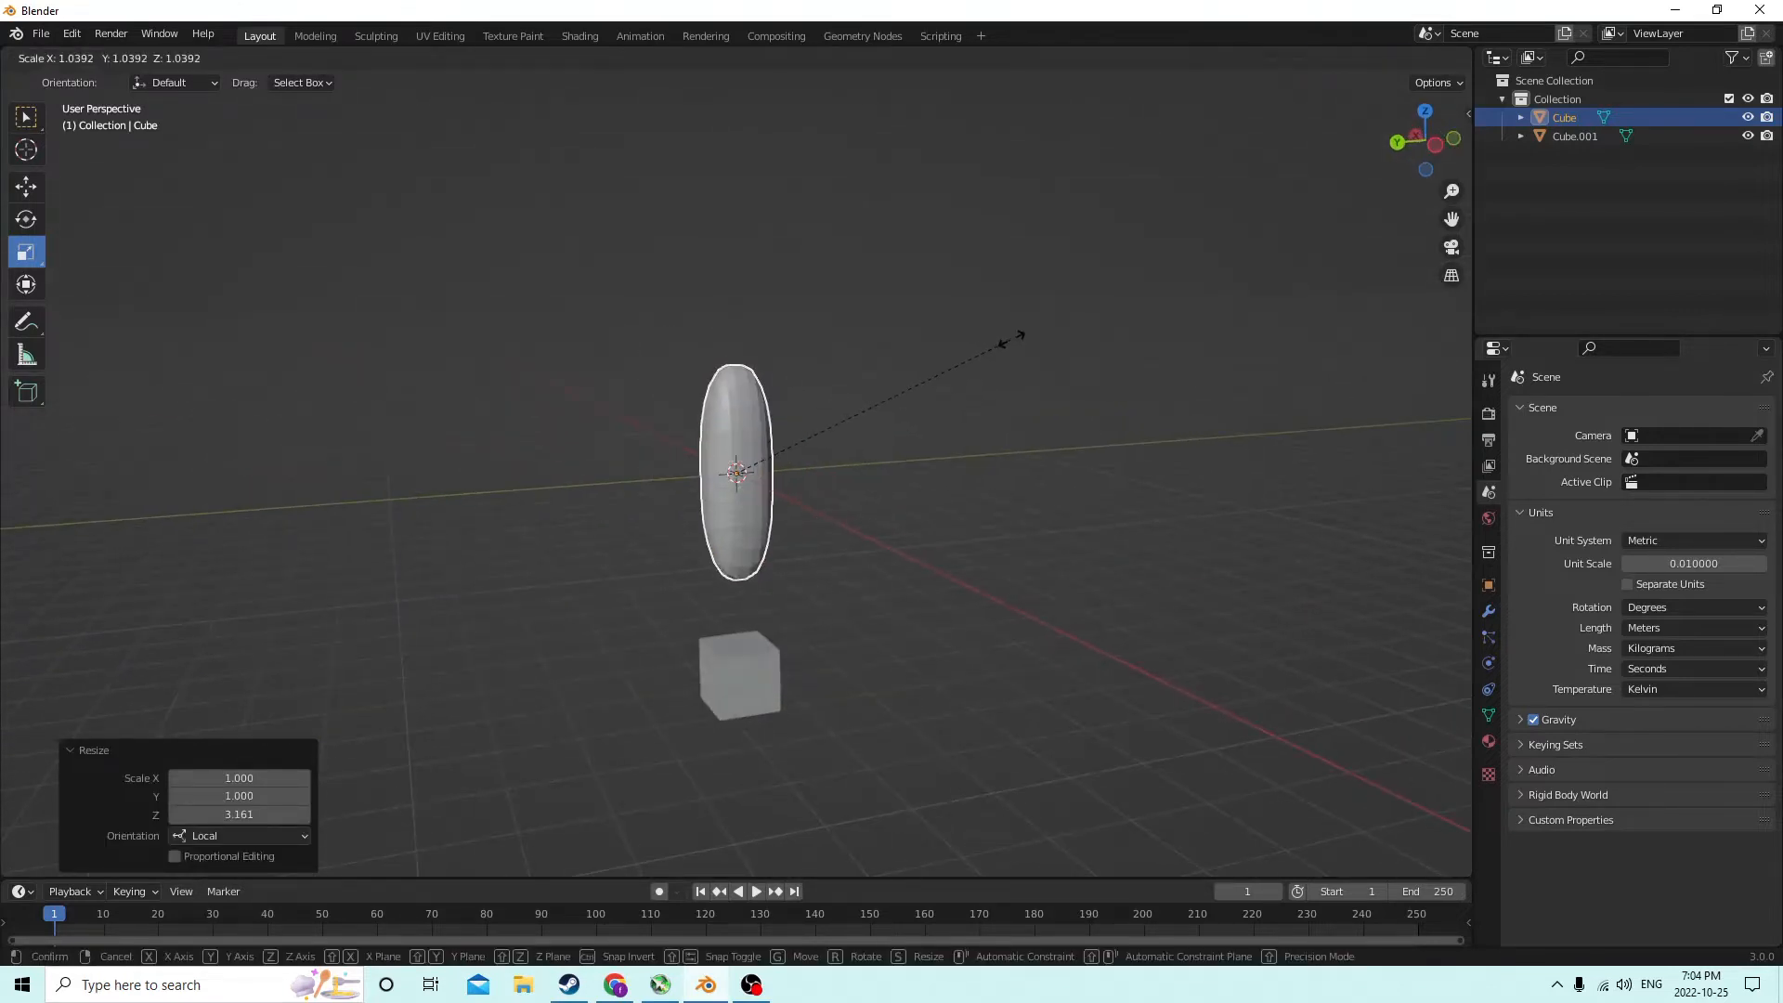
click(1176, 304)
Raise the elongated body about 0.028 m along Z, away from the cube beneath it
middle_drag(1176, 304, 76, 246)
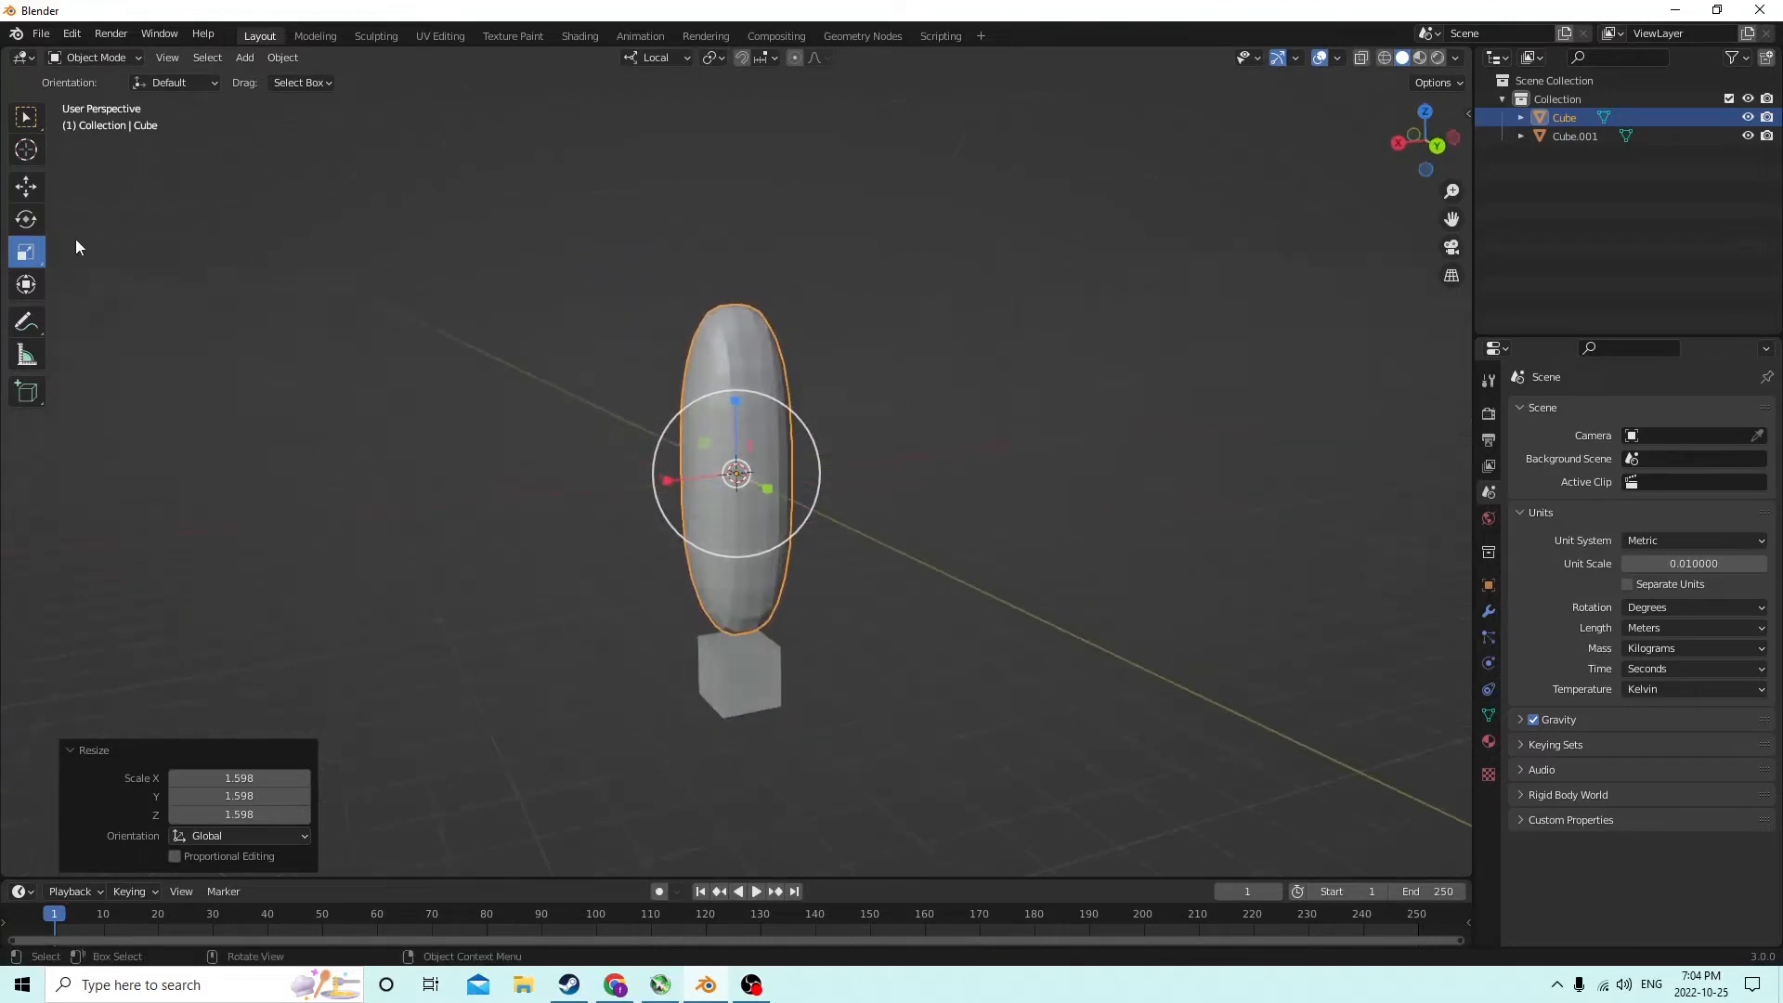
click(15, 184)
middle_drag(716, 279, 674, 300)
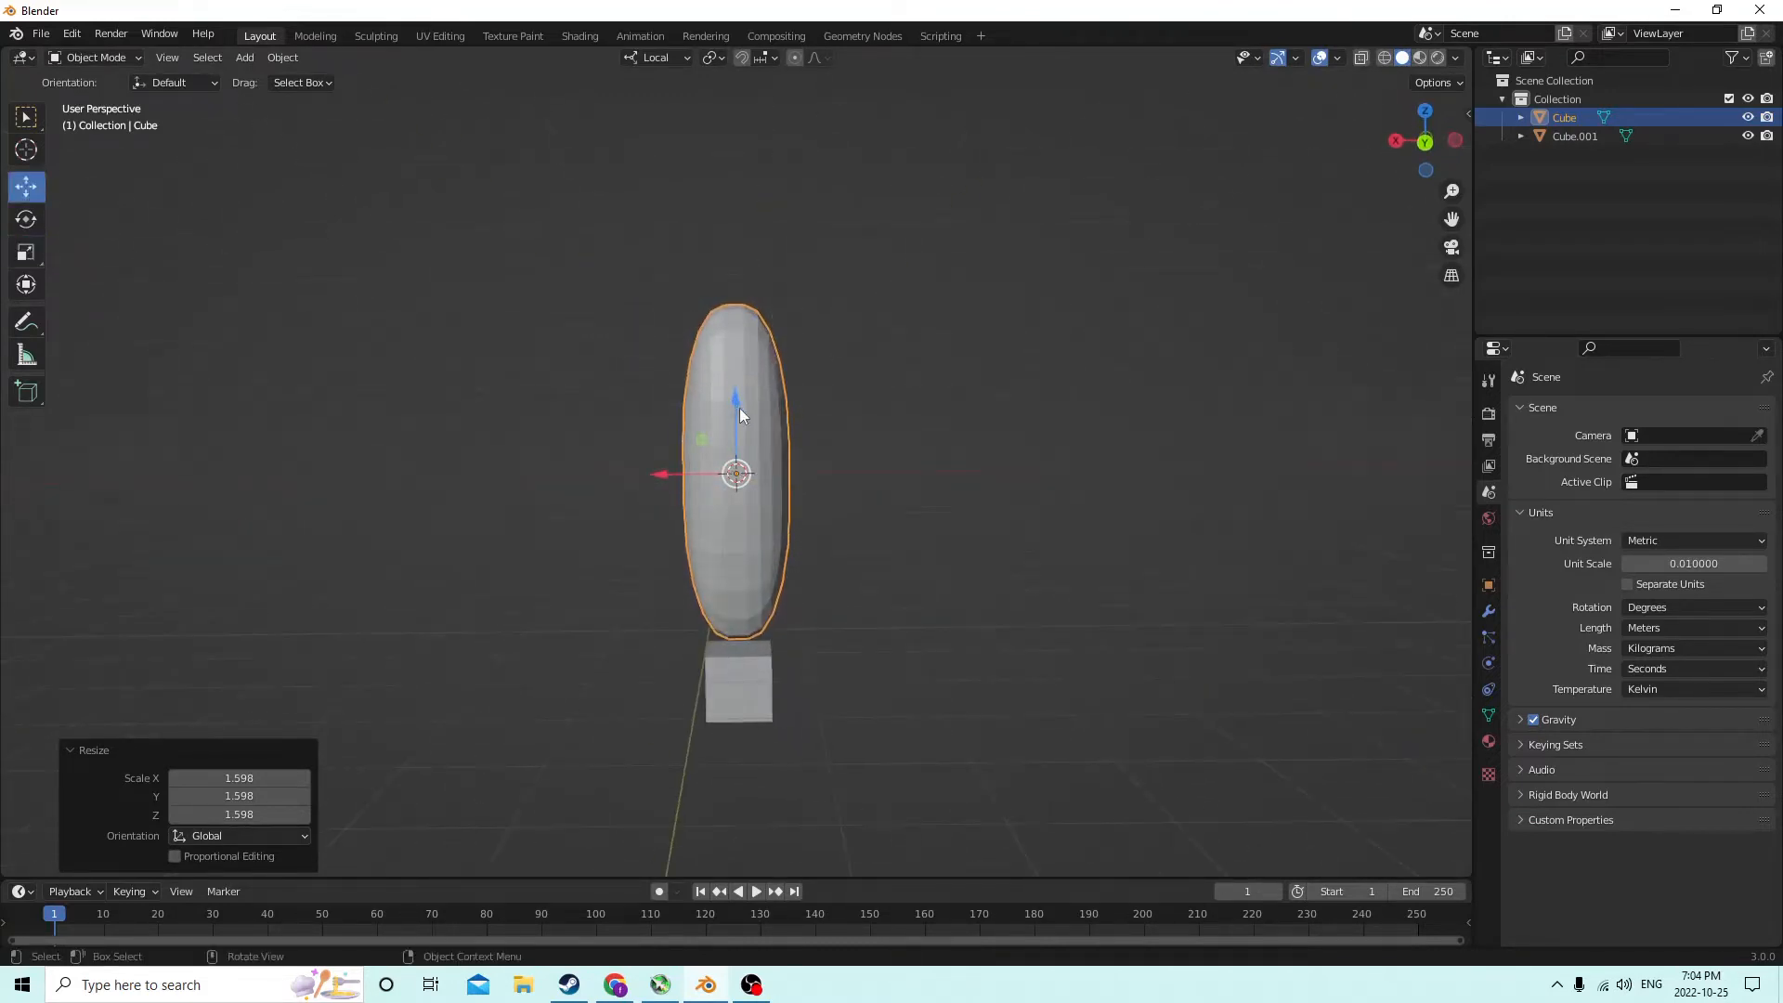
drag(739, 415, 745, 321)
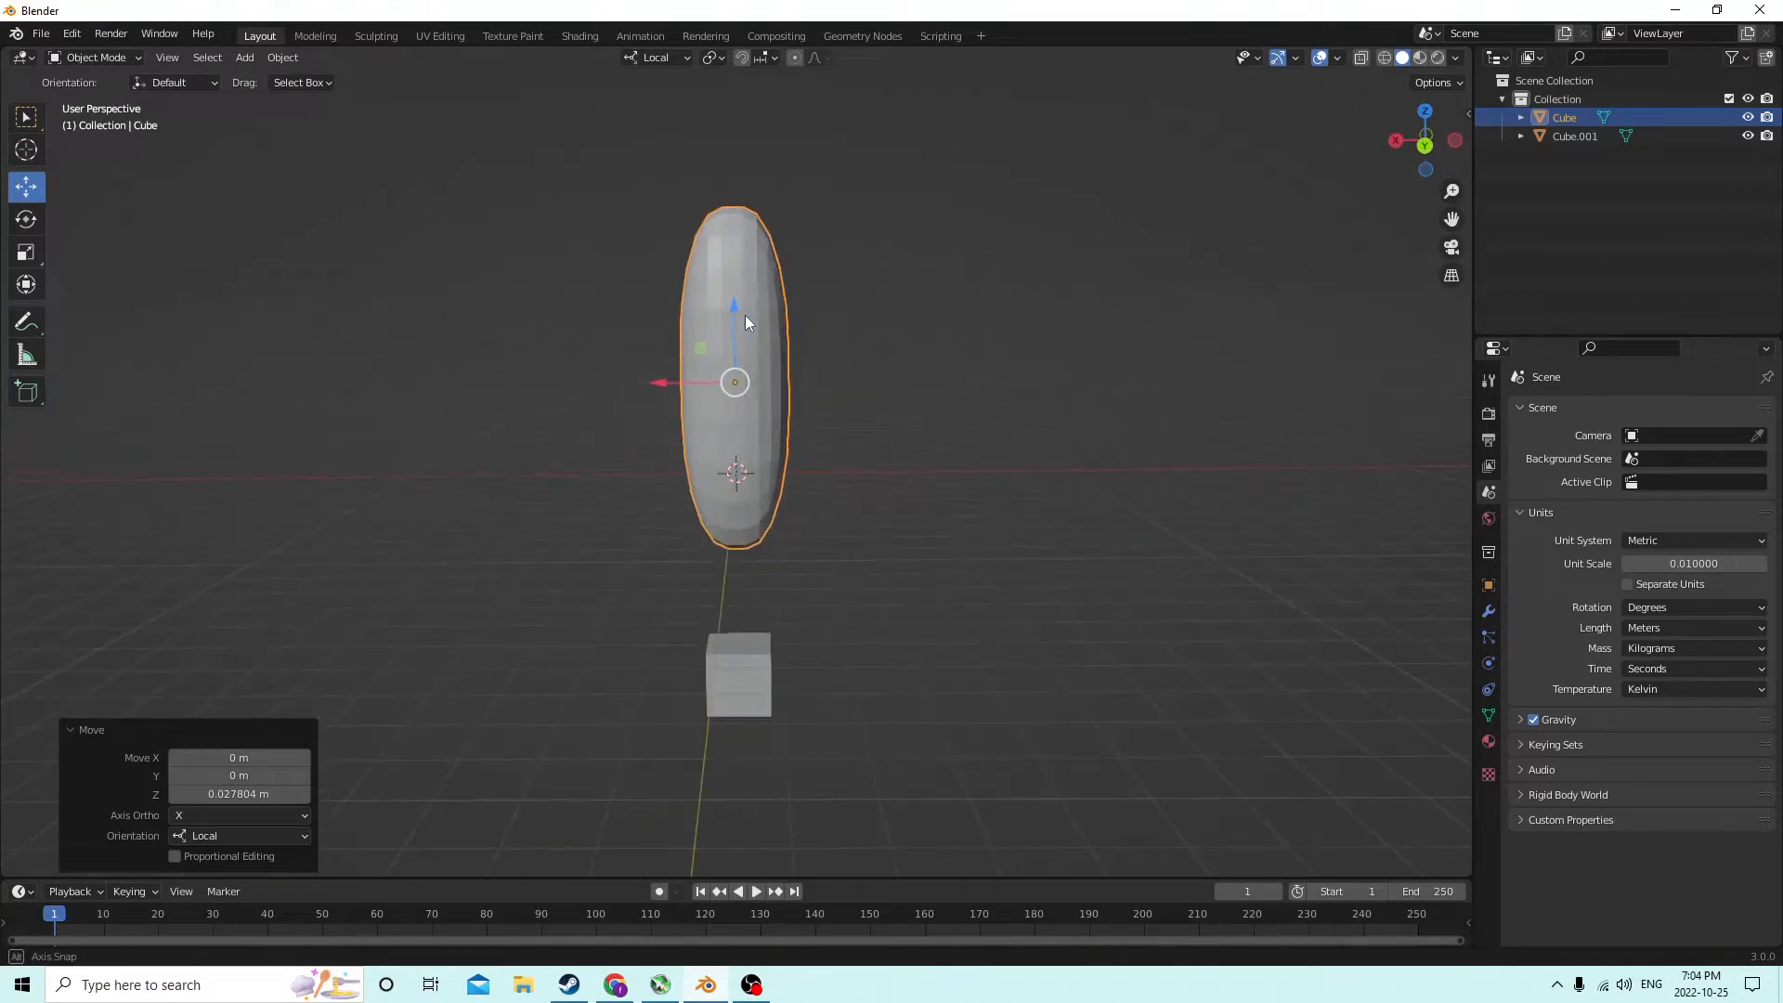
Widen the elongated body by scaling it about 1.35 along local Y and about 1.39 along local X
middle_drag(745, 322, 987, 350)
click(27, 253)
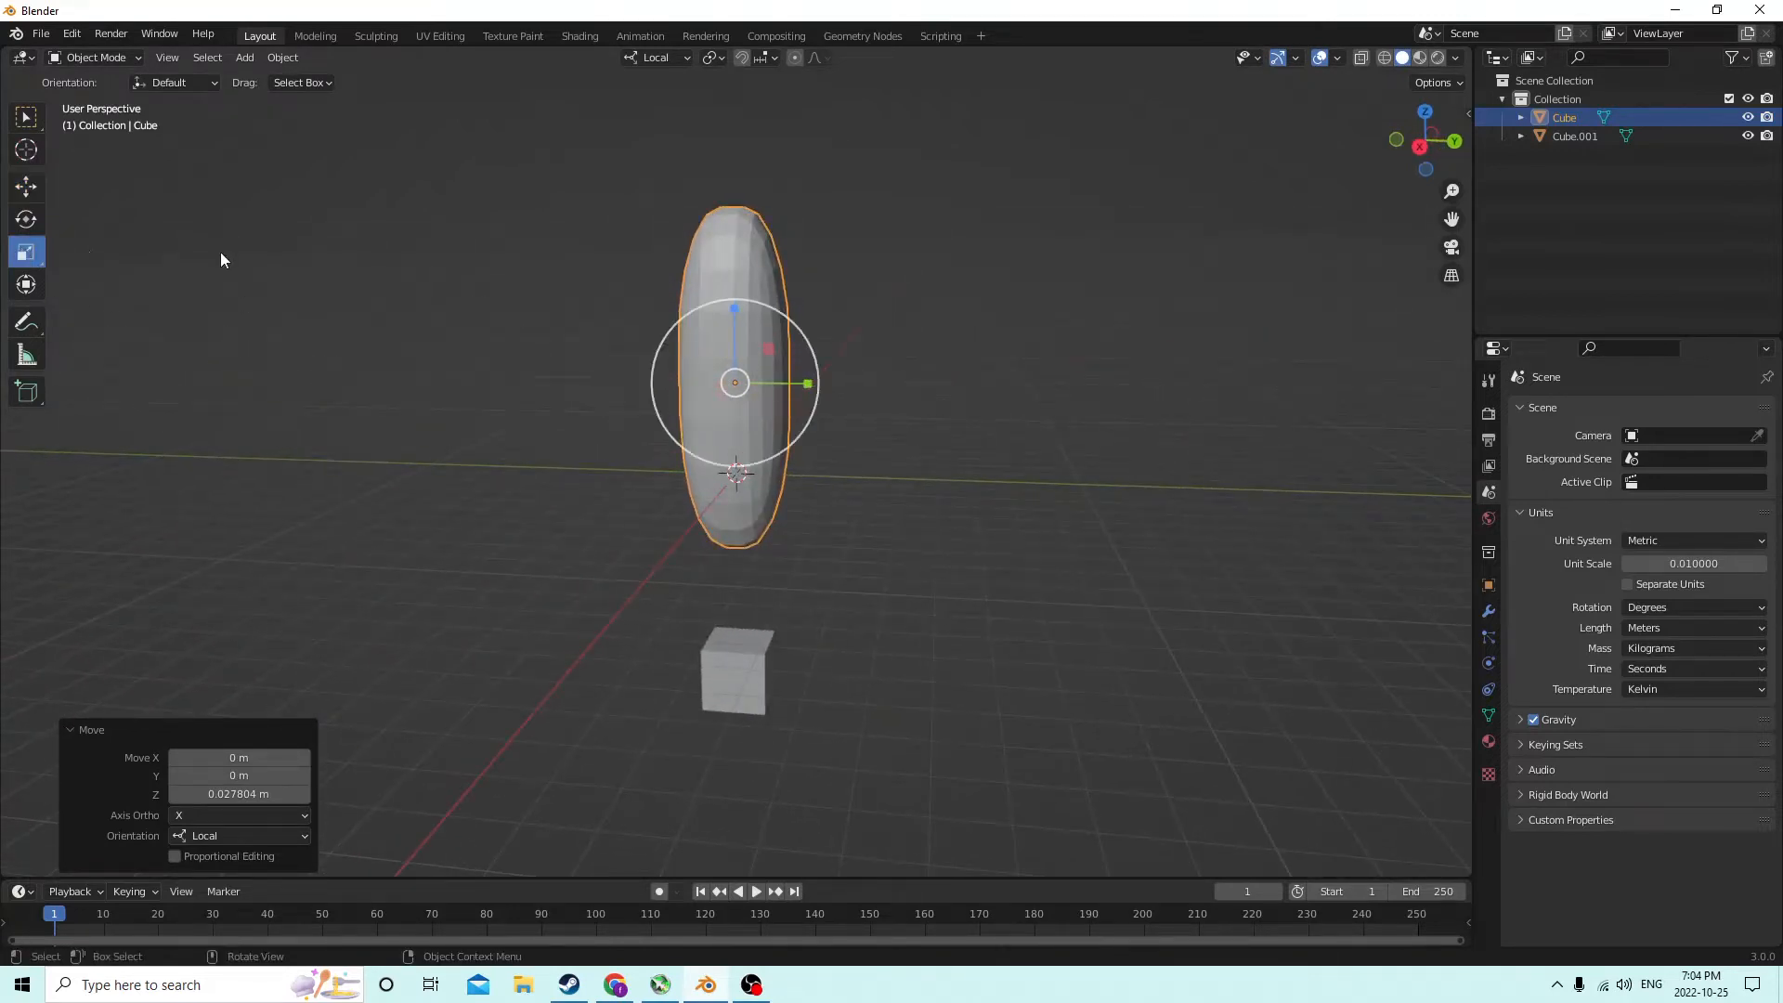
drag(812, 383, 838, 384)
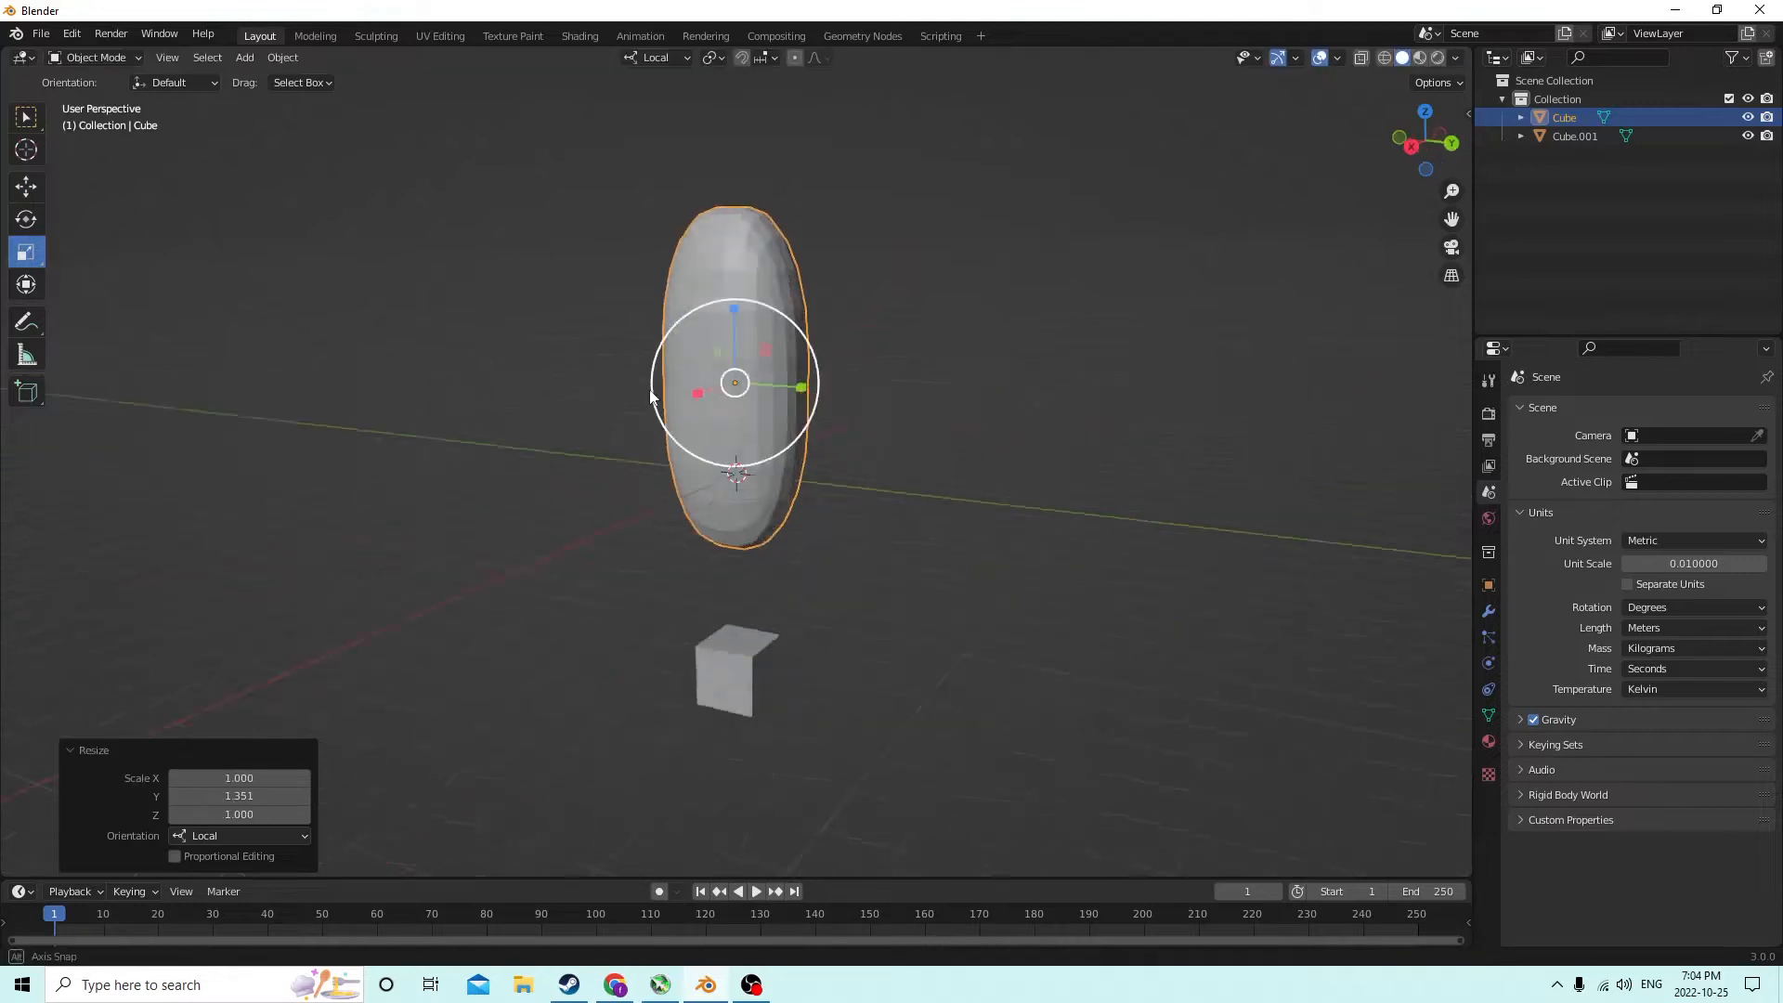
middle_drag(838, 385, 571, 411)
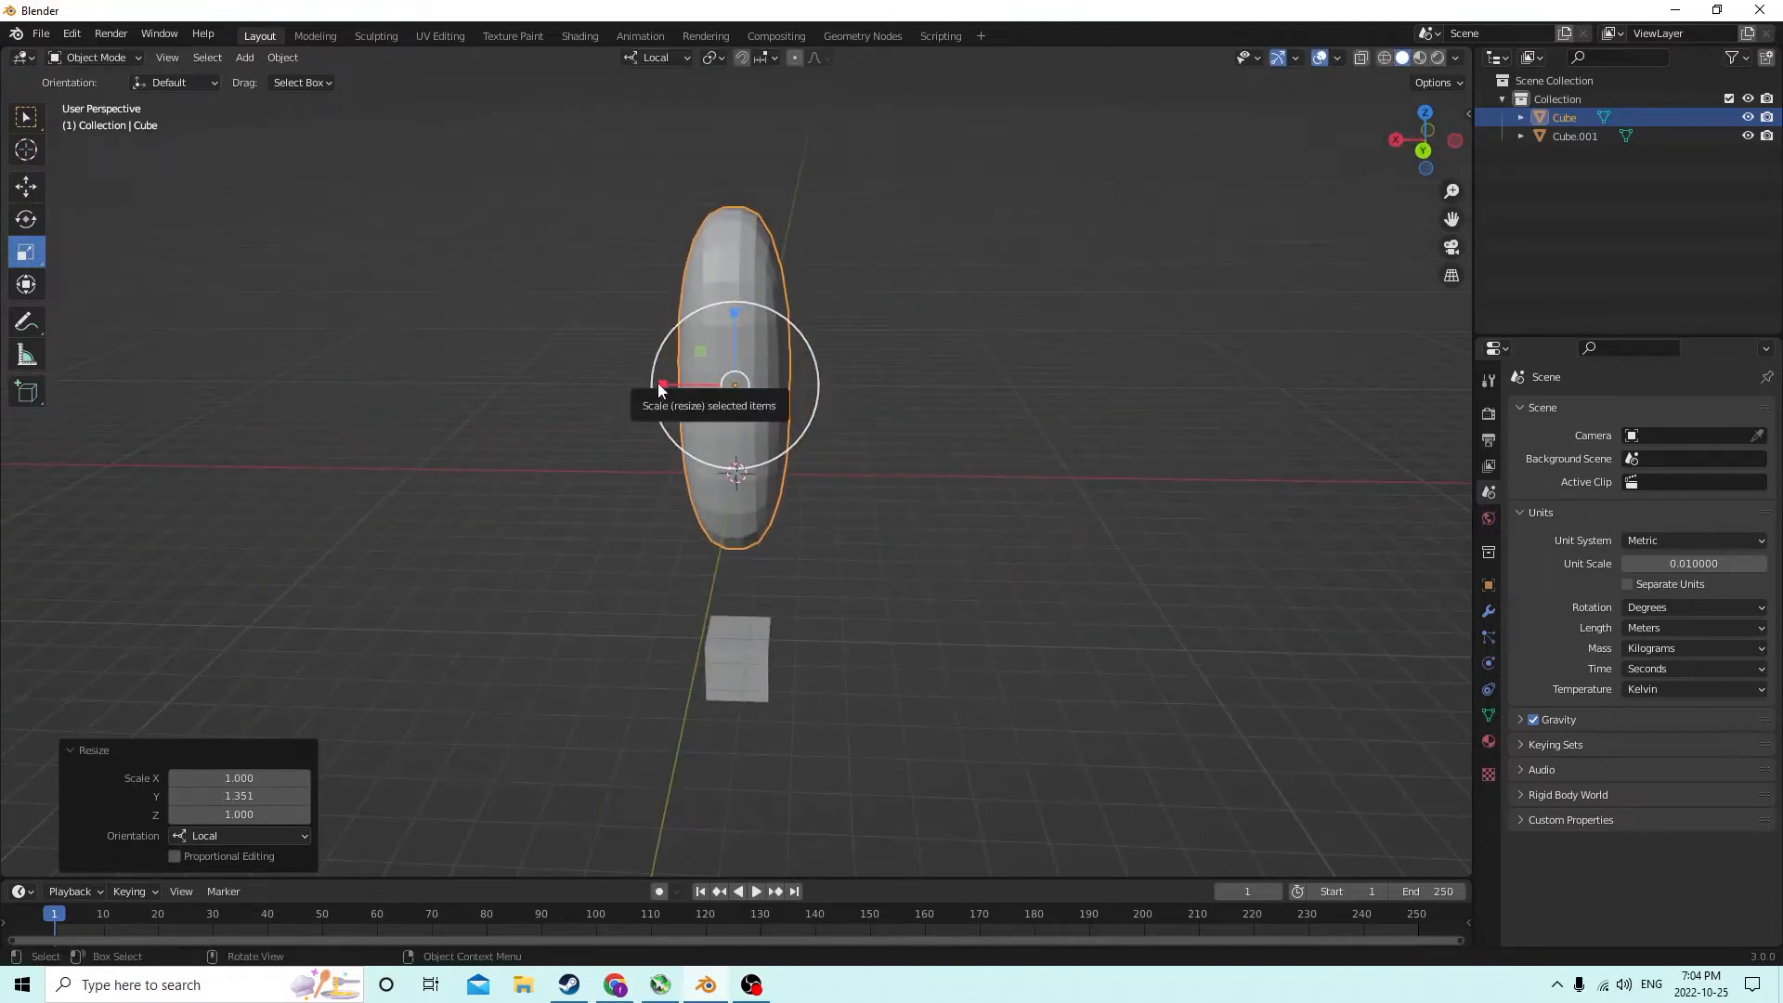
drag(668, 383, 616, 378)
middle_drag(617, 378, 837, 381)
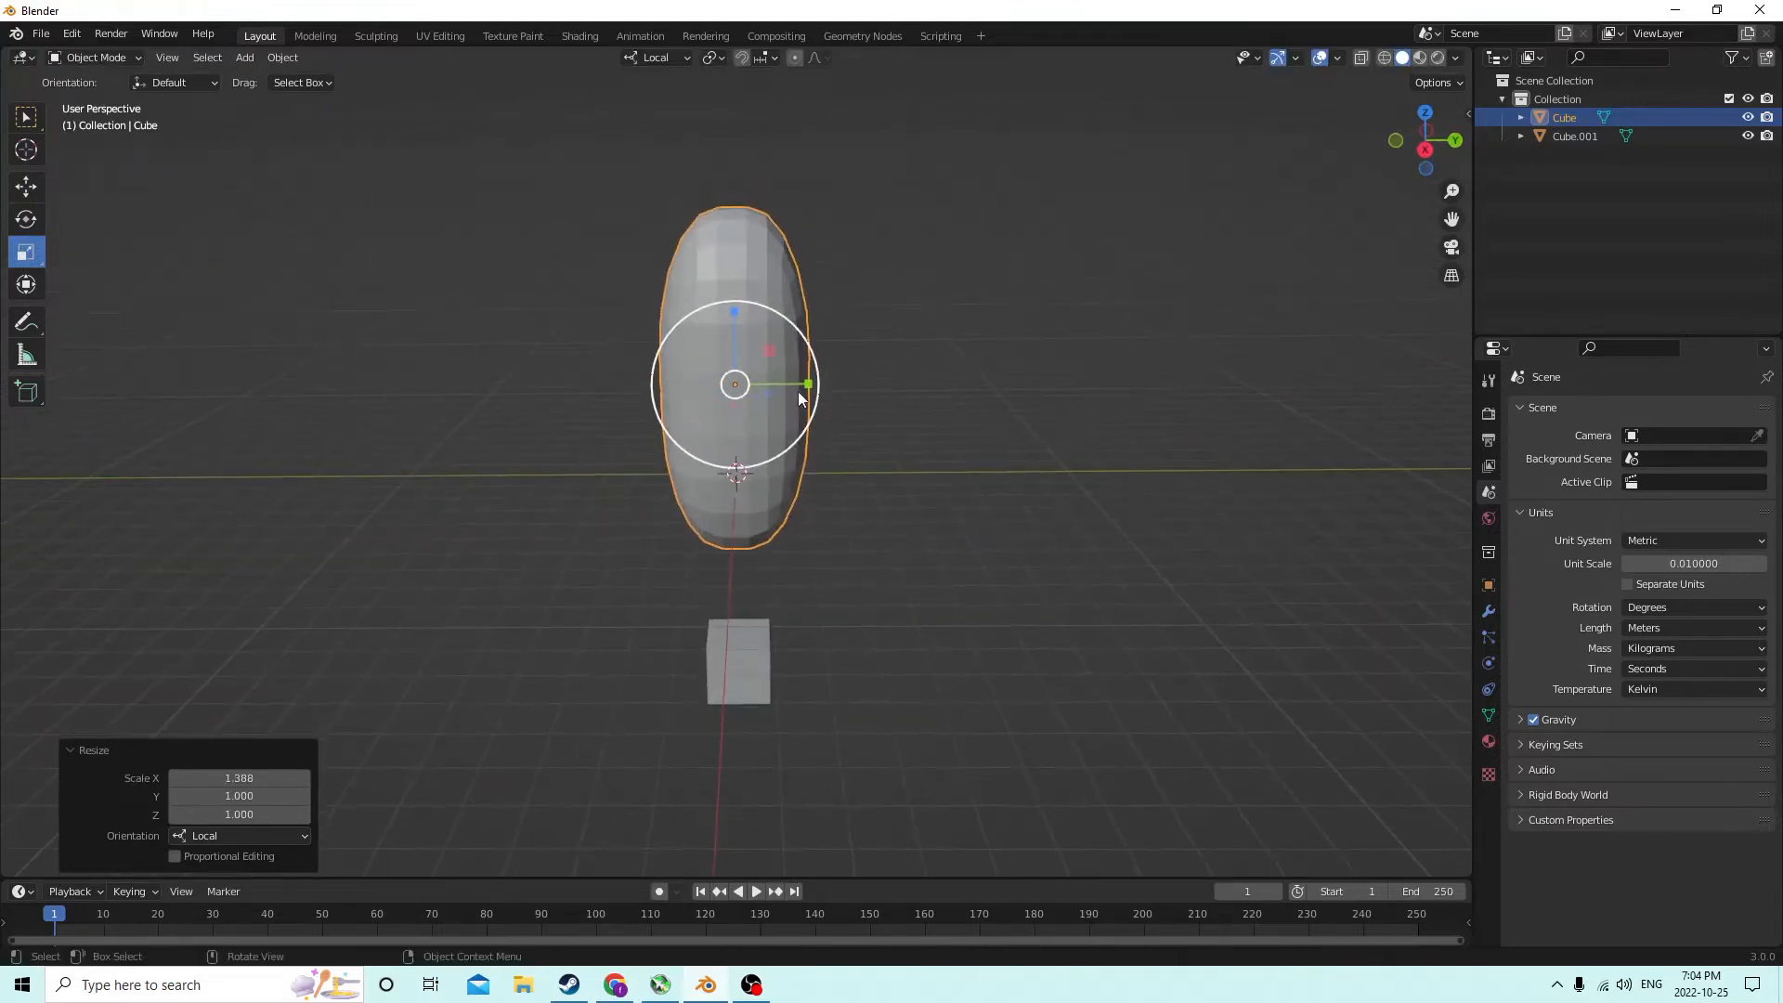
Widen the elongated body by scaling it about 1.11 along local Y and open its object transform properties
drag(808, 384, 818, 384)
middle_drag(819, 384, 593, 354)
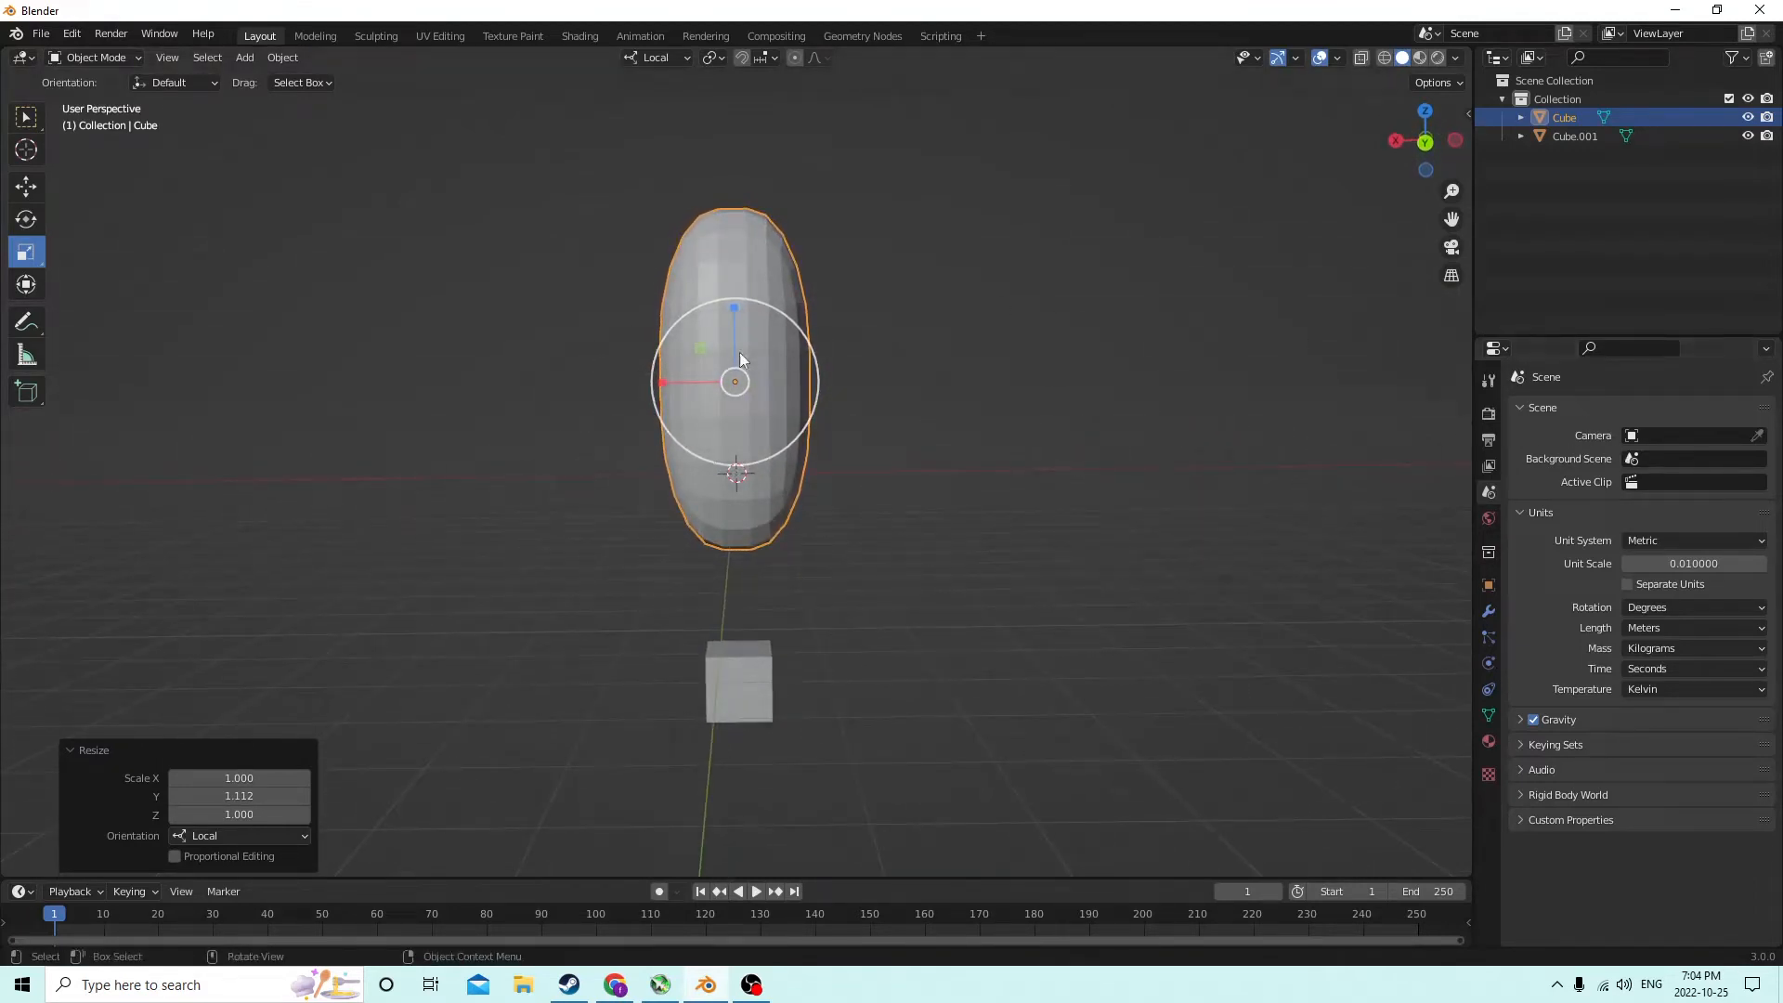
click(1489, 585)
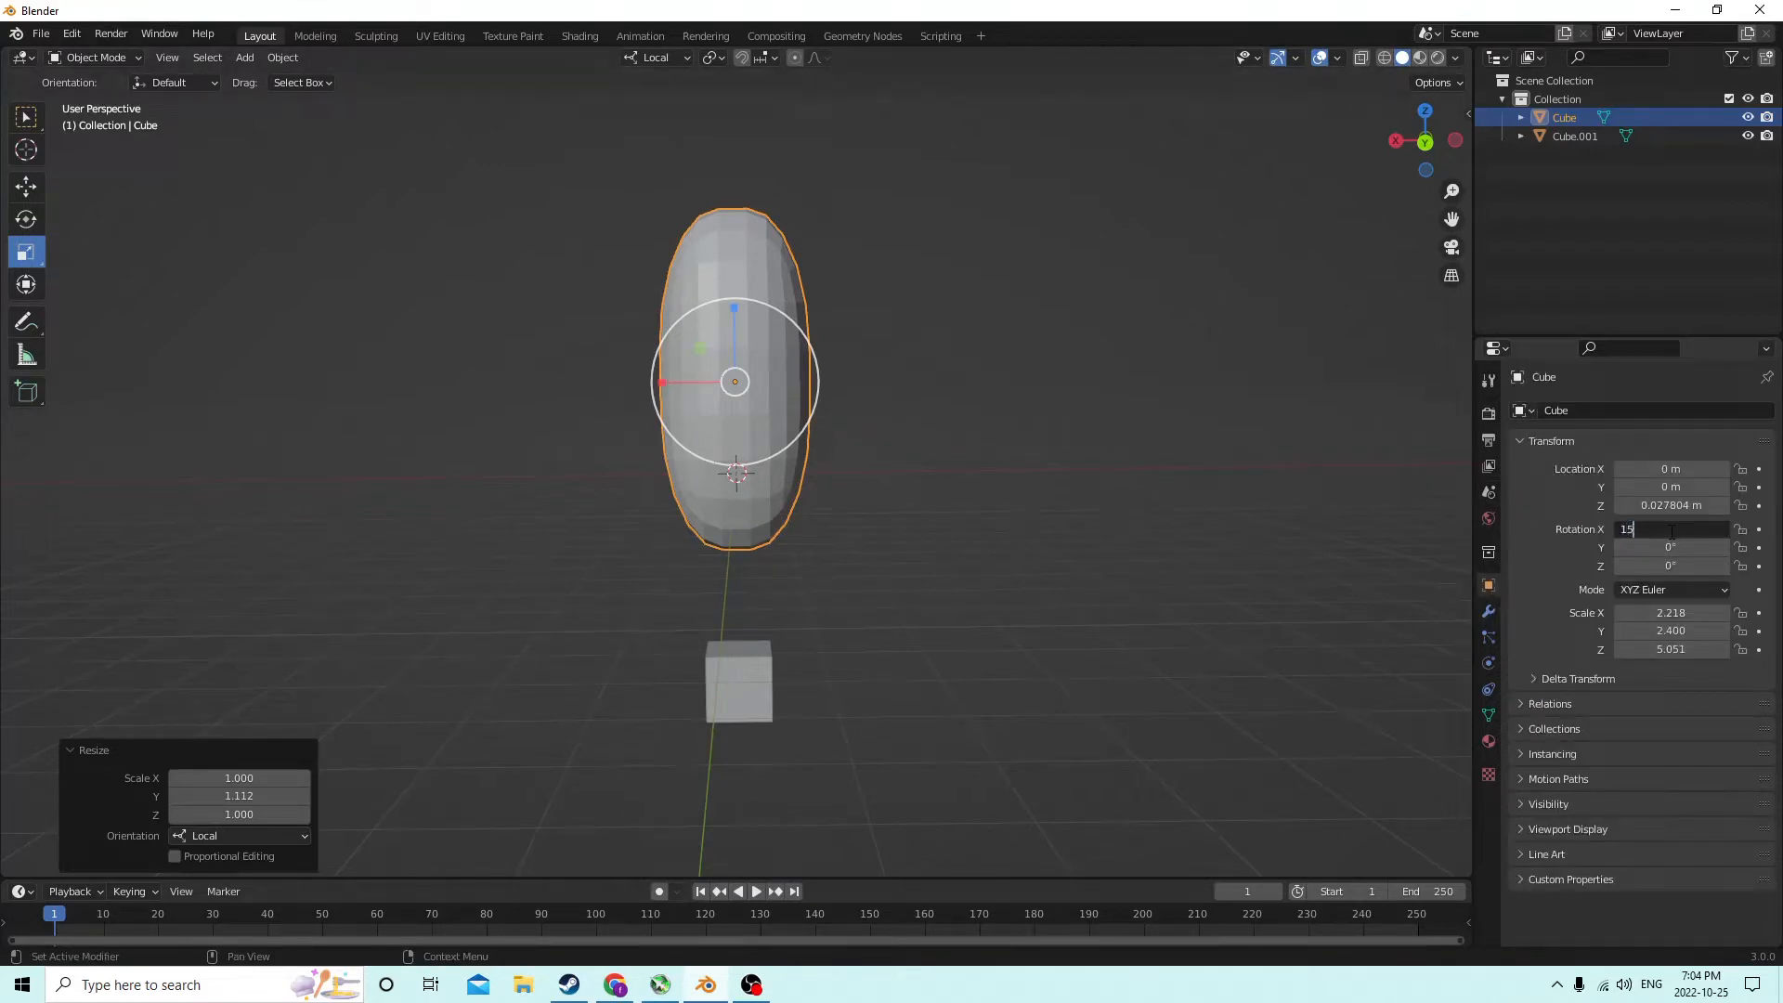
key(Return)
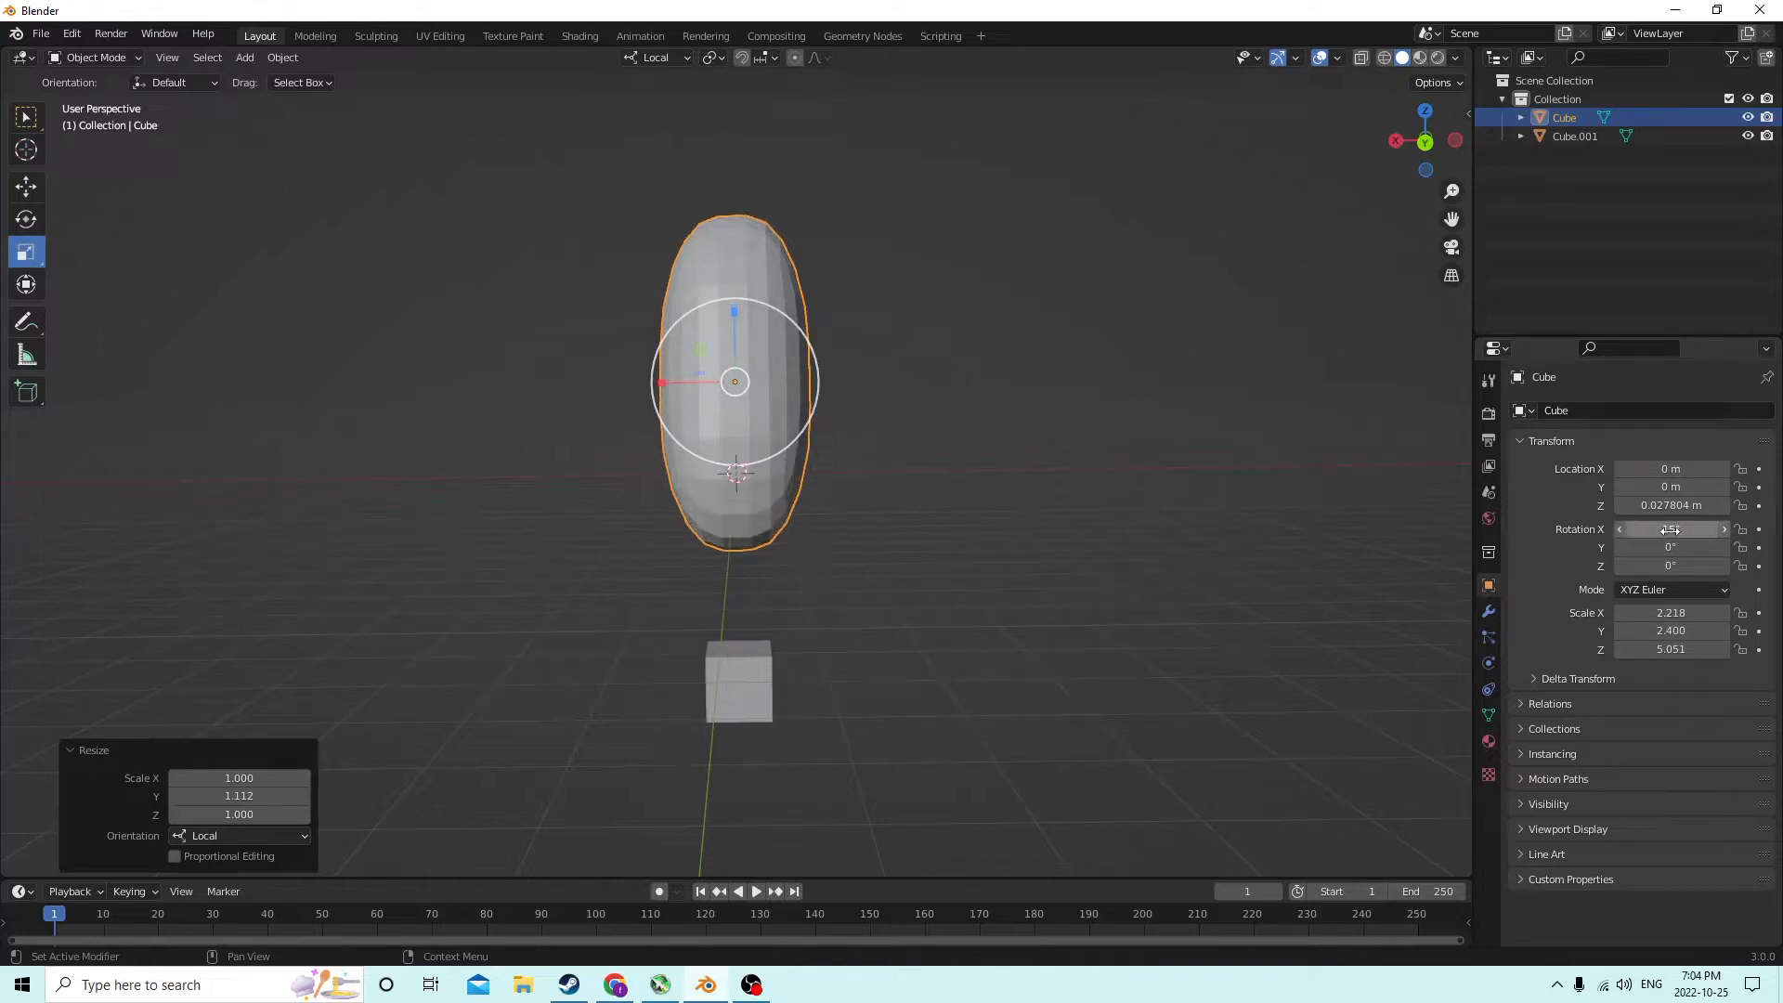
click(1670, 529)
text(0)
key(Return)
Tilt the elongated body by setting its Y rotation to 20°
click(1669, 547)
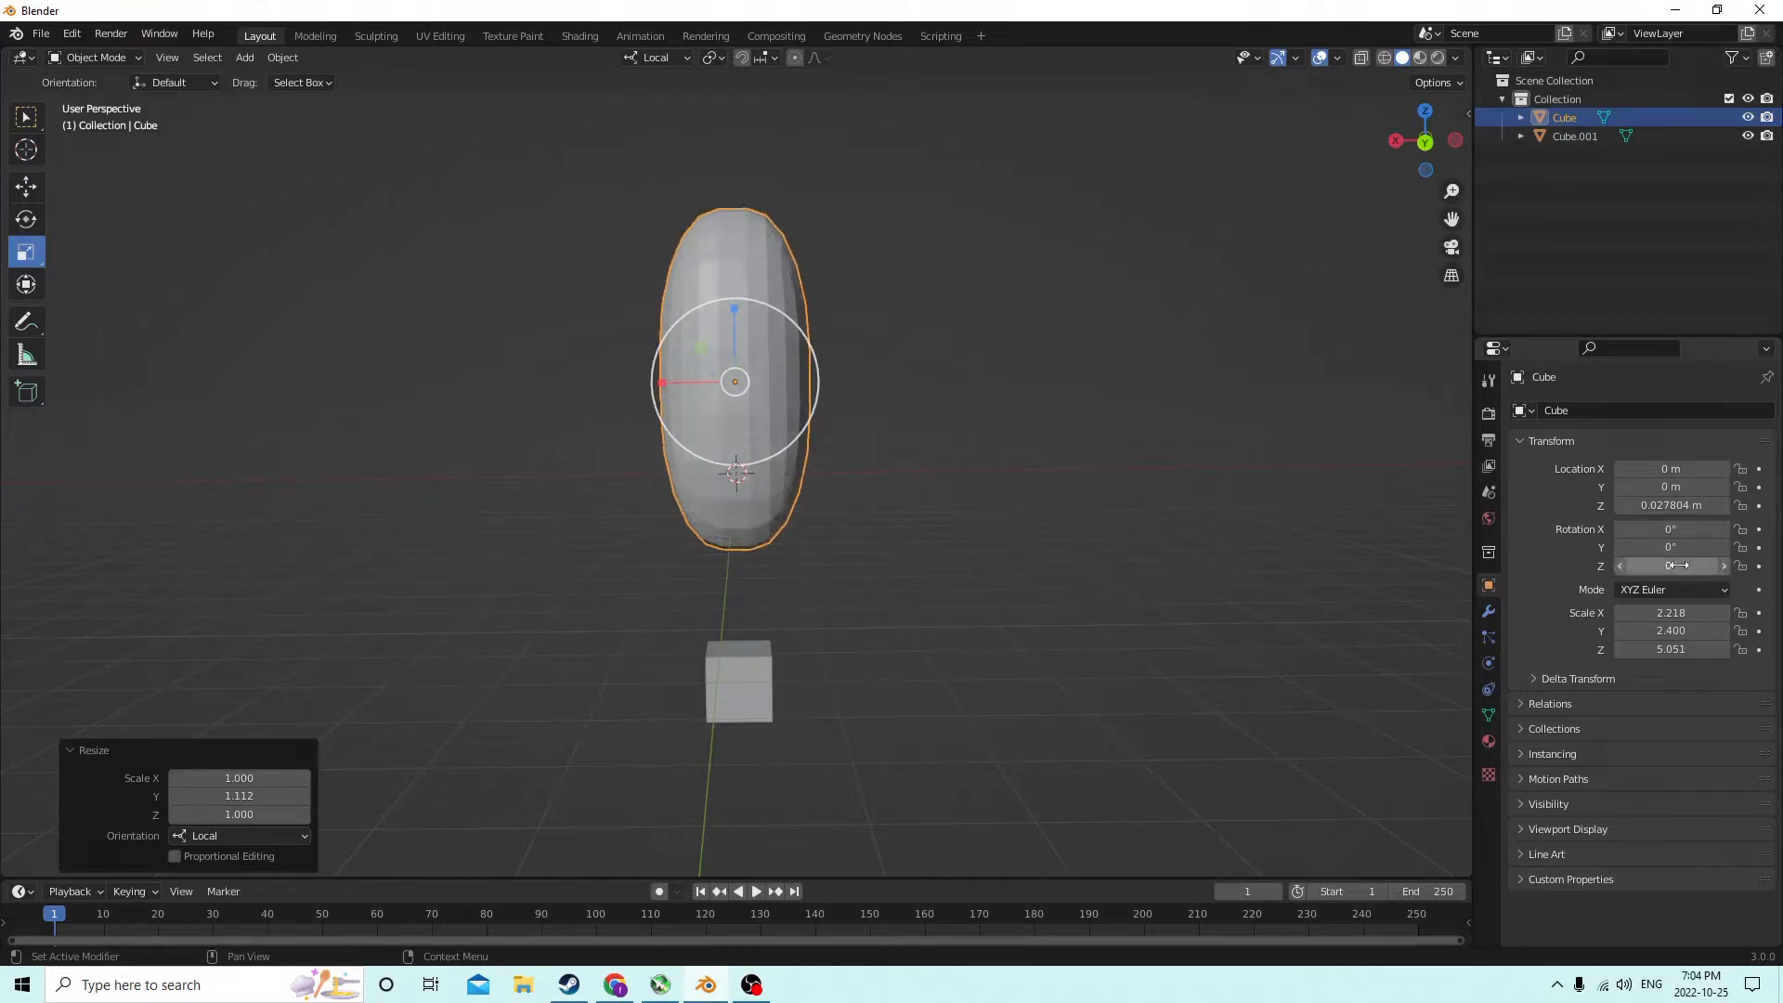
text(15)
key(Return)
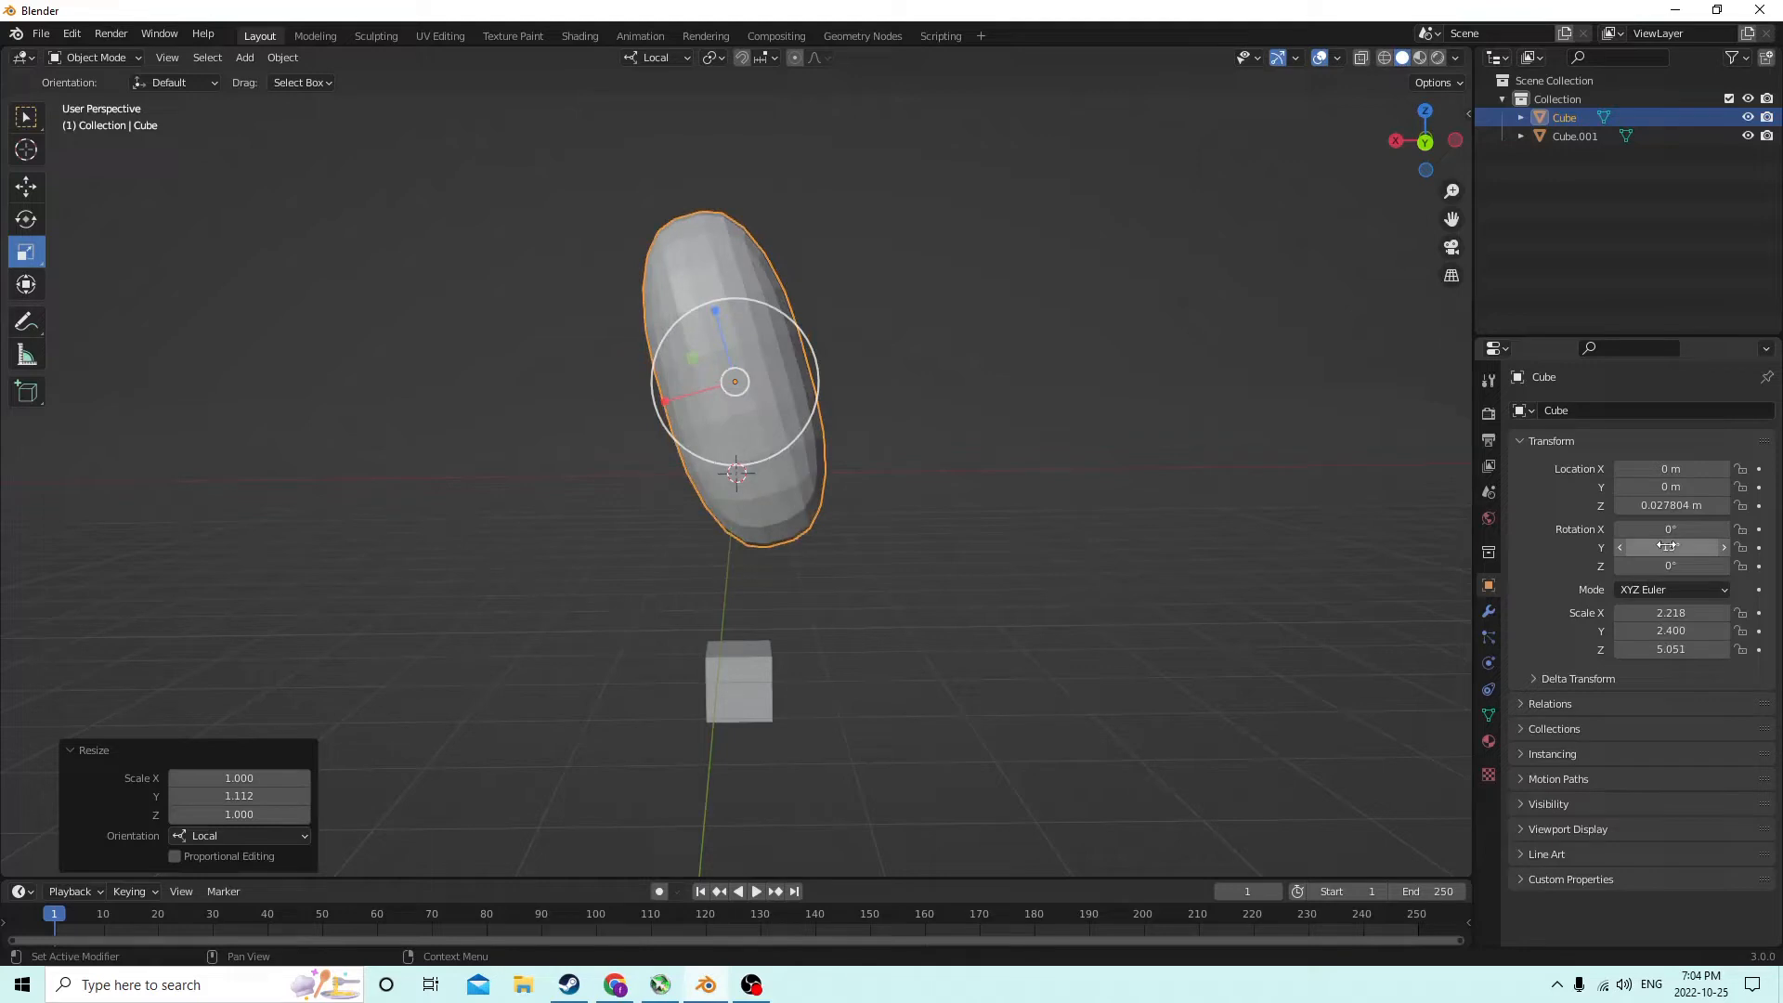
click(1674, 548)
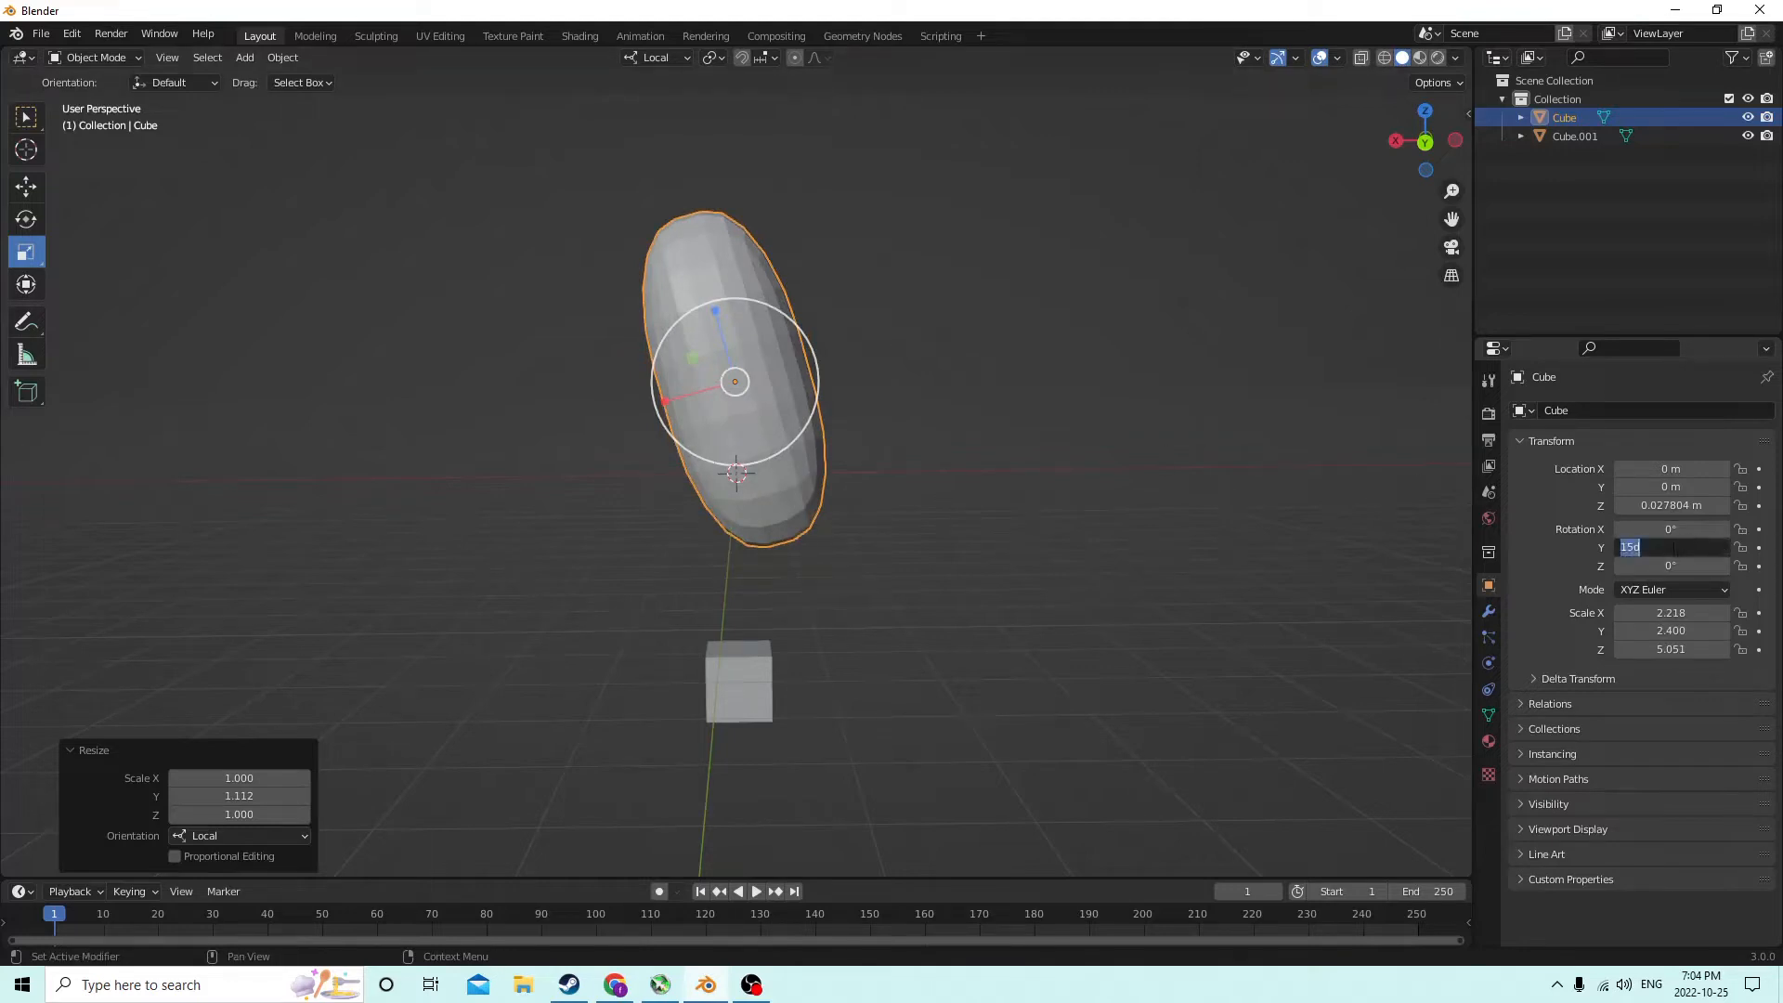
key(Return)
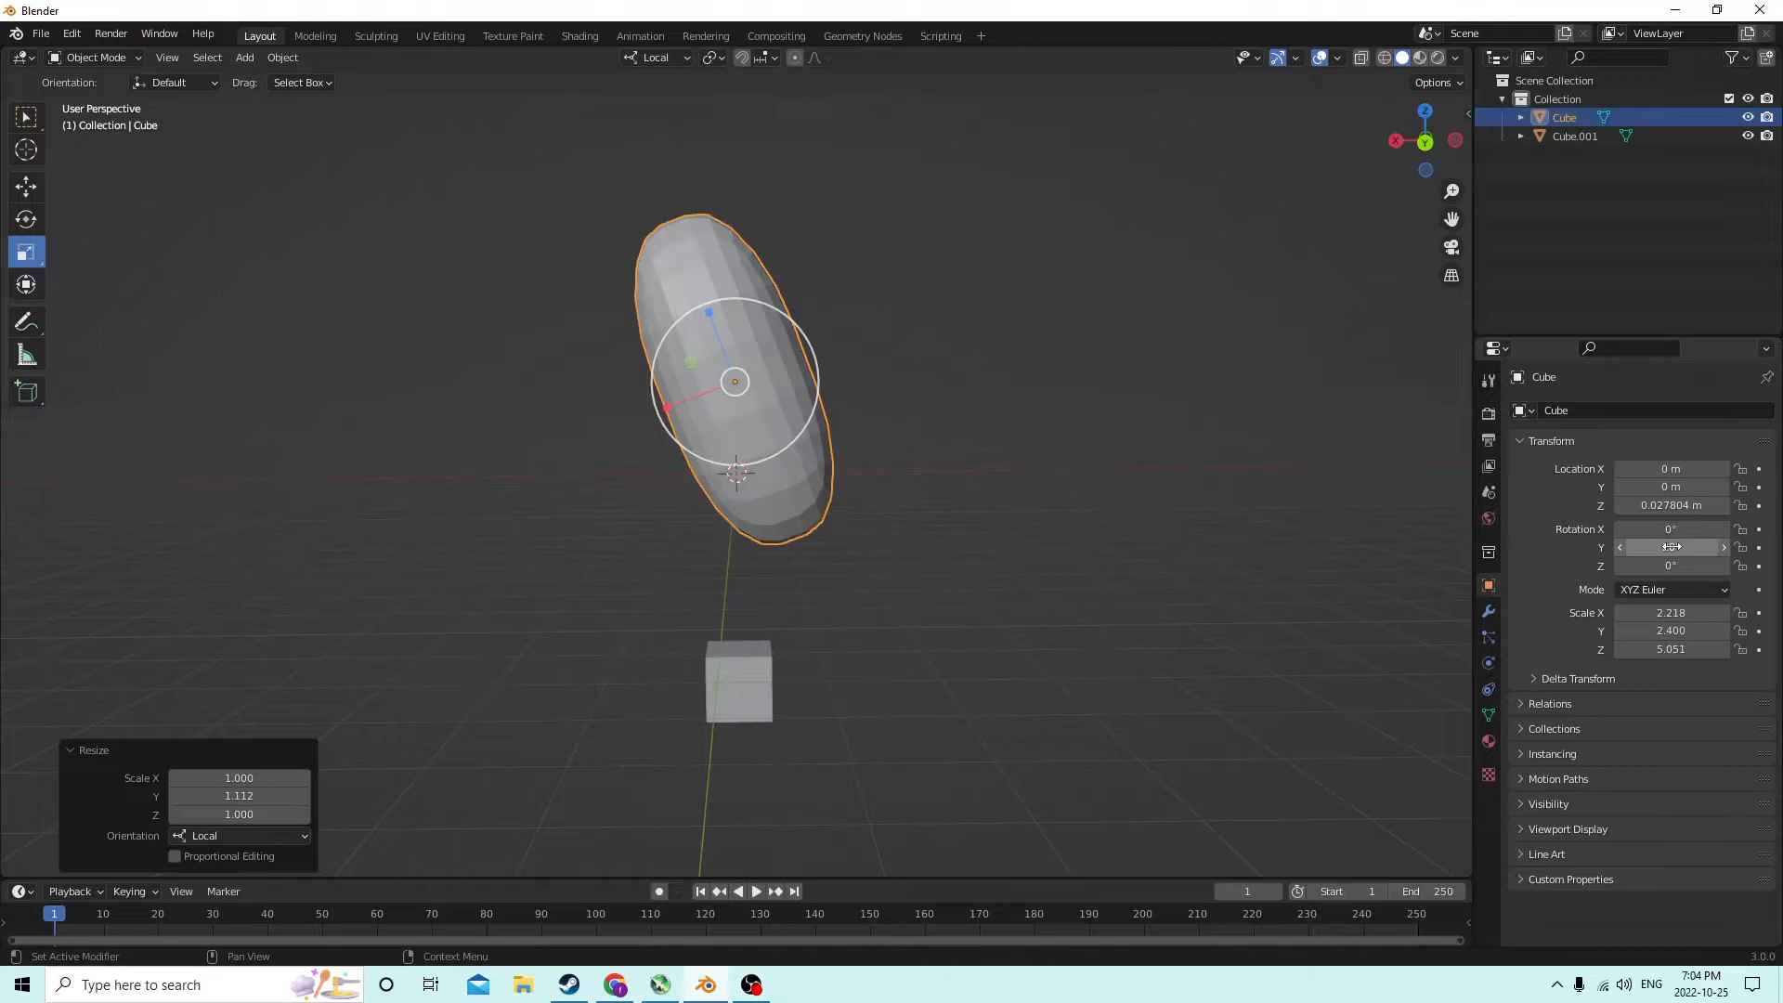
Duplicate the tilted body in place and move the copy about 0.029 m along local Y
middle_drag(957, 580, 677, 299)
key(shift+d)
right_click(1028, 525)
click(28, 188)
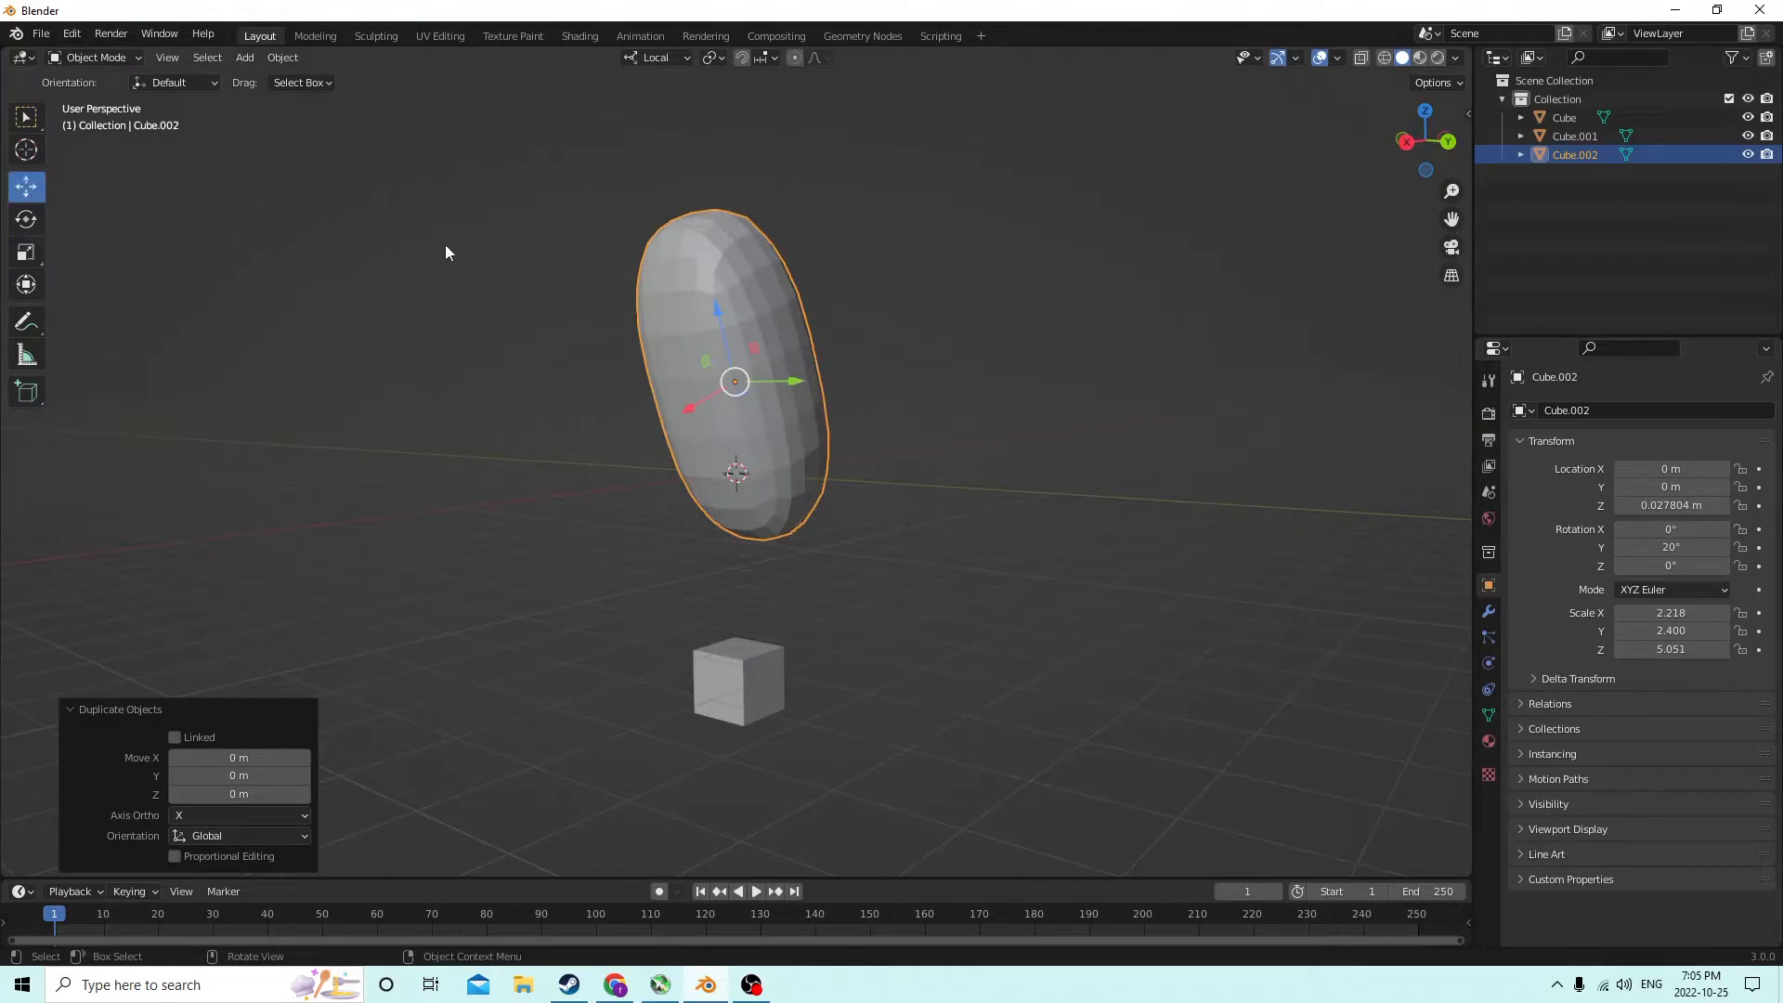
middle_drag(446, 245, 922, 427)
drag(804, 386, 899, 385)
middle_drag(874, 390, 686, 387)
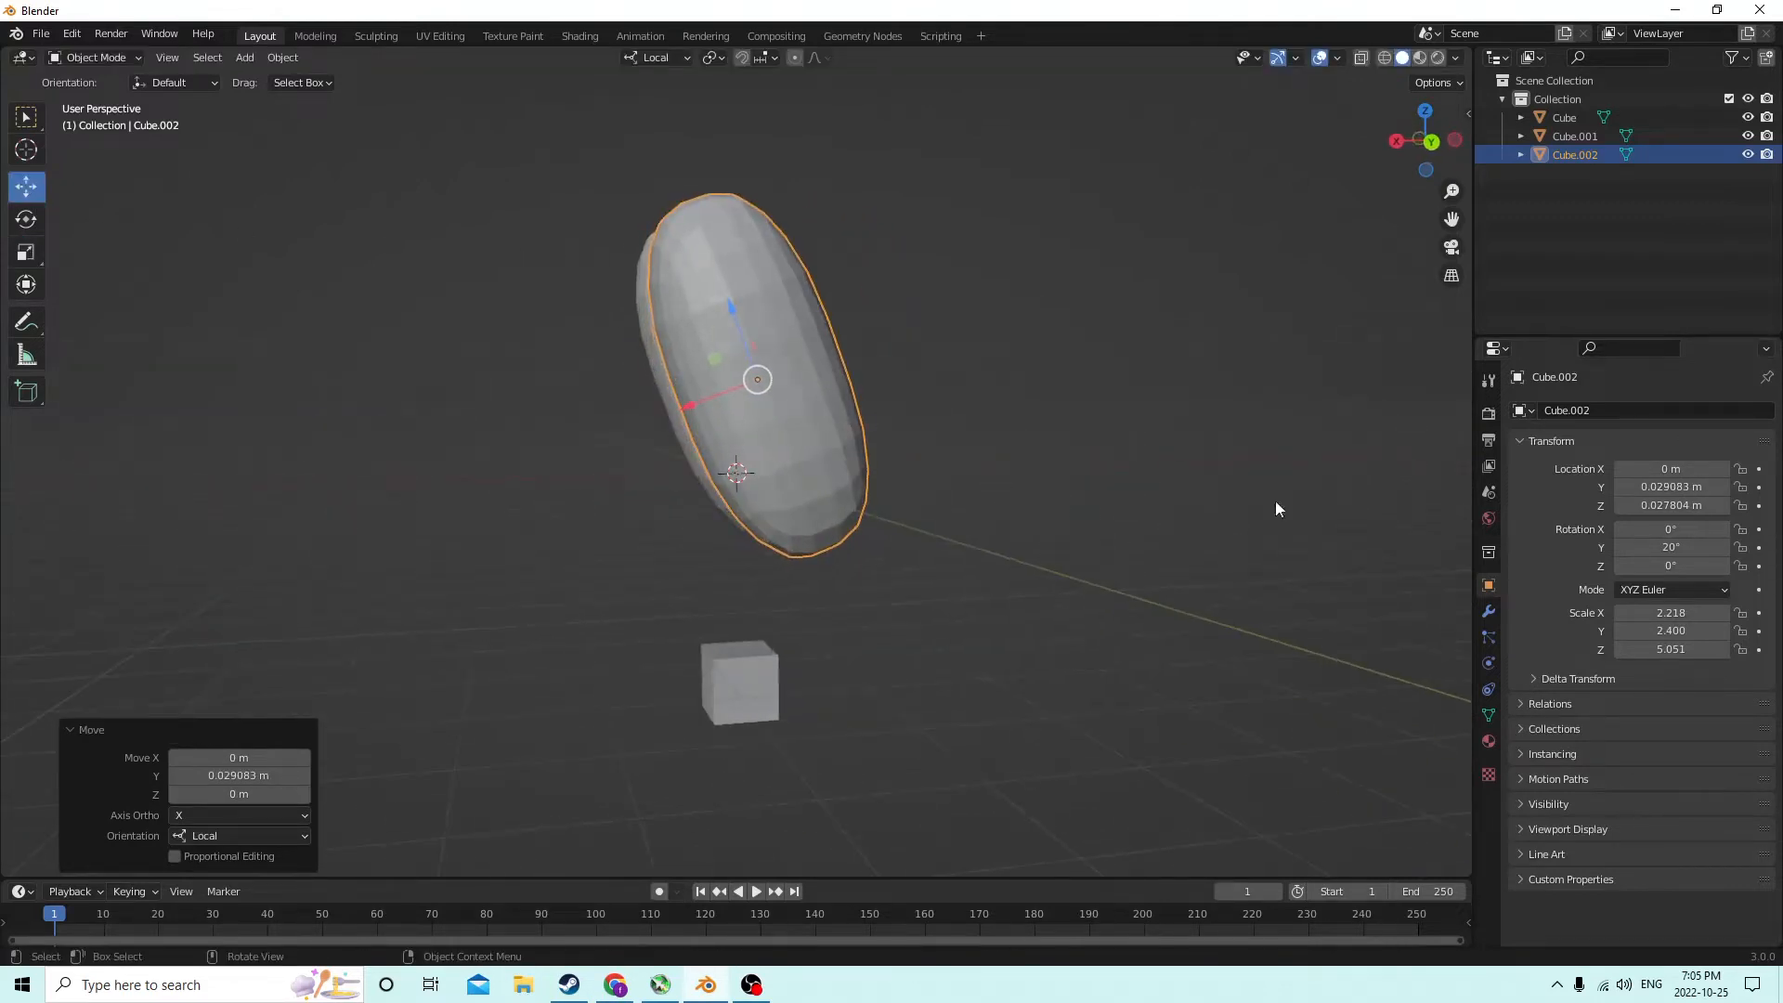
Set the copy's Y rotation to 0° and lower it about 0.050 m along local Z
click(1676, 545)
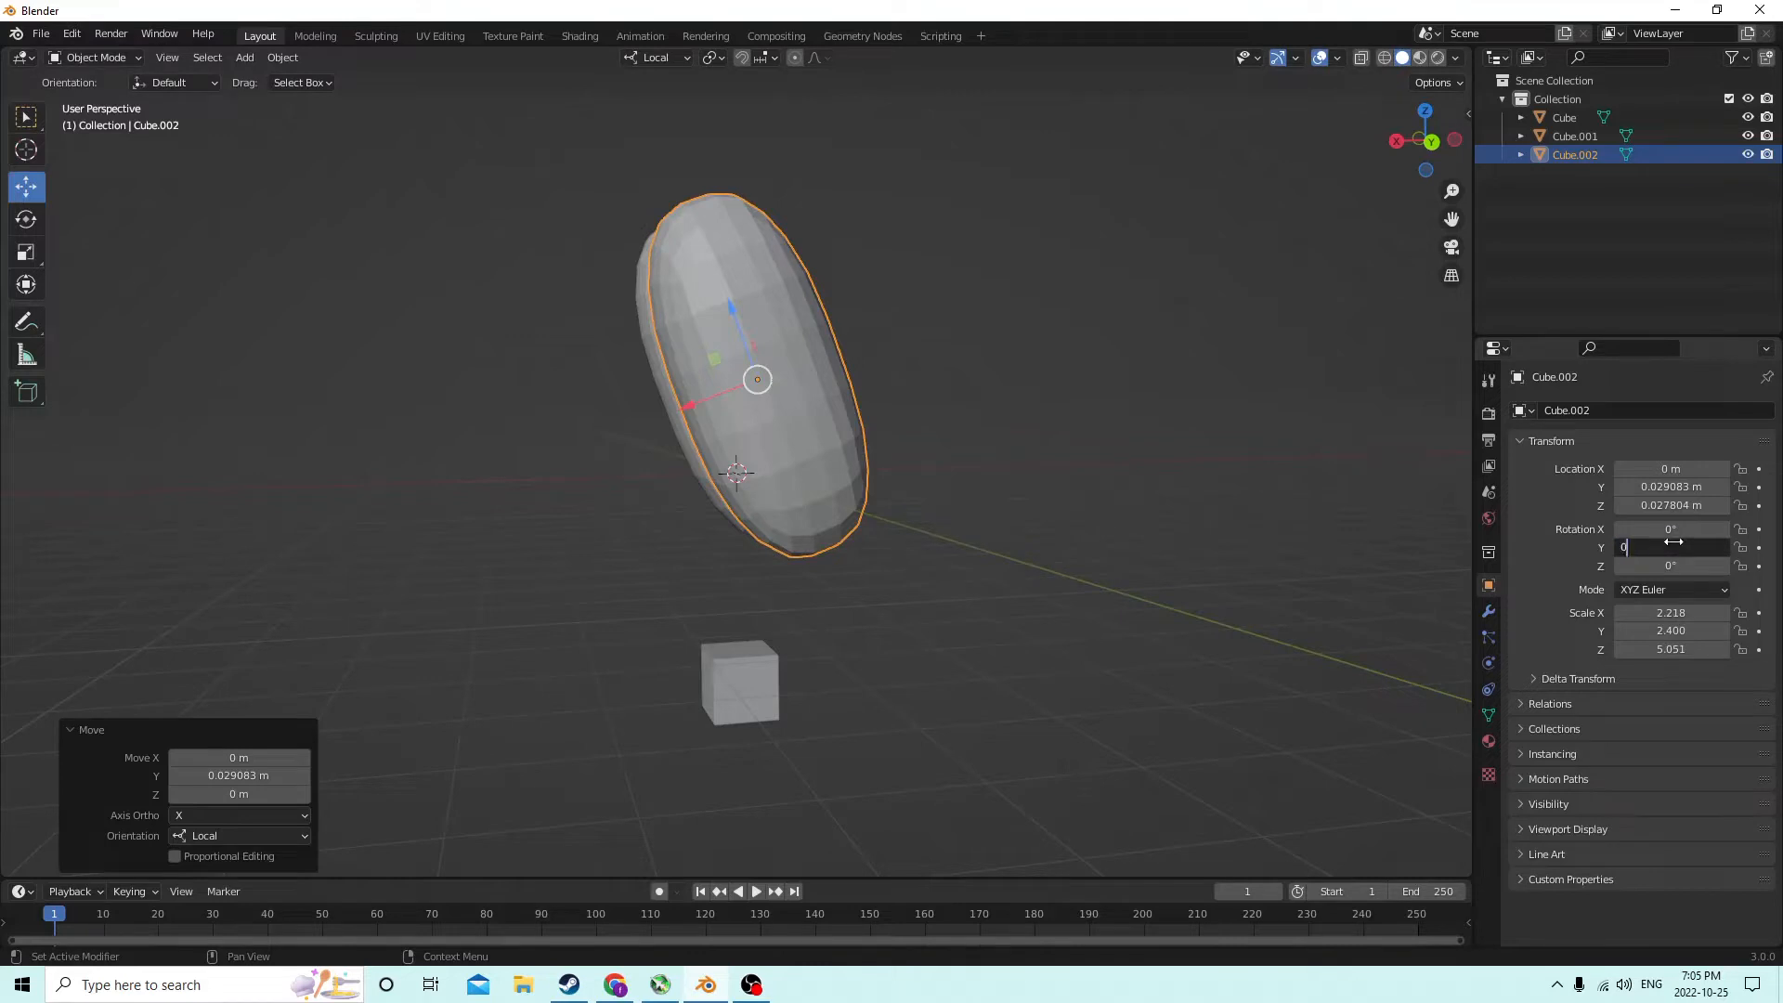
key(Return)
middle_drag(1068, 465, 1068, 416)
drag(802, 287, 822, 472)
middle_drag(822, 472, 525, 480)
Shrink the copy uniformly to a scale of about 1.155, 1.250, 2.629 and raise it about 0.016 m along local Z
key(s)
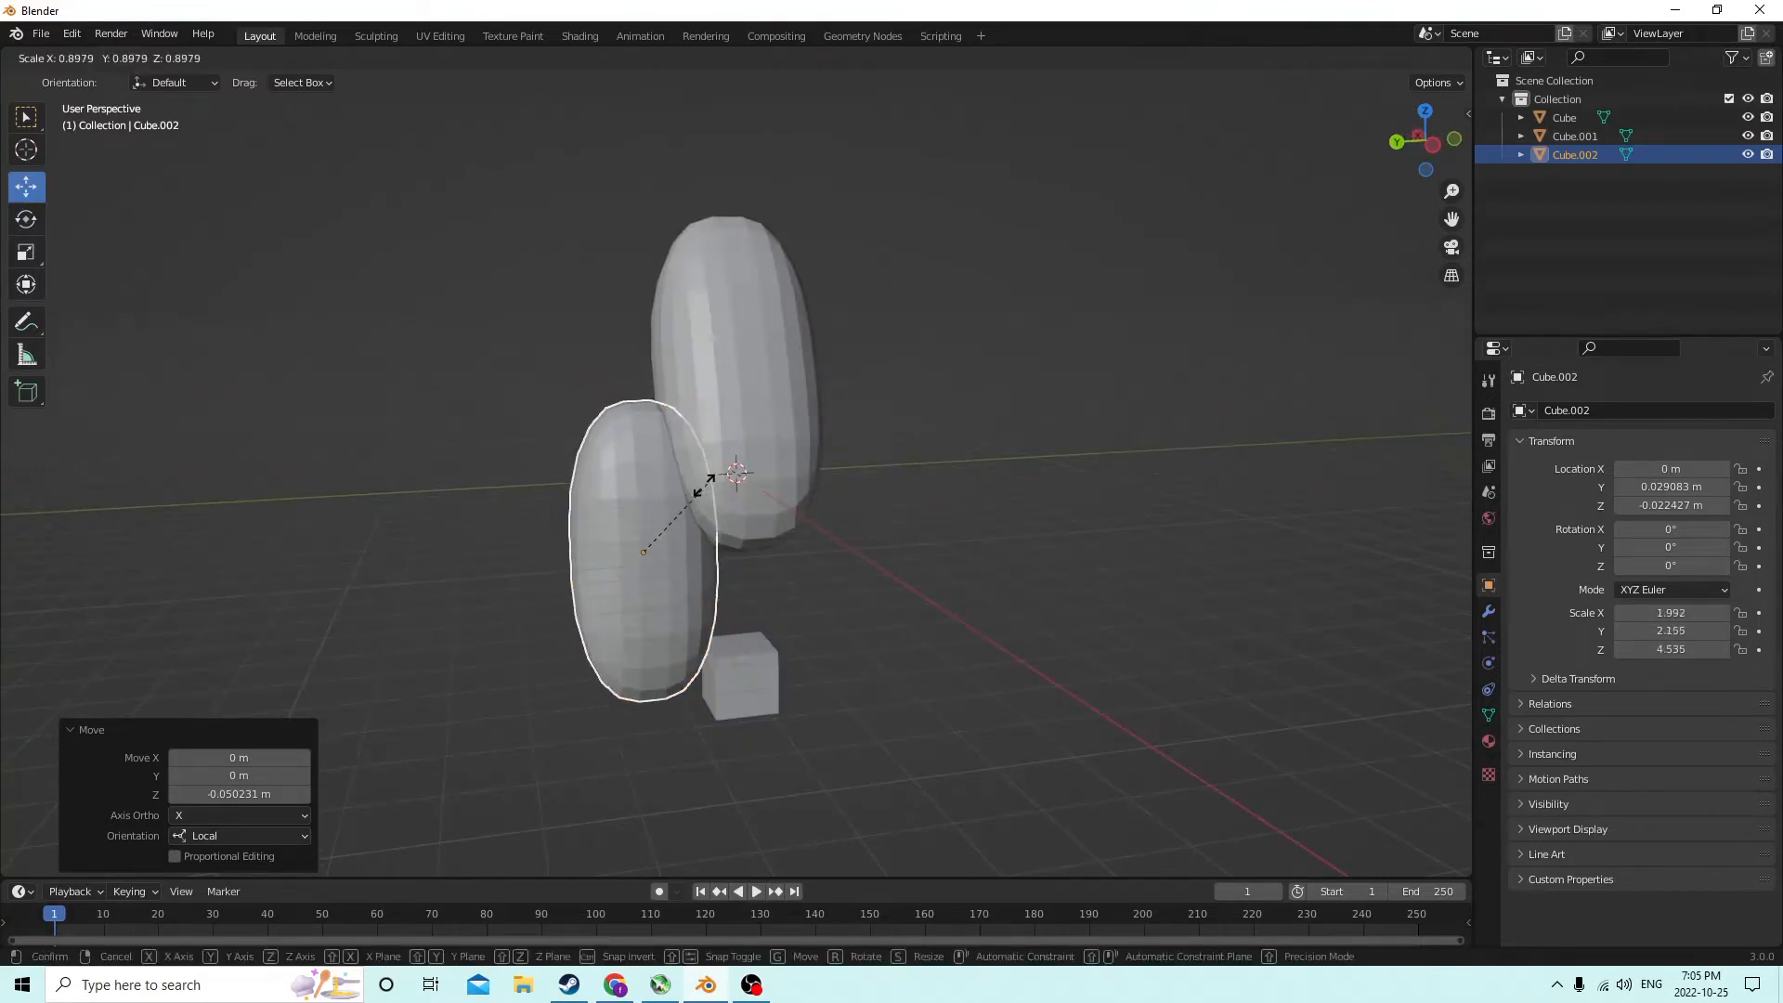
click(665, 493)
middle_drag(665, 492, 868, 485)
drag(743, 505, 752, 427)
mouse_move(752, 427)
middle_down()
mouse_move(911, 460)
mouse_move(693, 410)
mouse_move(605, 431)
mouse_move(804, 437)
mouse_move(745, 420)
middle_up()
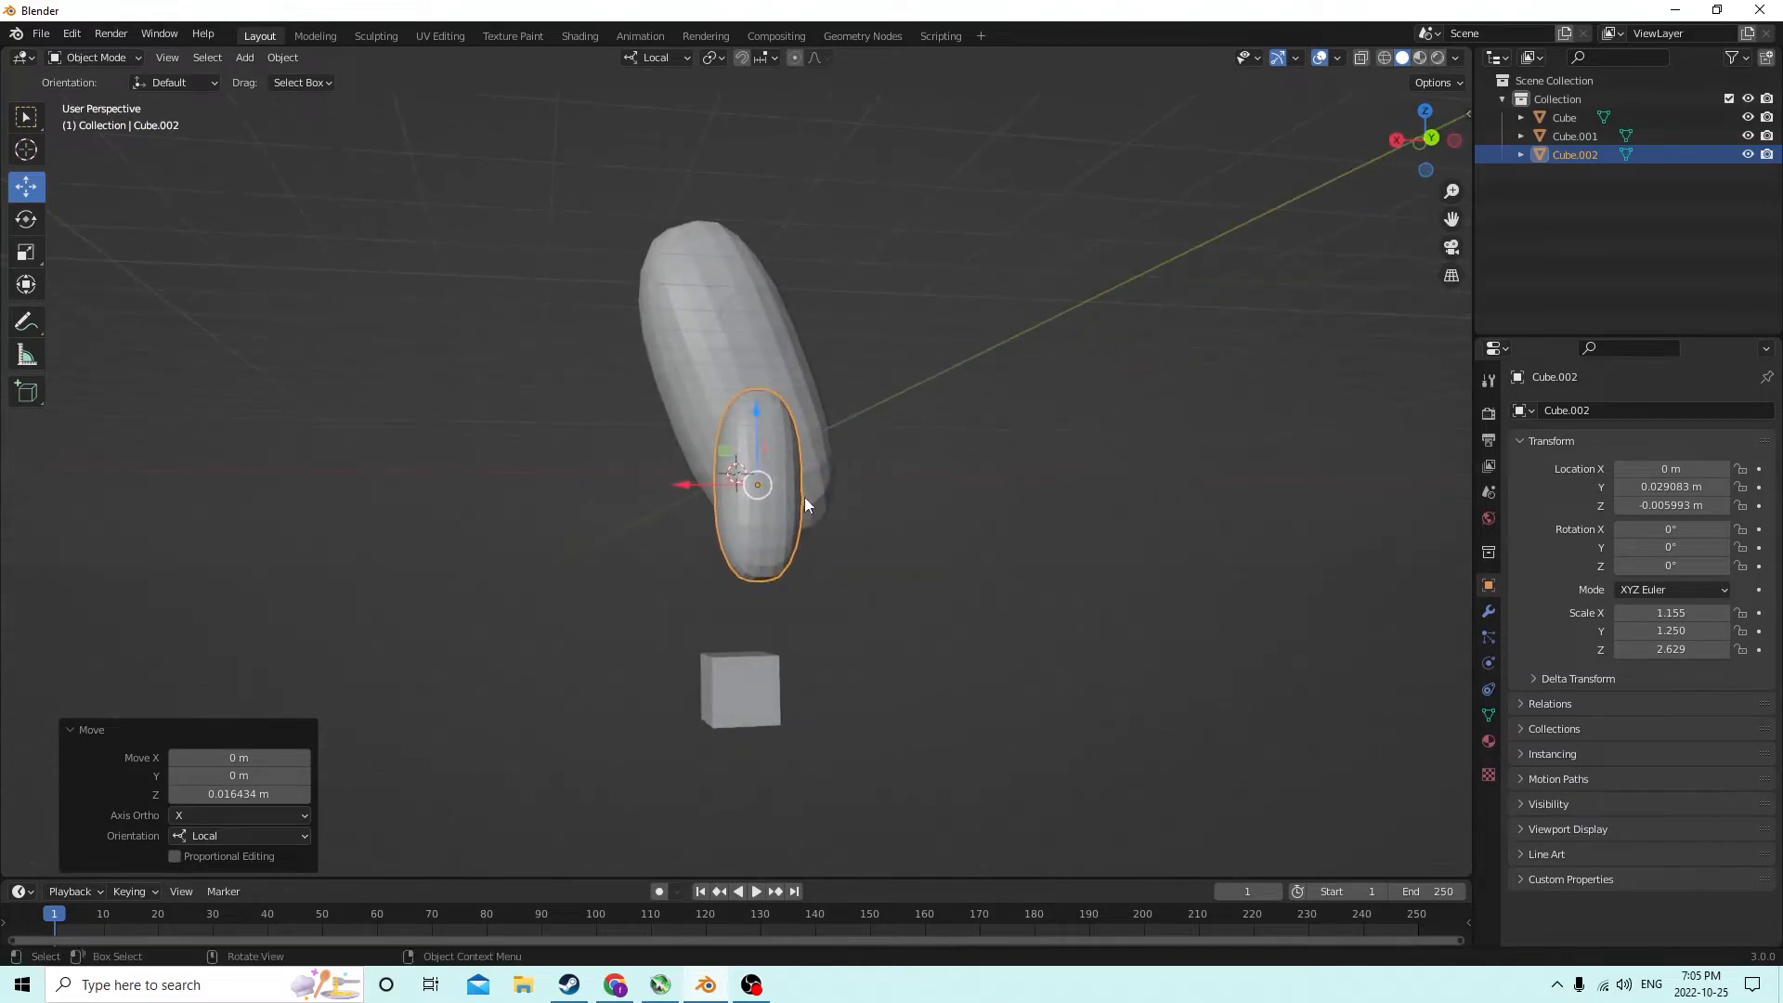
mouse_move(804, 497)
middle_down()
mouse_move(761, 459)
mouse_move(778, 481)
middle_up()
middle_drag(1116, 533, 1083, 542)
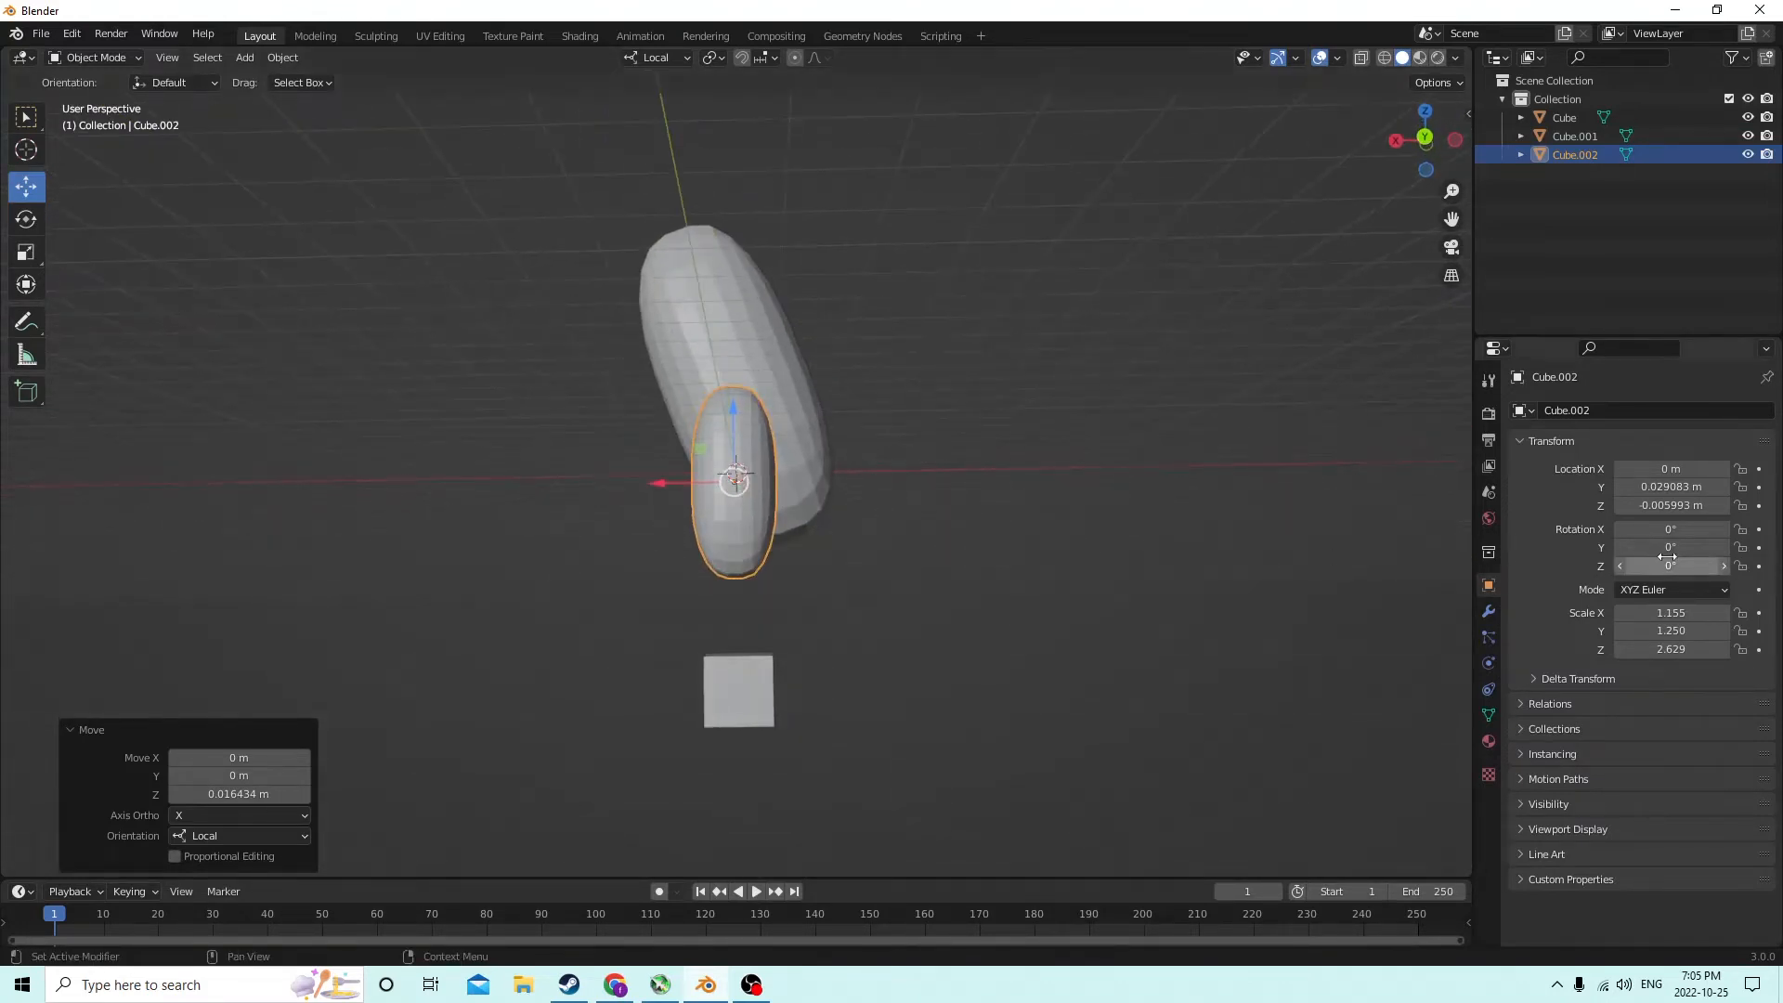
click(687, 353)
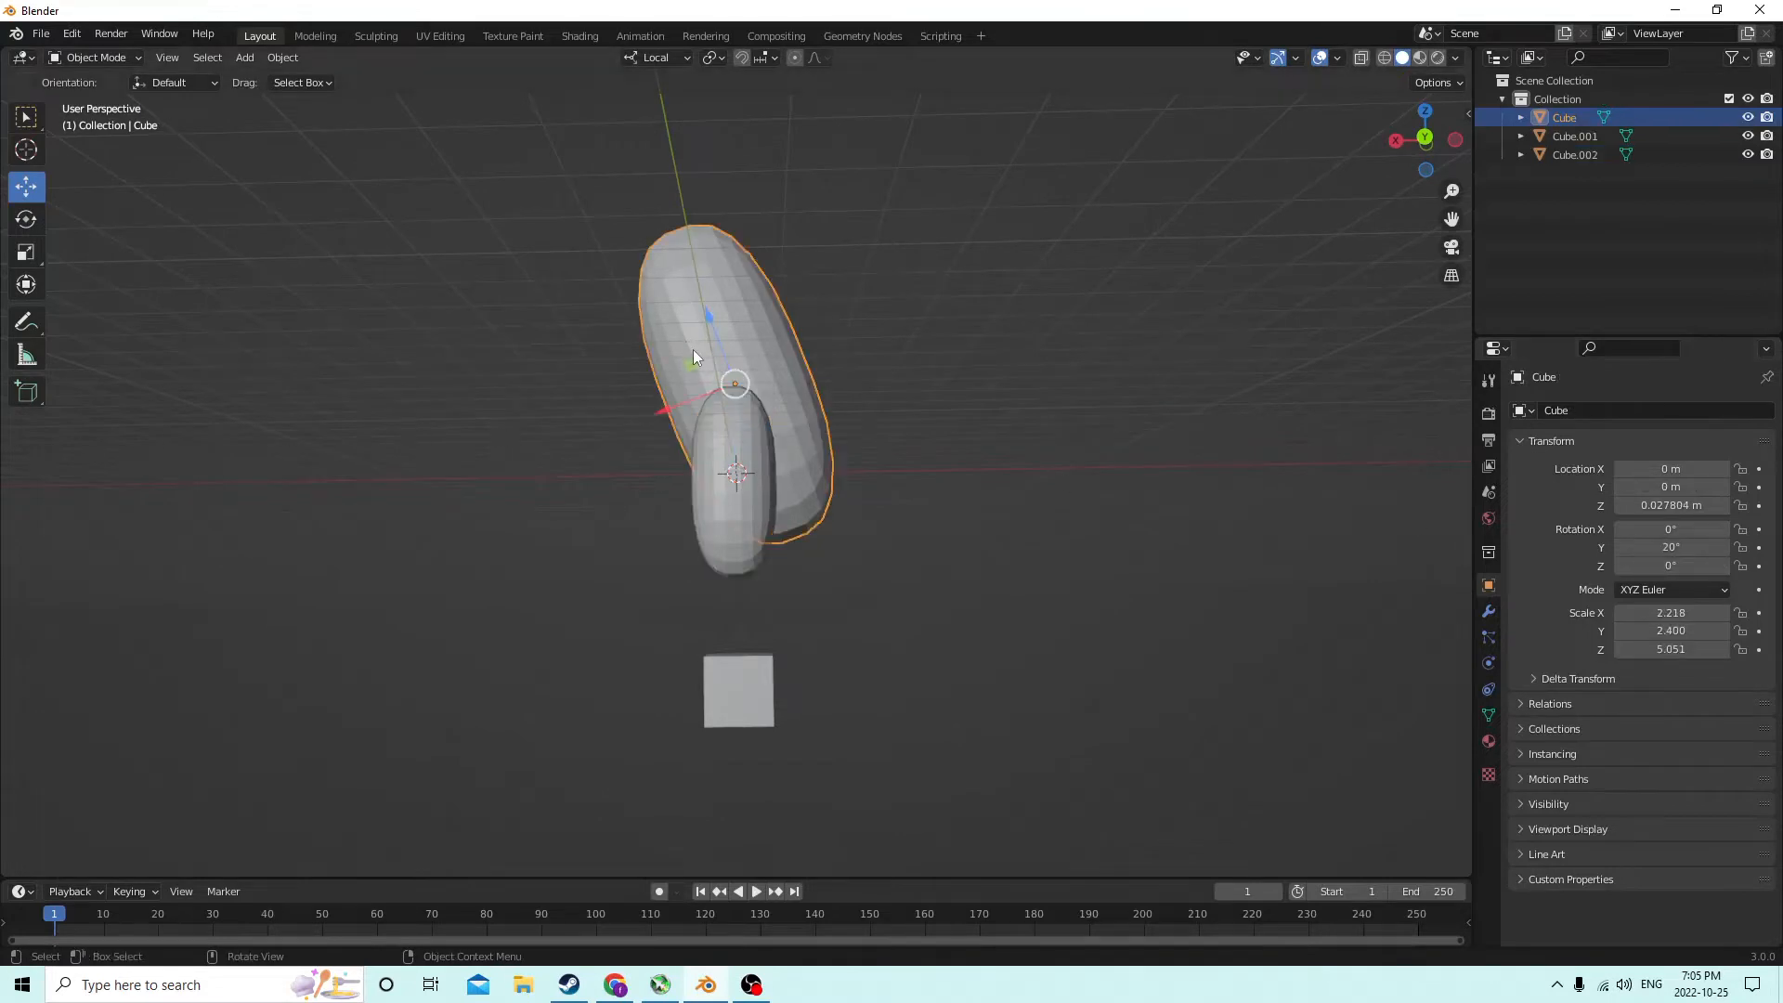
click(754, 487)
click(1671, 566)
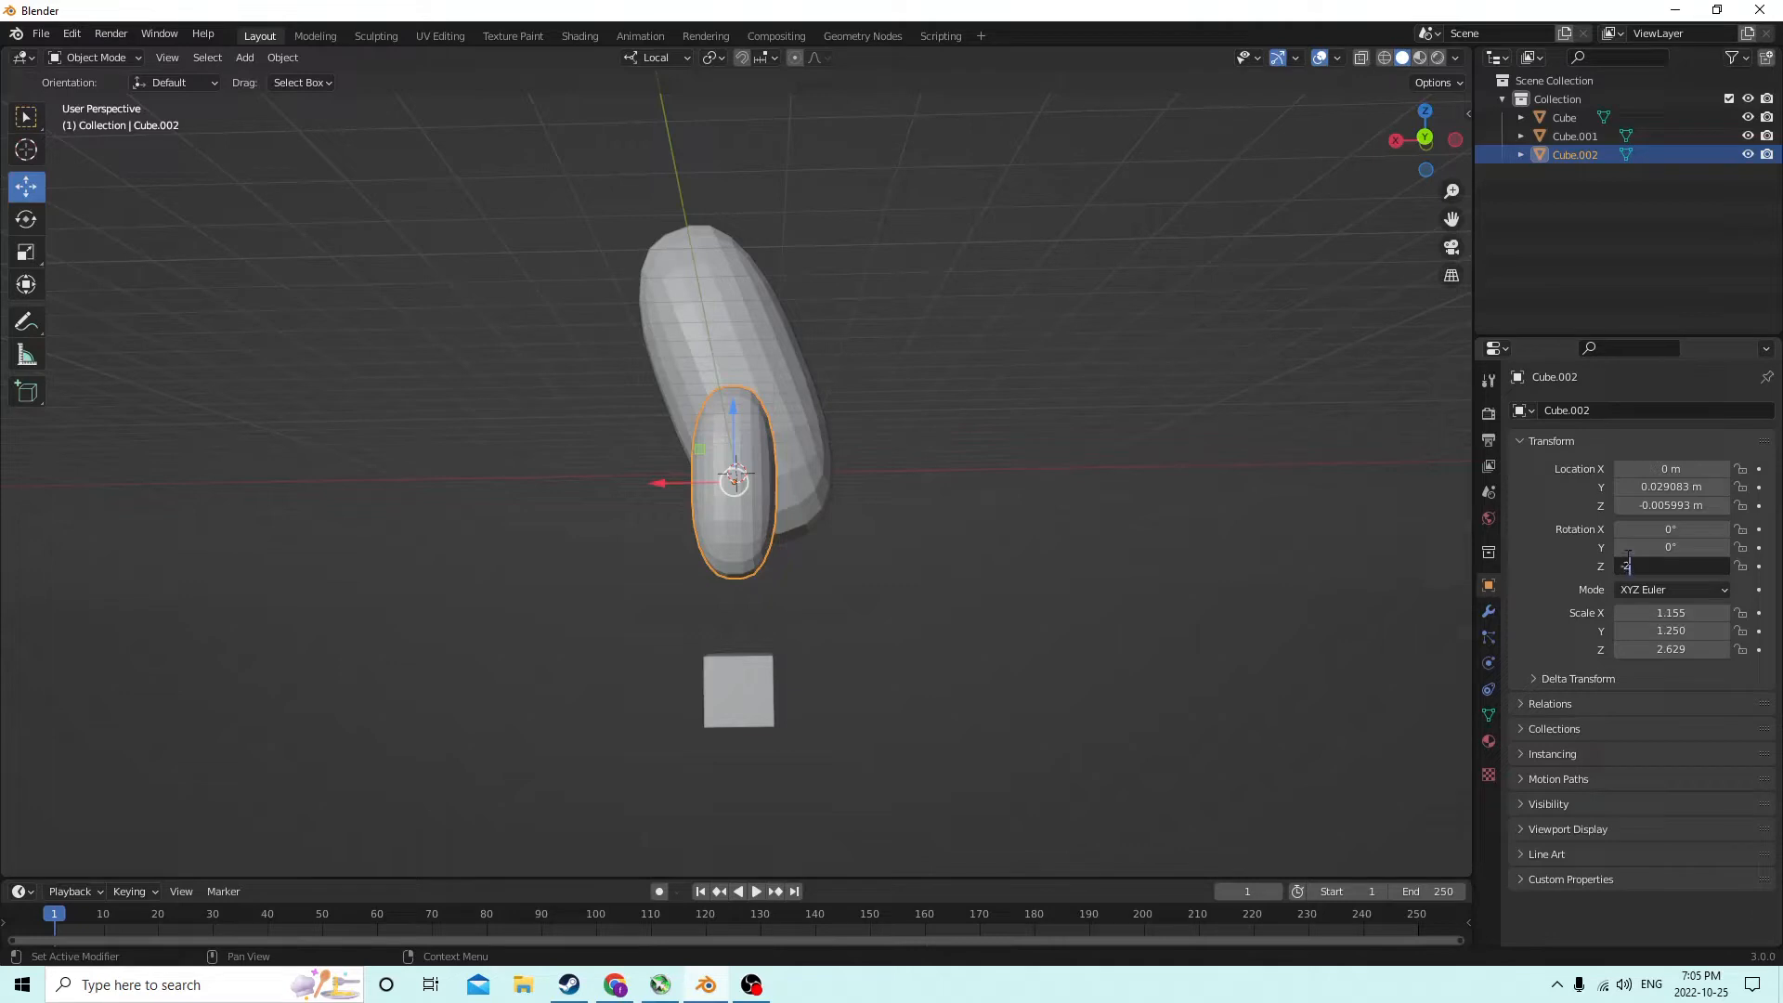
text(-20)
key(Return)
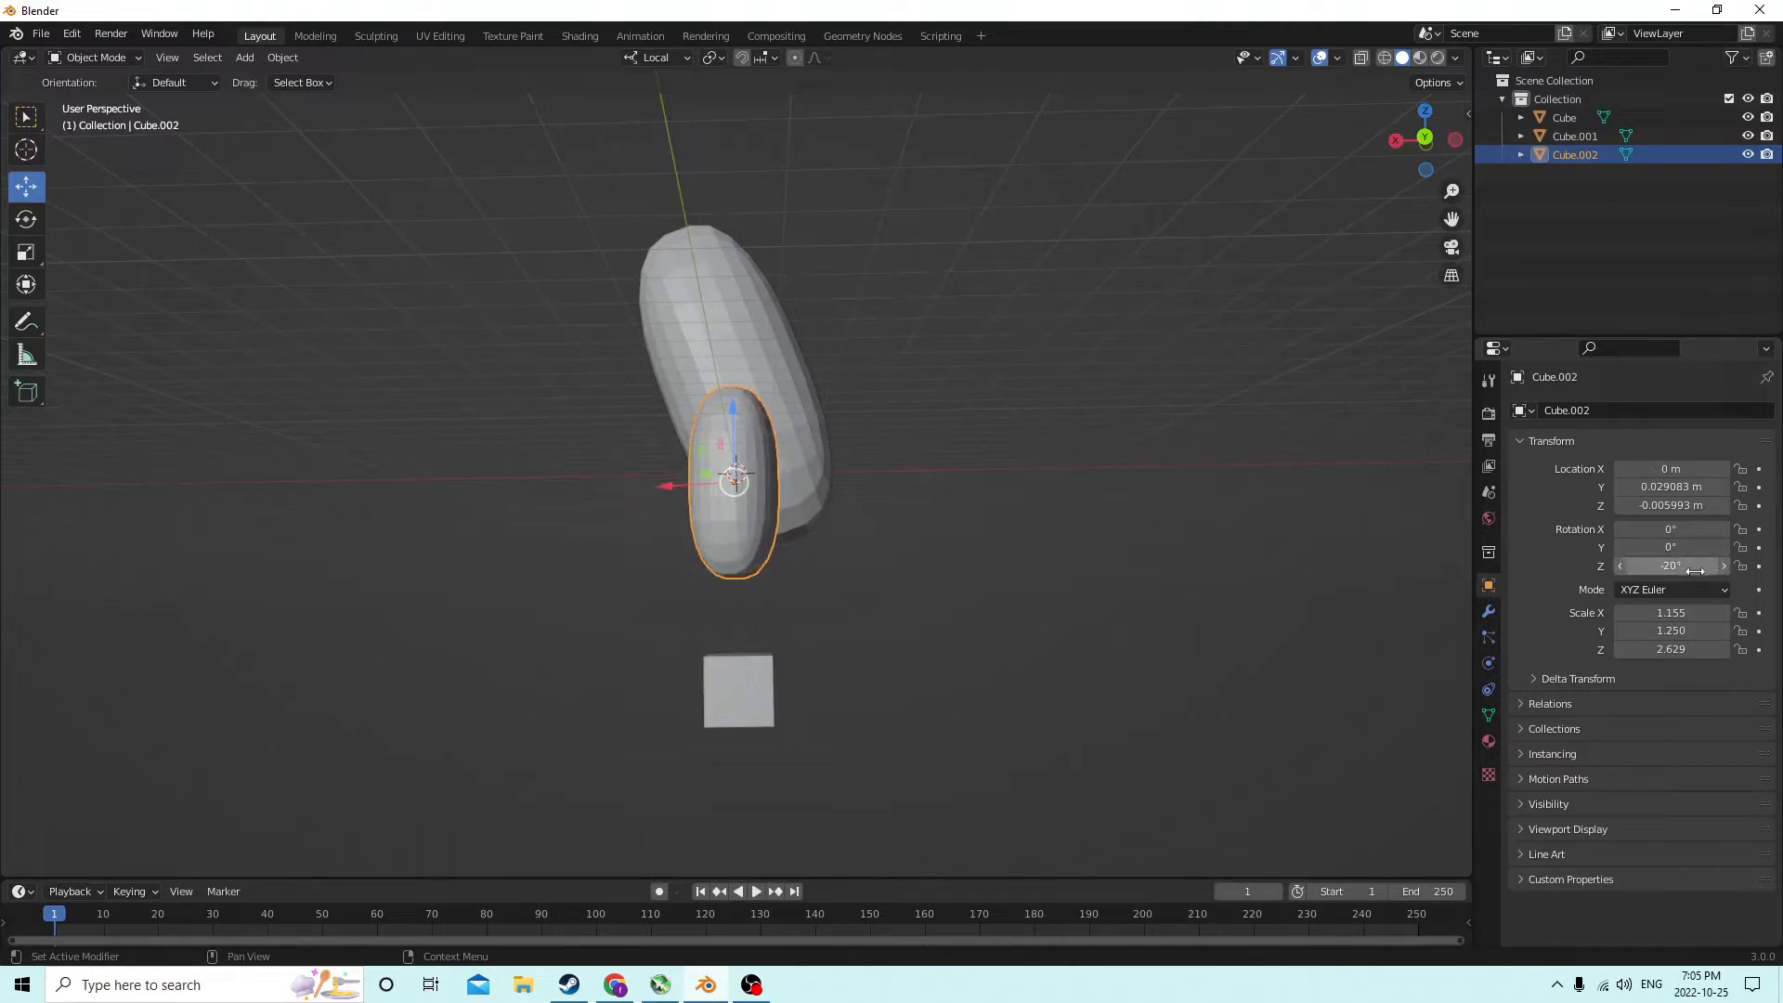
click(1639, 566)
text(0)
key(Return)
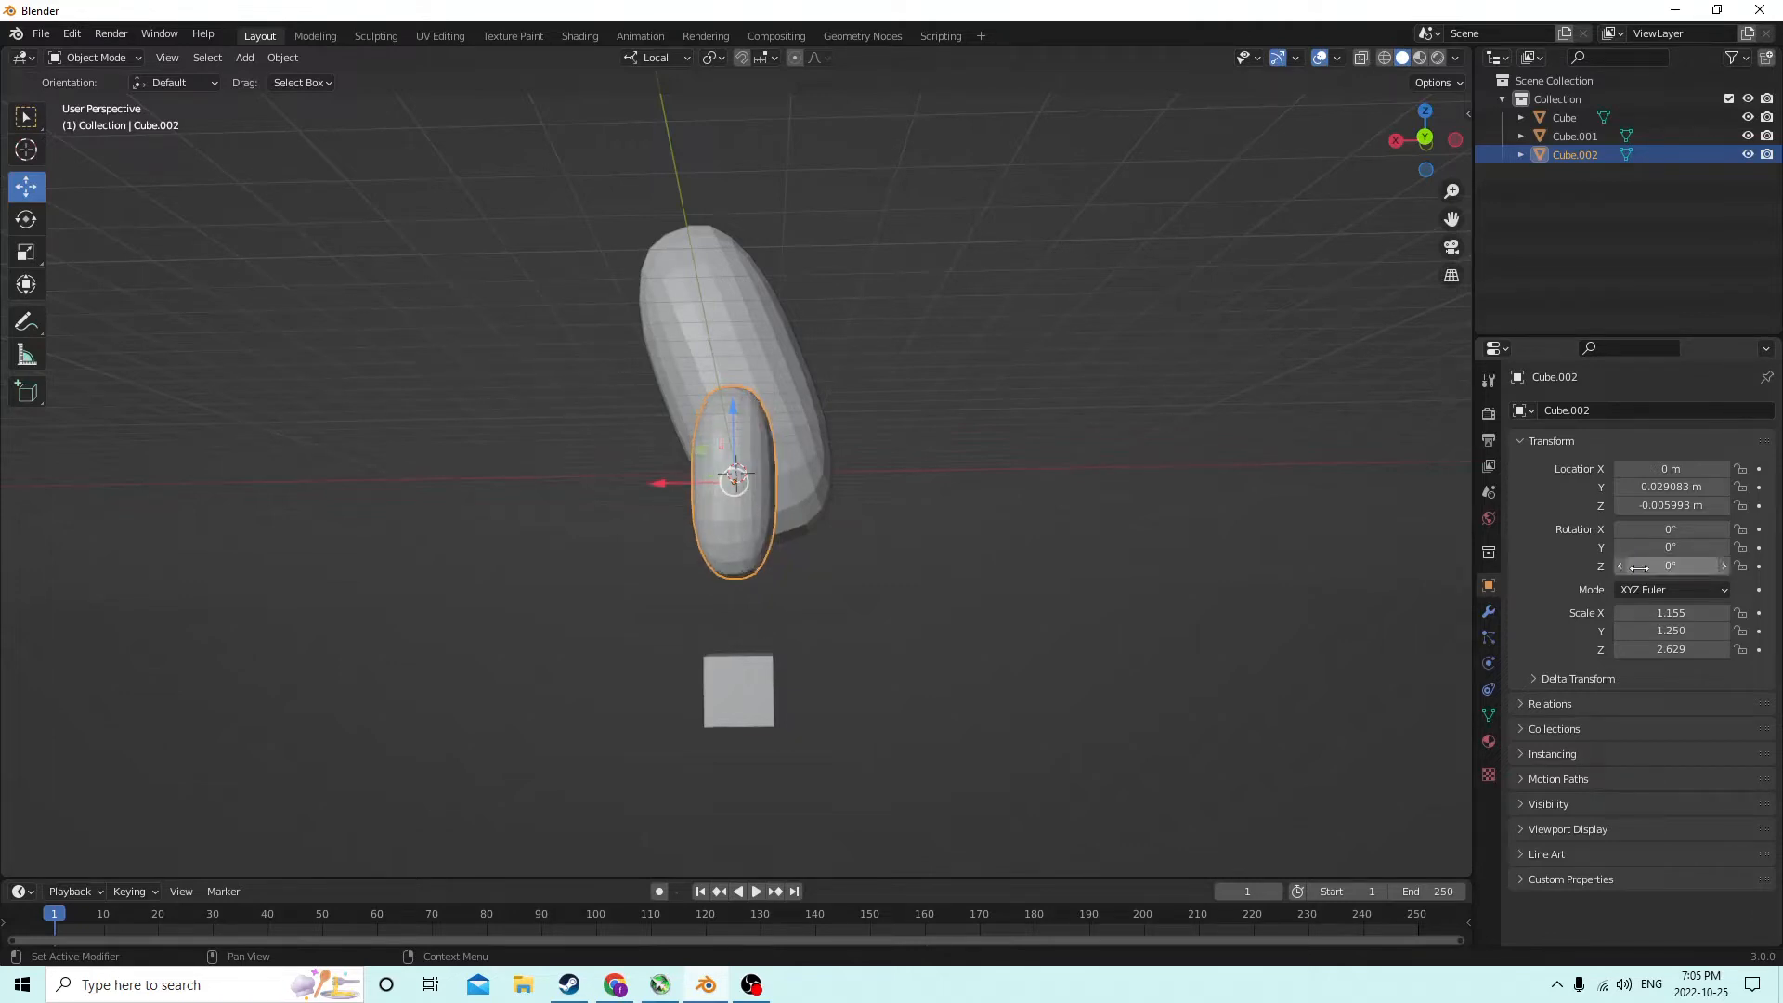
Tilt the small rounded body opposite to the large one by setting its Y rotation to -20°
click(1711, 546)
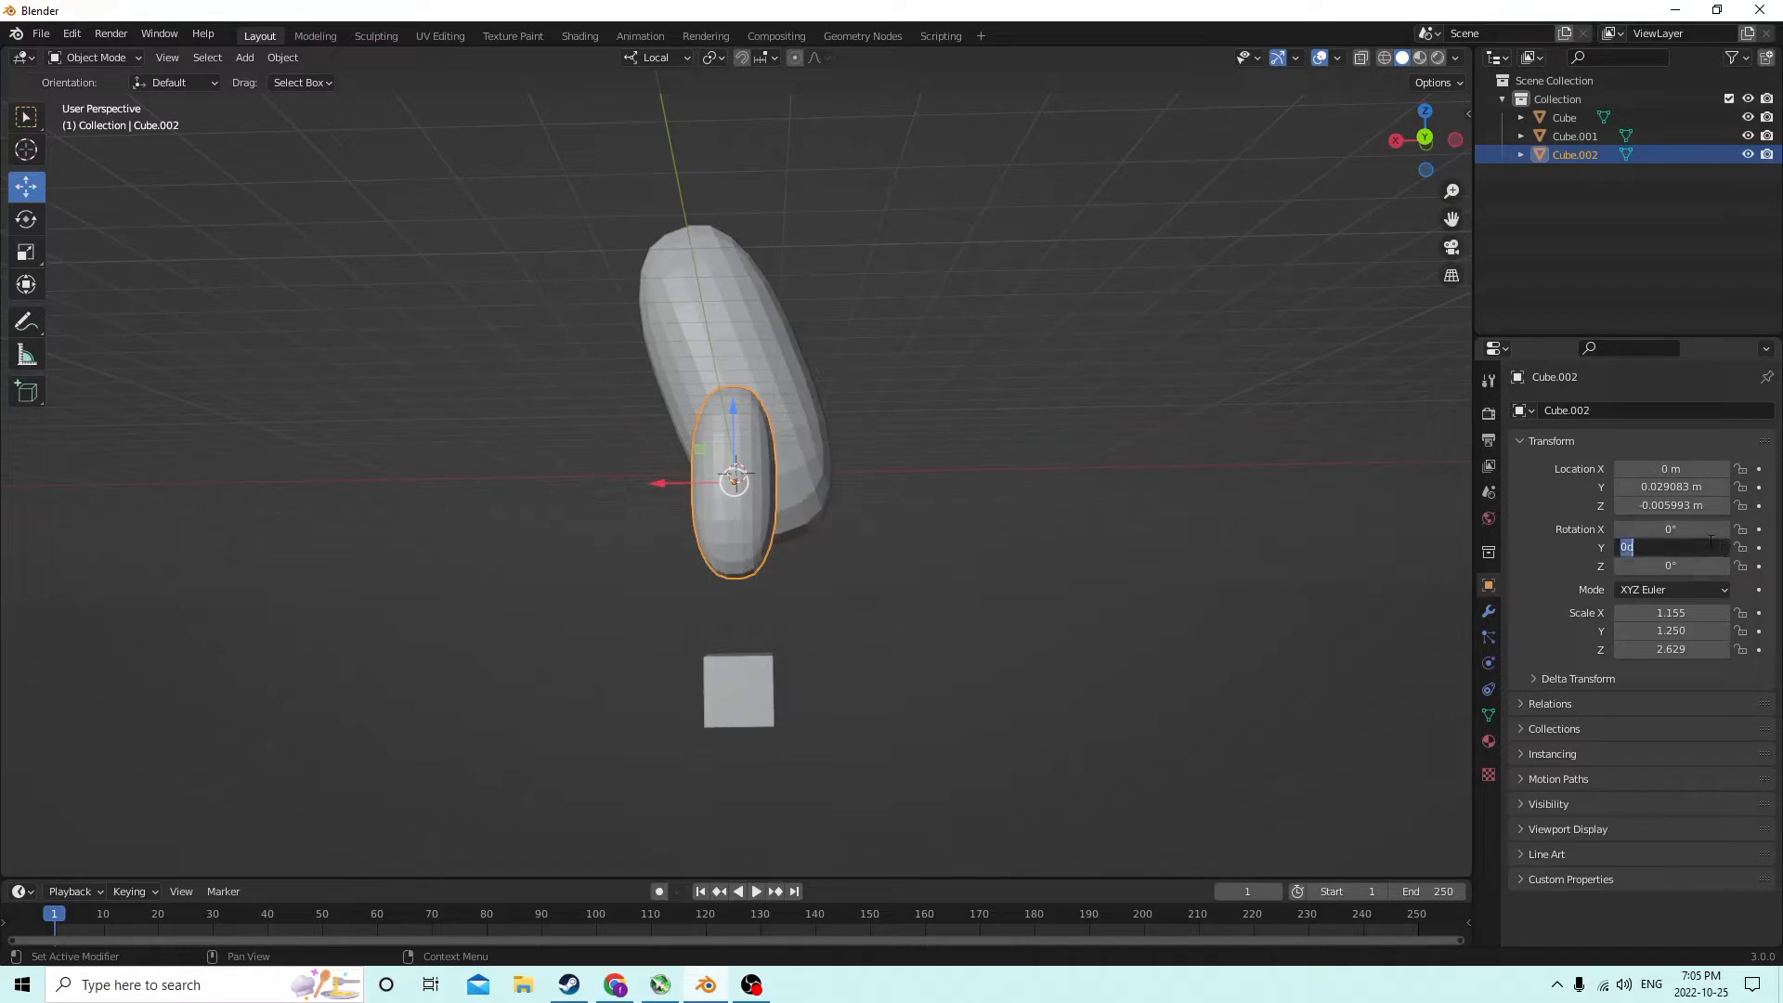
text(-20)
key(Return)
middle_drag(1187, 409, 951, 437)
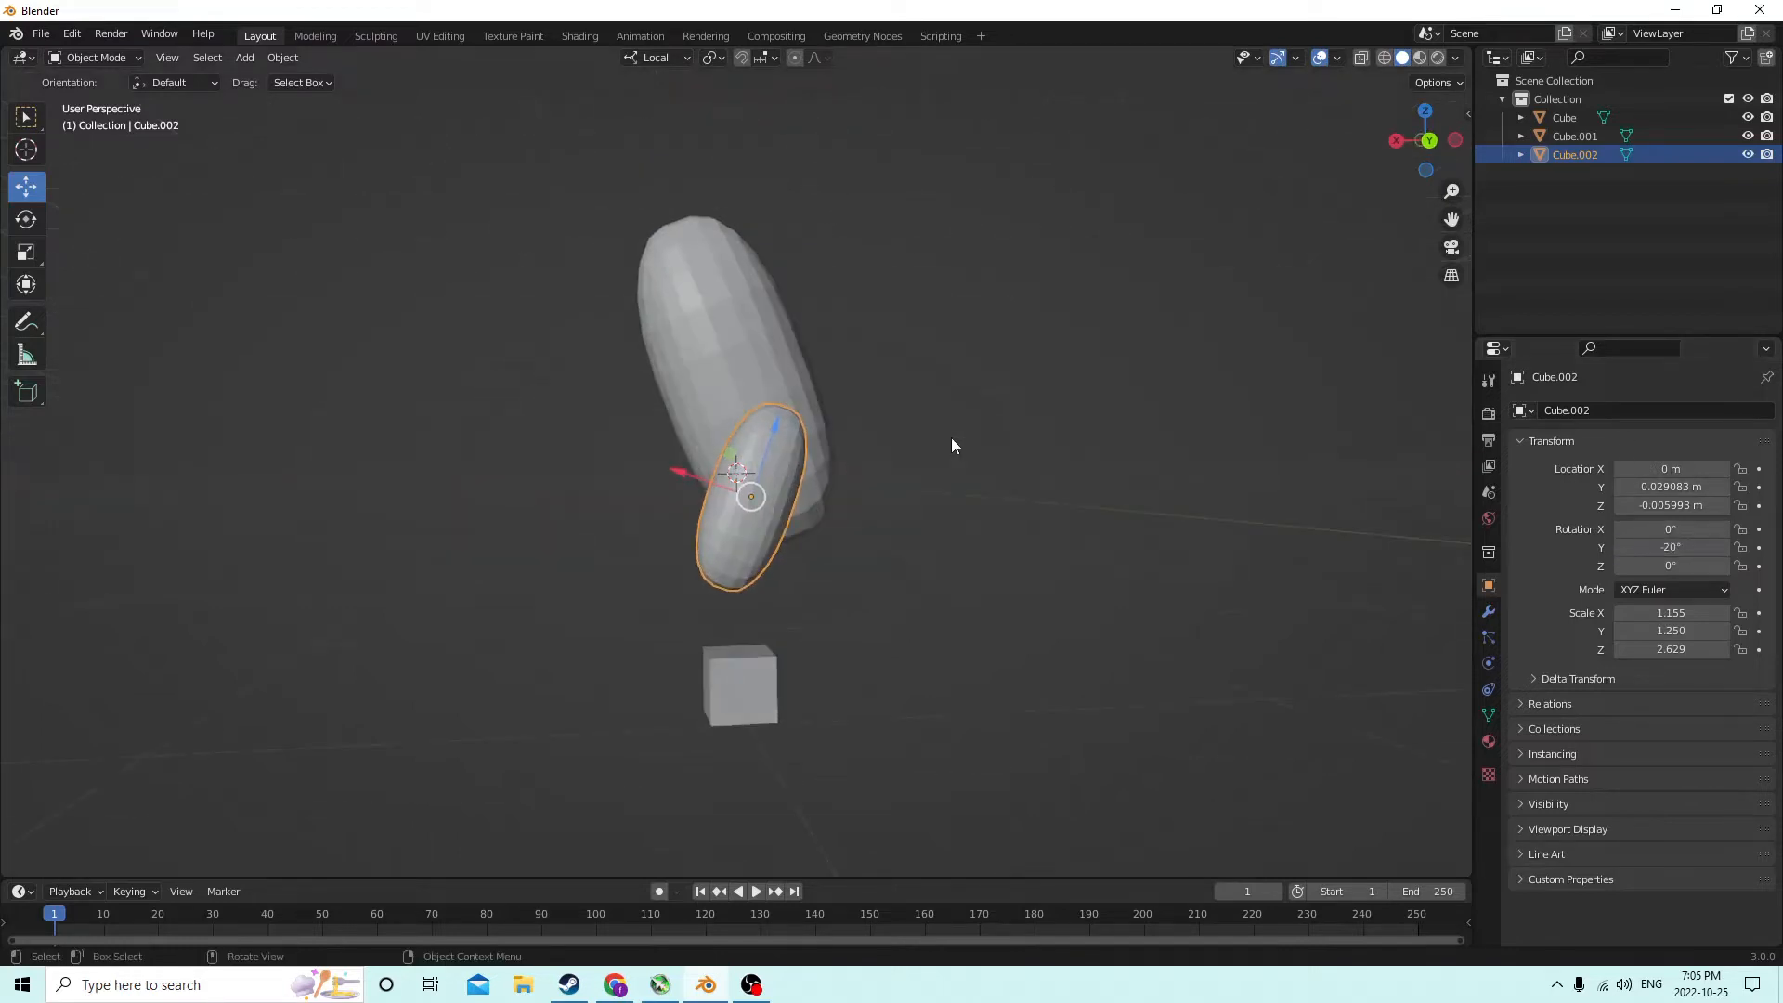
Duplicate the small tilted body in place and set the new copy's Y rotation to 0°
click(667, 301)
click(745, 438)
middle_drag(745, 438, 693, 394)
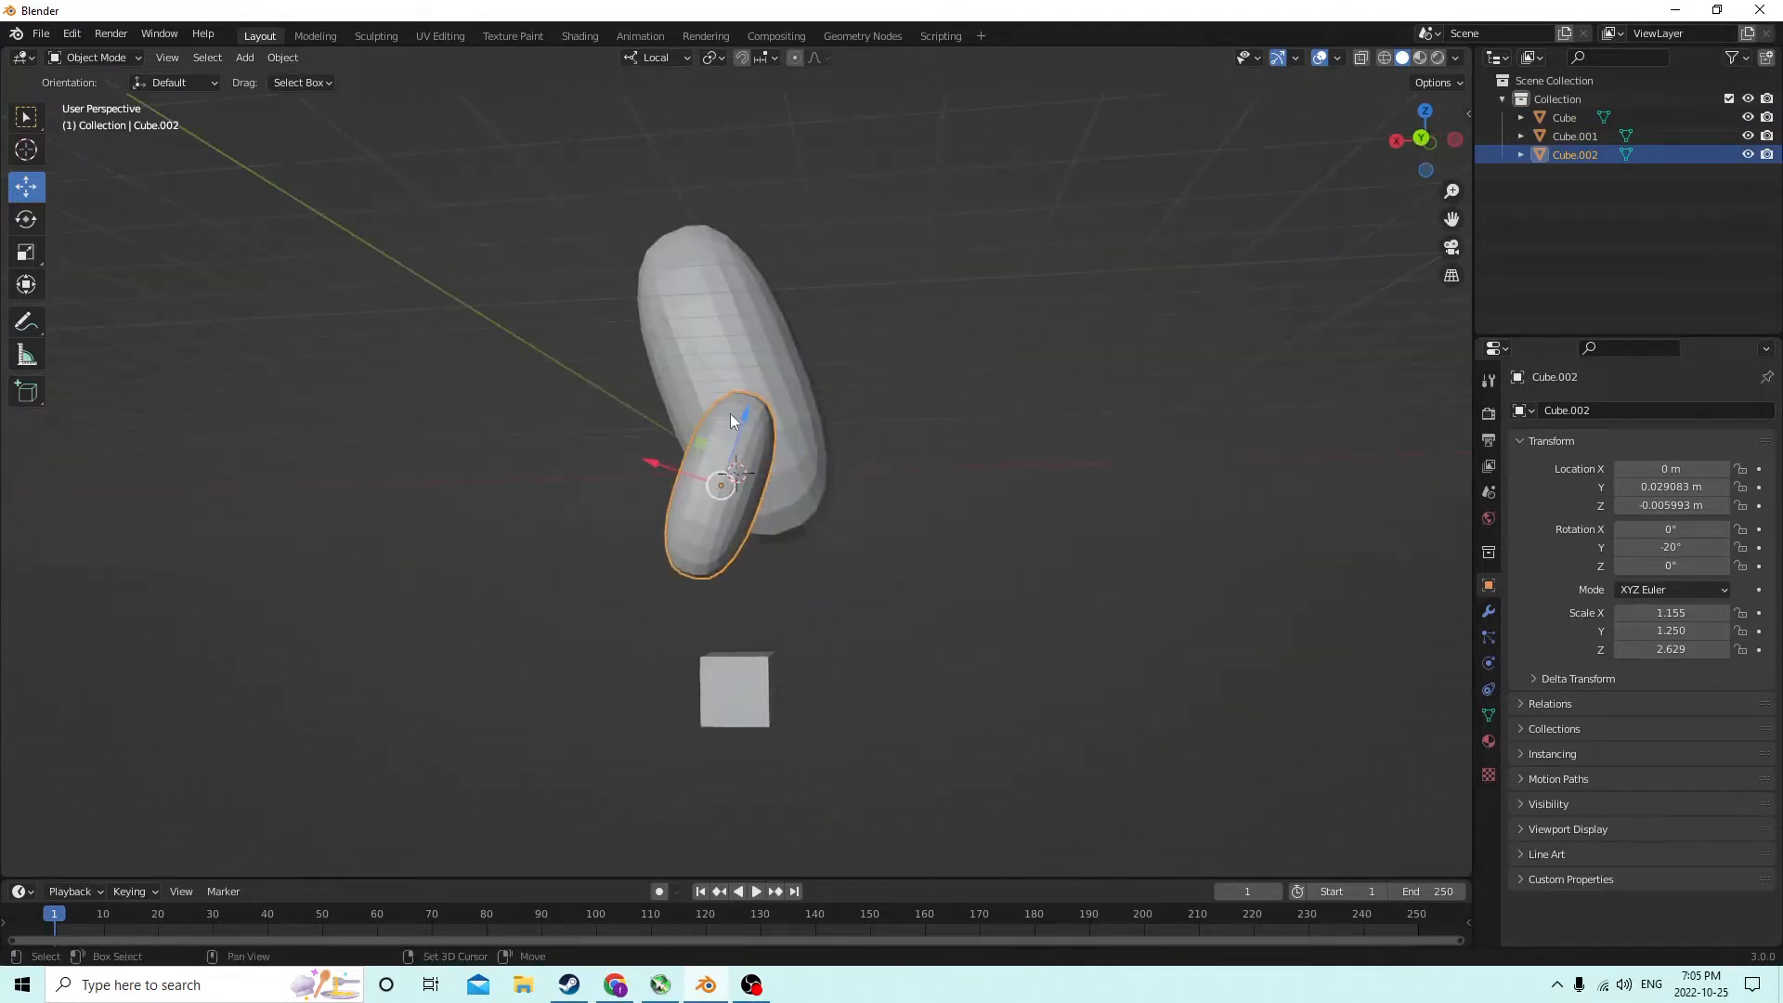
key(shift+d)
right_click(969, 379)
mouse_move(969, 379)
middle_down()
mouse_move(989, 392)
mouse_move(949, 375)
middle_up()
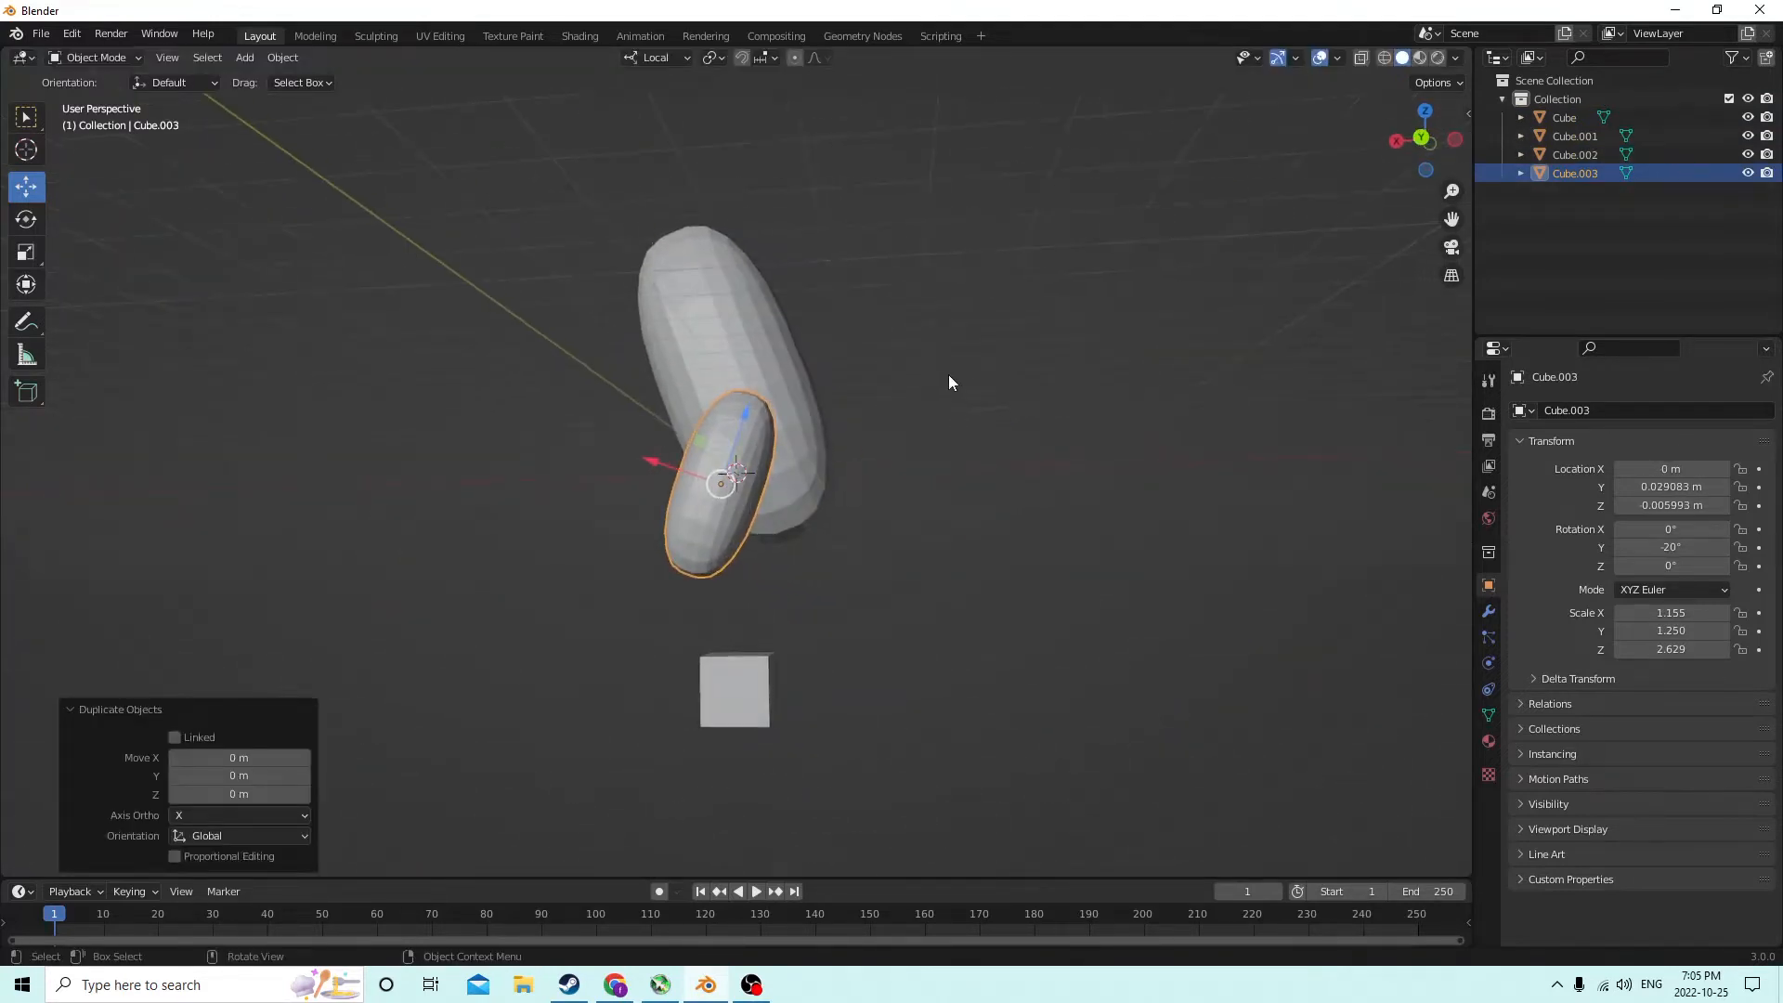
click(1672, 547)
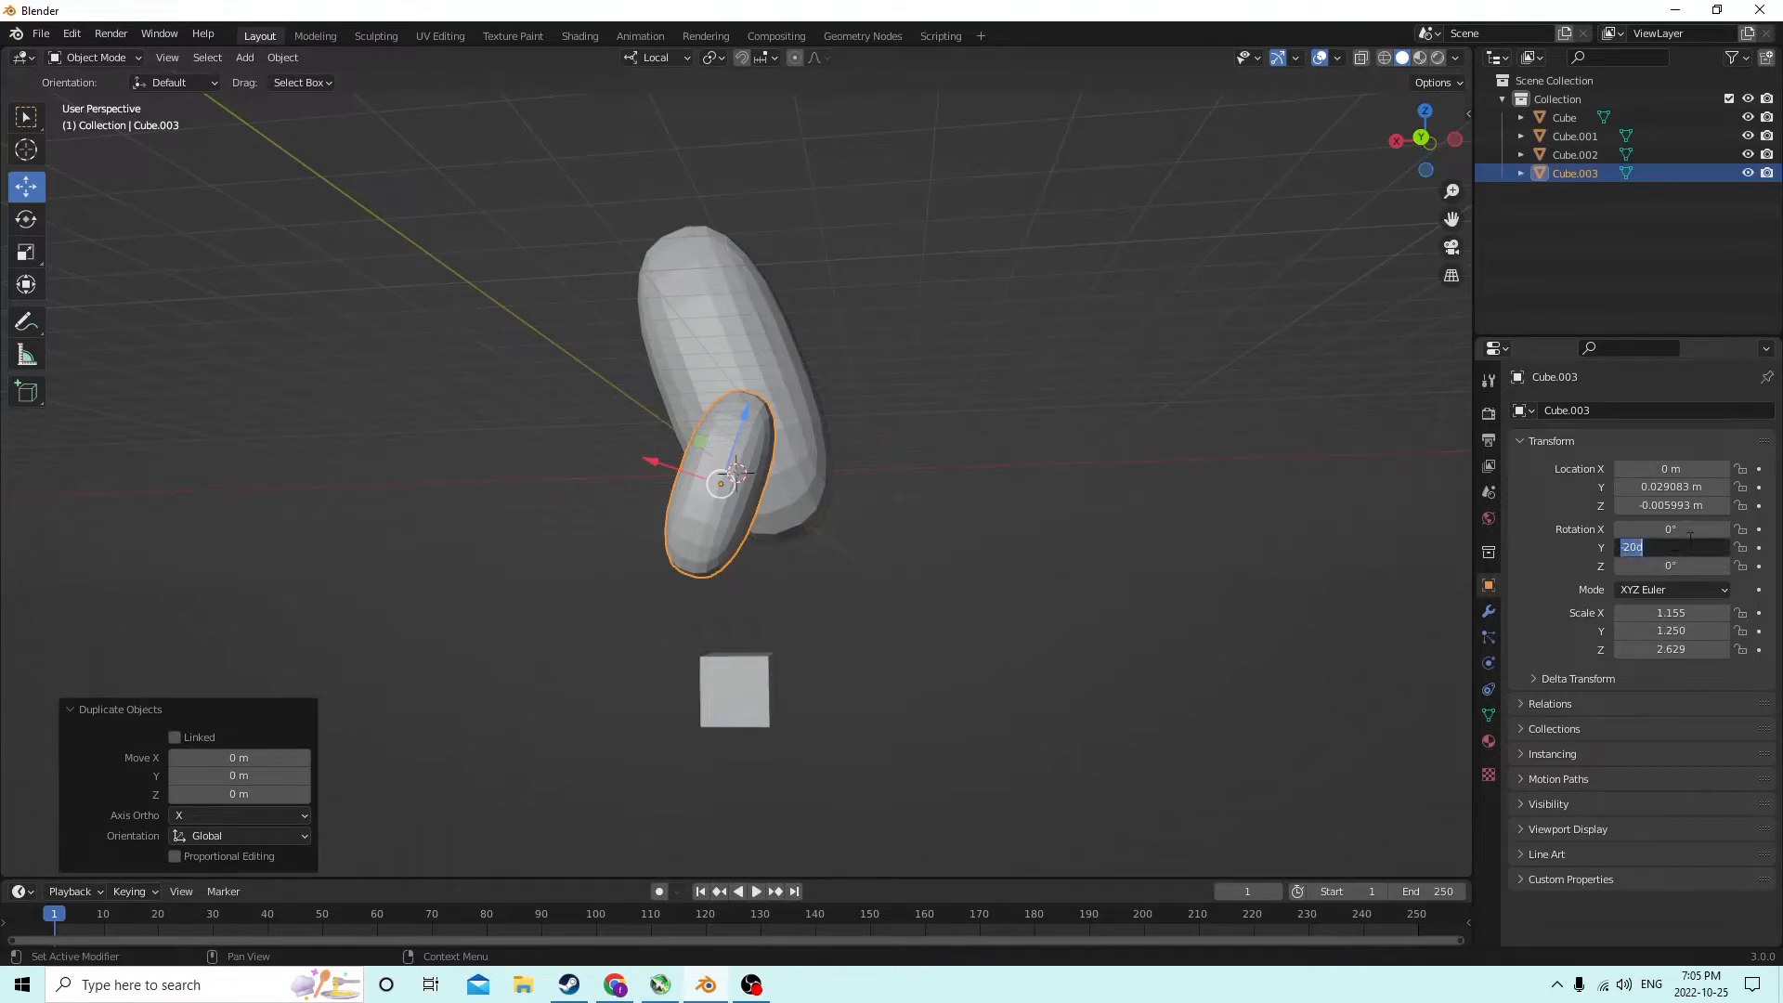
text(0)
key(Return)
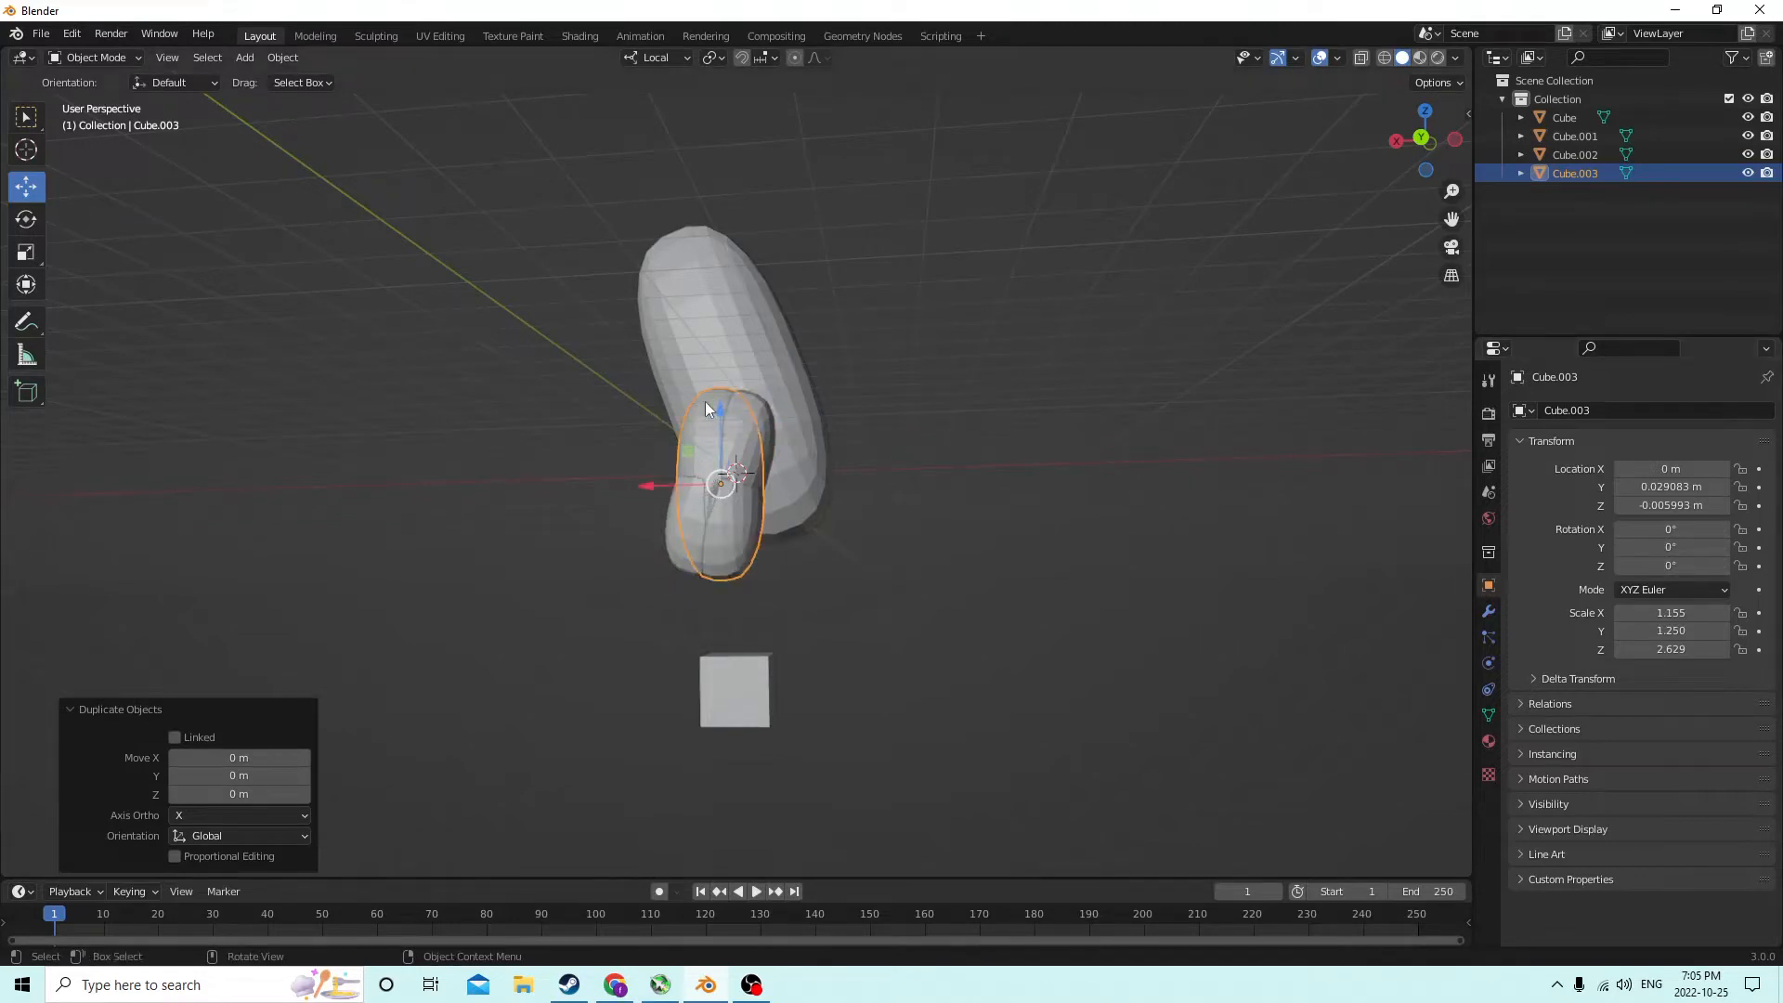
Lower only the new upright copy about 0.028 m along local Z, below the small tilted body
shift+click(712, 430)
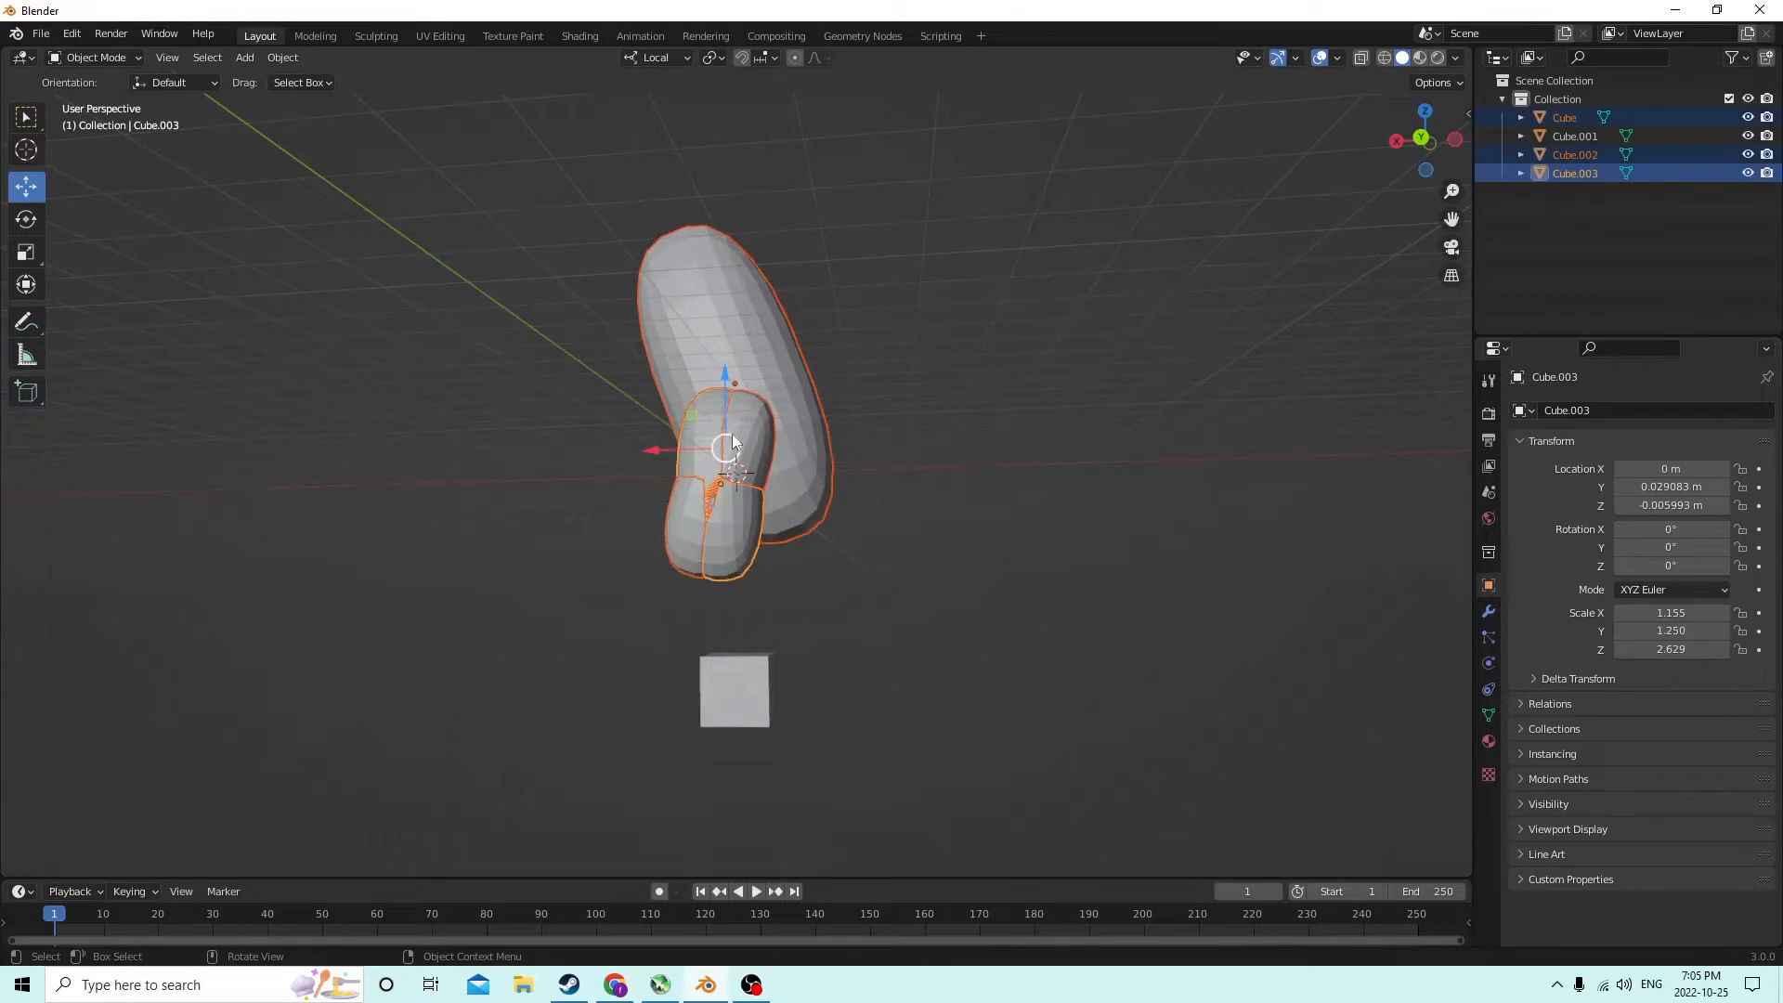
click(736, 446)
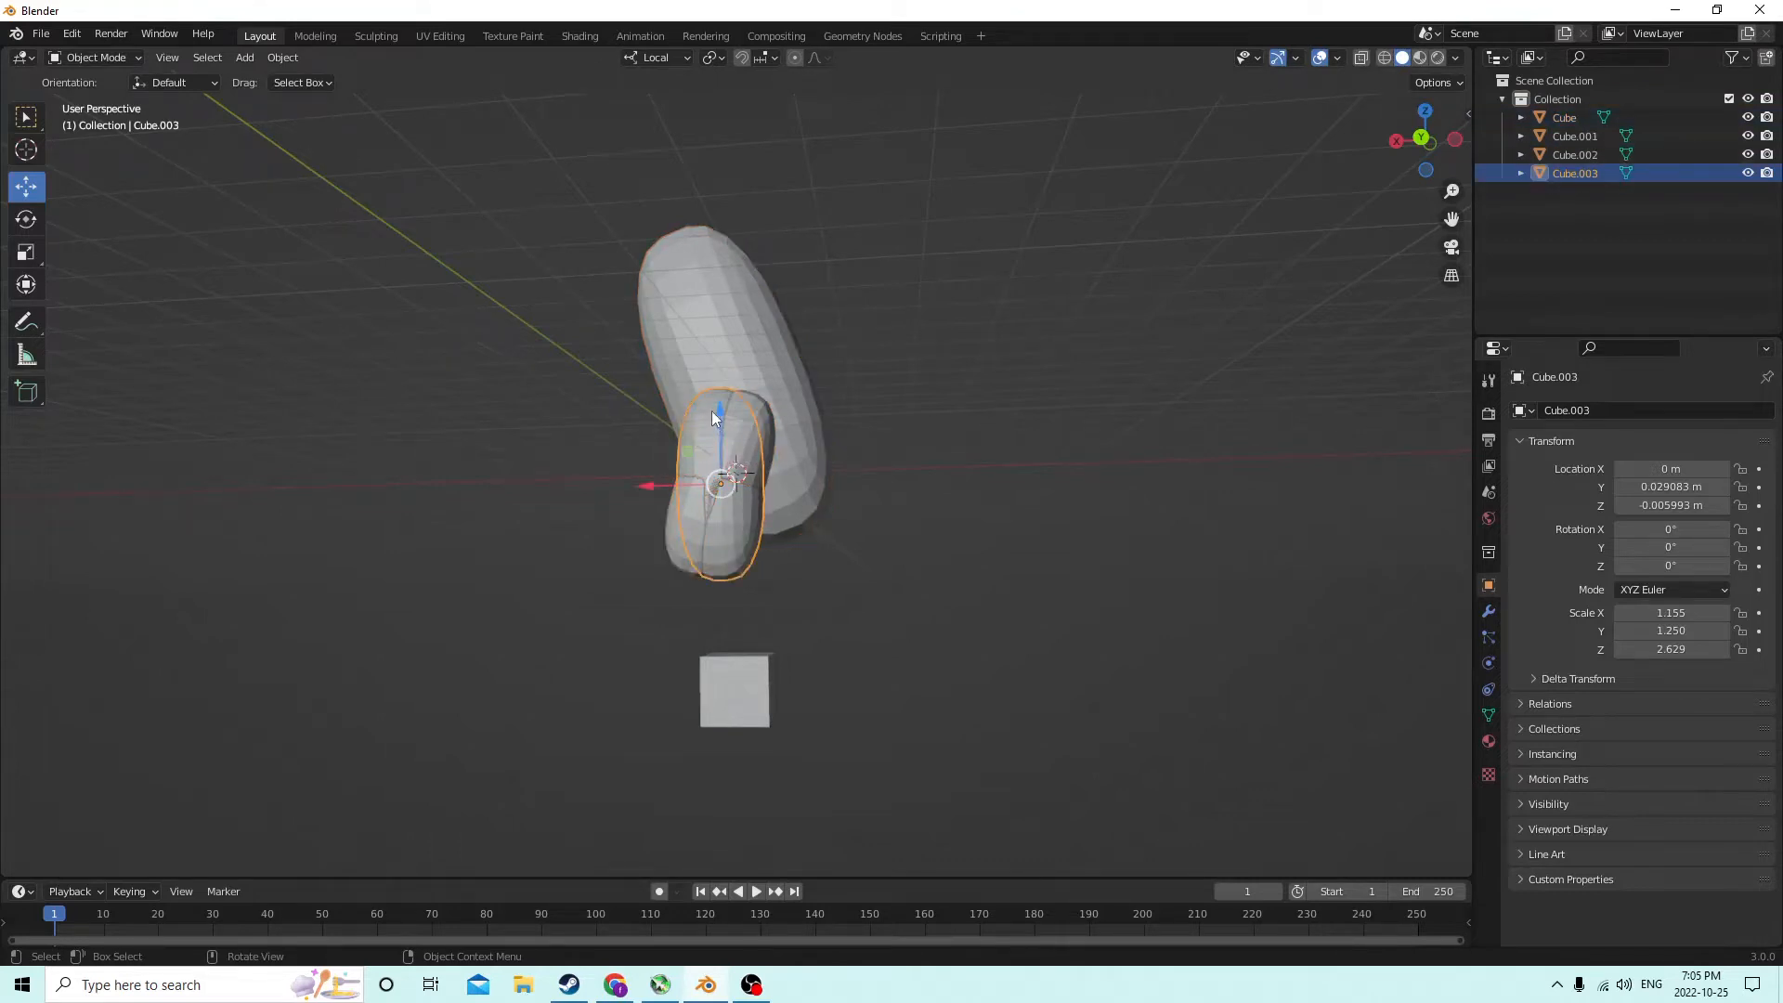
drag(715, 410, 725, 515)
middle_drag(724, 516, 754, 541)
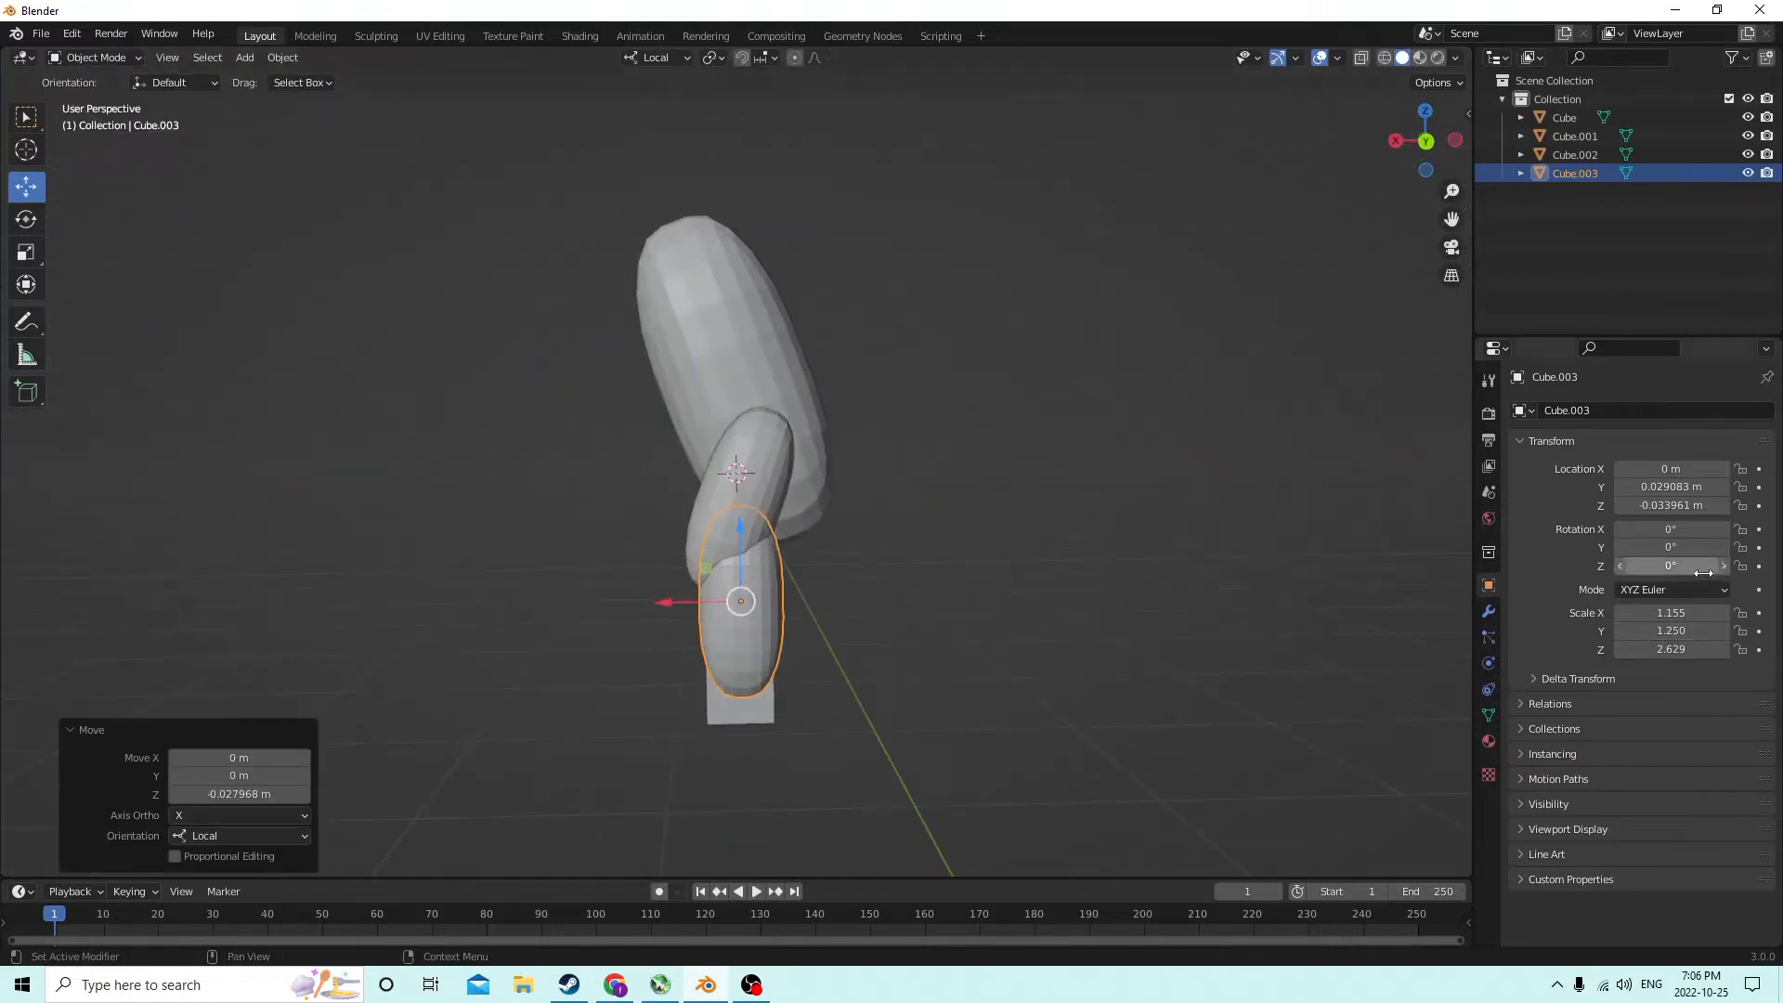
Set the lower segment's Y rotation to 20° and nudge it slightly along local X to meet the segment above
click(1689, 547)
text(2)
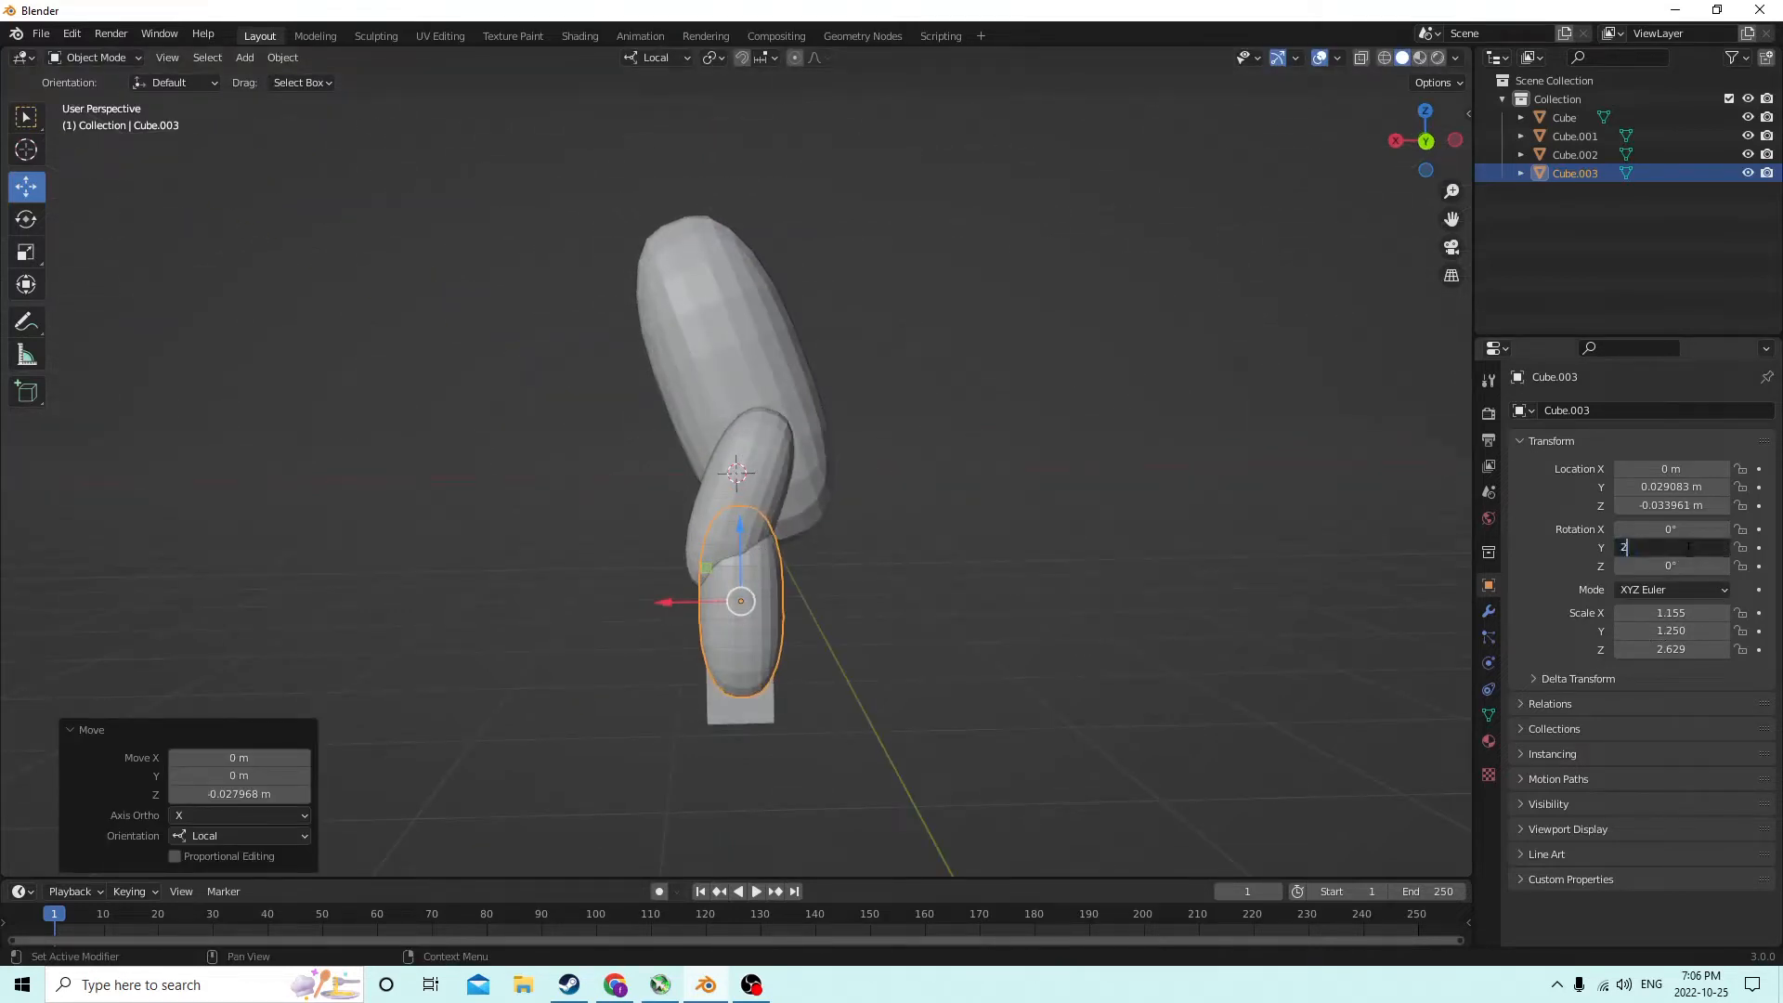
text(0)
key(Return)
middle_drag(918, 570, 883, 562)
drag(660, 625, 677, 608)
middle_drag(677, 607, 706, 520)
Raise the large tilted body about 0.011 m along its local Z axis
click(743, 316)
middle_drag(744, 317, 771, 301)
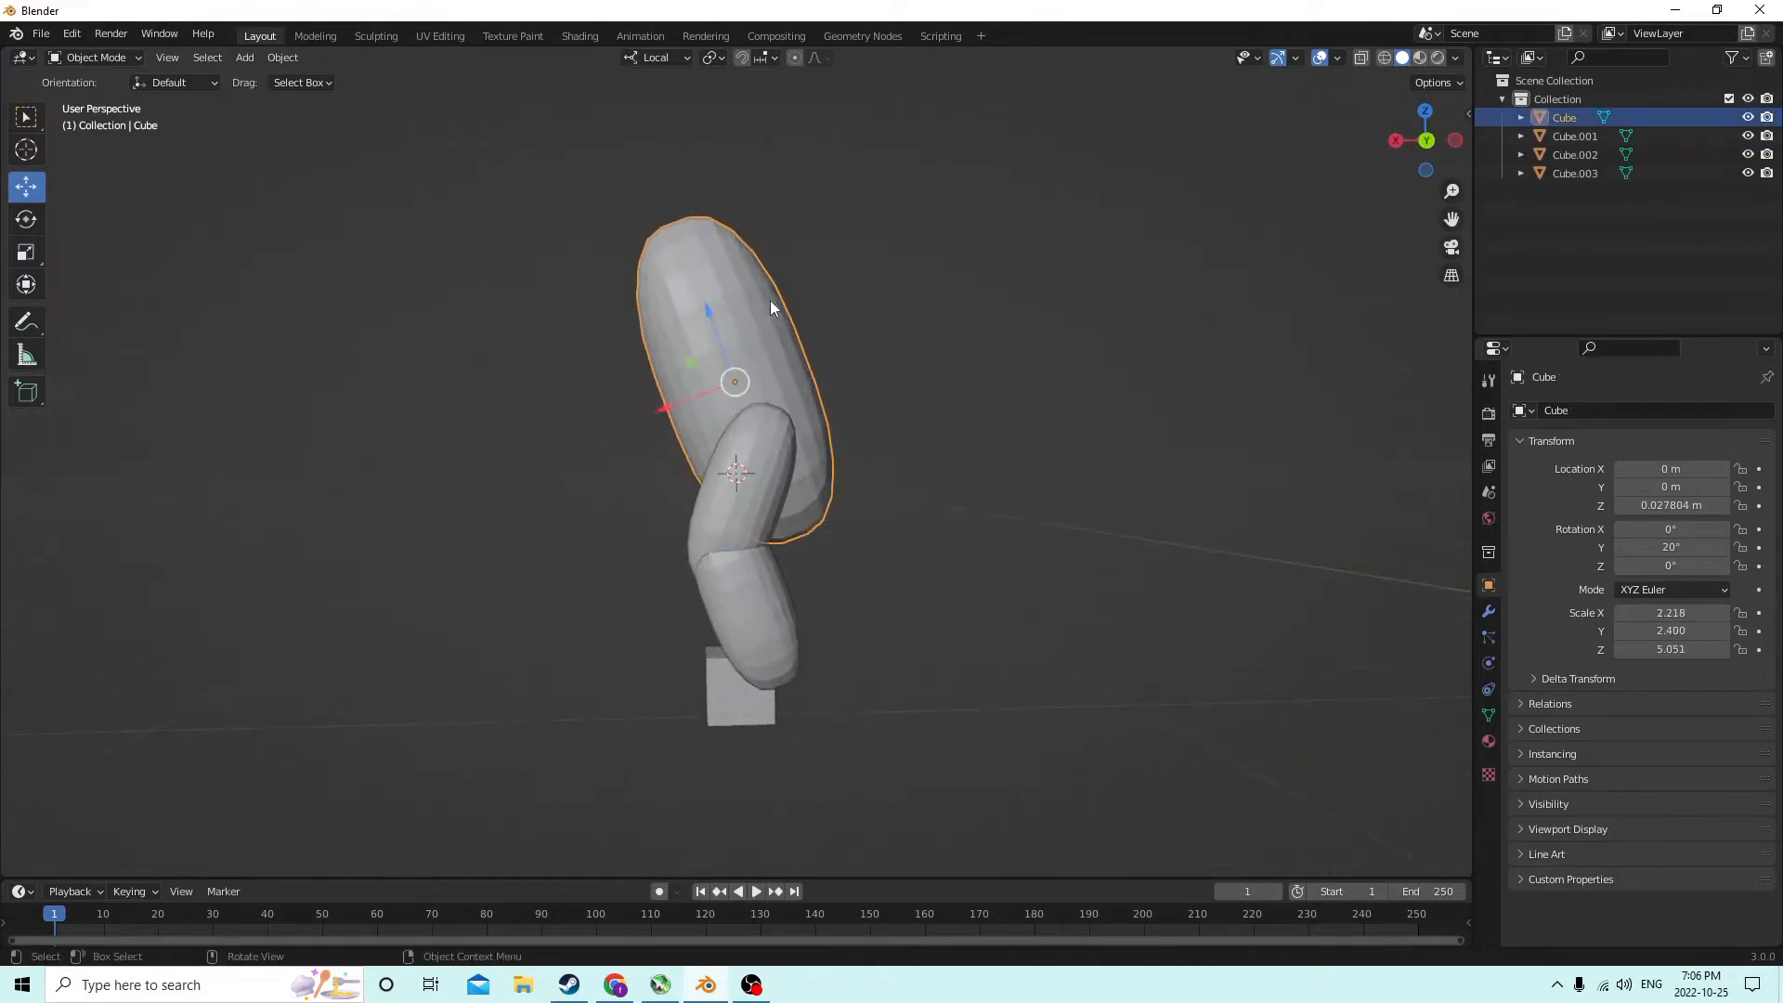
drag(709, 303, 699, 280)
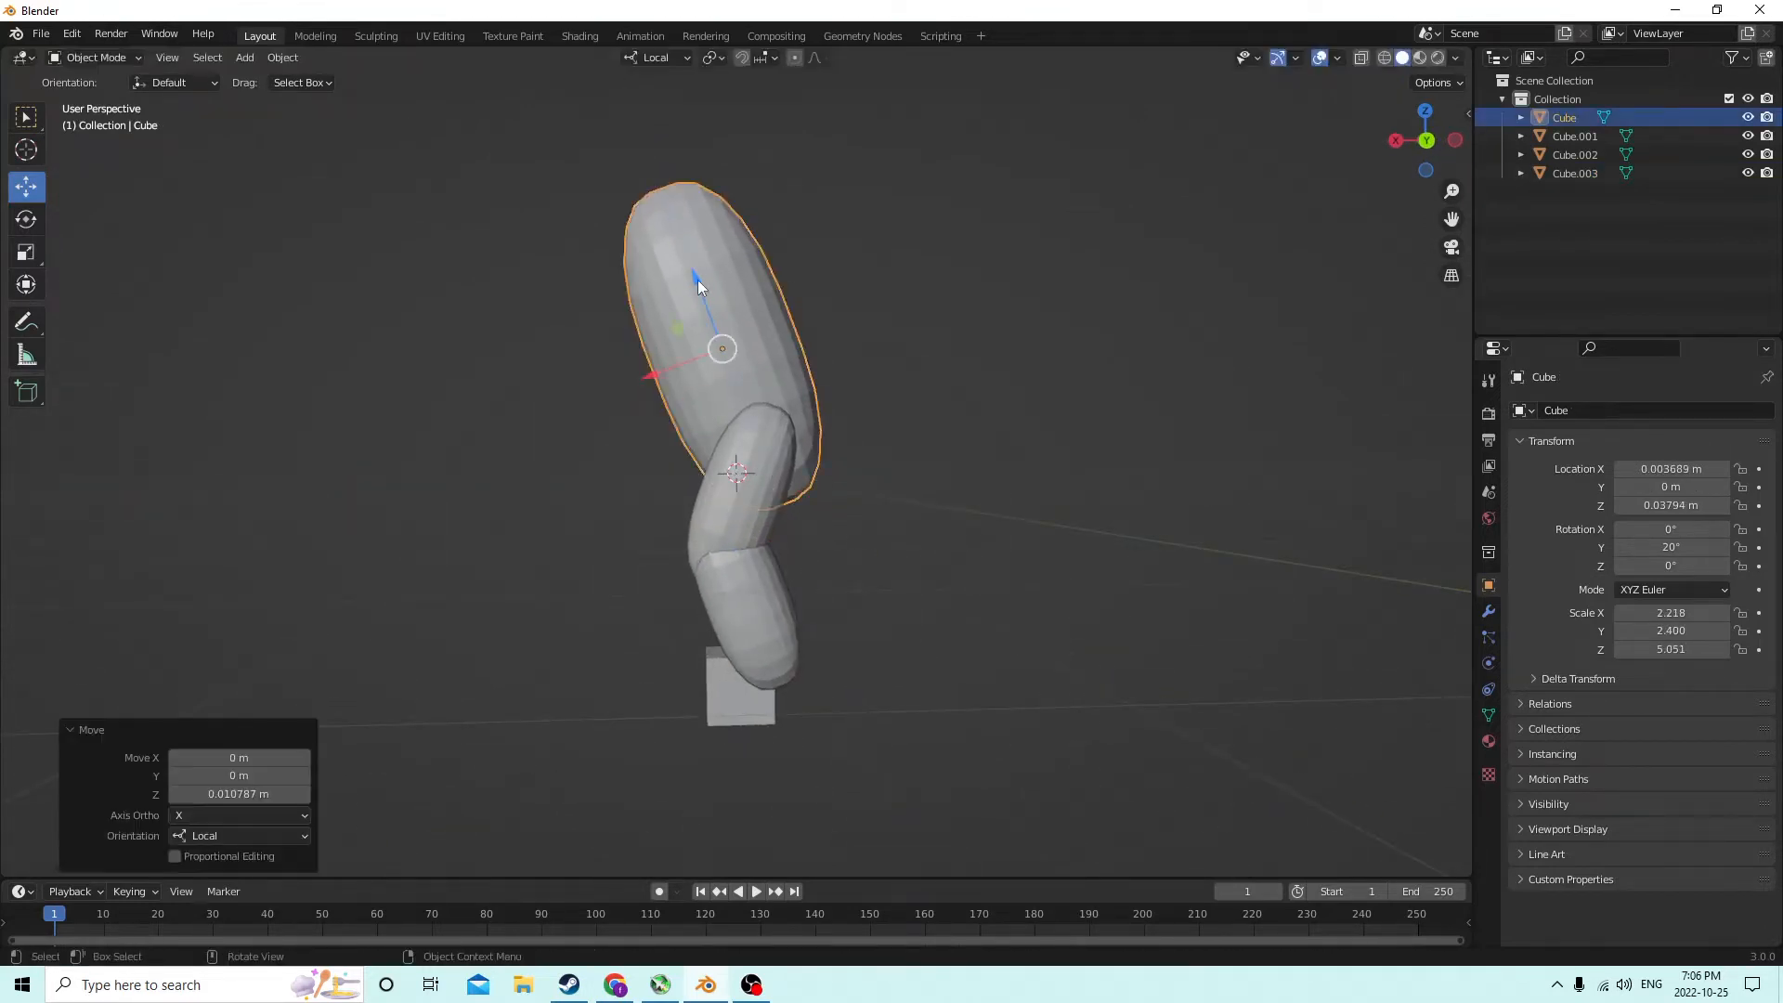
mouse_move(652, 372)
middle_down()
mouse_move(671, 349)
mouse_move(648, 327)
mouse_move(595, 351)
mouse_move(631, 357)
middle_up()
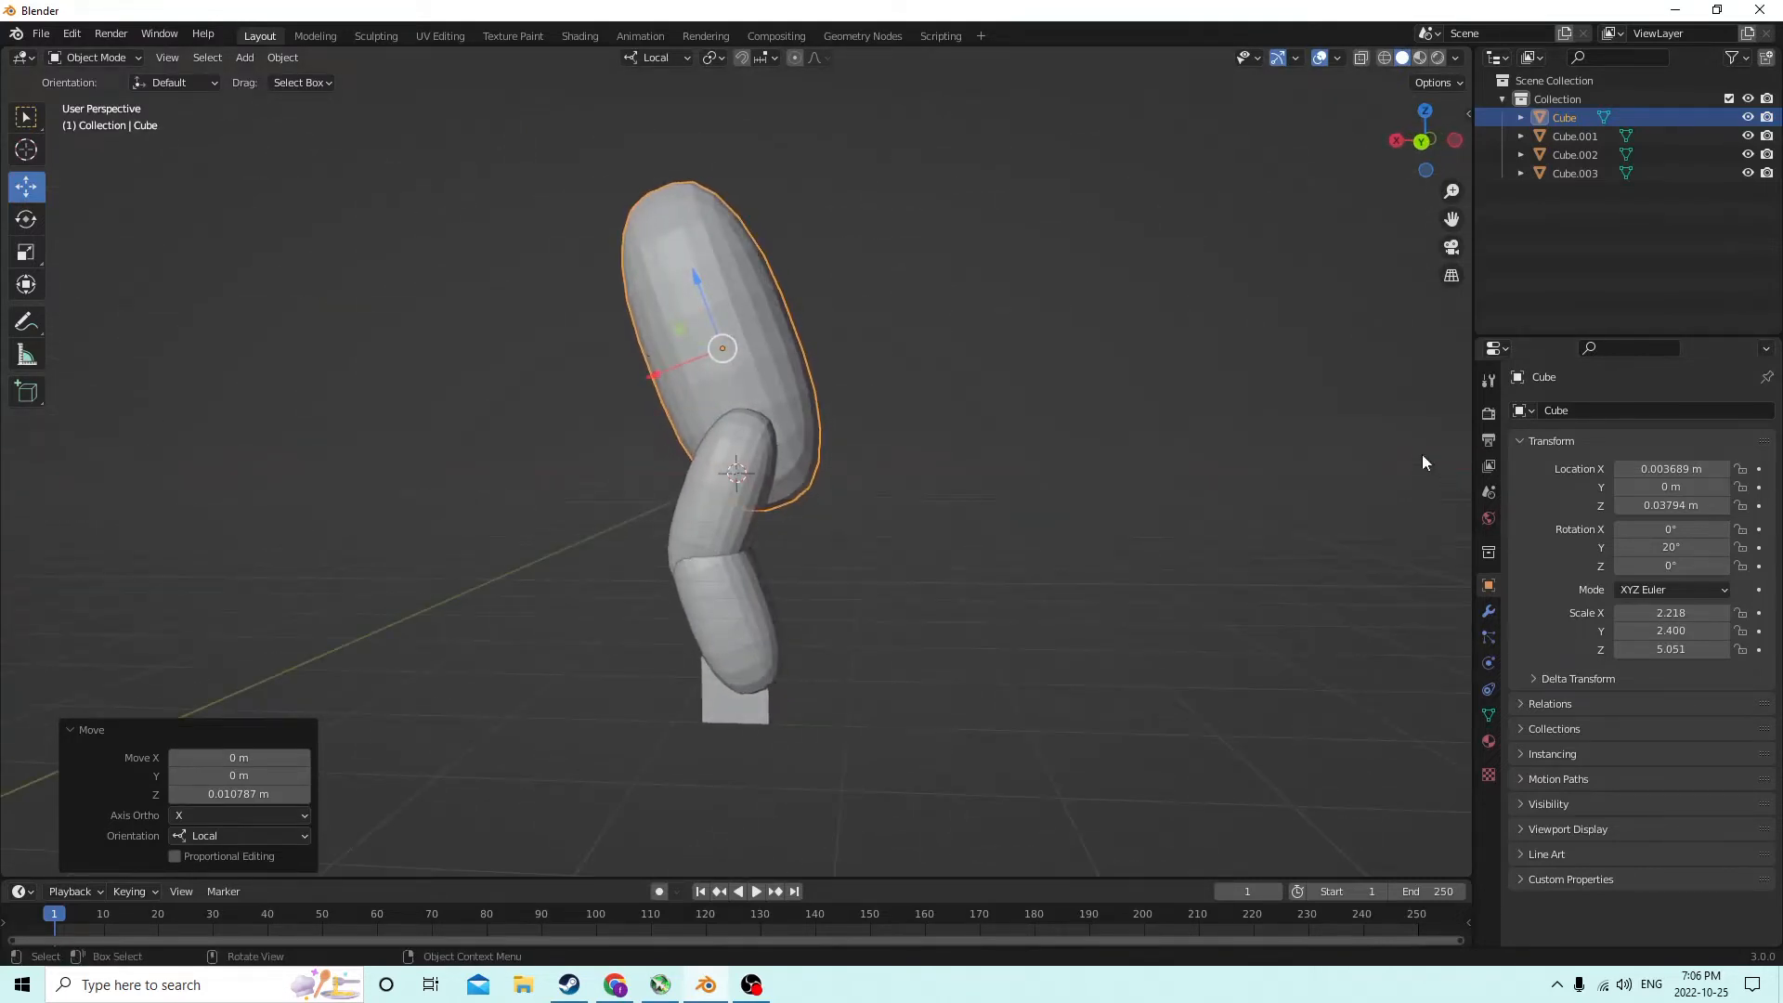
middle_drag(1020, 454, 717, 388)
middle_drag(690, 276, 741, 344)
Duplicate the lowest rounded segment in place and set the duplicate's Y rotation to 0°
click(765, 610)
middle_drag(765, 610, 737, 583)
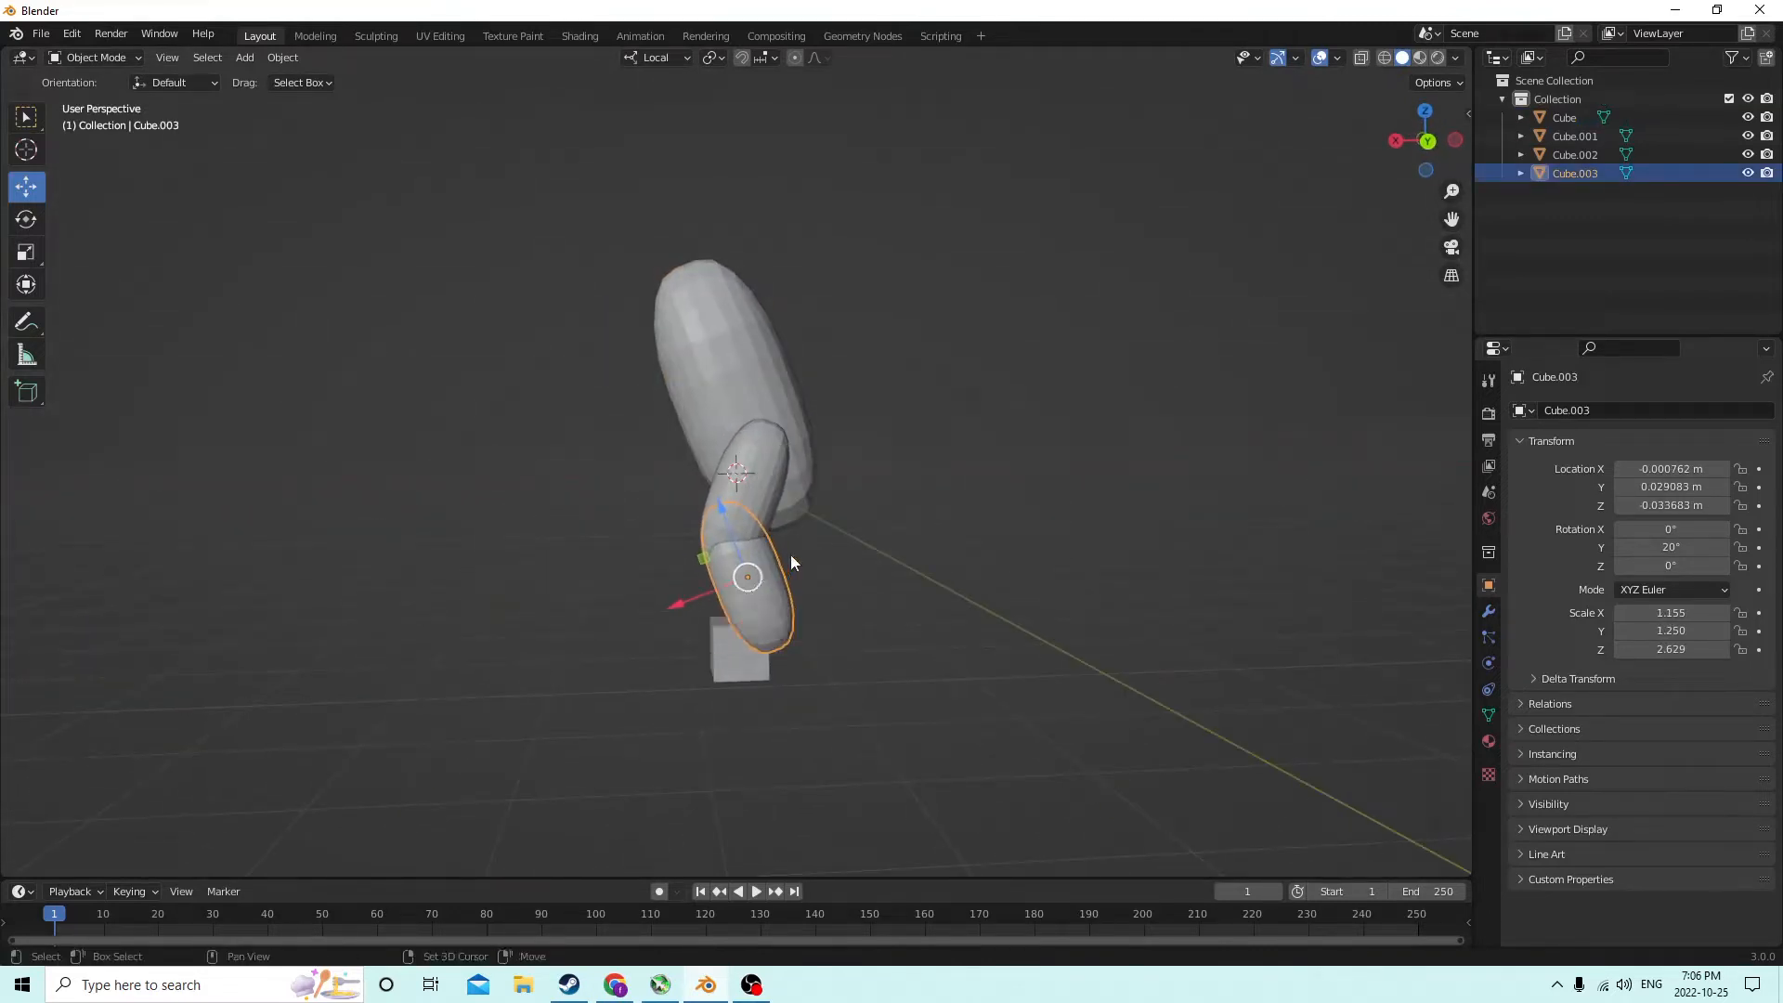
key(shift+d)
right_click(994, 502)
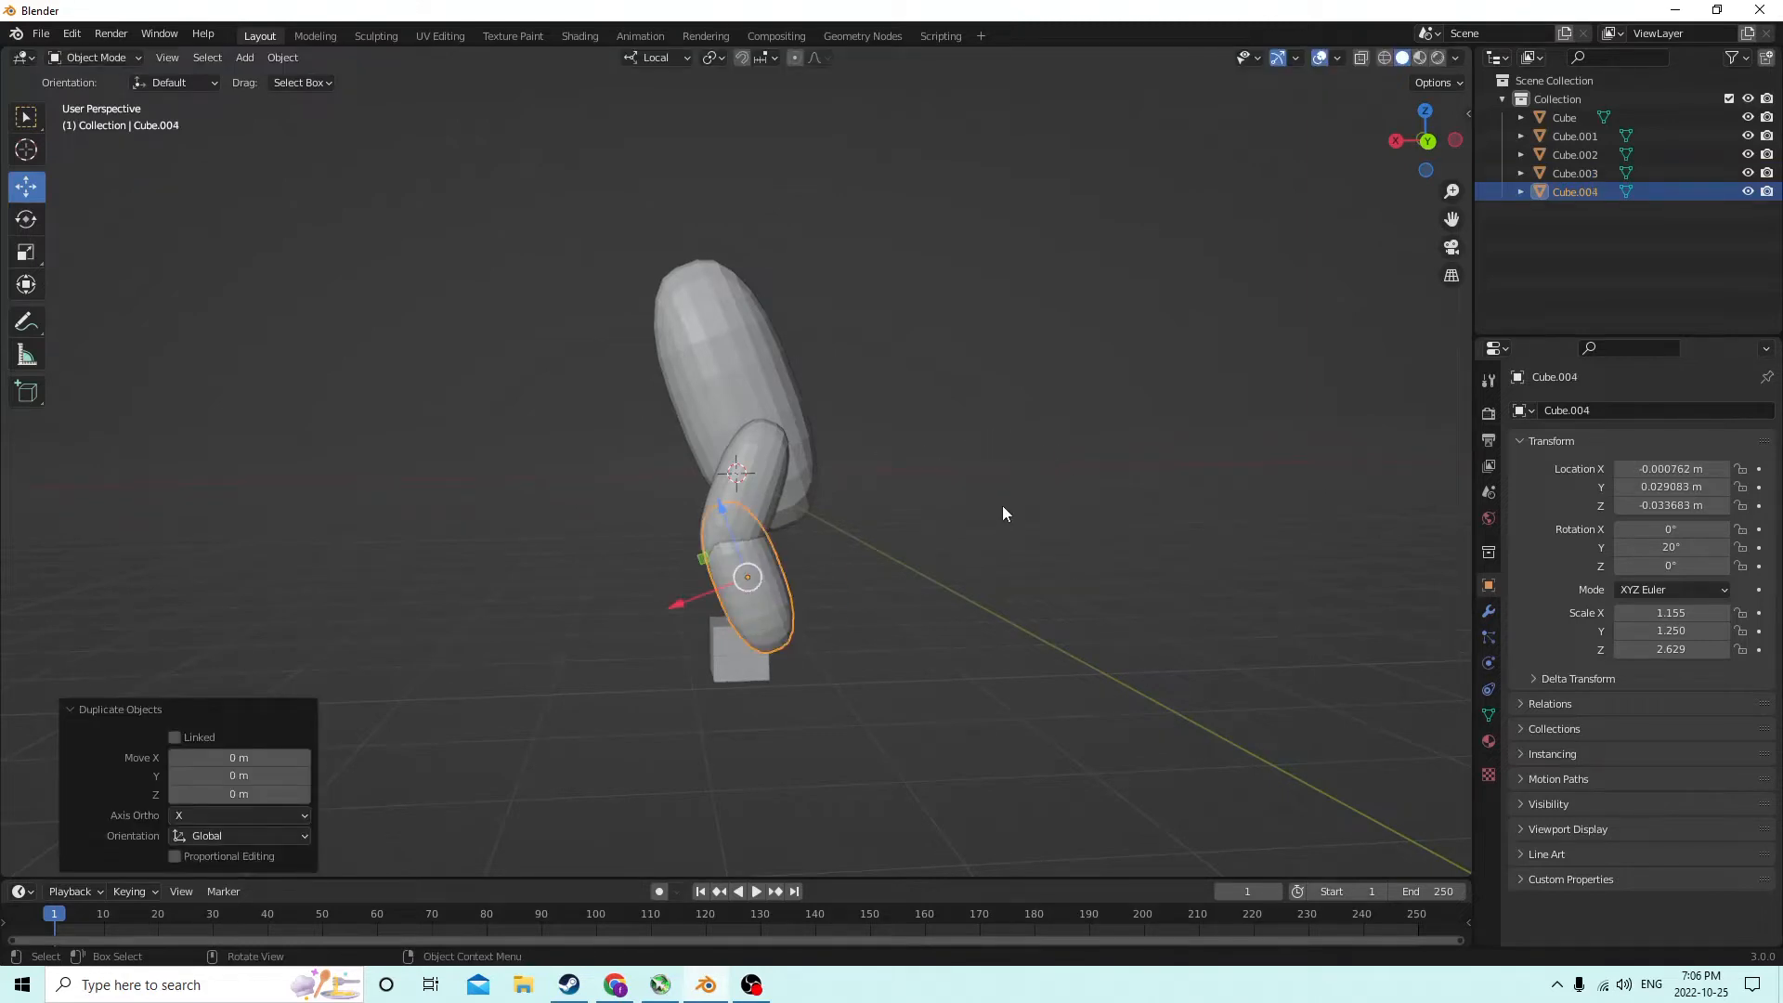
click(1672, 548)
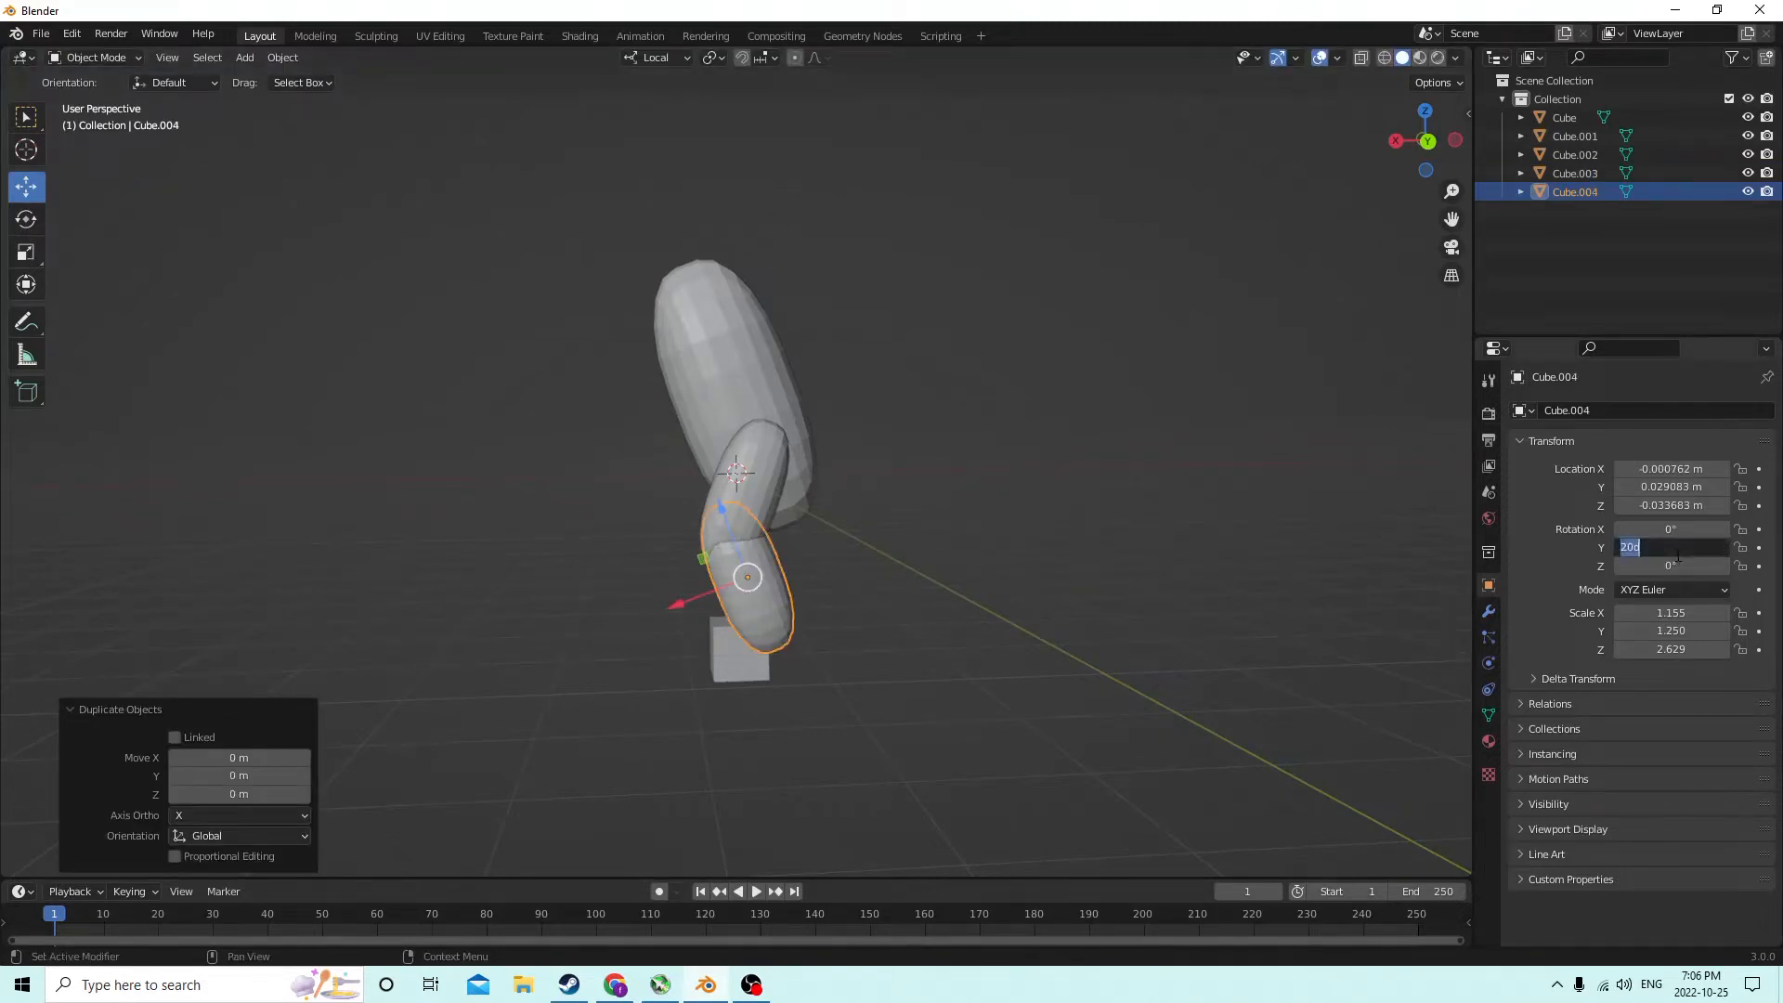
key(Return)
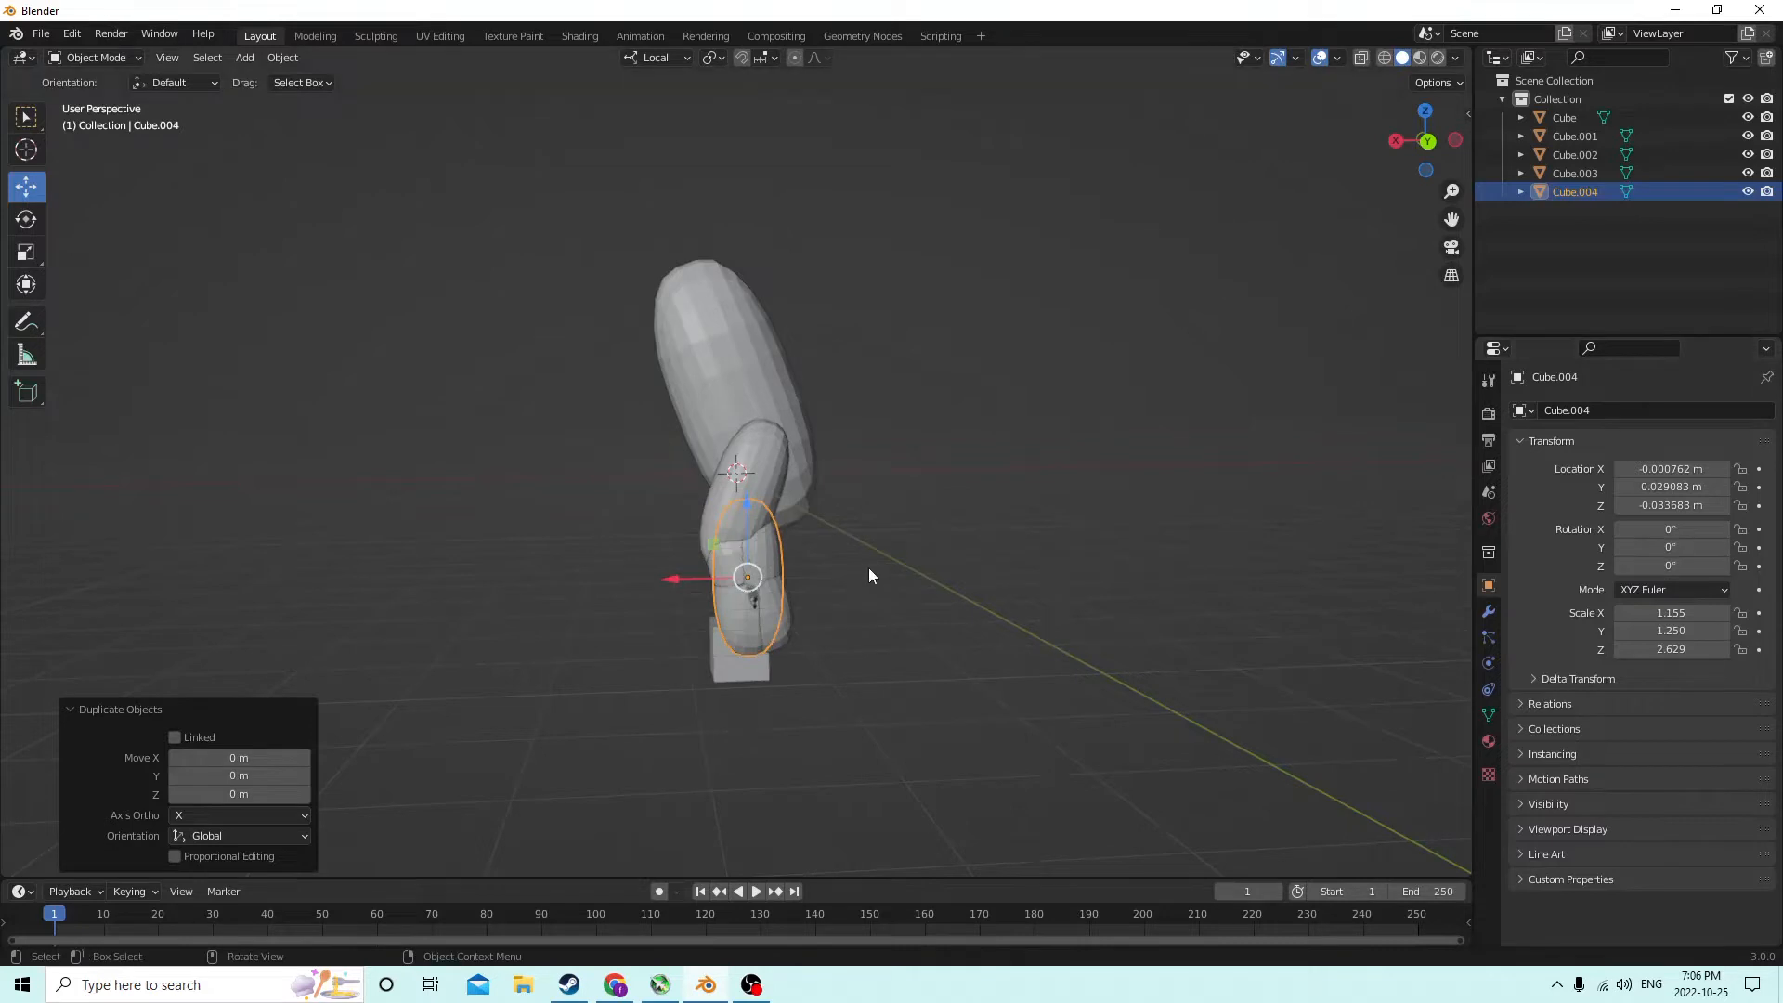
Set the new duplicate's Y rotation to 90° and lower it about 0.015 m along local X to form a foot
middle_drag(871, 576, 1202, 545)
click(1686, 548)
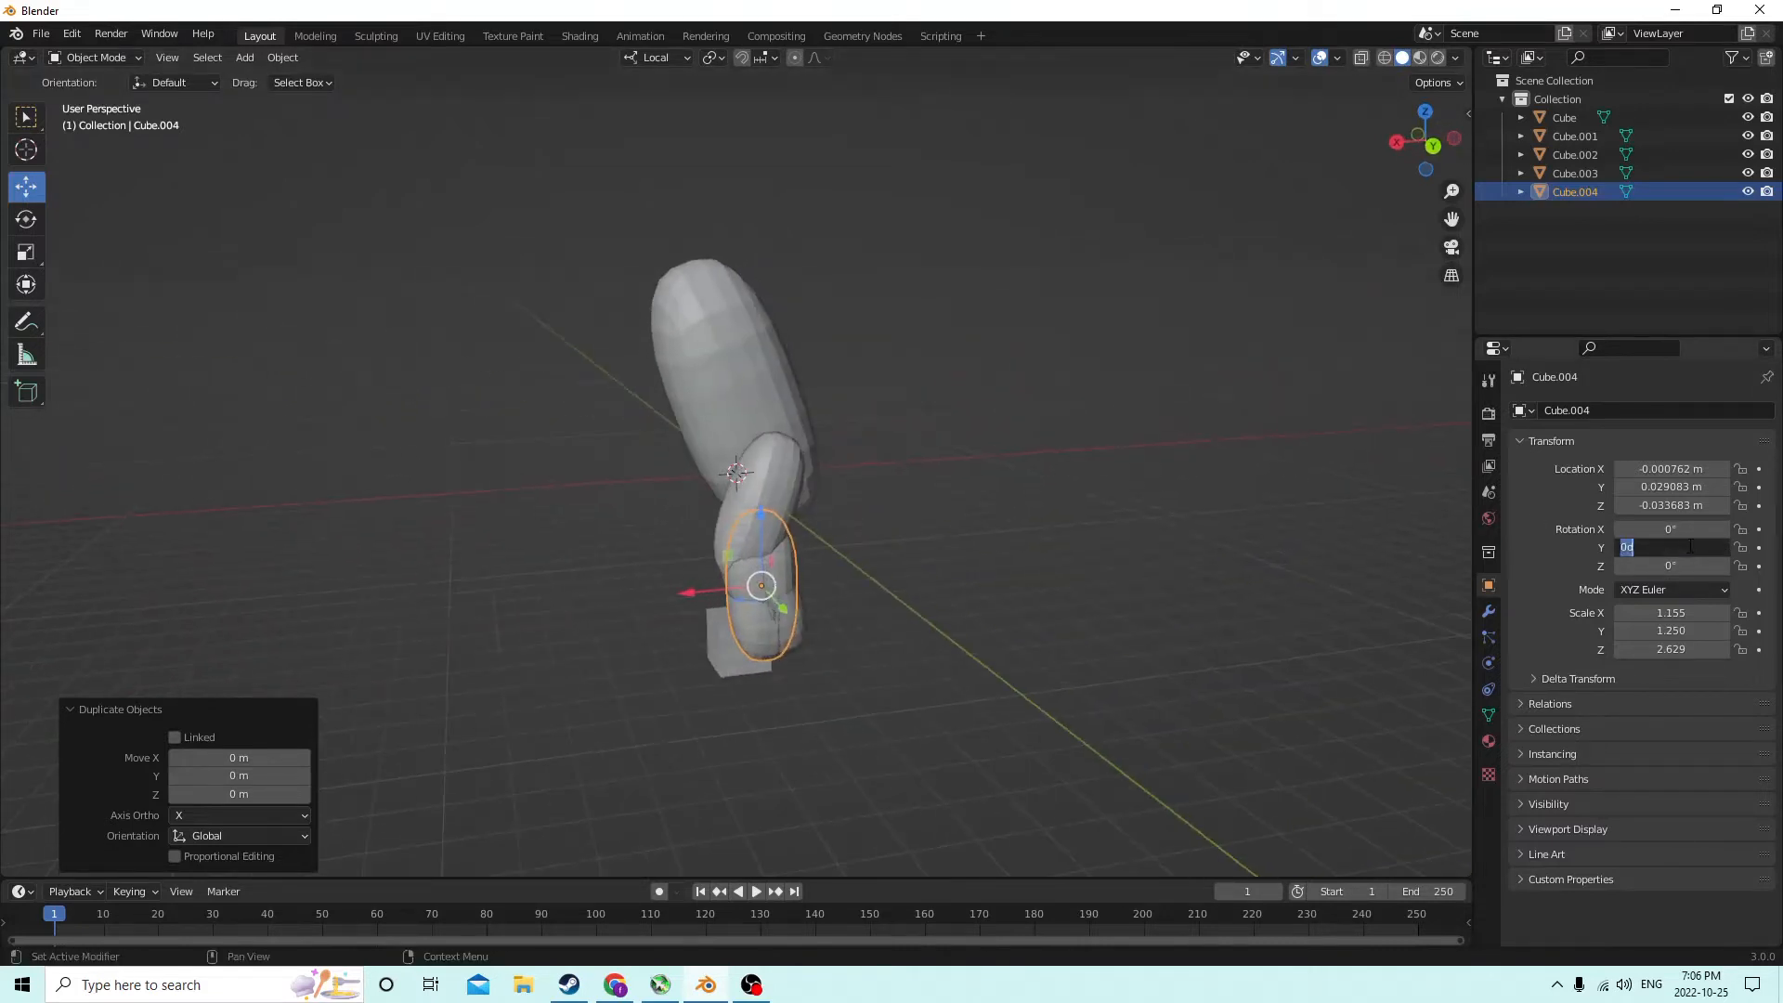
text(90)
key(Return)
middle_drag(1300, 325, 669, 629)
drag(730, 602, 732, 628)
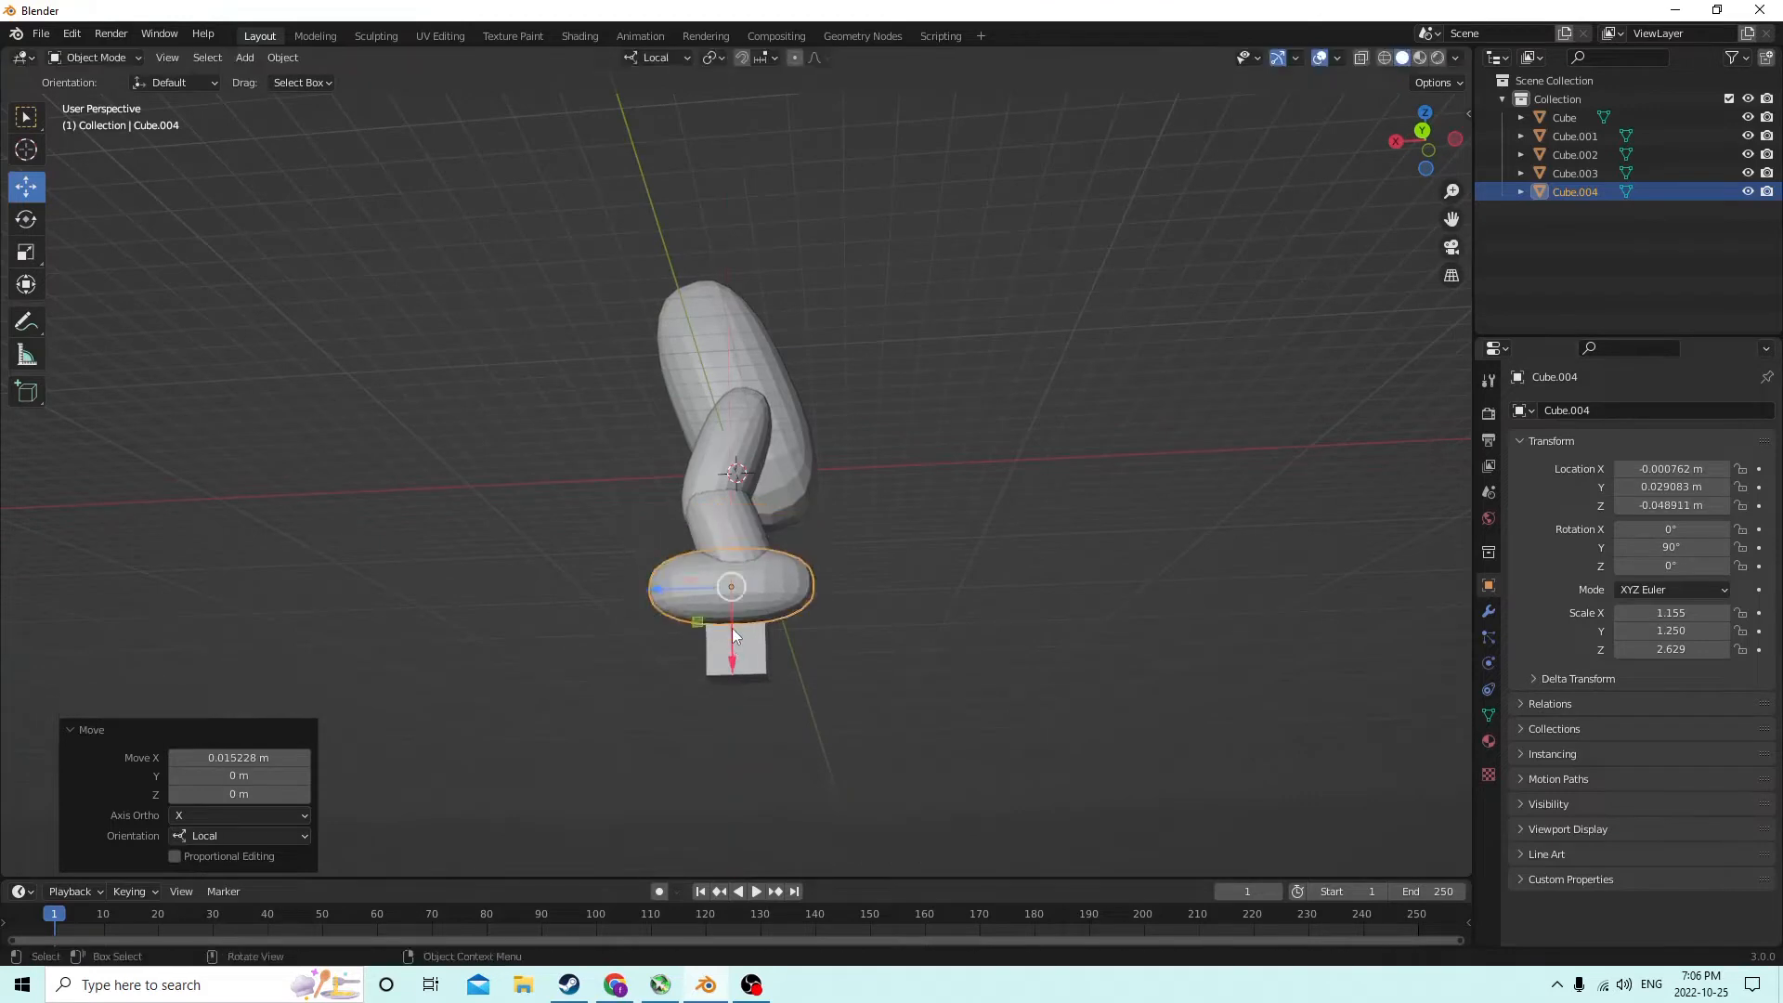
Shift the foot forward about 0.008 m along its local Z axis beneath the lower leg
middle_drag(732, 628, 744, 639)
drag(687, 617, 676, 617)
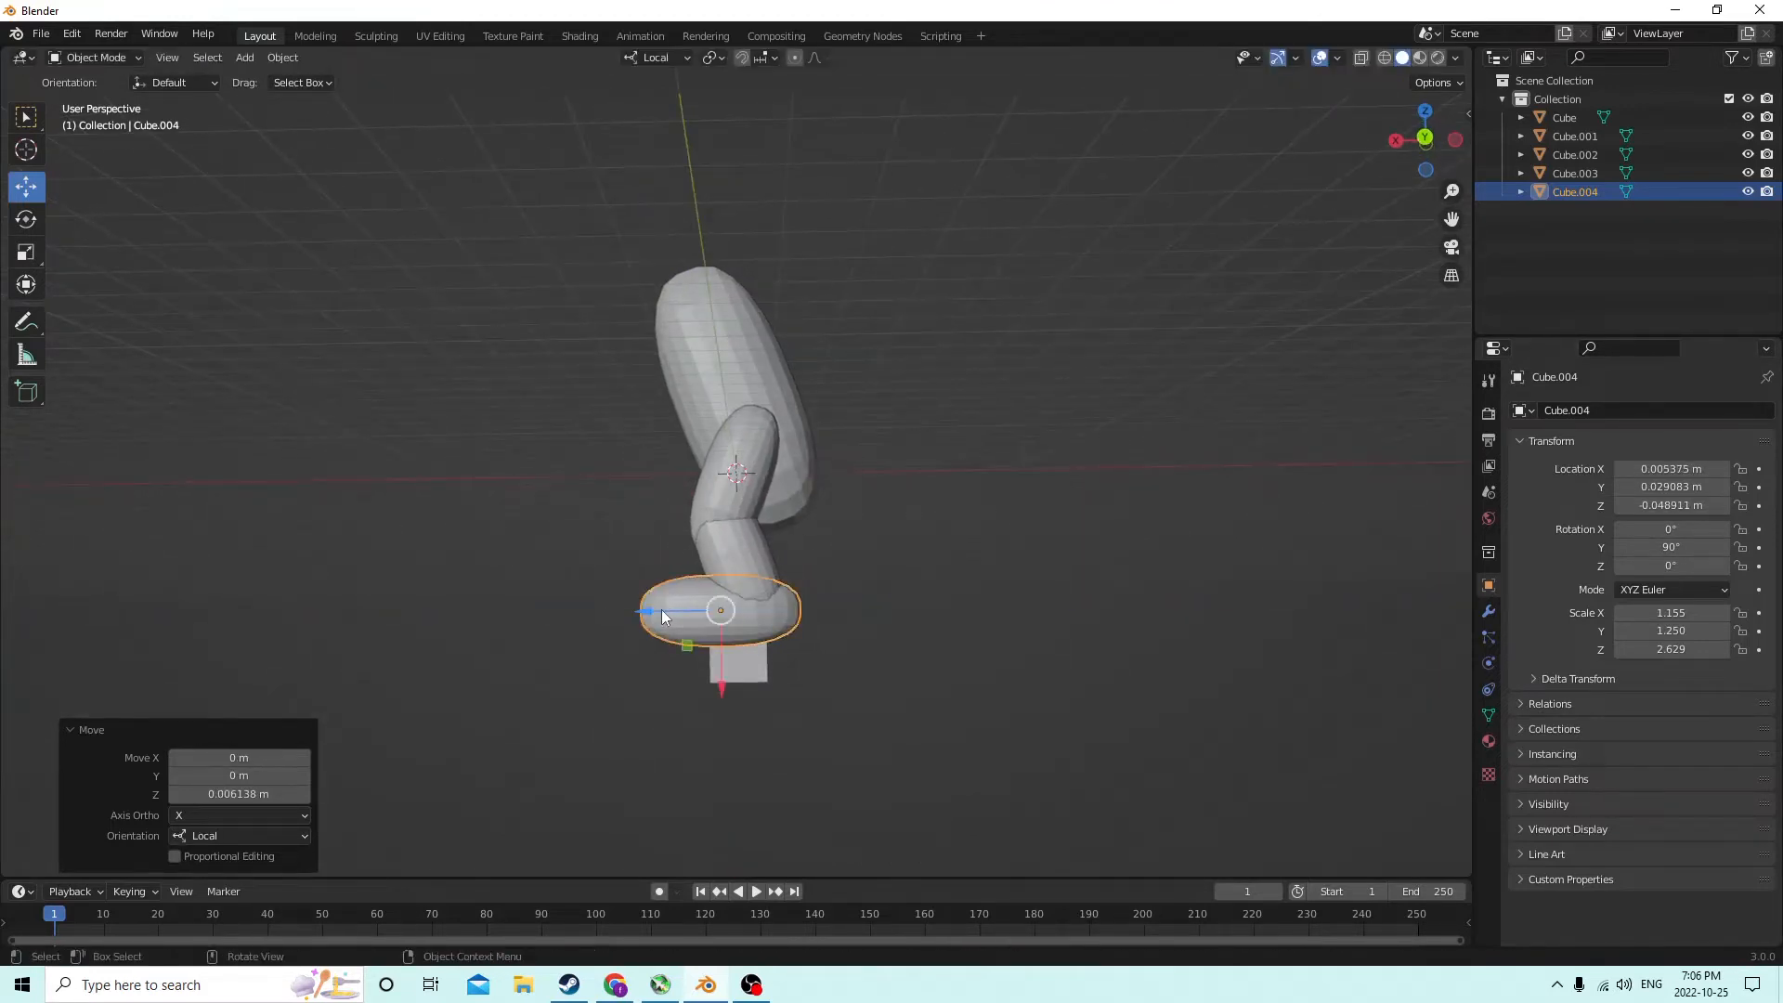
middle_drag(675, 617, 639, 621)
mouse_move(639, 621)
mouse_down()
mouse_move(621, 609)
mouse_move(664, 613)
mouse_up()
Widen the large tilted body along local Y by a factor of about 1.285
middle_drag(664, 613, 539, 615)
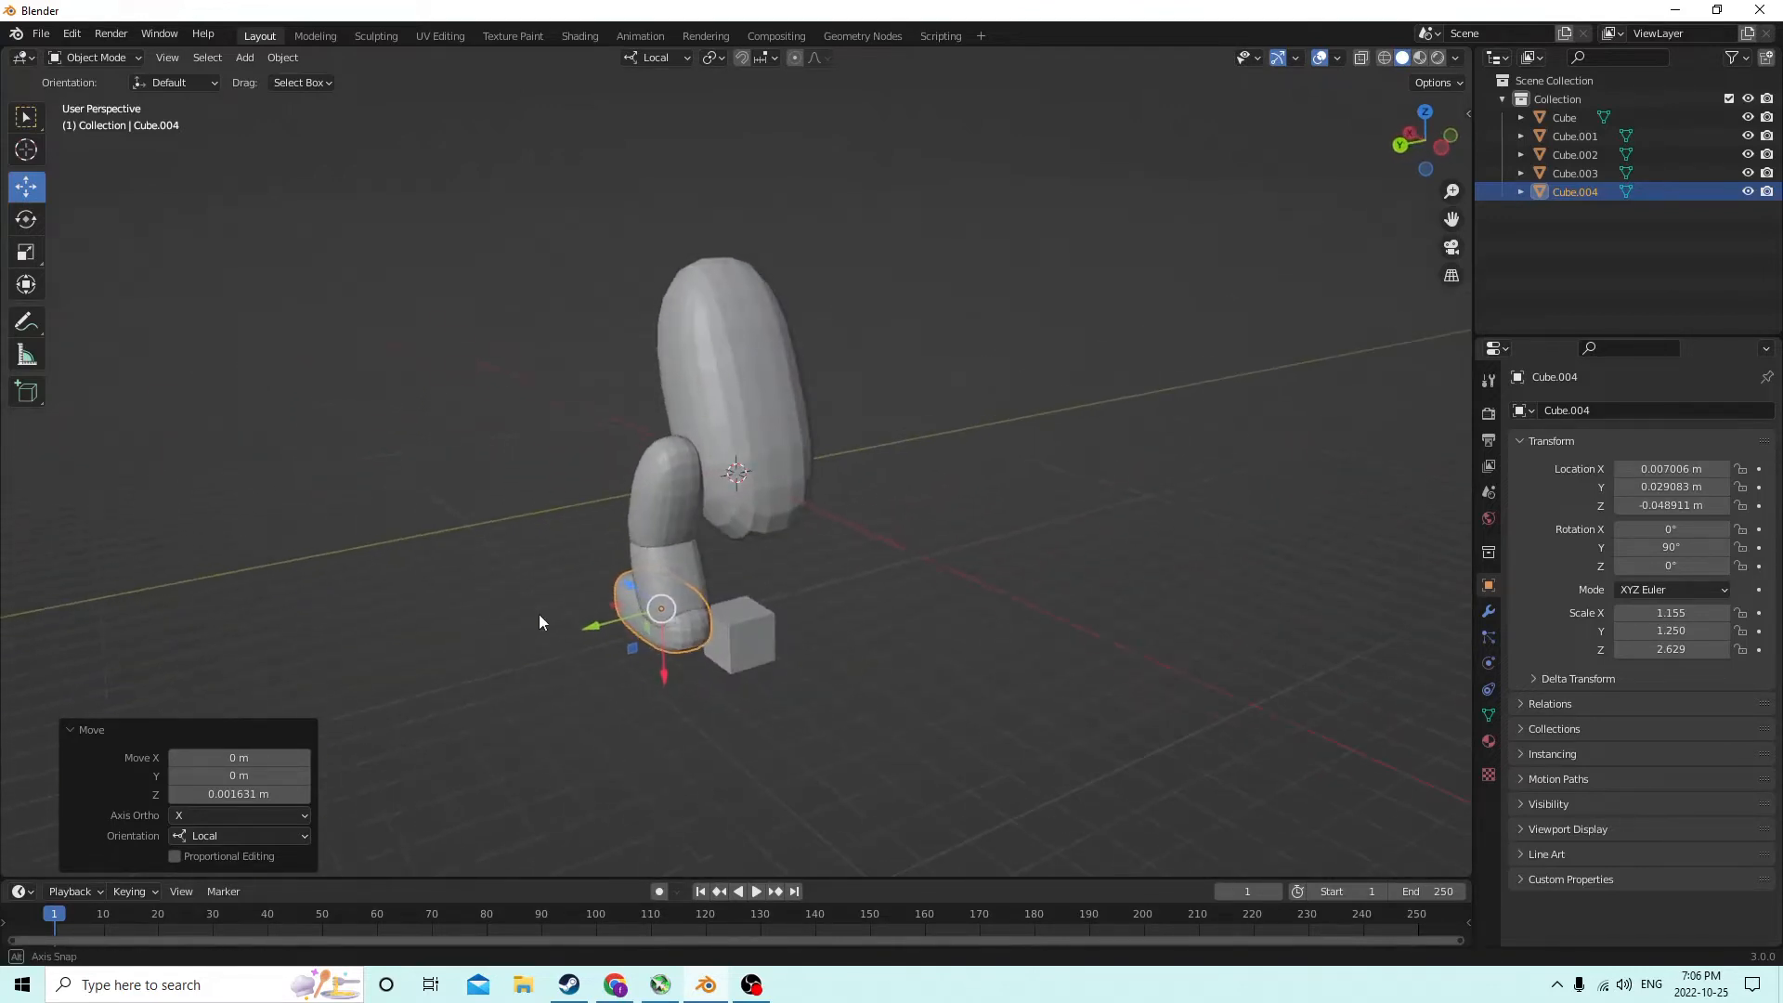
click(750, 409)
middle_drag(750, 404, 598, 367)
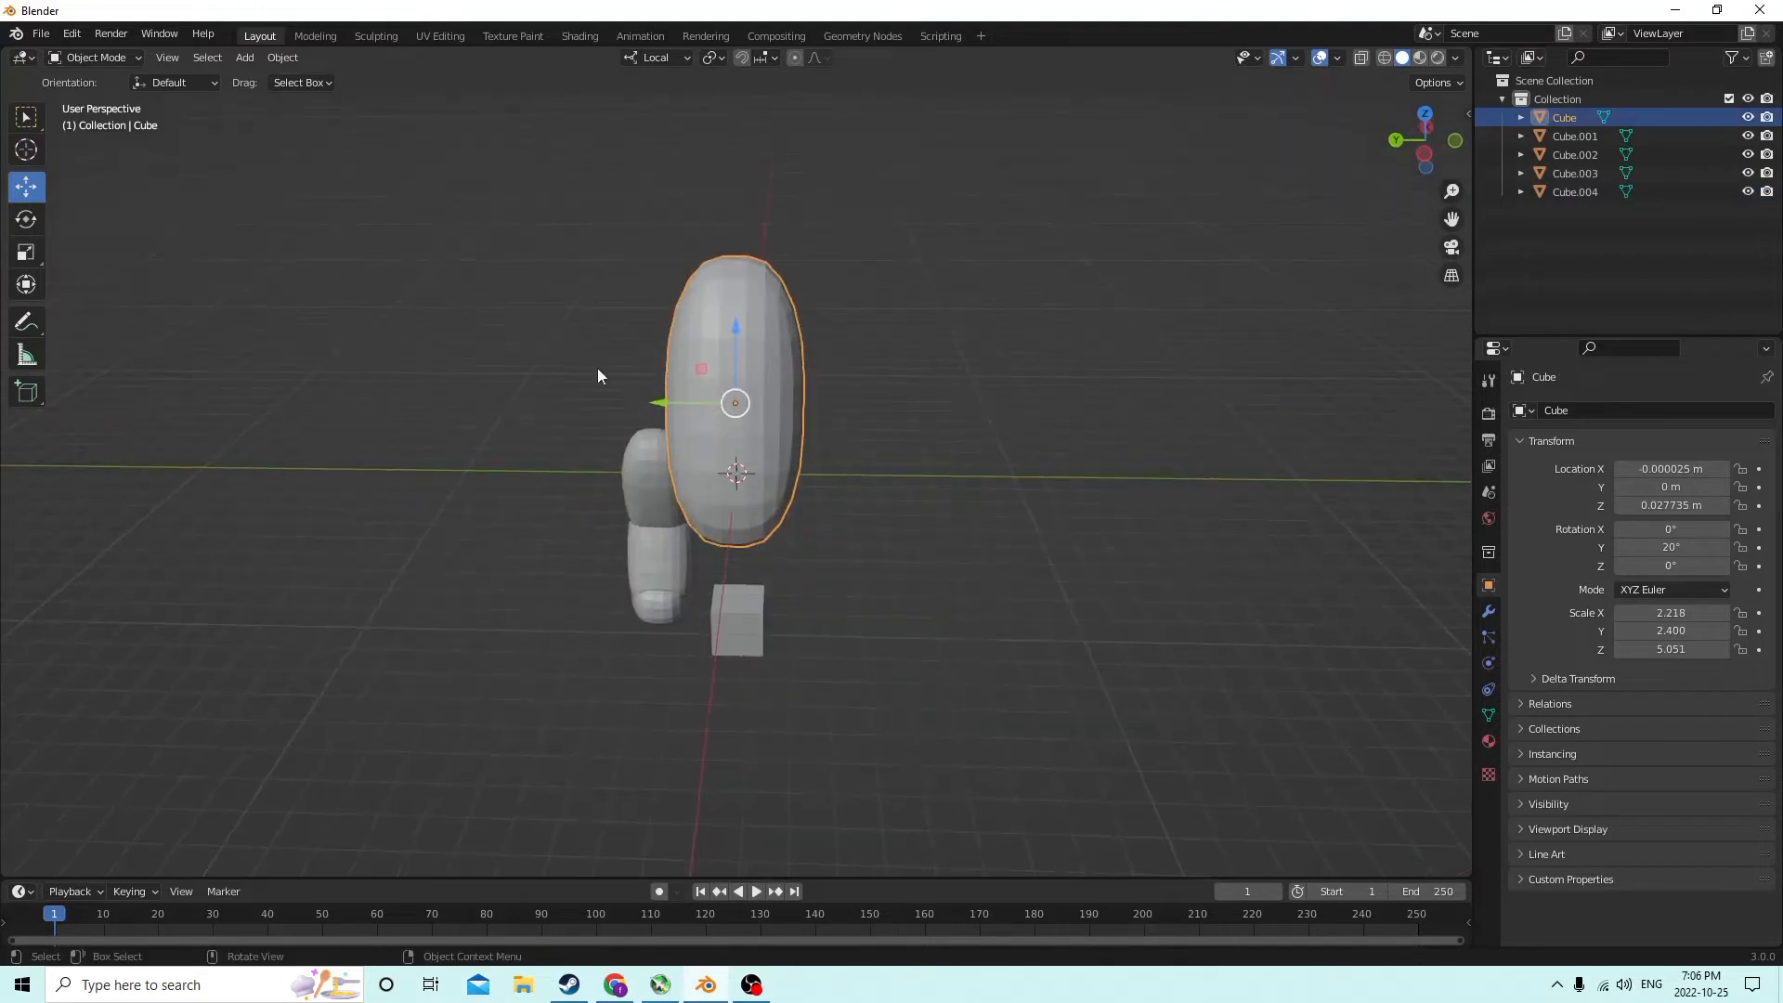
click(27, 254)
drag(660, 409, 617, 400)
middle_drag(618, 401, 902, 353)
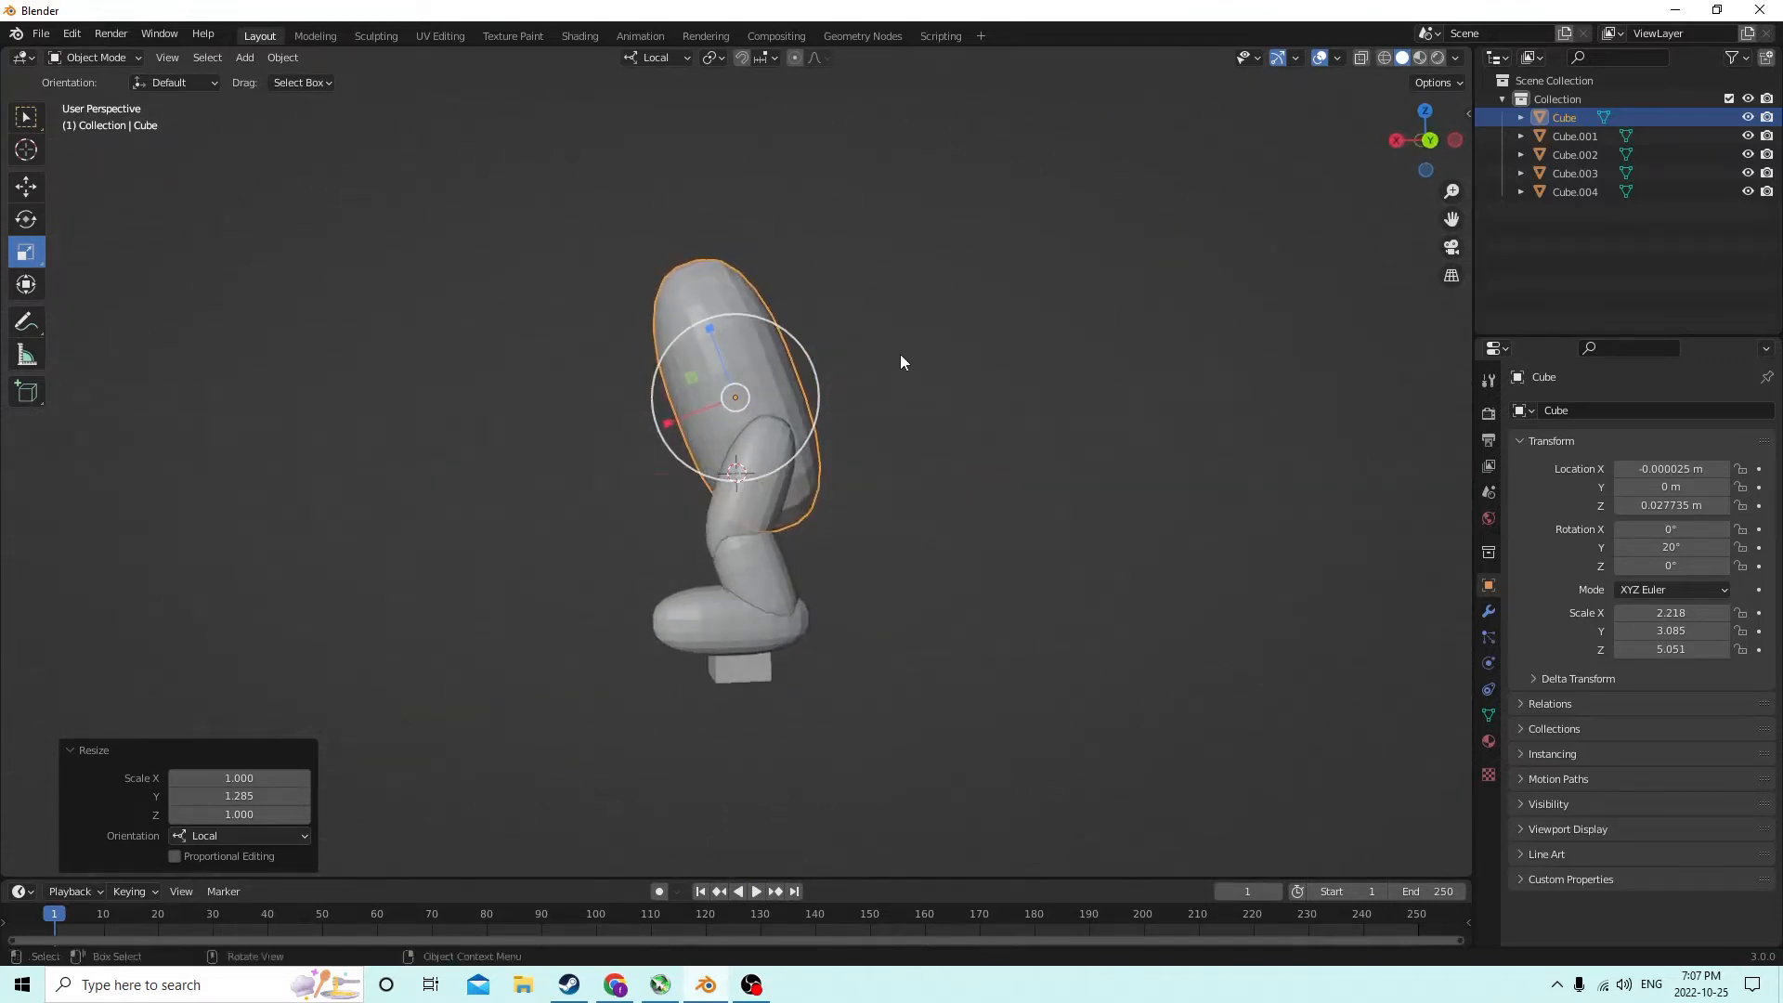
Flatten the foot to an X scale of about 0.842 and lower it about 0.003 m
click(738, 637)
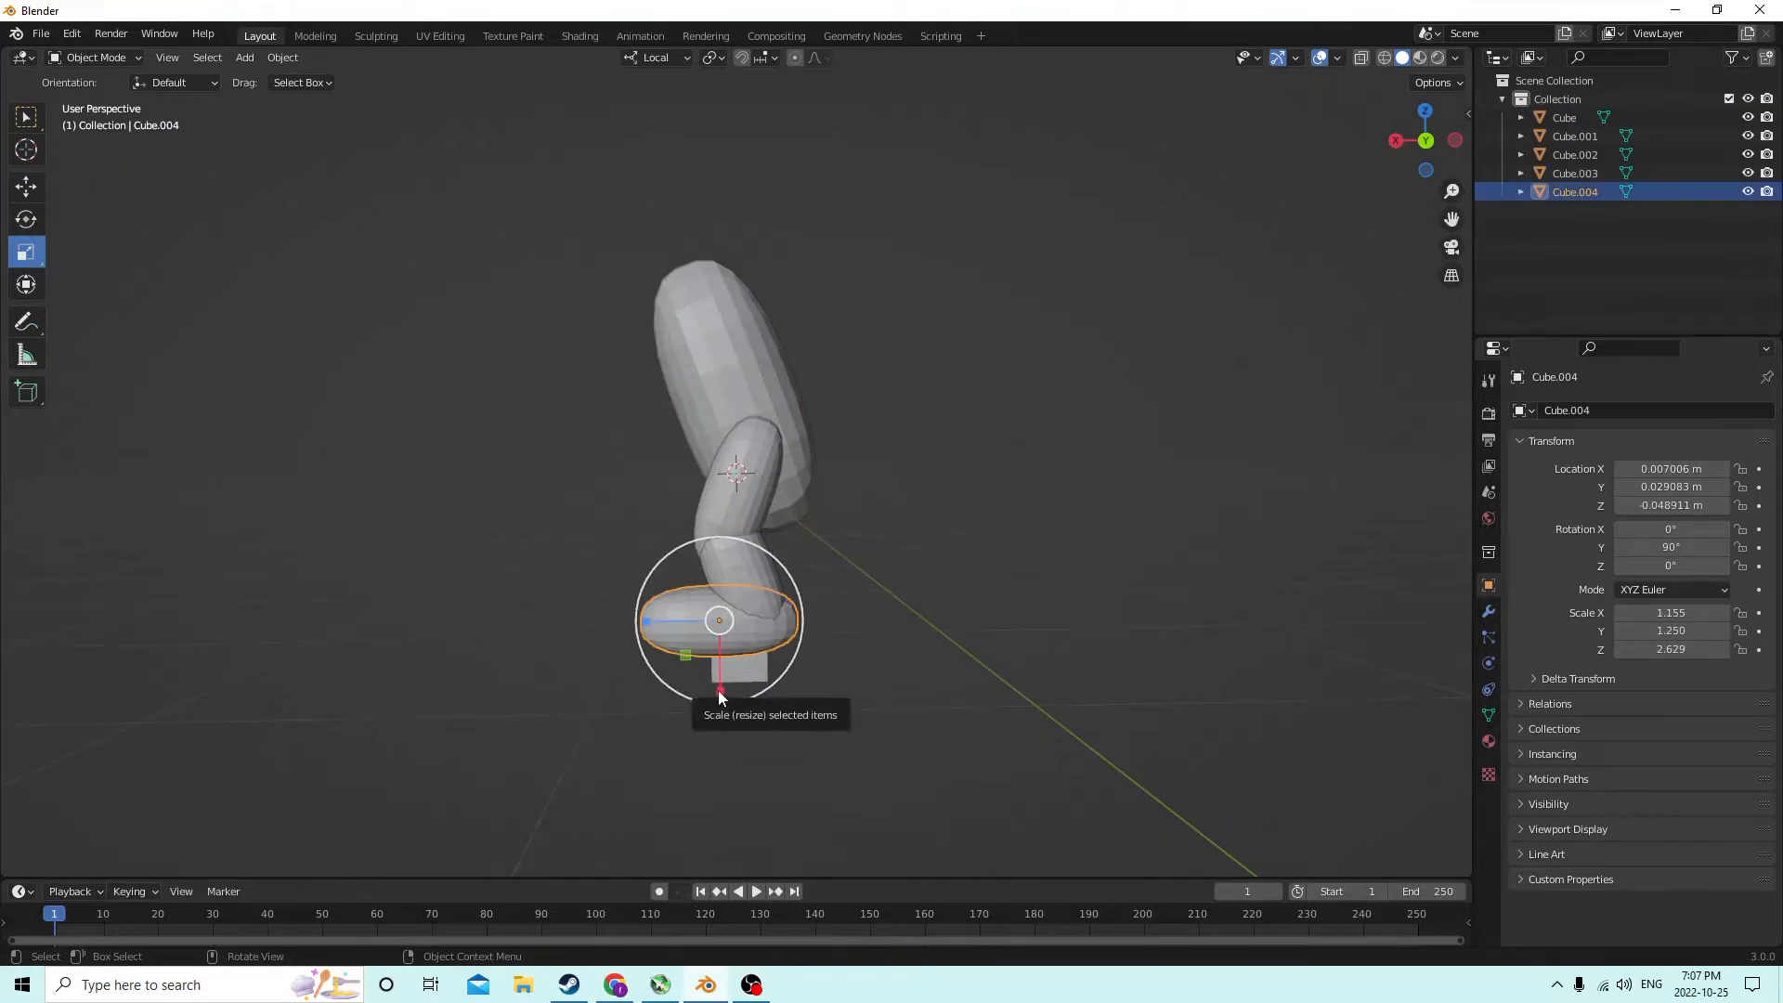
mouse_move(720, 695)
mouse_down()
mouse_move(720, 673)
mouse_move(719, 698)
mouse_up()
click(25, 186)
middle_drag(744, 650, 706, 317)
Raise the large tilted body about 0.014 m along its local Z axis
click(717, 331)
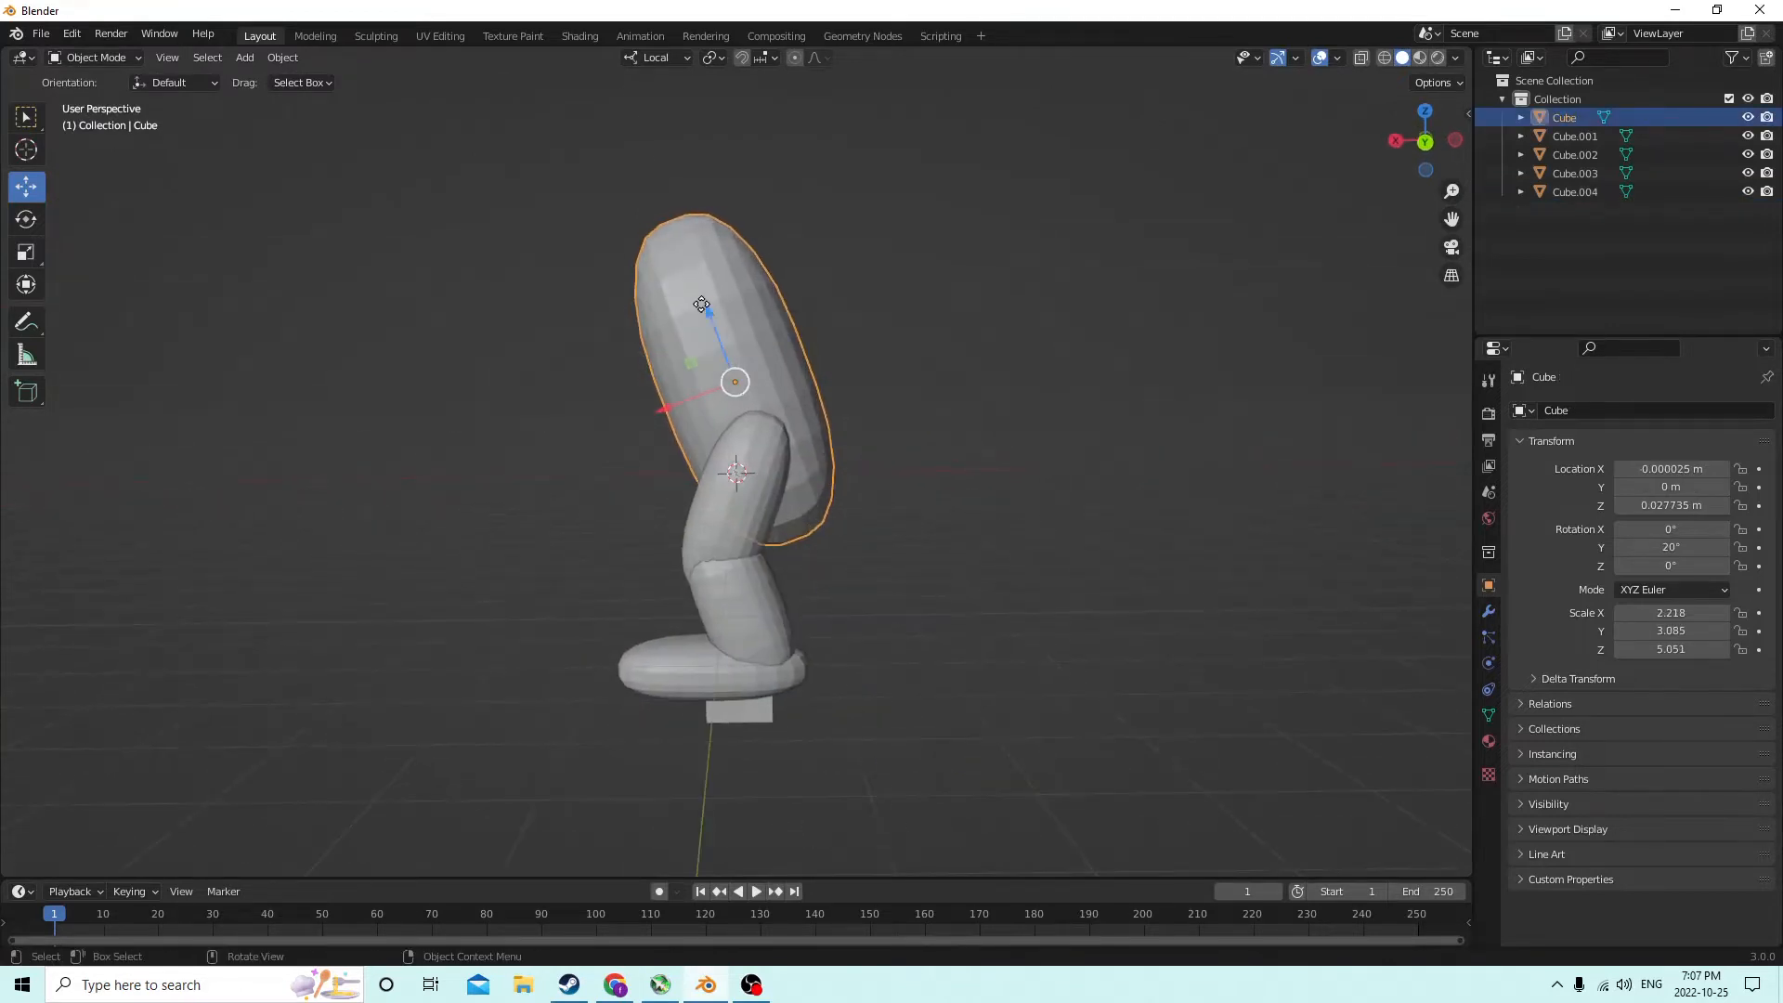
drag(701, 305, 683, 261)
middle_drag(684, 261, 710, 315)
Duplicate the large tilted body and move the copy up about 0.066 m along local Z
key(shift+d)
right_click(856, 230)
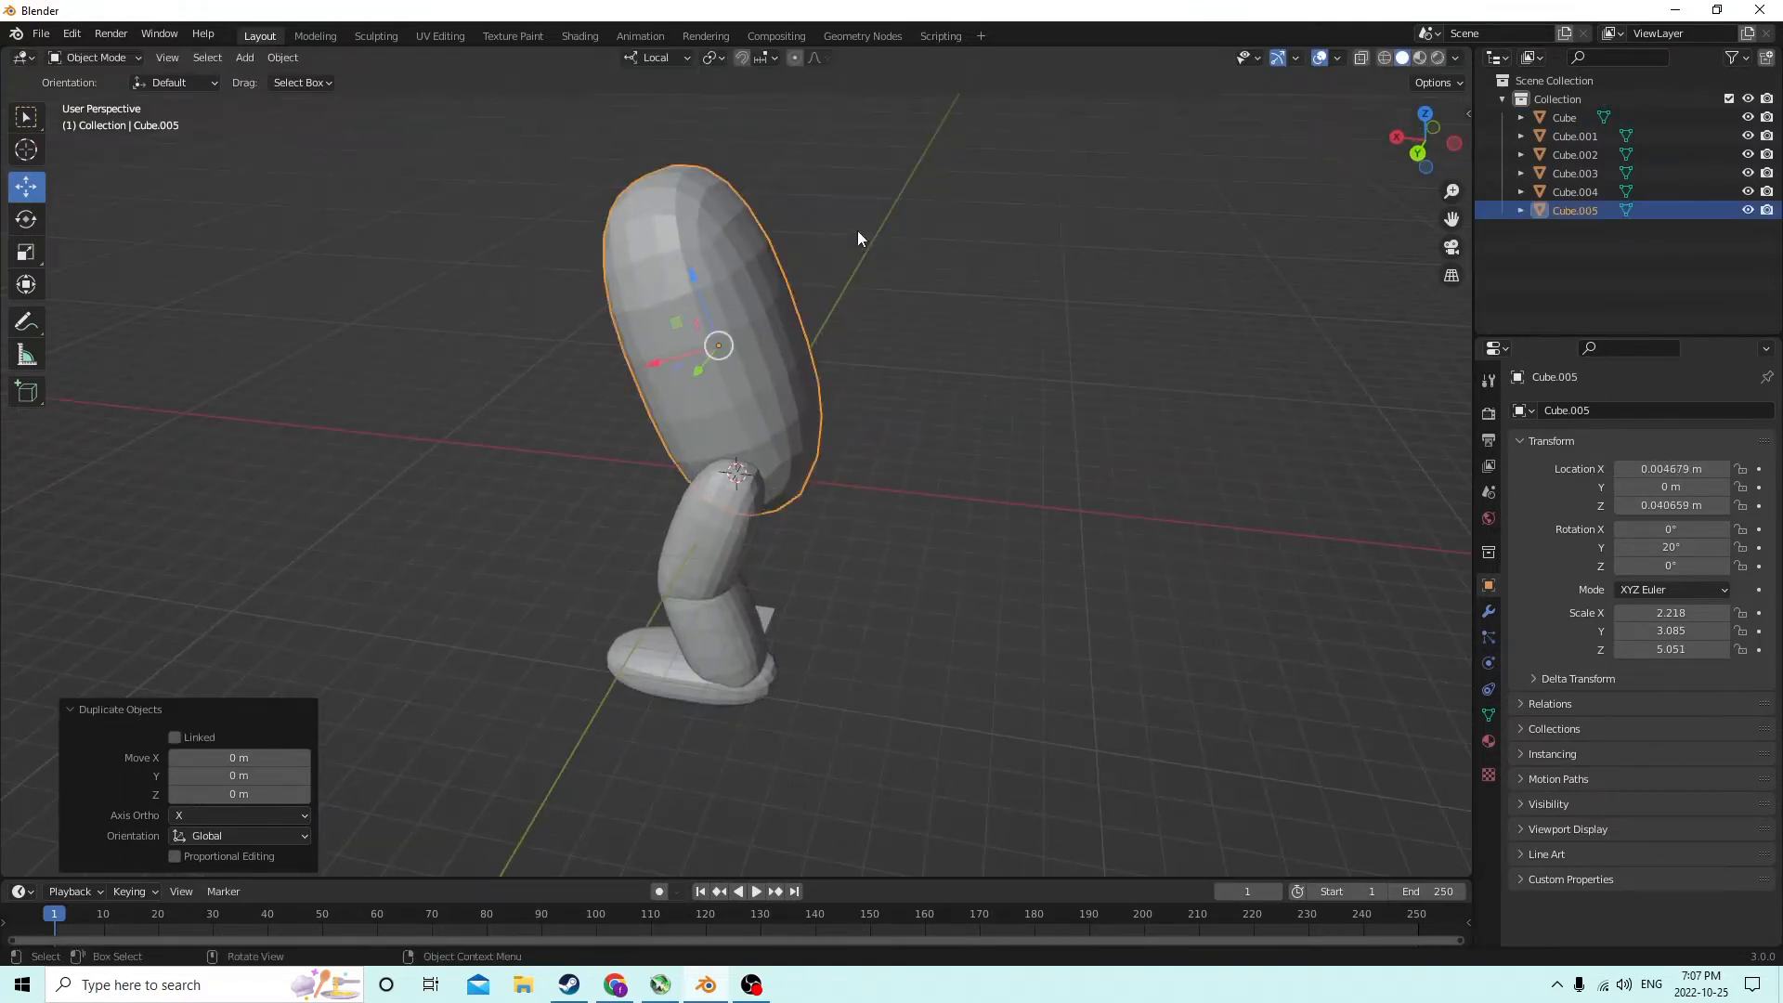
middle_drag(856, 230, 747, 310)
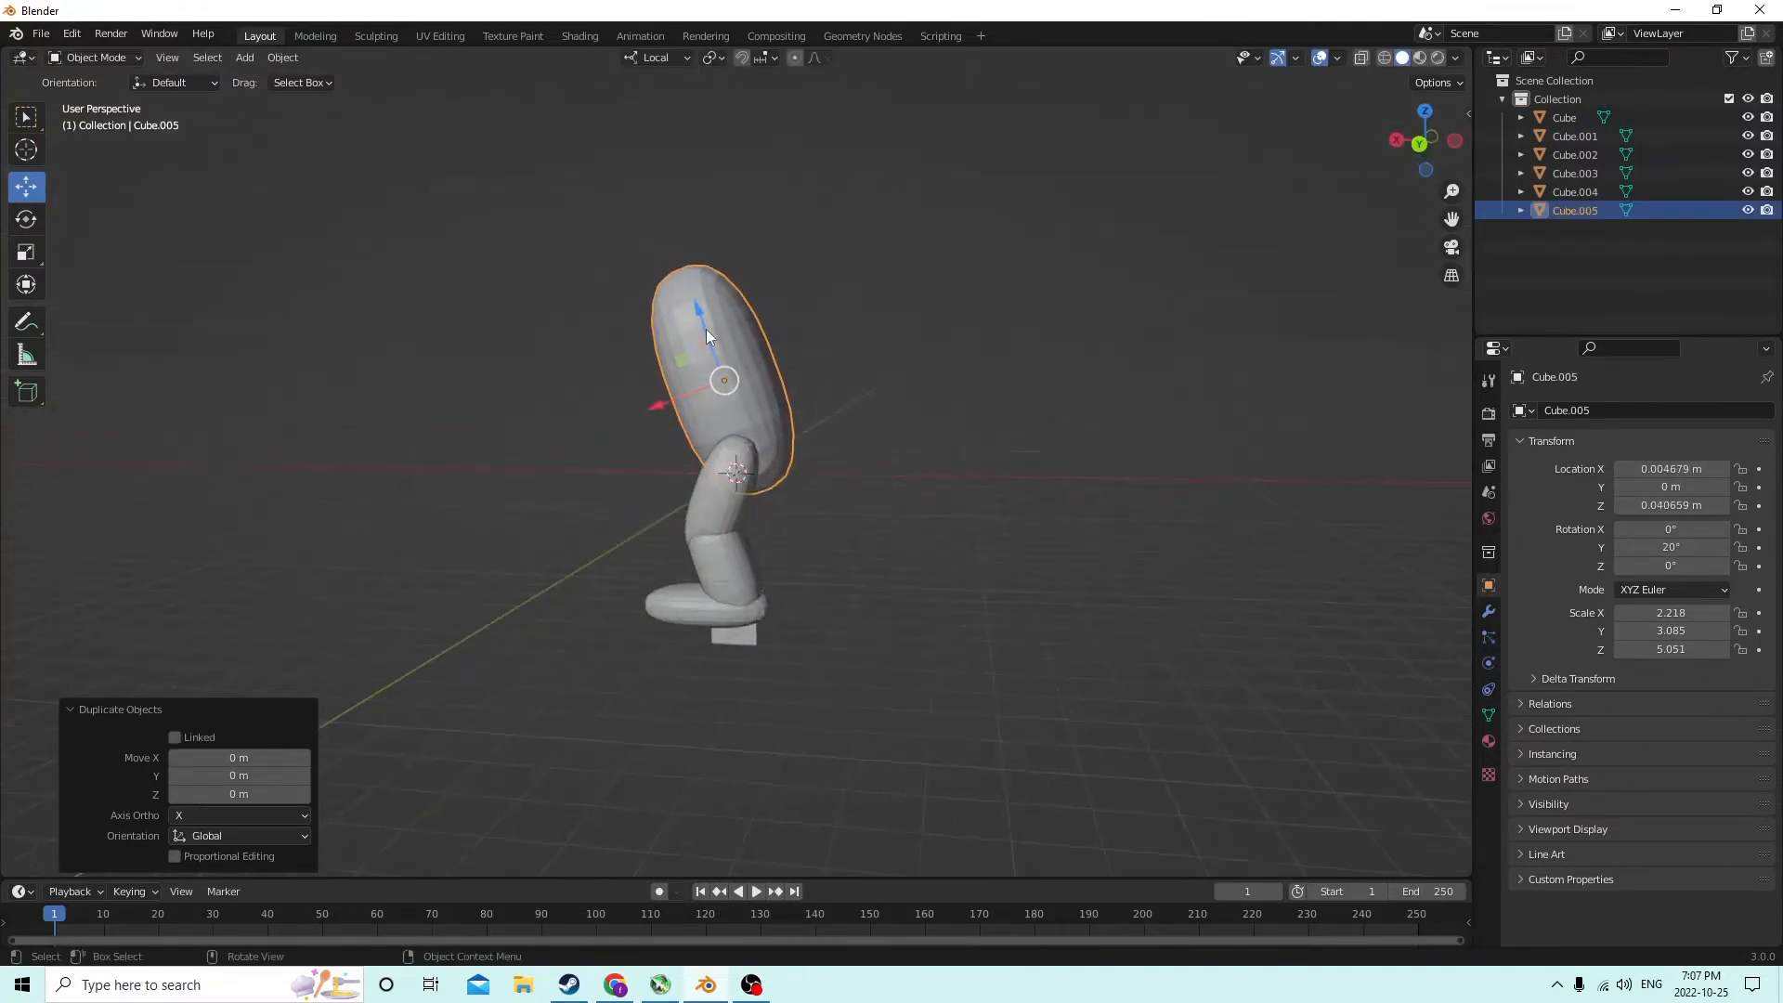
drag(706, 329, 654, 185)
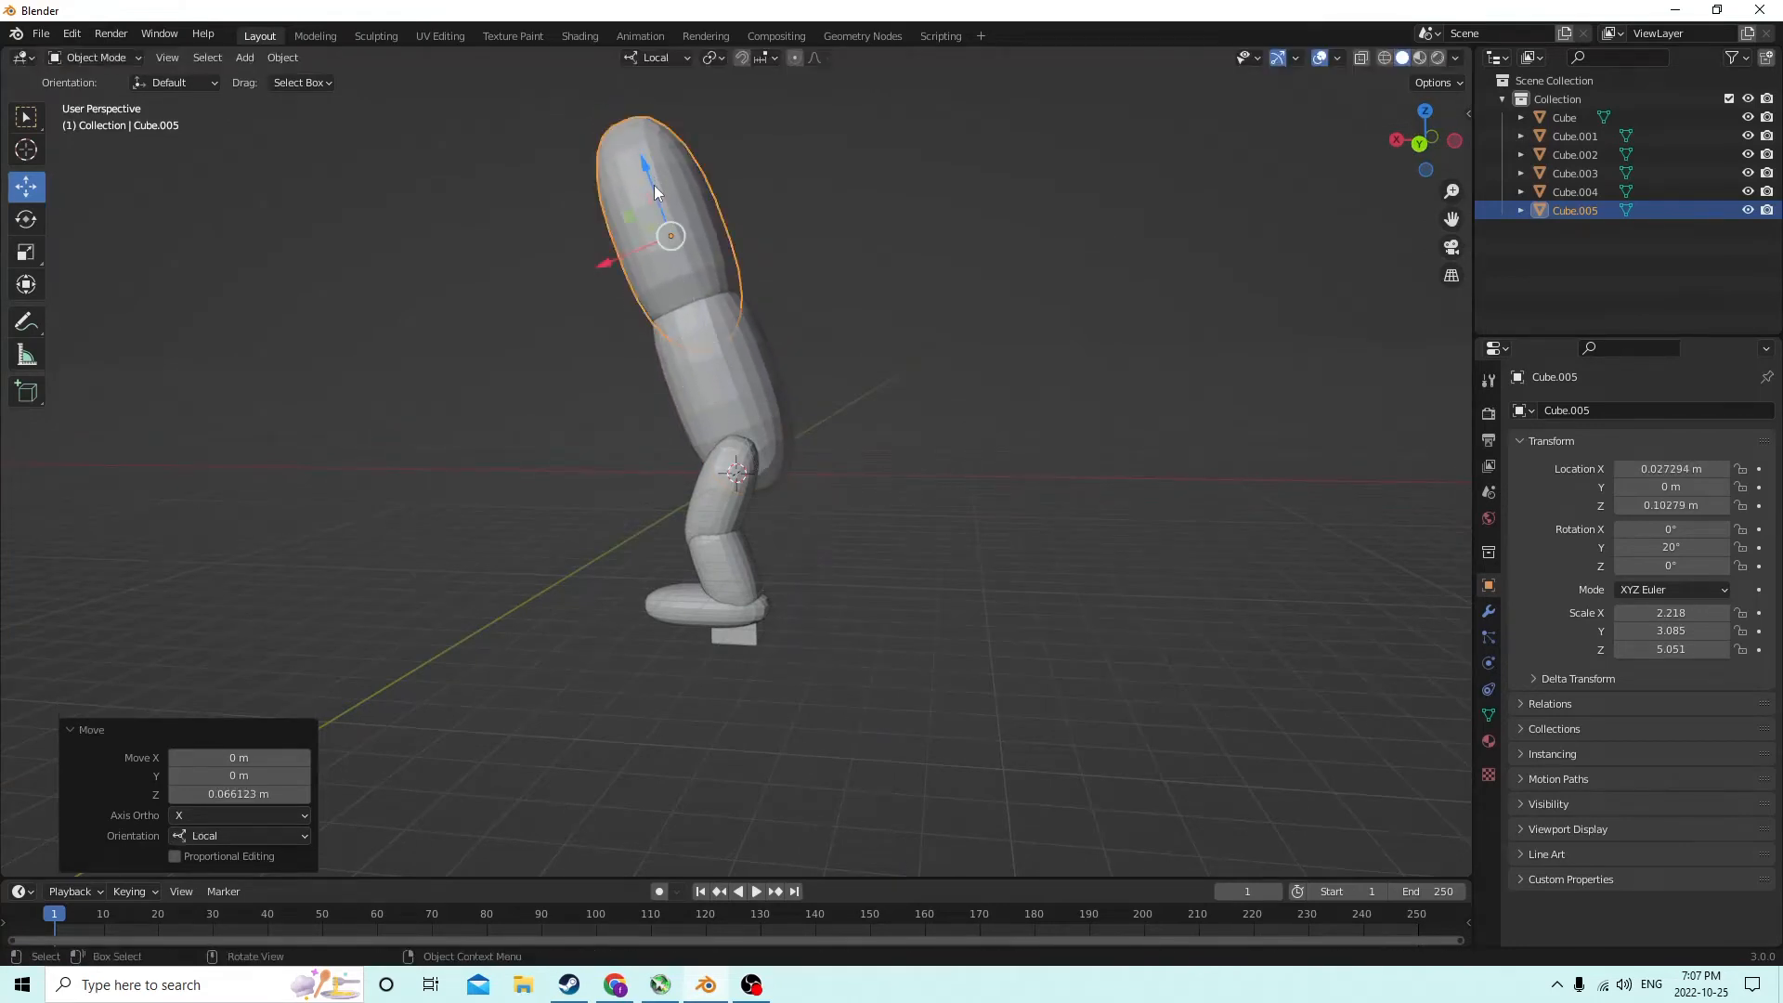
Scale the upper copy to about 0.437 of its size and narrow it along local Y by about 0.726 for a neck
key(s)
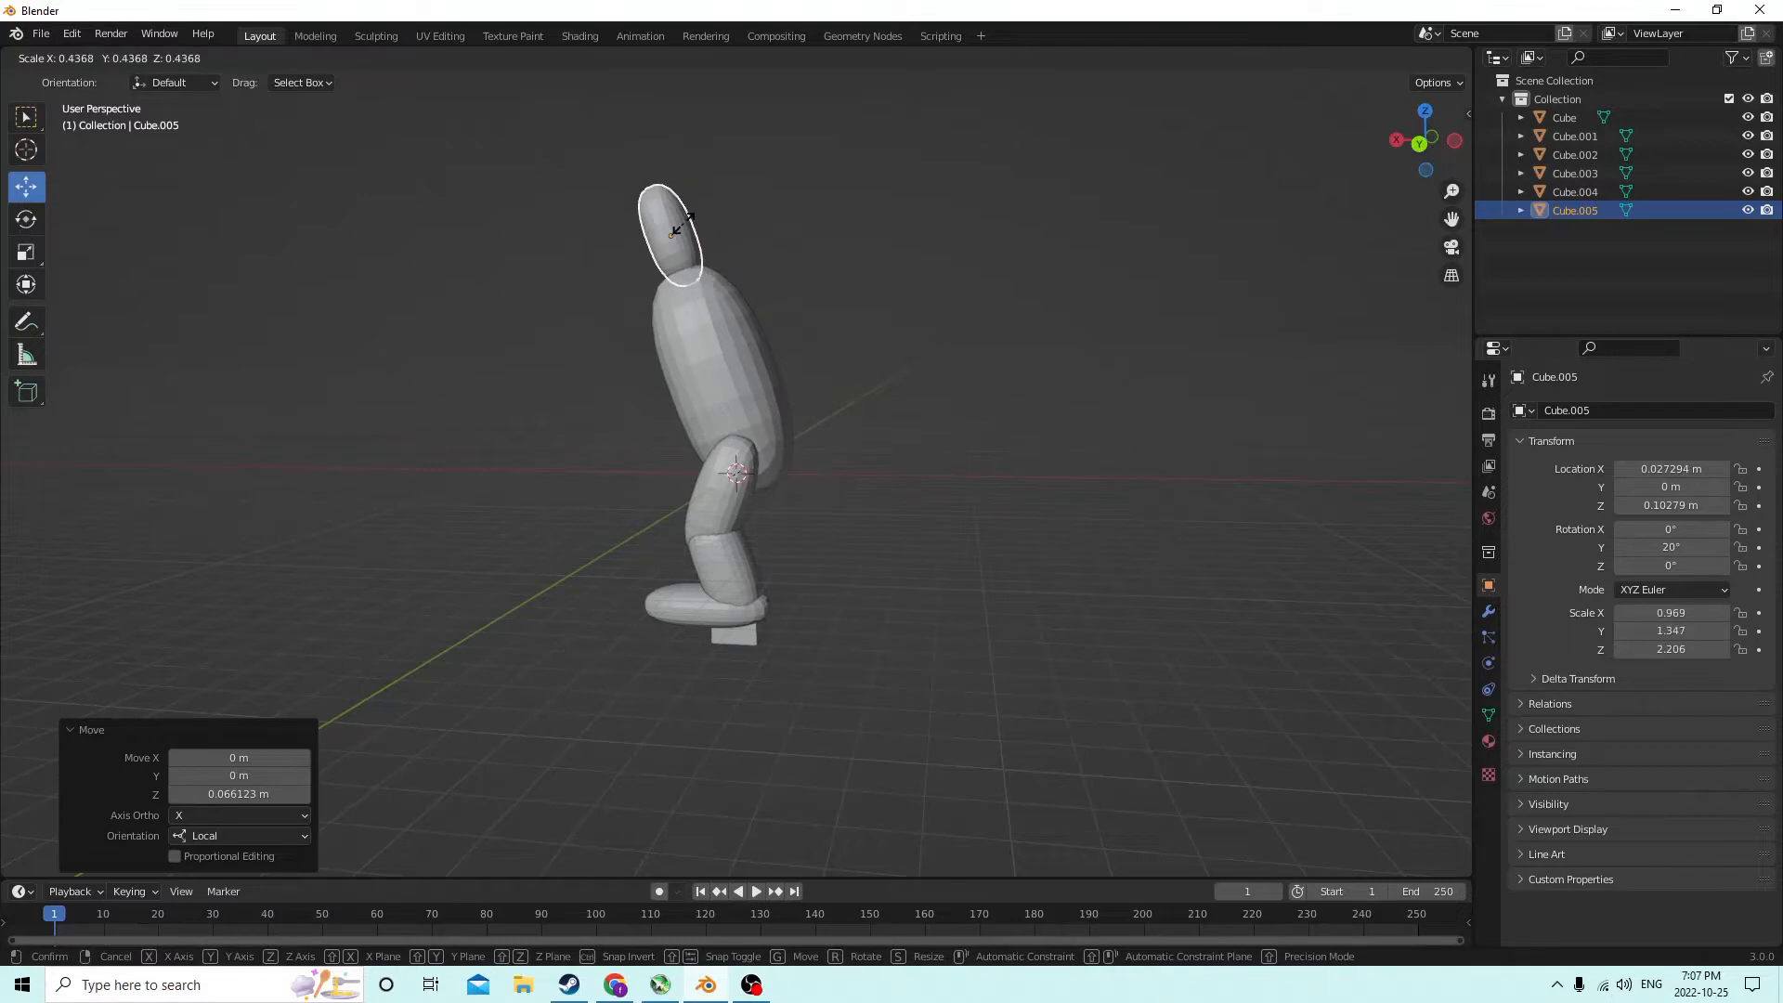
click(696, 230)
middle_drag(697, 230, 270, 87)
click(19, 255)
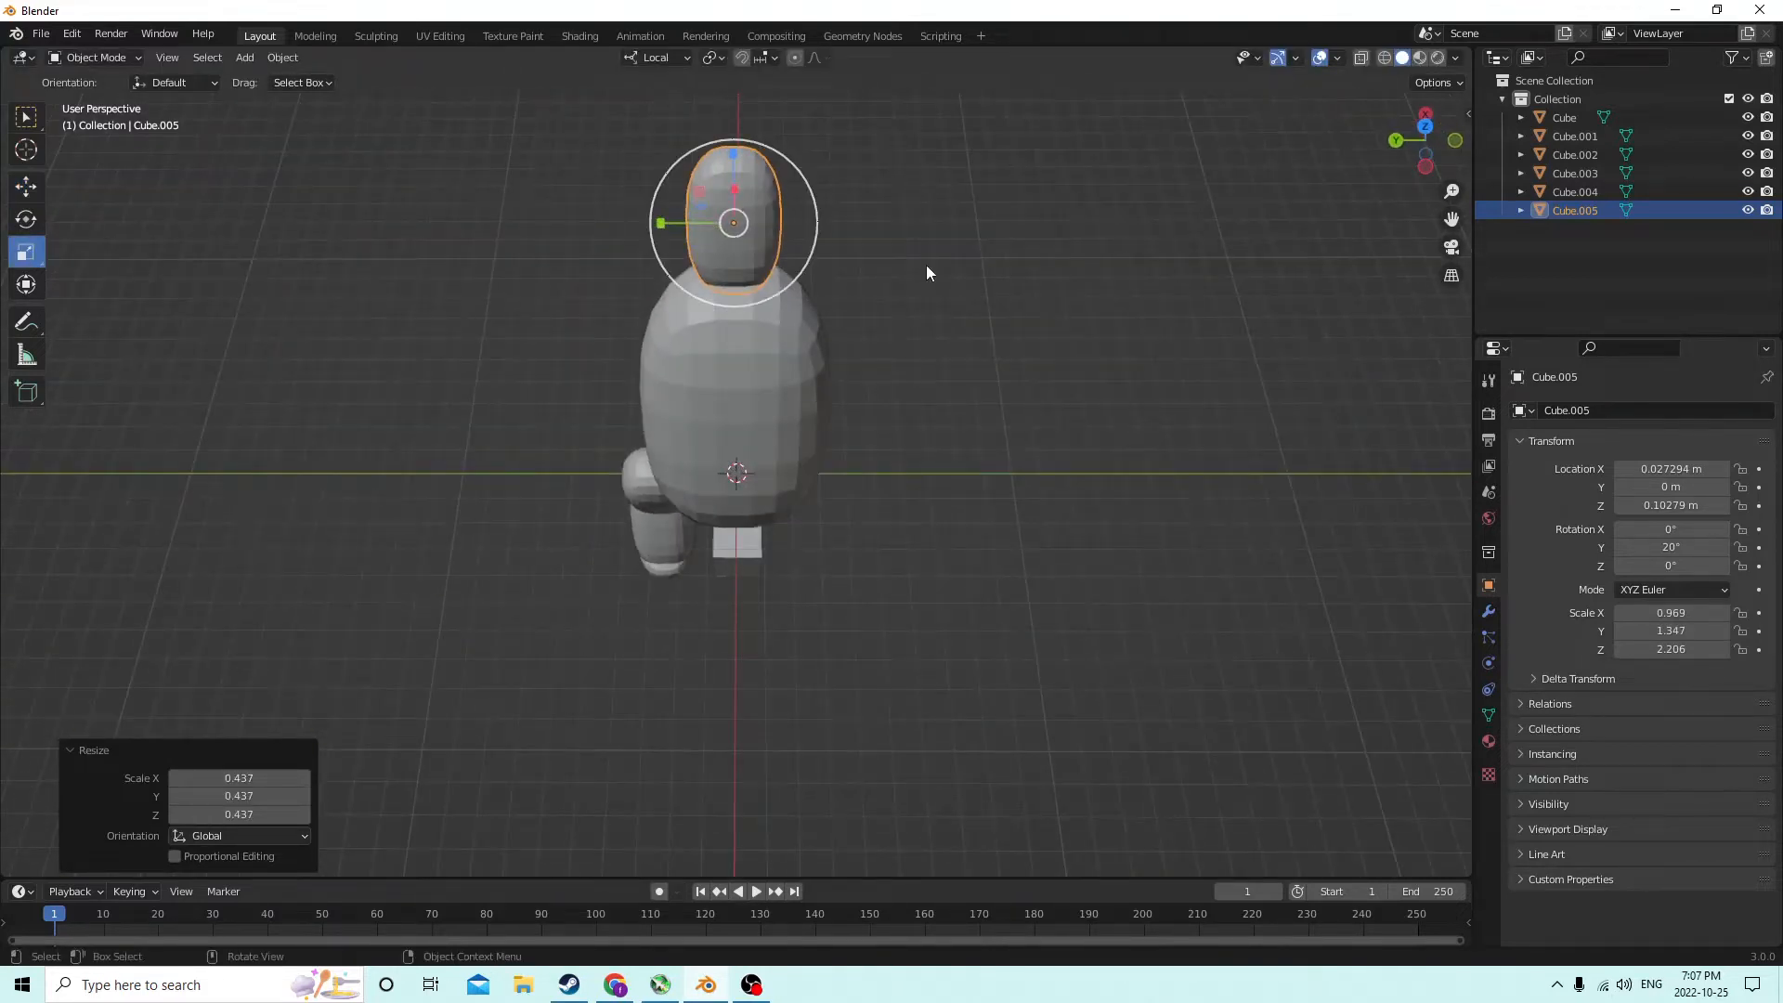
drag(676, 230, 692, 227)
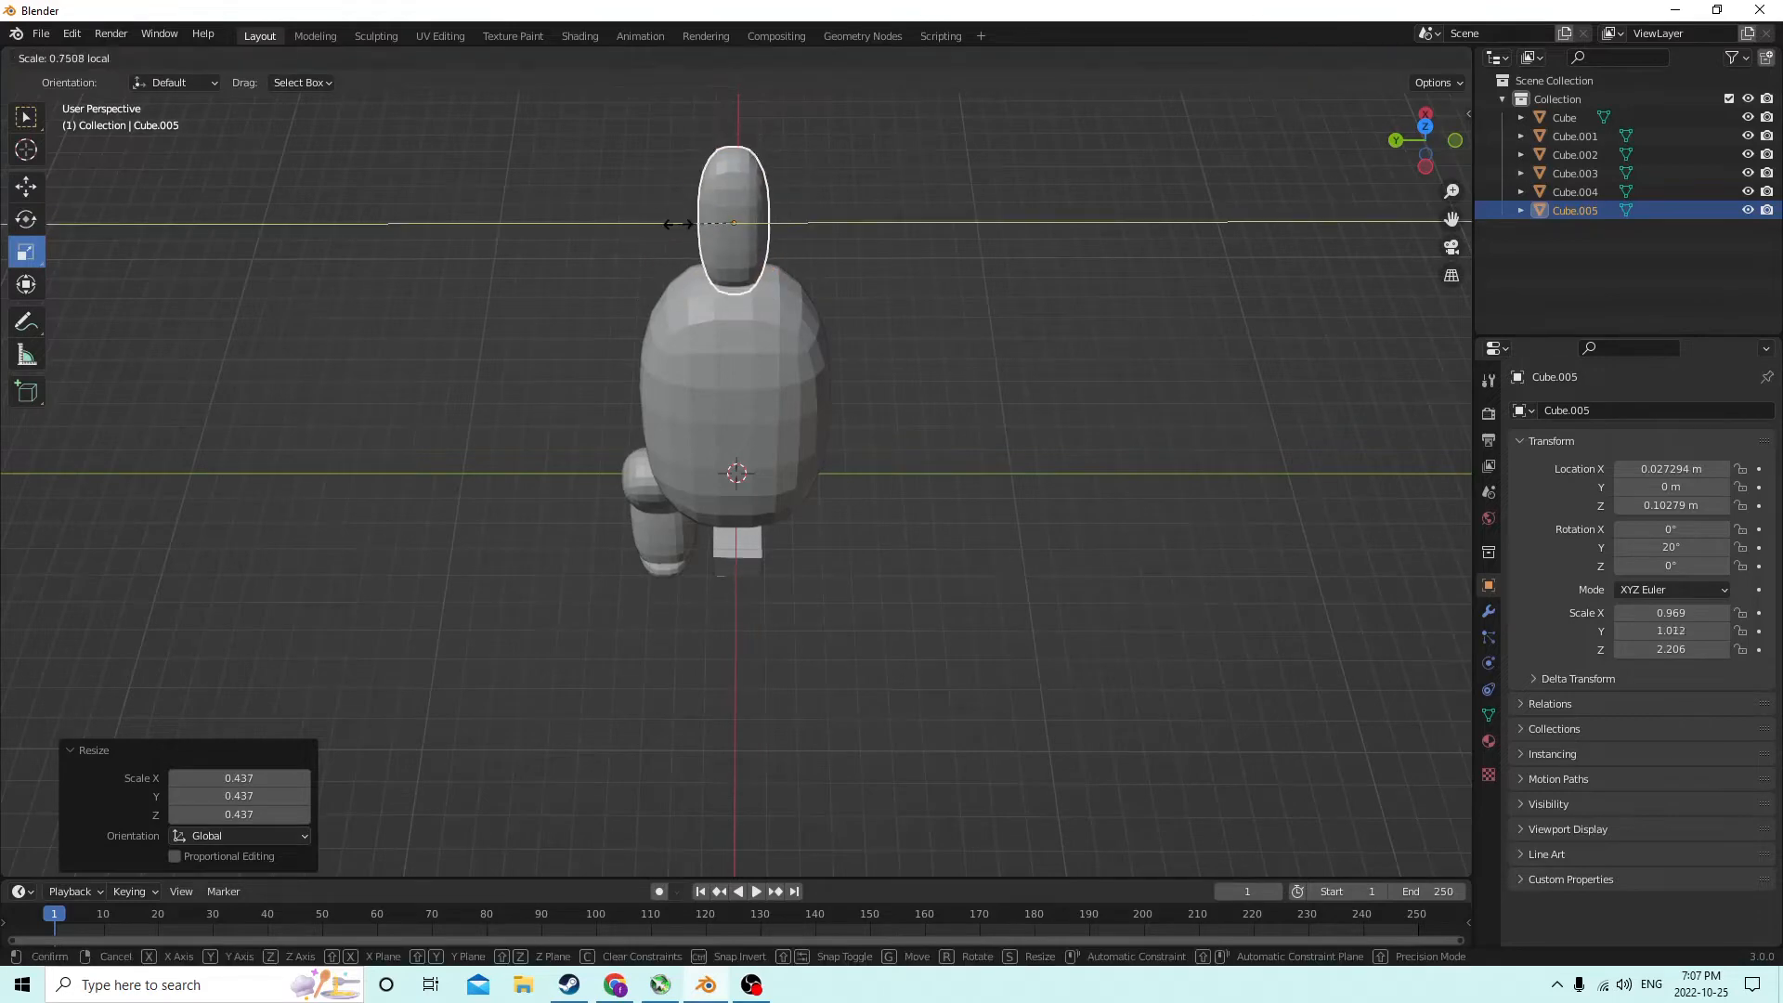
middle_drag(692, 228, 438, 155)
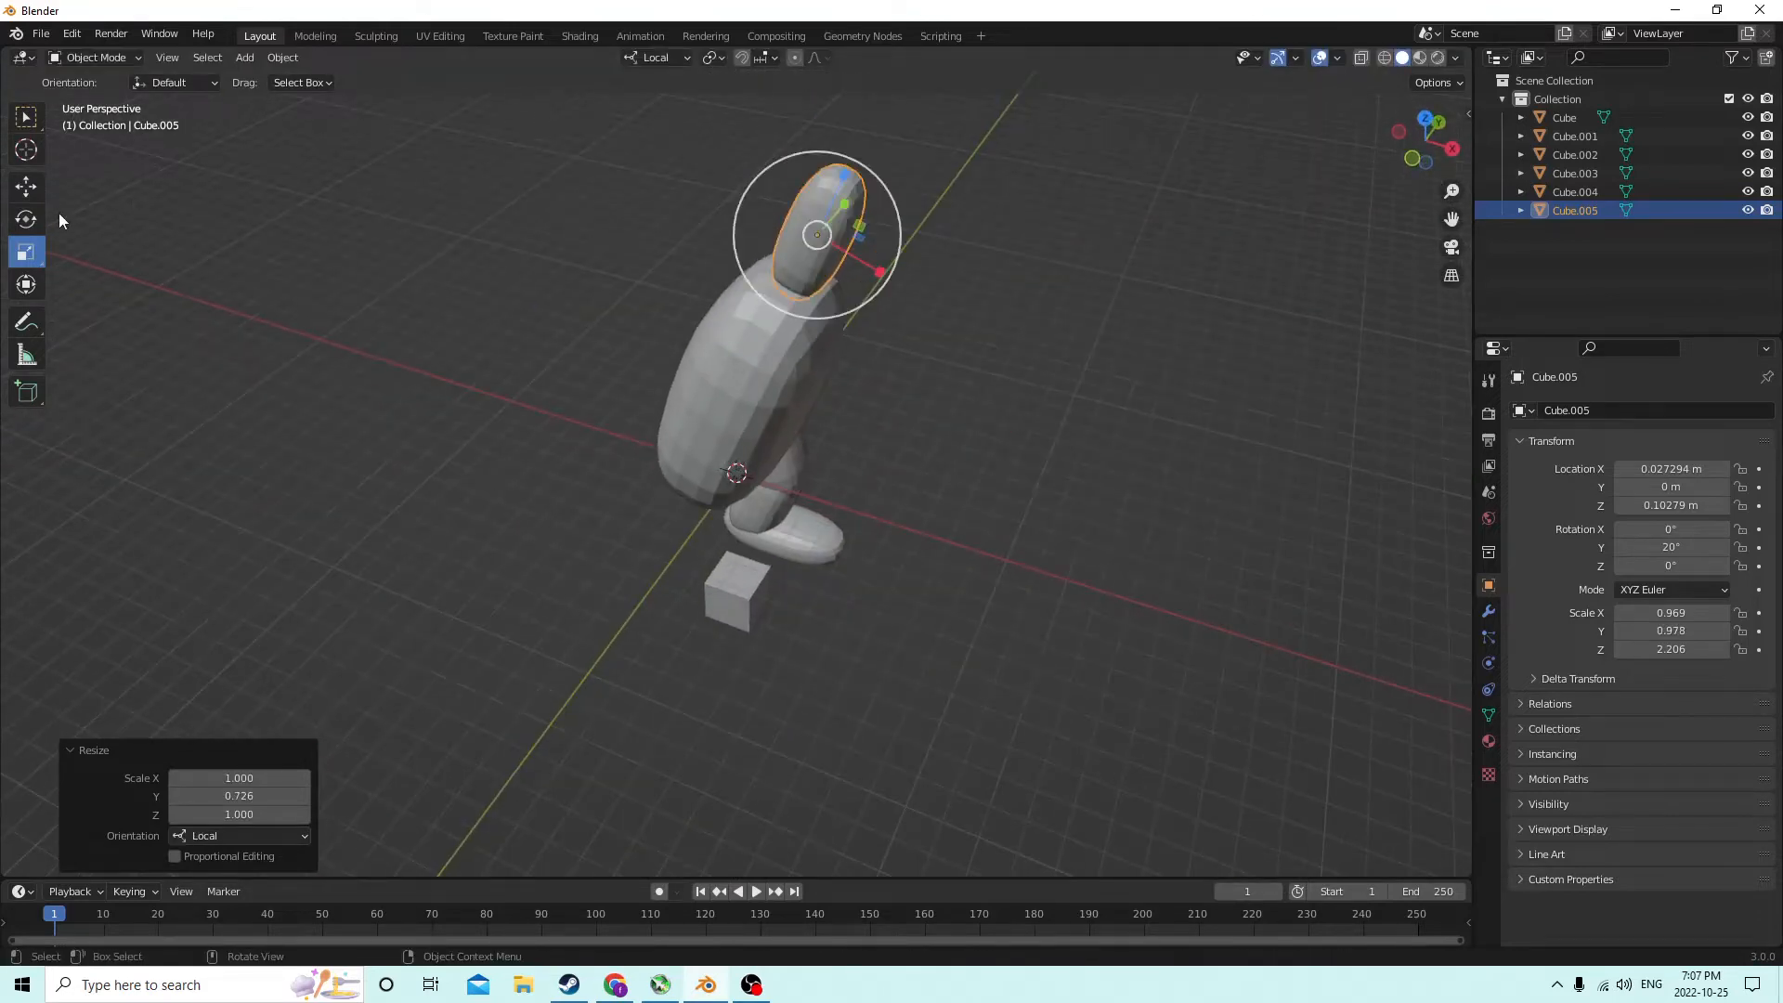
Lower the neck about 0.009 m along its local Z axis into the large body
click(32, 197)
middle_drag(303, 158, 334, 78)
drag(839, 97, 824, 131)
Shorten the foot along its local Z axis so the toe extends less beyond the ankle
middle_drag(743, 170, 693, 544)
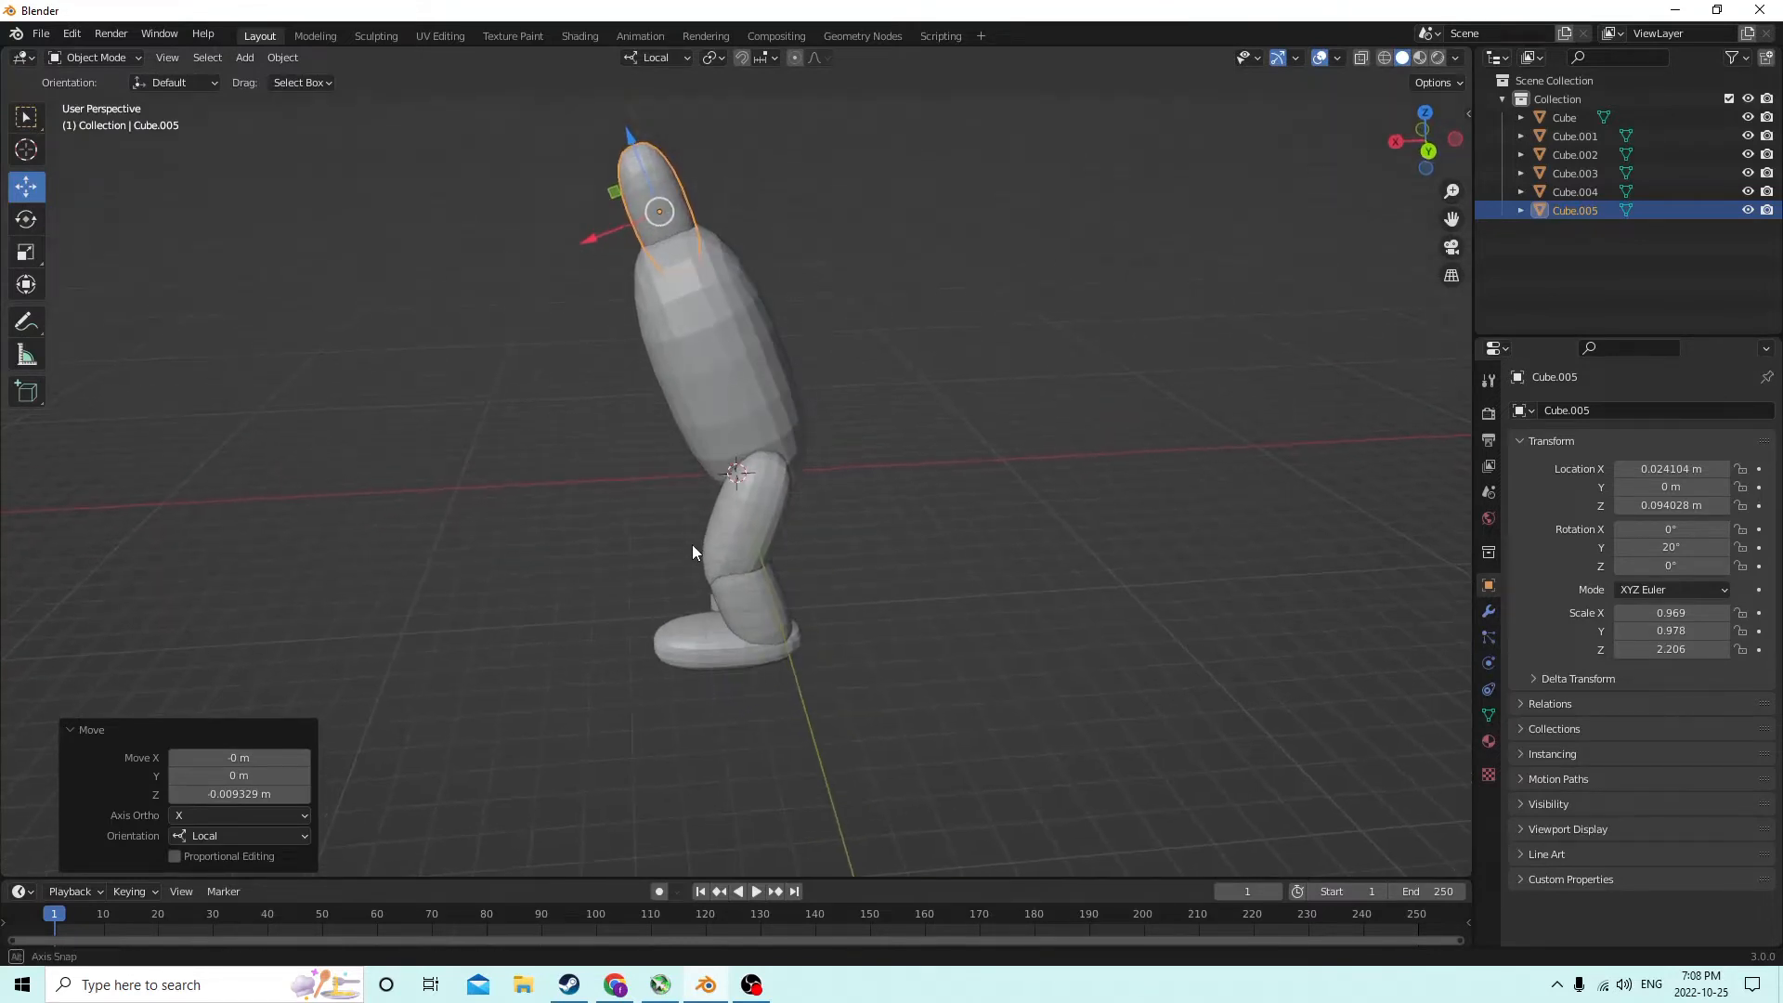
click(724, 637)
click(27, 257)
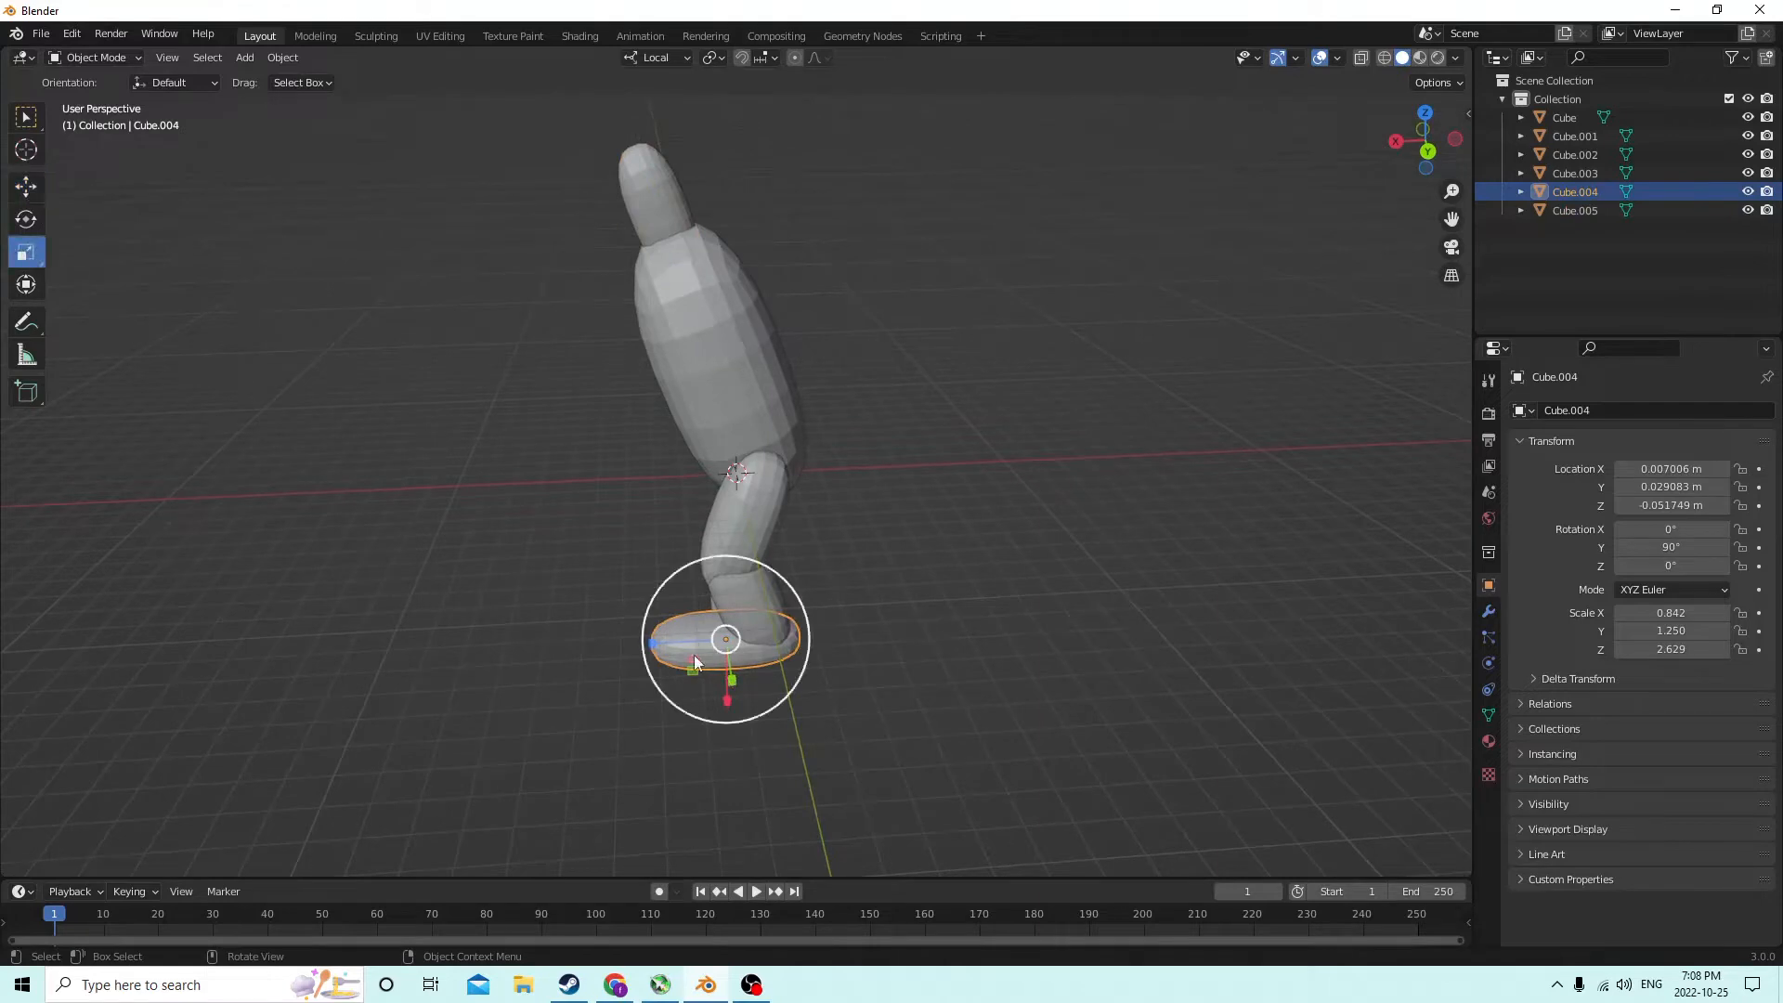
drag(655, 648, 674, 643)
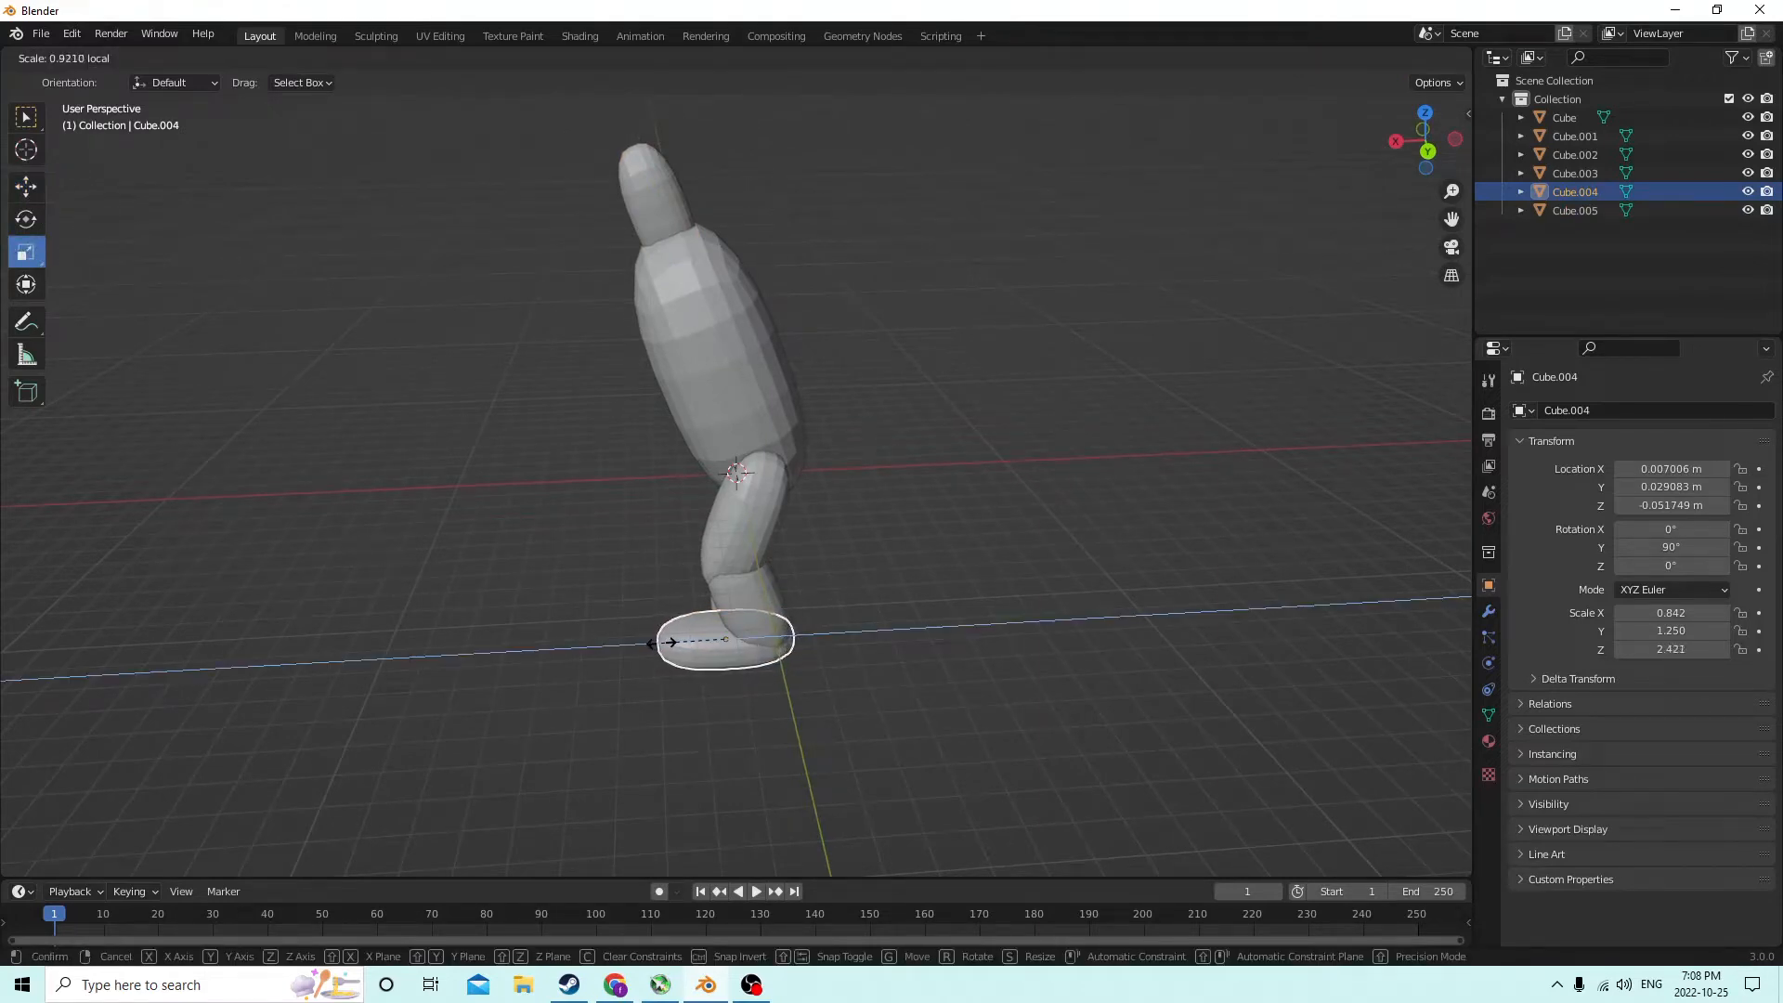
mouse_move(678, 642)
mouse_down()
mouse_move(652, 638)
mouse_move(679, 635)
mouse_up()
click(30, 184)
Duplicate the neck and move the copy up about 0.026 m along local Z
middle_drag(687, 618, 520, 223)
click(695, 199)
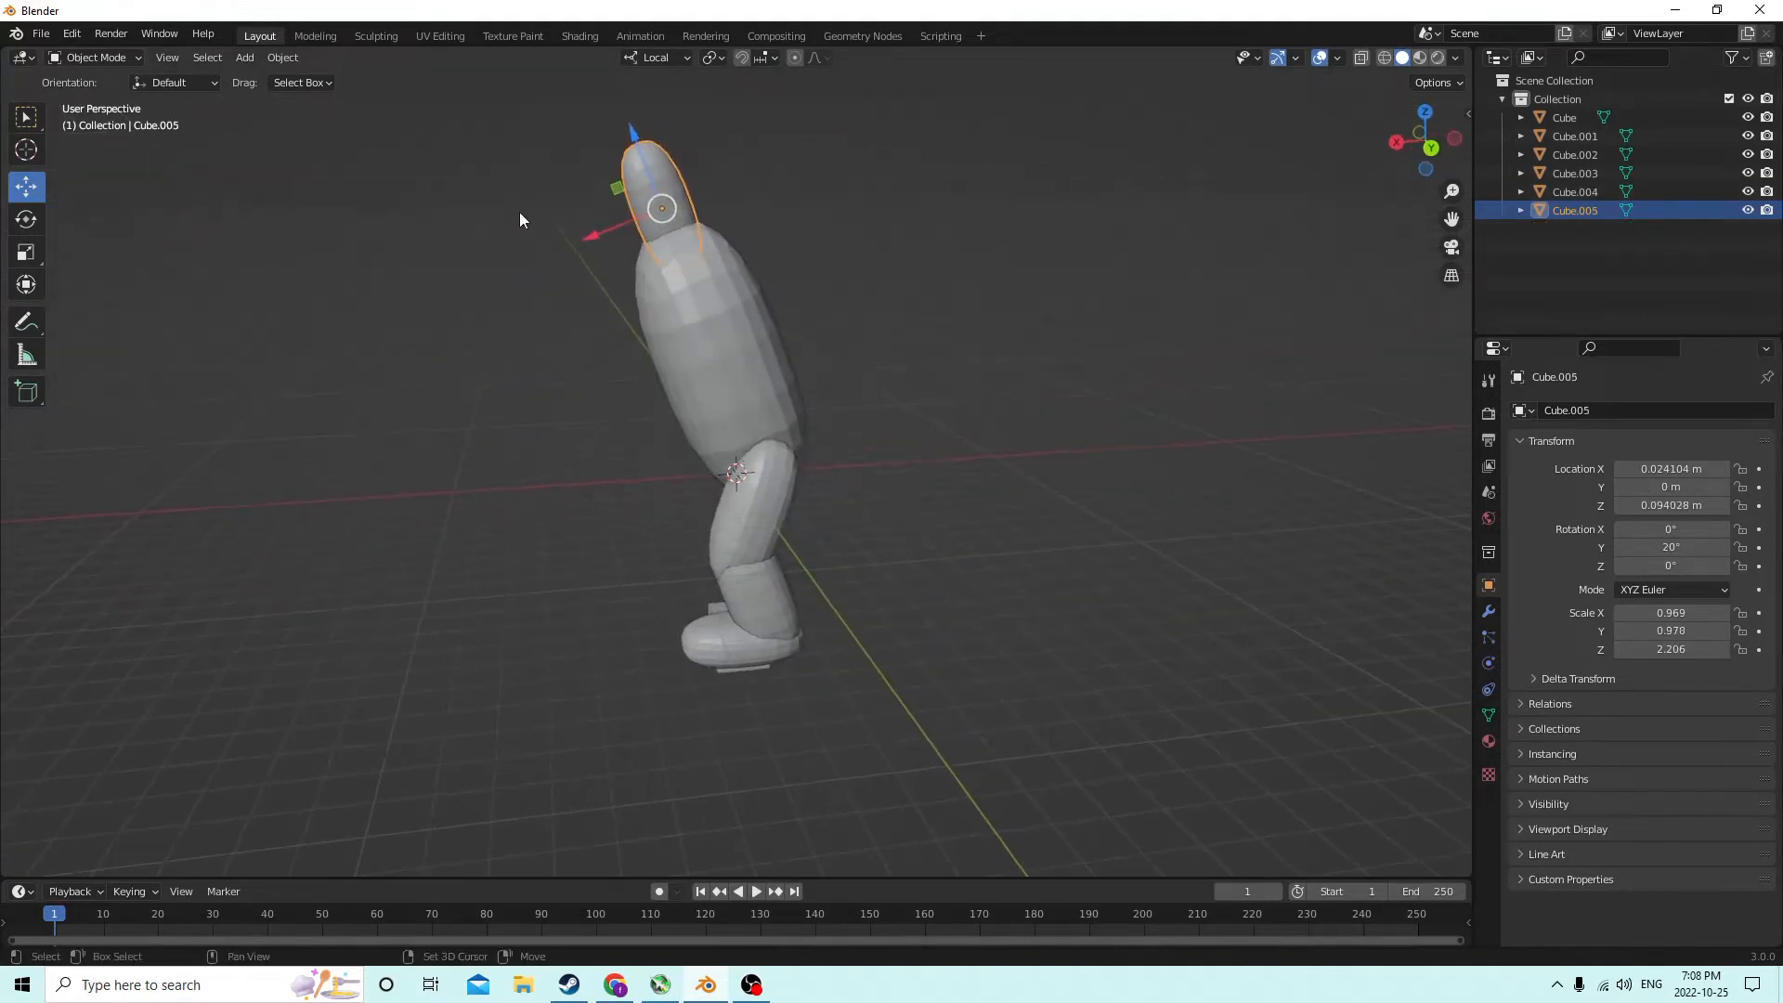
key(shift+d)
right_click(579, 165)
middle_drag(579, 165, 811, 129)
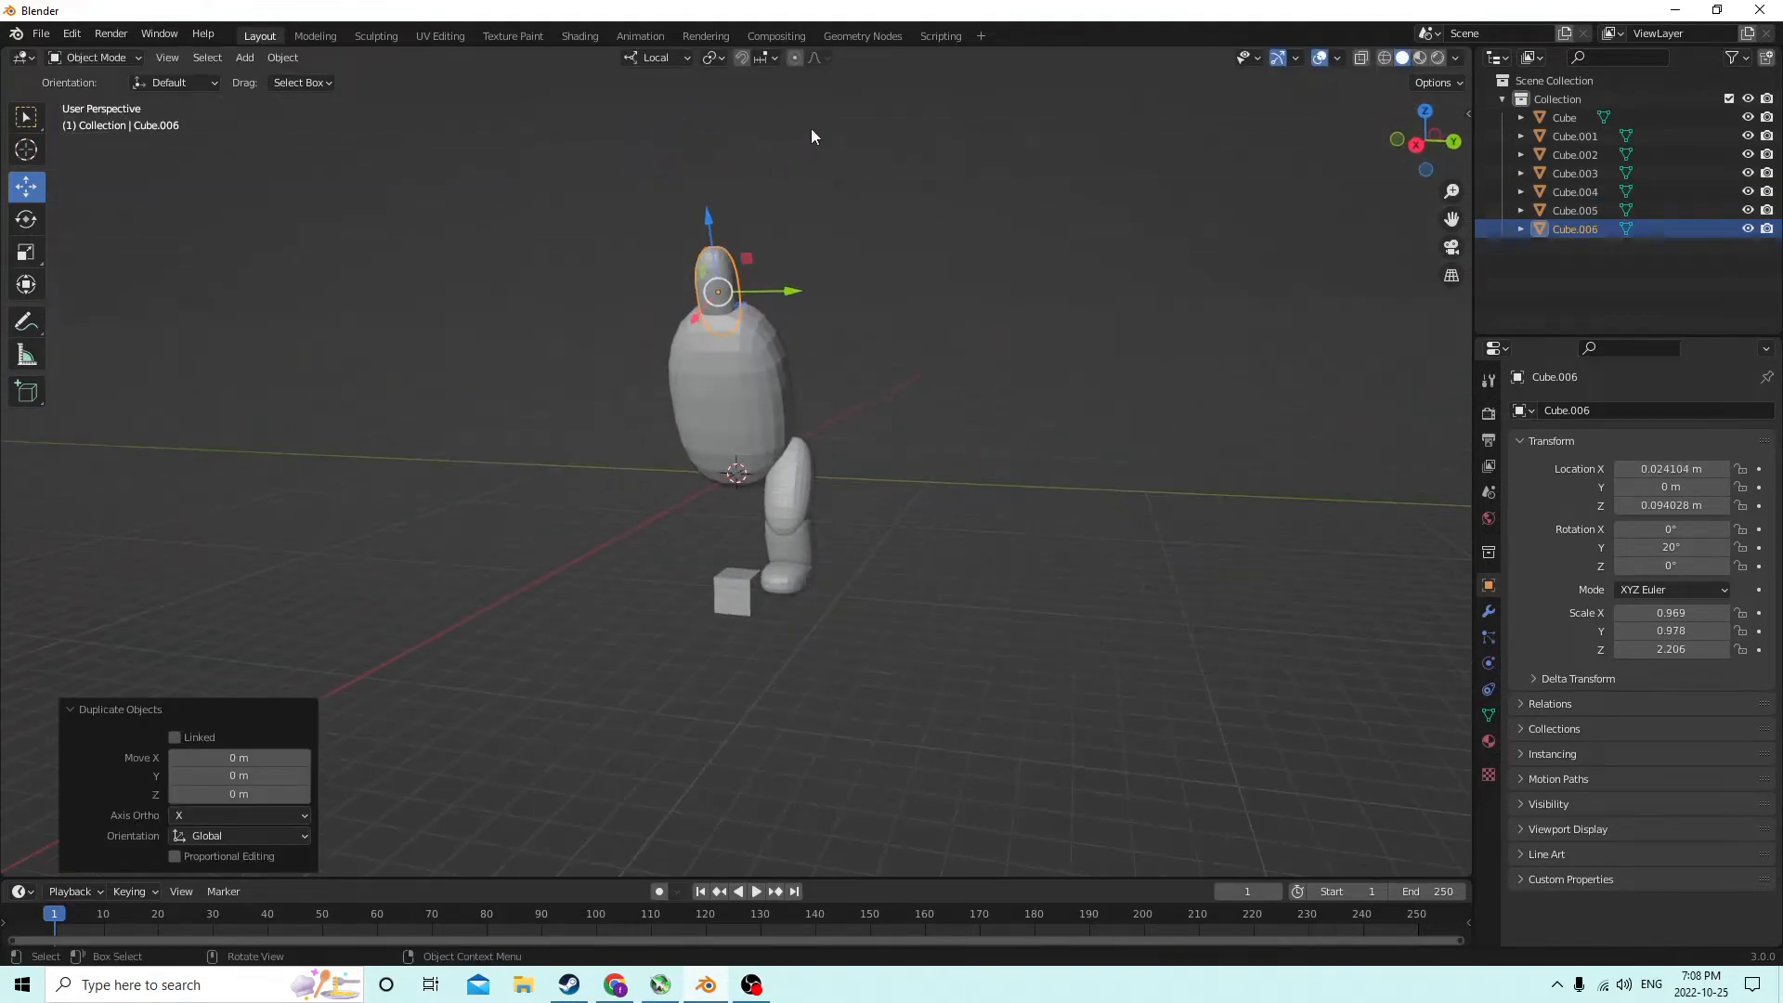
drag(708, 221, 689, 164)
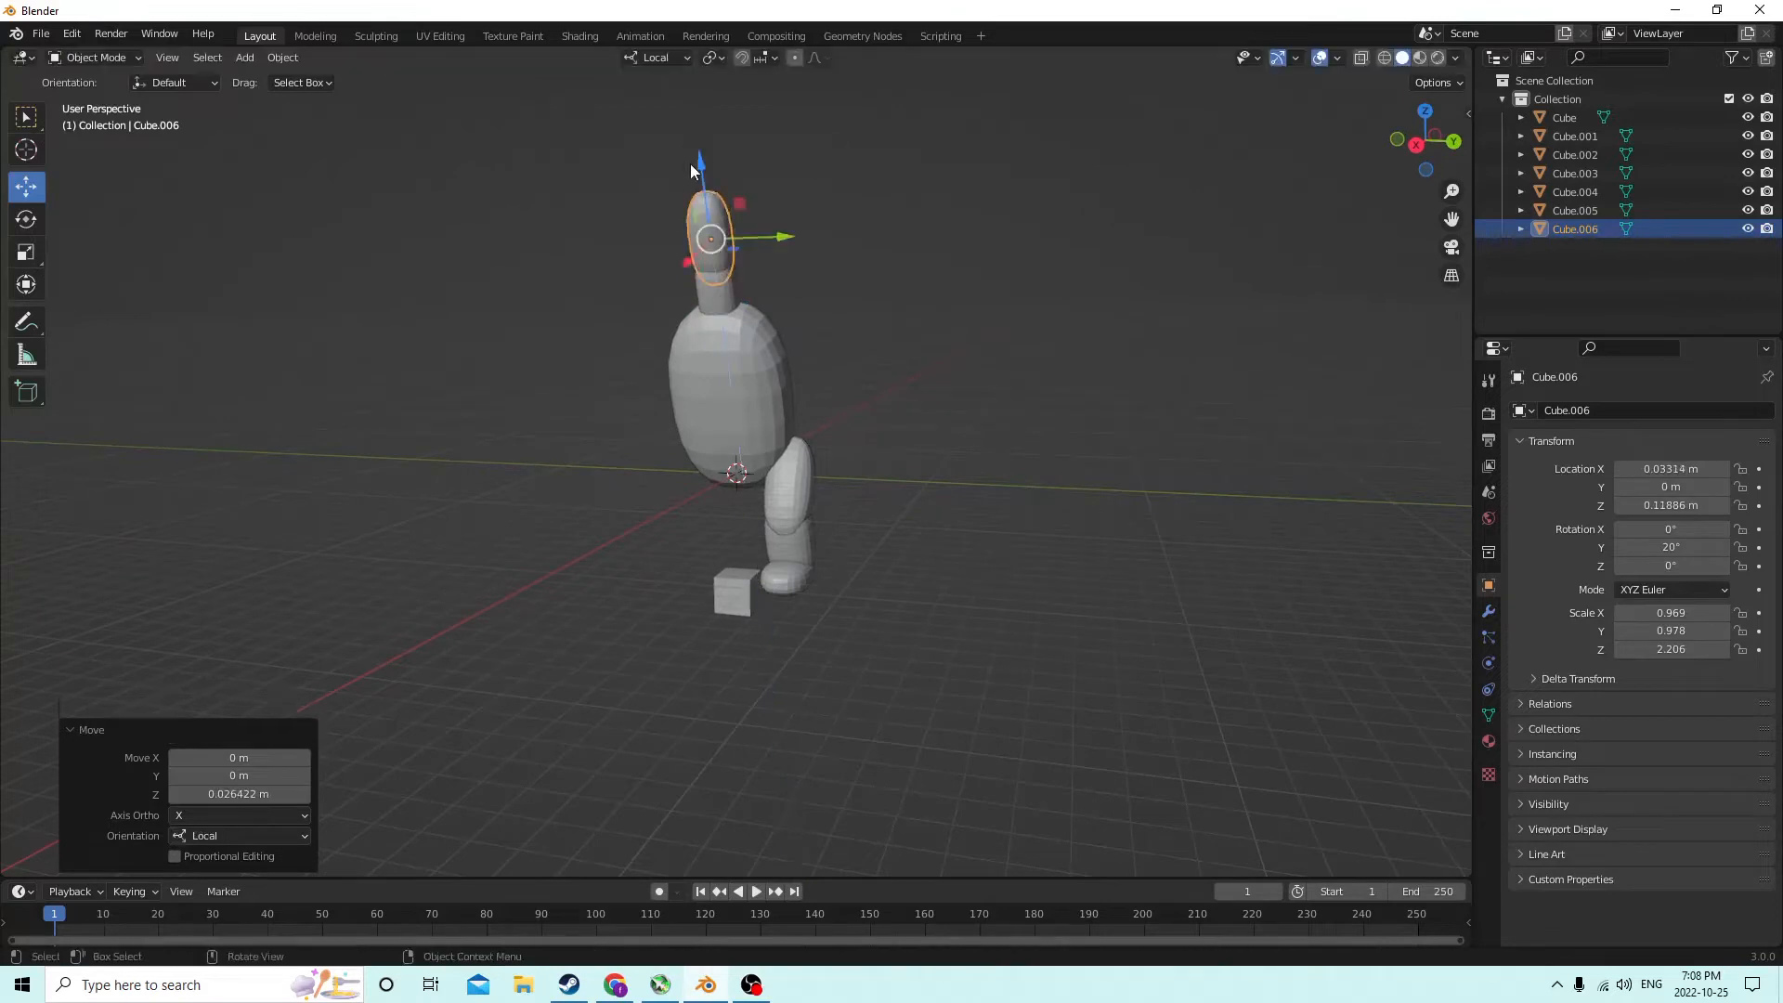
middle_drag(689, 164, 794, 214)
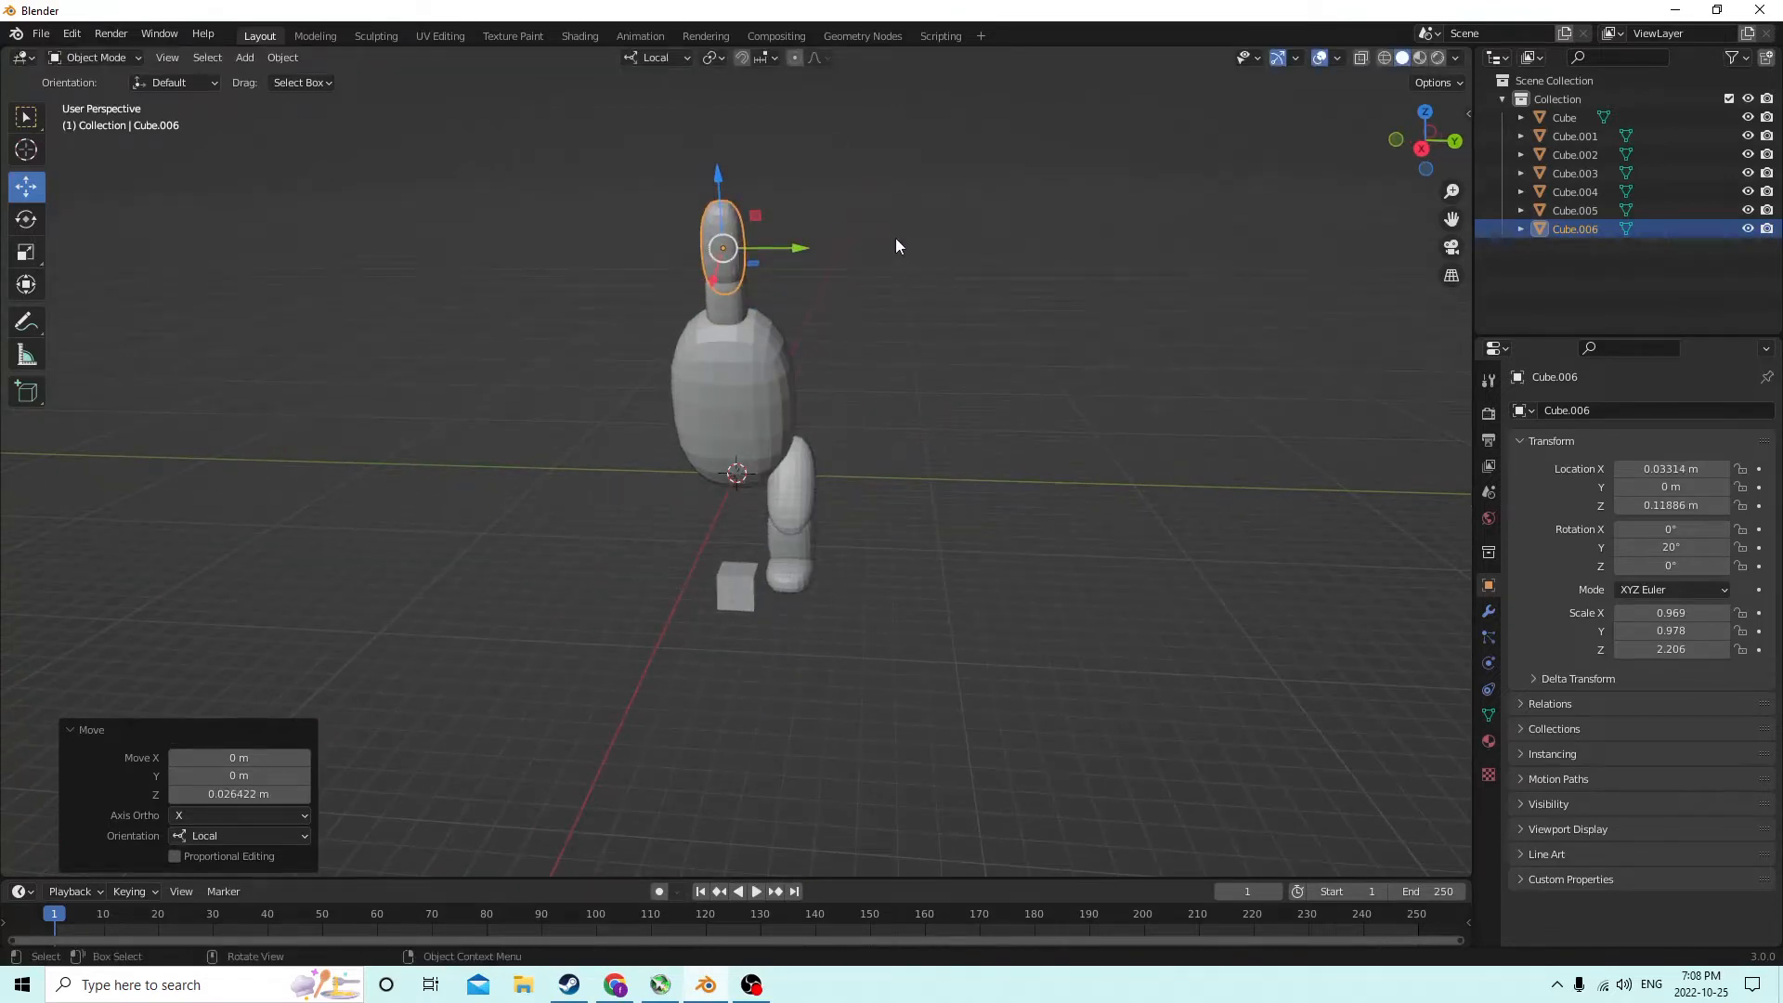
middle_drag(895, 247, 878, 251)
key(s)
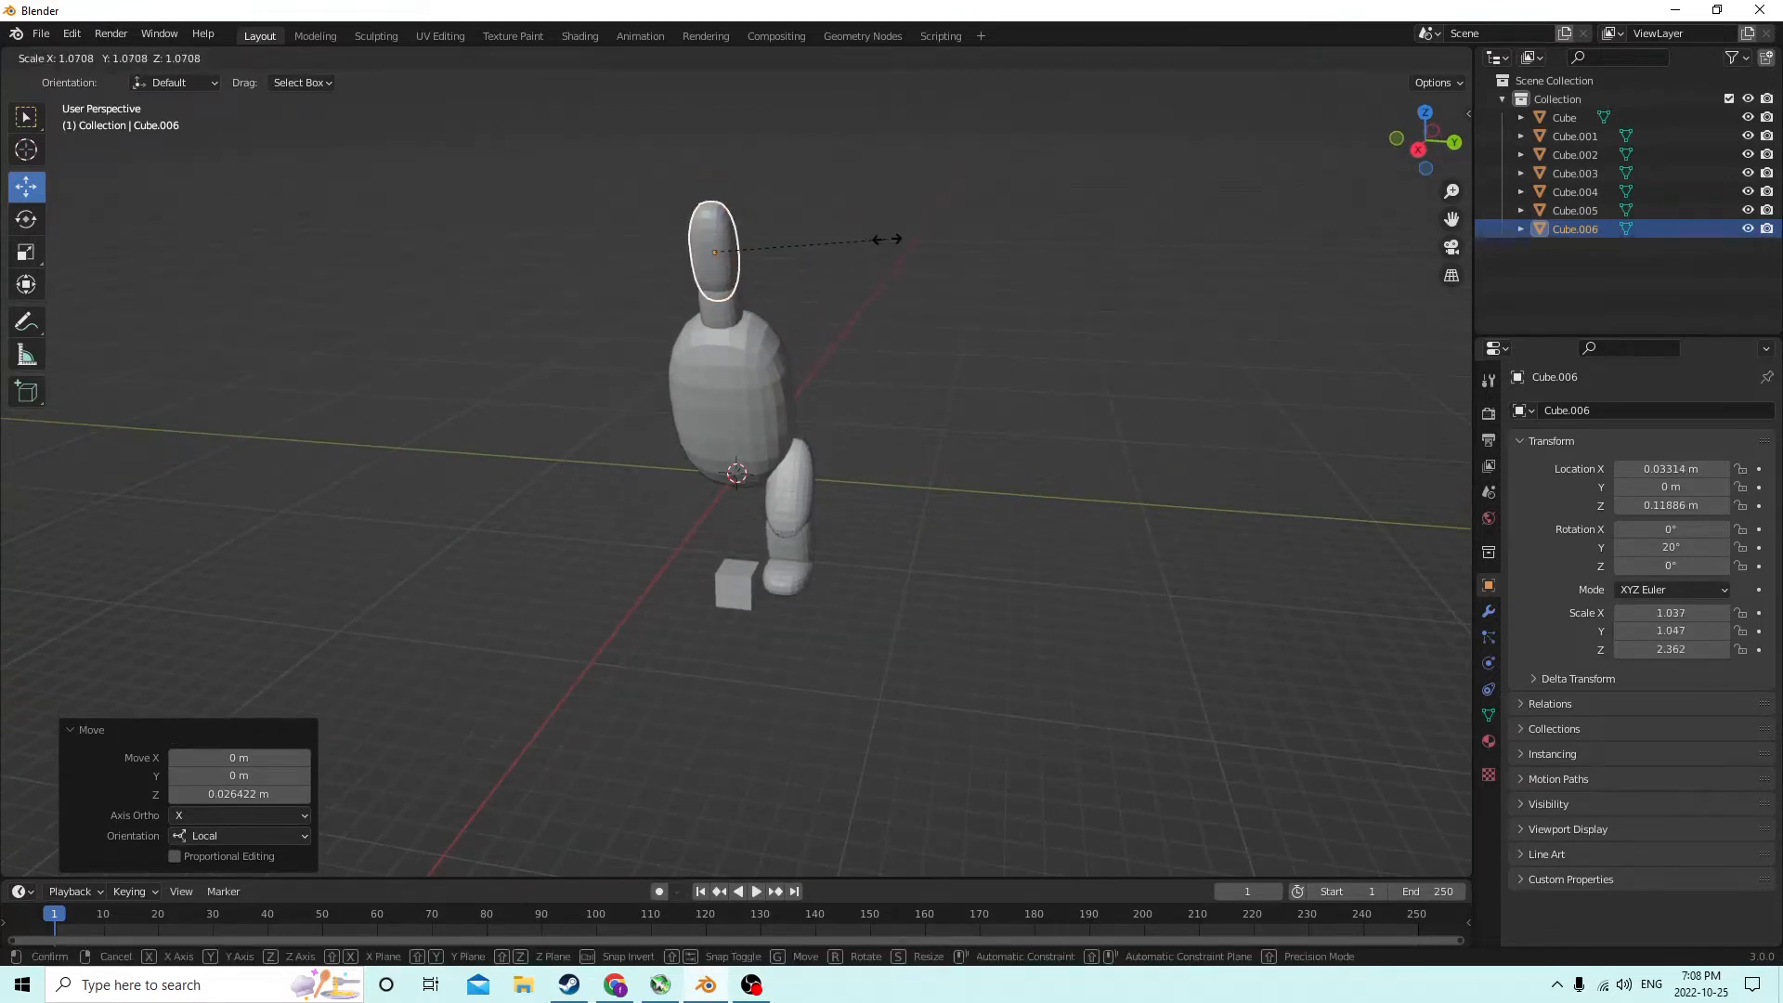
right_click(890, 236)
middle_drag(890, 243, 933, 251)
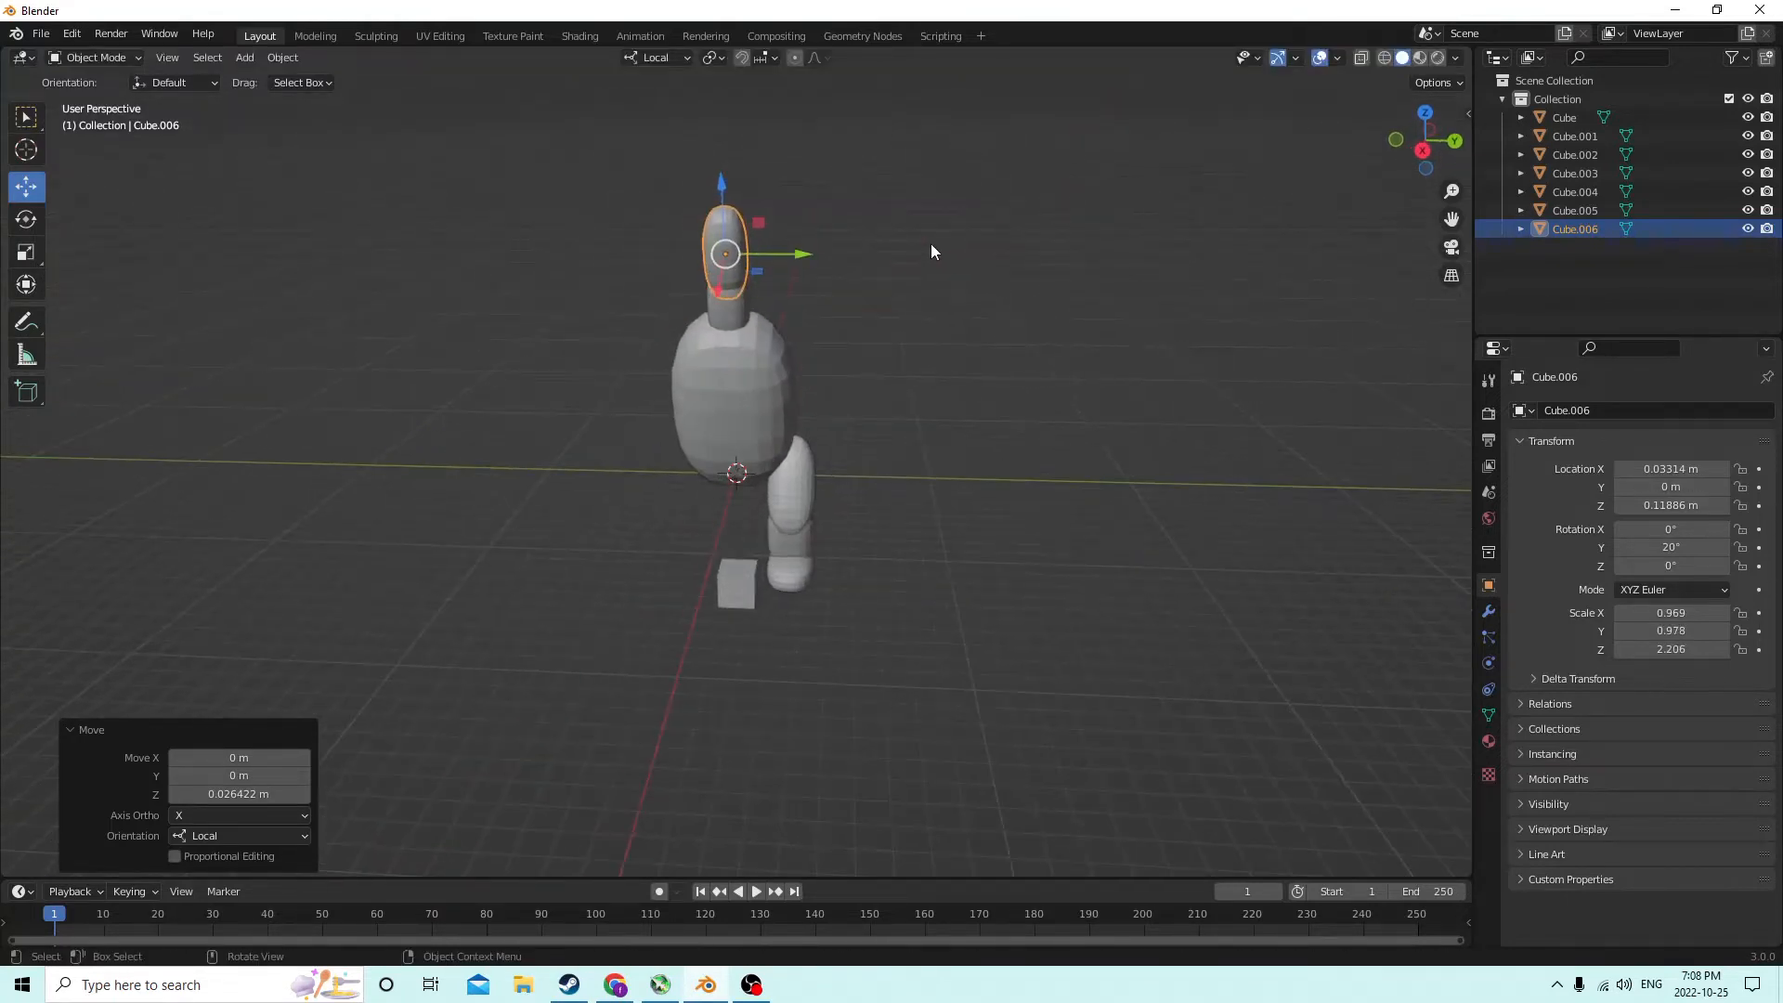
Enlarge the top copy by about 1.597 and compress it along local Z by about 0.444 into a rounded head
key(s)
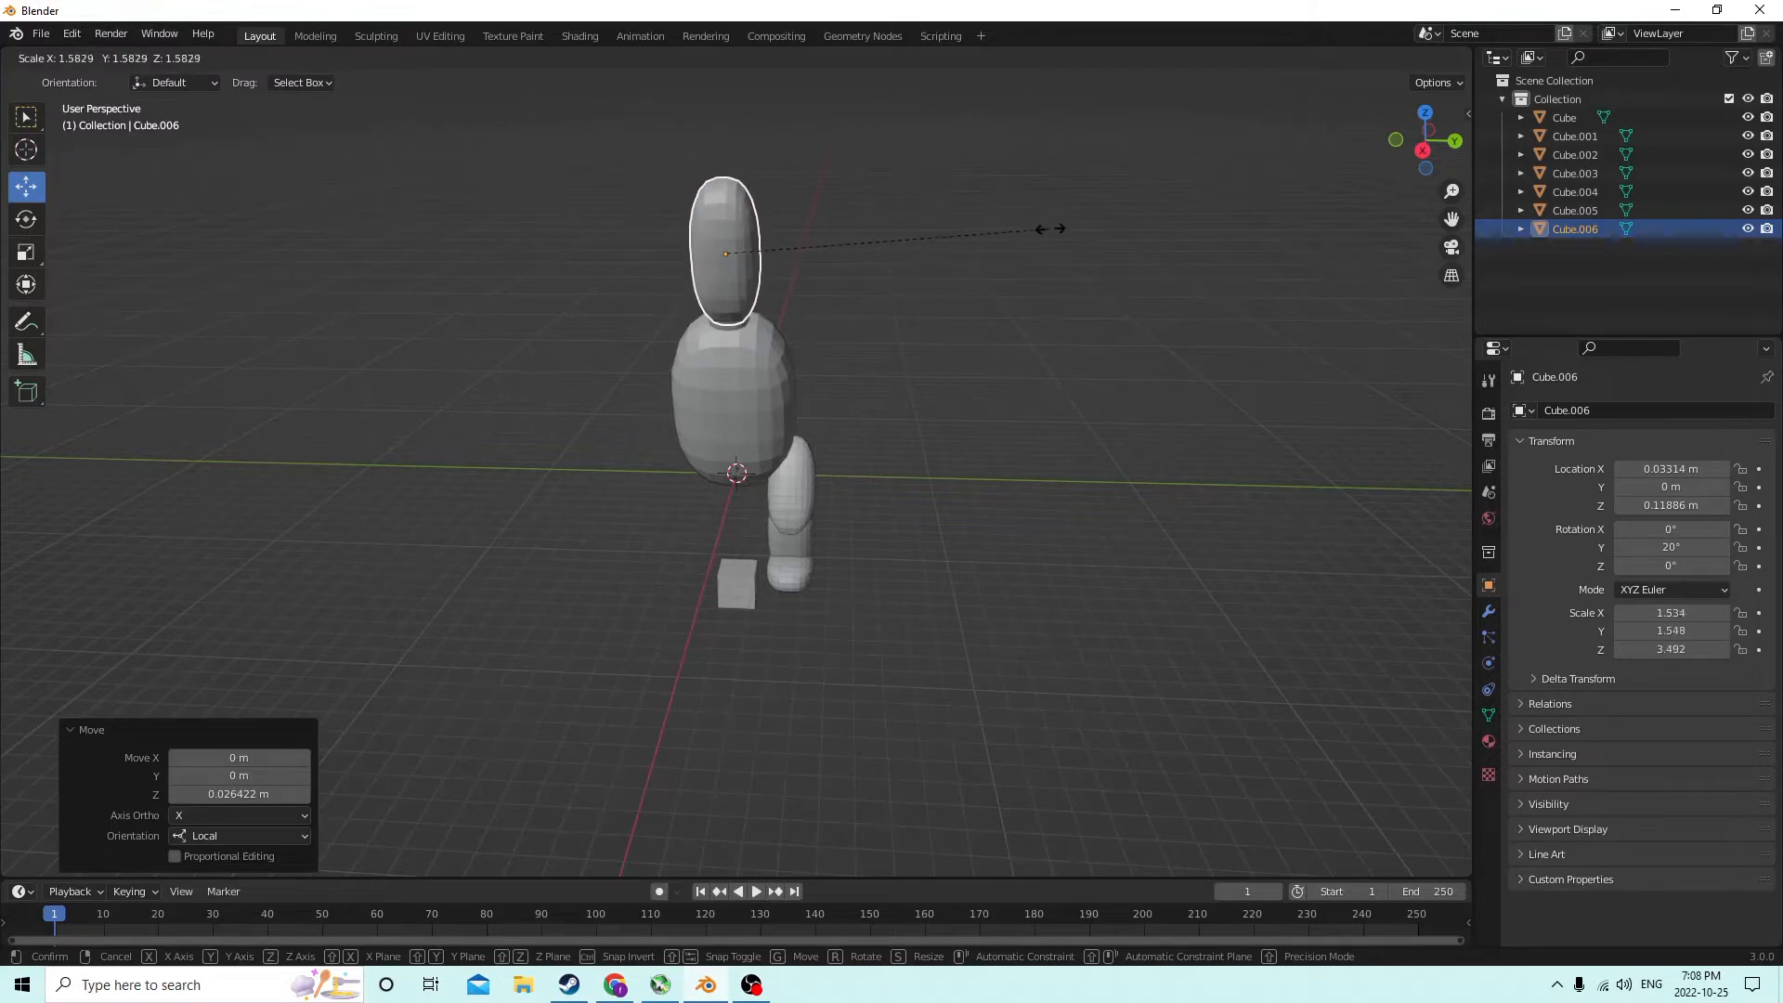
click(1050, 229)
middle_drag(1051, 229, 999, 187)
click(26, 252)
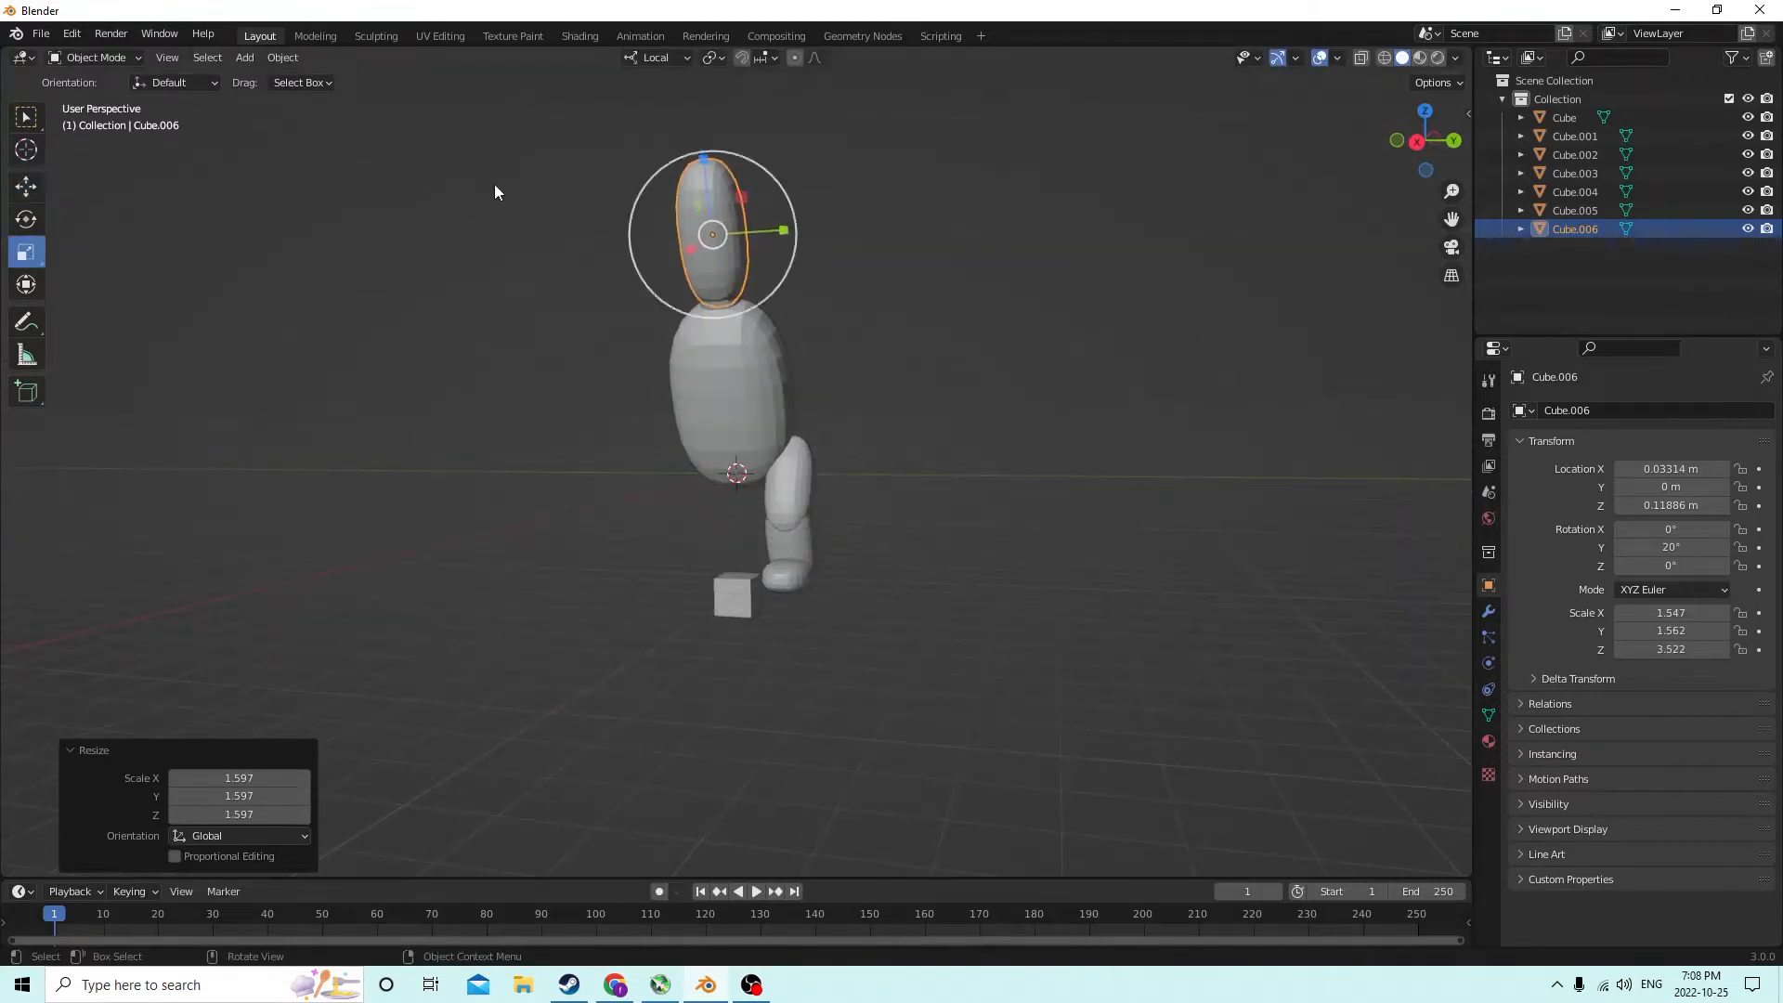
drag(711, 163, 715, 207)
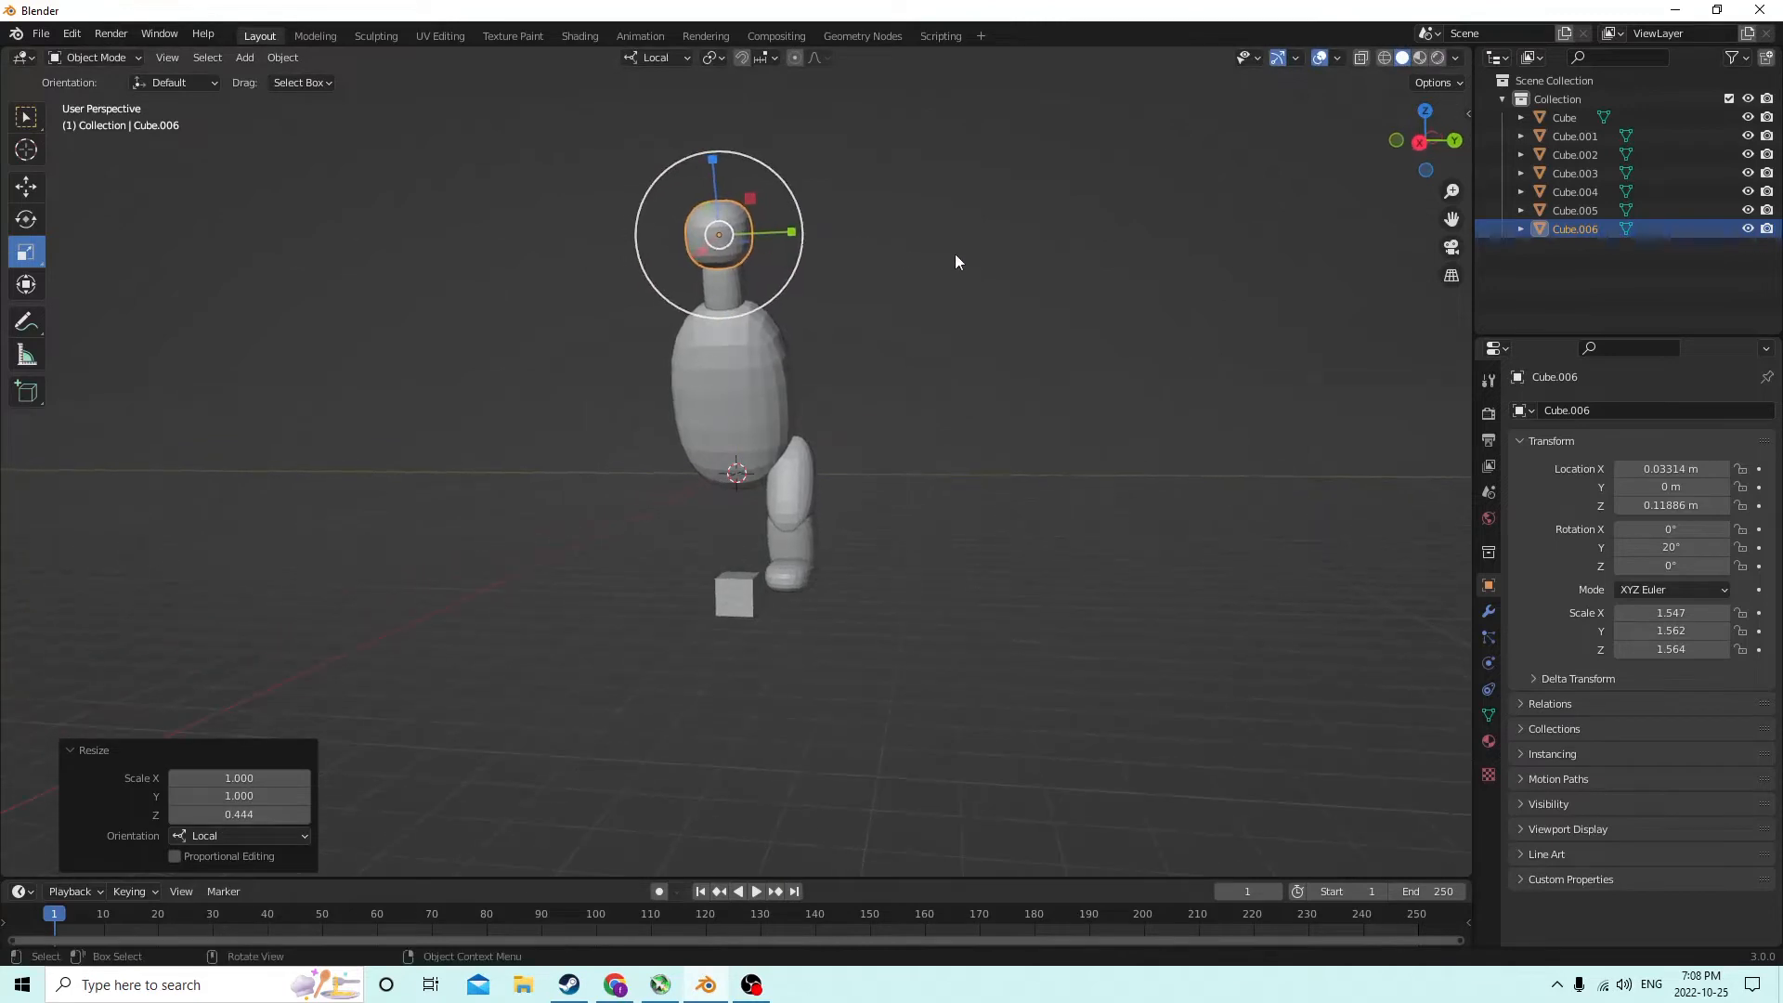
Enlarge the rounded head uniformly to a scale of about 2.05
key(s)
click(1003, 221)
middle_drag(1003, 220, 556, 158)
Duplicate the head with a Y rotation of 0° and move the copy forward along local X, in front of the head
key(shift+d)
right_click(829, 186)
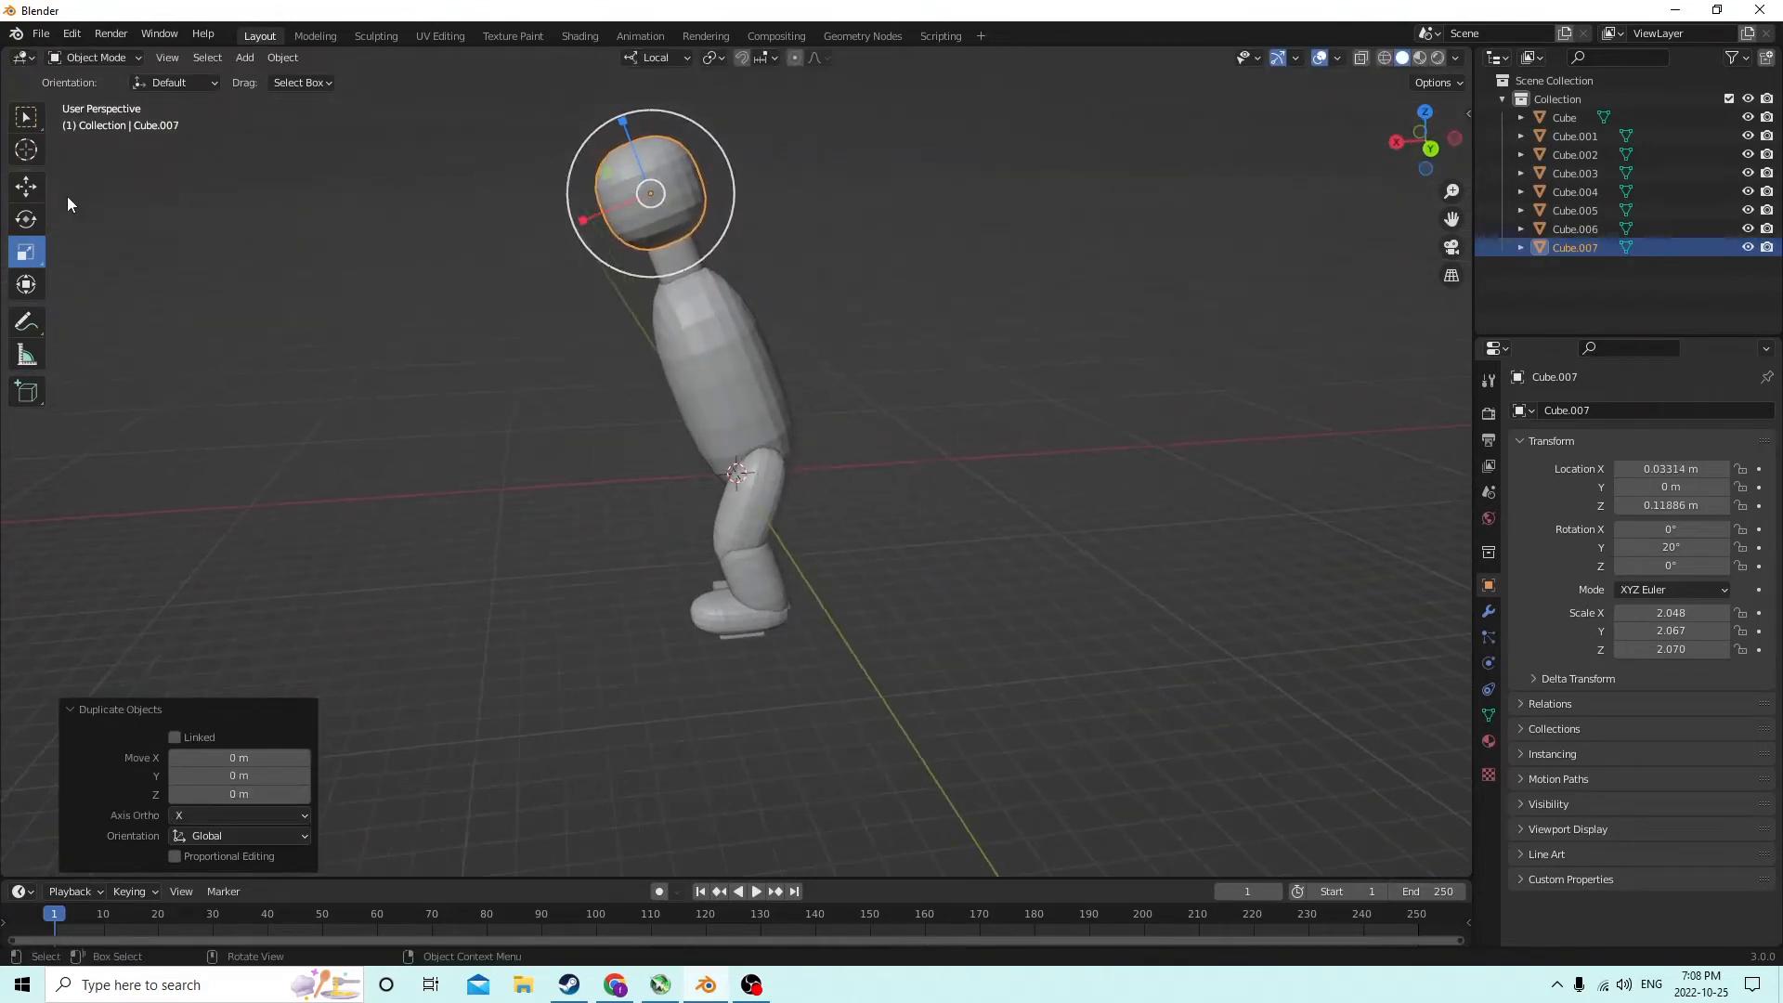
click(25, 187)
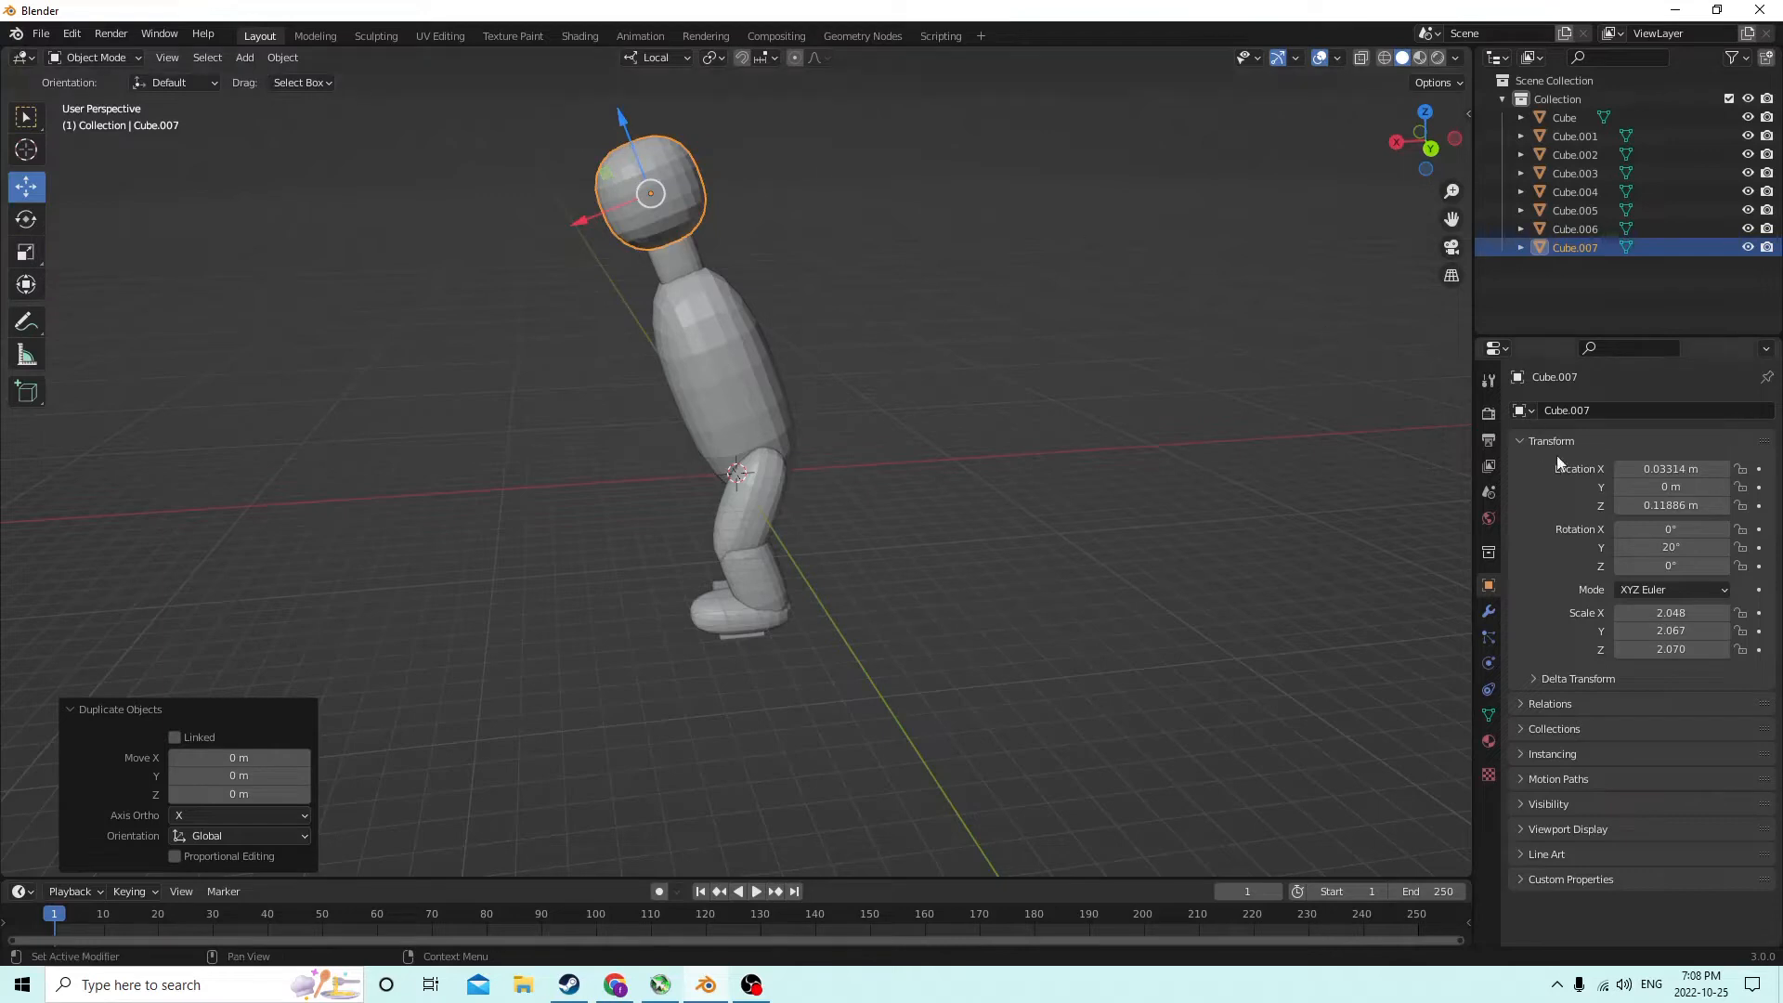
click(1671, 548)
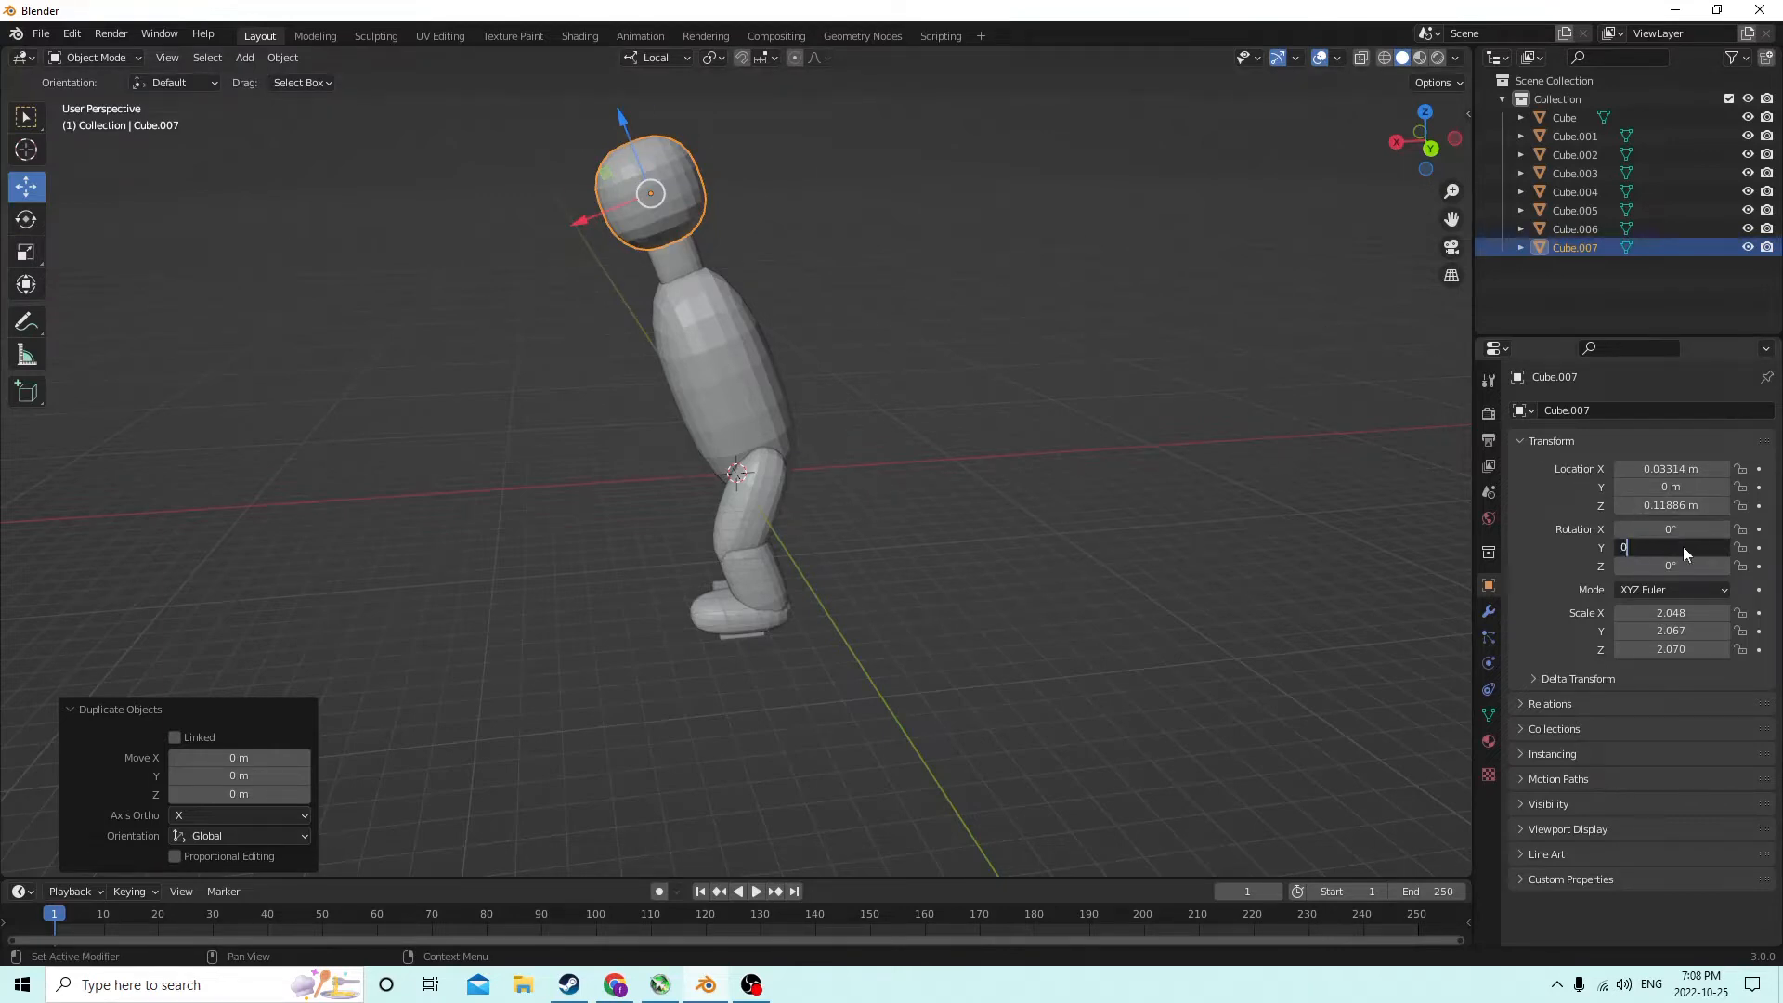
key(Return)
middle_drag(895, 246, 908, 277)
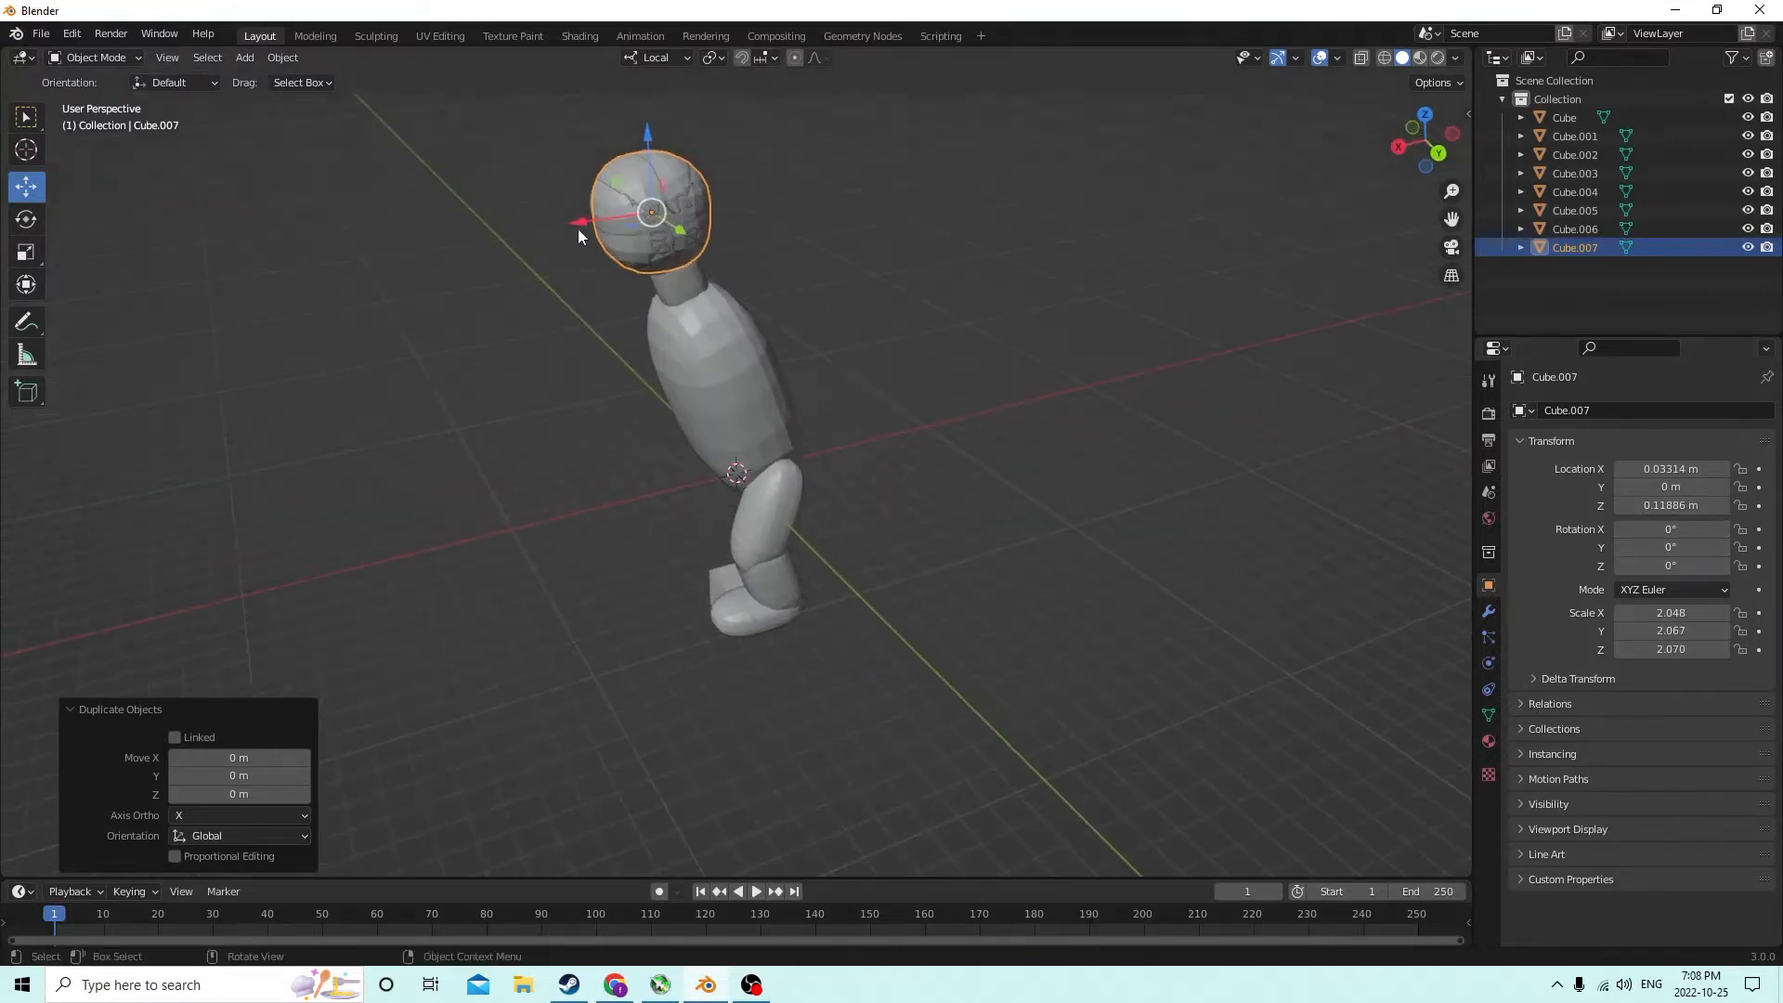
drag(577, 223, 453, 239)
Set the original head's Y rotation to 0° so it sits upright on the neck
click(675, 215)
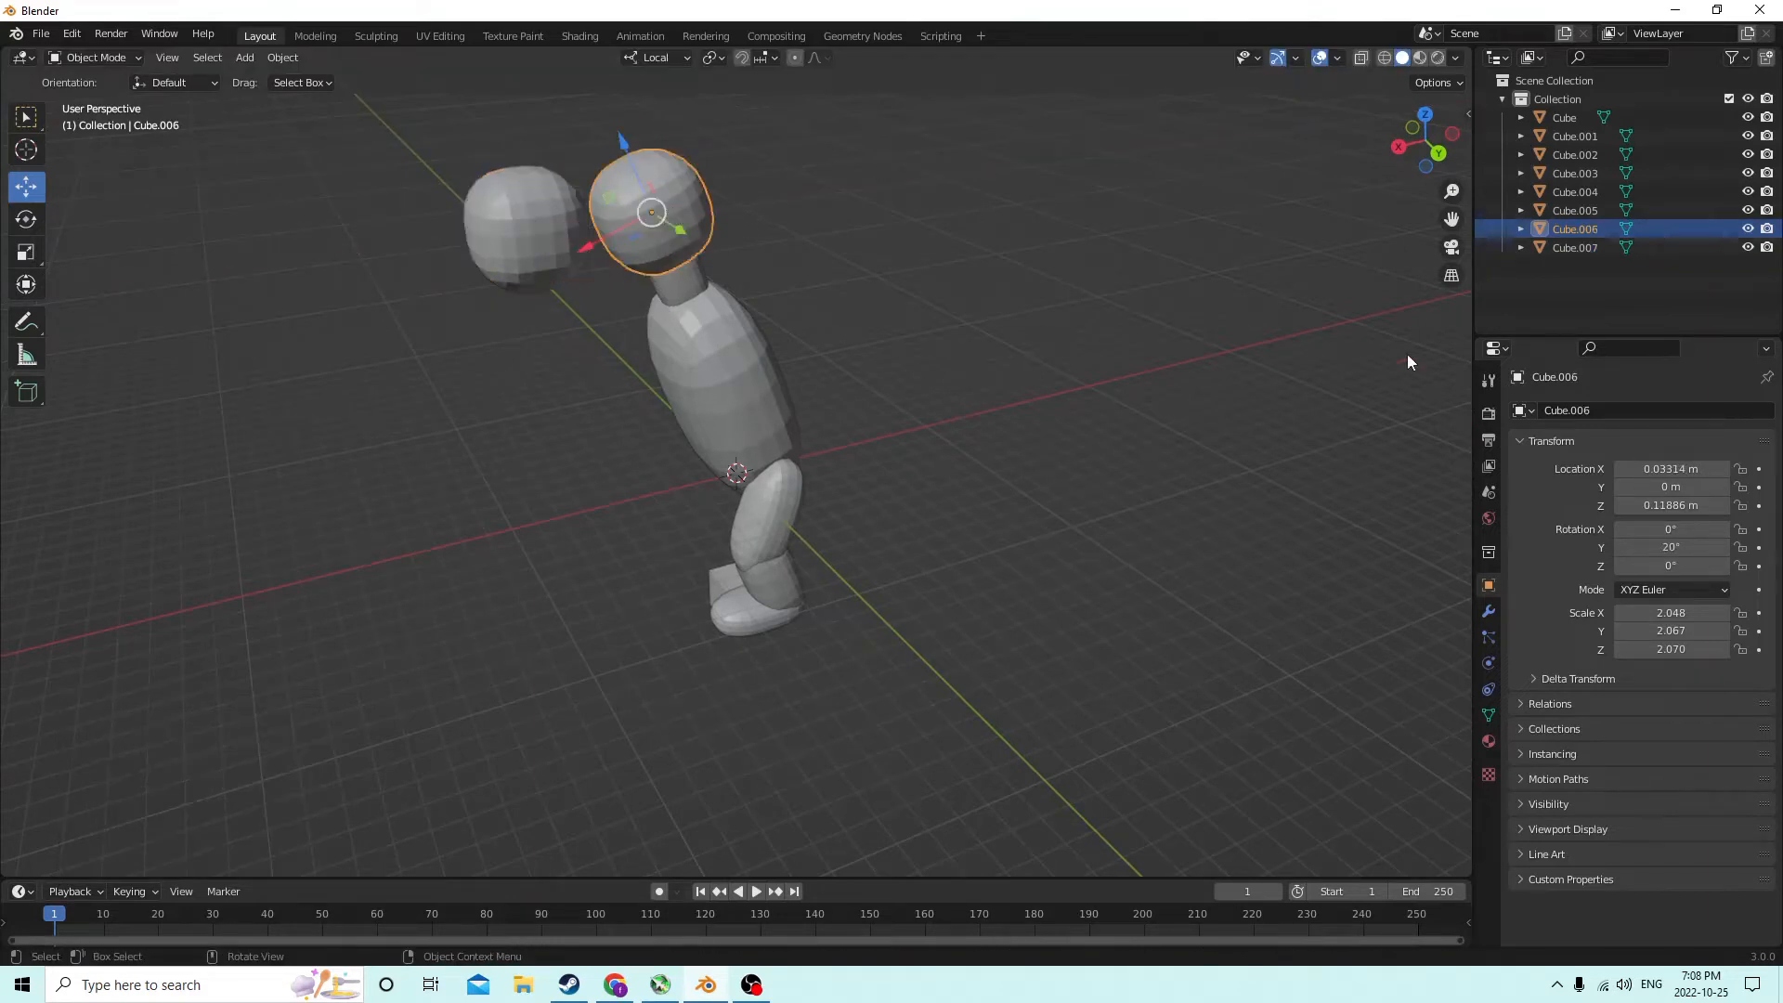
click(1696, 549)
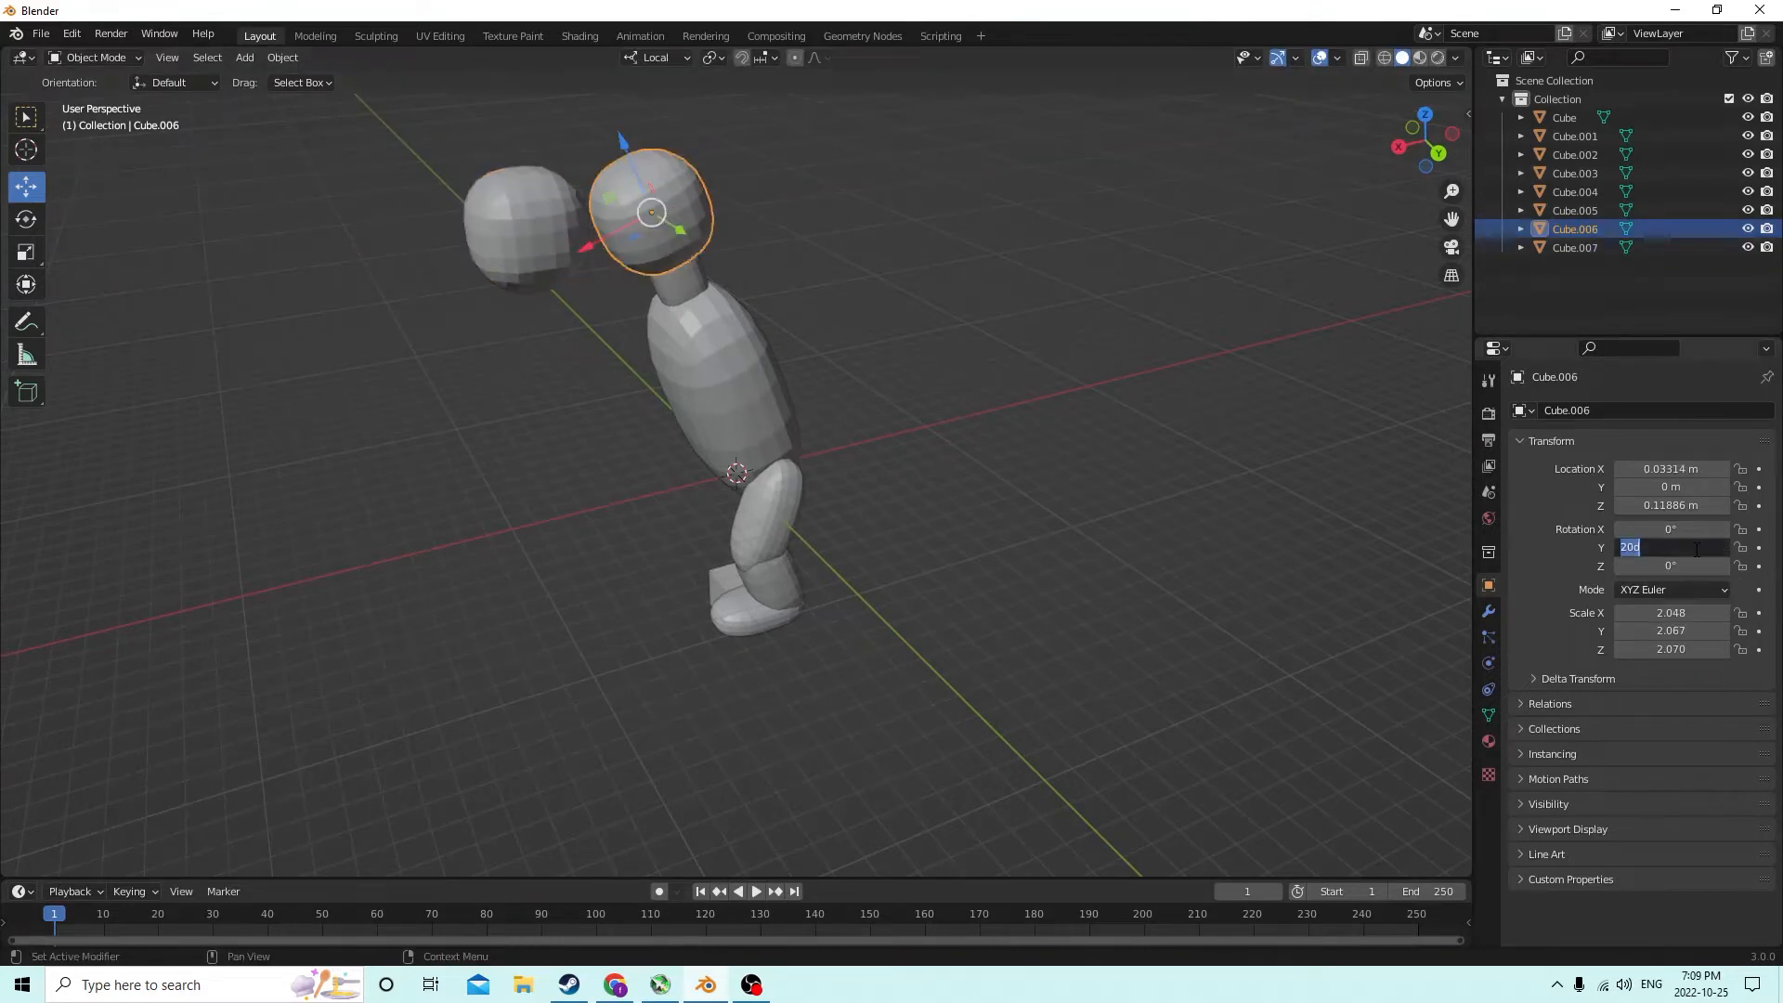
text(0)
key(Return)
middle_drag(1022, 334, 729, 275)
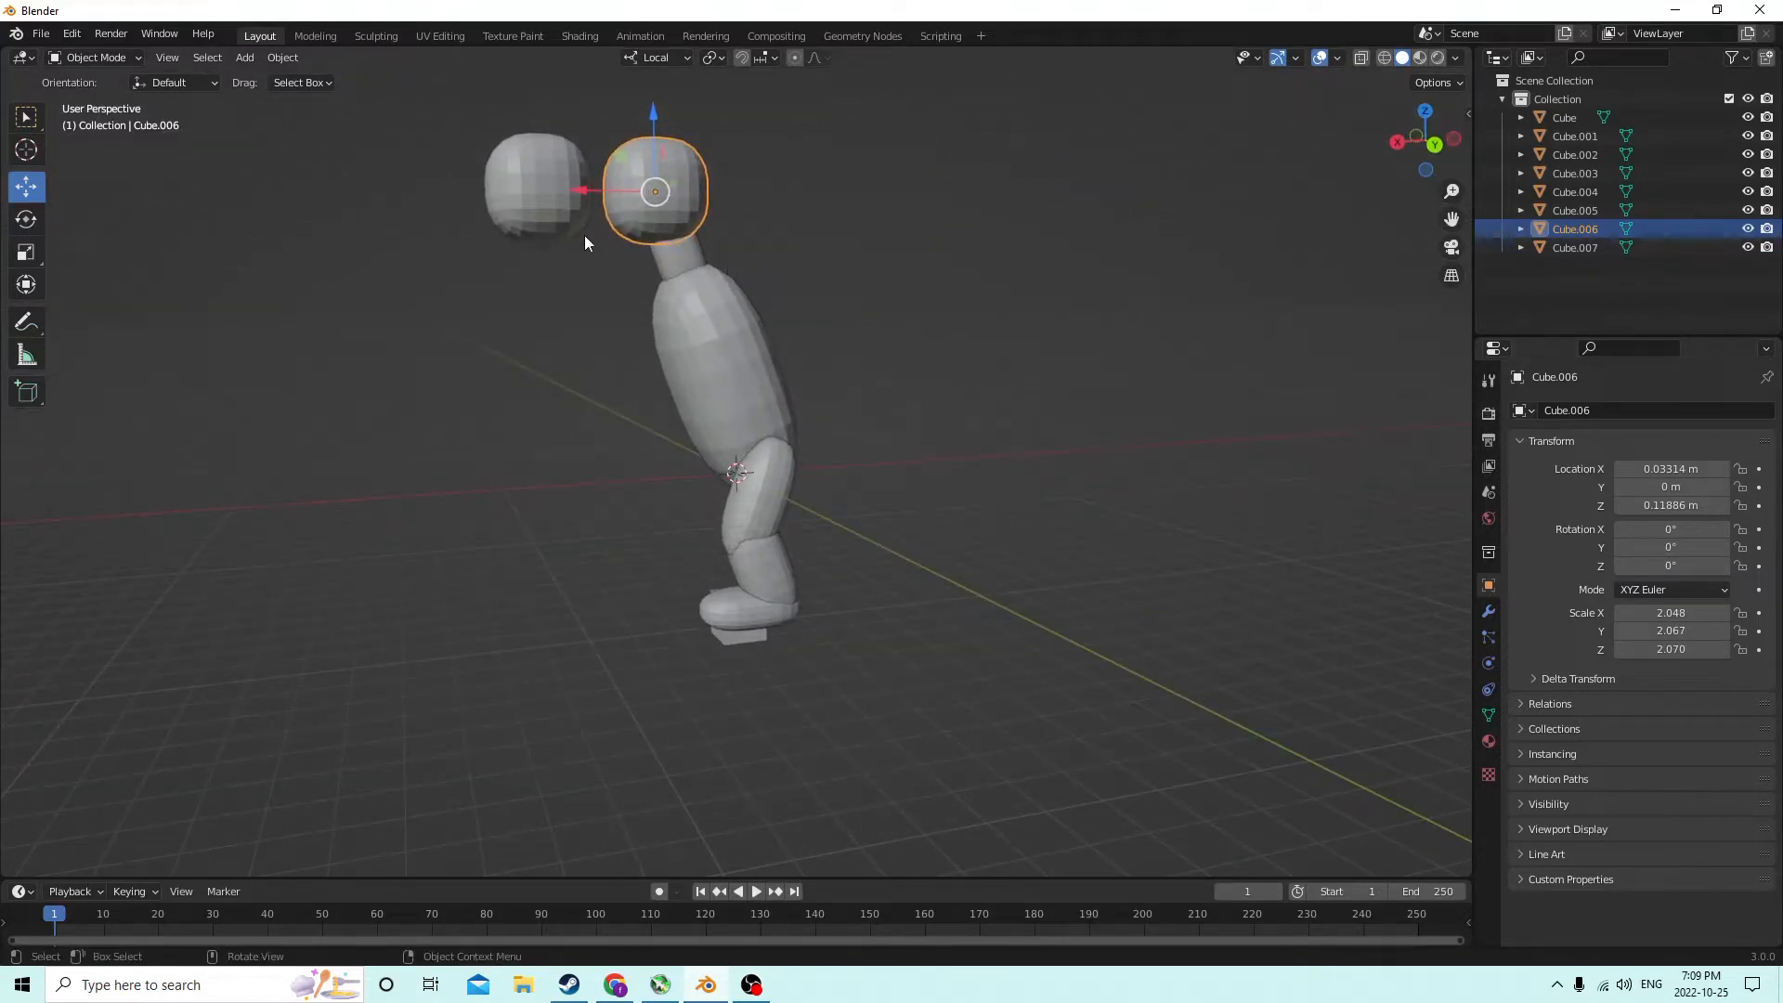
Scale the head copy in front of the face down uniformly to about 0.94
middle_drag(642, 254, 889, 230)
click(929, 181)
middle_drag(849, 224, 912, 184)
scroll(754, 225, up, 2)
key(s)
click(1016, 182)
Lower the small front copy about 0.006 m and move it back about 0.029 m along local X into the face
drag(704, 115, 738, 145)
middle_drag(738, 145, 910, 152)
drag(1113, 153, 974, 127)
scroll(927, 96, down, 4)
middle_drag(974, 126, 594, 167)
scroll(604, 218, up, 4)
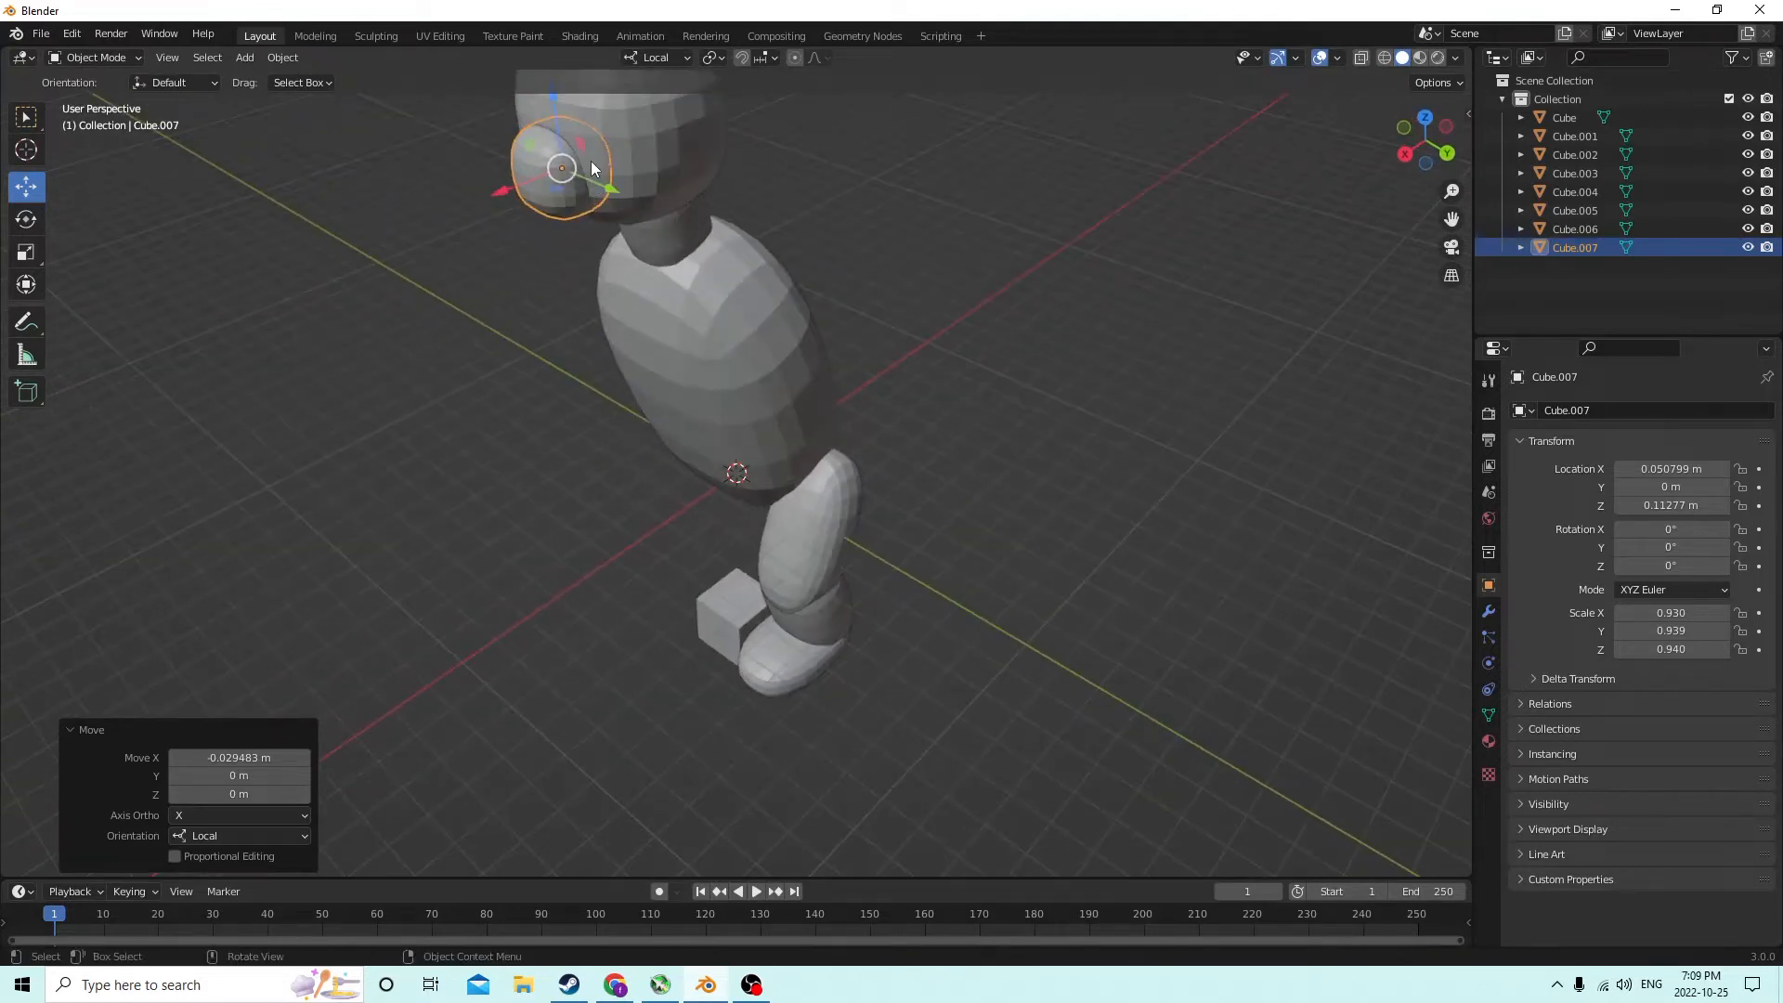
Stretch the snout along its local X axis by a factor of about 1.54
click(25, 254)
drag(500, 188, 463, 202)
middle_drag(464, 203, 440, 161)
click(26, 186)
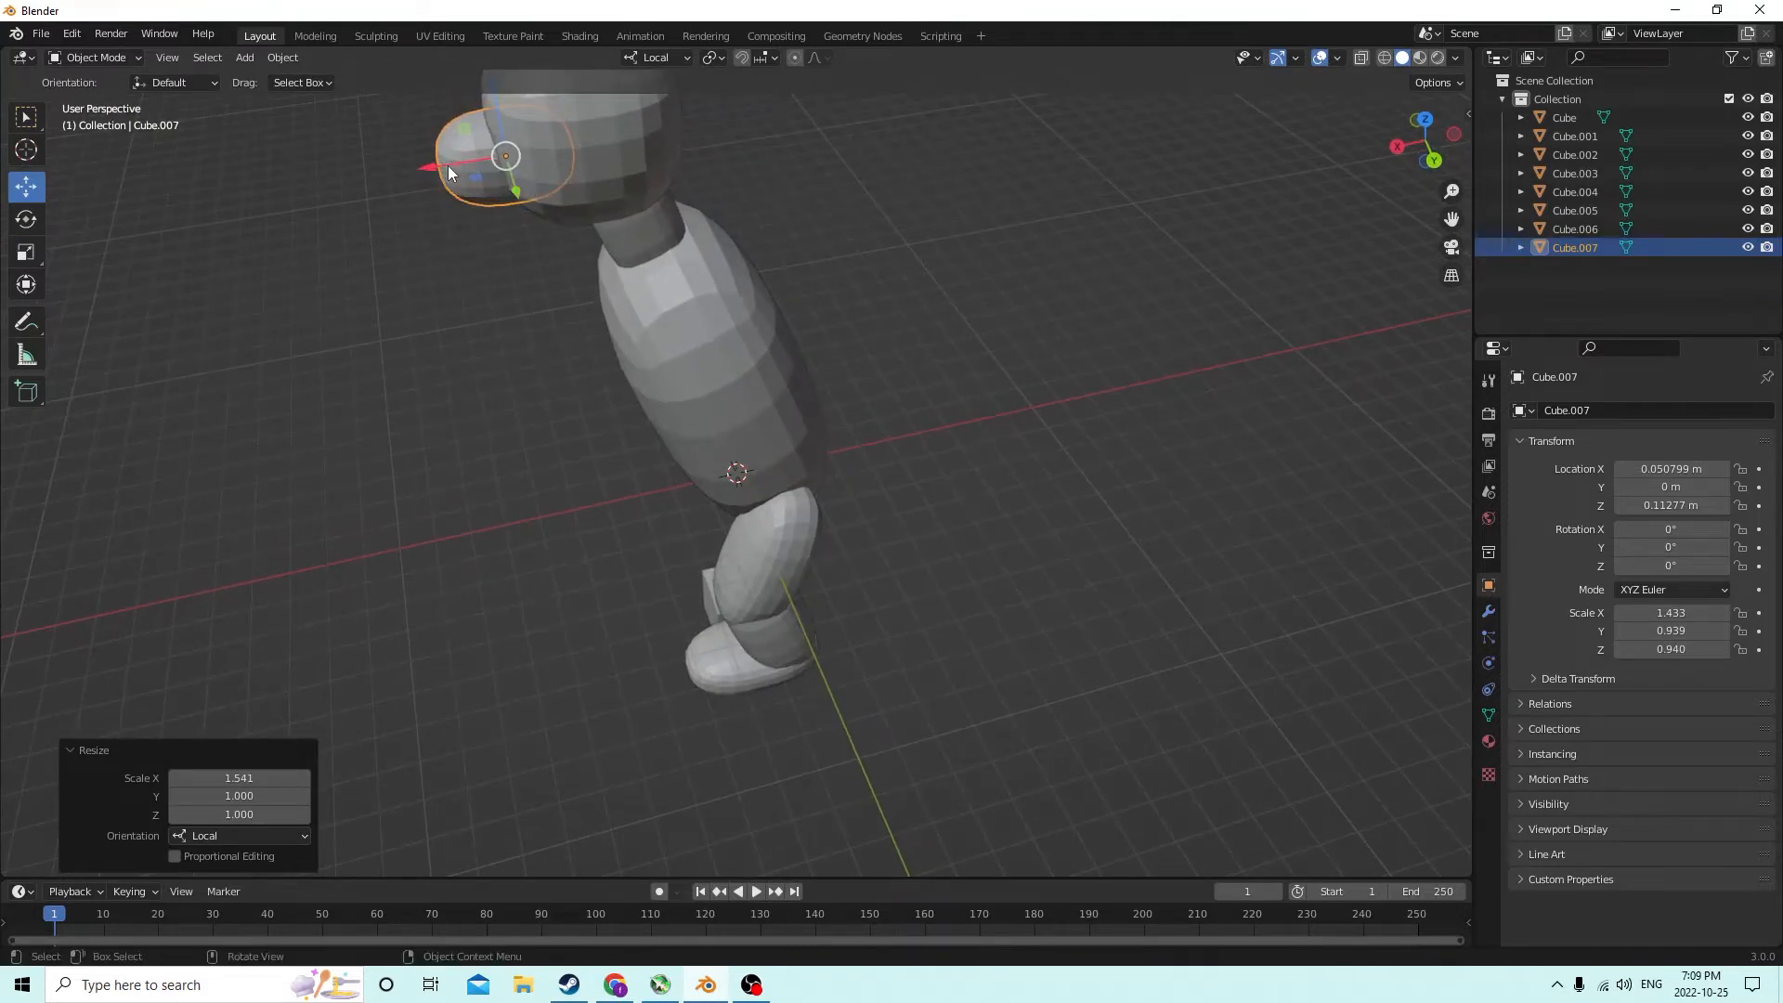
Duplicate the snout and move the copy up about 0.011 m and sideways about 0.011 m along Y for an eye
middle_drag(778, 331, 959, 270)
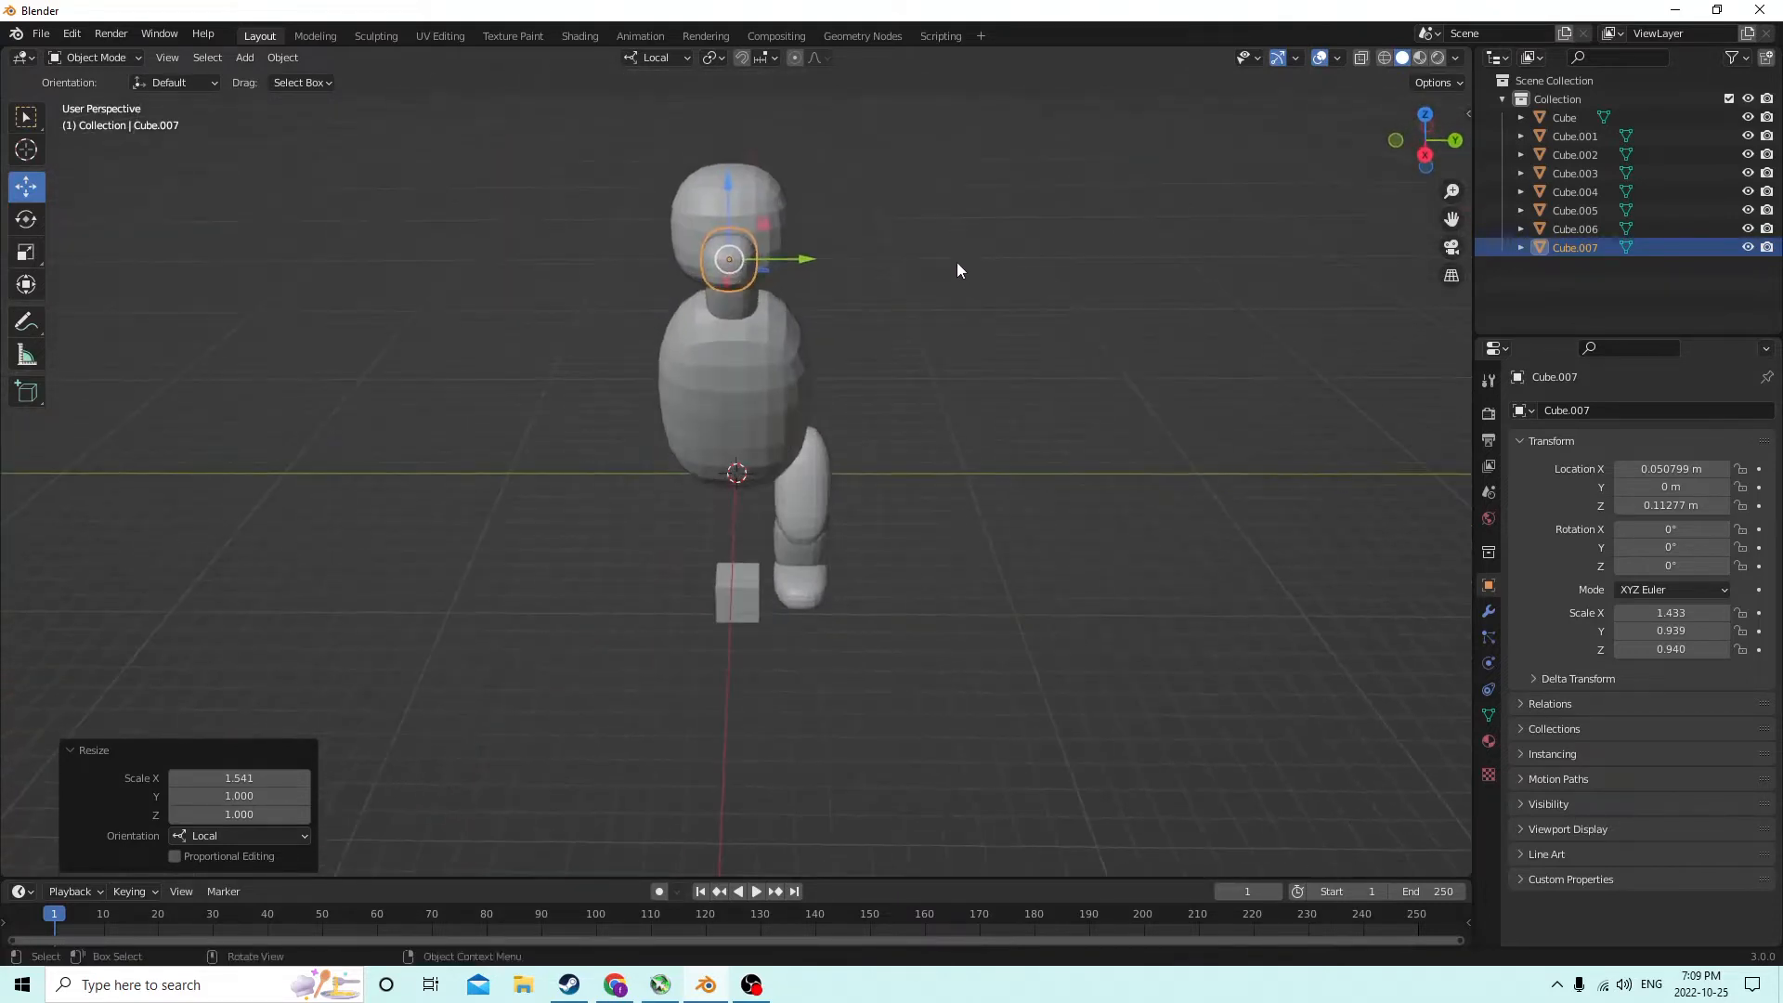
key(shift+d)
key(Escape)
middle_drag(916, 212, 835, 255)
drag(712, 198, 713, 134)
drag(790, 206, 850, 208)
middle_drag(850, 208, 786, 147)
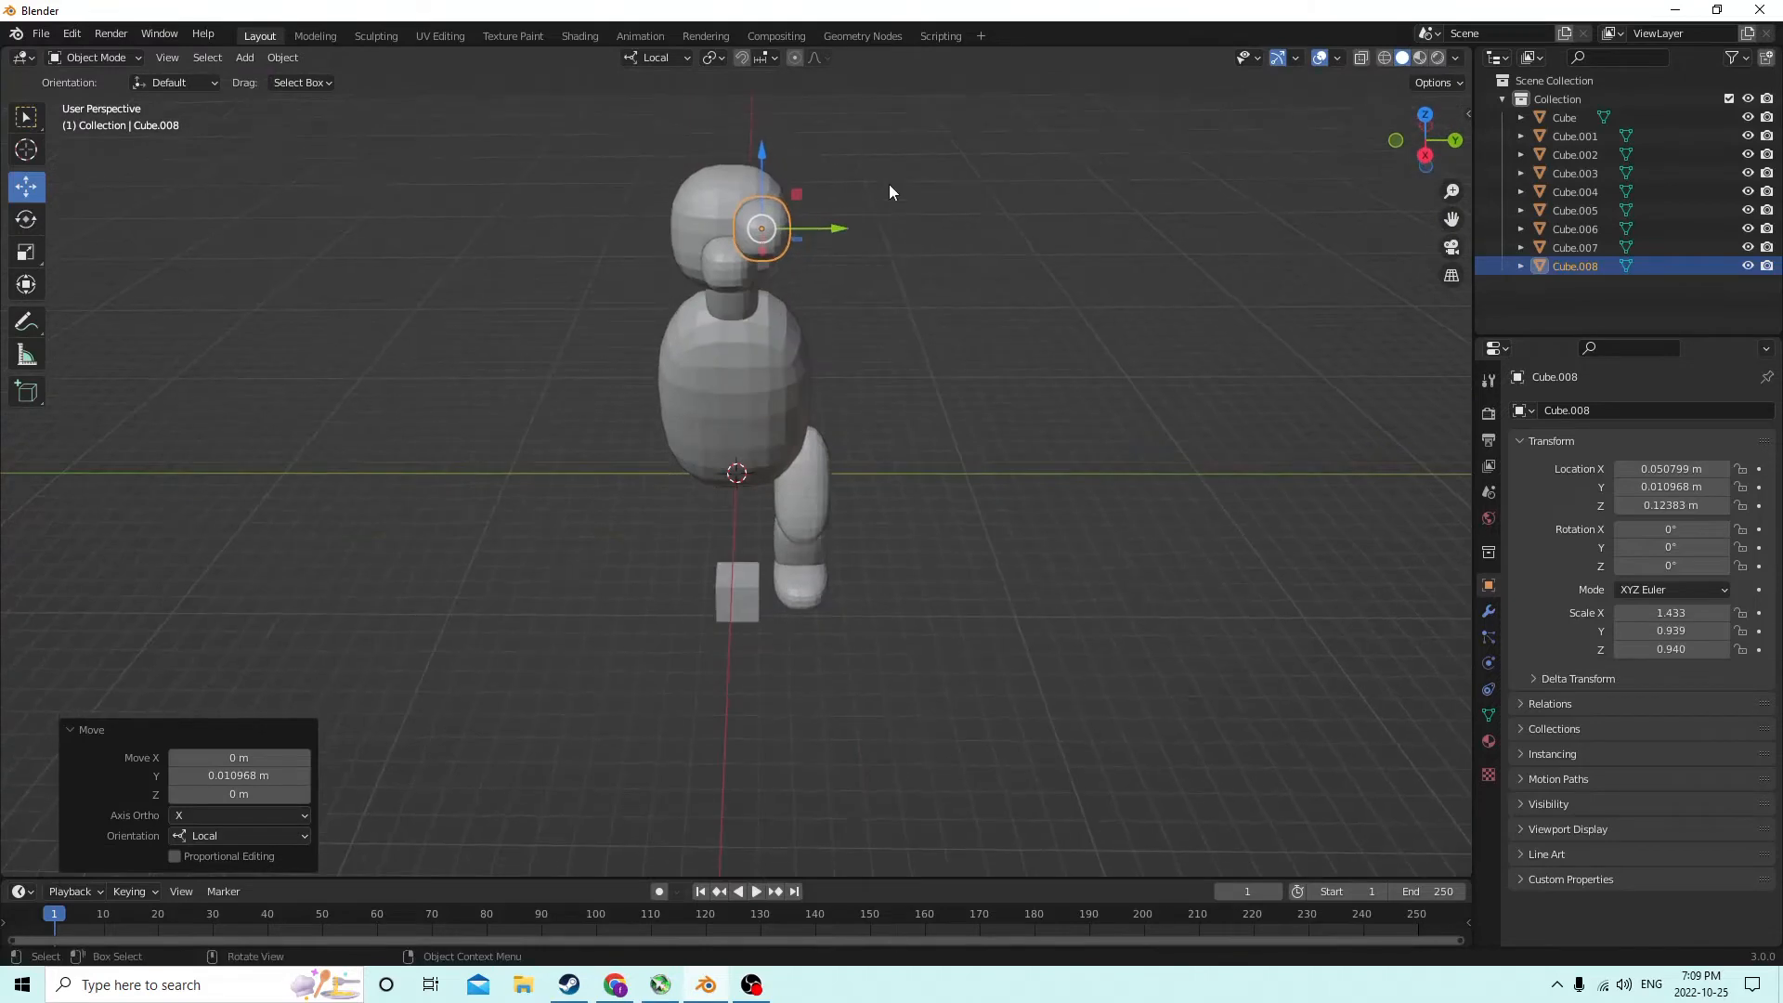
Scale the eye piece down uniformly by a factor of about 0.615
key(s)
click(834, 197)
scroll(760, 193, up, 1)
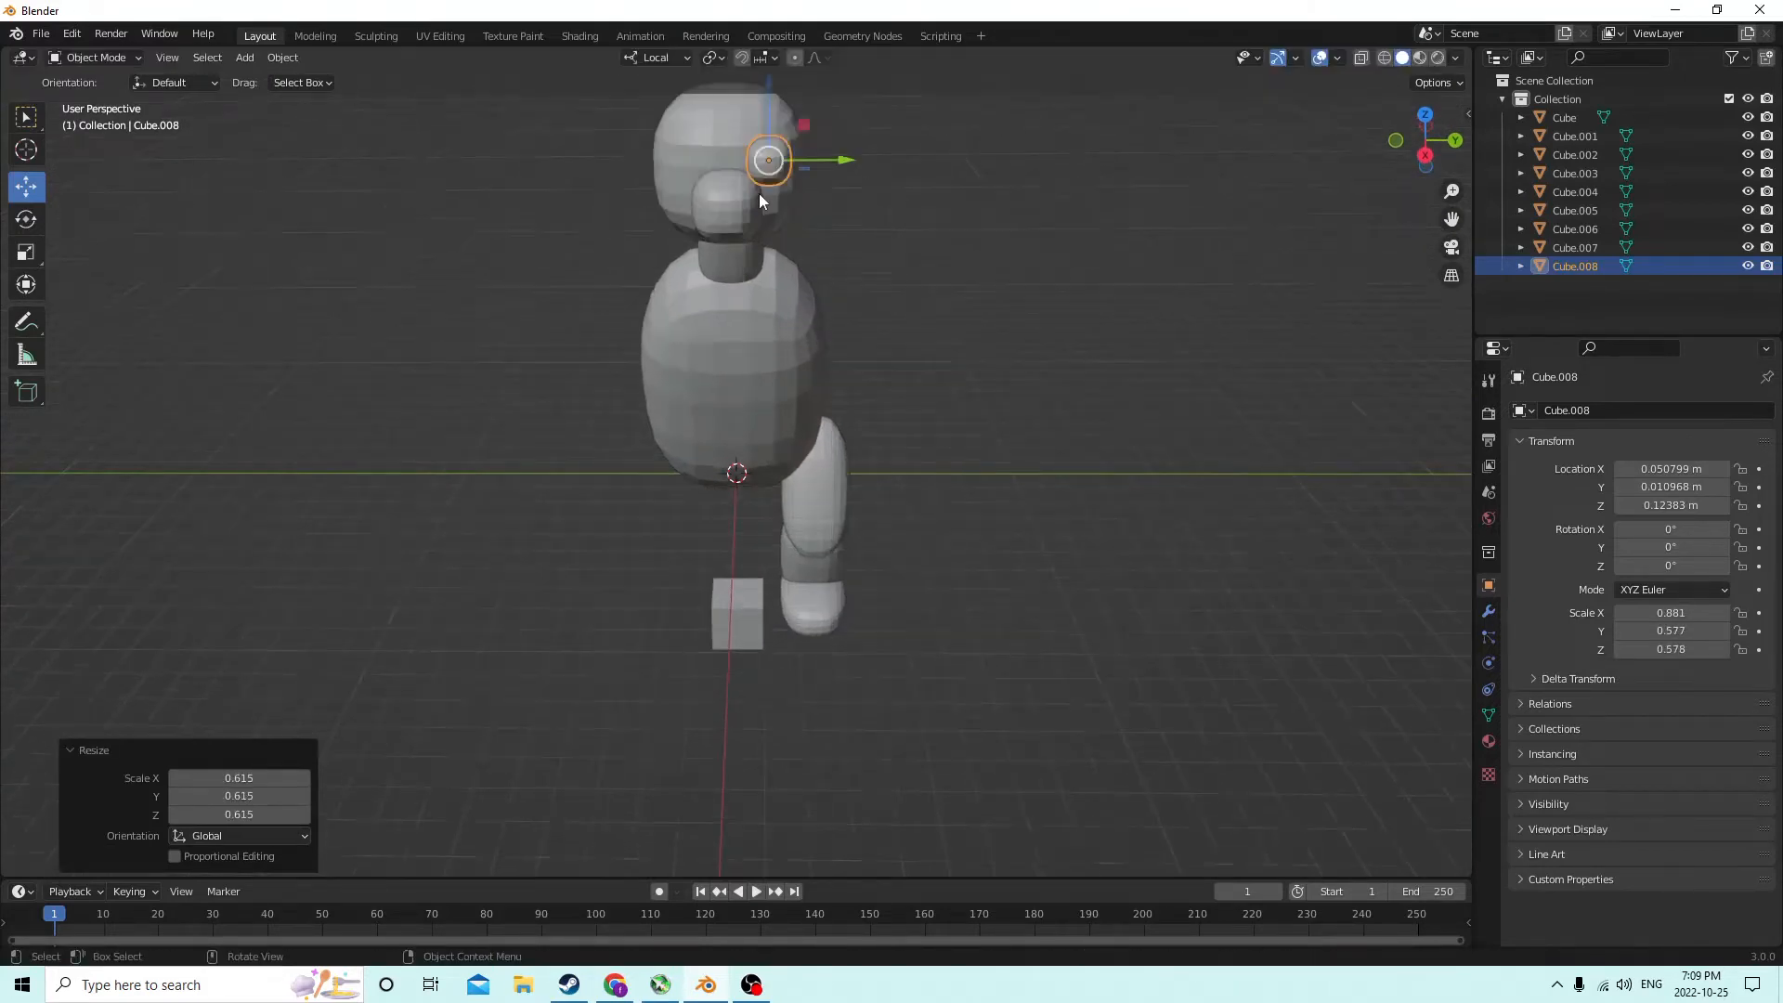
Reshape the eye along its local axes to a scale of about X 0.45, Y 0.52 and Z 0.51
middle_drag(760, 193, 505, 234)
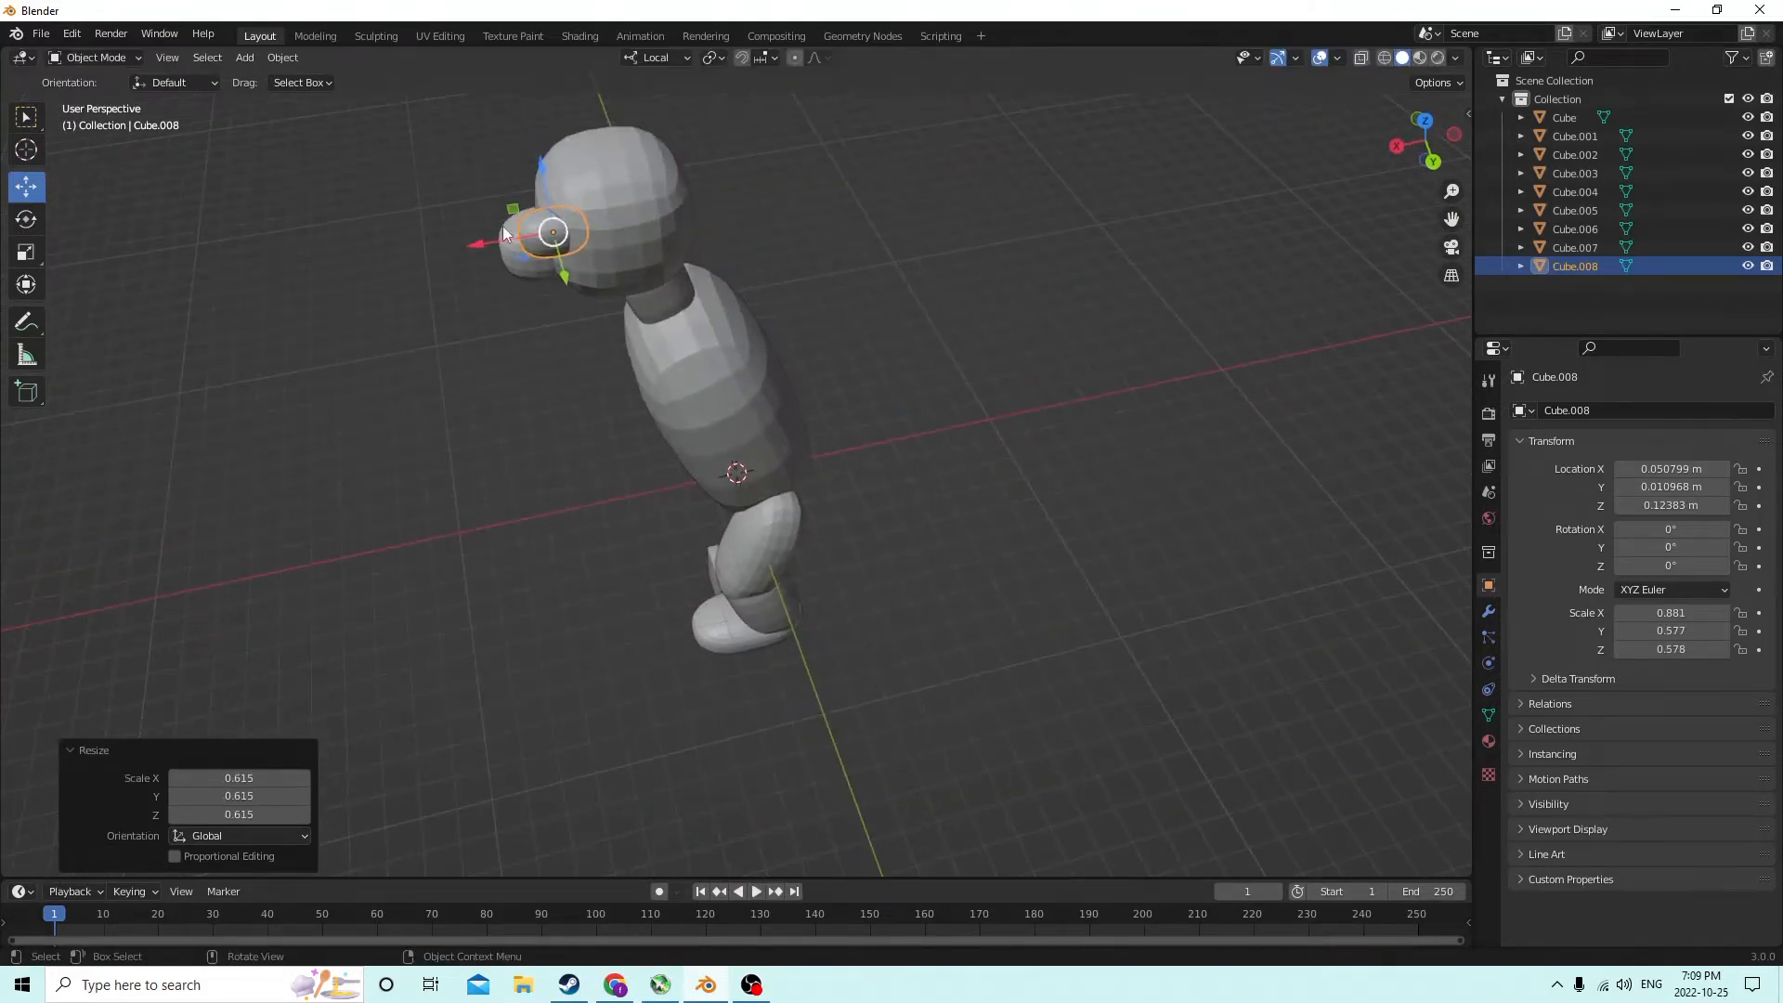
click(27, 249)
drag(480, 244, 526, 233)
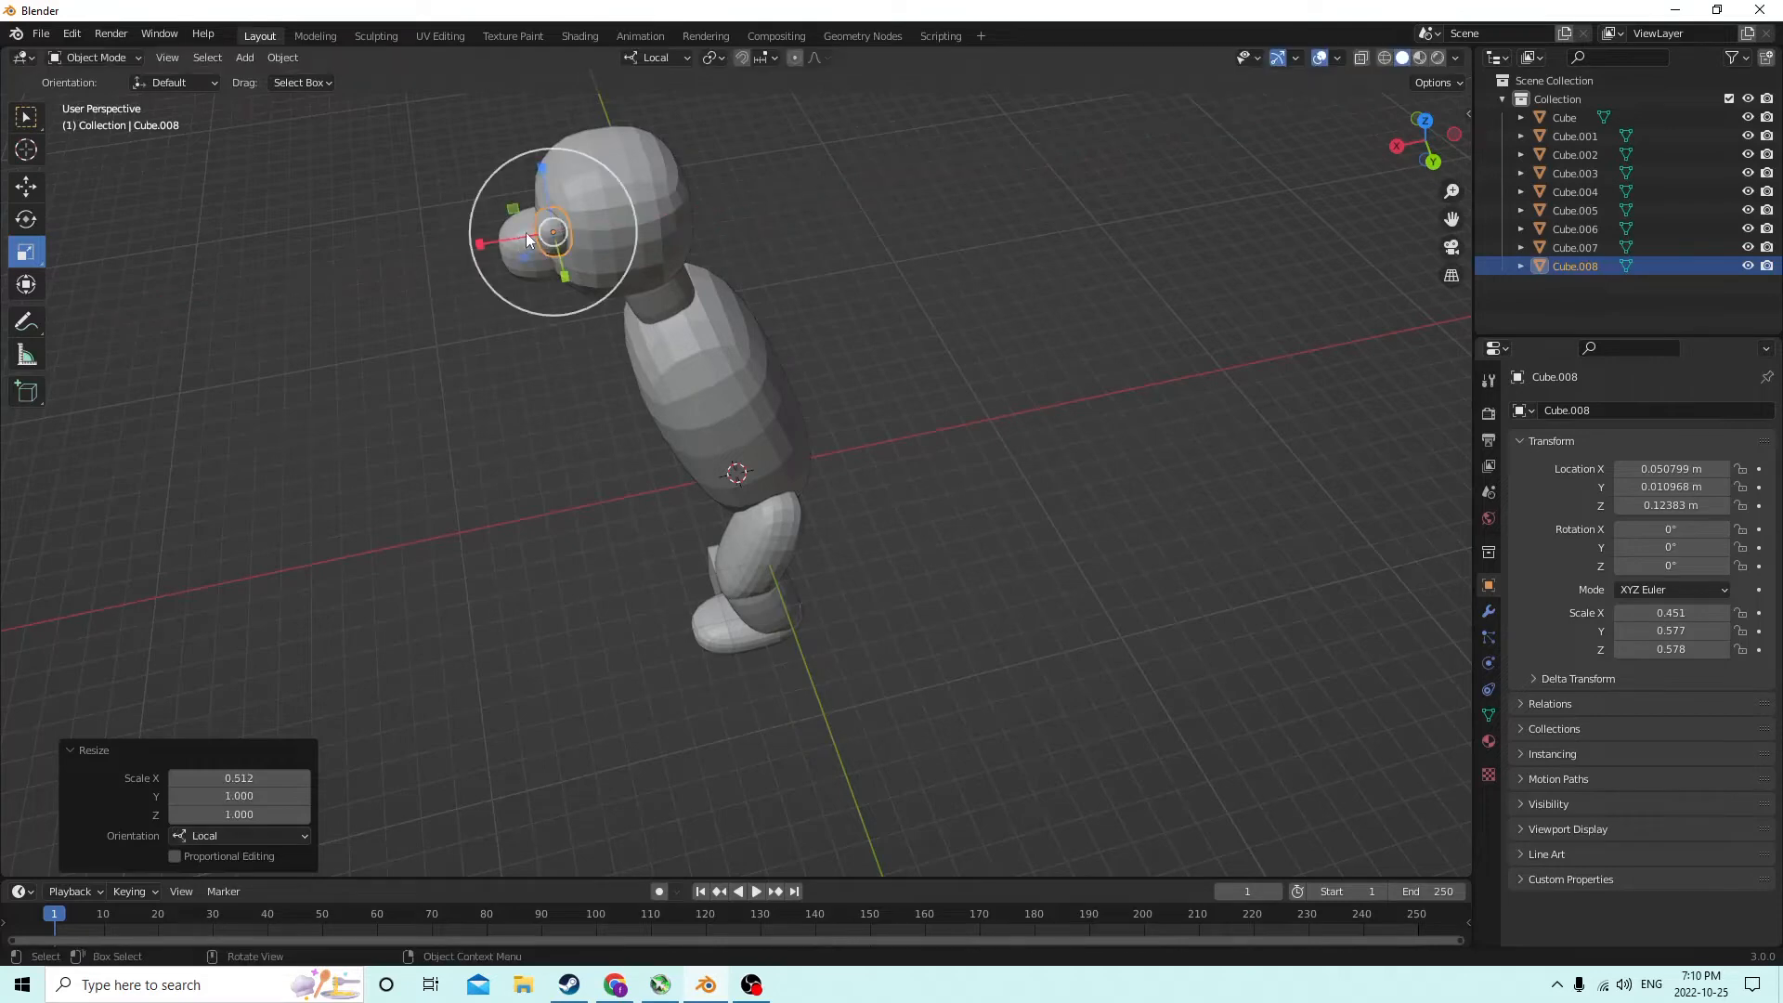
middle_drag(525, 232, 756, 214)
drag(836, 205, 819, 197)
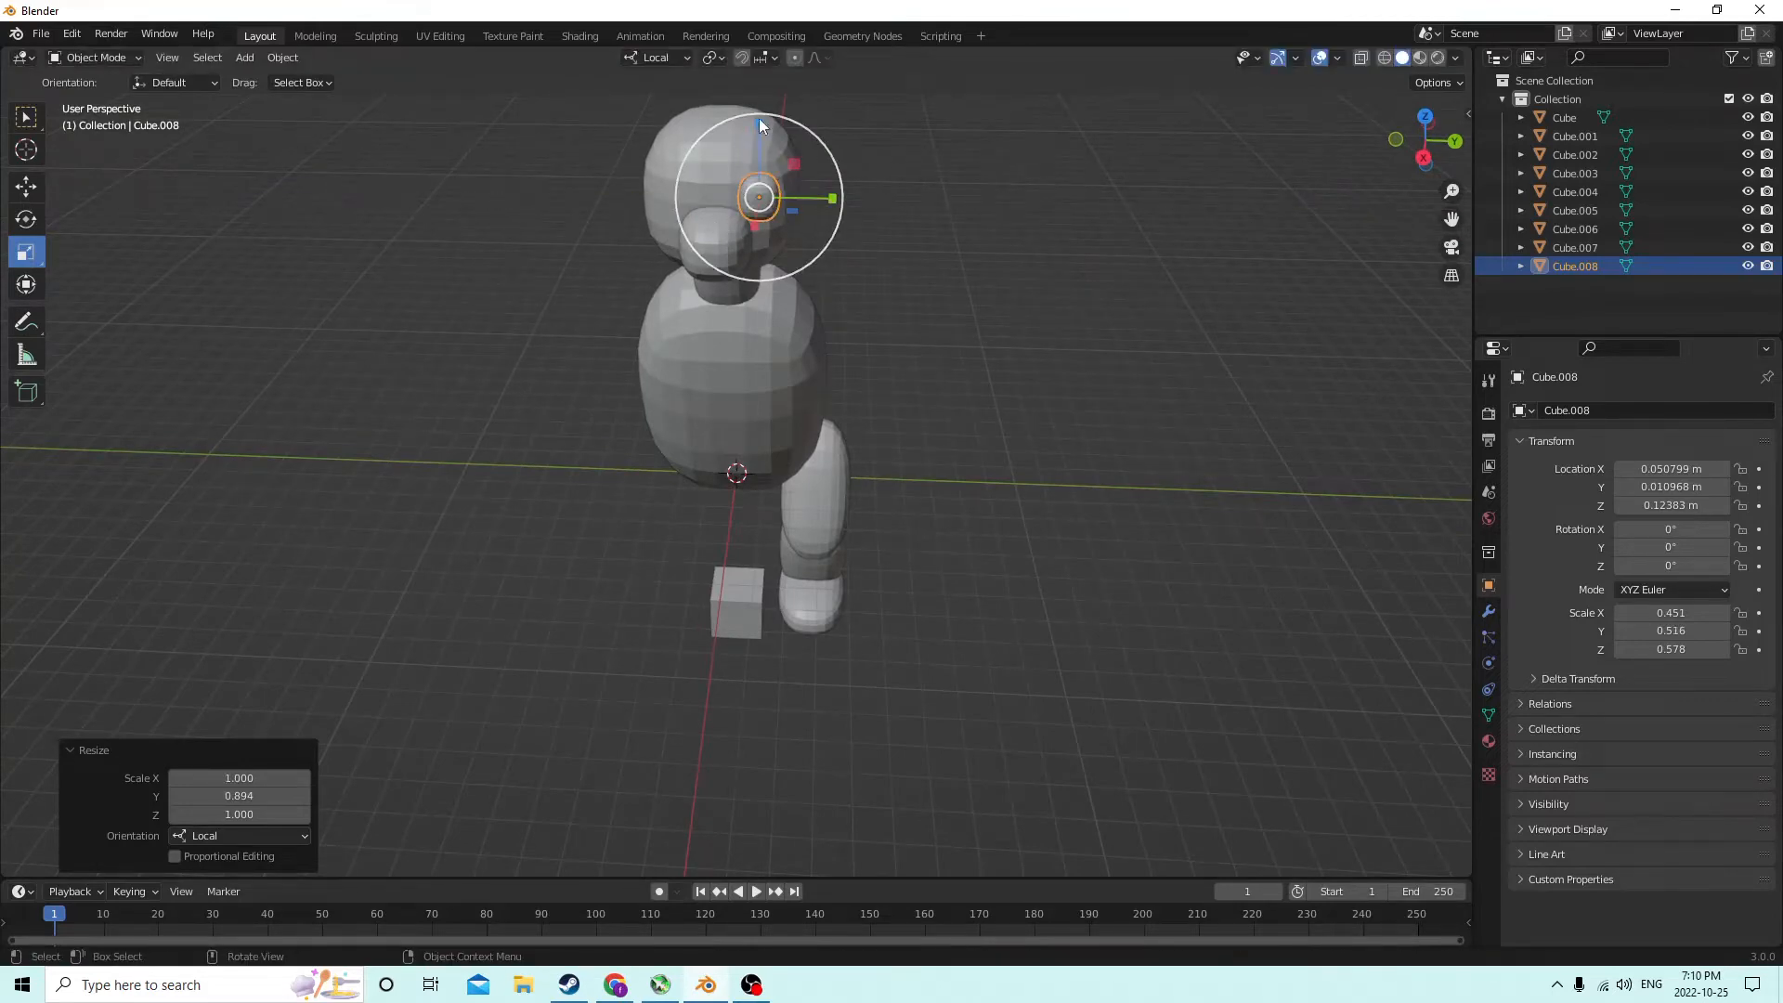
drag(760, 124, 760, 132)
middle_drag(760, 132, 654, 143)
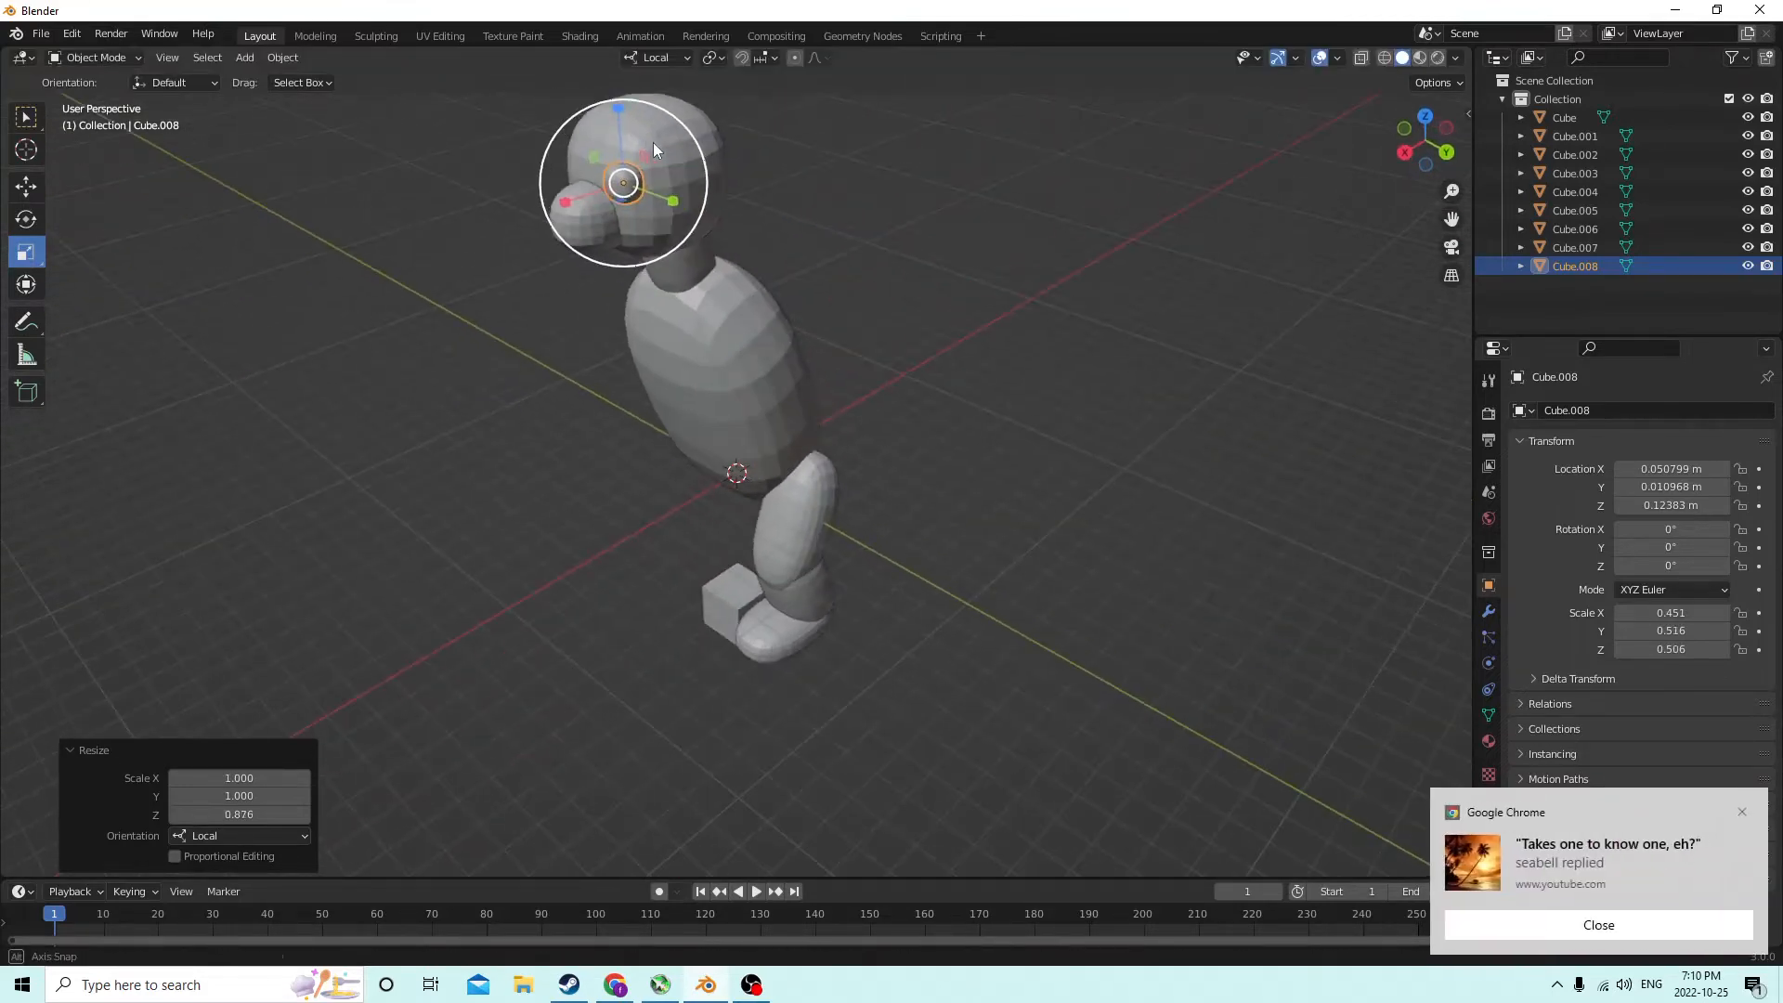
click(1619, 932)
Duplicate the eye in place
middle_drag(1001, 432, 492, 139)
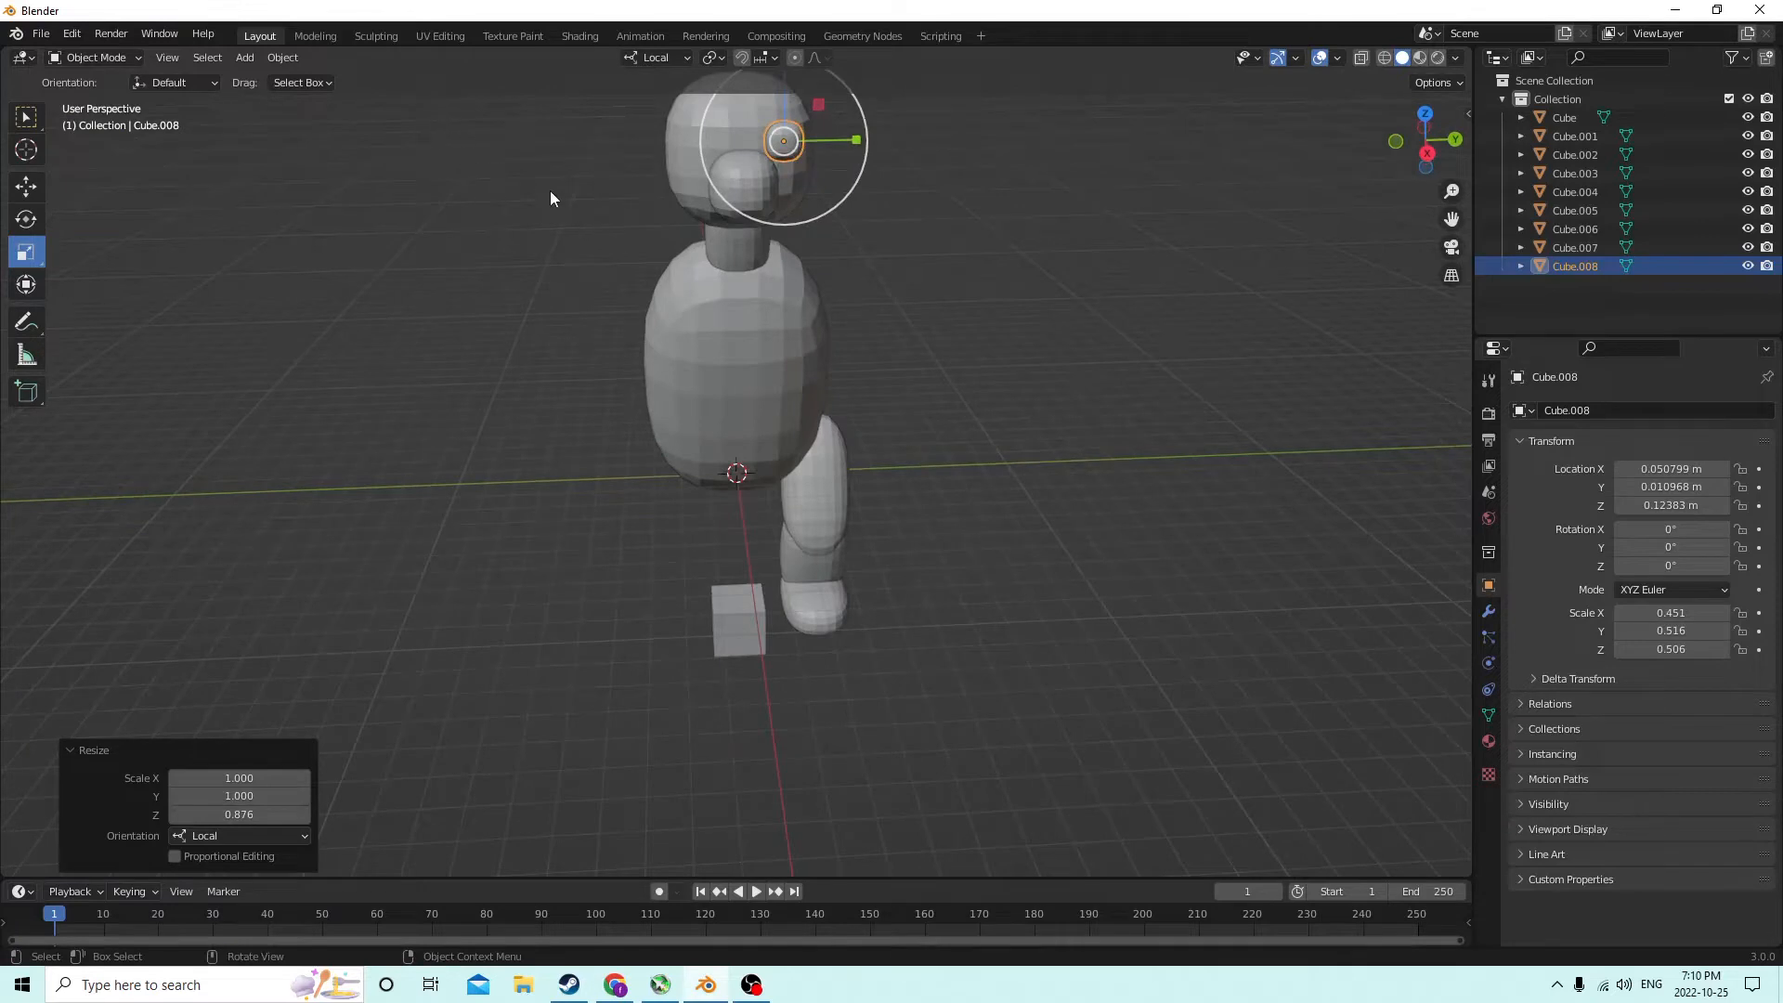
key(shift+d)
key(Escape)
middle_drag(599, 173, 453, 87)
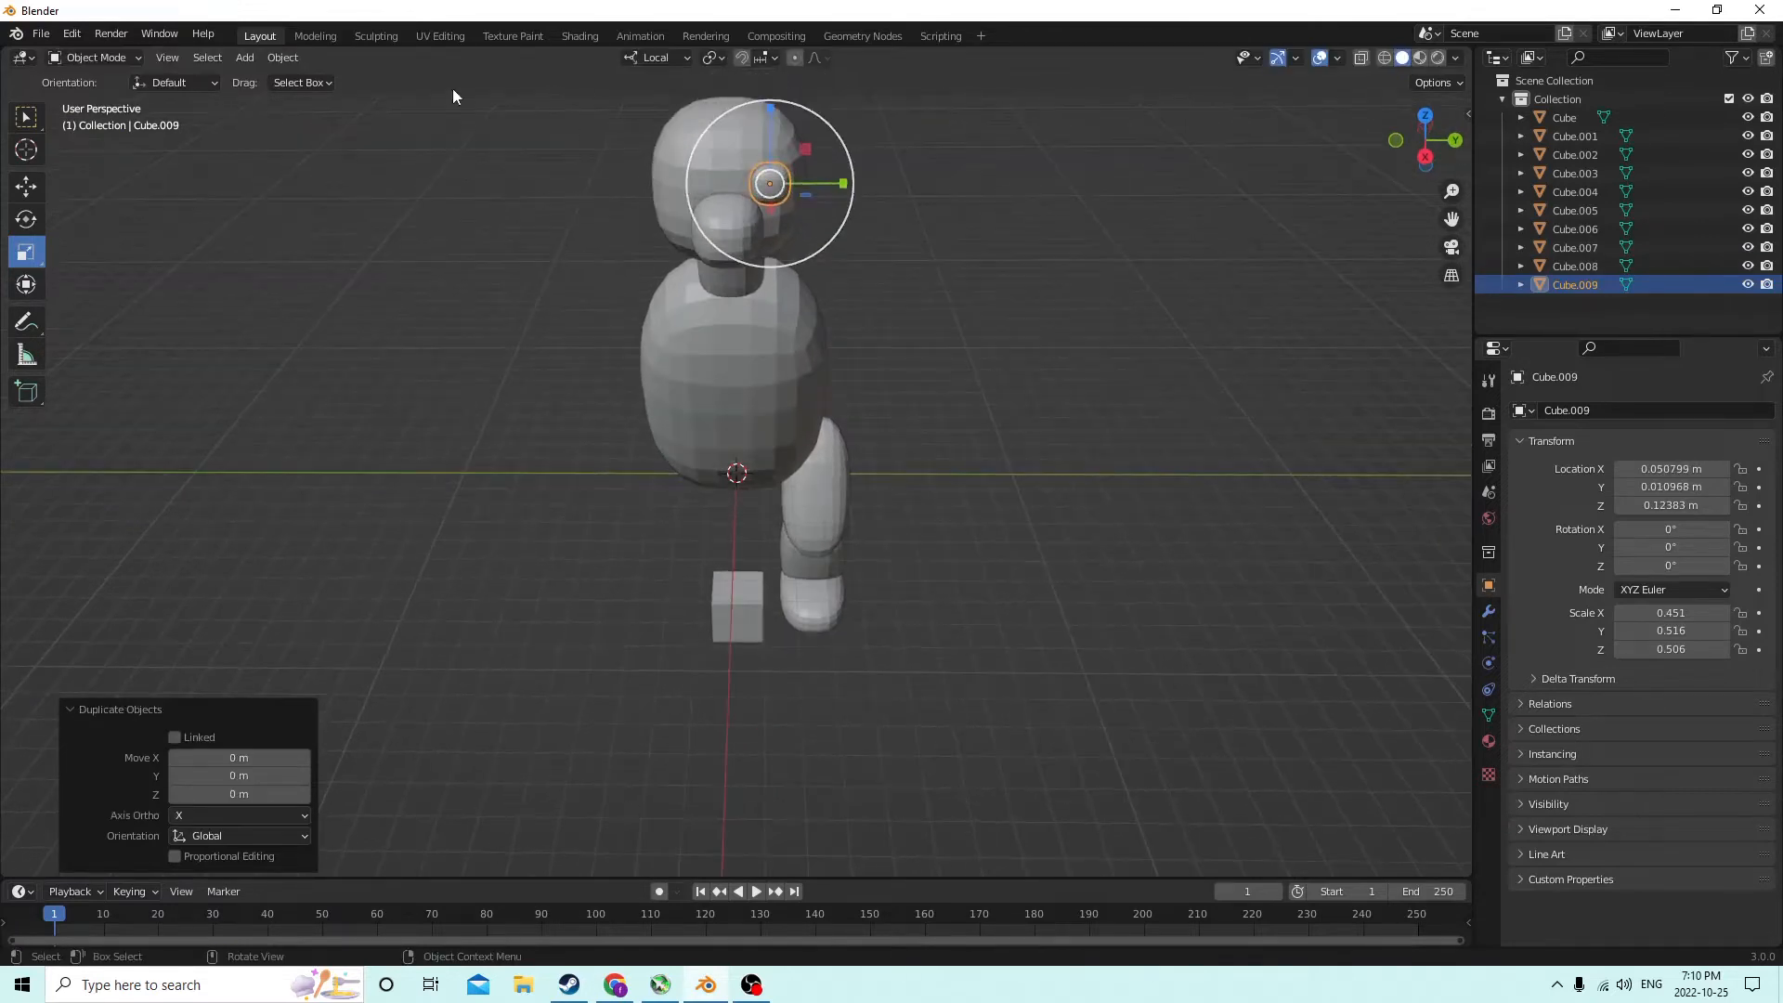
Try to move the eye copy about 0.024 m along negative local Y and nudge it back about 0.0016 m
click(28, 186)
drag(838, 189, 745, 177)
middle_drag(744, 177, 553, 359)
scroll(616, 263, up, 2)
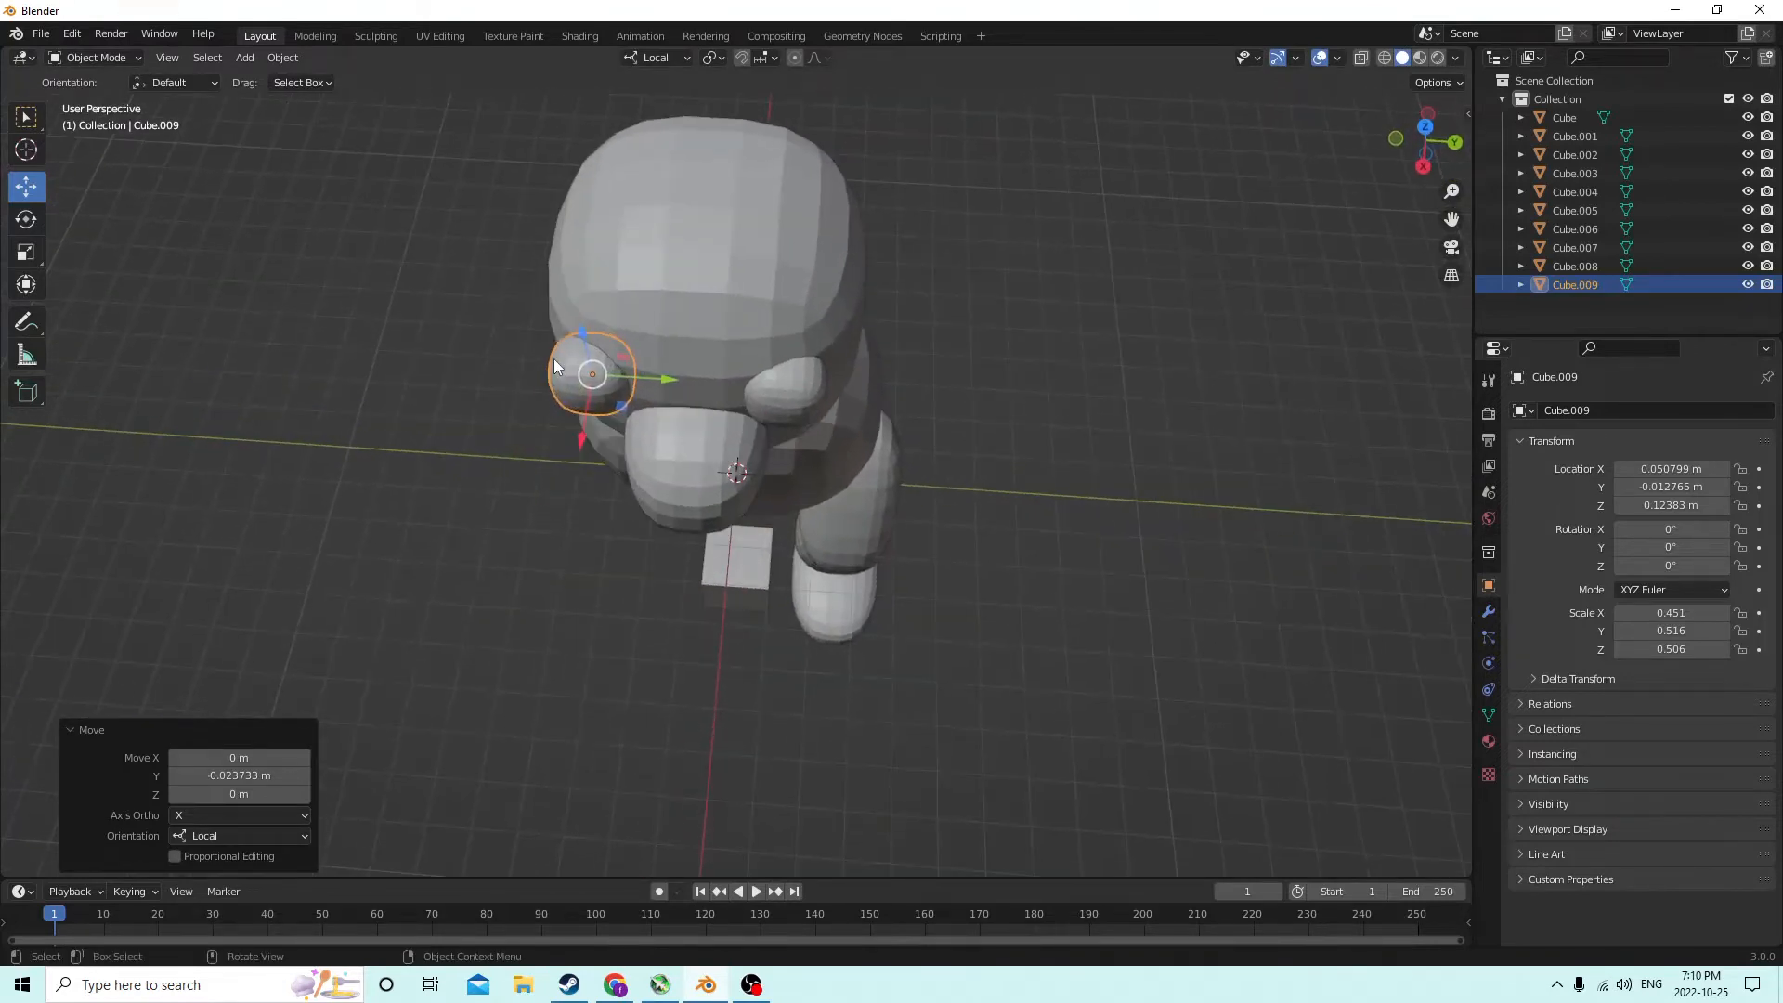
key(g)
key(y)
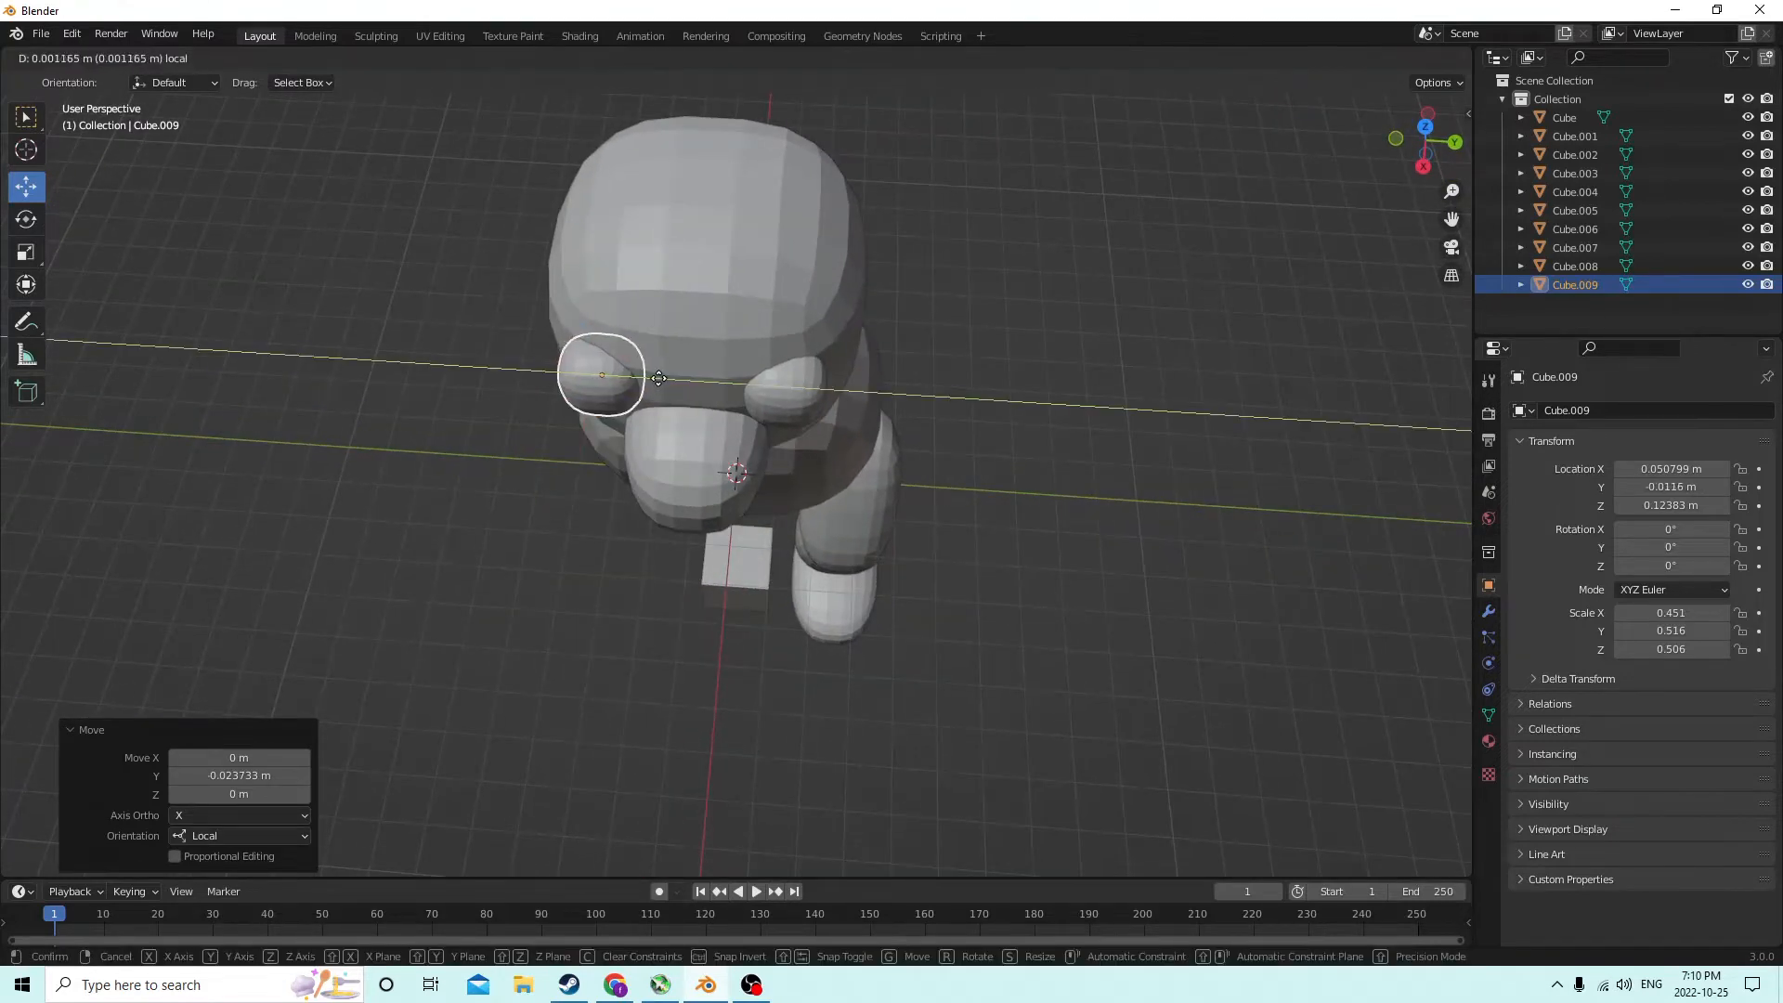
click(655, 378)
middle_drag(655, 378, 686, 234)
Undo the last two moves of the eye copy
click(88, 42)
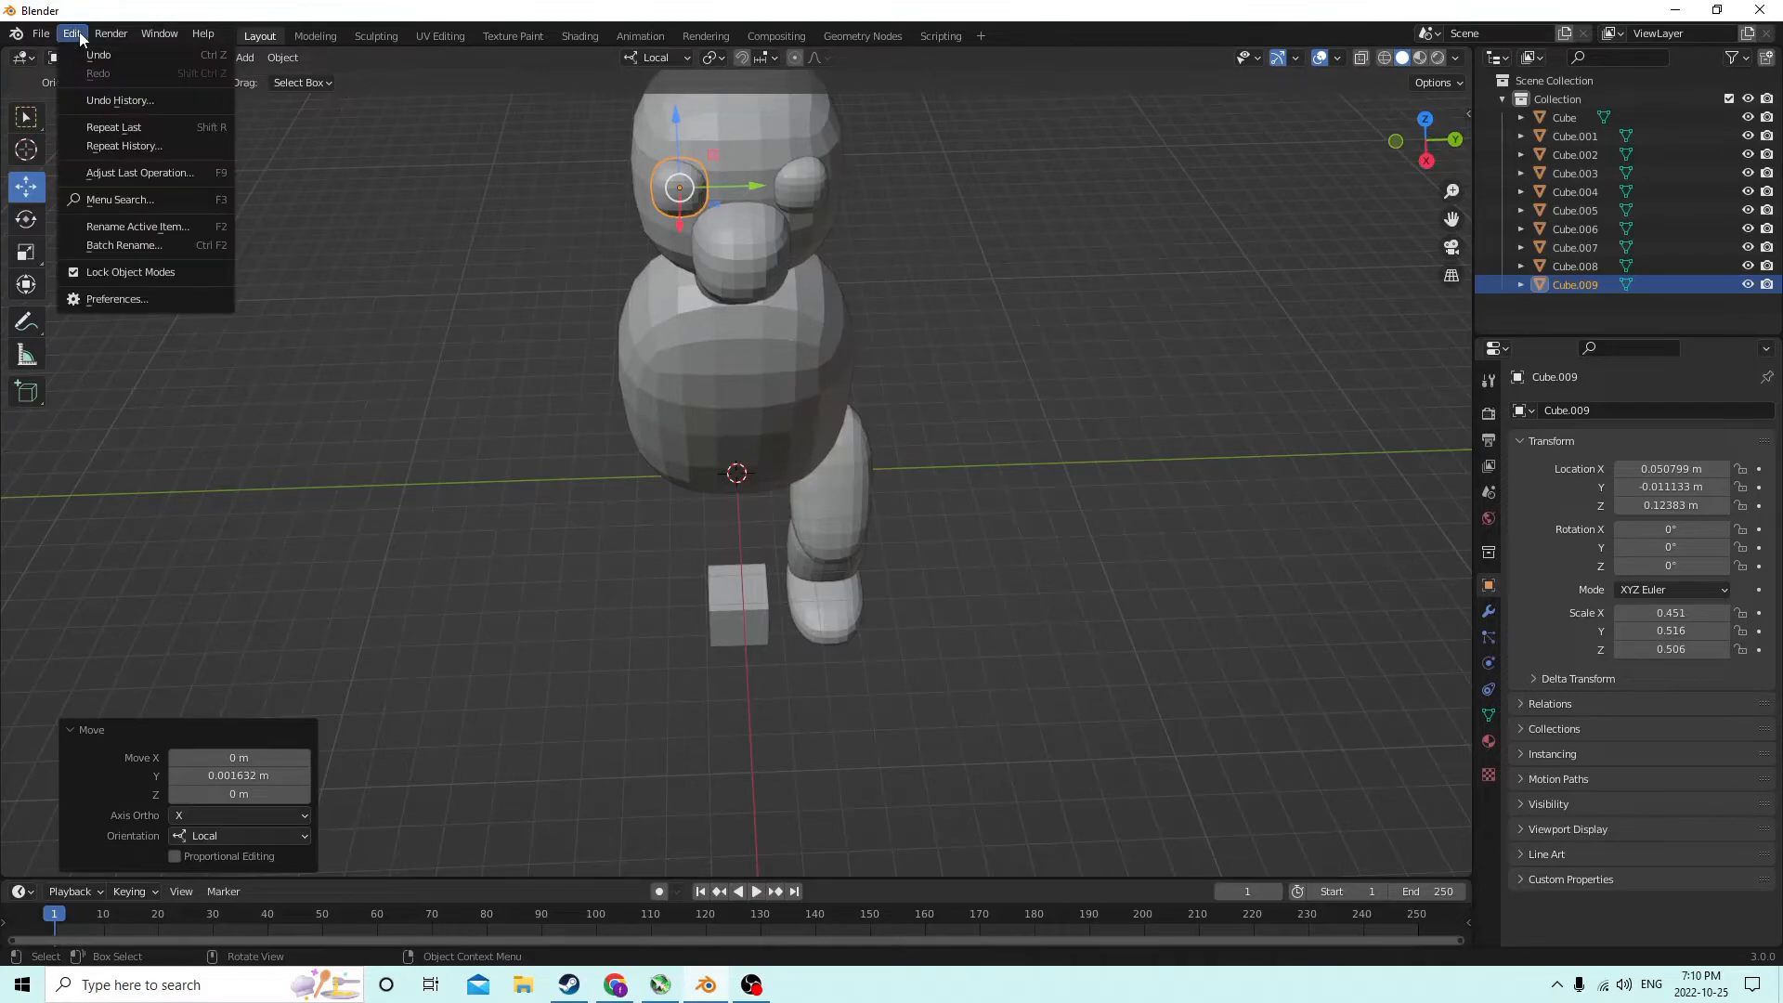
click(82, 39)
click(82, 43)
click(92, 55)
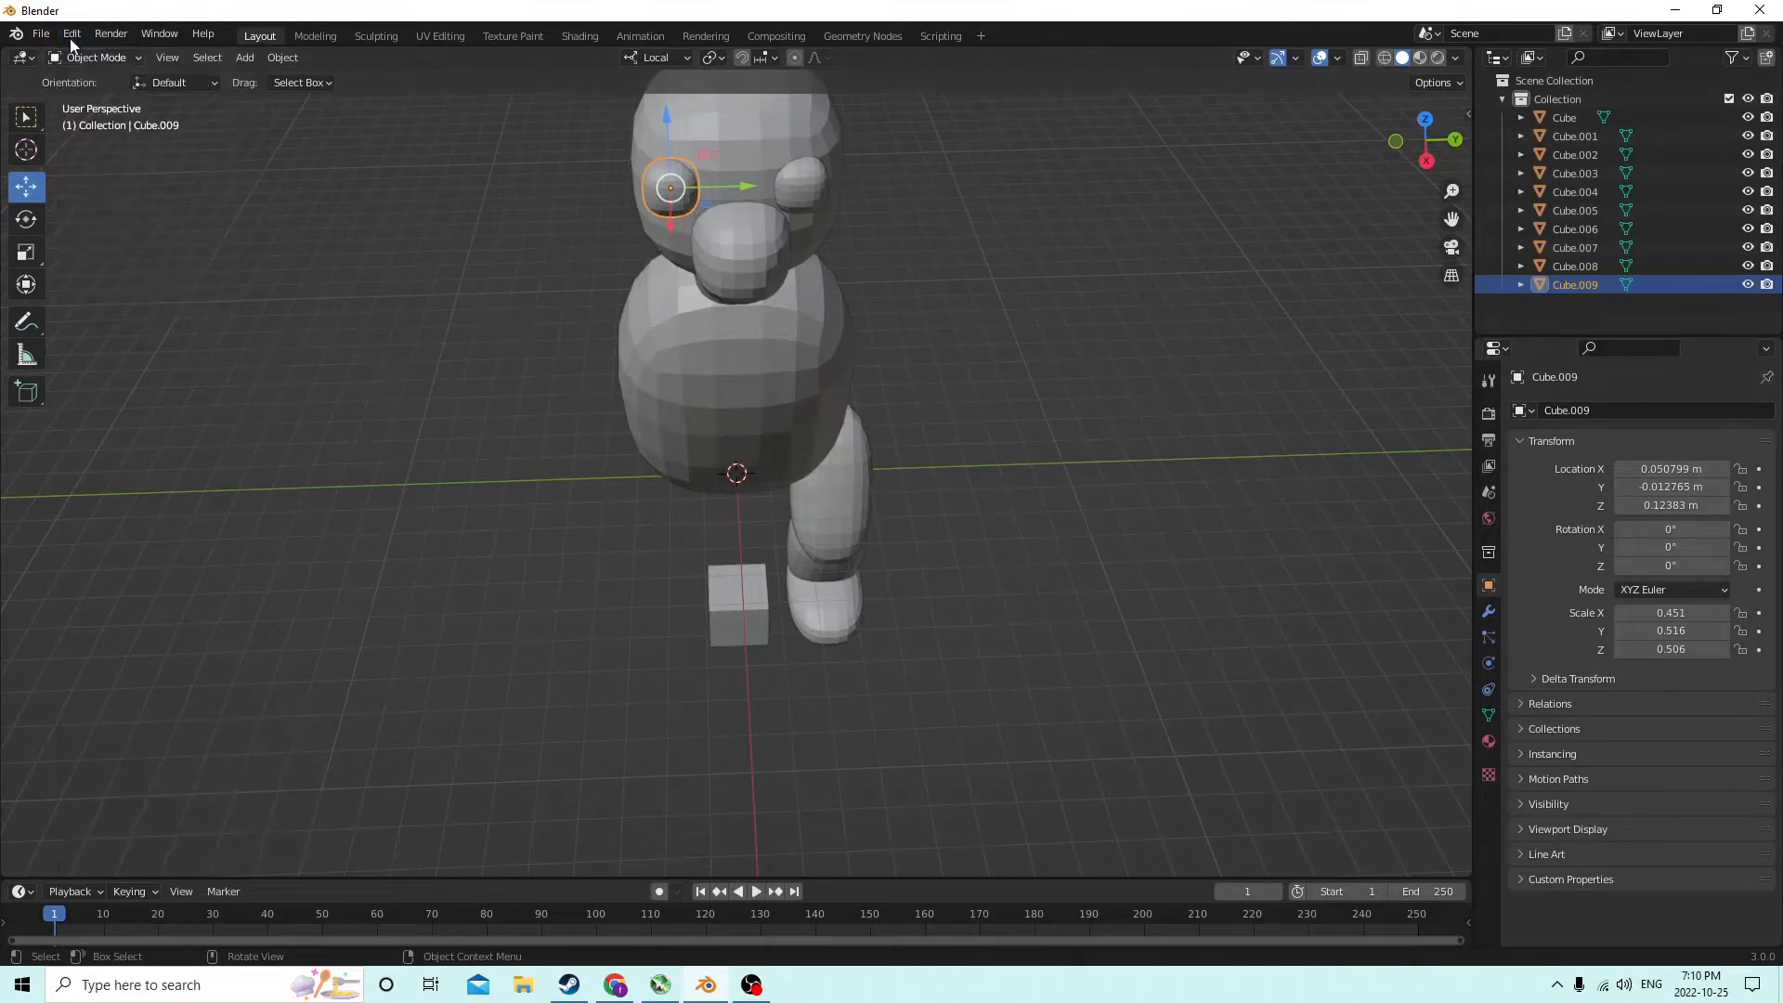
click(81, 41)
click(97, 54)
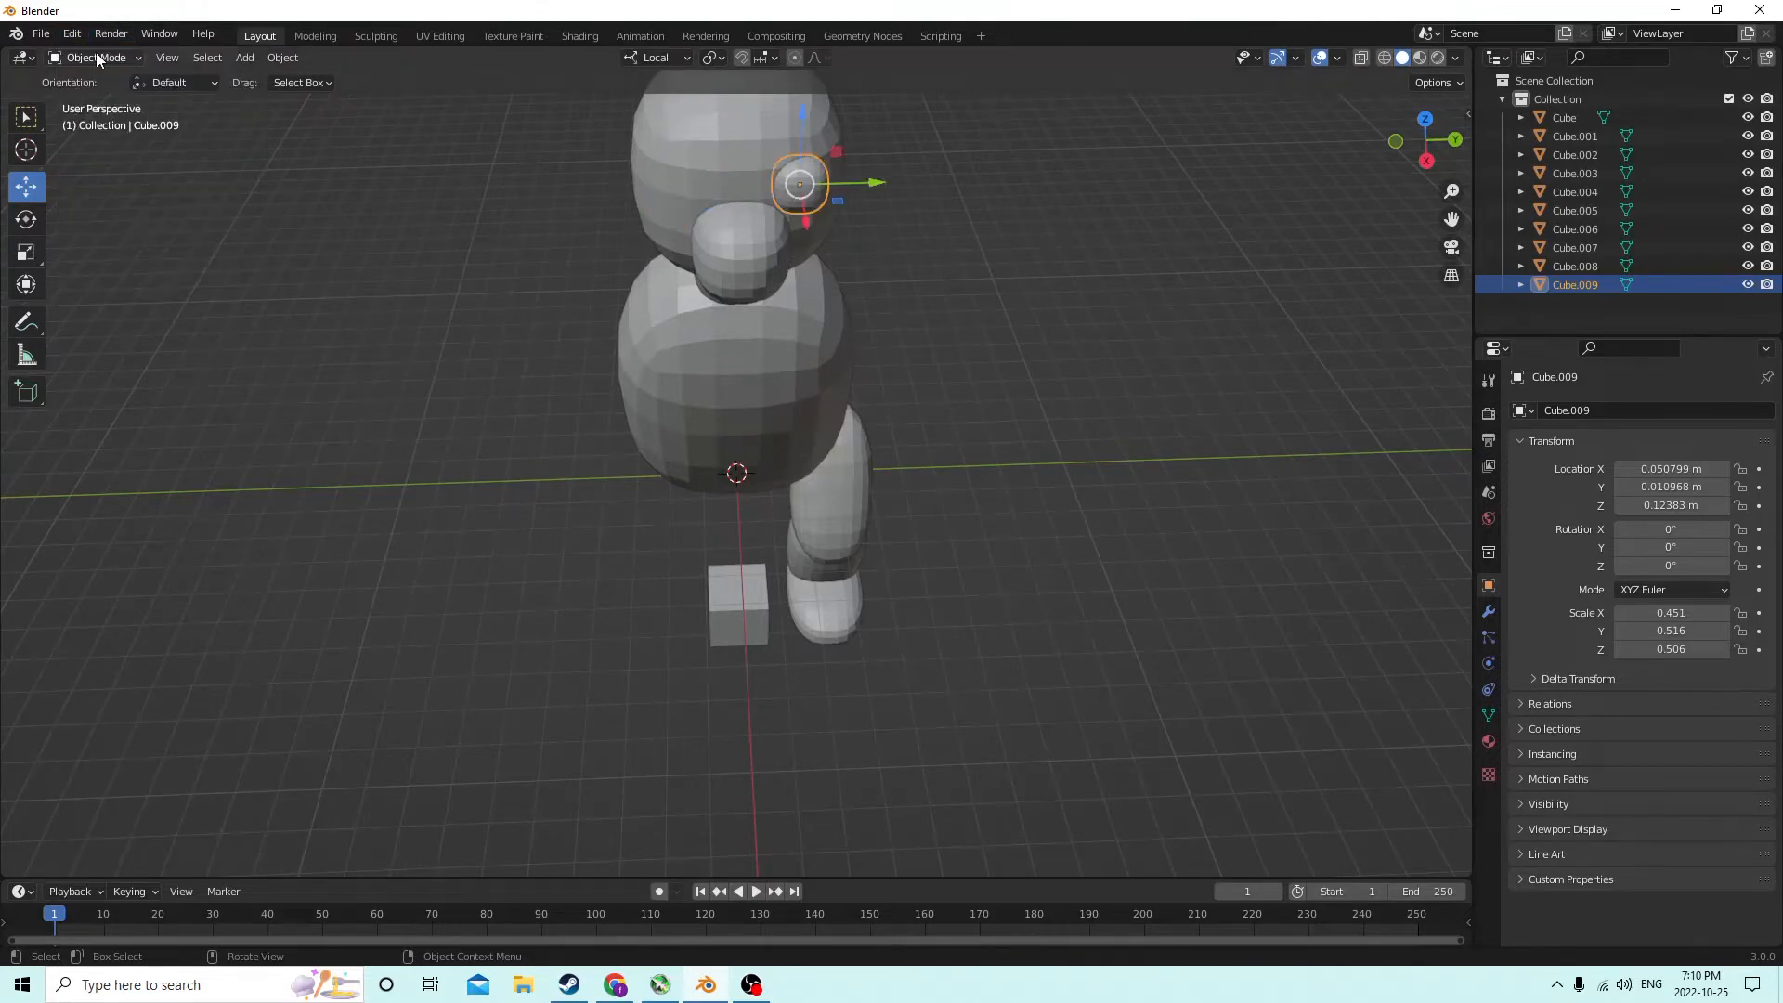
Set the eye copy's Y location to -0.010968 m to mirror it on the other side of the face
middle_drag(845, 181, 1776, 534)
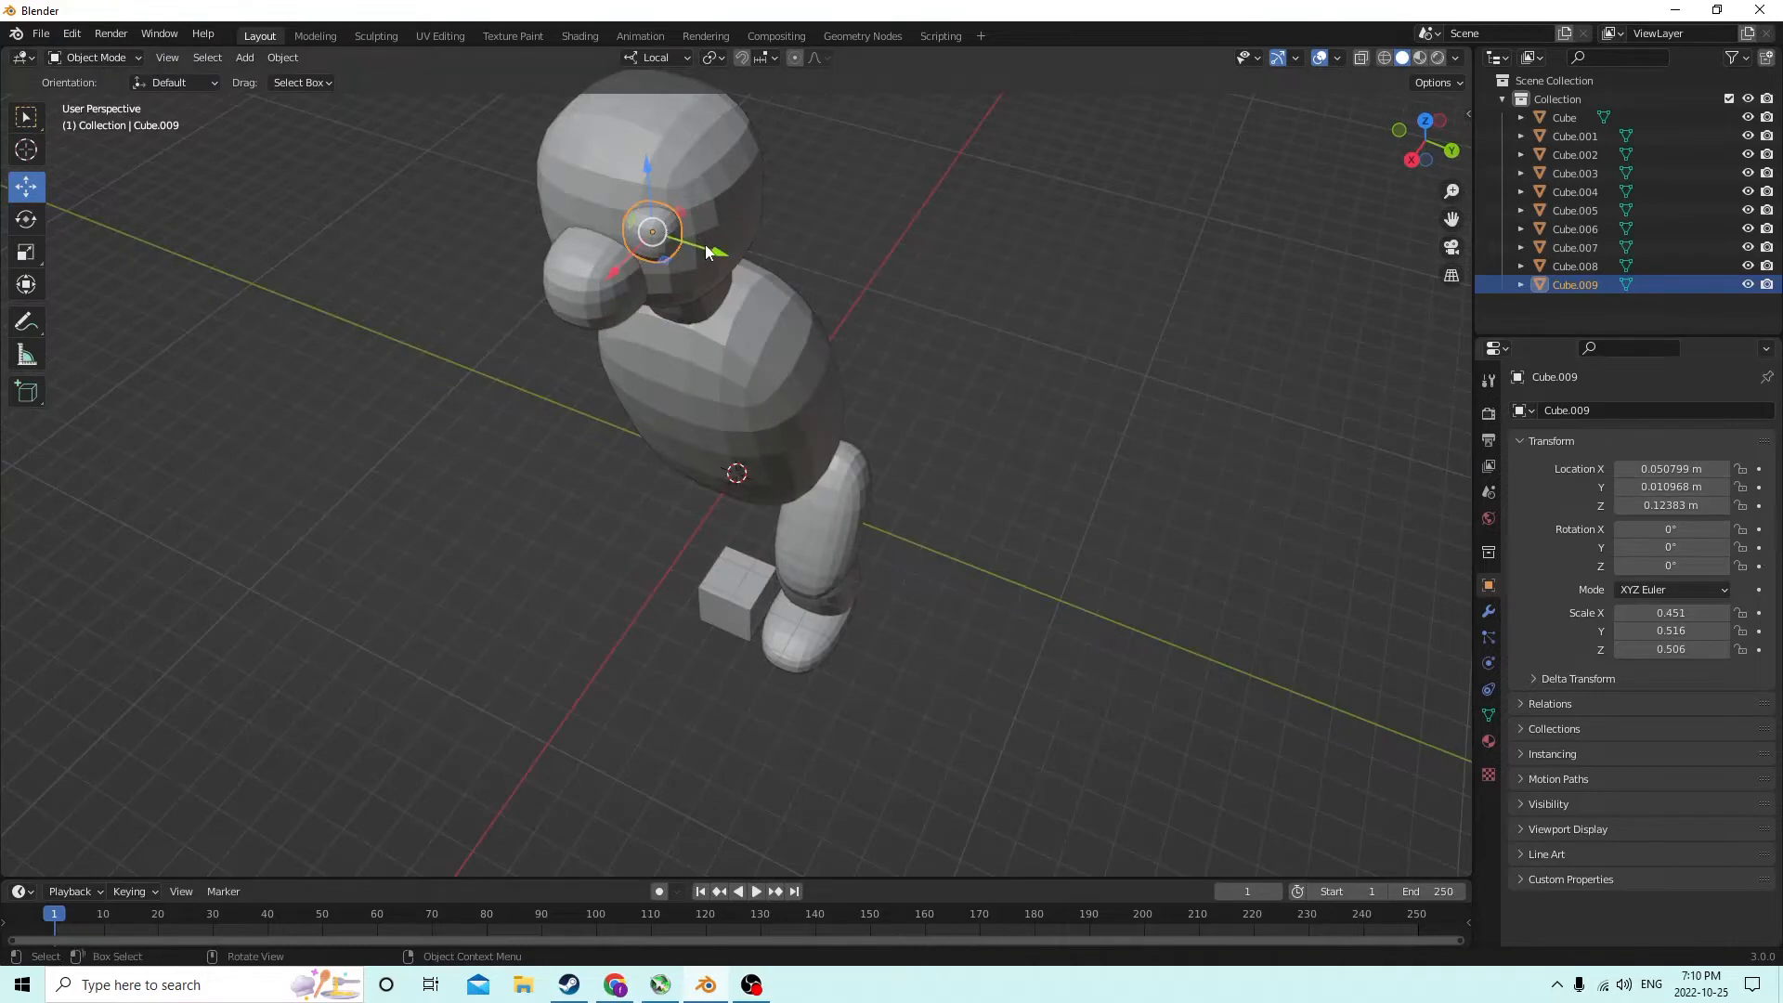
click(1632, 488)
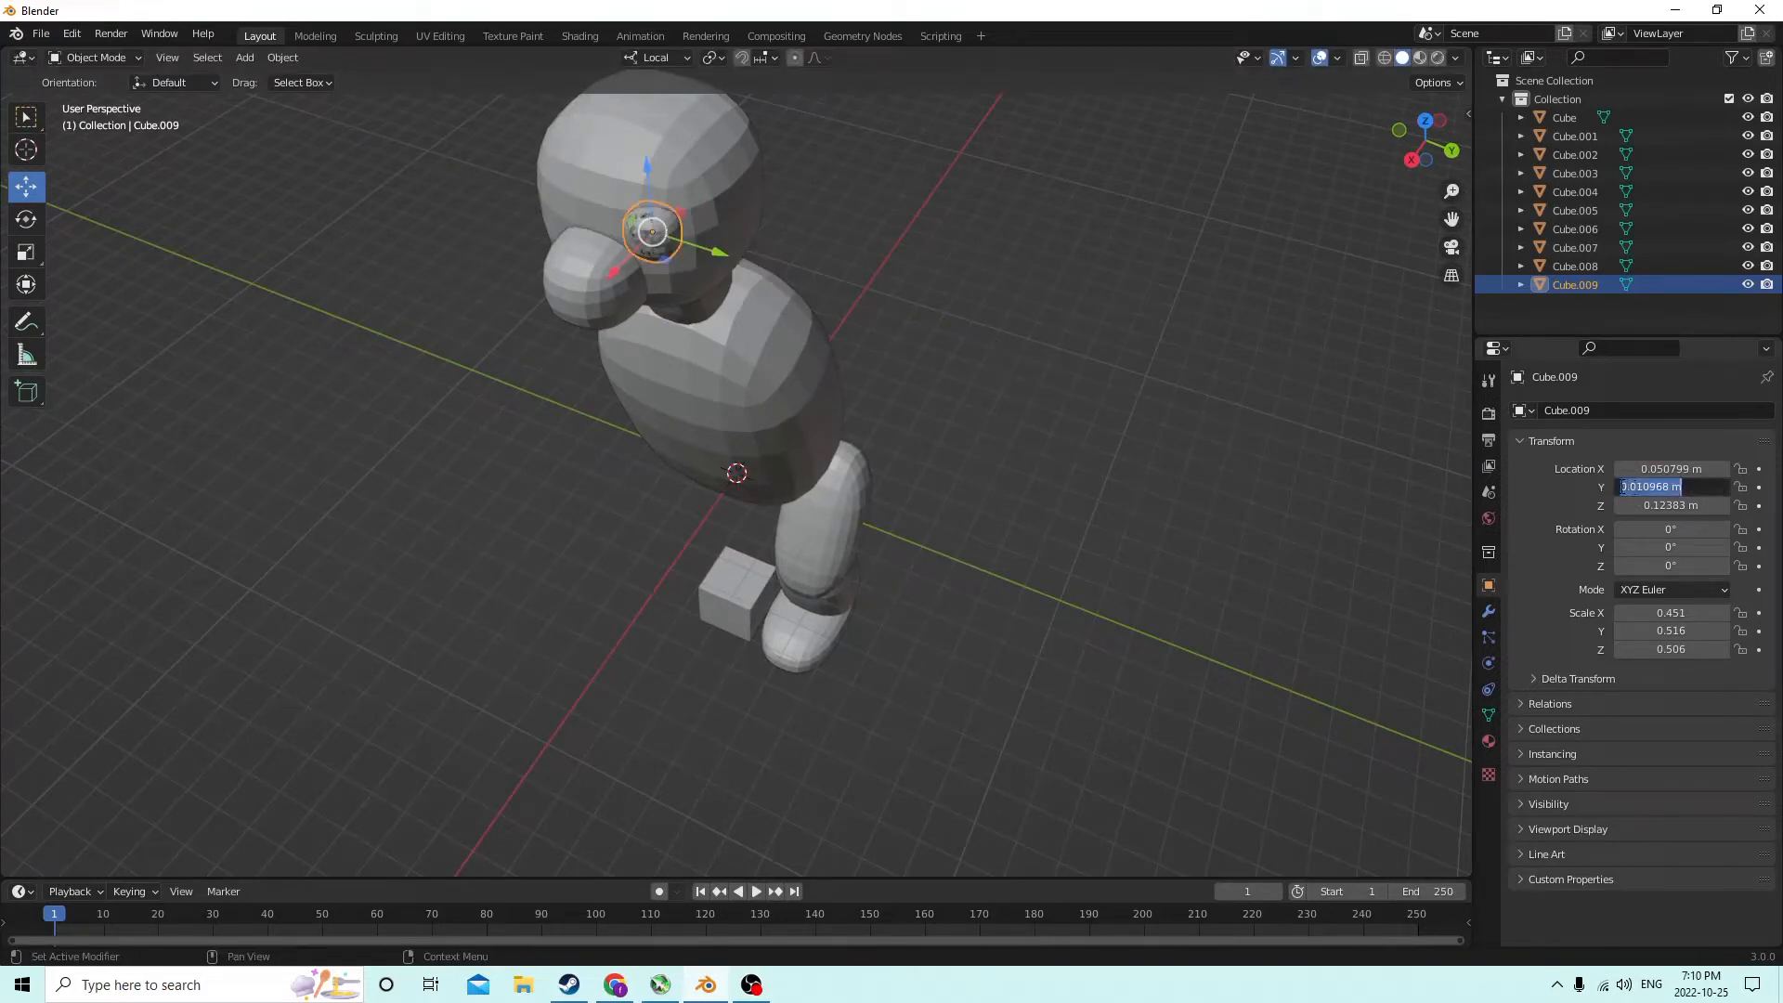
text(-)
key(Return)
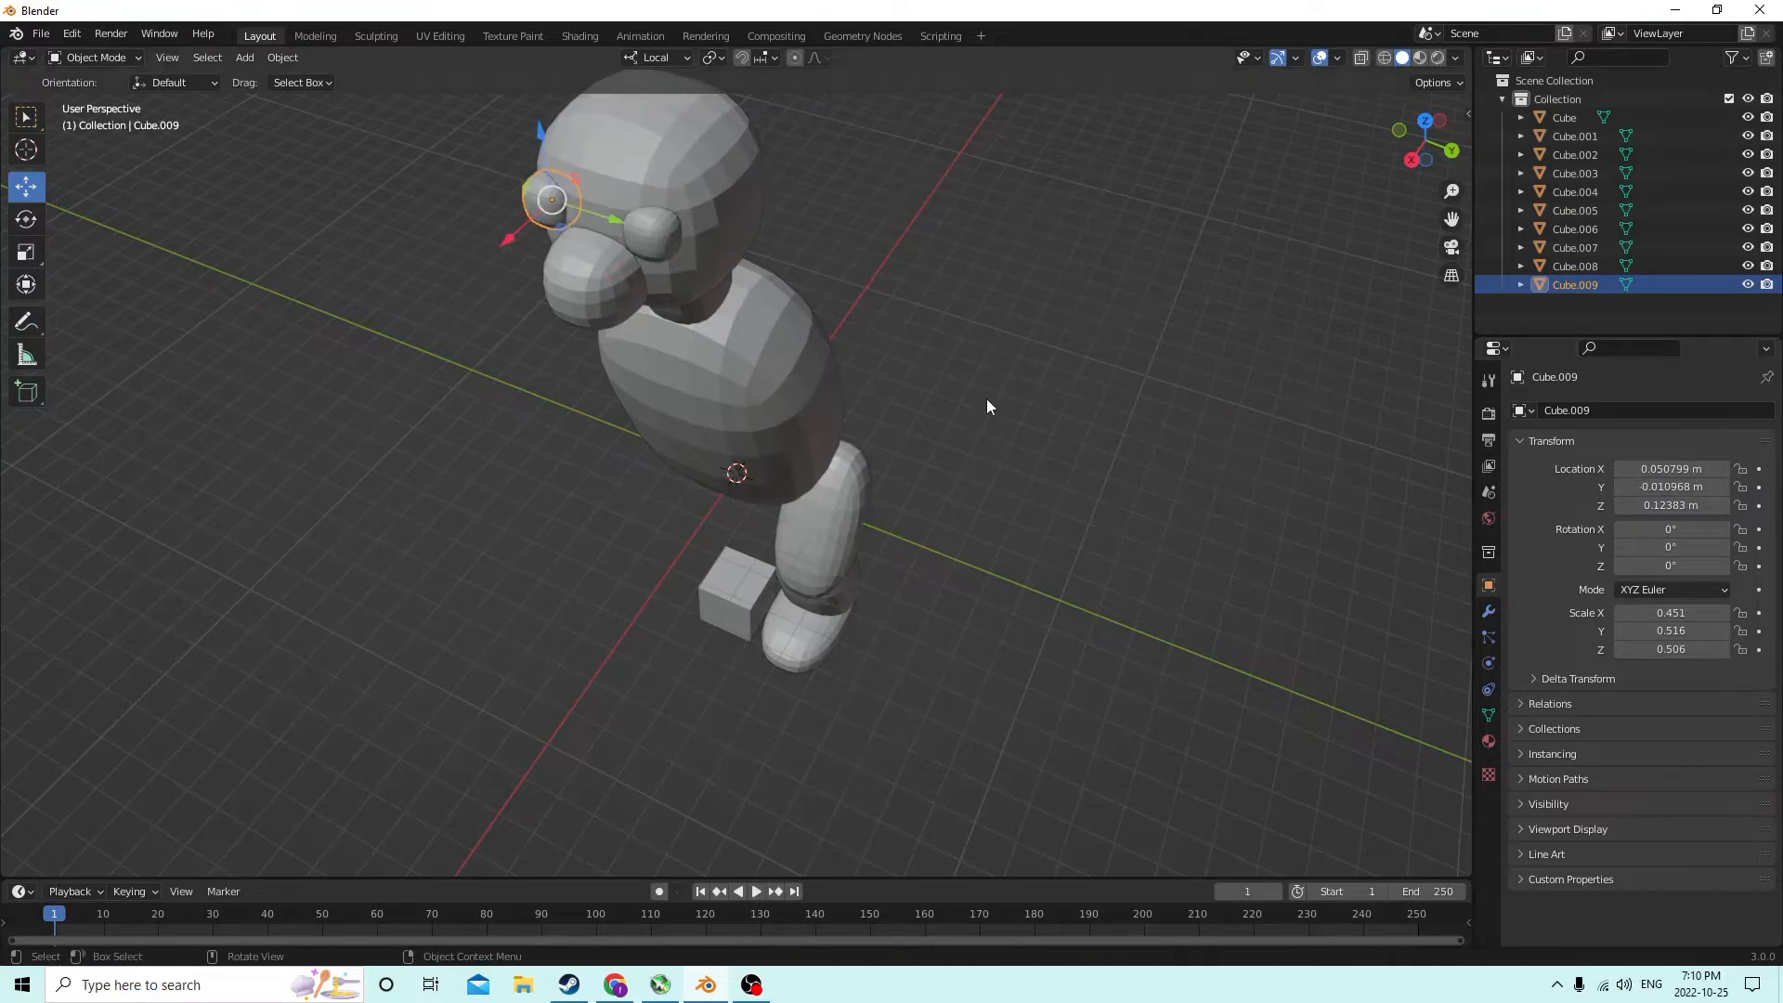
middle_drag(986, 399, 1053, 339)
middle_drag(914, 291, 864, 302)
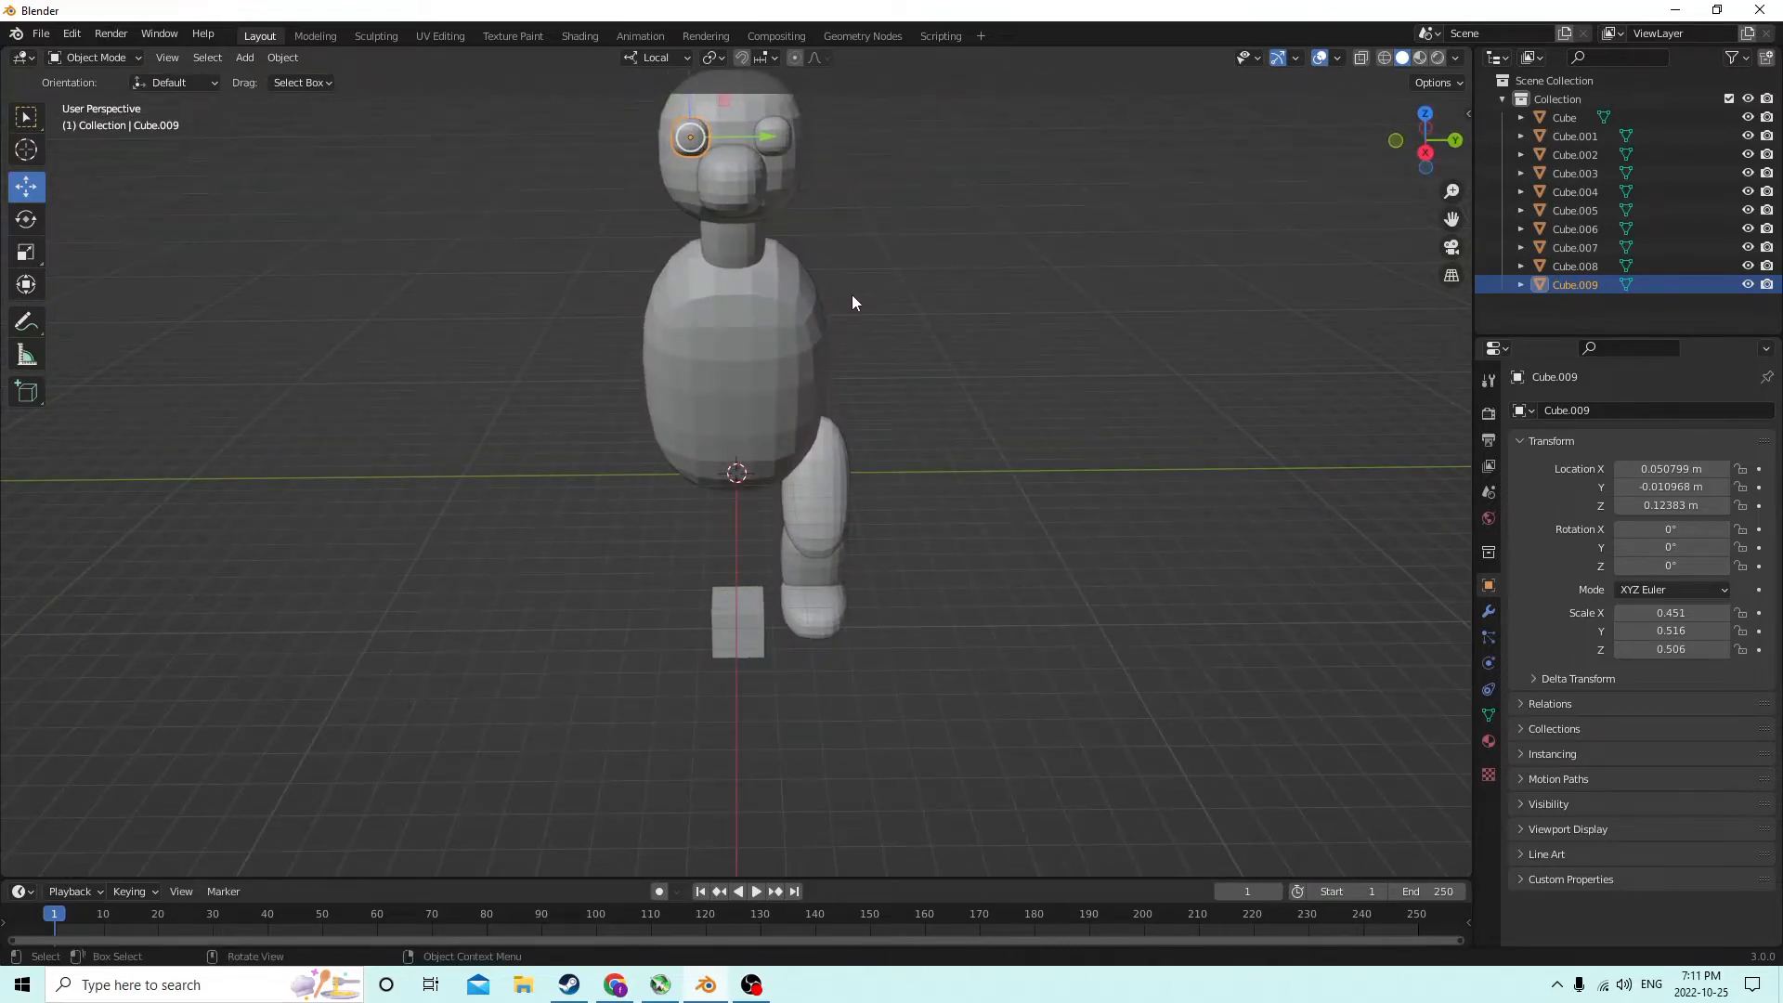
mouse_move(853, 303)
middle_down()
mouse_move(955, 303)
mouse_move(665, 303)
mouse_move(825, 299)
middle_up()
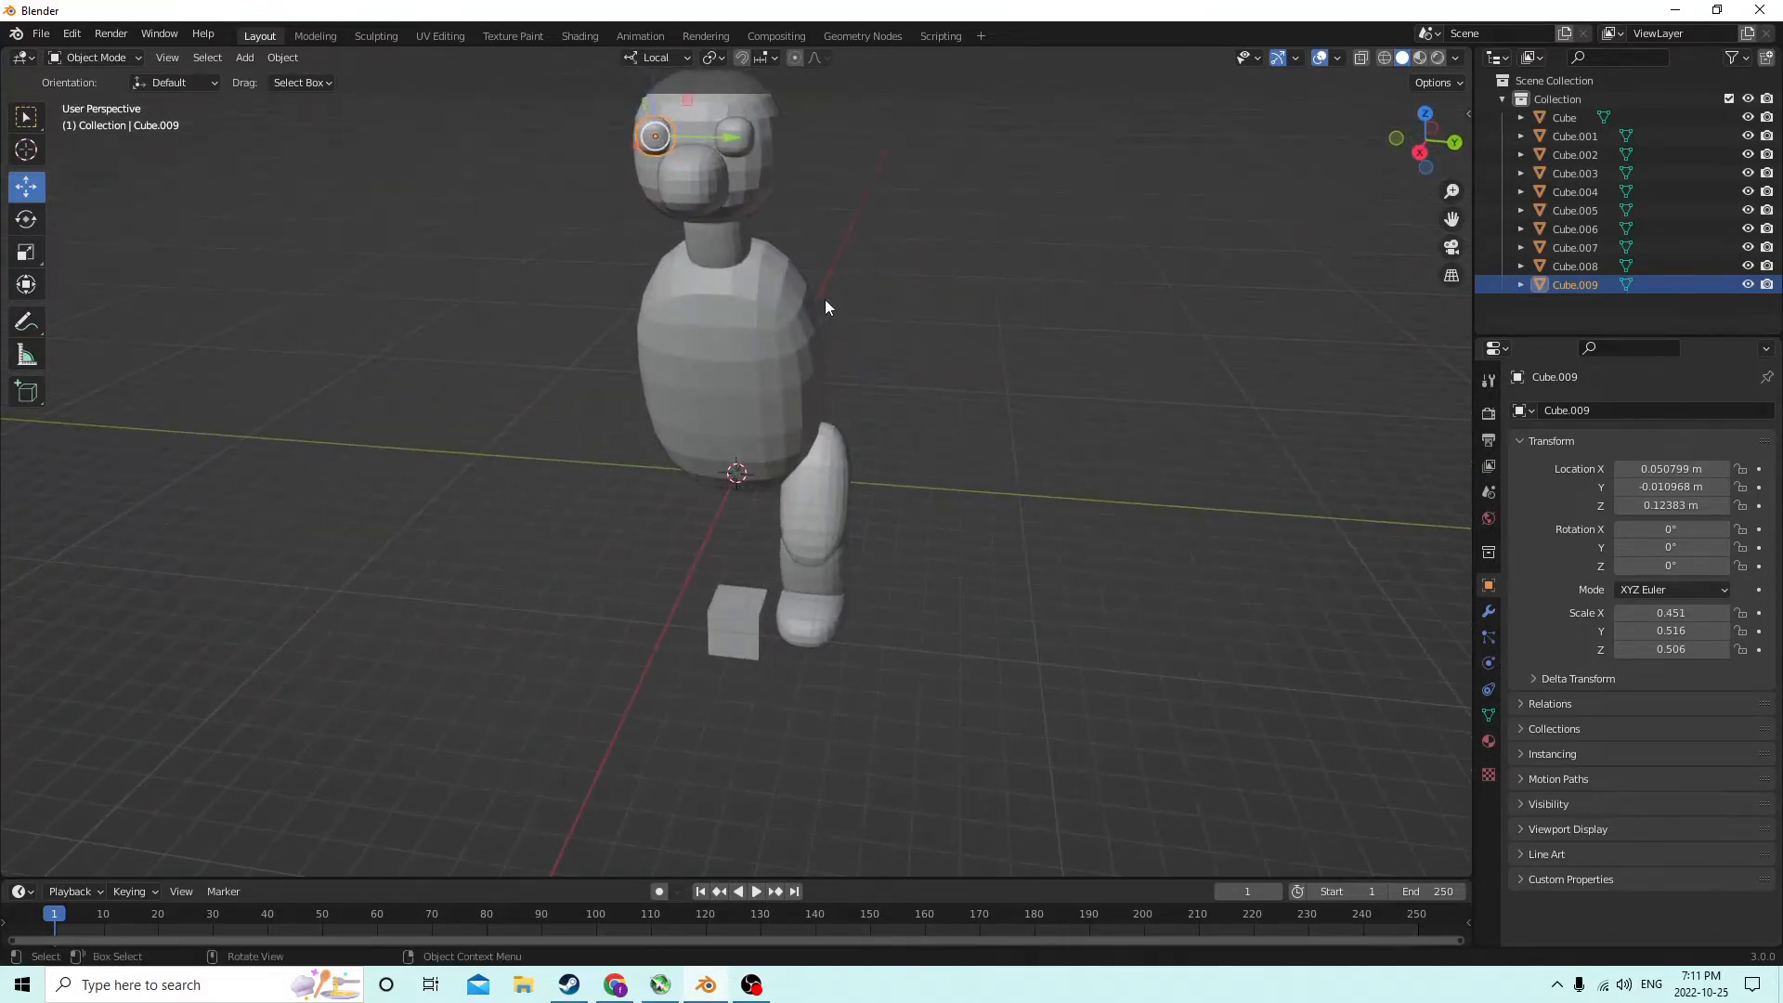
Lower the snout about 0.003 m and move it forward about 0.004 m along local X
click(693, 176)
middle_drag(692, 177, 609, 175)
drag(609, 175, 609, 182)
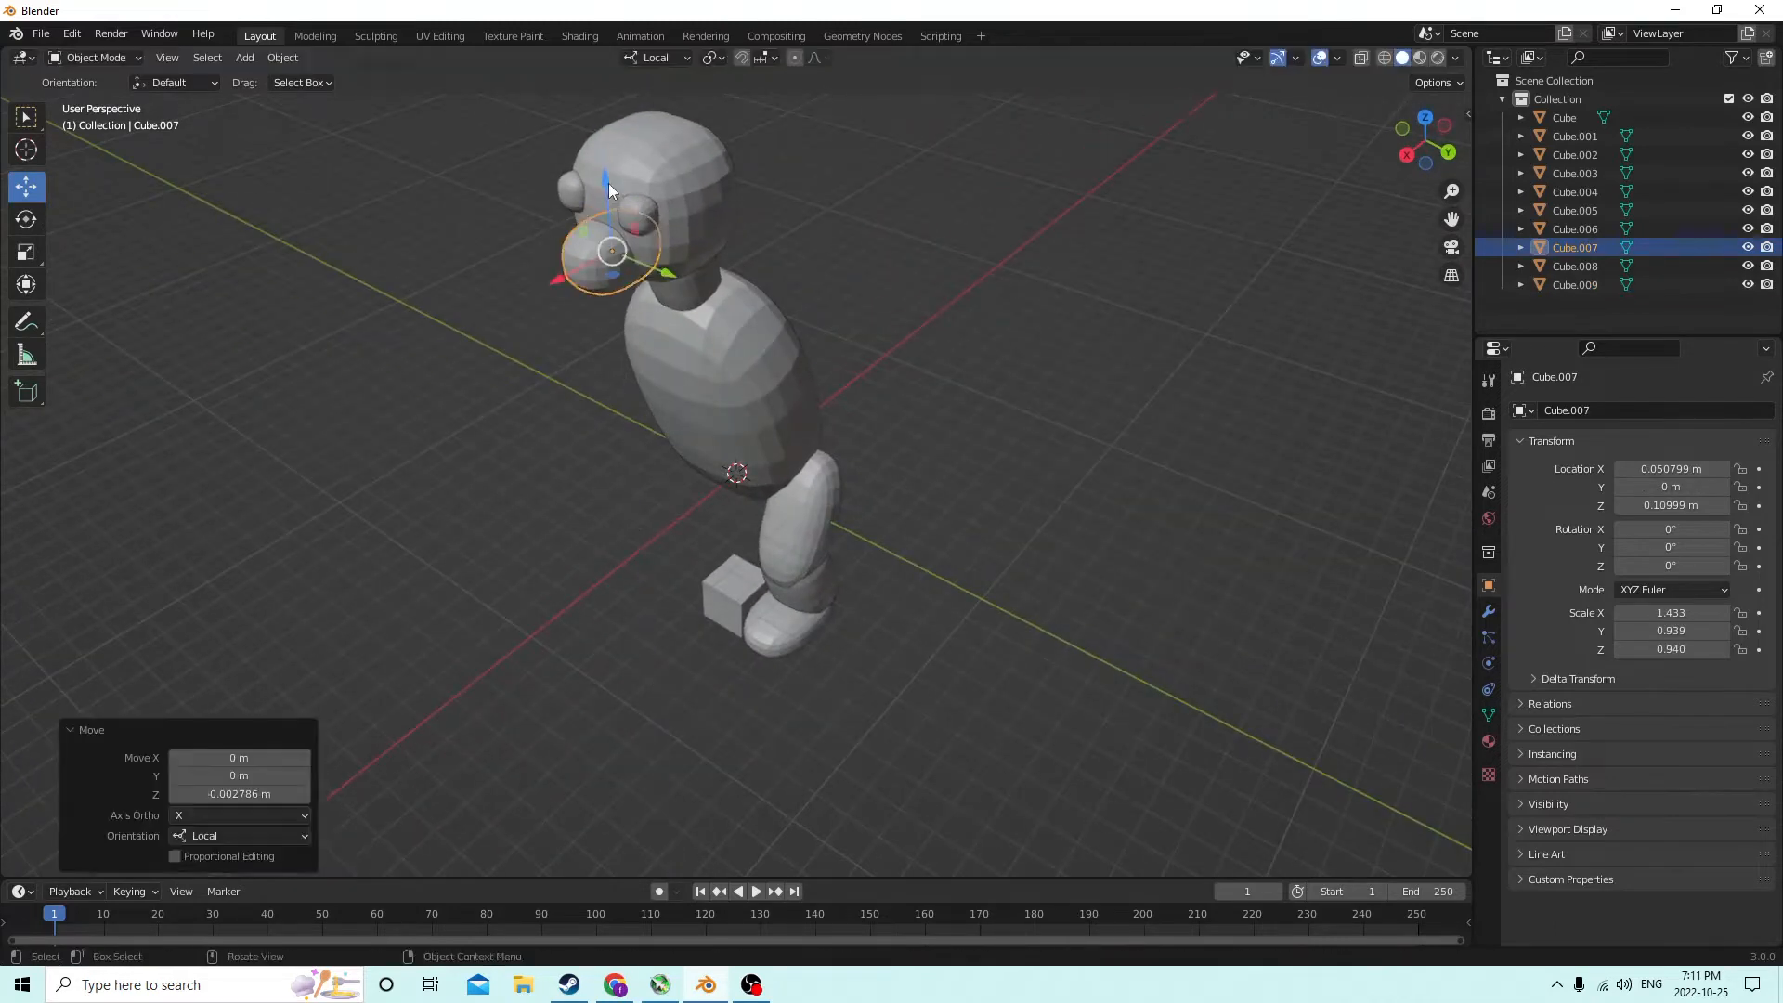
middle_drag(610, 183, 545, 227)
key(g)
key(x)
click(523, 154)
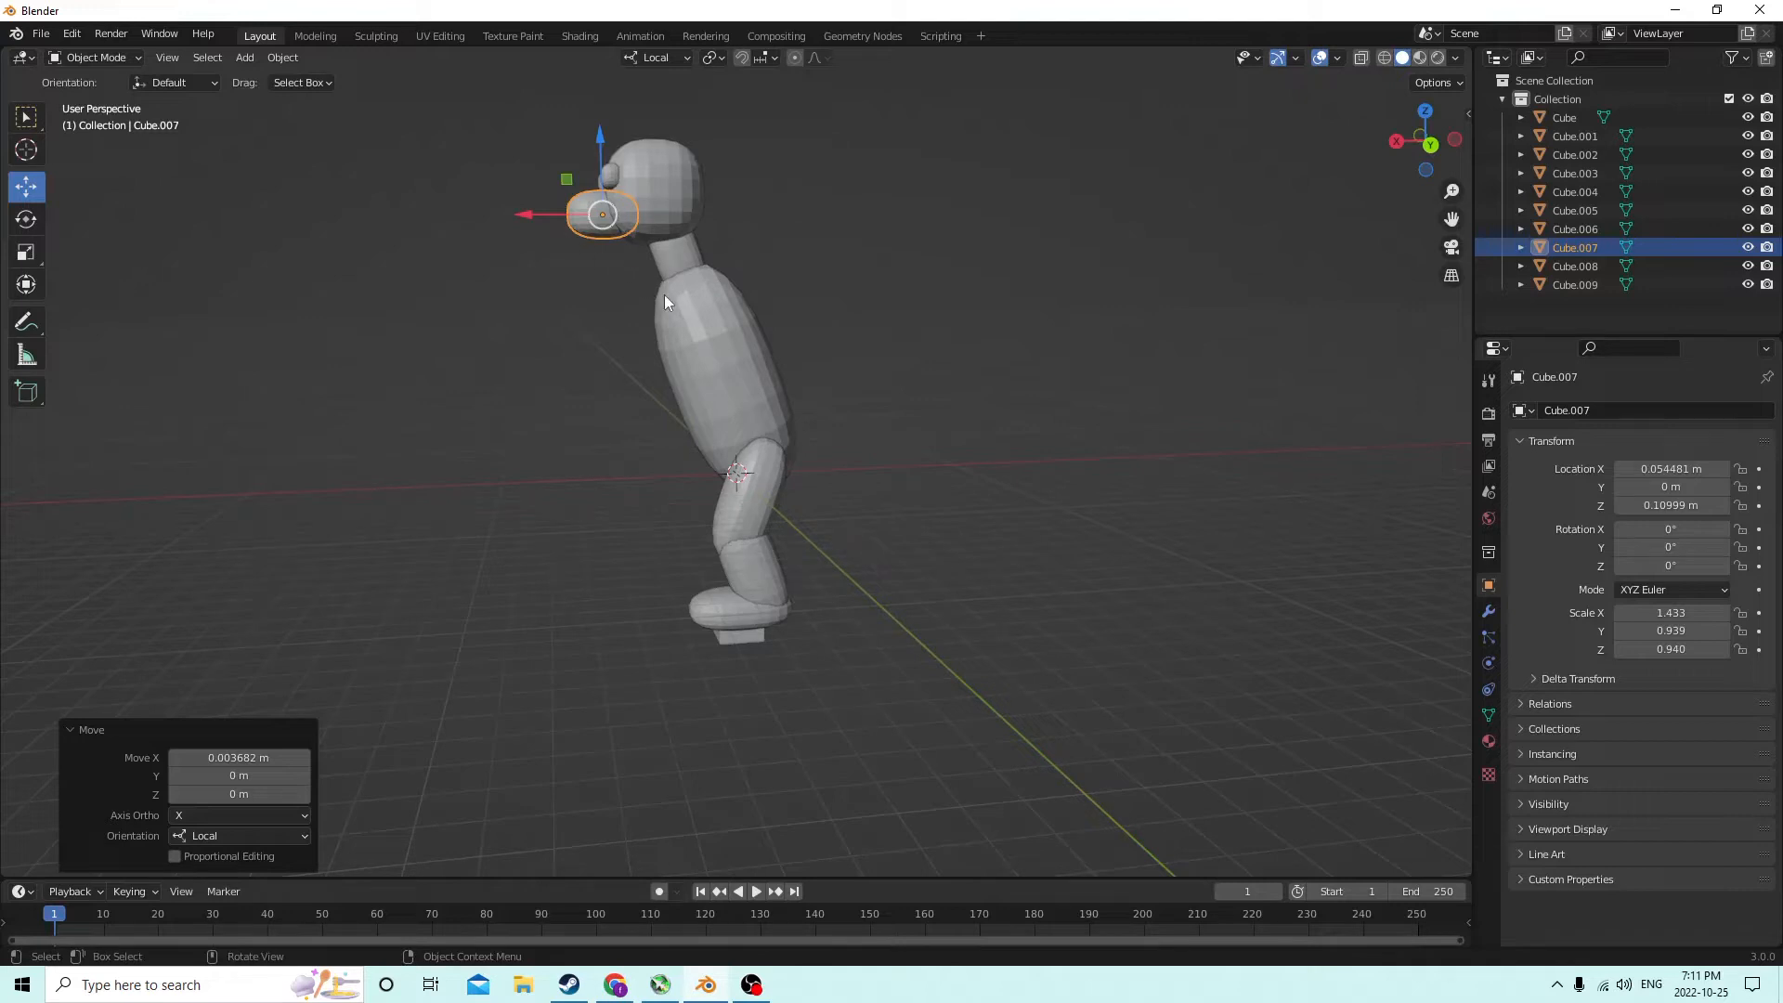
Set the upper leg's Y rotation to -35°
middle_drag(665, 294, 749, 455)
click(749, 463)
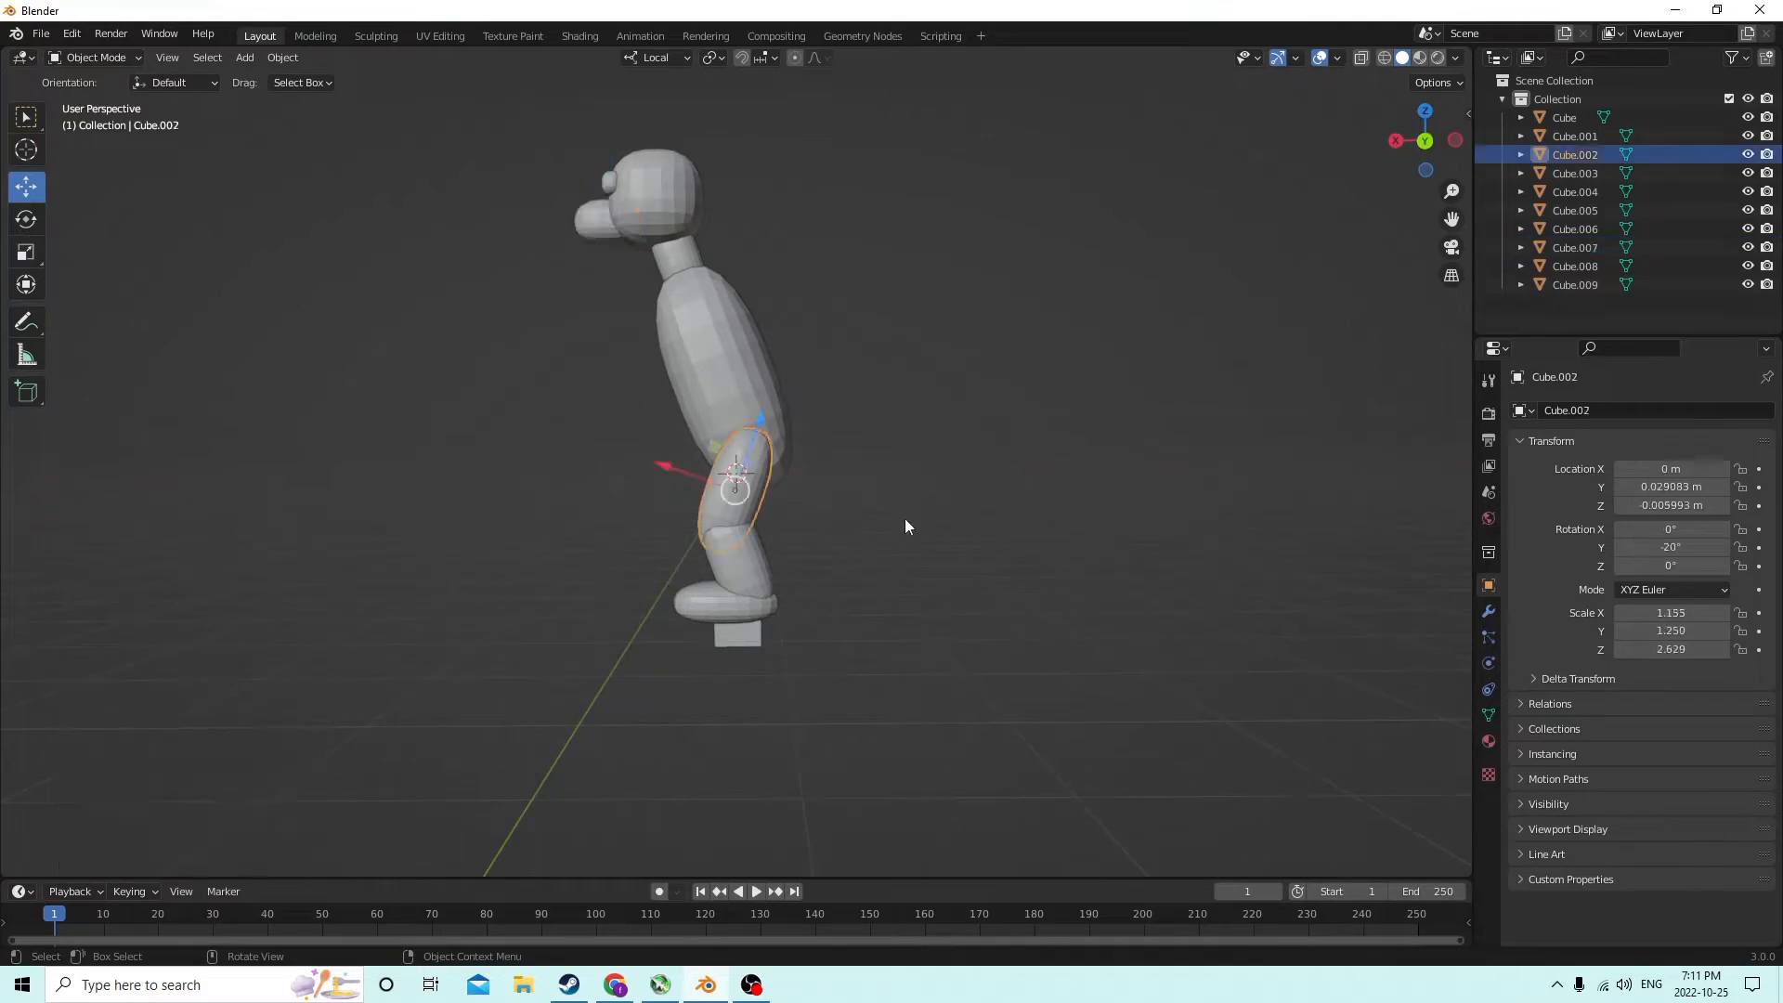
click(1666, 548)
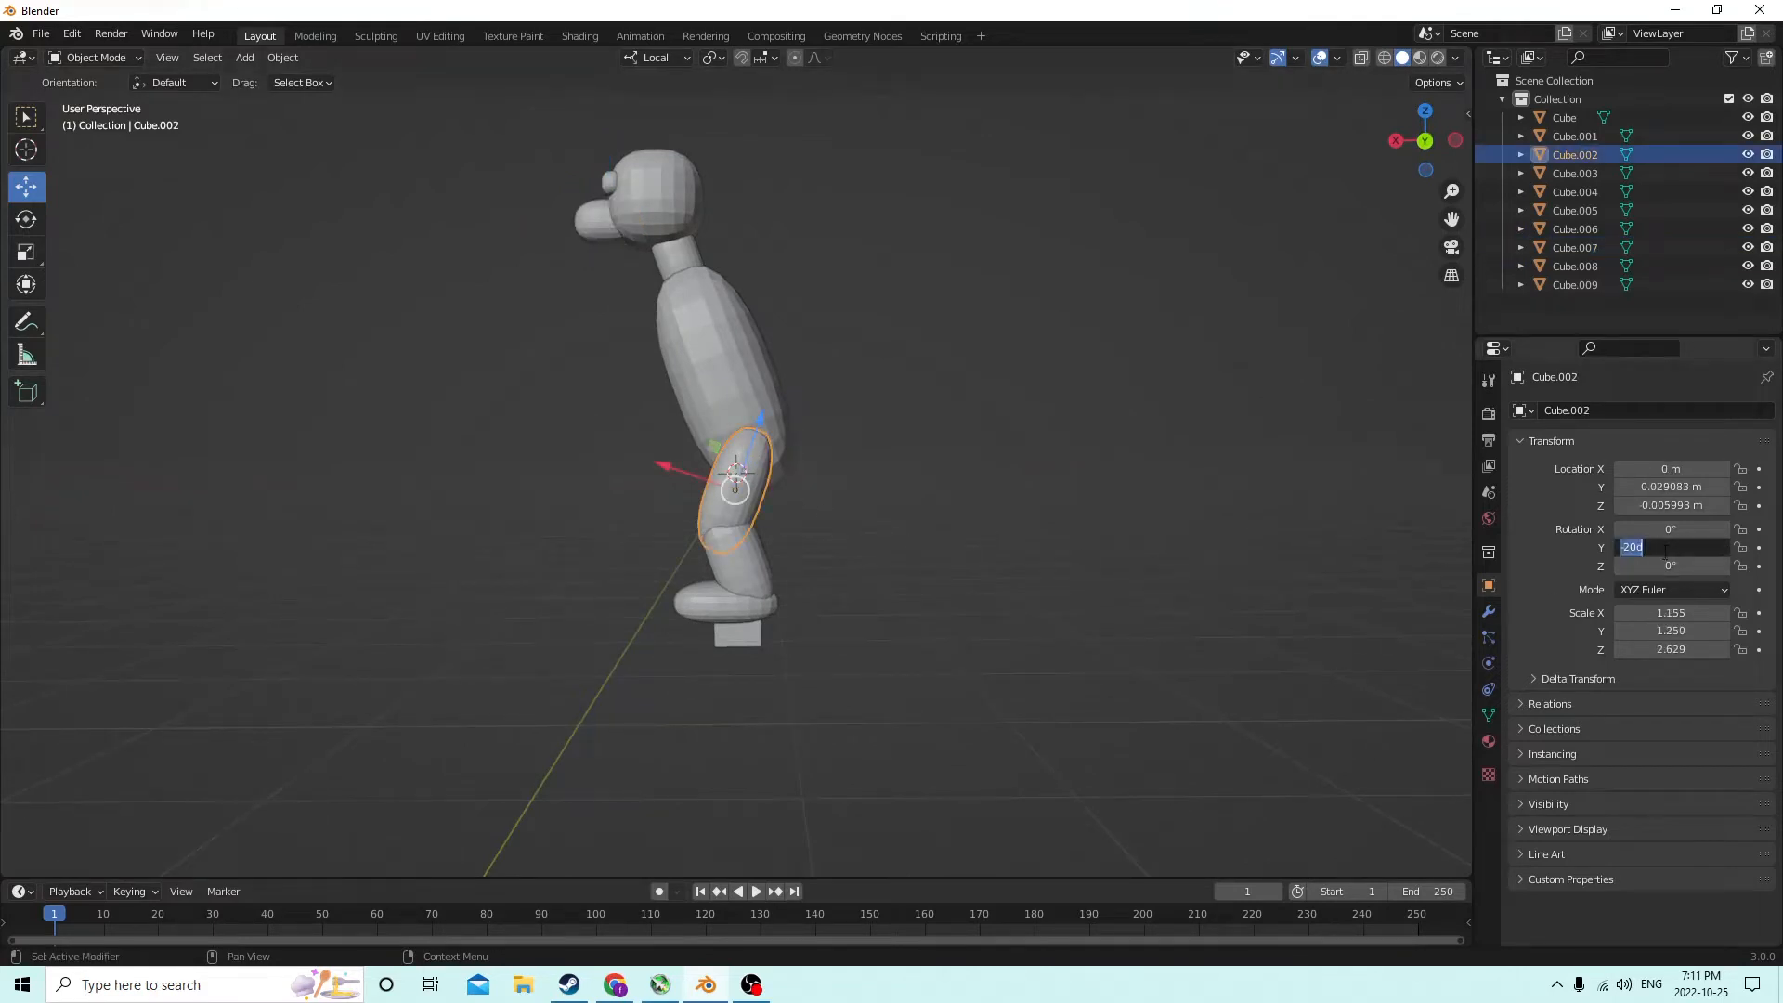
text(-35)
key(Return)
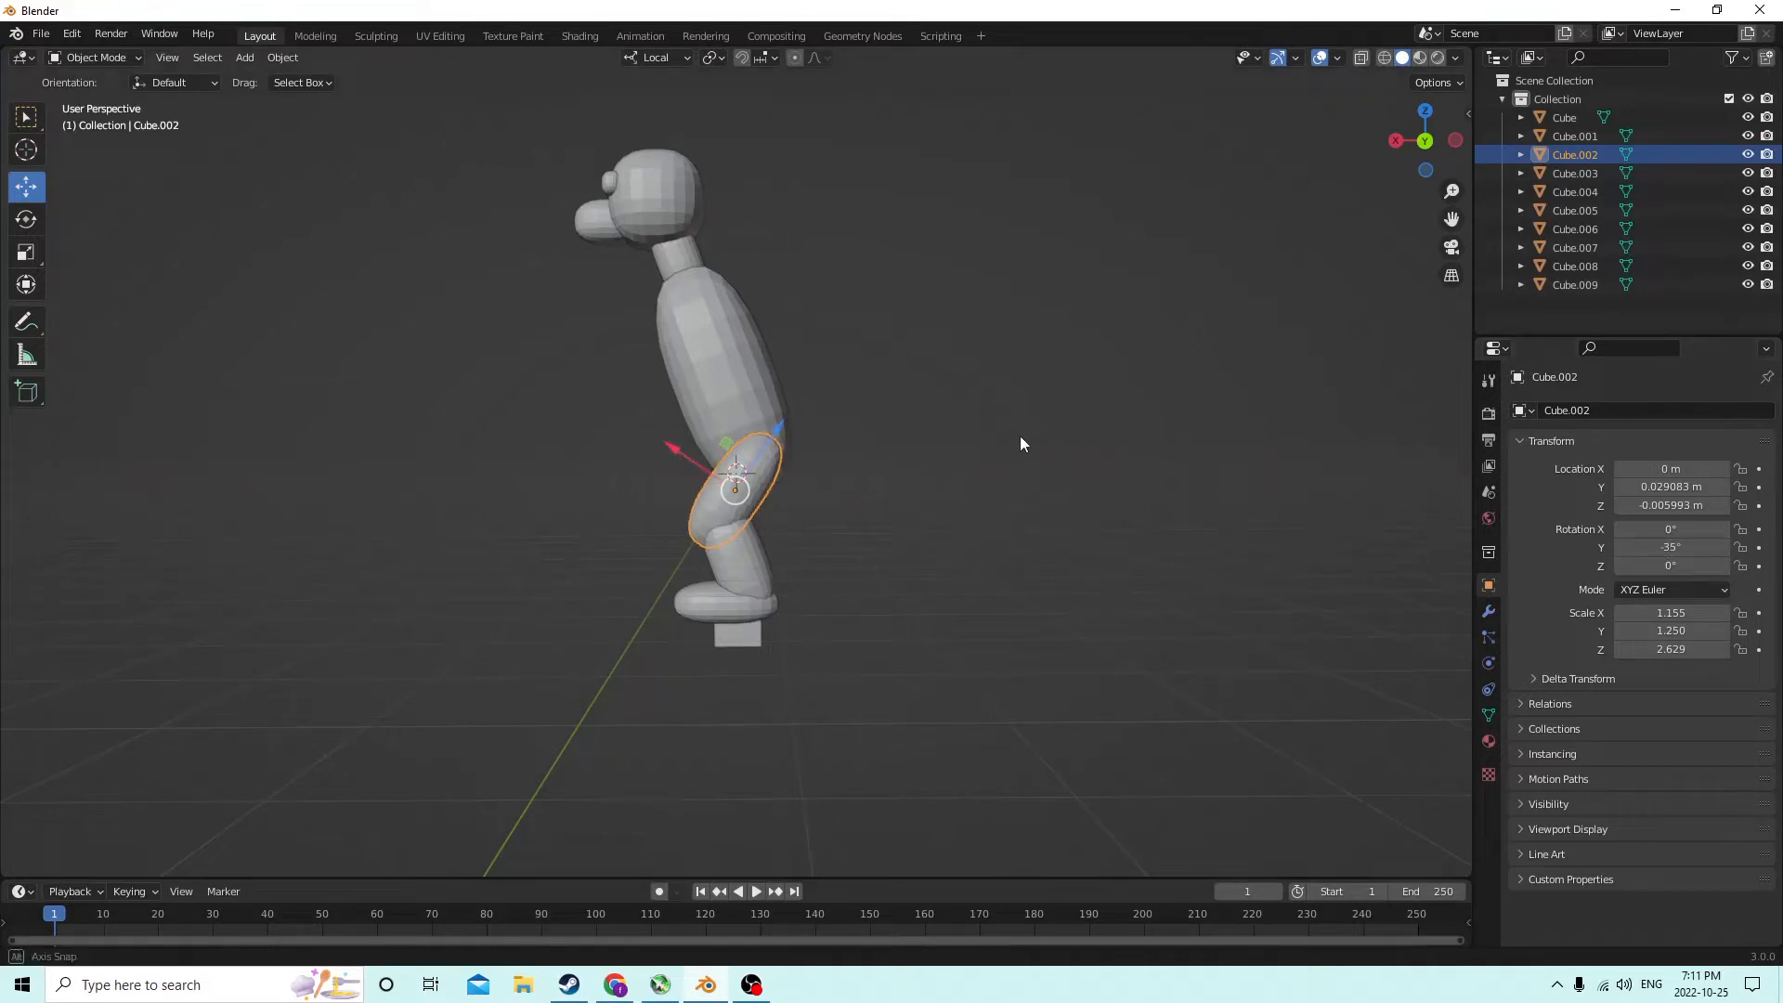
Move the upper leg back to about X -0.0046 m and Z -0.0066 m, and lower the torso about 0.006 m along its local Z
middle_drag(1020, 437, 1028, 425)
drag(674, 442, 791, 425)
middle_drag(791, 467, 799, 500)
scroll(798, 499, up, 3)
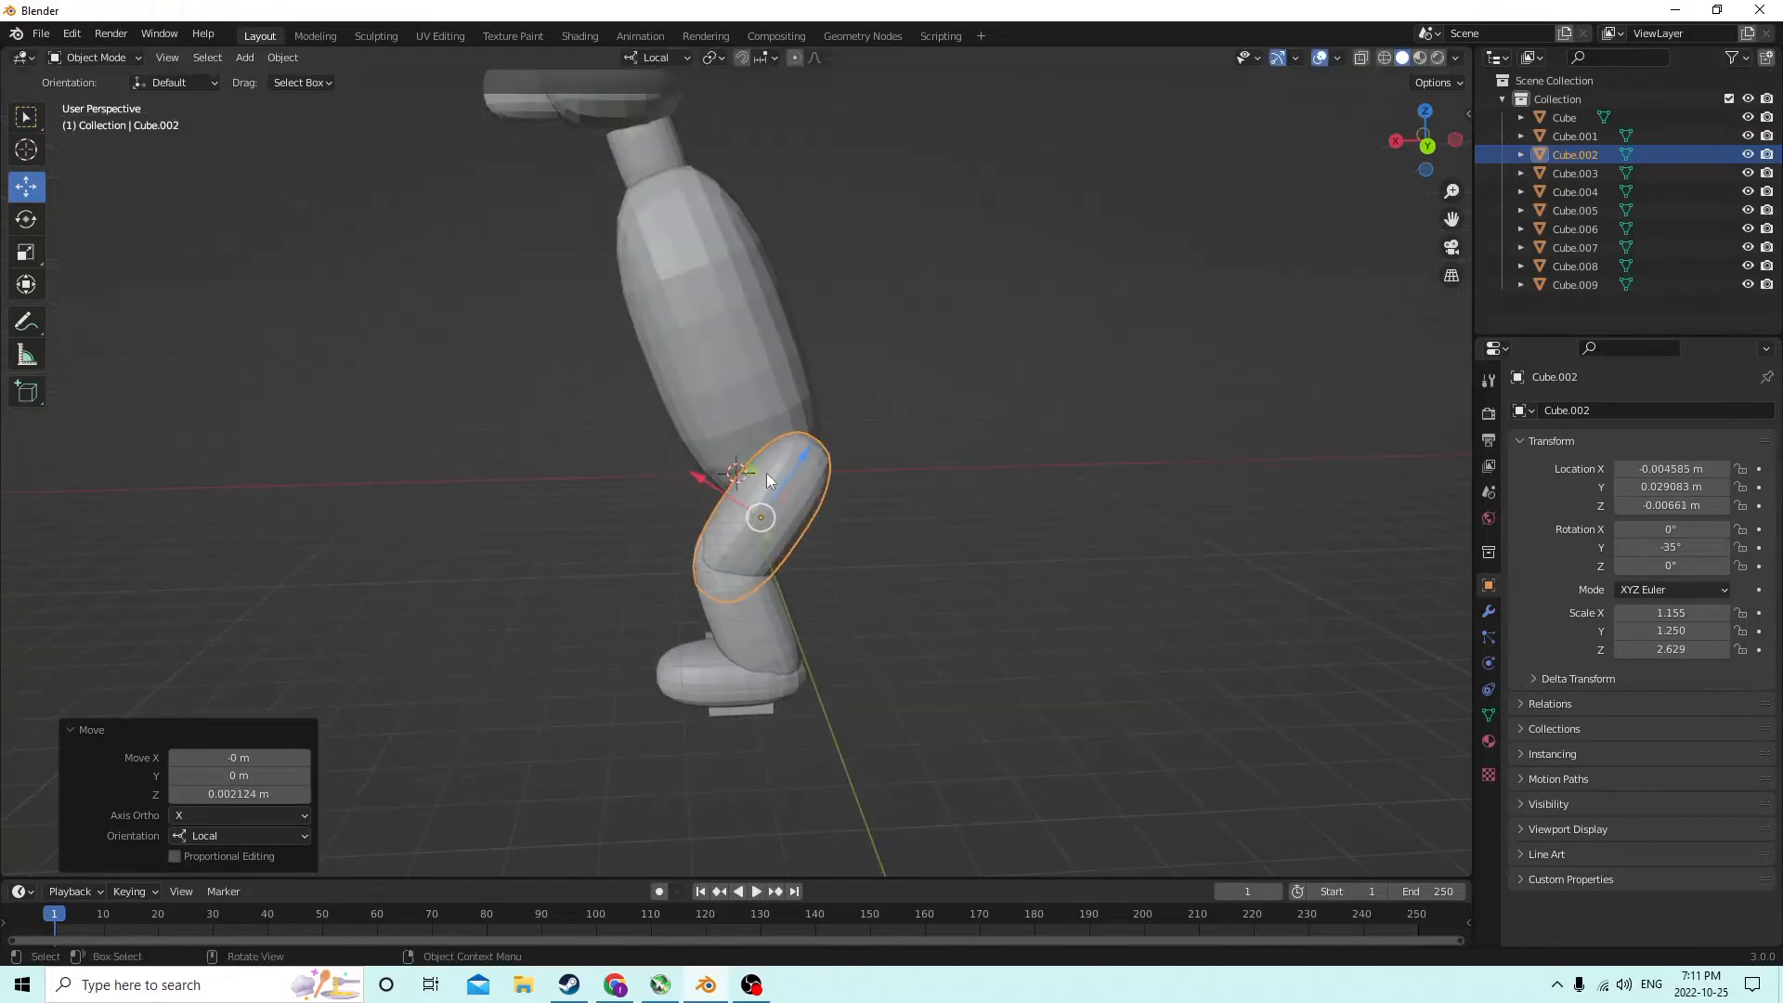
click(743, 382)
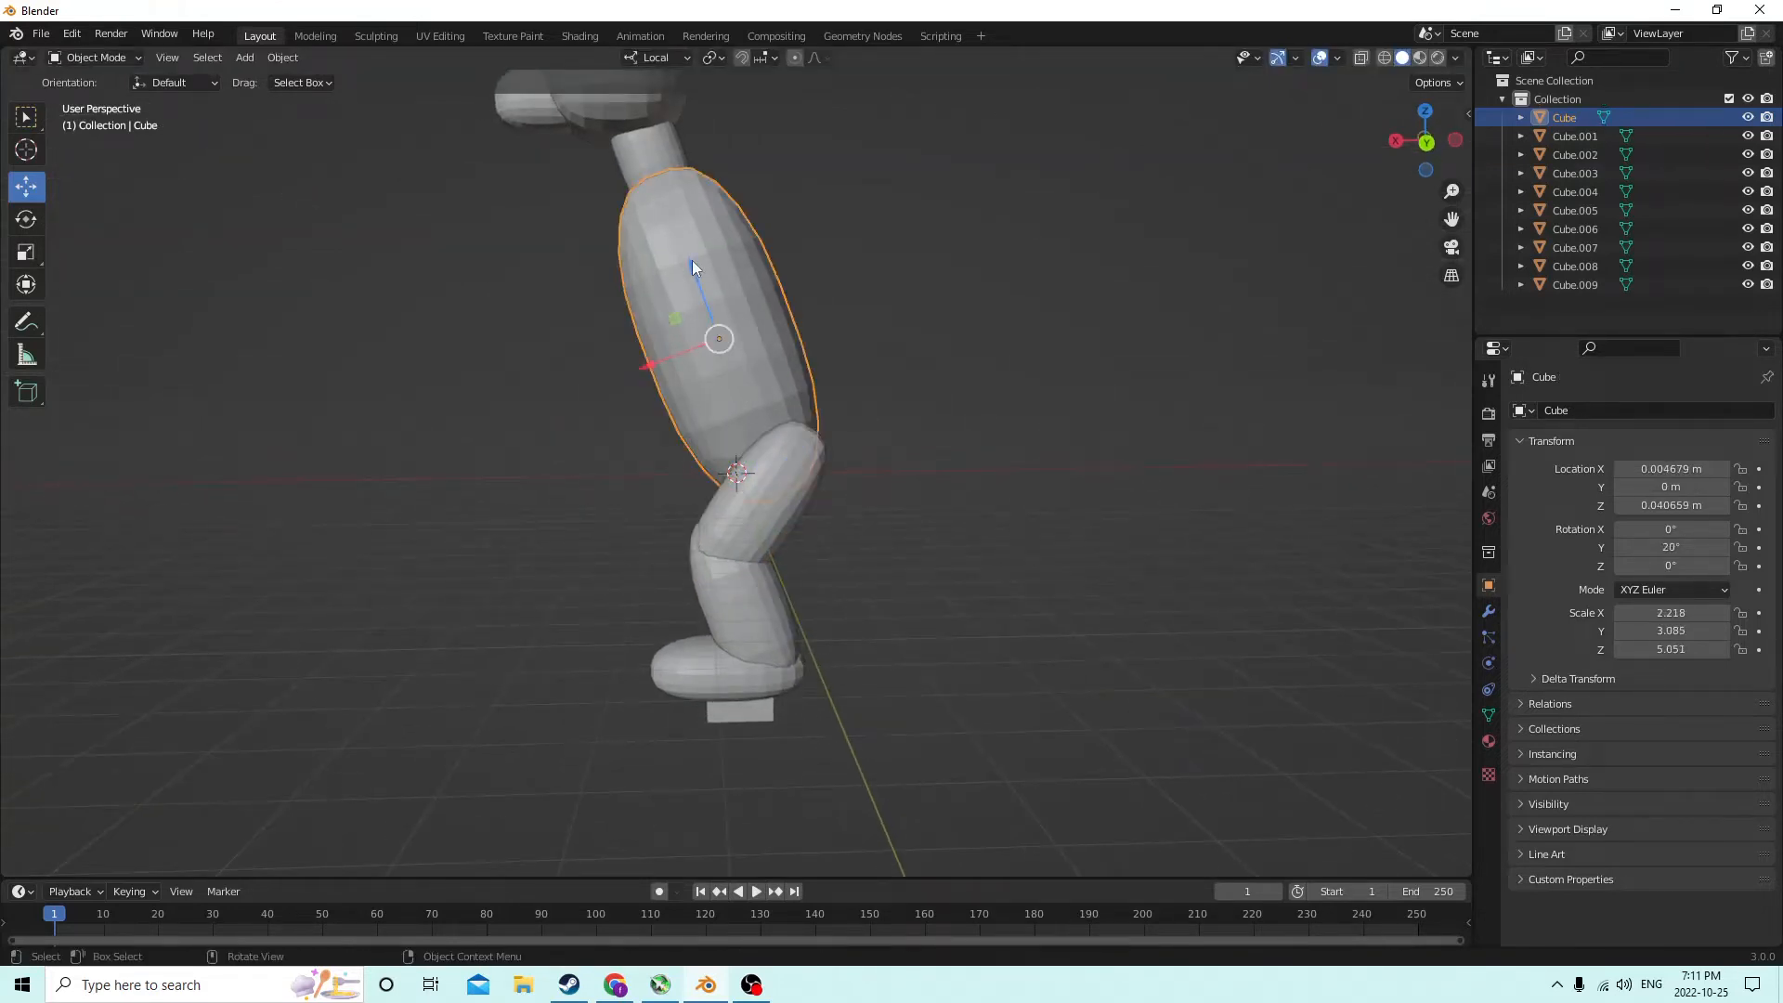
drag(693, 262, 710, 284)
Set the lower leg's Y rotation to 35°
click(751, 606)
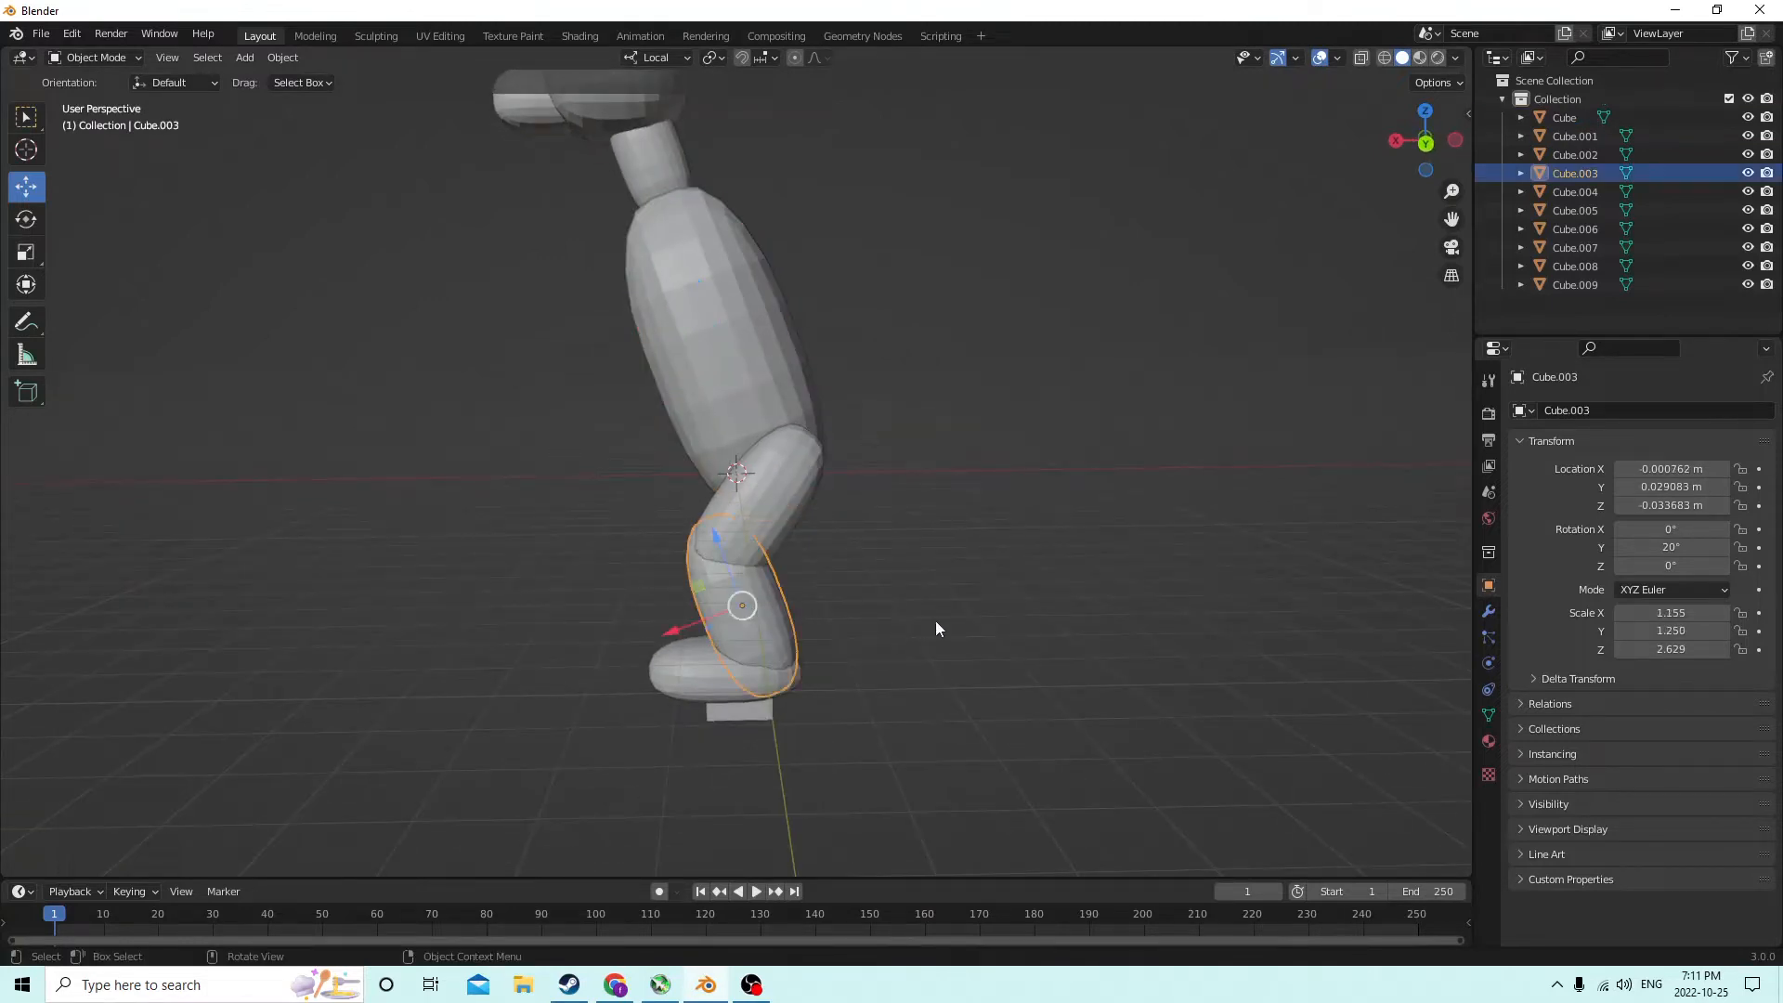
click(1690, 554)
text(3)
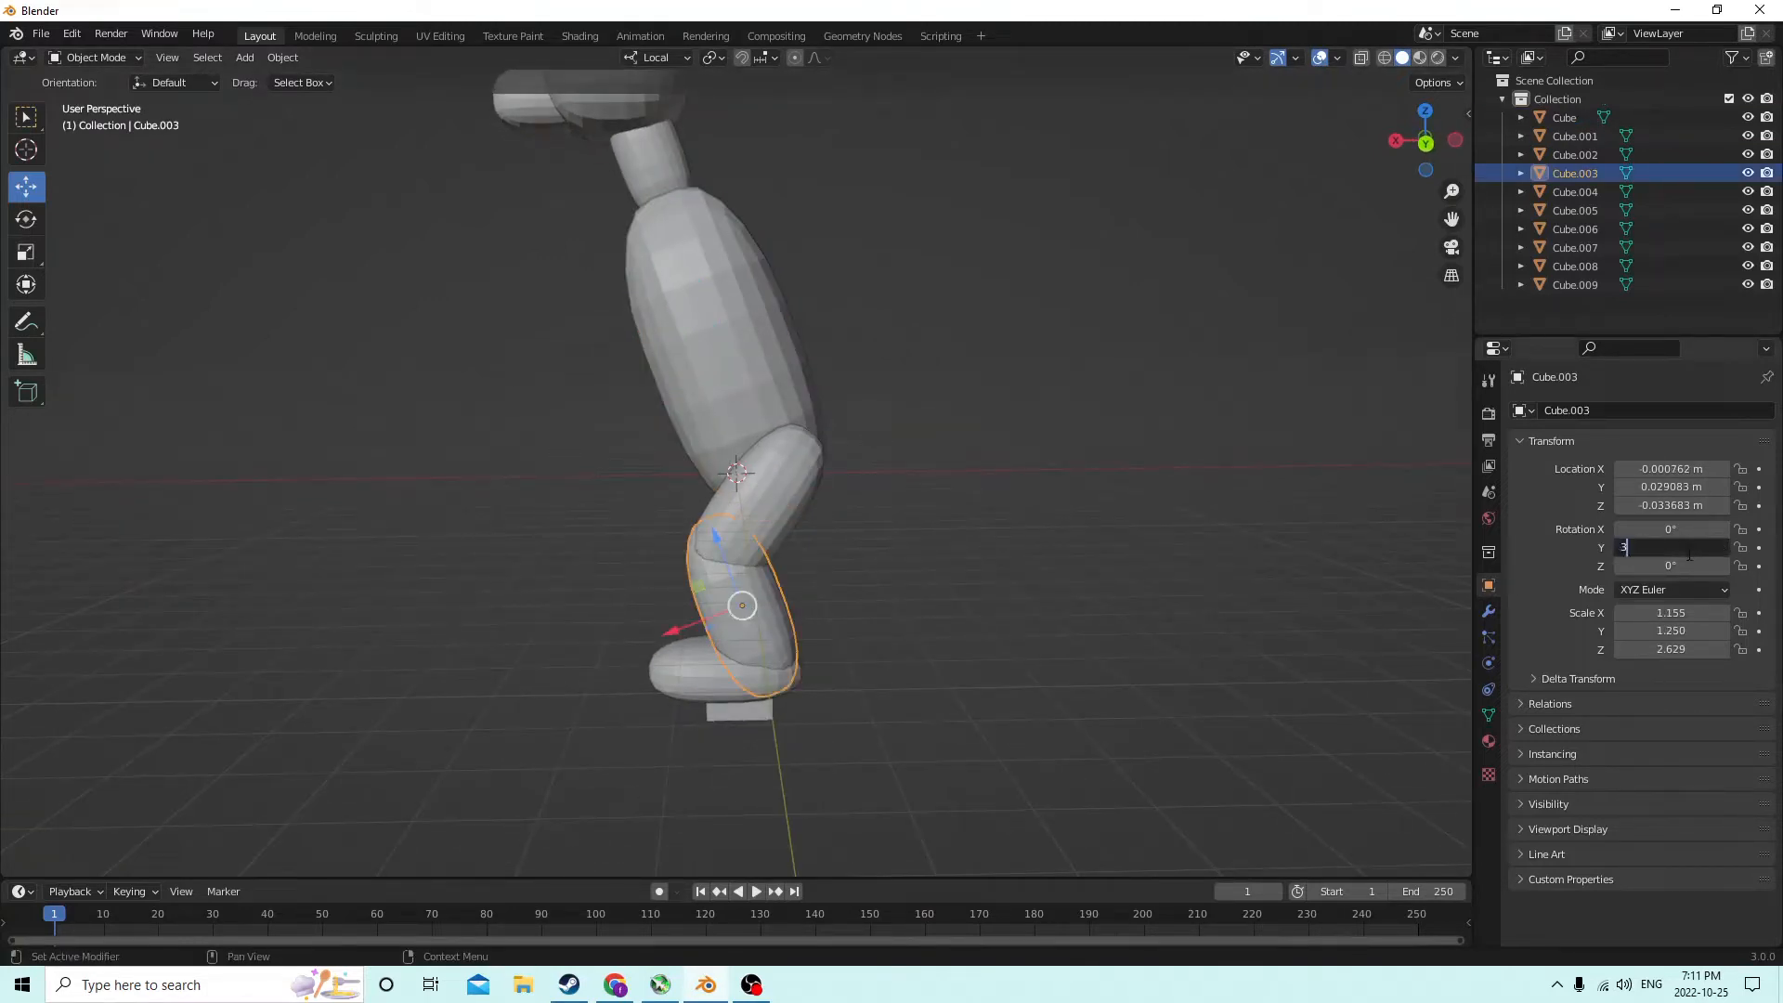
text(5)
key(Return)
Move the foot back about 0.005 m along its local Z and shift the lower leg to about X -0.0045 m and Z -0.0345 m
click(719, 672)
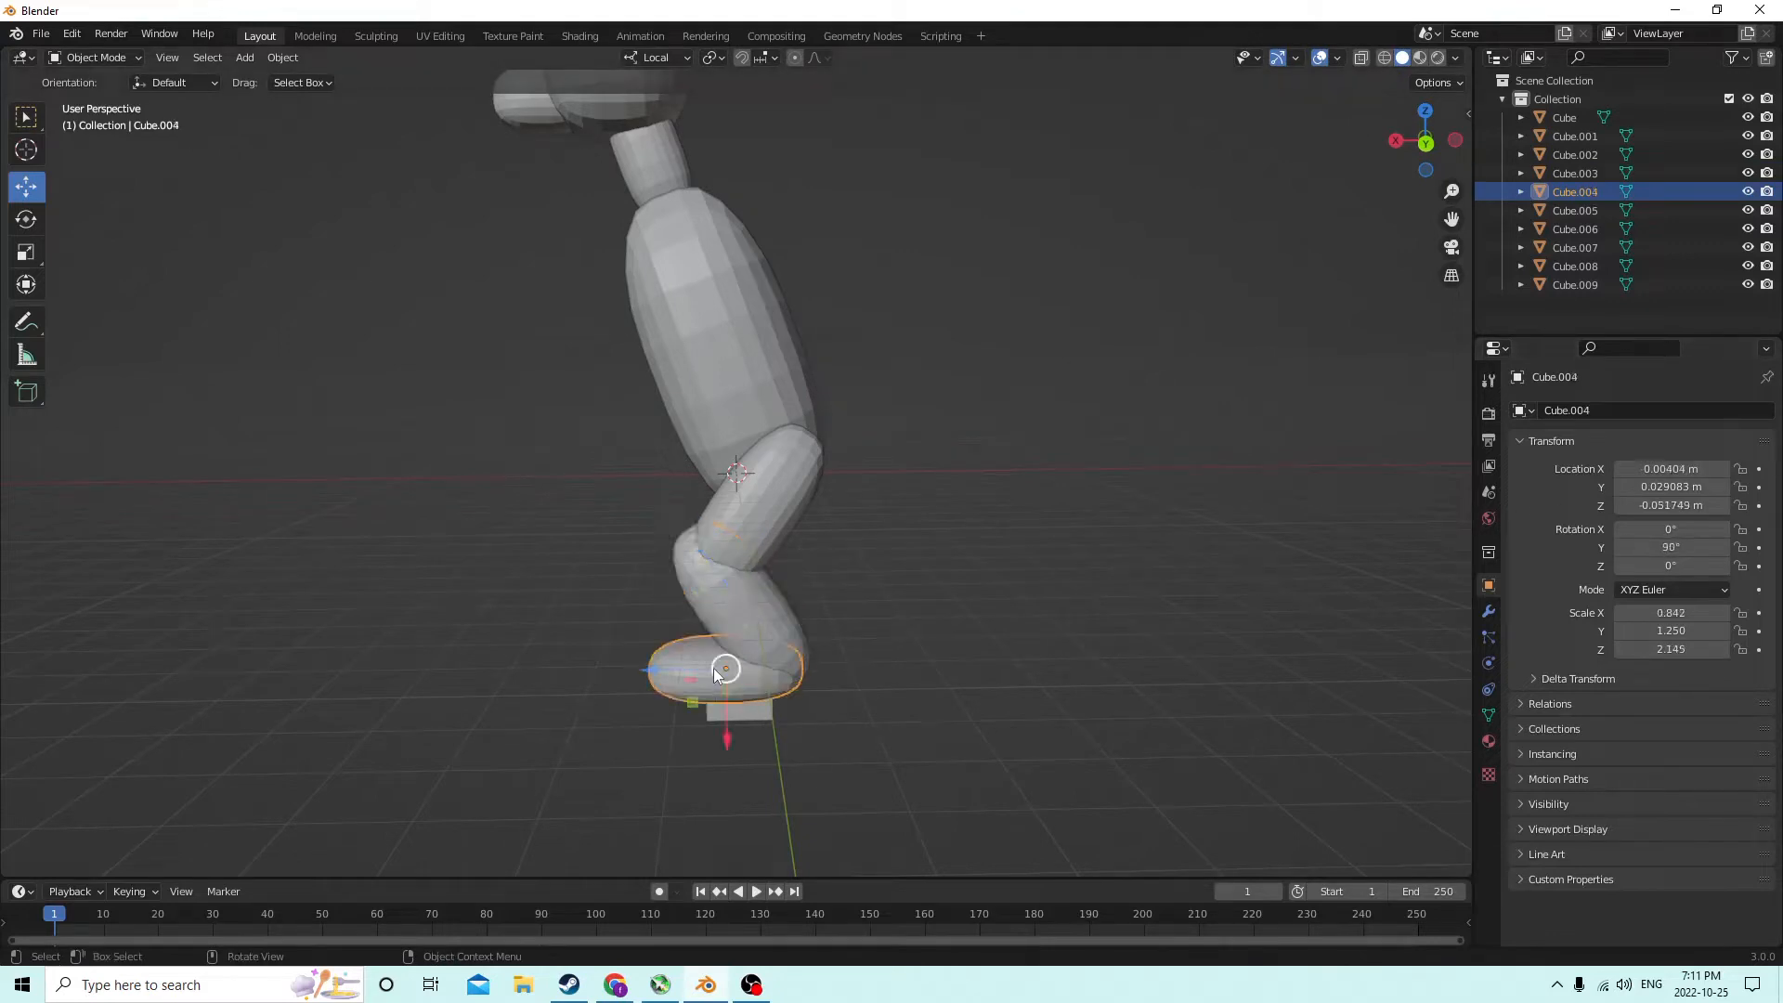
drag(642, 671, 661, 623)
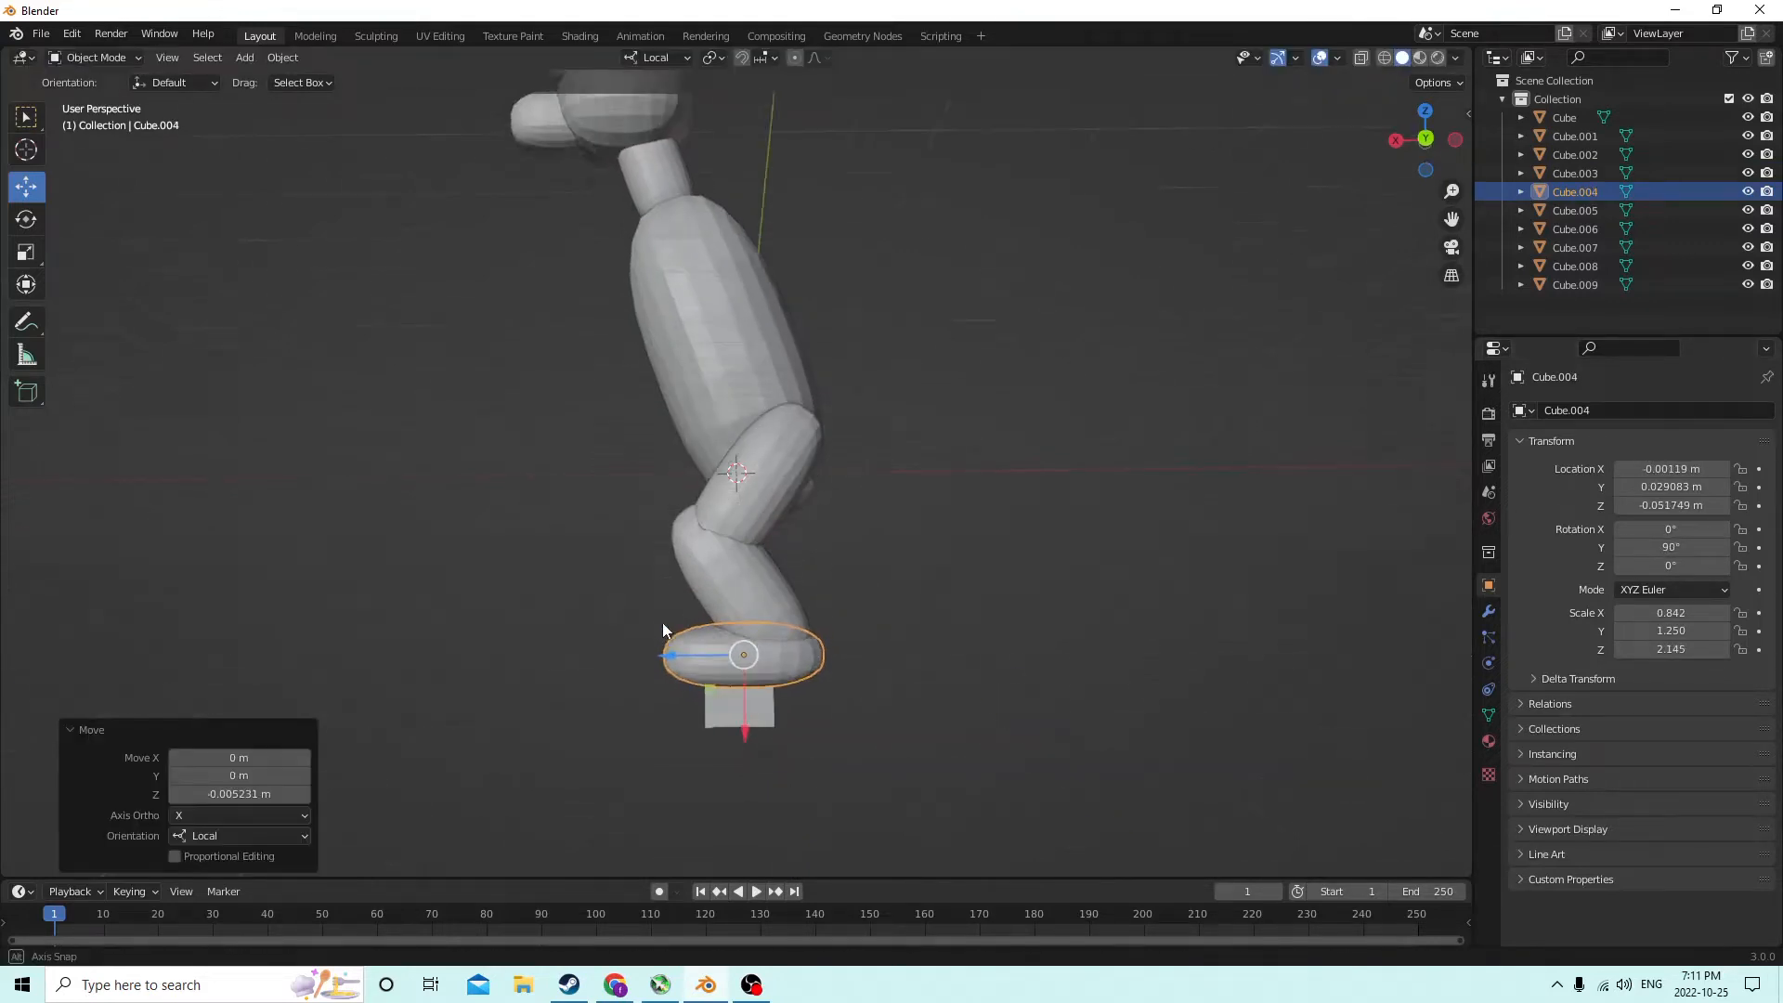
click(741, 591)
drag(680, 631, 716, 537)
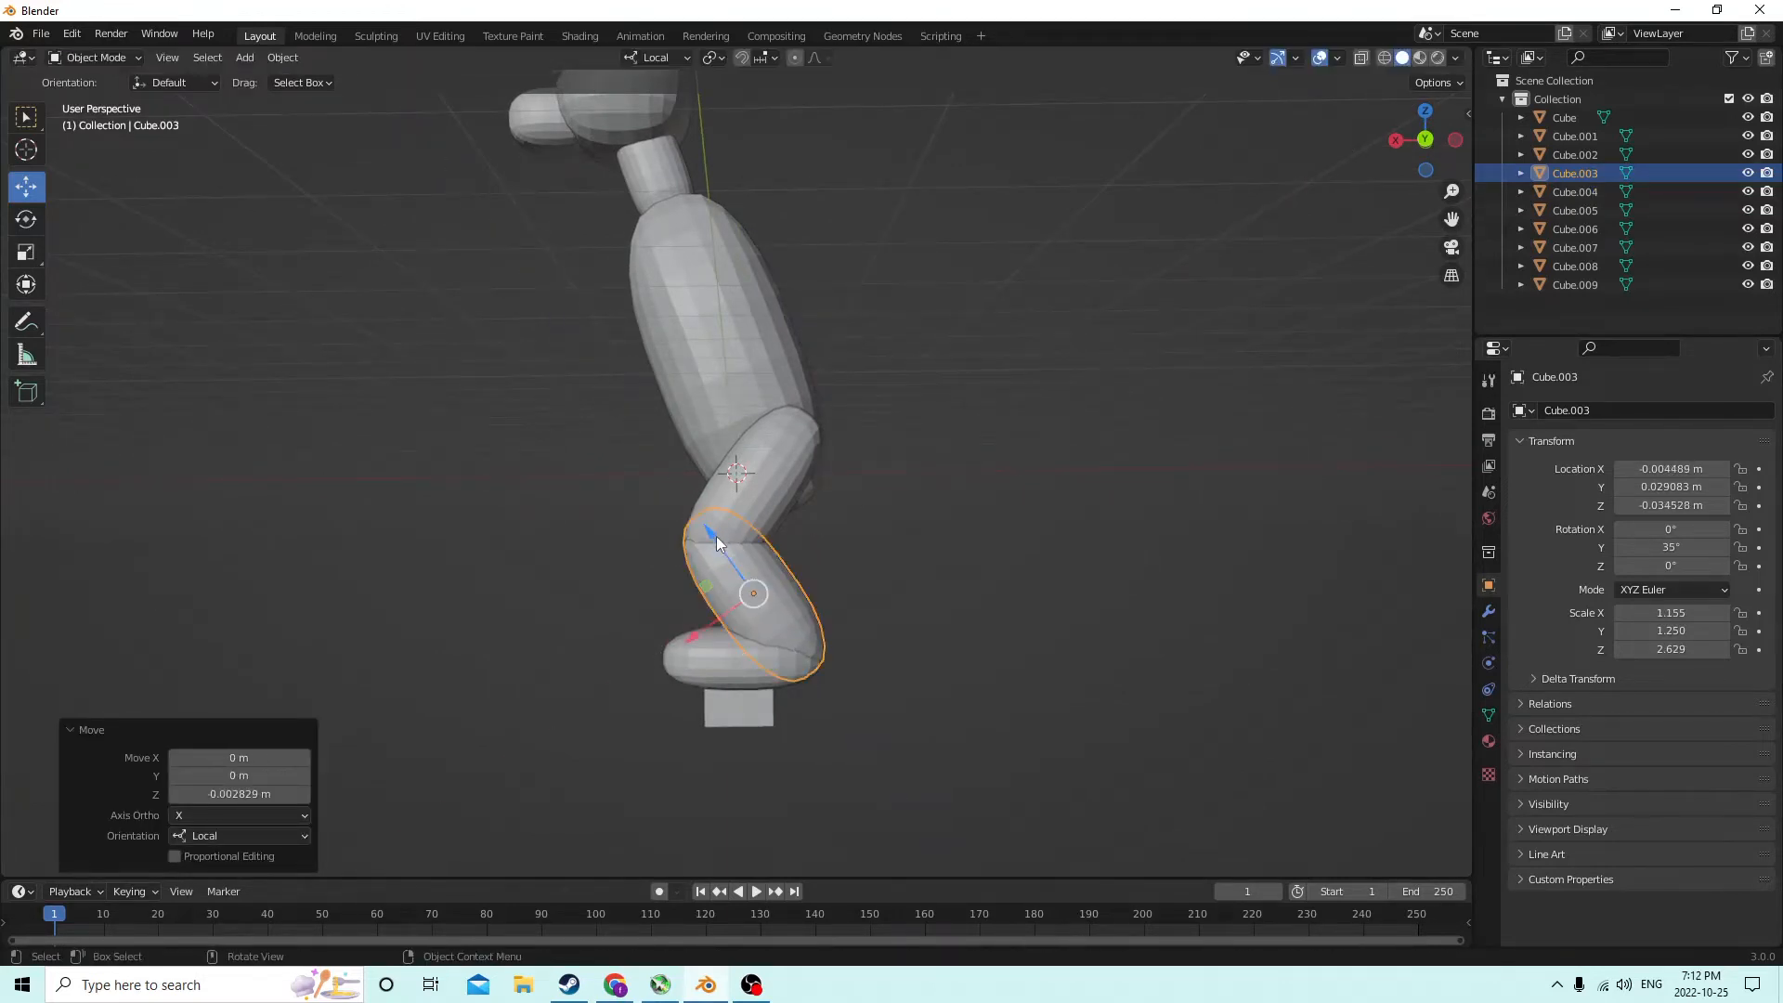
middle_drag(716, 536, 842, 504)
Duplicate the torso in place and set the copy's Y rotation to 0°
click(743, 363)
middle_drag(743, 362, 808, 344)
key(shift+d)
key(Escape)
click(28, 256)
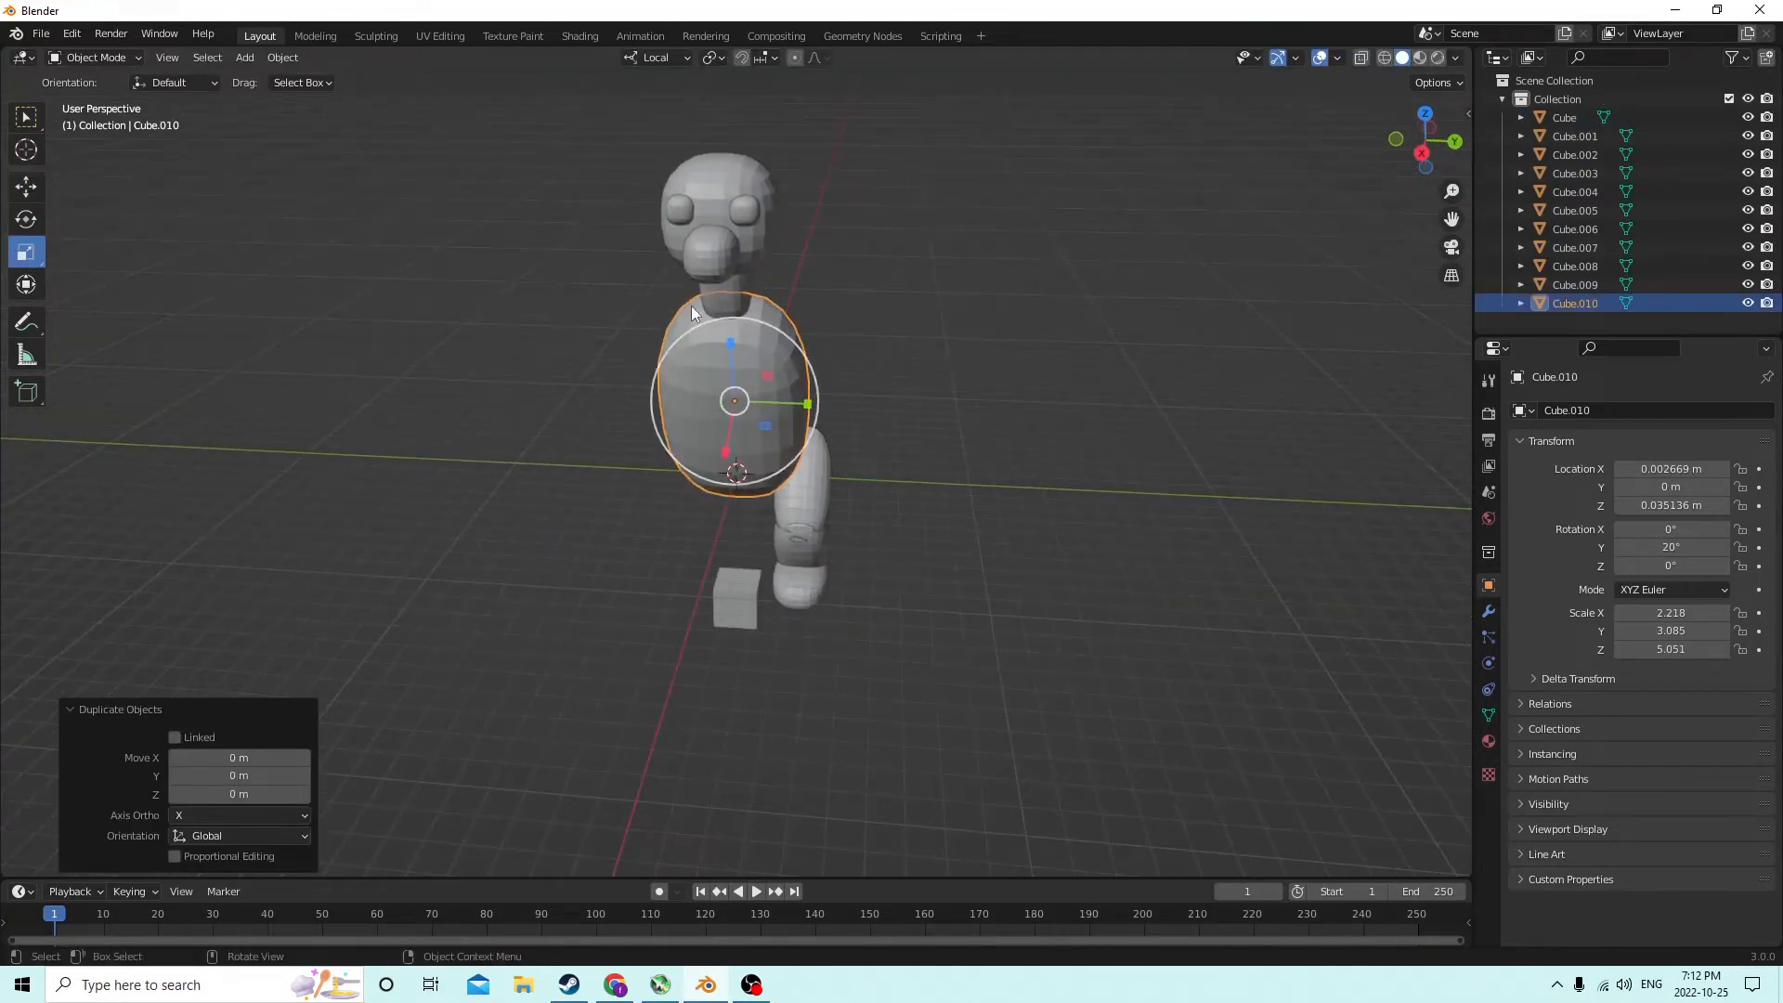
middle_drag(691, 305, 542, 319)
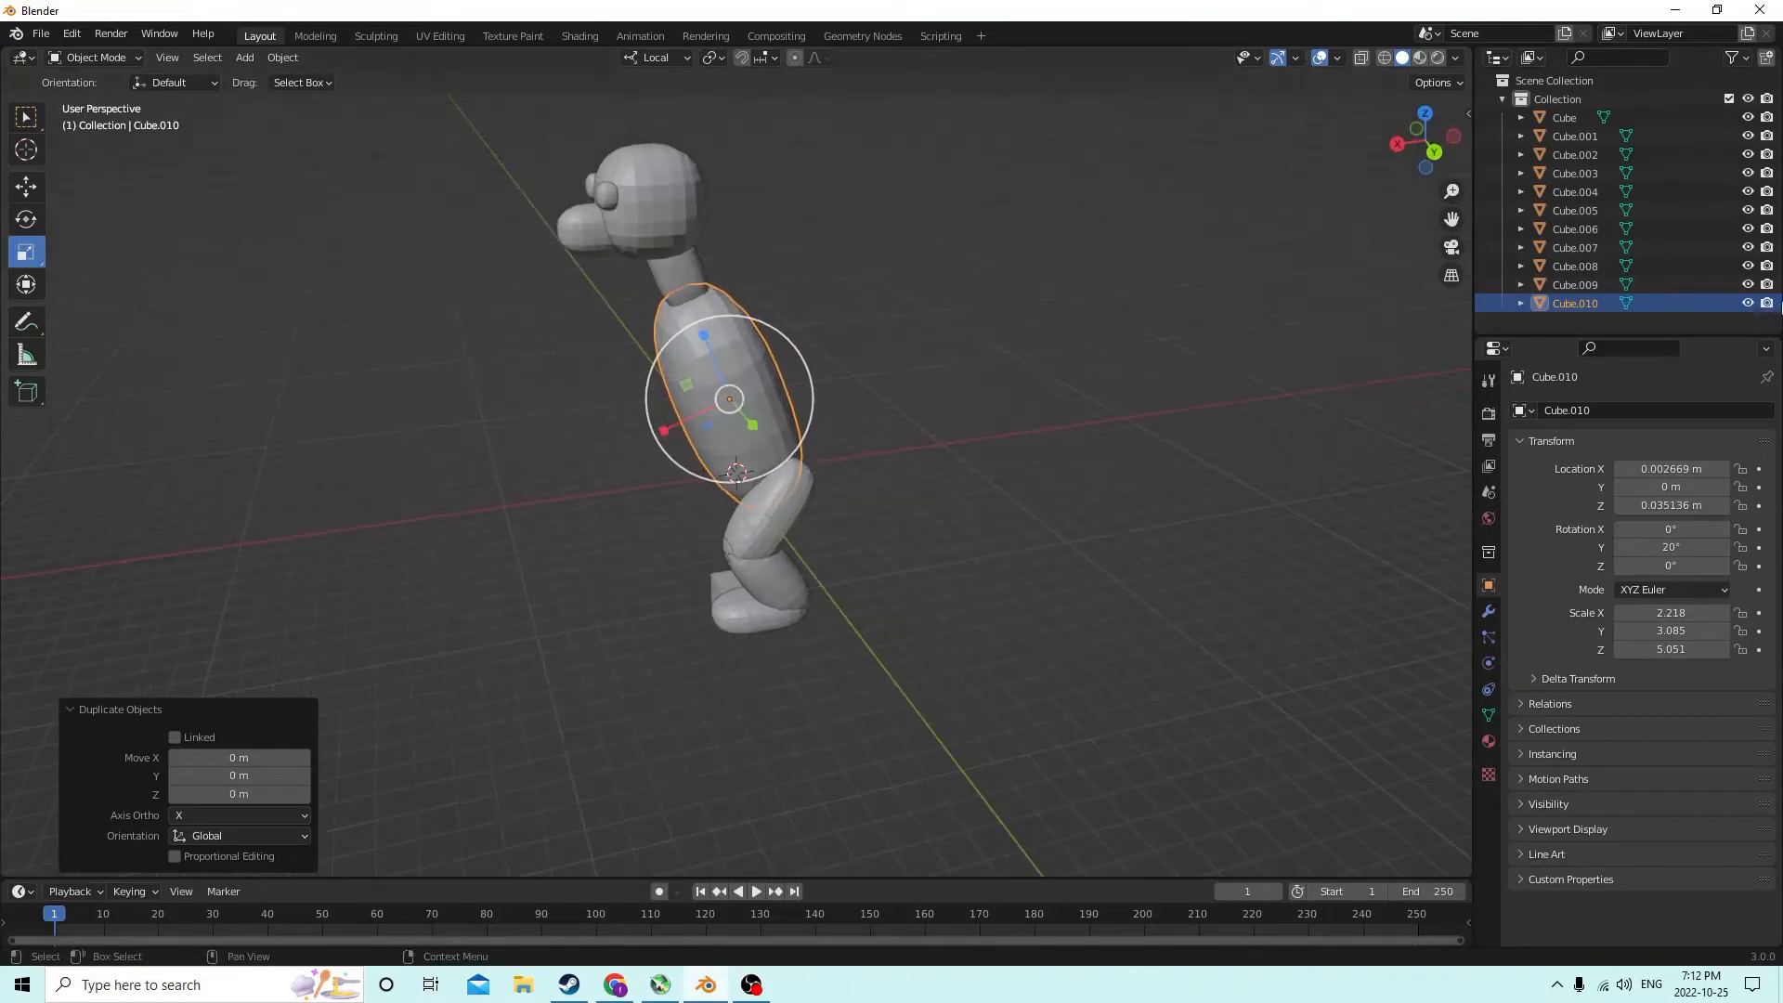
click(1661, 546)
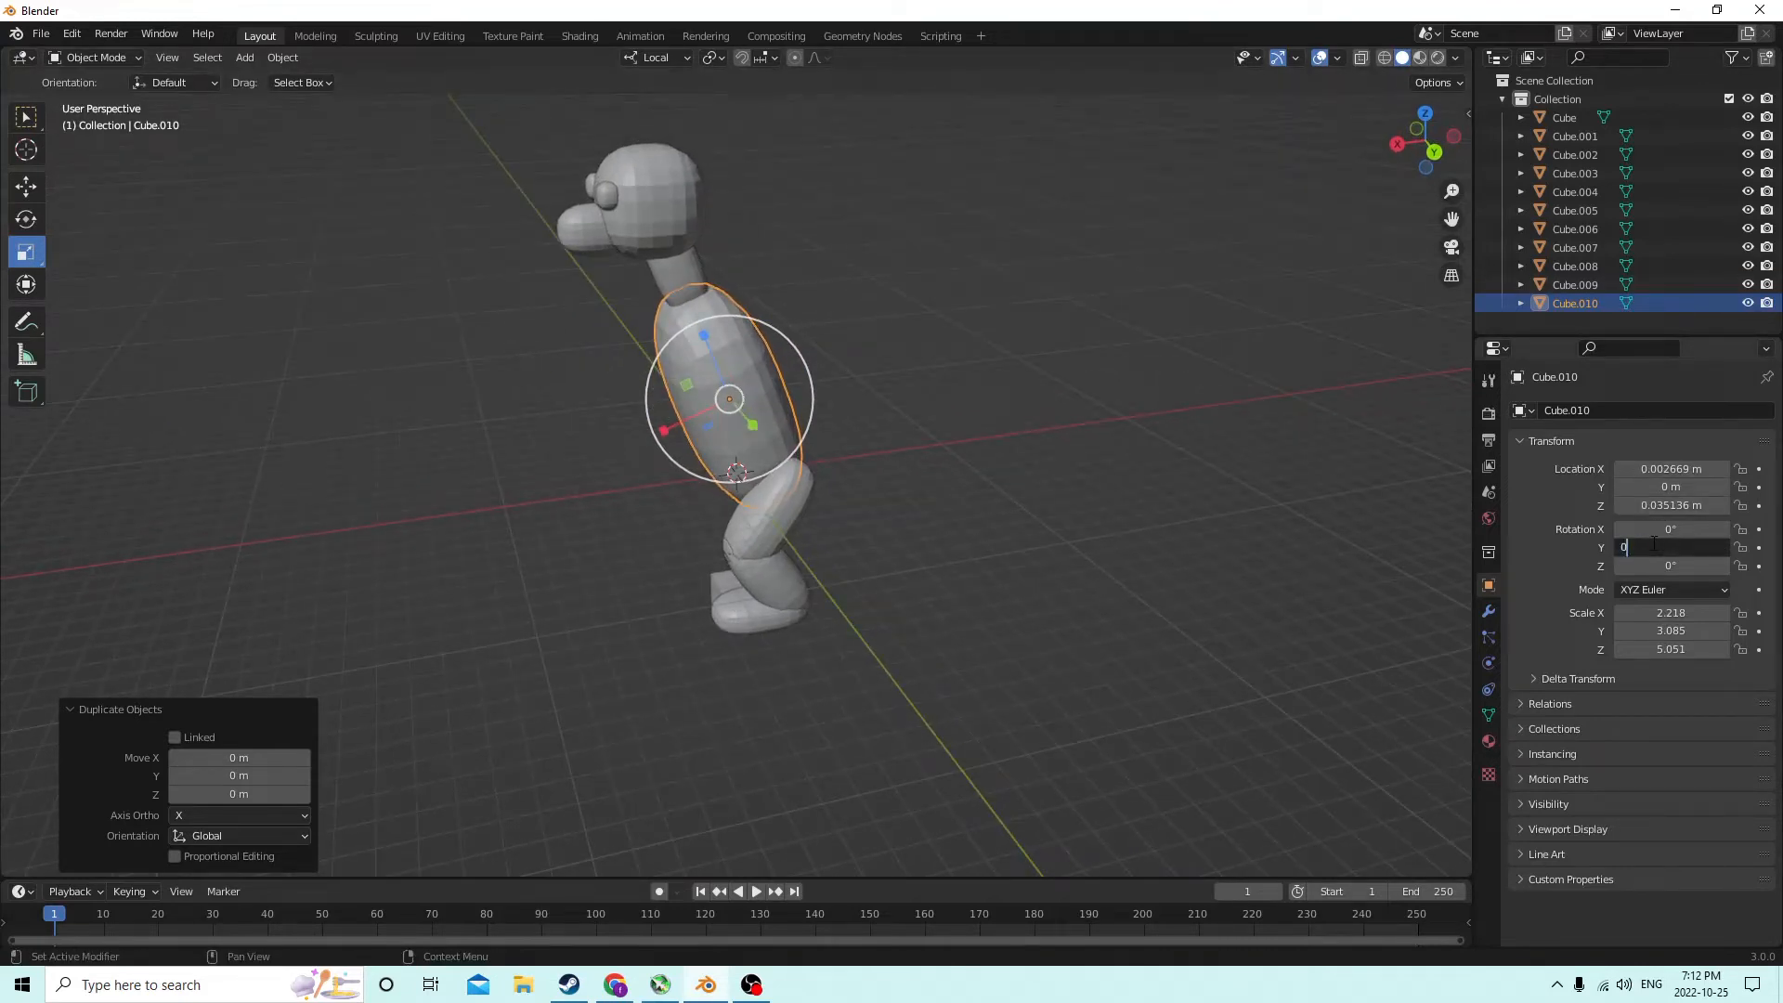
text(0)
key(Return)
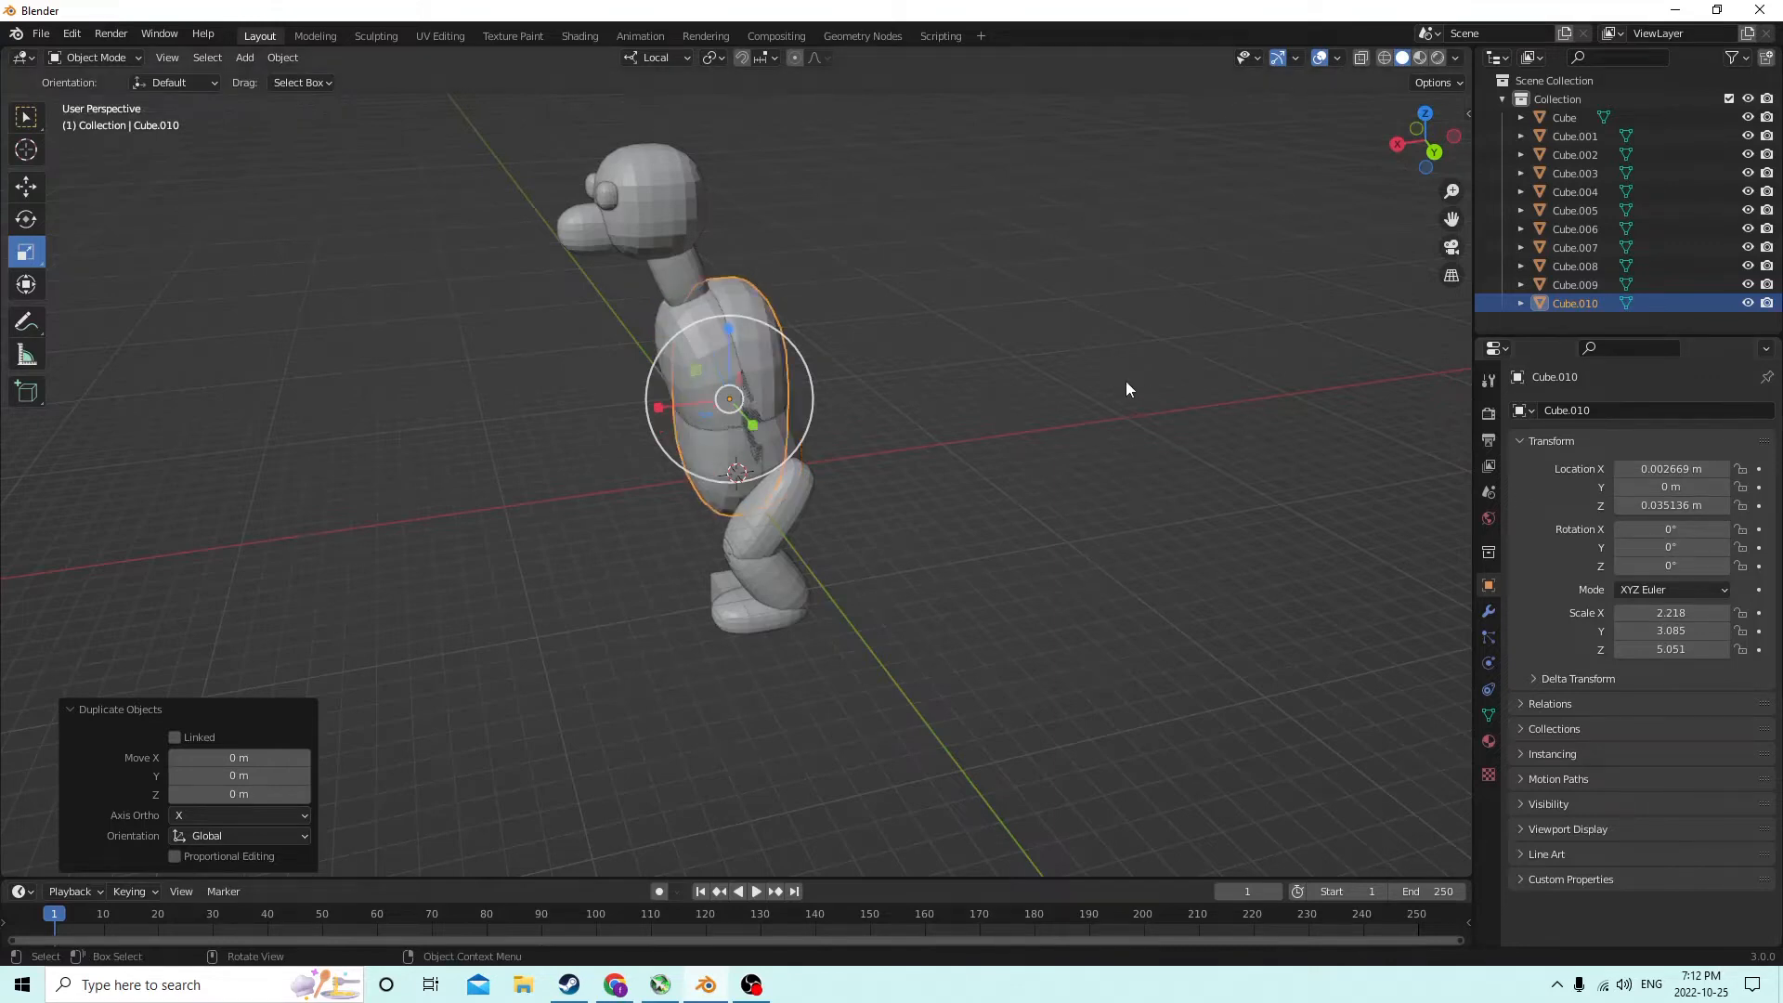
middle_drag(1126, 381, 1085, 315)
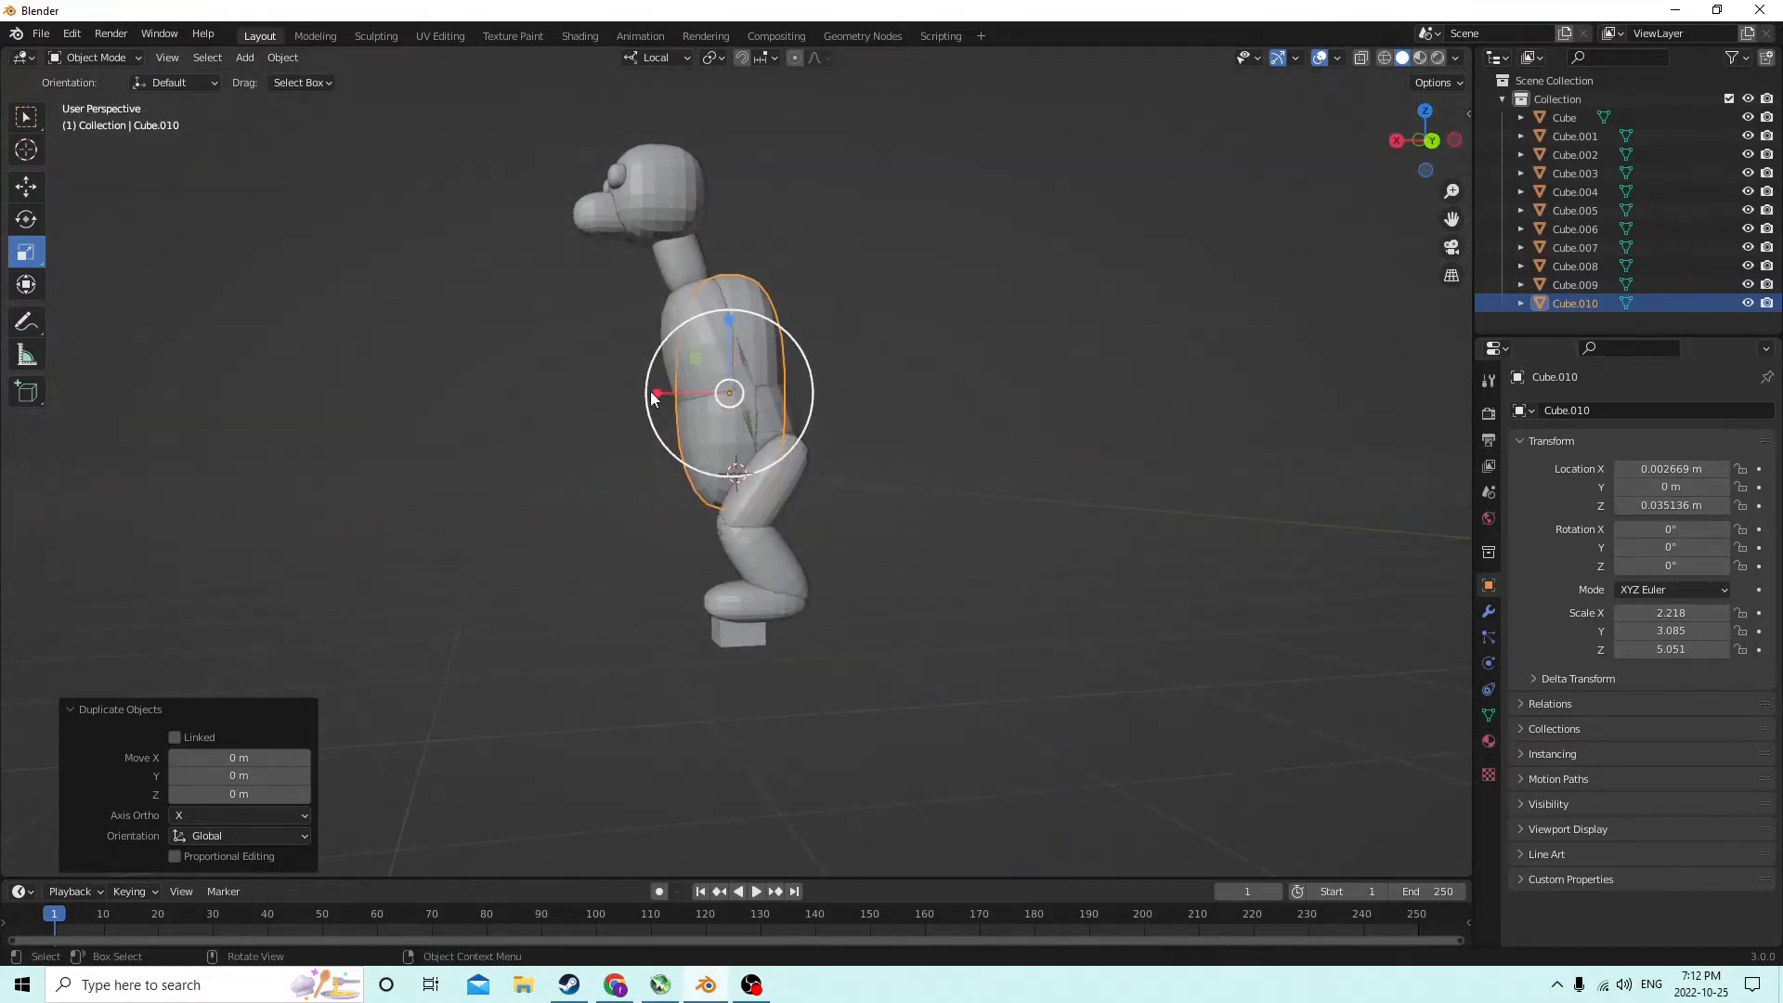
middle_drag(654, 392, 774, 447)
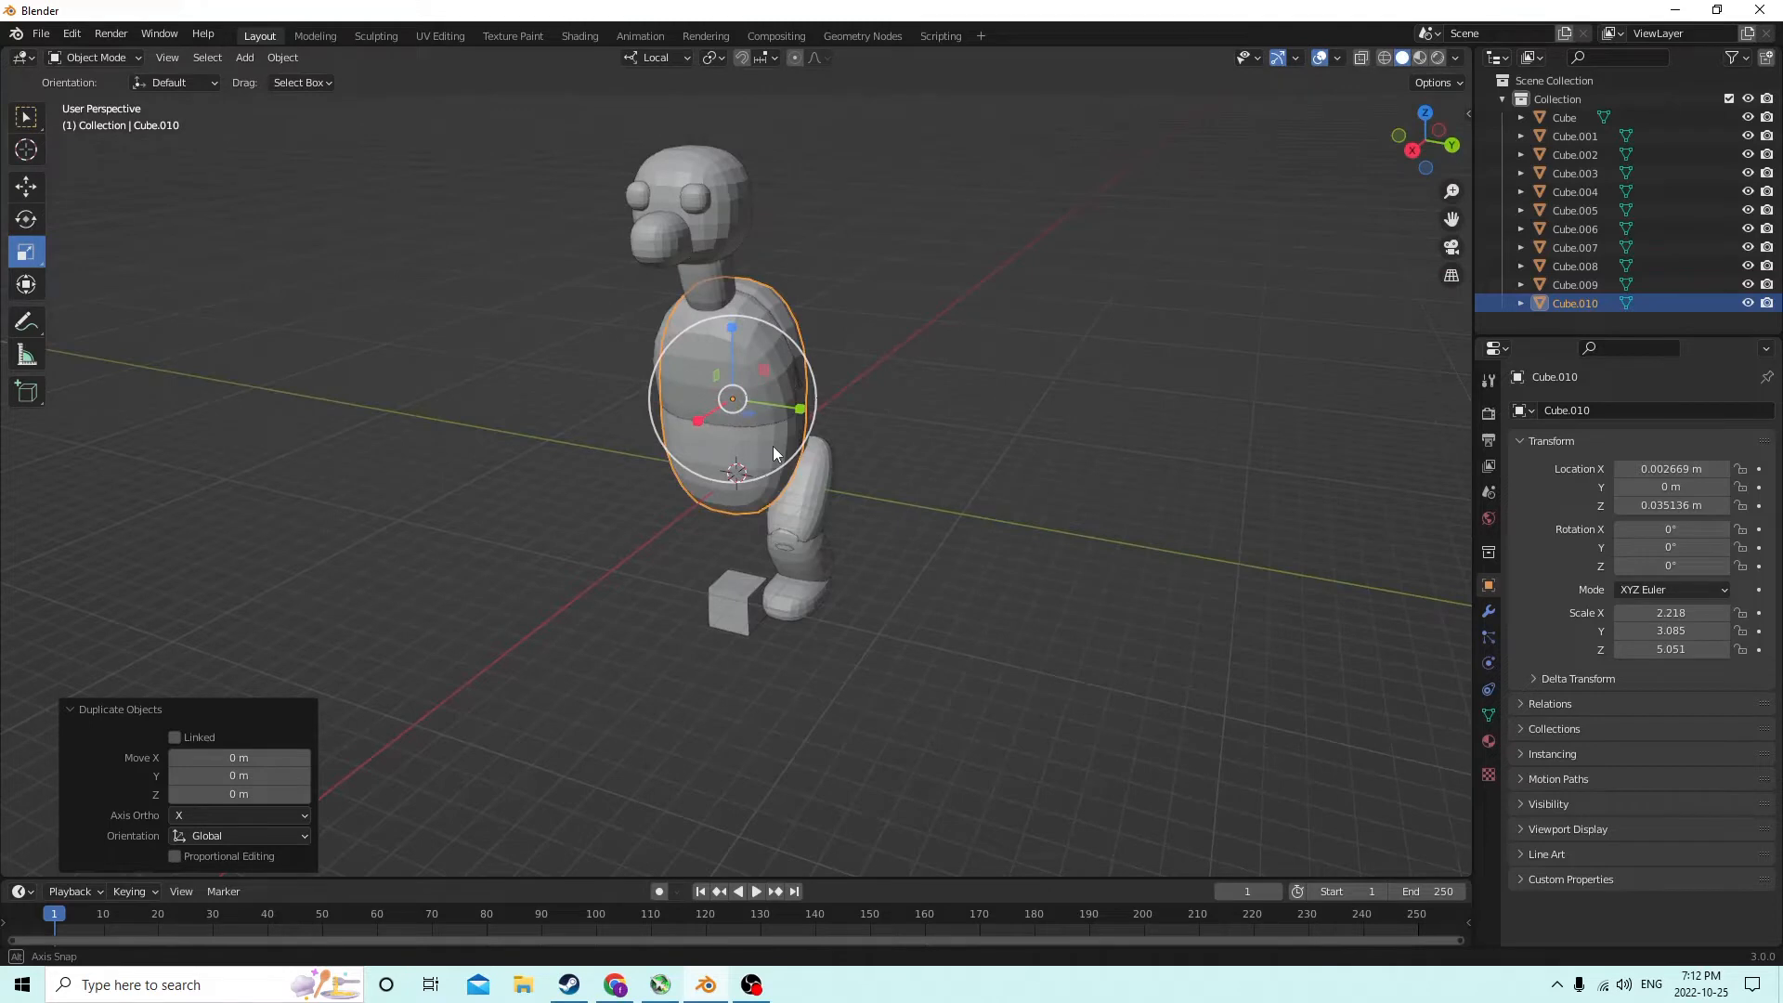
Try the torso copy about 0.031 m out along its local Y, and delete it
click(27, 188)
middle_drag(266, 293, 479, 334)
drag(817, 405, 887, 407)
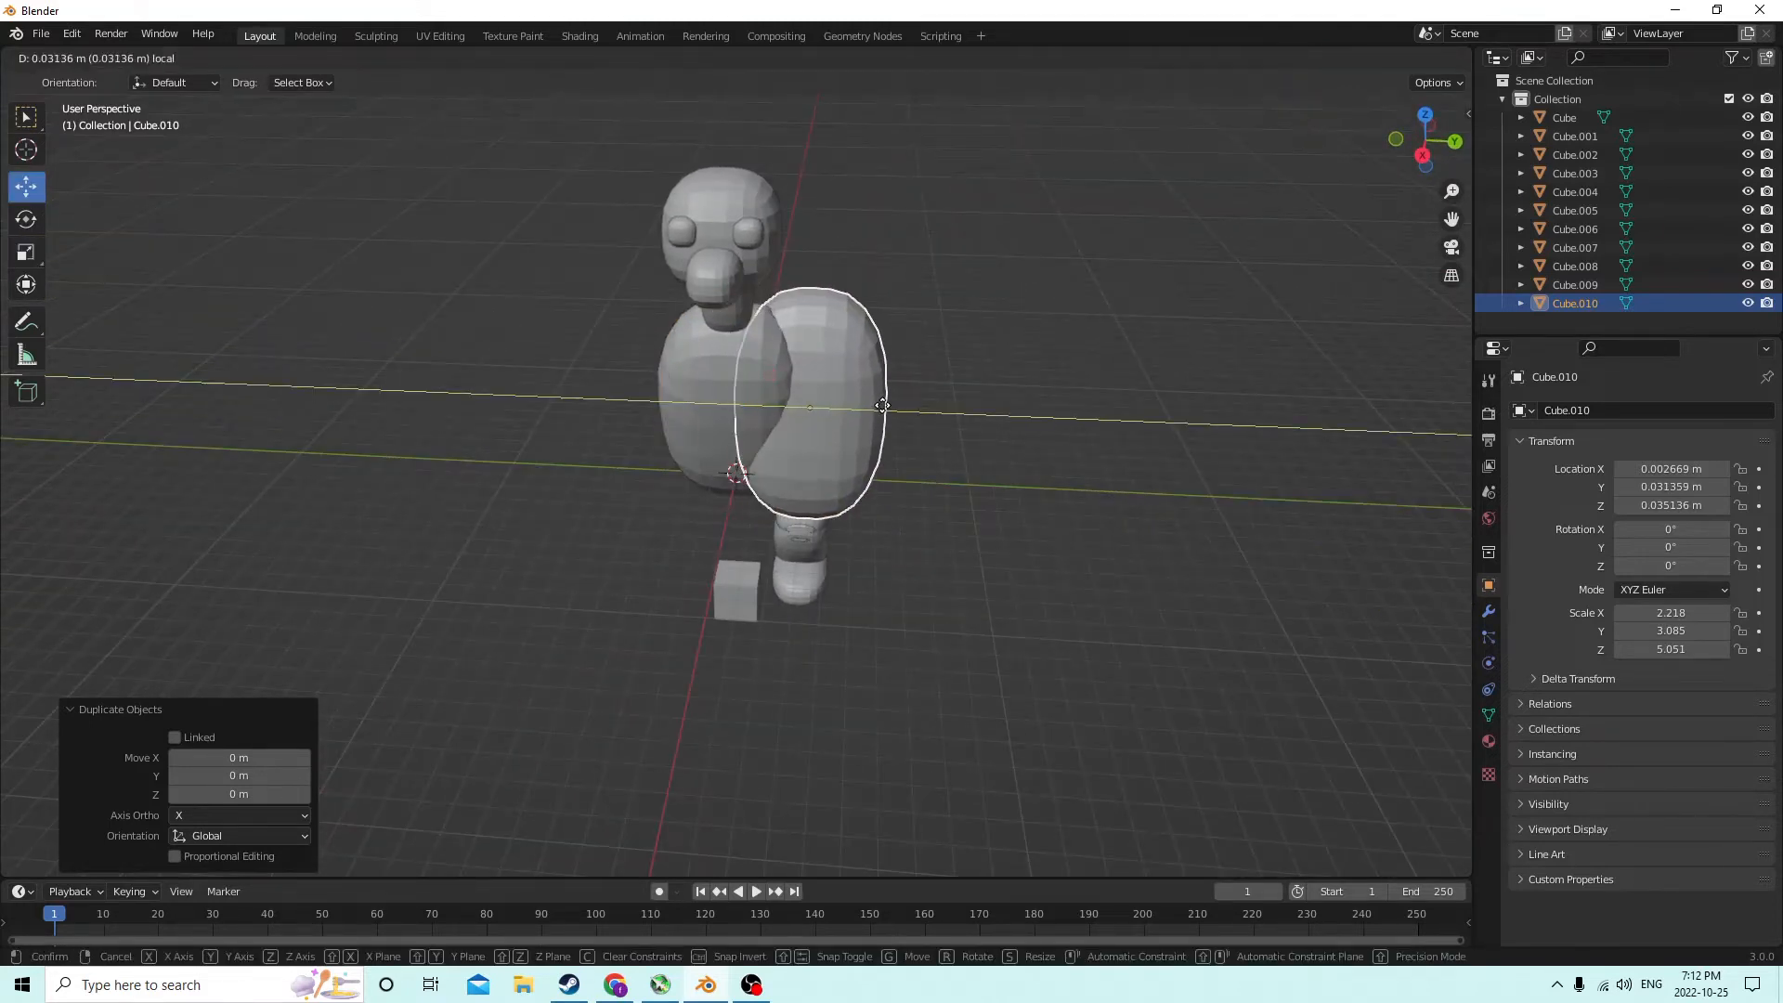
middle_drag(887, 407, 687, 348)
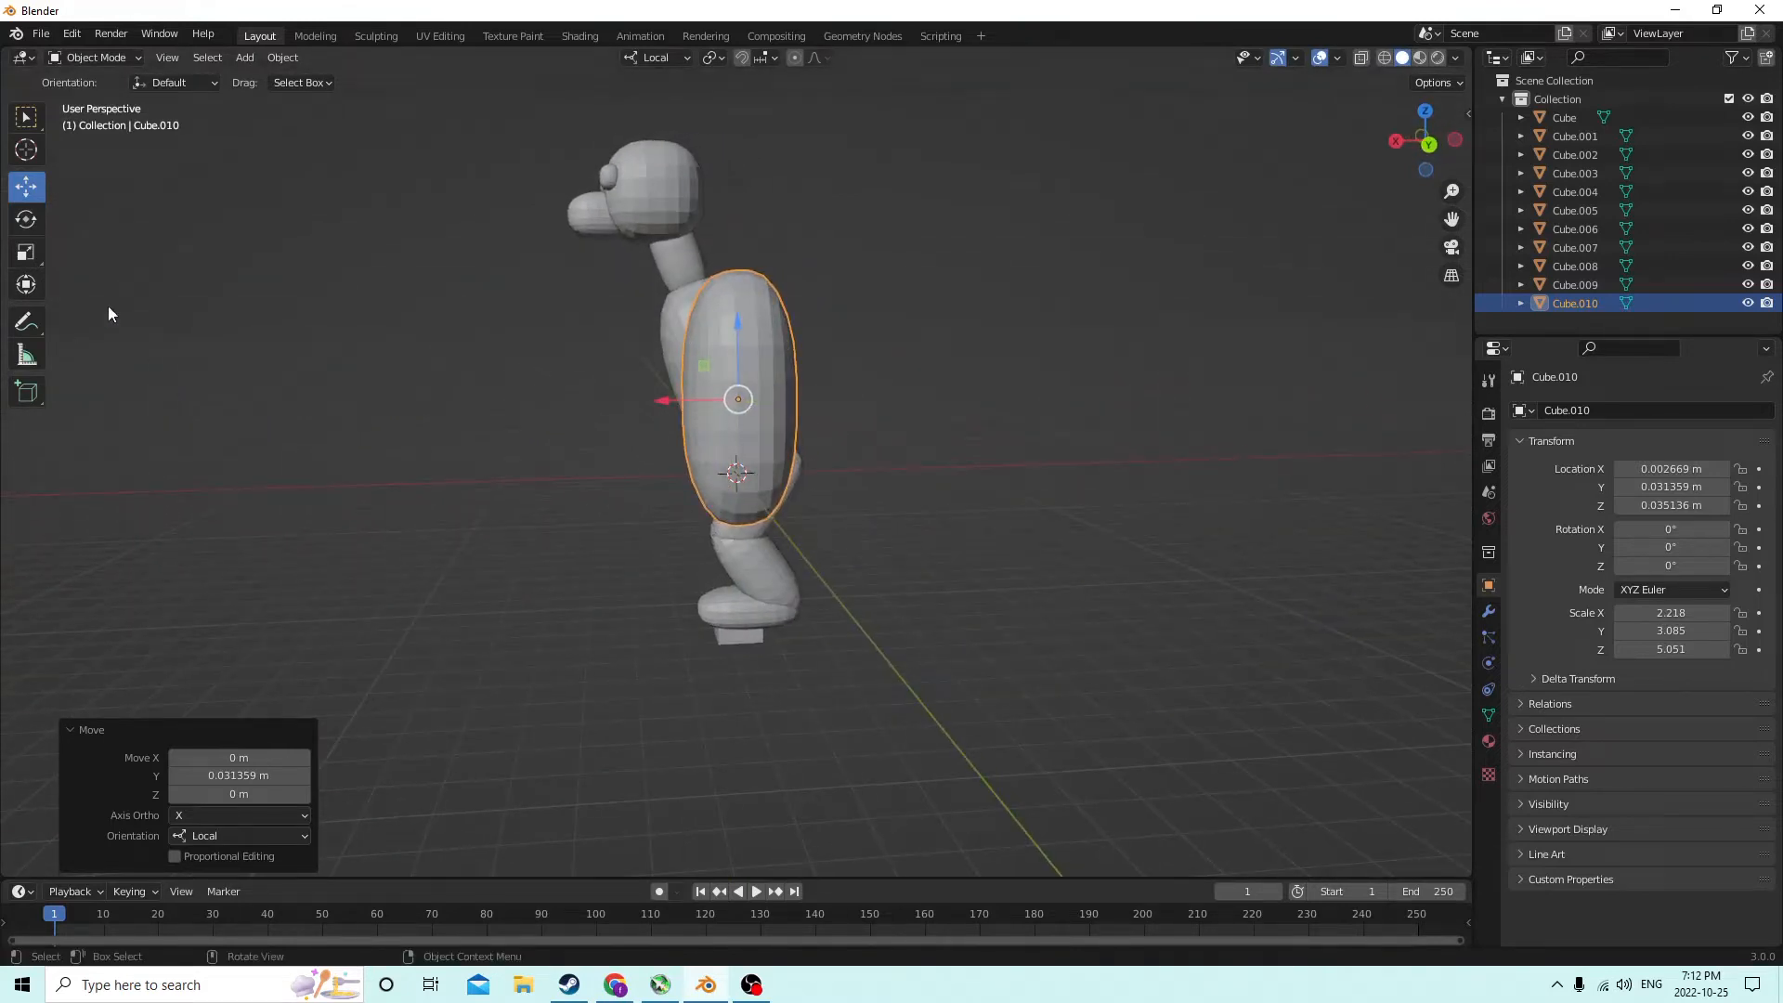
click(26, 252)
middle_drag(210, 310, 772, 418)
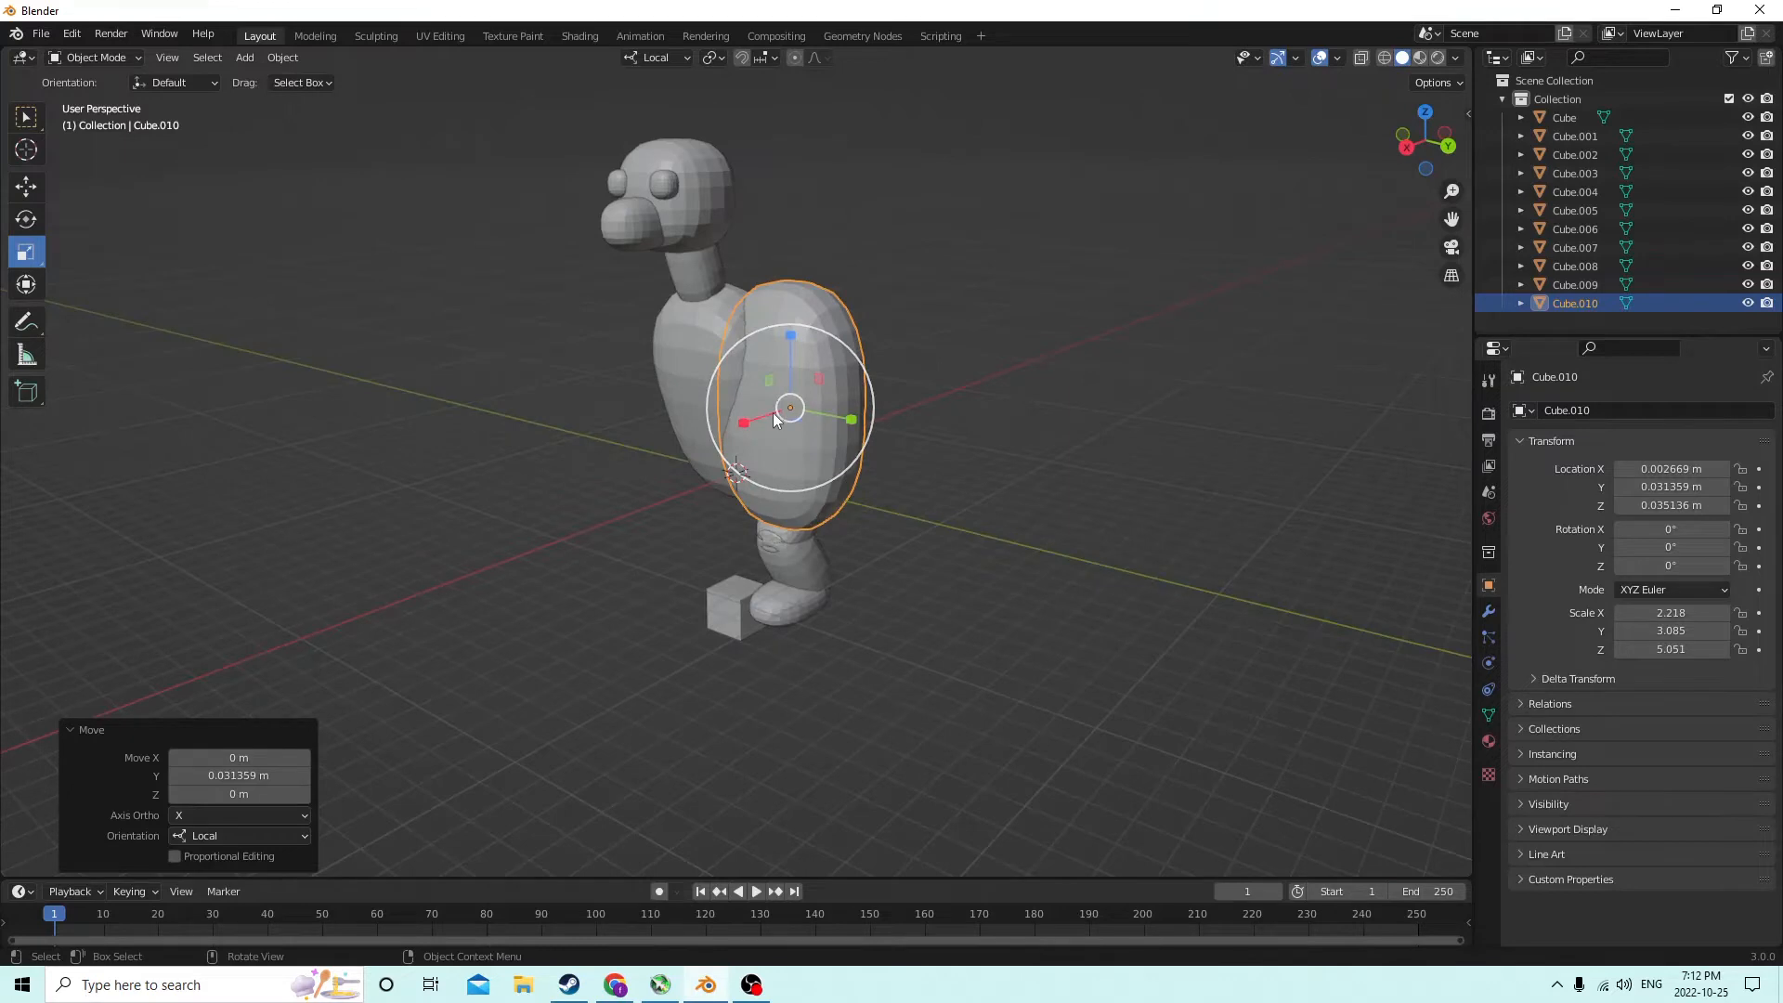
key(Delete)
Duplicate the head in place and shrink the copy into a flat ear, scaled about X 0.693, Y 1.493, Z 1.495
middle_drag(682, 198, 723, 229)
click(723, 228)
key(shift+d)
key(Escape)
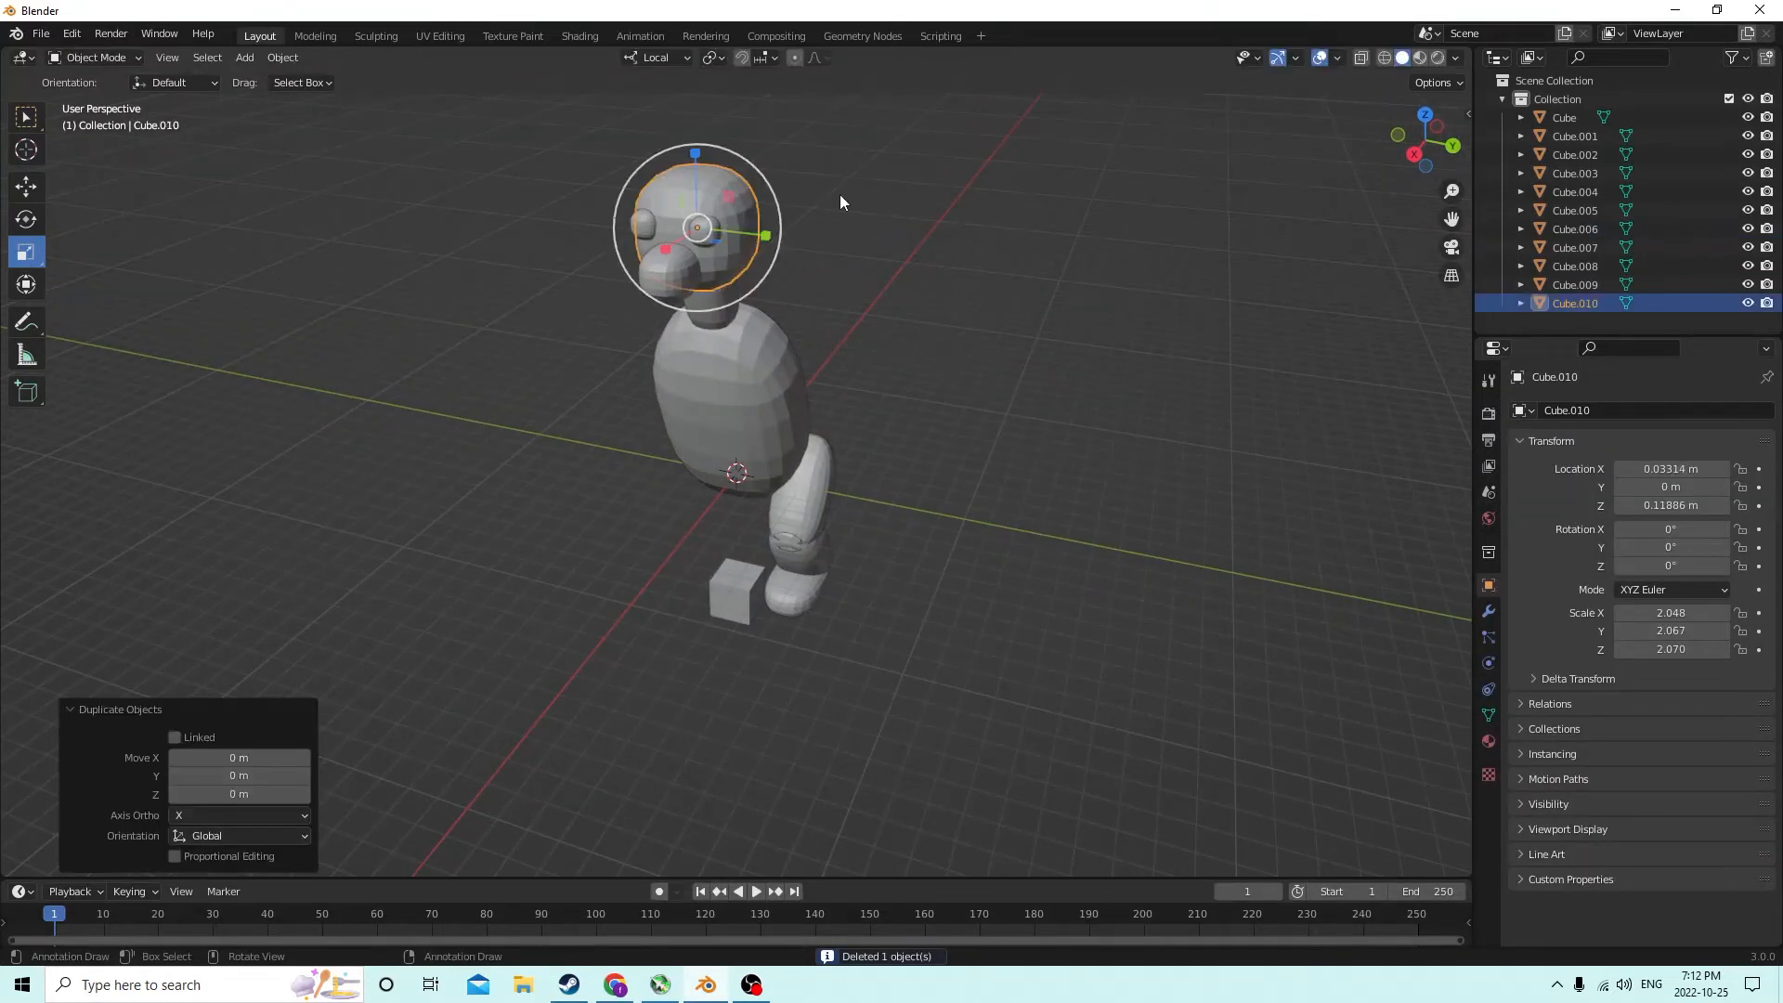
drag(618, 228, 639, 218)
middle_drag(639, 217, 732, 263)
middle_drag(119, 219, 694, 206)
key(s)
key(x)
key(x)
click(634, 210)
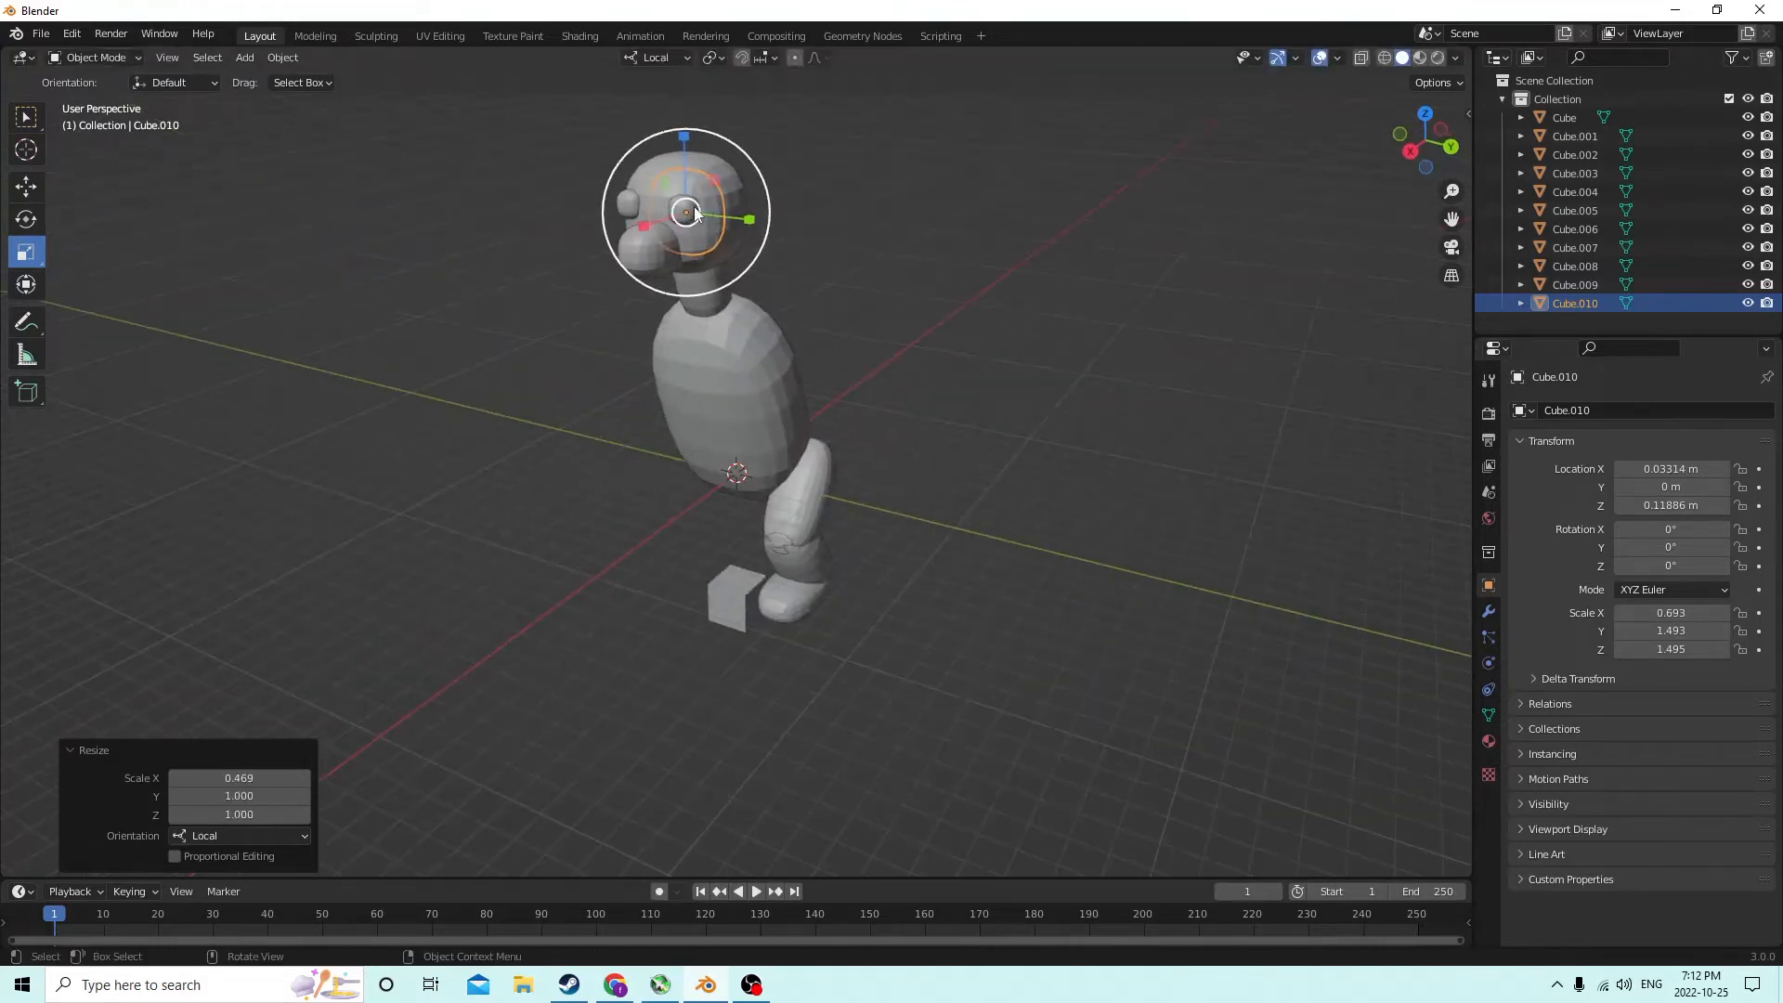
Move the ear out to the side of the head, to about Y 0.0235 m
click(25, 189)
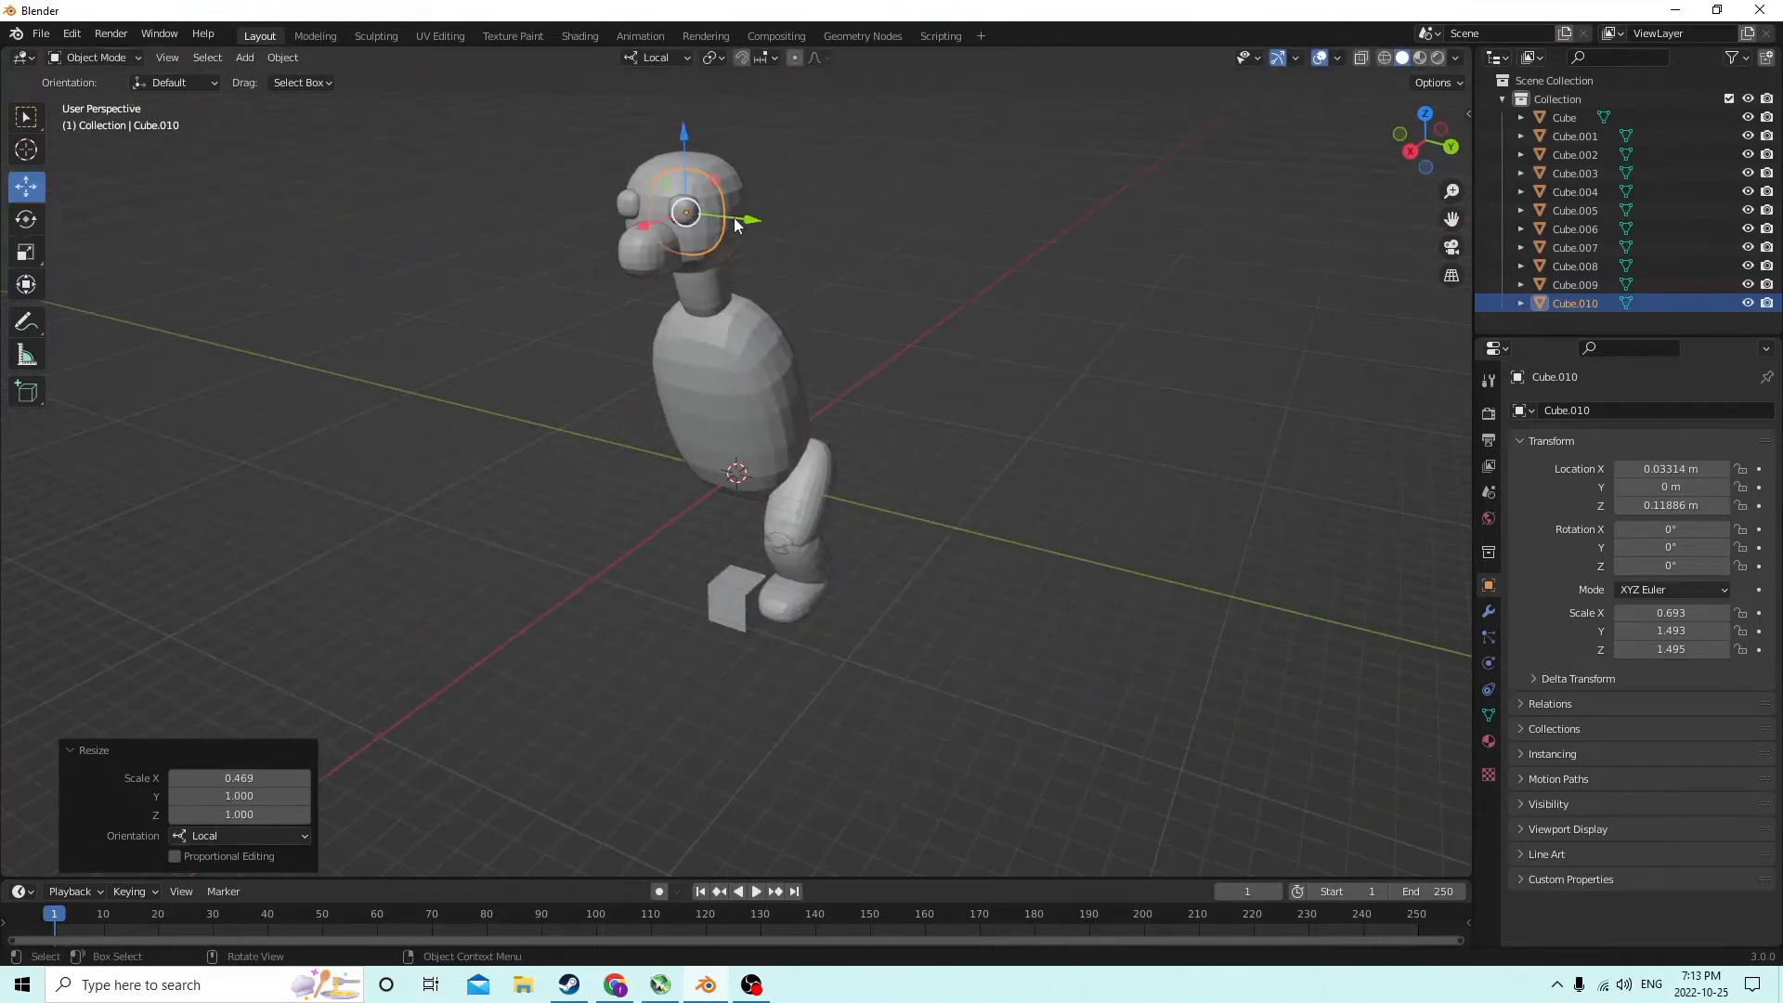
drag(746, 221, 799, 224)
middle_drag(799, 217, 817, 271)
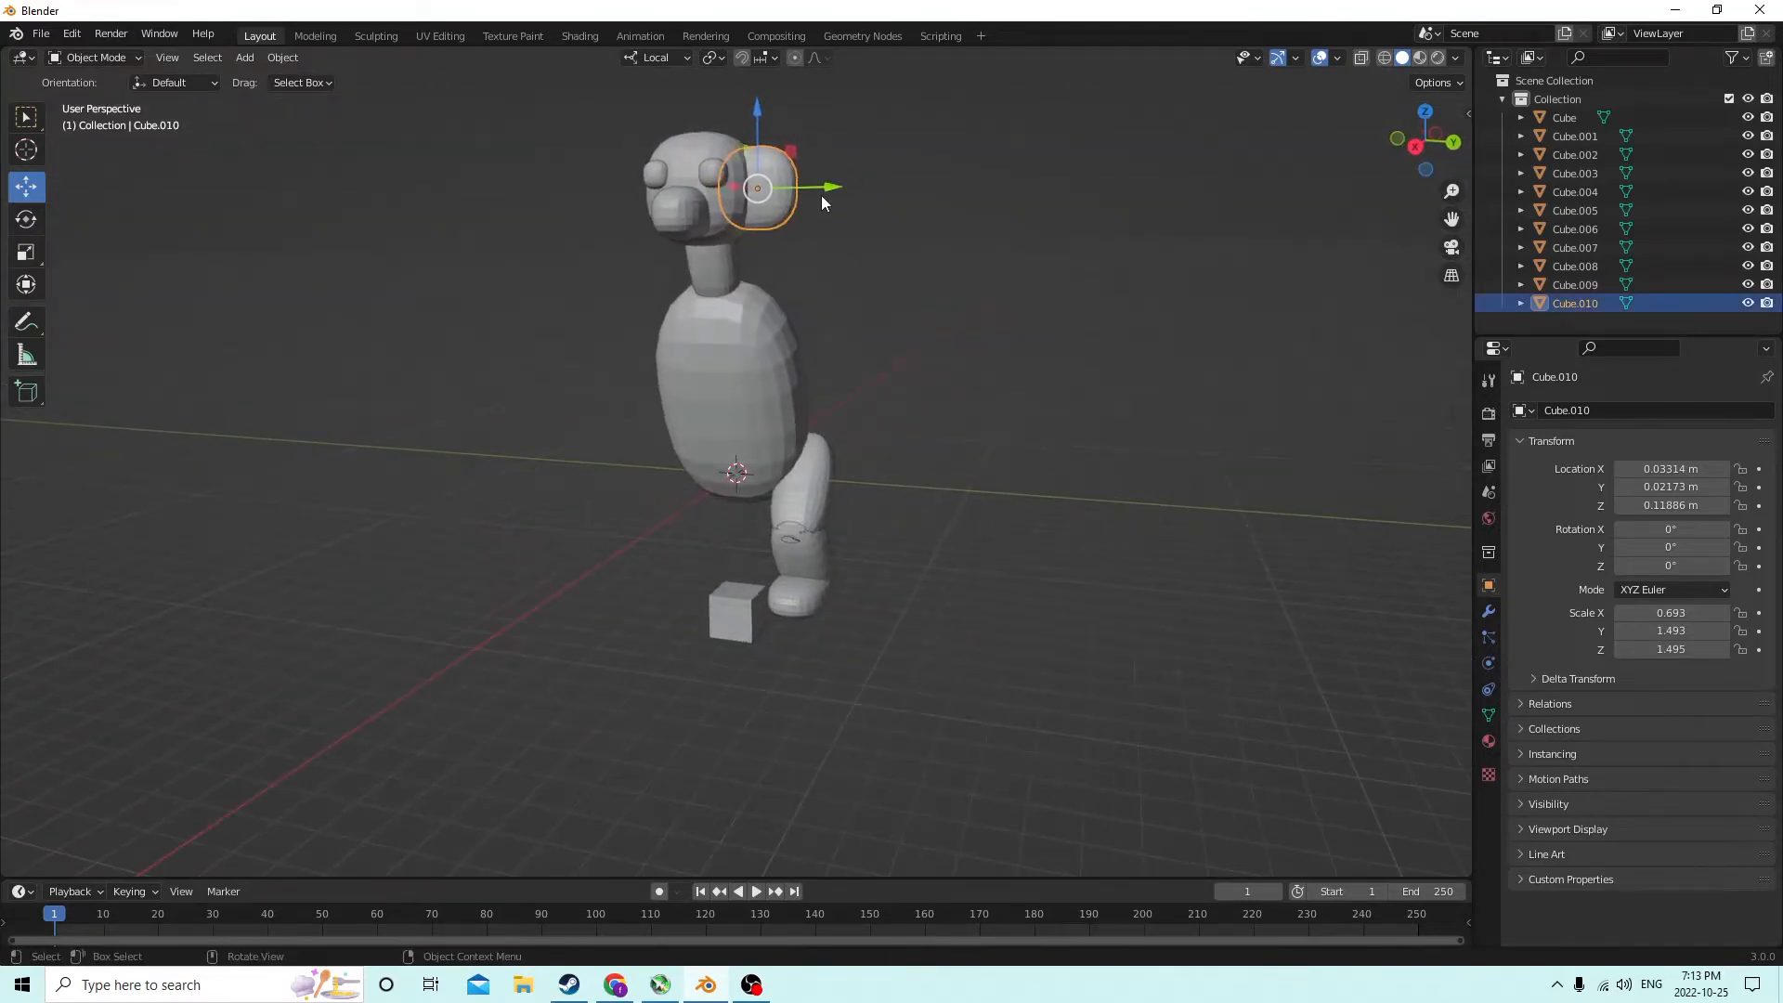
drag(821, 195, 832, 193)
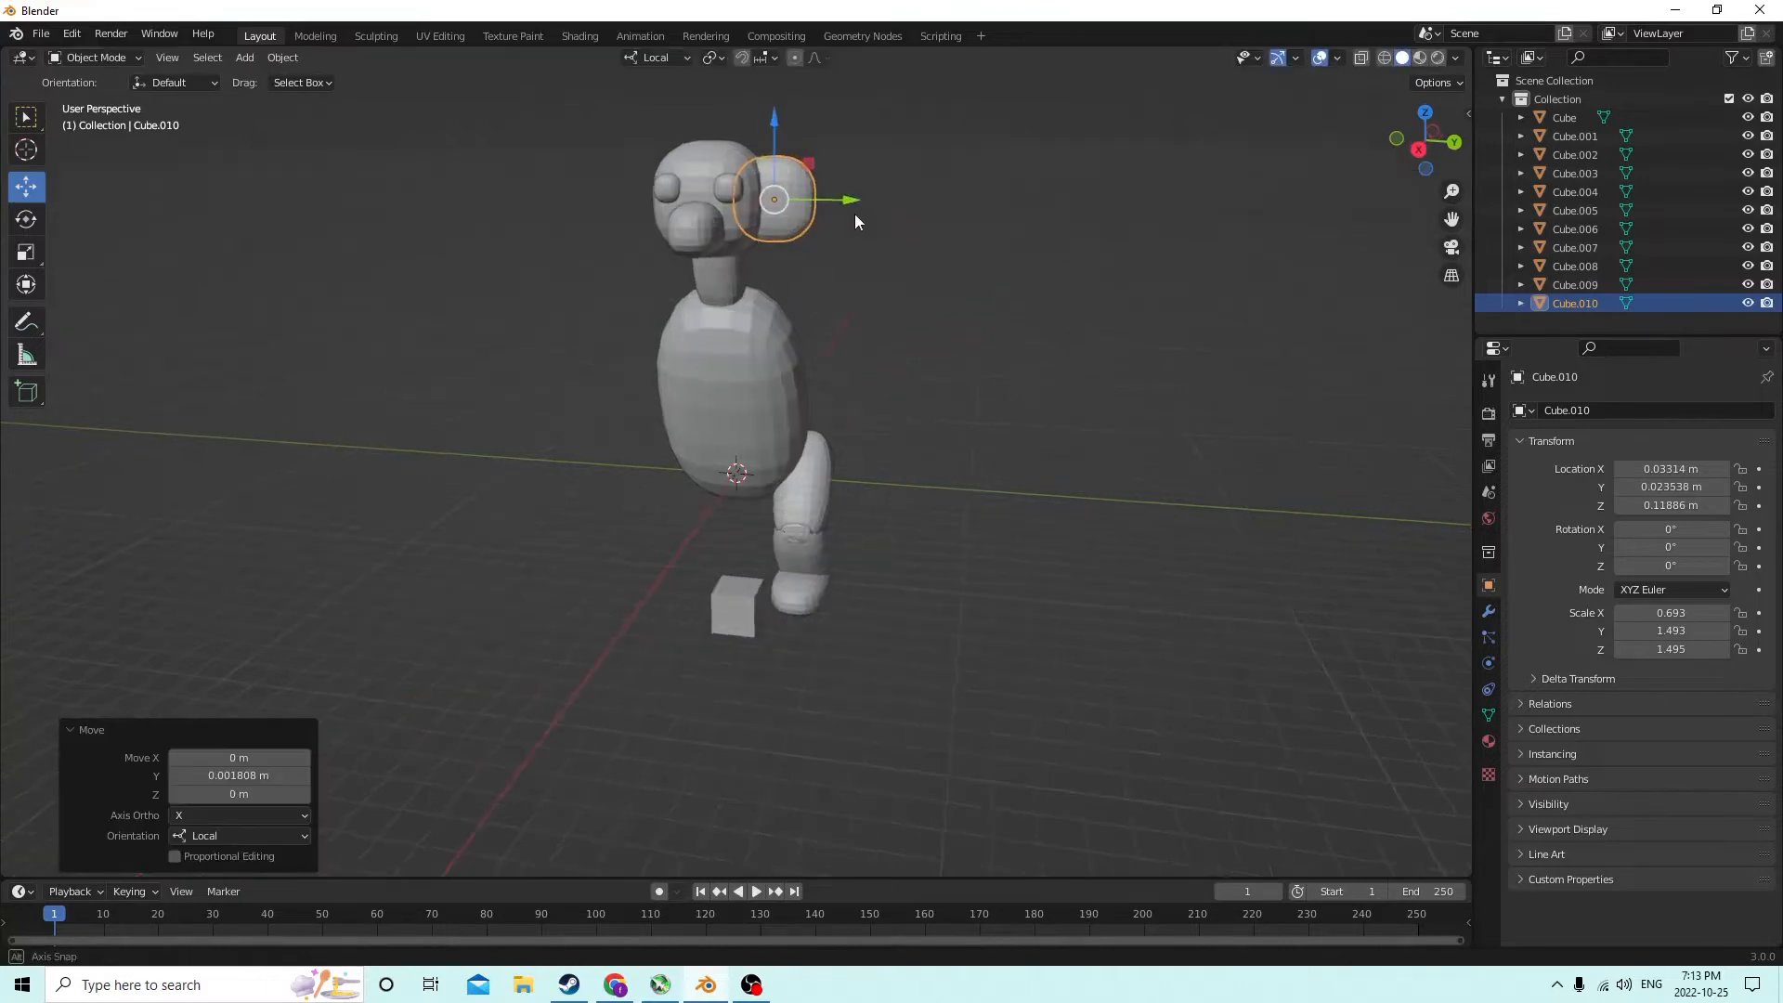
Widen the snout to a Y scale of about 1.416
click(699, 206)
middle_drag(699, 206, 929, 228)
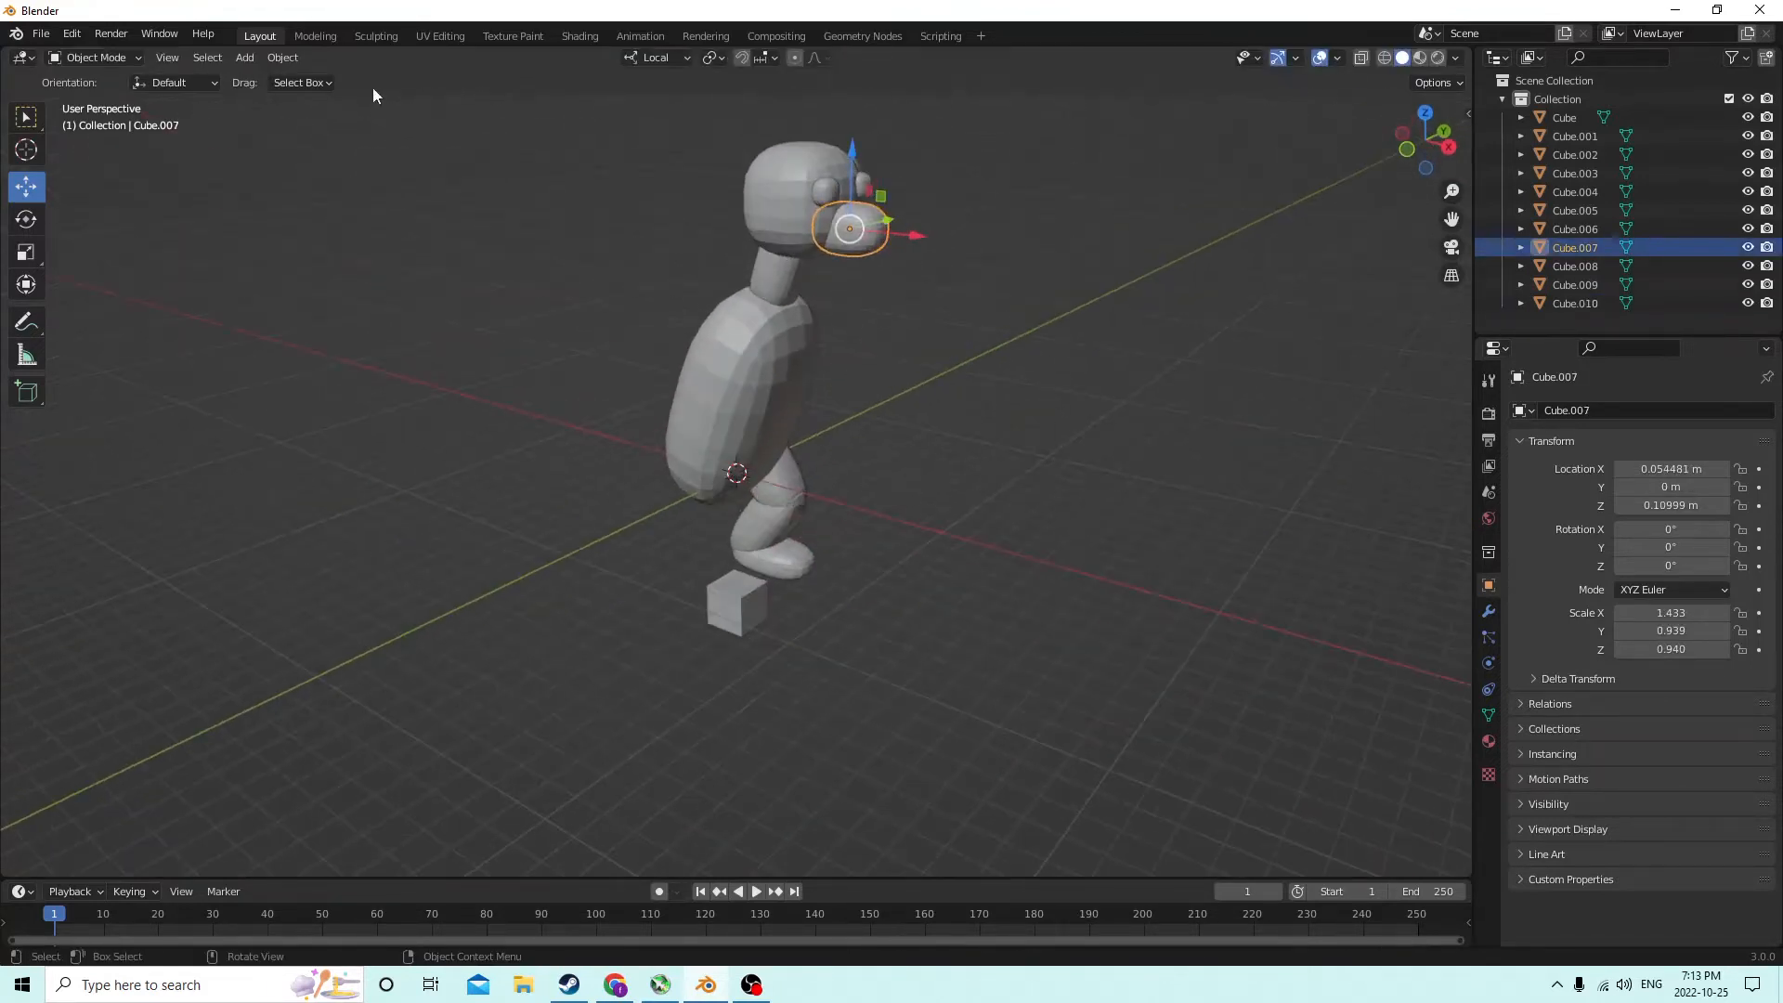
click(26, 253)
middle_drag(595, 137, 706, 116)
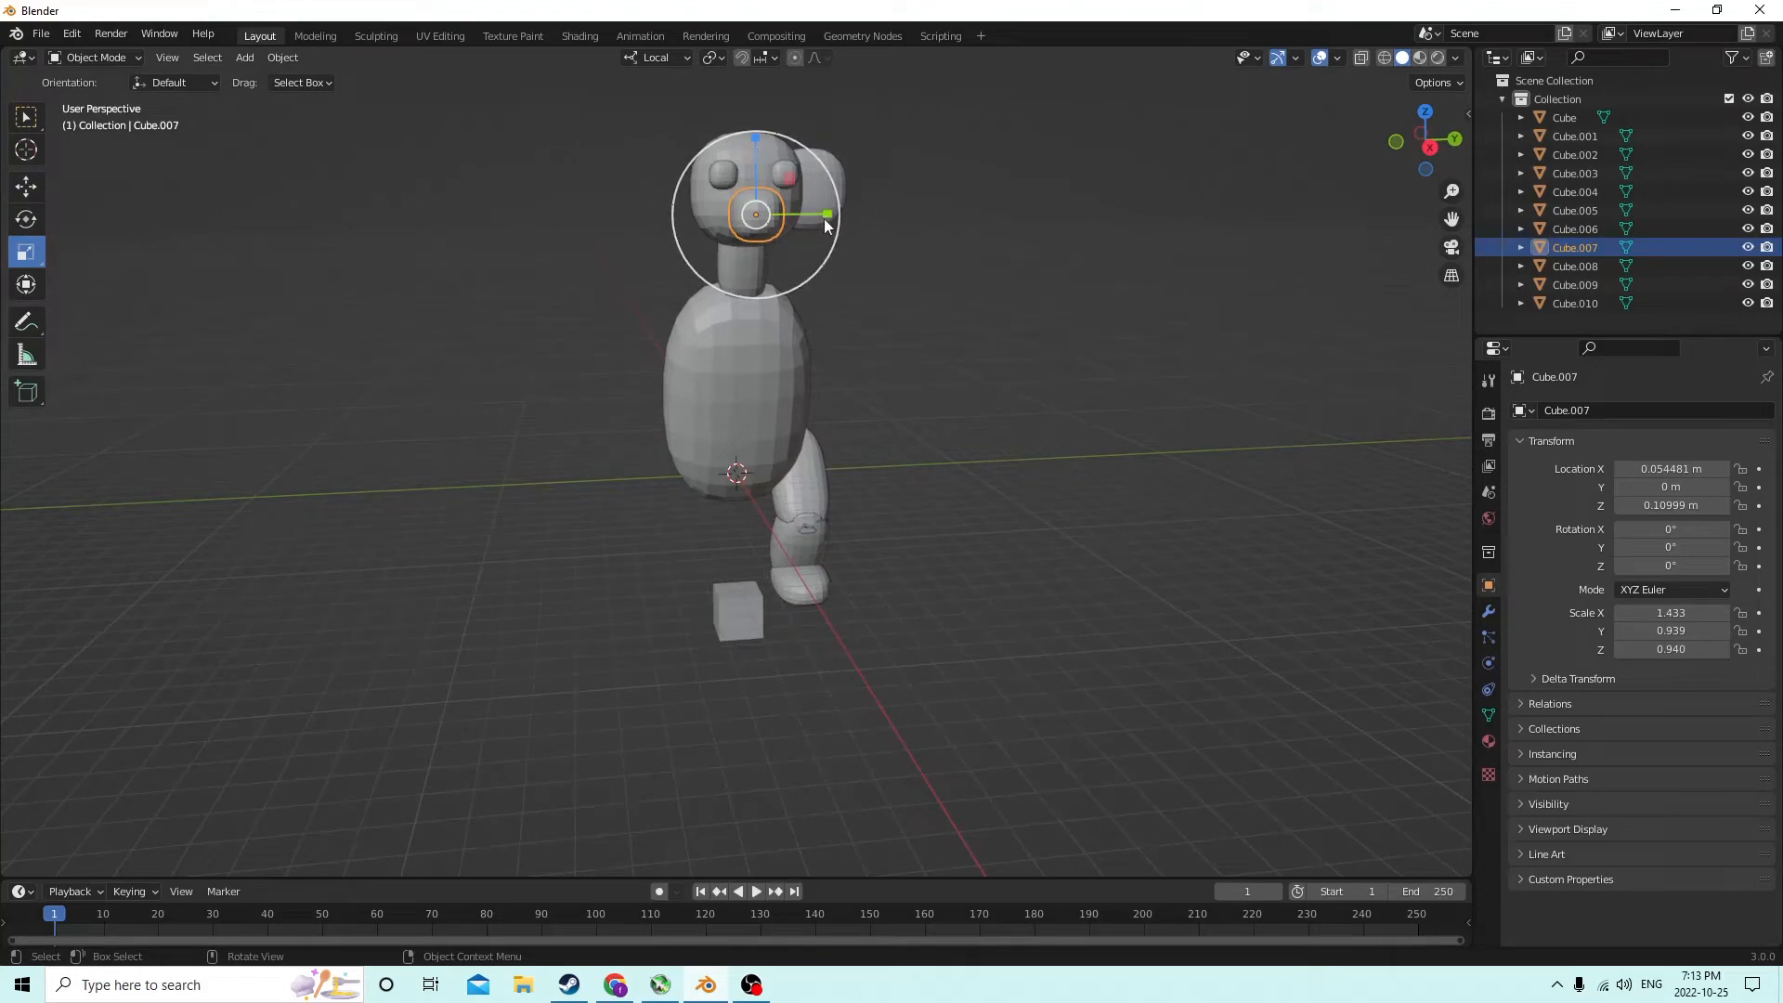
drag(827, 214, 878, 212)
middle_drag(878, 212, 816, 259)
drag(815, 258, 788, 252)
middle_drag(789, 252, 748, 200)
Lower the snout and shift it along its local X to about X 0.0534 m and Z 0.1077 m
click(28, 185)
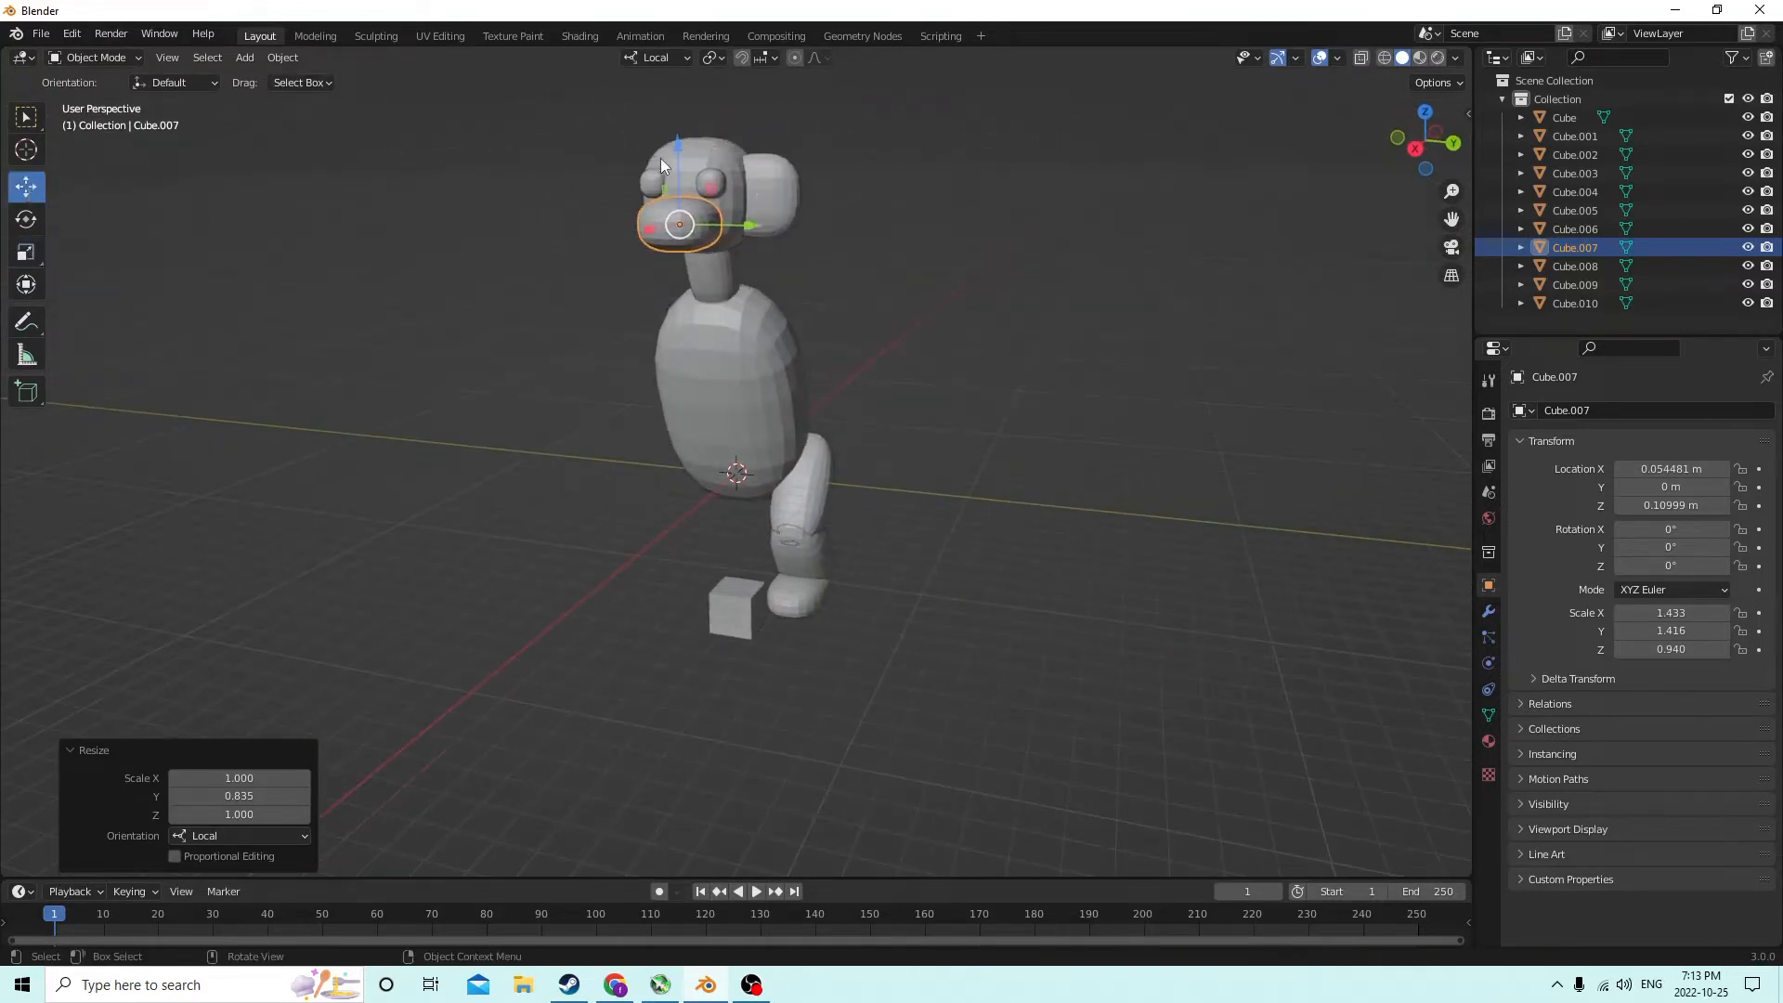
mouse_move(678, 147)
mouse_down()
mouse_move(679, 172)
mouse_move(678, 149)
mouse_up()
middle_drag(678, 150, 573, 233)
drag(545, 230, 525, 227)
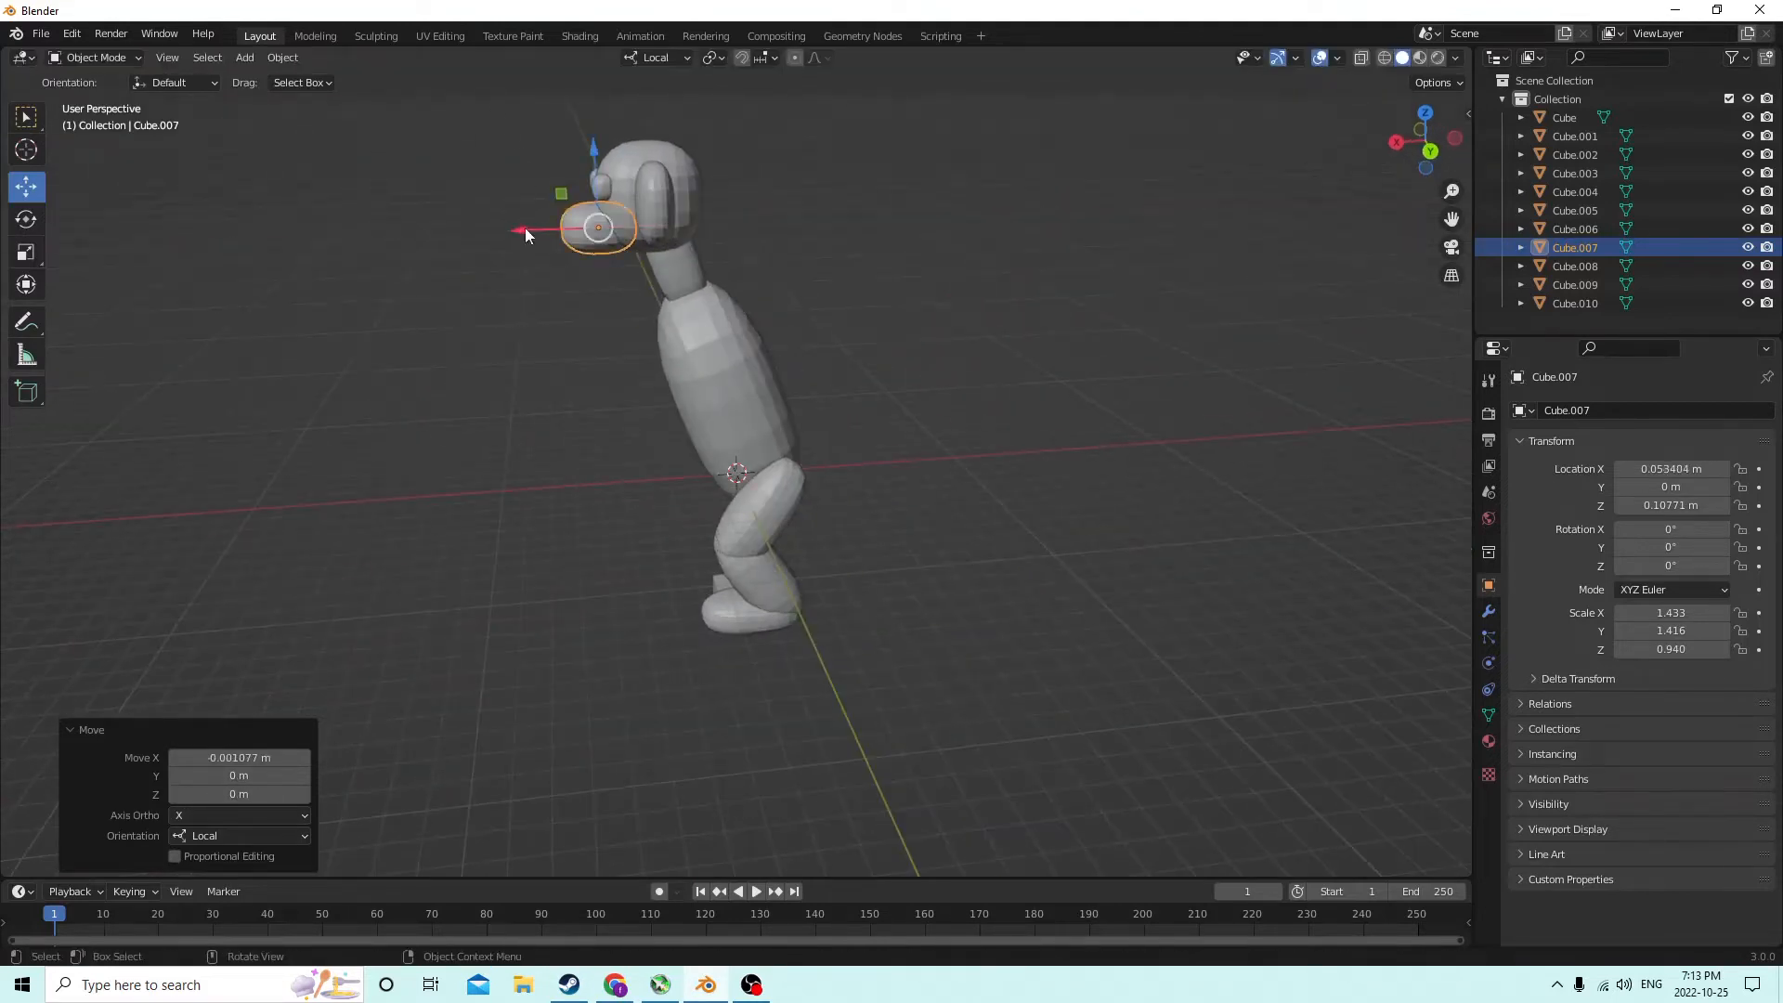
Scale the ear down to about X 0.536, Y 1.154, Z 1.156 and raise it to about Z 0.1215 m
middle_drag(525, 227, 838, 174)
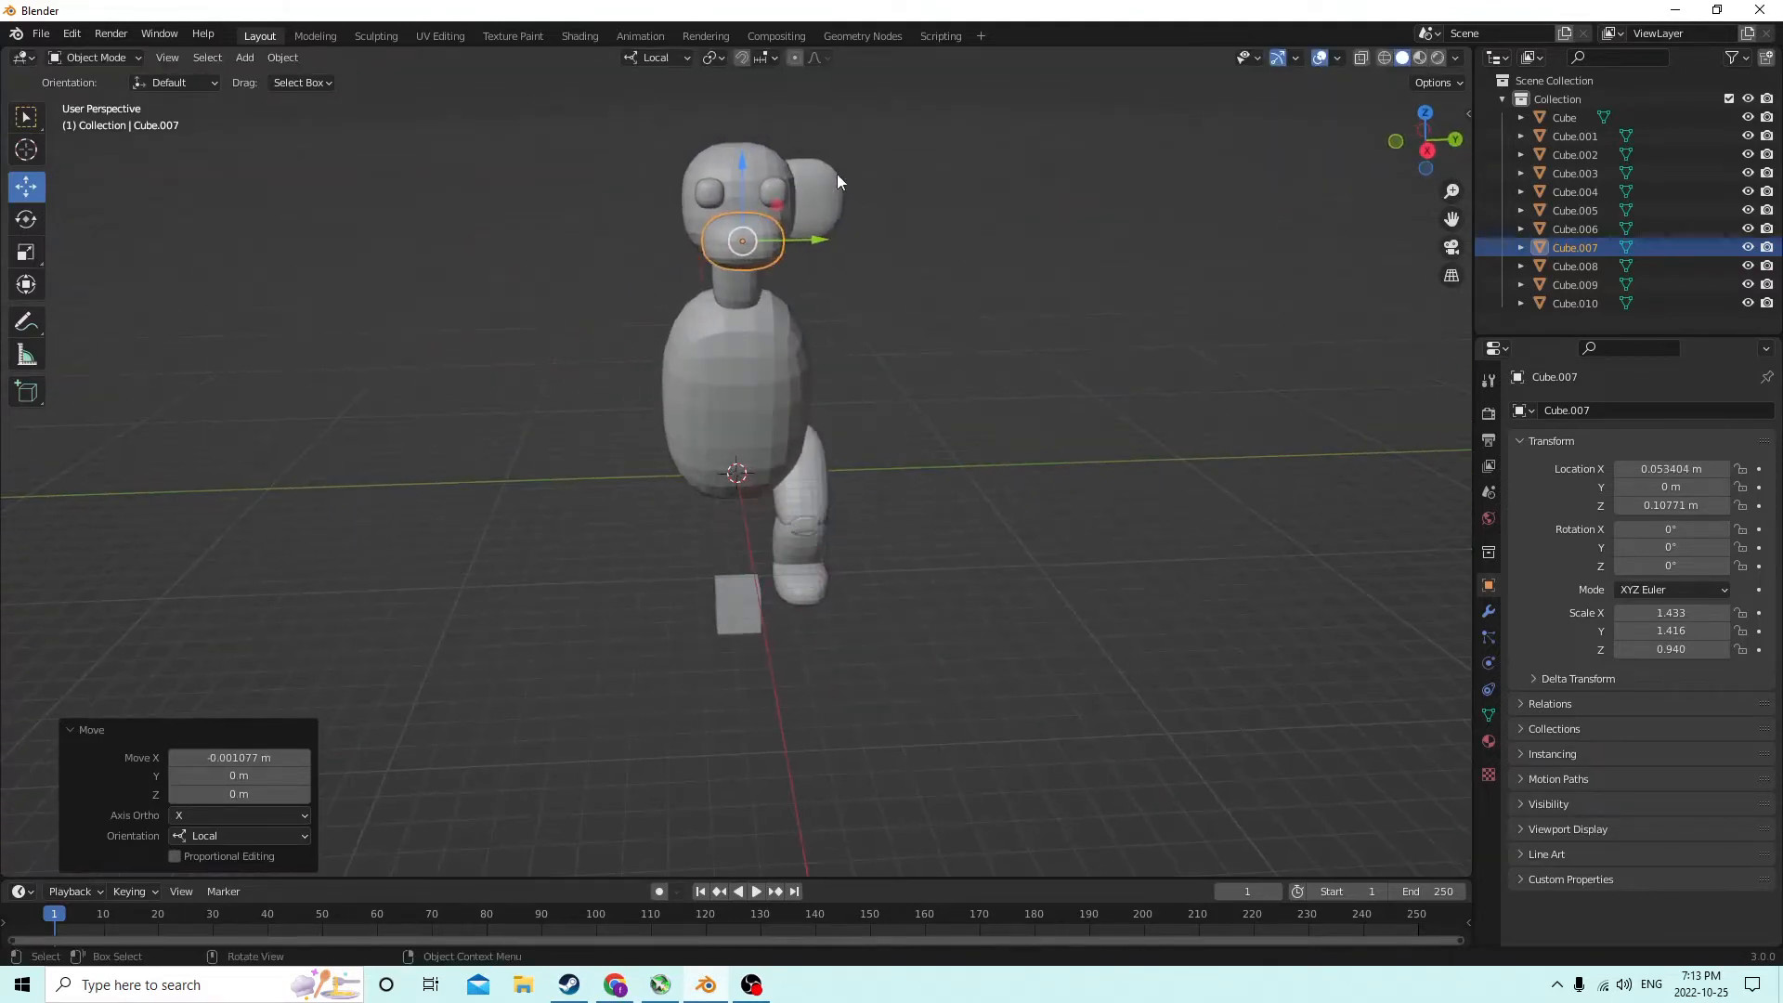
click(838, 175)
key(s)
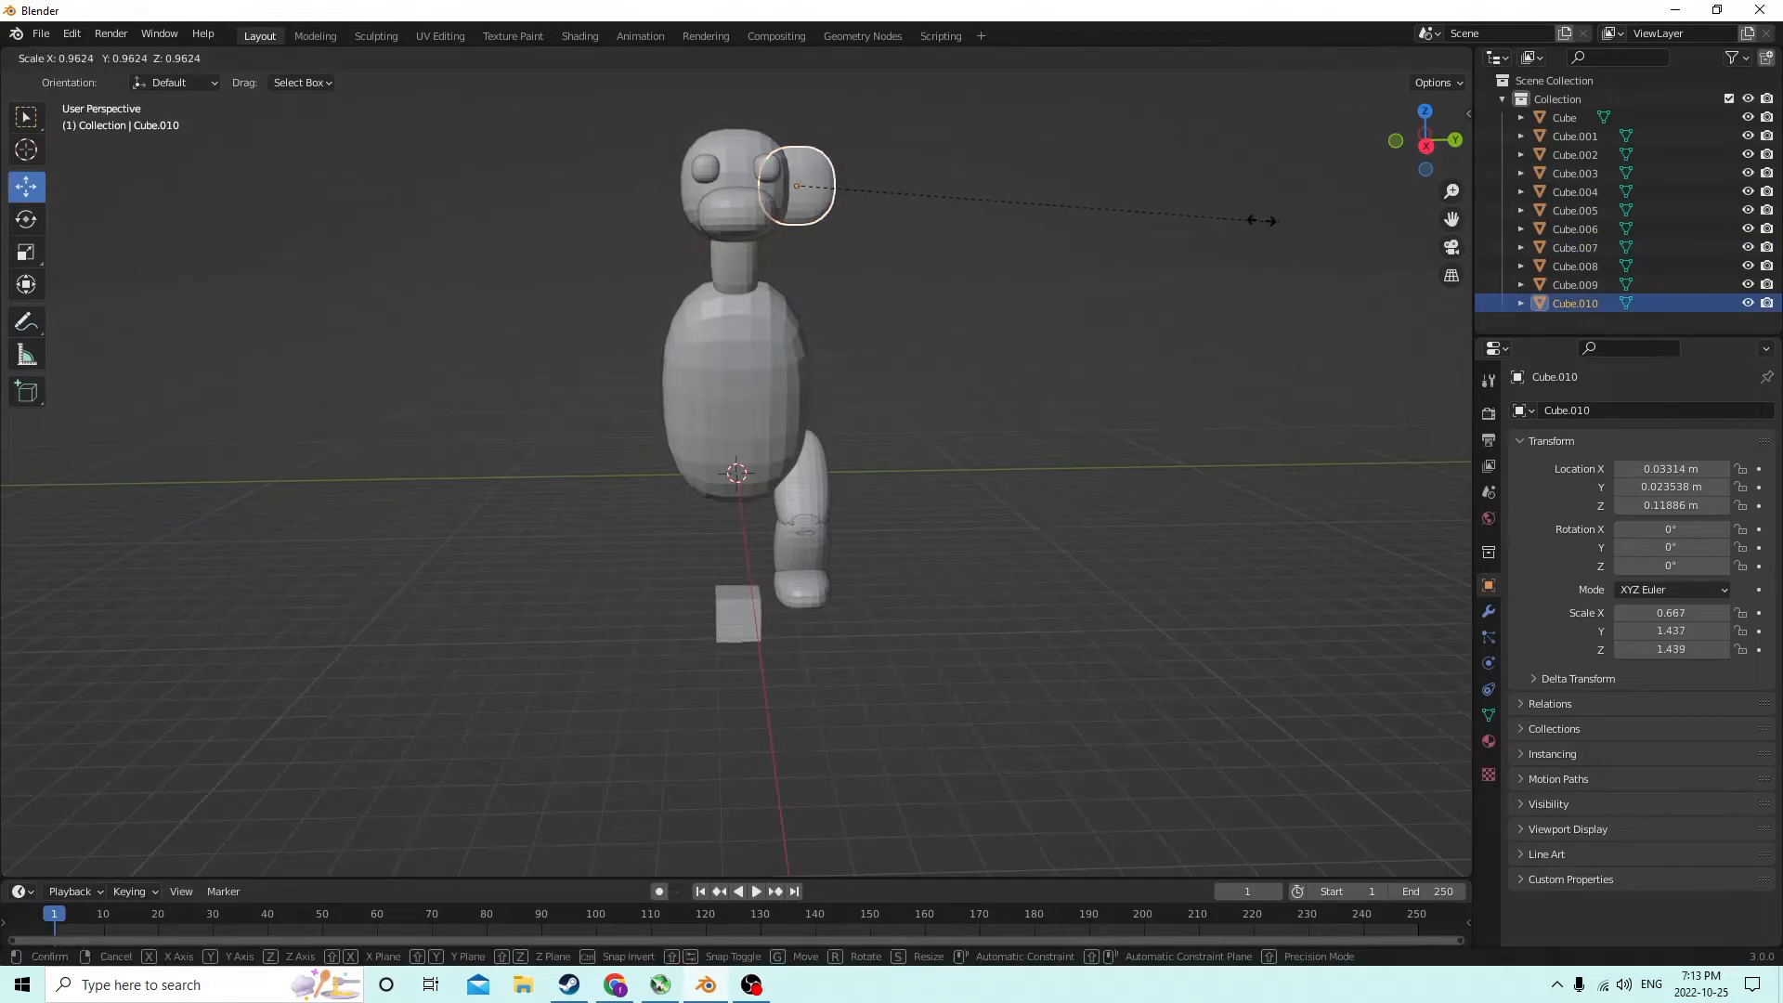
click(1157, 186)
middle_drag(1146, 180, 807, 113)
drag(706, 111, 708, 109)
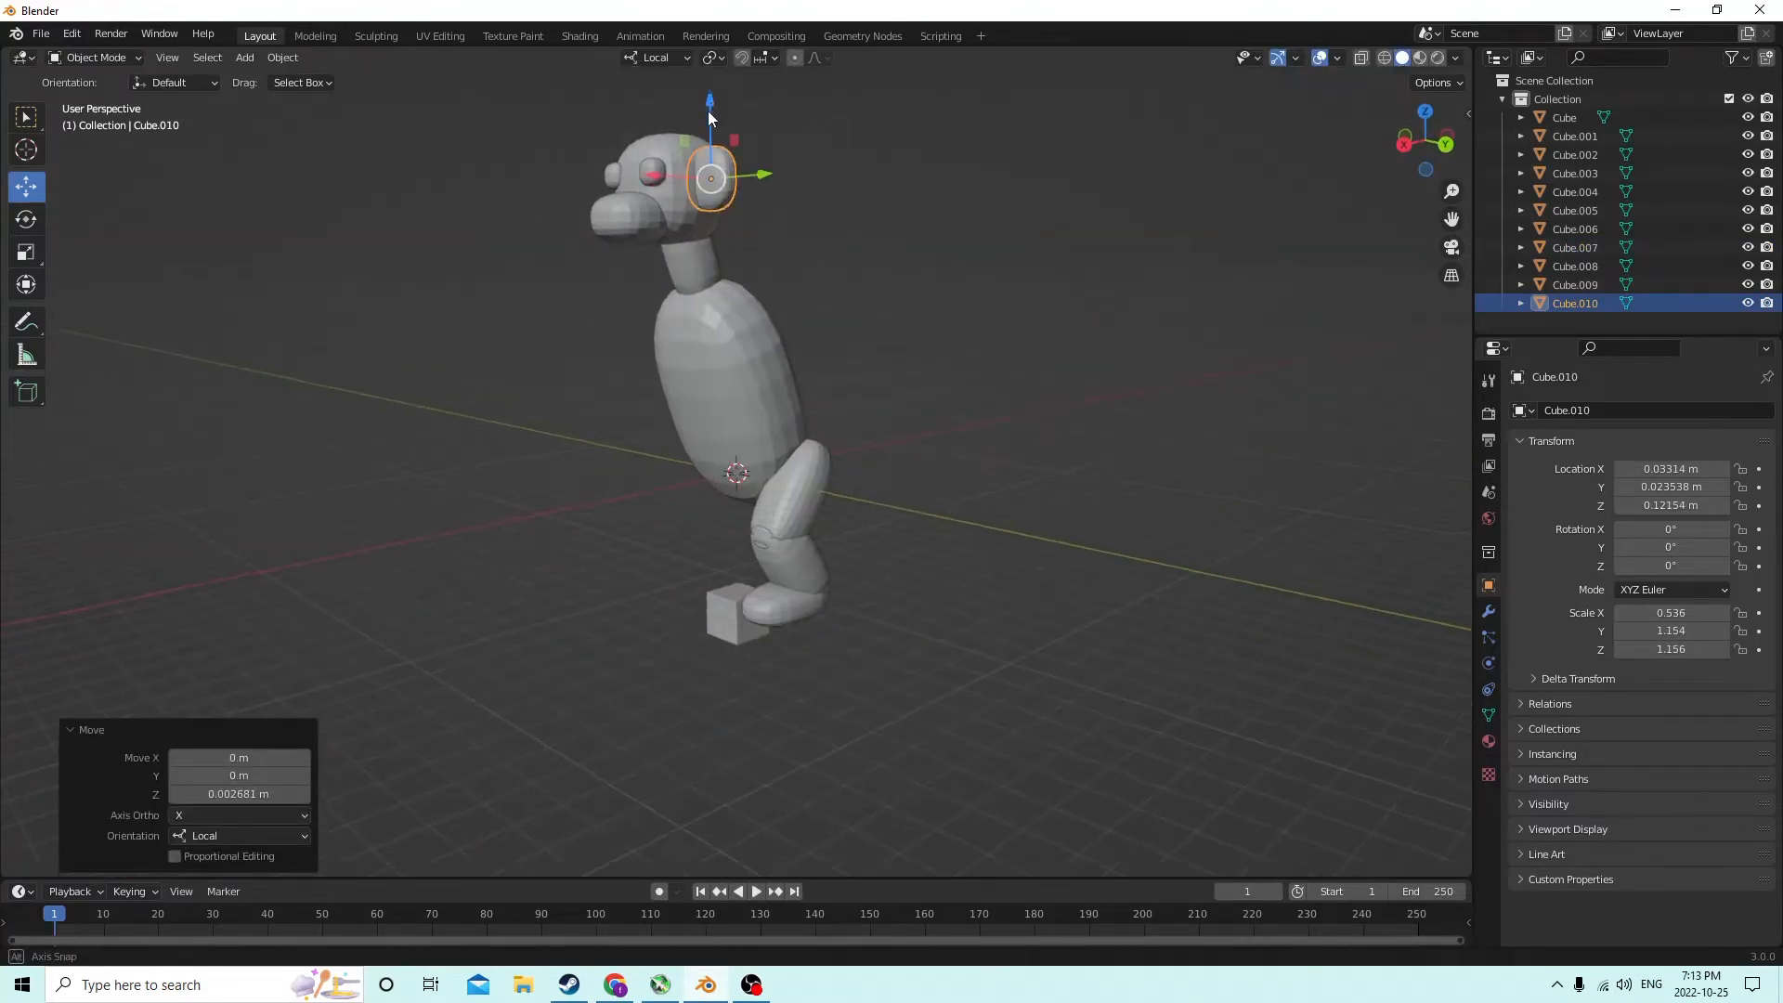
Duplicate the ear and move the copy along its local Y to the opposite side of the head
middle_drag(708, 110, 869, 171)
key(shift+d)
right_click(915, 137)
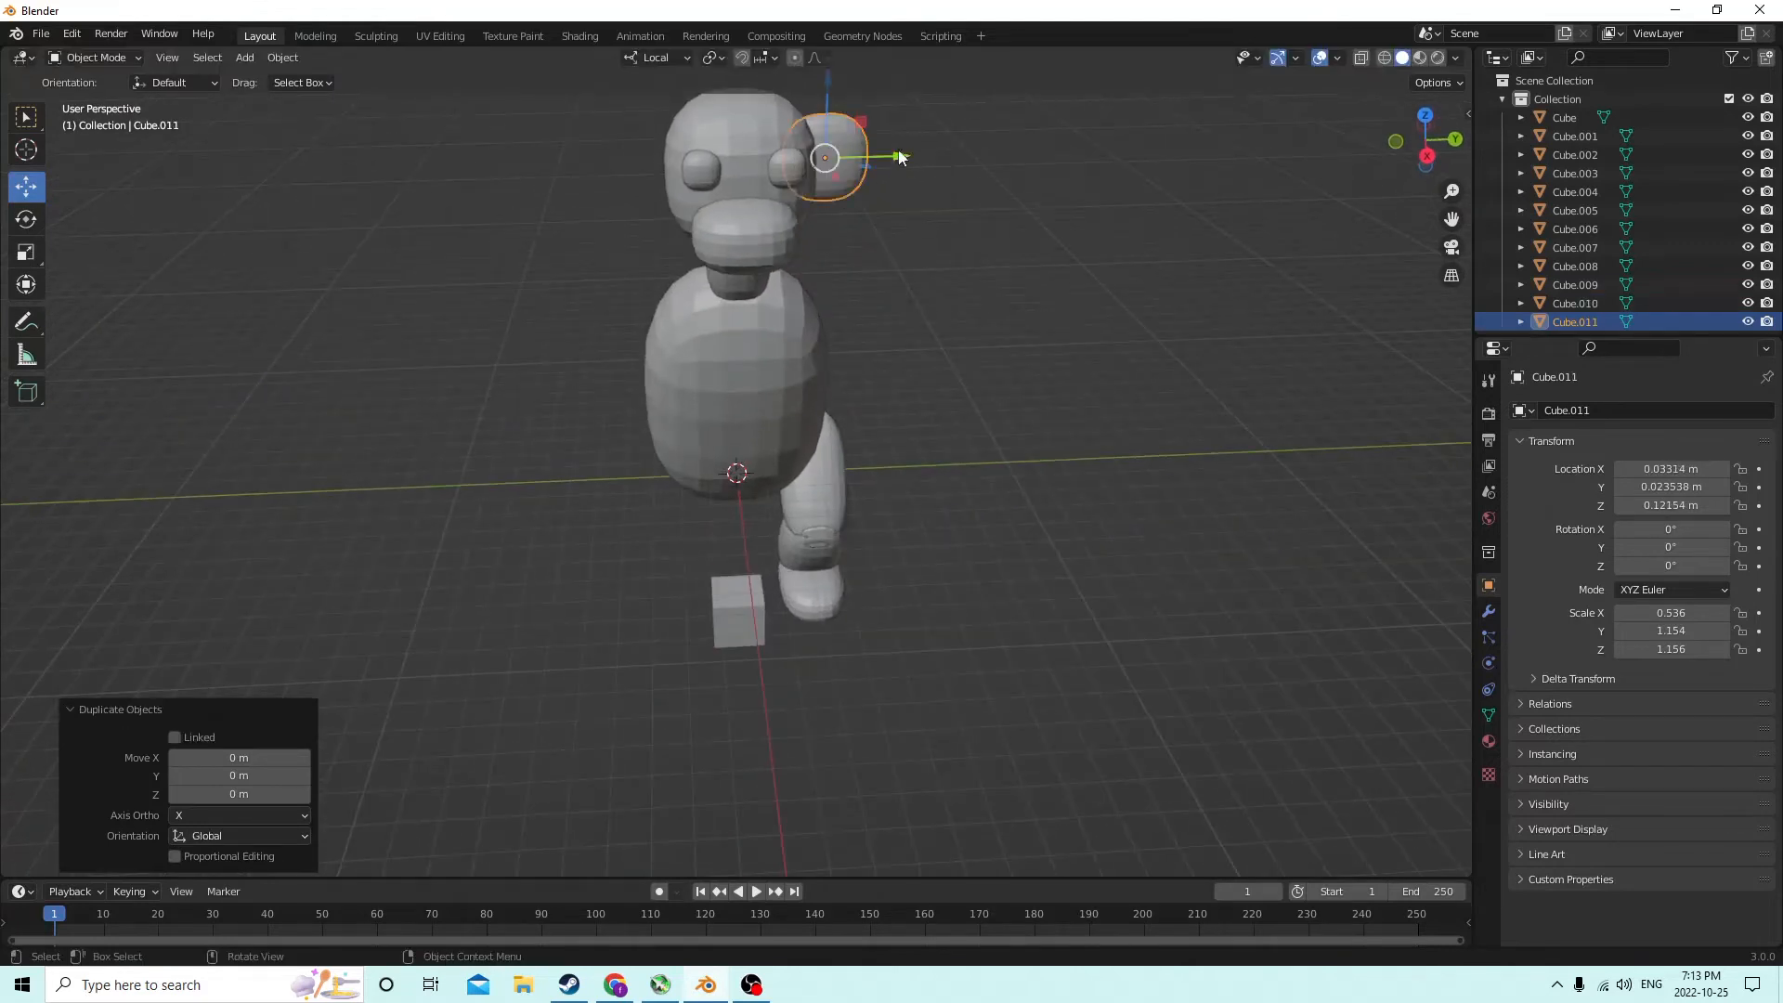
drag(899, 158, 719, 143)
Duplicate the snout and move the copy forward to the snout's tip, to about X 0.068 m
middle_drag(719, 143, 1068, 214)
click(806, 203)
key(shift+d)
right_click(957, 185)
drag(927, 241, 980, 245)
middle_drag(979, 245, 1044, 197)
Shrink the snout copy into a nose scaled about X 0.528, Y 0.522, Z 0.346 and raise it to about Z 0.1096 m
key(s)
click(968, 182)
key(s)
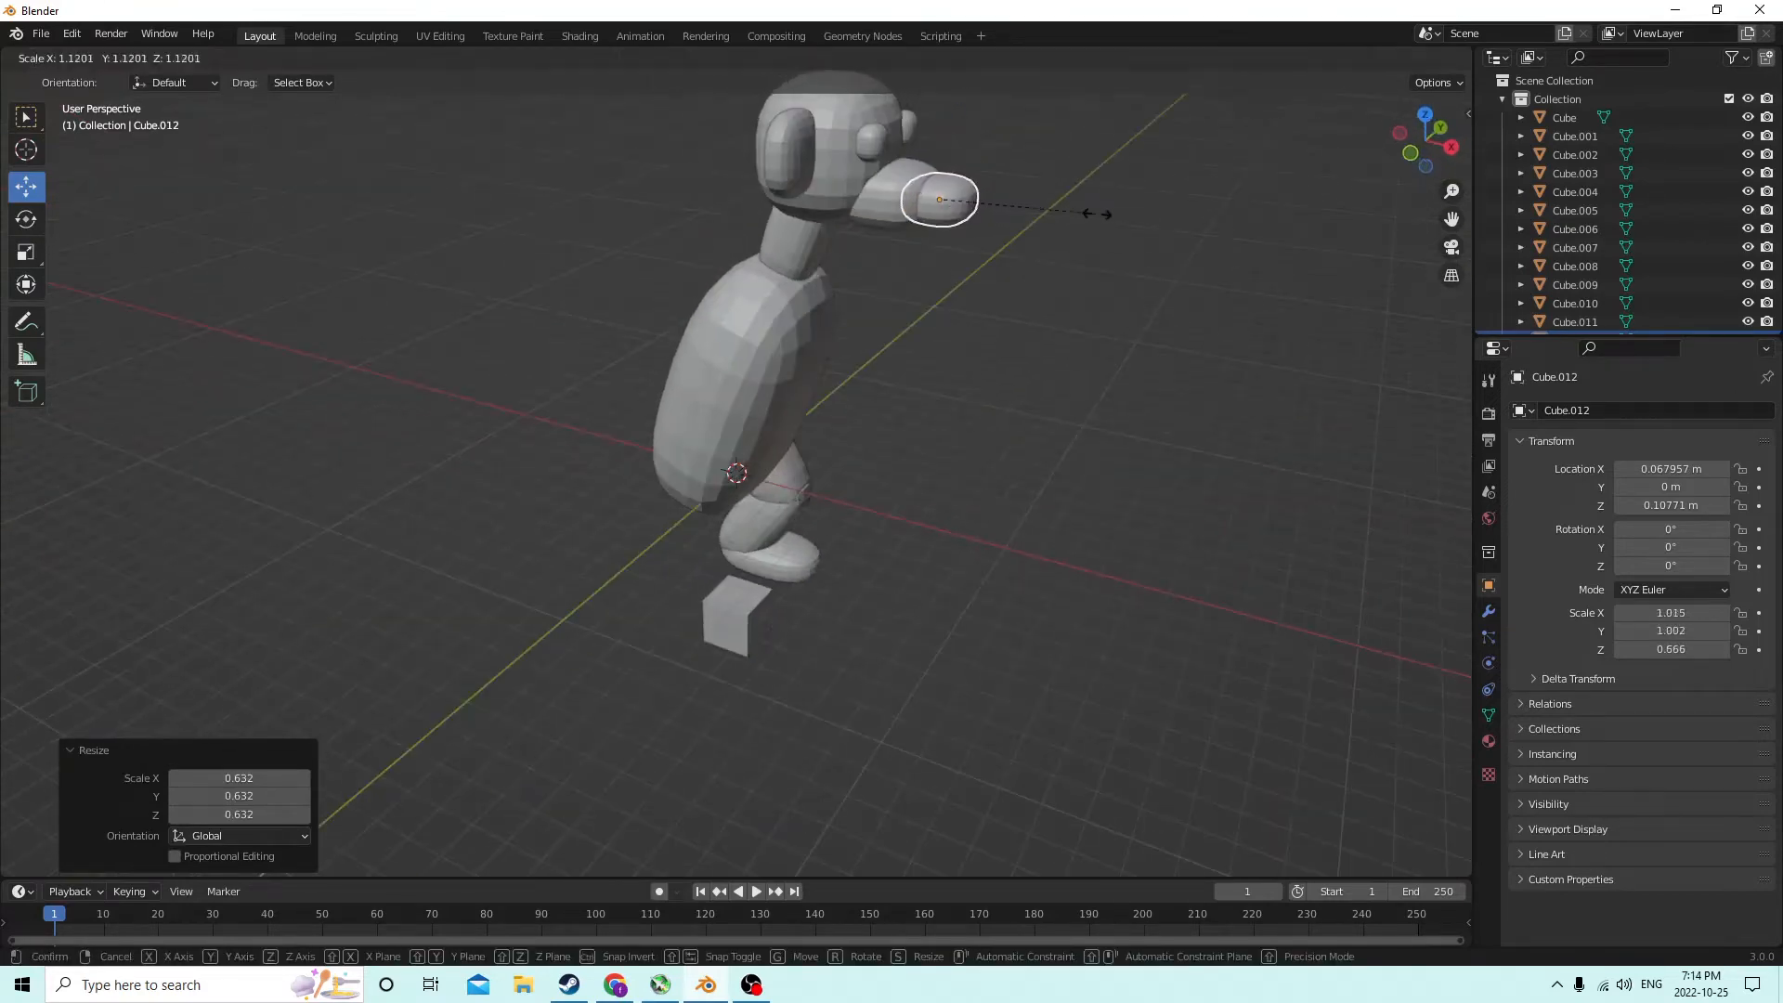
click(1022, 193)
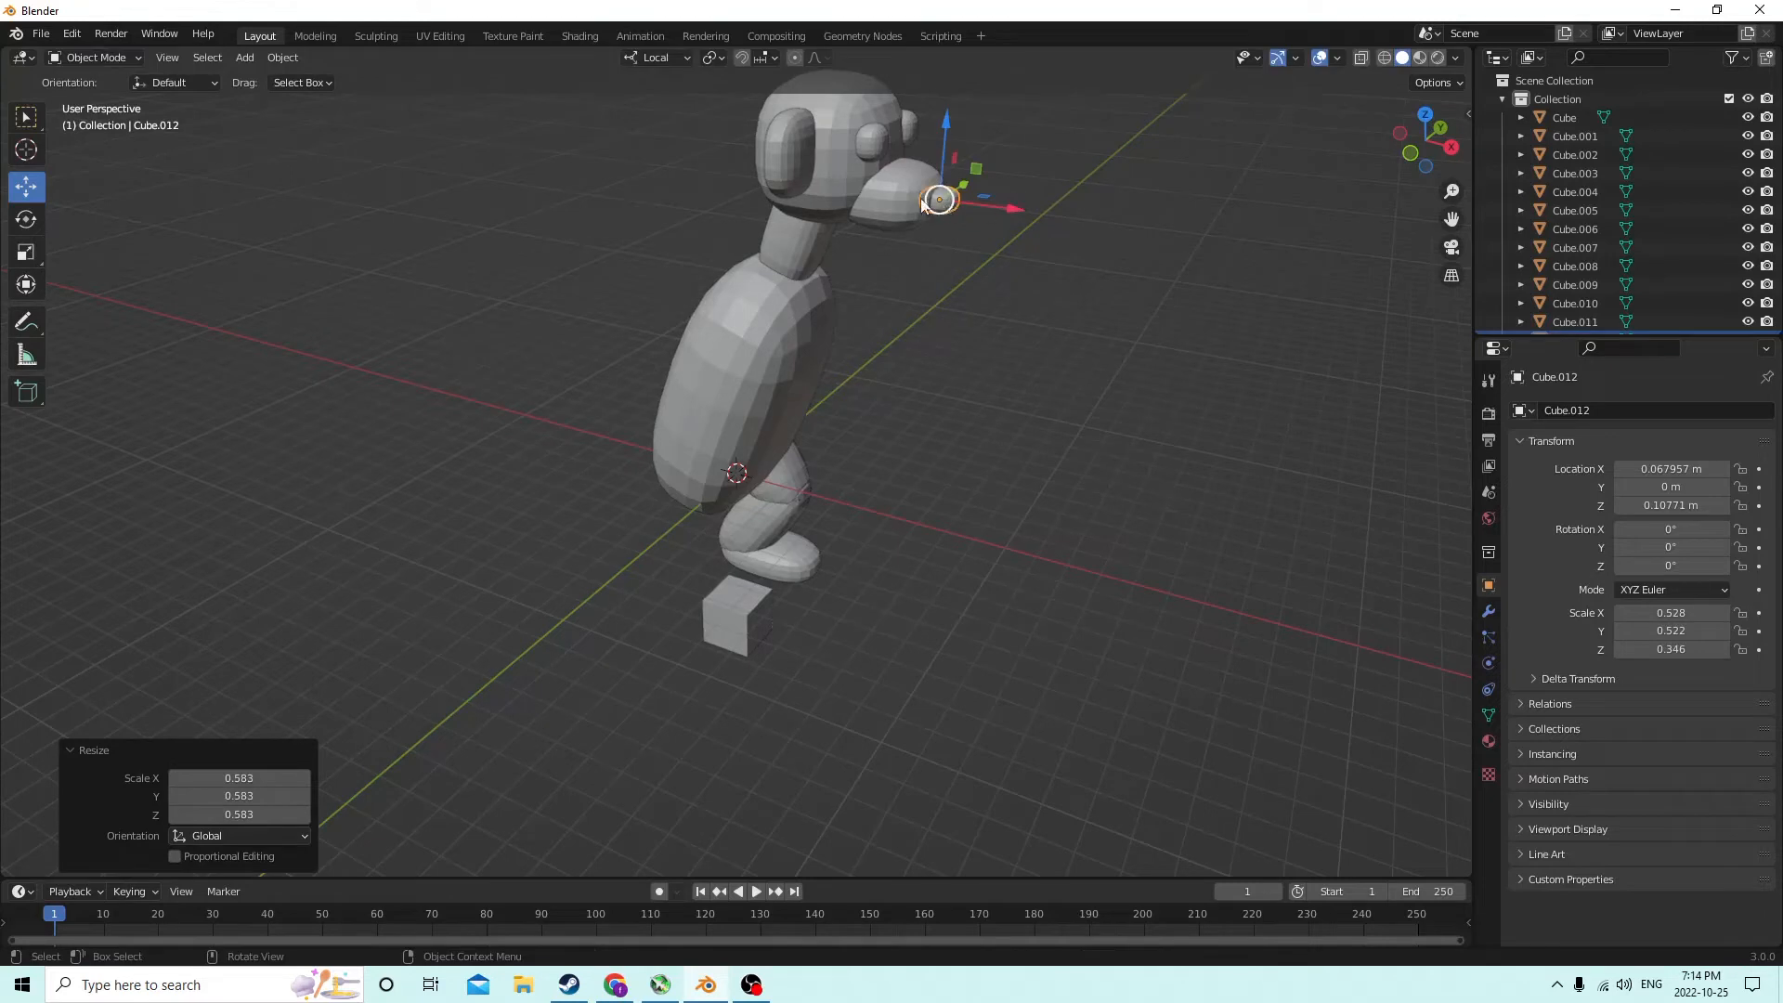
middle_drag(923, 202, 791, 138)
drag(800, 130, 801, 119)
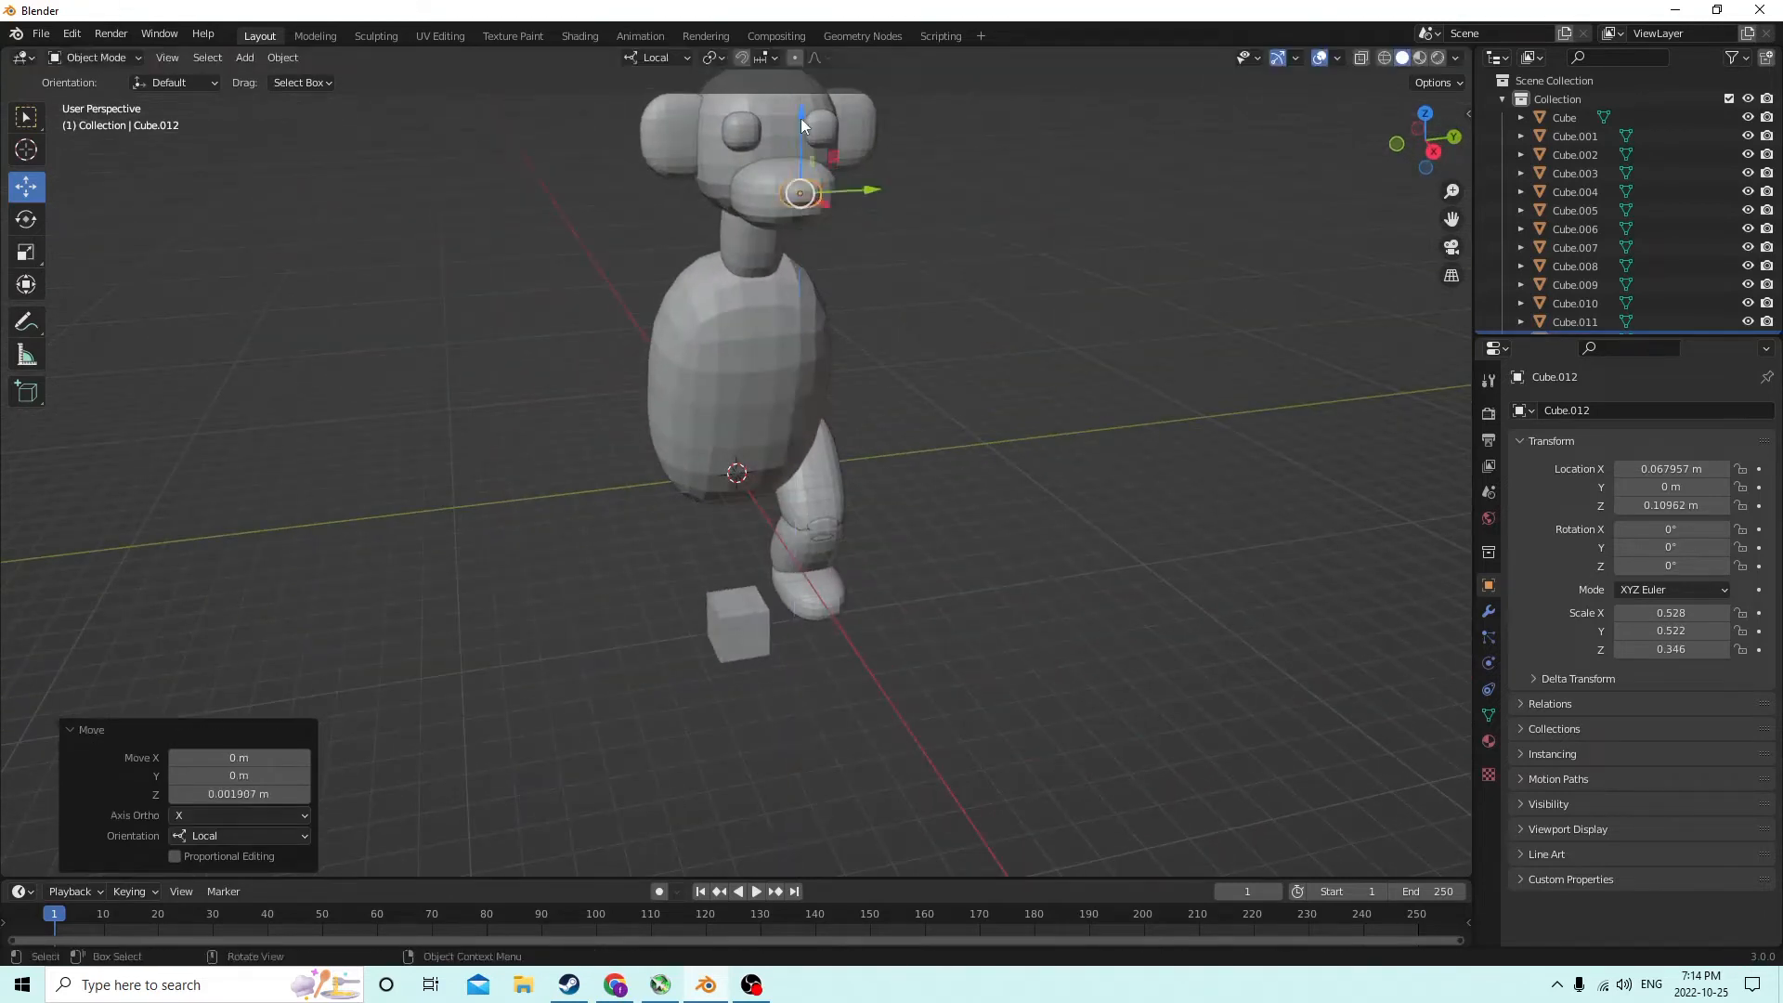
middle_drag(801, 119, 544, 121)
Narrow the nose to a Y scale of about 0.406
click(26, 251)
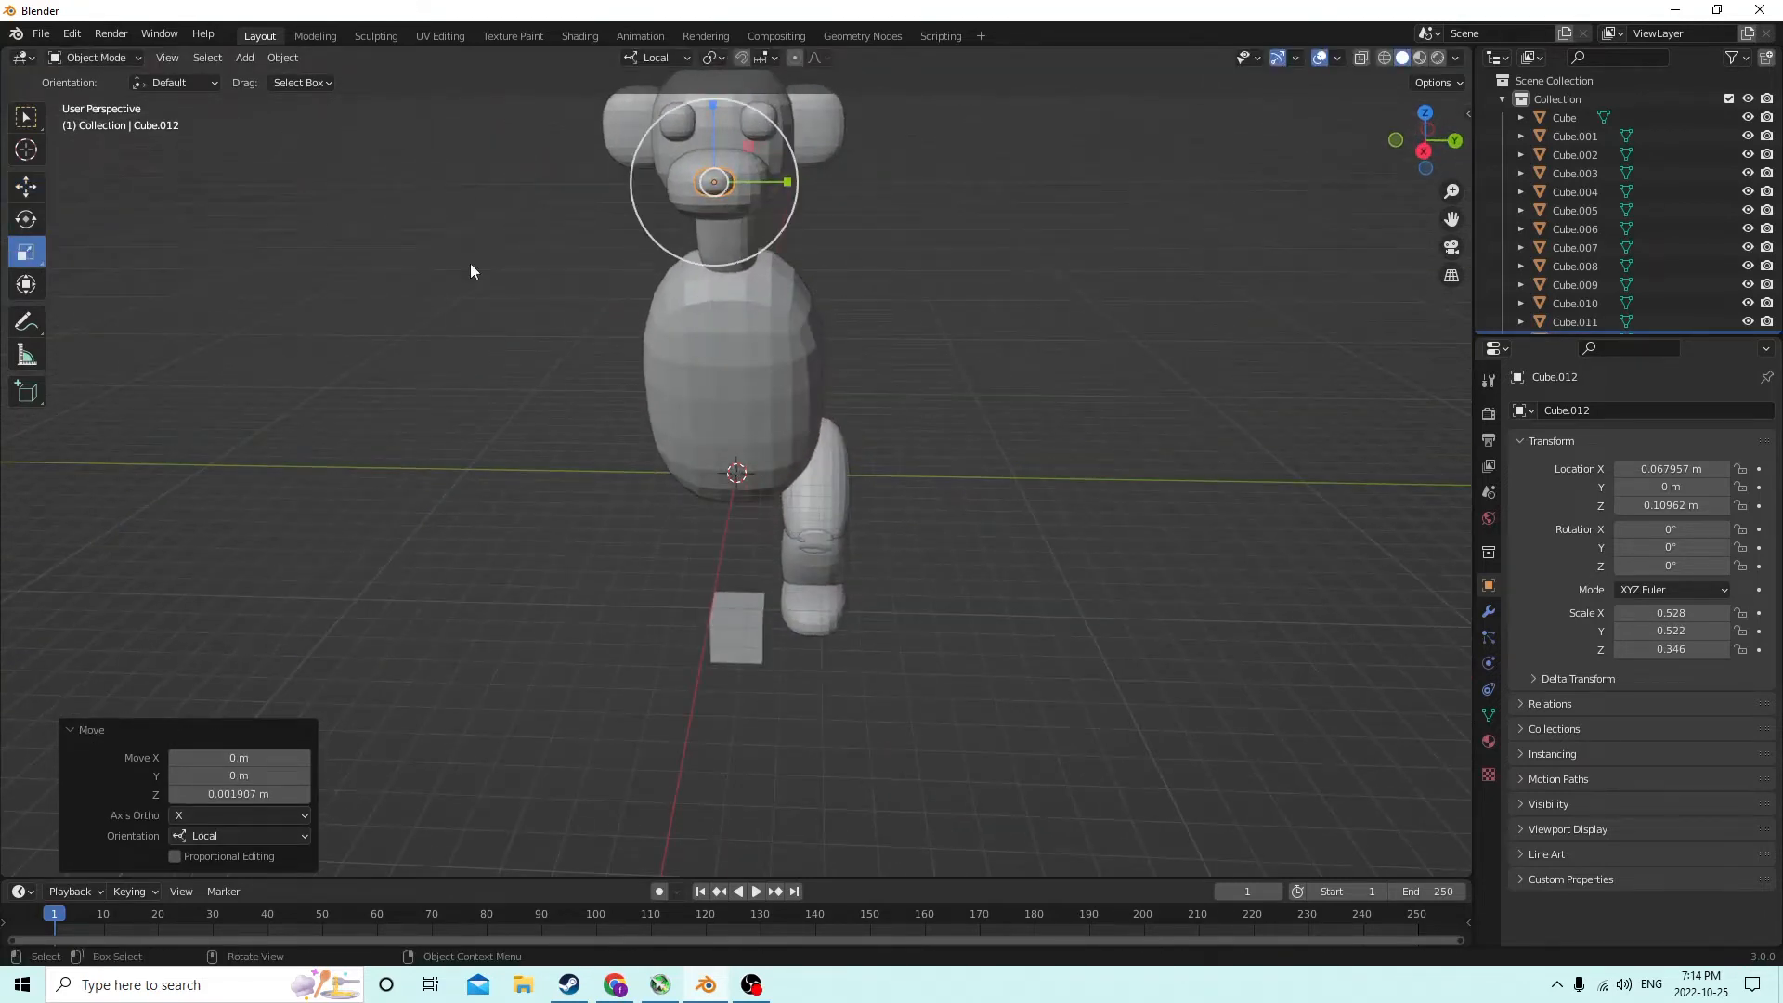
drag(783, 185, 767, 183)
middle_drag(767, 183, 919, 222)
click(1040, 238)
middle_drag(1041, 238, 994, 183)
Raise the nose slightly along its local Z on the snout's tip
click(852, 160)
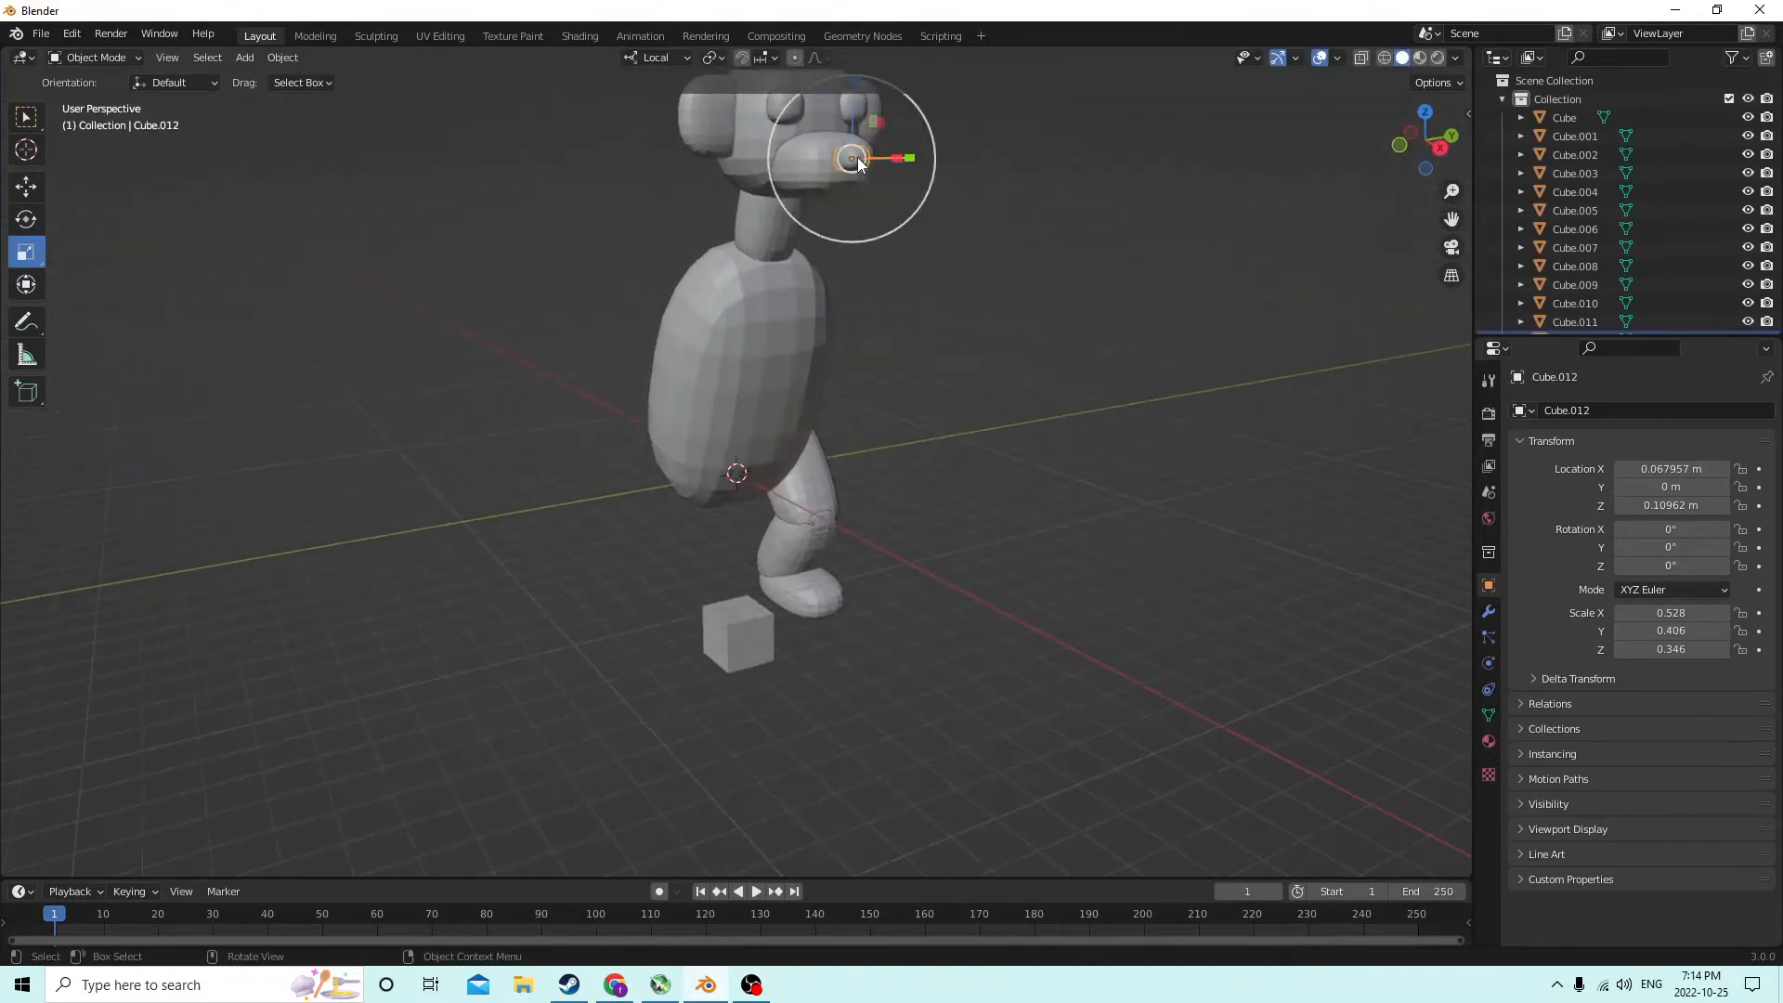
middle_drag(806, 155, 934, 197)
click(26, 187)
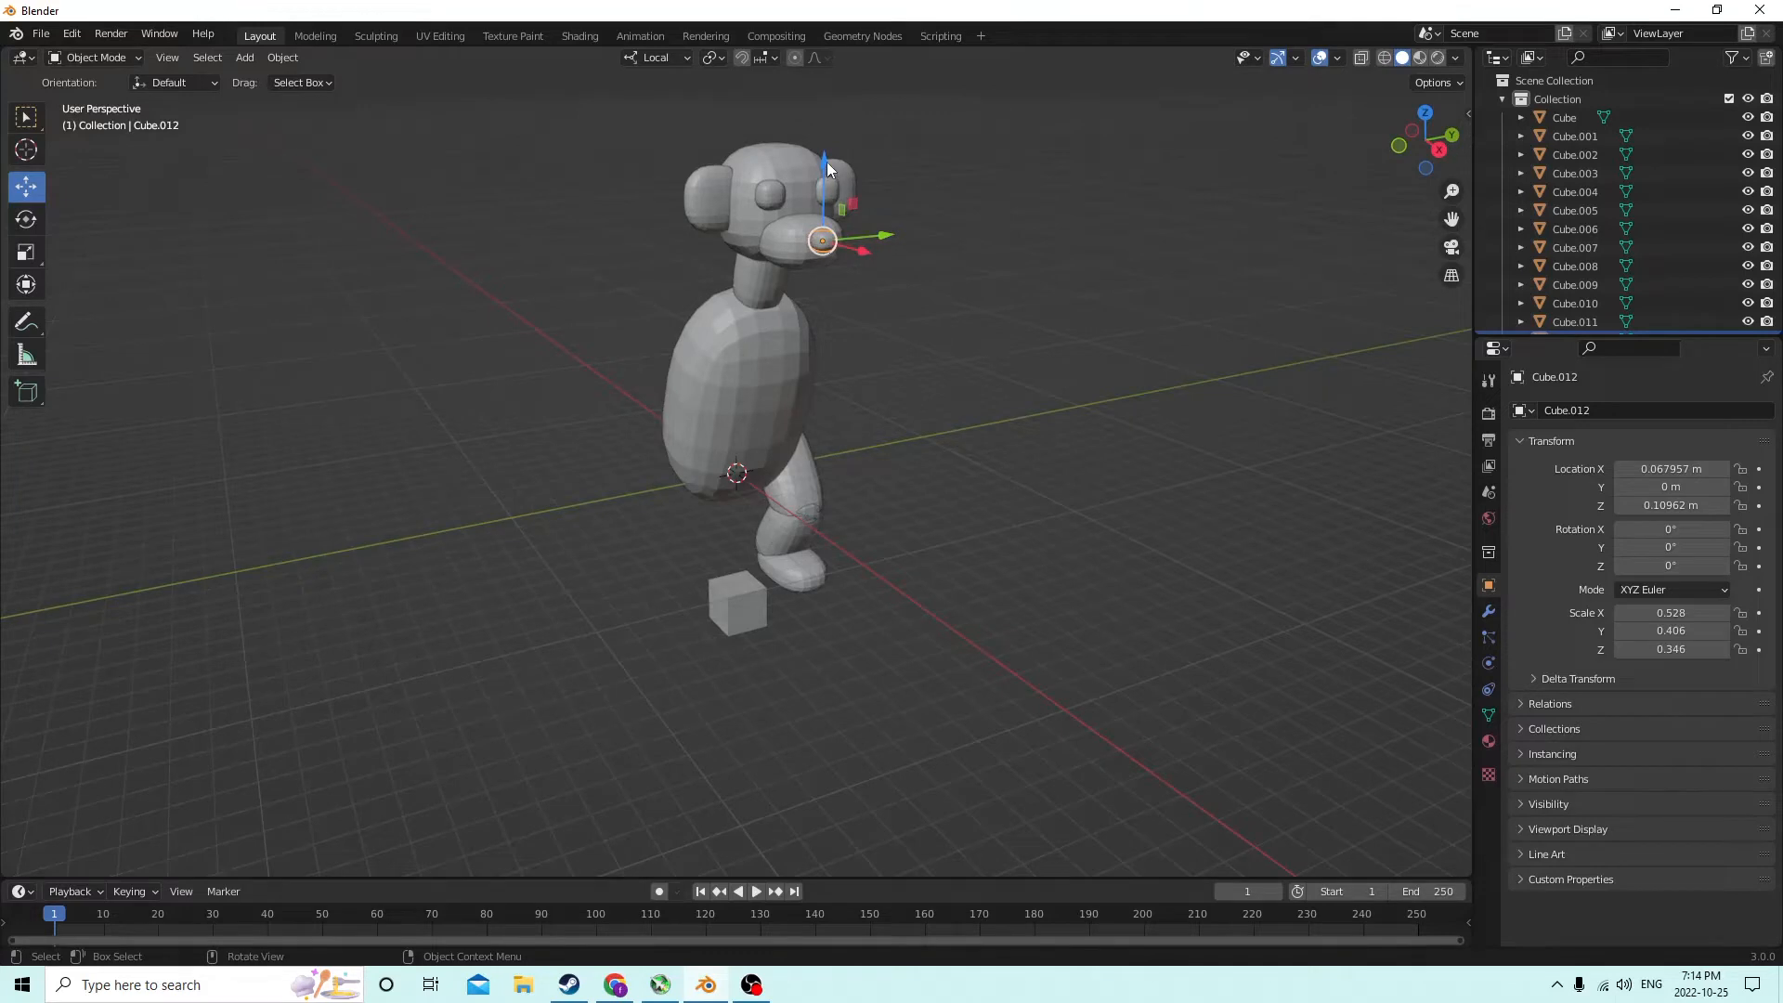
drag(826, 161, 817, 159)
middle_drag(817, 158, 660, 177)
mouse_move(936, 240)
middle_down()
mouse_move(1150, 238)
mouse_move(943, 238)
mouse_move(935, 207)
mouse_move(951, 218)
middle_up()
Stretch the ear on the leg's side into a tall, narrow shape scaled about Y 0.777 and Z 2.439
click(803, 158)
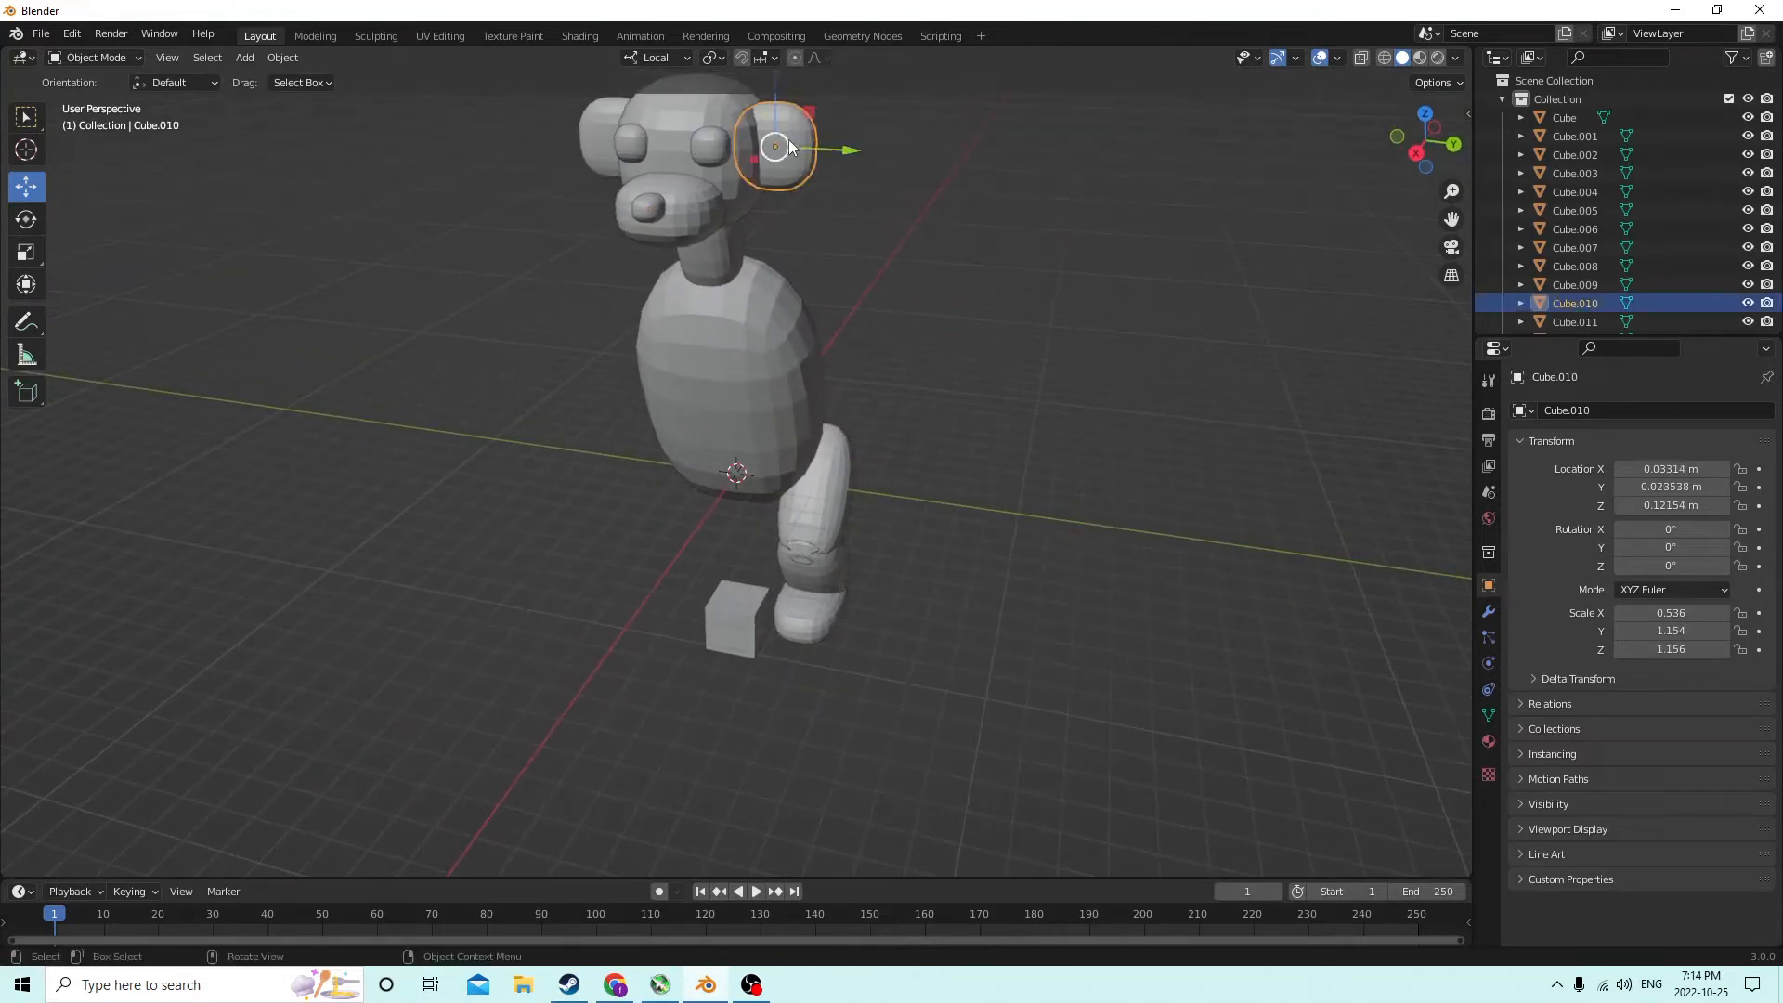
middle_drag(808, 162, 814, 165)
click(26, 252)
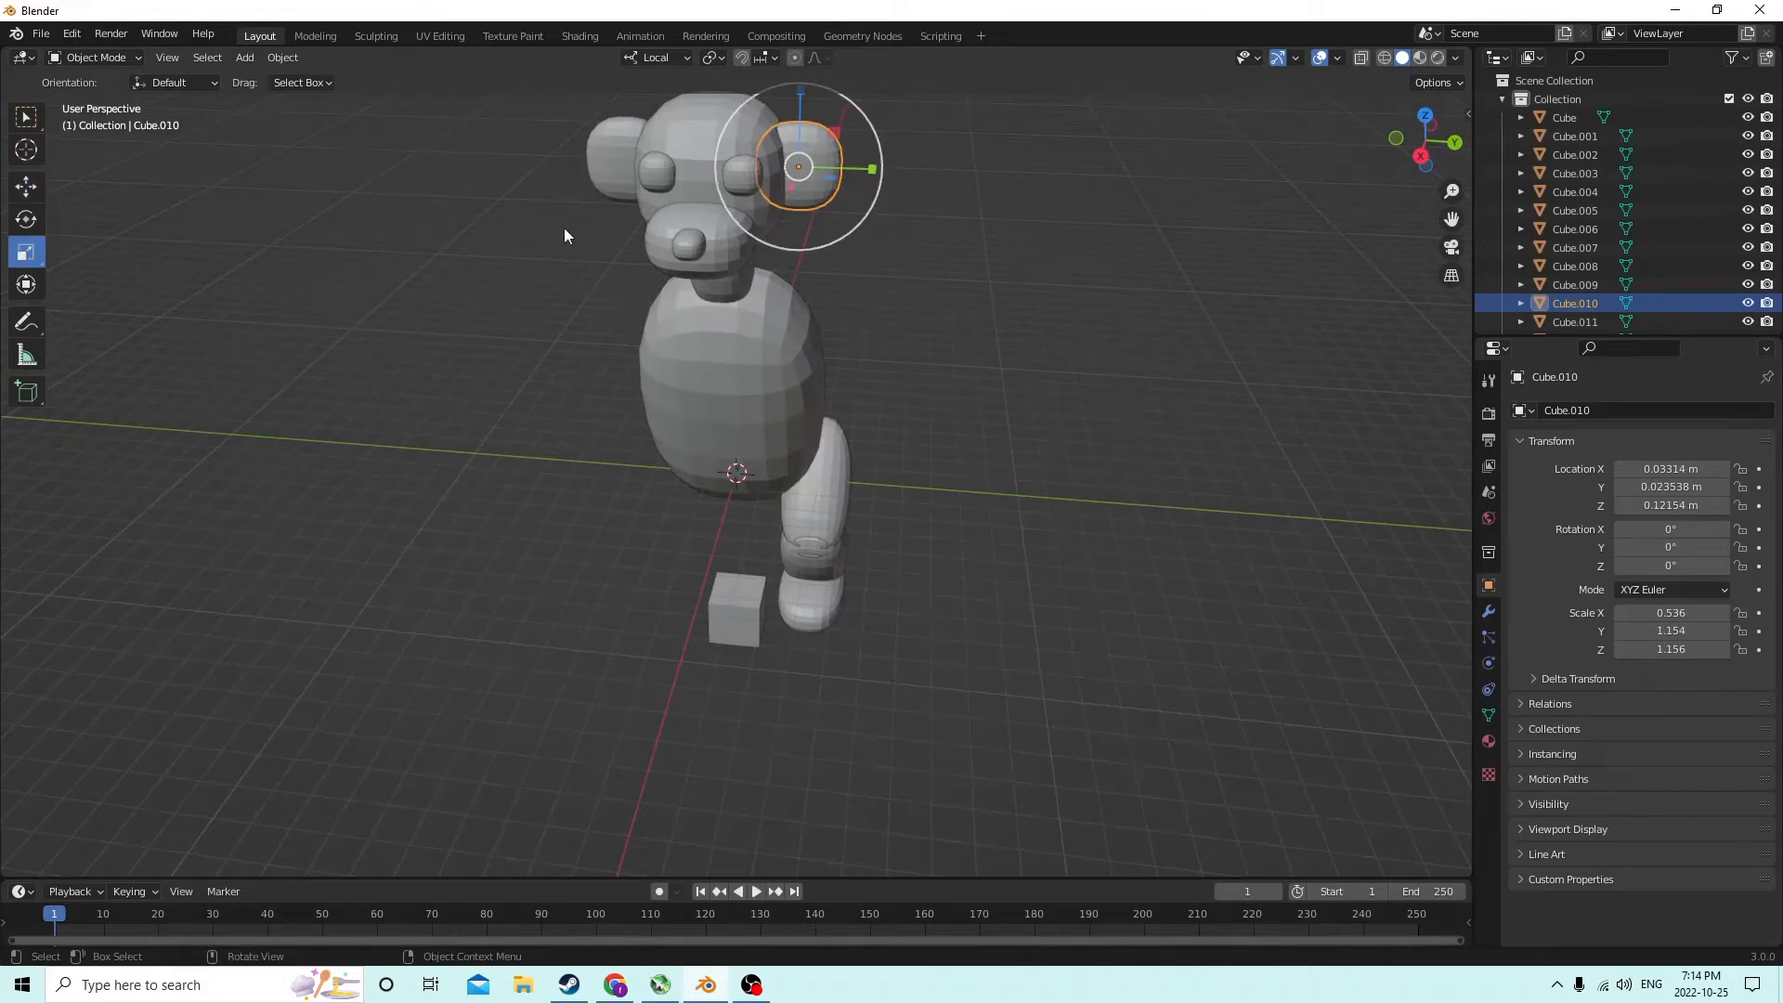
middle_drag(564, 227, 806, 162)
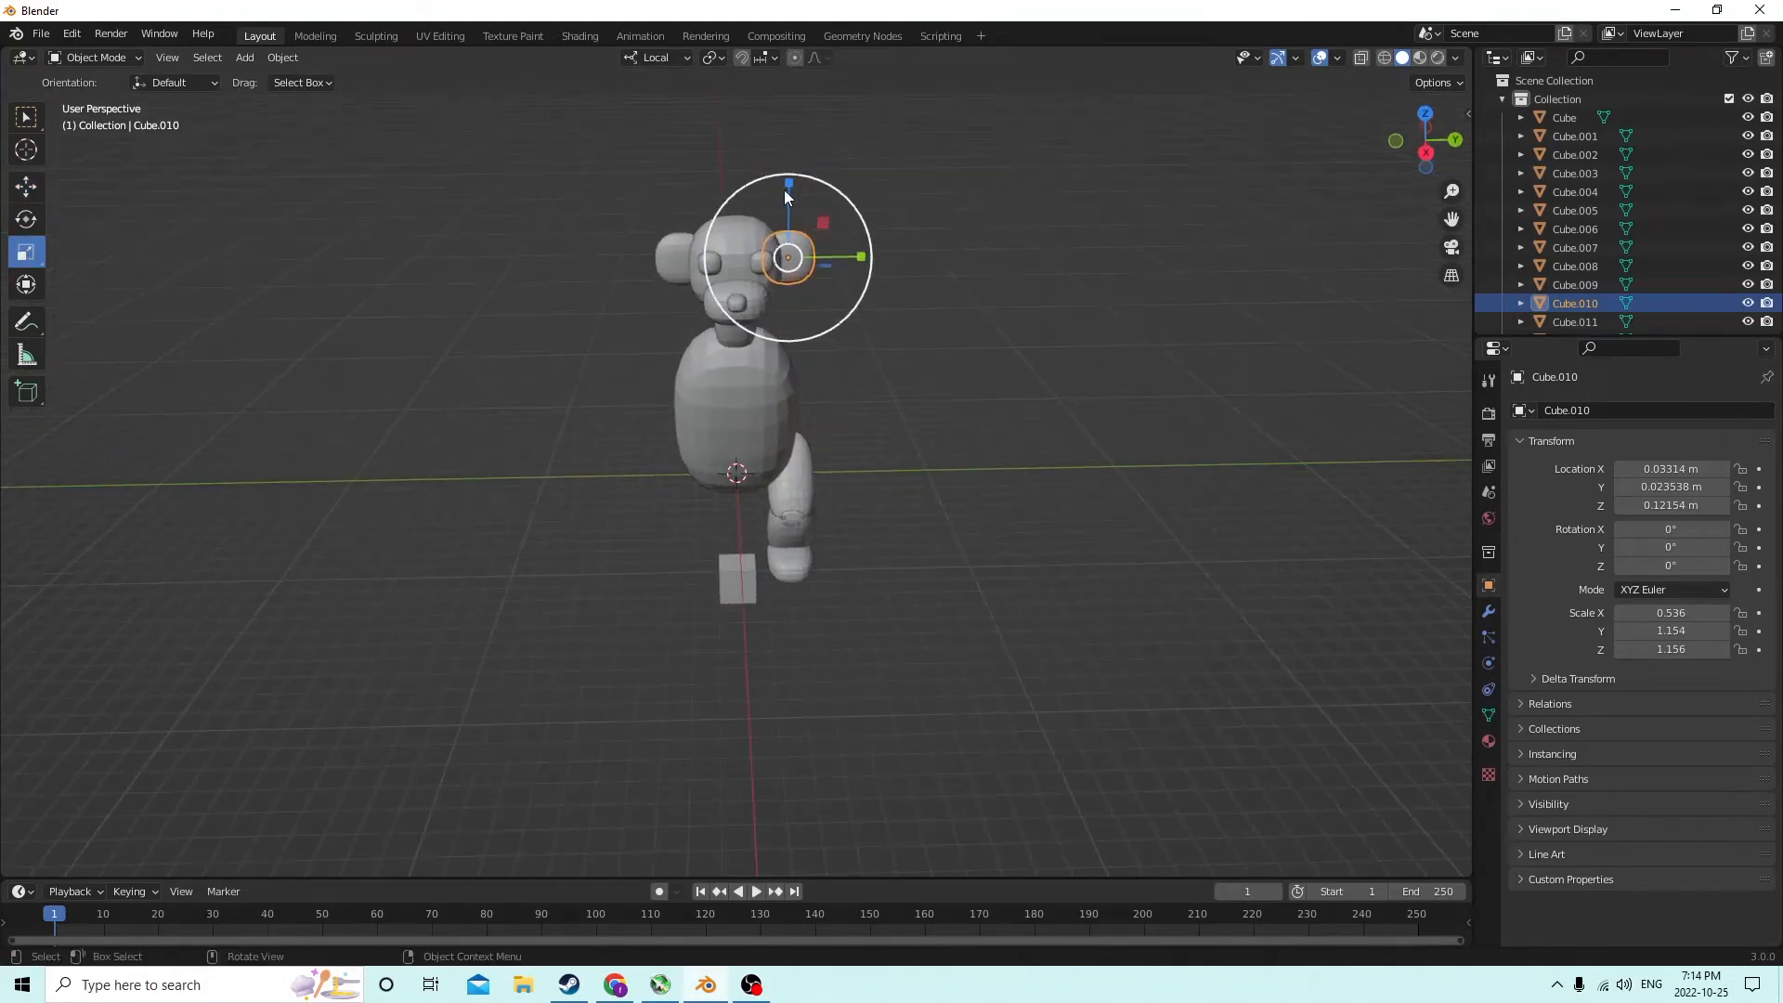
drag(786, 188, 823, 256)
key(ctrl+z)
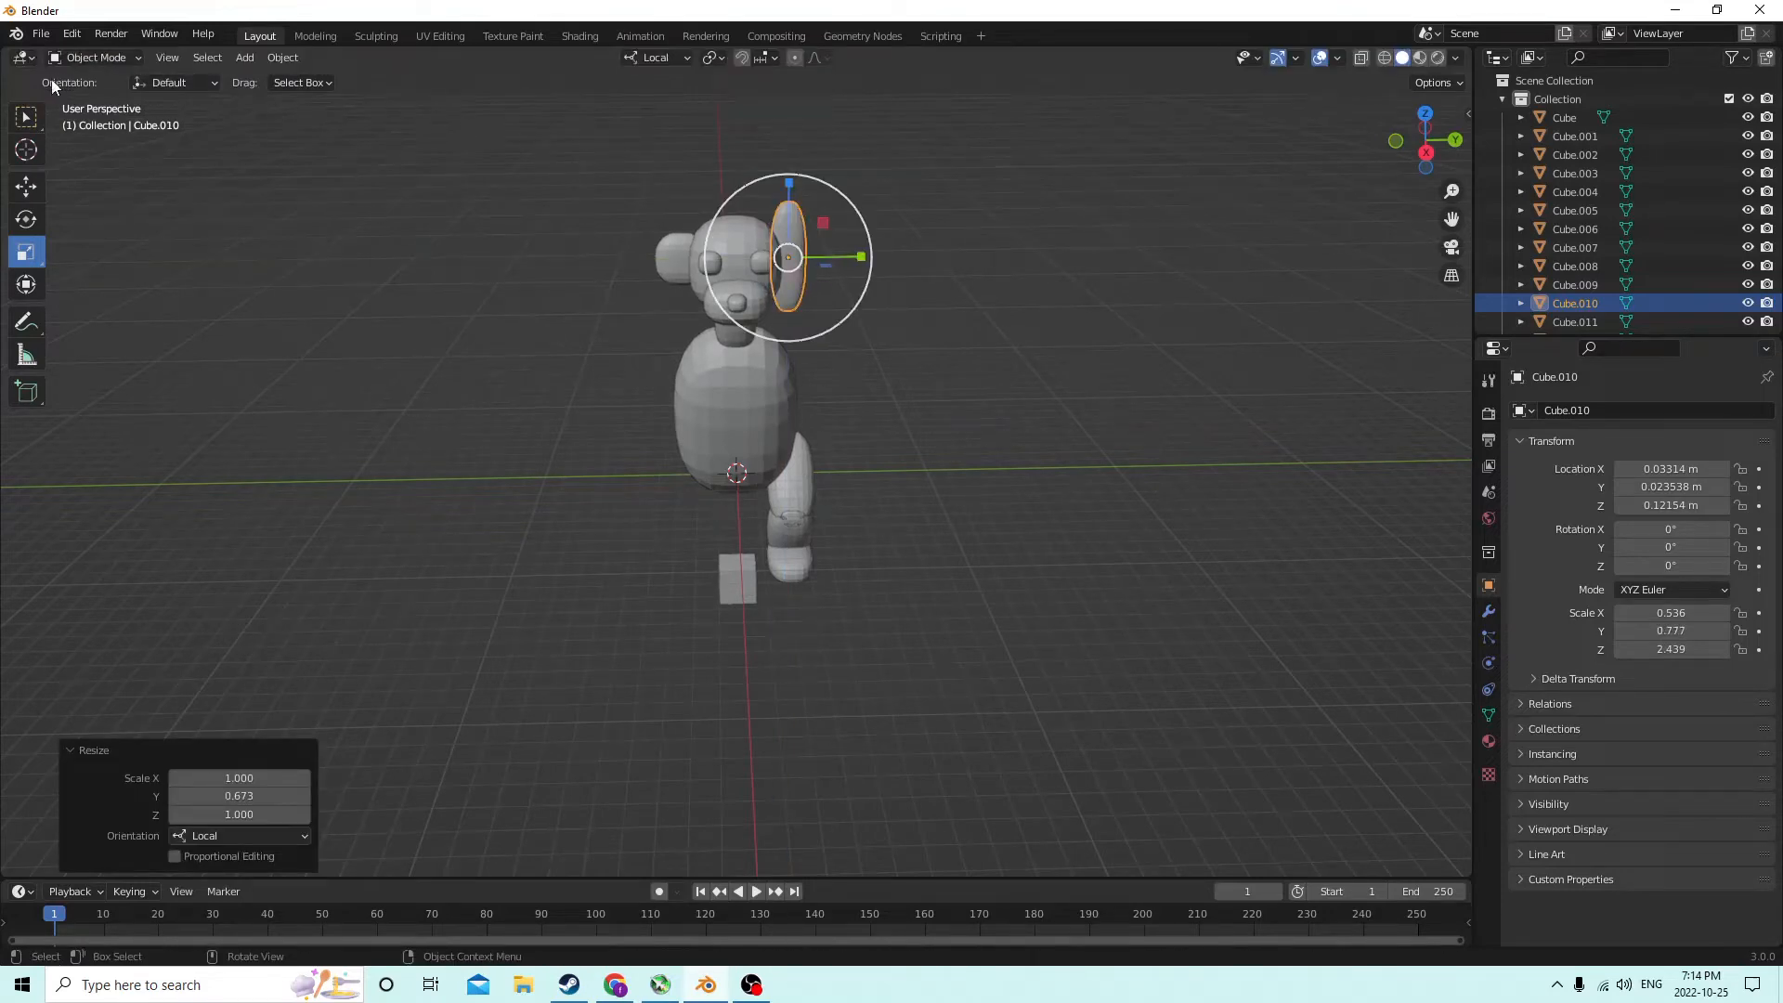
Move the stretched ear onto the top of the head, to about Y 0.0155 m and Z 0.1499 m
click(26, 189)
drag(790, 178, 790, 113)
drag(863, 192, 831, 189)
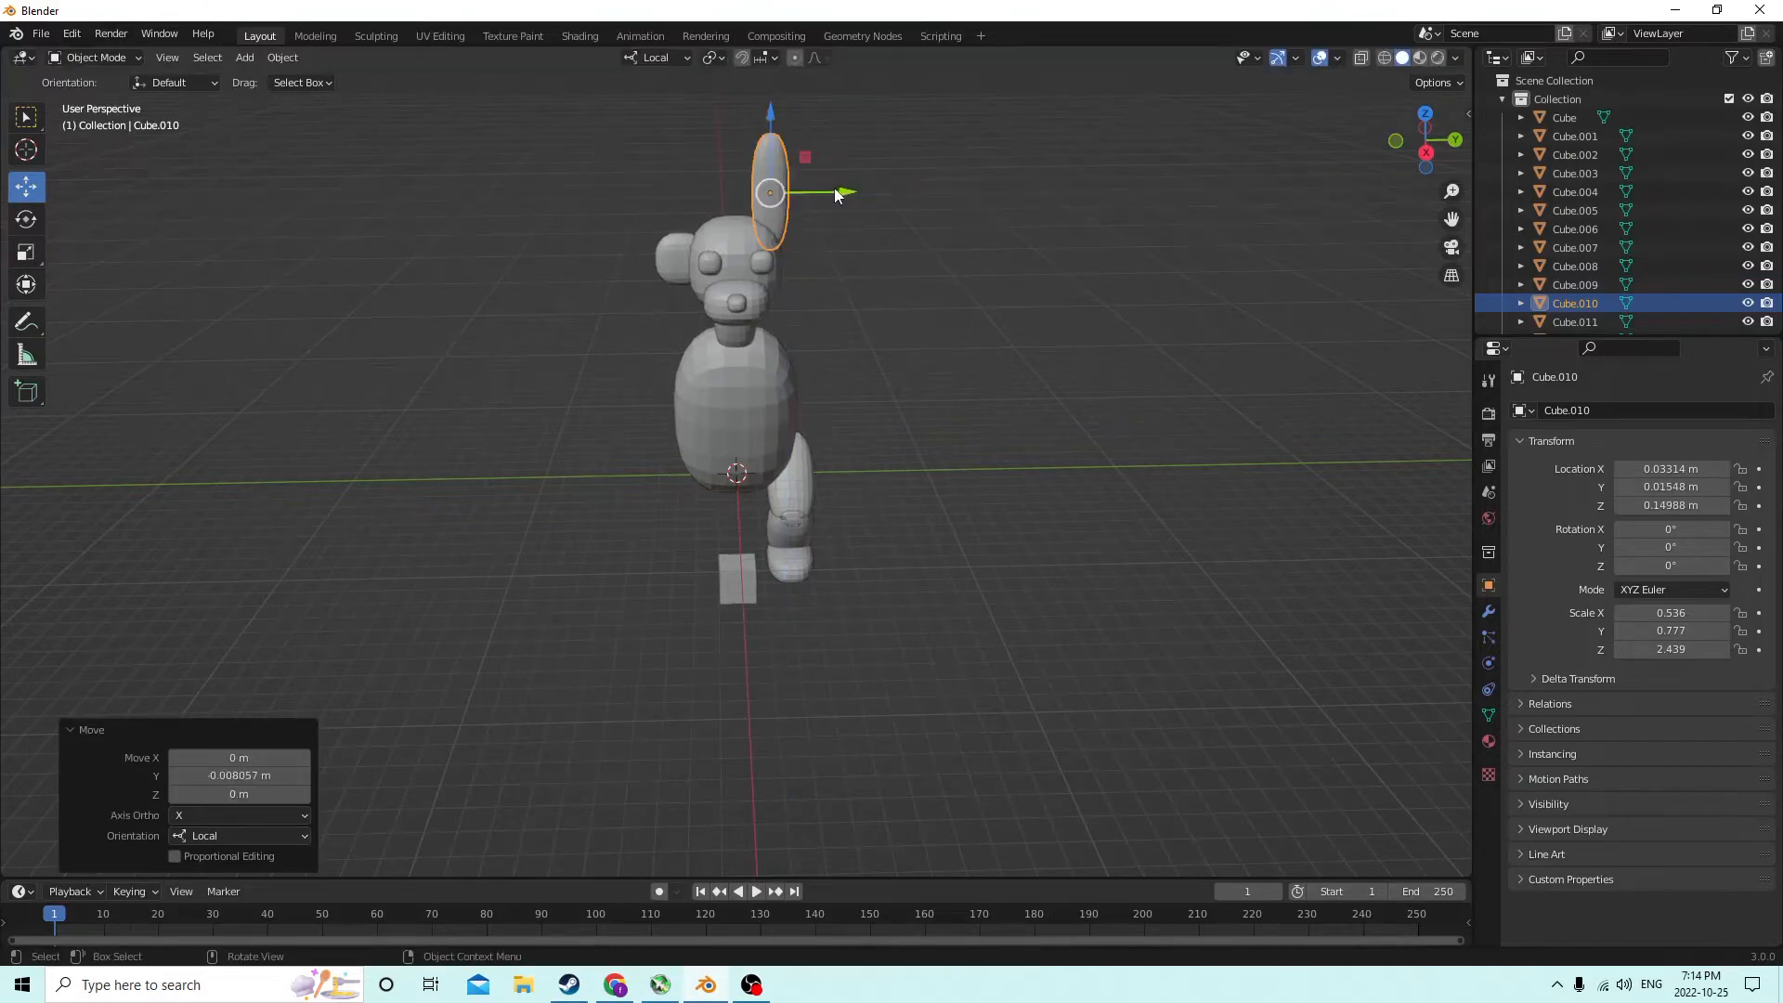
mouse_move(850, 153)
middle_down()
mouse_move(872, 125)
mouse_move(833, 142)
middle_up()
click(957, 302)
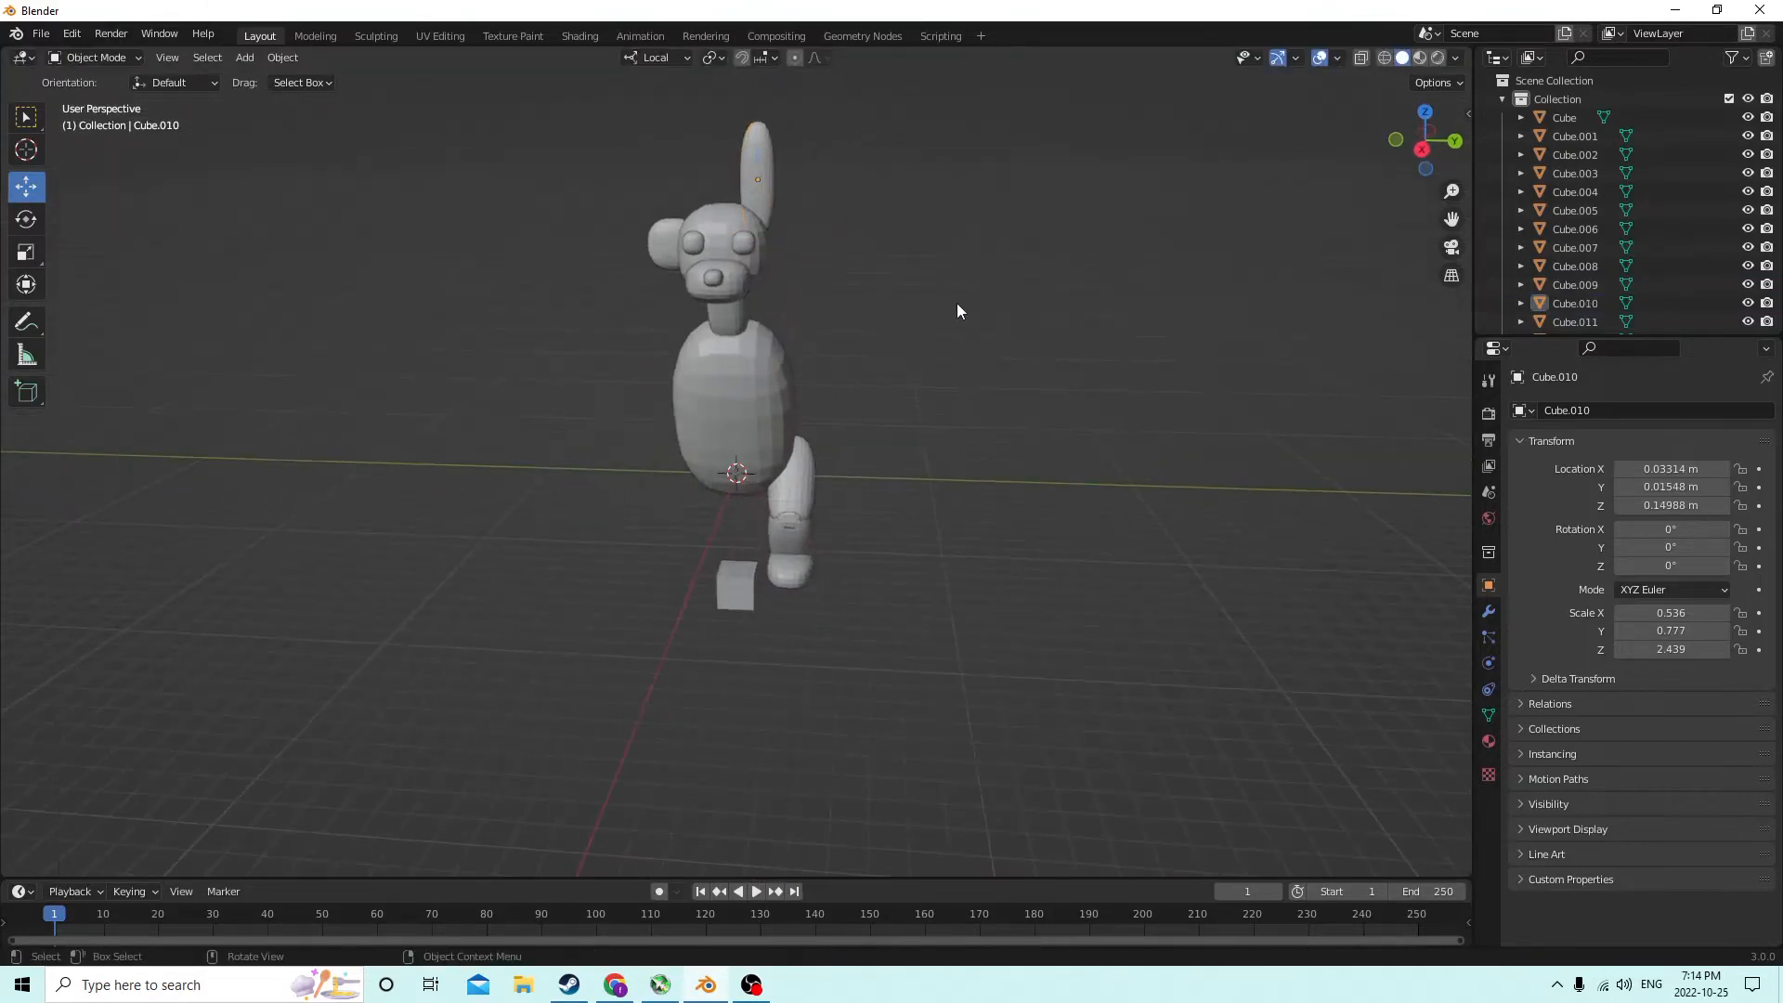
middle_drag(957, 303, 584, 208)
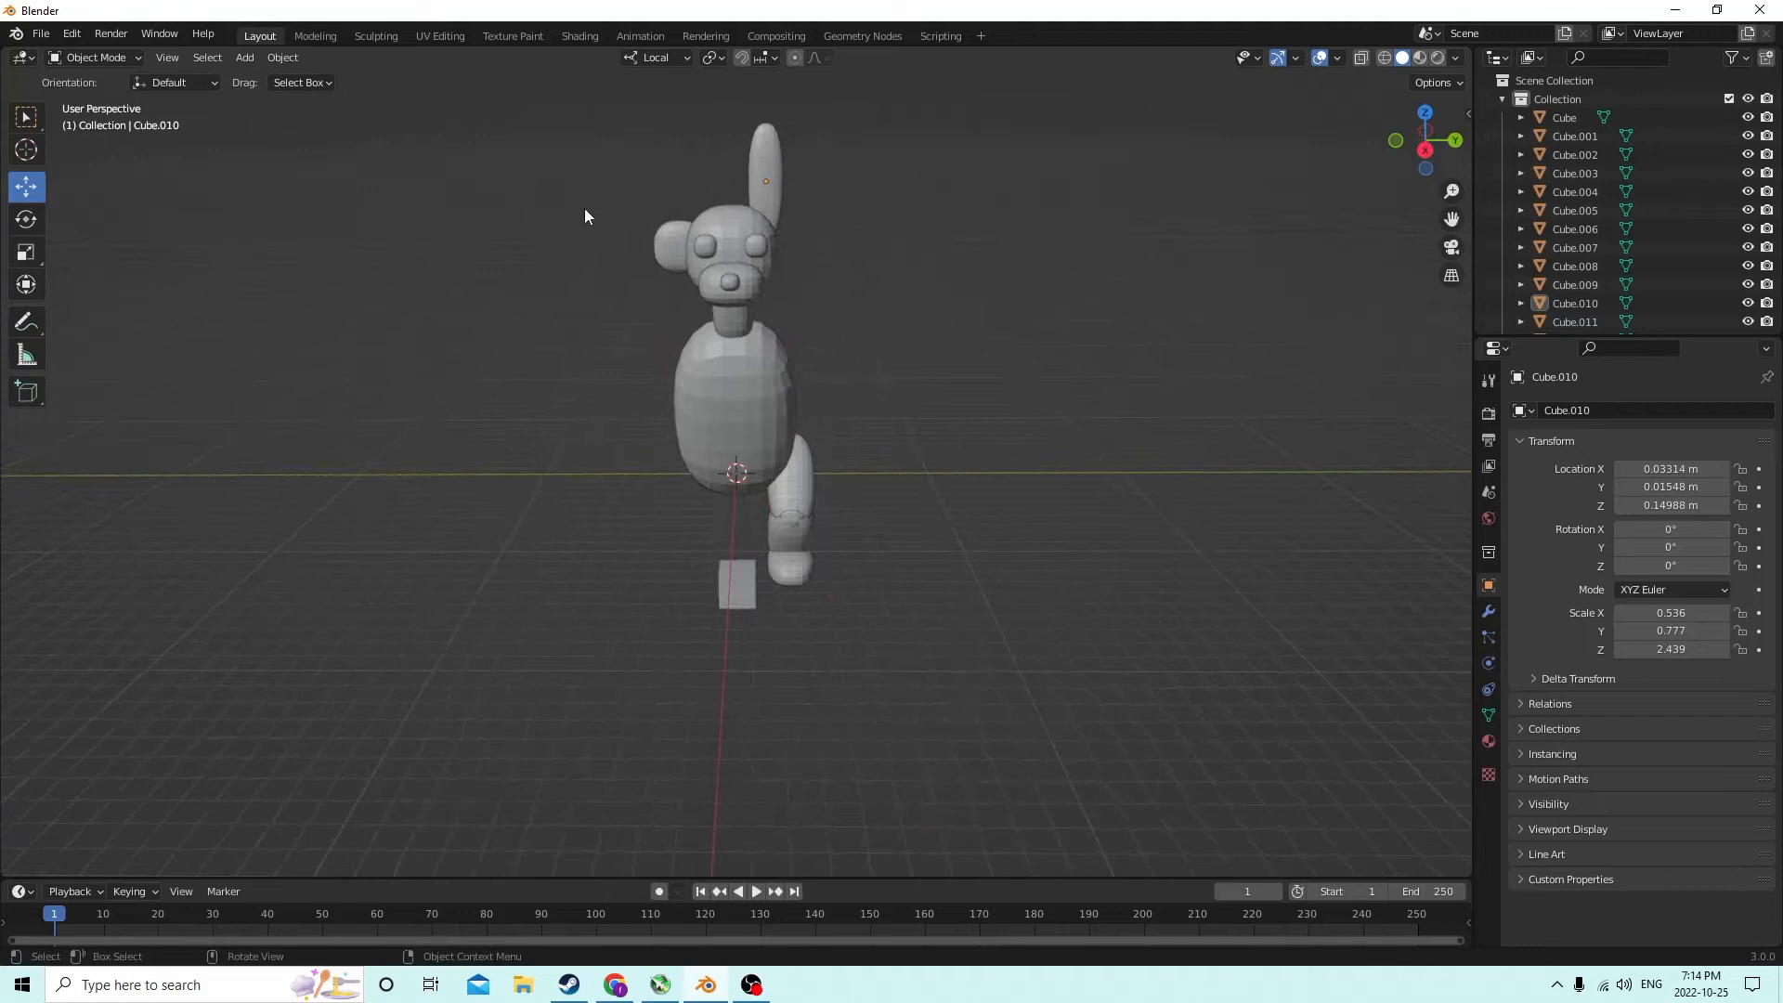
Delete the round ear and replace it with a duplicate of the tall ear placed at Y -0.01548 m
click(658, 242)
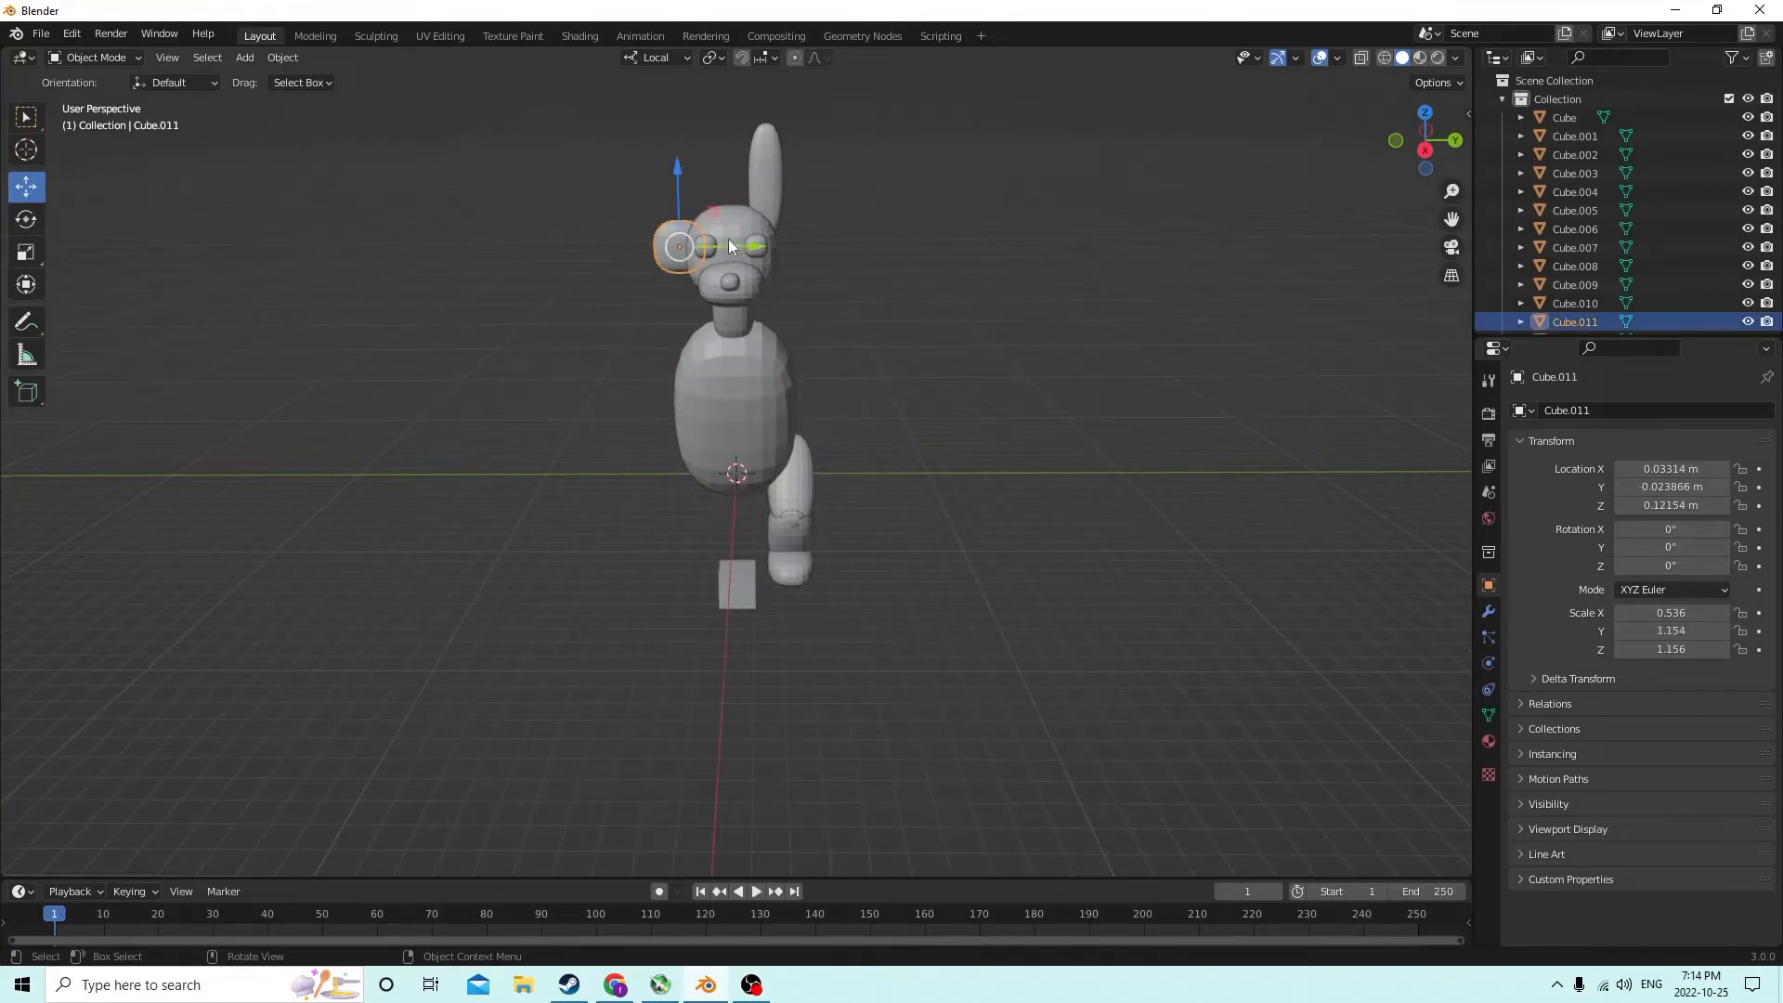
key(Delete)
click(767, 169)
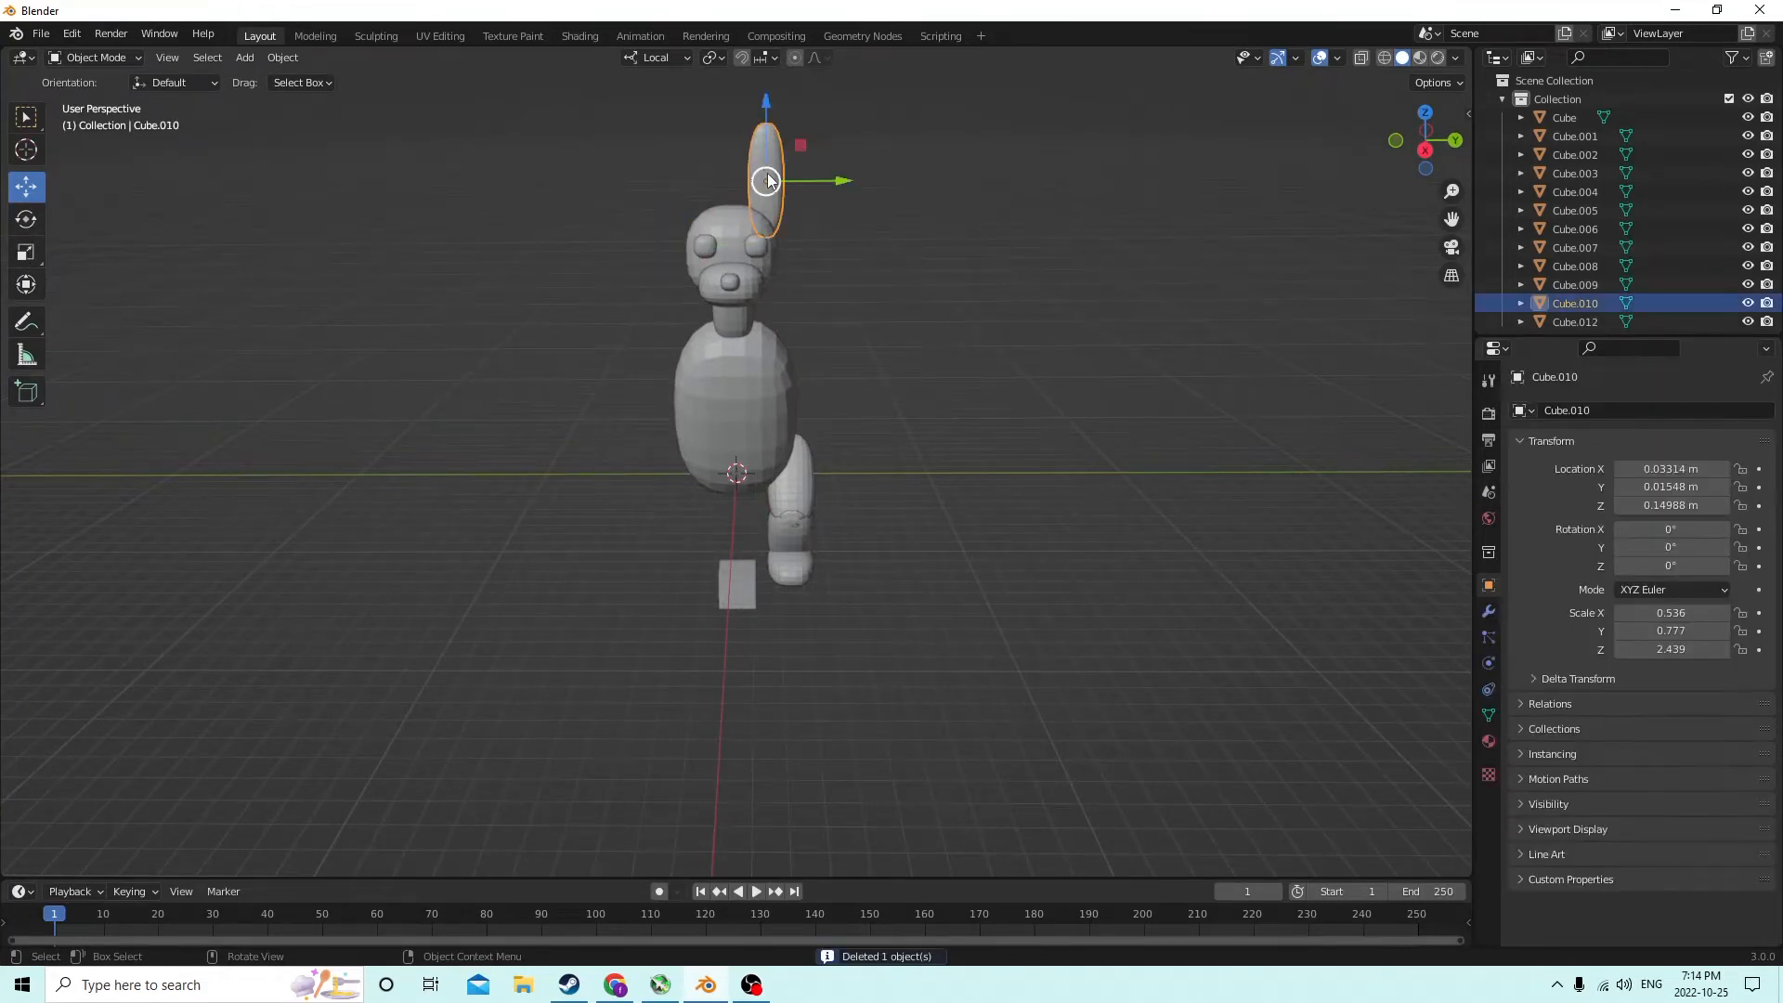
key(shift+d)
key(Escape)
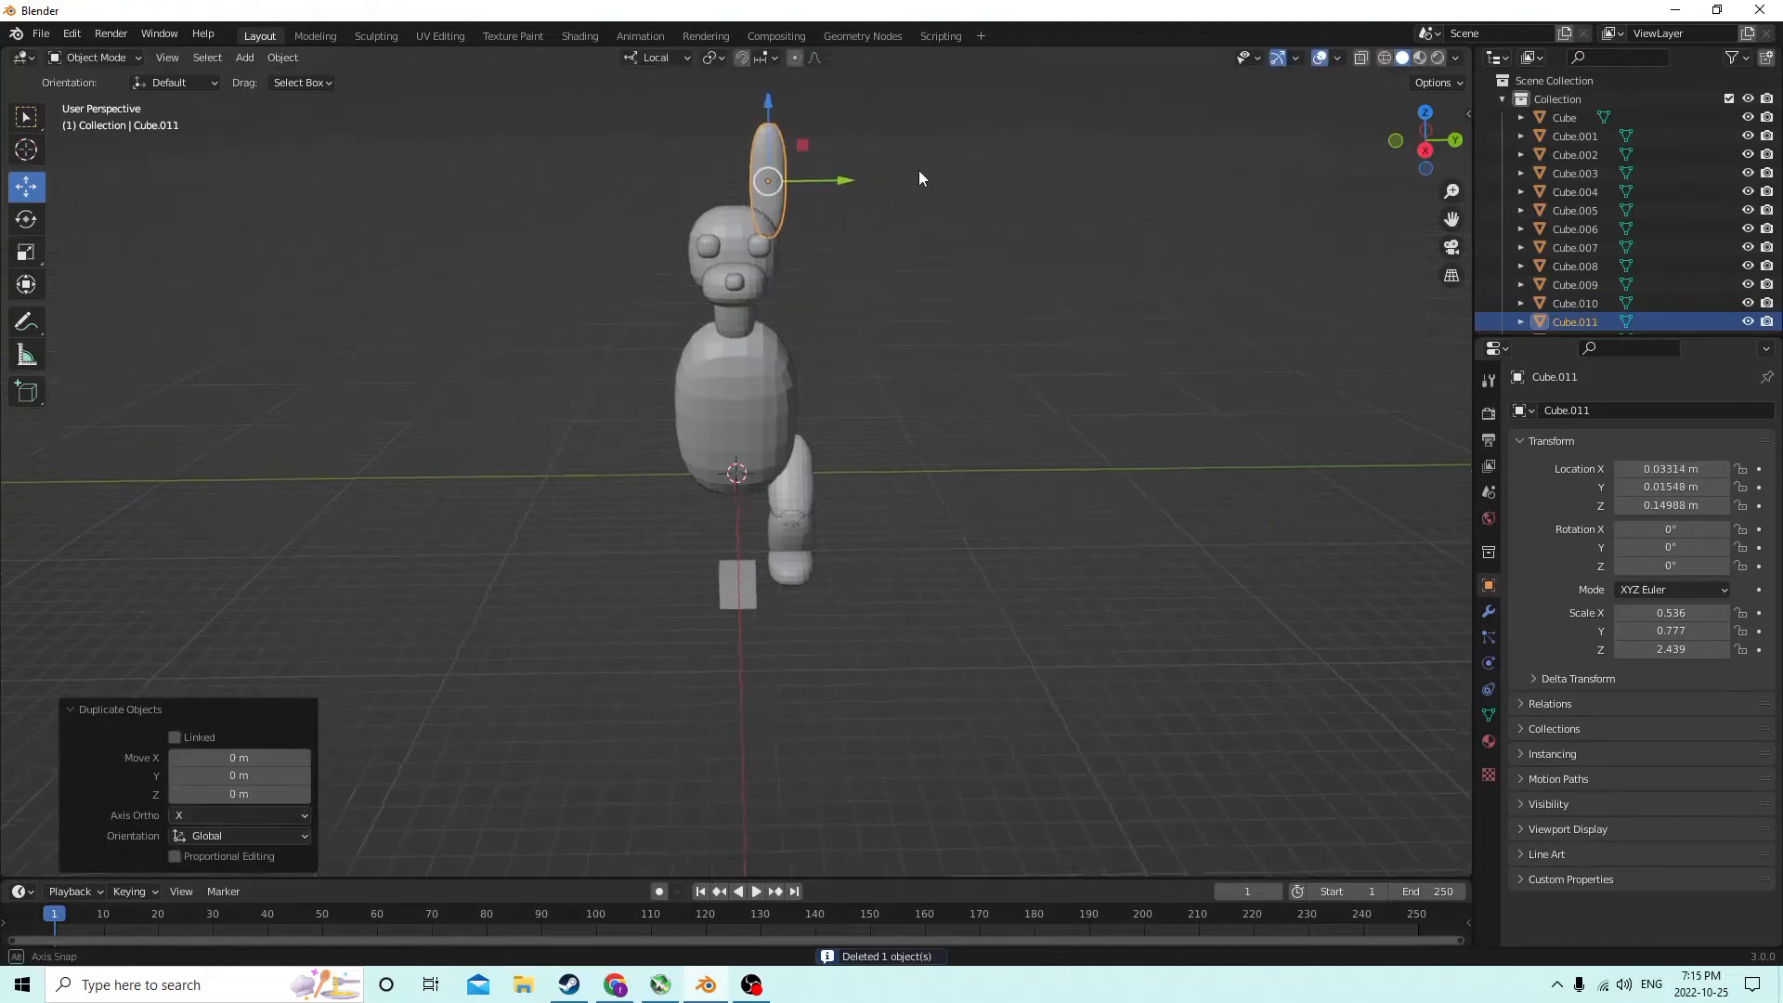
middle_drag(918, 170, 845, 174)
scroll(864, 165, up, 3)
drag(845, 173, 943, 172)
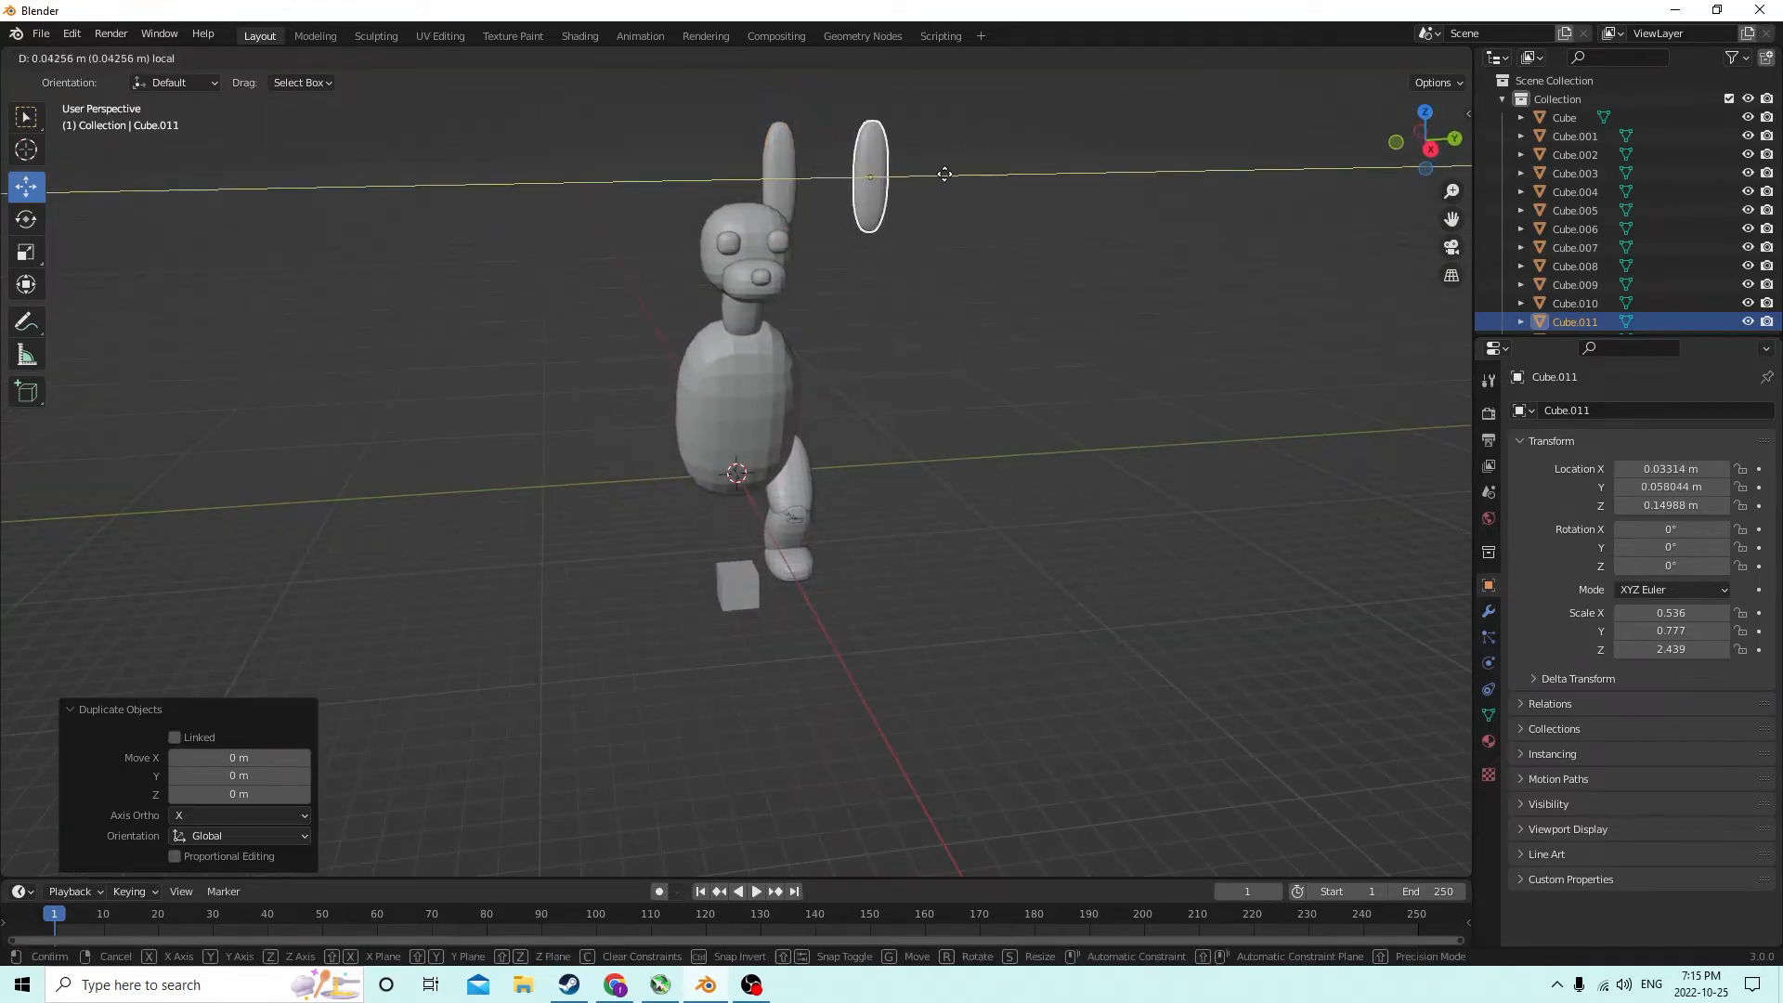
key(Escape)
click(1636, 481)
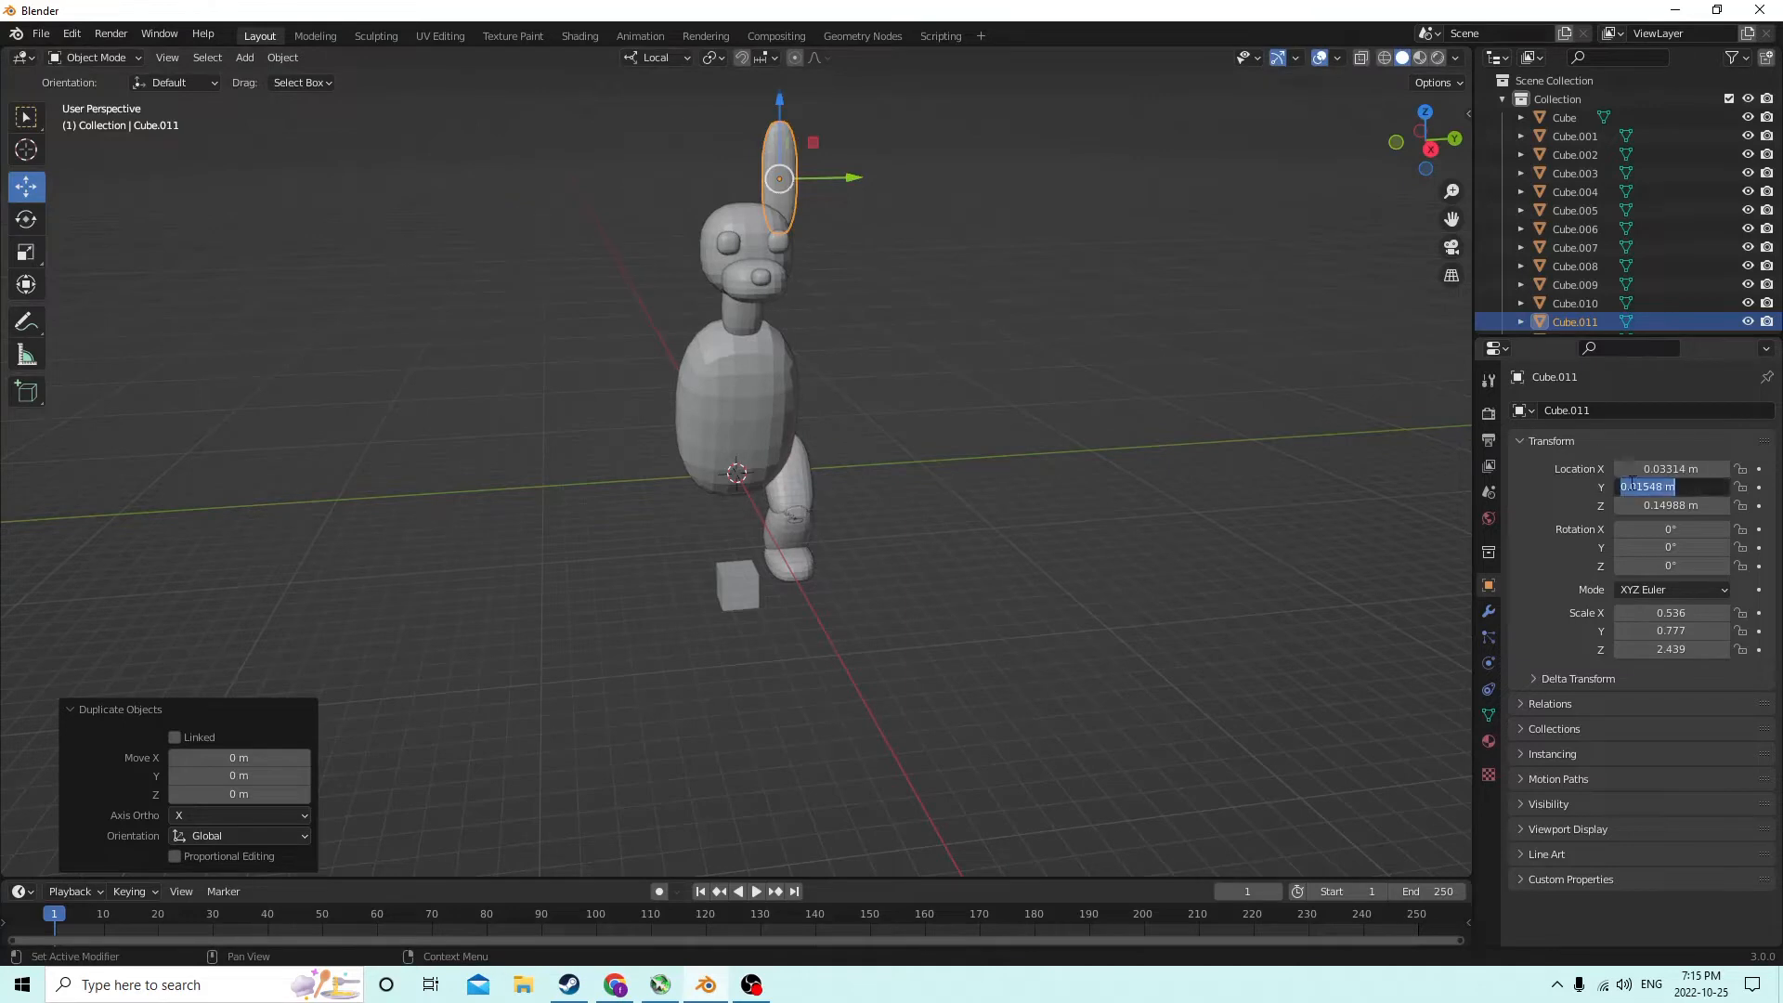
click(1621, 486)
text(-)
key(Return)
Move the snout and nose together about 0.006 m back toward the head along local X
middle_drag(861, 147, 1051, 215)
scroll(927, 174, up, 2)
click(907, 132)
scroll(907, 131, down, 2)
scroll(1134, 171, up, 2)
click(917, 214)
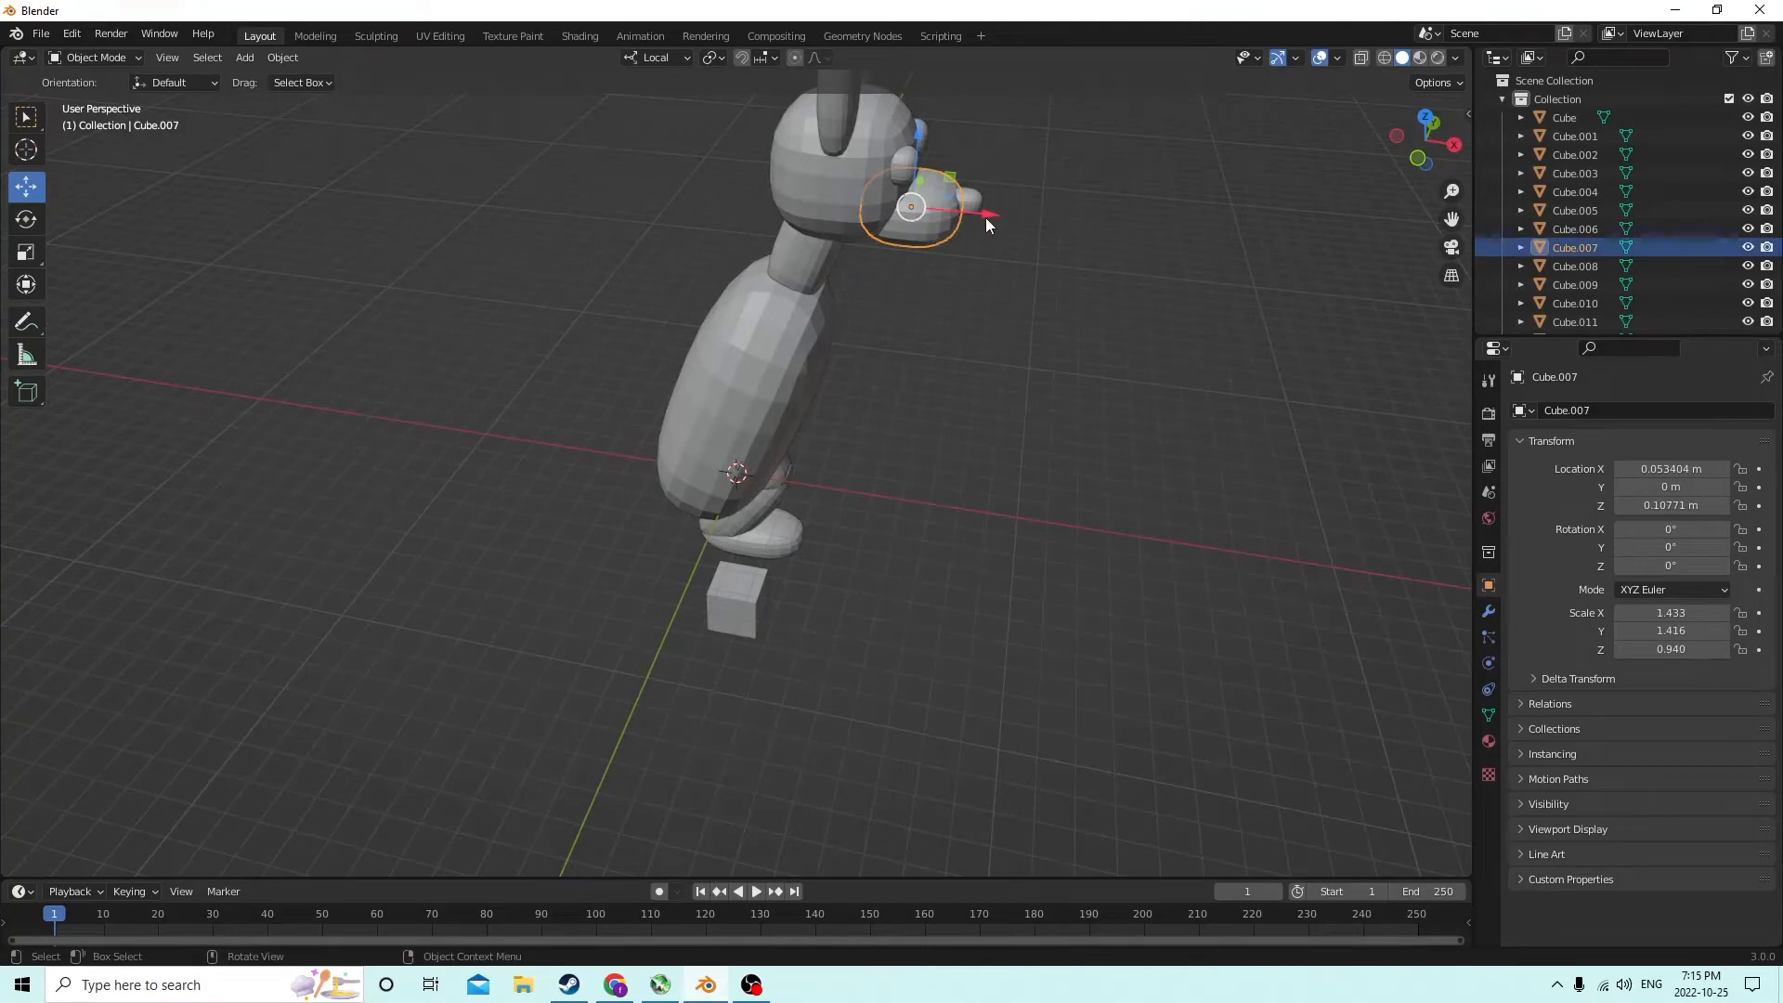
drag(984, 217, 988, 217)
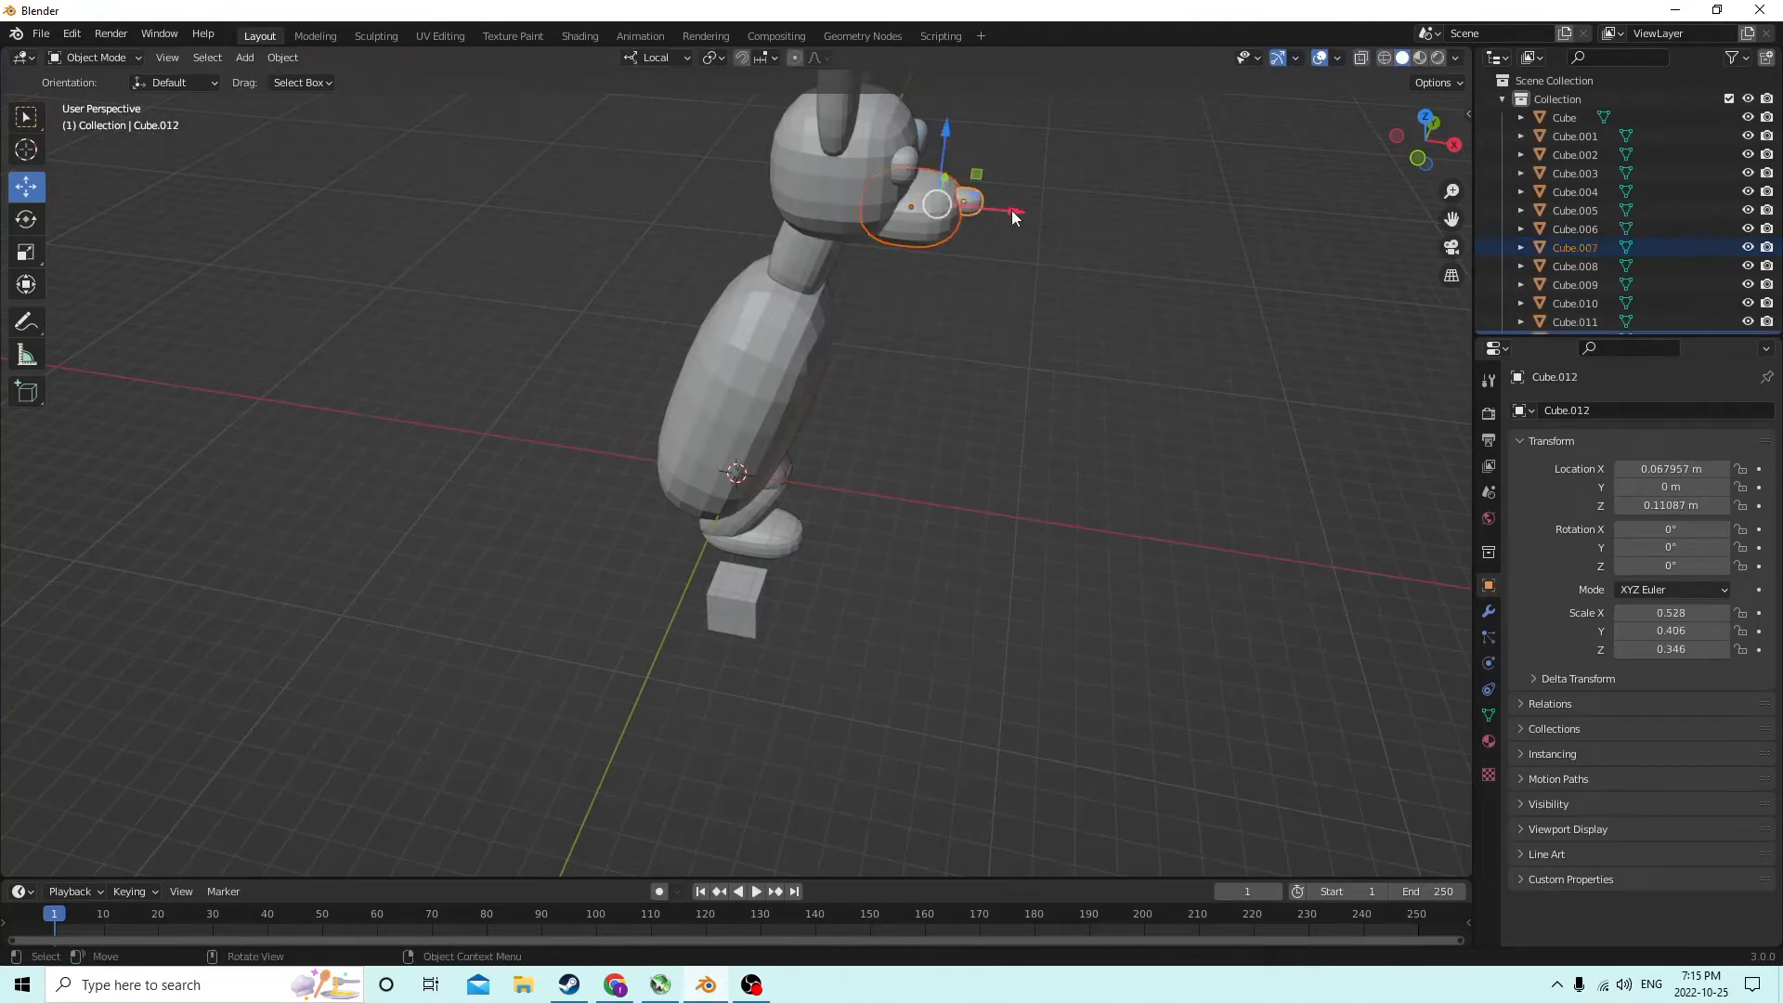
key(shift+d)
key(x)
click(991, 208)
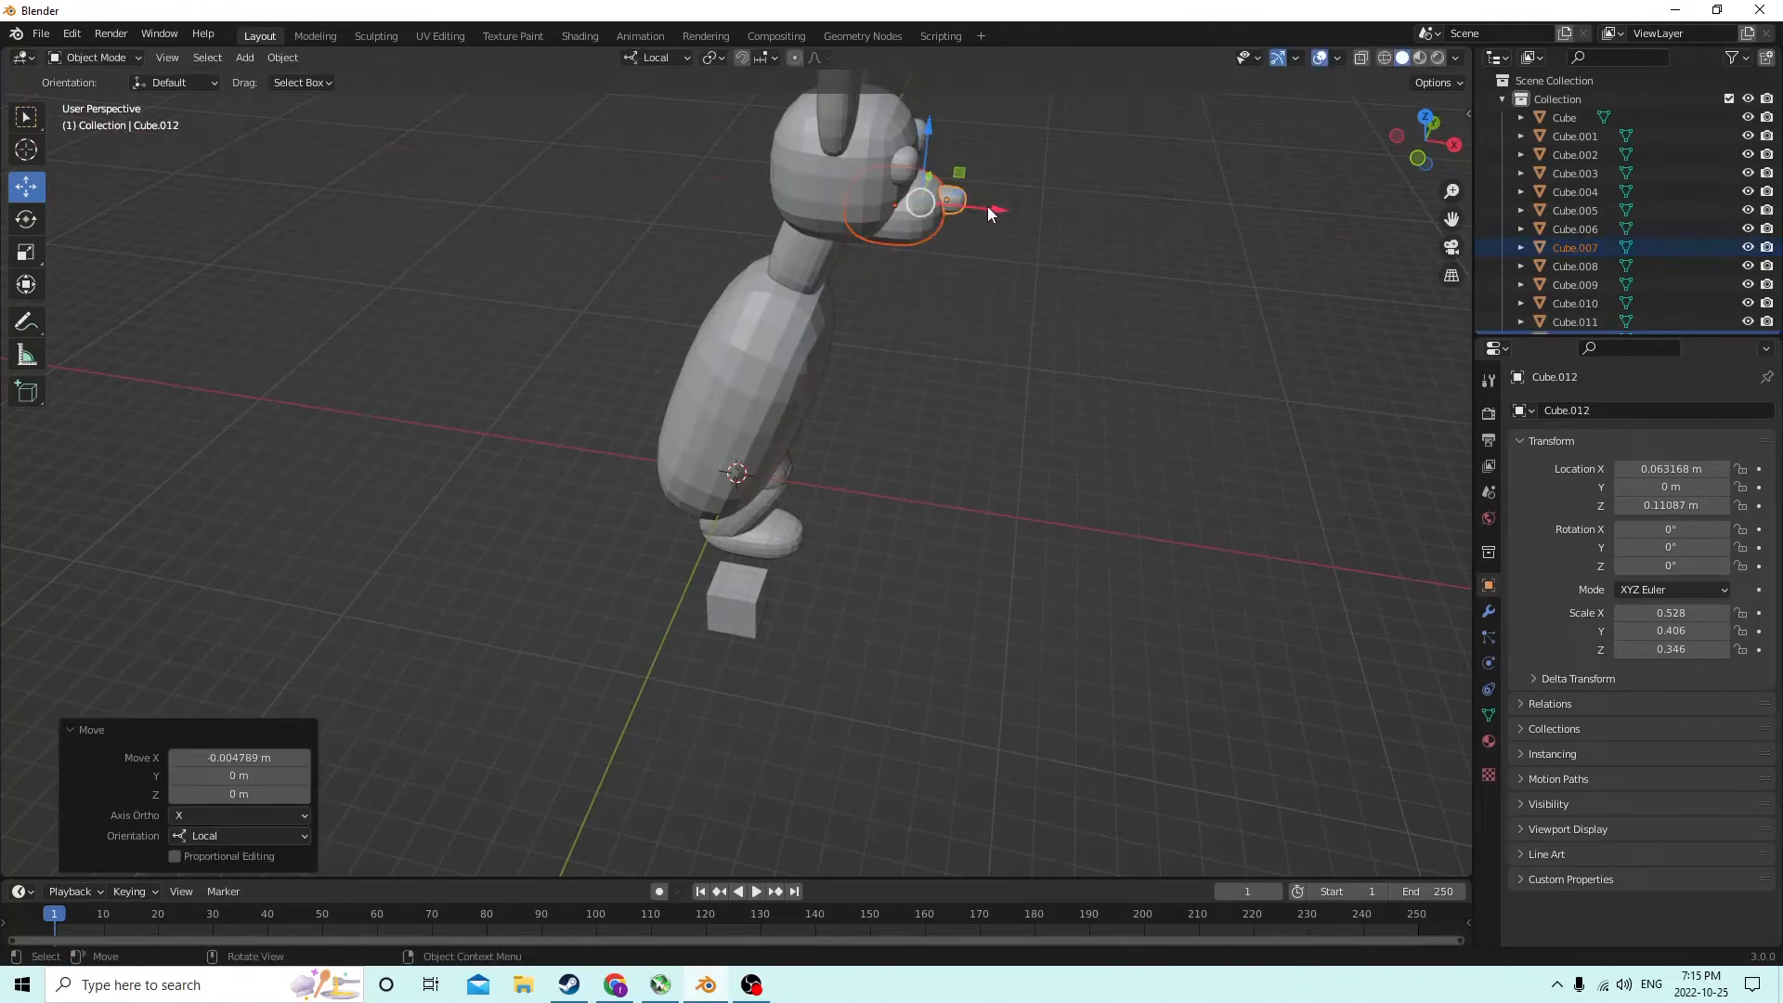
middle_drag(991, 208, 985, 165)
drag(985, 166, 971, 161)
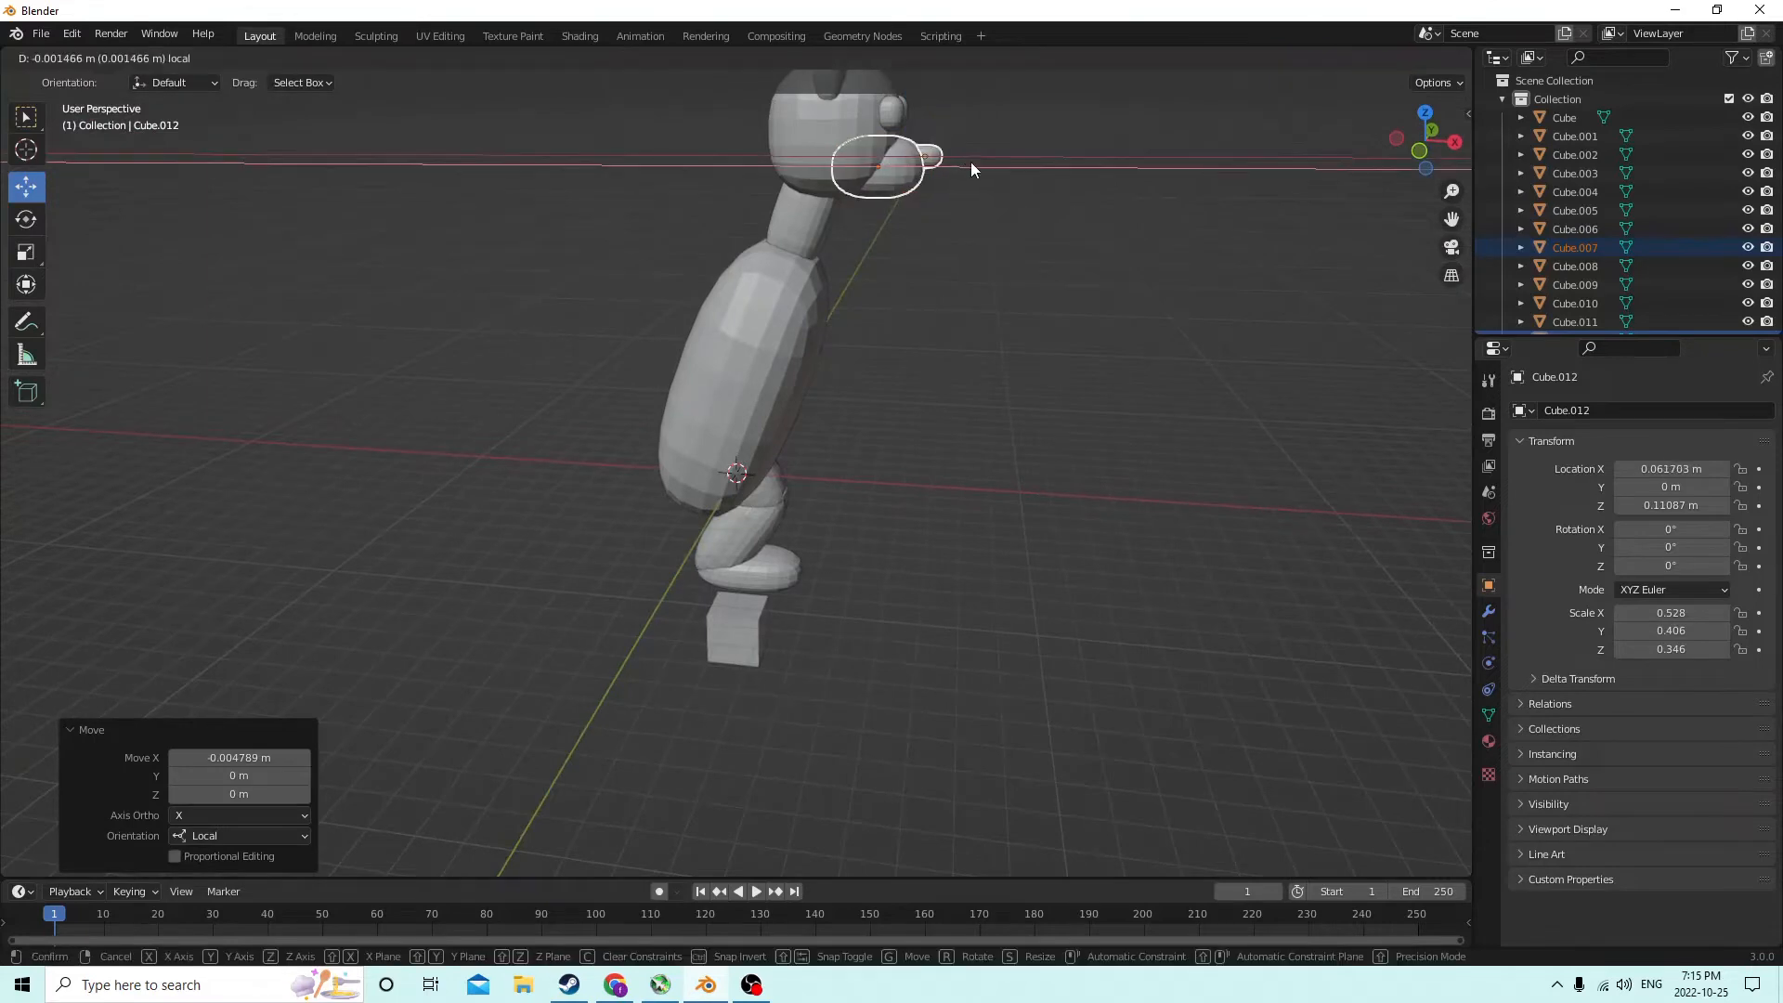
middle_drag(972, 161, 950, 214)
click(970, 162)
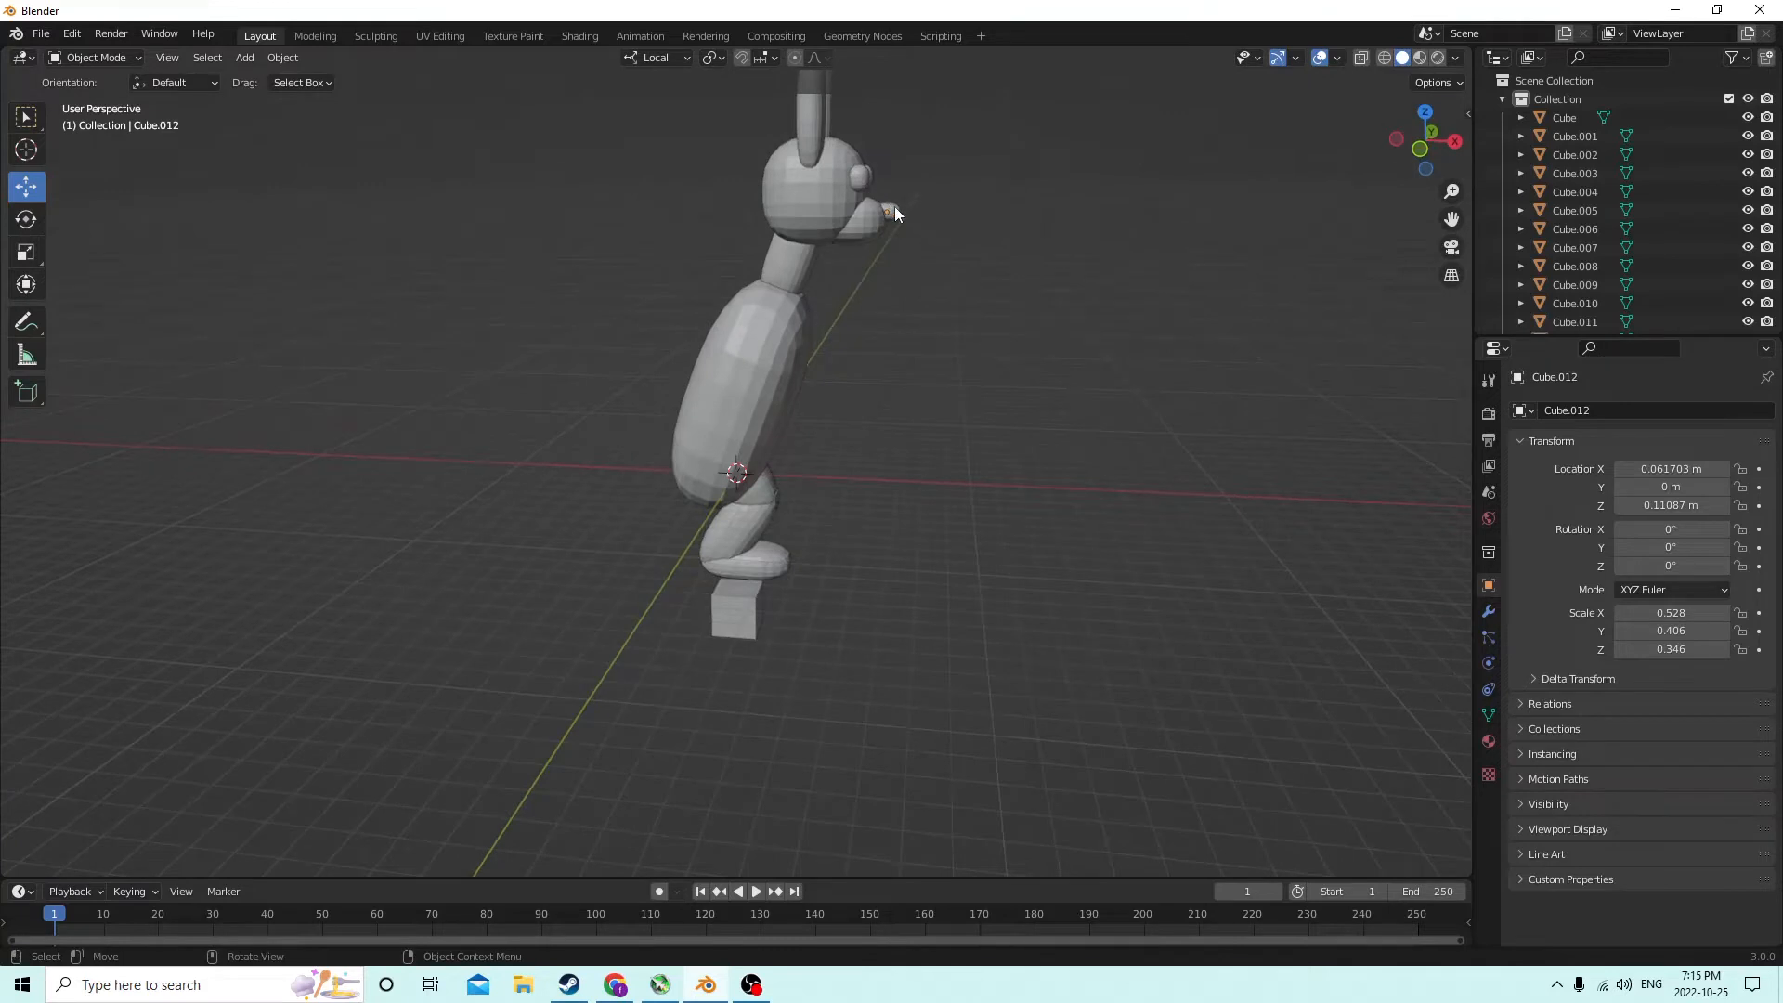
Move the snout back to about X 0.0457 m and the nose to about X 0.0584 m
click(860, 220)
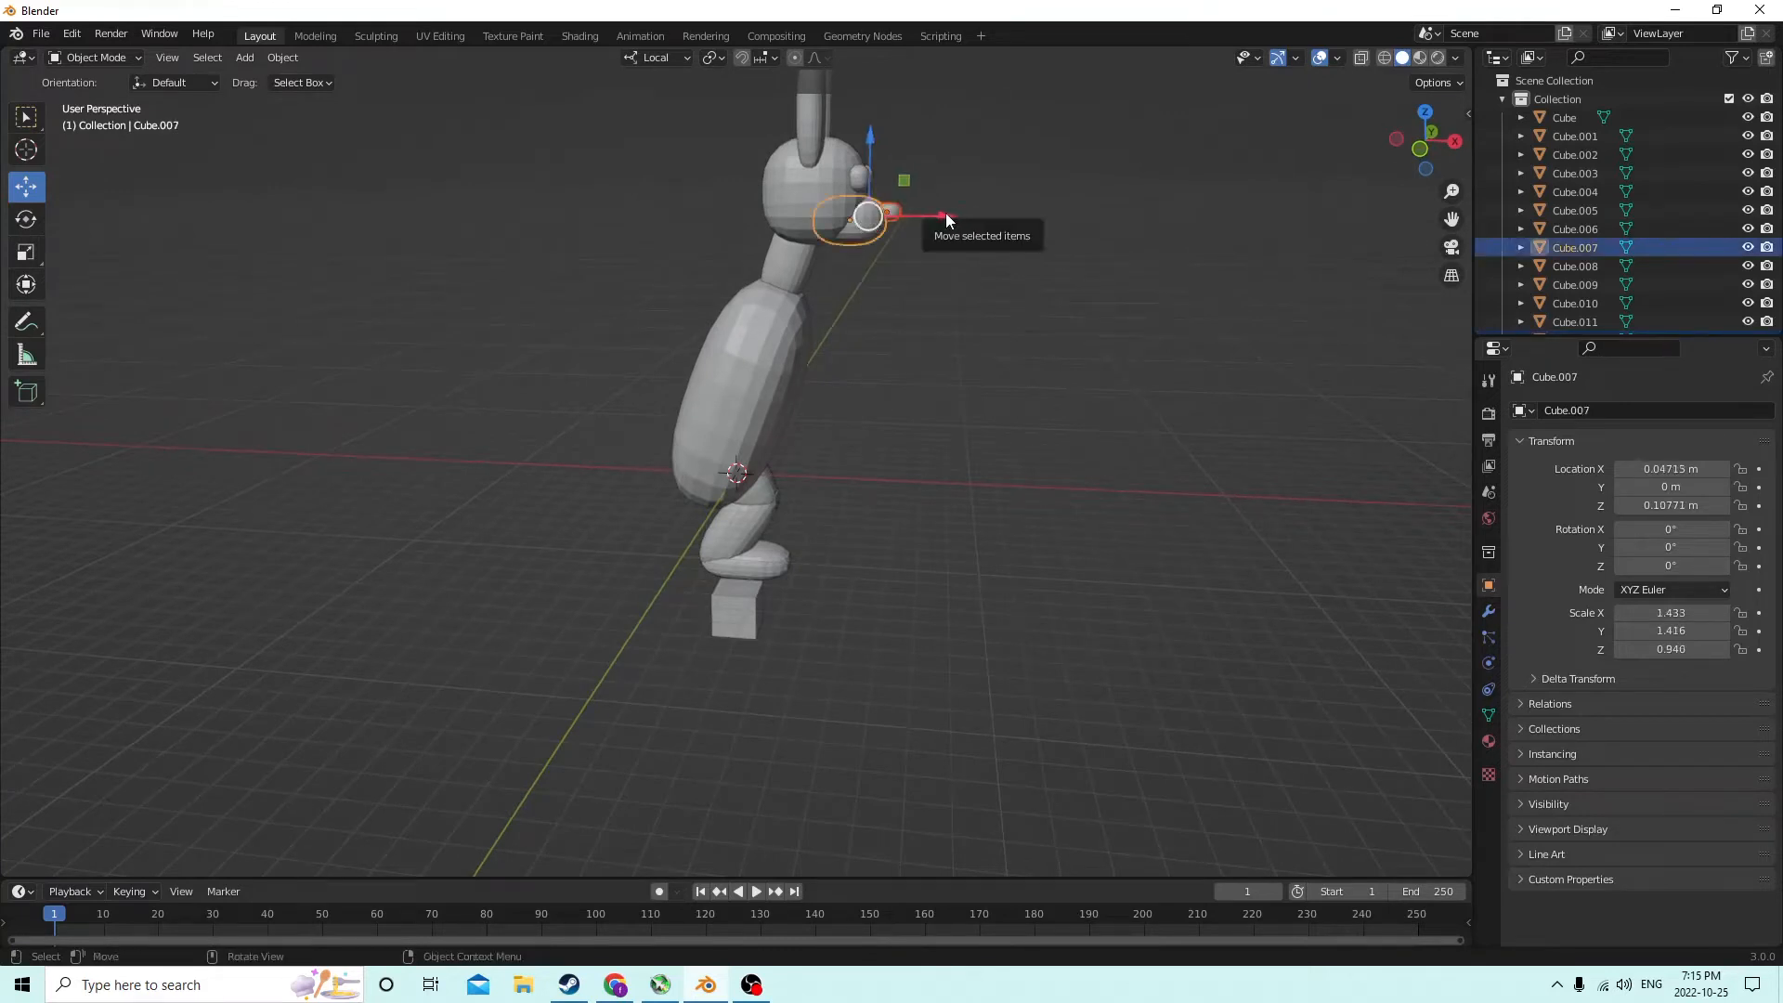
drag(946, 220, 941, 210)
middle_drag(940, 210, 888, 238)
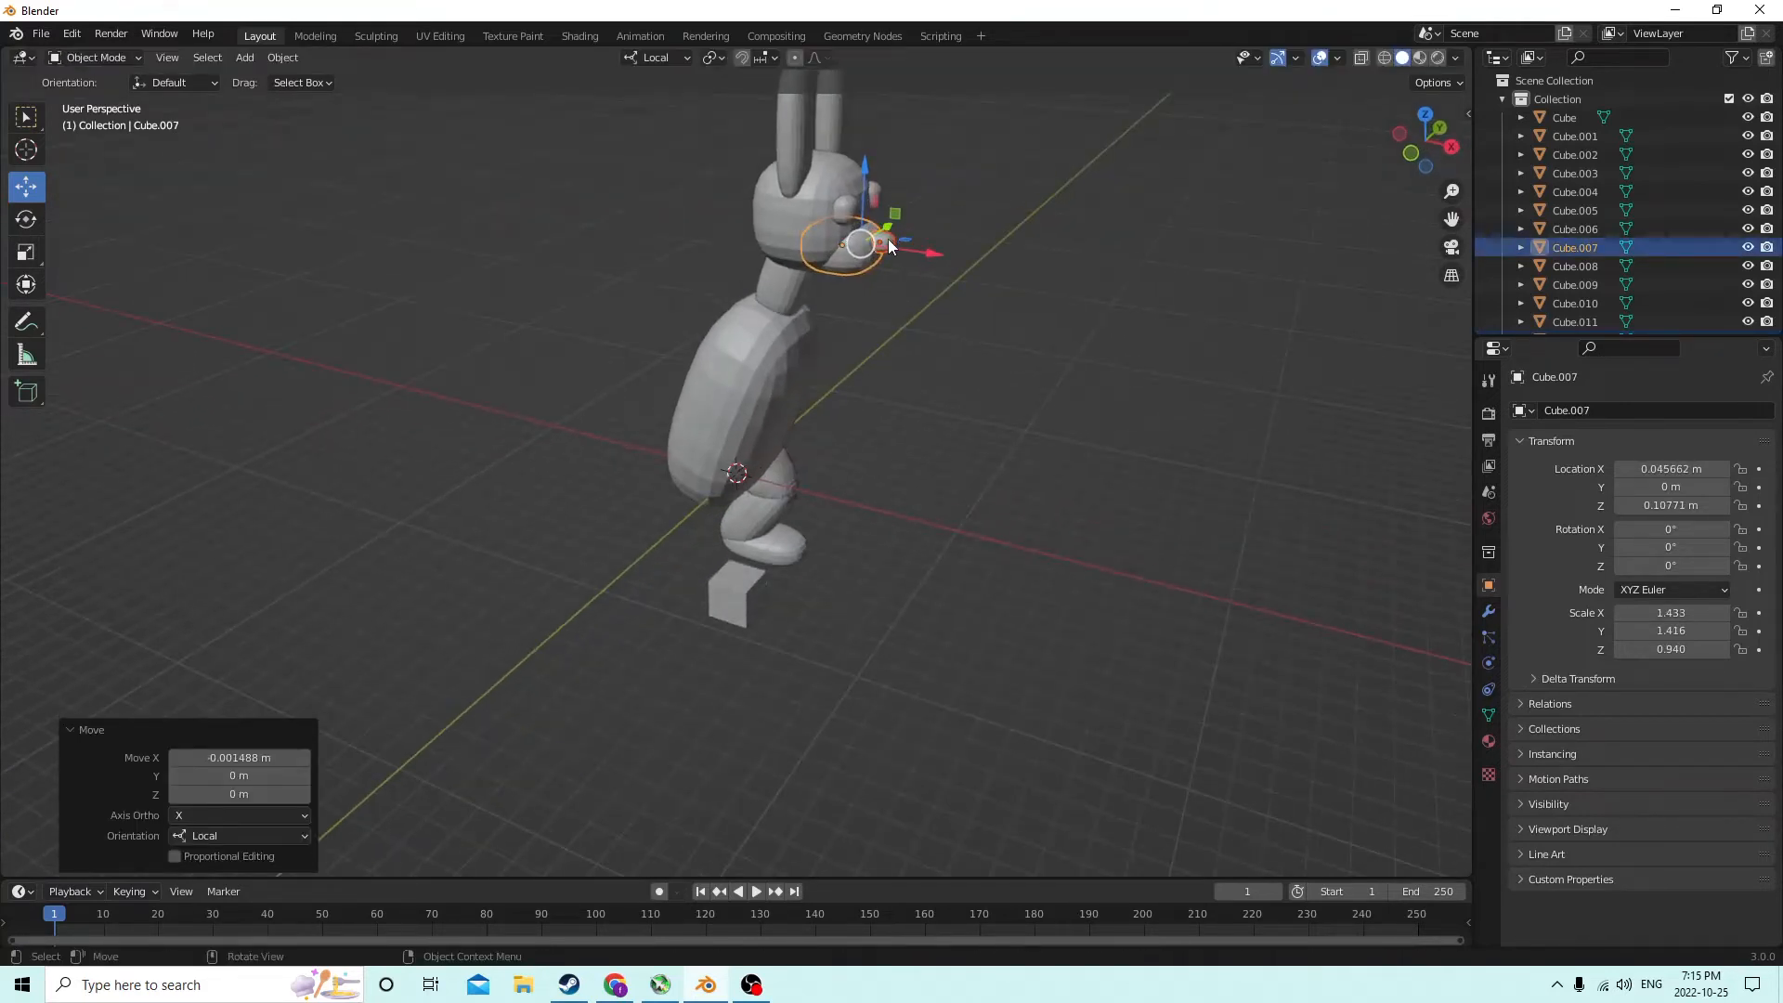
click(889, 240)
drag(955, 255, 946, 254)
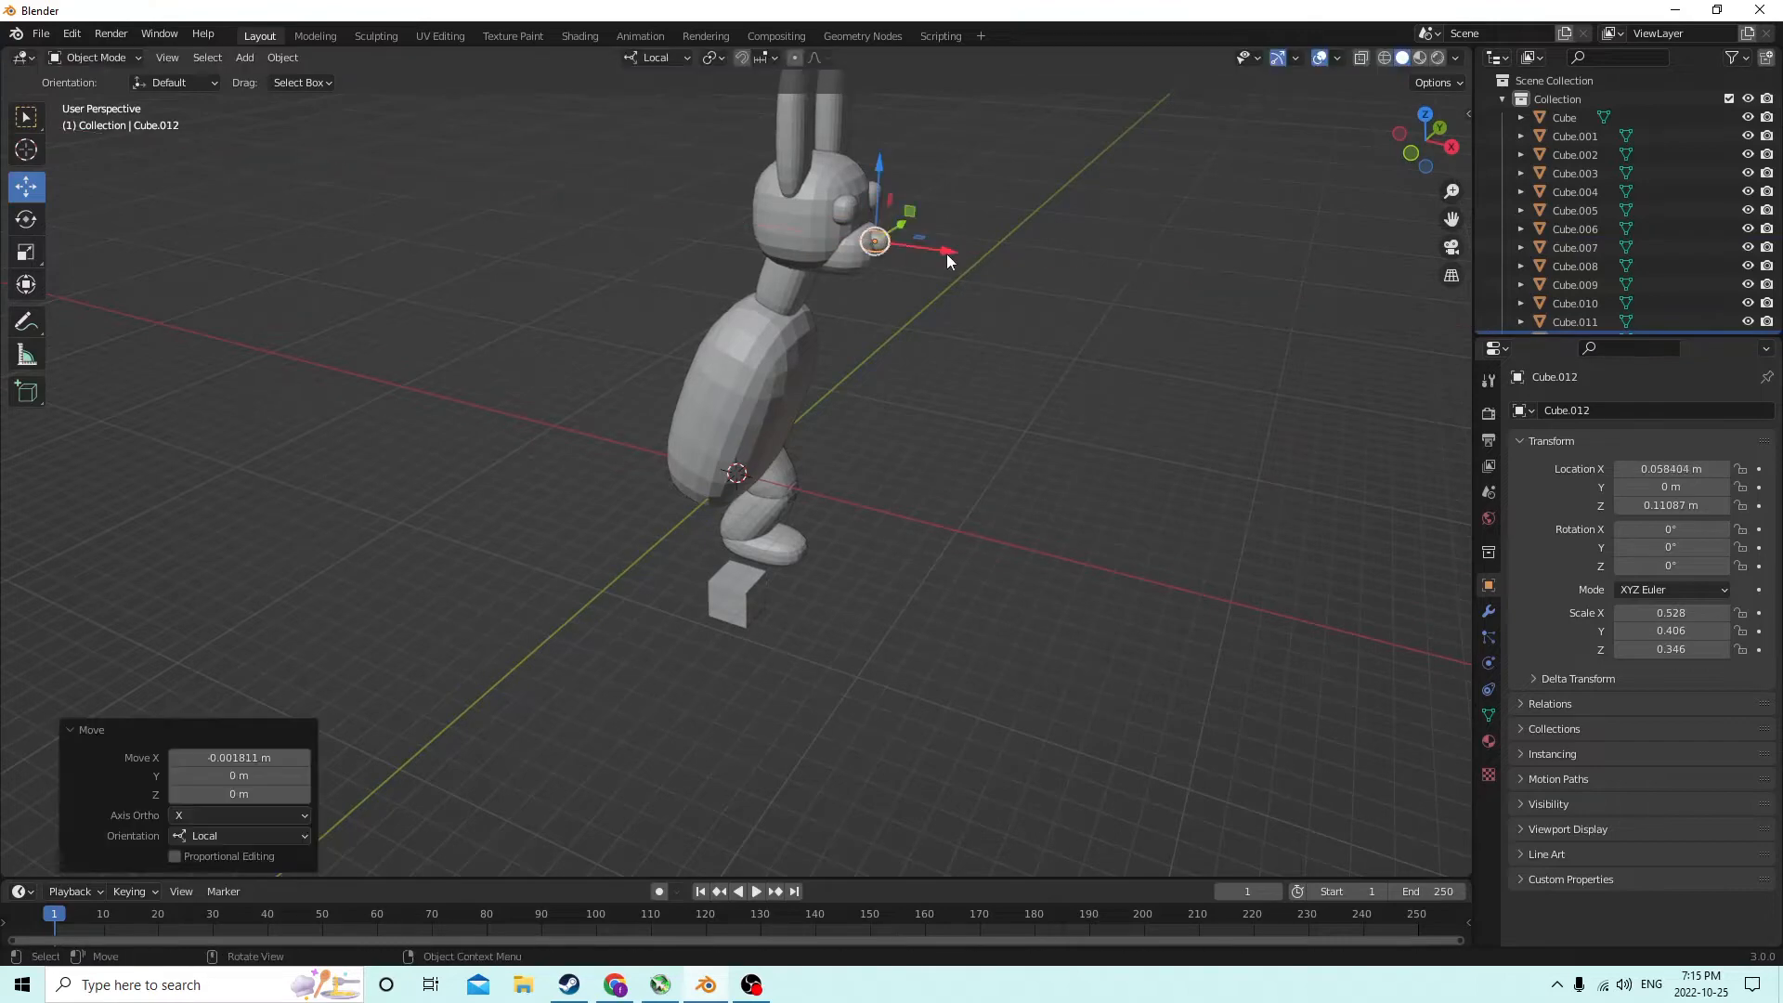
Duplicate the ear on the leg's side, shift the copy forward to about X 0.0357 m and scale it by 0.856
middle_drag(945, 254, 706, 163)
click(786, 169)
middle_drag(672, 183, 633, 204)
key(shift+d)
right_click(737, 159)
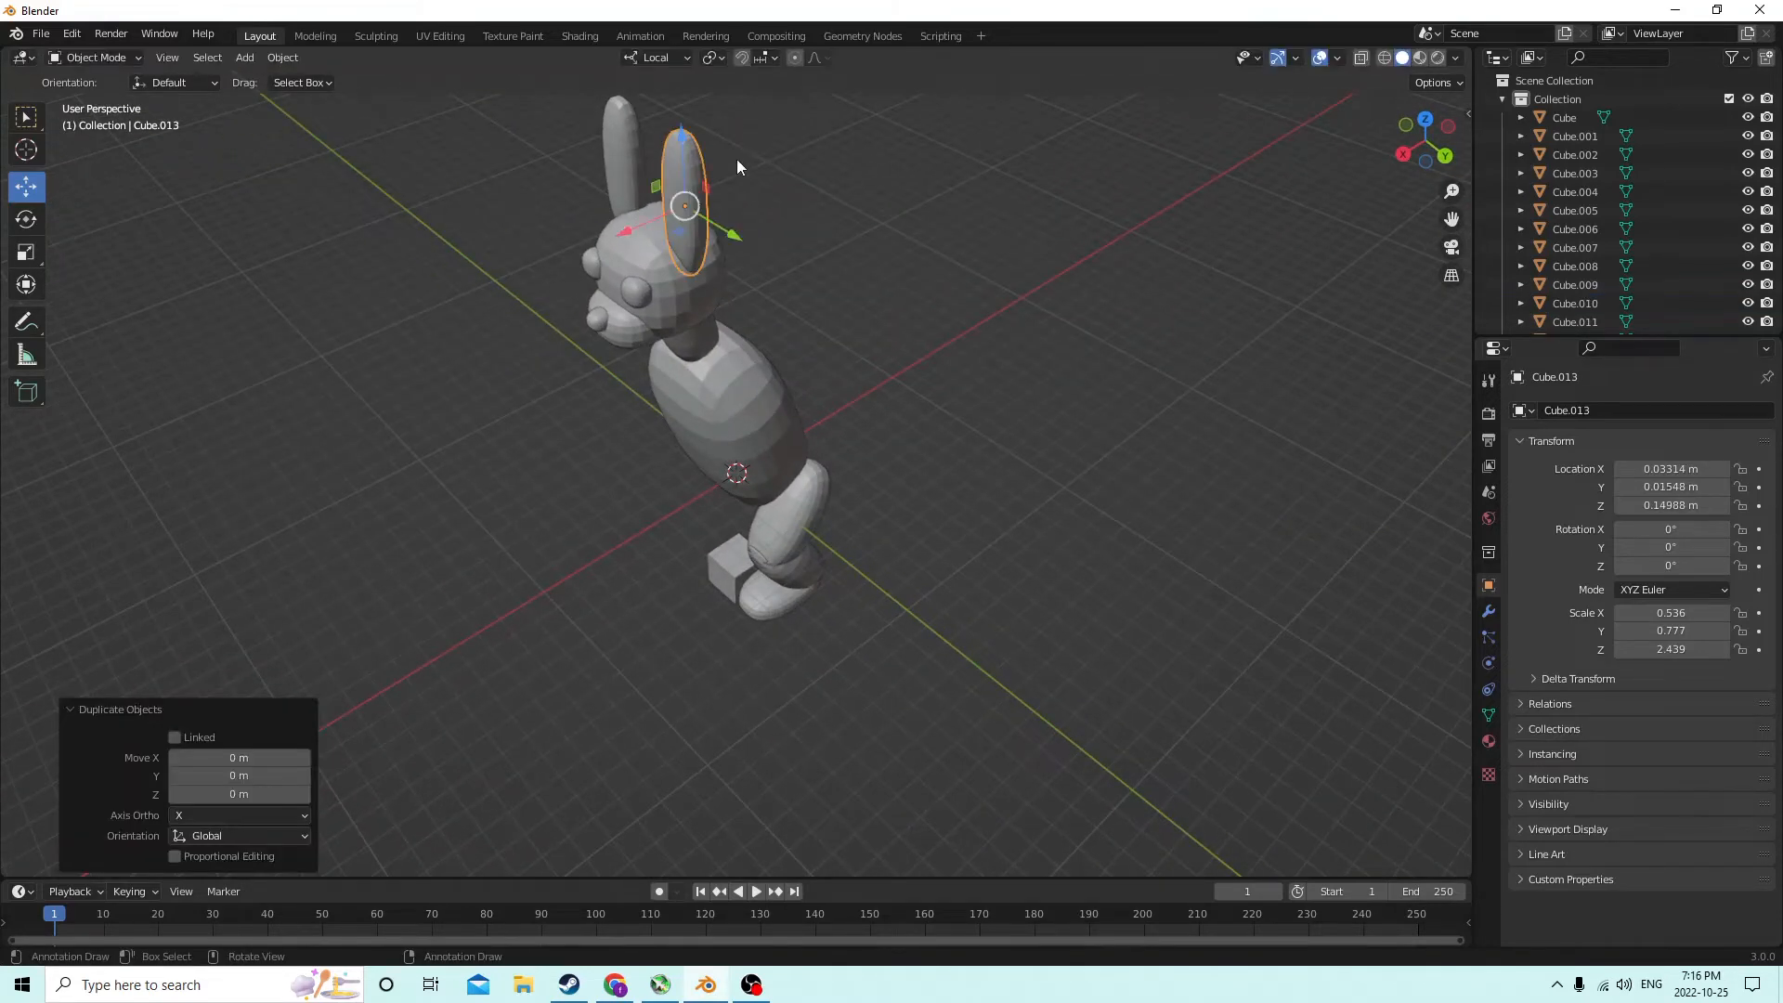
middle_drag(738, 159, 649, 215)
drag(592, 270, 600, 269)
middle_drag(600, 269, 815, 181)
key(s)
click(956, 153)
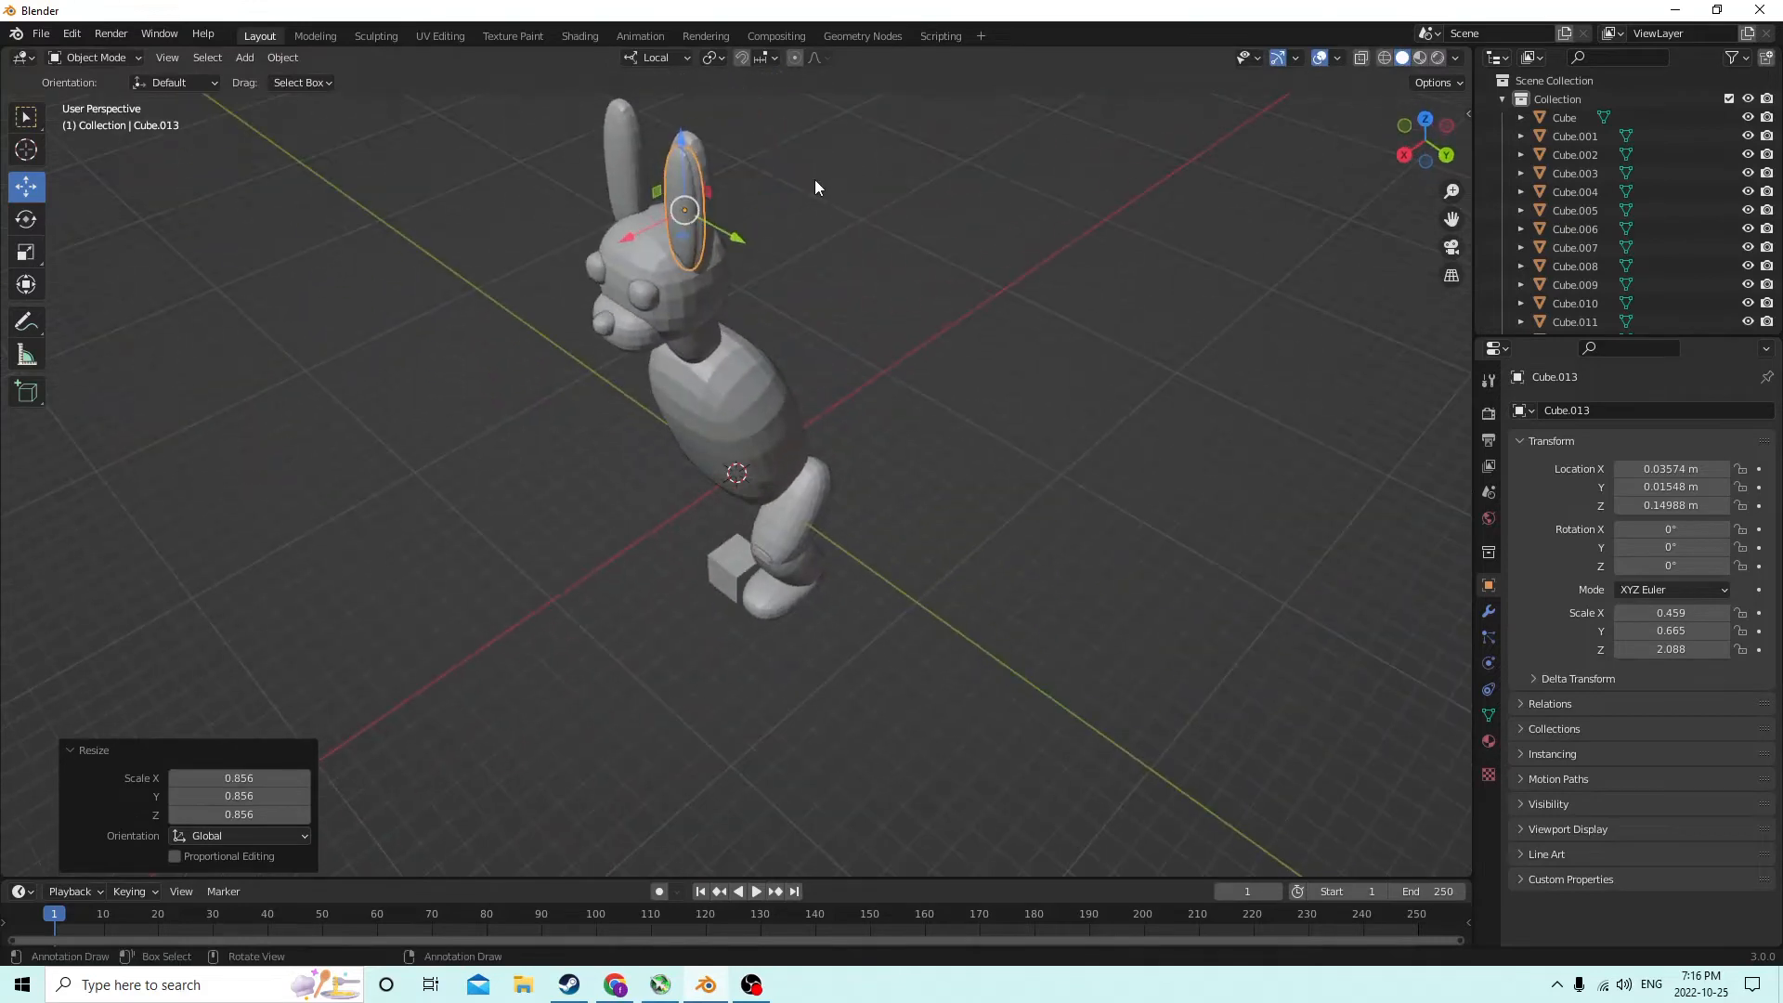
Subtract the smaller ear copy from the ear on the leg's side with a Bool Tool Auto Boolean Difference
click(693, 174)
middle_drag(693, 174, 728, 153)
click(283, 58)
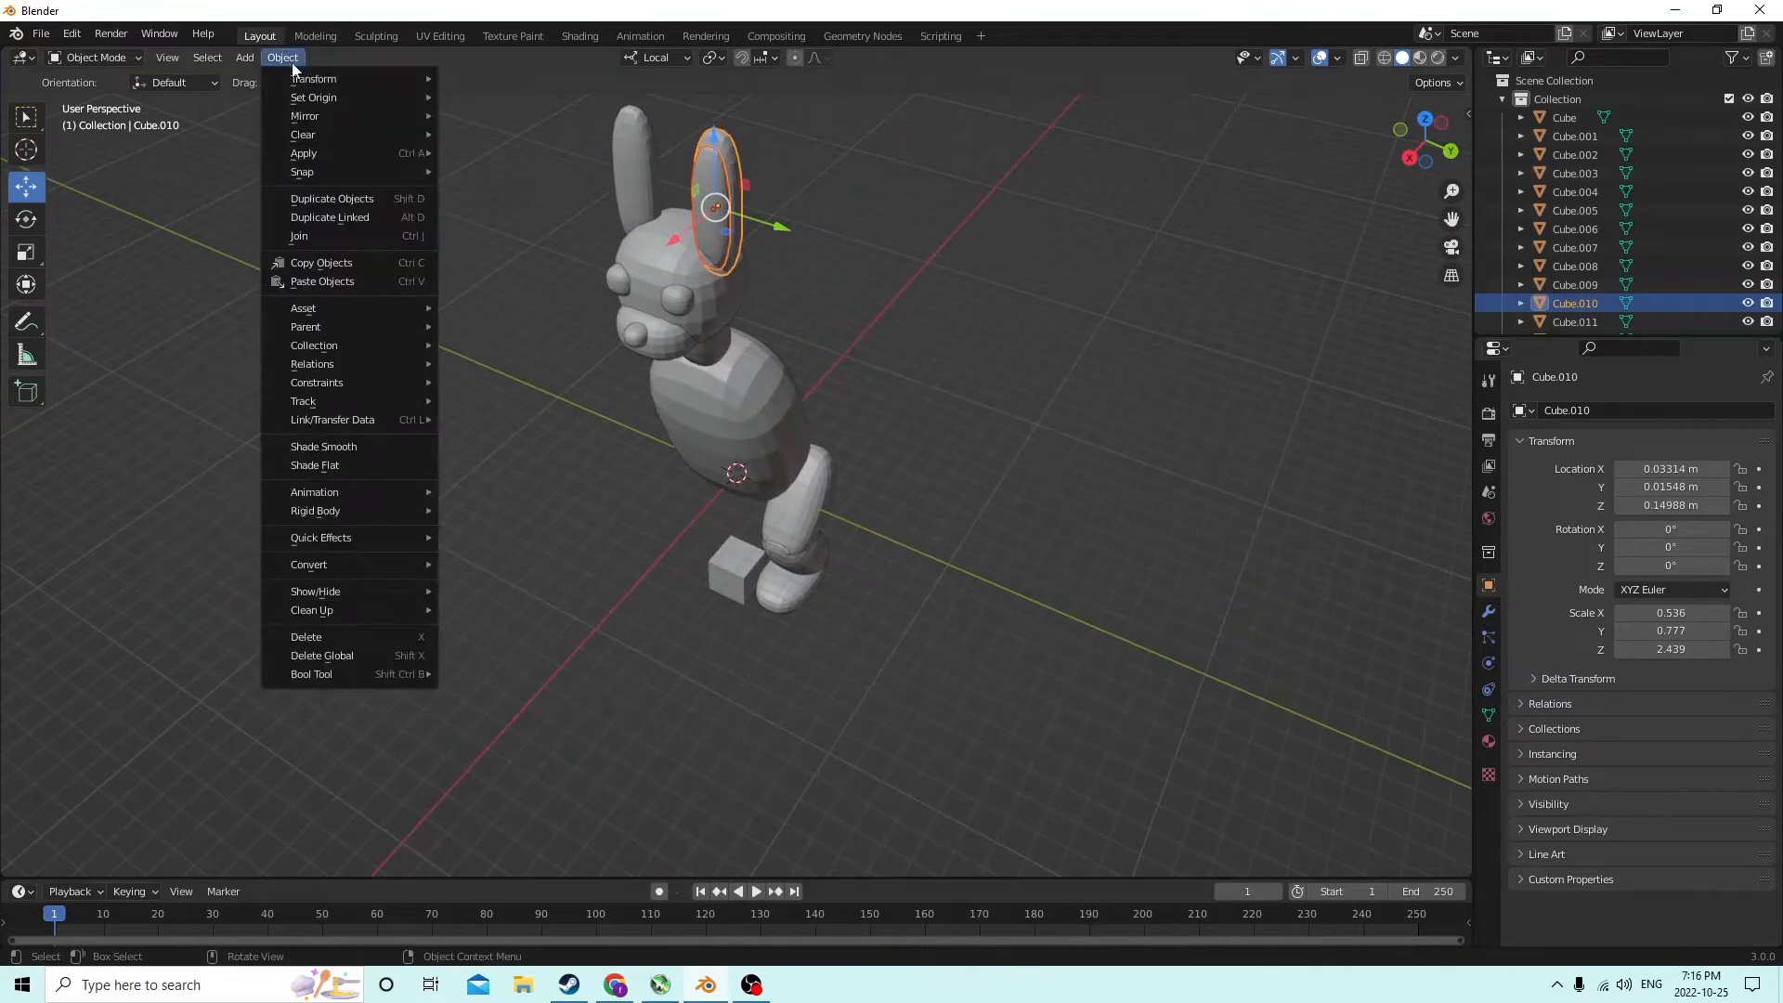
mouse_move(358, 675)
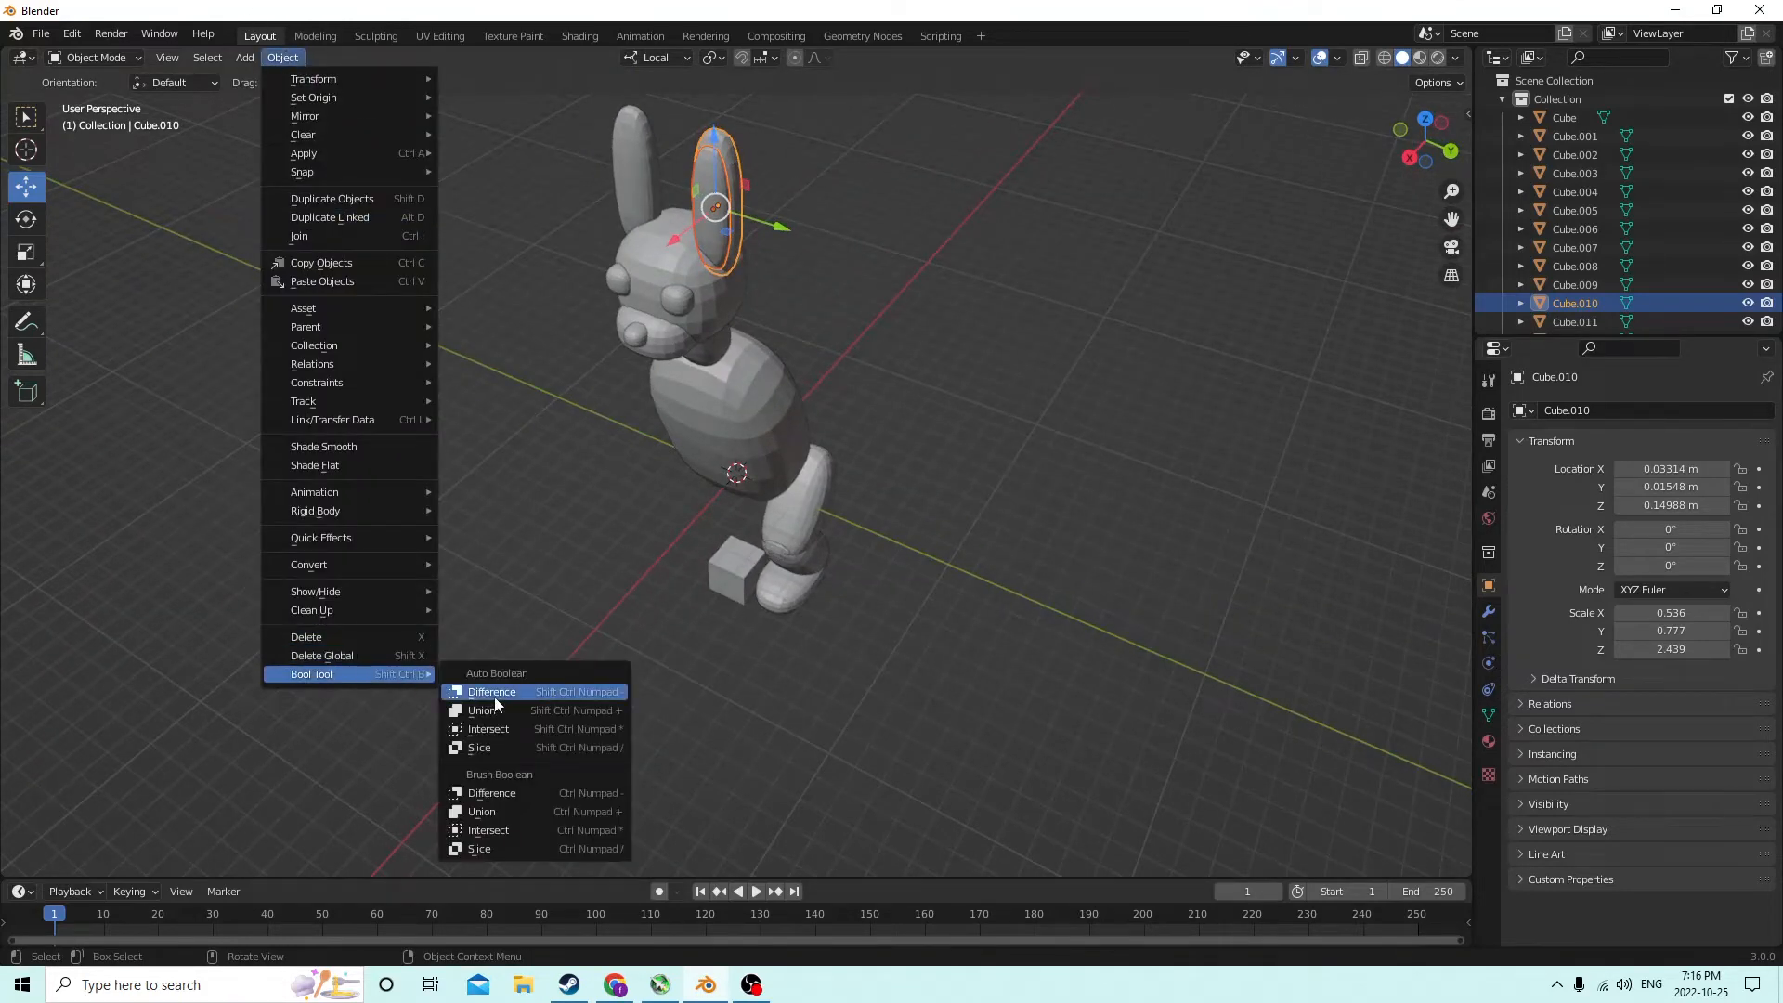
click(494, 693)
Delete the solid ear and replace it with a duplicate of the hollowed ear placed at Y -0.01548 m
middle_drag(694, 431, 681, 227)
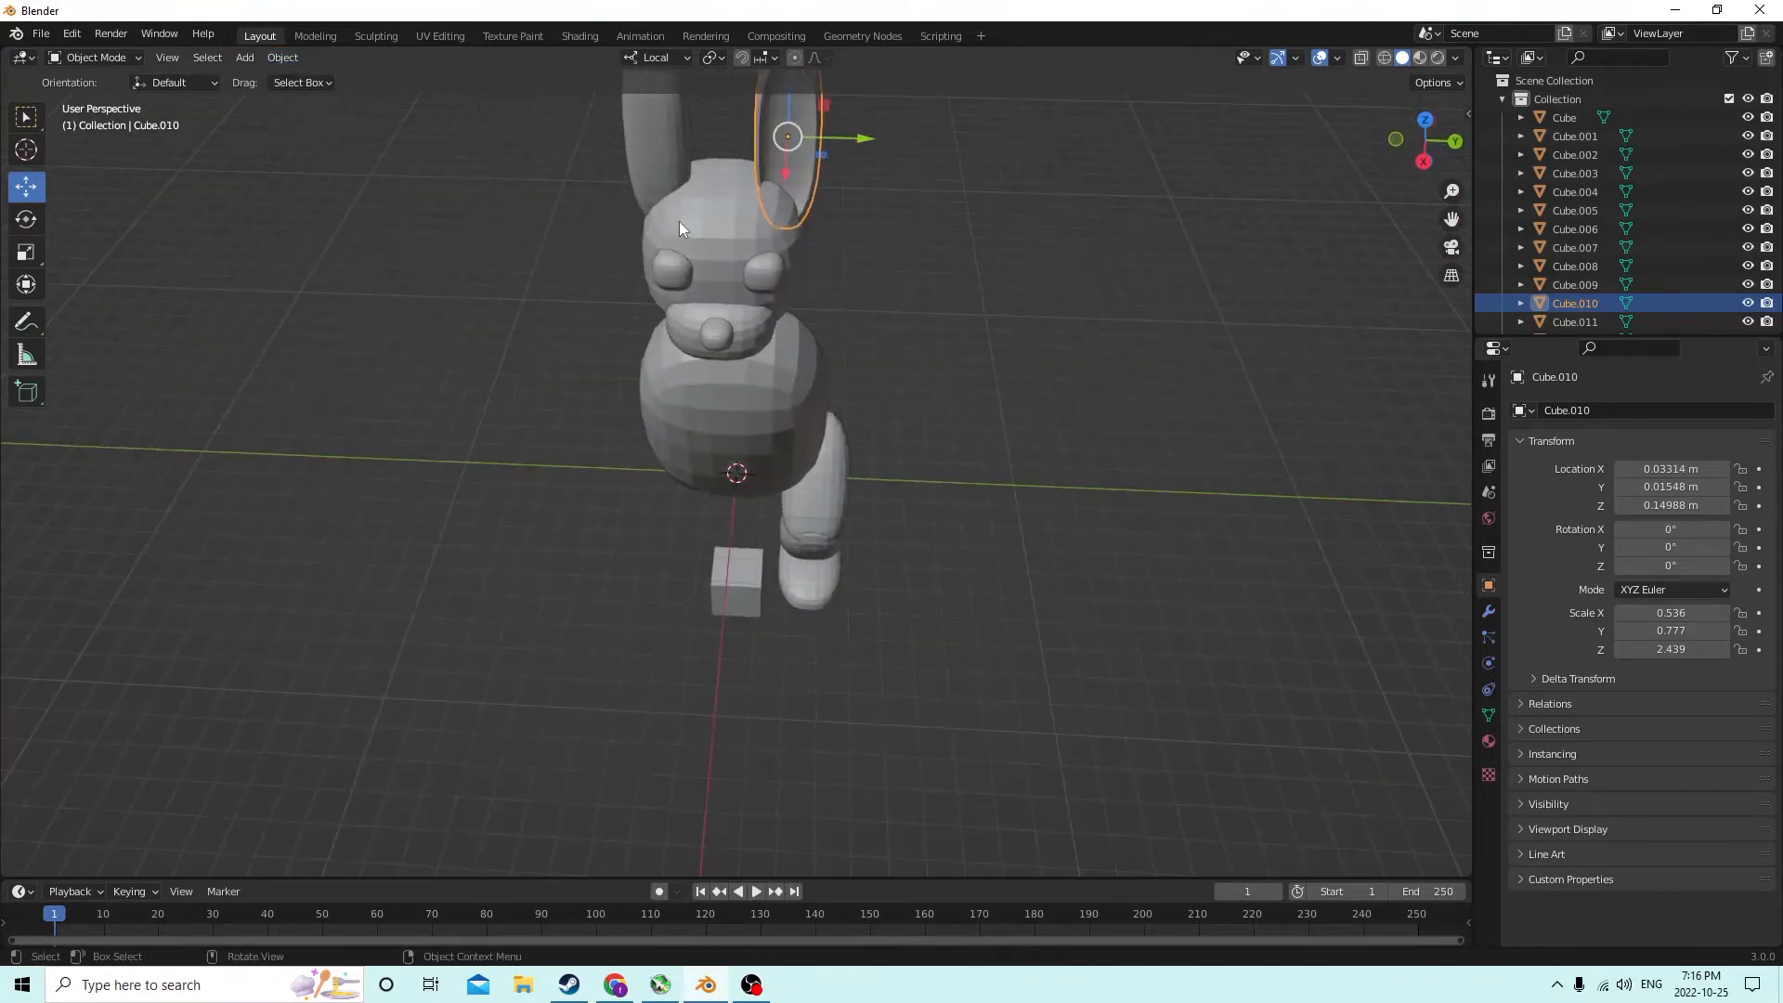
click(645, 141)
key(Delete)
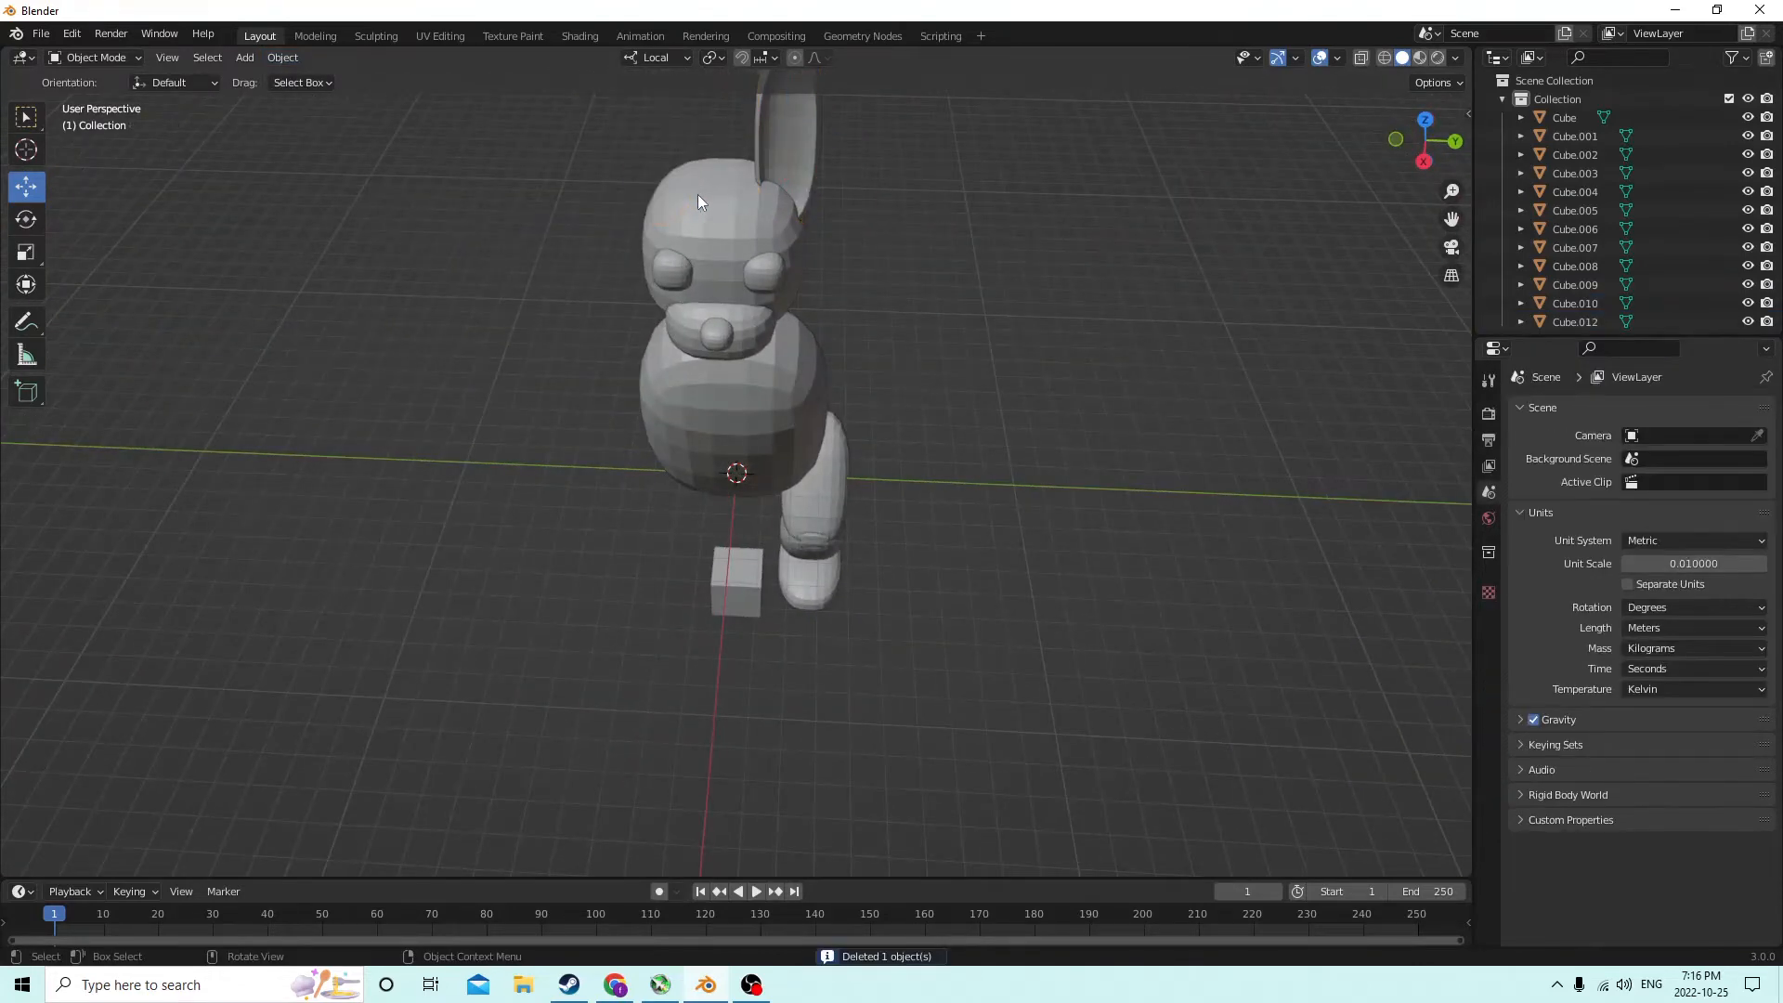
click(760, 154)
middle_drag(760, 153, 850, 135)
key(shift+d)
right_click(799, 128)
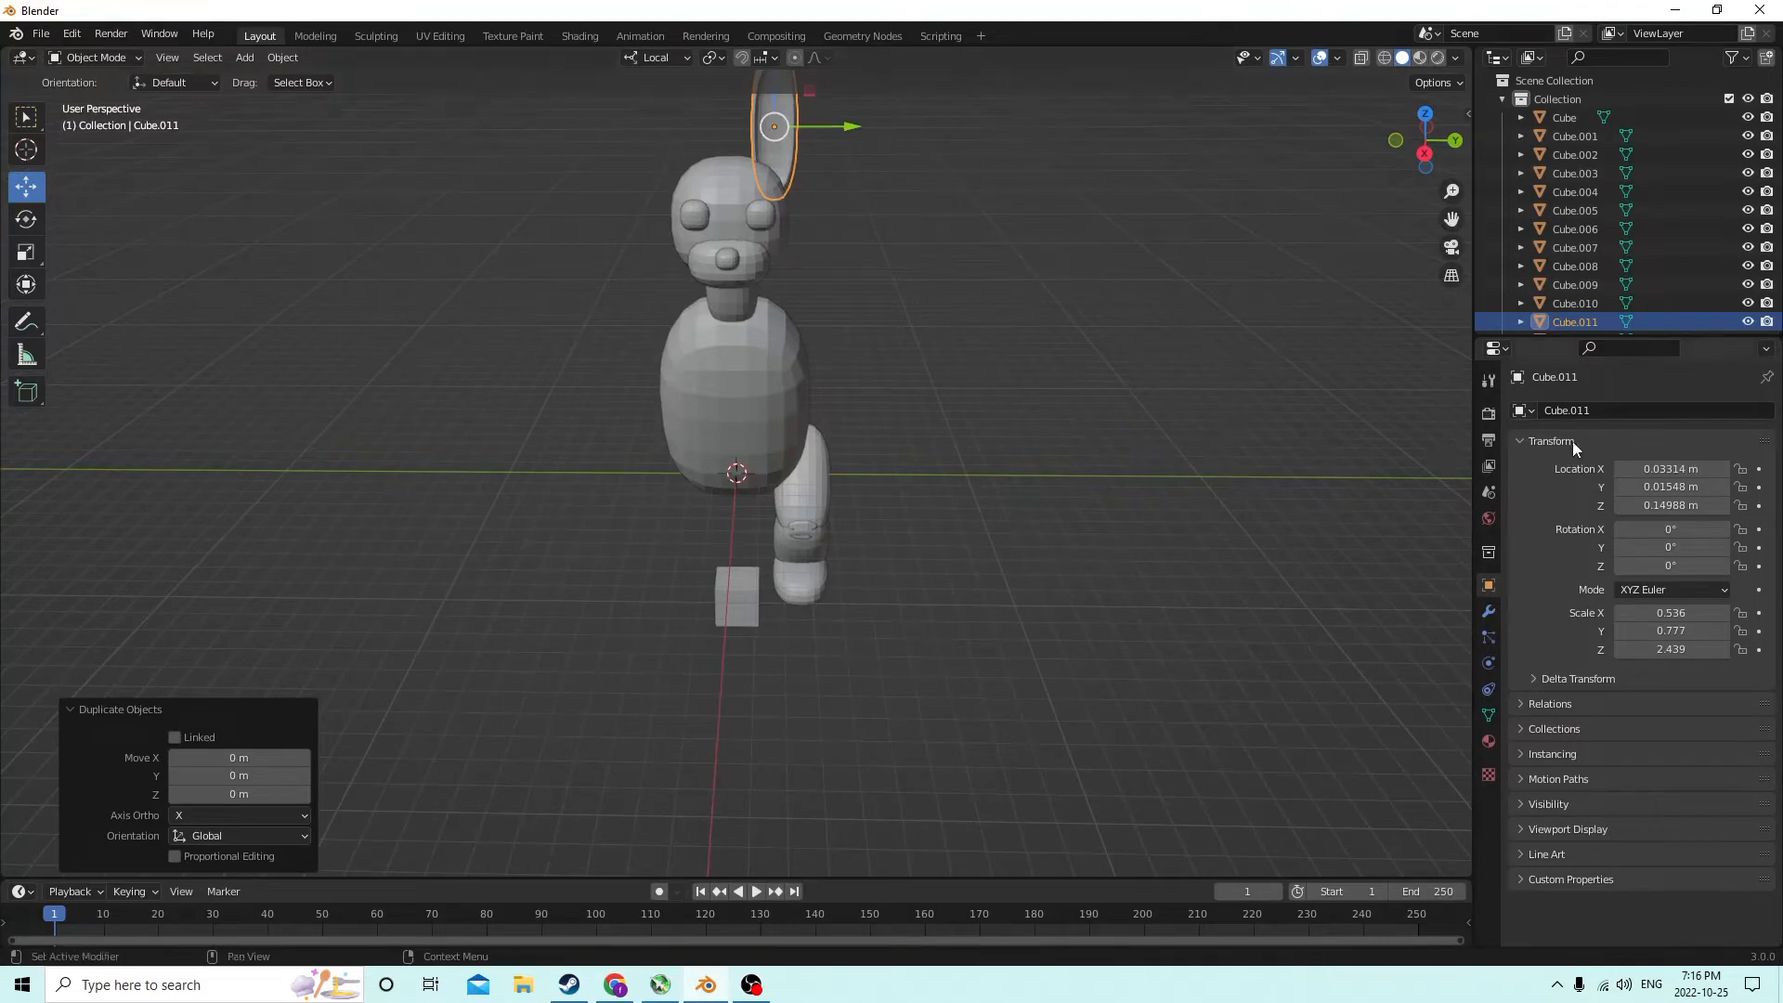
key(g)
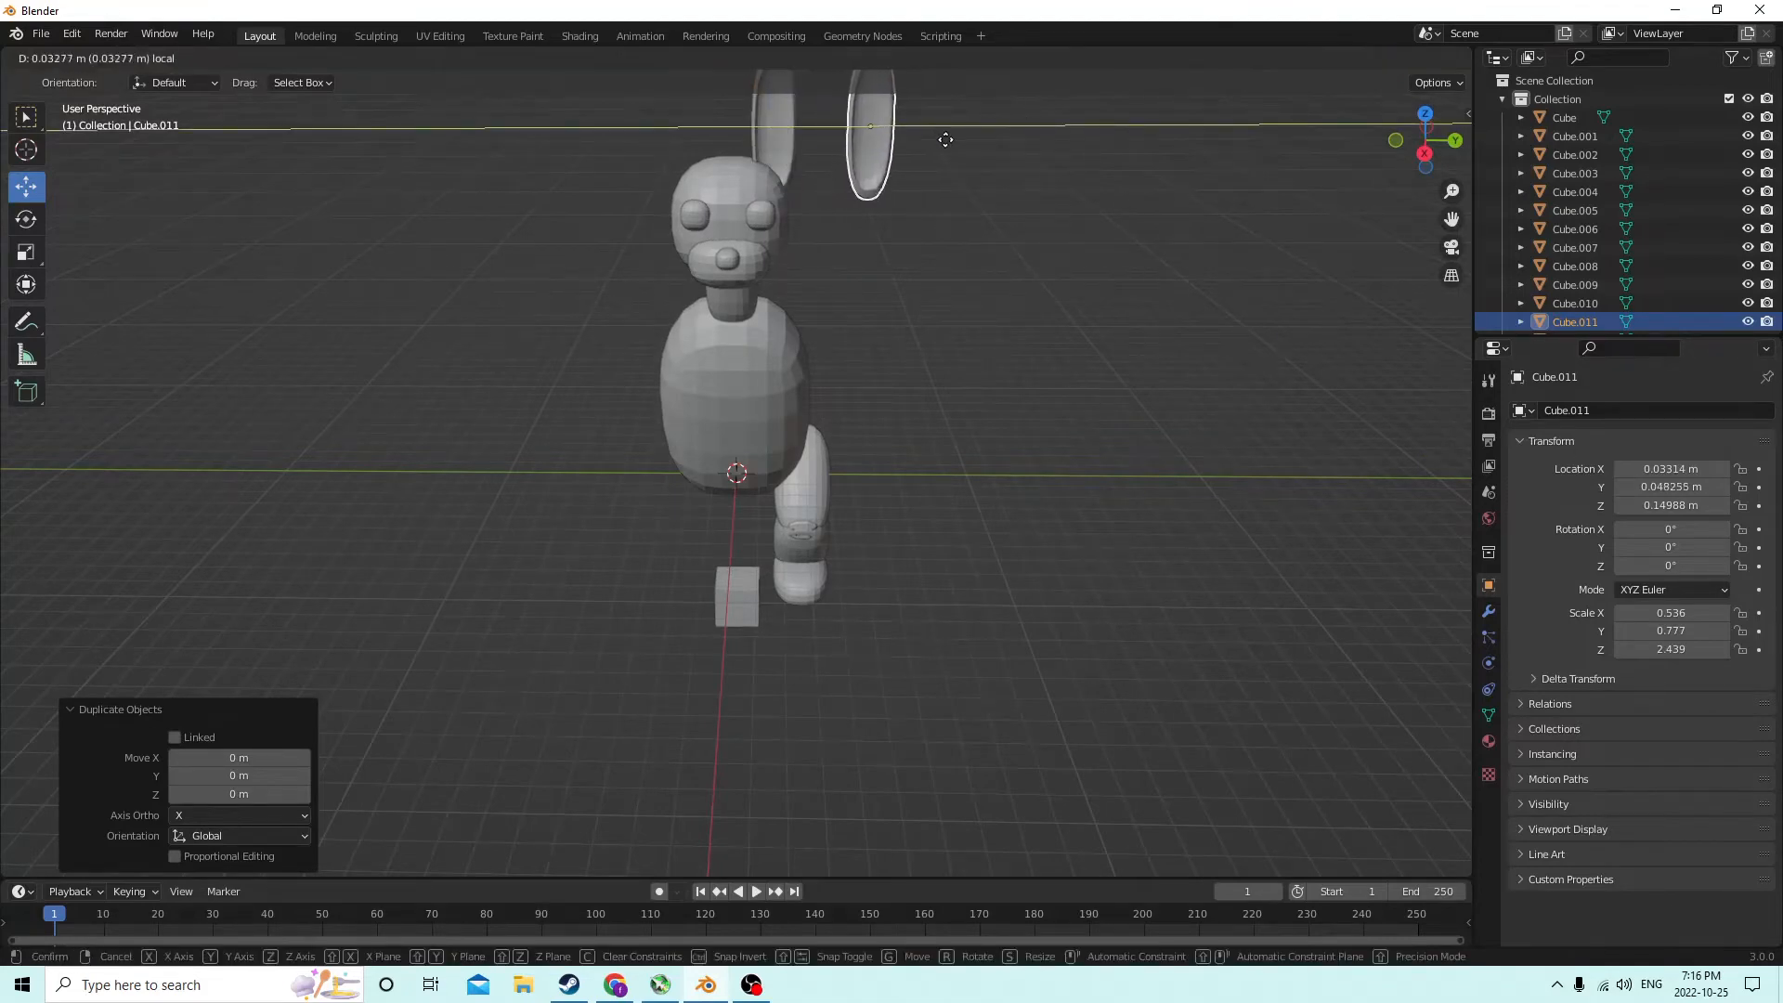
right_click(957, 154)
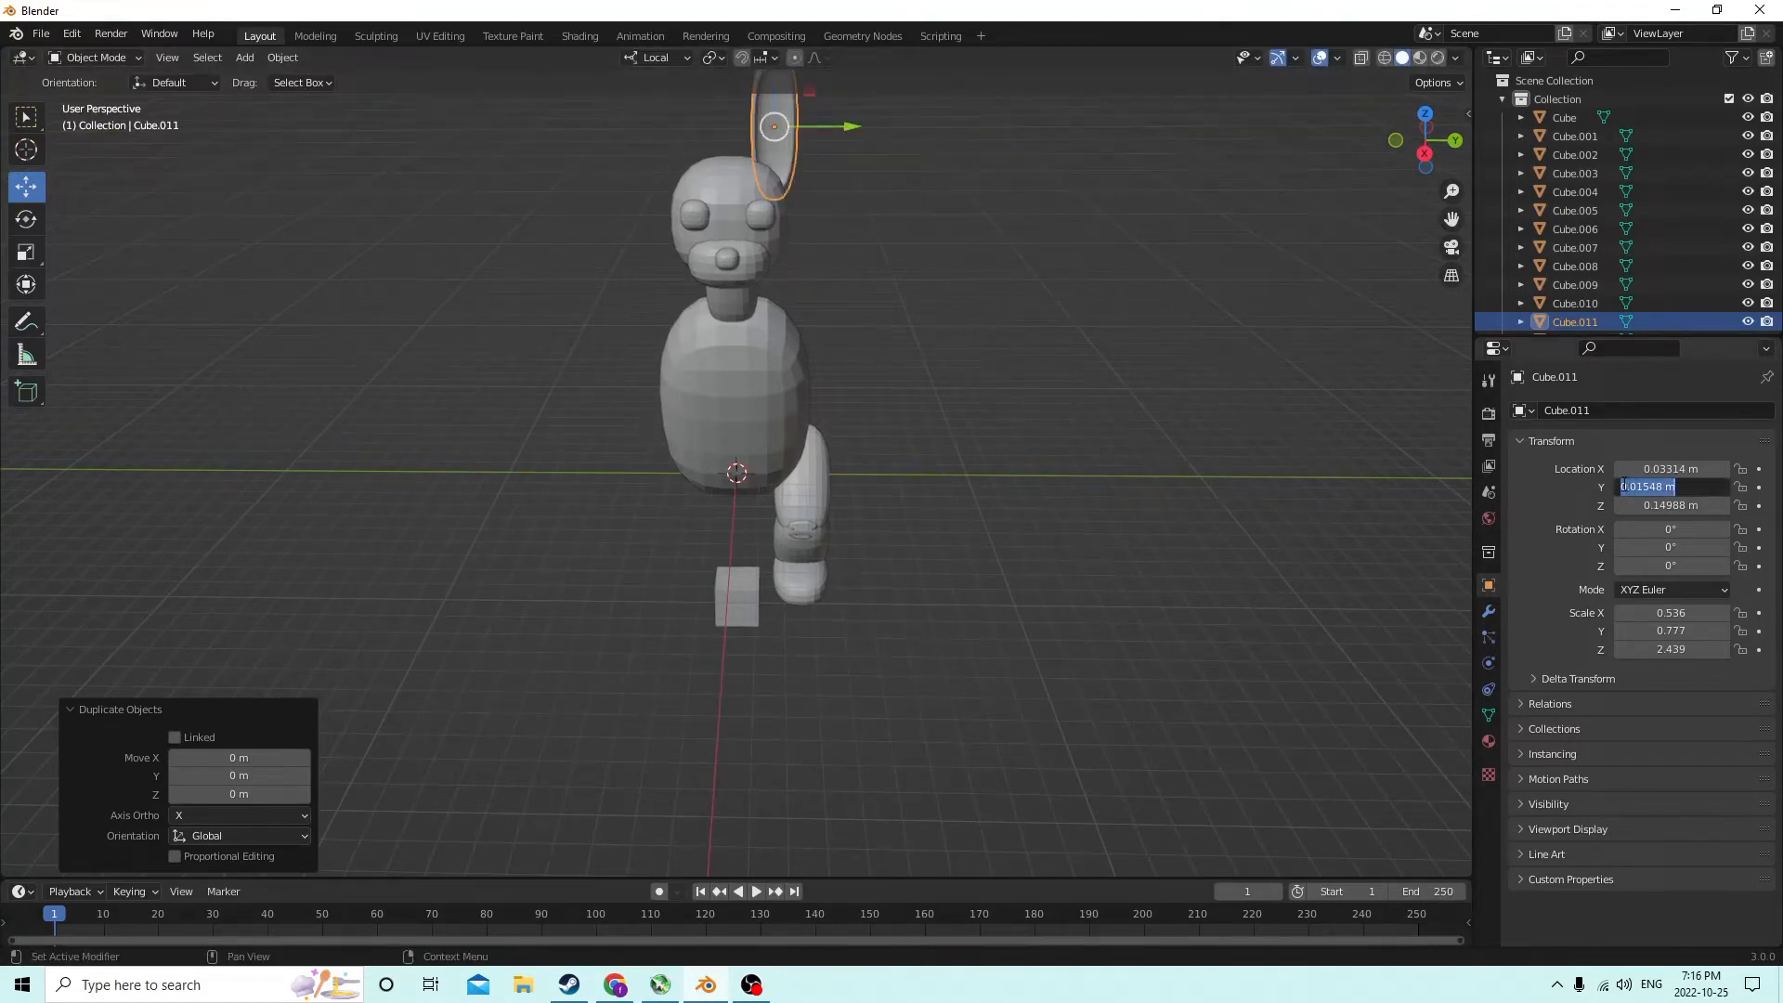
text(-)
key(Return)
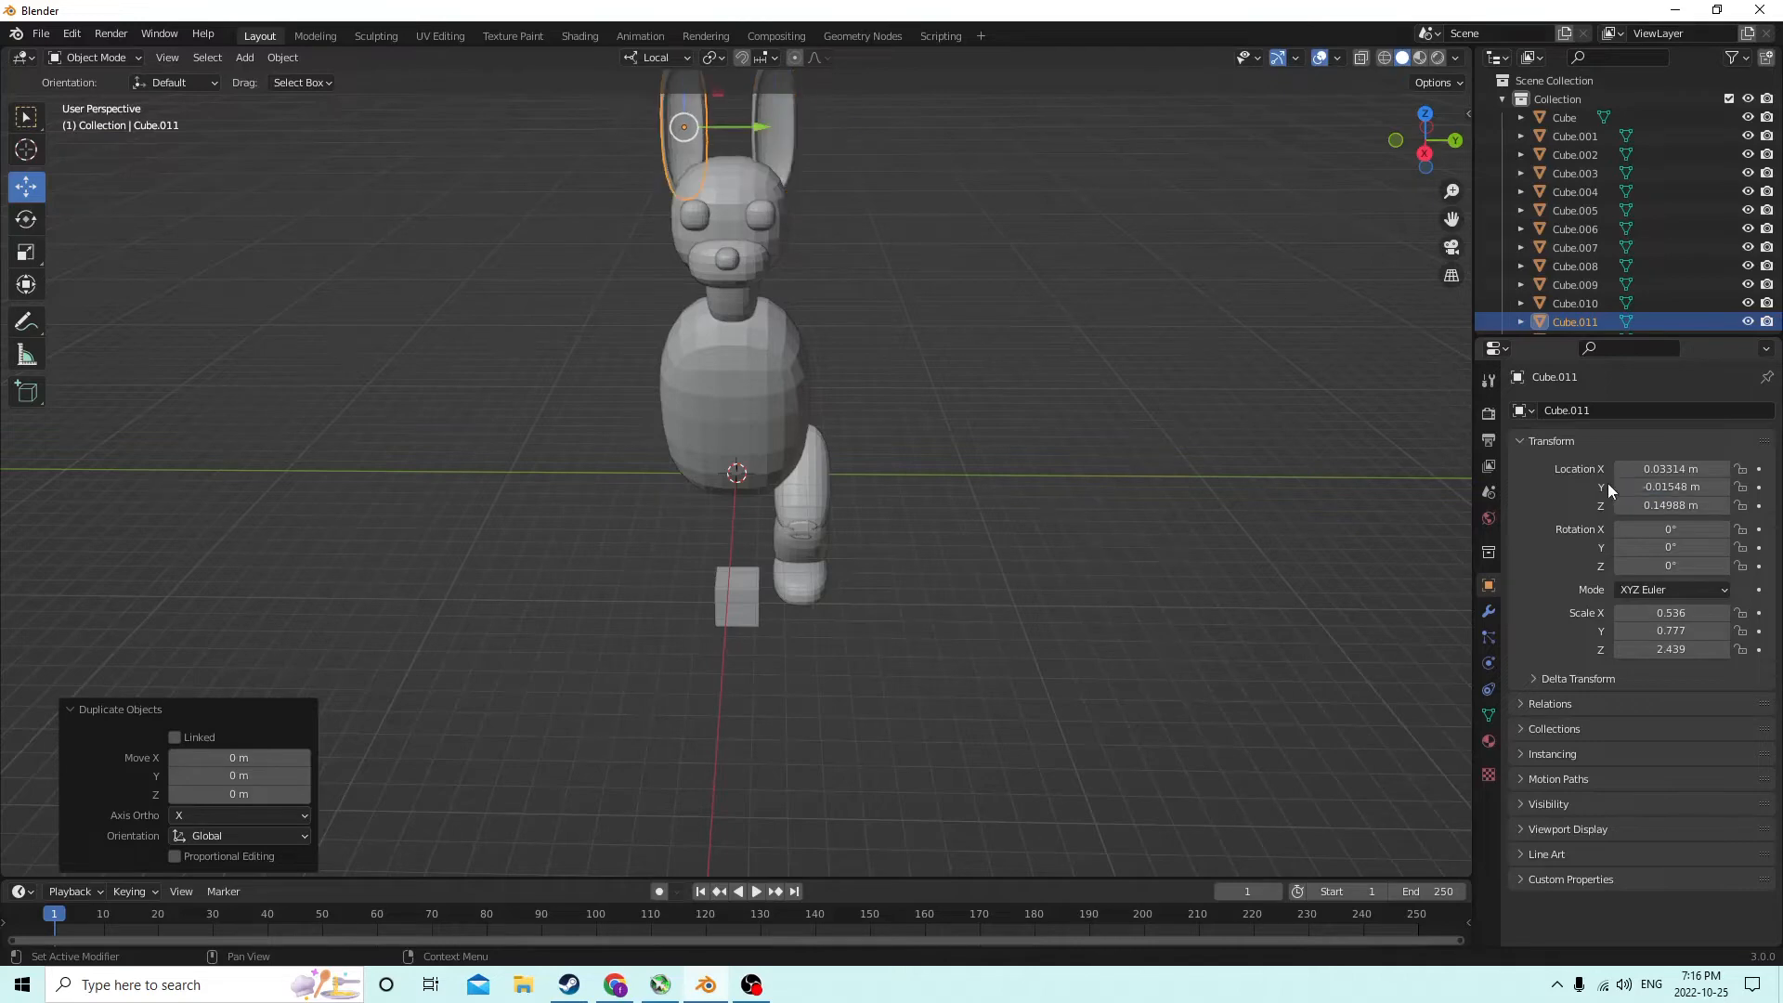
Duplicate the nose and move the copy along local Y to about 0.015 m
middle_drag(1085, 353, 967, 266)
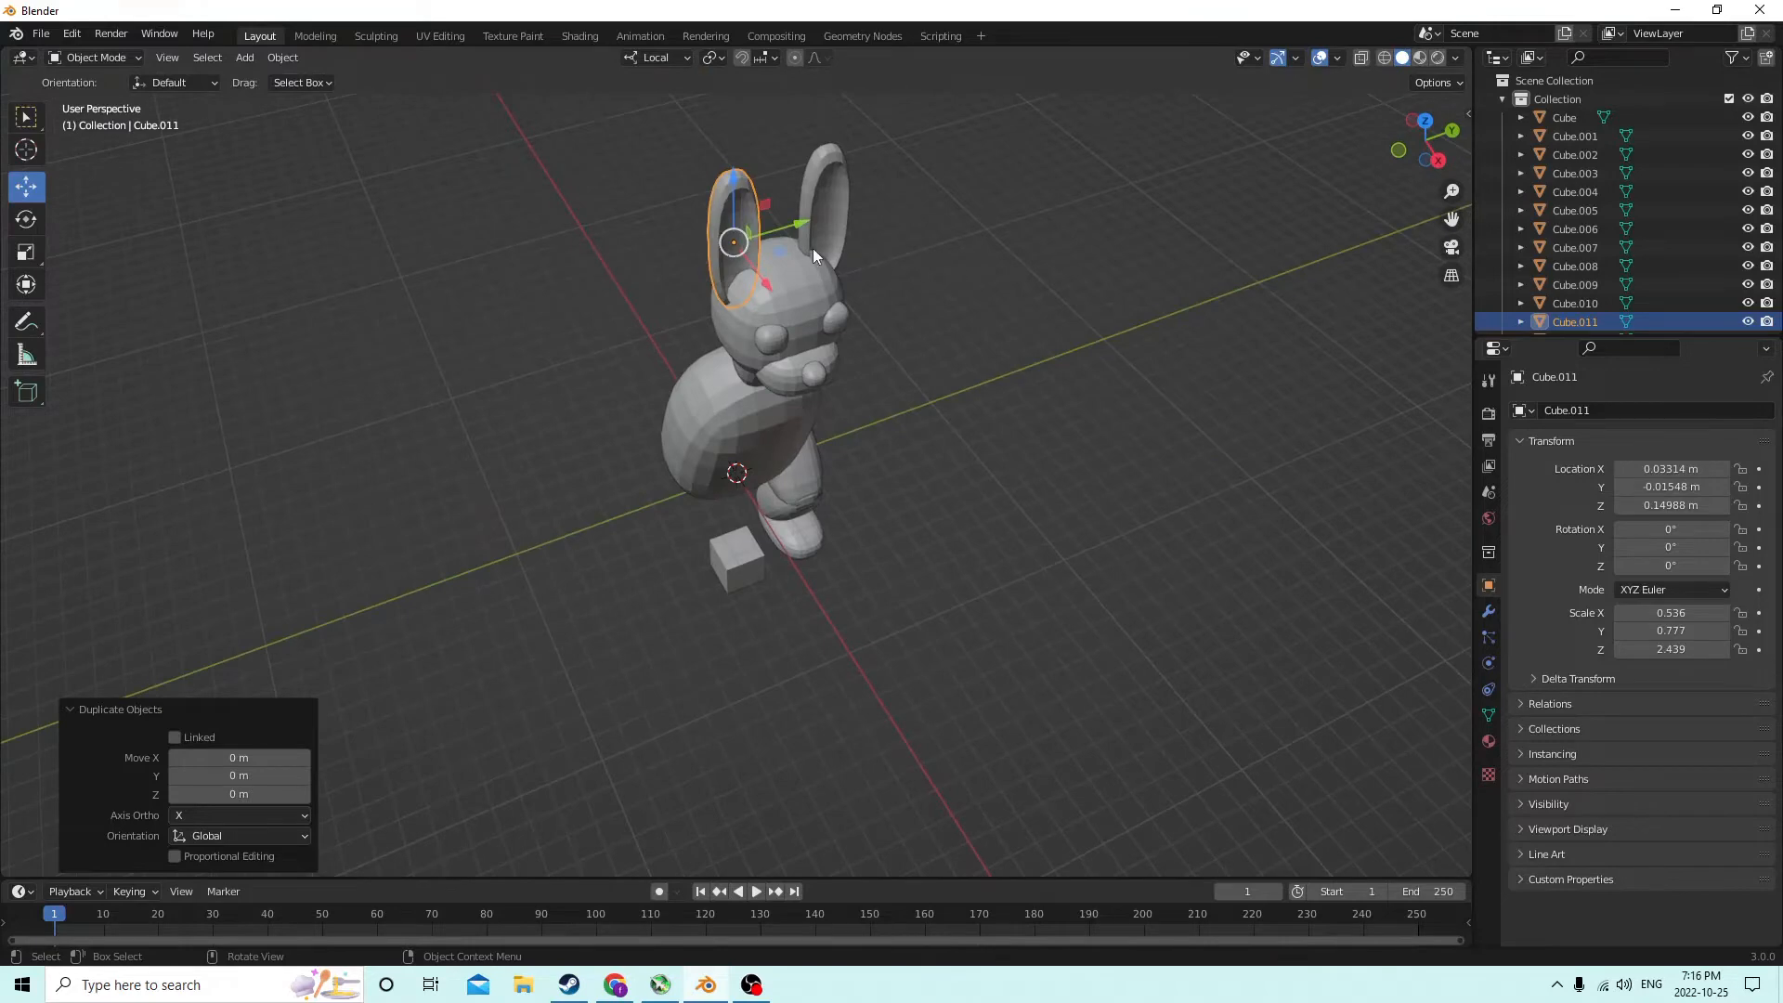
mouse_move(812, 248)
middle_down()
mouse_move(860, 169)
mouse_move(821, 254)
mouse_move(716, 270)
mouse_move(565, 243)
mouse_move(783, 182)
mouse_move(891, 189)
mouse_move(917, 212)
mouse_move(878, 137)
mouse_move(826, 165)
mouse_move(829, 221)
middle_up()
click(844, 243)
click(719, 318)
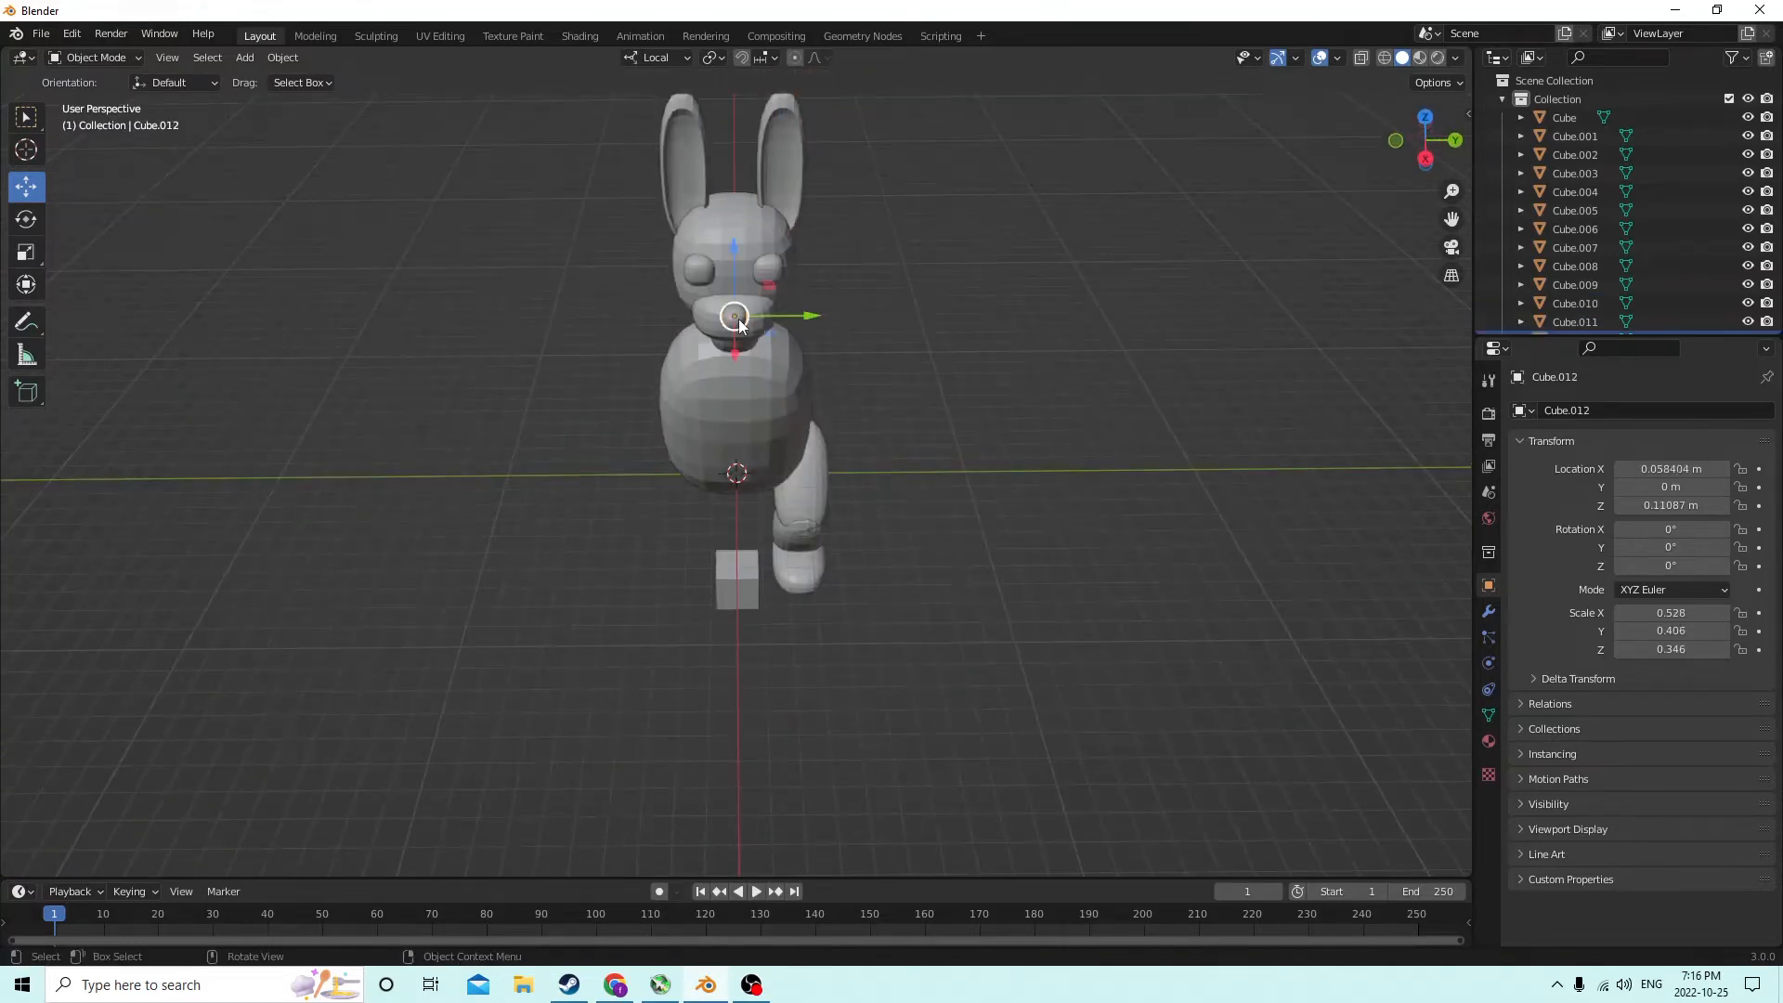
mouse_move(719, 318)
middle_down()
mouse_move(789, 267)
mouse_move(654, 311)
mouse_move(740, 337)
middle_up()
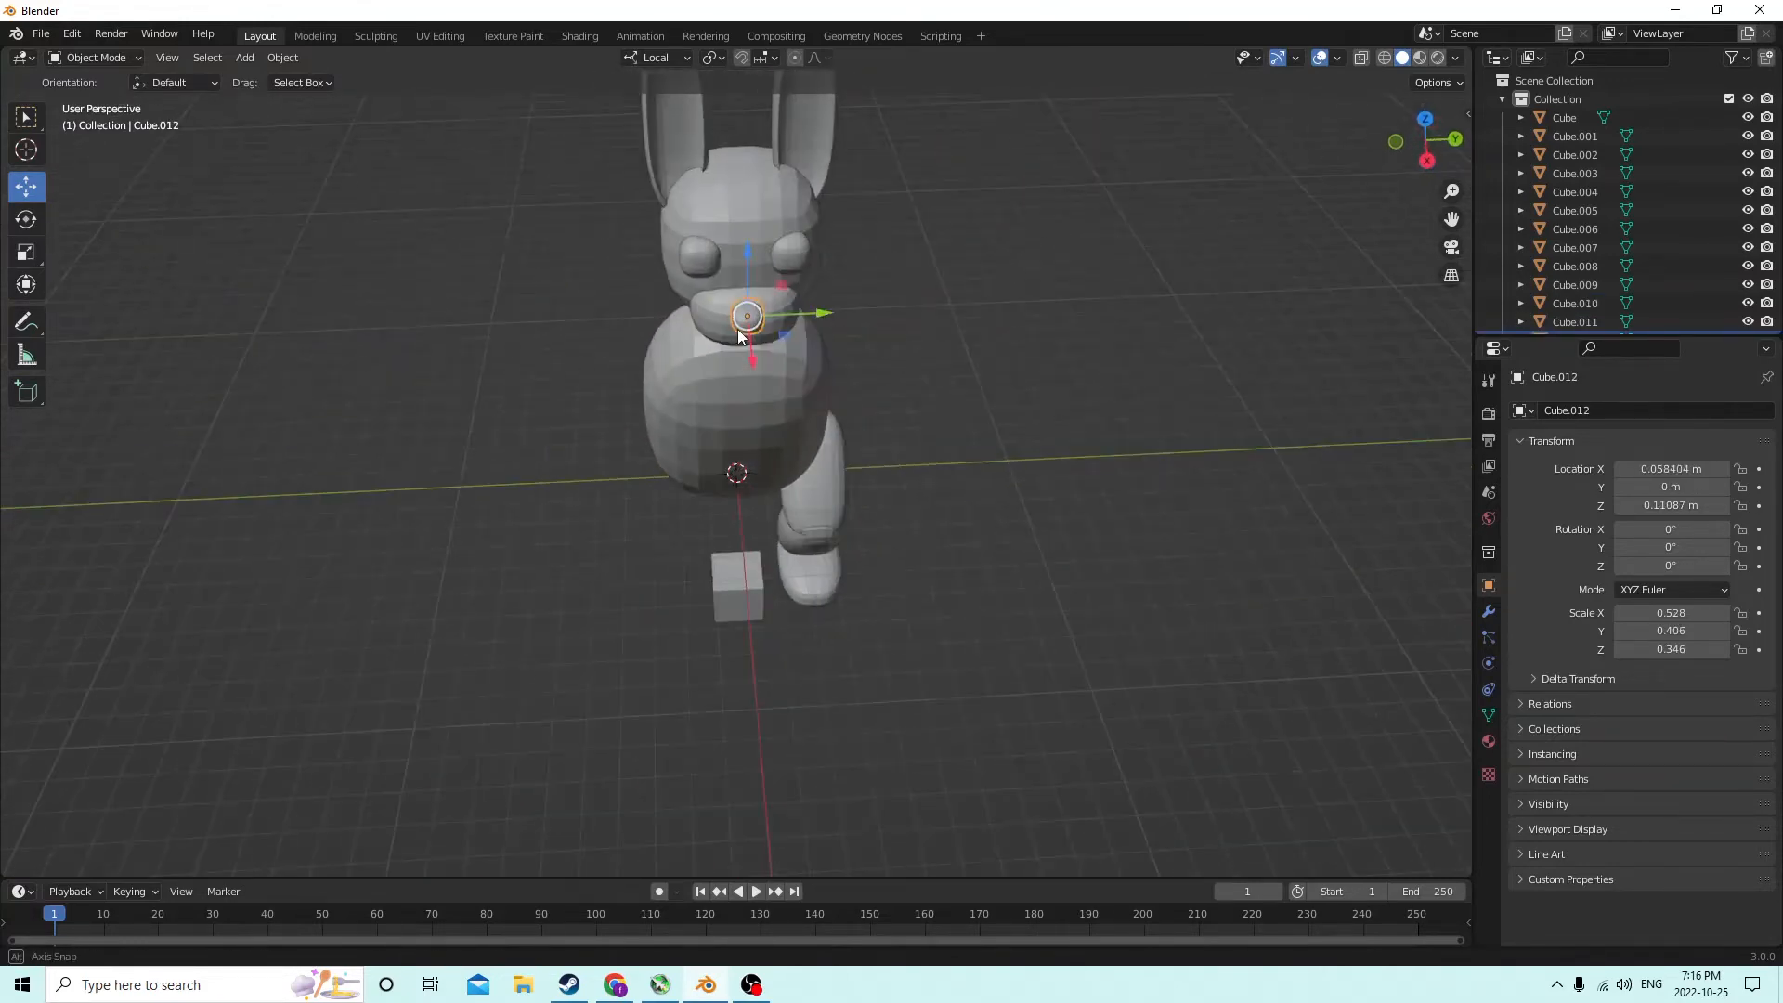
key(shift+d)
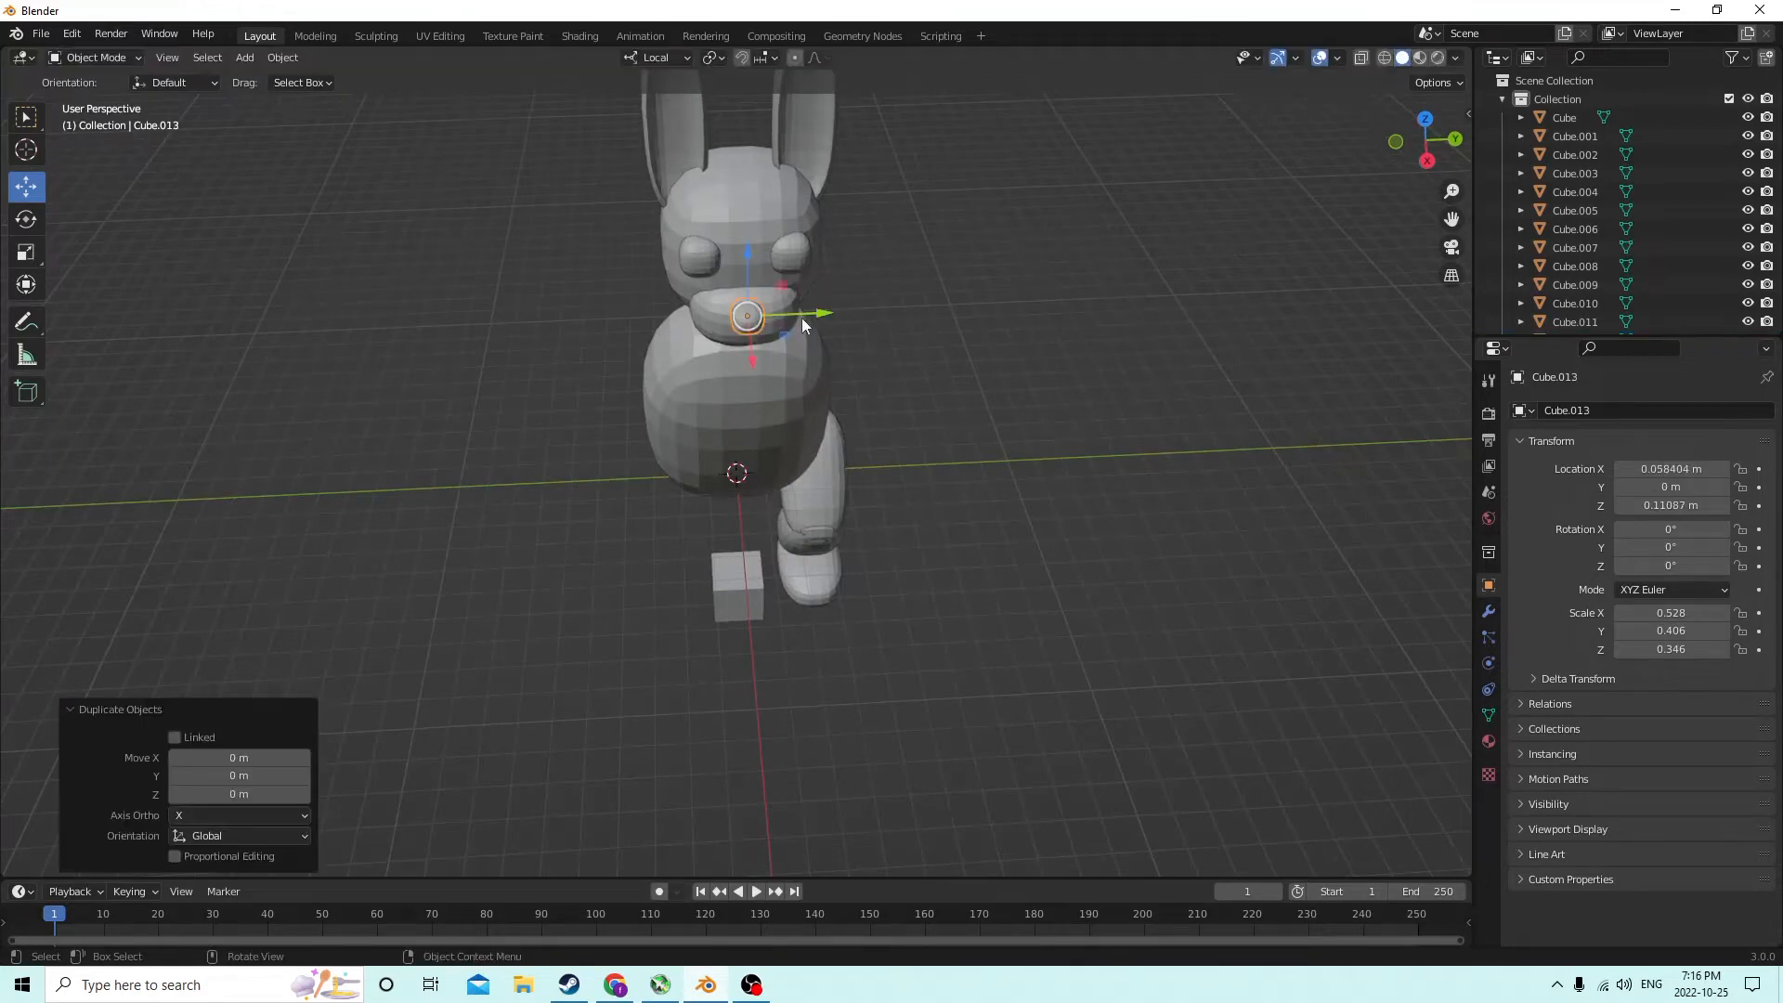
key(y)
drag(867, 311, 886, 310)
middle_drag(840, 290, 822, 253)
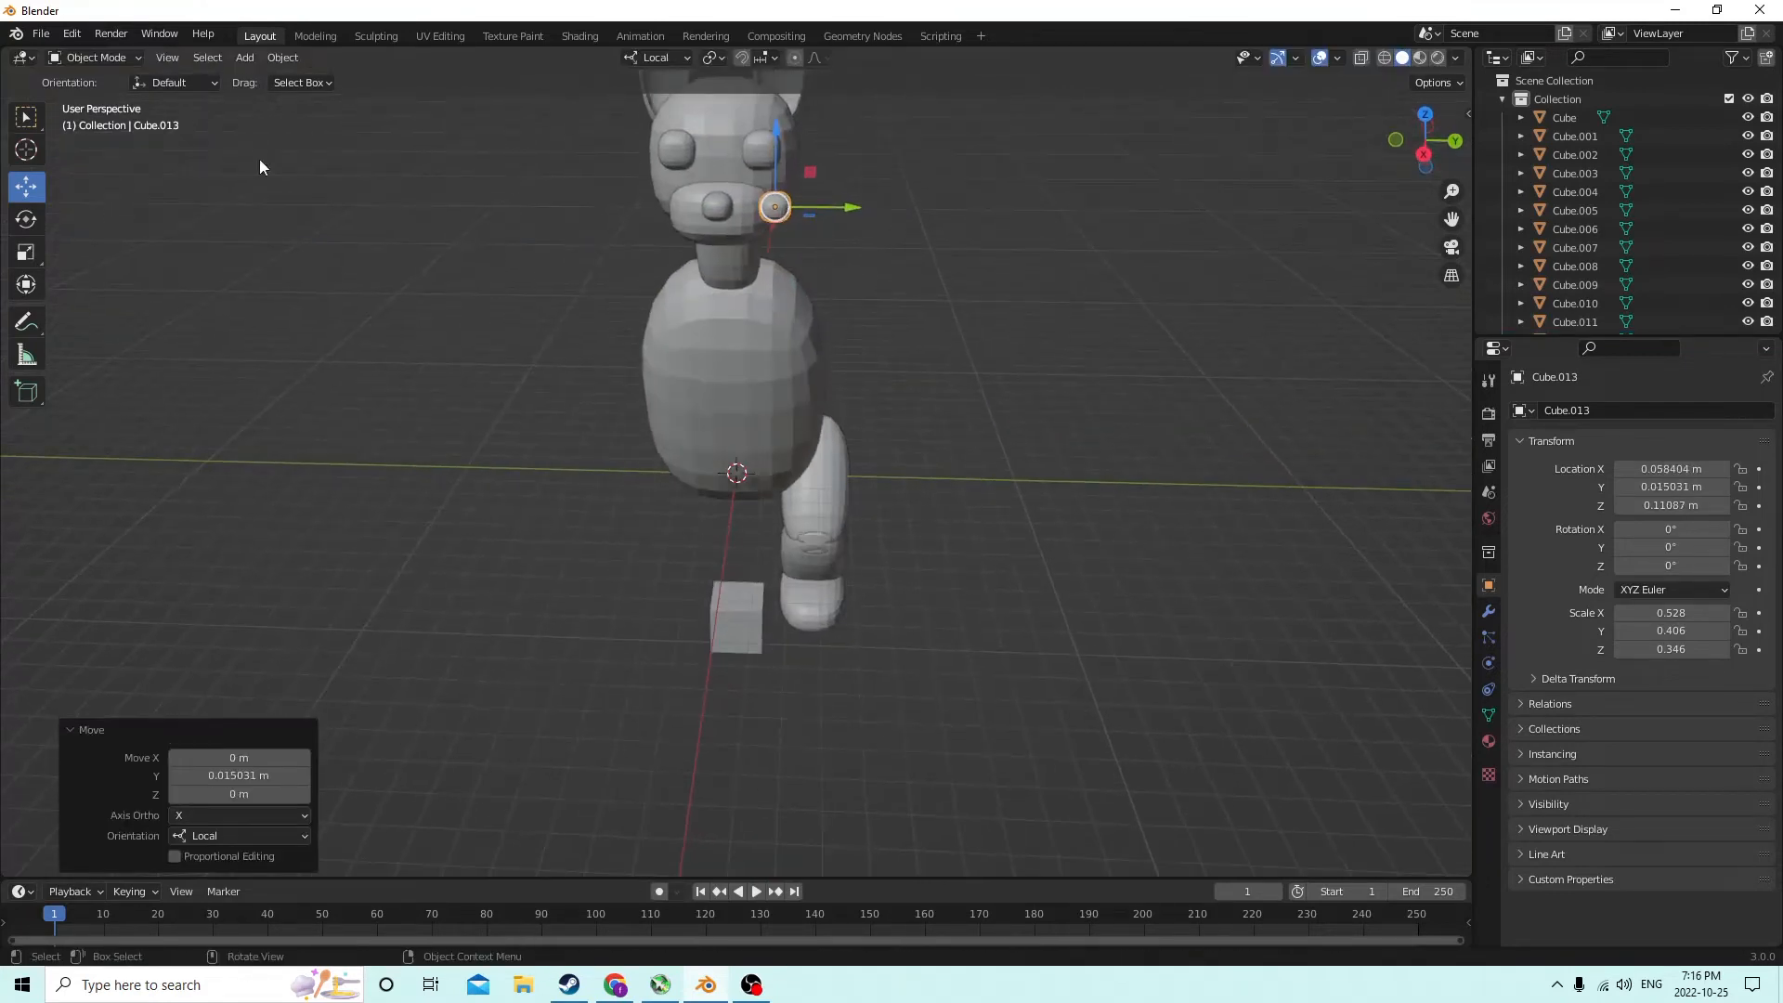
Scale the nose copy into a long, flat whisker, about X 0.126, Y 1.596 and Z 0.199
click(37, 247)
drag(775, 137, 773, 167)
middle_drag(773, 167, 607, 227)
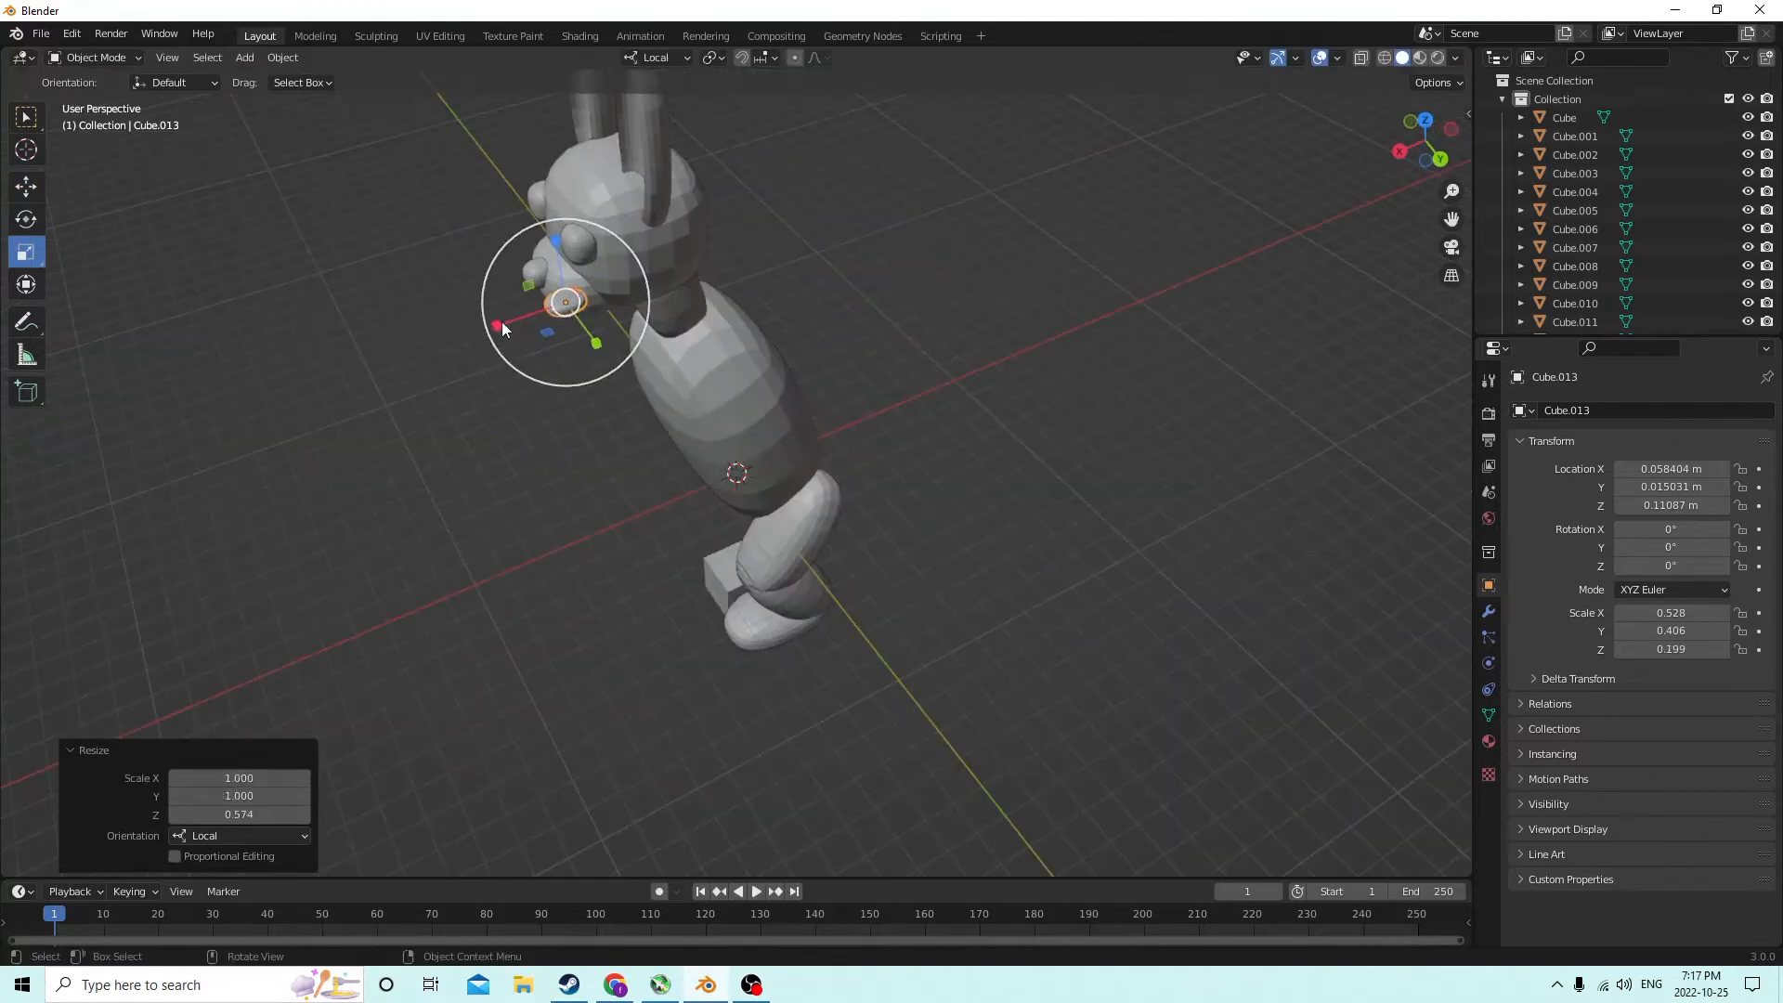
drag(498, 325, 562, 304)
middle_drag(563, 304, 914, 409)
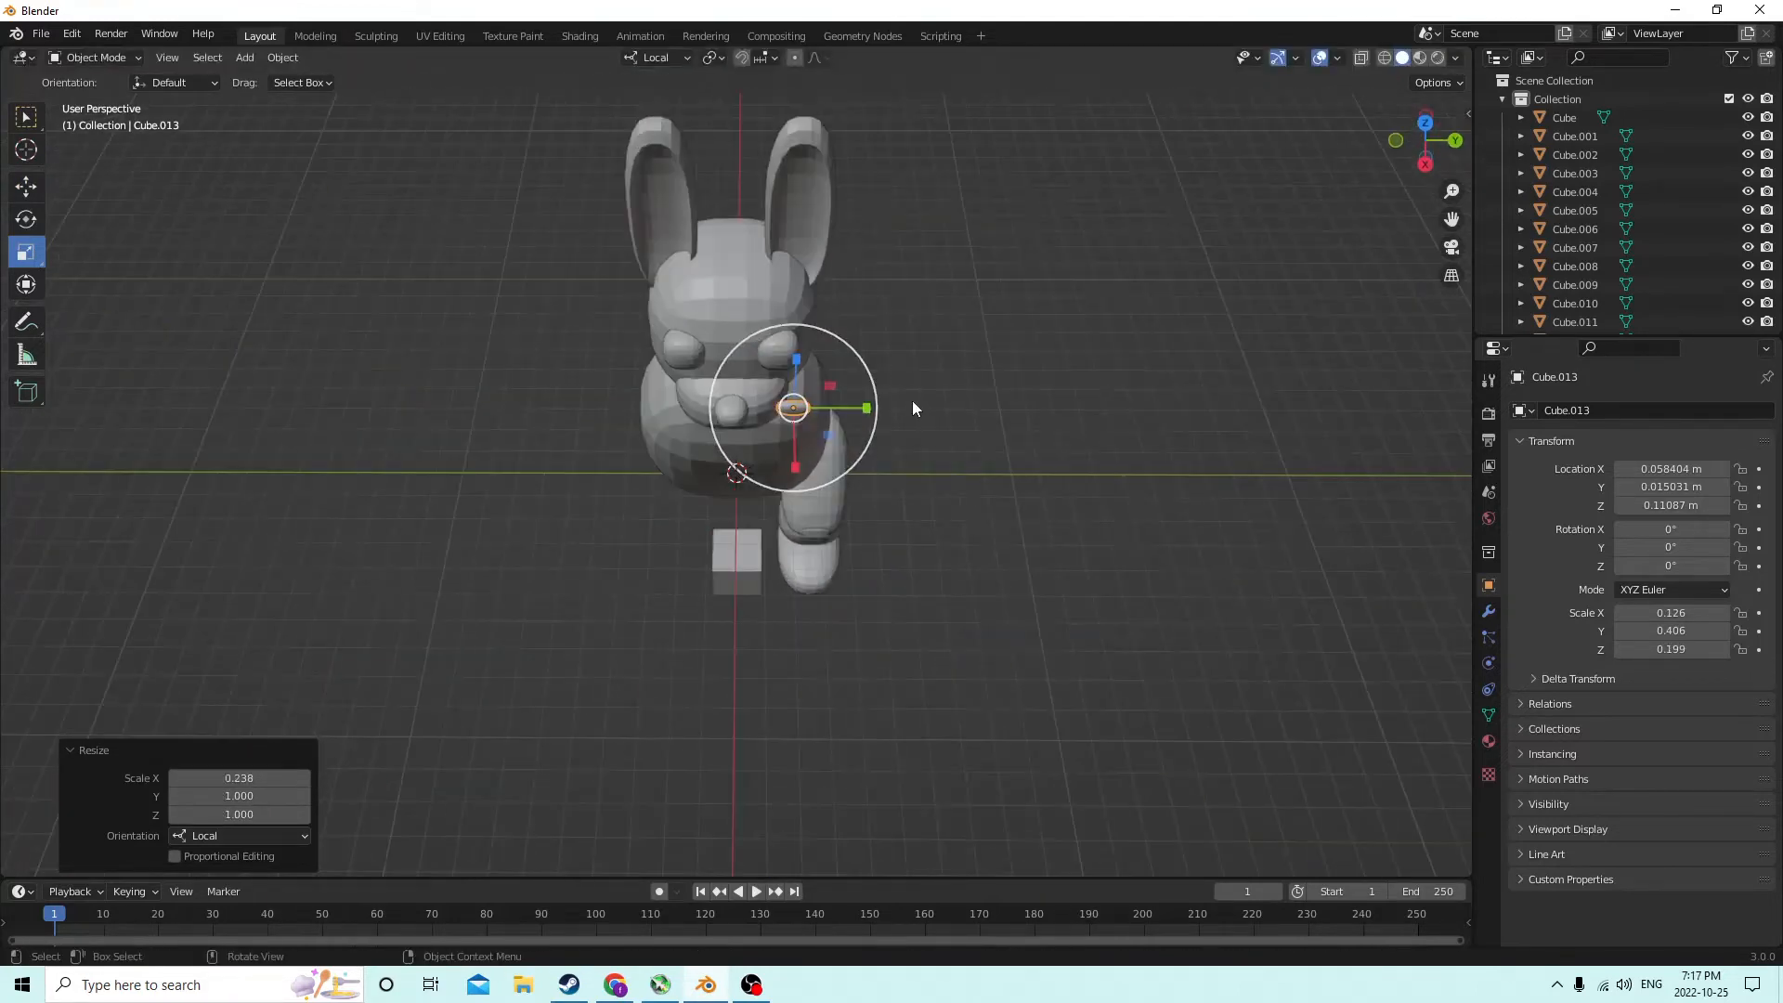
drag(867, 410, 936, 406)
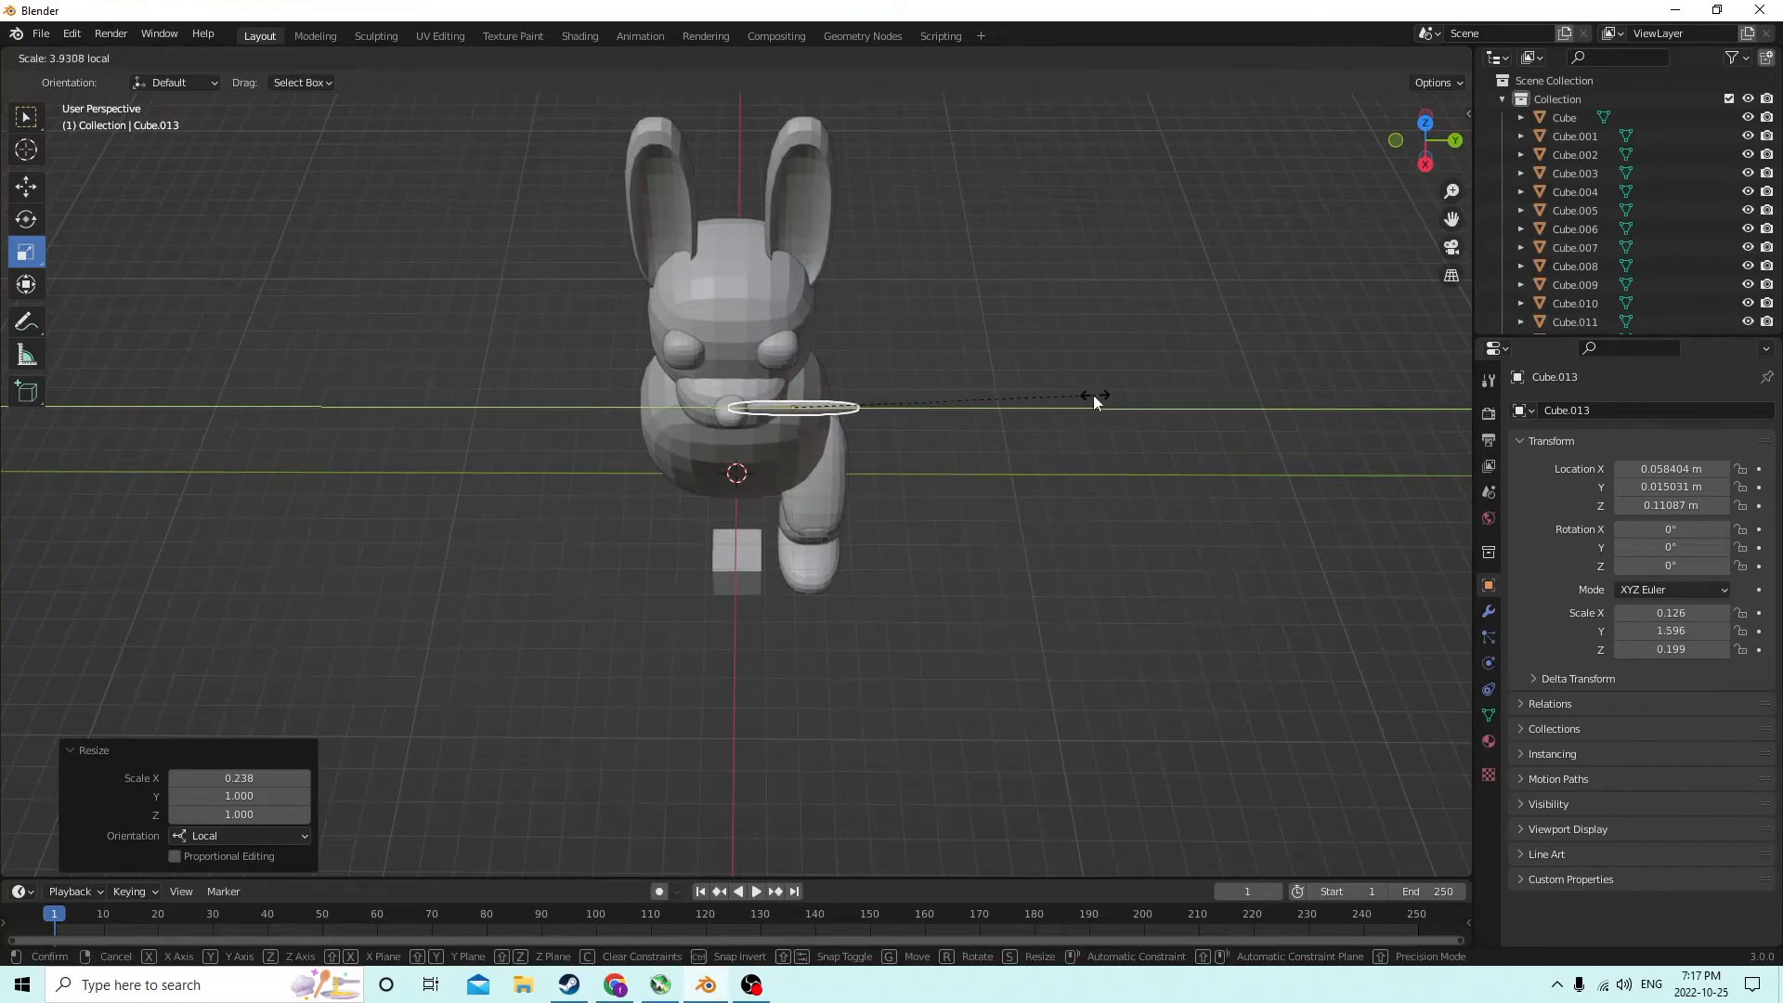
drag(1094, 394, 1099, 263)
middle_drag(1099, 263, 1028, 267)
Thin the whisker to a Z scale of about 0.100 and shorten it to a Y scale of about 1.293
click(812, 188)
middle_drag(812, 188, 801, 176)
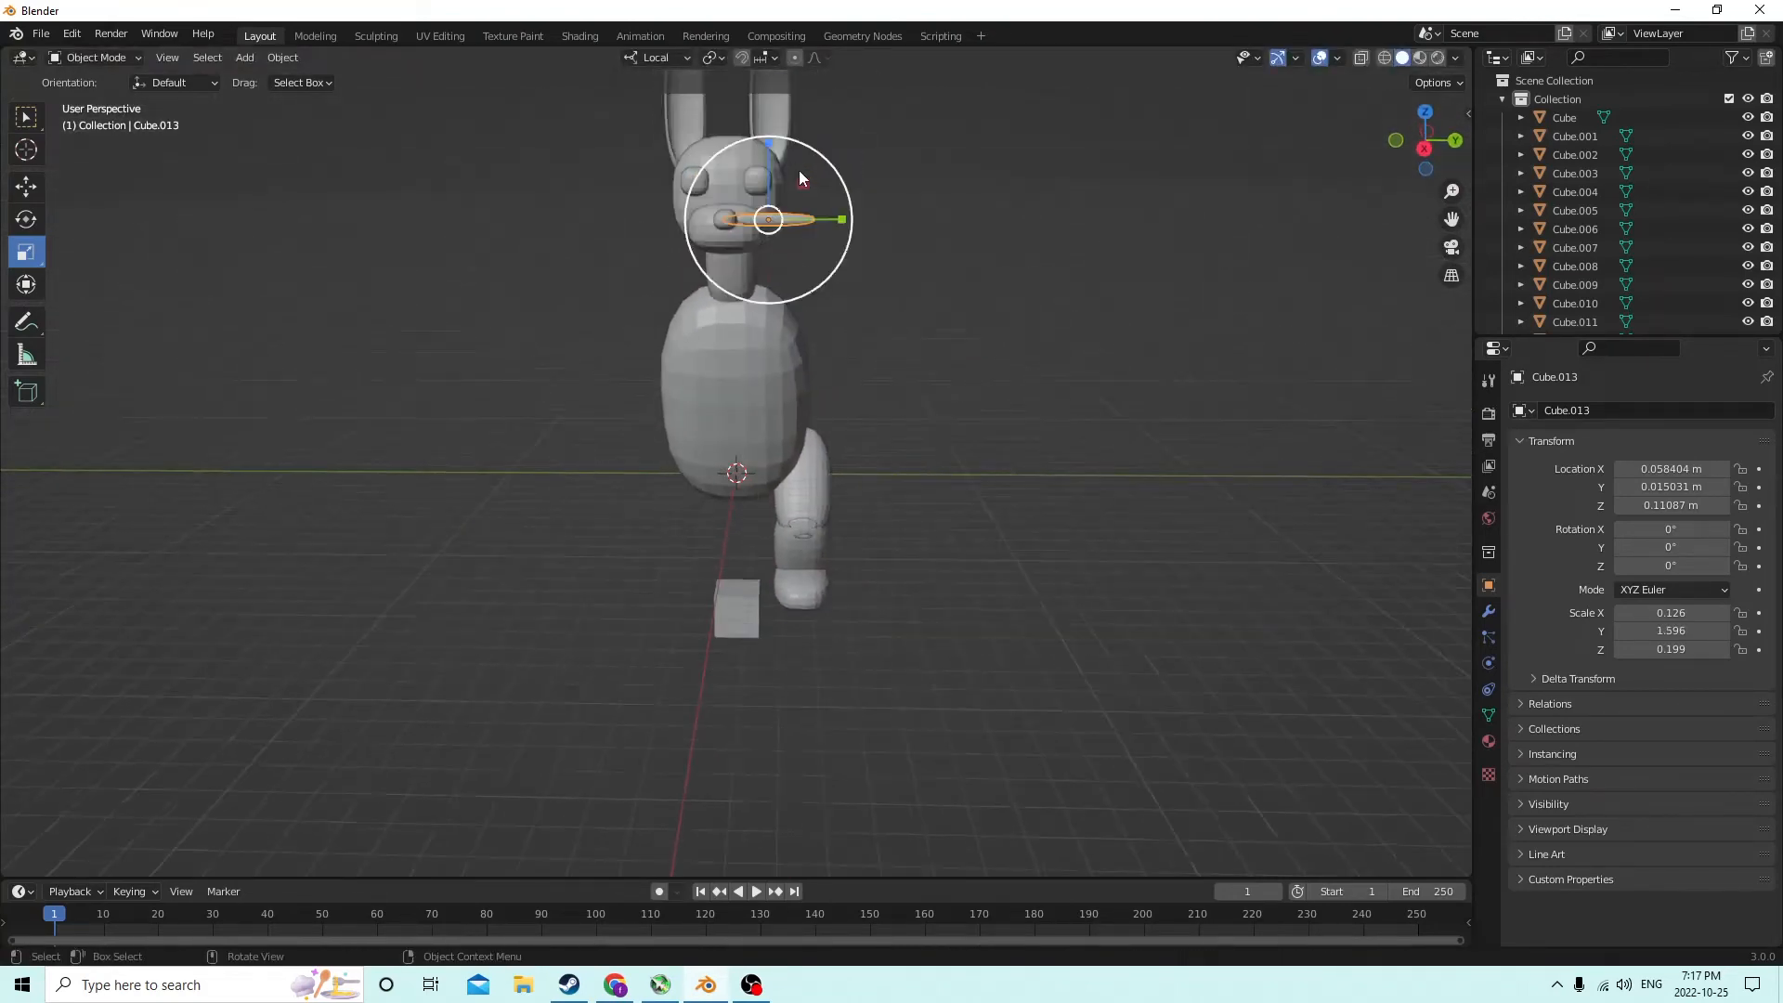
drag(771, 140, 772, 182)
middle_drag(773, 192, 814, 195)
drag(864, 221, 847, 216)
middle_drag(846, 216, 732, 265)
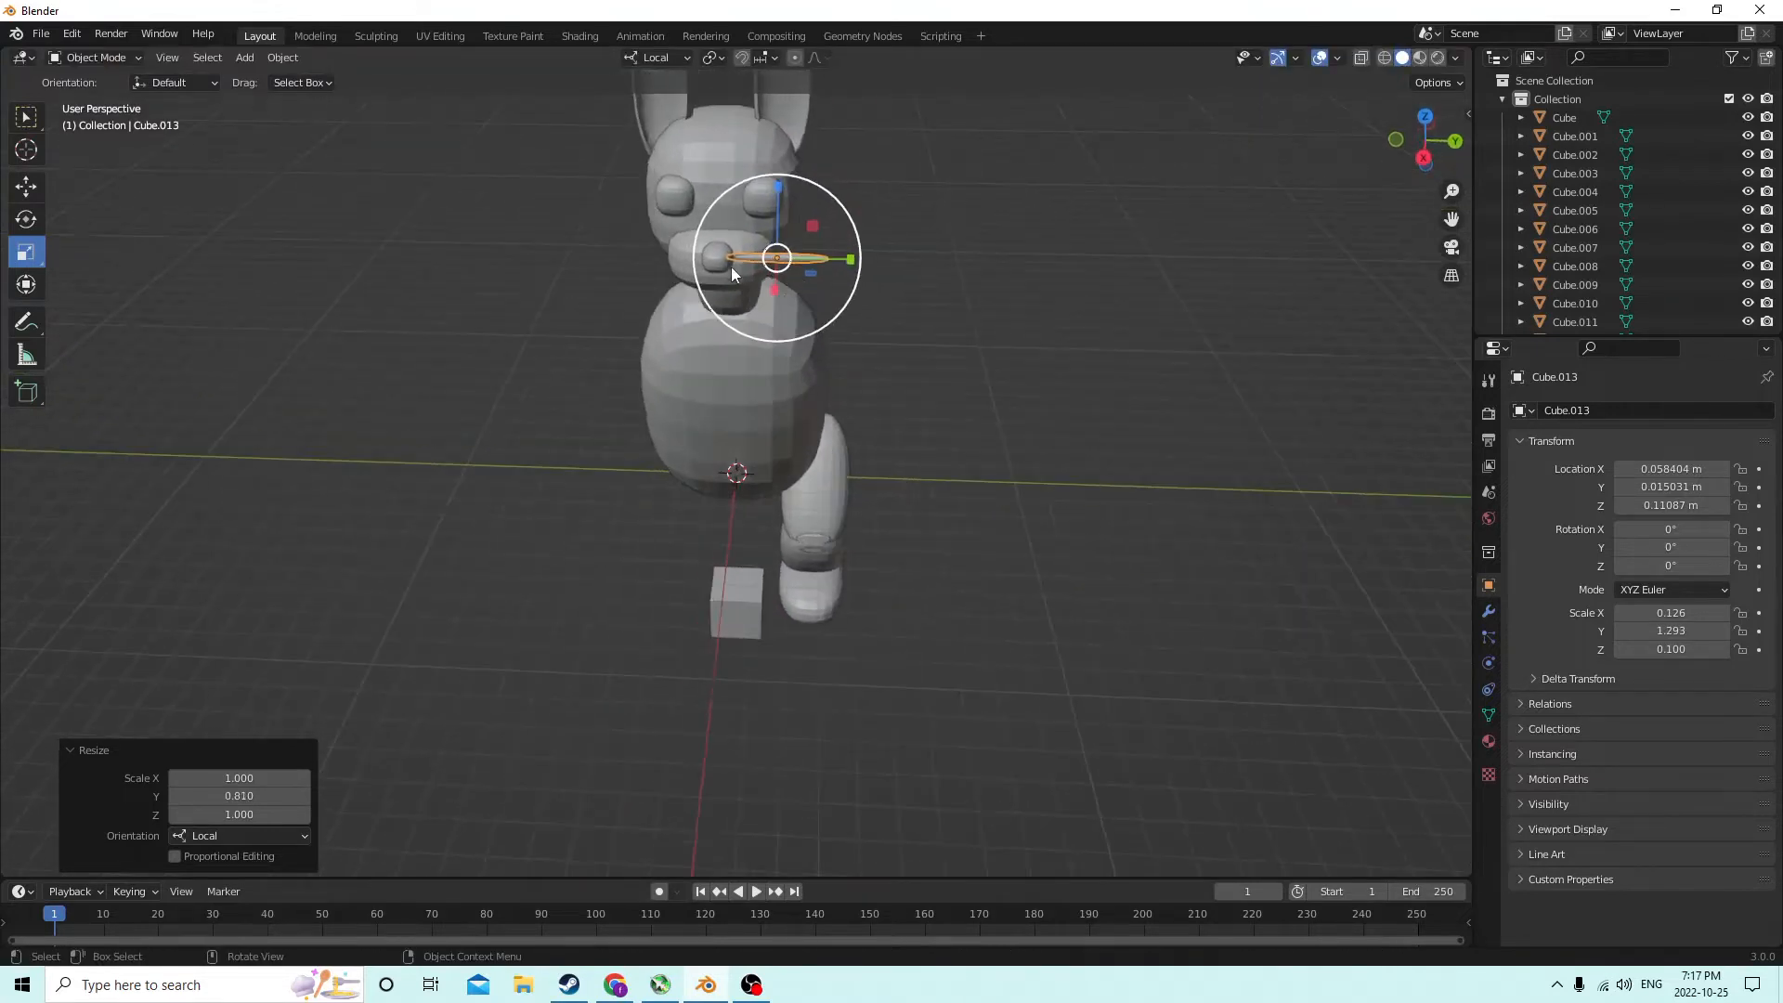
Move the whisker along its local X axis to an X location of about 0.0579 m, closer to the snout
click(1016, 283)
middle_drag(1016, 283, 811, 371)
click(821, 186)
click(31, 190)
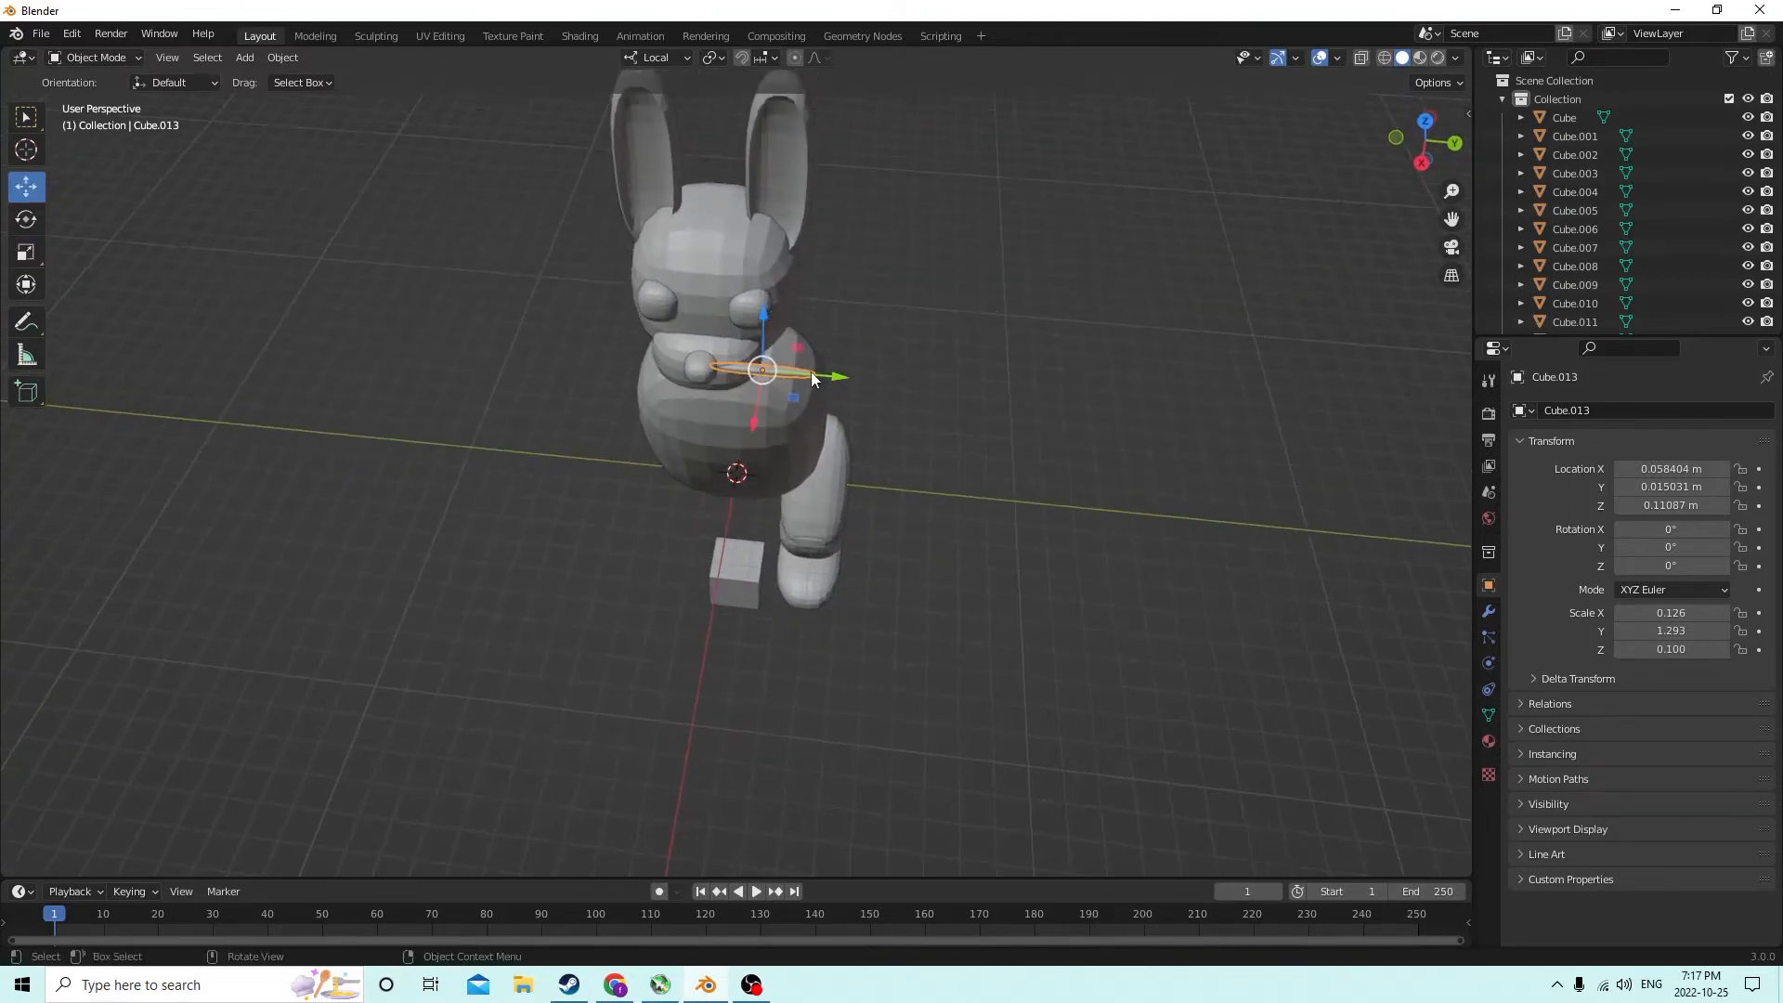
drag(756, 419, 760, 411)
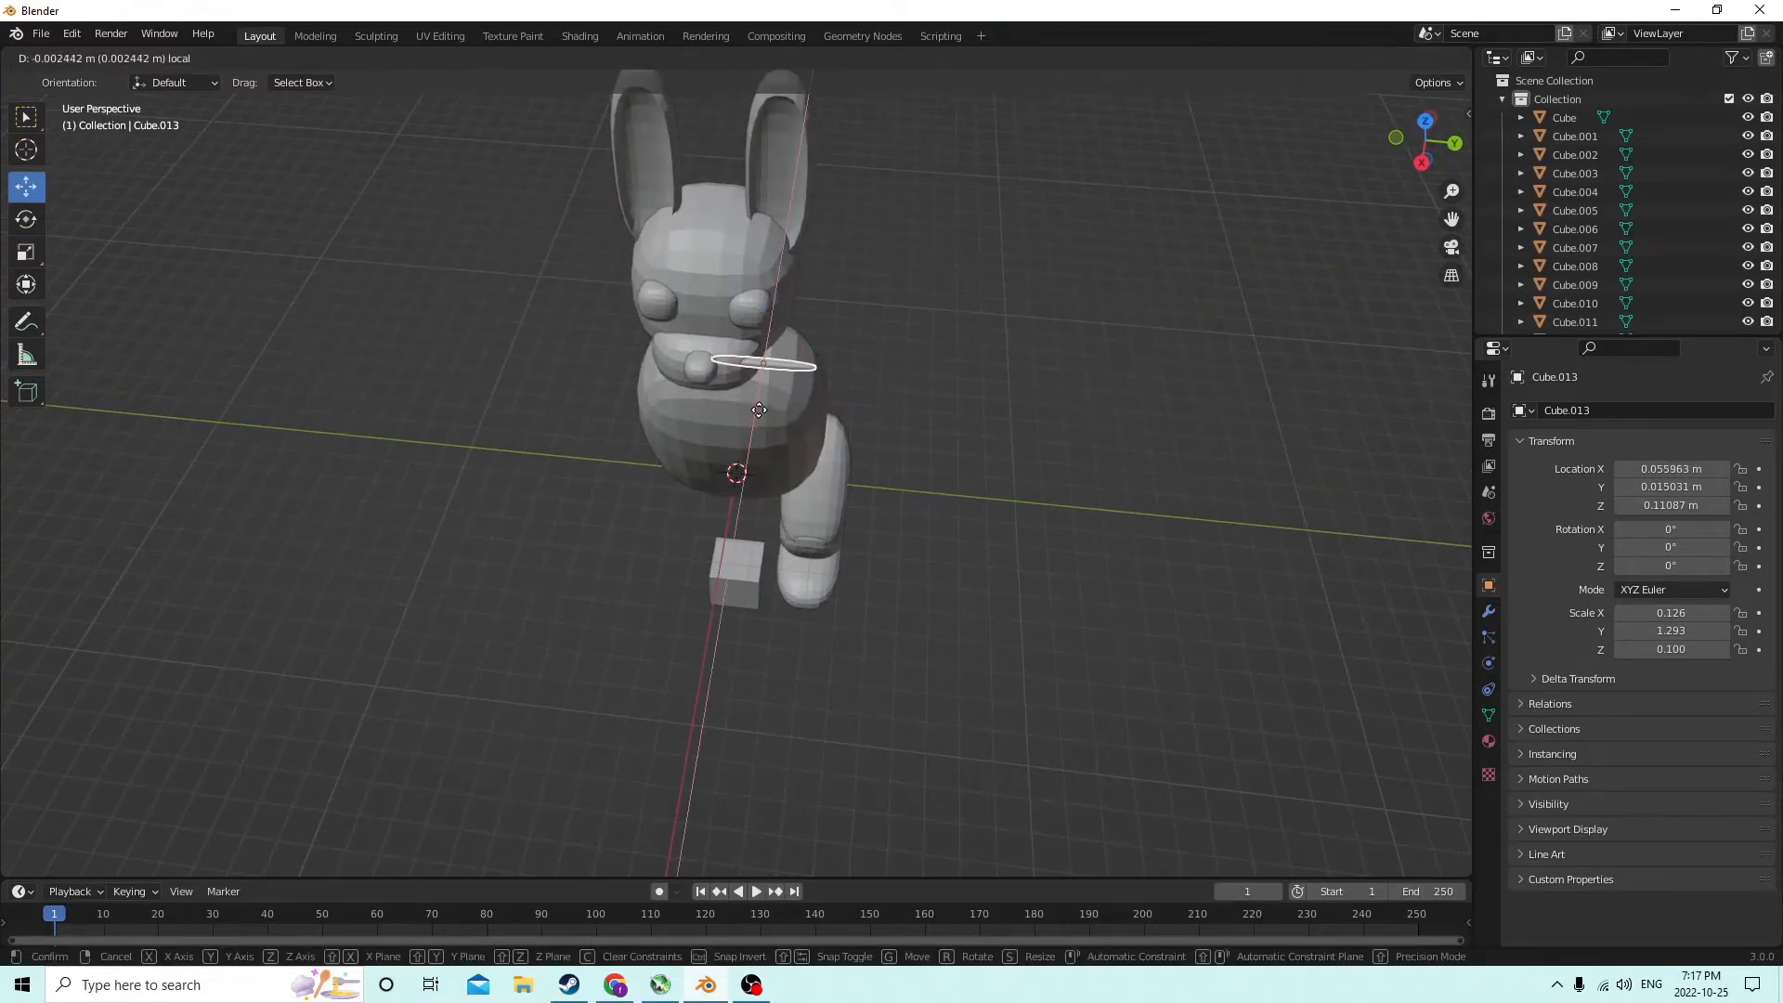
click(1005, 247)
middle_drag(1005, 247, 677, 350)
click(841, 215)
scroll(611, 329, up, 3)
drag(681, 434, 678, 436)
middle_drag(677, 436, 1076, 215)
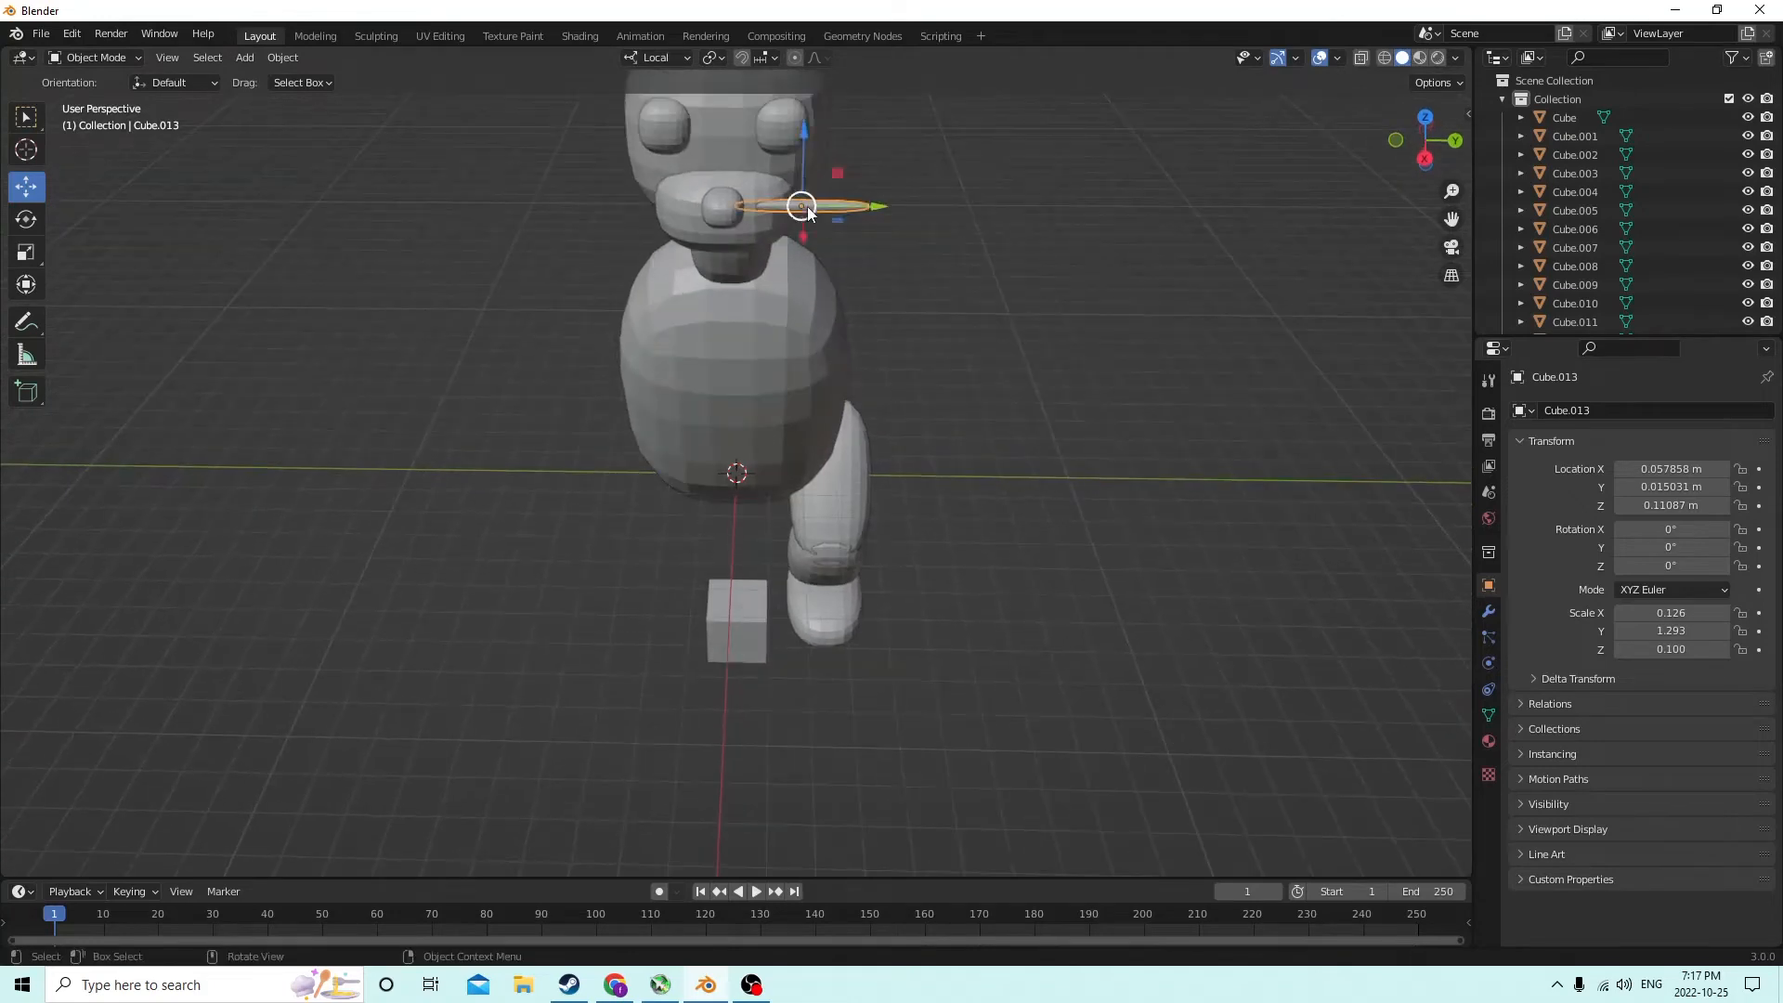
Duplicate the whisker in place and set the copy's Y location to -0.015031 m on the opposite side of the snout
middle_drag(807, 207, 828, 197)
key(shift+d)
key(Escape)
middle_drag(957, 163, 944, 169)
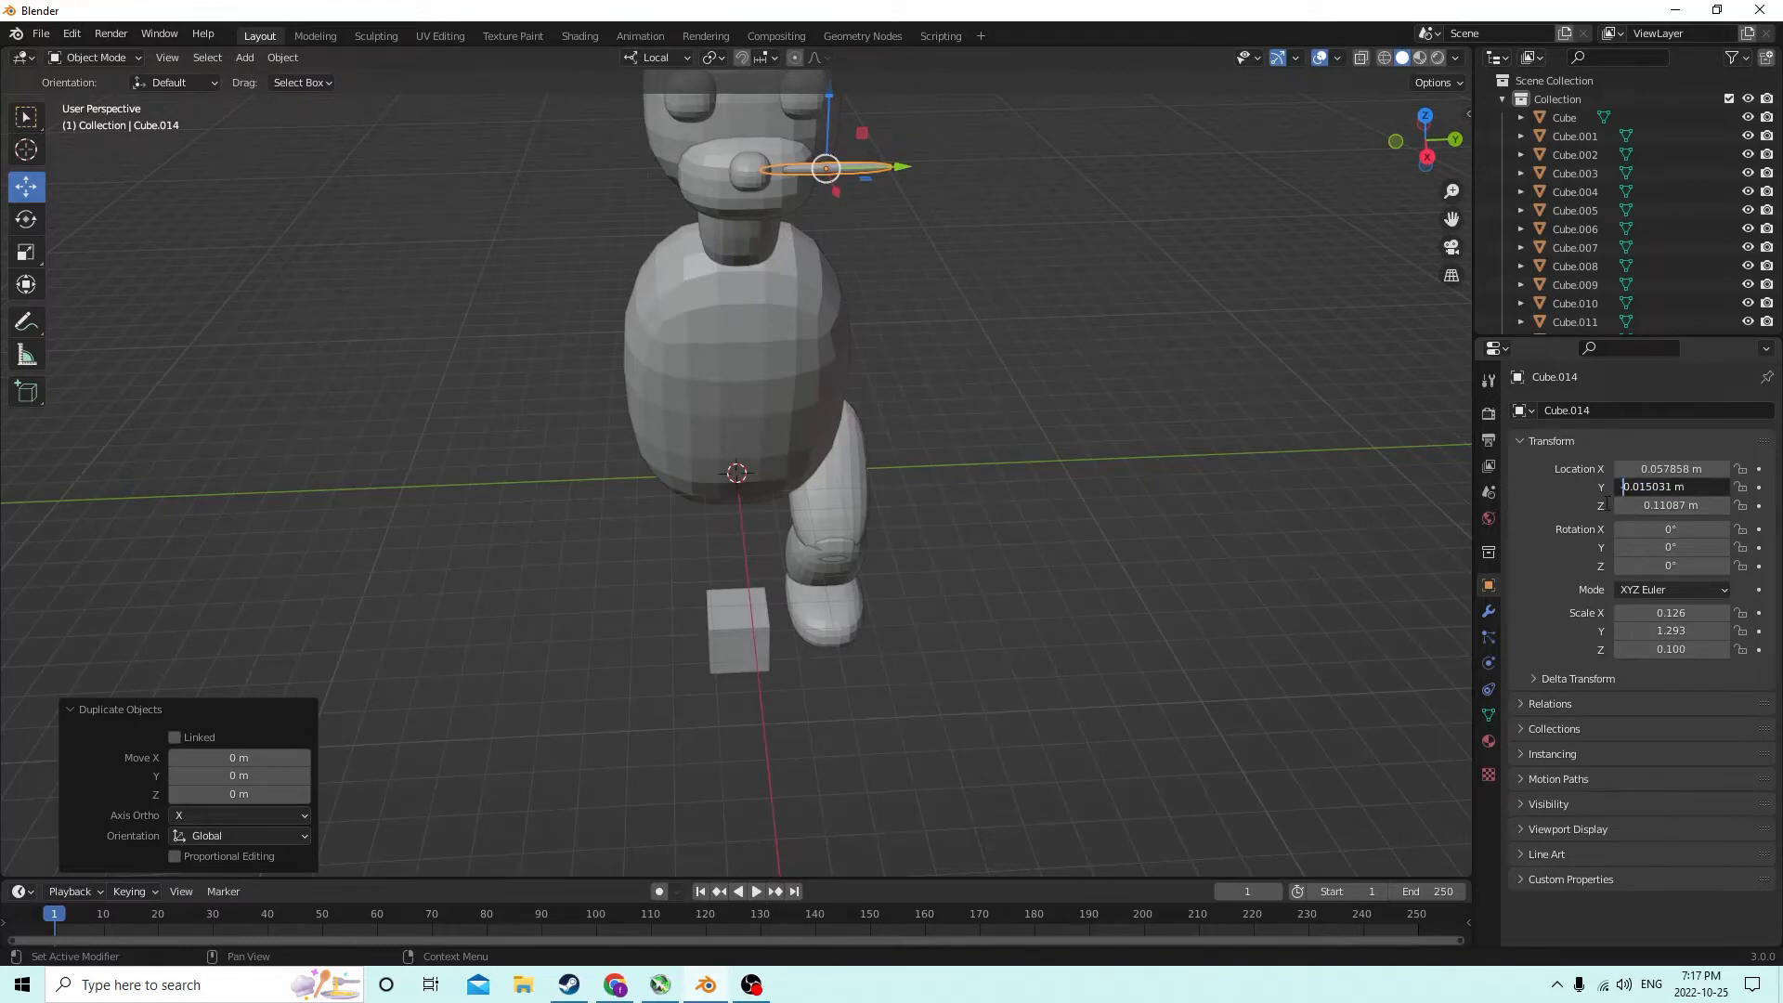
text(-)
key(Return)
middle_drag(1563, 492, 1277, 444)
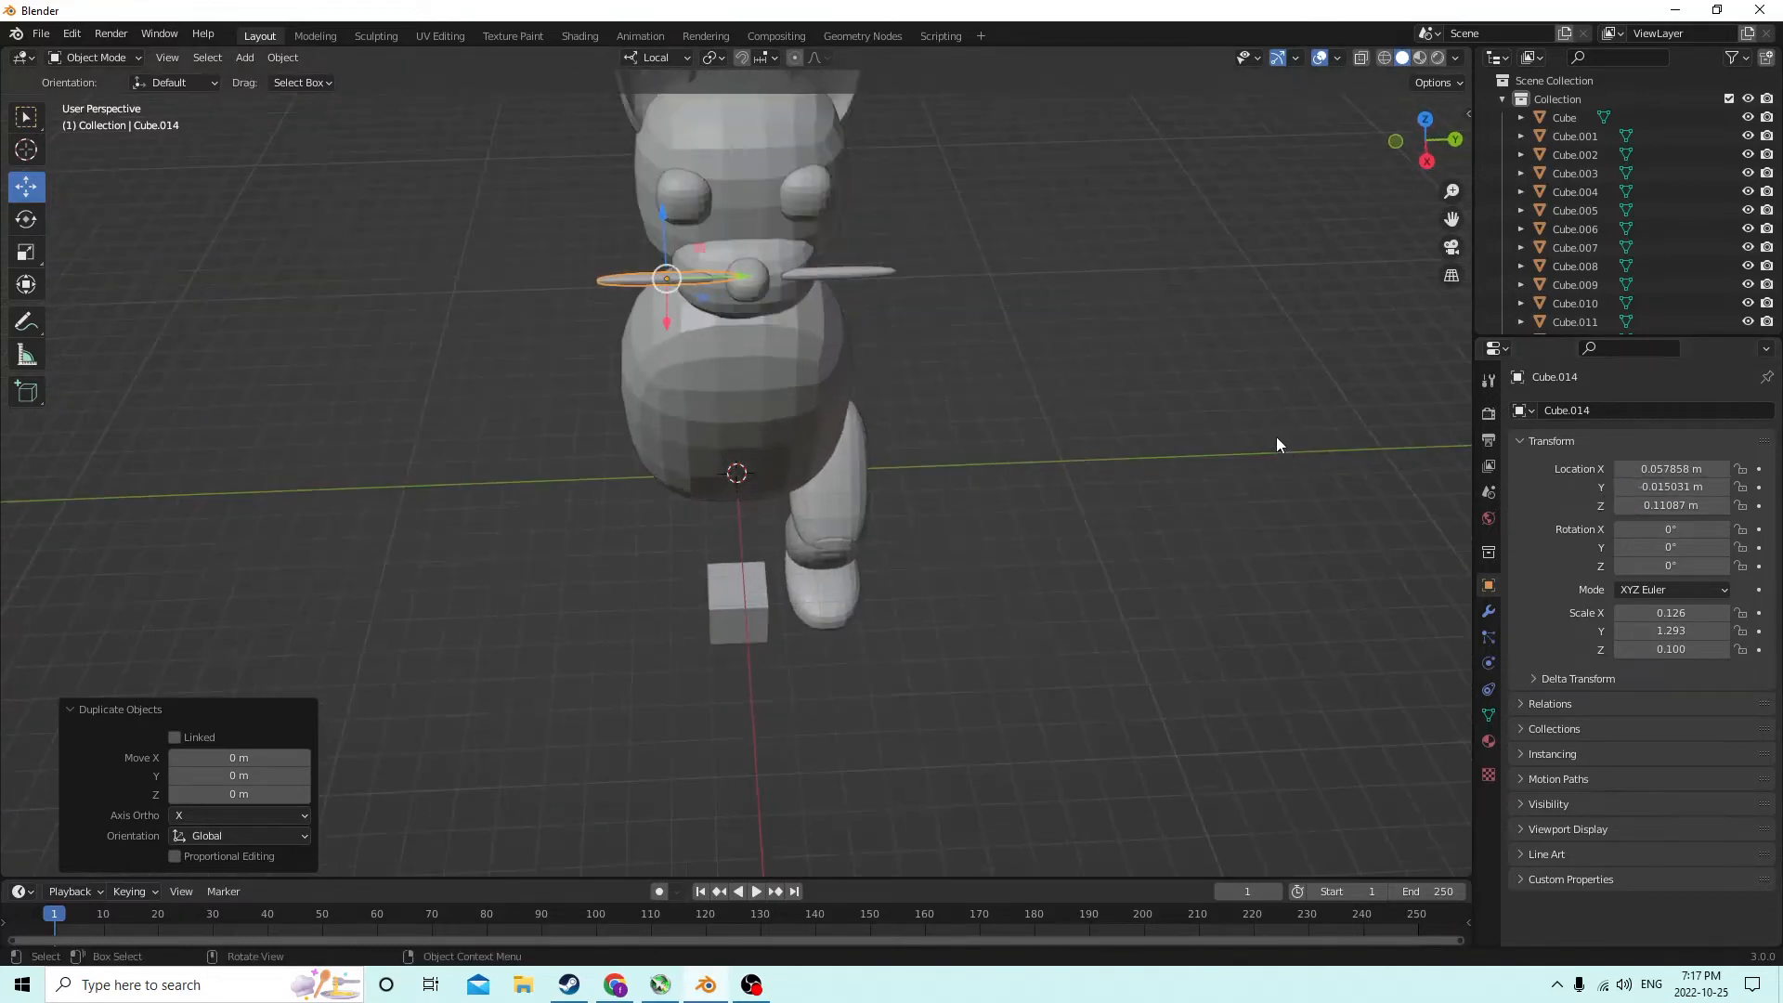
Duplicate both whiskers together and lower the copies along Z to about 0.10745 m
middle_drag(972, 342, 914, 298)
middle_drag(796, 223, 816, 180)
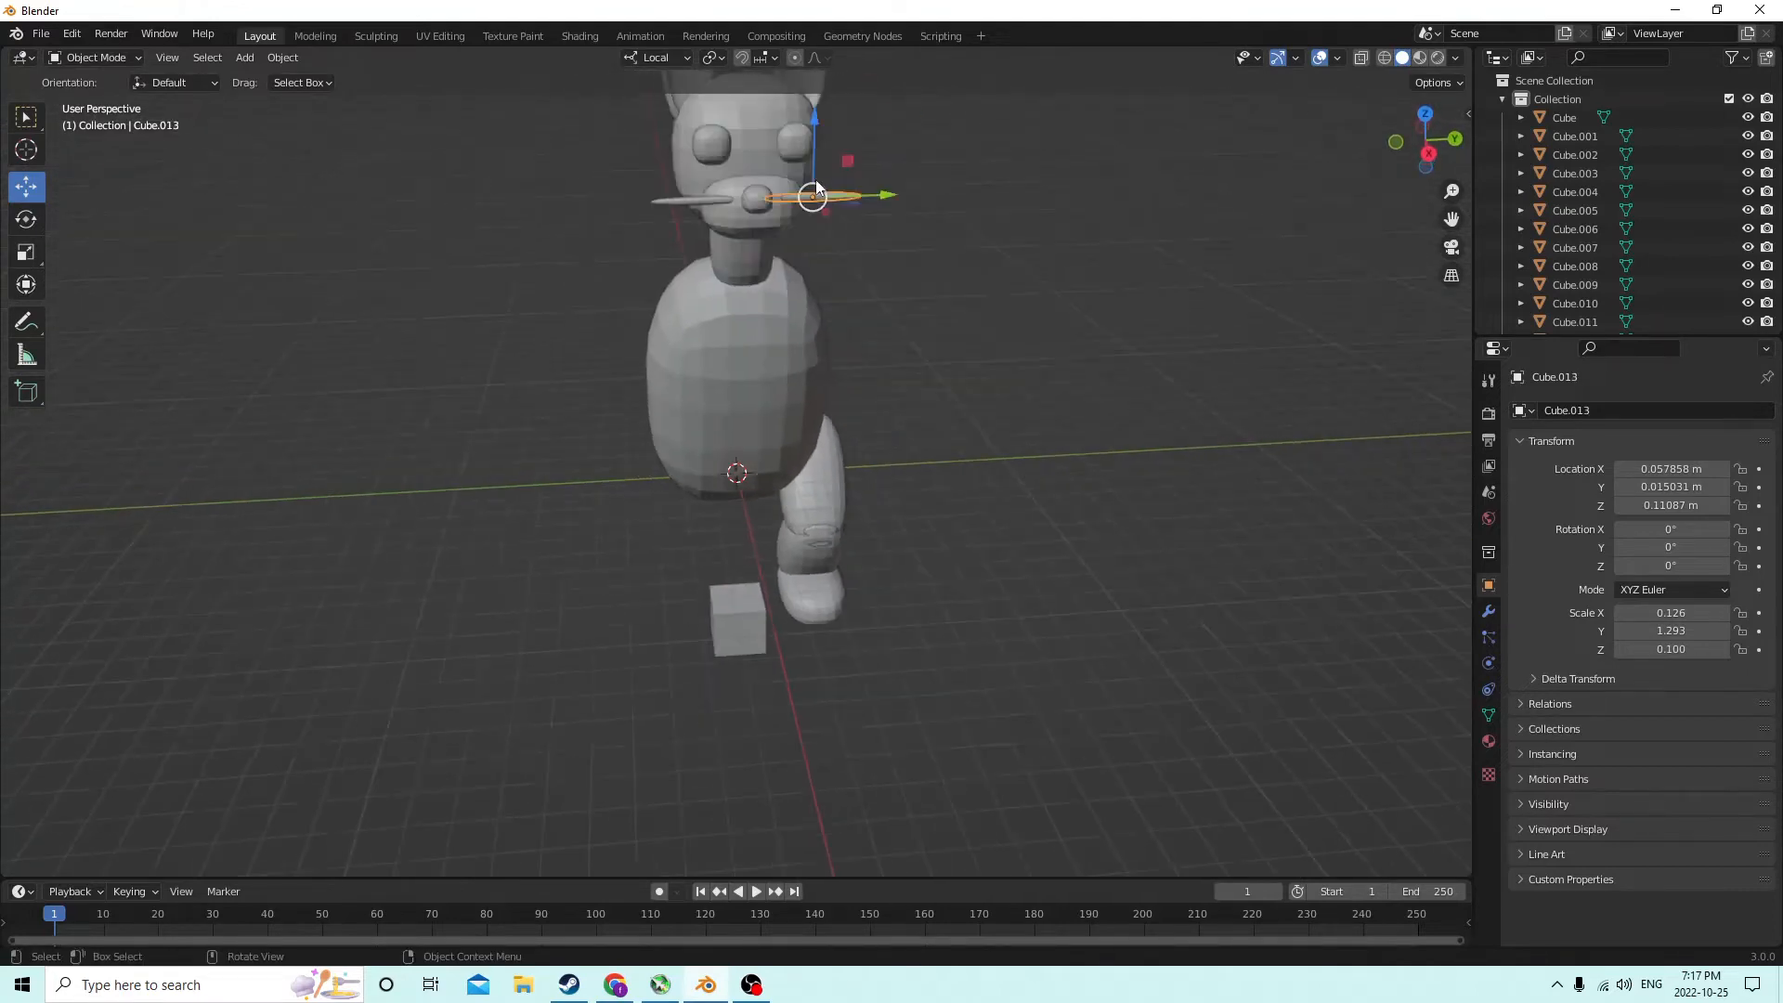
click(816, 180)
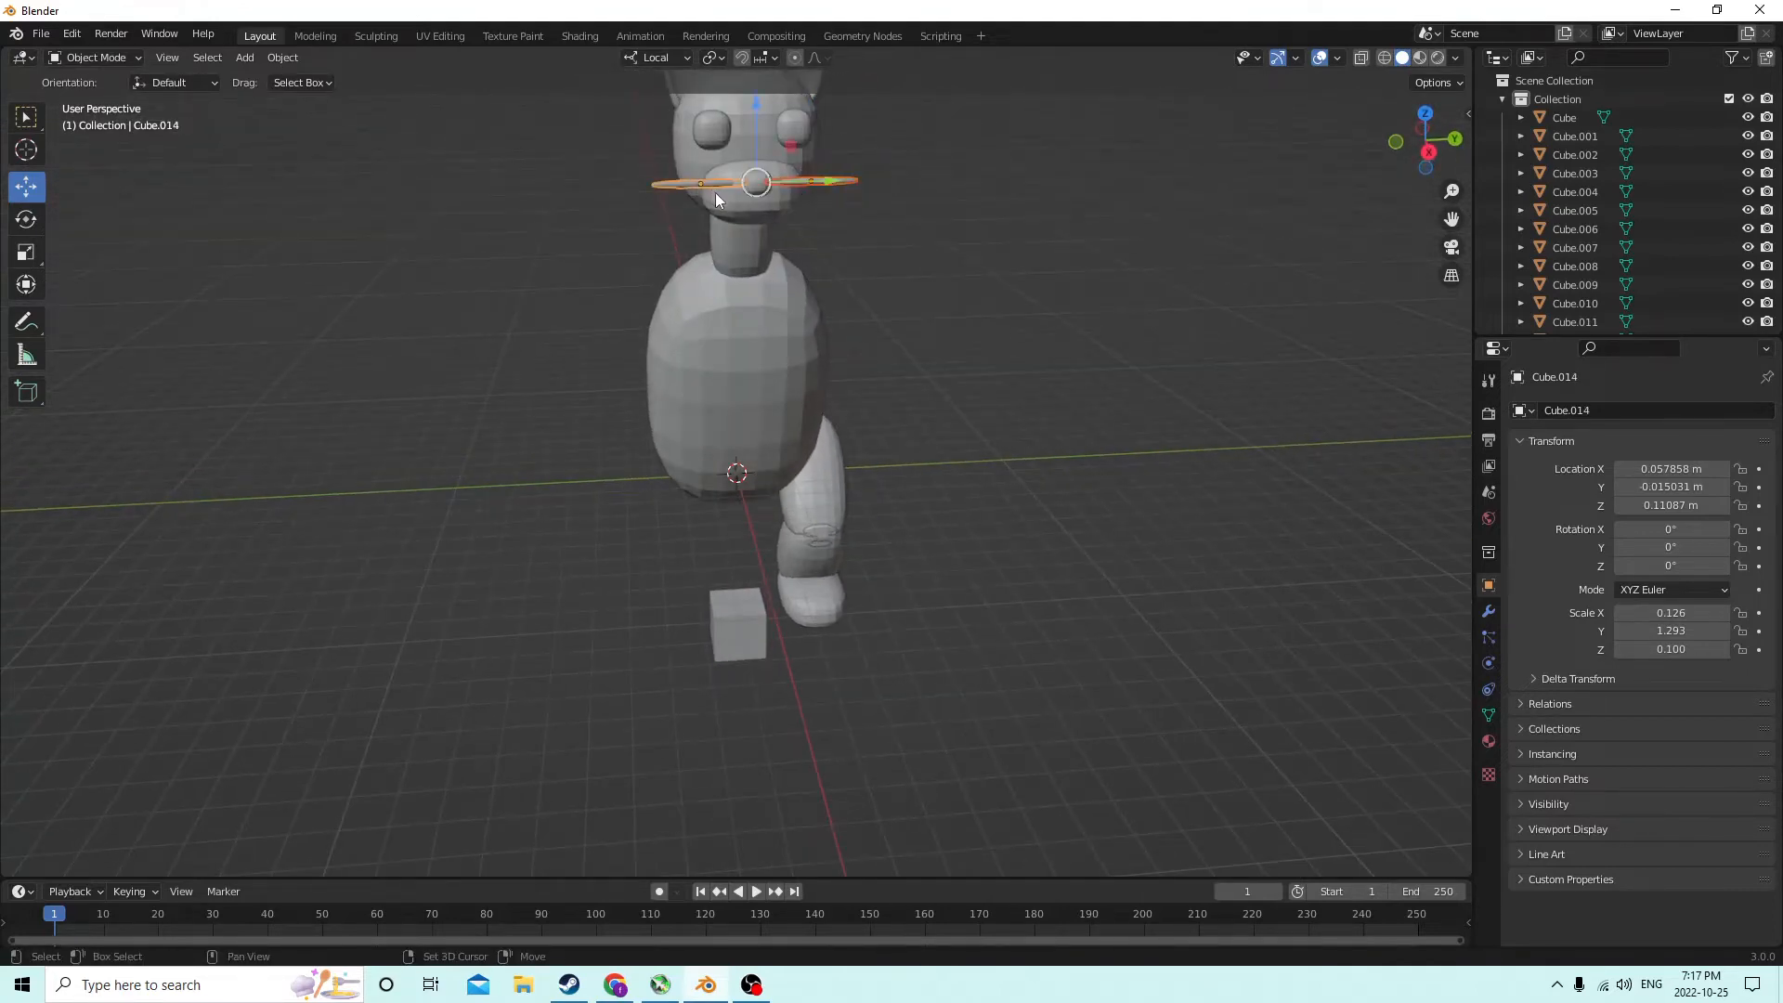
key(shift+d)
right_click(762, 132)
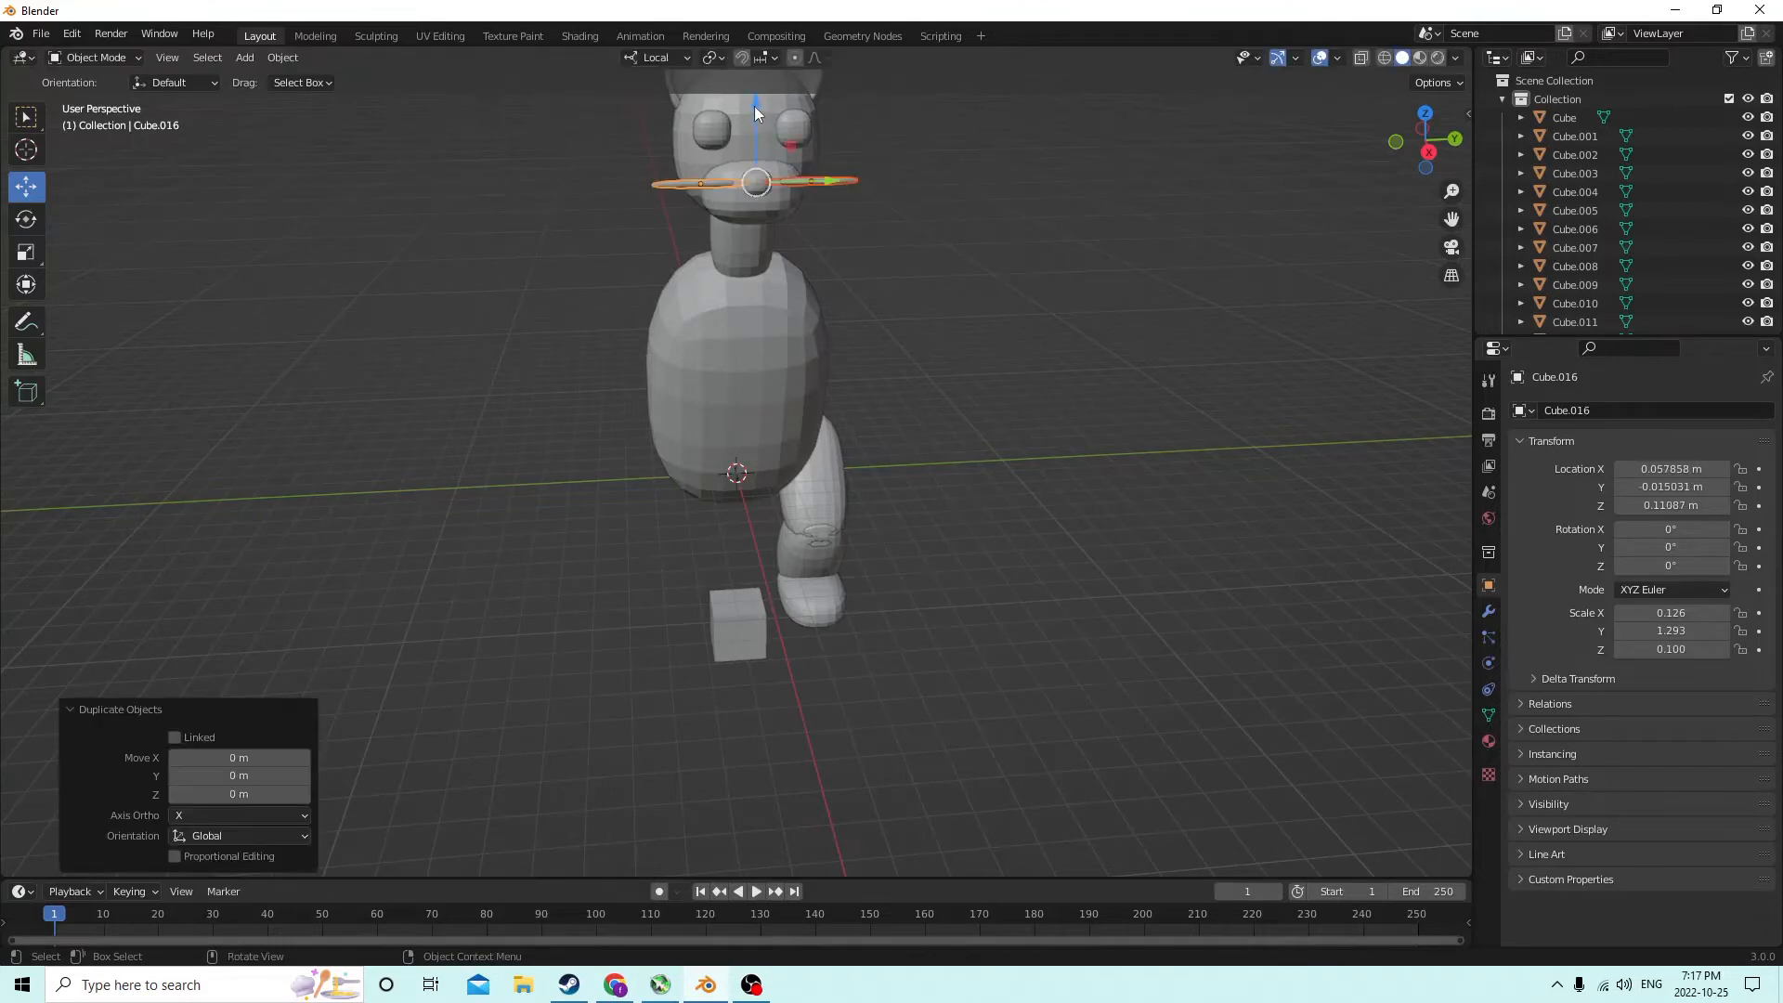
drag(754, 112, 754, 122)
middle_drag(755, 123, 934, 230)
Set the X rotation of the lower whisker on the +Y side to -15° and lower it to about Z 0.10591 m
click(917, 180)
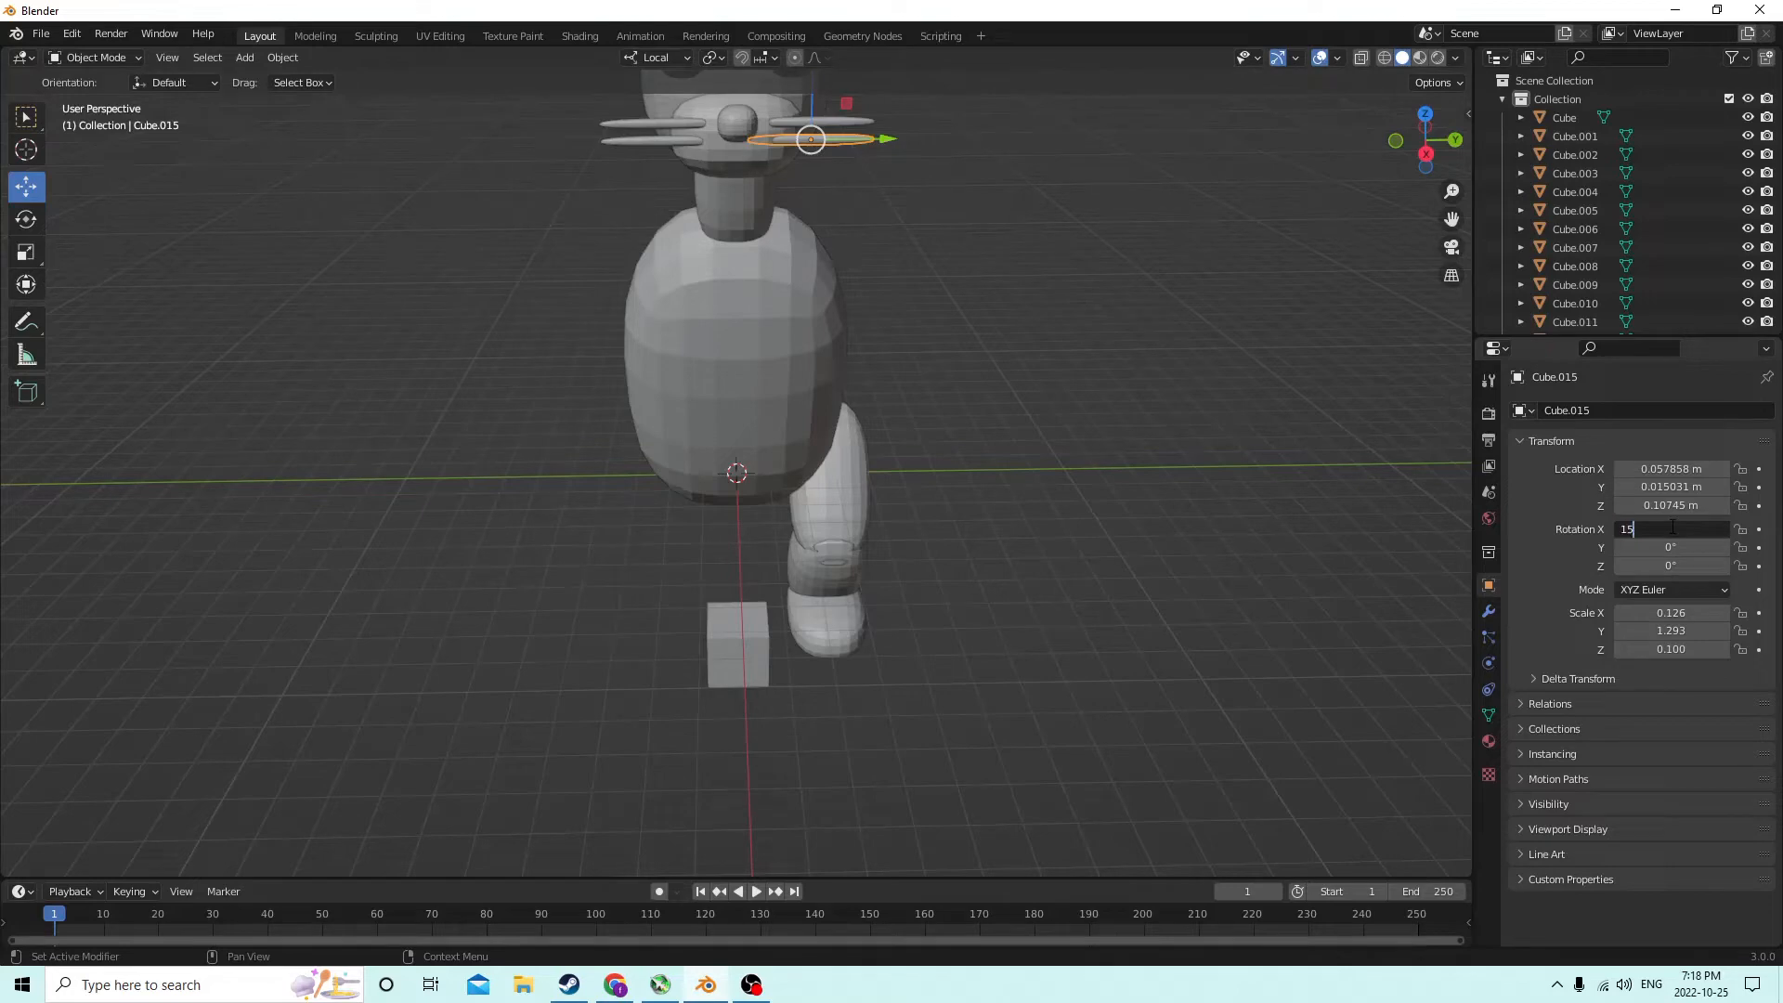
key(Return)
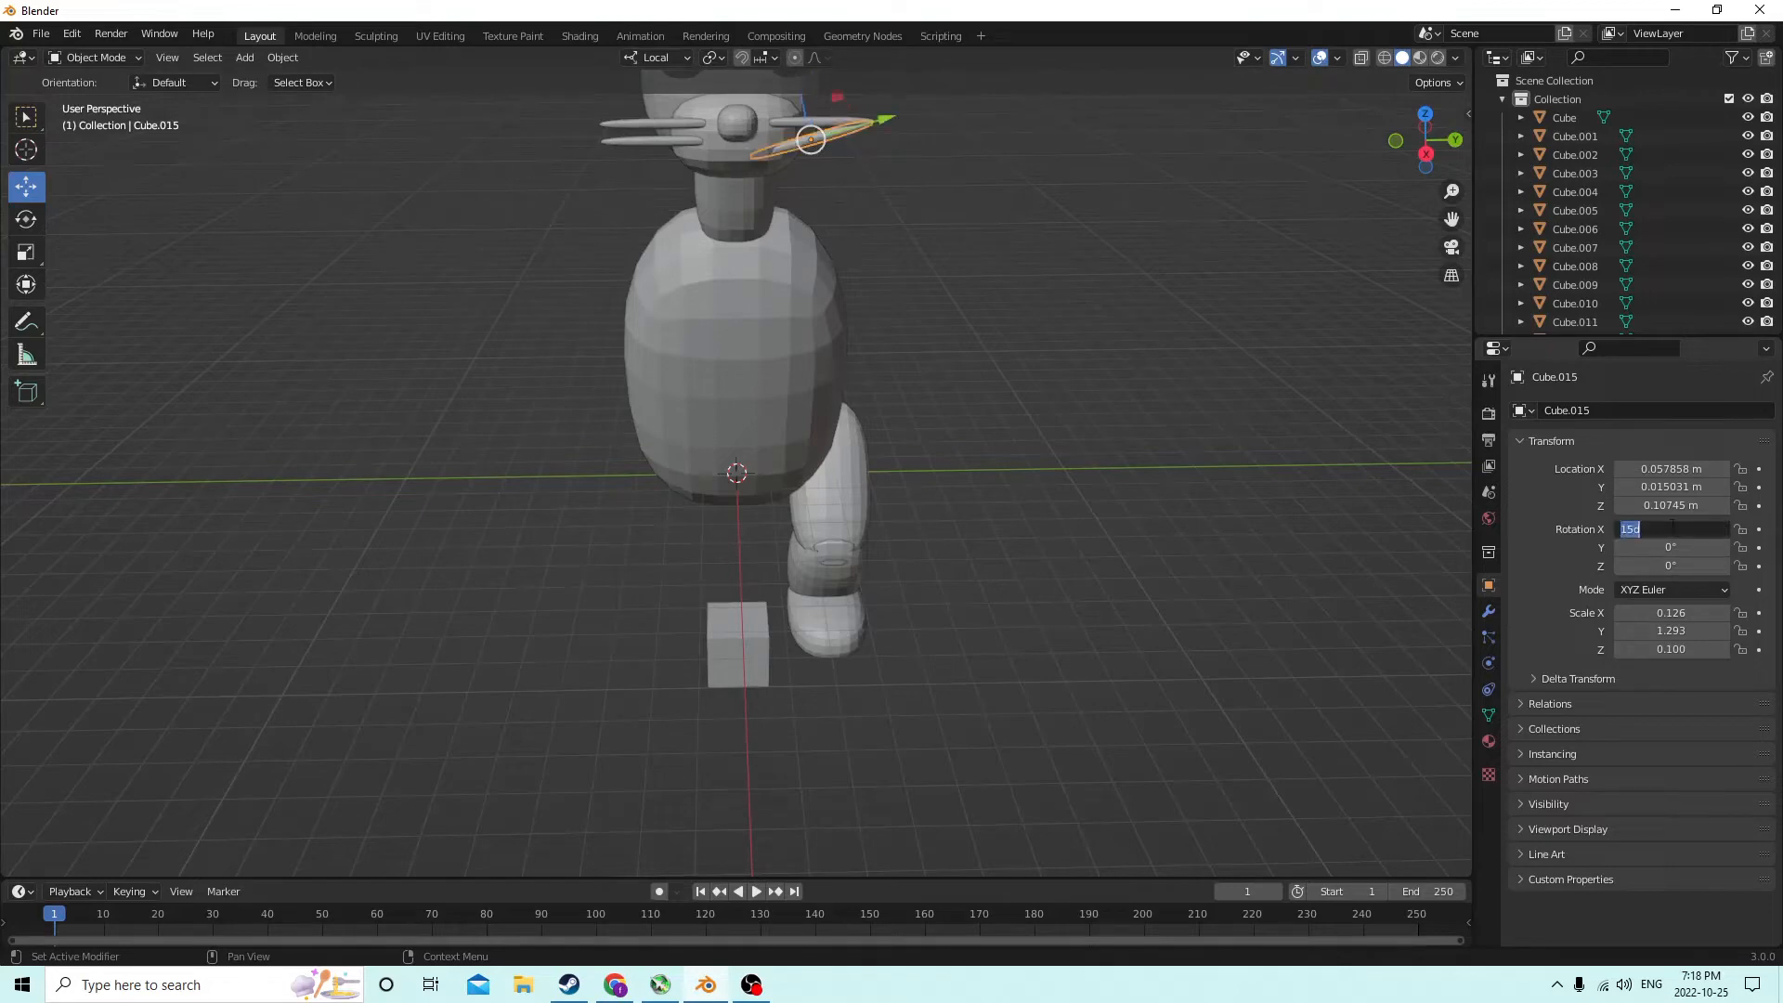
text(5)
key(Return)
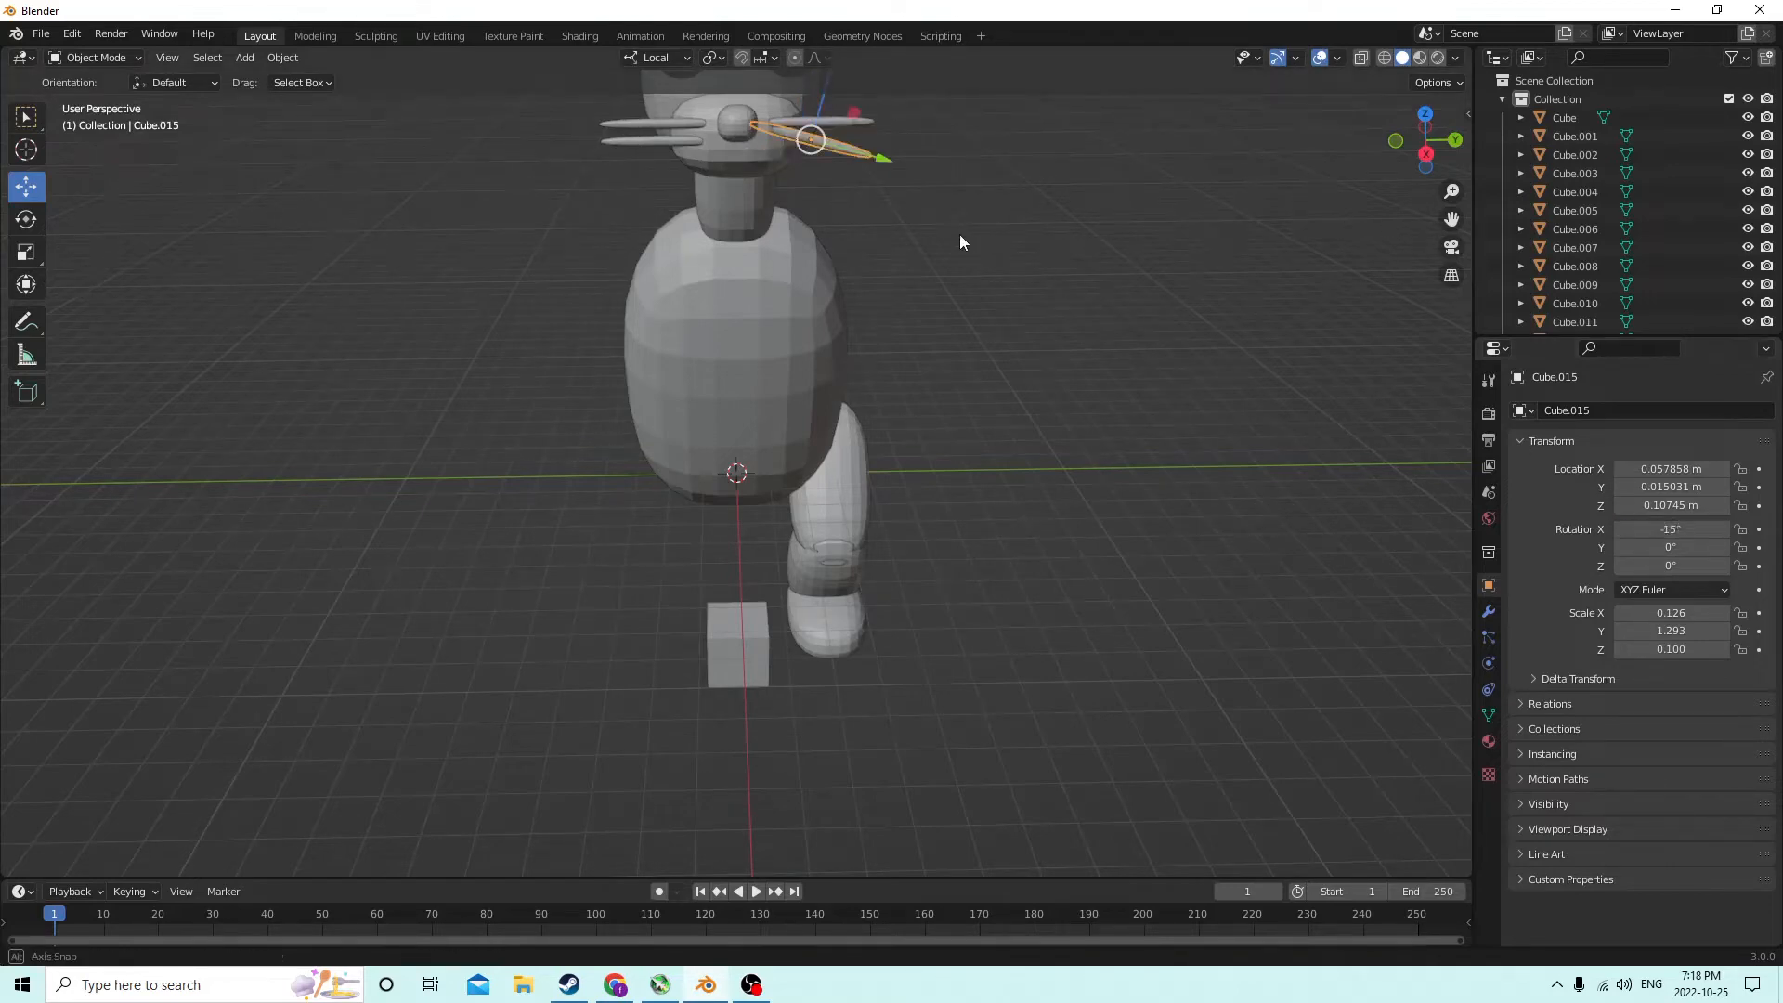
middle_drag(960, 242, 945, 259)
drag(816, 117, 815, 130)
middle_drag(1040, 171, 1068, 111)
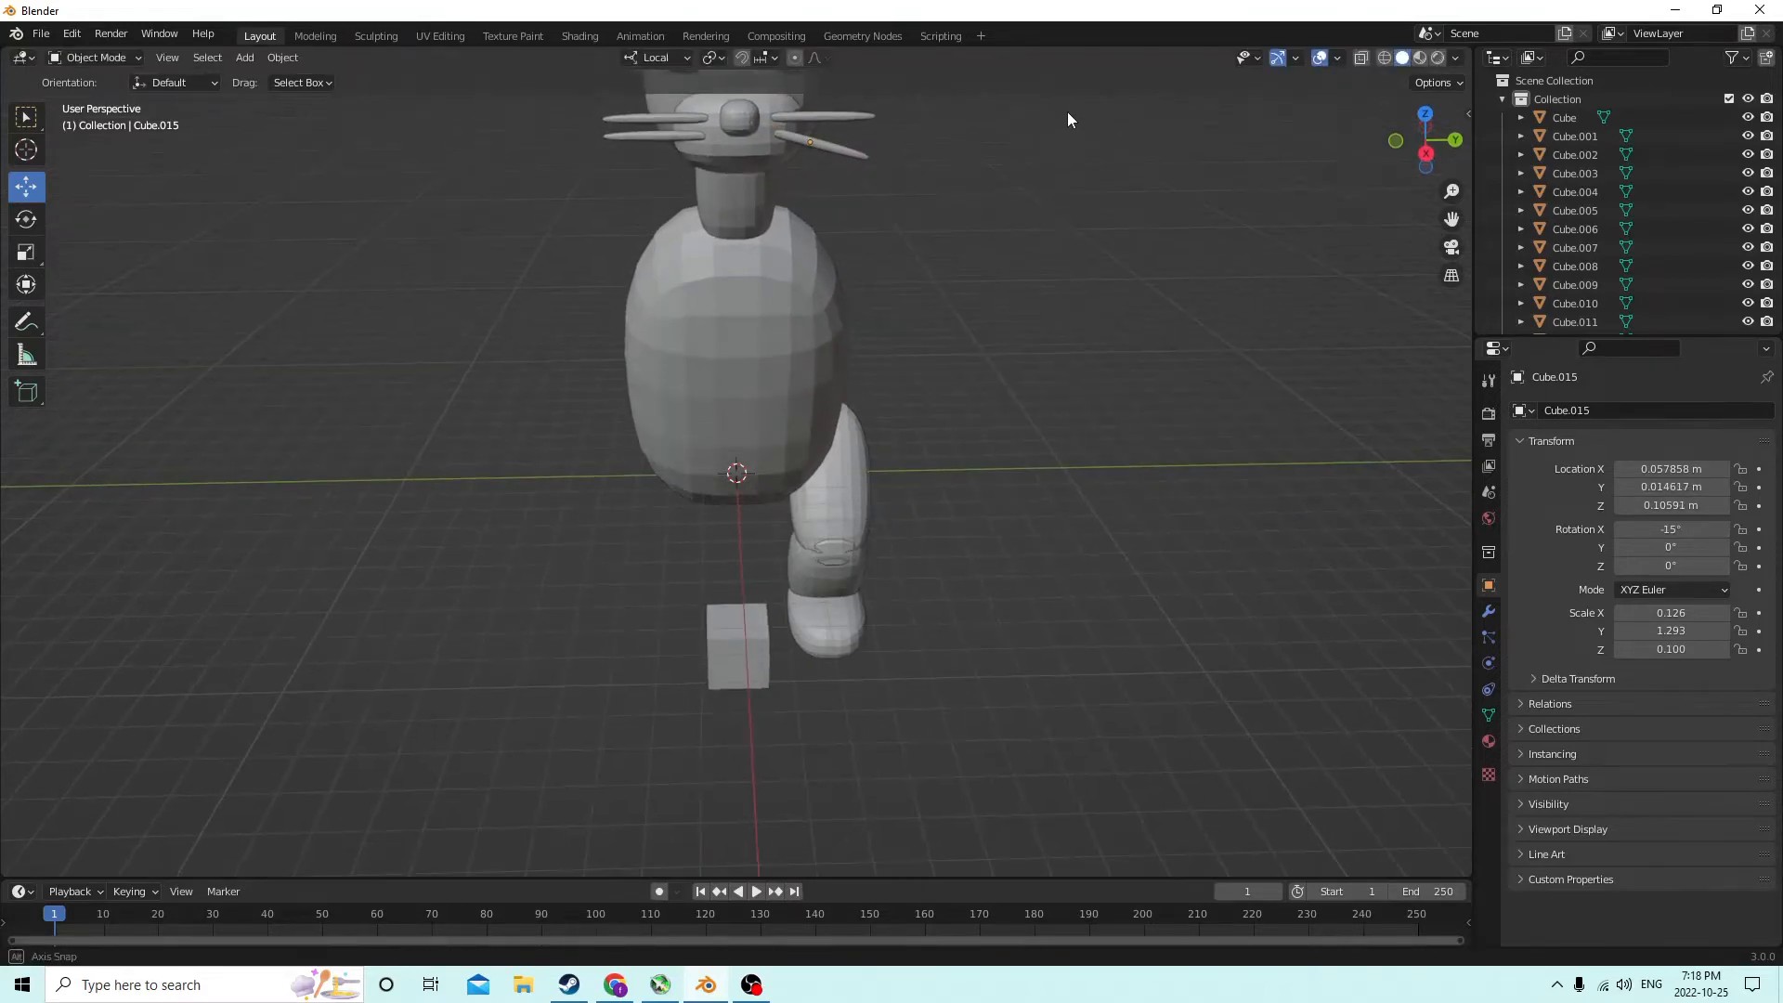
Set the X rotation of the lower whisker on the -Y side to 15° and lower it about 0.001 m along local Z
click(661, 133)
middle_drag(666, 147, 671, 143)
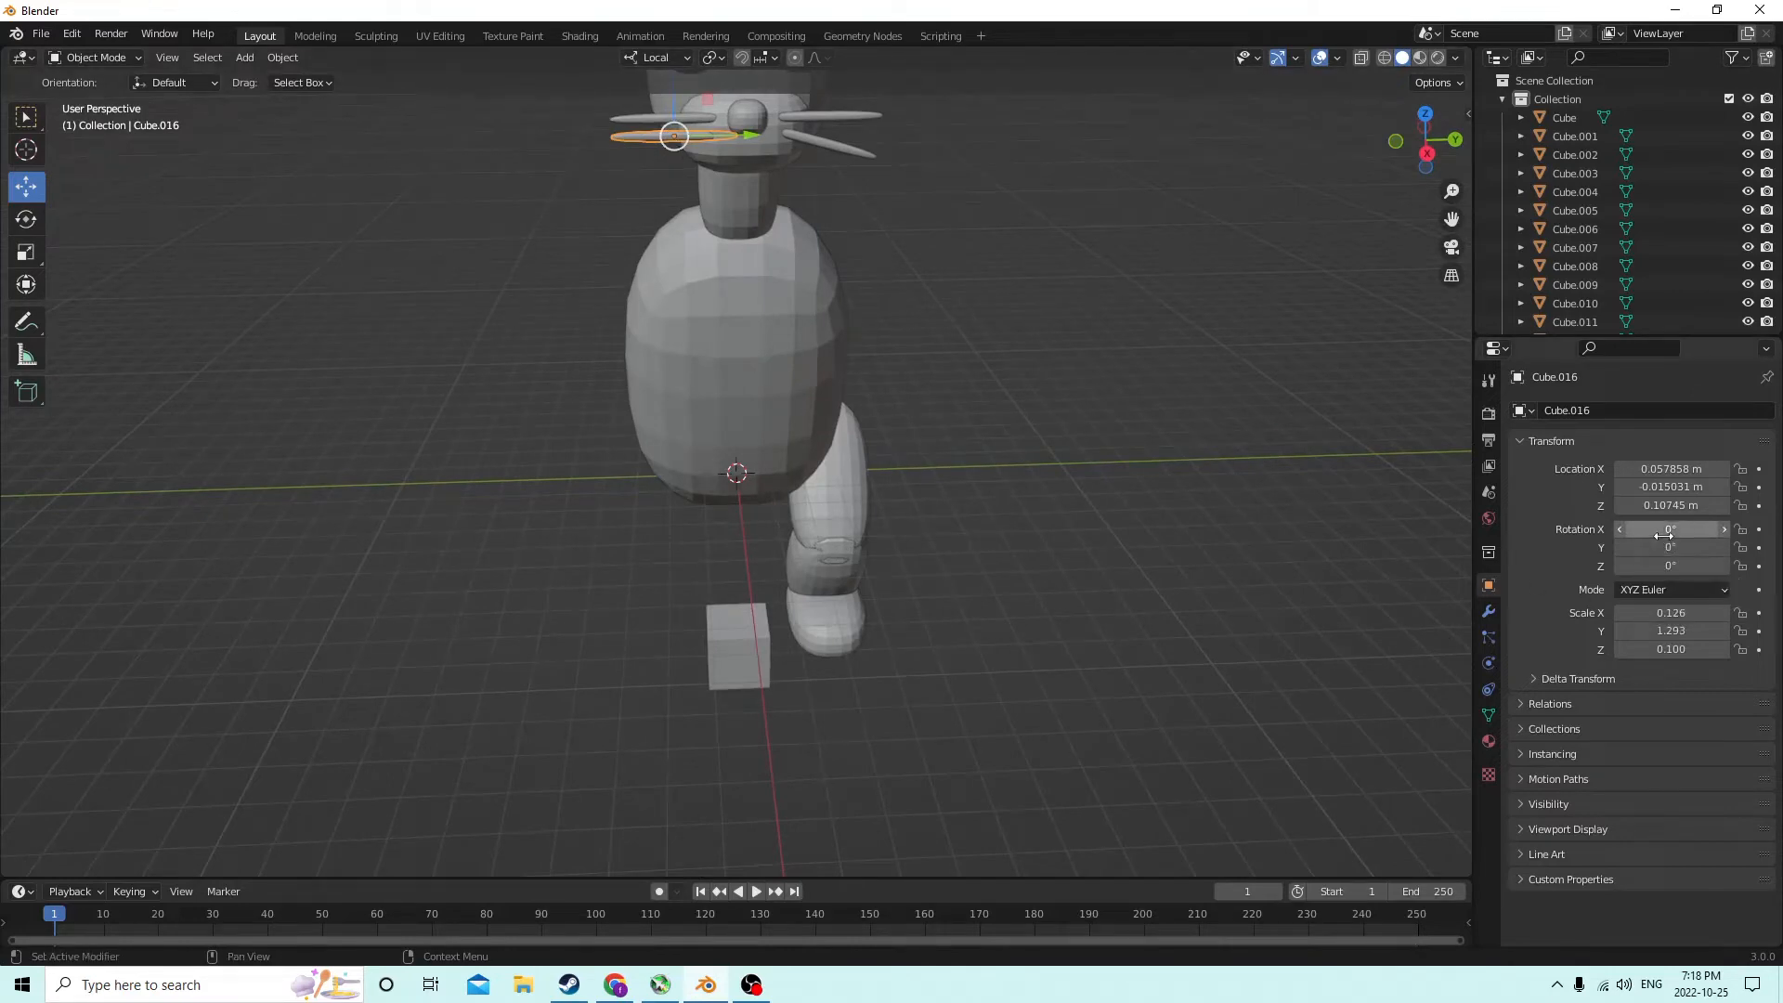
key(Return)
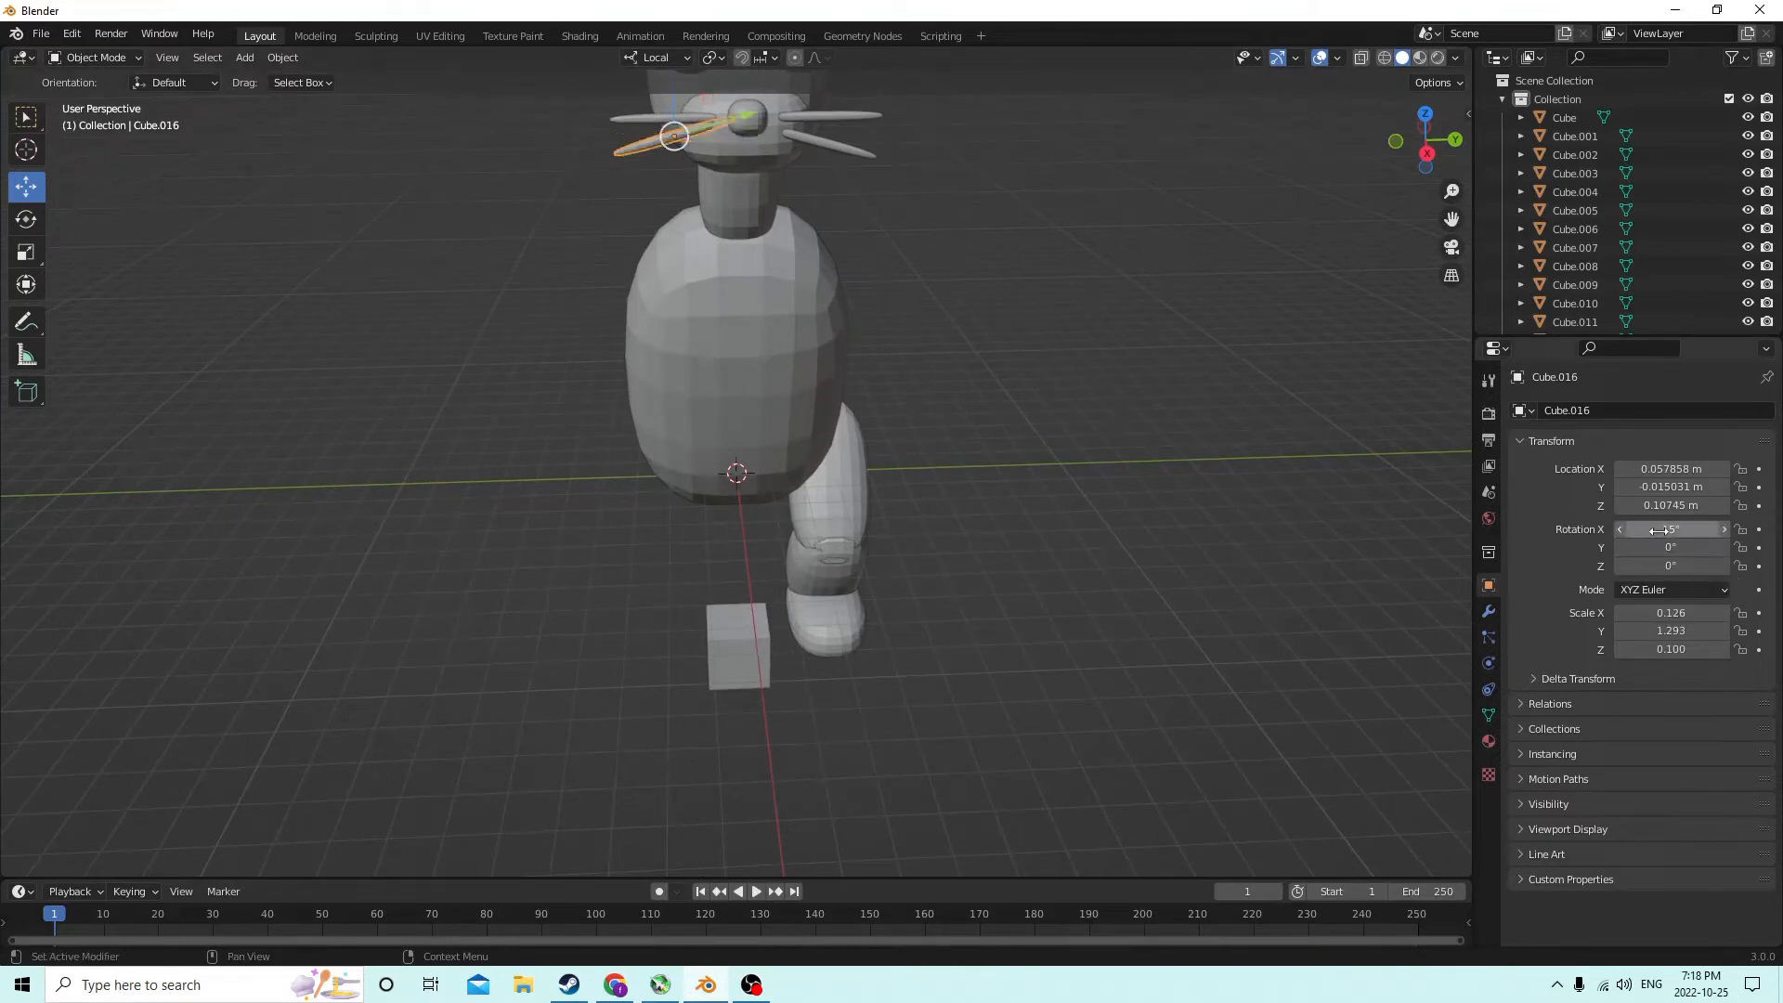
mouse_move(982, 381)
middle_down()
mouse_move(999, 366)
mouse_move(1011, 381)
middle_up()
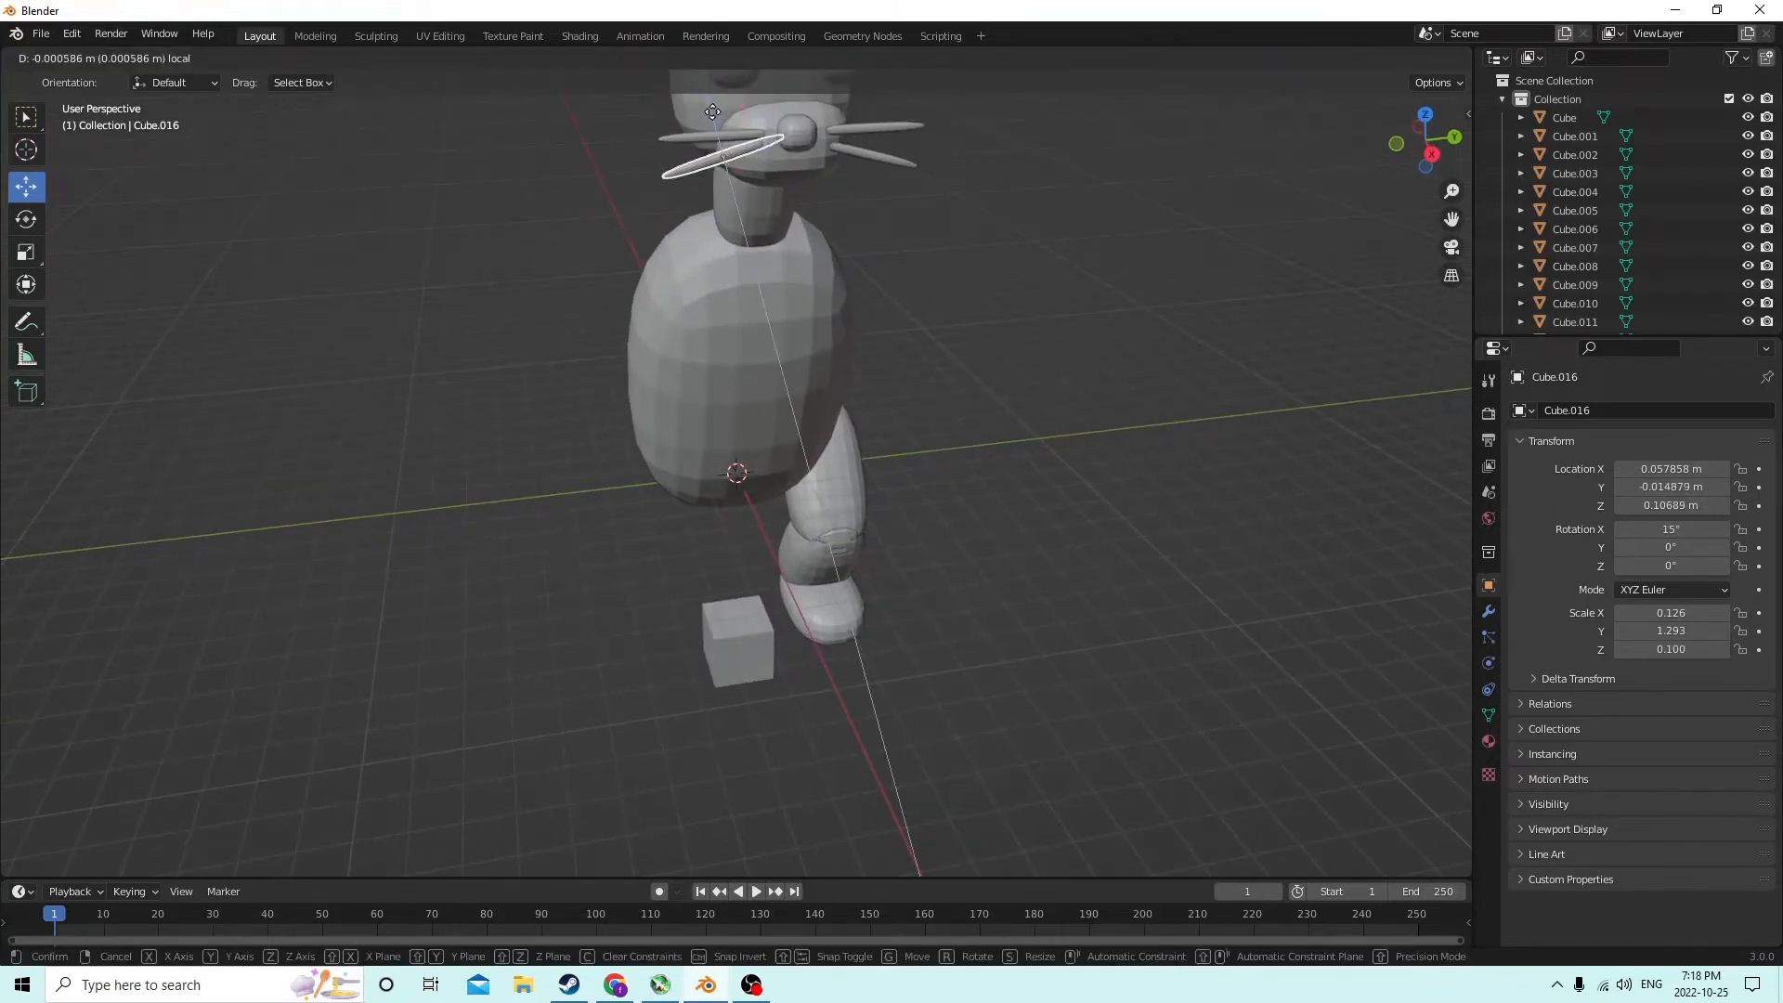
drag(711, 104, 707, 110)
middle_drag(705, 110, 681, 130)
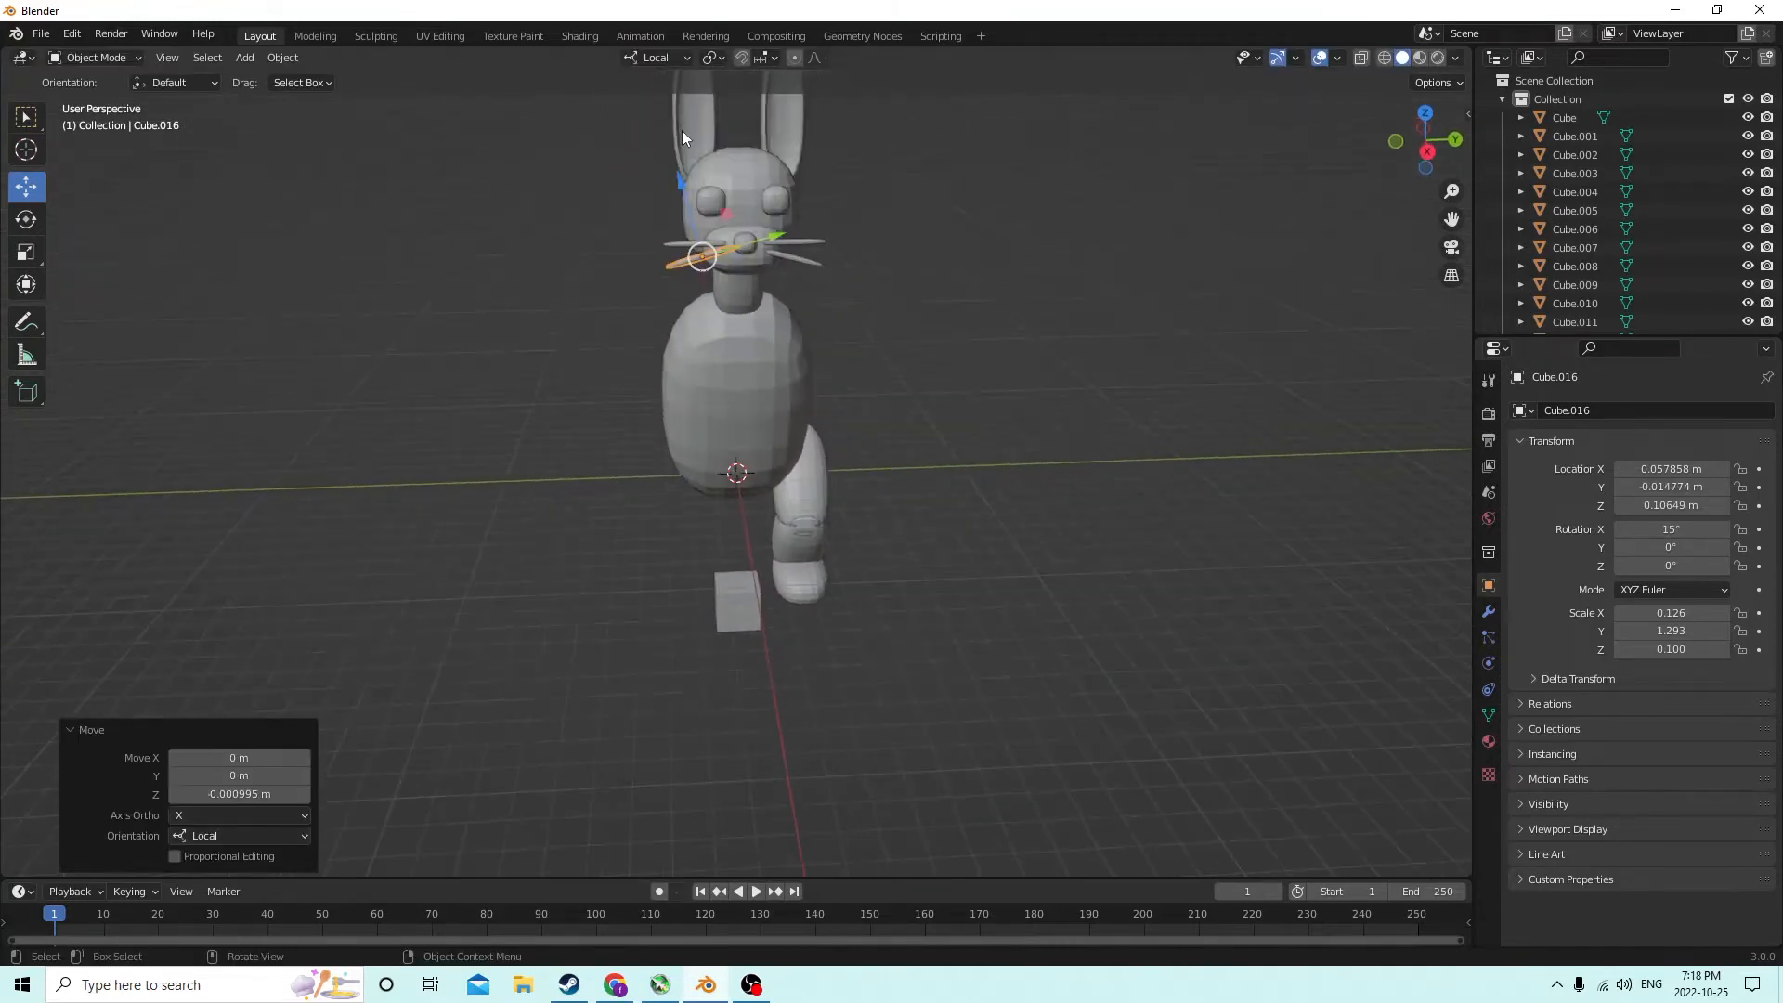
Deselect the whisker and examine the rabbit's face, whiskers and overall proportions from several angles
click(959, 157)
middle_drag(963, 156, 953, 206)
scroll(954, 214, up, 2)
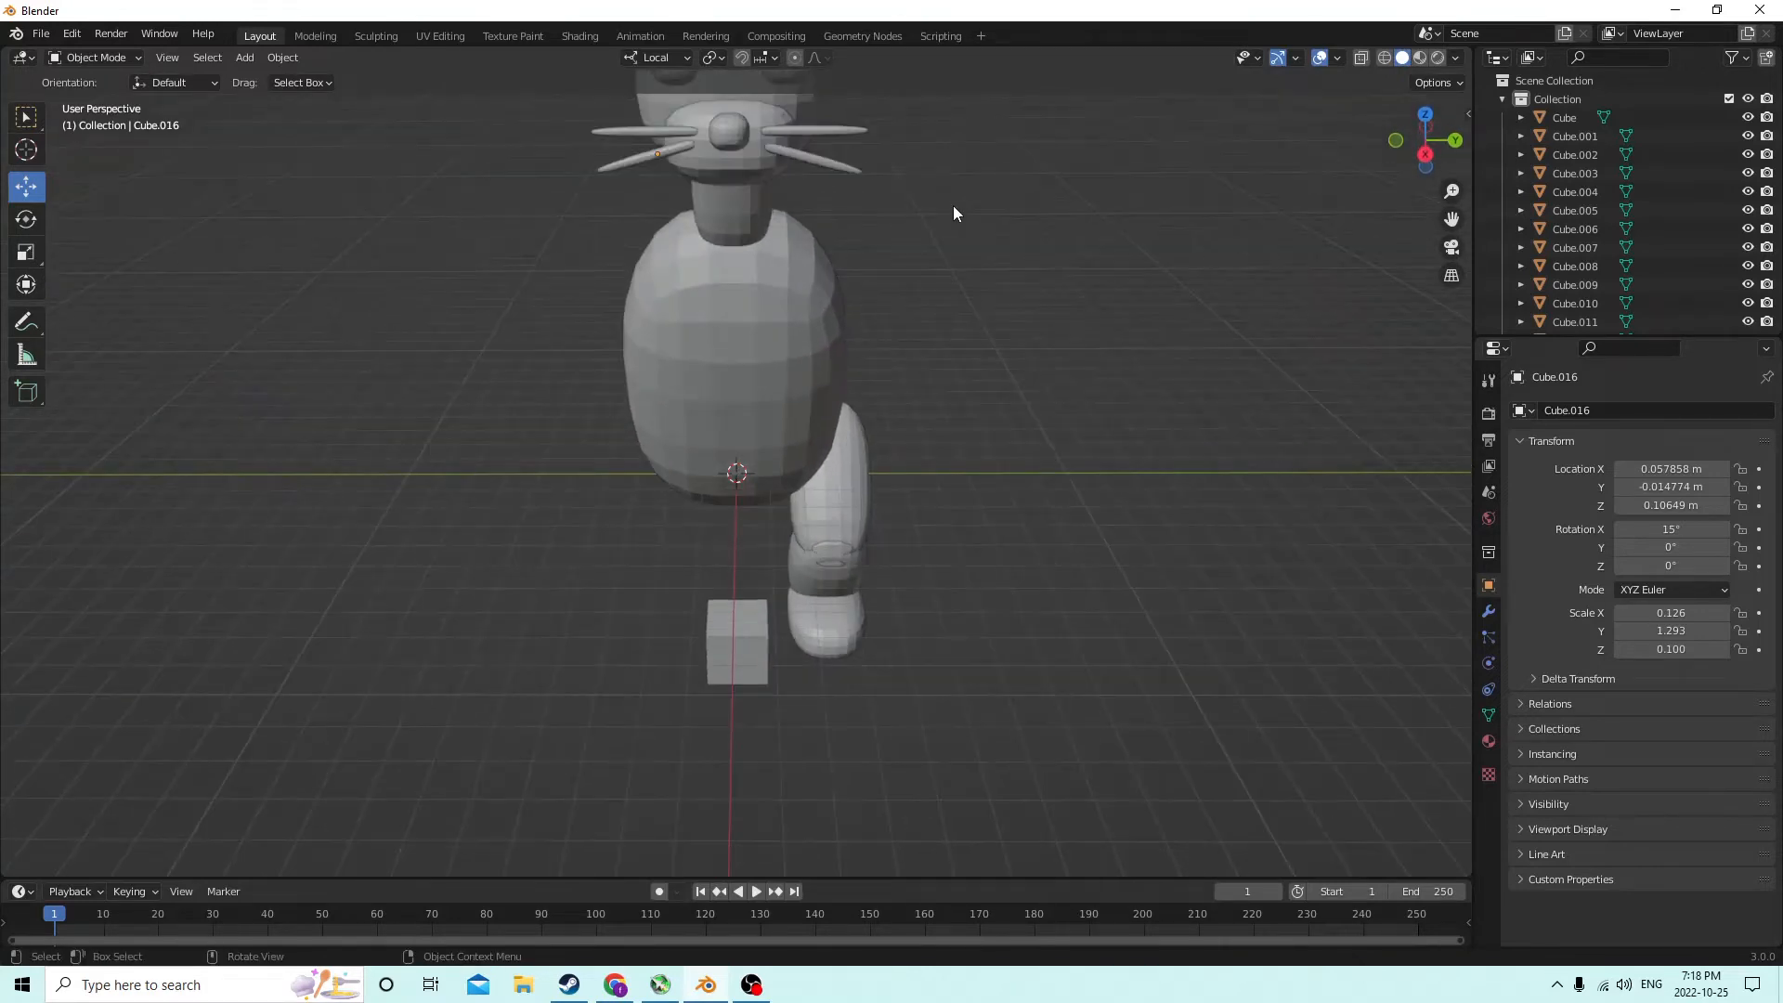
scroll(1178, 232, down, 2)
middle_drag(1178, 234, 894, 271)
scroll(931, 232, up, 3)
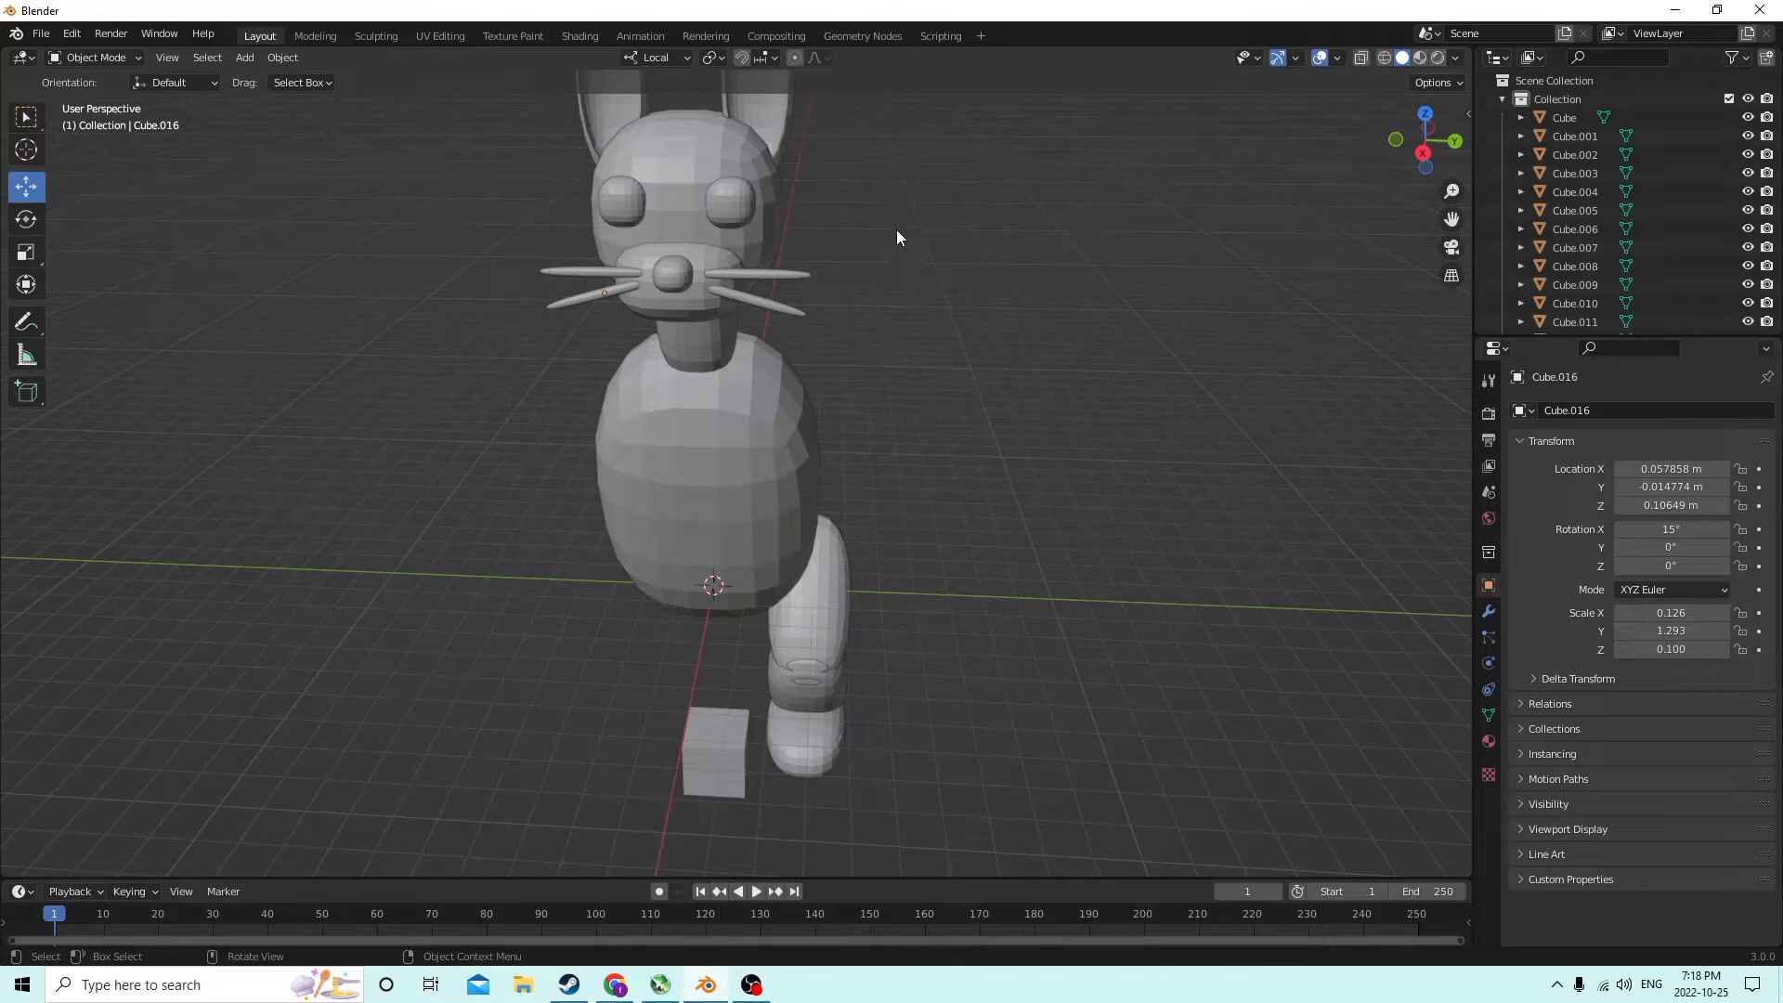
mouse_move(898, 238)
middle_down()
mouse_move(948, 217)
mouse_move(908, 259)
middle_up()
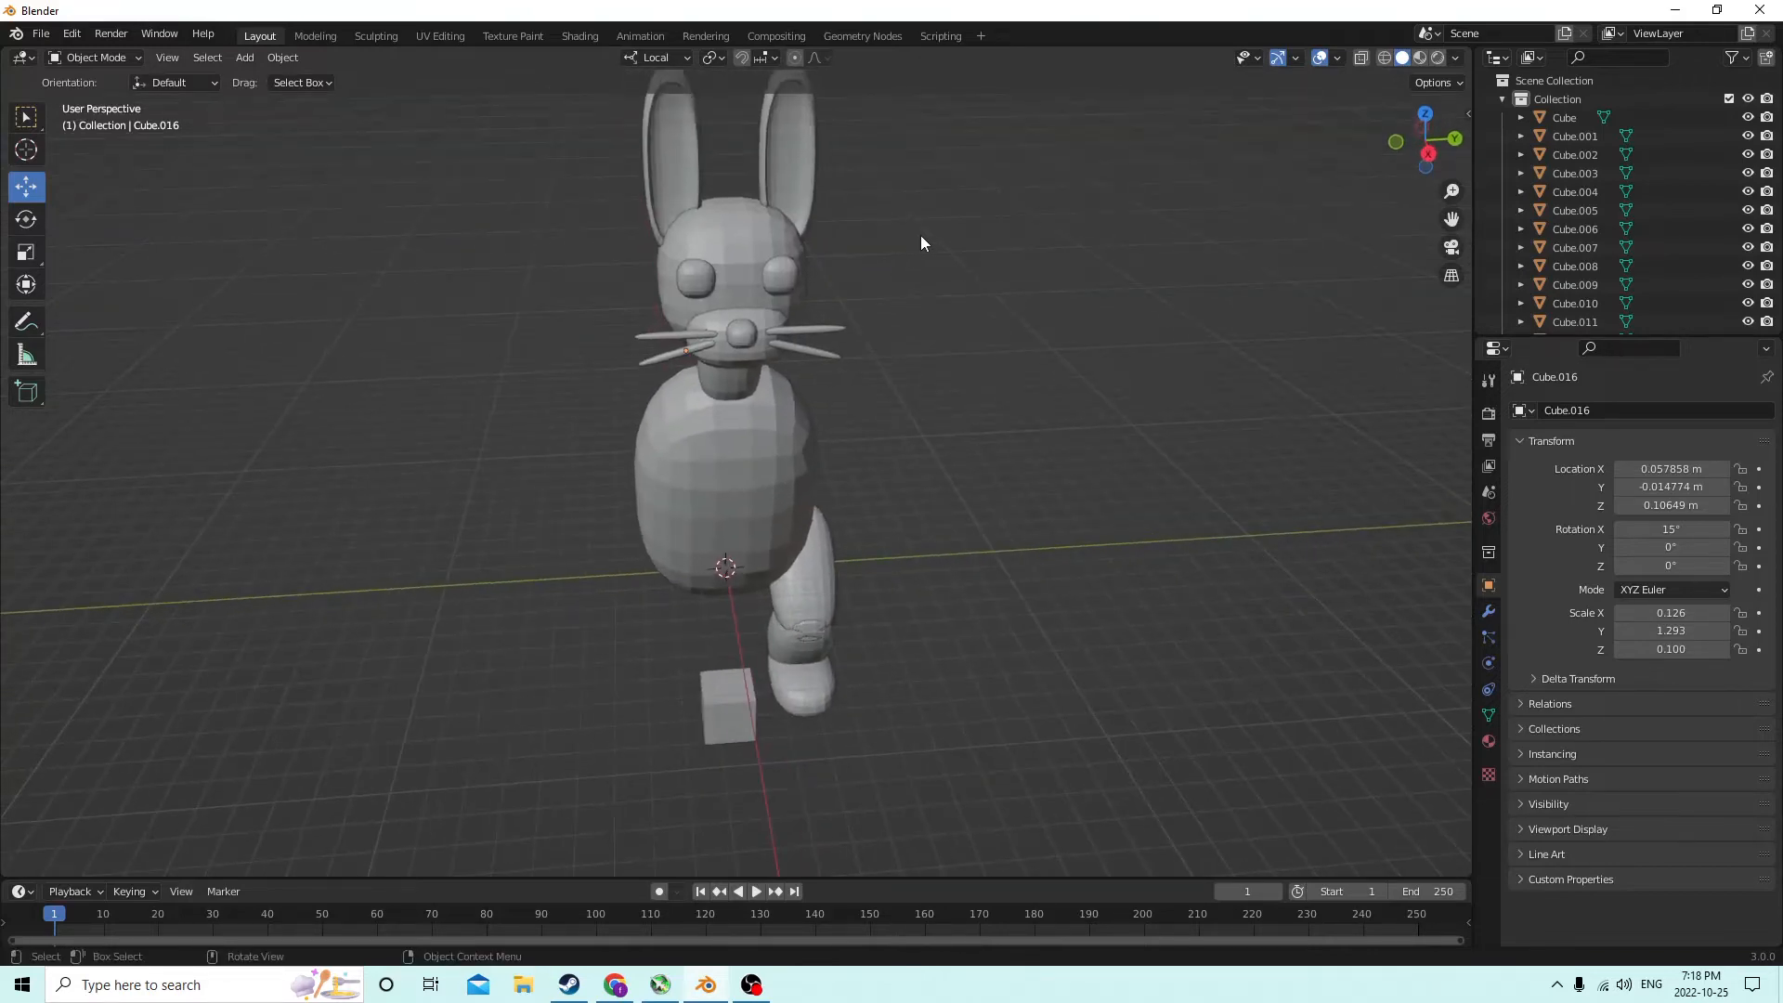
scroll(910, 210, up, 1)
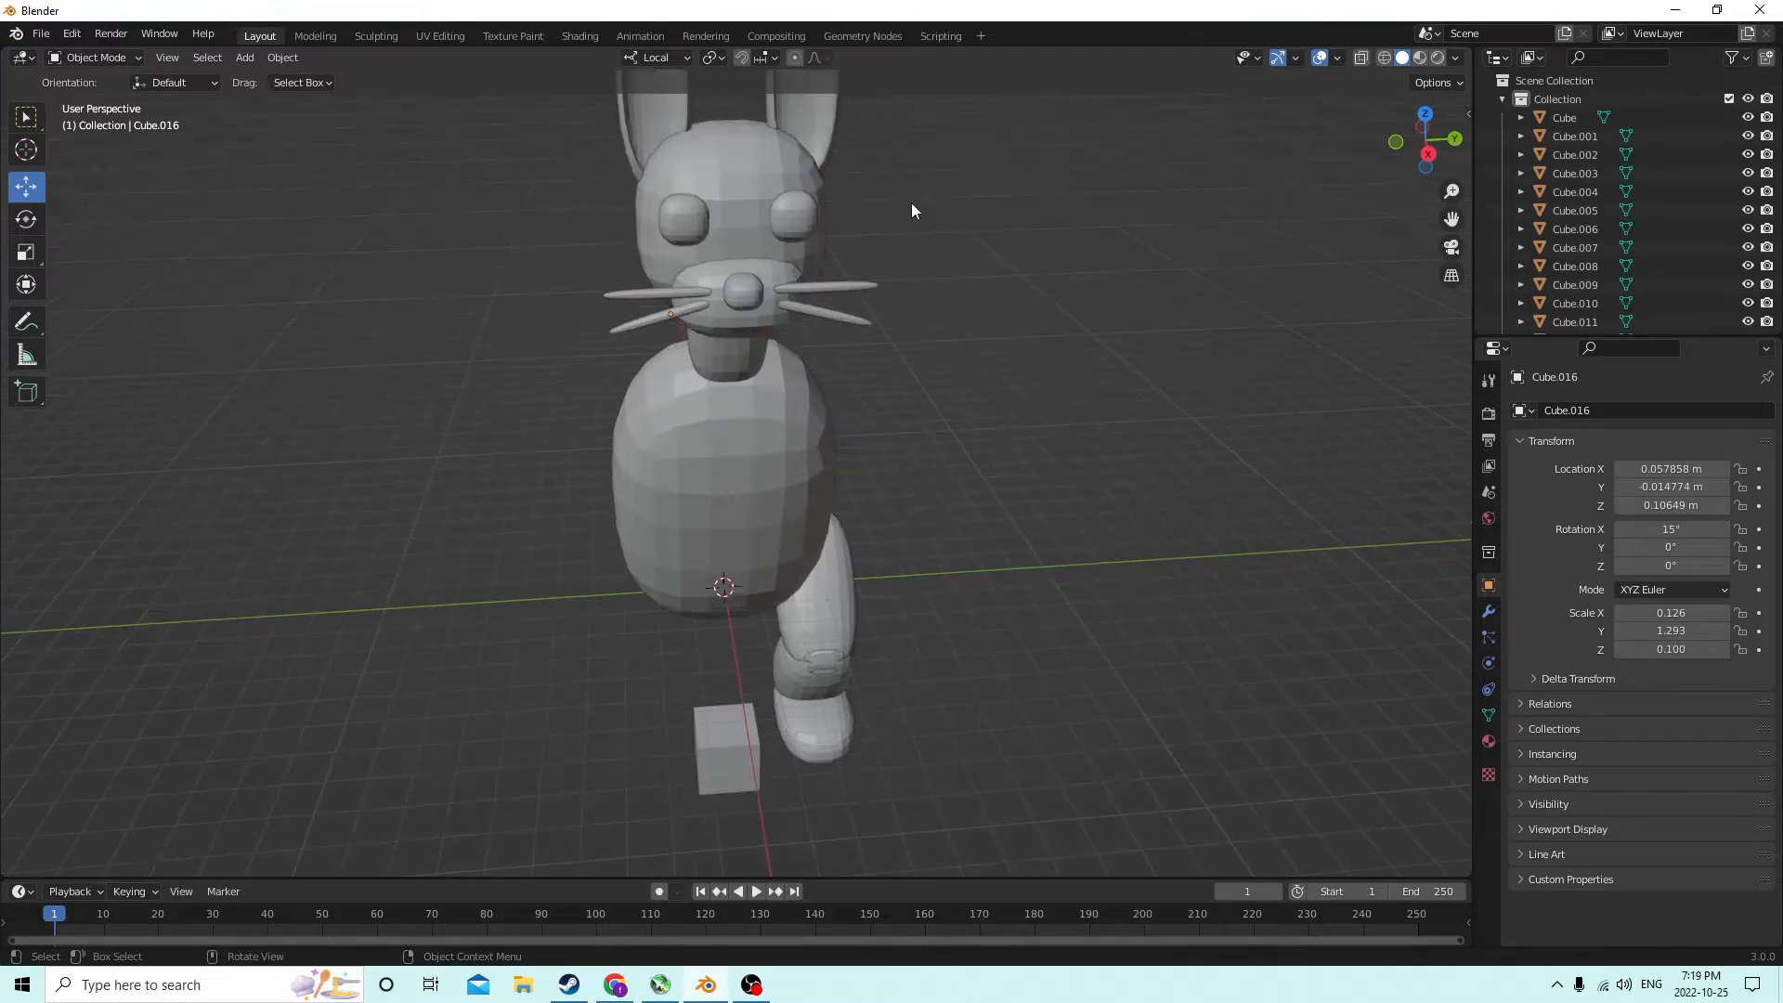
scroll(911, 205, down, 1)
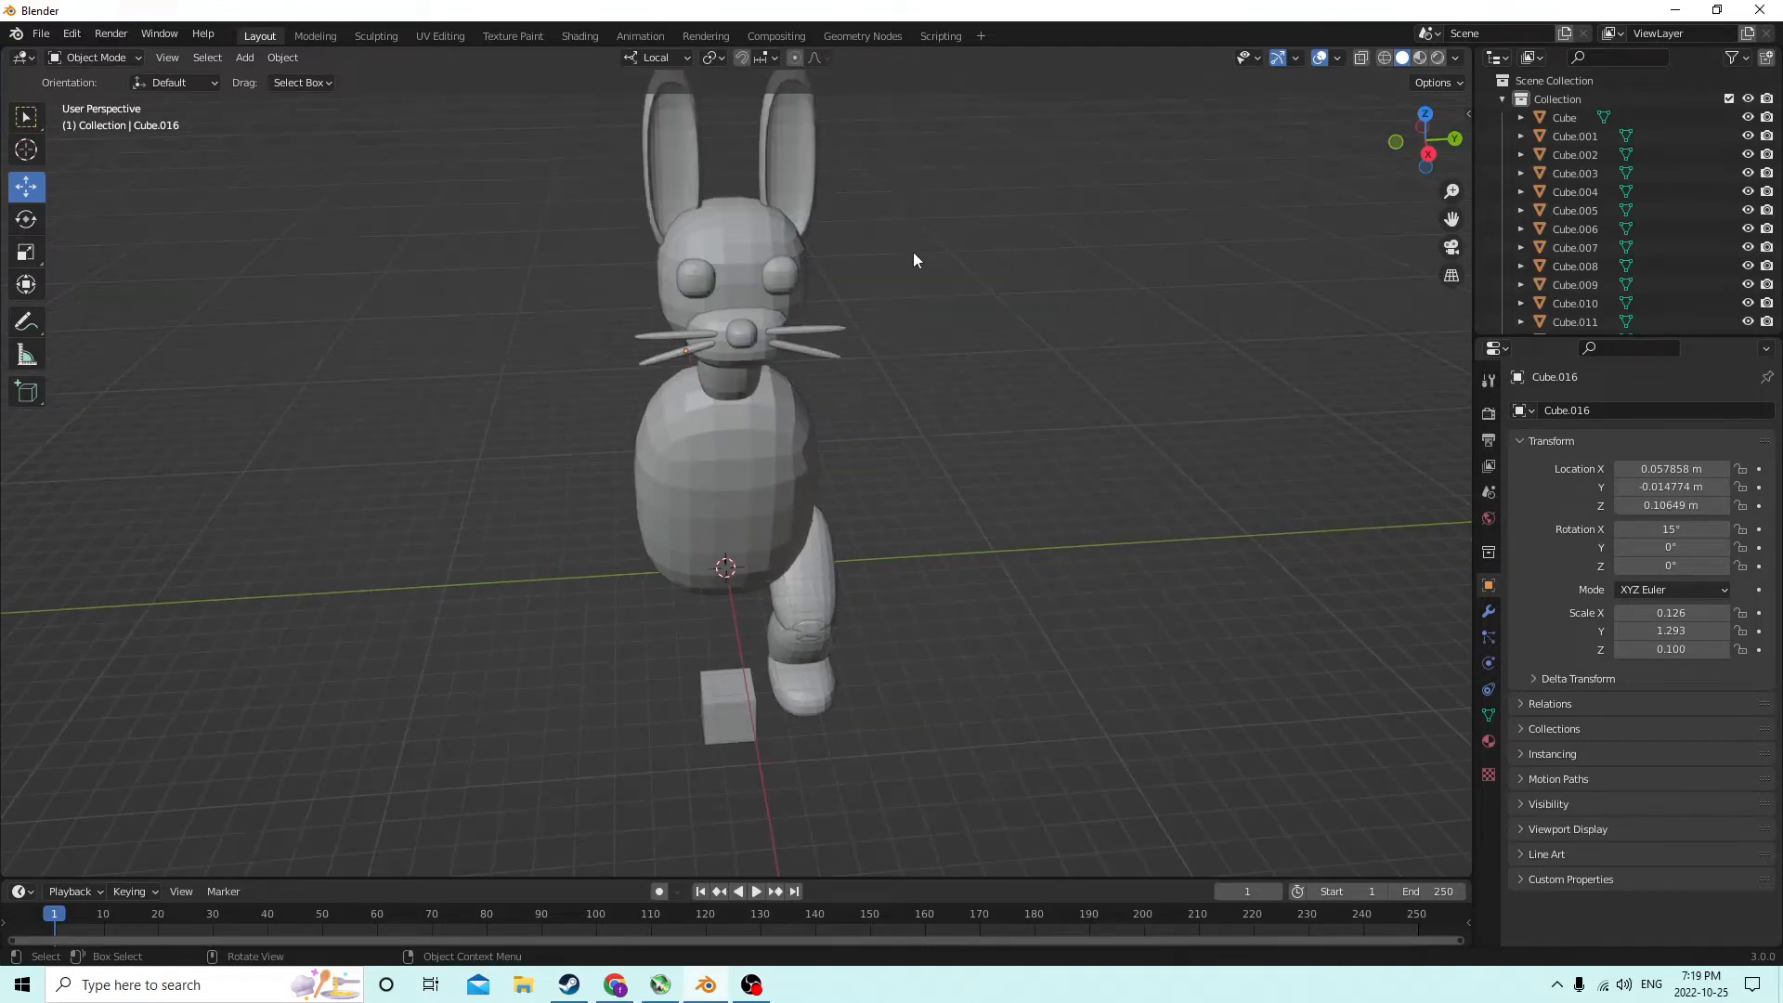
mouse_move(955, 334)
middle_down()
mouse_move(936, 311)
mouse_move(970, 288)
mouse_move(929, 316)
middle_up()
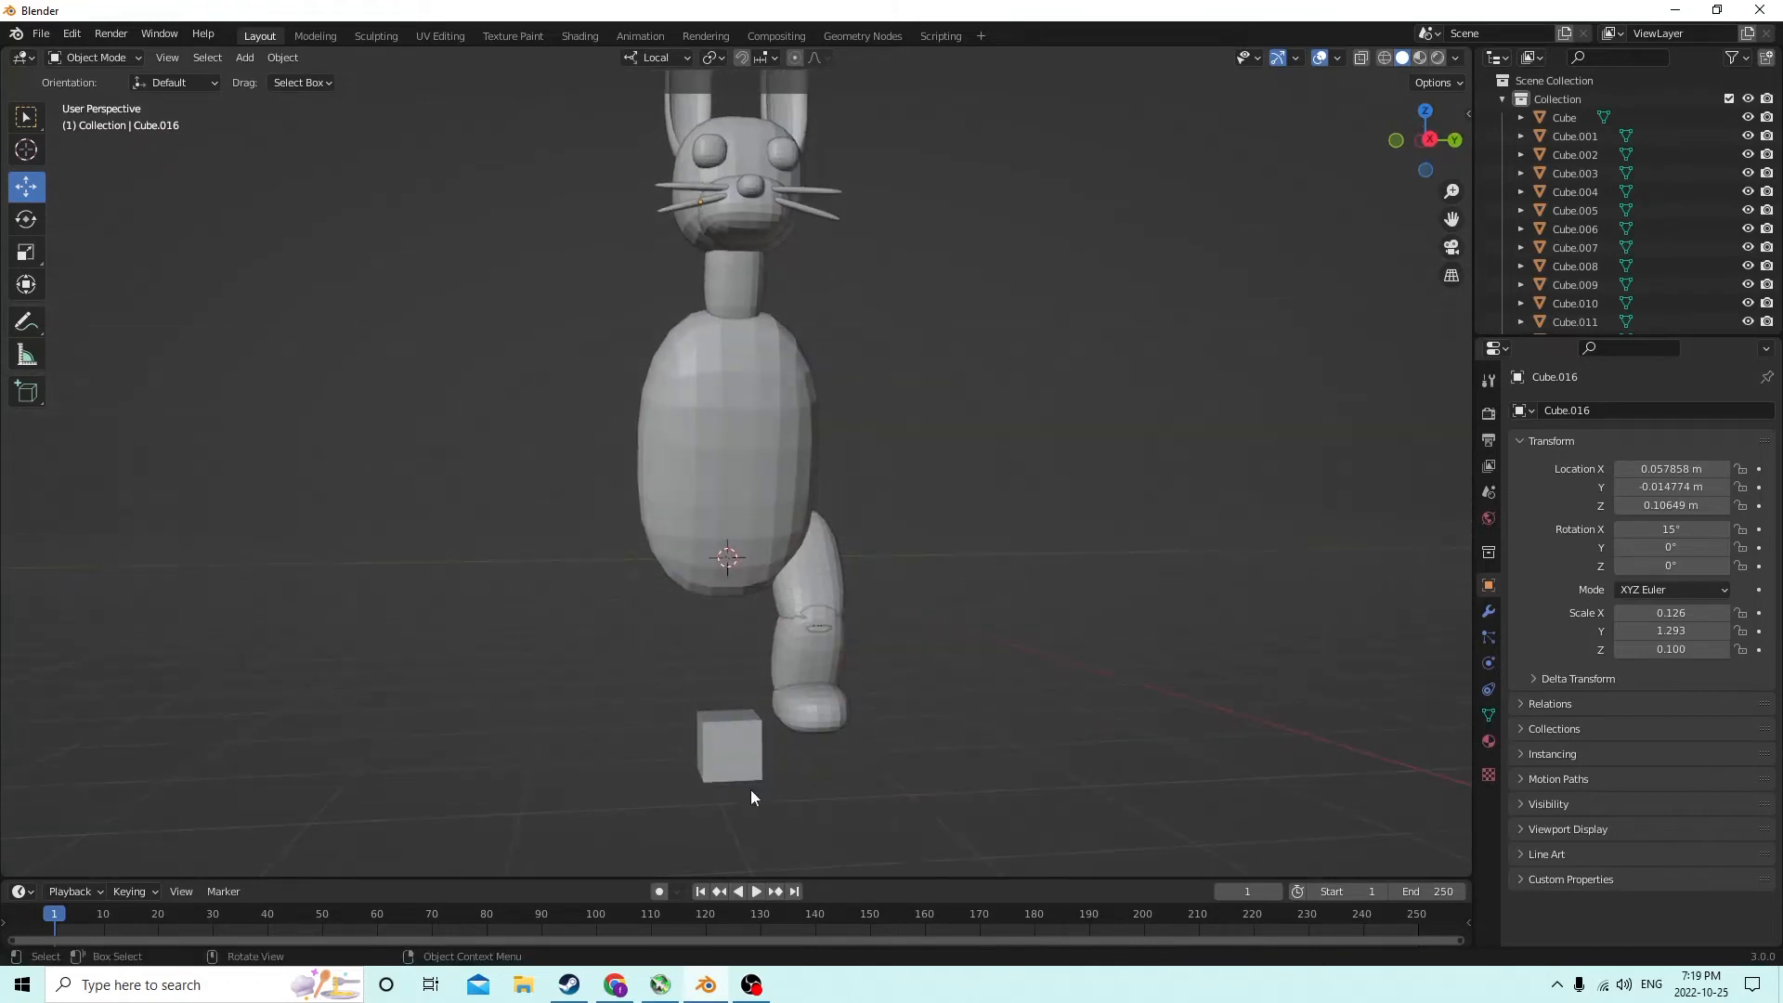
Raise the spare cube from below the body to about Z 0.10728 m and move it in front of the face to X 0.127 m
click(750, 753)
middle_drag(733, 726, 762, 709)
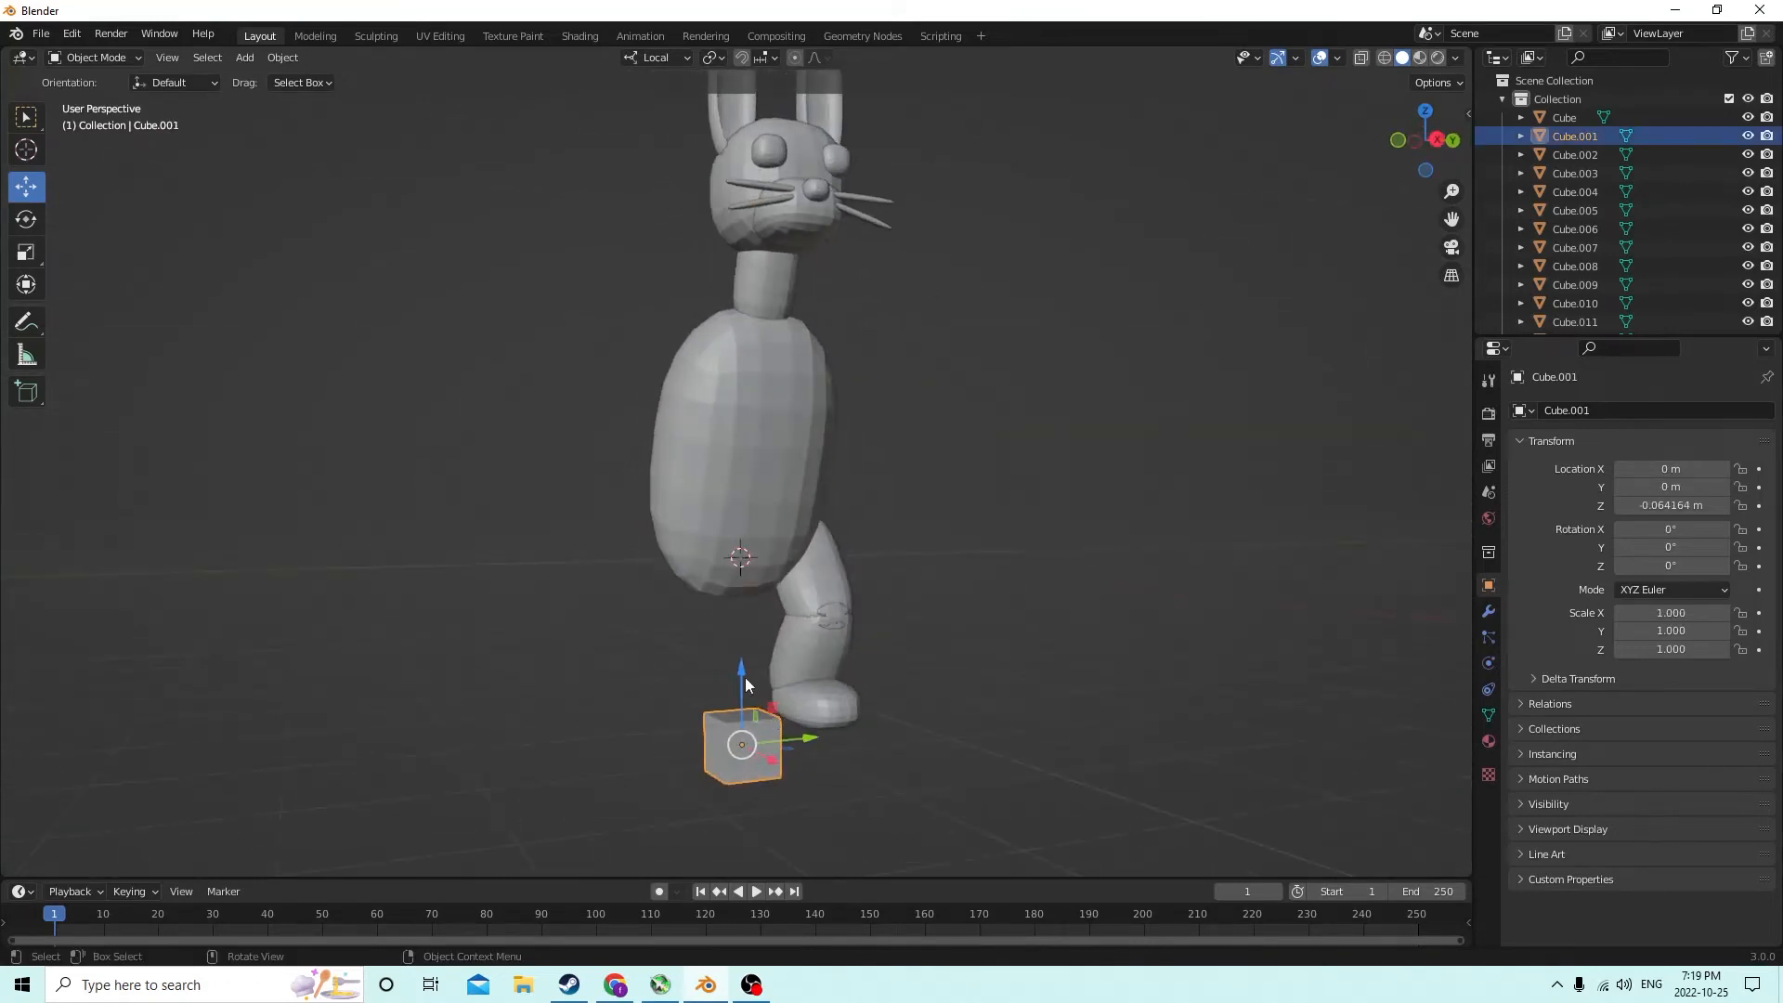
drag(745, 678, 777, 182)
middle_drag(777, 182, 860, 305)
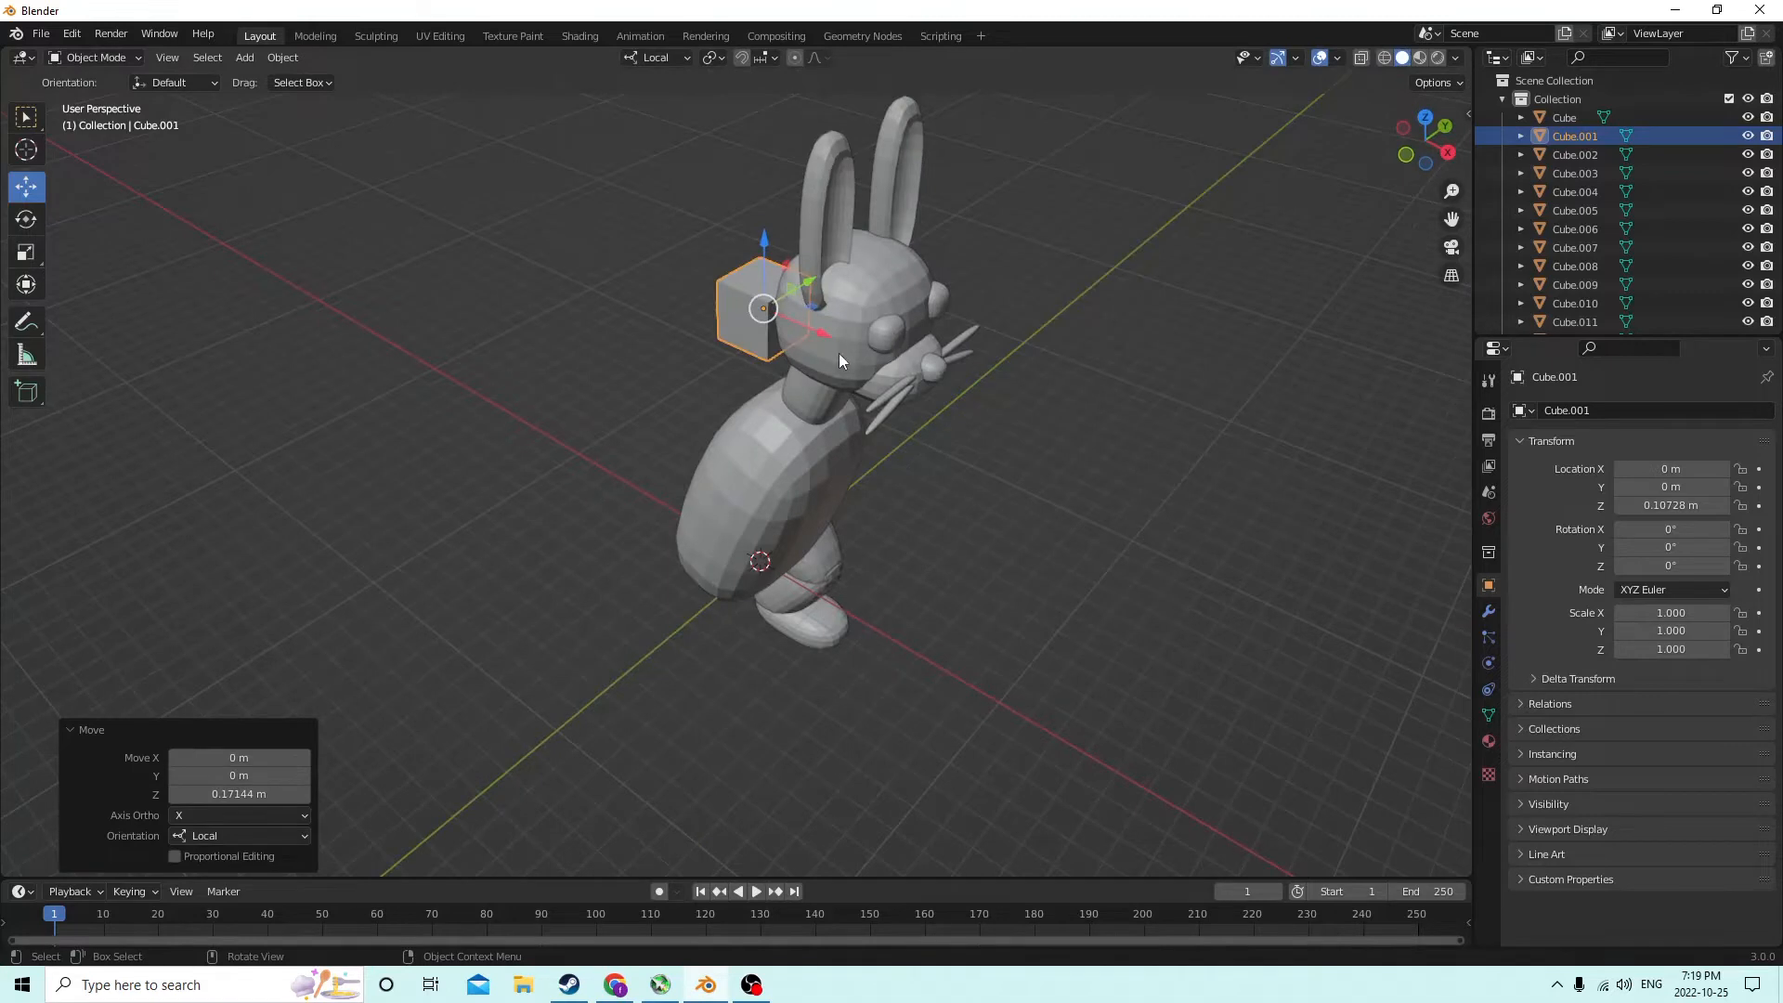
drag(827, 332, 1006, 374)
middle_drag(1006, 373, 838, 286)
drag(790, 292, 847, 295)
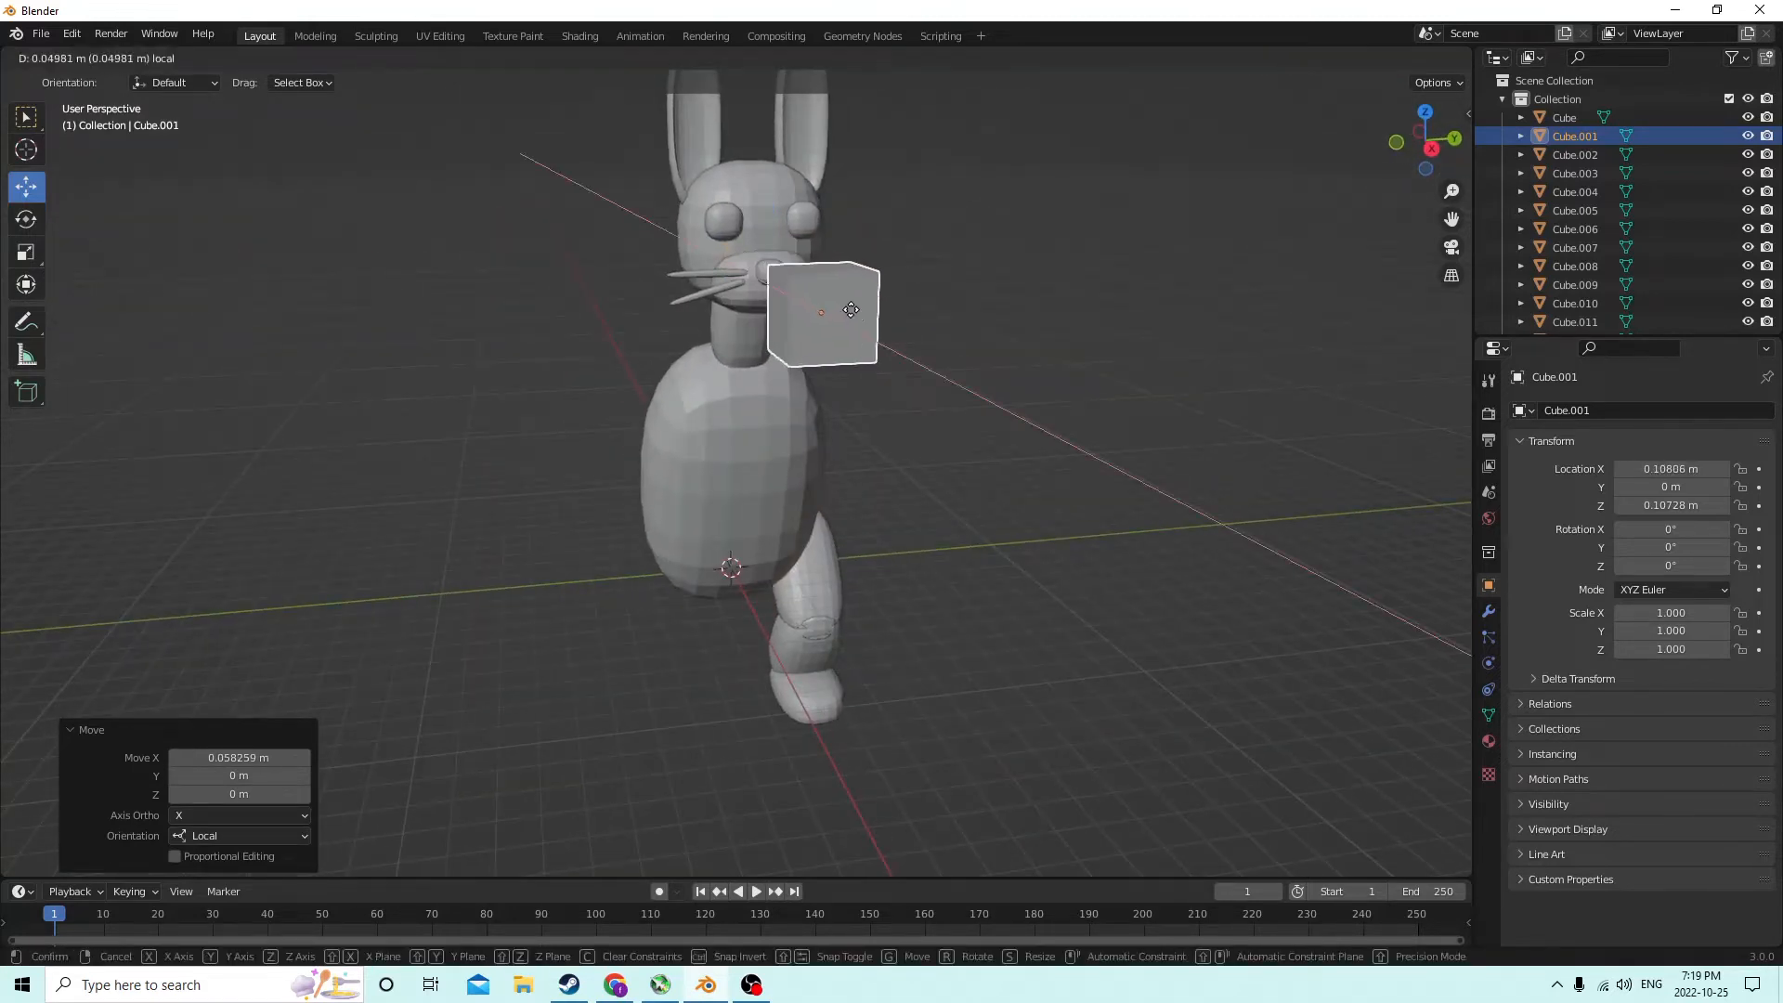
middle_drag(848, 296, 972, 322)
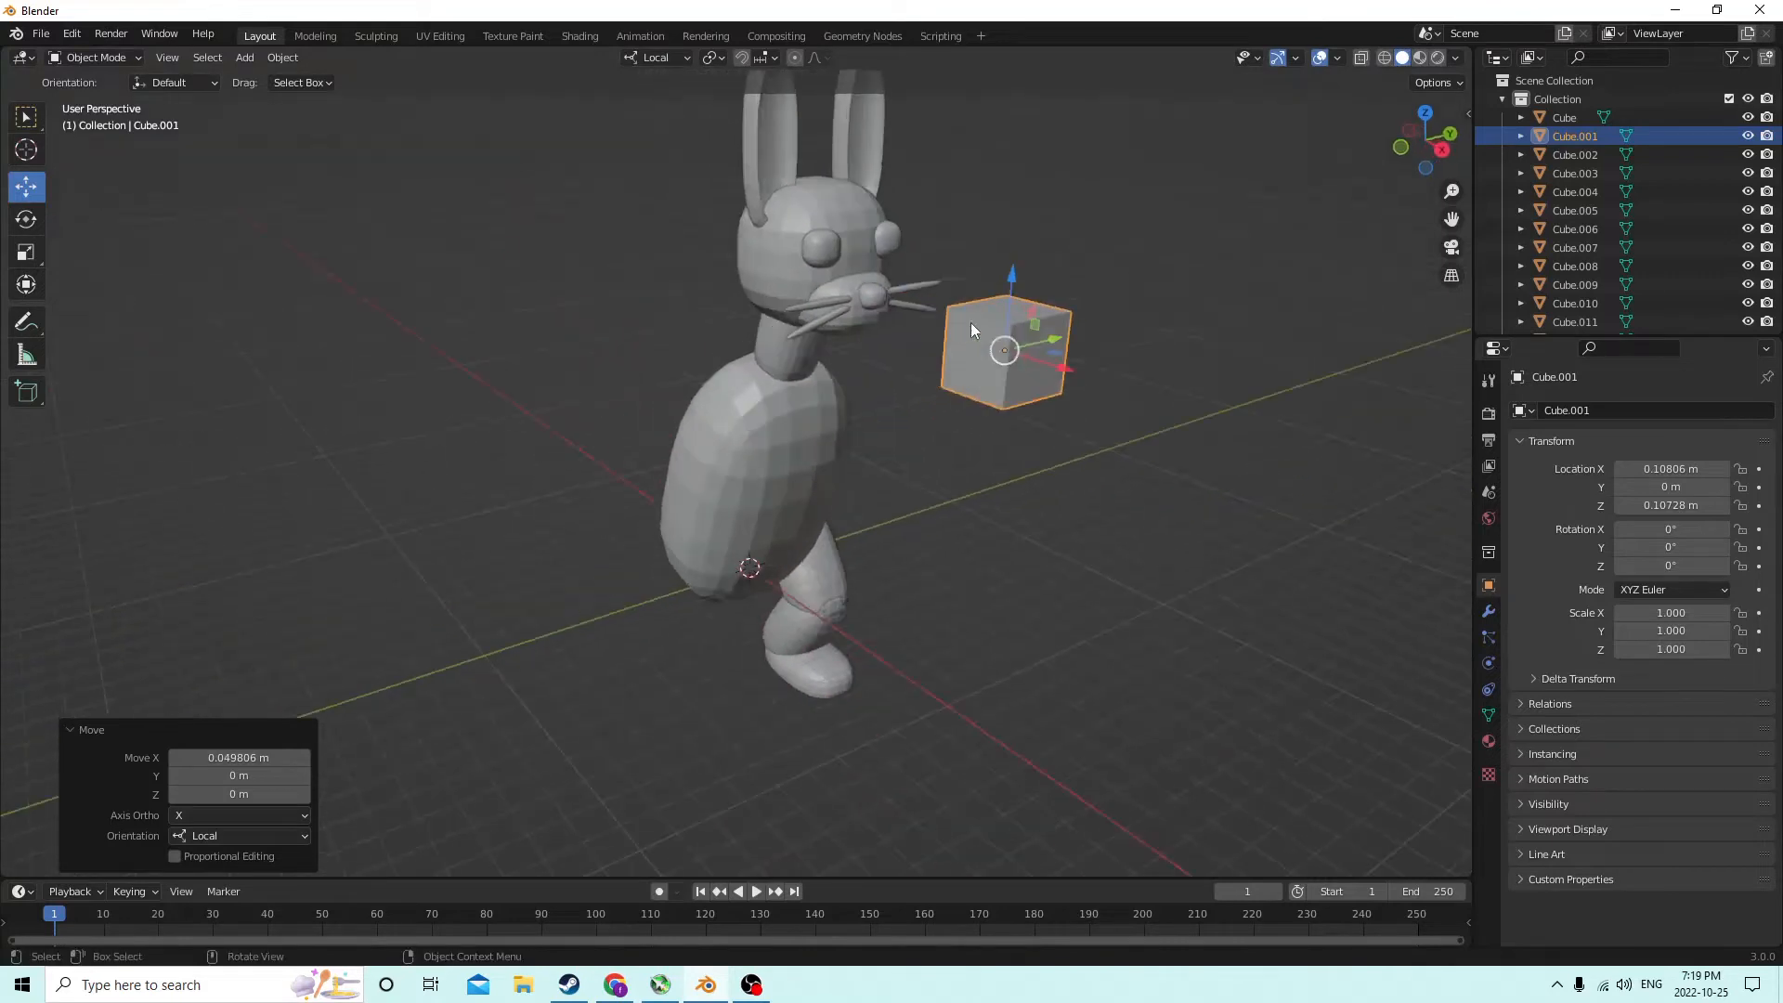
drag(1046, 362, 1114, 381)
Duplicate the spare cube in place and move the copy back along X to about 0.0604 m, against the snout
key(alt+a)
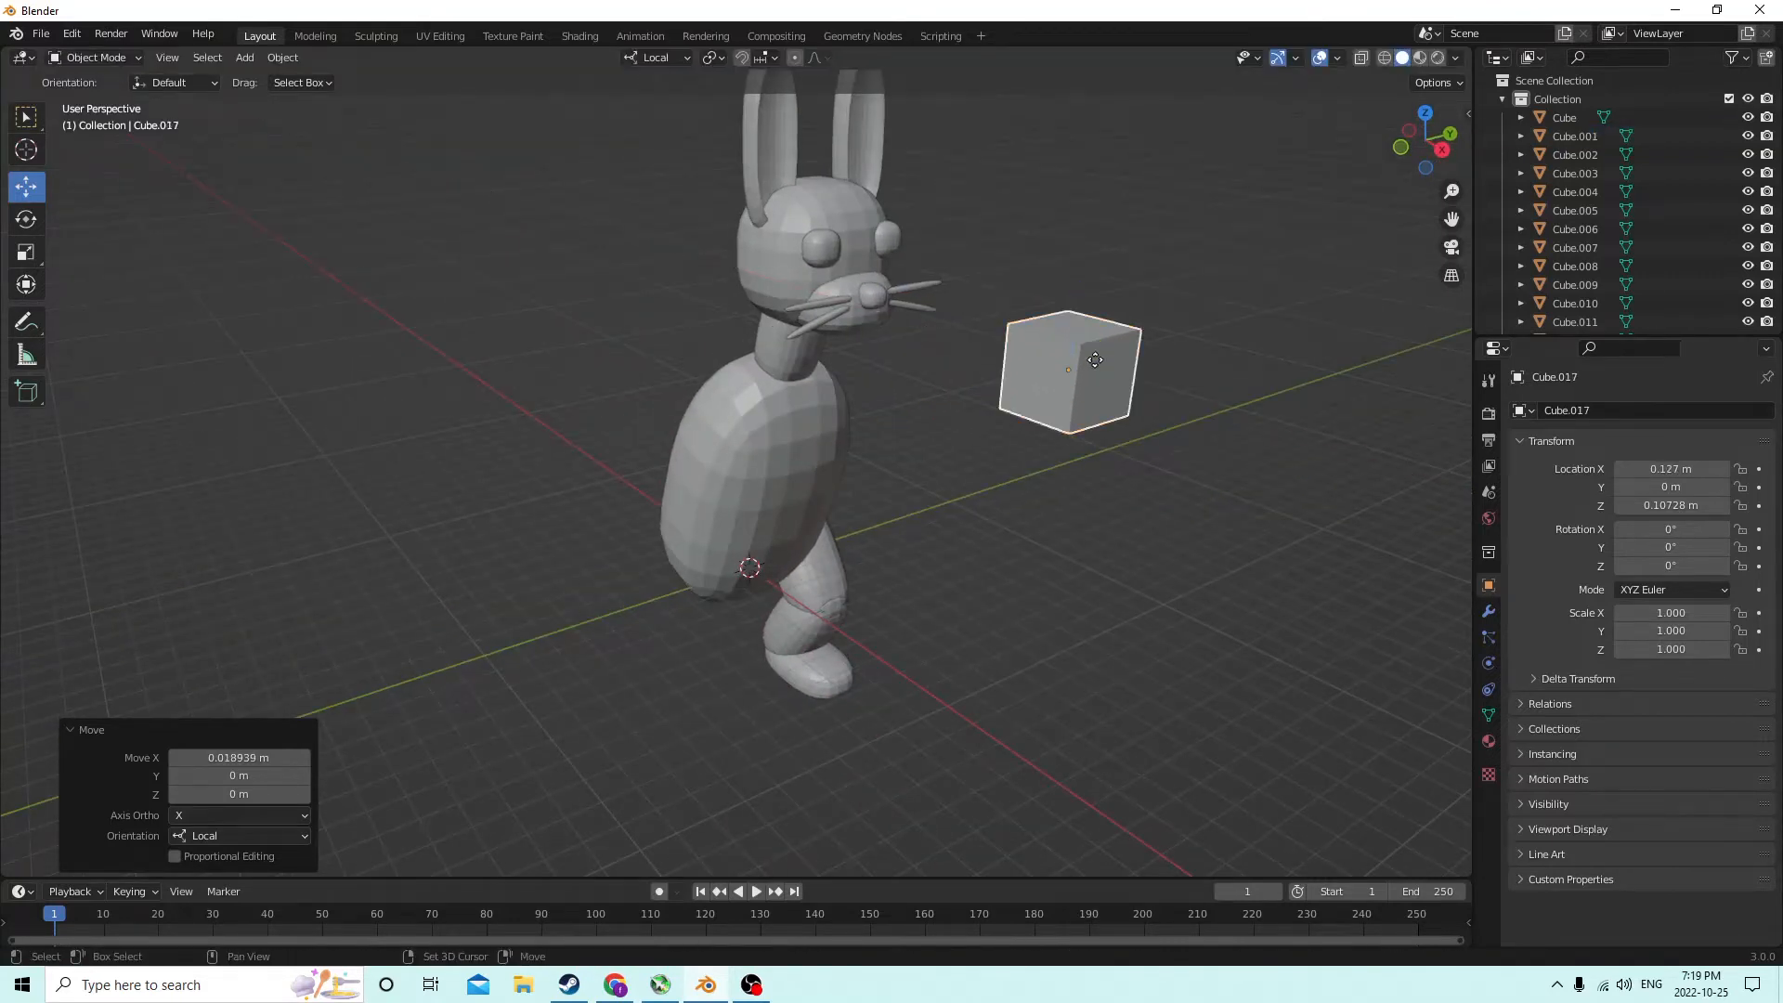
click(1094, 325)
key(shift+d)
key(Escape)
middle_drag(1094, 325, 1099, 342)
drag(1198, 370, 966, 322)
middle_drag(966, 322, 877, 309)
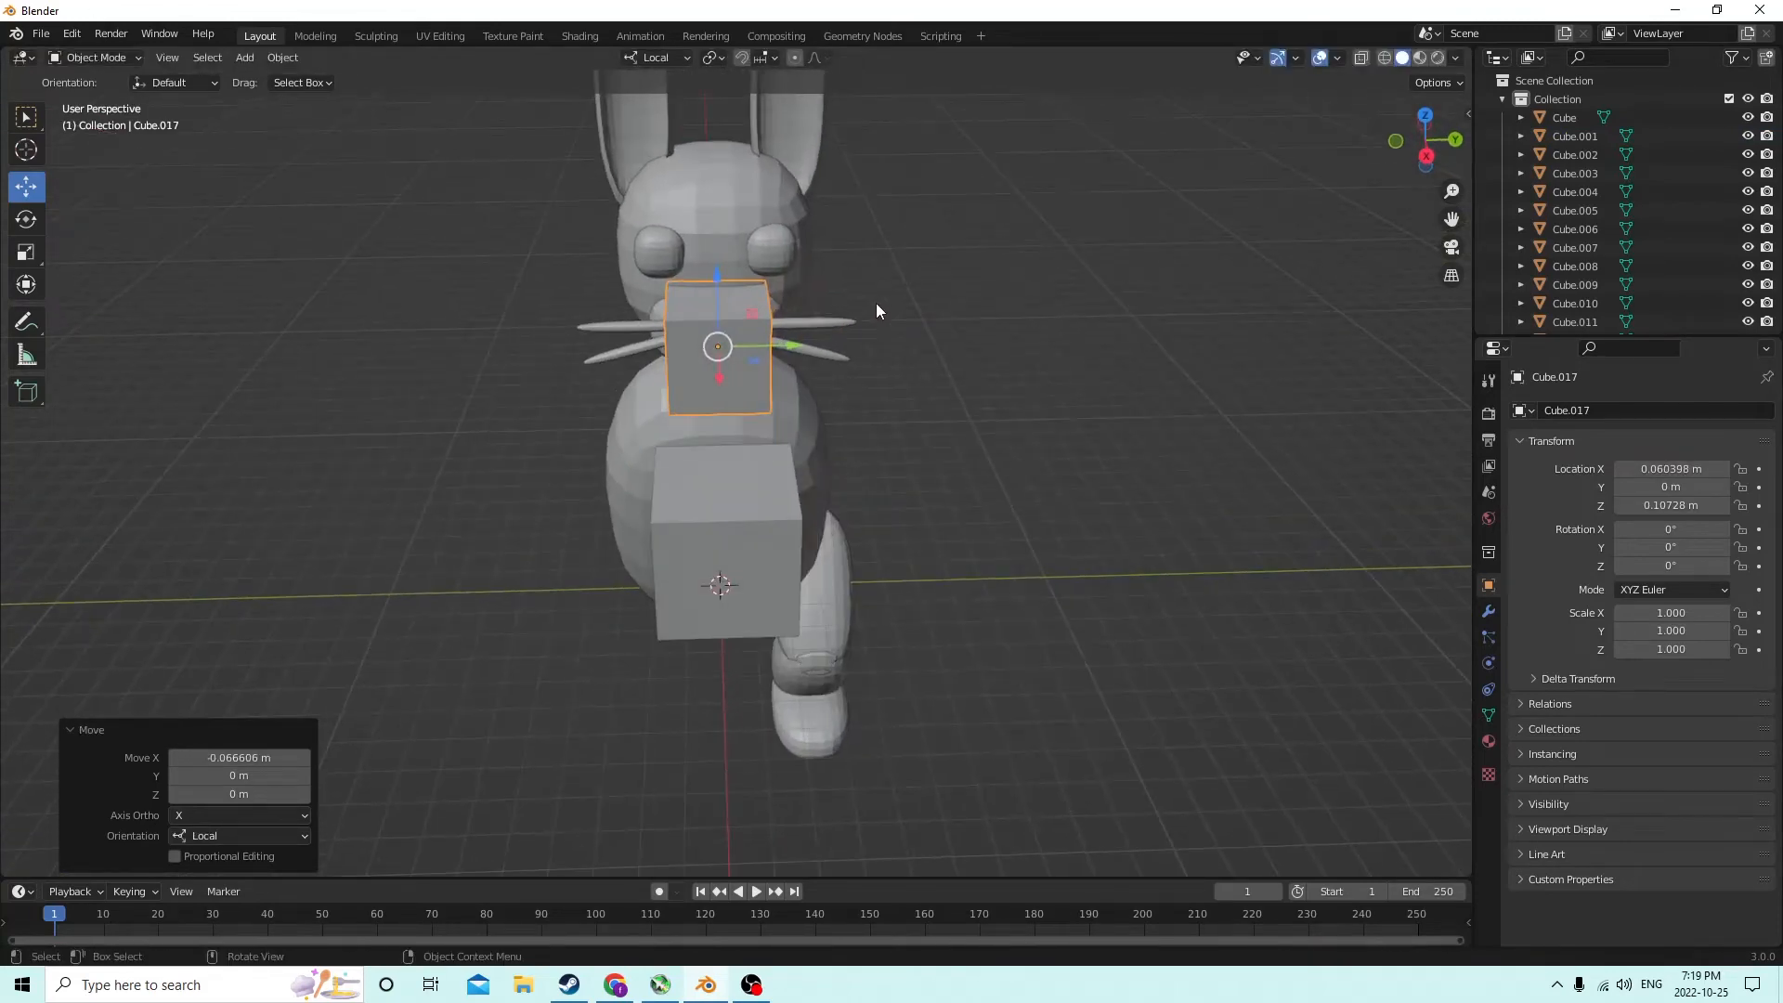
Scale the cube copy at the snout into a thin plate, about 0.072 in Y and 0.300 in Z
click(27, 256)
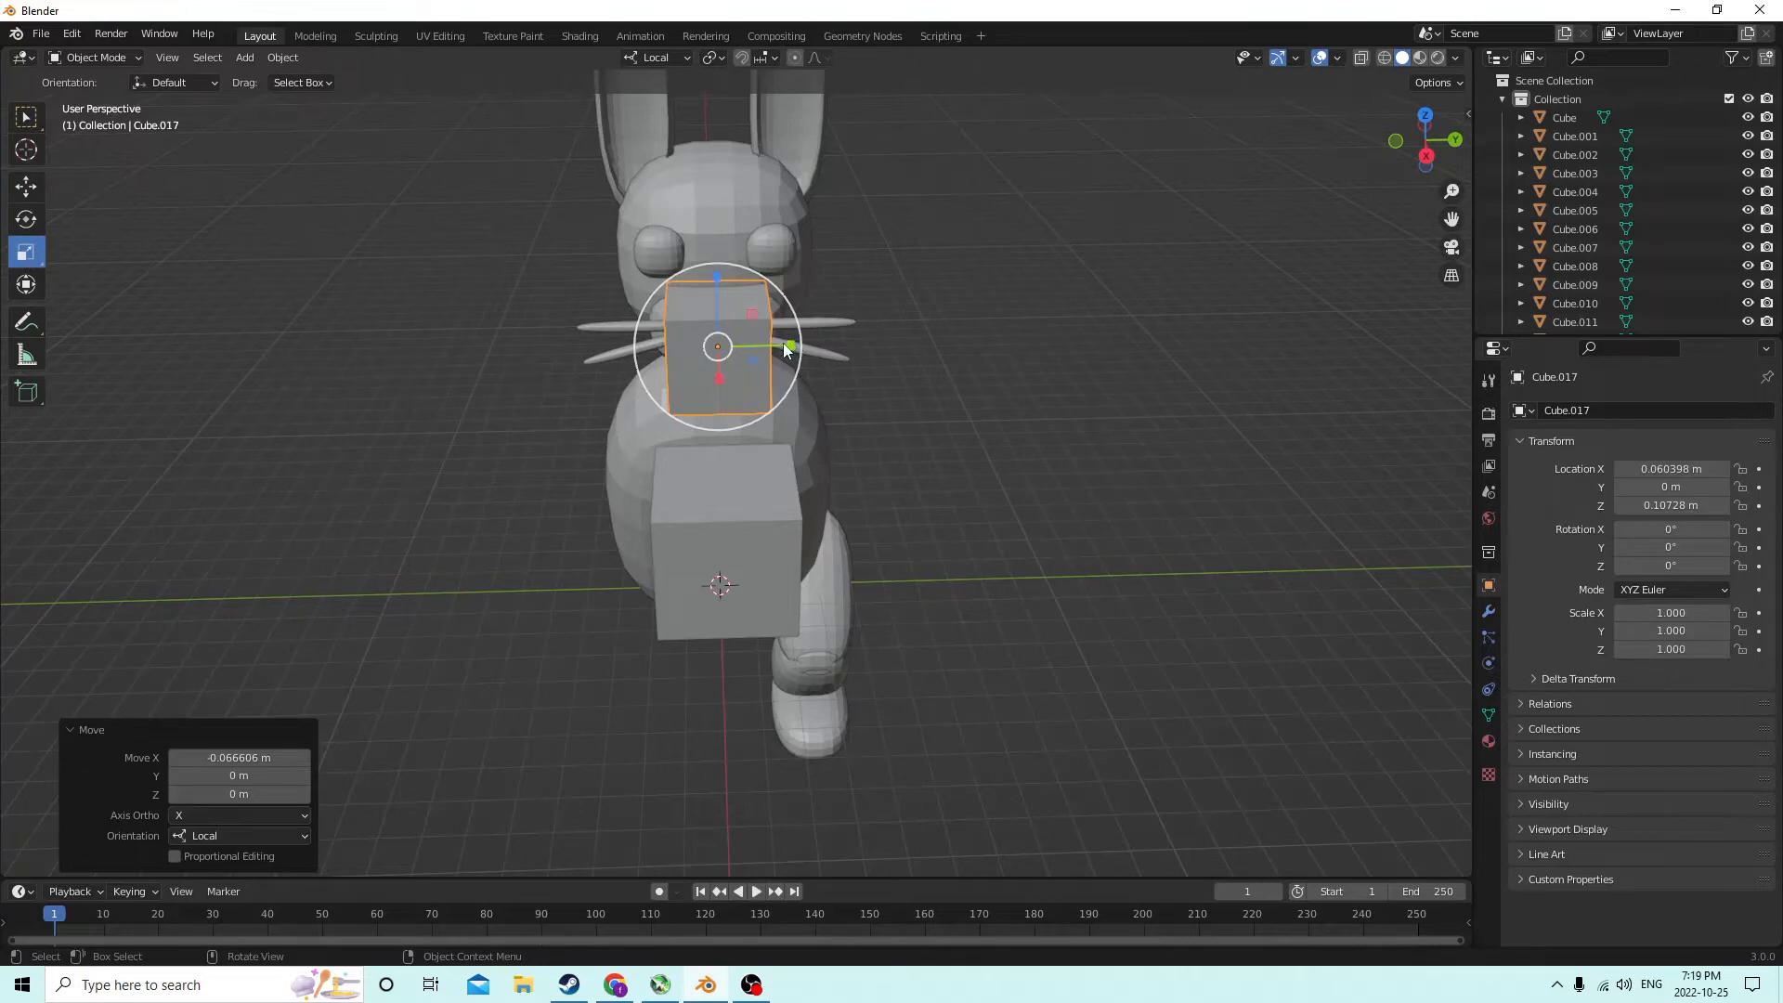
drag(792, 350, 732, 345)
middle_drag(732, 338, 786, 288)
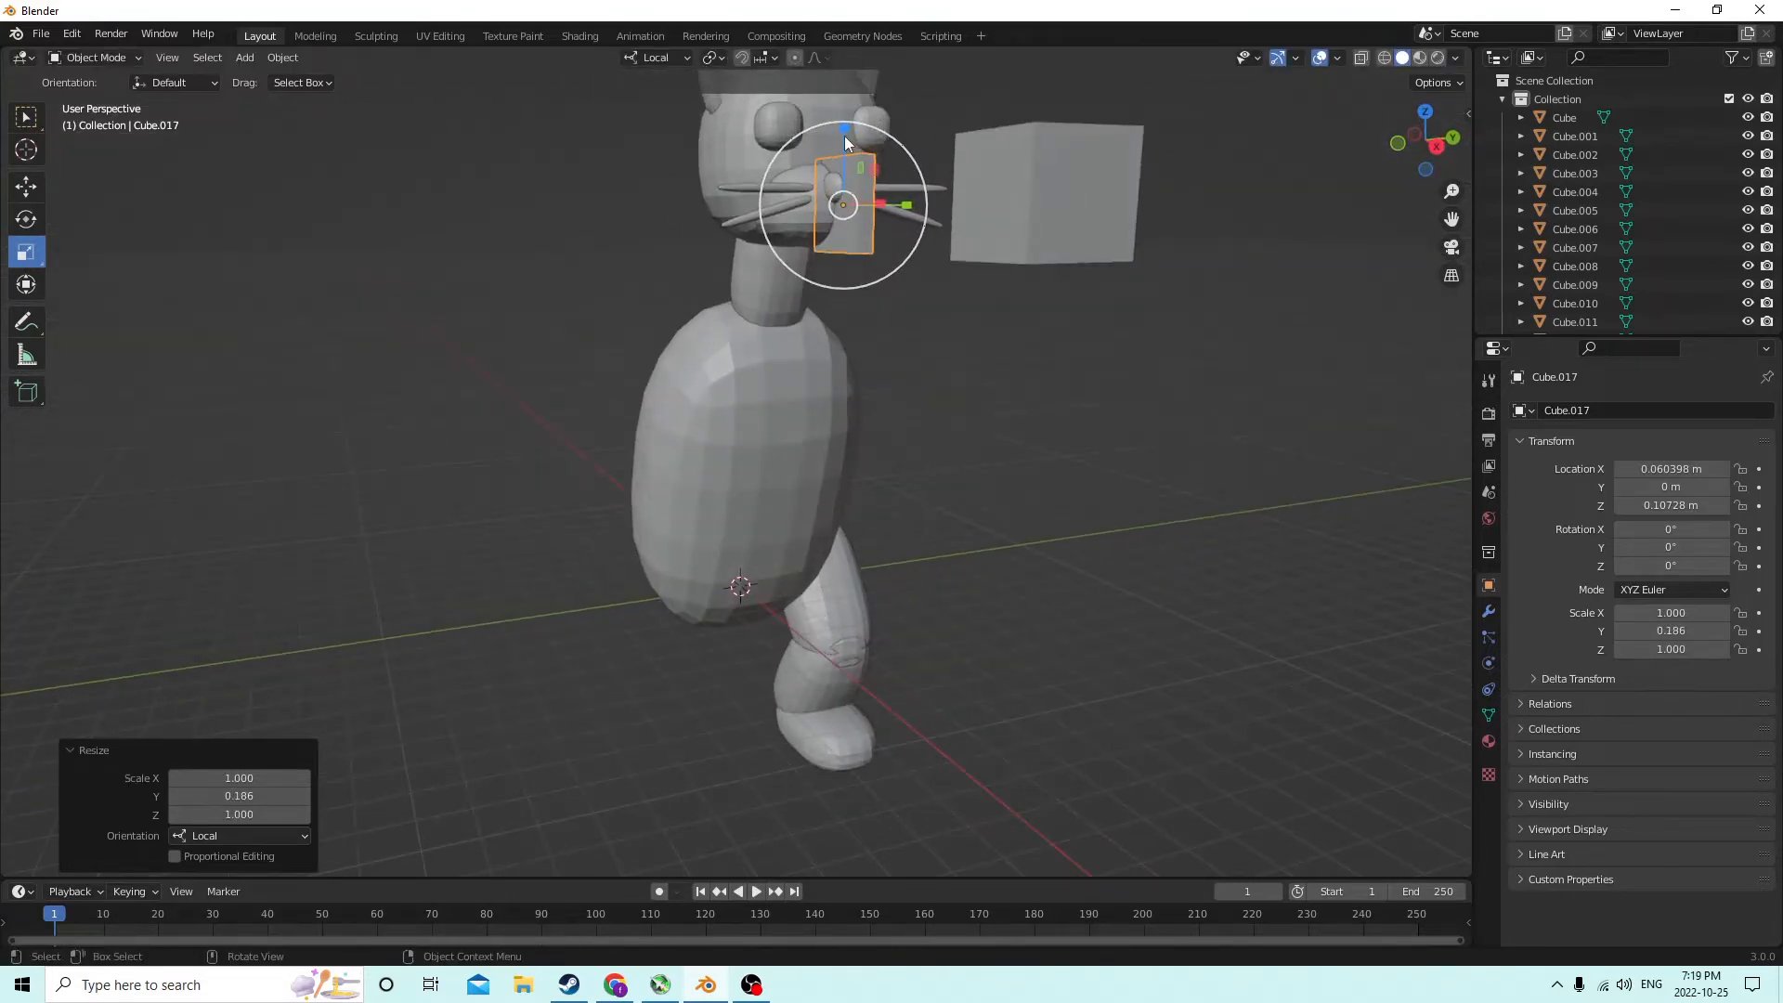
drag(846, 128, 849, 183)
middle_drag(849, 183, 827, 256)
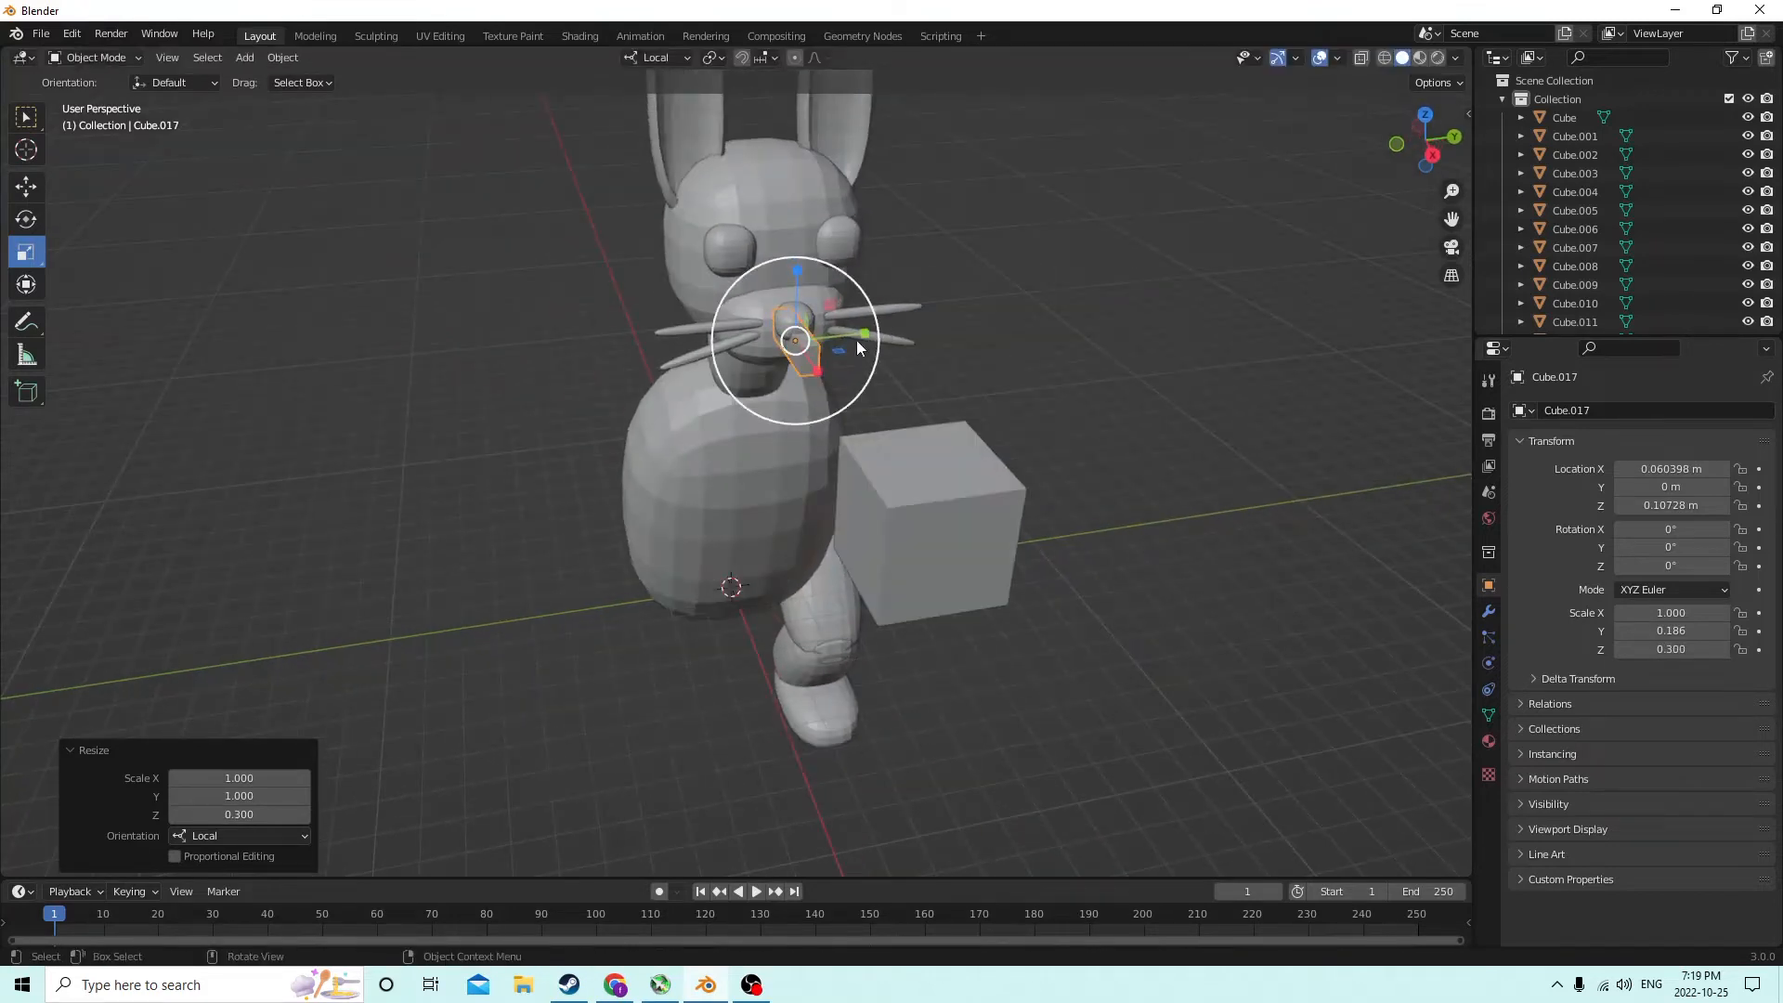
drag(864, 338, 821, 337)
middle_drag(822, 336, 595, 242)
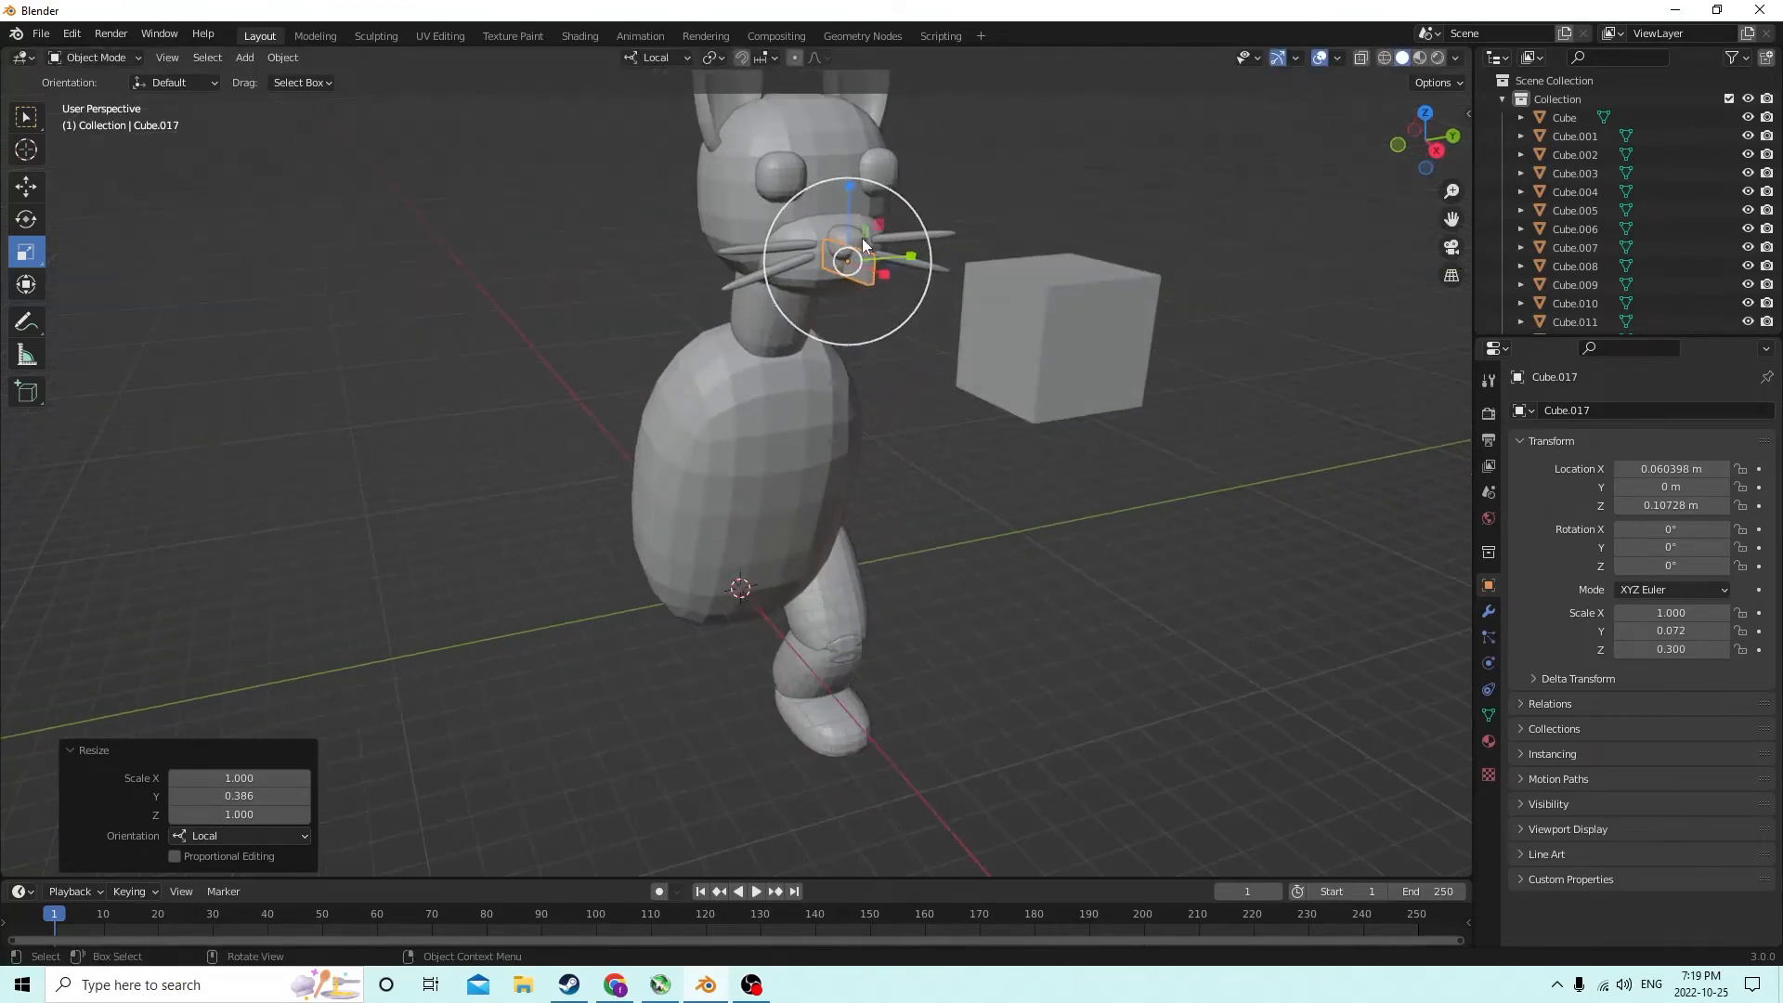
Lower the thin plate along Z to about 0.10515 m, beneath the nose
click(25, 188)
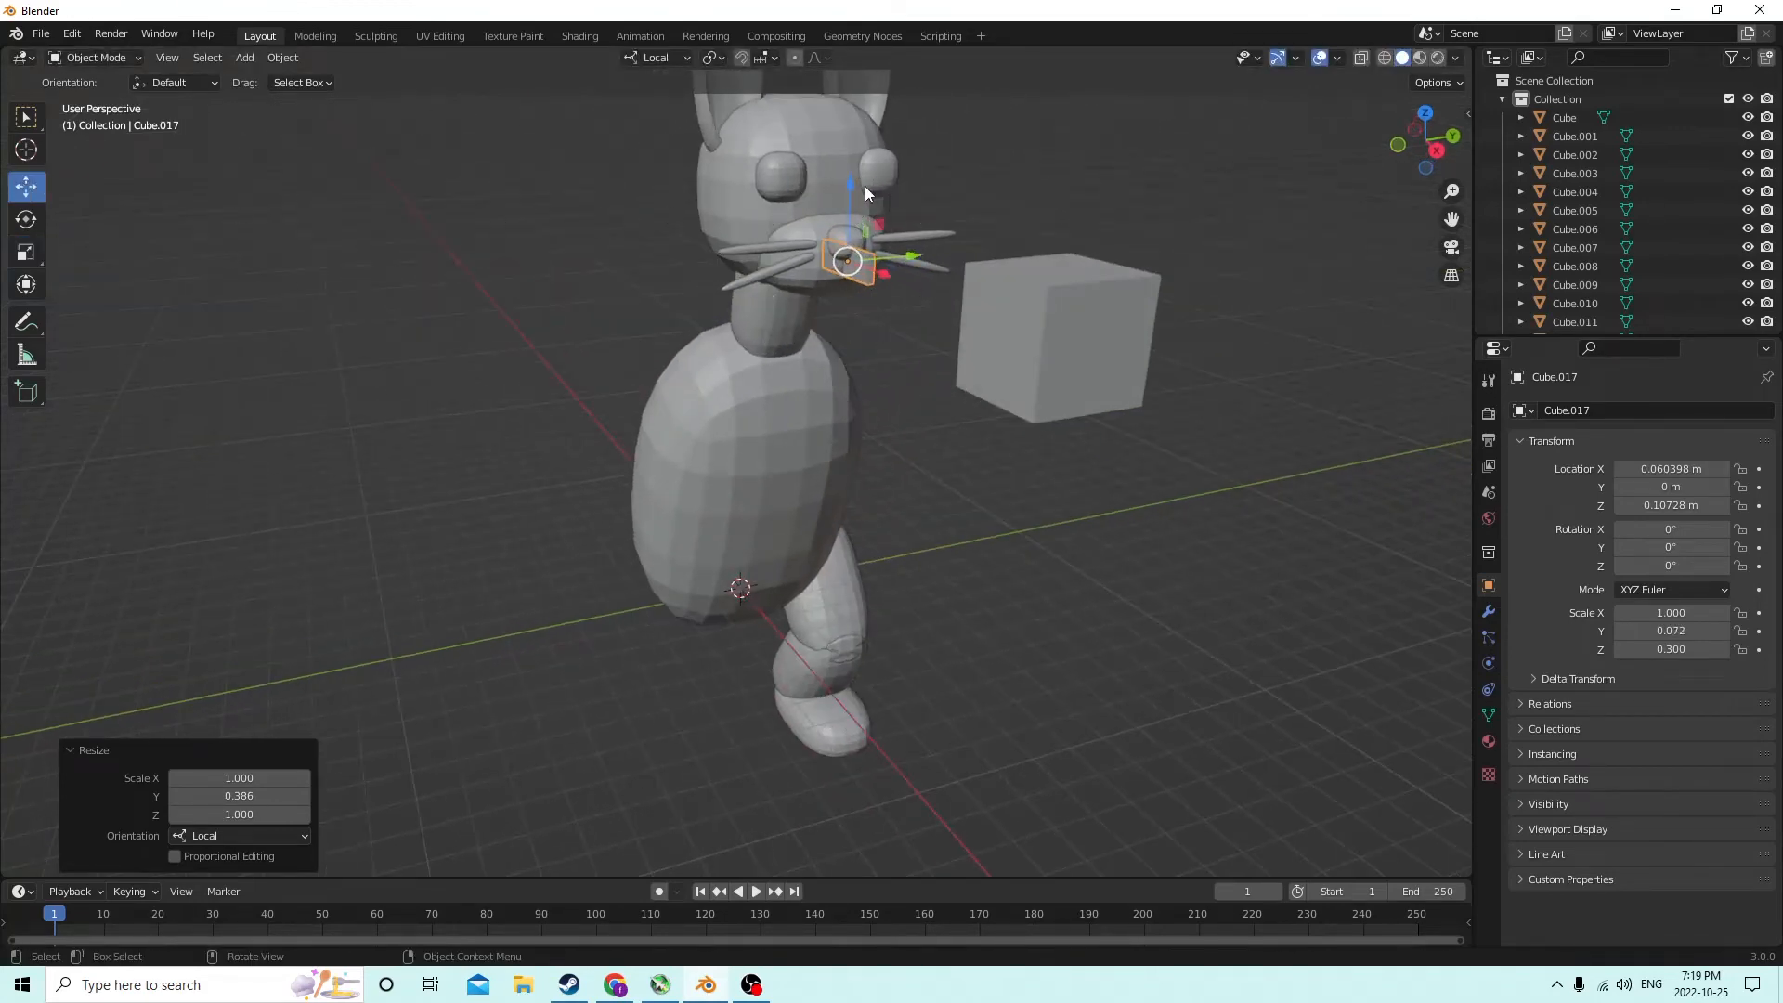
drag(852, 194, 851, 198)
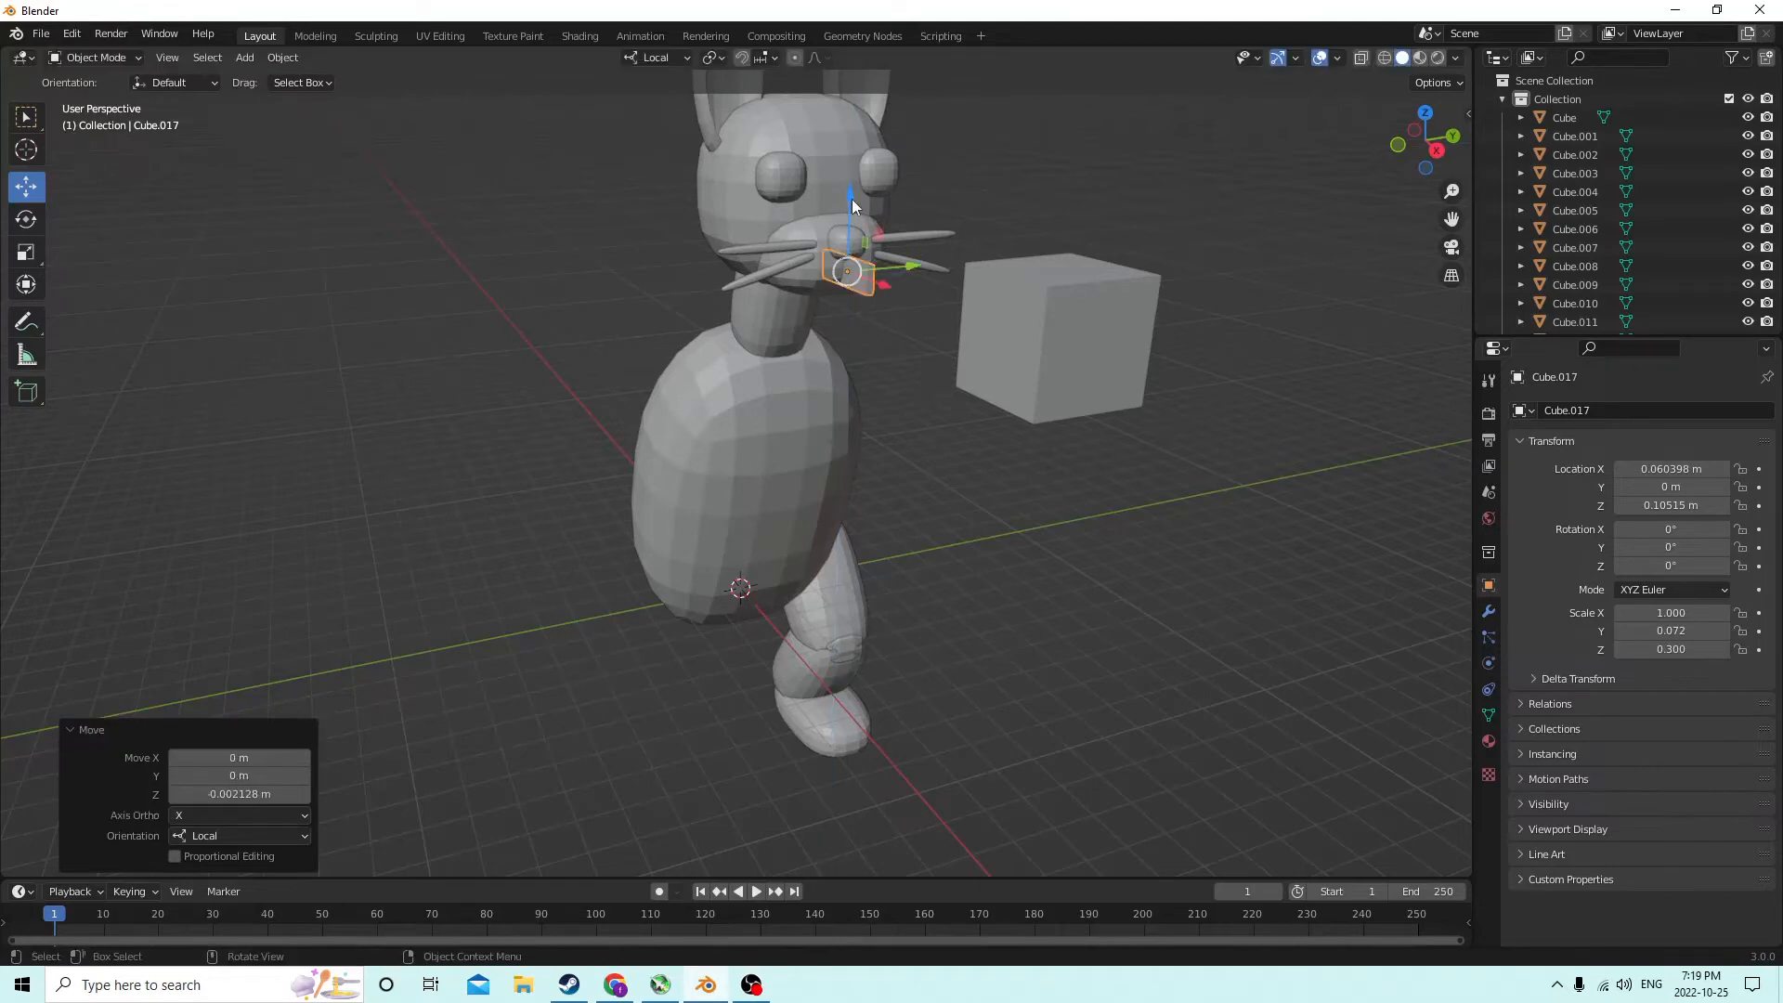
middle_drag(851, 199, 878, 271)
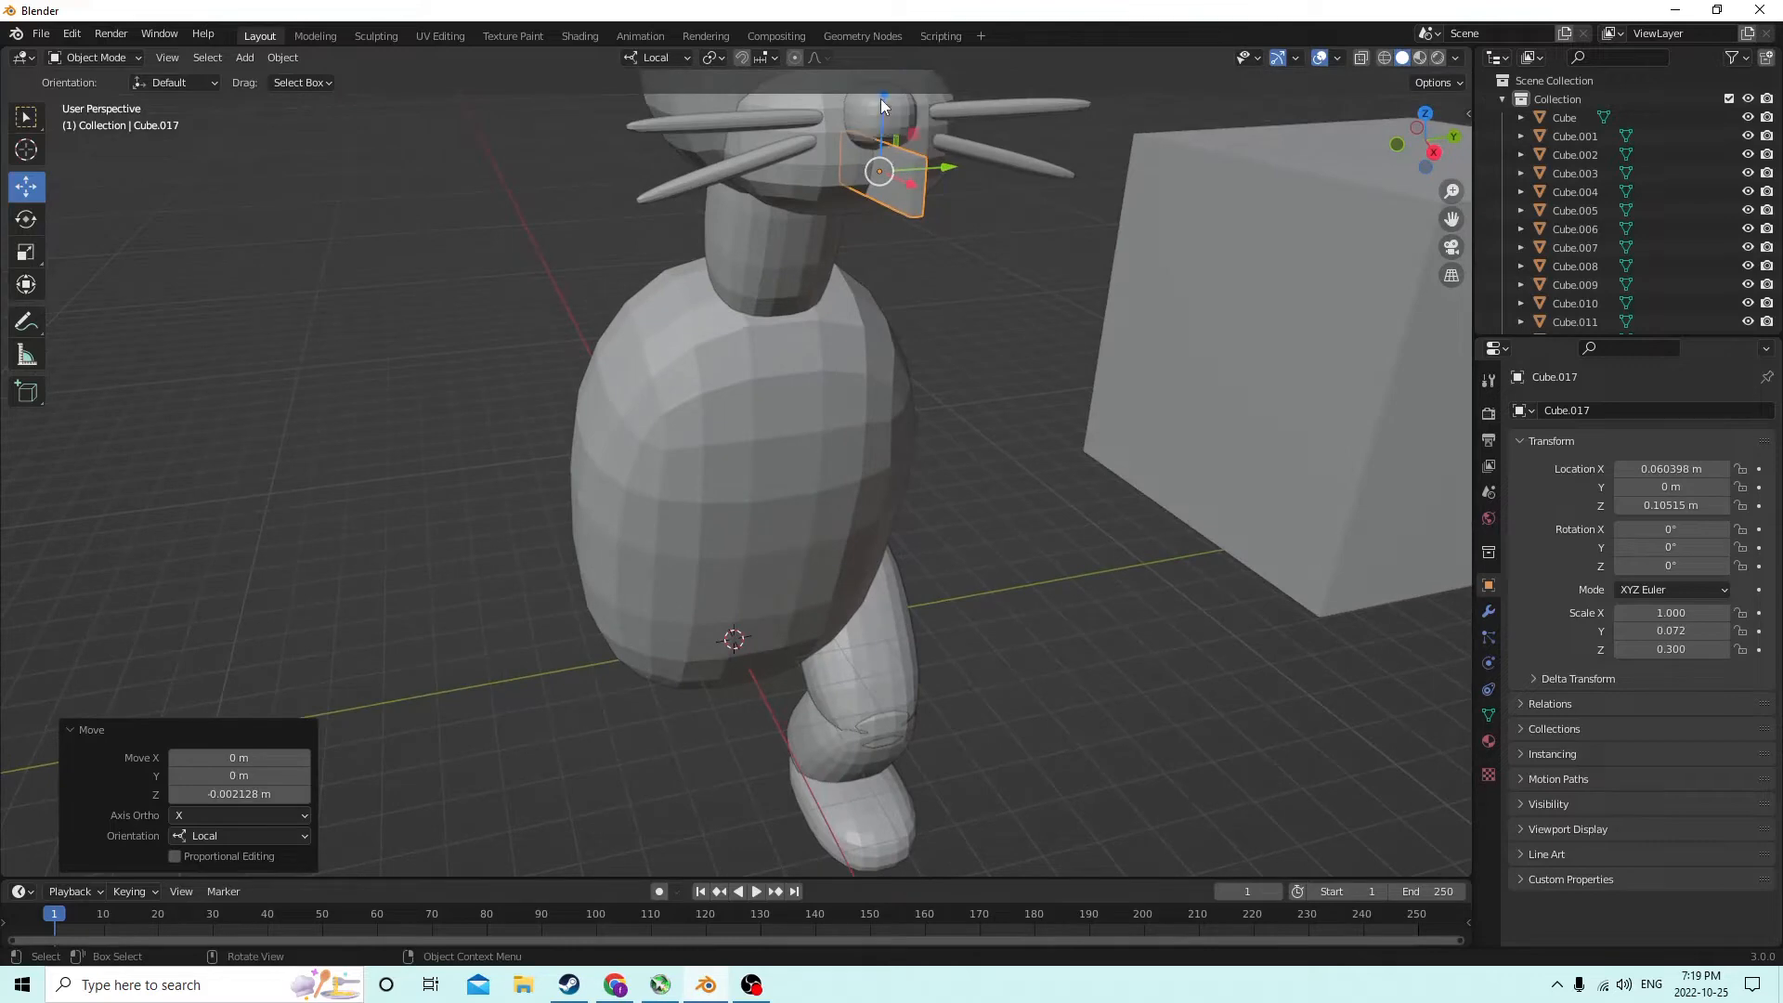
Lower the thin plate to about Z 0.10474 m and reduce its Z scale to about 0.258
drag(881, 103, 879, 114)
middle_drag(879, 113, 1000, 130)
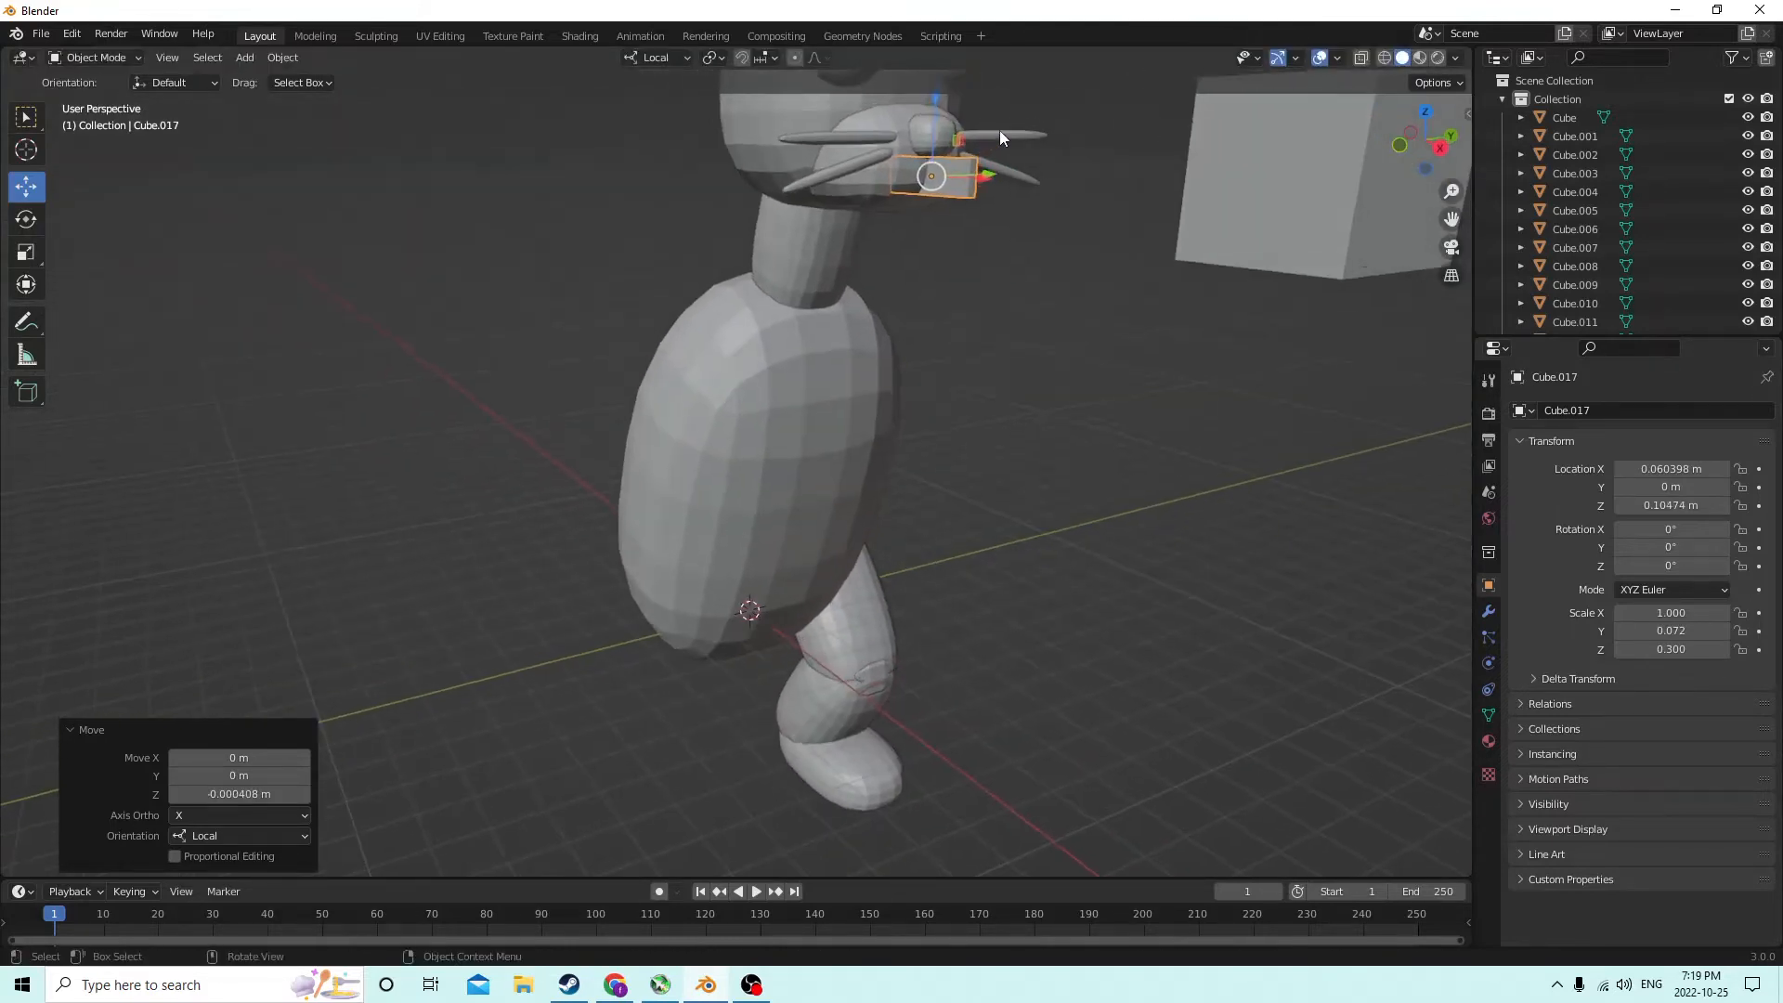
click(30, 254)
drag(937, 98, 935, 114)
middle_drag(934, 114, 911, 115)
middle_drag(724, 153, 762, 149)
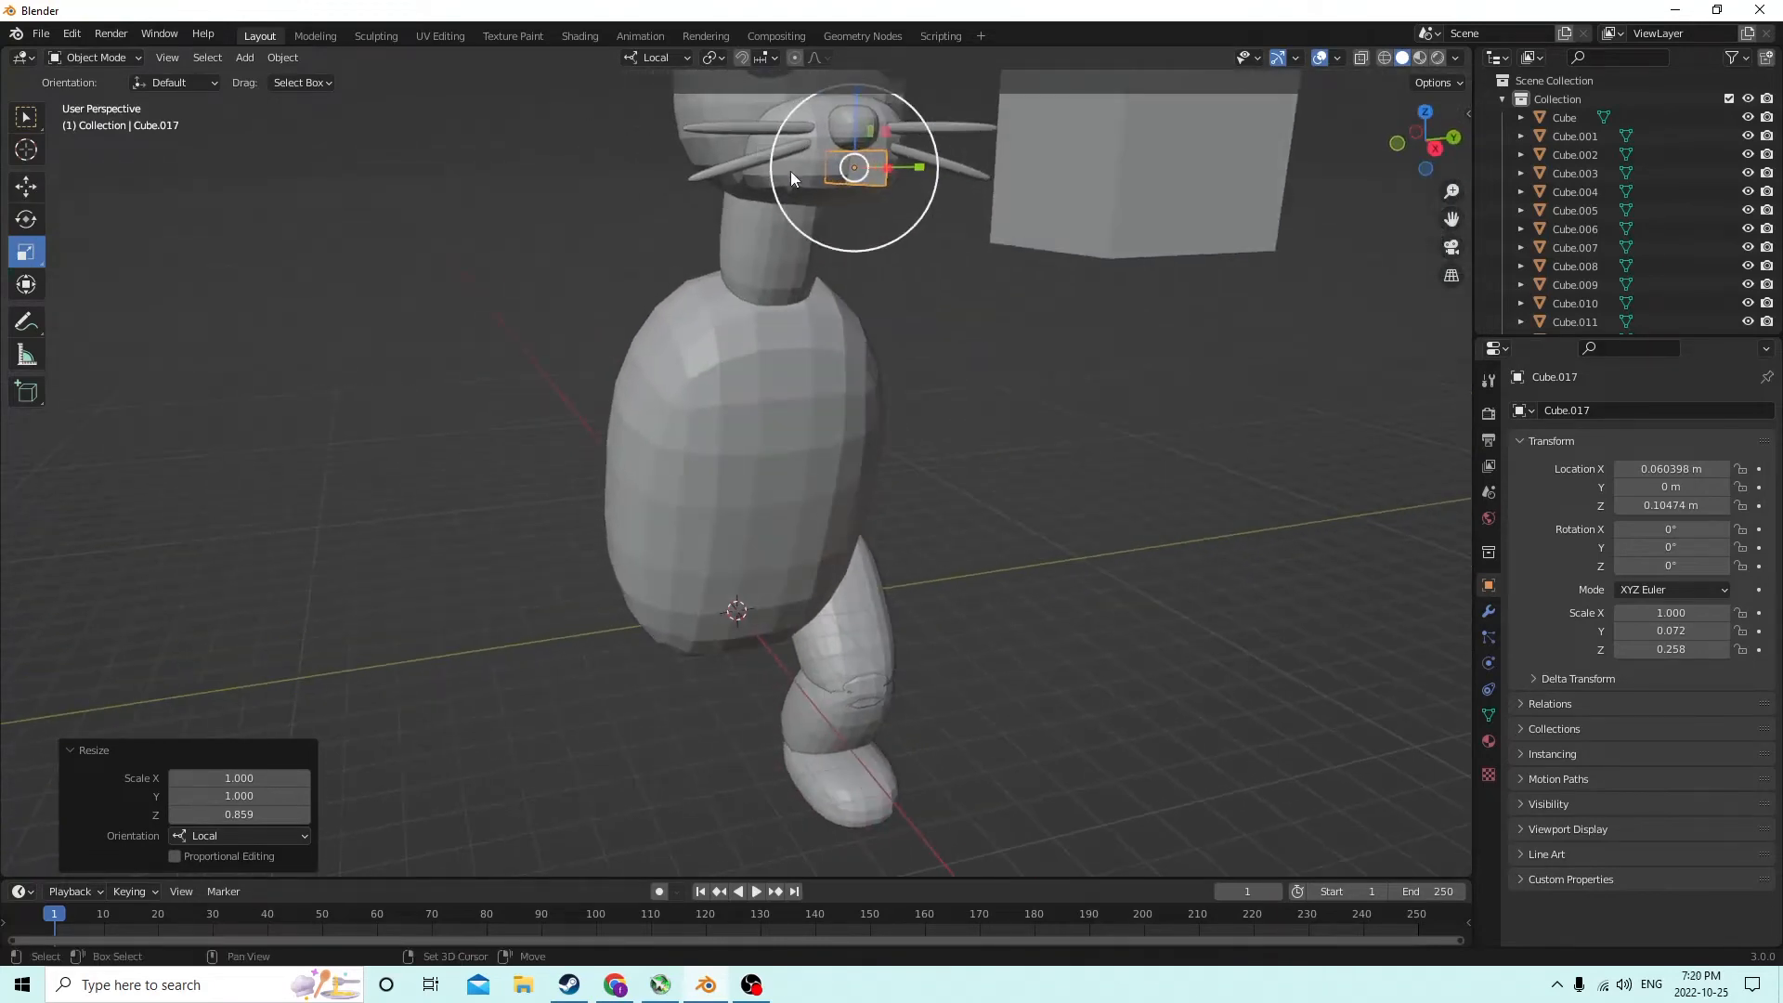
Subtract the thin plate from the snout with a Bool Tool difference to cut a vertical groove beneath the nose
click(789, 171)
click(283, 58)
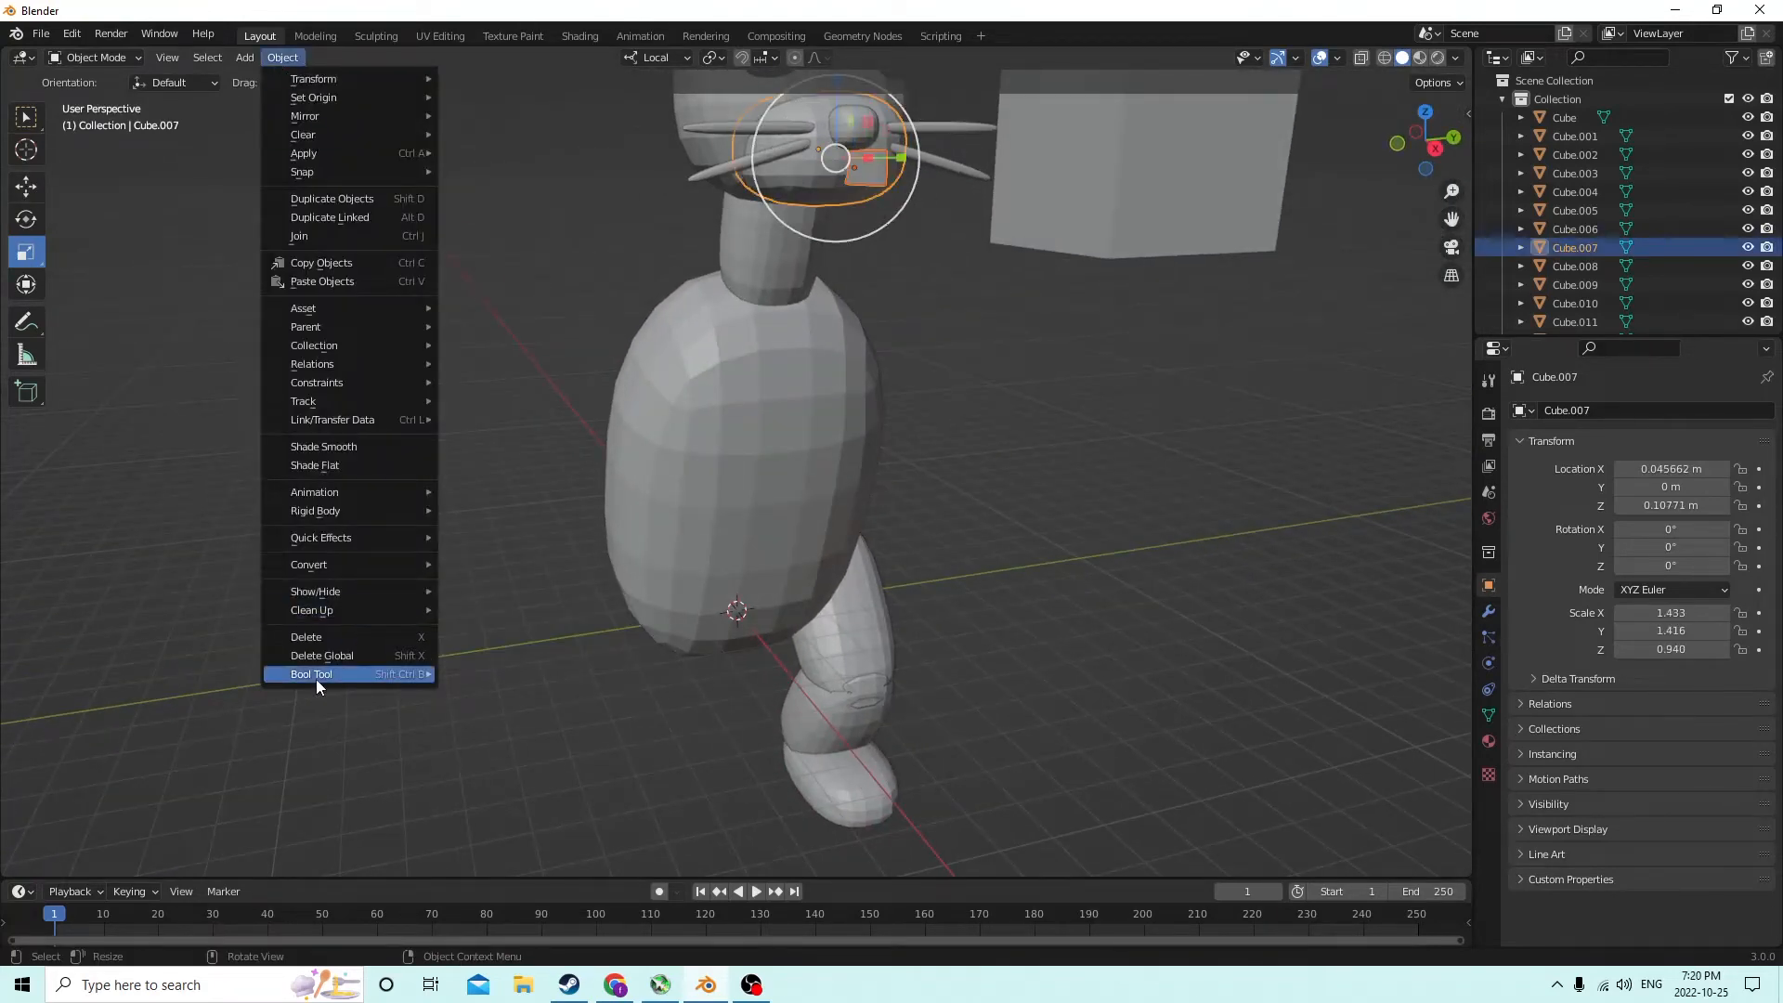
mouse_move(316, 678)
click(519, 699)
middle_drag(803, 413, 730, 406)
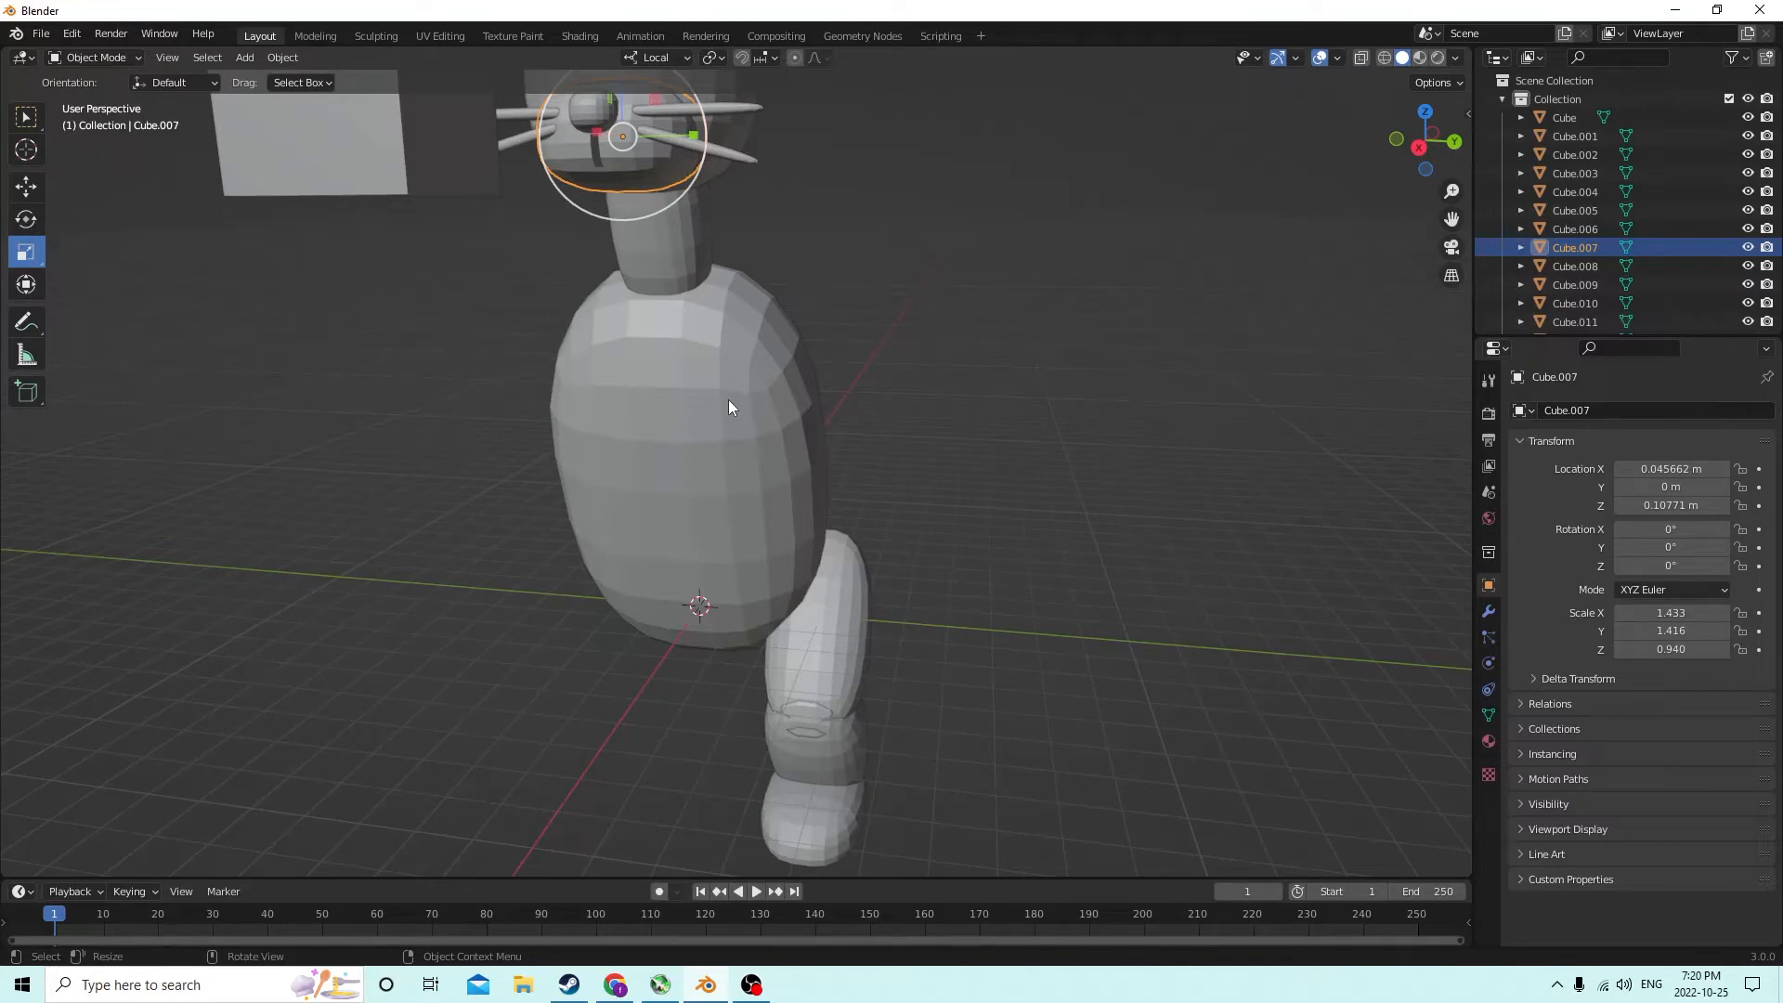
middle_drag(729, 402, 849, 434)
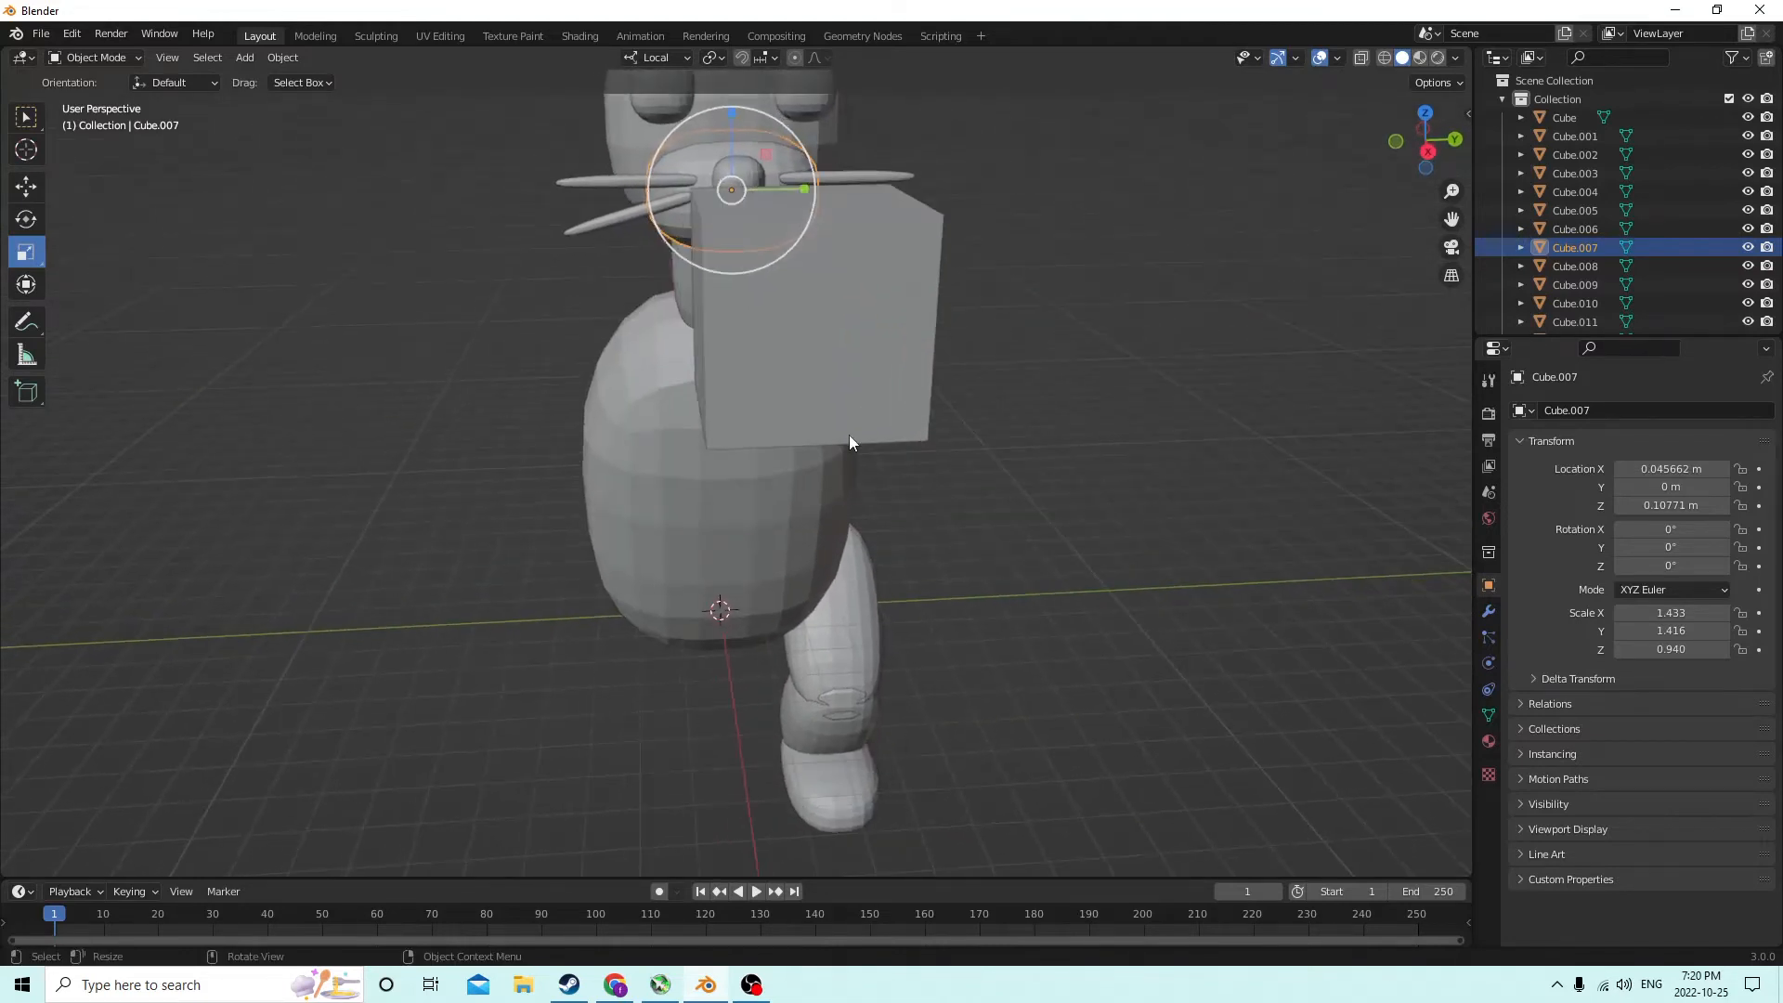
Add one centred vertical loop cut to the spare cube in front of the face in Edit Mode
click(819, 375)
key(Tab)
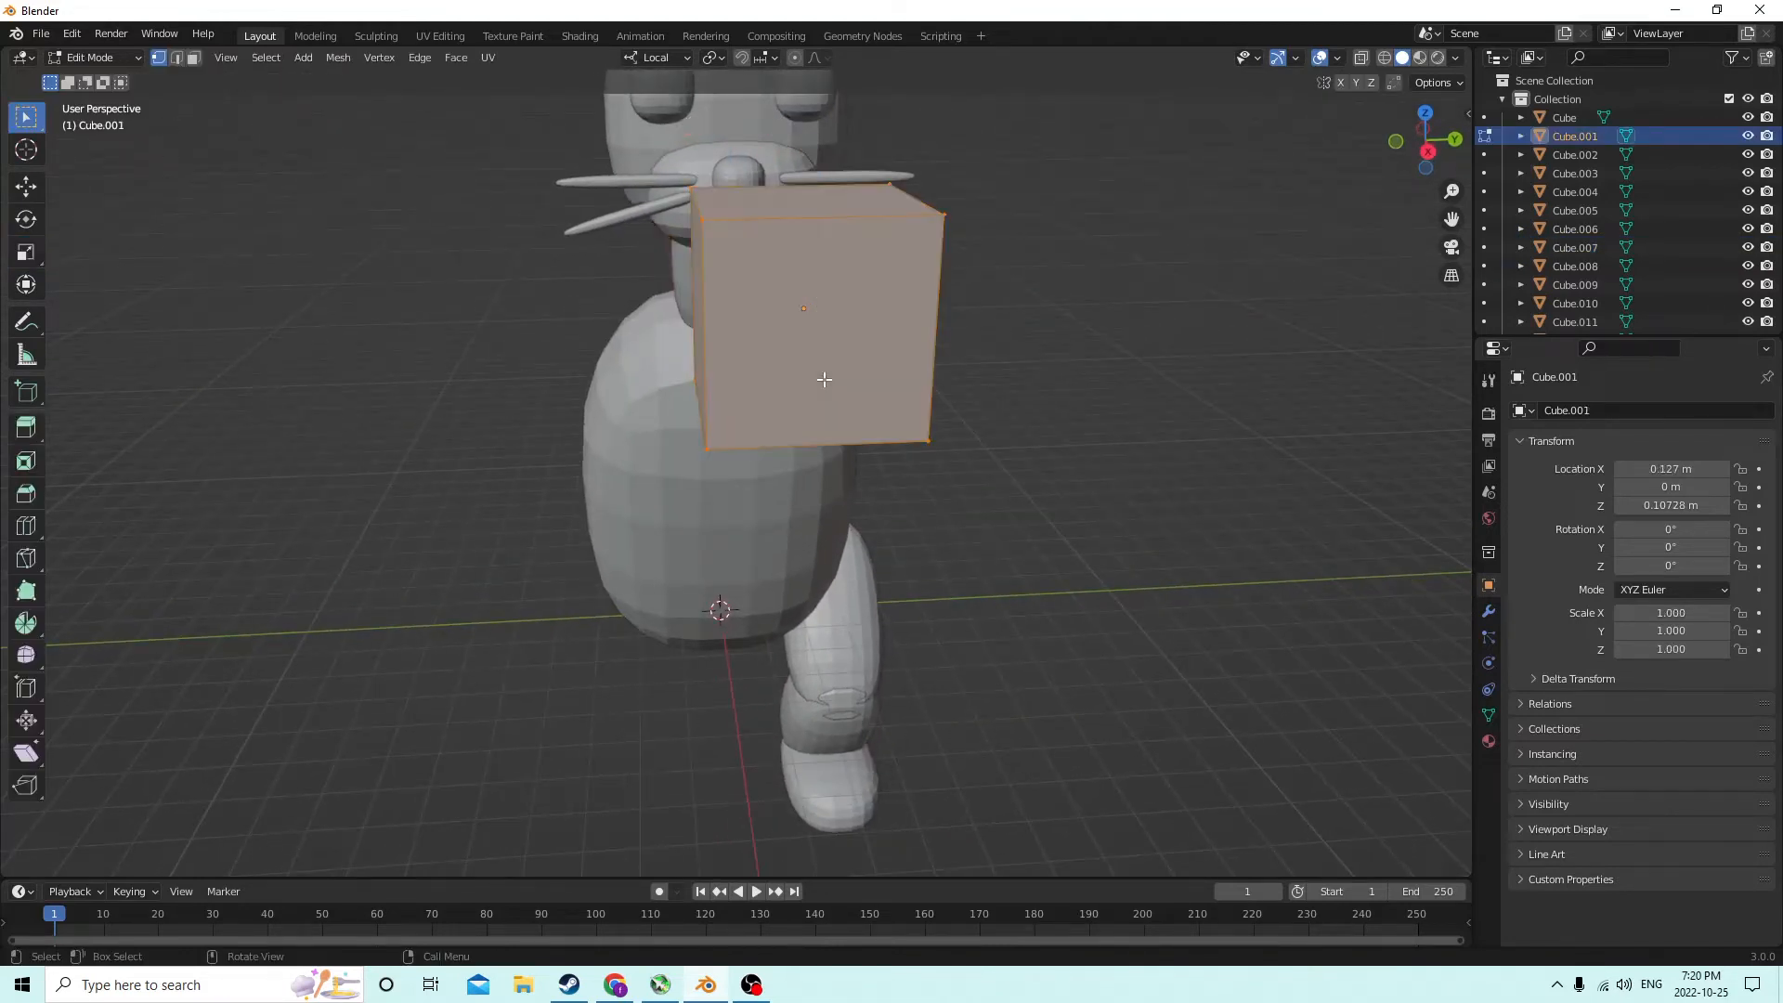
scroll(824, 379, down, 3)
key(ctrl+r)
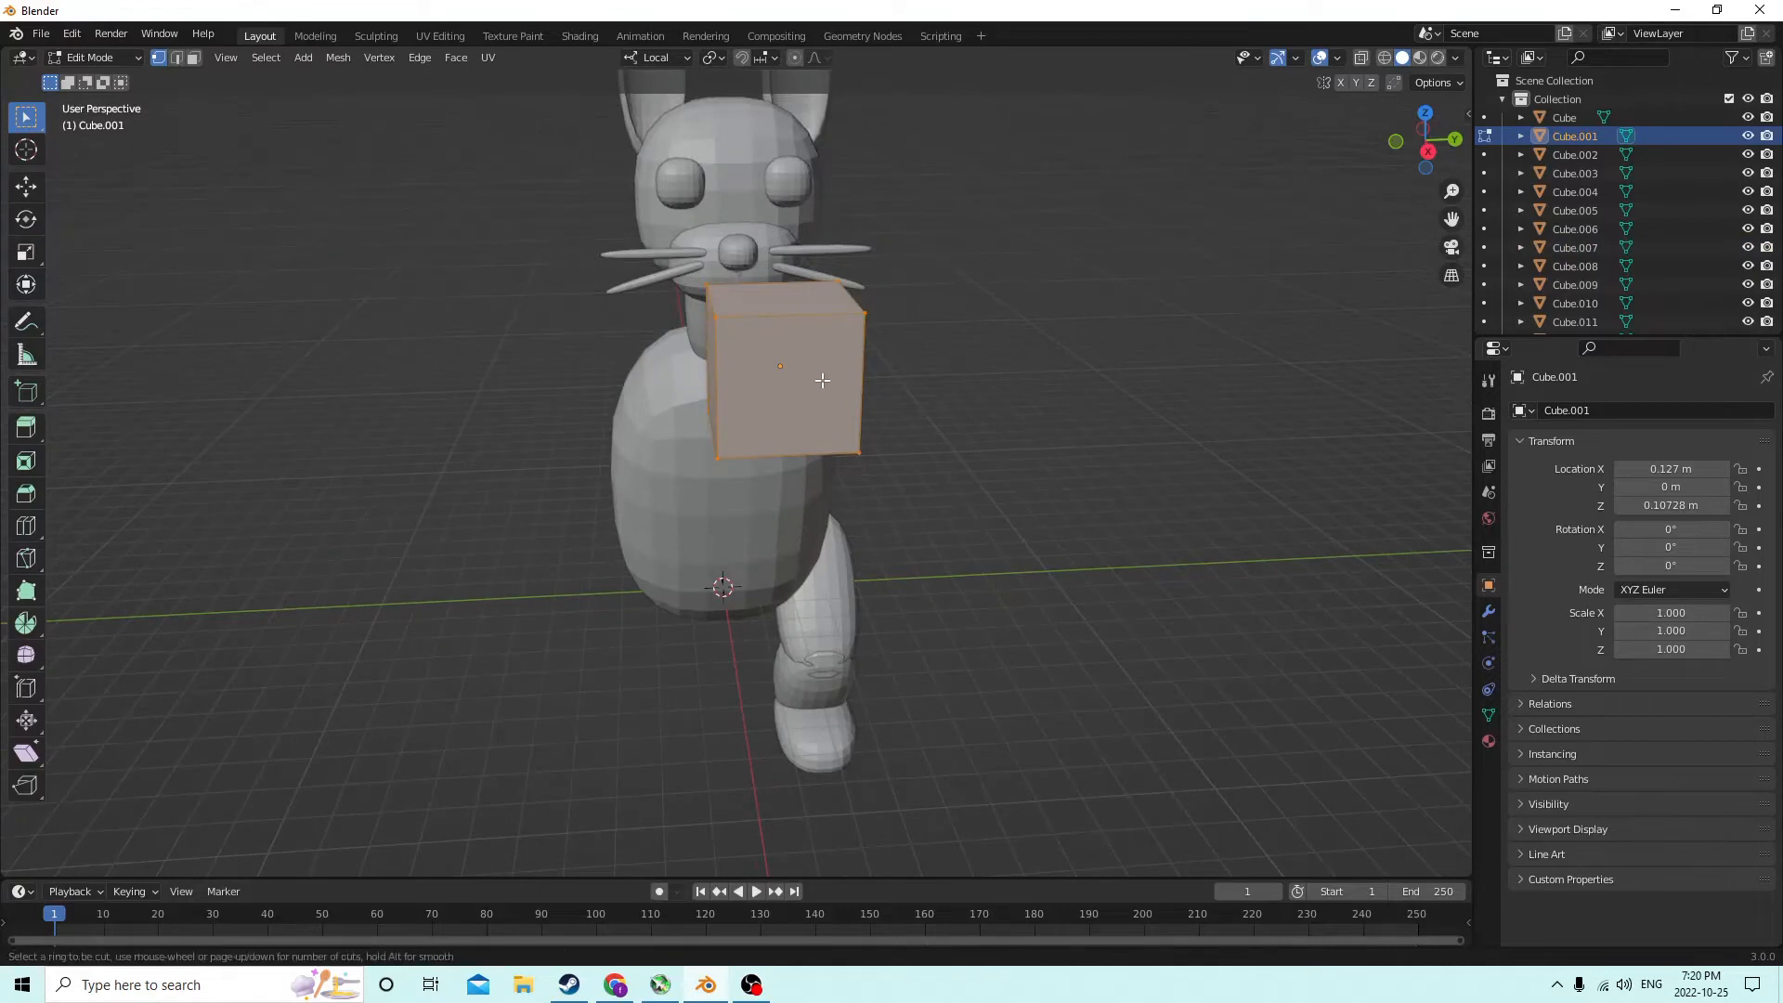
click(771, 457)
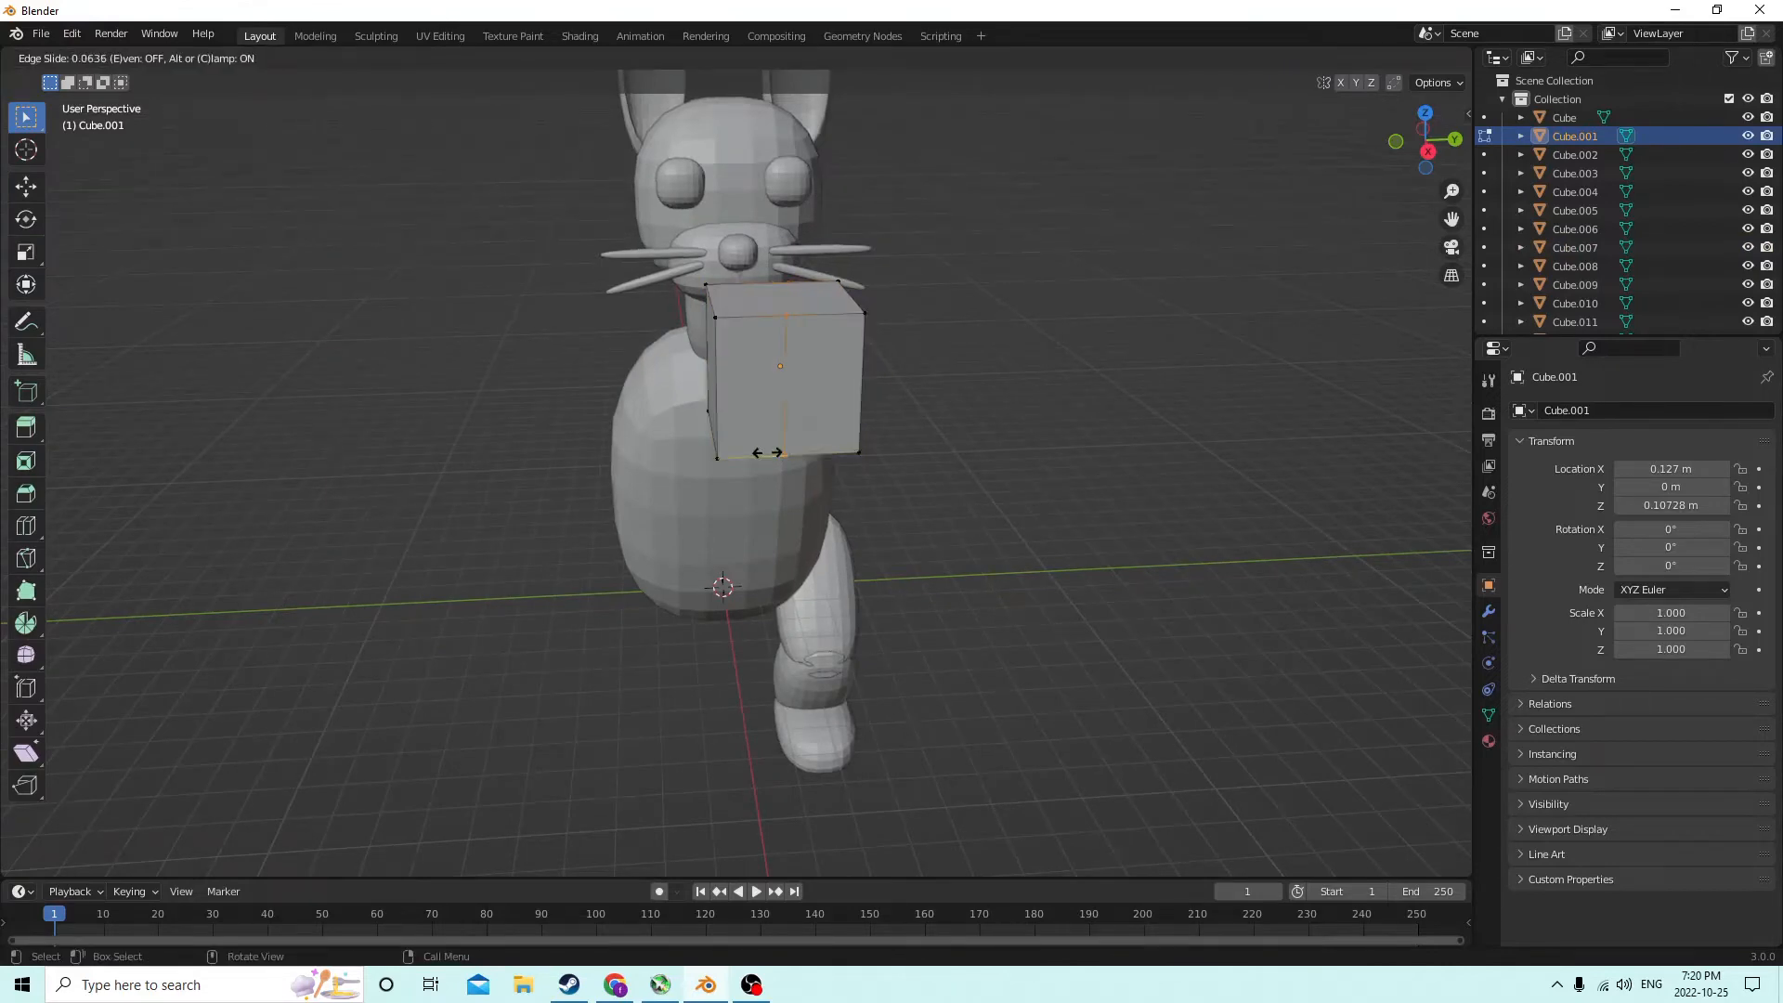
right_click(774, 453)
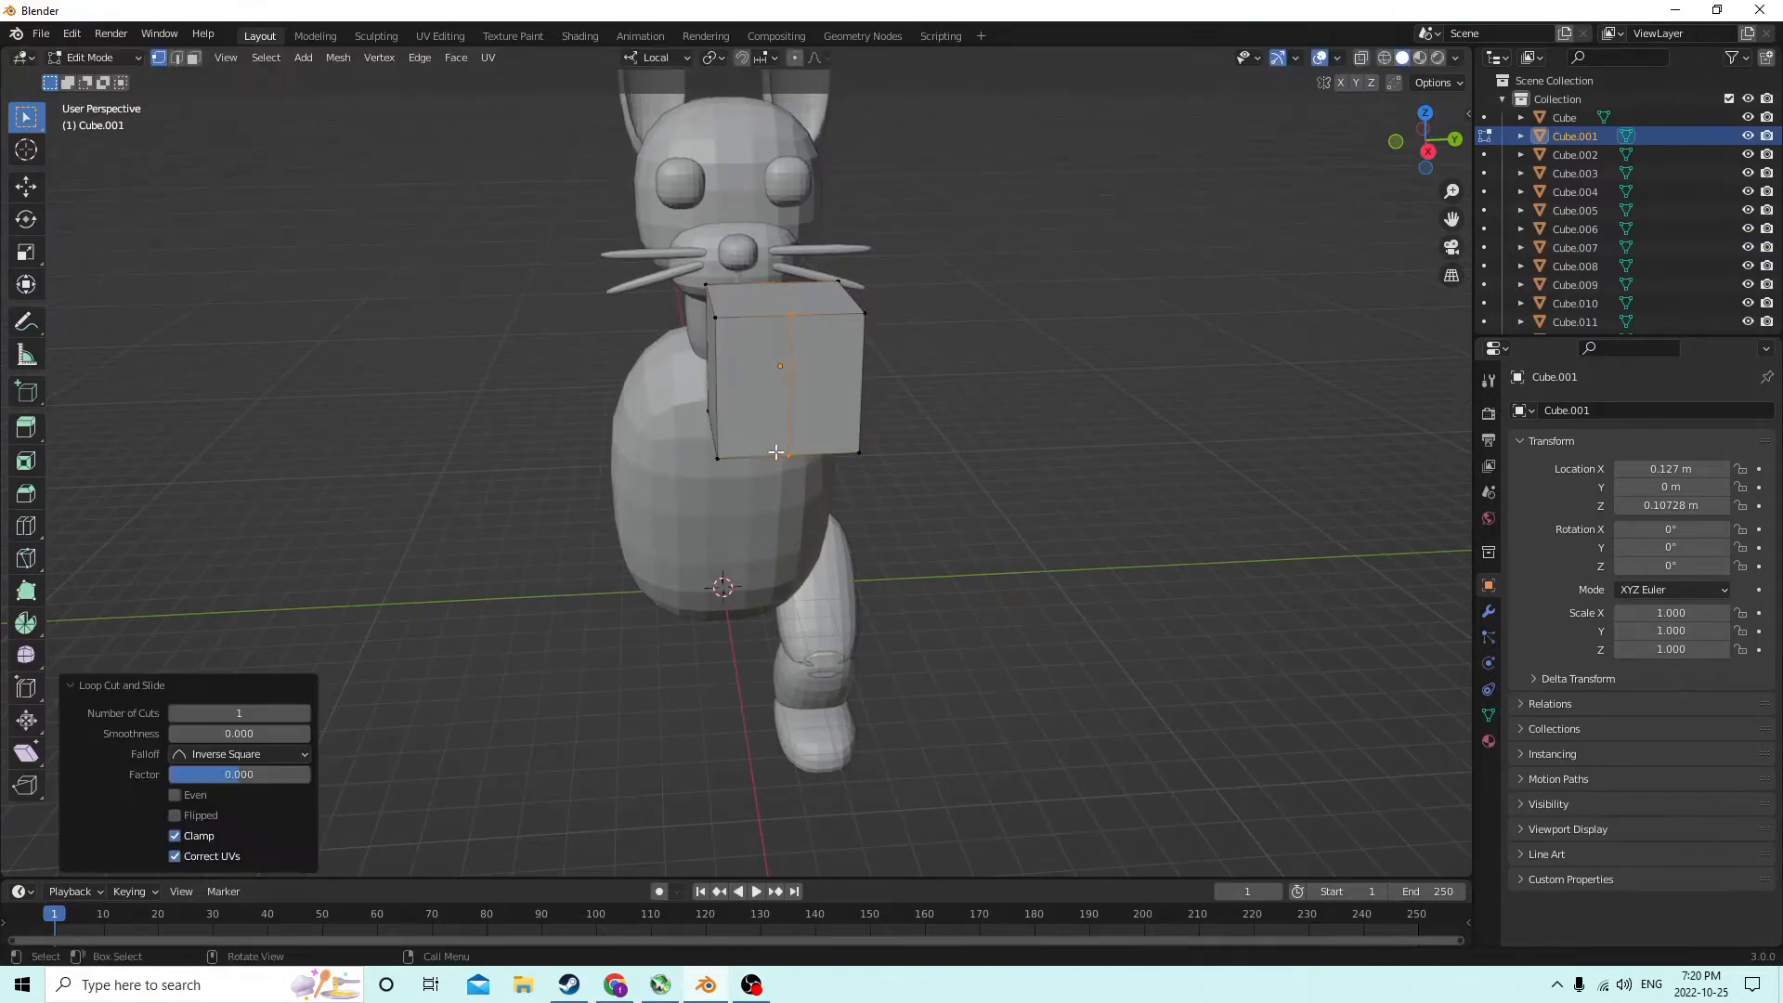
middle_drag(774, 453, 808, 502)
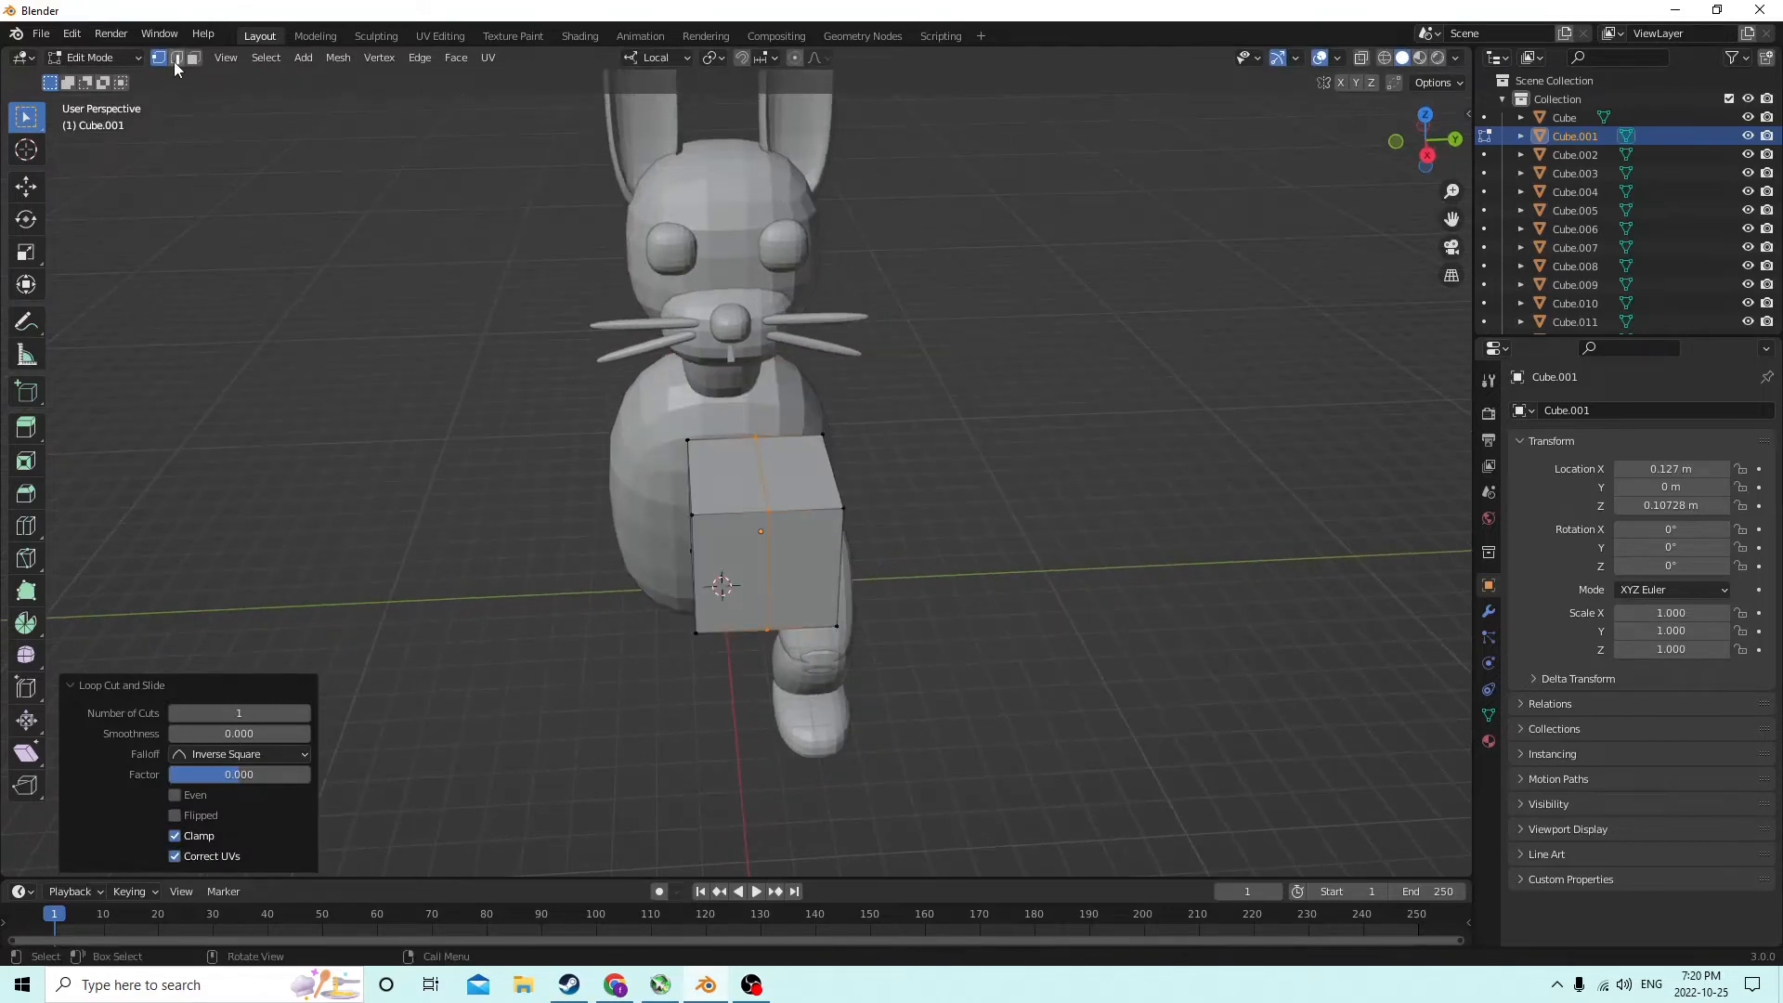
Lower the middle edges on the cube's top and underside to form a V shape, and return to Object Mode
click(764, 492)
middle_drag(764, 492, 690, 386)
click(25, 186)
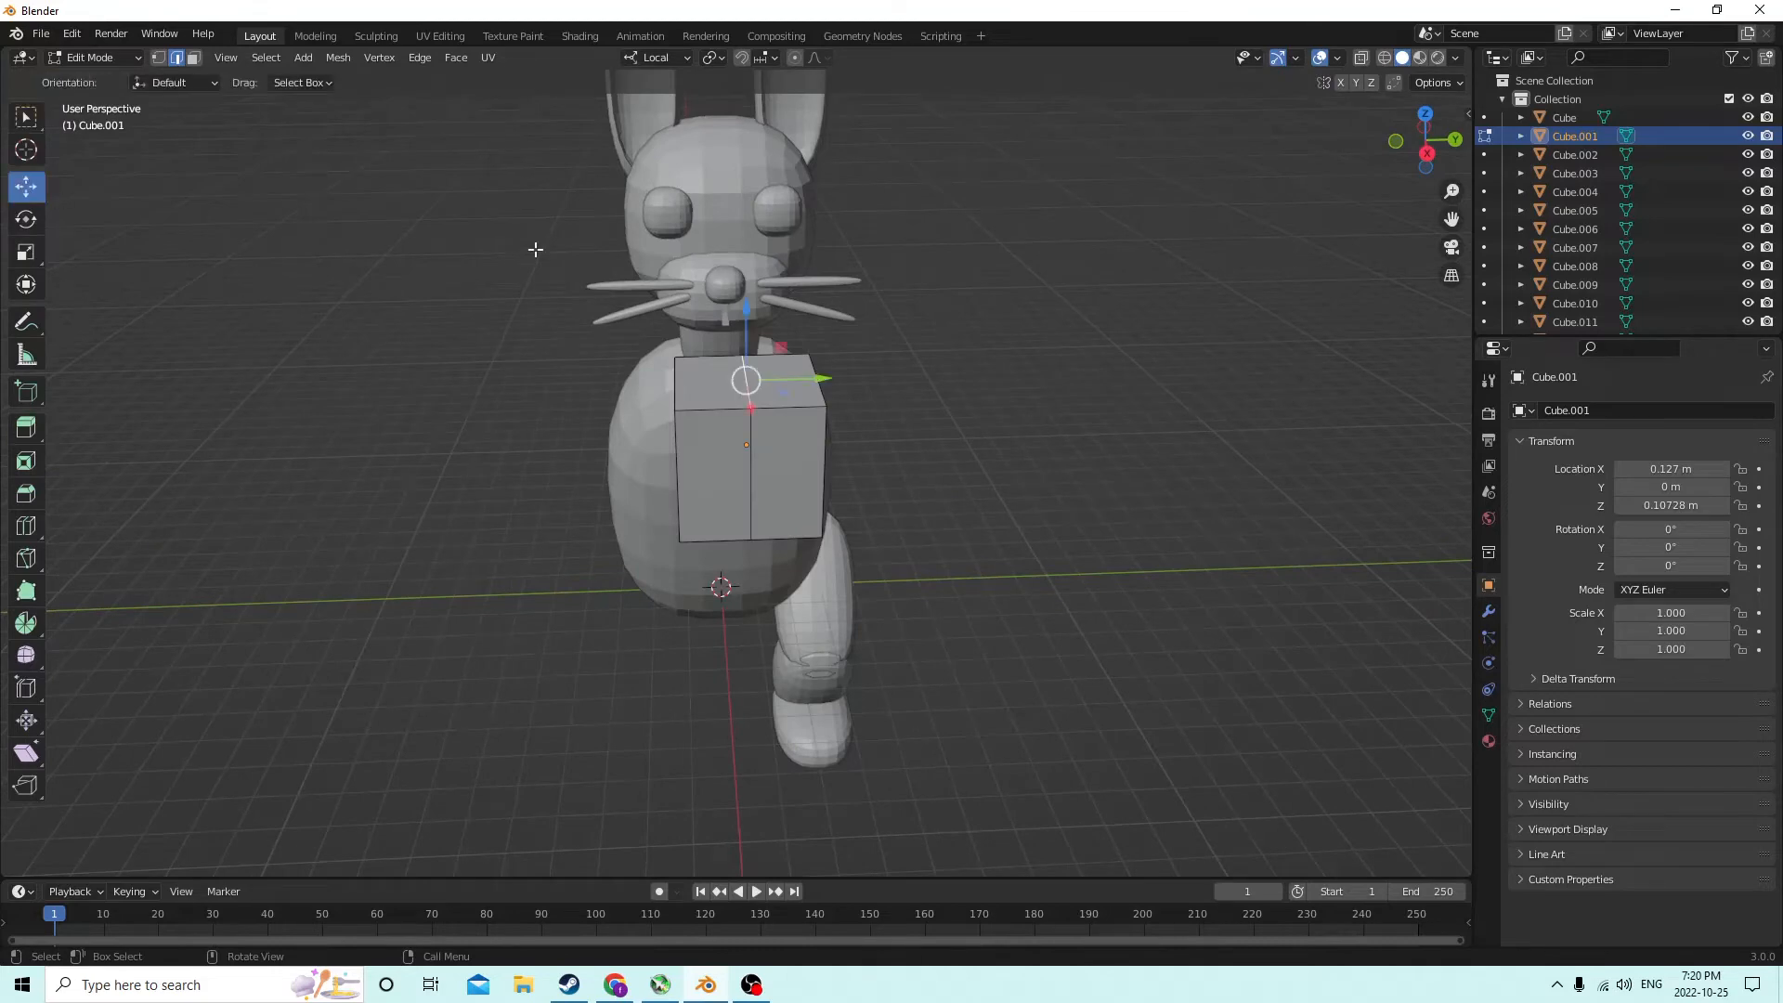
middle_drag(533, 251, 600, 224)
drag(663, 227, 663, 260)
middle_drag(663, 260, 750, 292)
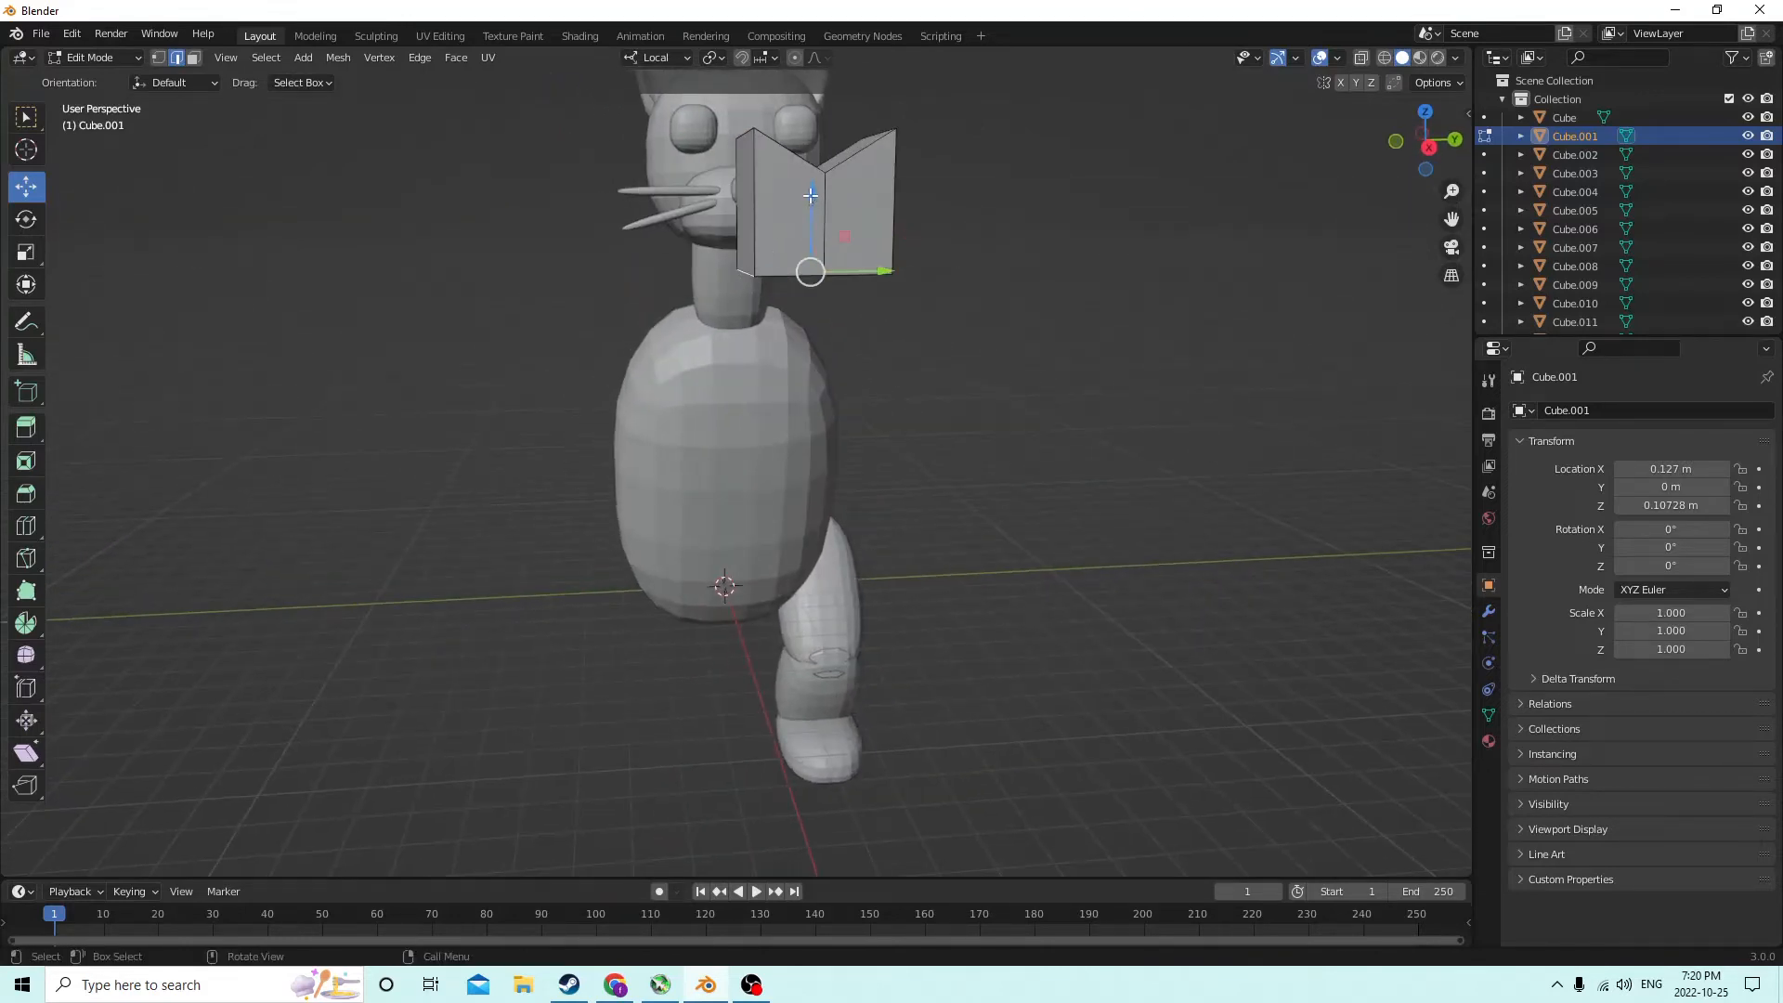
key(Tab)
Flatten the V-shaped cube along Z to a scale of about 0.136
mouse_move(810, 195)
middle_down()
mouse_move(778, 212)
mouse_move(805, 194)
middle_up()
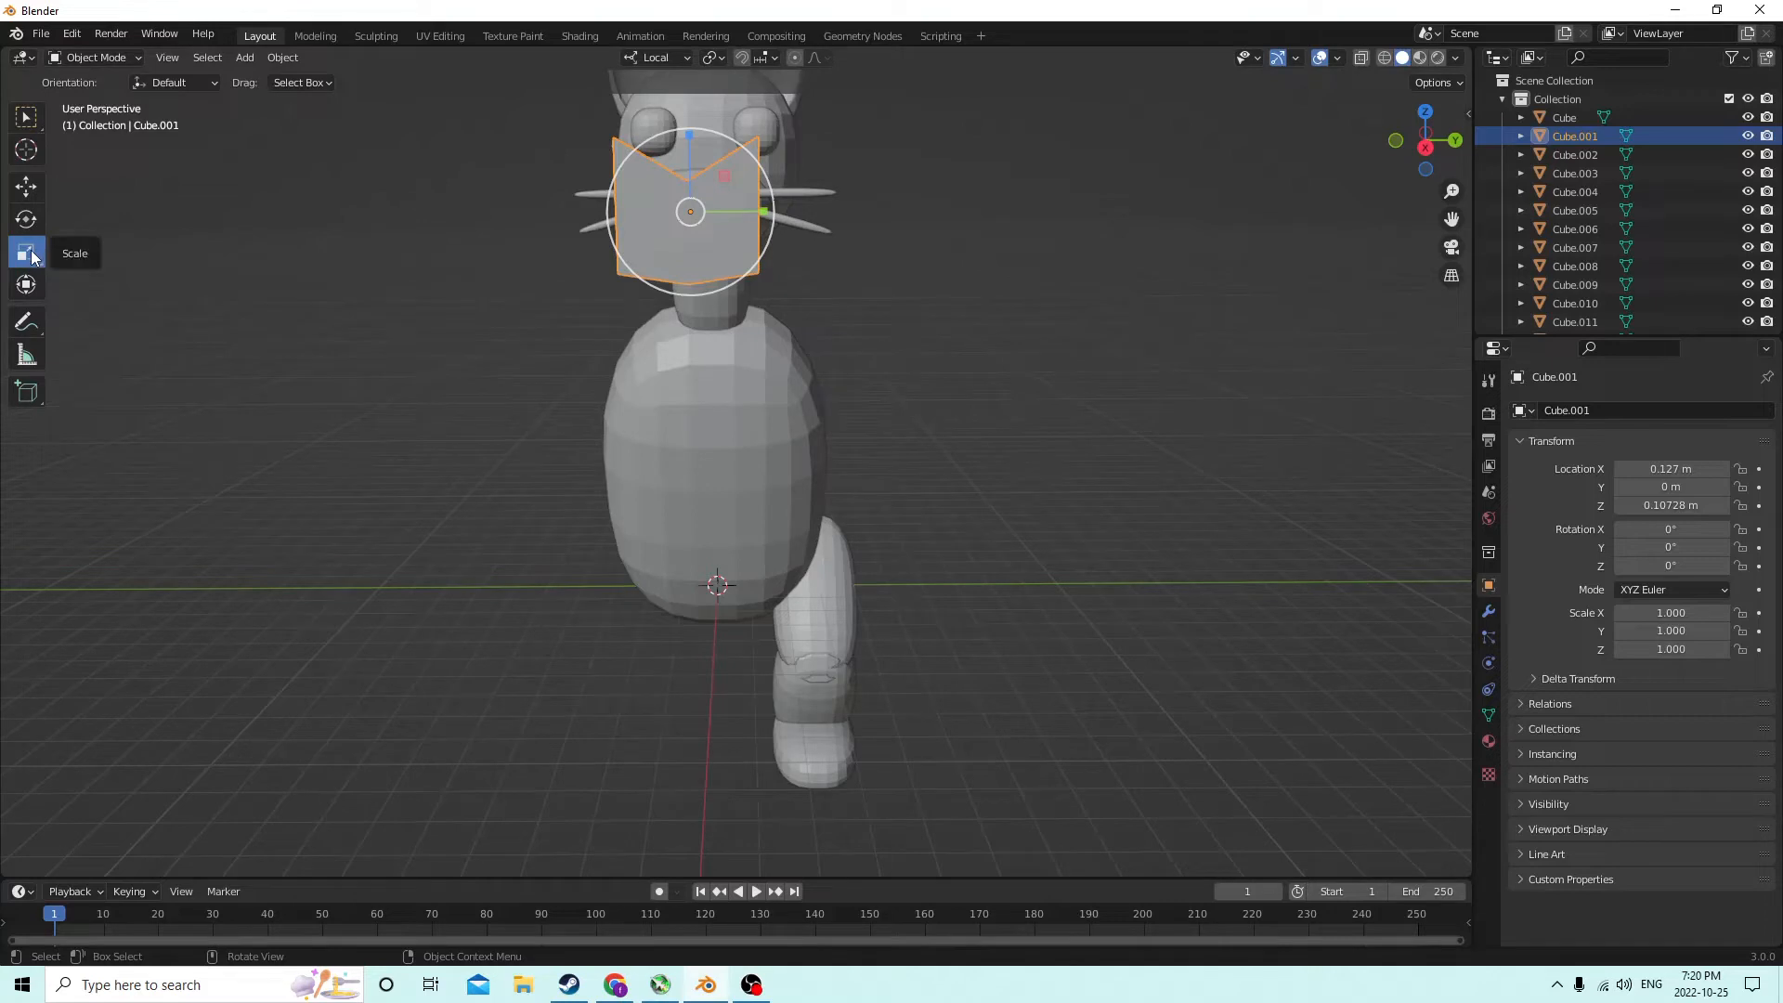
drag(688, 130, 683, 206)
middle_drag(684, 206, 611, 241)
scroll(683, 259, up, 1)
Select the two opposite end faces of the flattened V shape and scale them along Z by about 0.346
key(Tab)
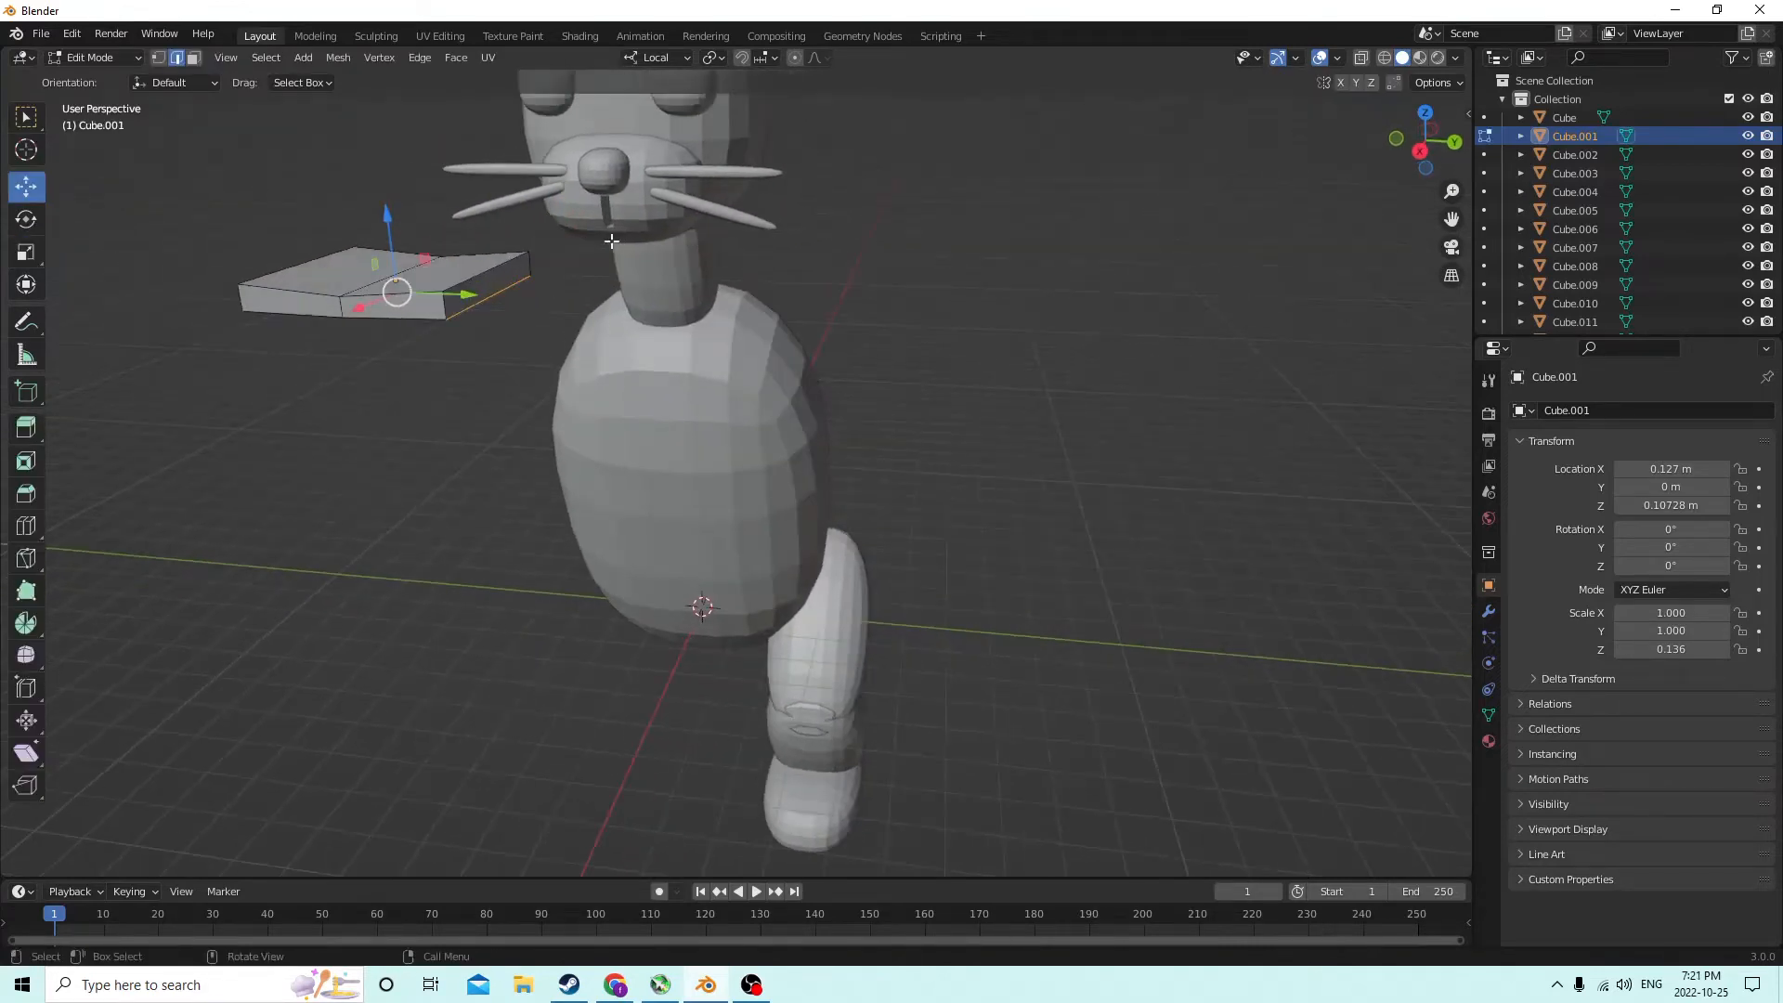
click(493, 271)
middle_drag(493, 271, 517, 264)
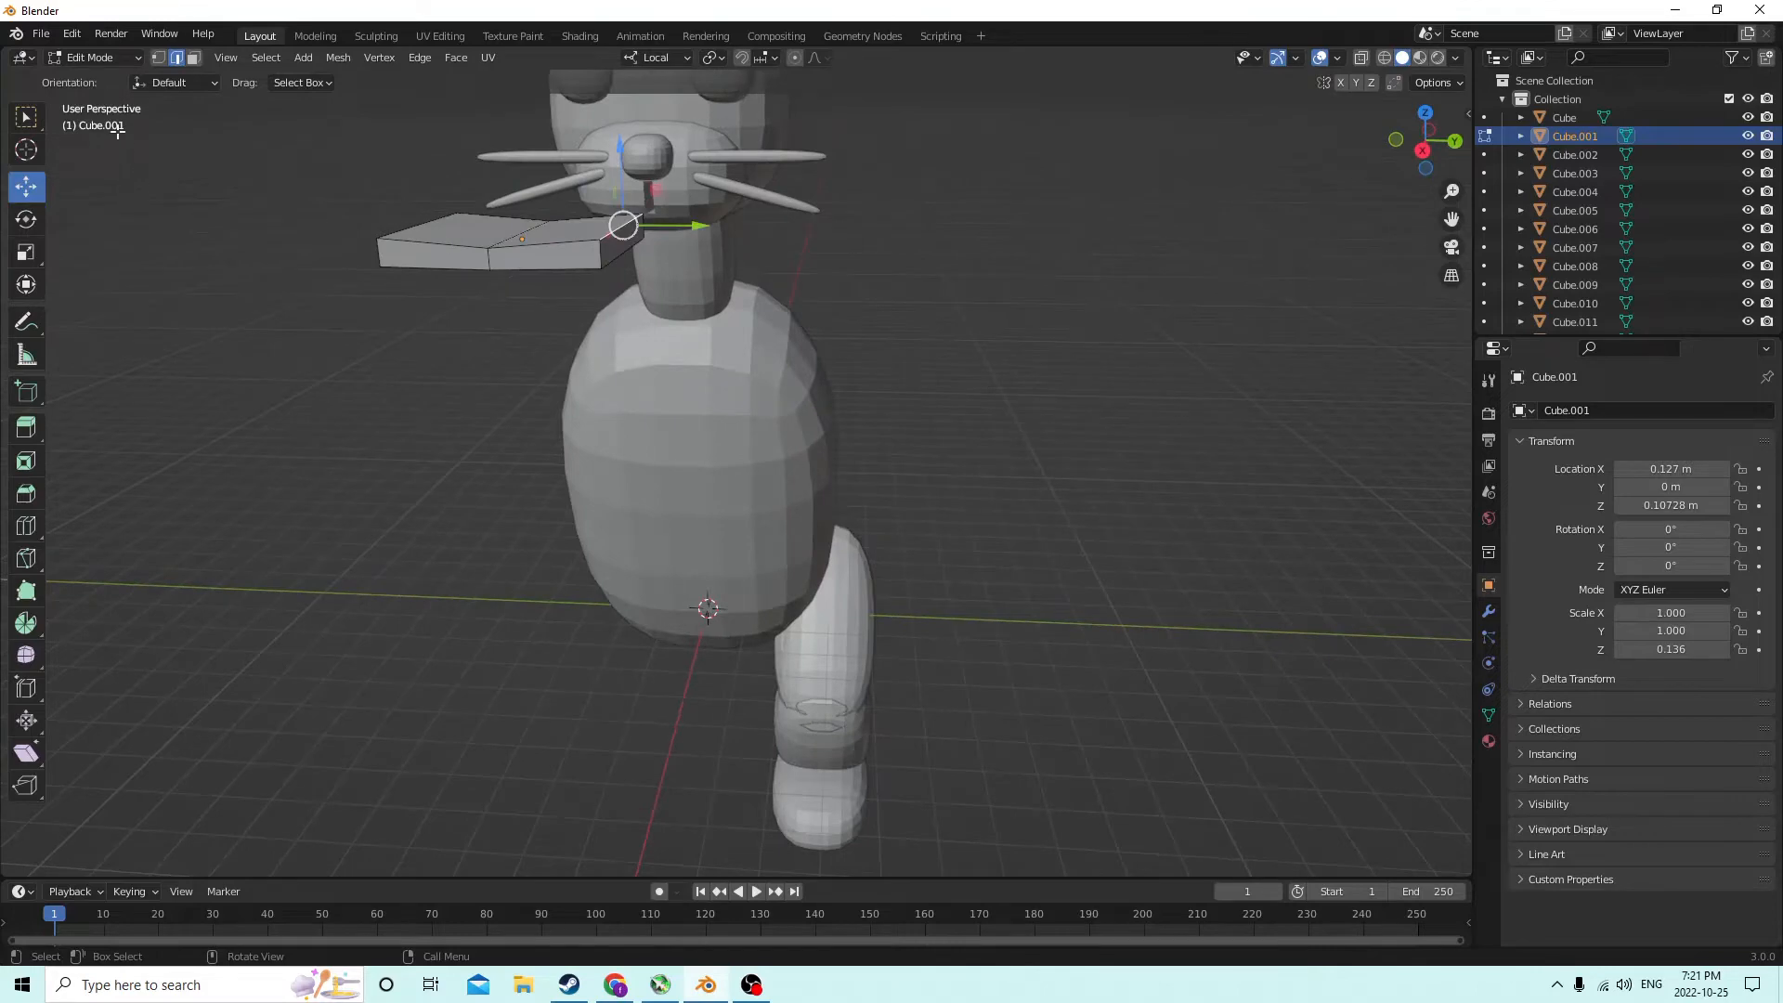
middle_drag(625, 240, 1036, 189)
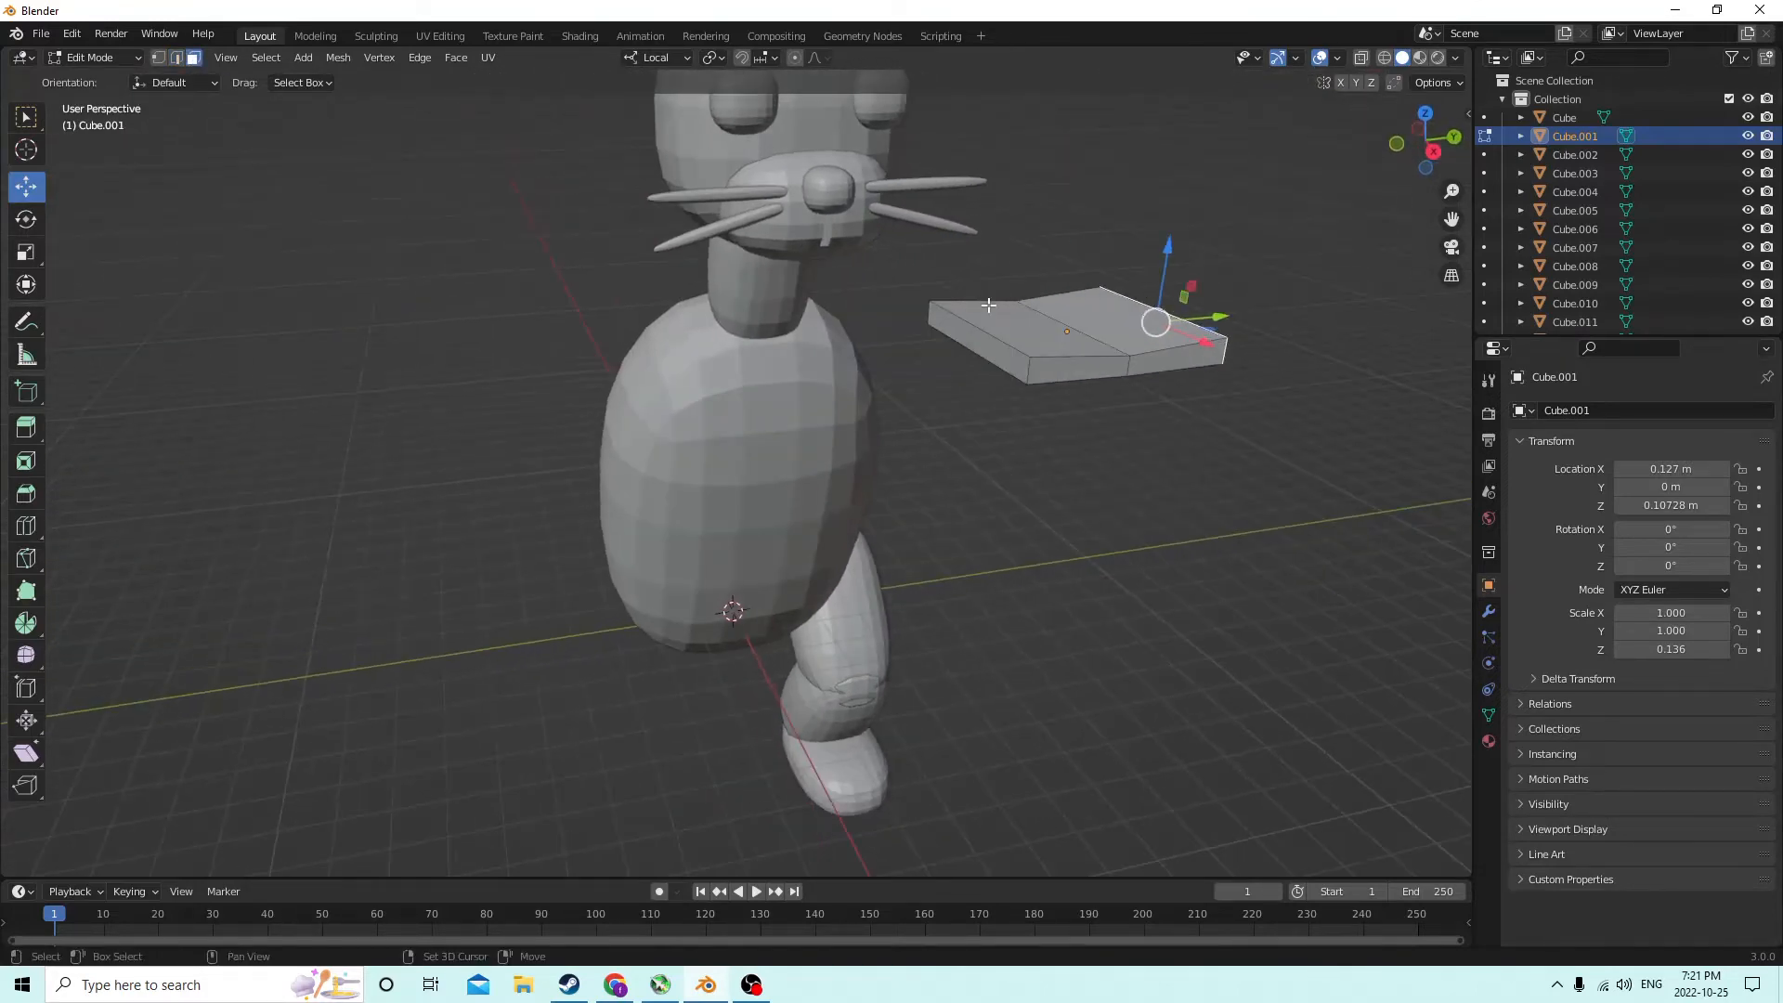
shift+click(975, 343)
middle_drag(890, 229, 862, 211)
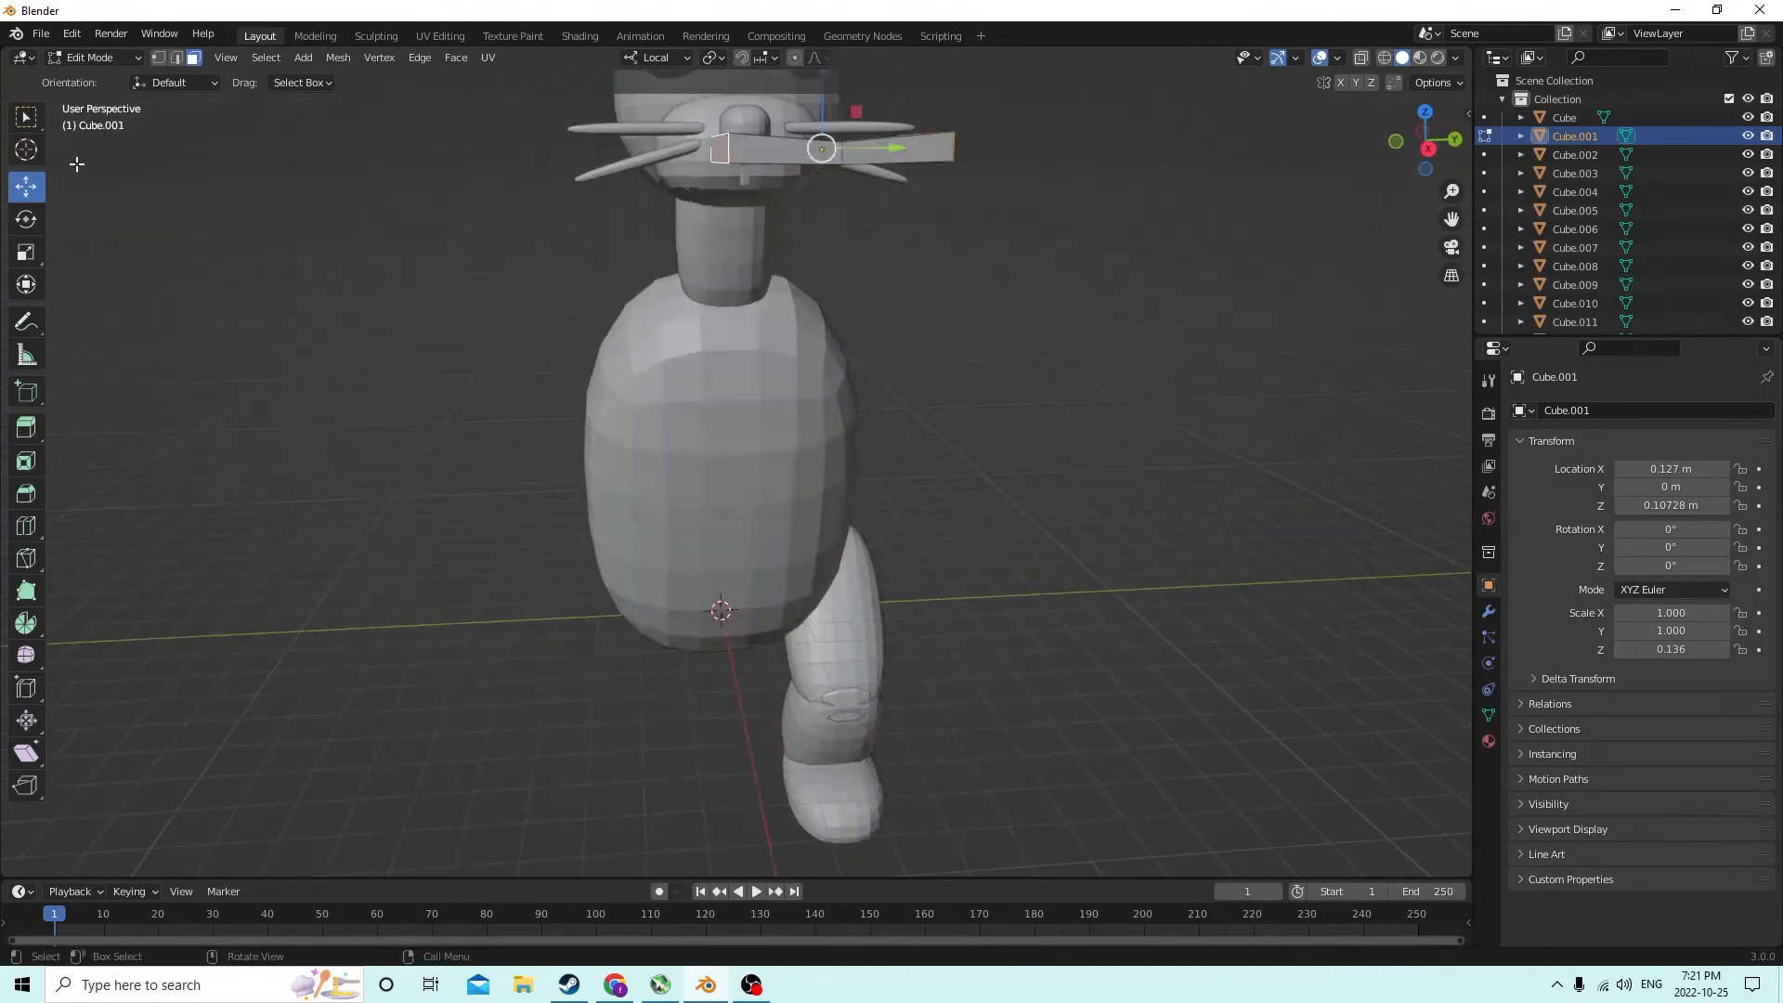
click(25, 256)
middle_drag(734, 174, 782, 177)
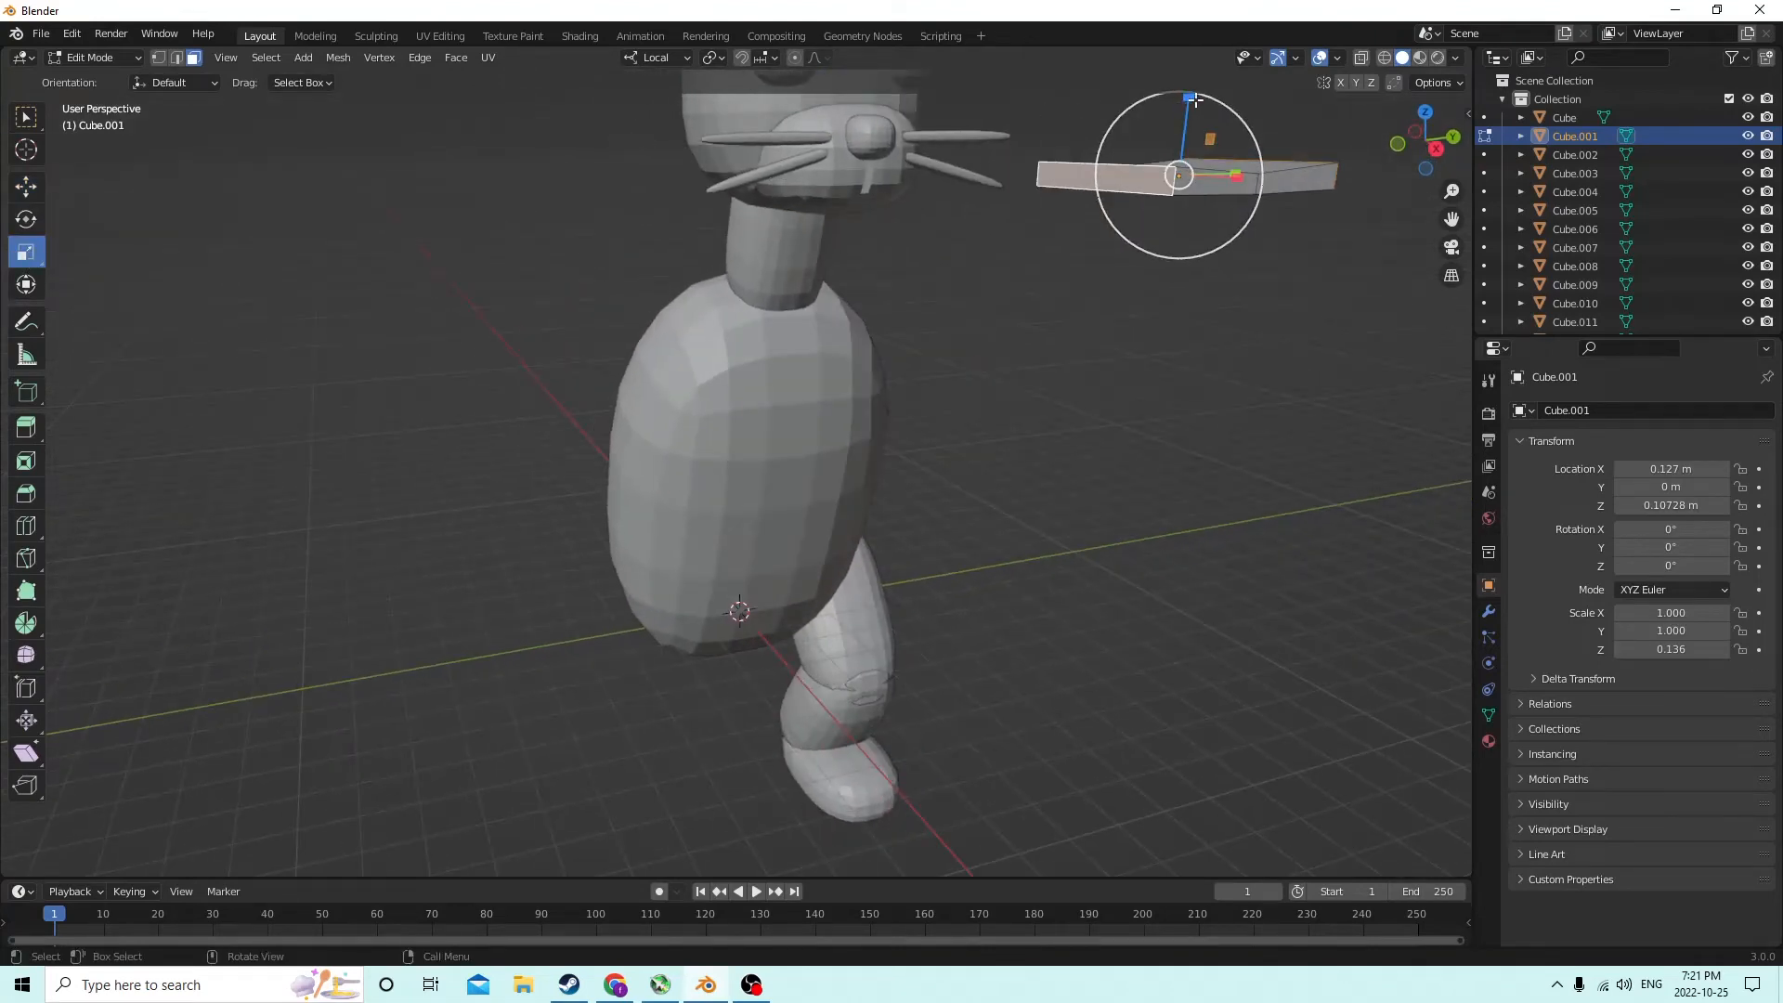
drag(1195, 100, 1187, 150)
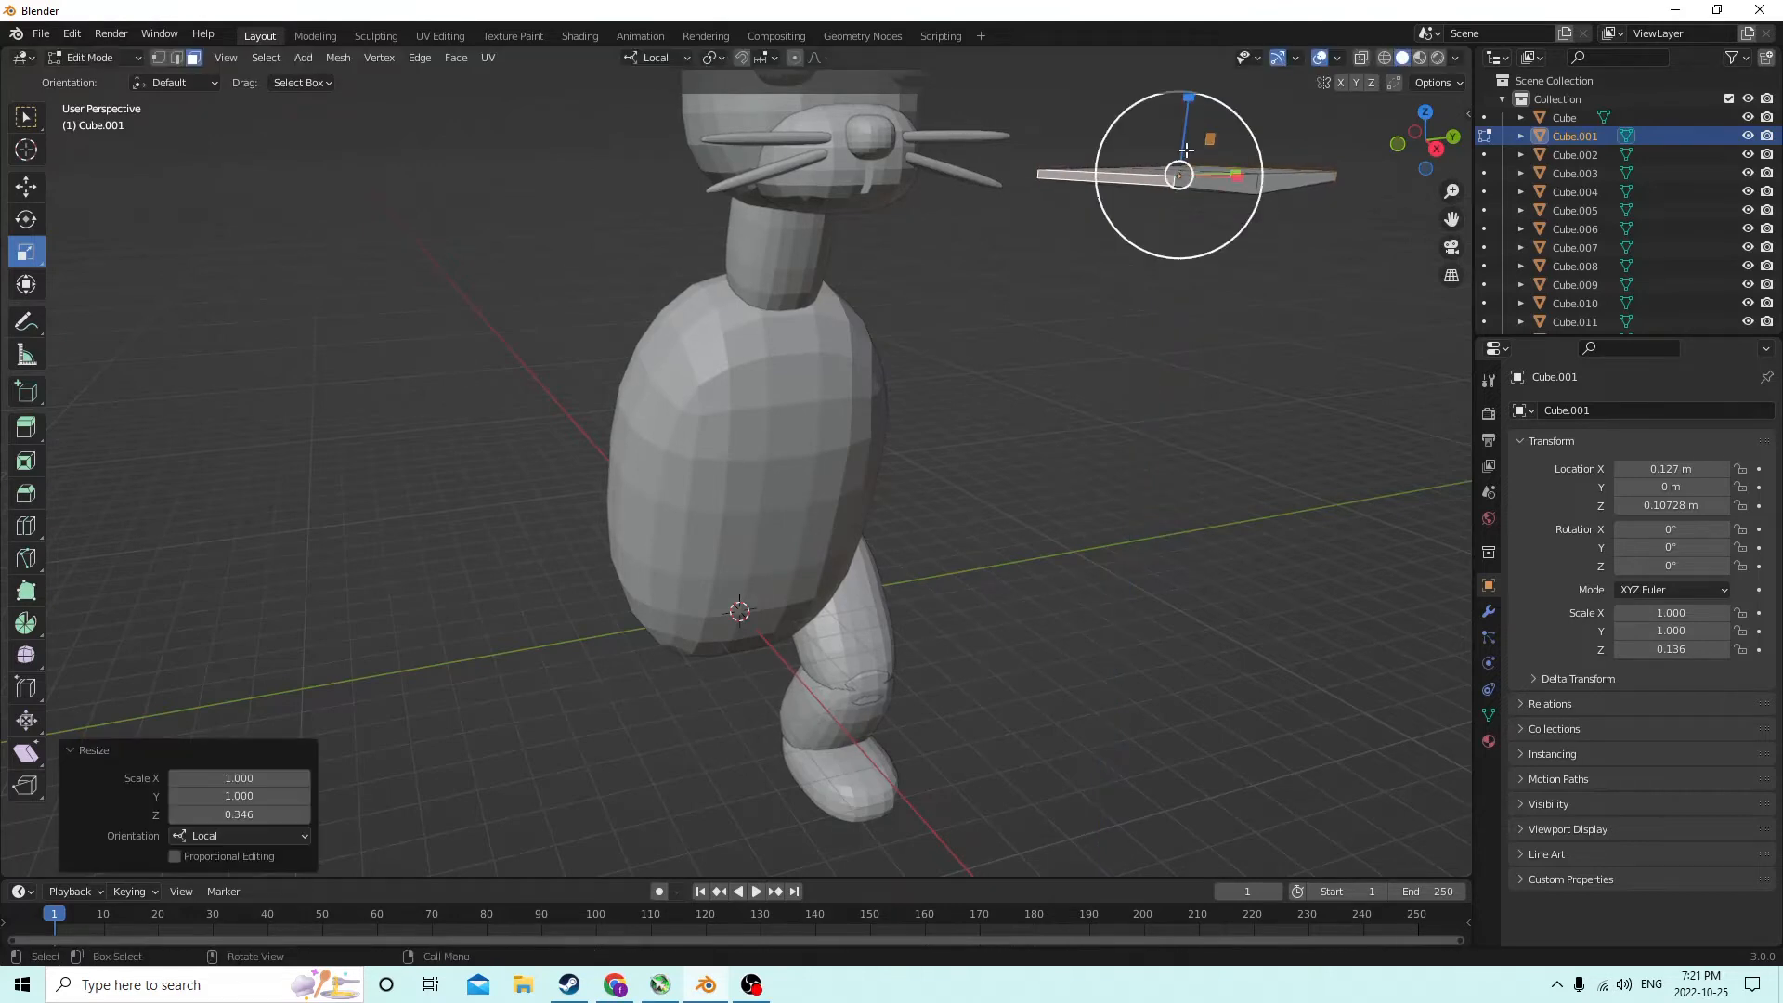
Raise the two end faces slightly along Z and return to Object Mode
middle_drag(1154, 148, 1096, 159)
click(37, 189)
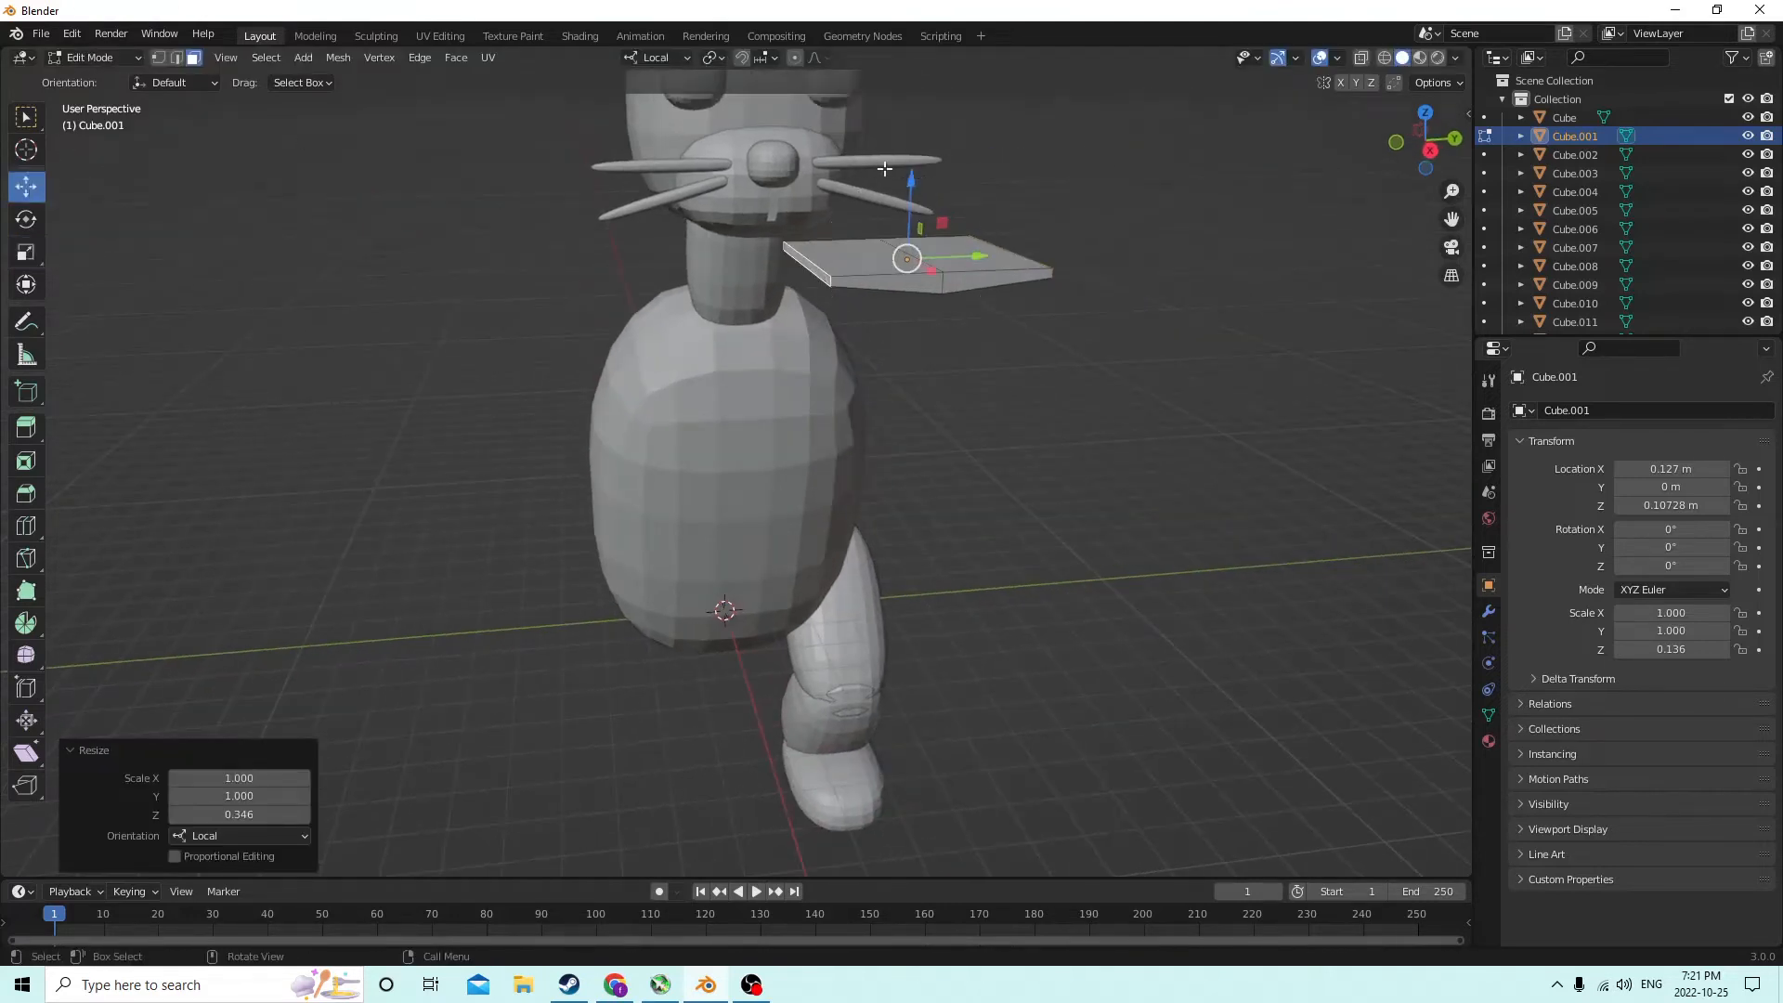
drag(913, 175, 913, 167)
middle_drag(914, 167, 1028, 184)
key(Tab)
key(Tab)
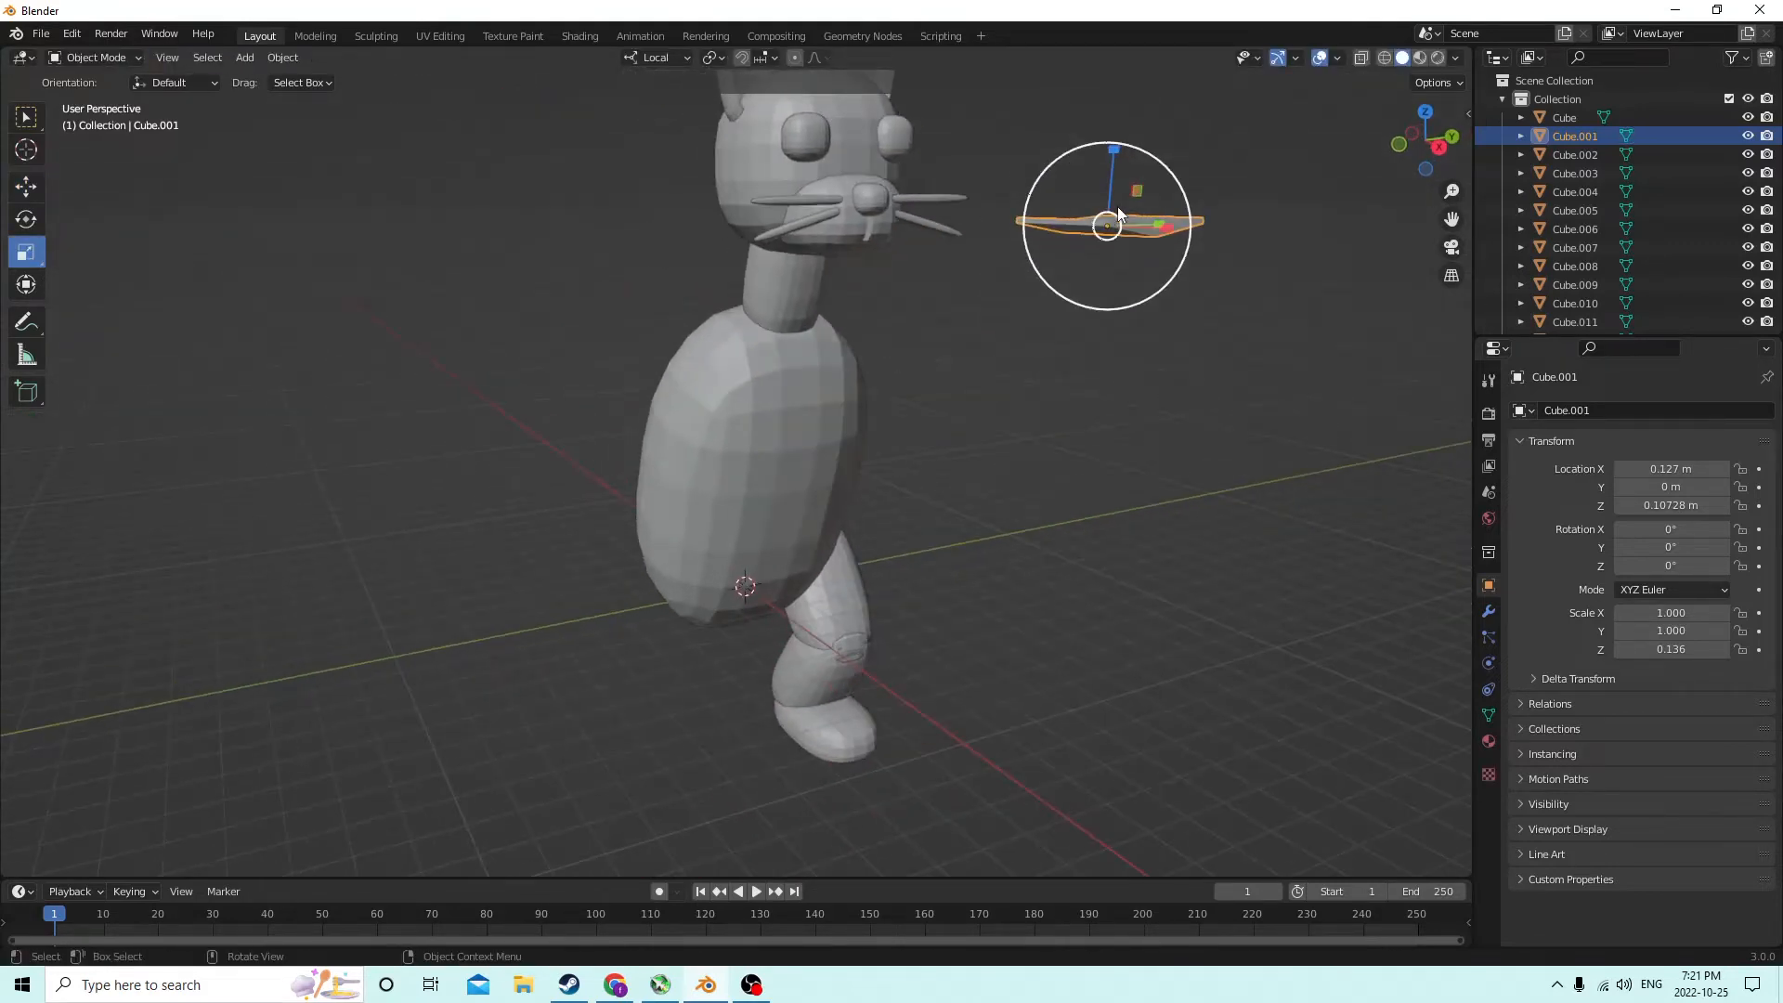
Move the flattened V shape into the snout below the nose, at about X 0.05598 m and Z 0.10404 m
click(25, 186)
drag(1114, 159, 929, 246)
middle_drag(882, 181, 734, 139)
drag(678, 150, 685, 179)
click(689, 243)
middle_drag(685, 179, 1324, 184)
middle_drag(984, 279, 960, 249)
scroll(989, 271, up, 3)
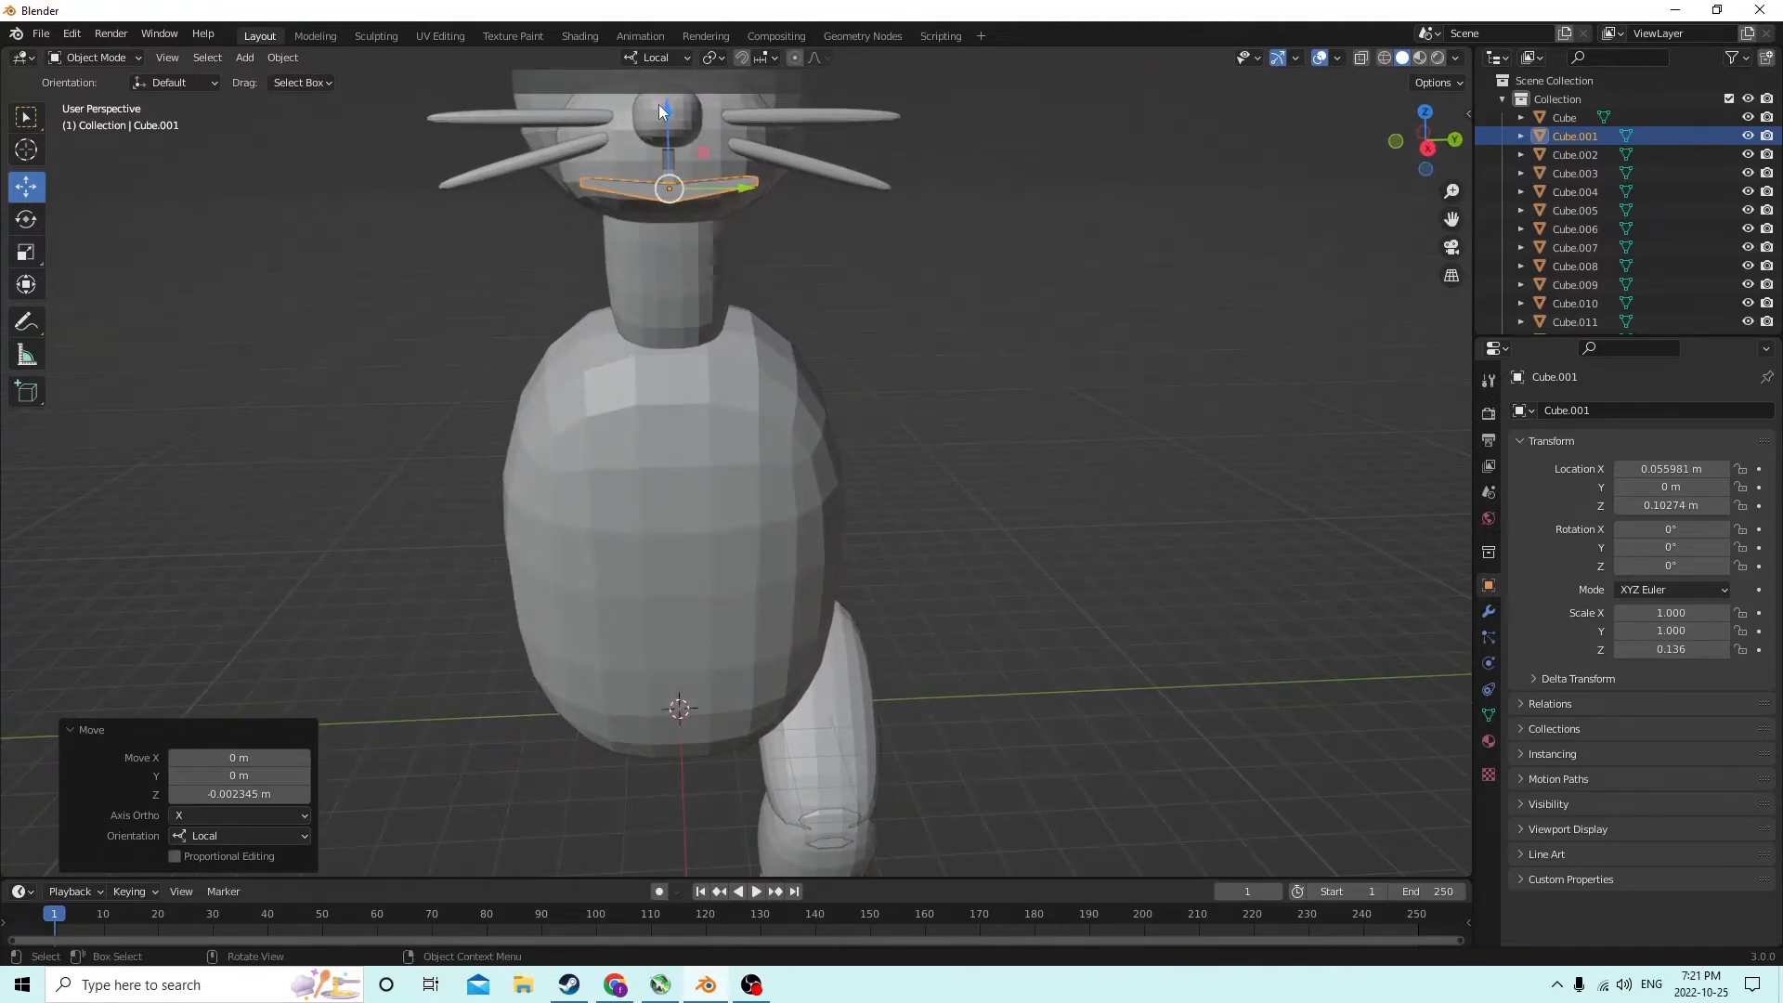
mouse_move(659, 104)
mouse_down()
mouse_move(670, 141)
mouse_move(682, 99)
mouse_move(687, 116)
mouse_up()
middle_drag(688, 116, 771, 137)
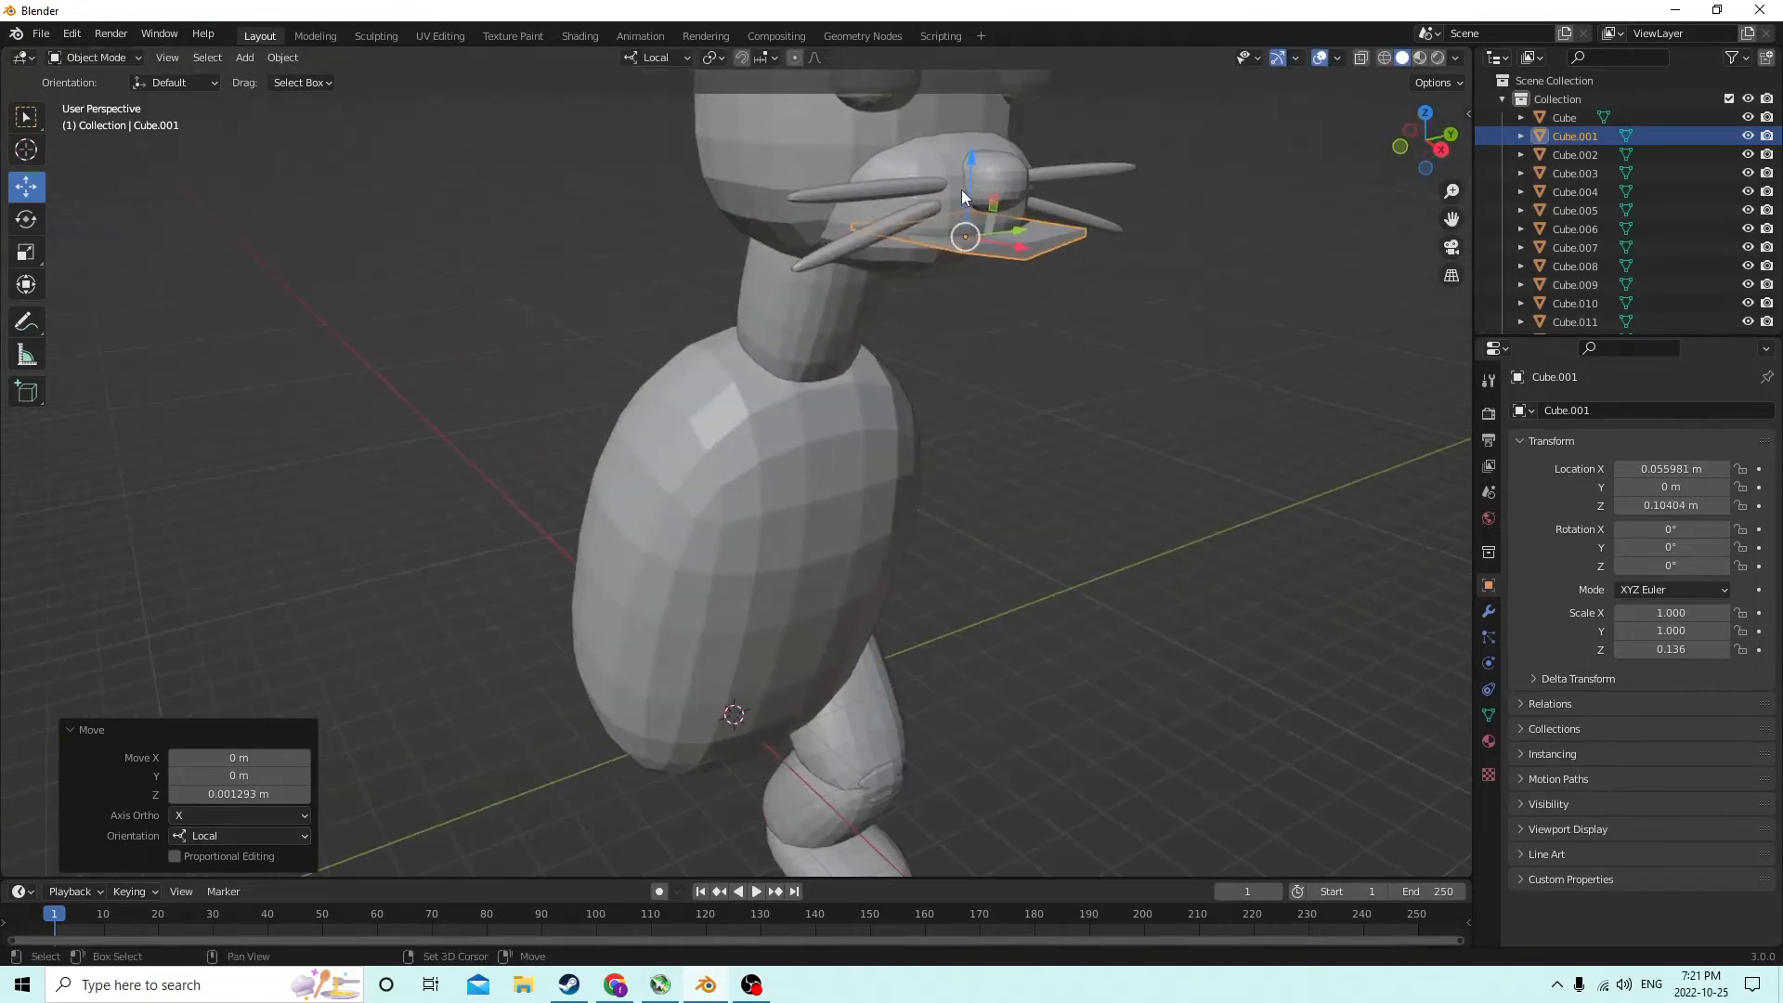
shift+click(944, 154)
mouse_move(949, 174)
middle_down()
mouse_move(1006, 174)
mouse_move(957, 154)
middle_up()
click(1101, 208)
middle_drag(1096, 217, 1066, 236)
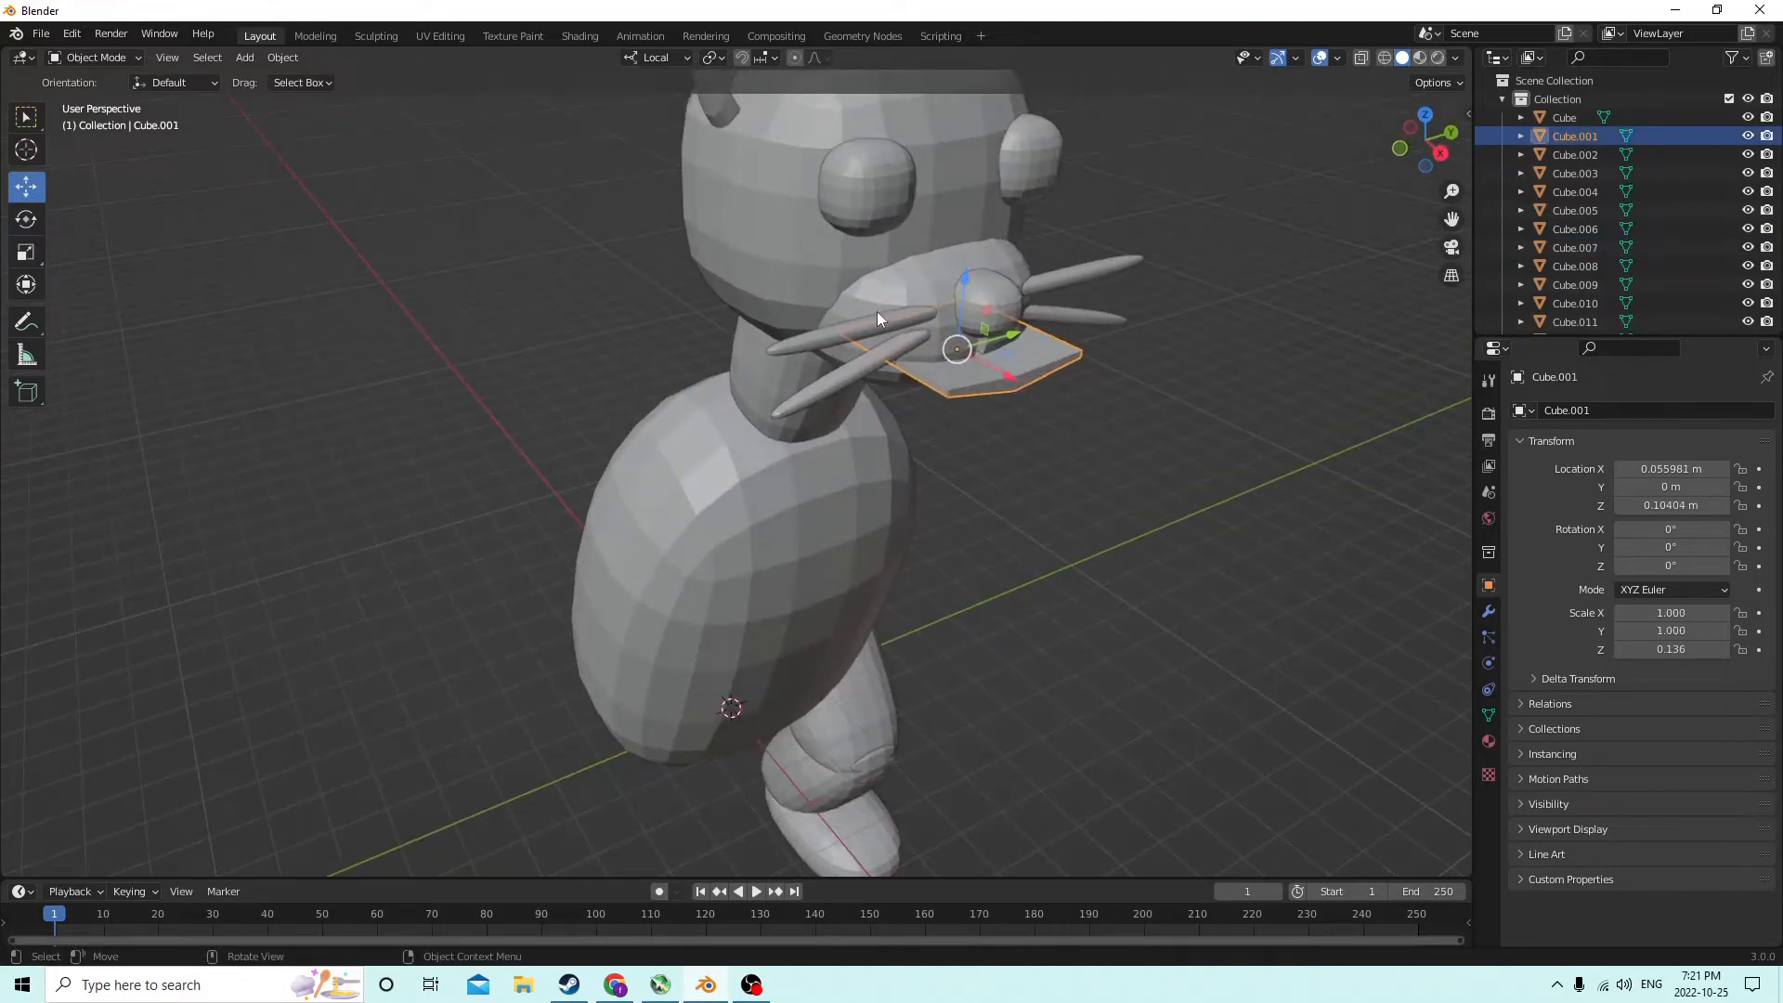
middle_drag(990, 355, 1278, 281)
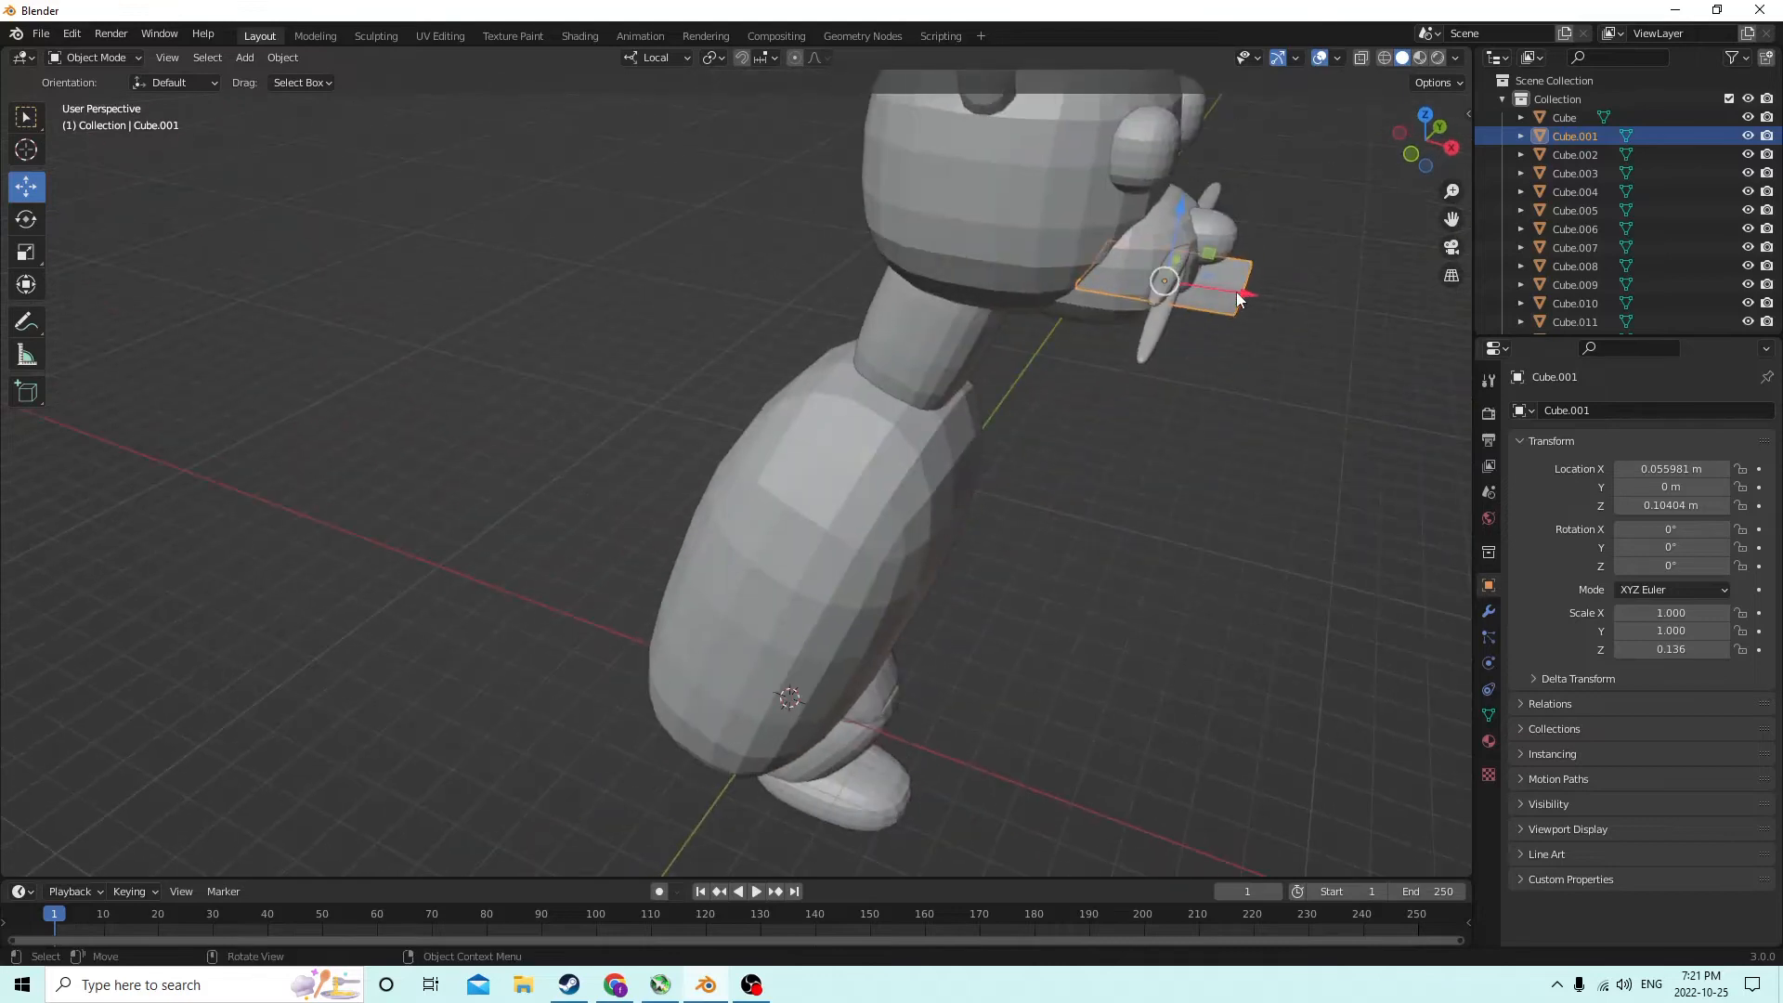
Move the flat mouth block about 0.021 m forward along X, clear of the muzzle, and narrow its muzzle-side end face along Y
drag(1239, 297, 1364, 312)
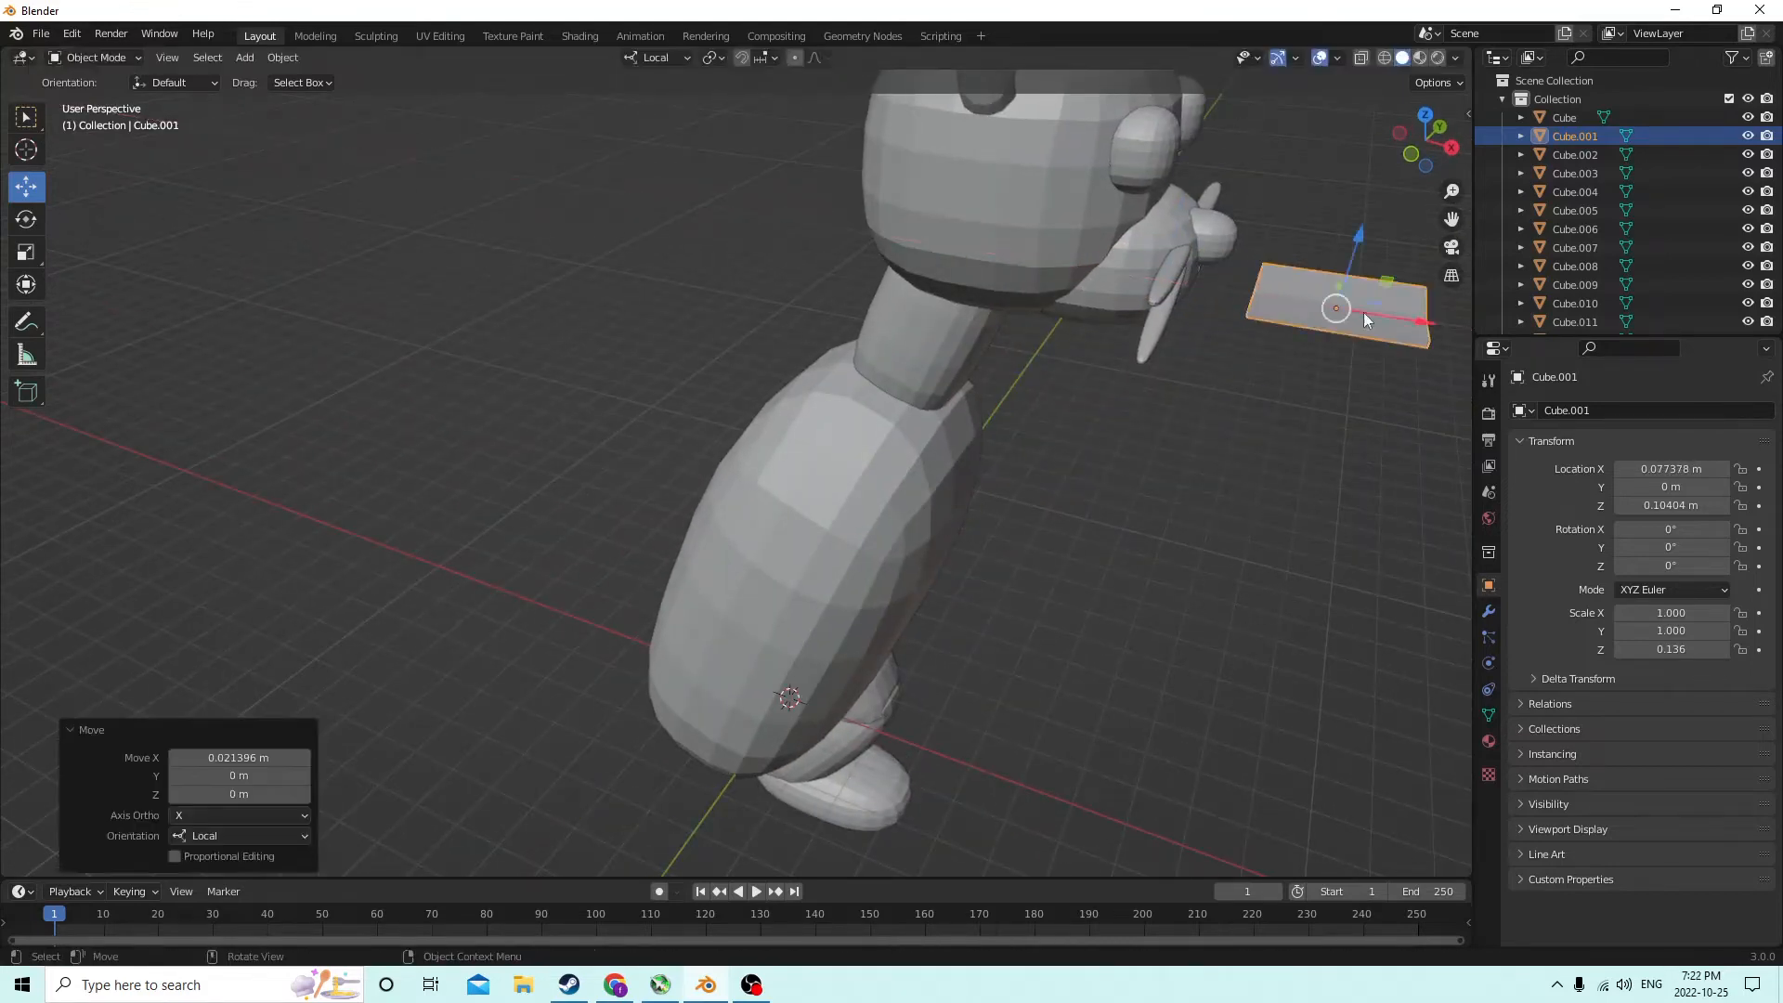
middle_drag(1364, 312, 1332, 319)
key(Tab)
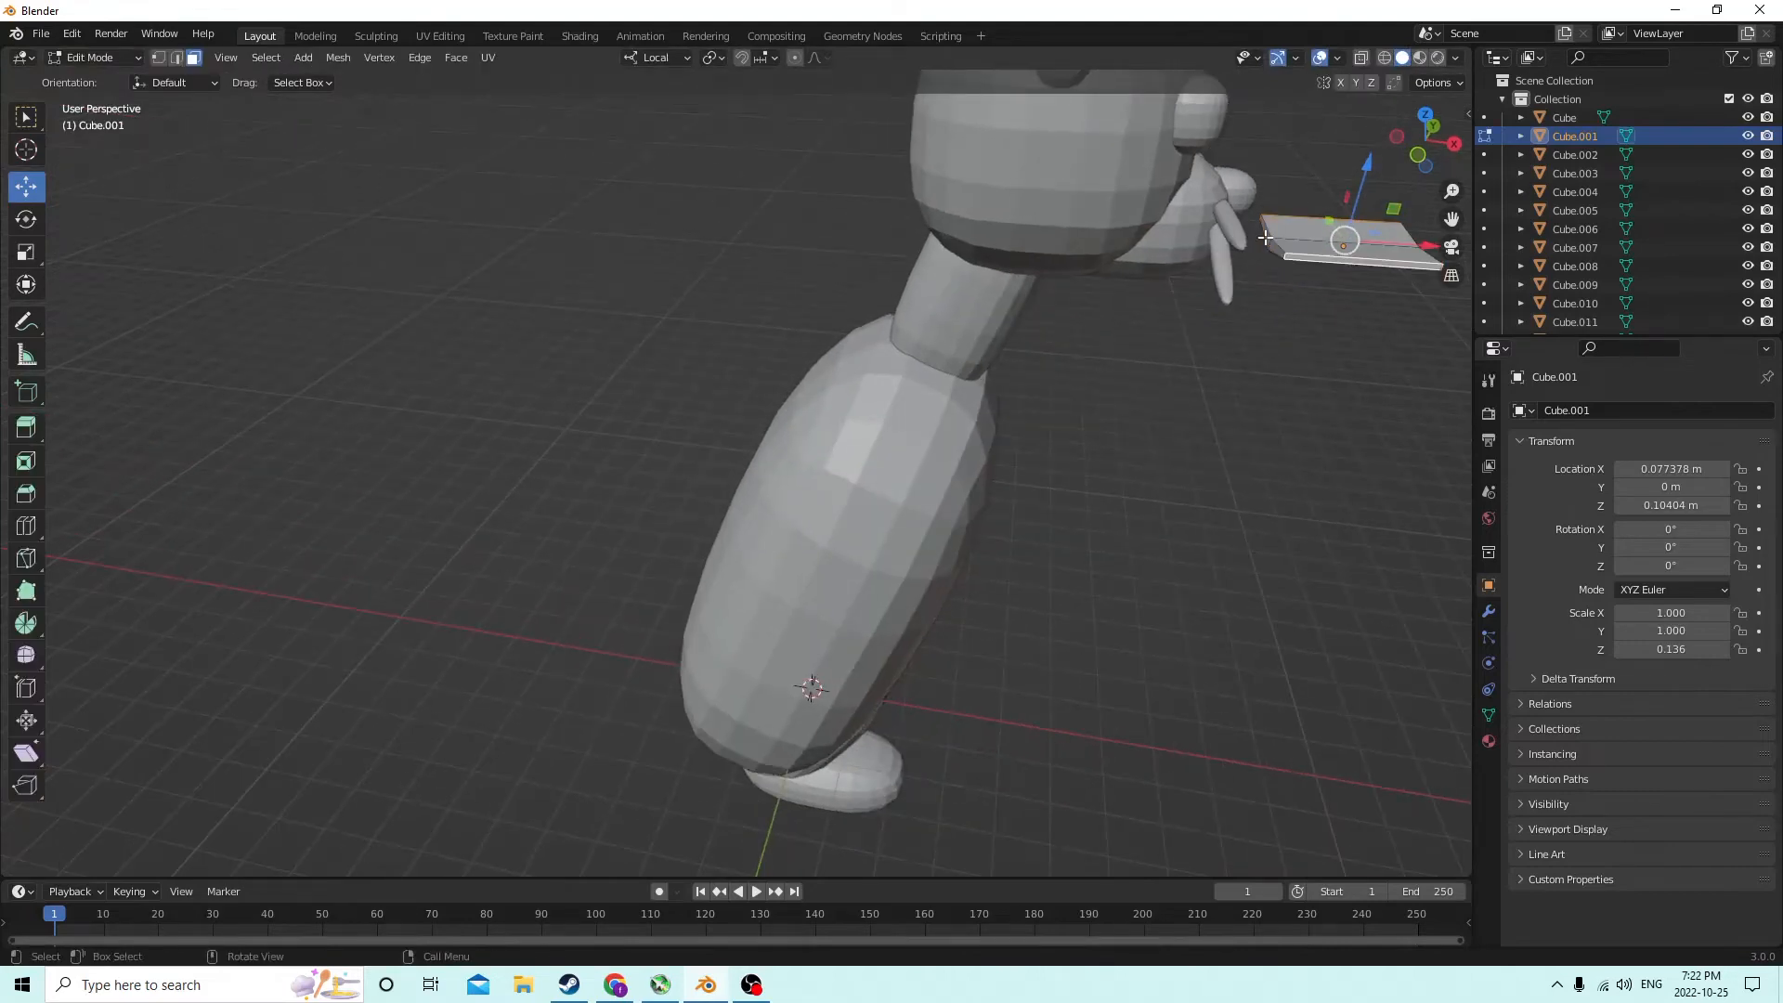
click(1266, 239)
shift+click(1277, 252)
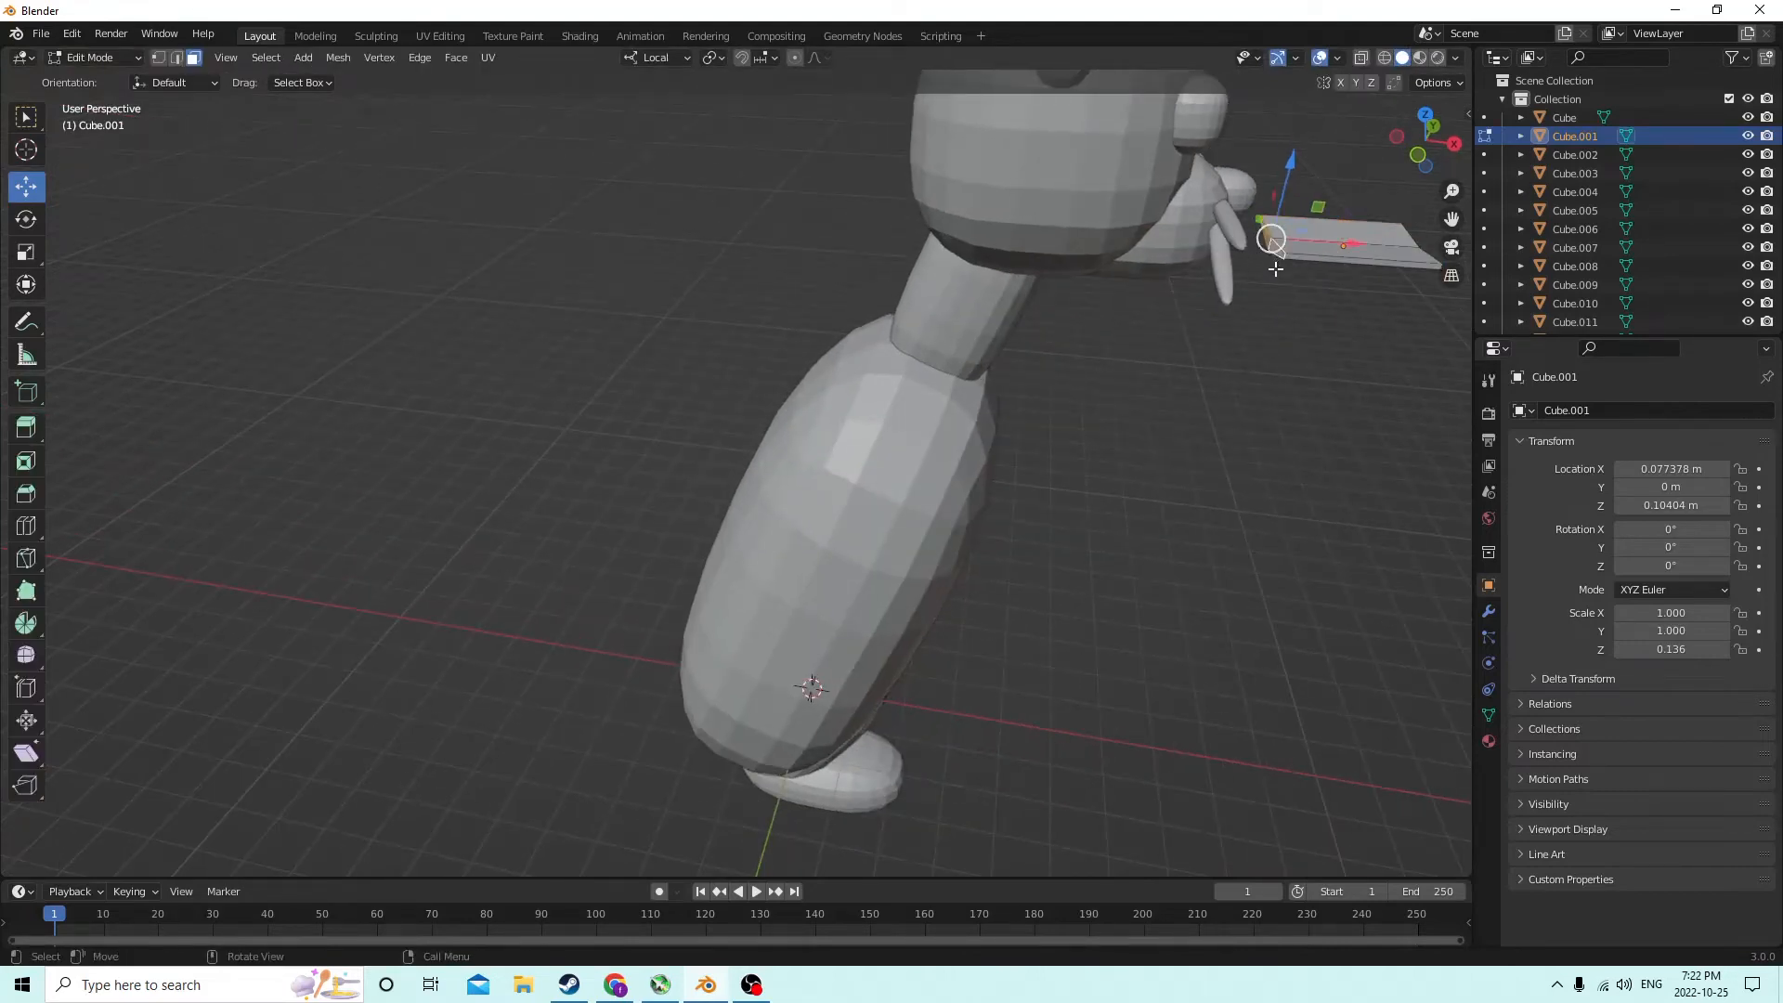
middle_drag(1276, 269, 779, 338)
click(26, 252)
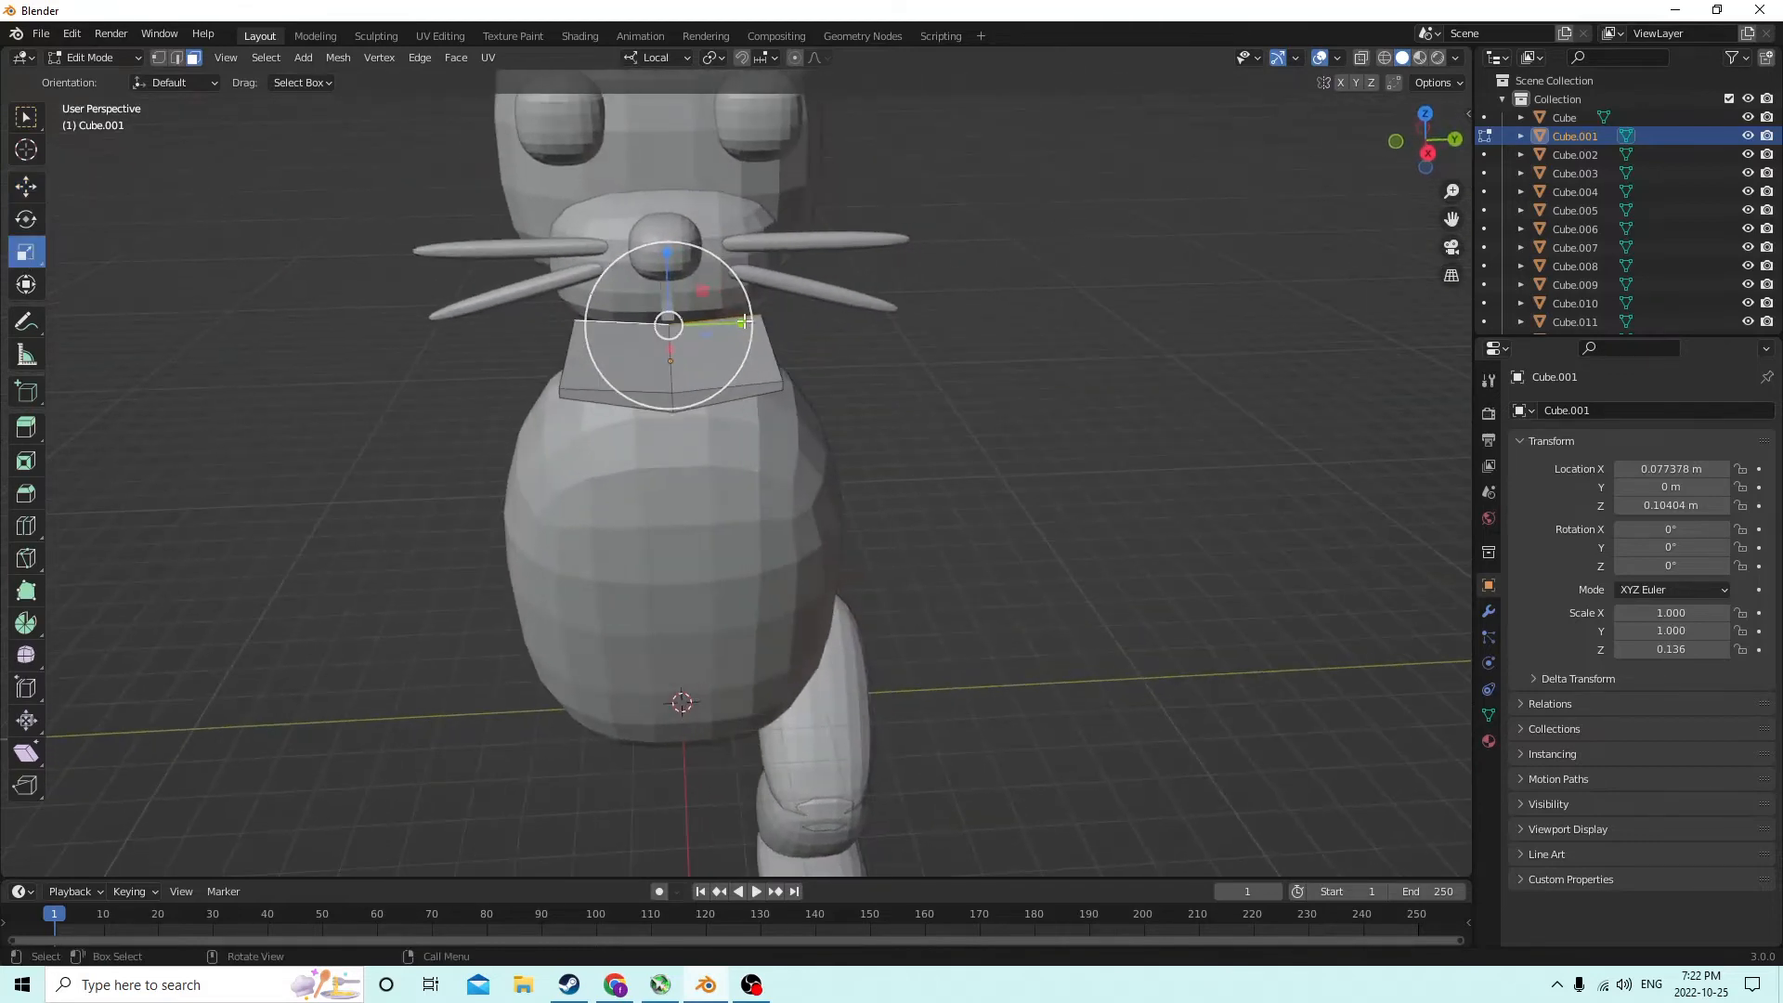
drag(741, 323, 706, 328)
Slide the tapered mouth block back along X into the muzzle, to a location of about X 0.0606 m
middle_drag(706, 328, 1407, 397)
key(Tab)
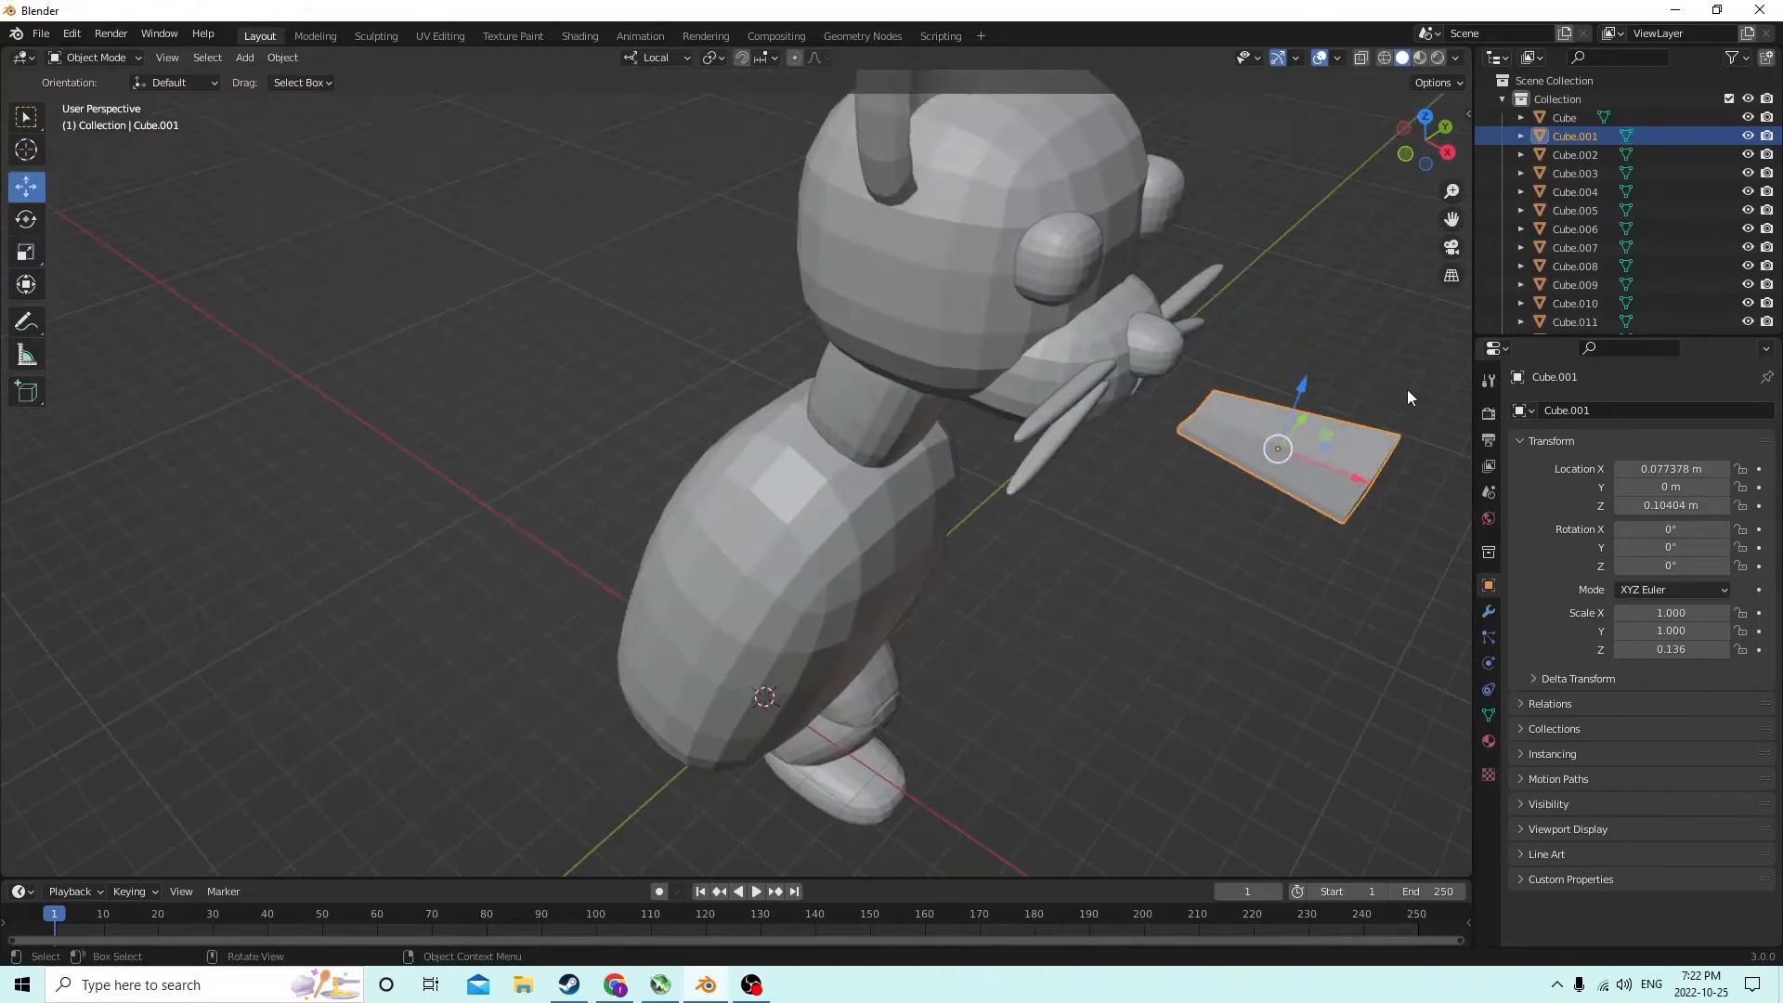
drag(1362, 480, 1193, 415)
middle_drag(1193, 414, 1190, 363)
Subtract the mouth block from the muzzle with the Bool Tool auto Difference and view the cut from the front
shift+click(1039, 234)
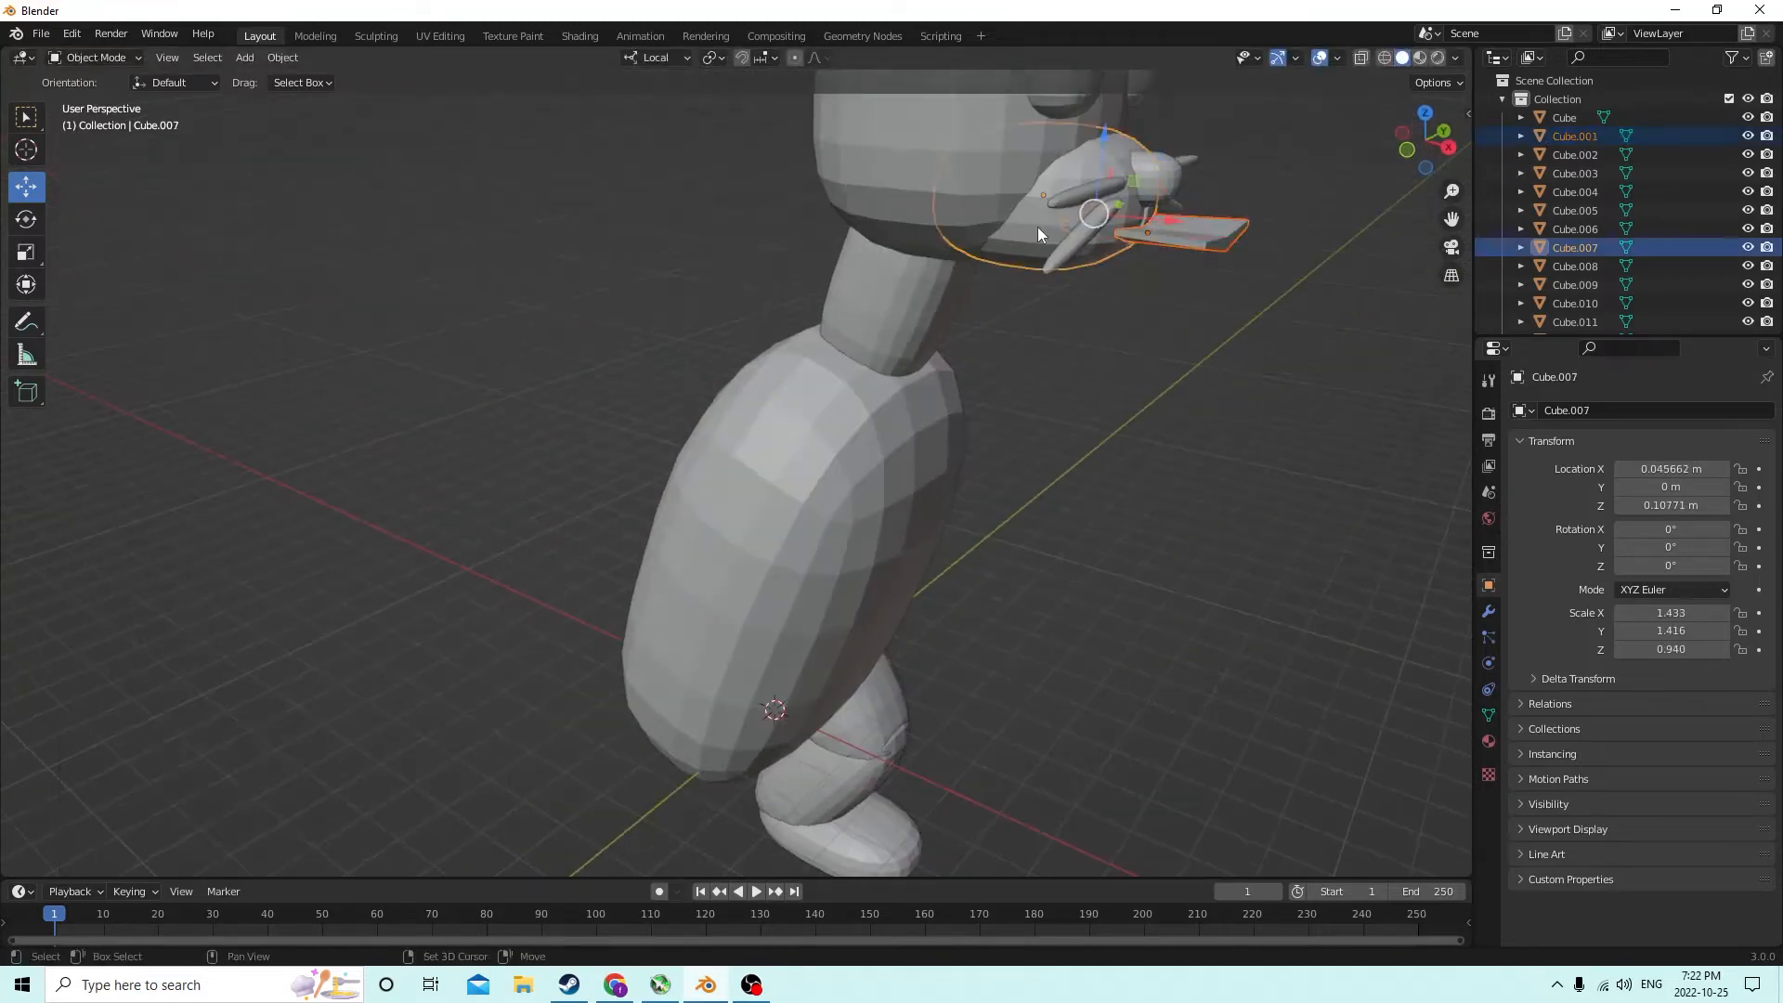
click(296, 57)
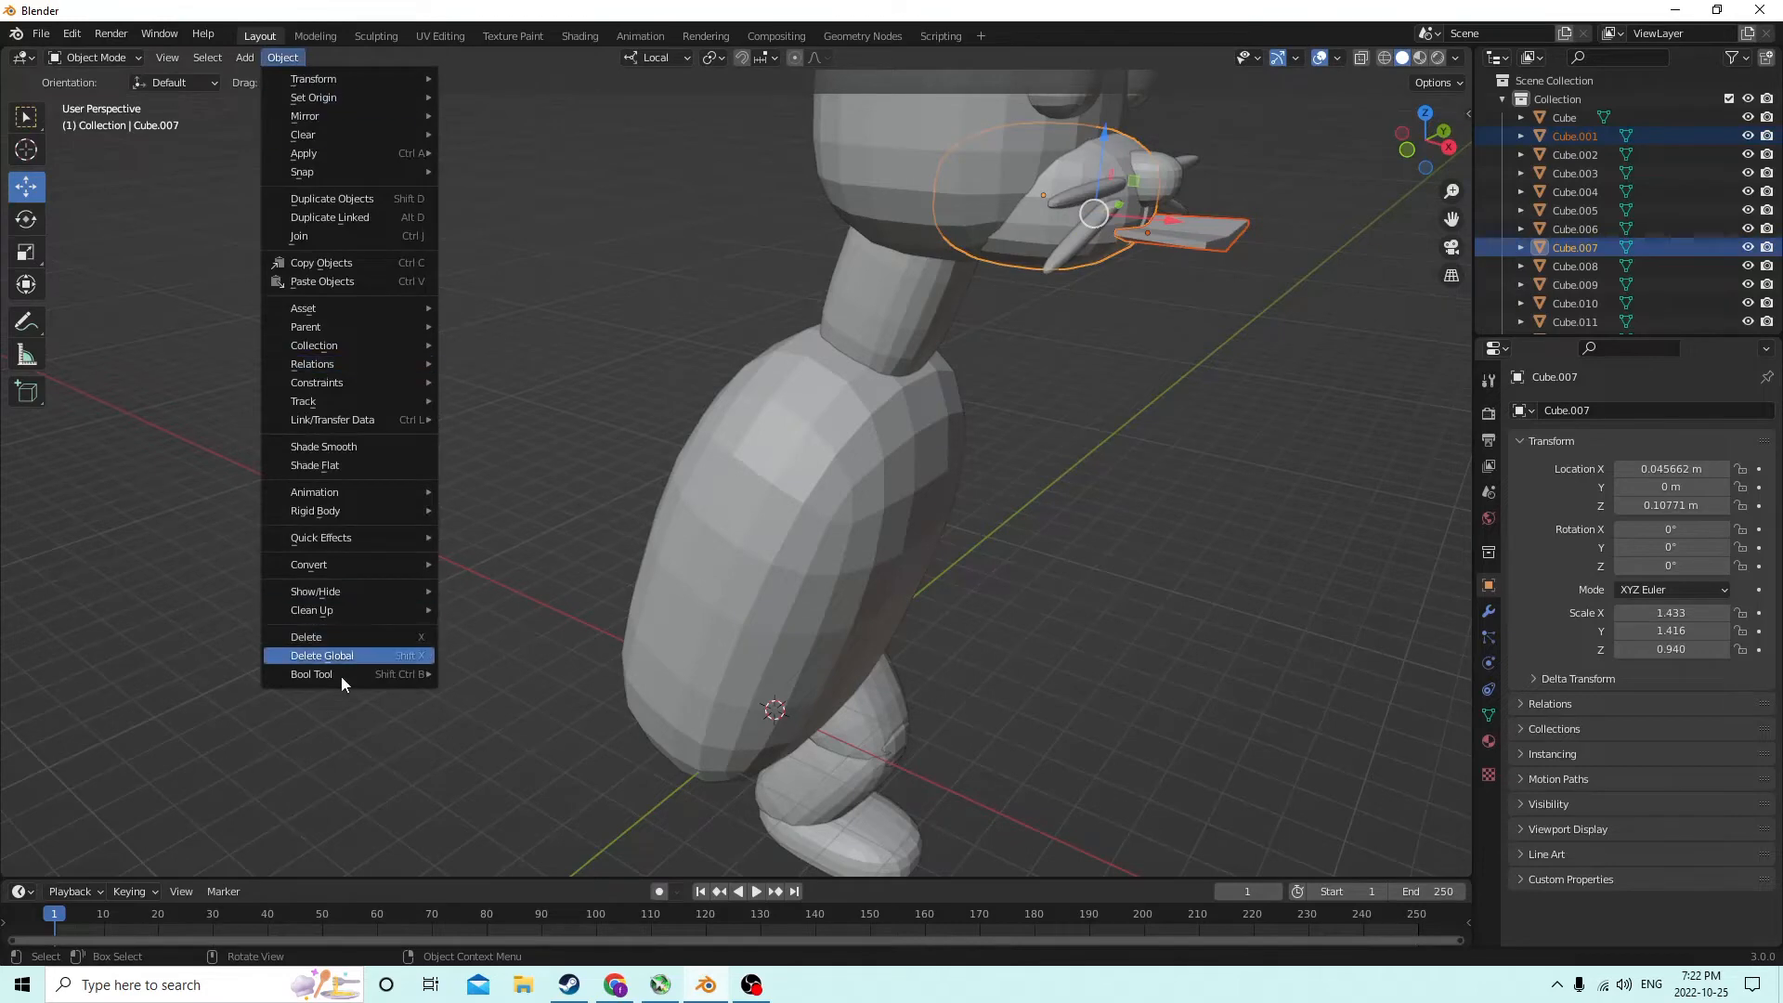
mouse_move(392, 676)
click(491, 692)
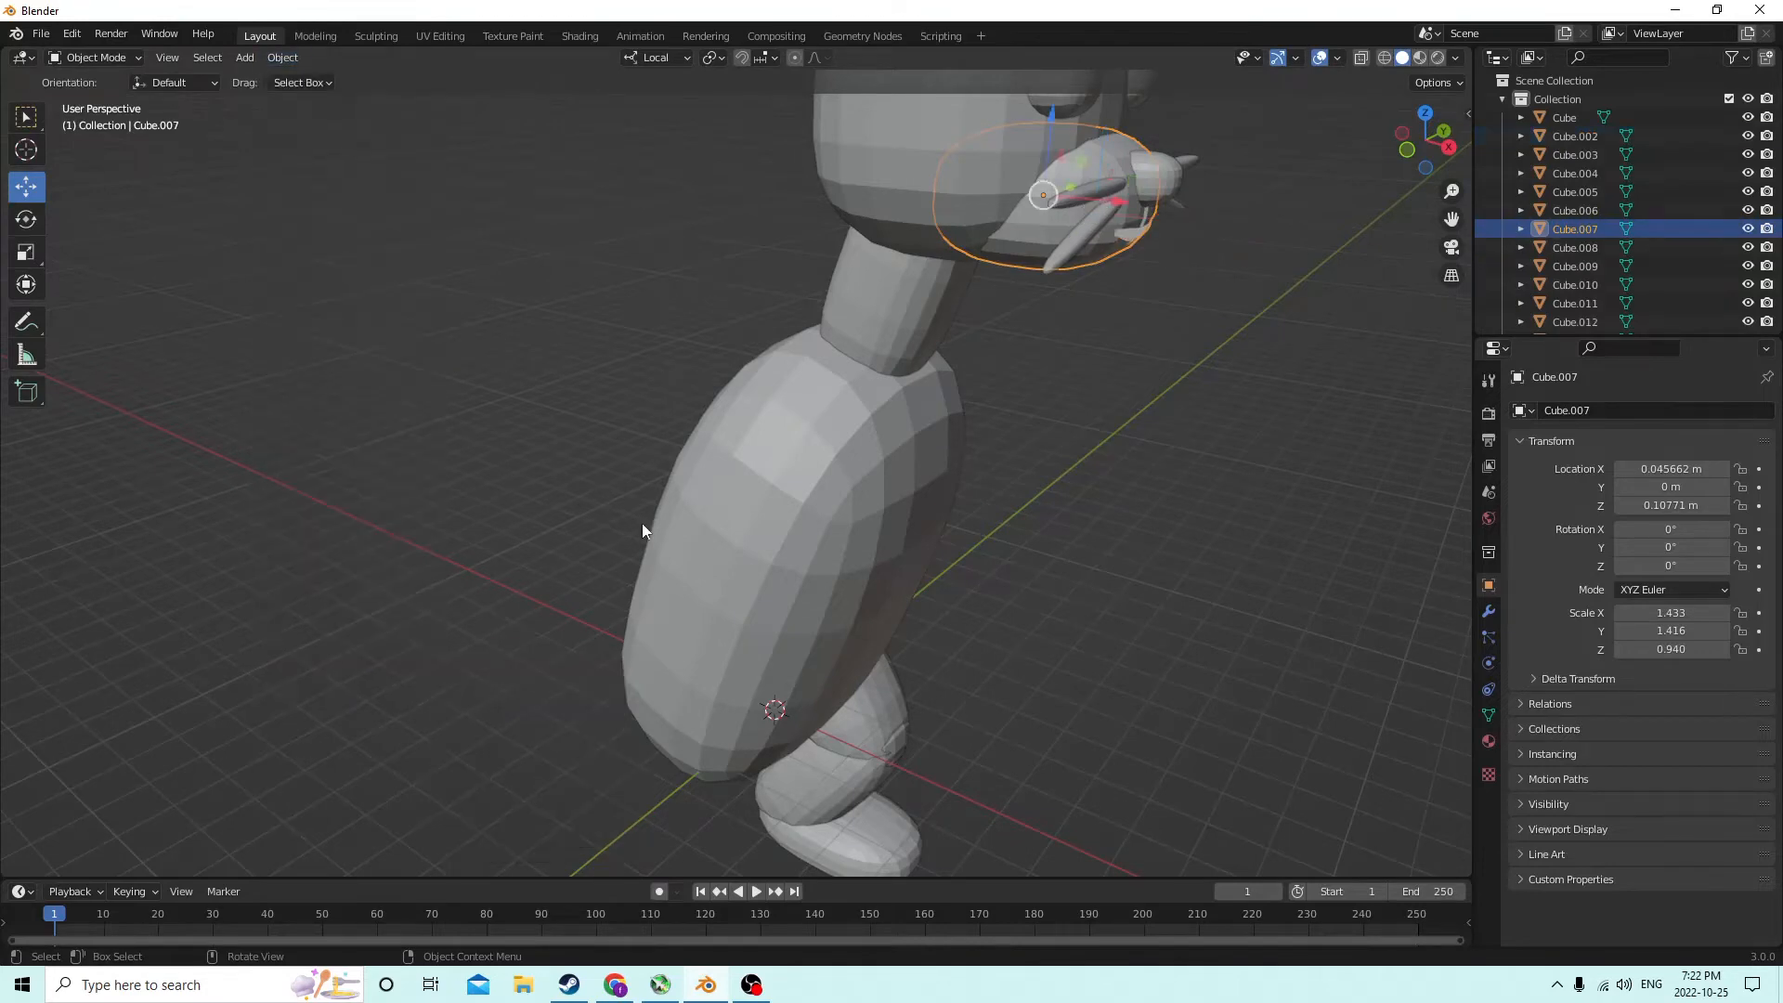
middle_drag(643, 522, 699, 381)
click(928, 294)
middle_drag(929, 293, 884, 316)
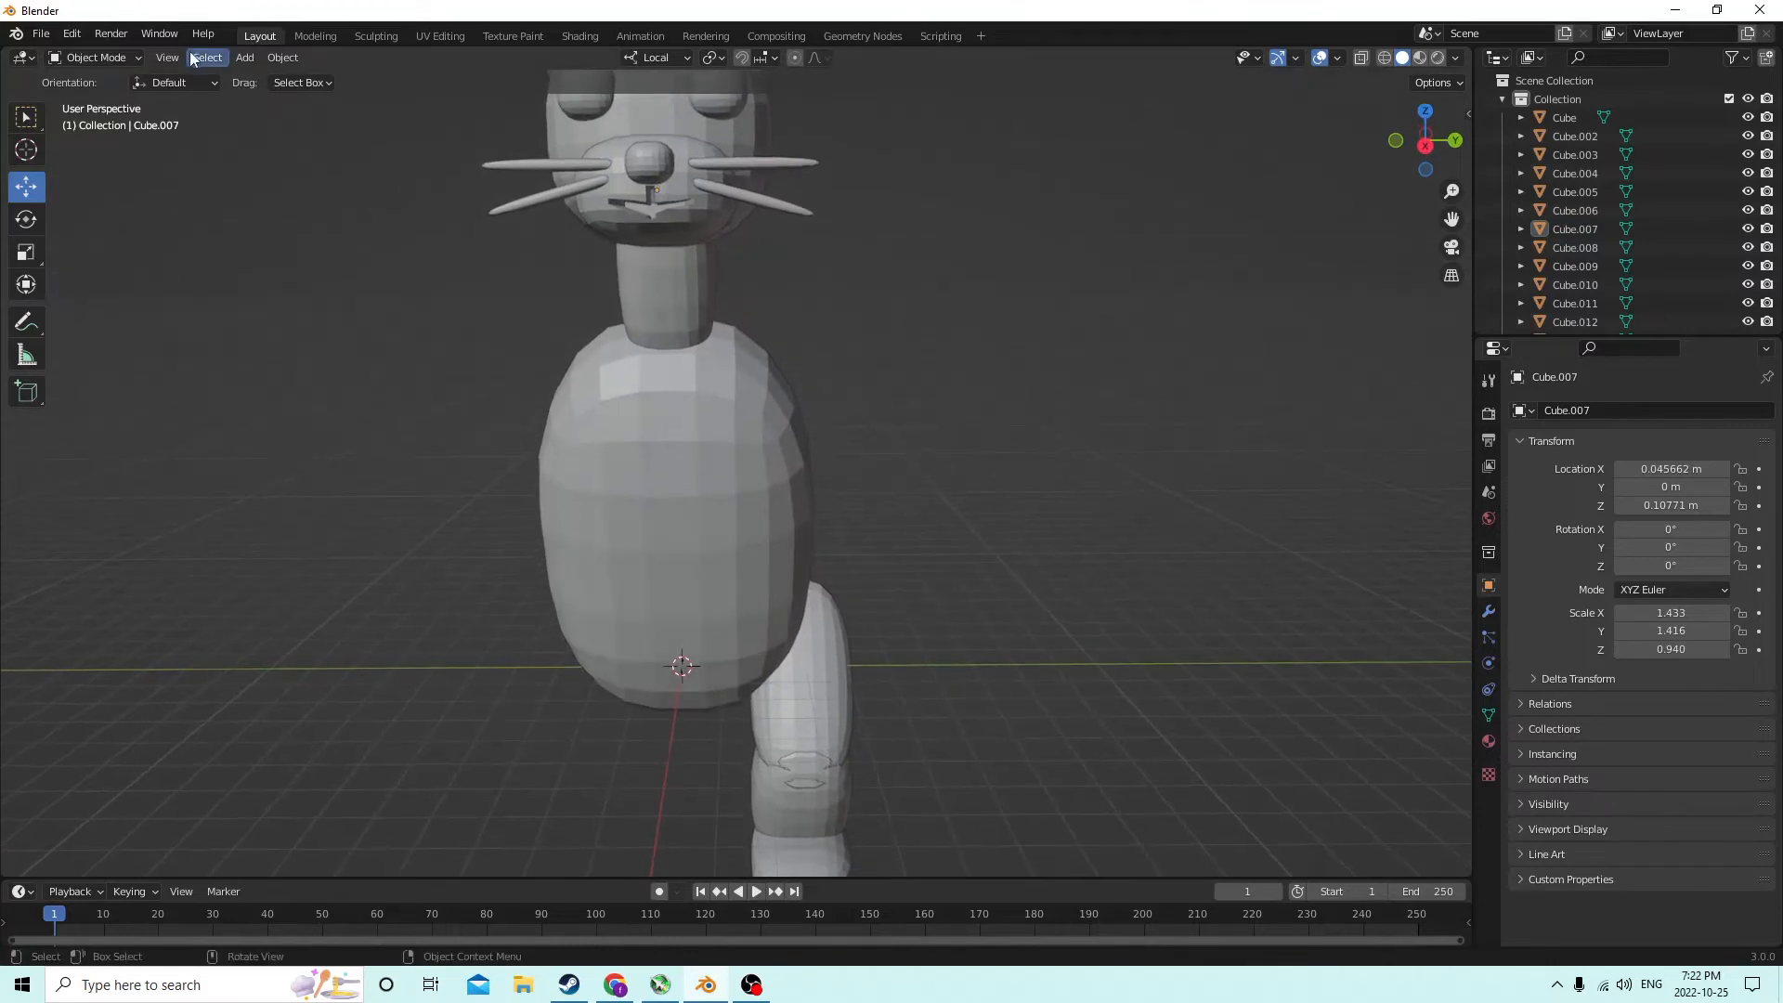
Undo the Boolean cut so that the mouth block and the muzzle are separate objects again
click(73, 40)
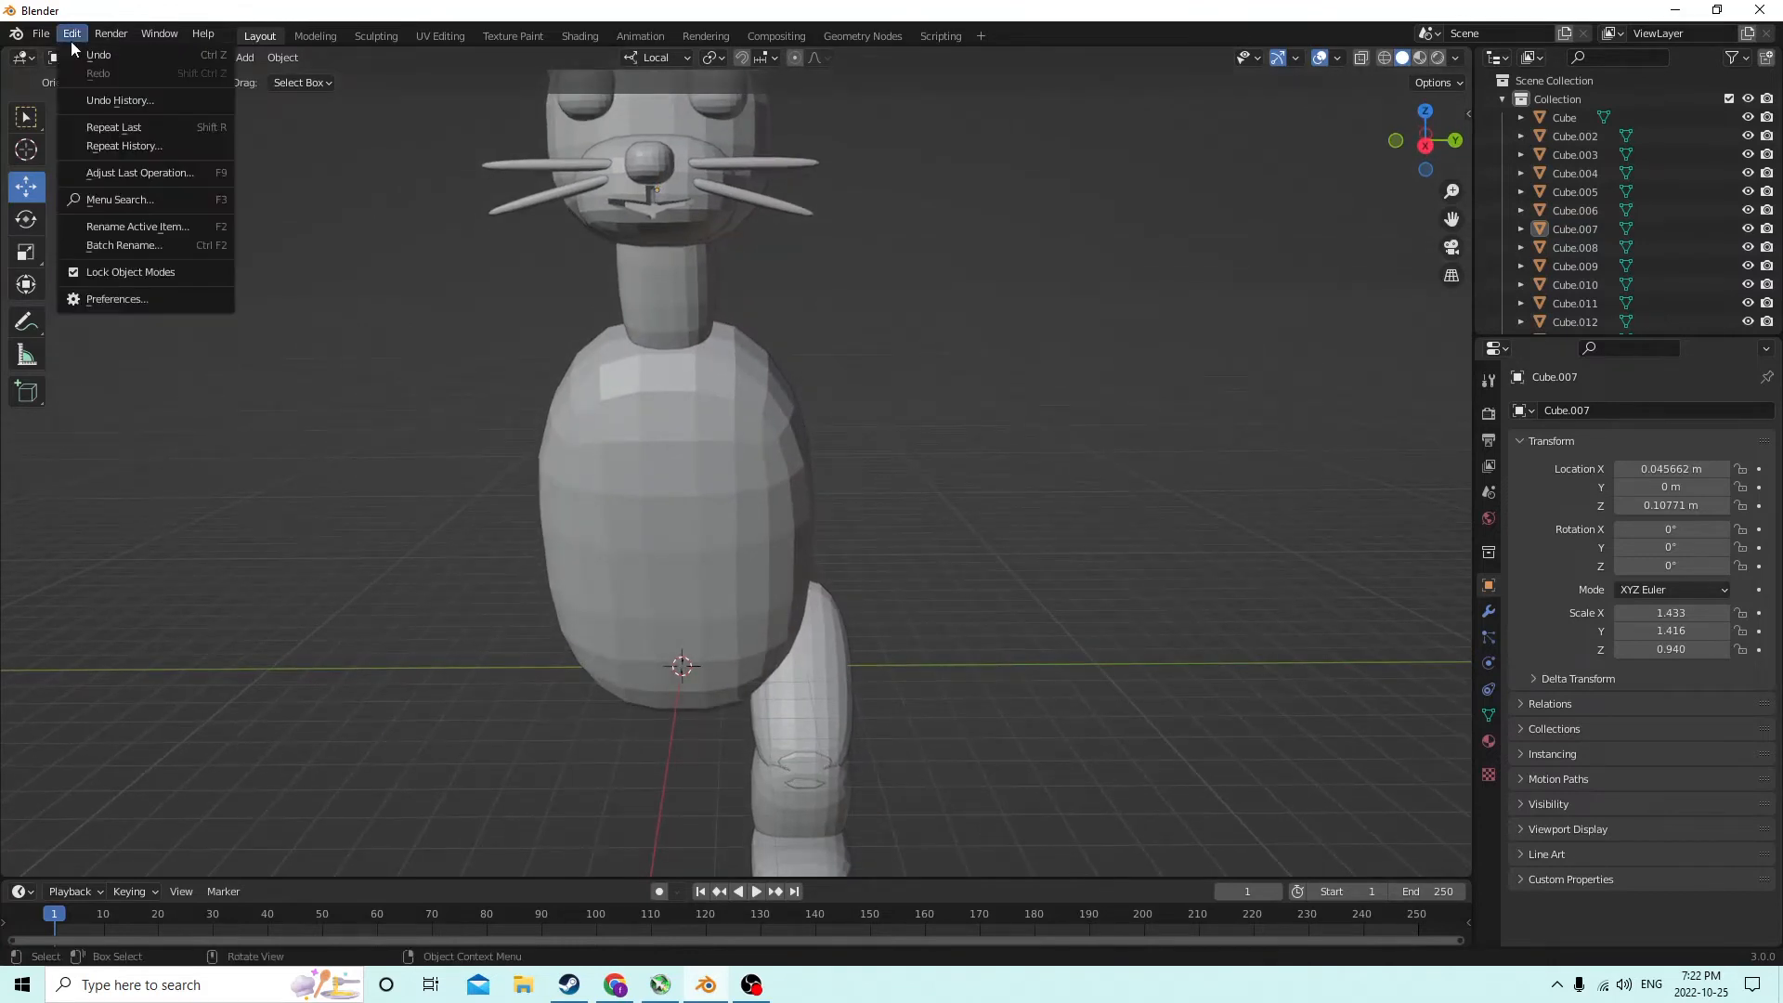
click(95, 54)
click(72, 33)
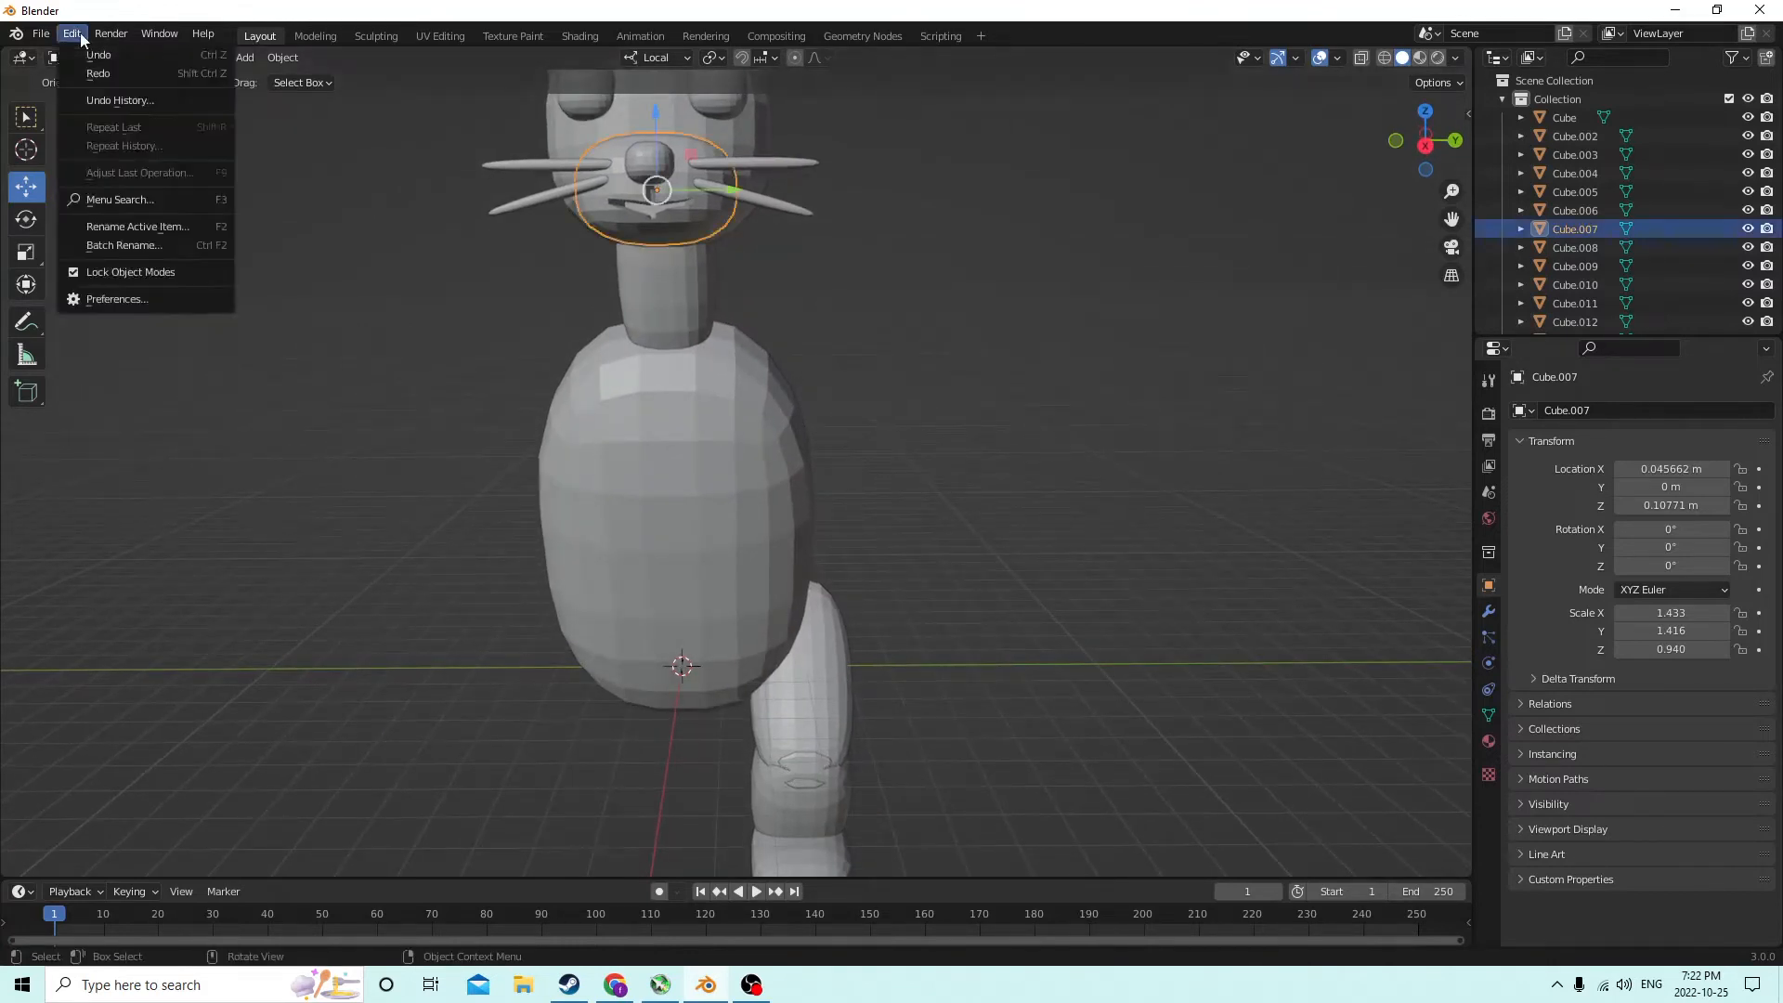
mouse_move(110, 34)
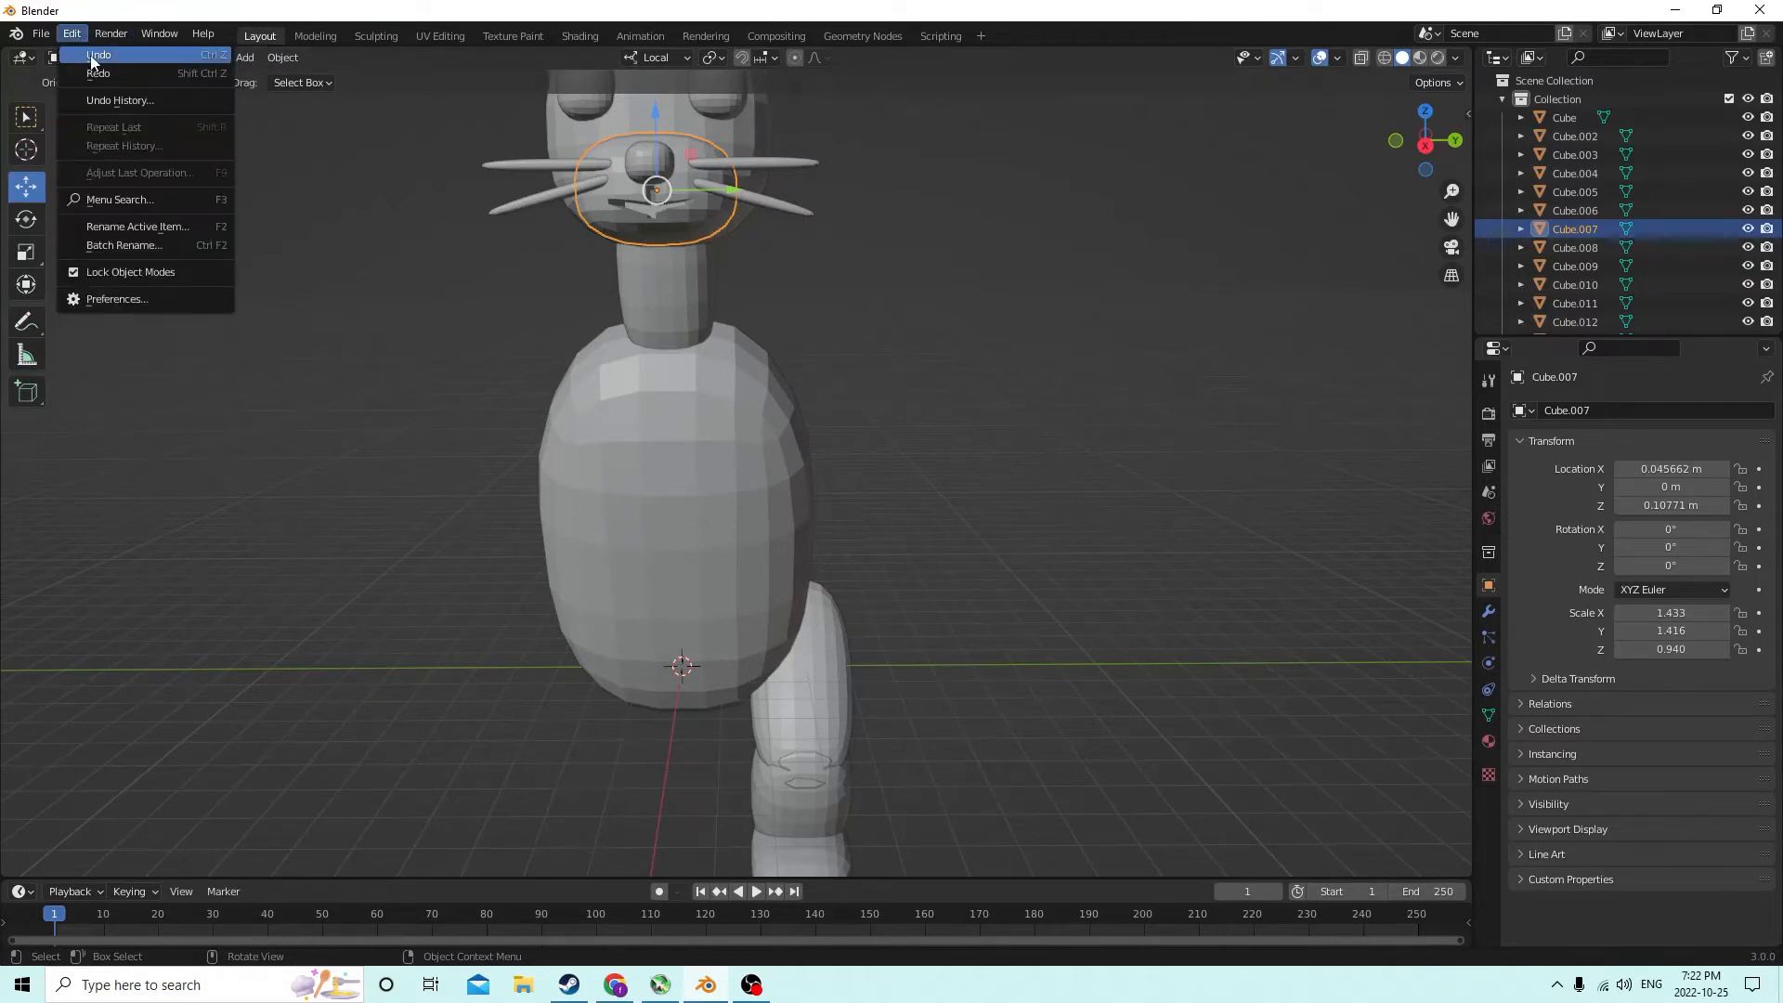
click(102, 54)
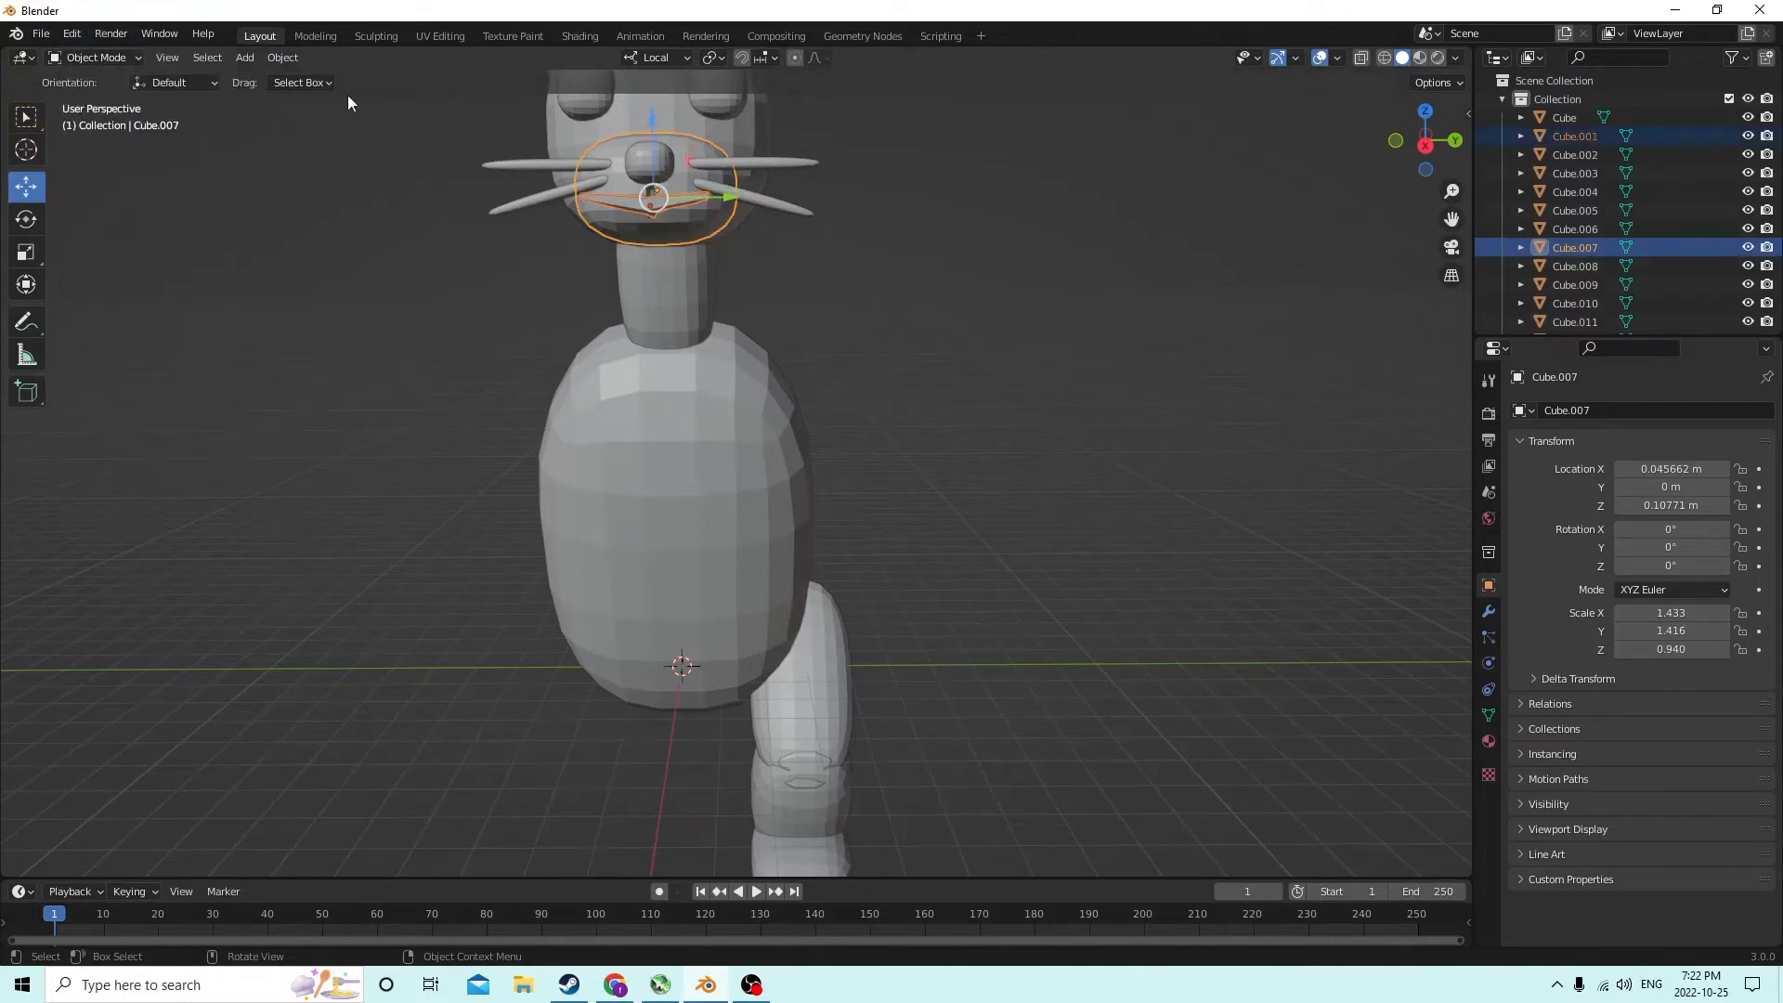
Lower the mouth block about 0.0012 m along Z and subtract it from the muzzle with the Bool Tool auto Difference
click(649, 191)
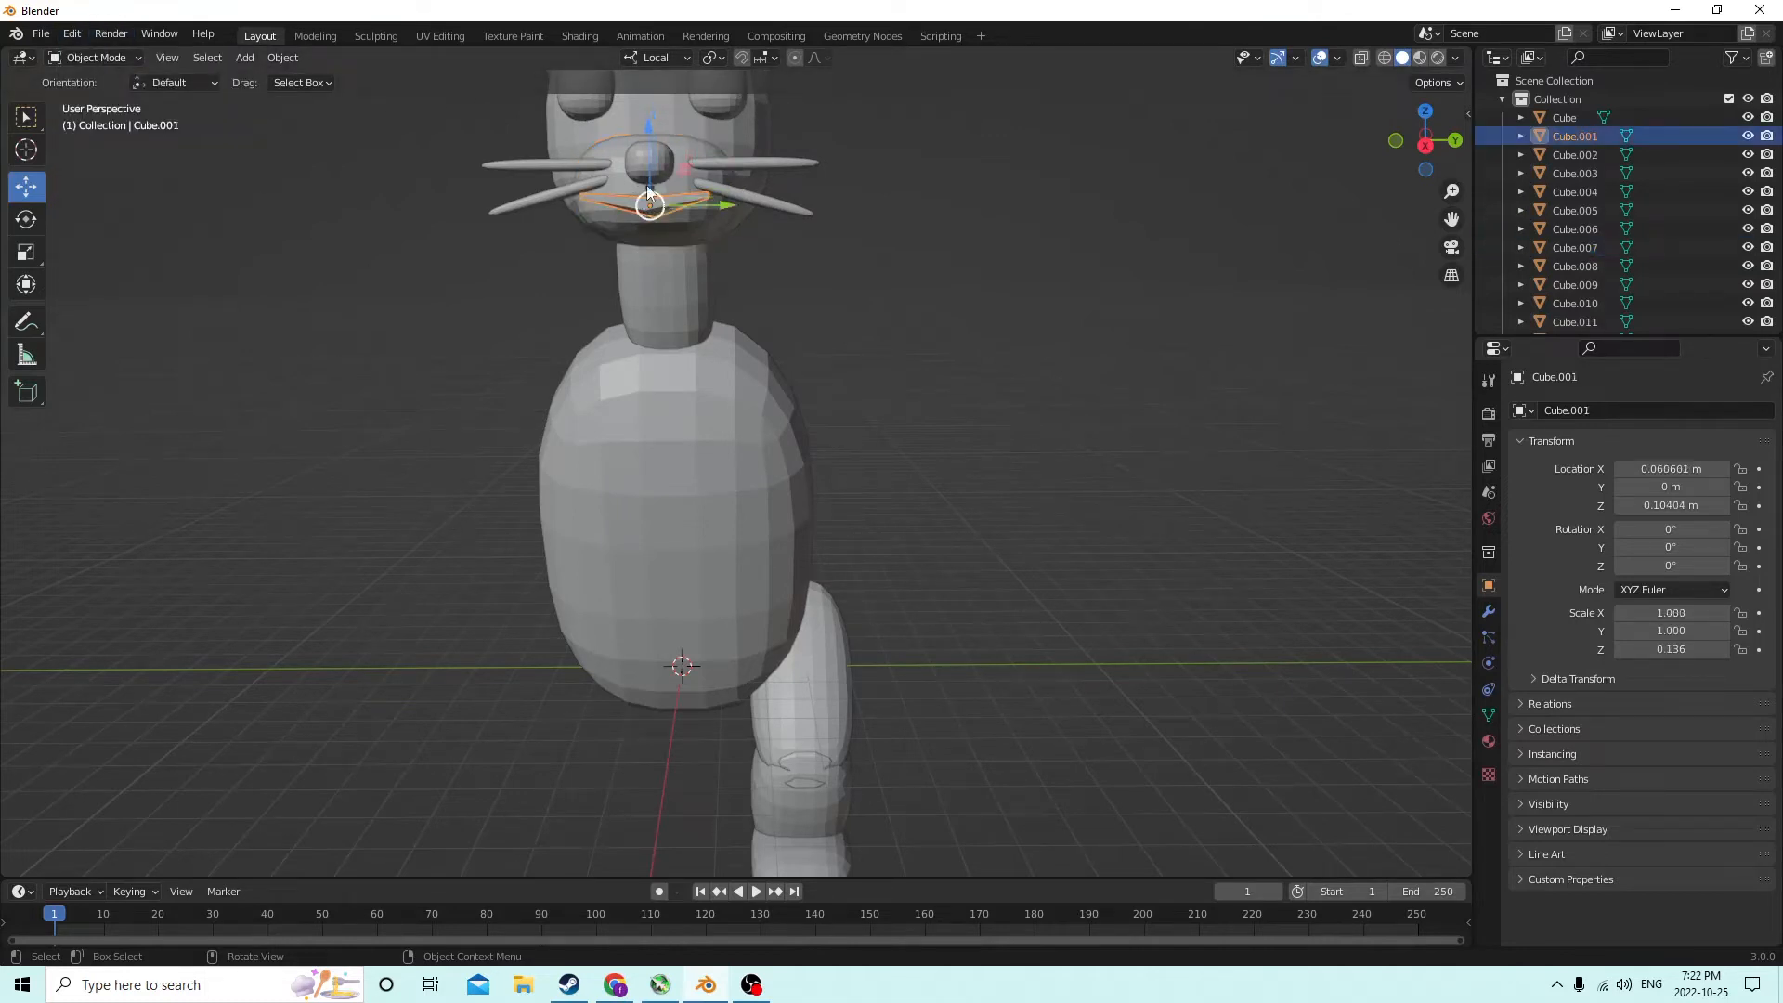
click(646, 127)
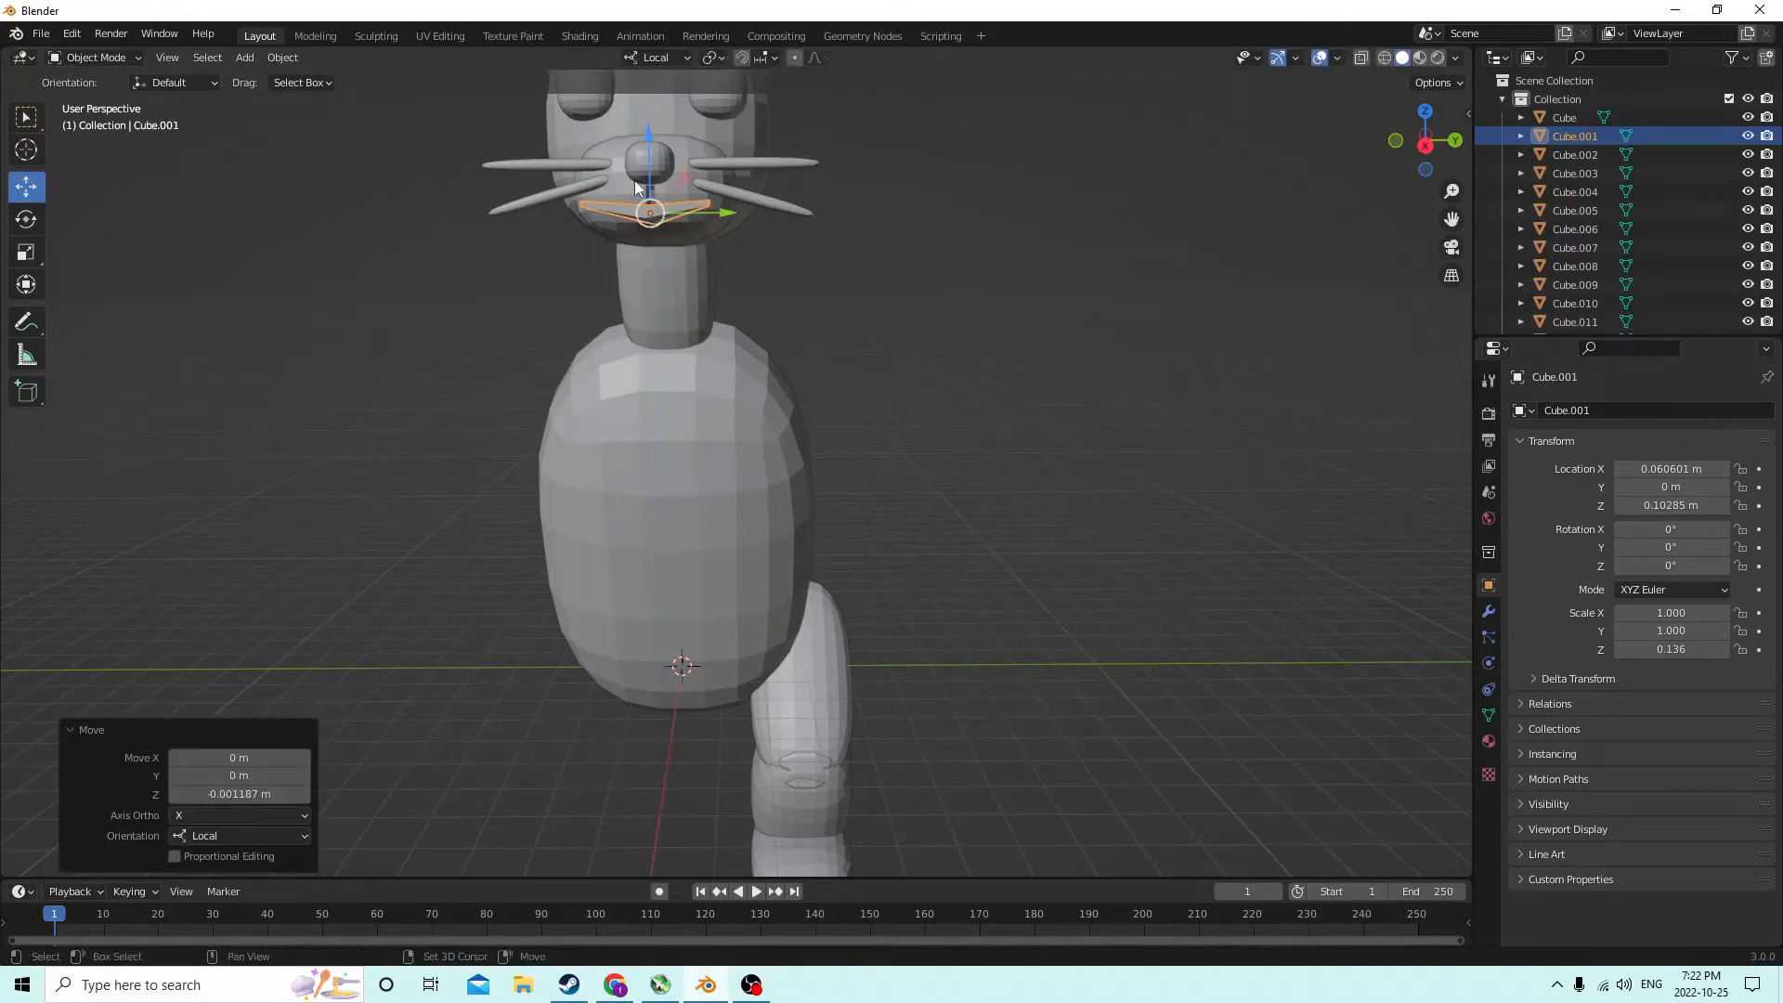
shift+click(603, 177)
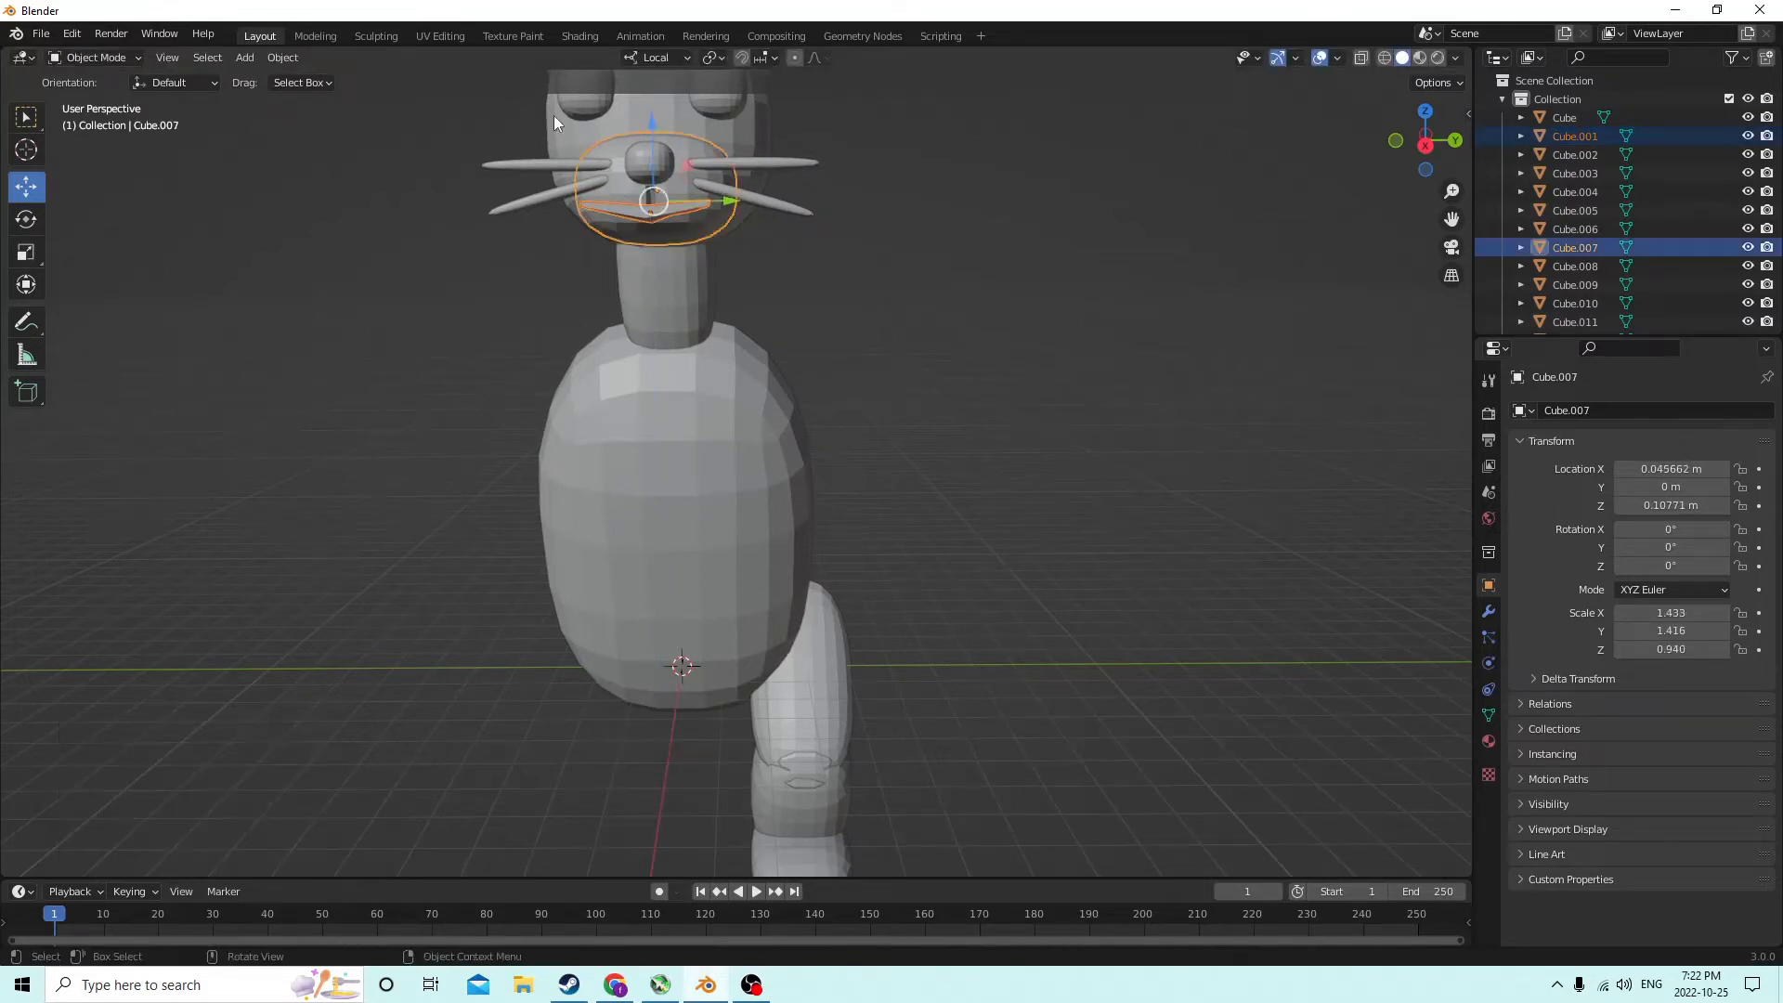
click(280, 58)
mouse_move(325, 674)
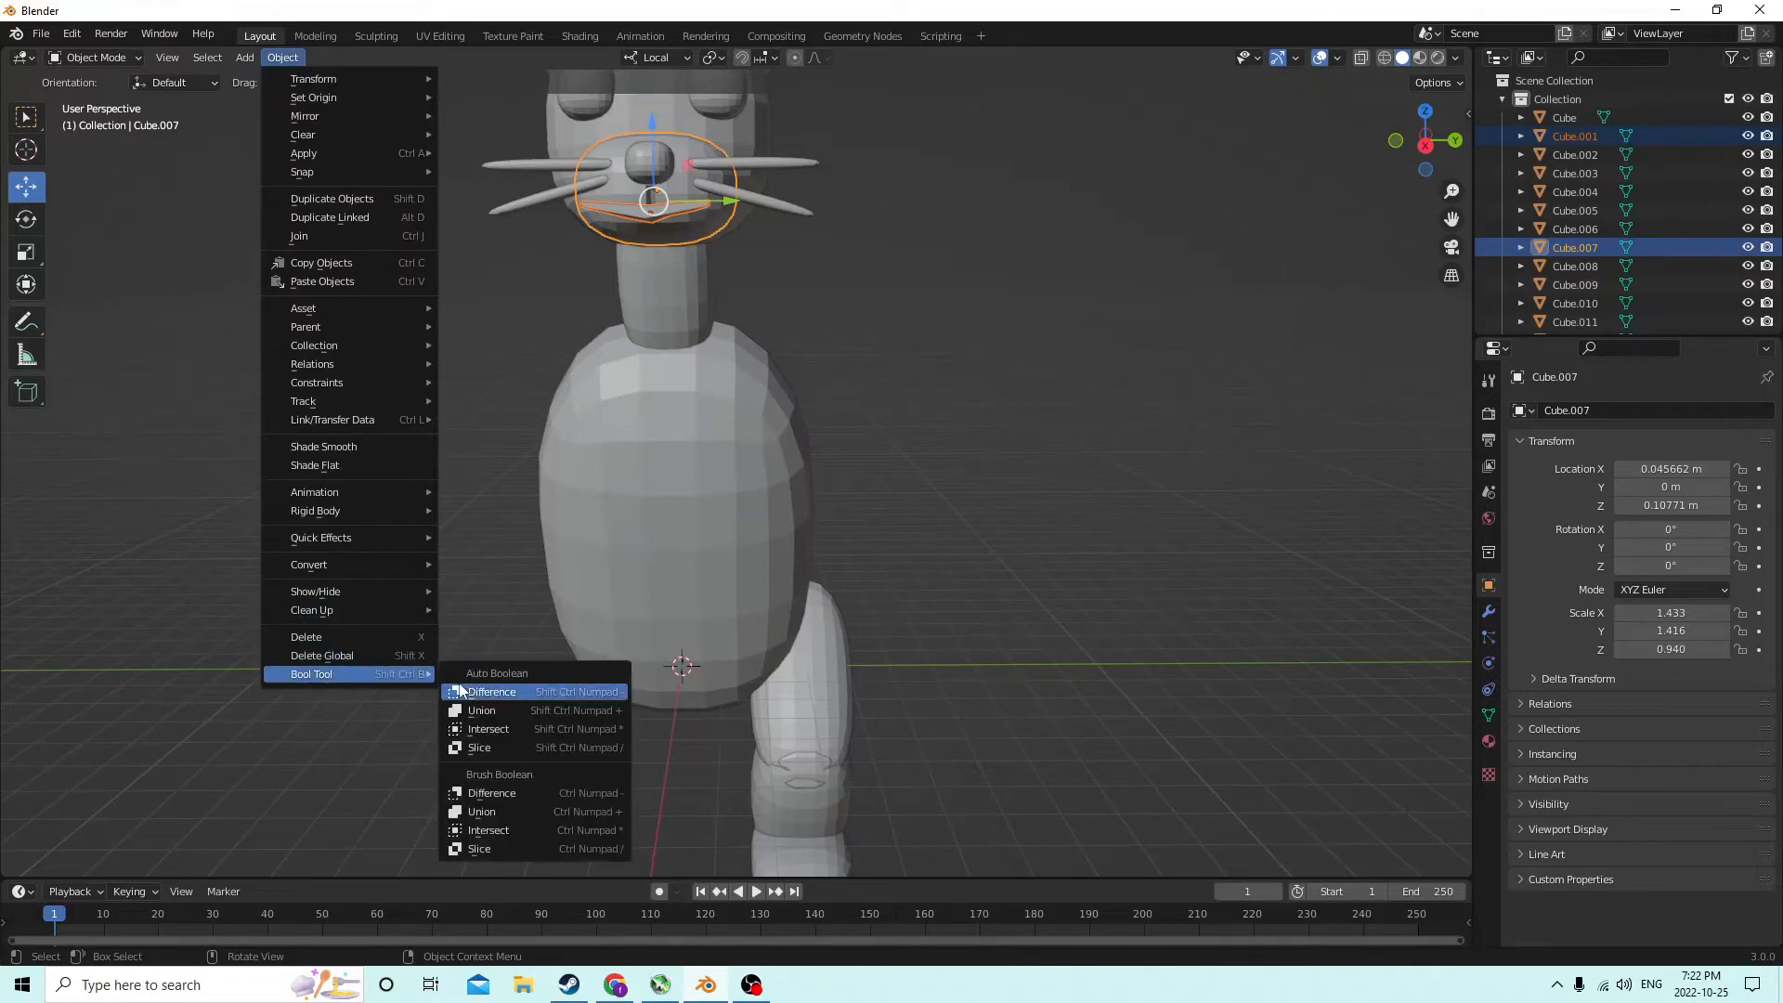
click(460, 691)
middle_drag(520, 502, 559, 411)
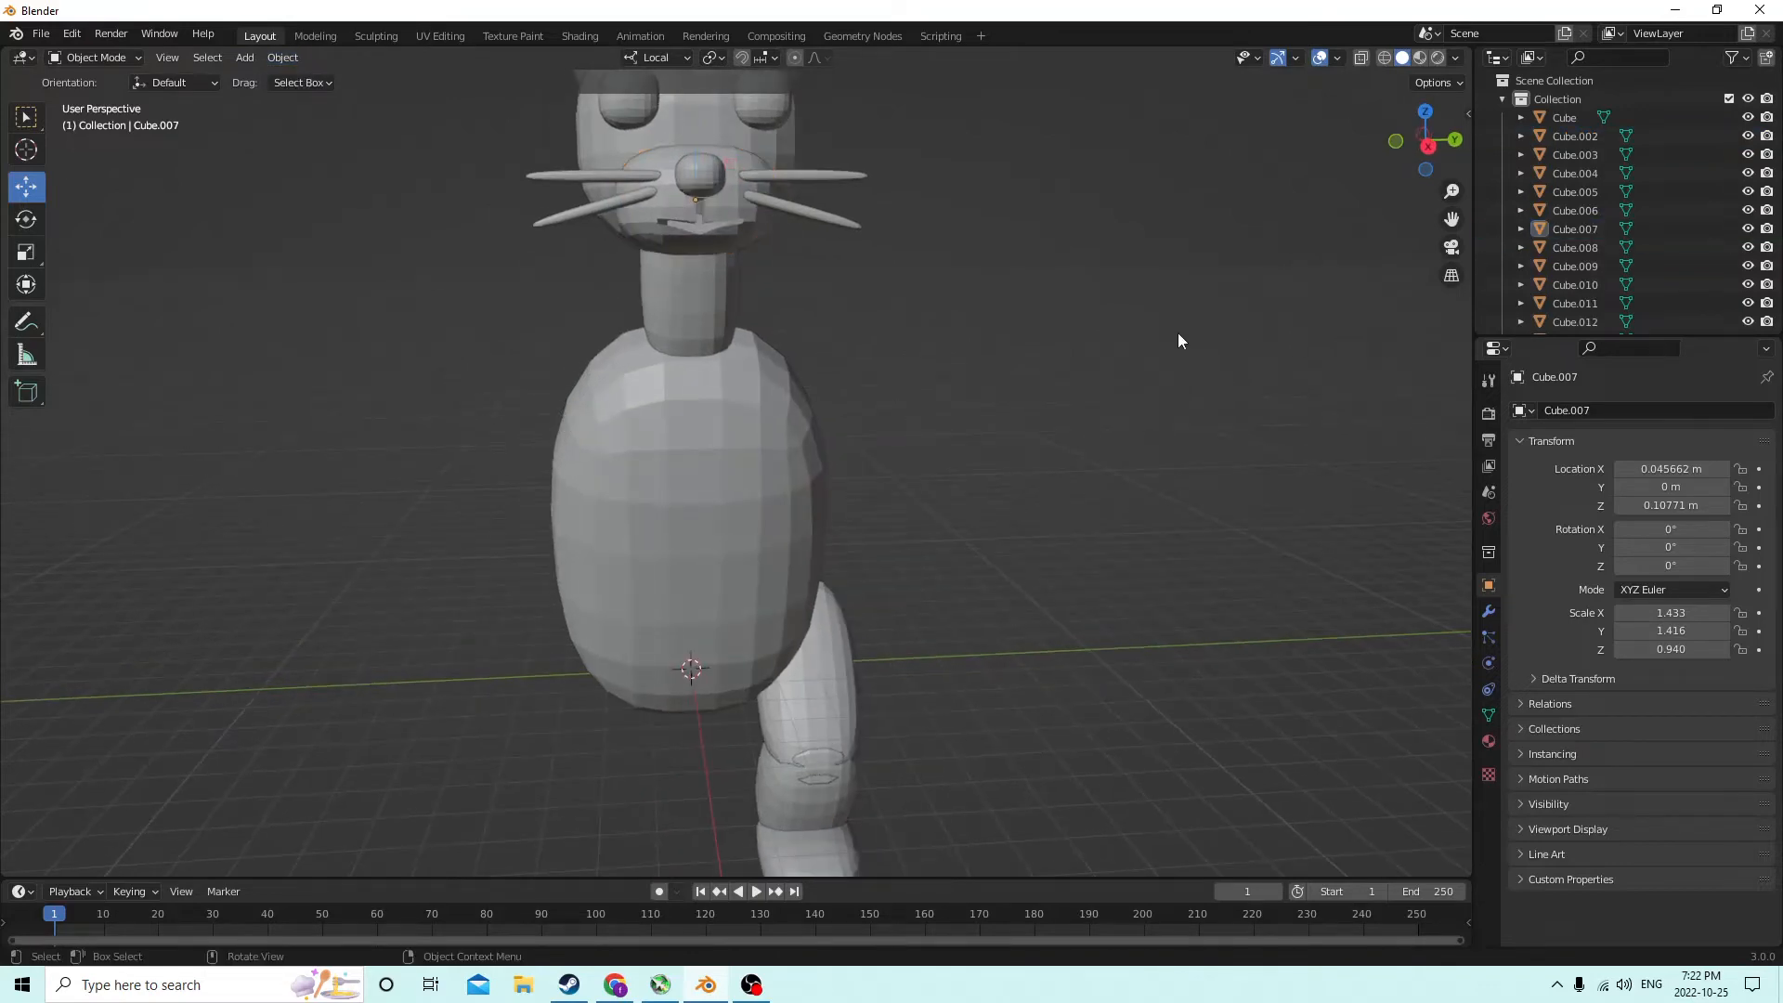
Scale the muzzle down uniformly to about 0.94 of its size in Object Mode
middle_drag(1179, 334, 1082, 328)
mouse_move(682, 255)
middle_down()
mouse_move(727, 256)
mouse_move(705, 249)
middle_up()
key(Tab)
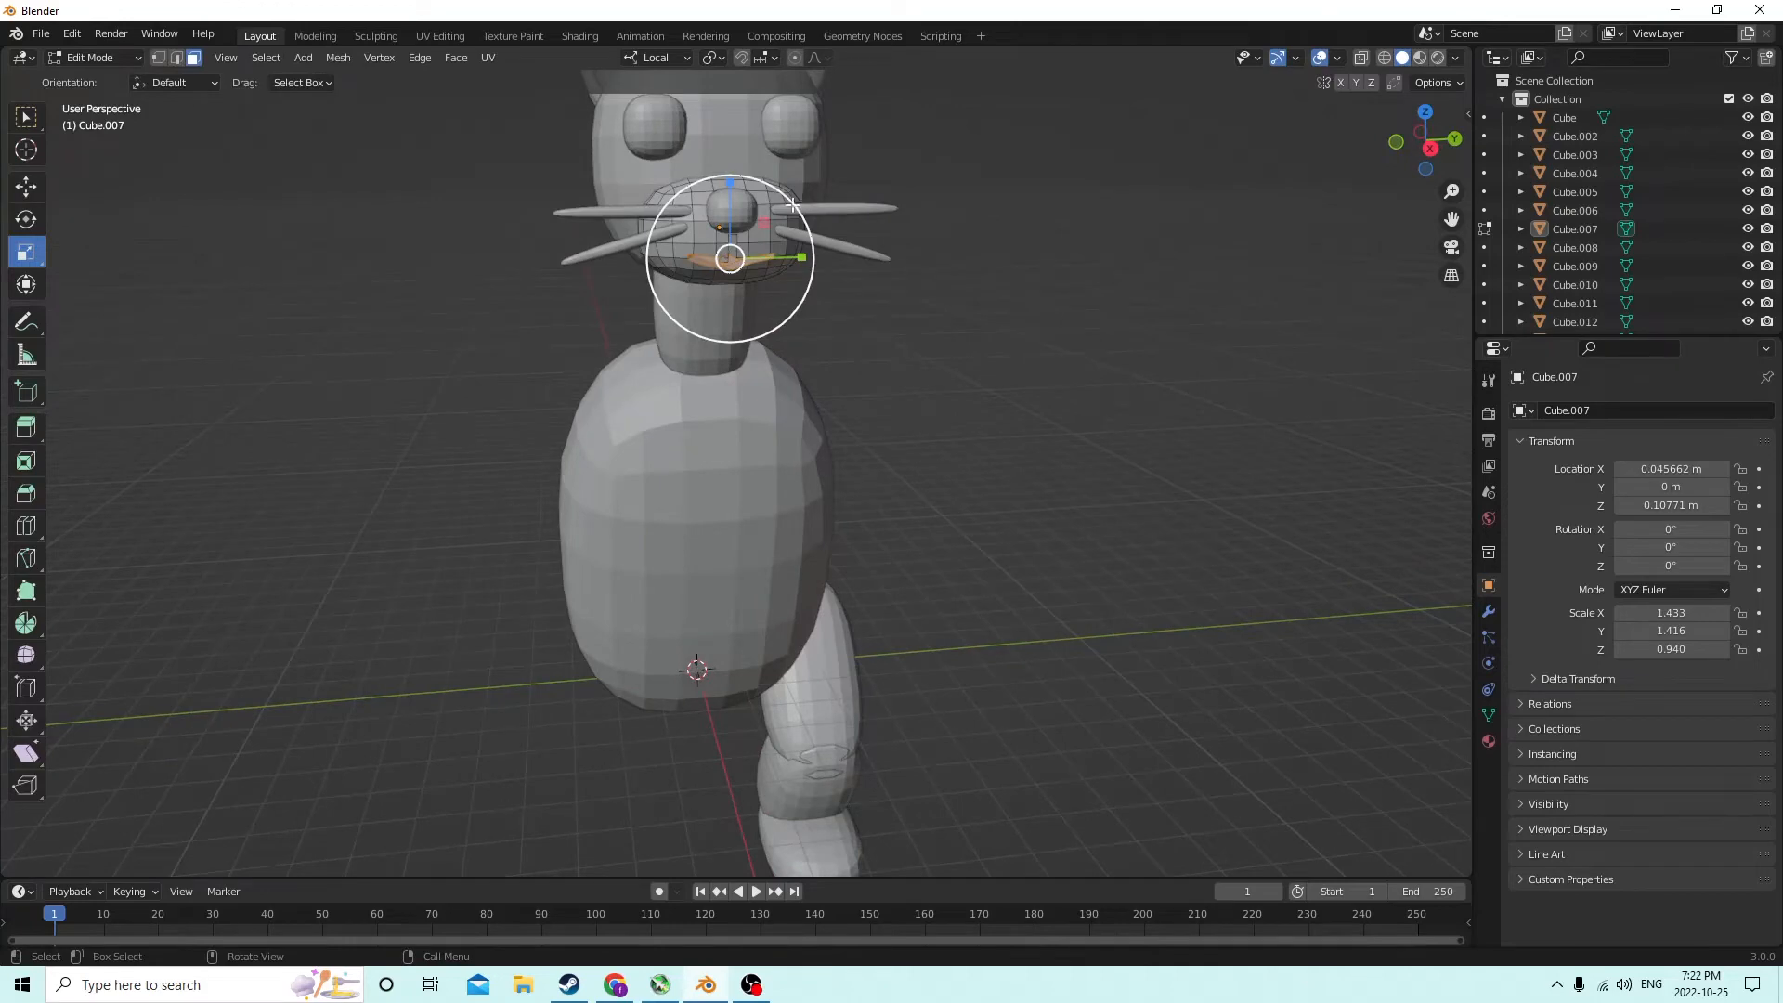
key(Tab)
click(767, 246)
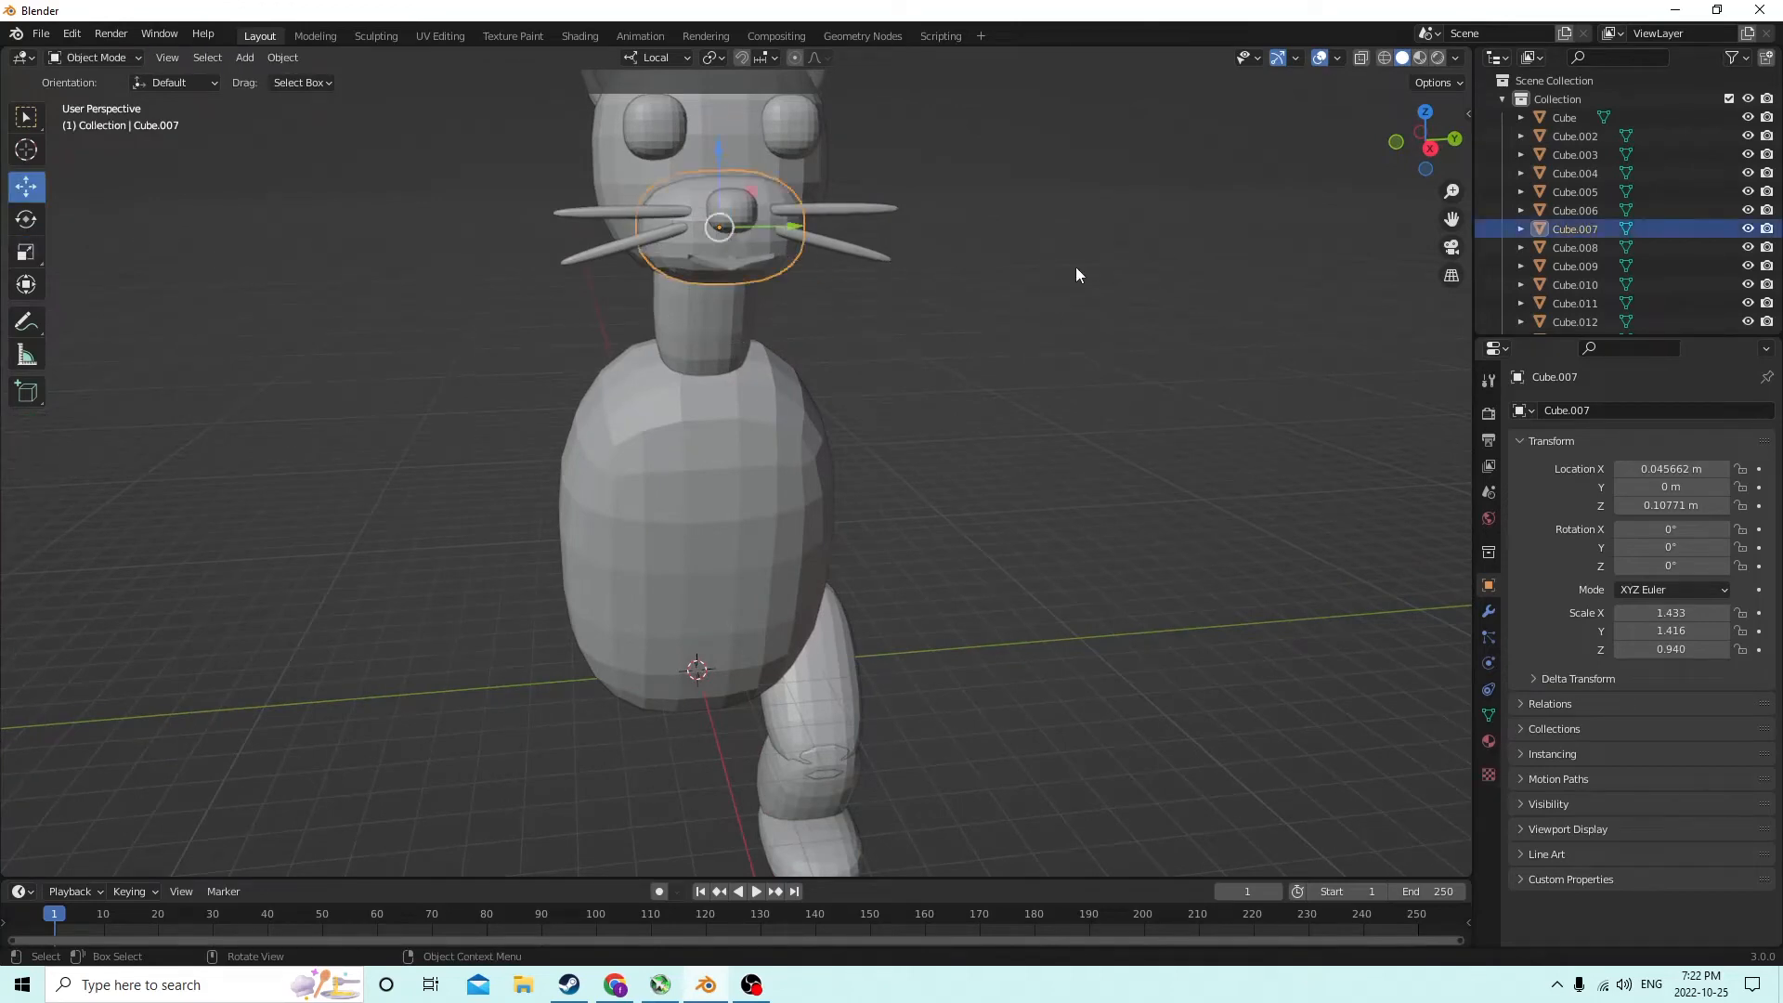
key(s)
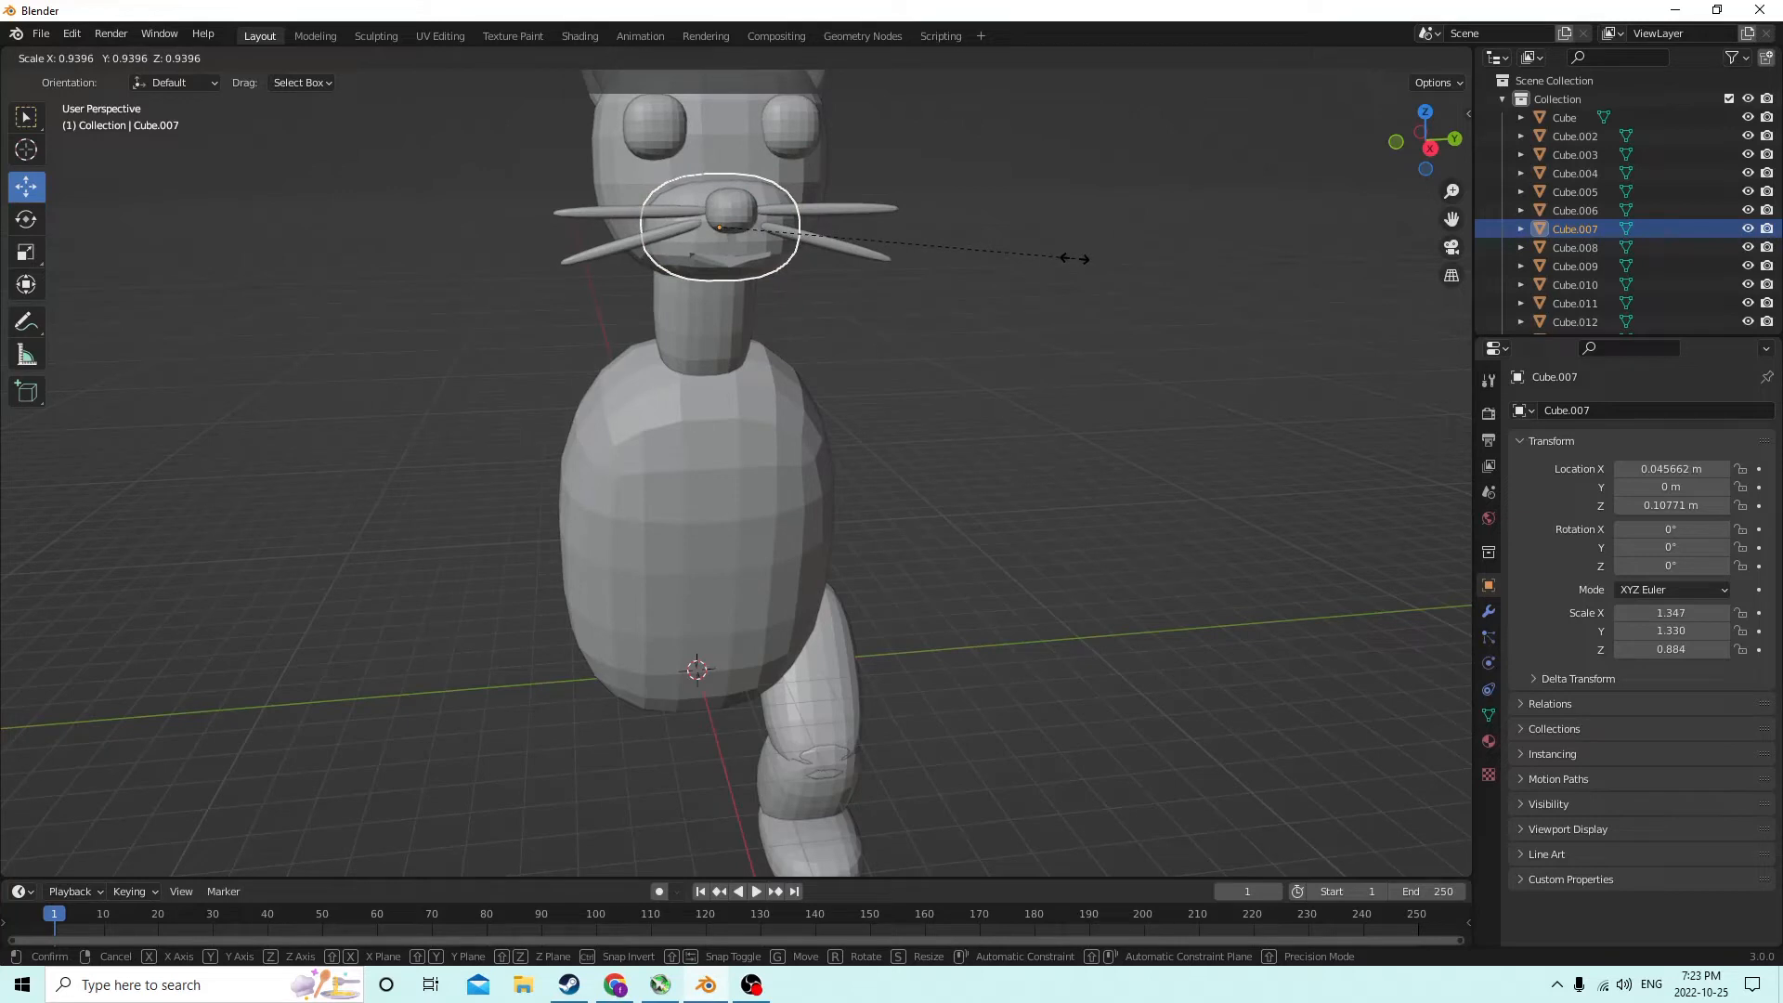
click(1068, 260)
middle_drag(1070, 274, 767, 241)
click(887, 358)
key(s)
click(1113, 294)
Shorten both upper whiskers together along their length to a Y scale of about 1.02
click(740, 275)
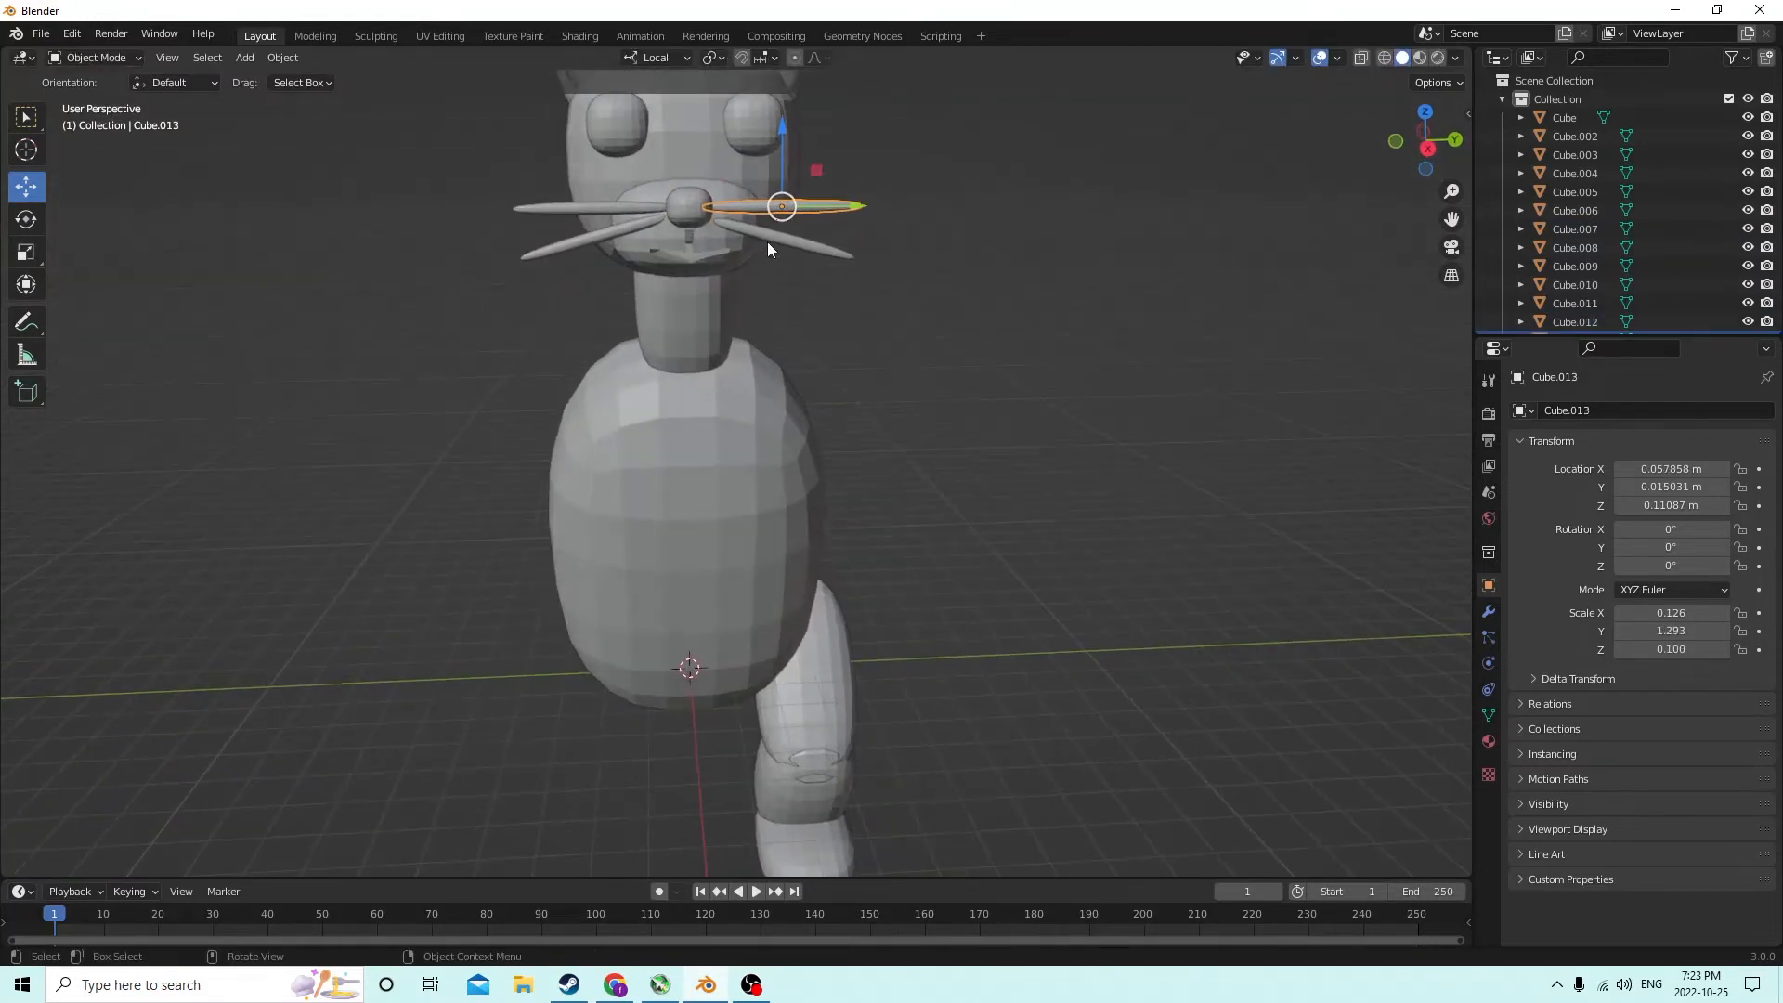
shift+click(587, 199)
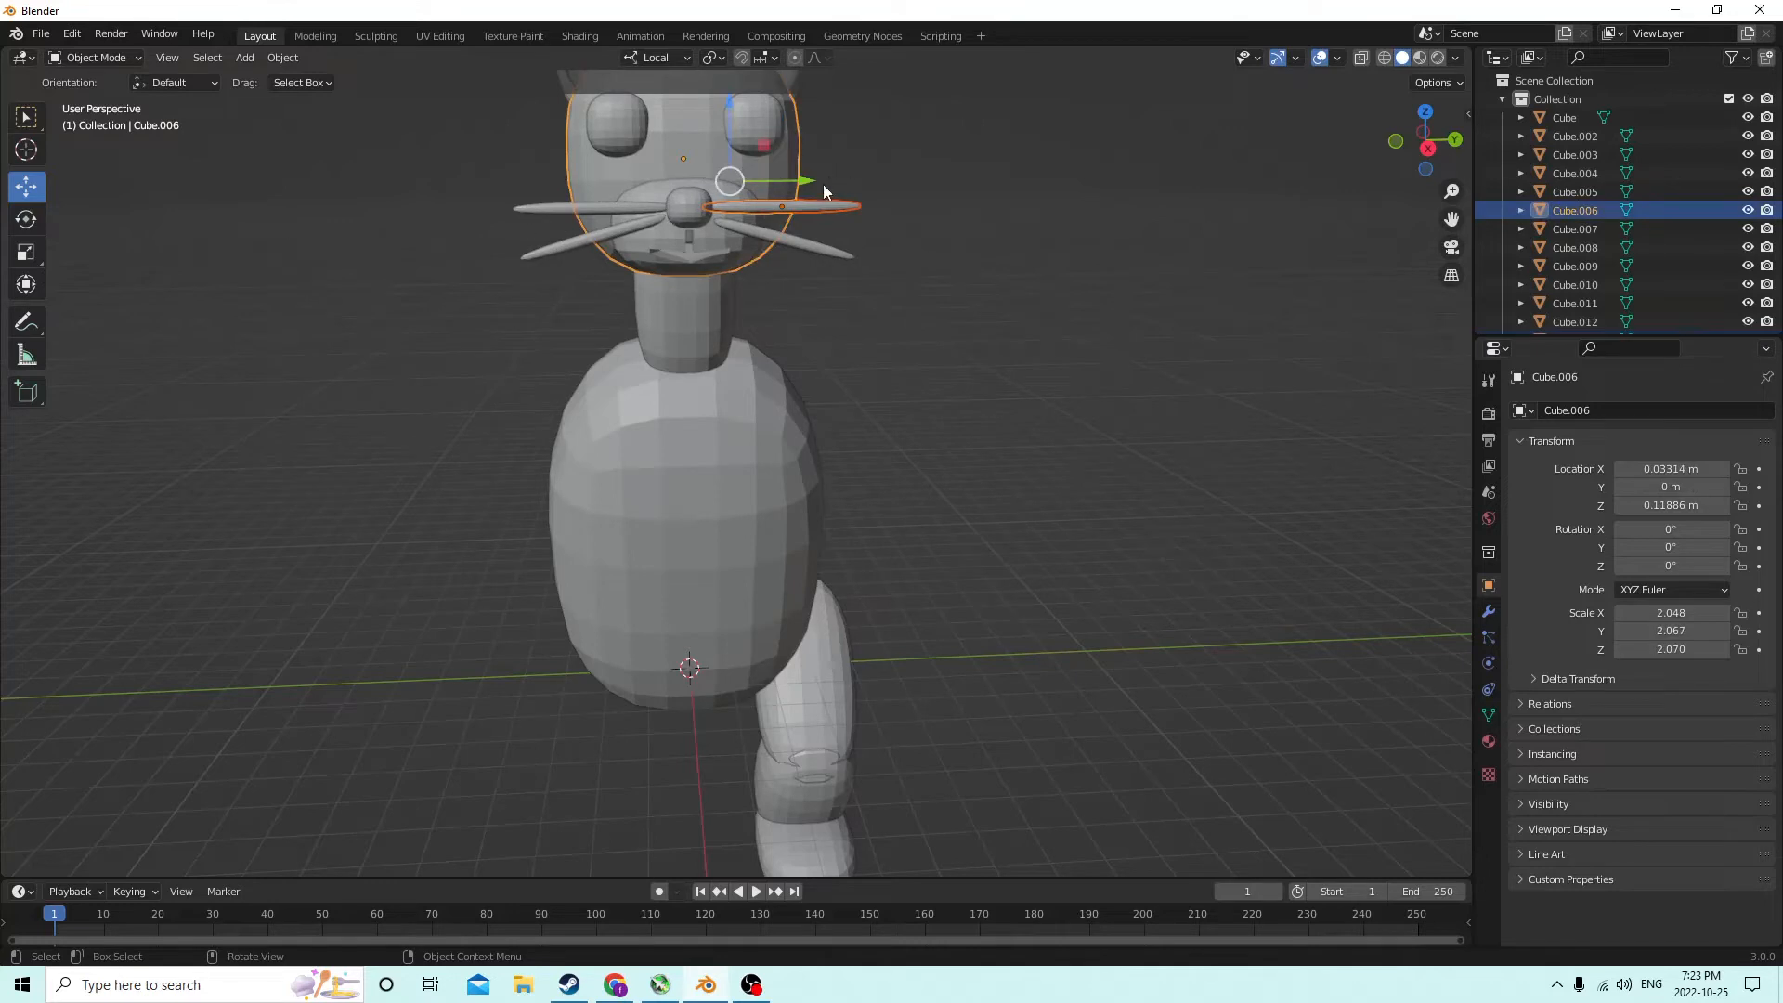
shift+click(815, 210)
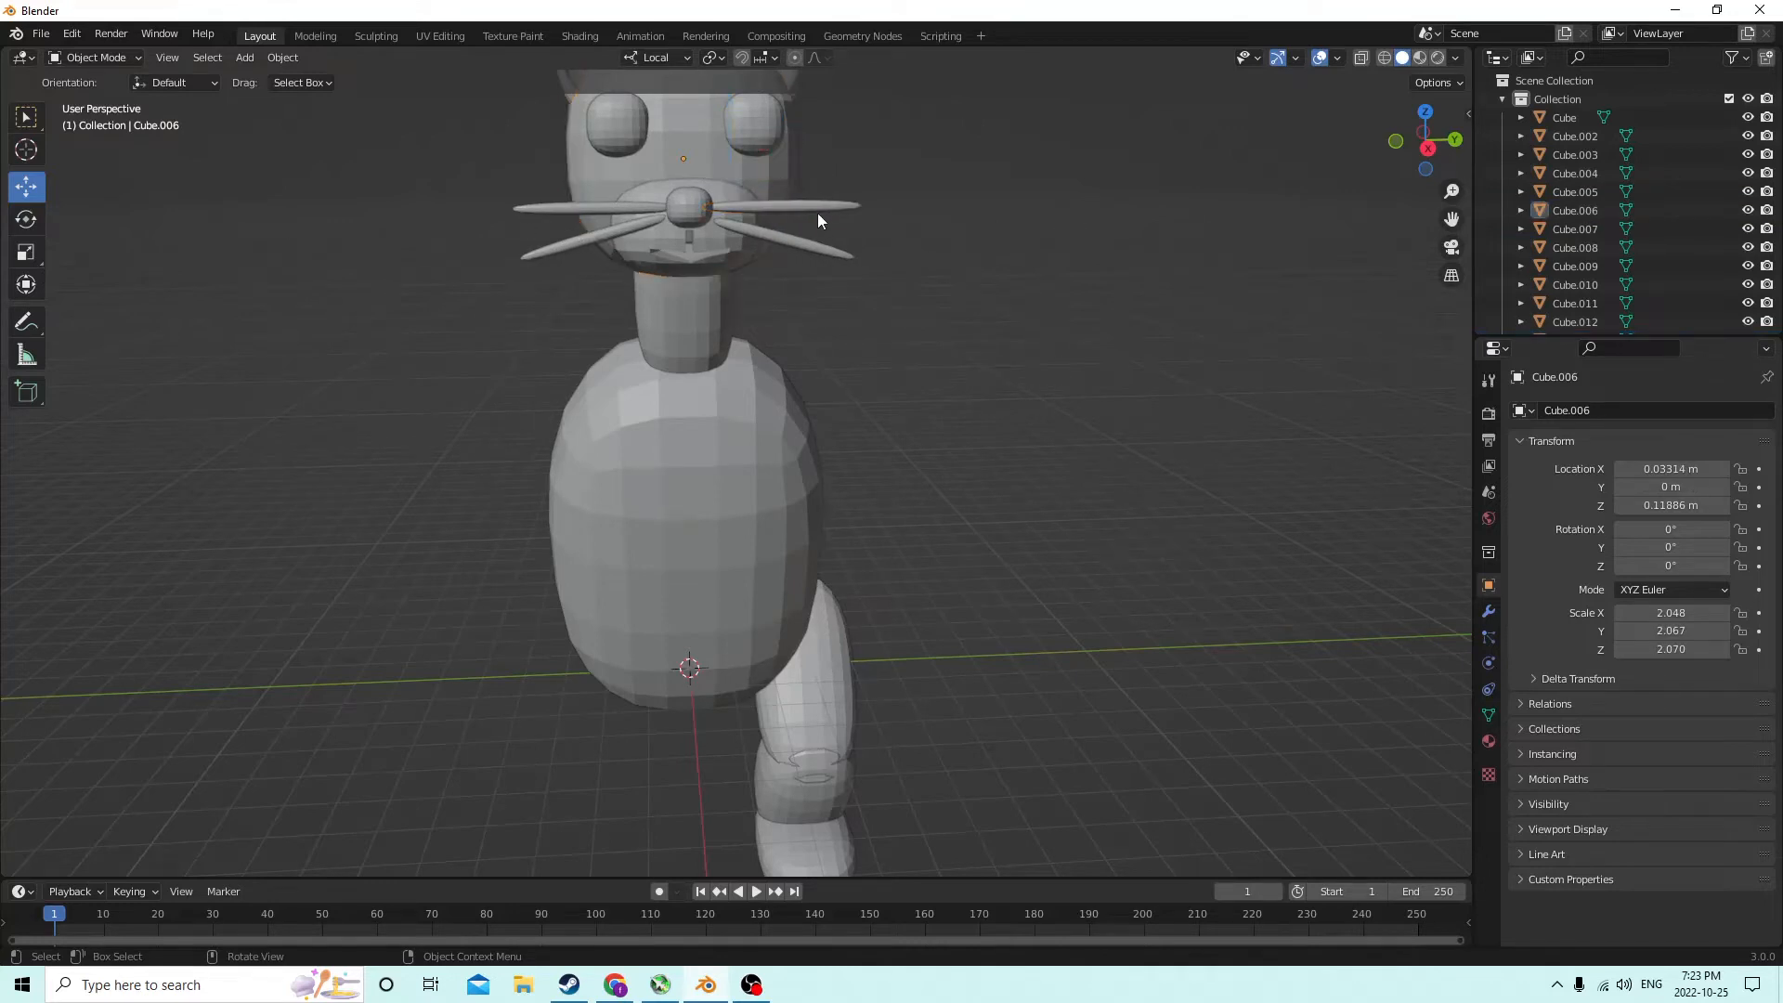
shift+click(527, 211)
click(26, 251)
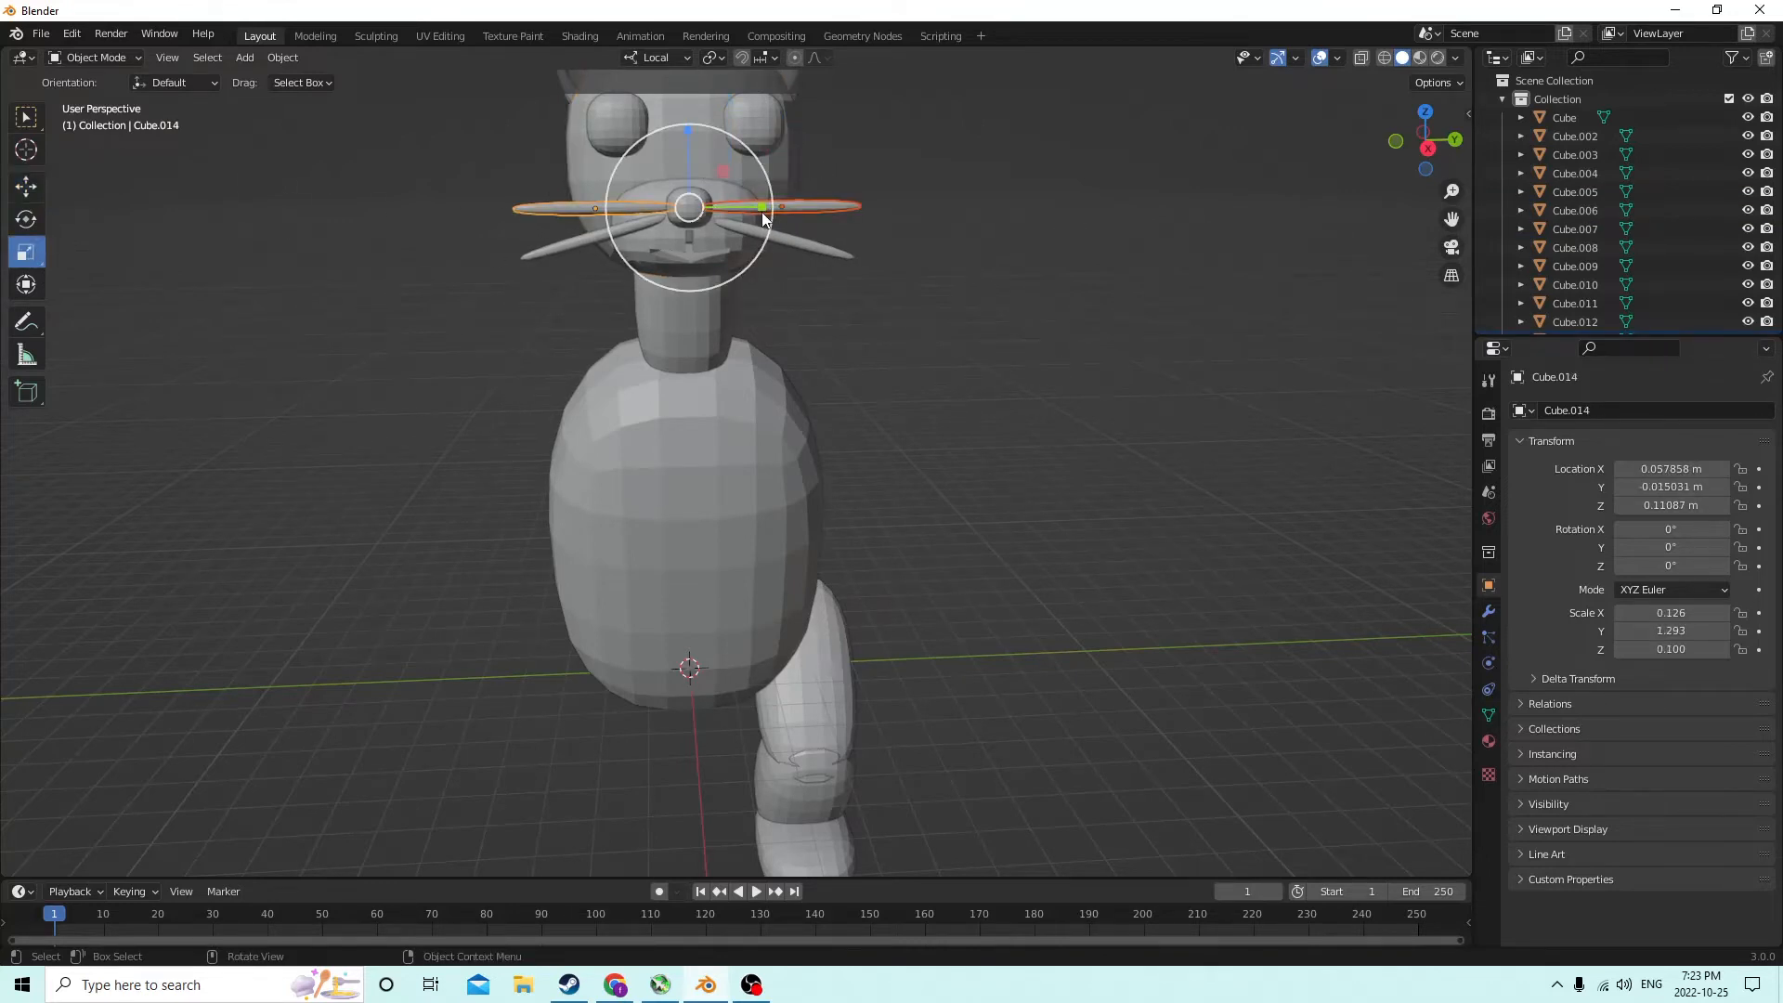
drag(759, 206, 742, 206)
middle_drag(743, 206, 827, 229)
Shorten the +Y lower whisker to a Y scale of about 1.025 and scale the −Y lower whisker uniformly by about 0.784
click(810, 243)
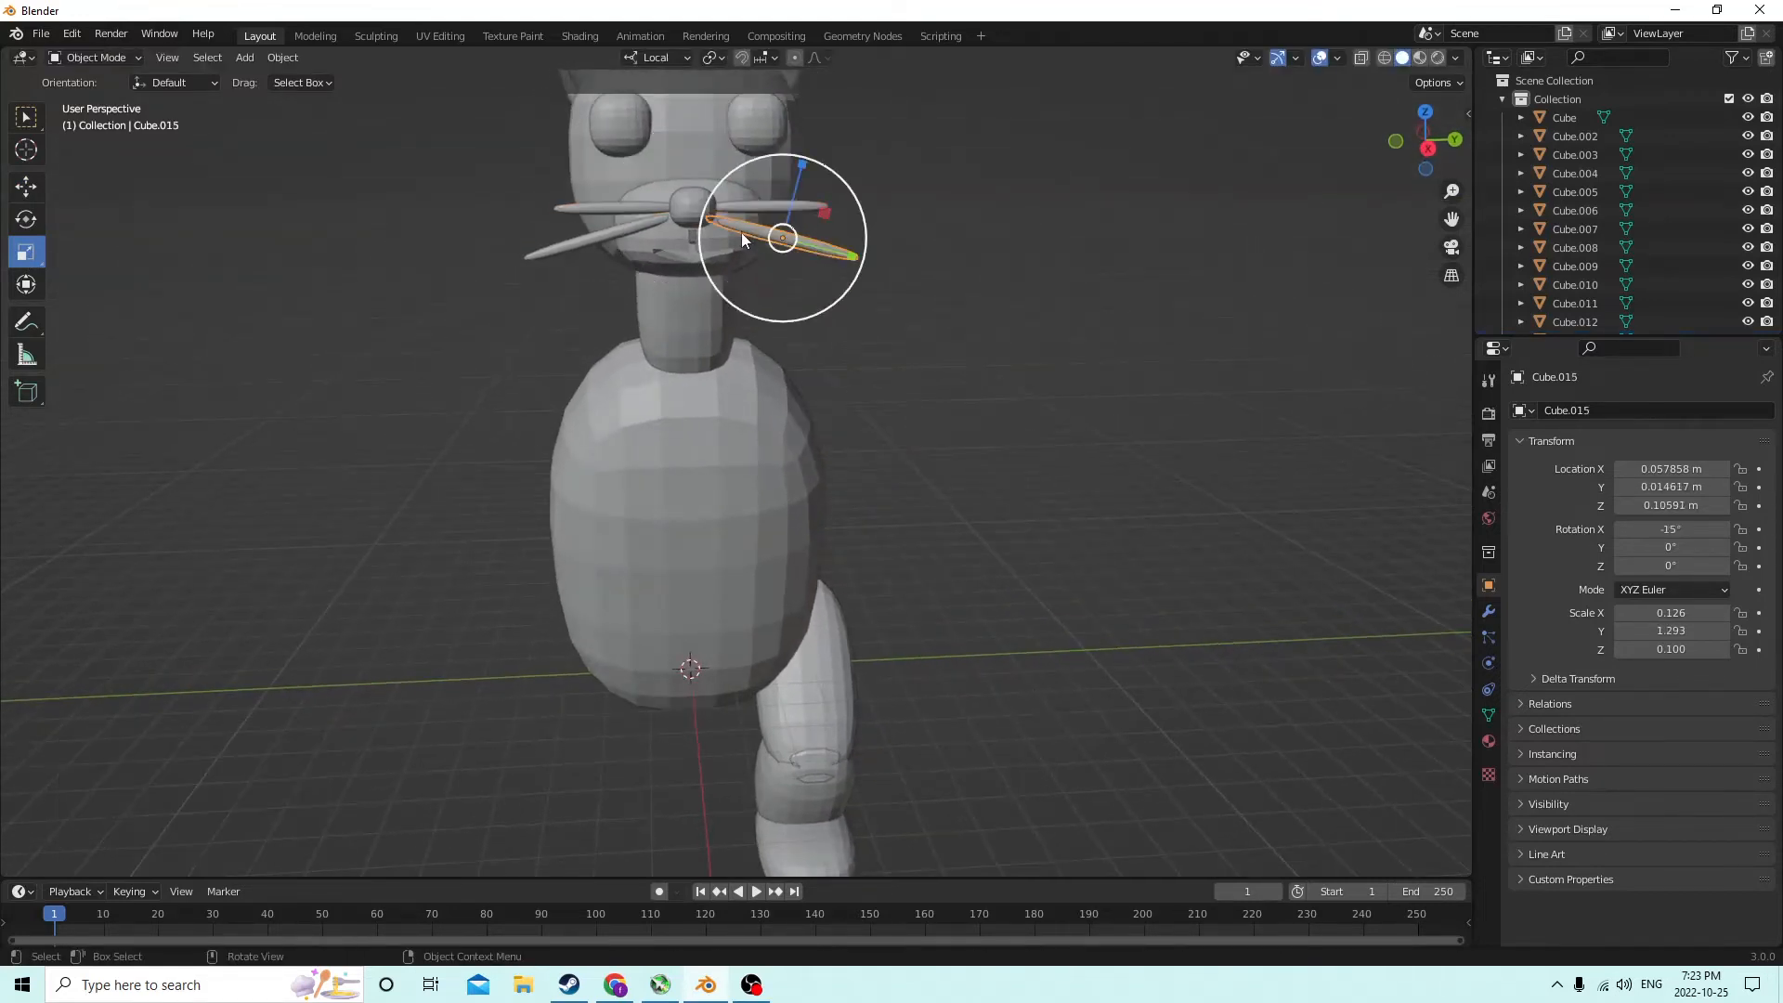
drag(853, 255, 836, 252)
click(621, 227)
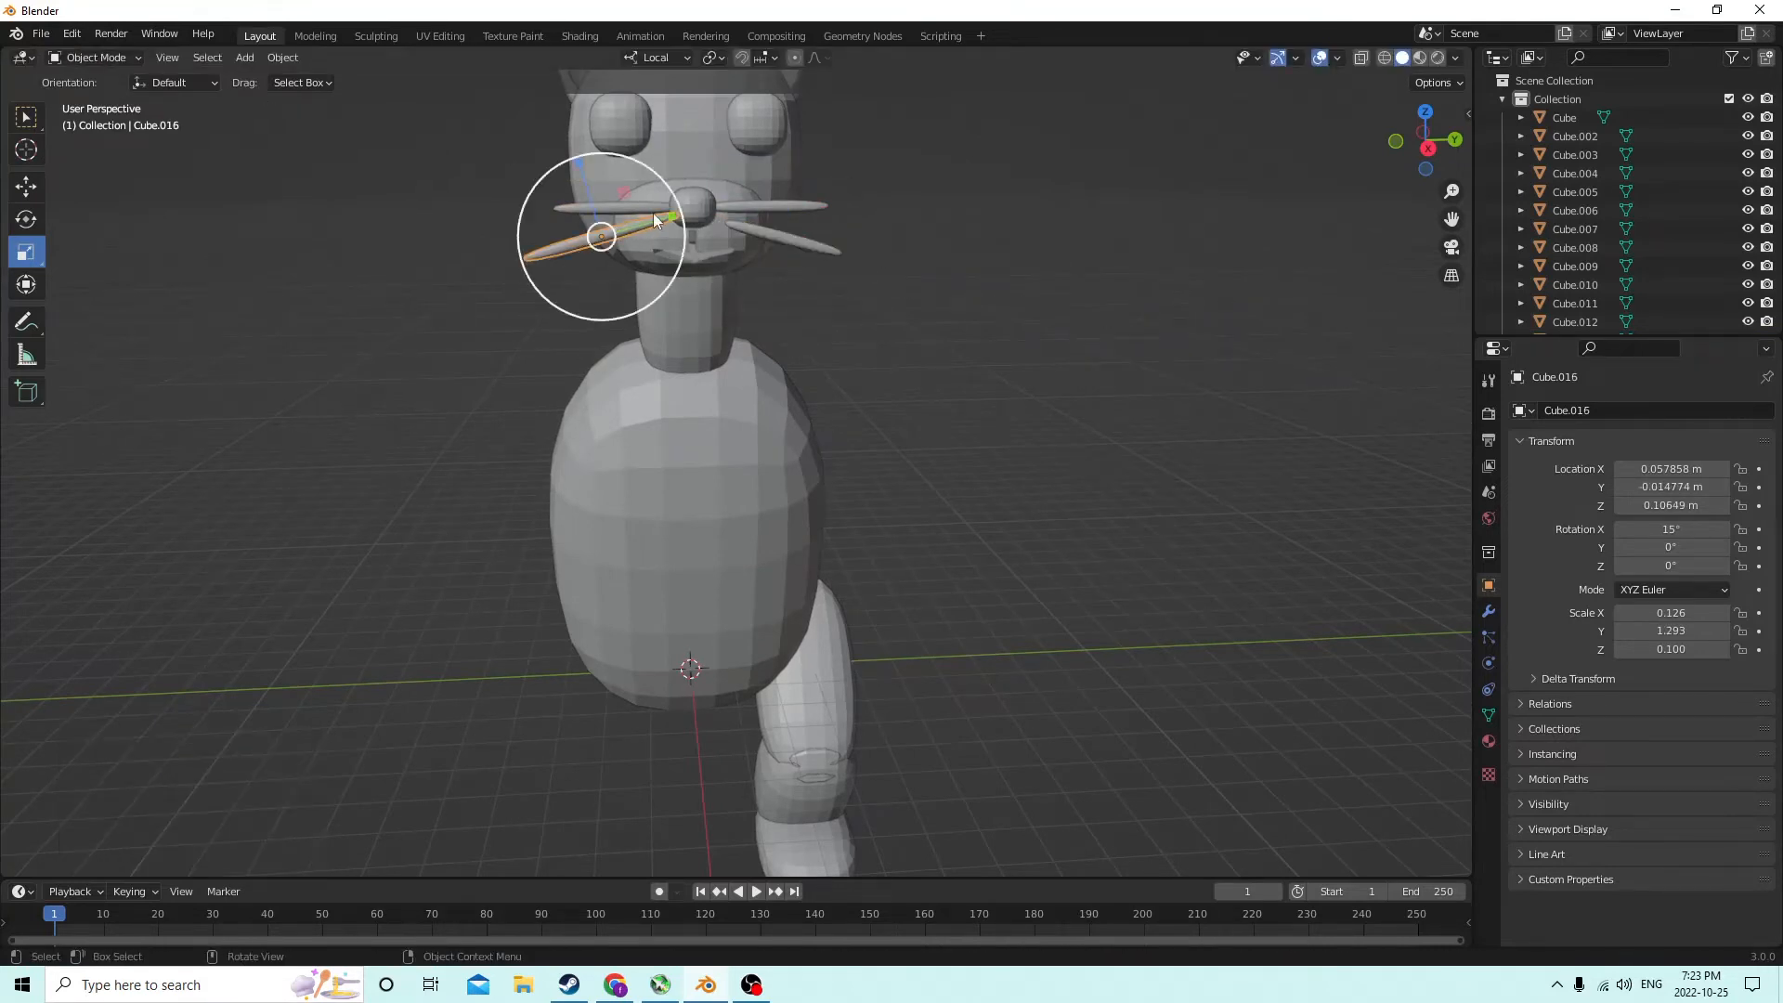
key(s)
click(647, 215)
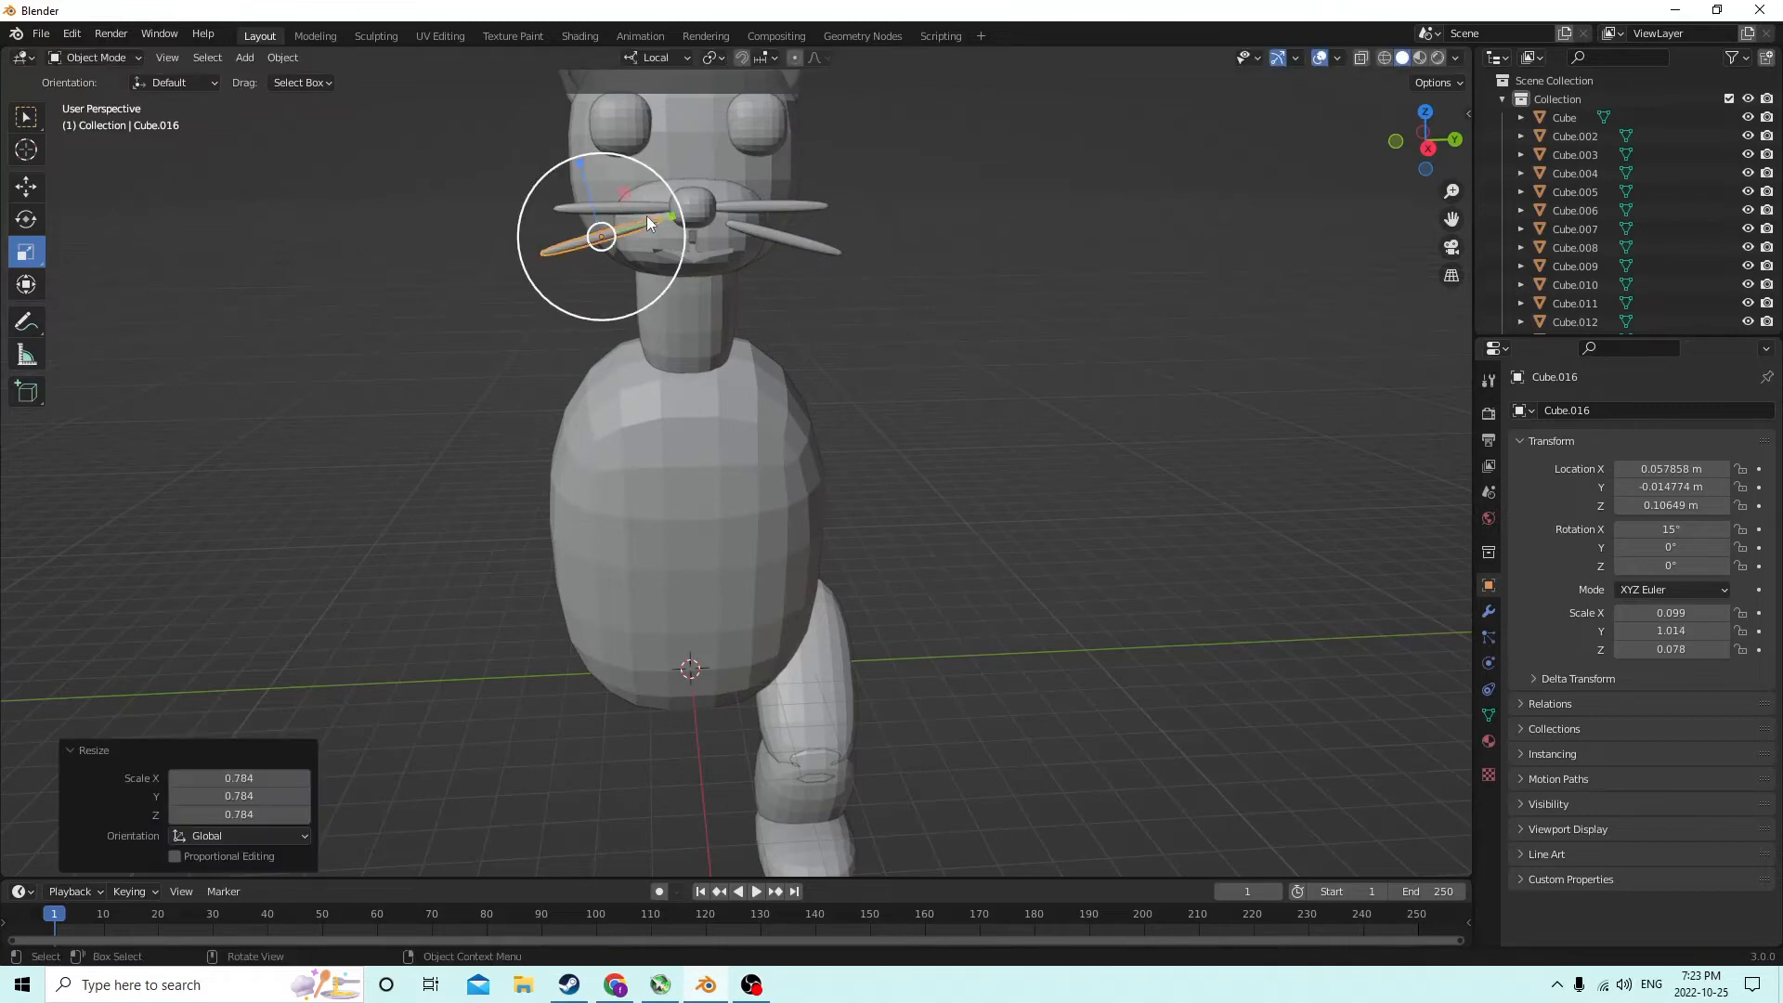
Adjust the −Y lower whisker's height and move both lower whiskers back about 0.0017 m along X toward the muzzle
click(26, 187)
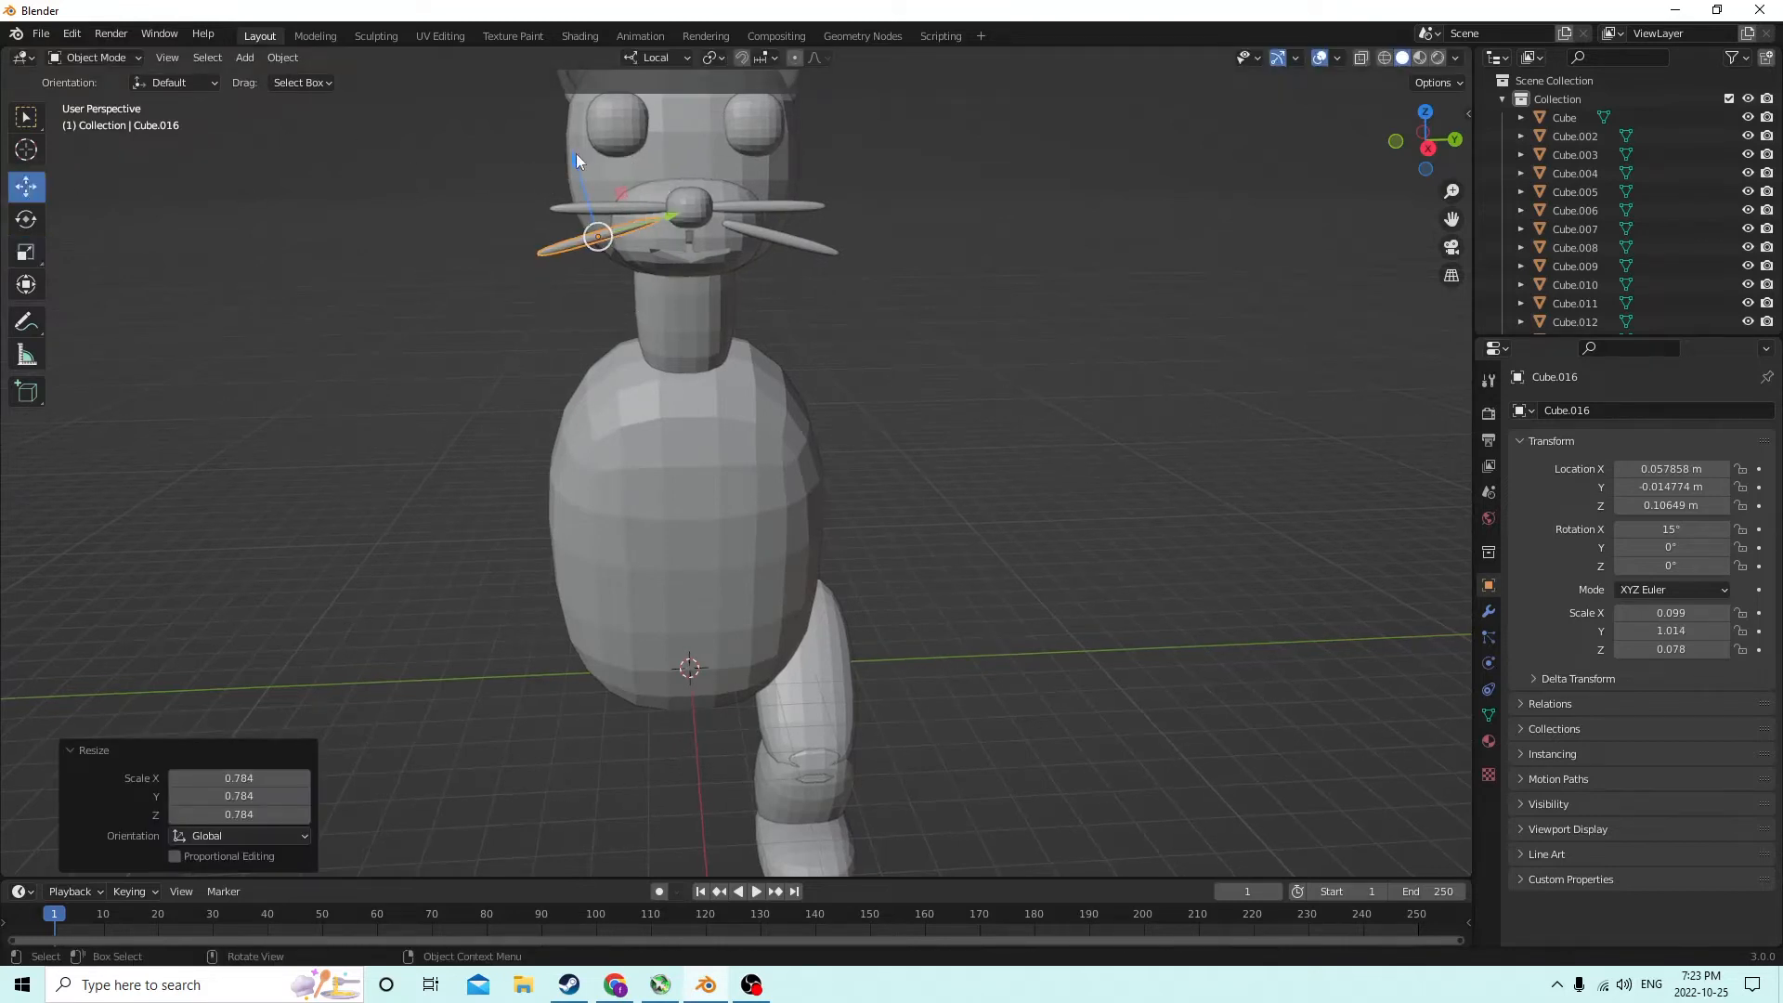
drag(576, 160, 991, 191)
middle_drag(990, 191, 594, 236)
shift+click(521, 291)
middle_drag(521, 292, 399, 322)
drag(340, 338, 349, 333)
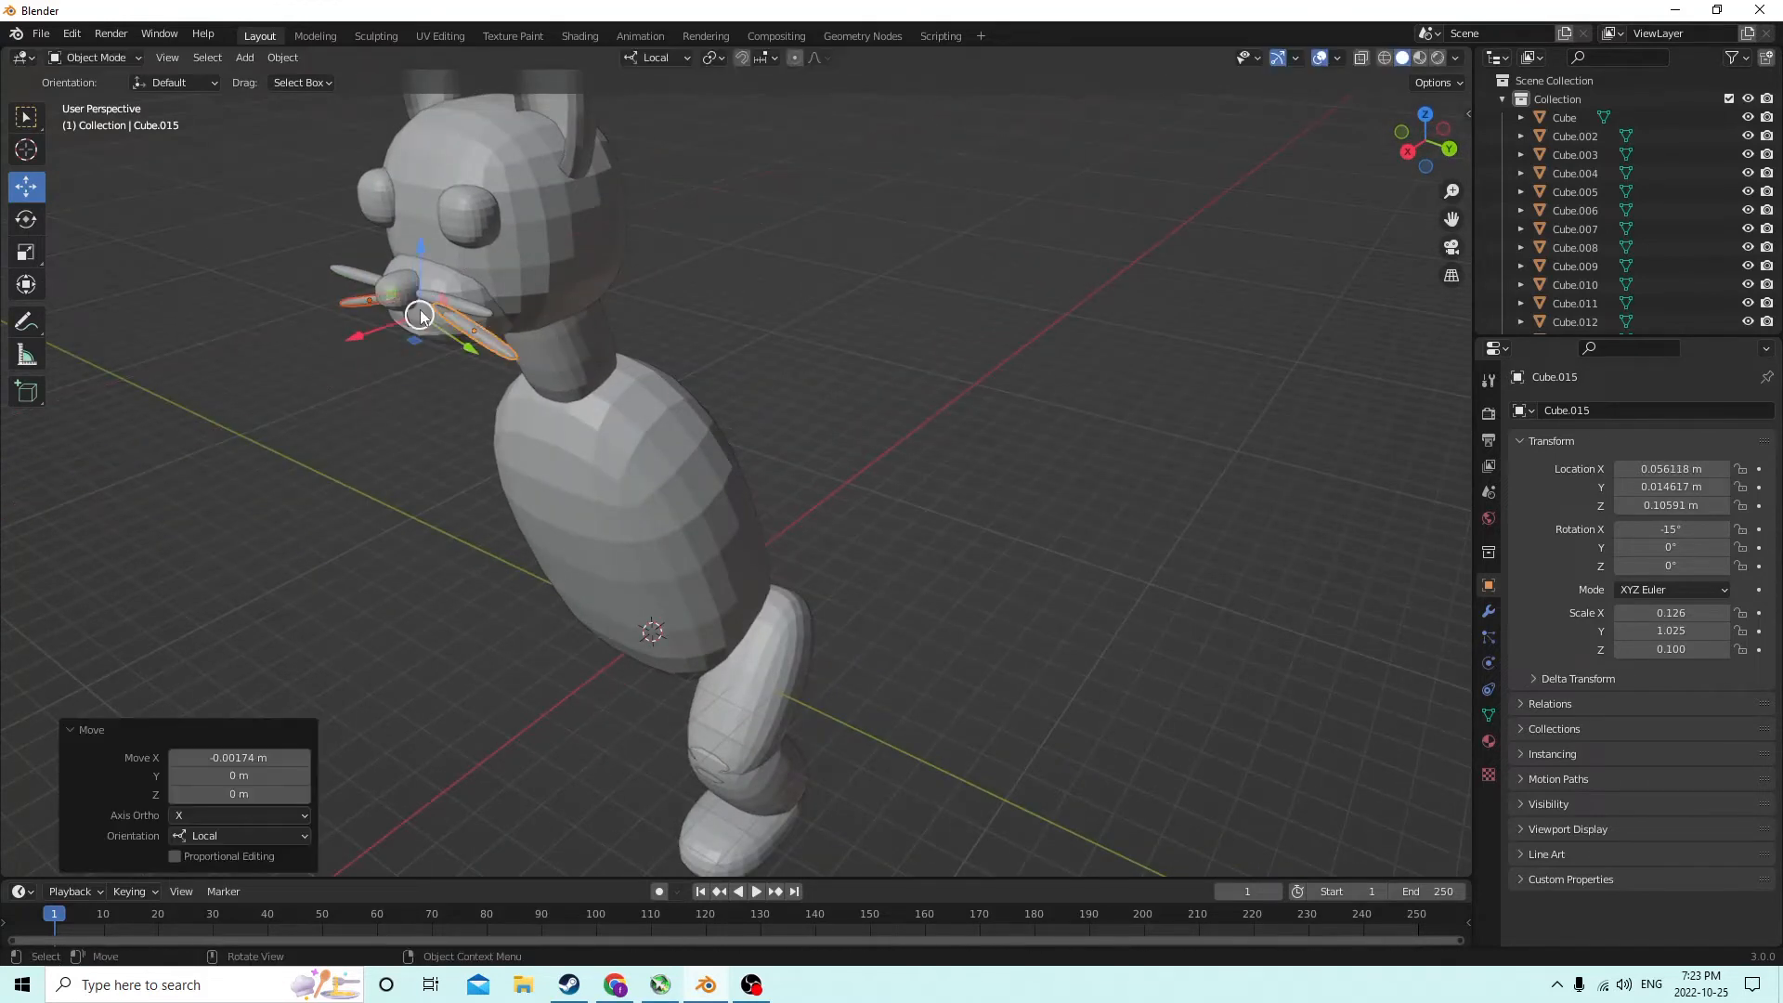
middle_drag(349, 334, 392, 331)
Move both upper whiskers back about 0.0023 m along X toward the muzzle
click(491, 310)
shift+click(442, 319)
key(g)
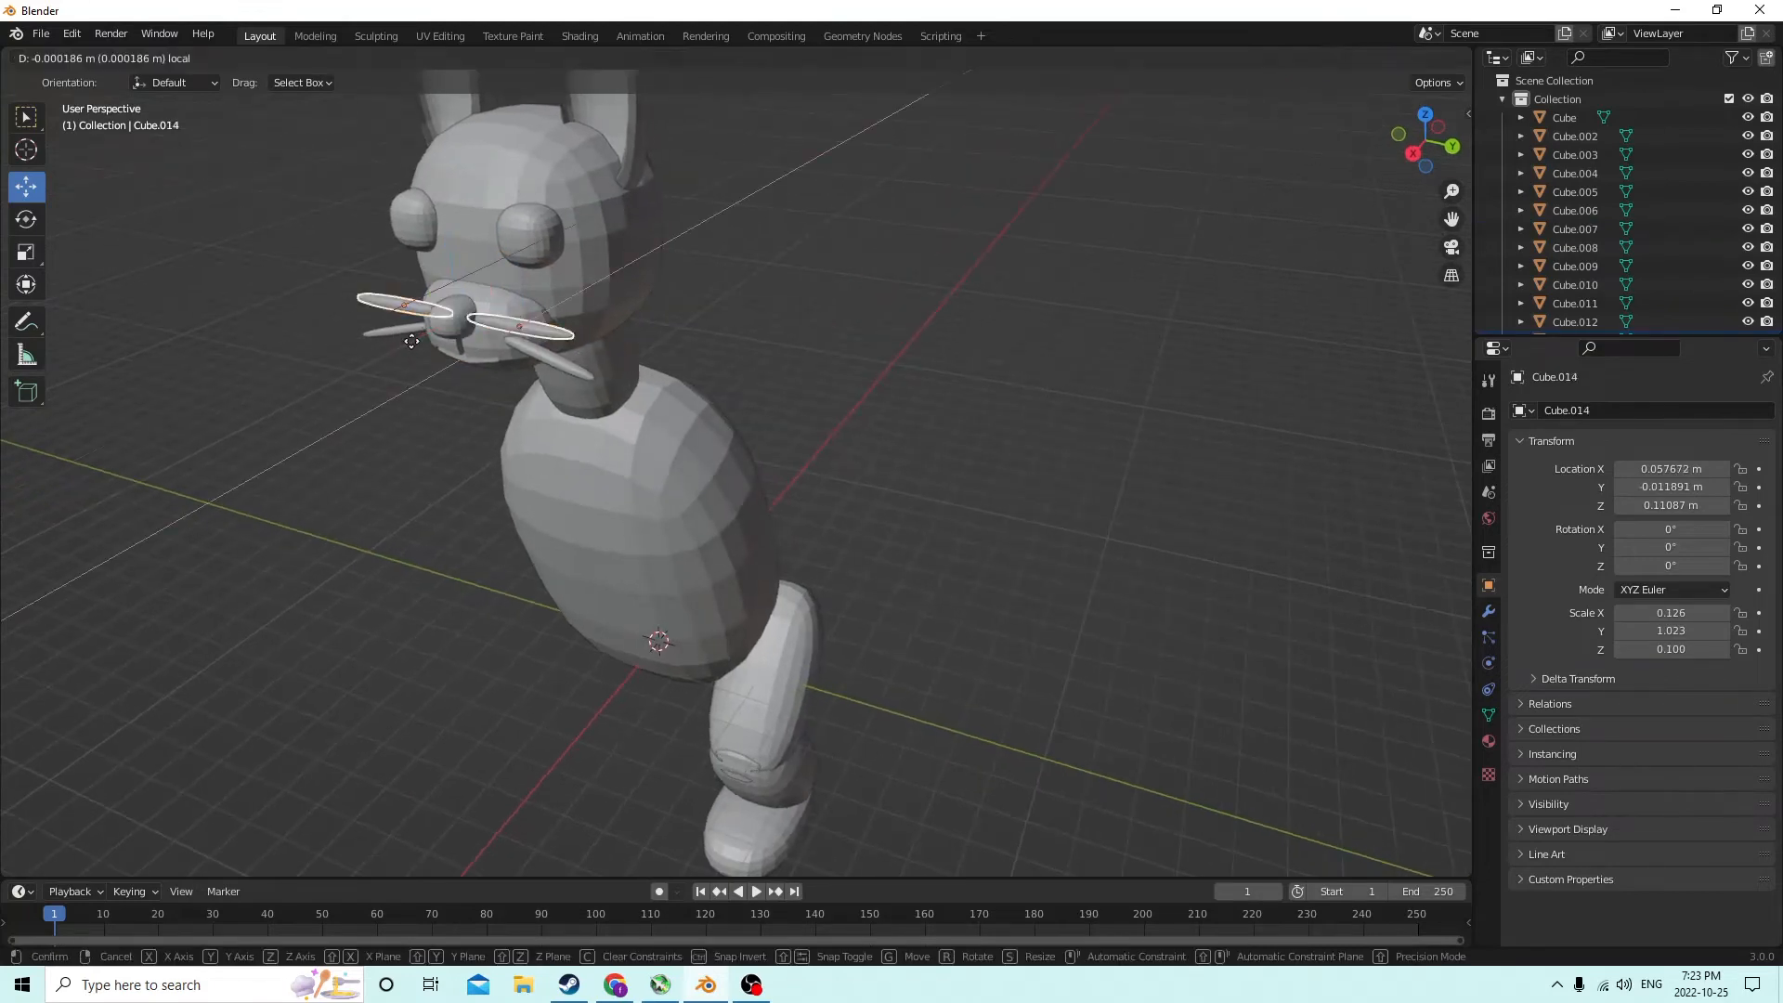
key(x)
click(417, 338)
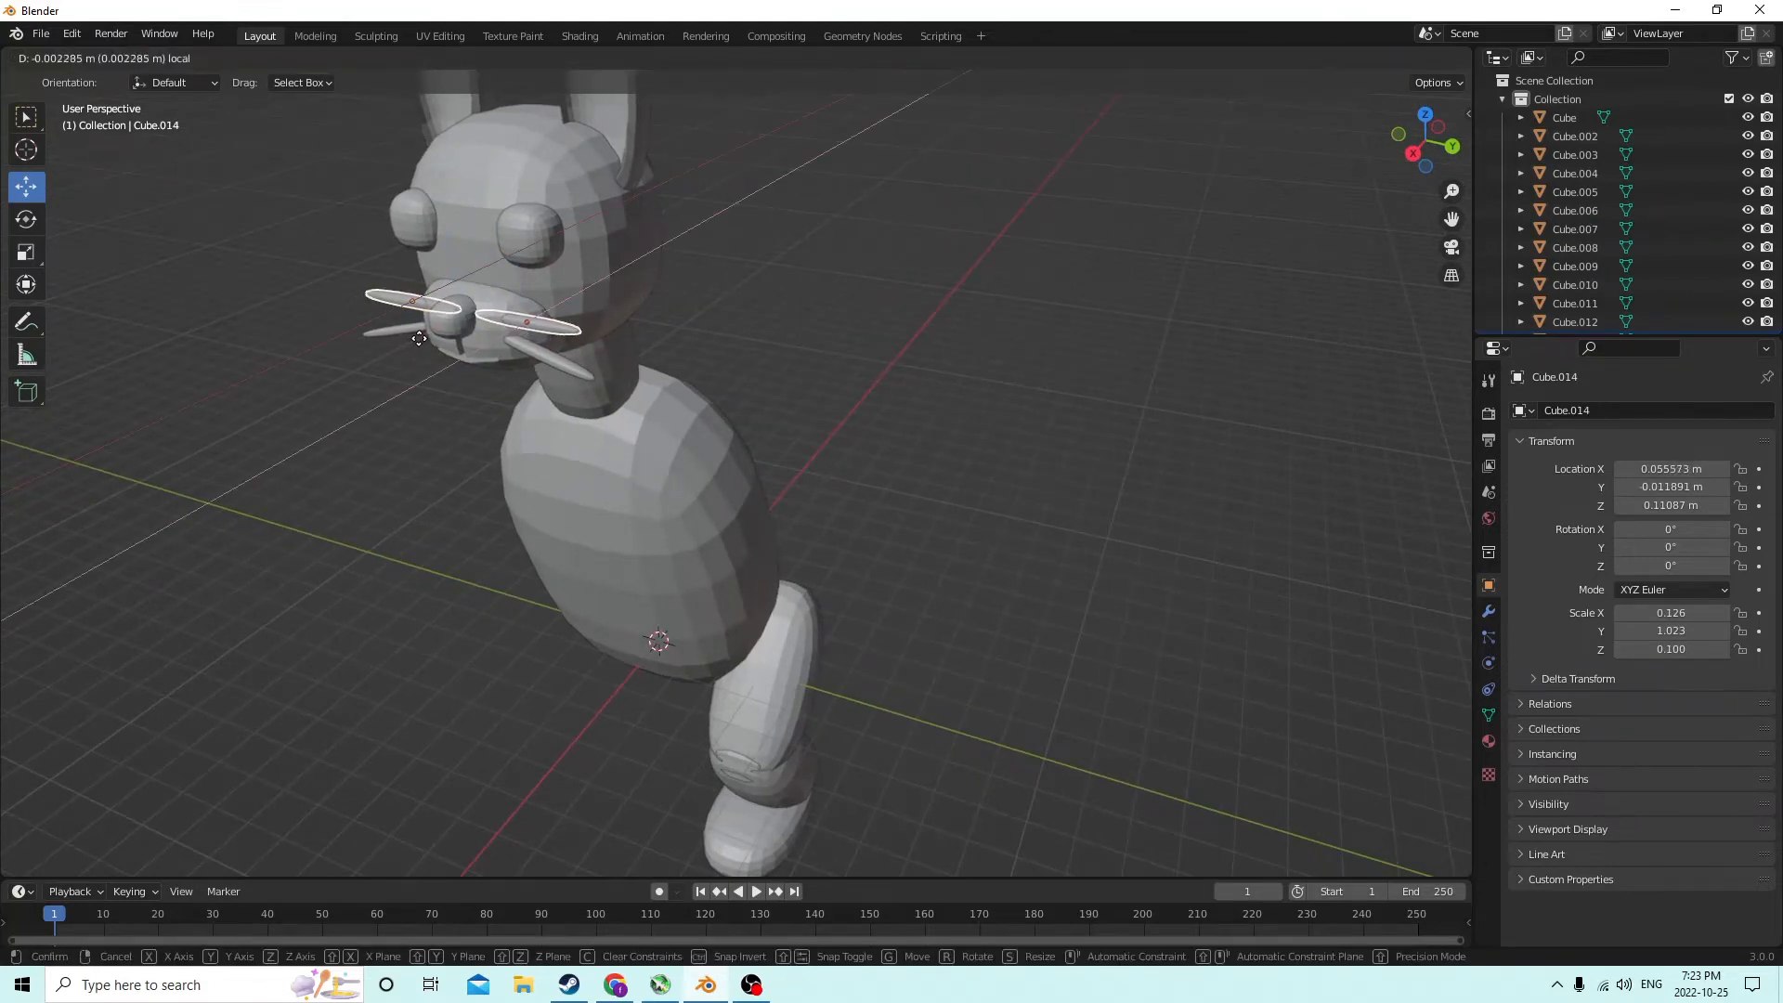
click(888, 287)
Join the four whiskers, nose, both eyes, muzzle and both ears into the head as one object
middle_drag(888, 287, 784, 288)
key(Tab)
key(Tab)
scroll(784, 288, up, 2)
click(777, 283)
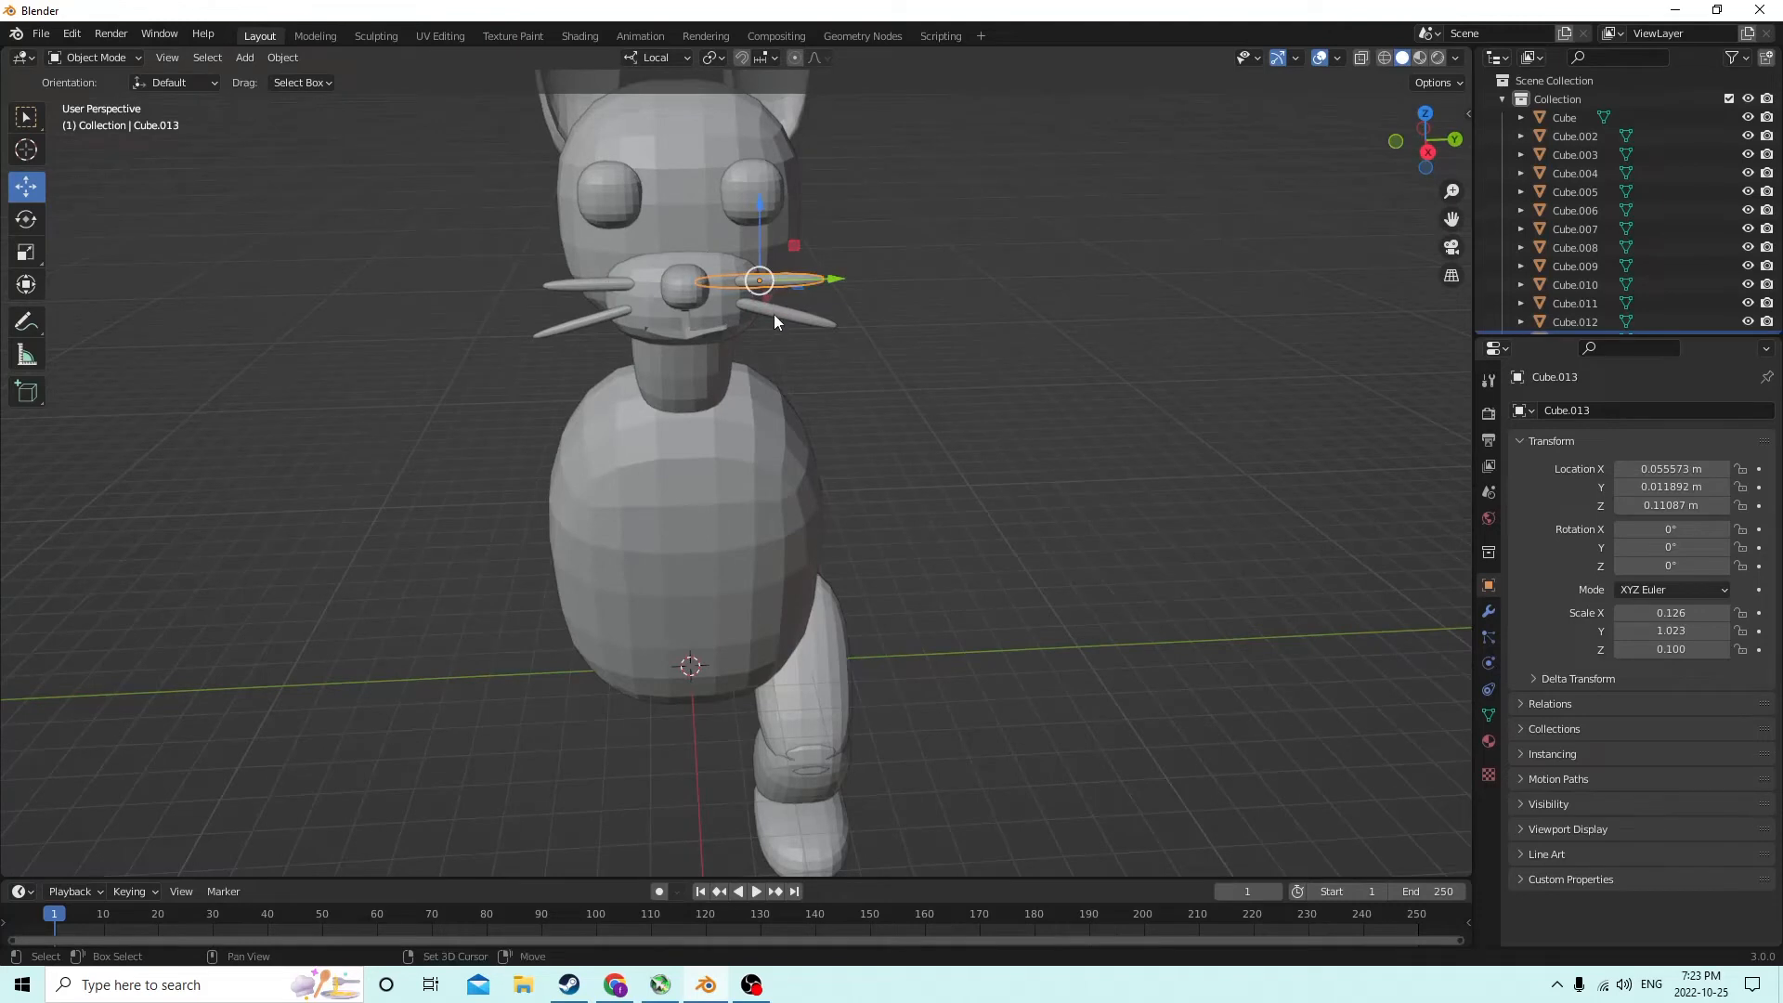
shift+click(773, 314)
shift+click(605, 315)
shift+click(577, 288)
shift+click(684, 296)
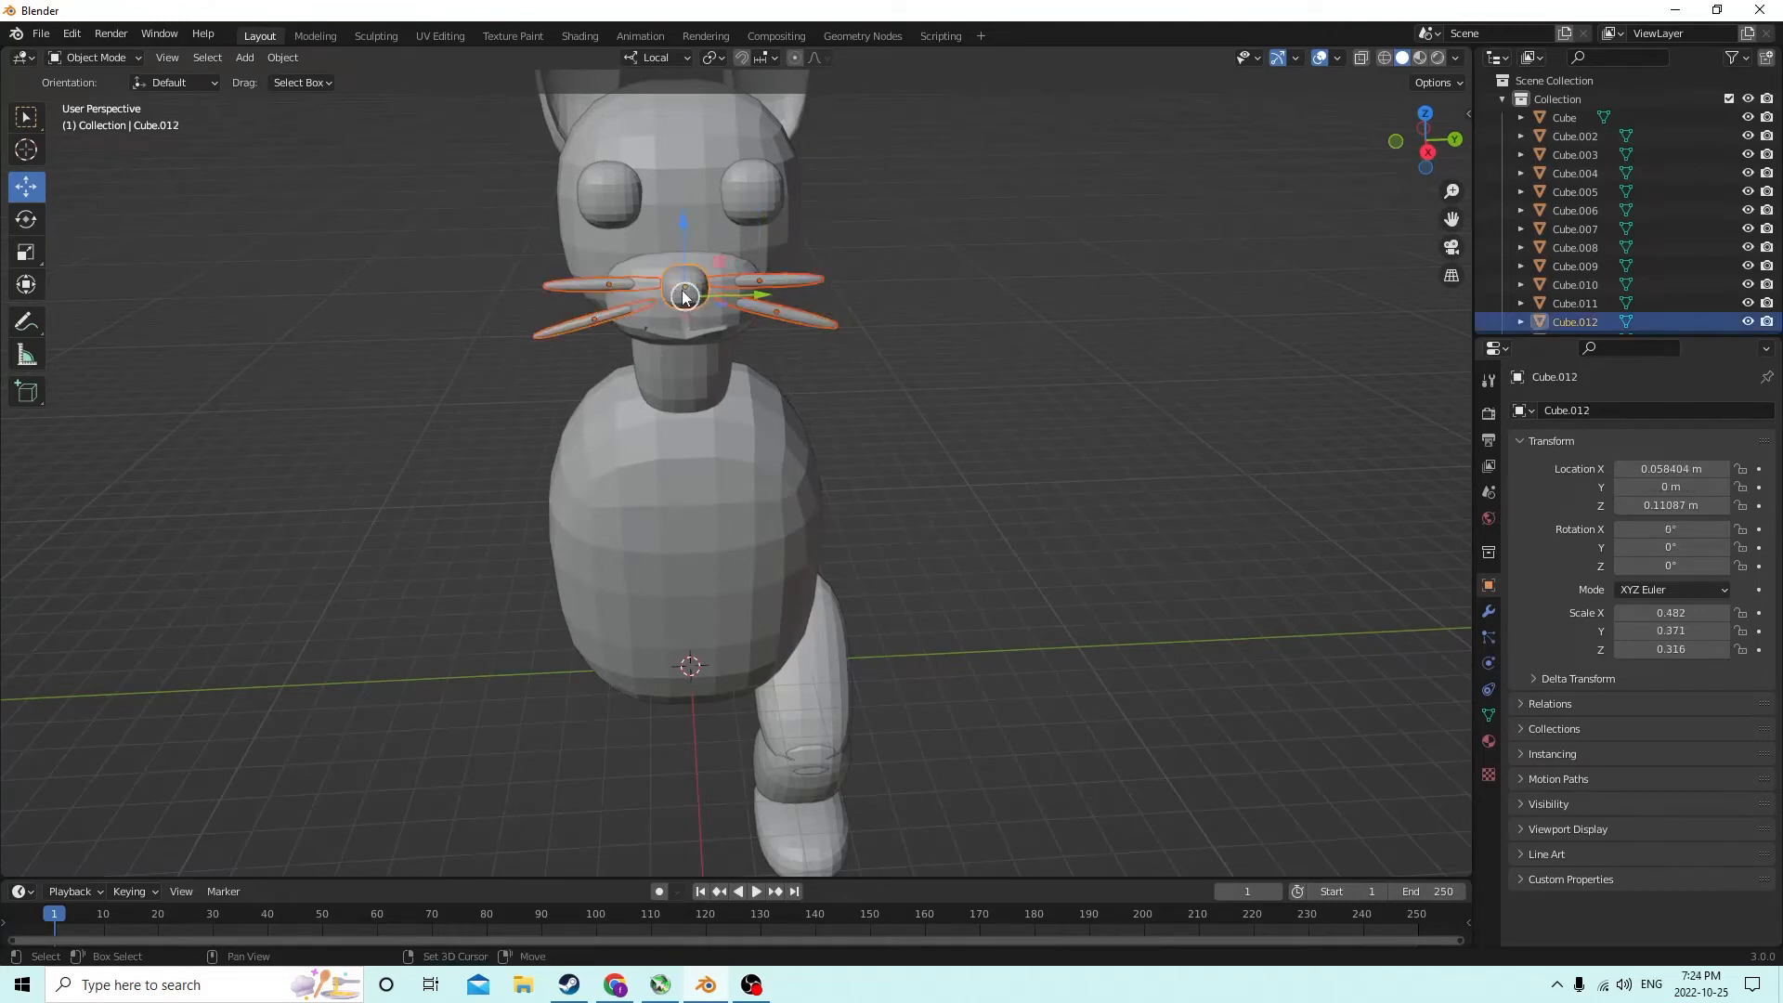
shift+click(747, 197)
shift+click(605, 191)
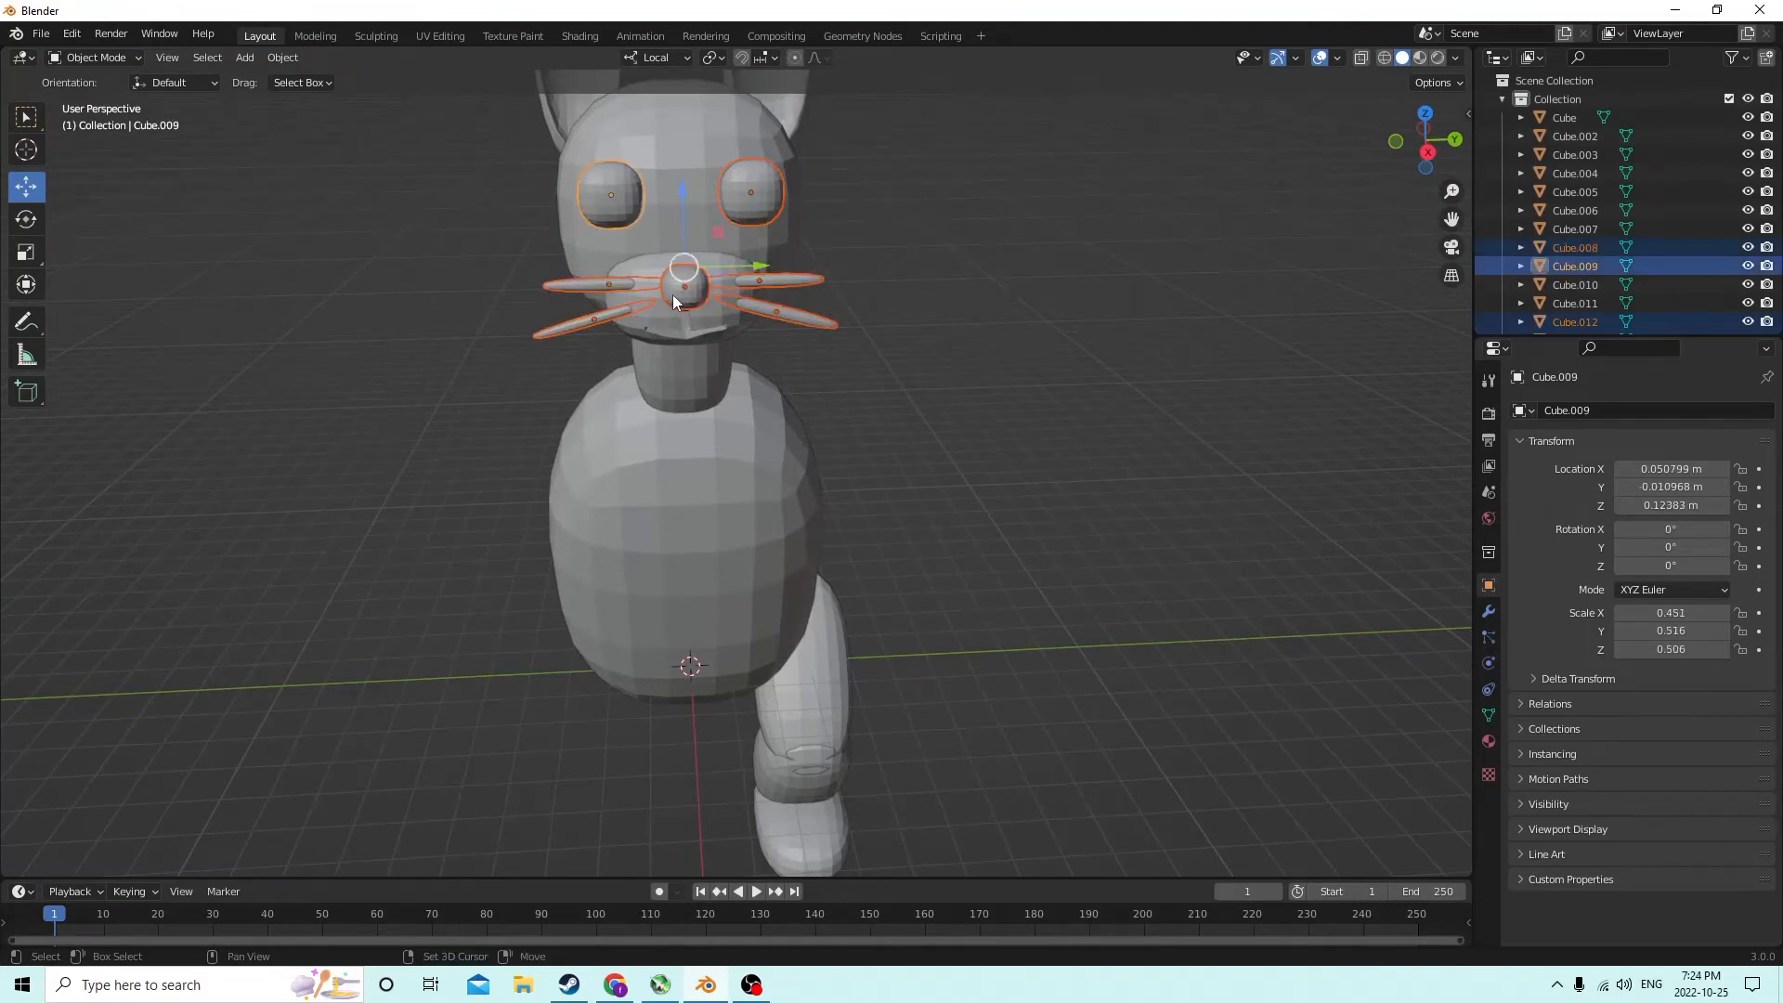
shift+click(672, 294)
shift+click(650, 299)
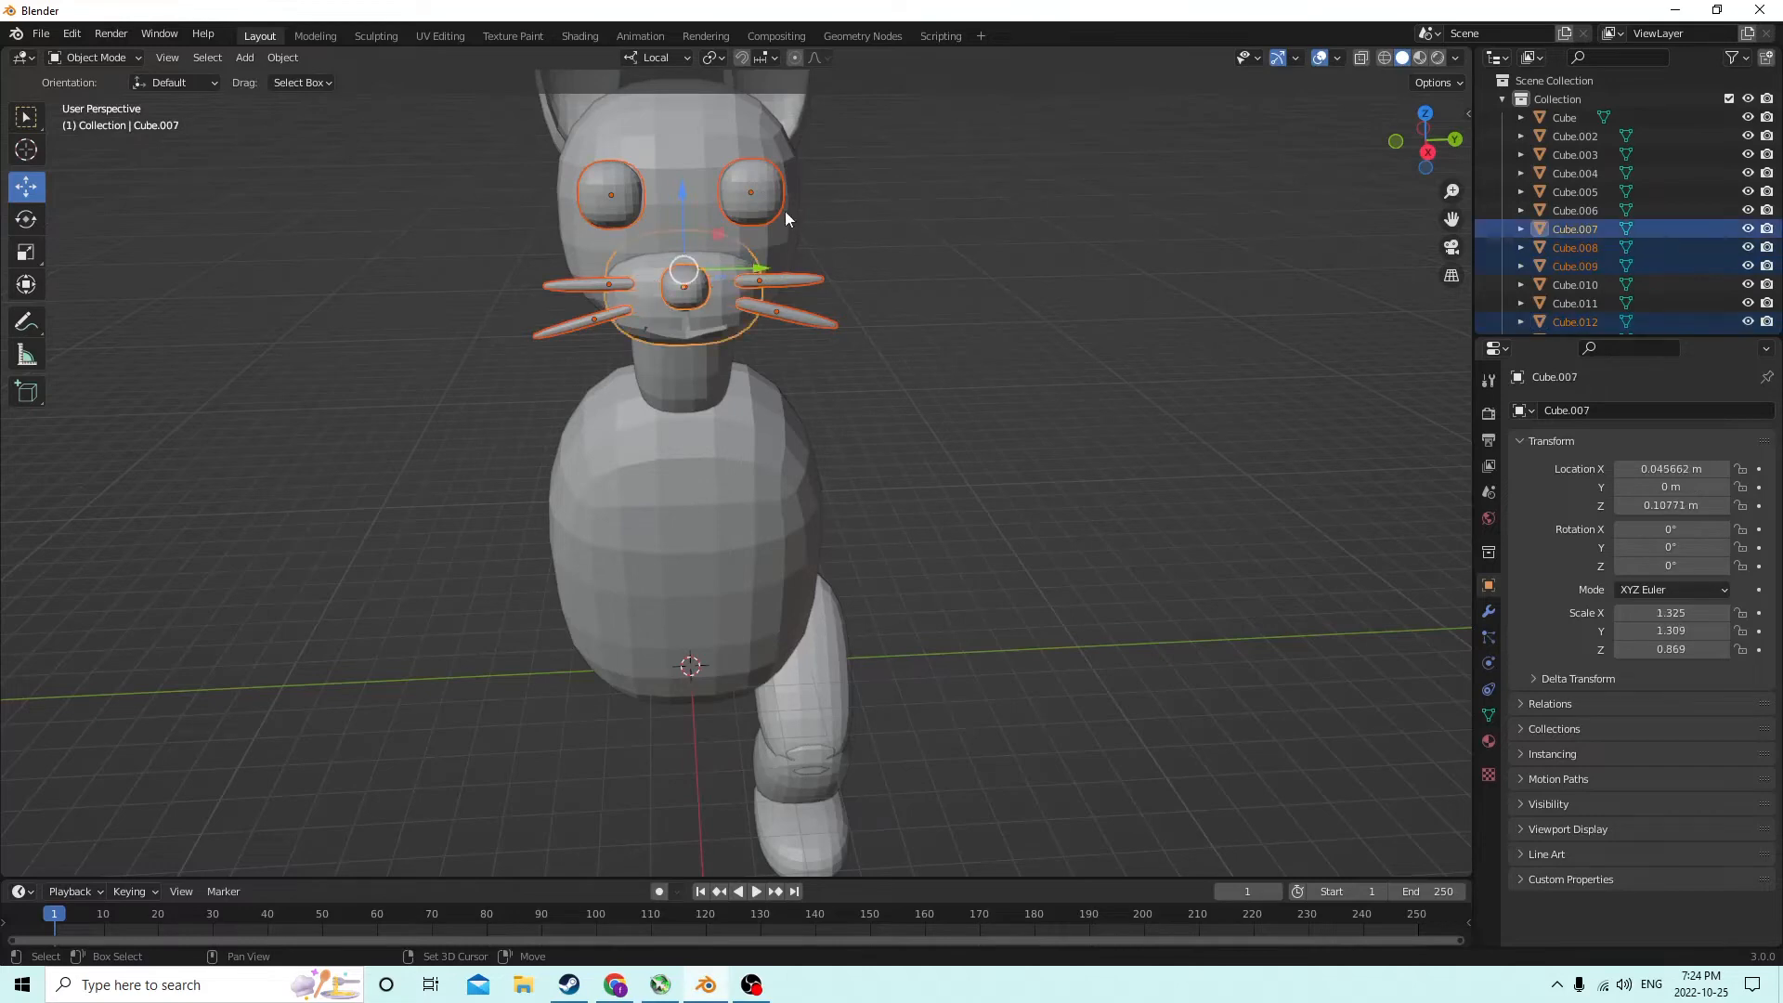
scroll(784, 210, down, 2)
shift+click(762, 132)
shift+click(597, 119)
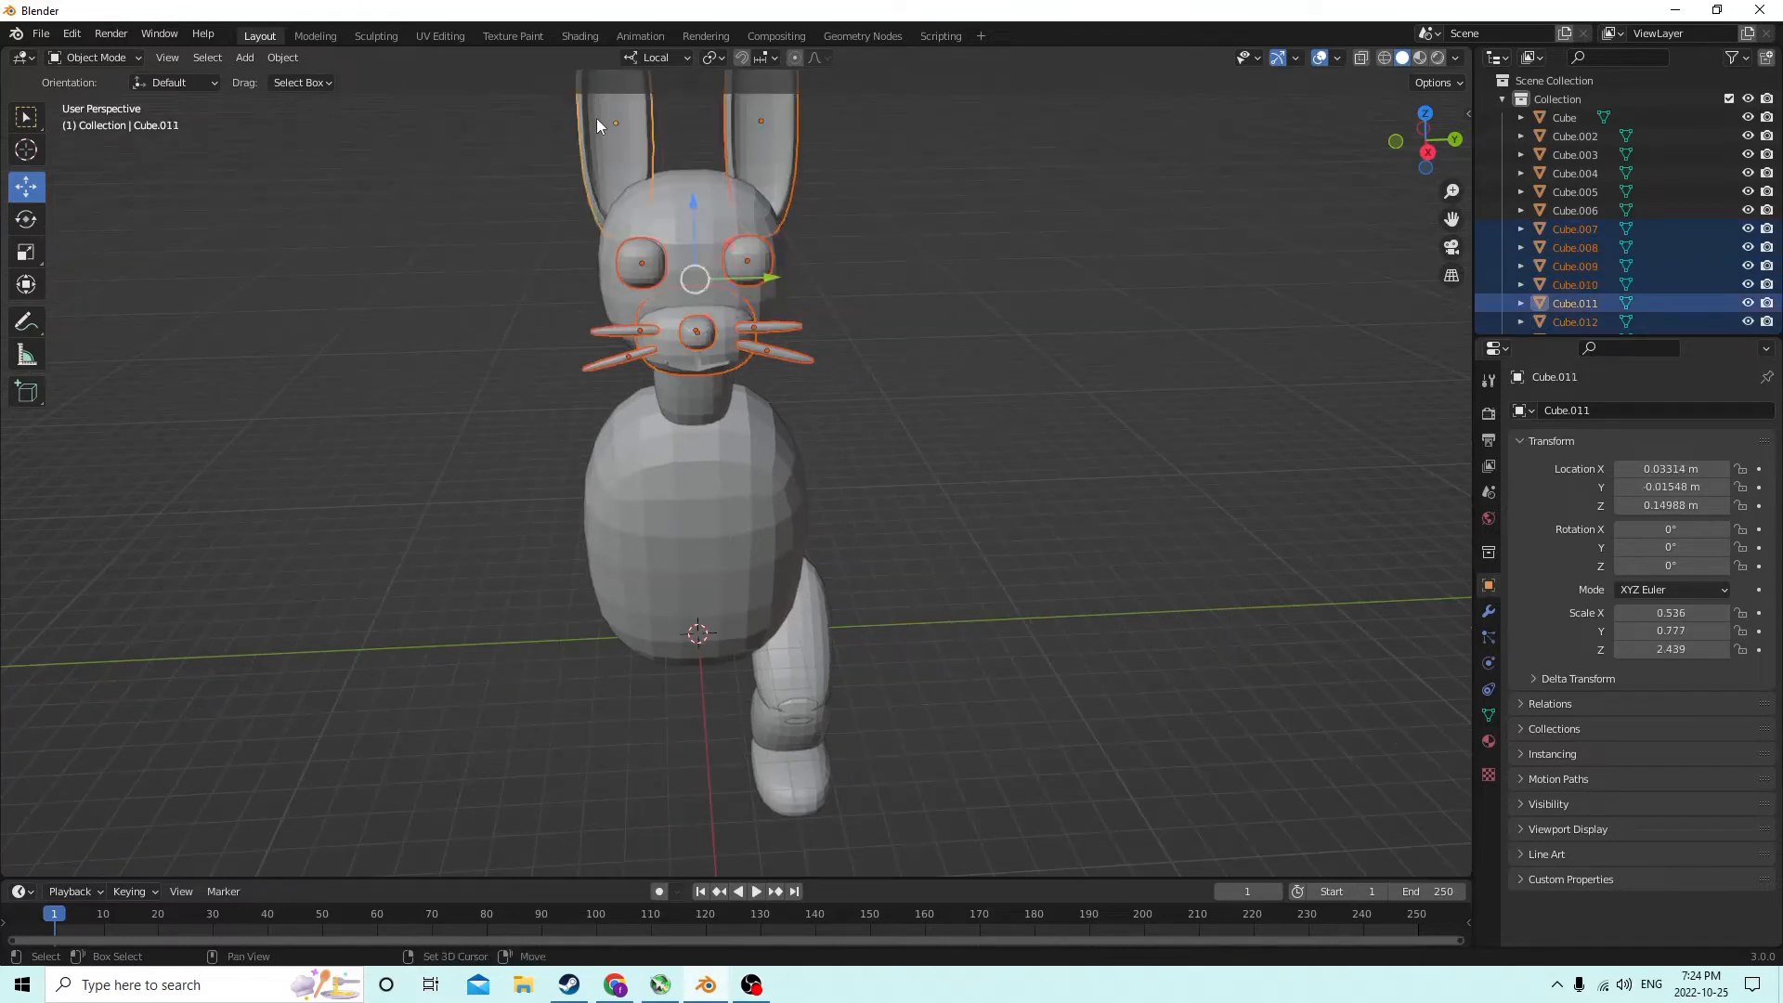
shift+click(695, 257)
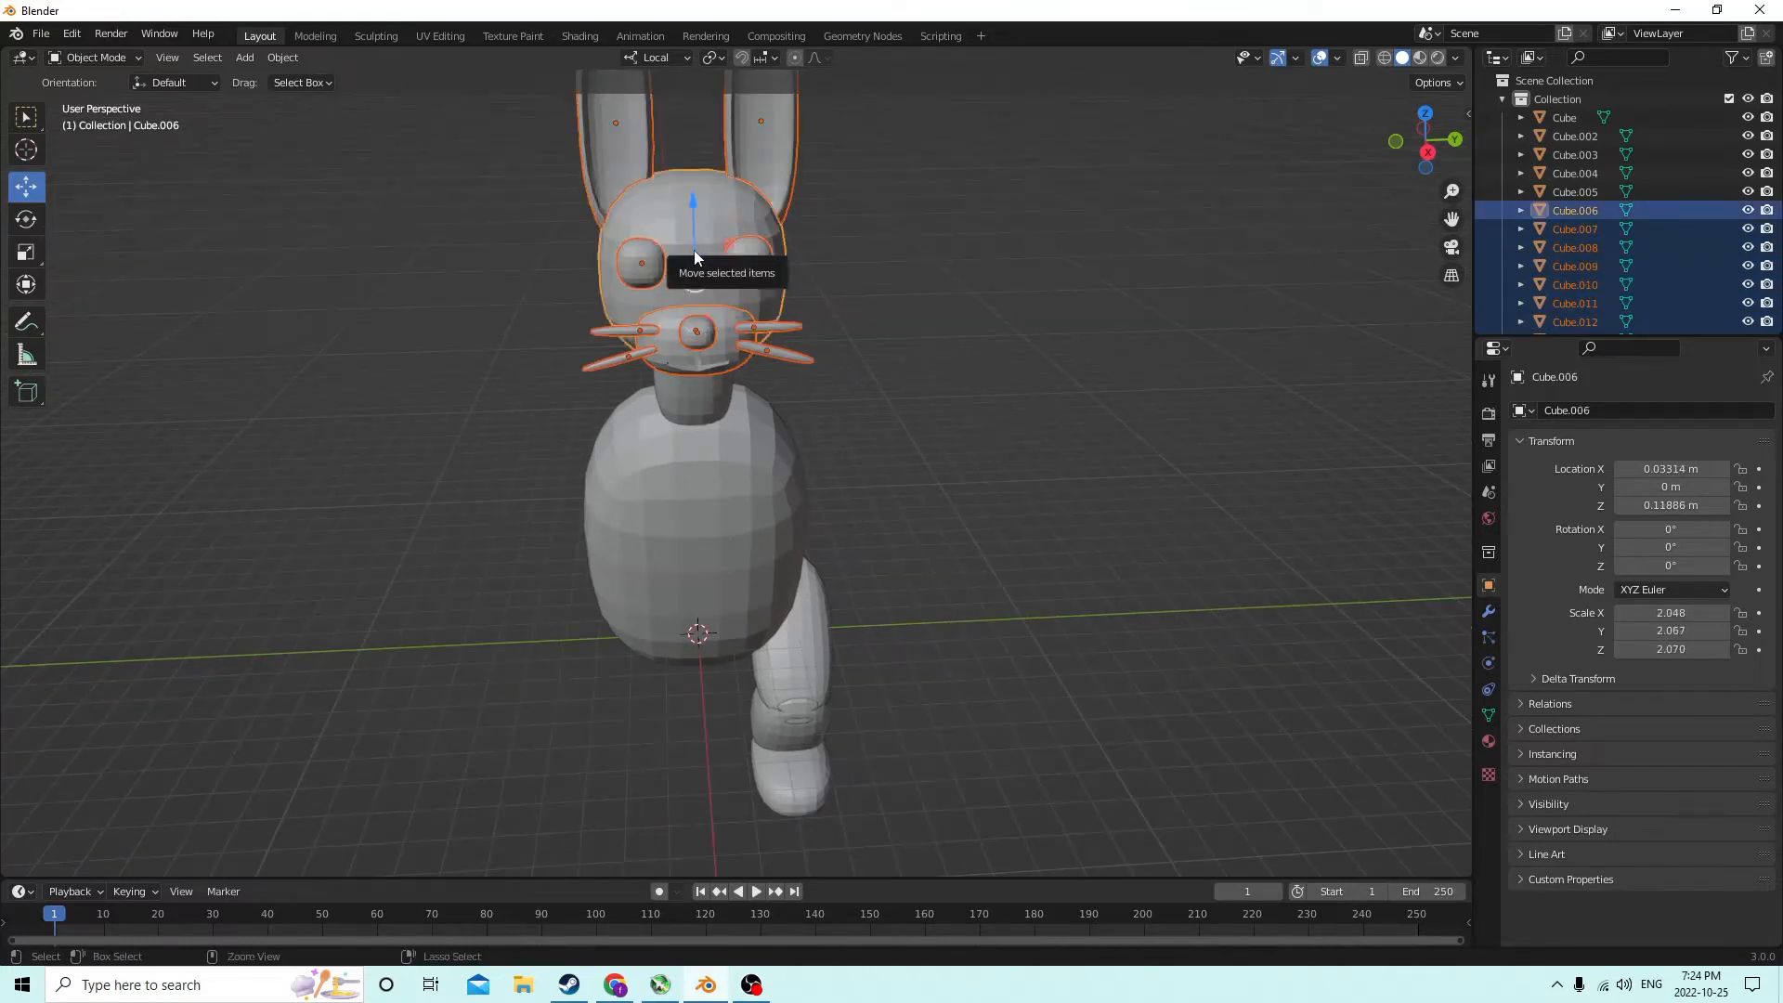
key(ctrl+j)
Lower the joined head about 0.013 m along Z, shift it slightly back along X, and fine-tune its height over the neck
middle_drag(694, 251, 594, 224)
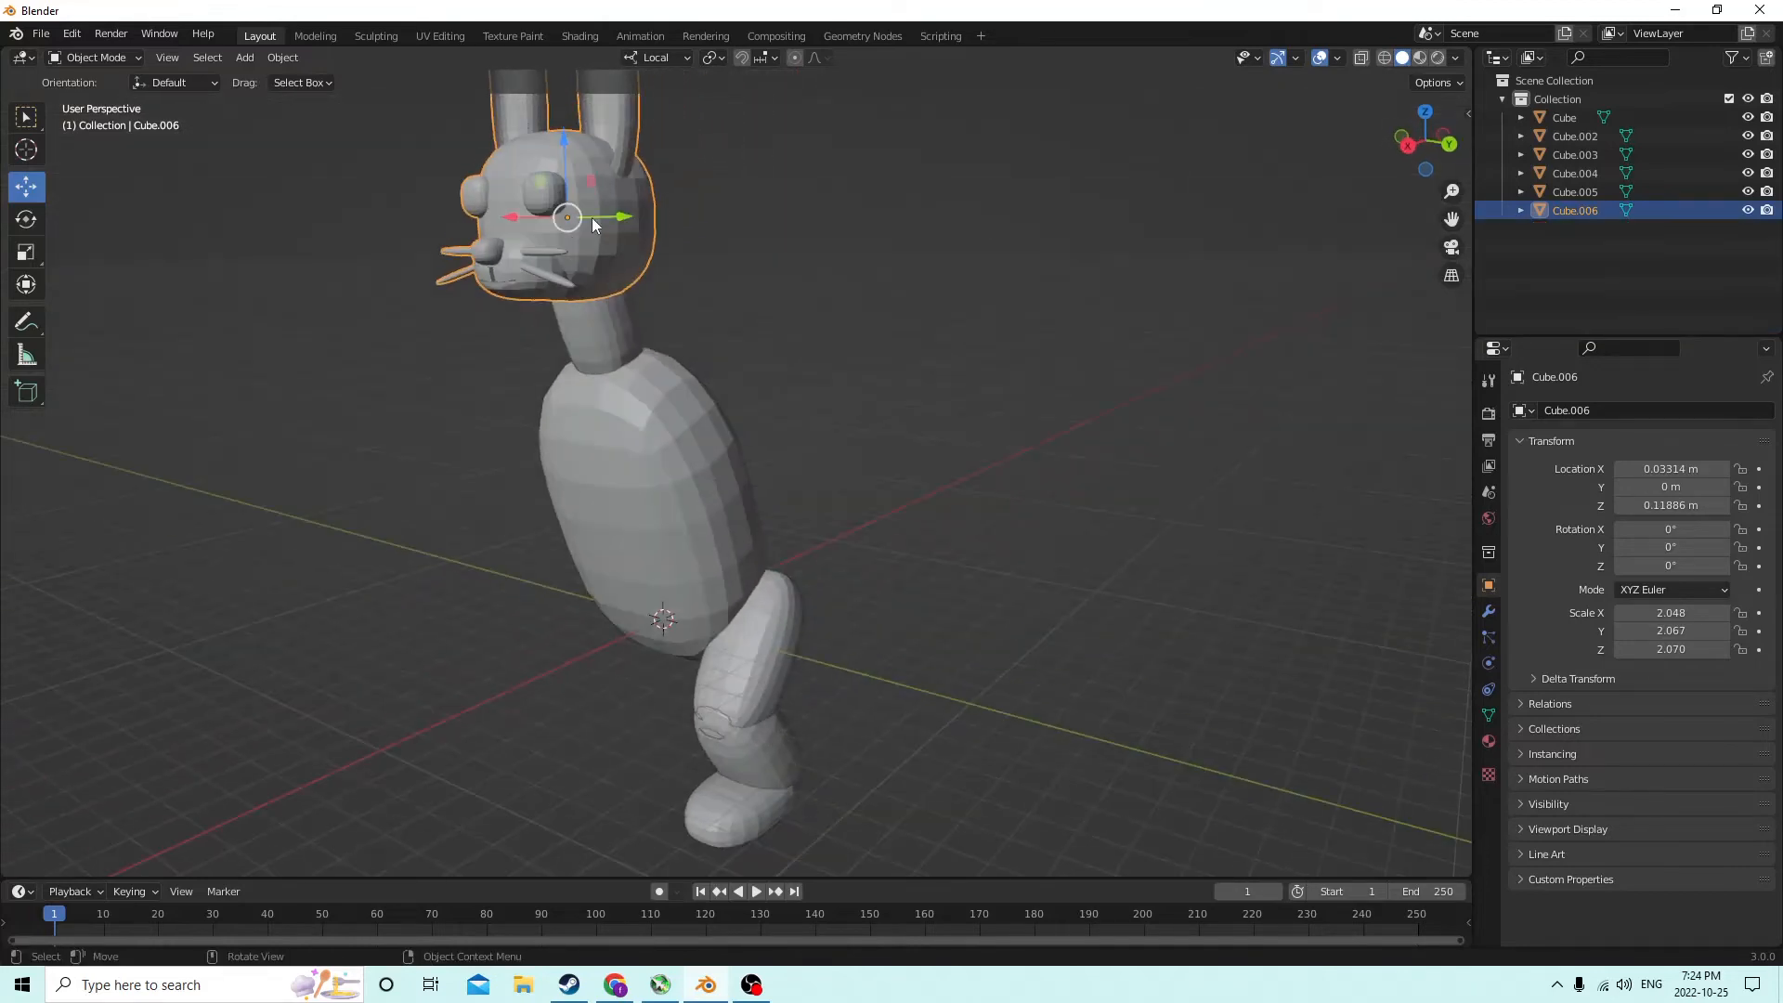
drag(560, 141, 587, 198)
middle_drag(587, 198, 467, 197)
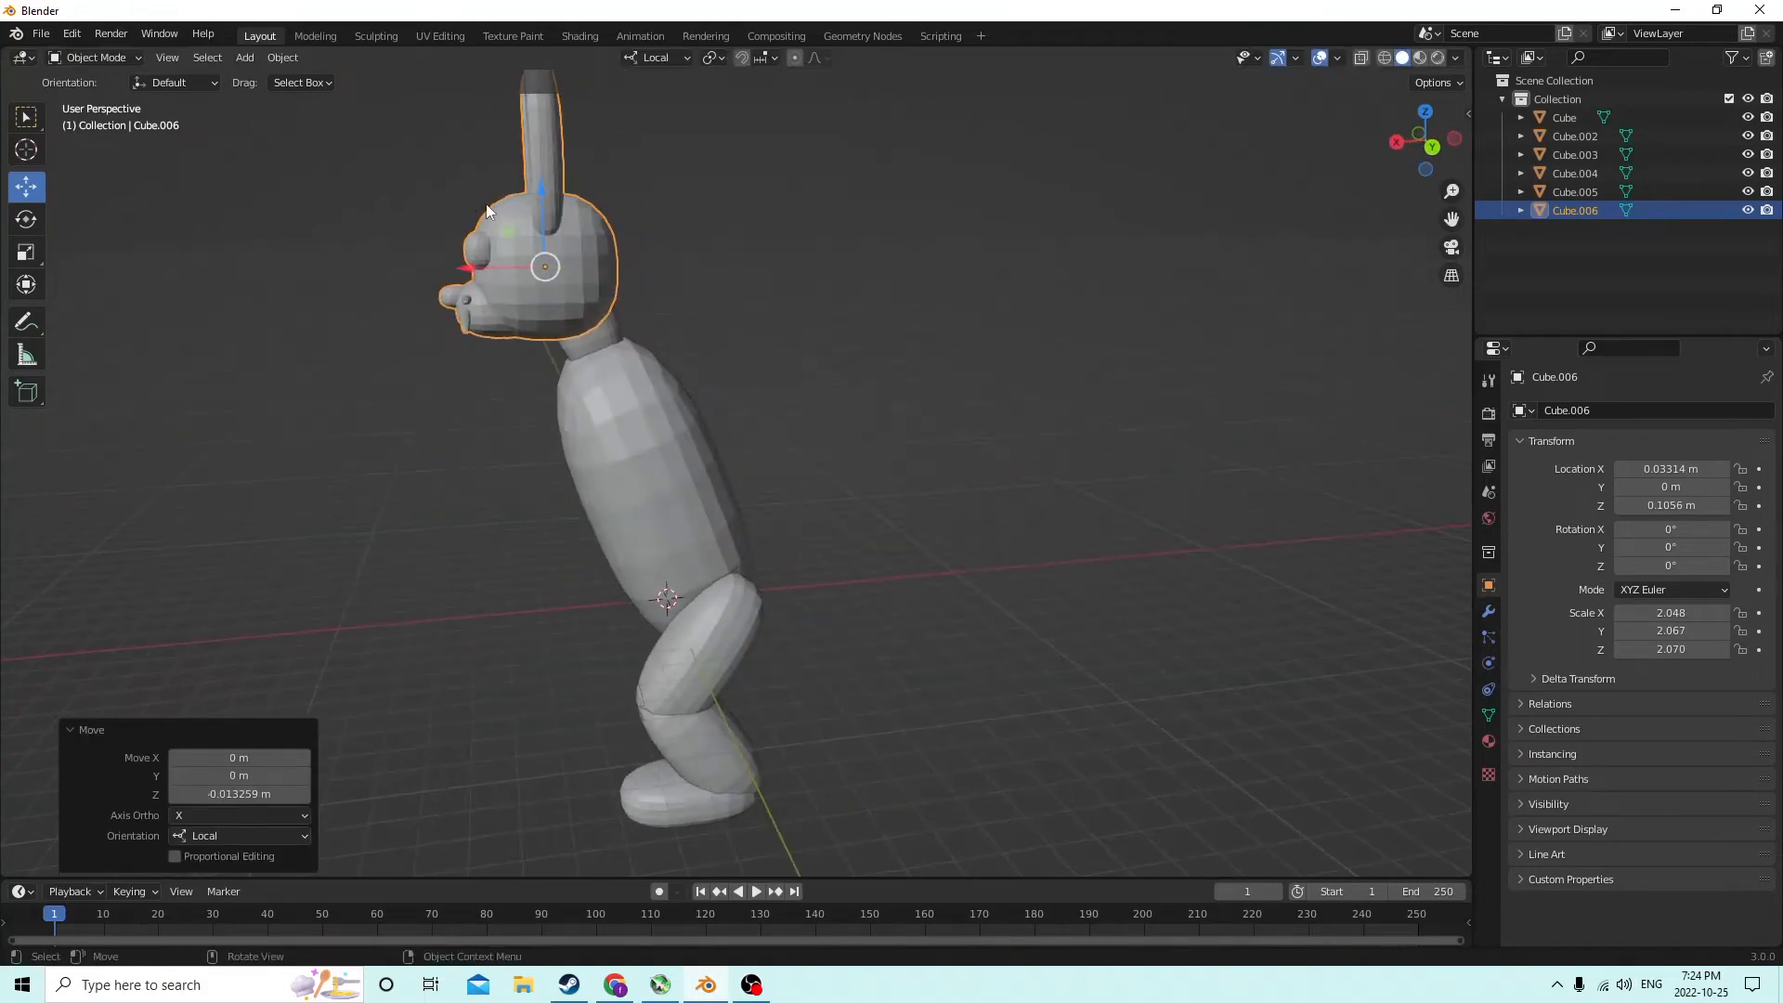
middle_drag(473, 258, 488, 256)
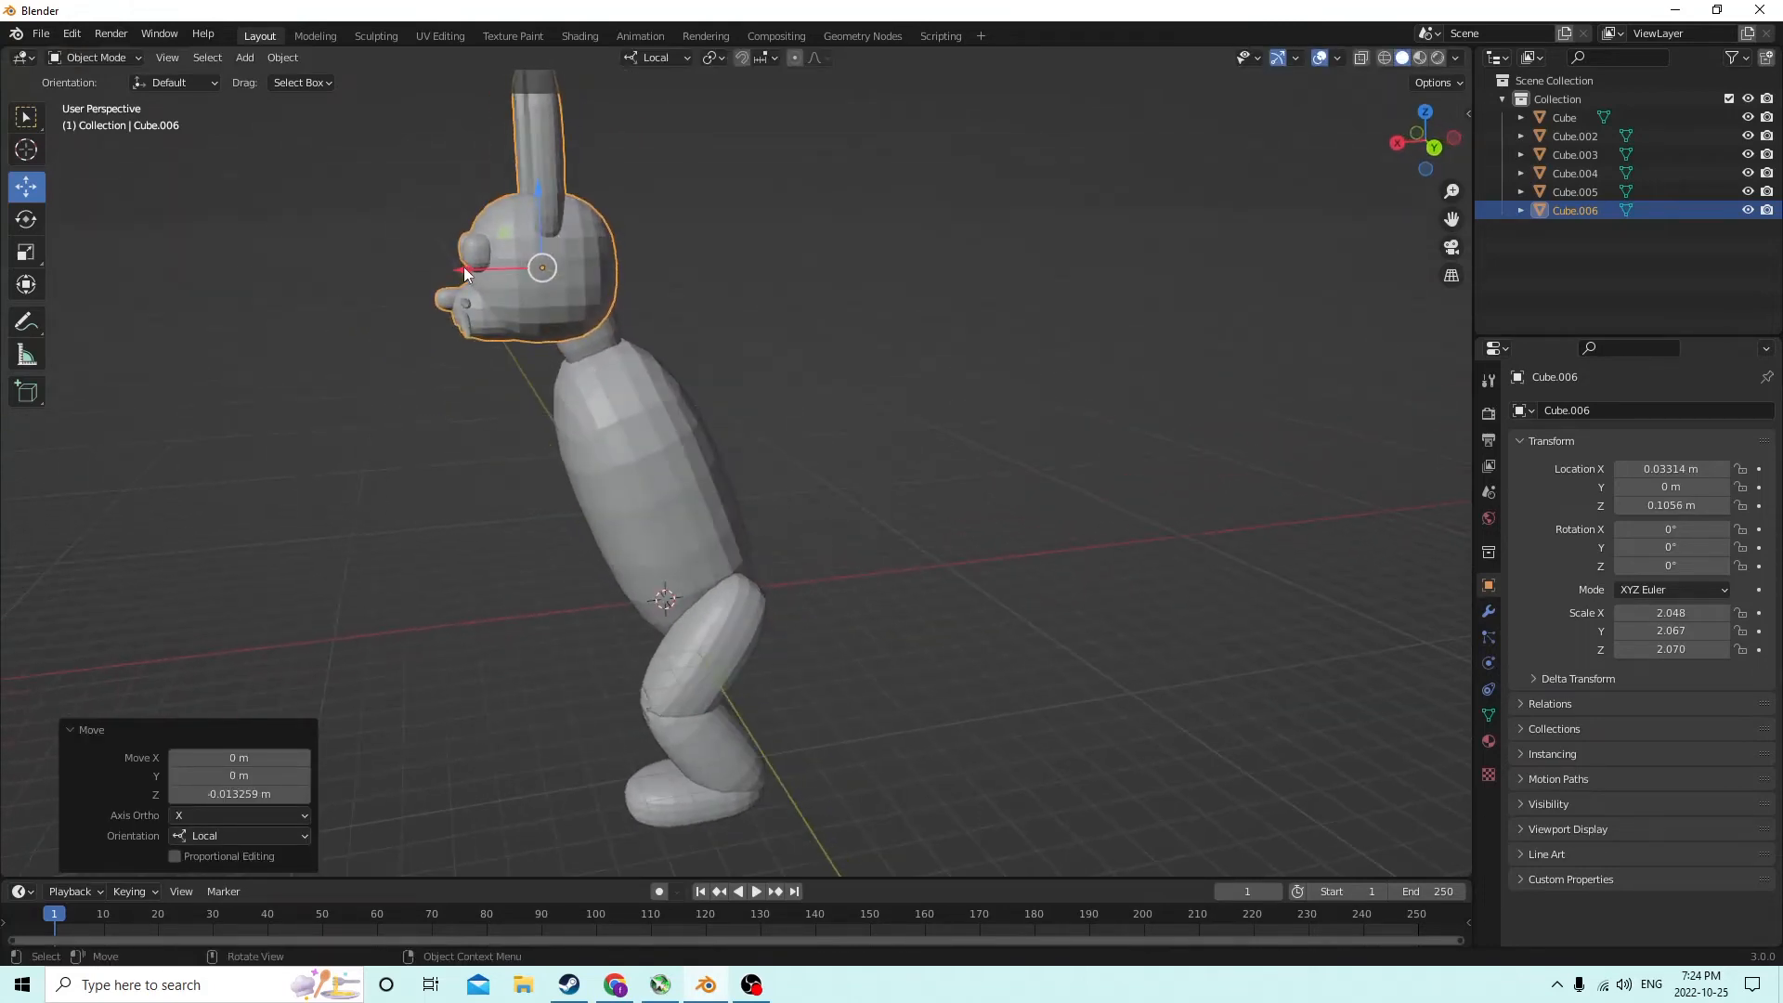
drag(464, 270, 476, 269)
middle_drag(533, 252, 524, 228)
drag(568, 195, 568, 219)
Scale the body down along its local Z axis to shorten the torso
middle_drag(556, 226, 583, 292)
click(634, 409)
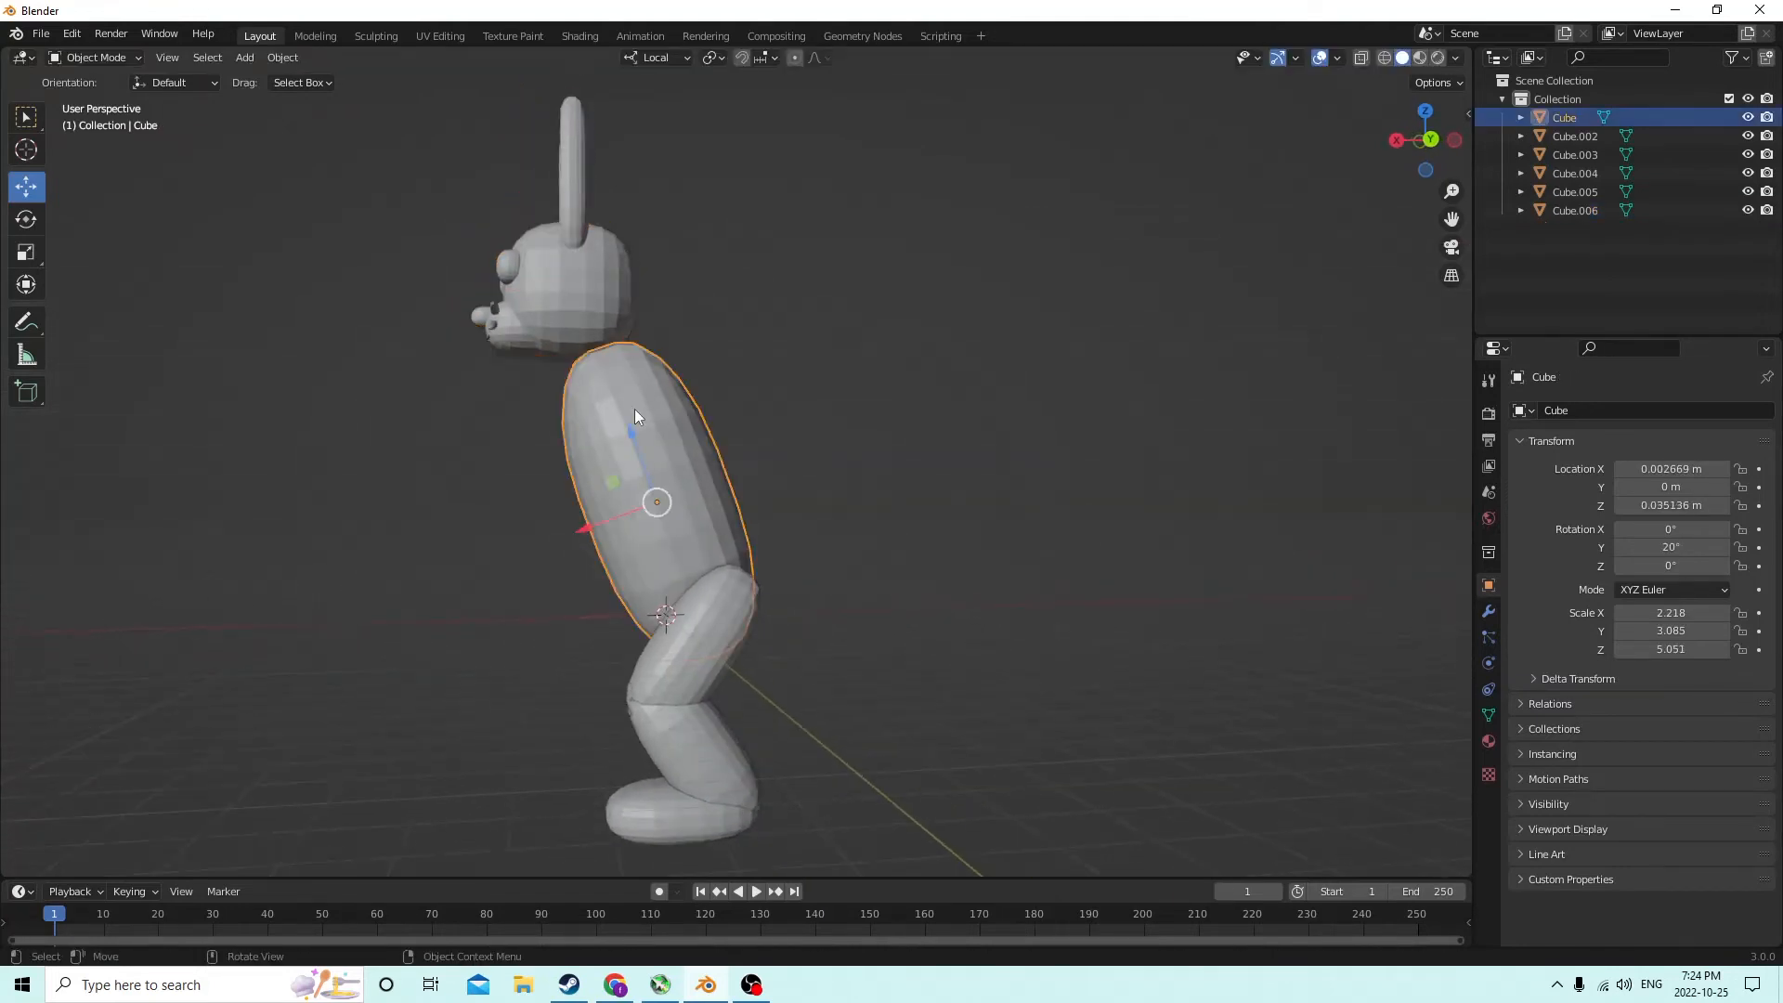
middle_drag(634, 408, 611, 414)
click(26, 252)
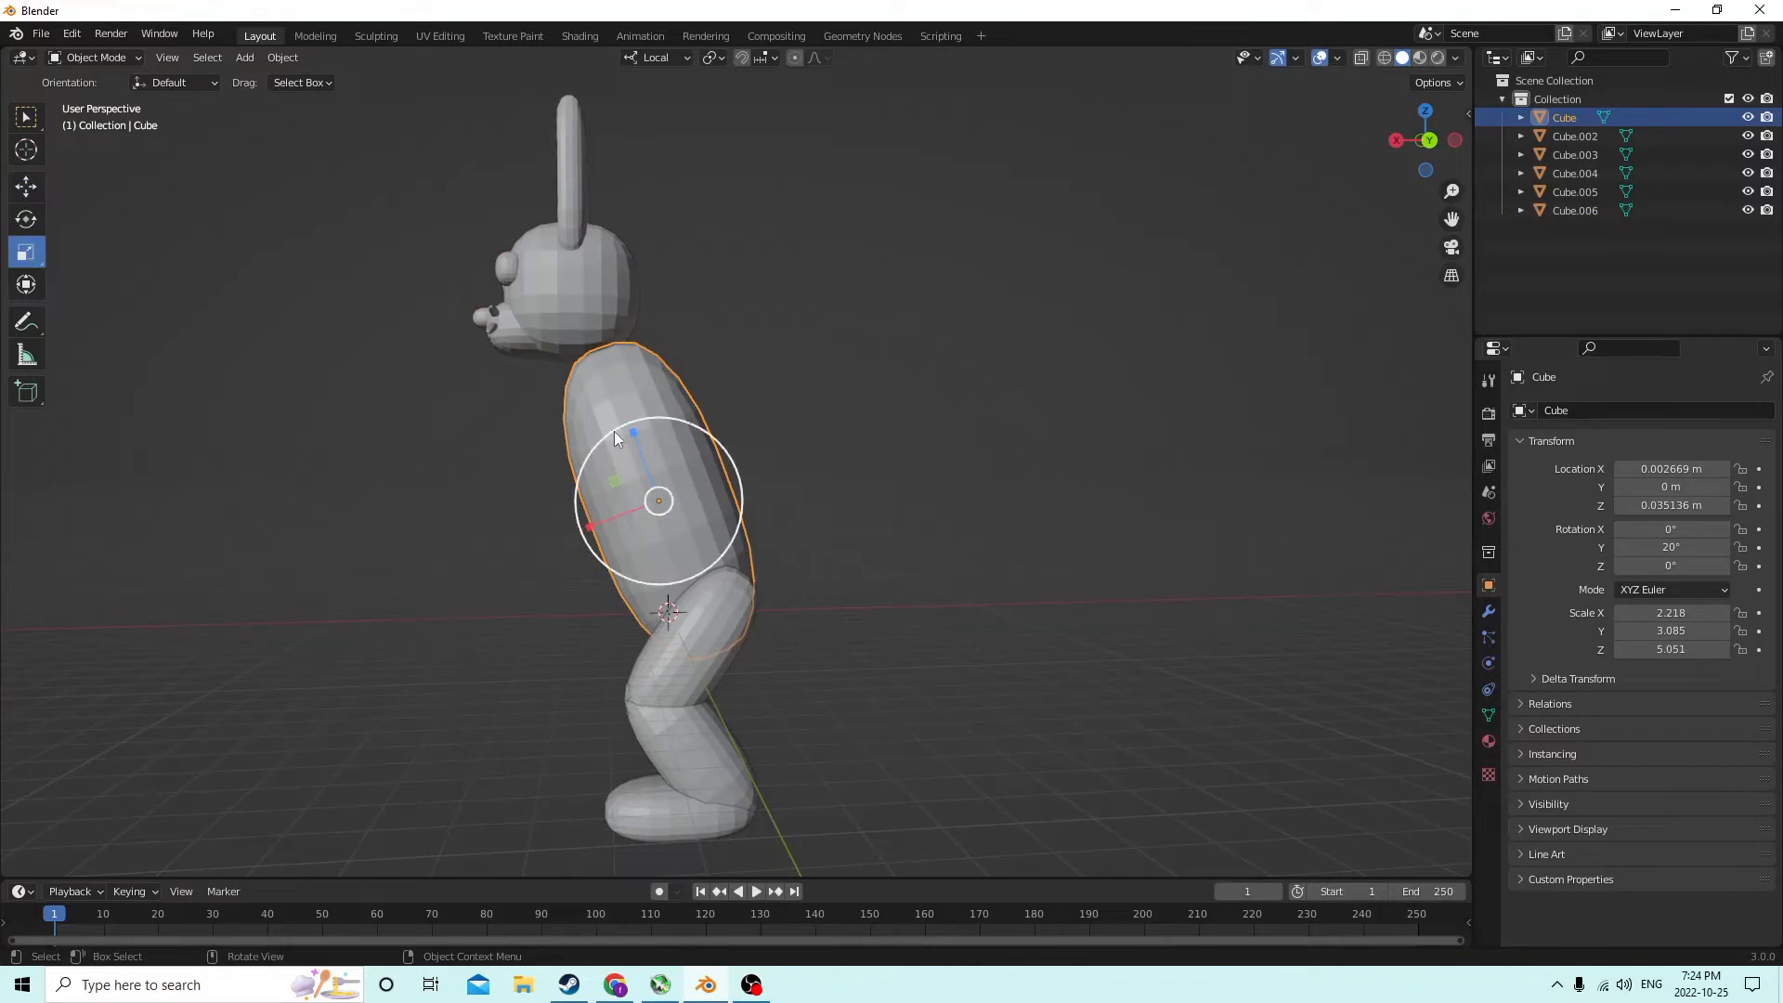
mouse_move(615, 431)
mouse_down()
mouse_move(632, 418)
mouse_move(641, 446)
mouse_up()
Move the neck down along its local Z axis so it bridges the head and the shortened body
mouse_move(641, 446)
middle_down()
mouse_move(659, 455)
mouse_move(644, 456)
middle_up()
click(605, 364)
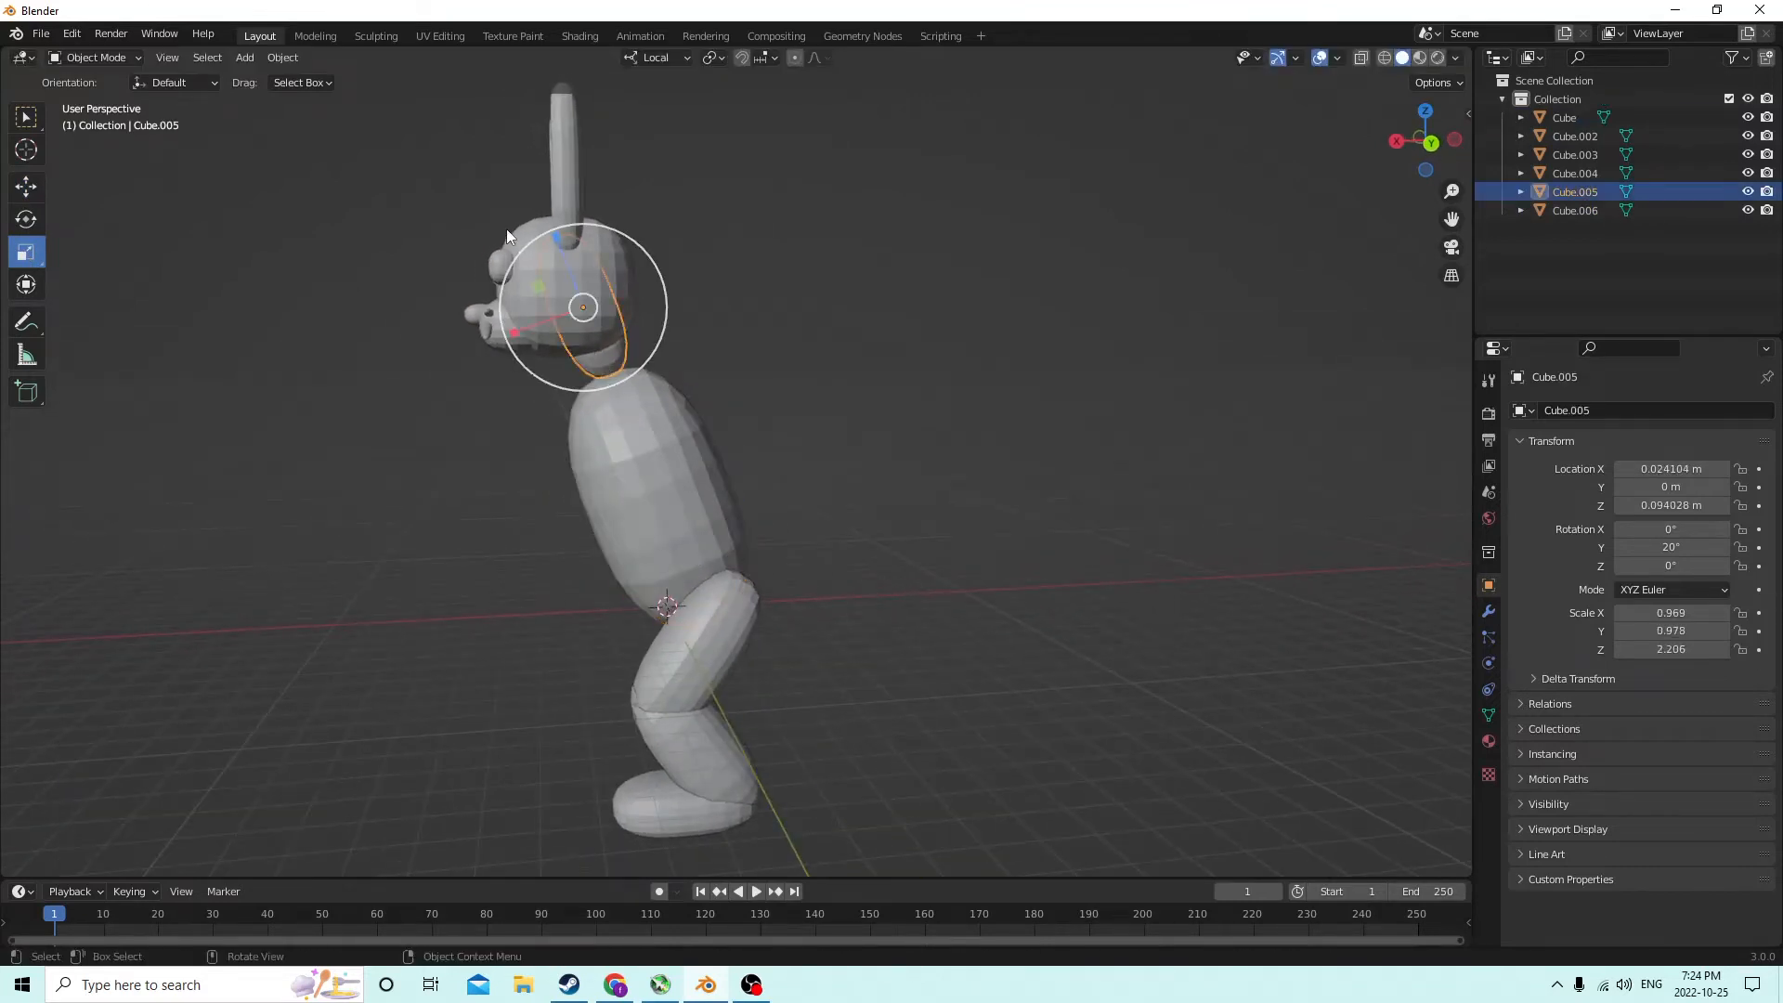
click(26, 186)
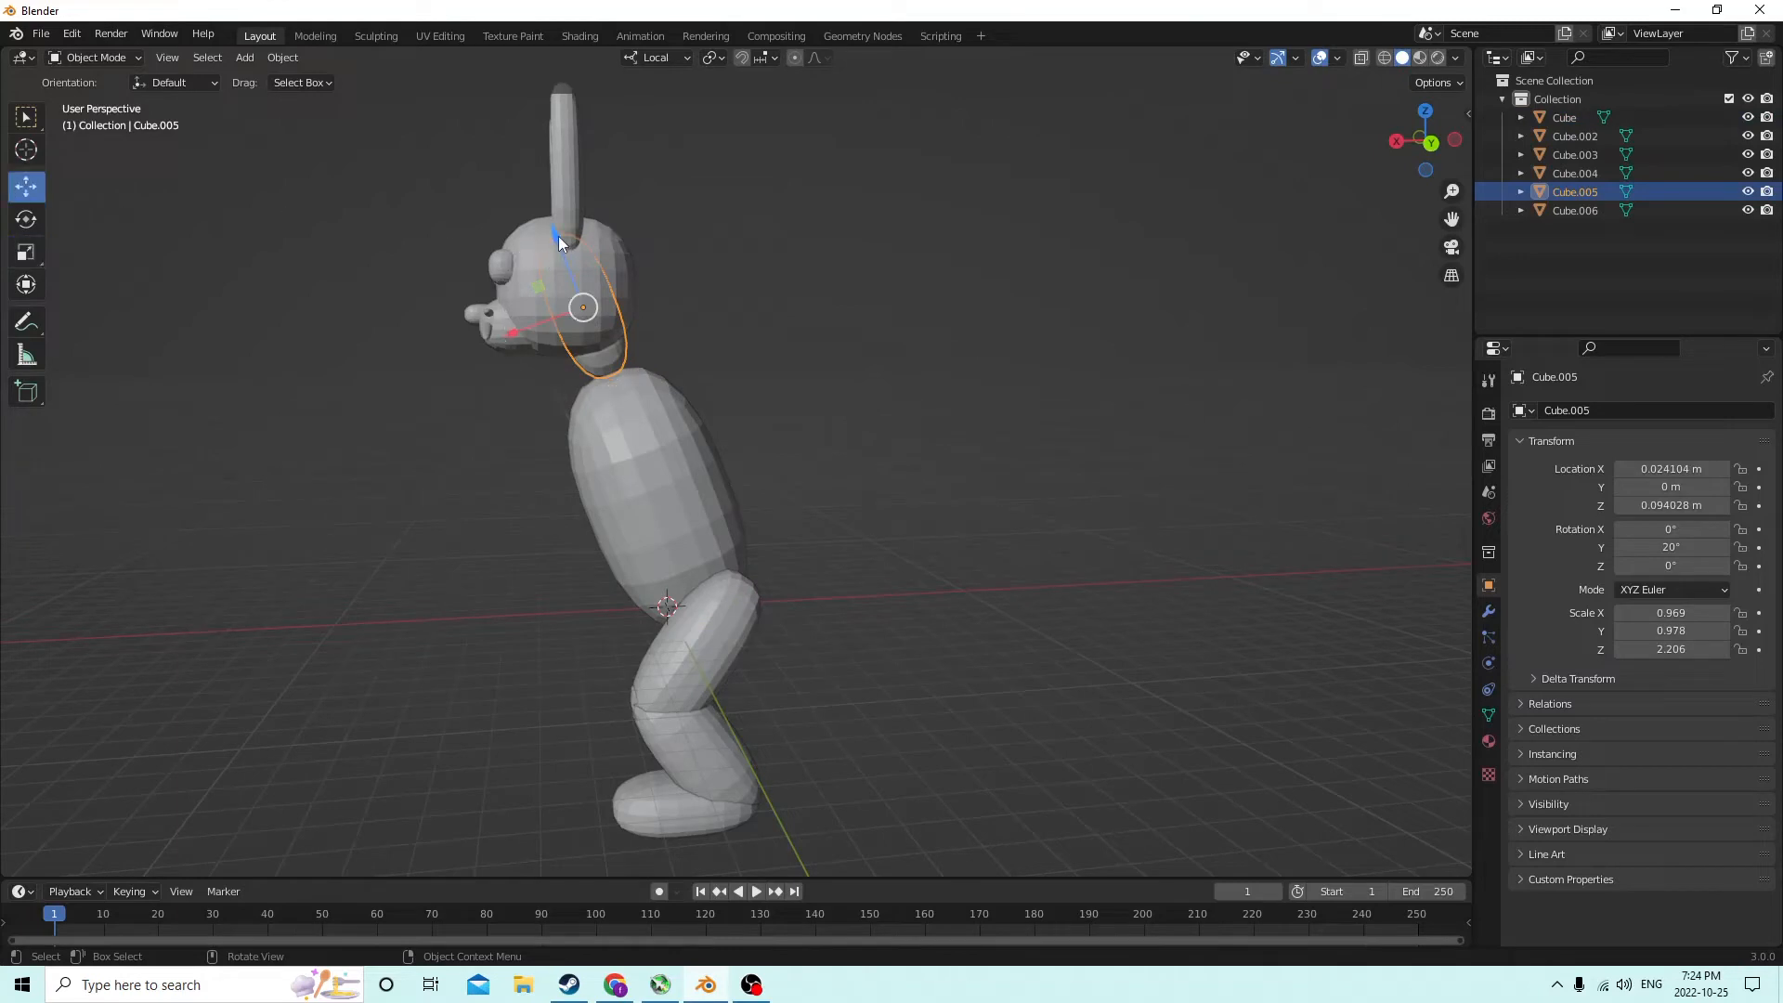
drag(559, 243, 578, 281)
Try moving the thigh, lower leg and foot together about 0.003 m along their local Z axes, and undo the move
middle_drag(578, 281, 637, 553)
click(694, 605)
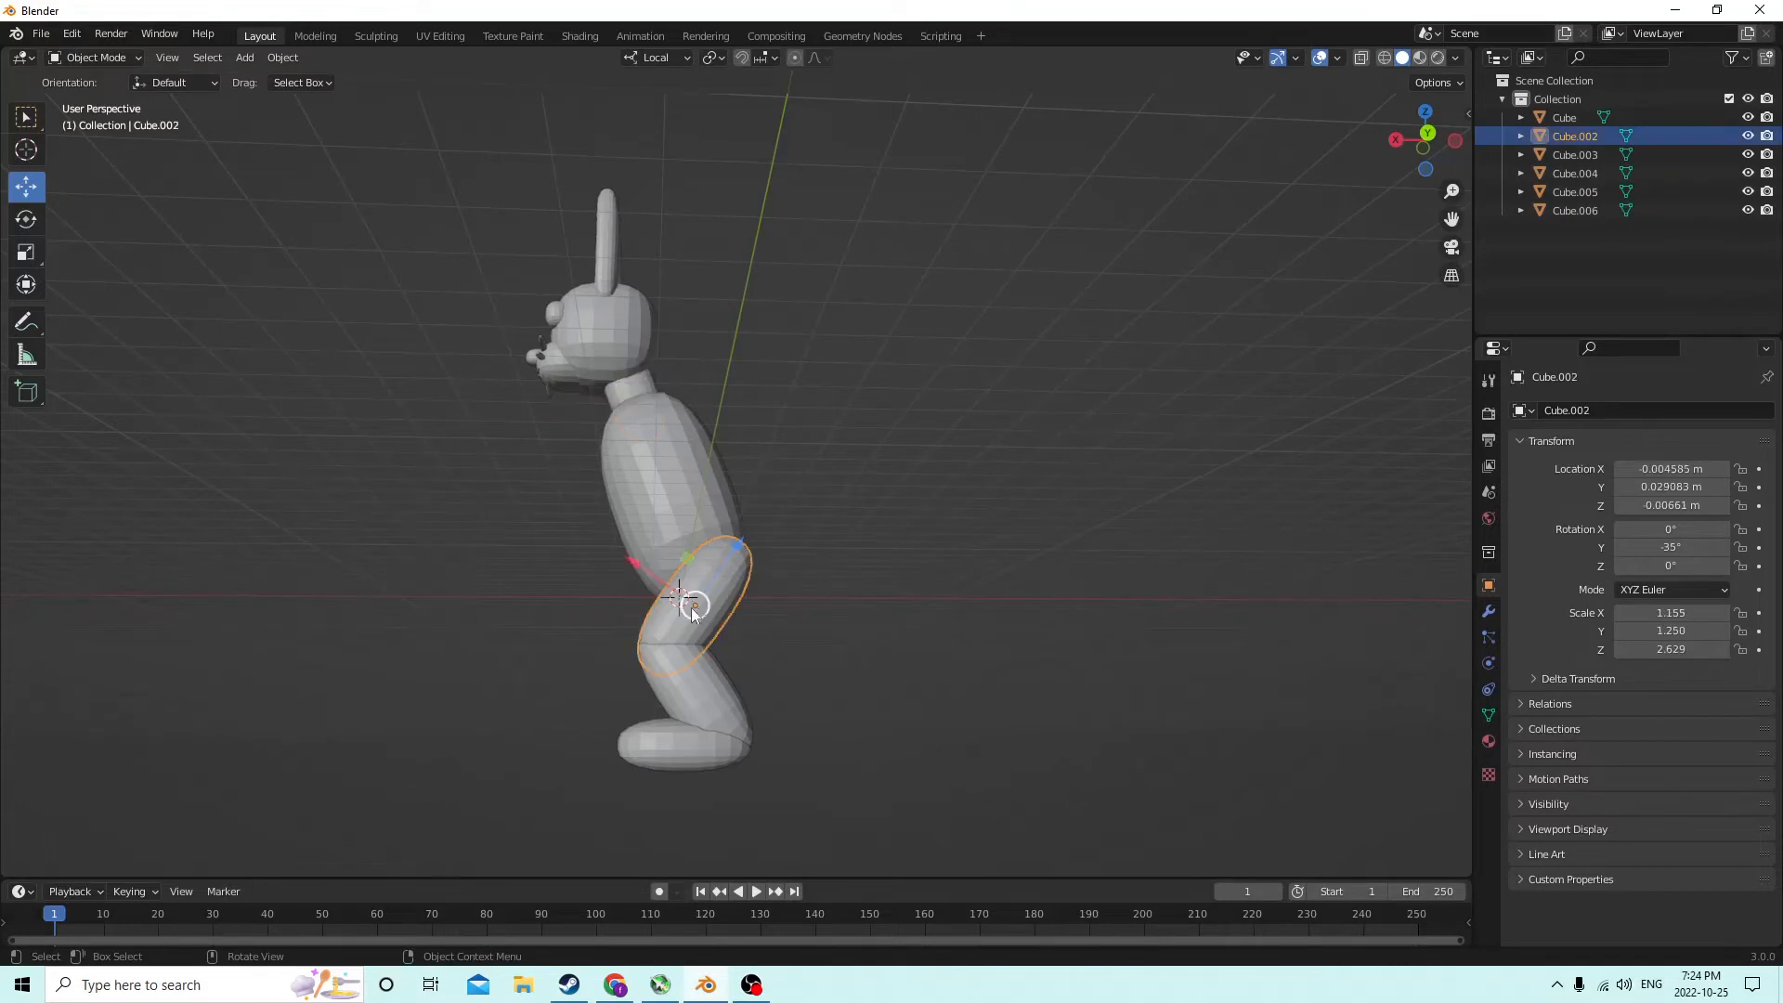
shift+click(692, 665)
shift+click(661, 744)
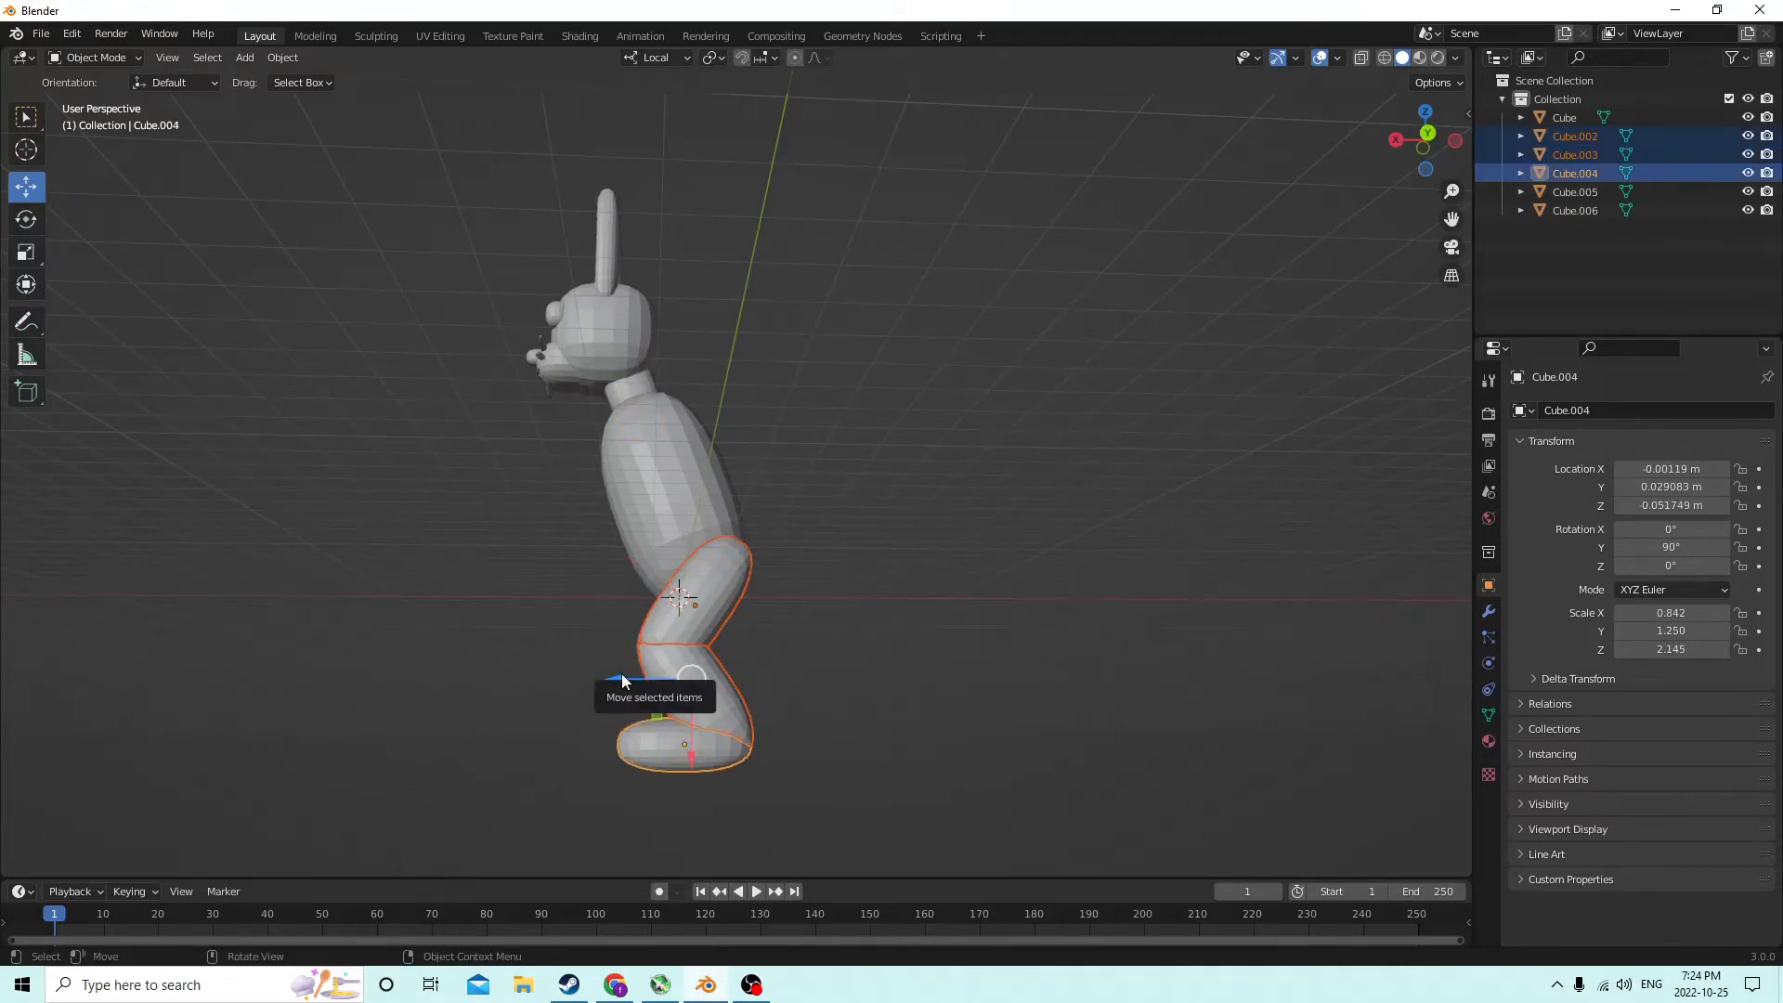
drag(613, 682, 609, 680)
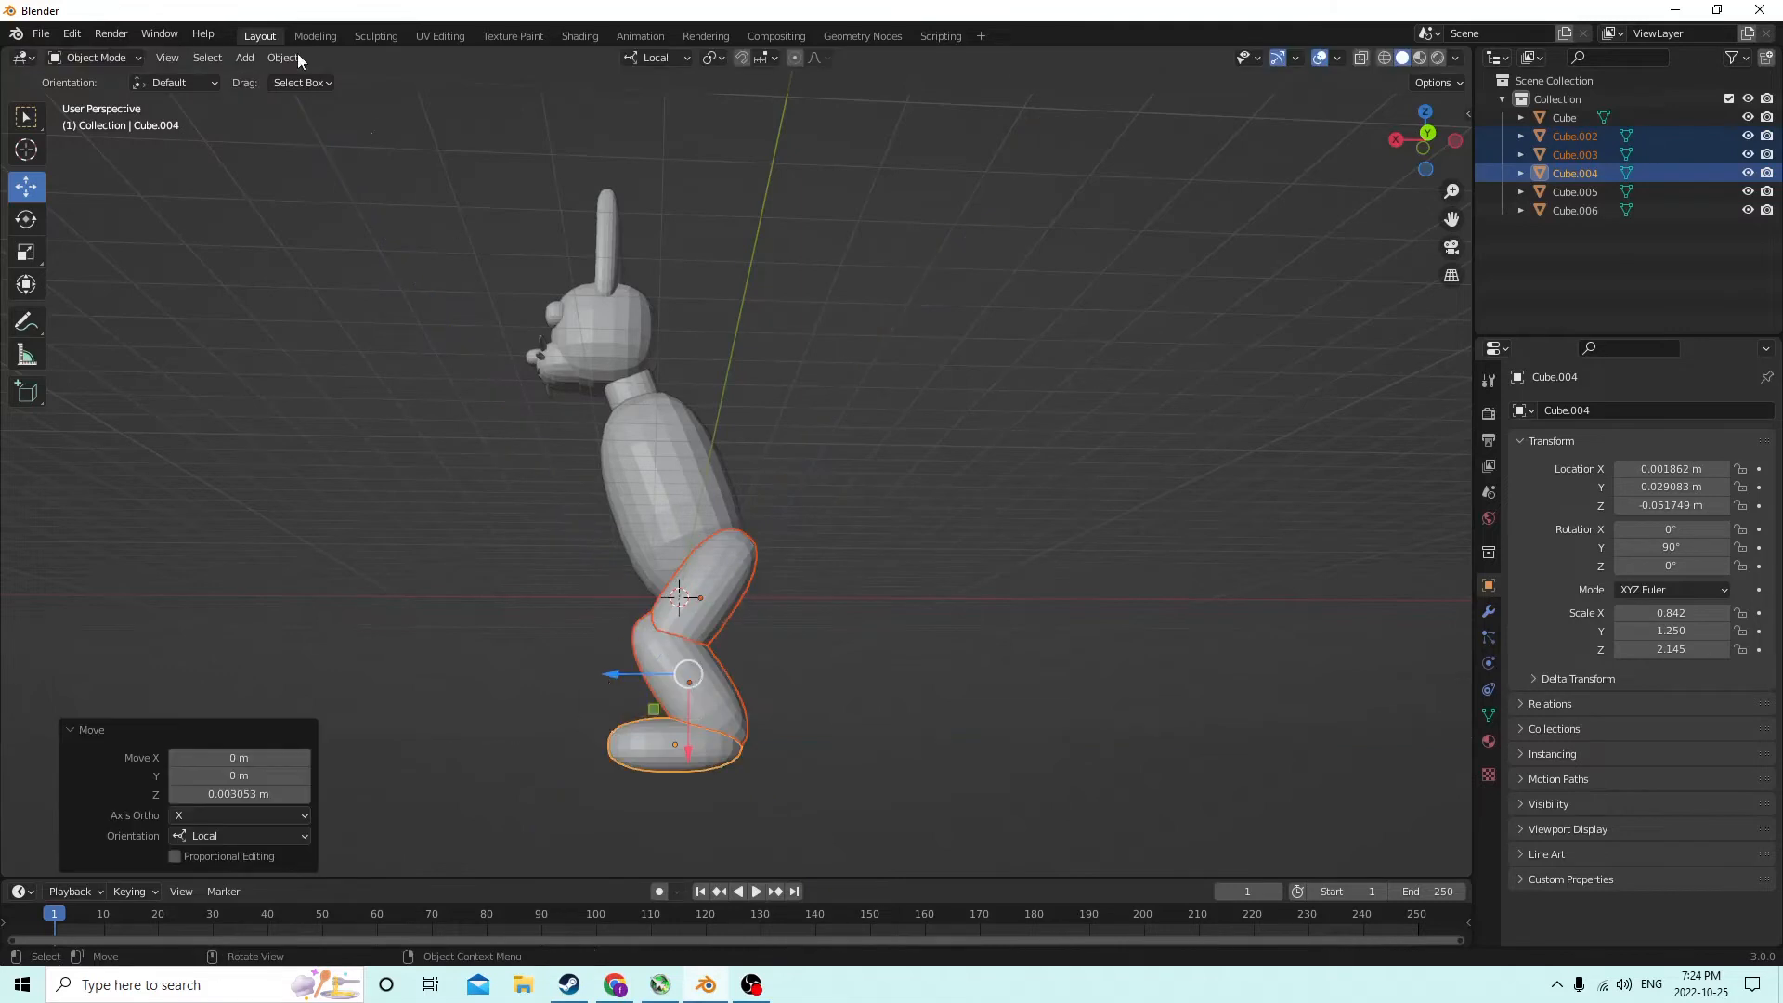
click(72, 34)
click(98, 55)
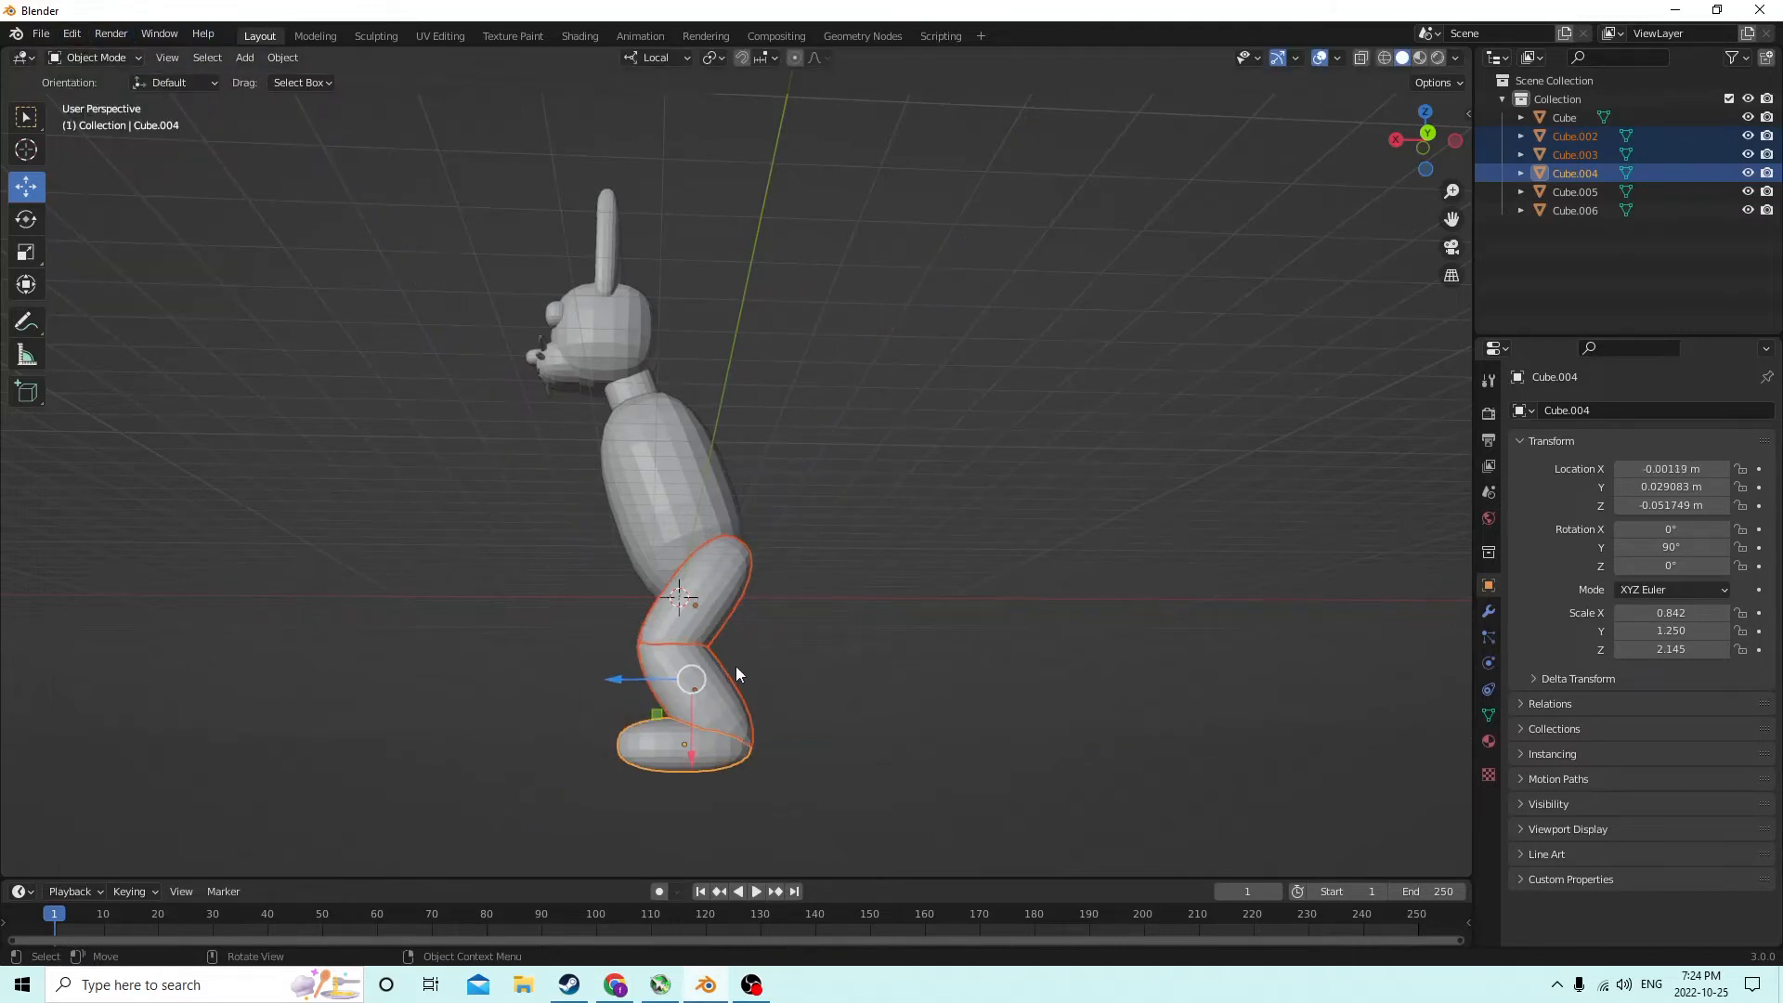
Join the thigh and lower leg with the foot into one leg object
click(689, 754)
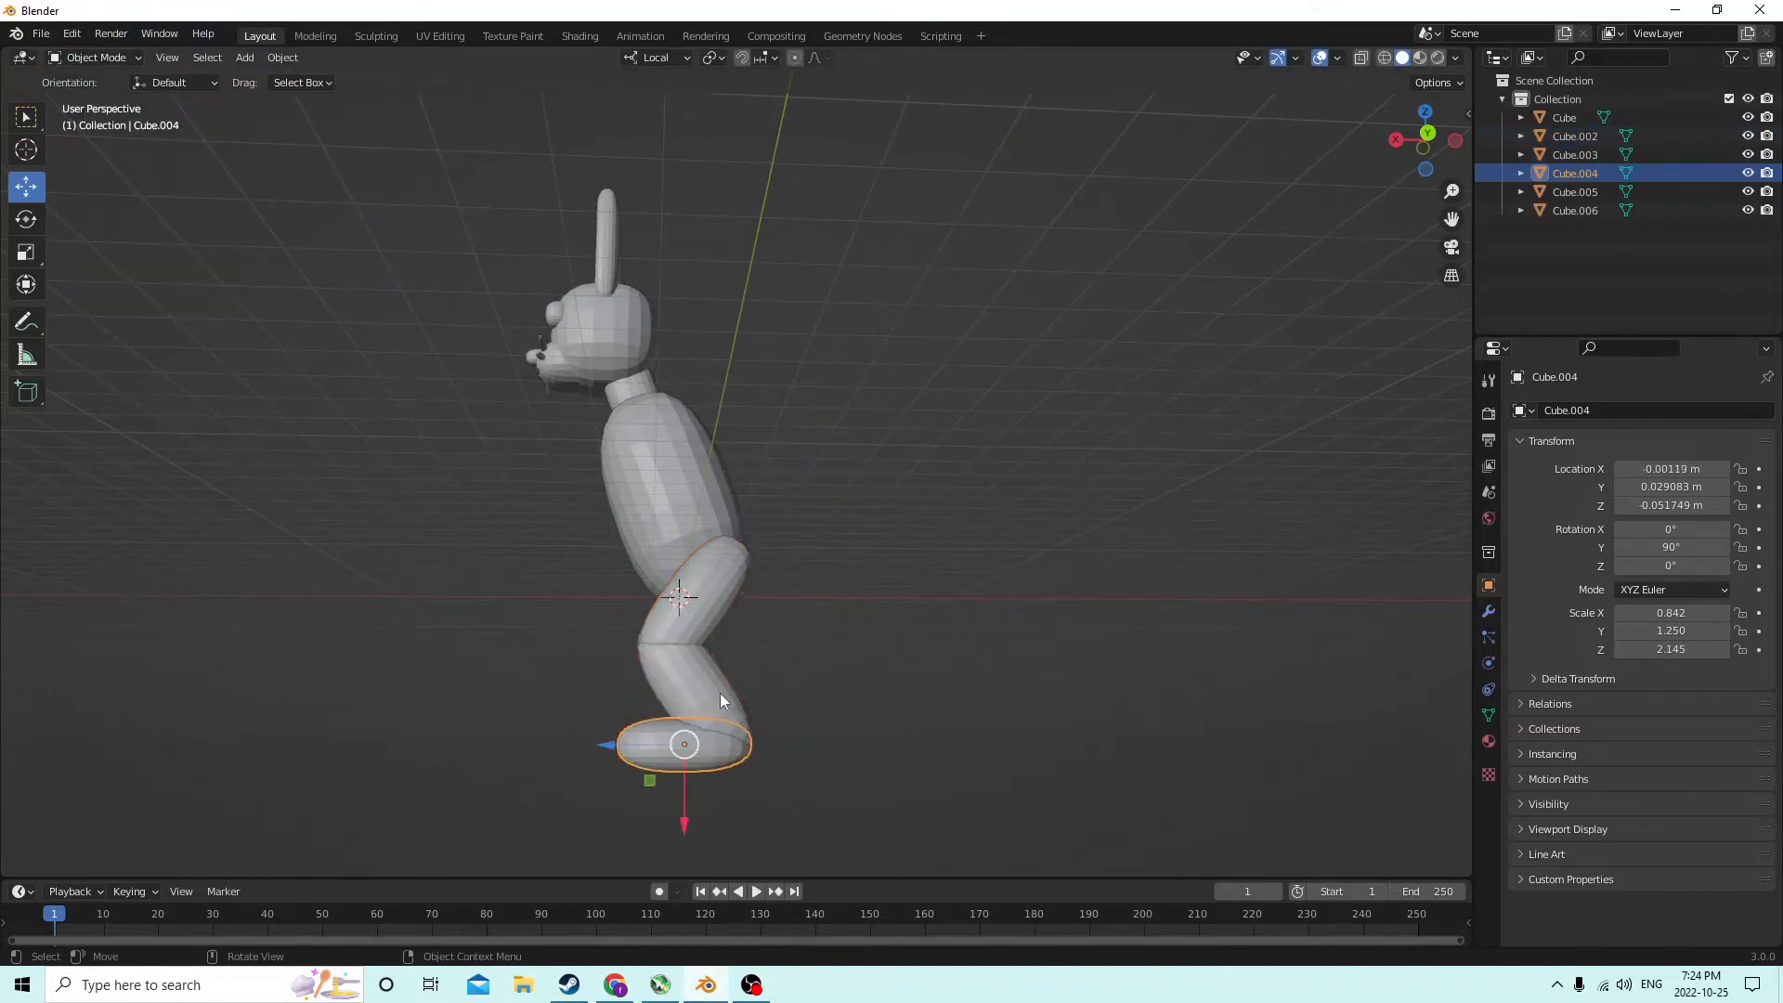
shift+click(713, 570)
shift+click(695, 688)
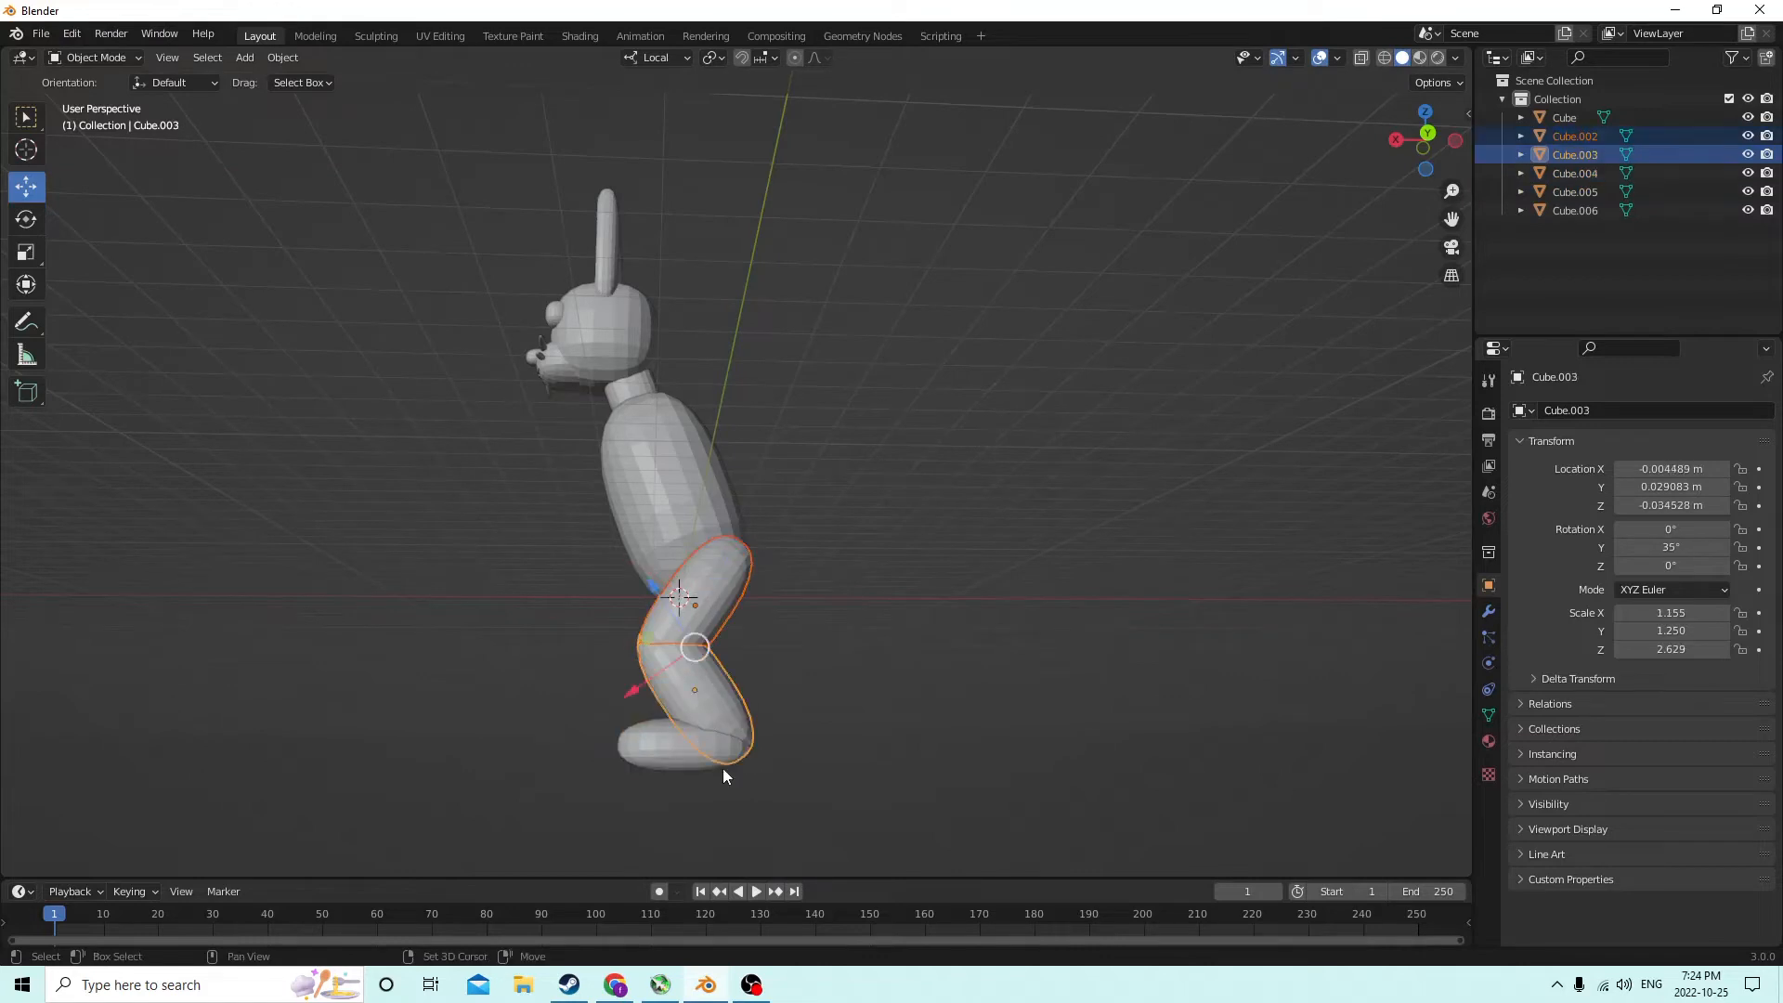
shift+click(656, 755)
key(ctrl+j)
Move the joined leg forward about 0.0078 m along its local Z and up about 0.013 m along its local X
middle_drag(749, 576, 733, 615)
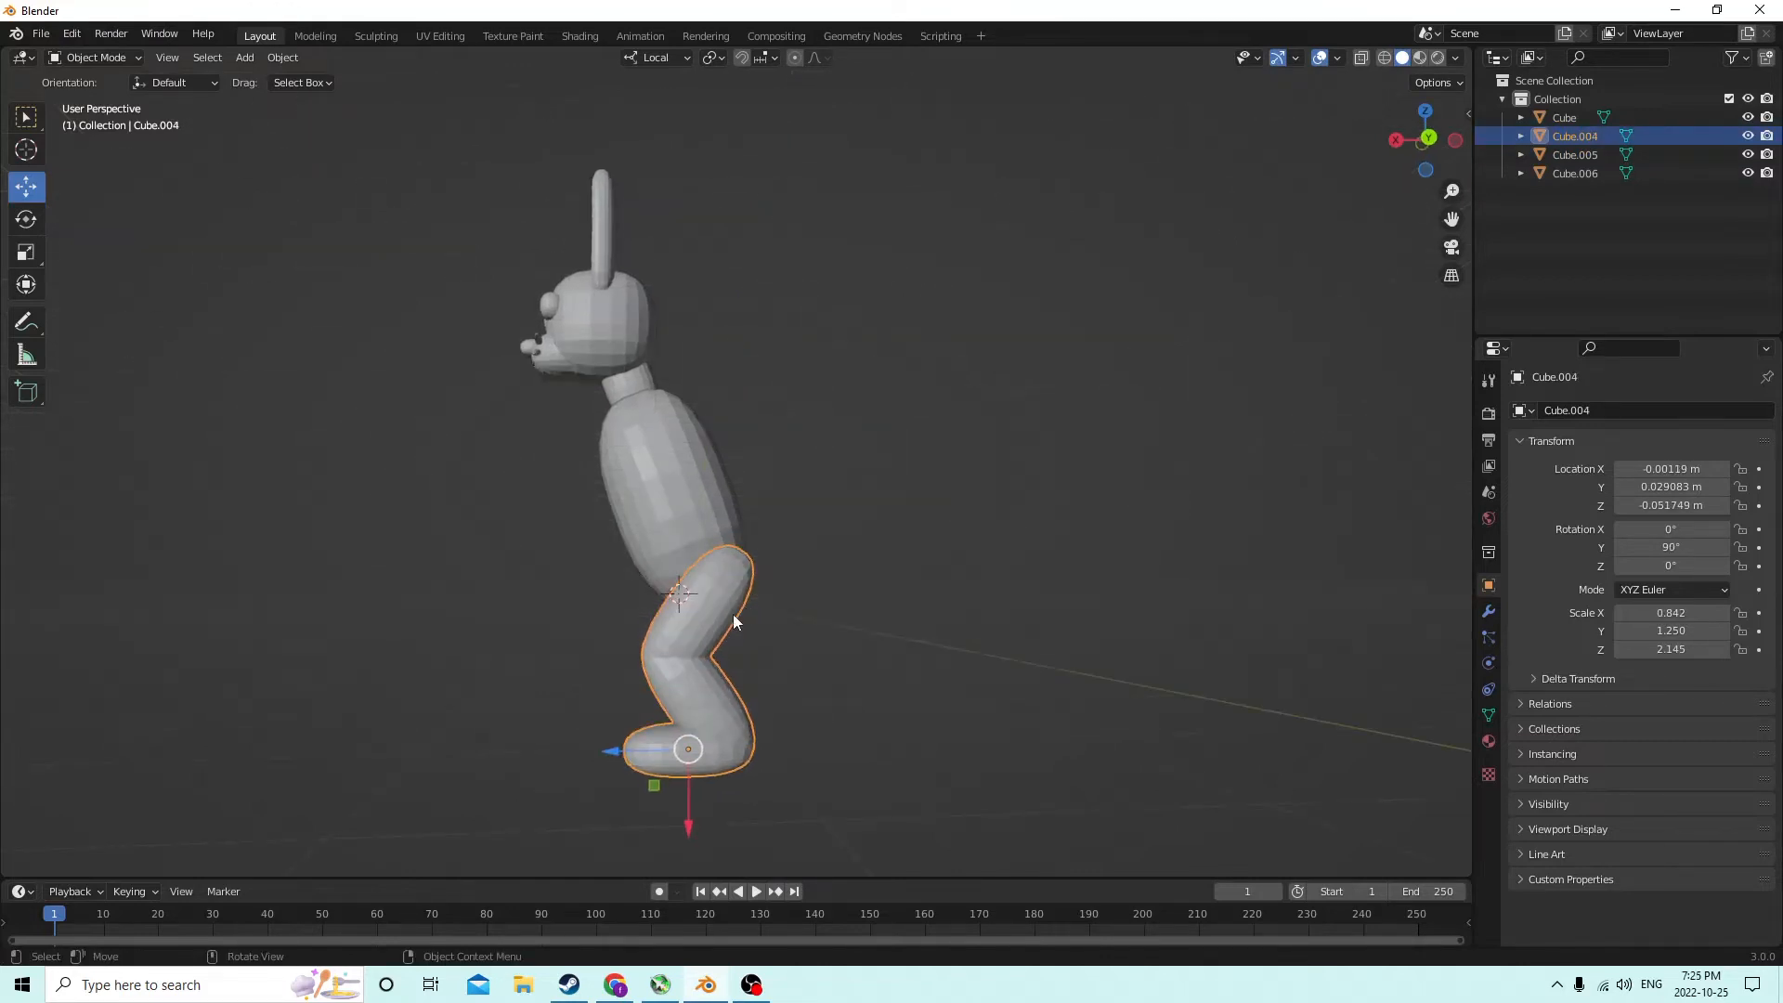
drag(613, 754, 590, 754)
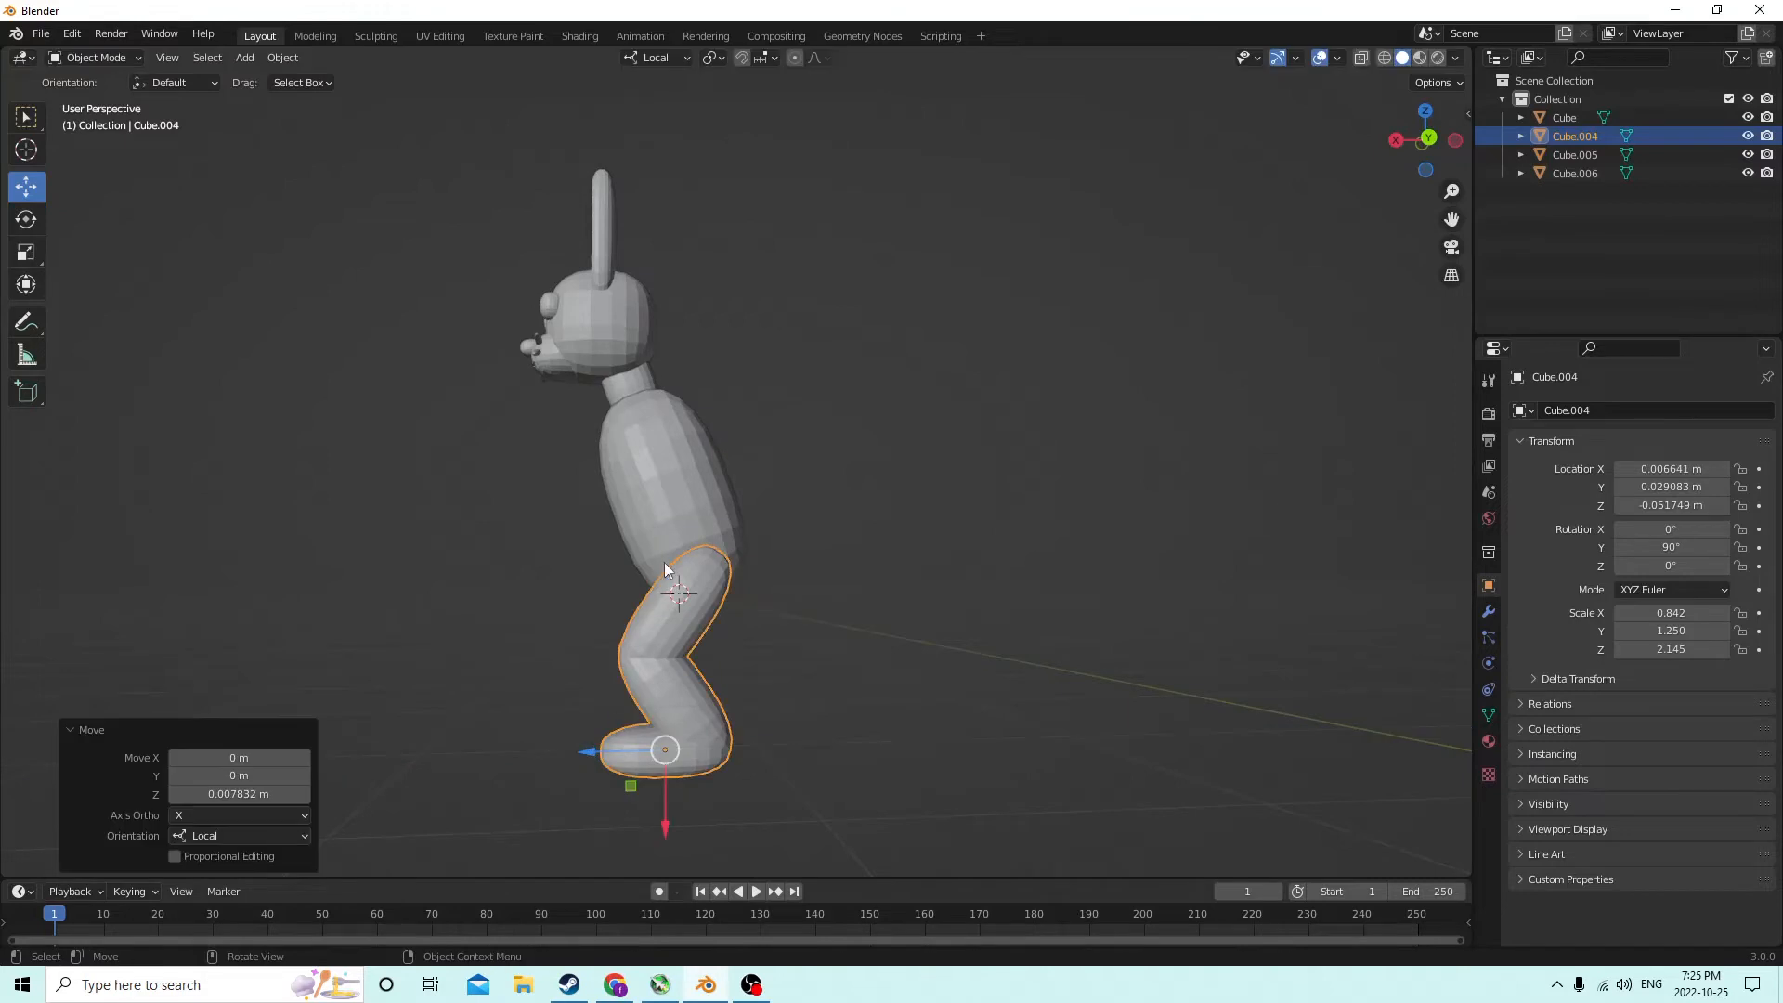
middle_drag(697, 532, 750, 593)
click(673, 833)
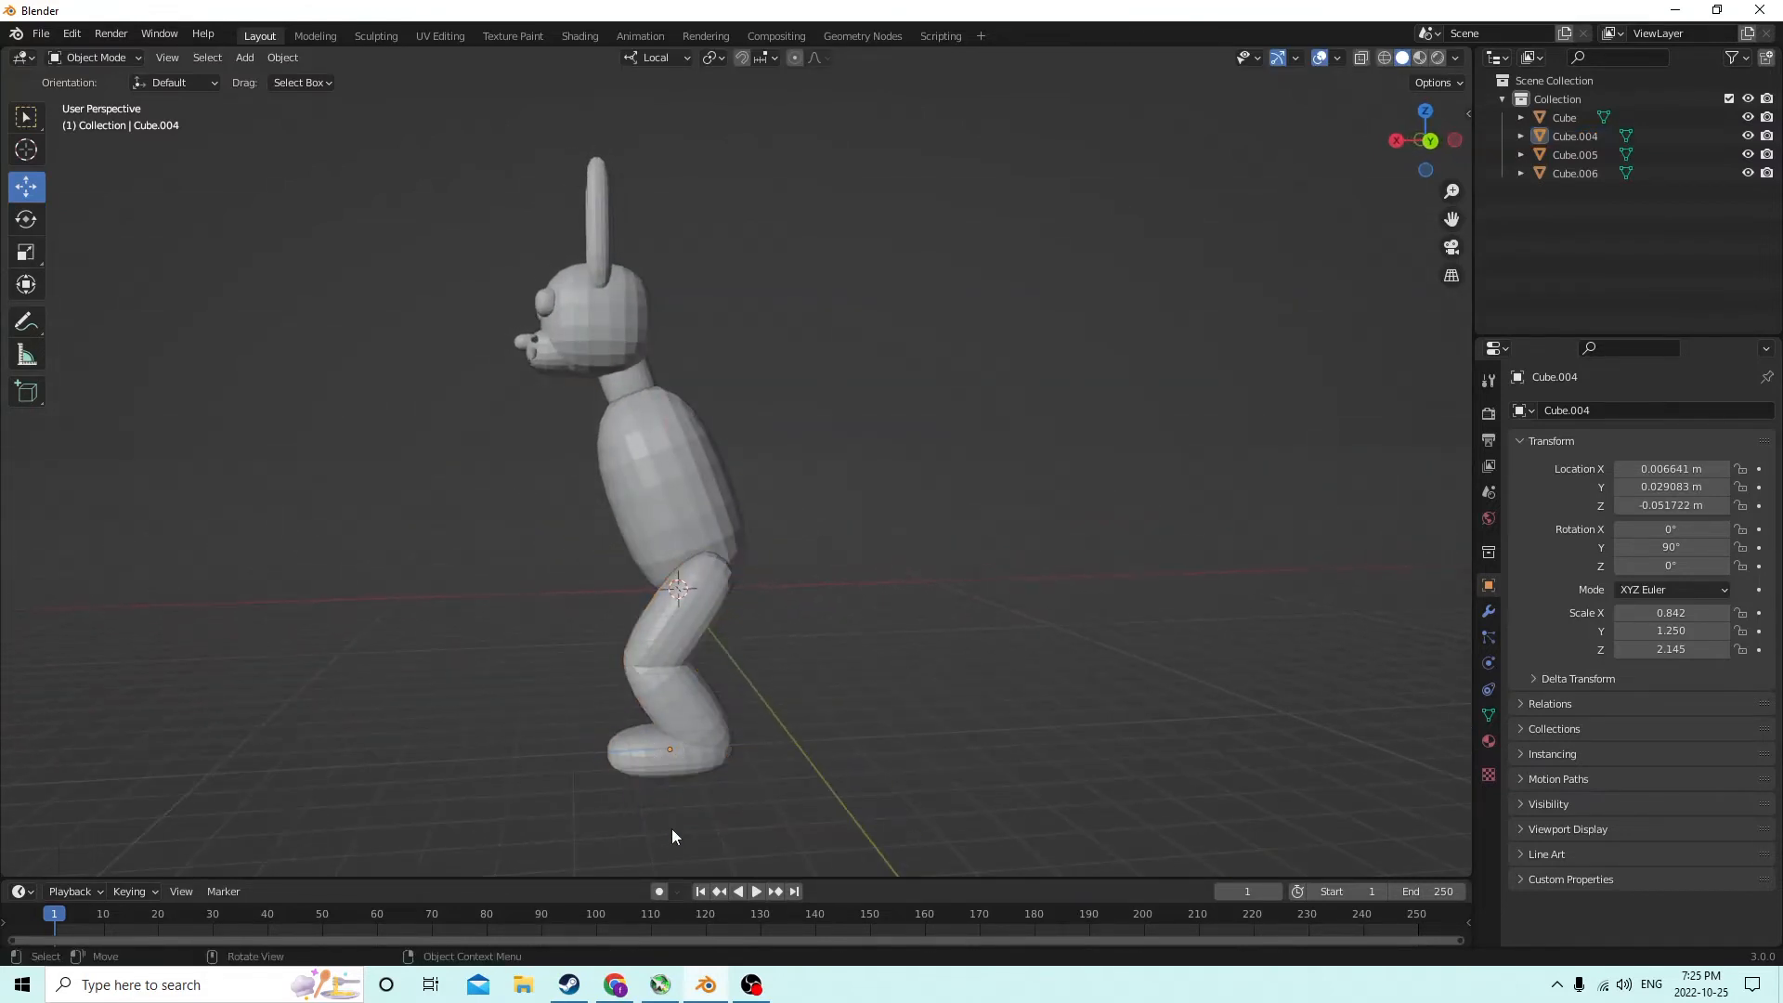
click(673, 754)
drag(672, 826, 660, 789)
Scale the joined leg uniformly by 0.921
mouse_move(678, 734)
middle_down()
mouse_move(714, 678)
mouse_move(654, 710)
mouse_move(724, 722)
mouse_move(692, 708)
middle_up()
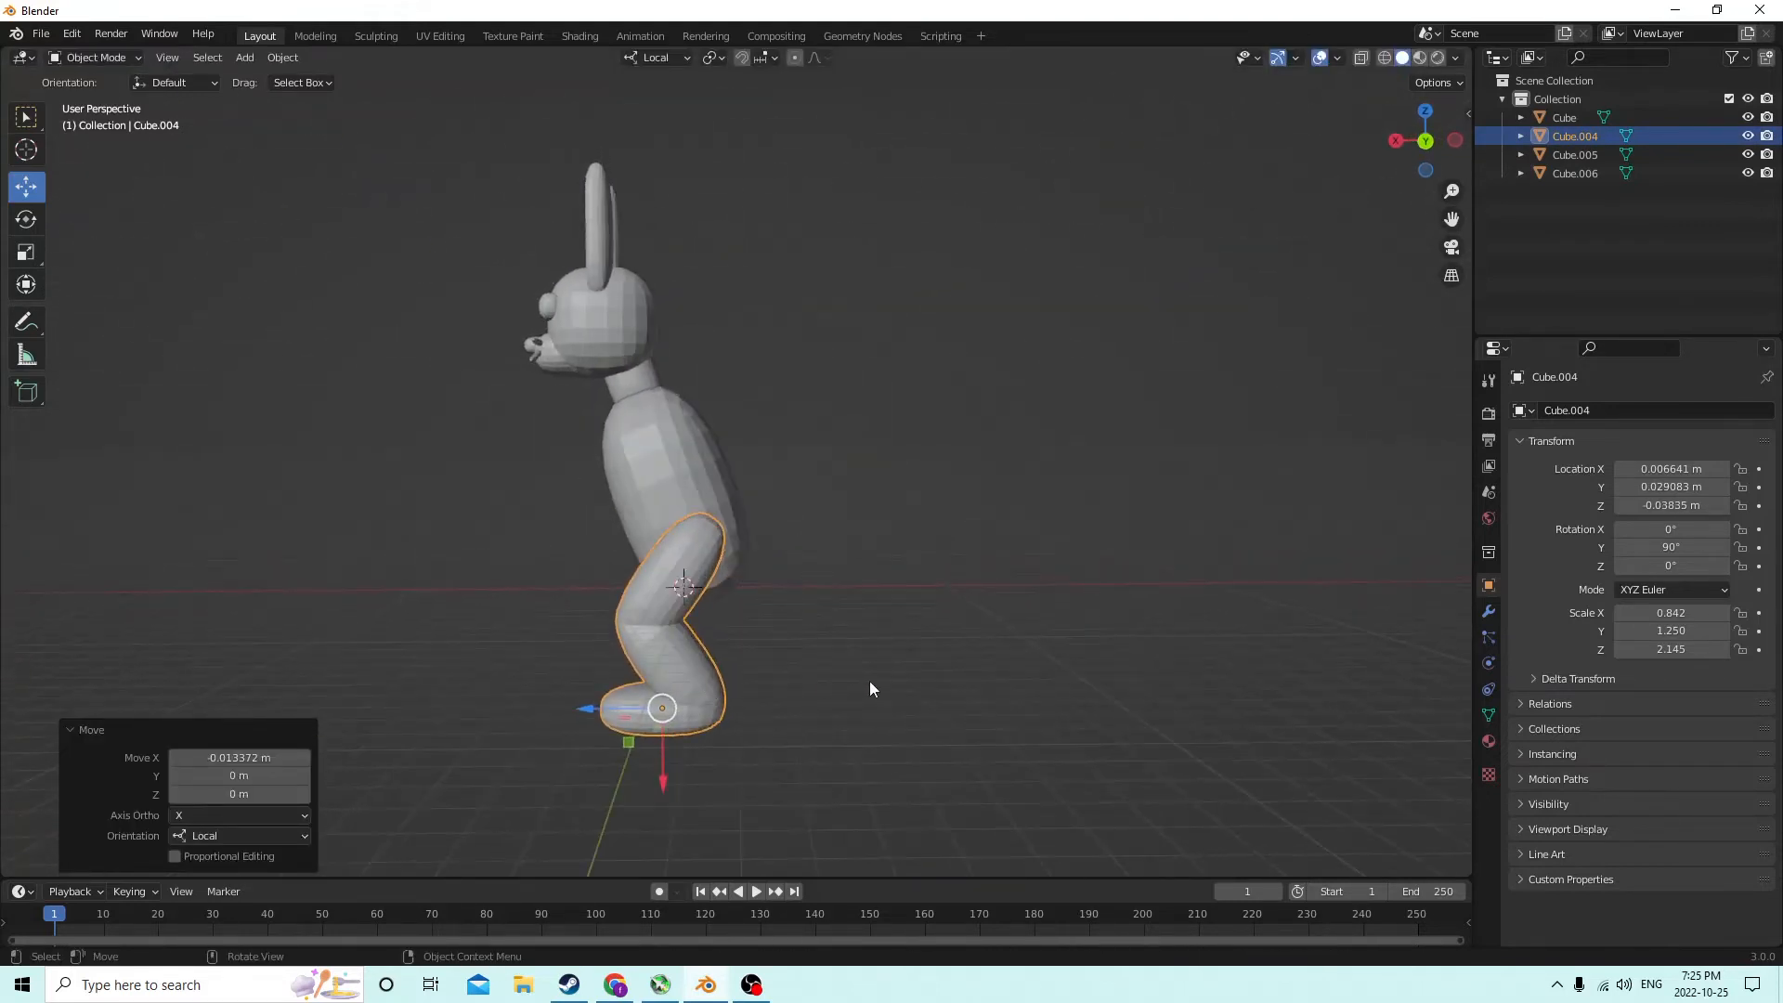
key(s)
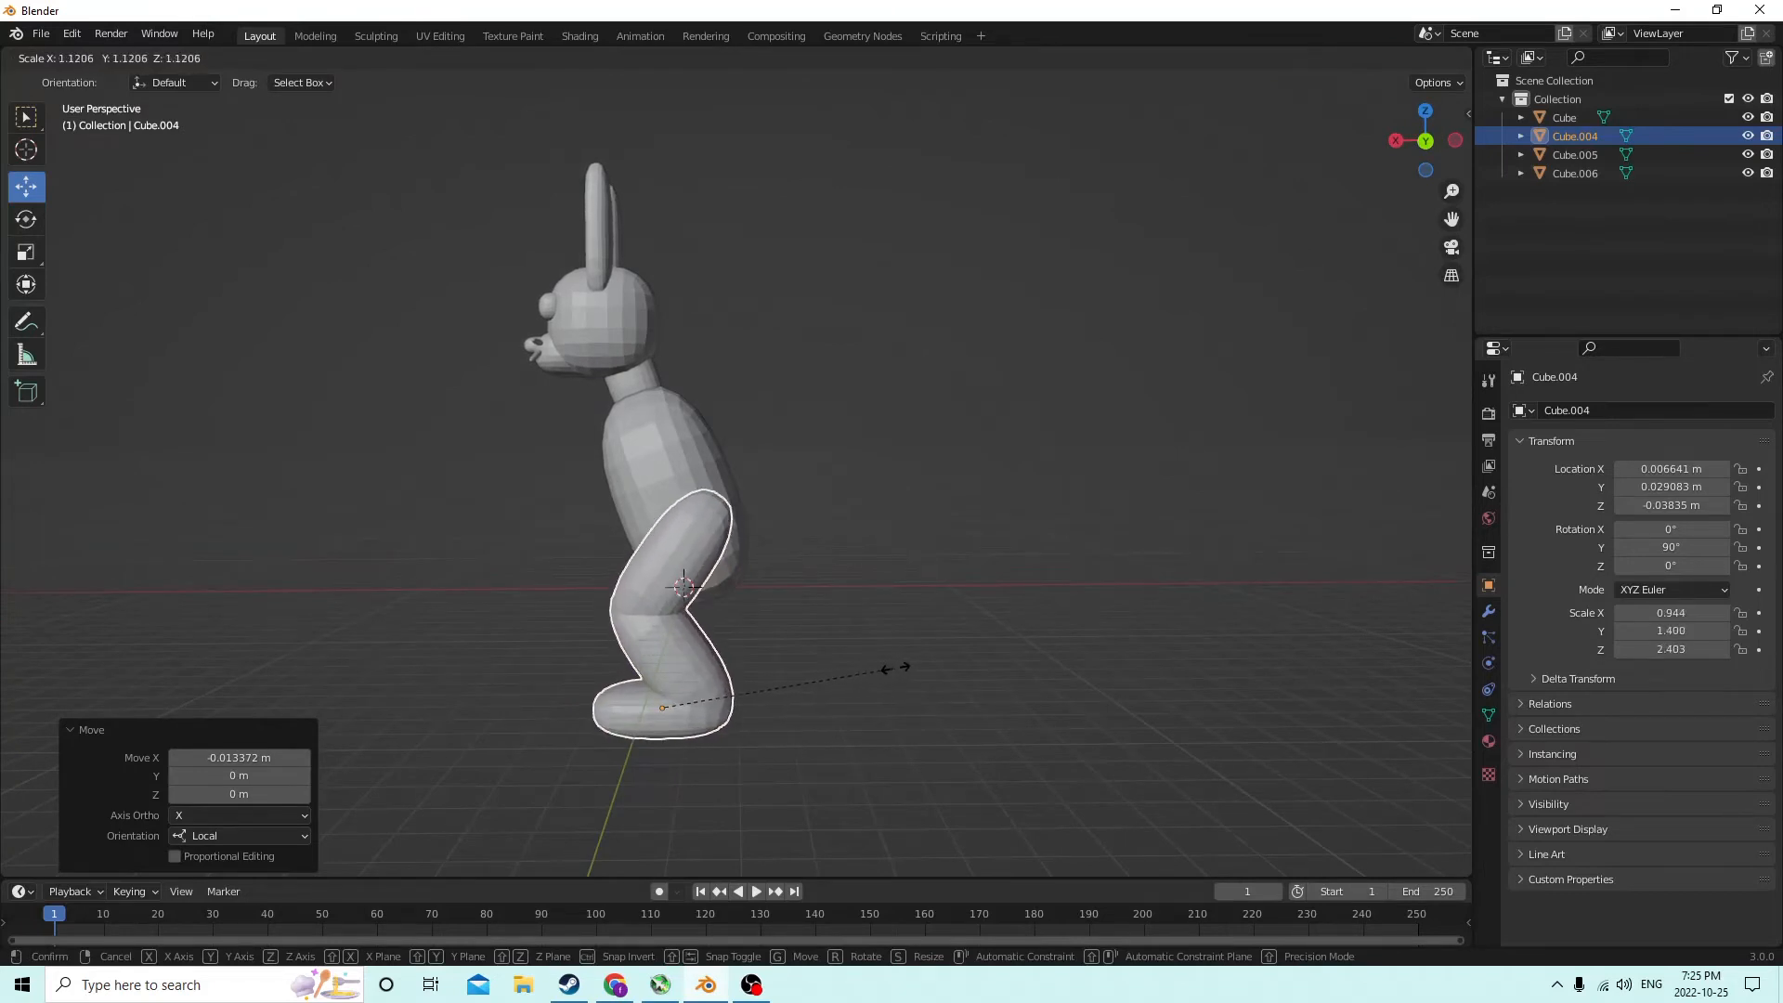
click(853, 667)
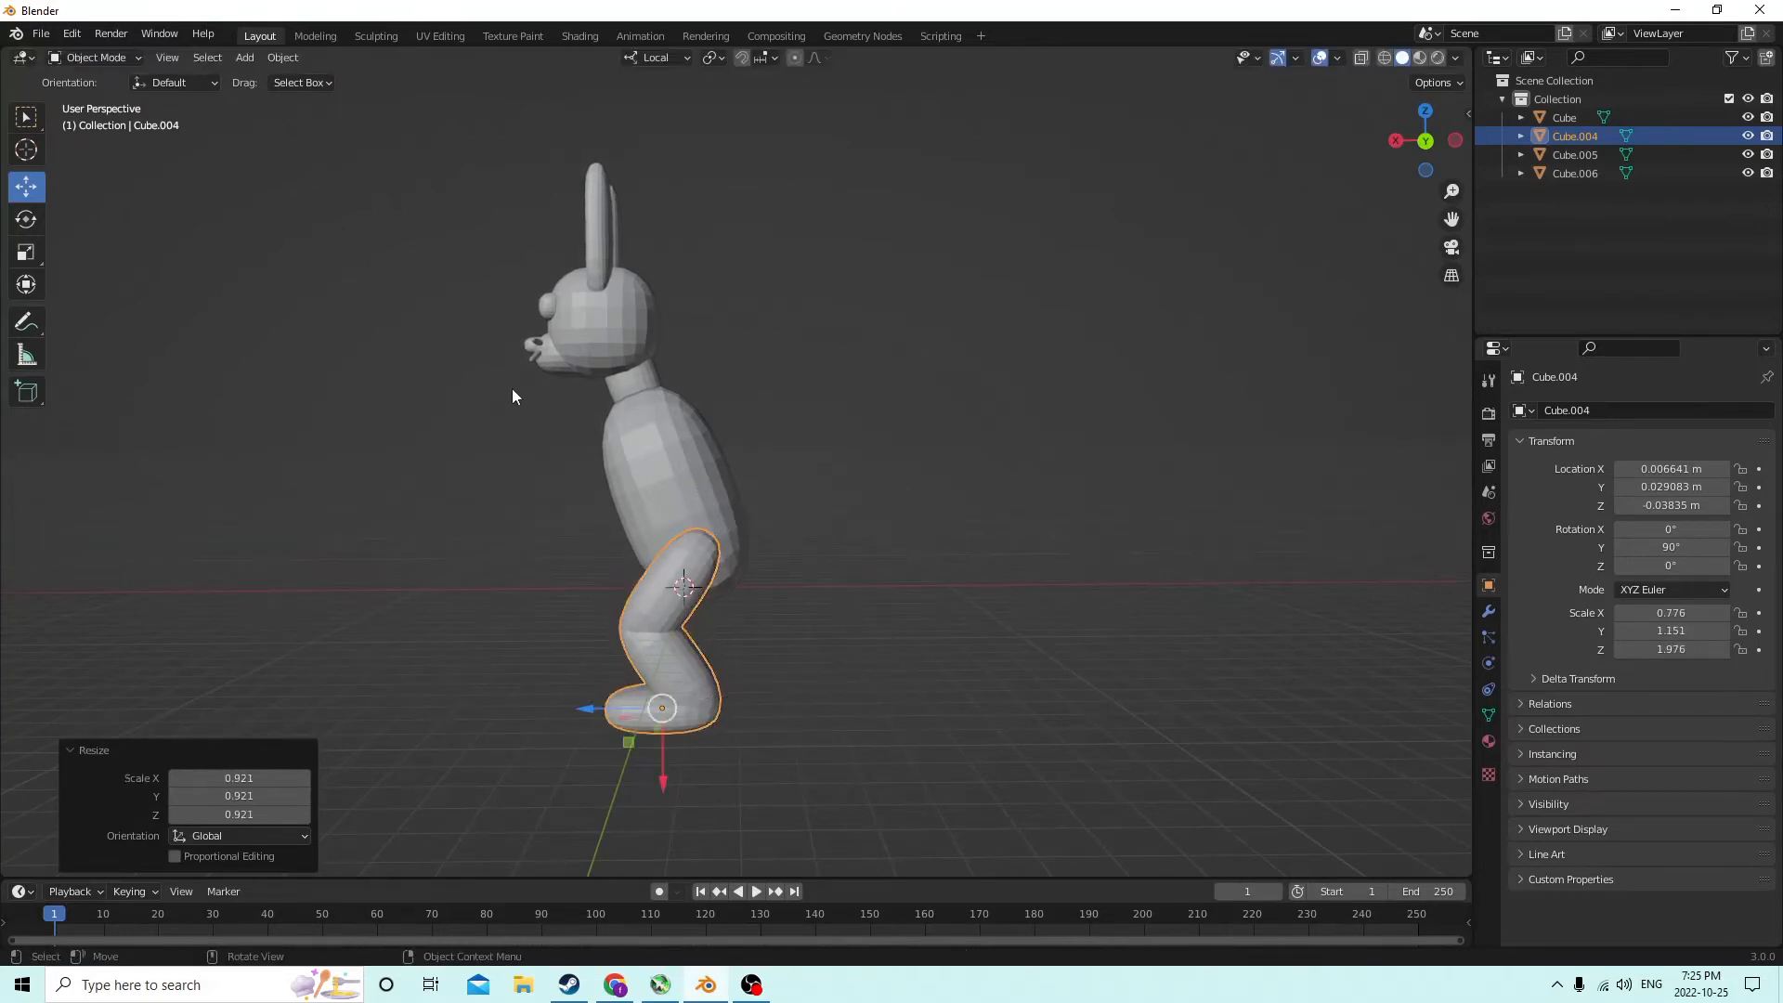
Duplicate the leg in place and set the copy's Y location to -0.029083 m to put it on the opposite side
middle_drag(512, 397, 823, 431)
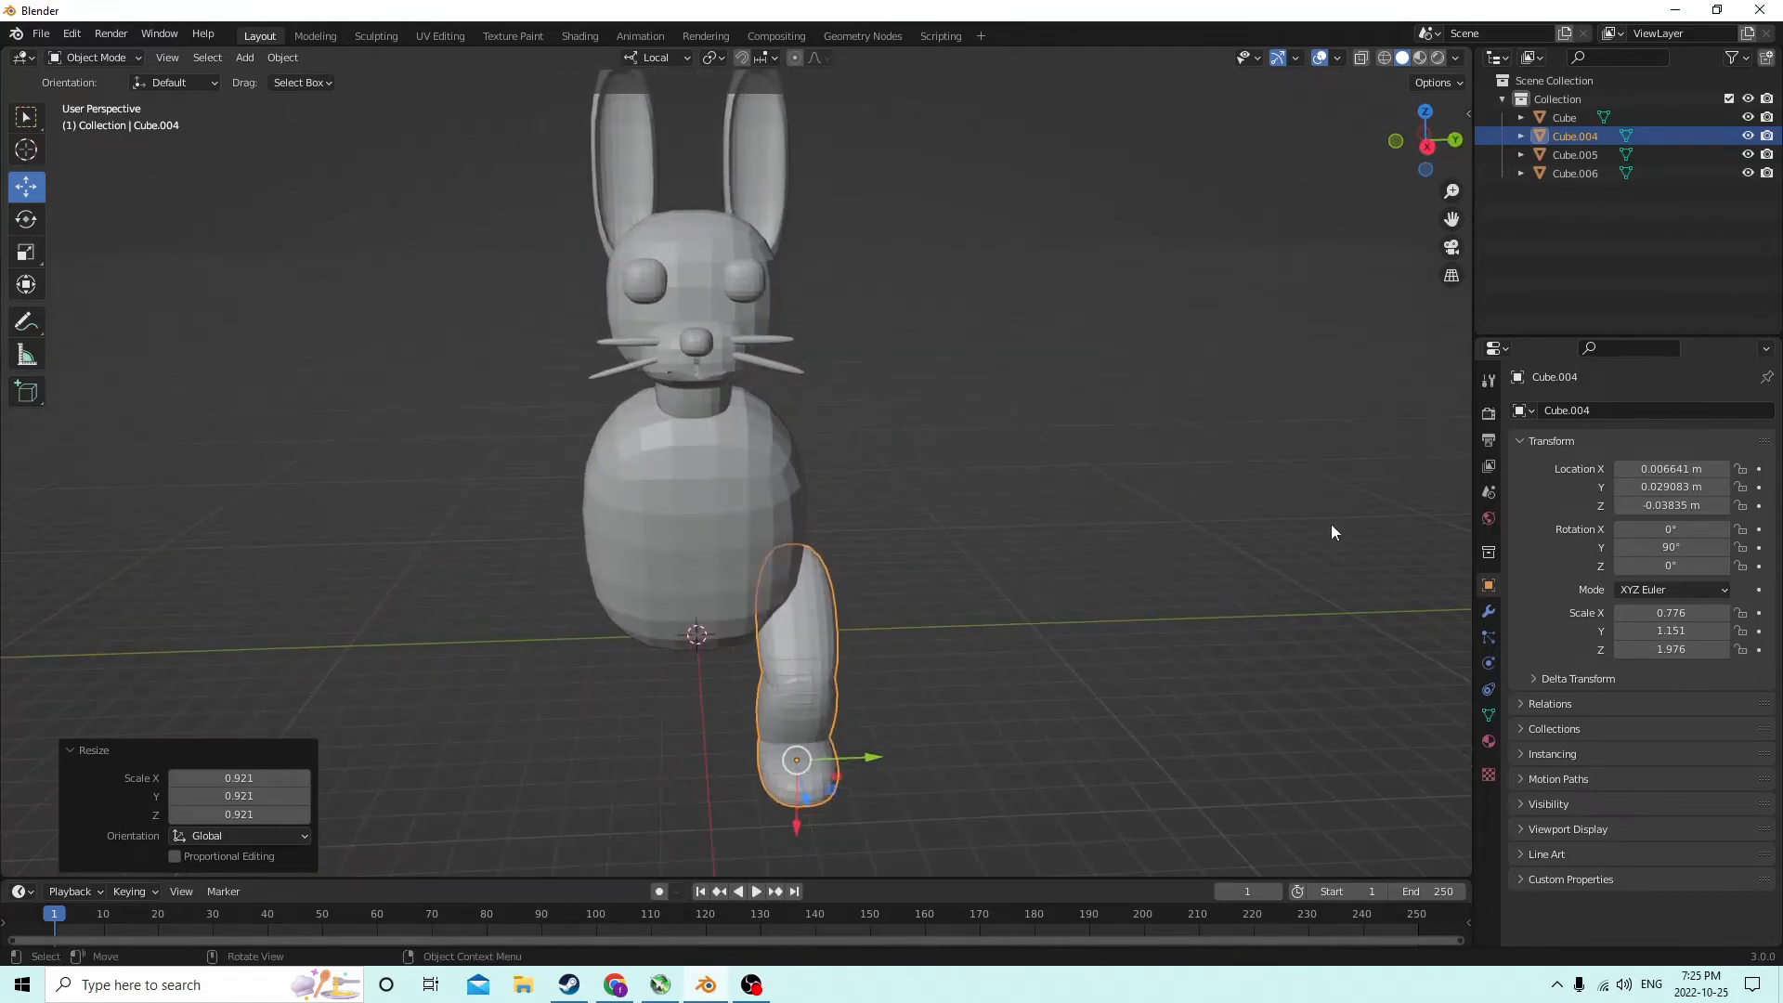
middle_drag(1375, 692, 1075, 616)
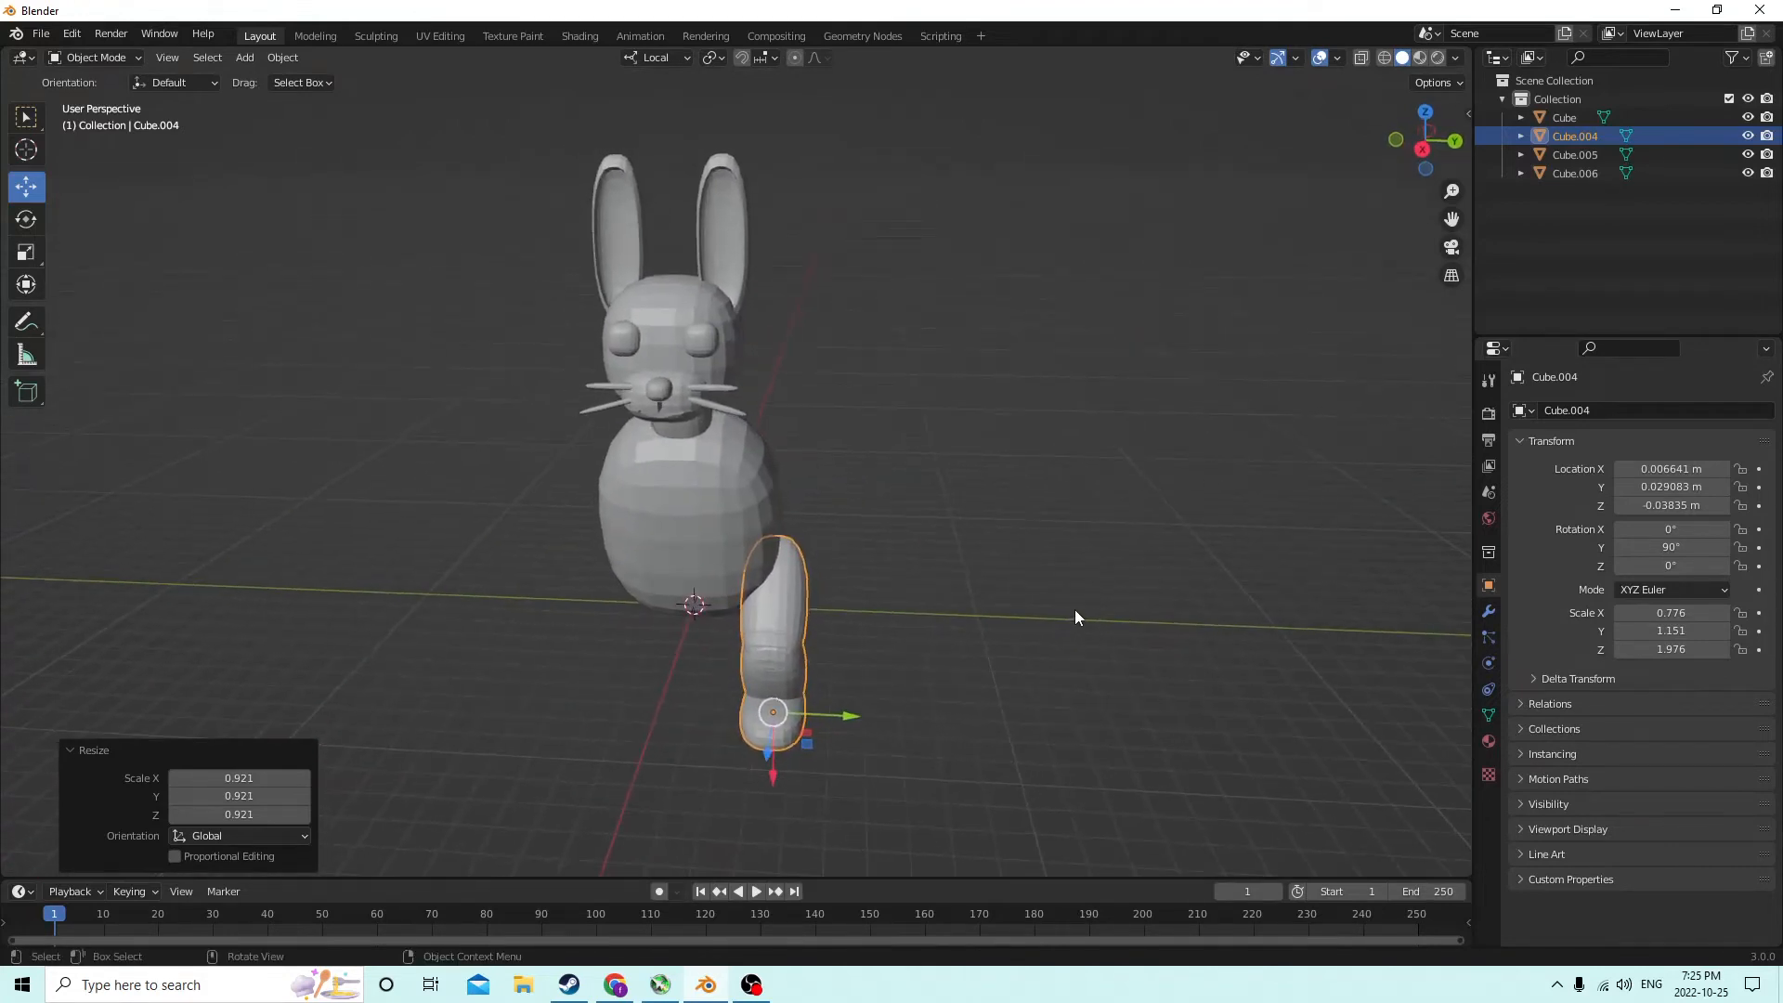
key(shift+d)
key(Escape)
middle_drag(1150, 554, 1477, 555)
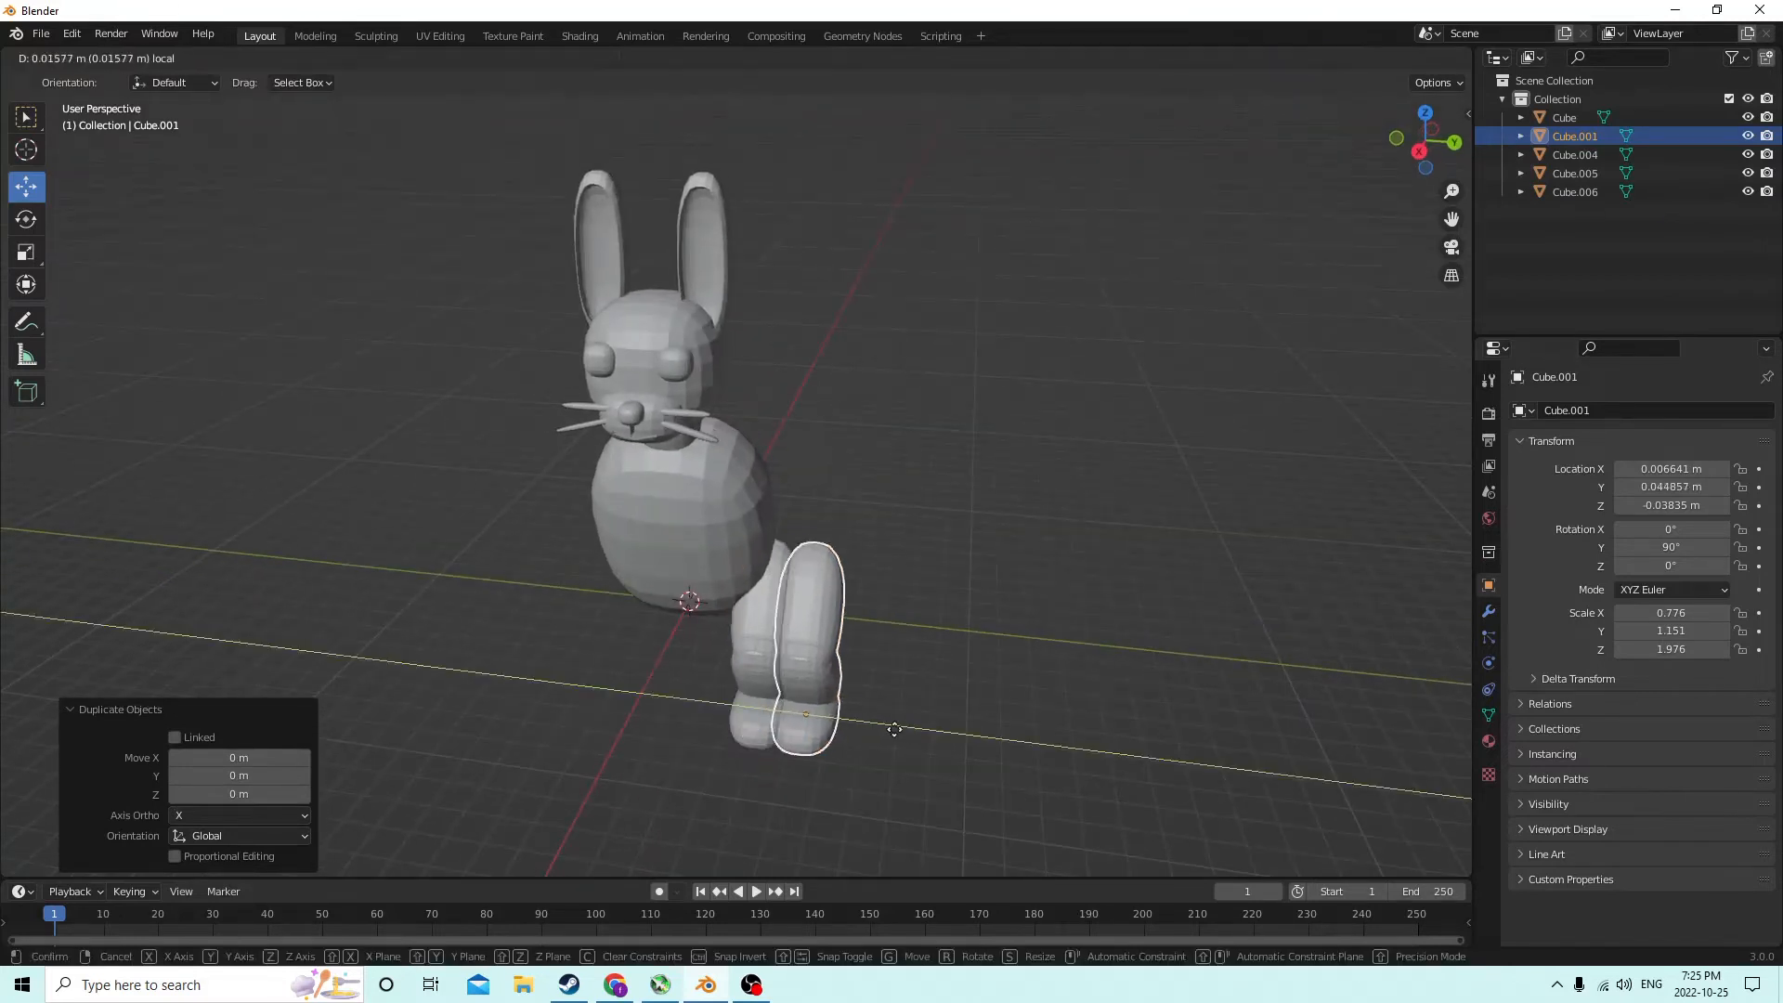
click(1623, 487)
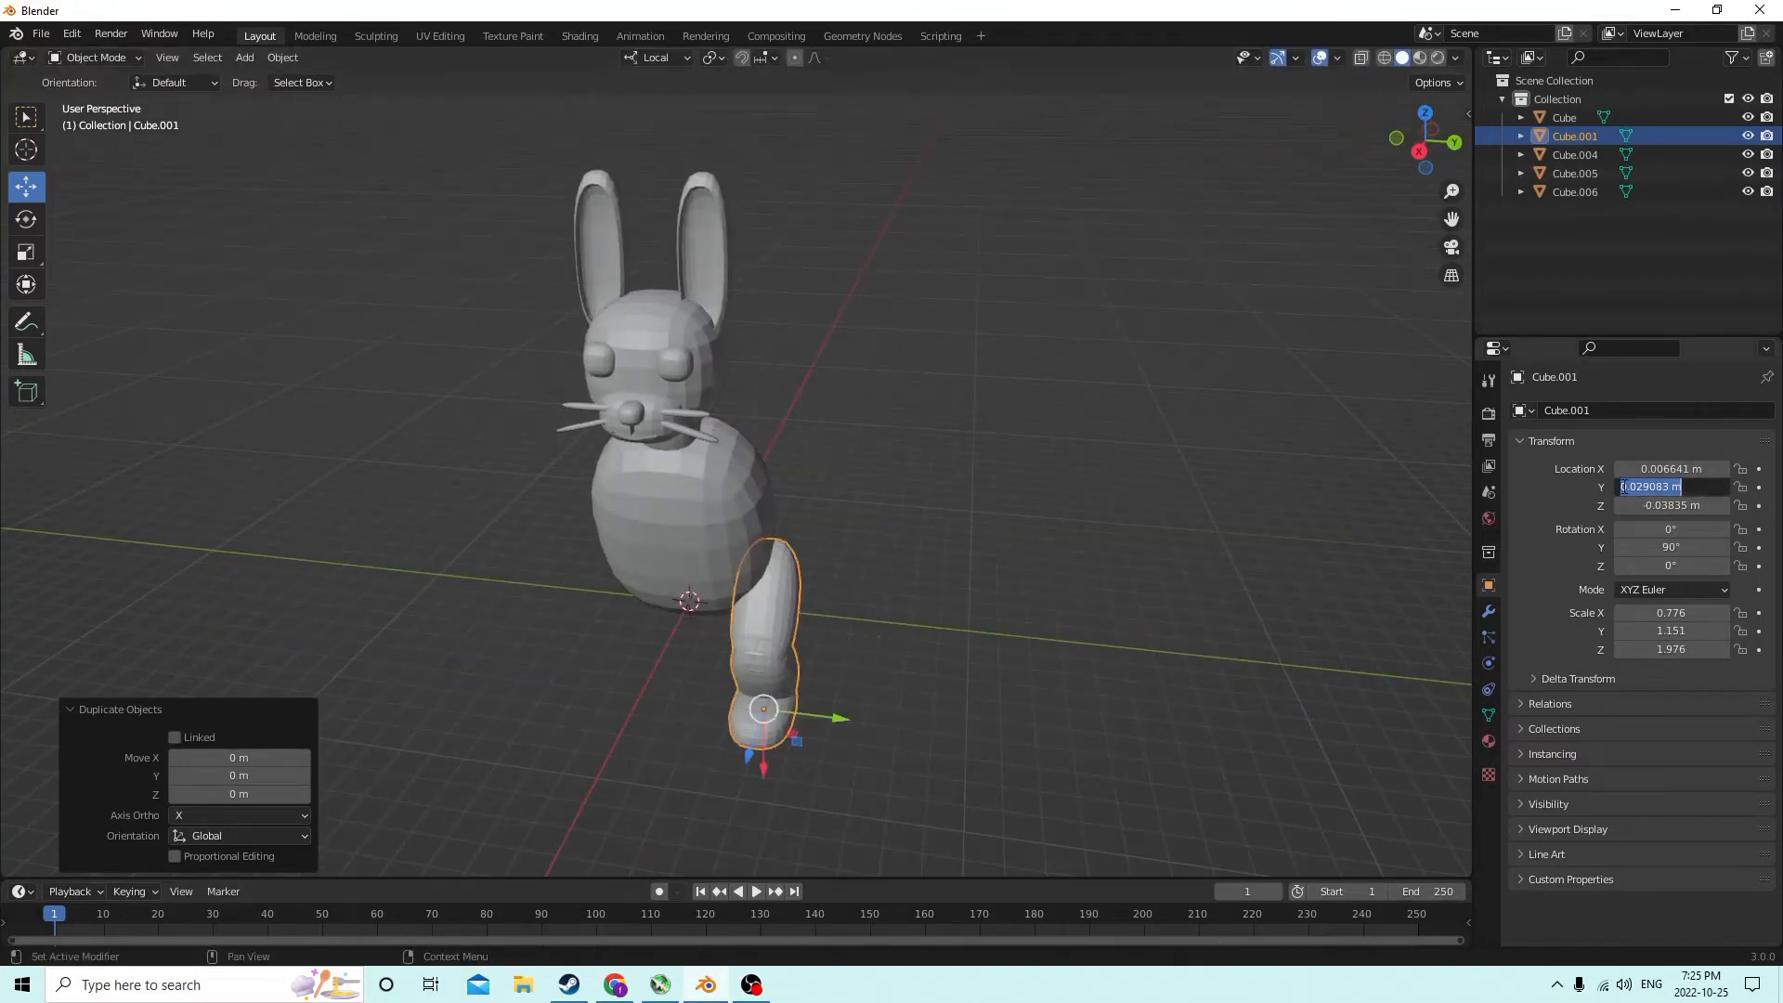
click(1615, 491)
text(-)
key(Return)
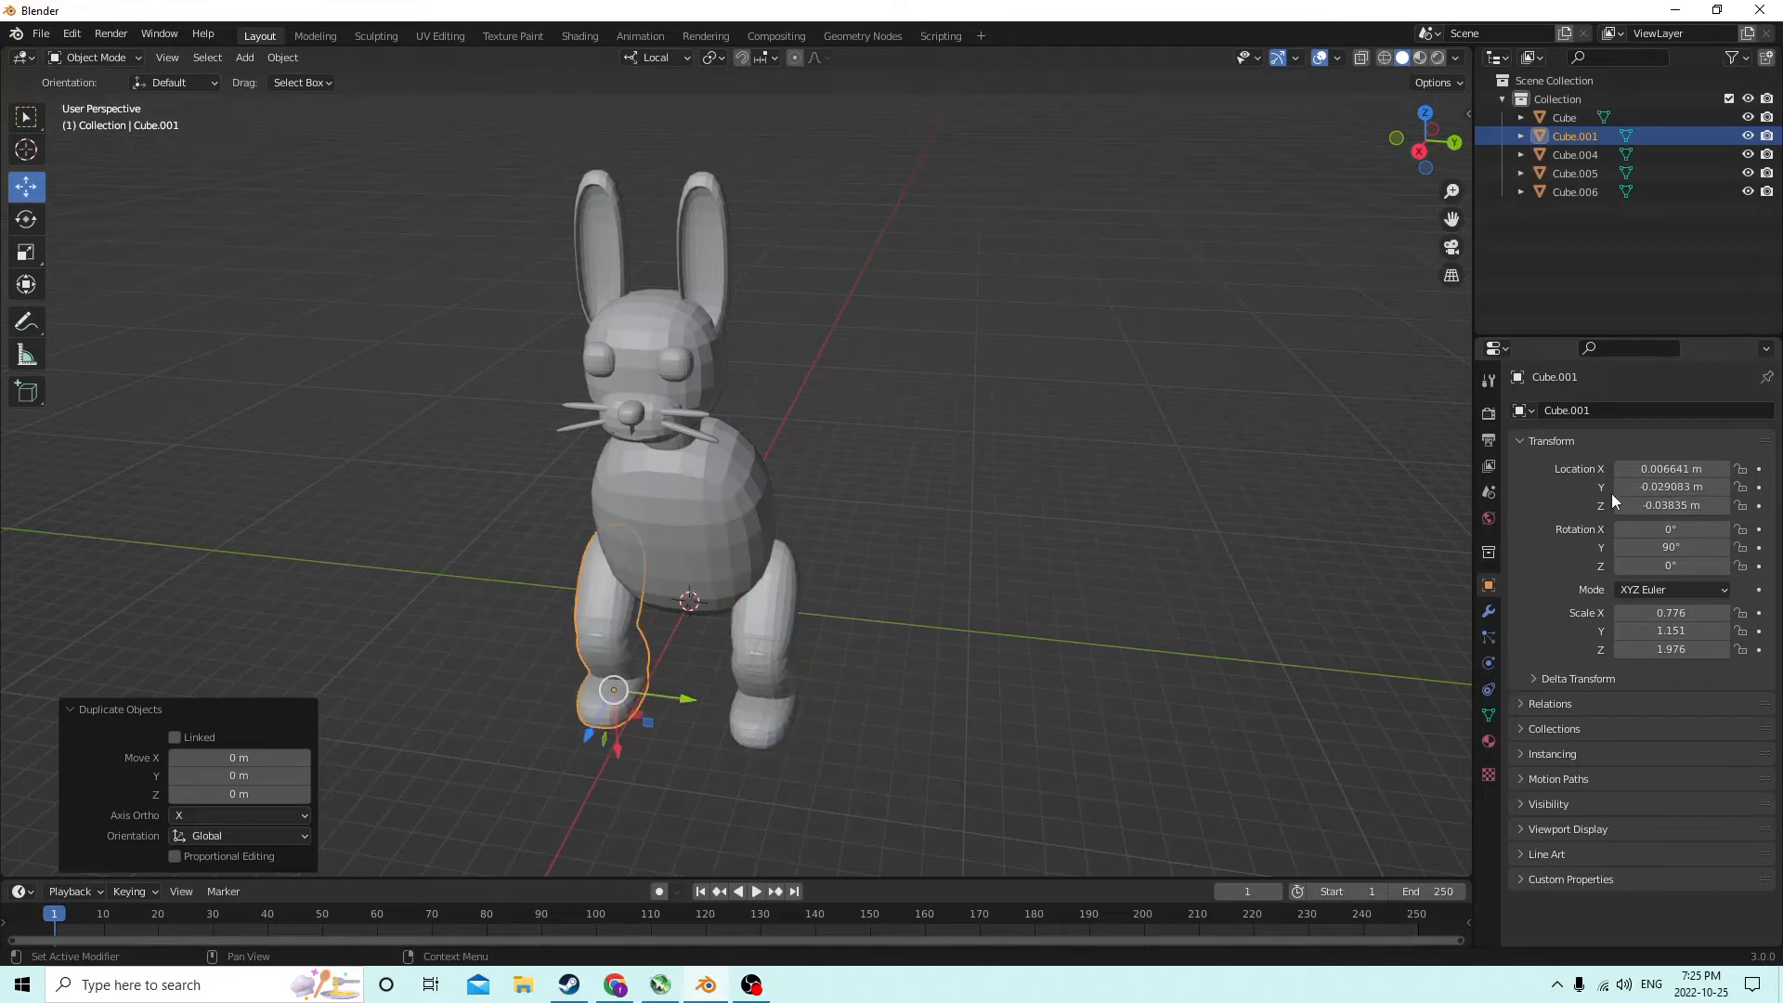
Move the original +Y leg inward along Y to about 0.0224 m, closer to the body
middle_drag(1207, 492, 1080, 490)
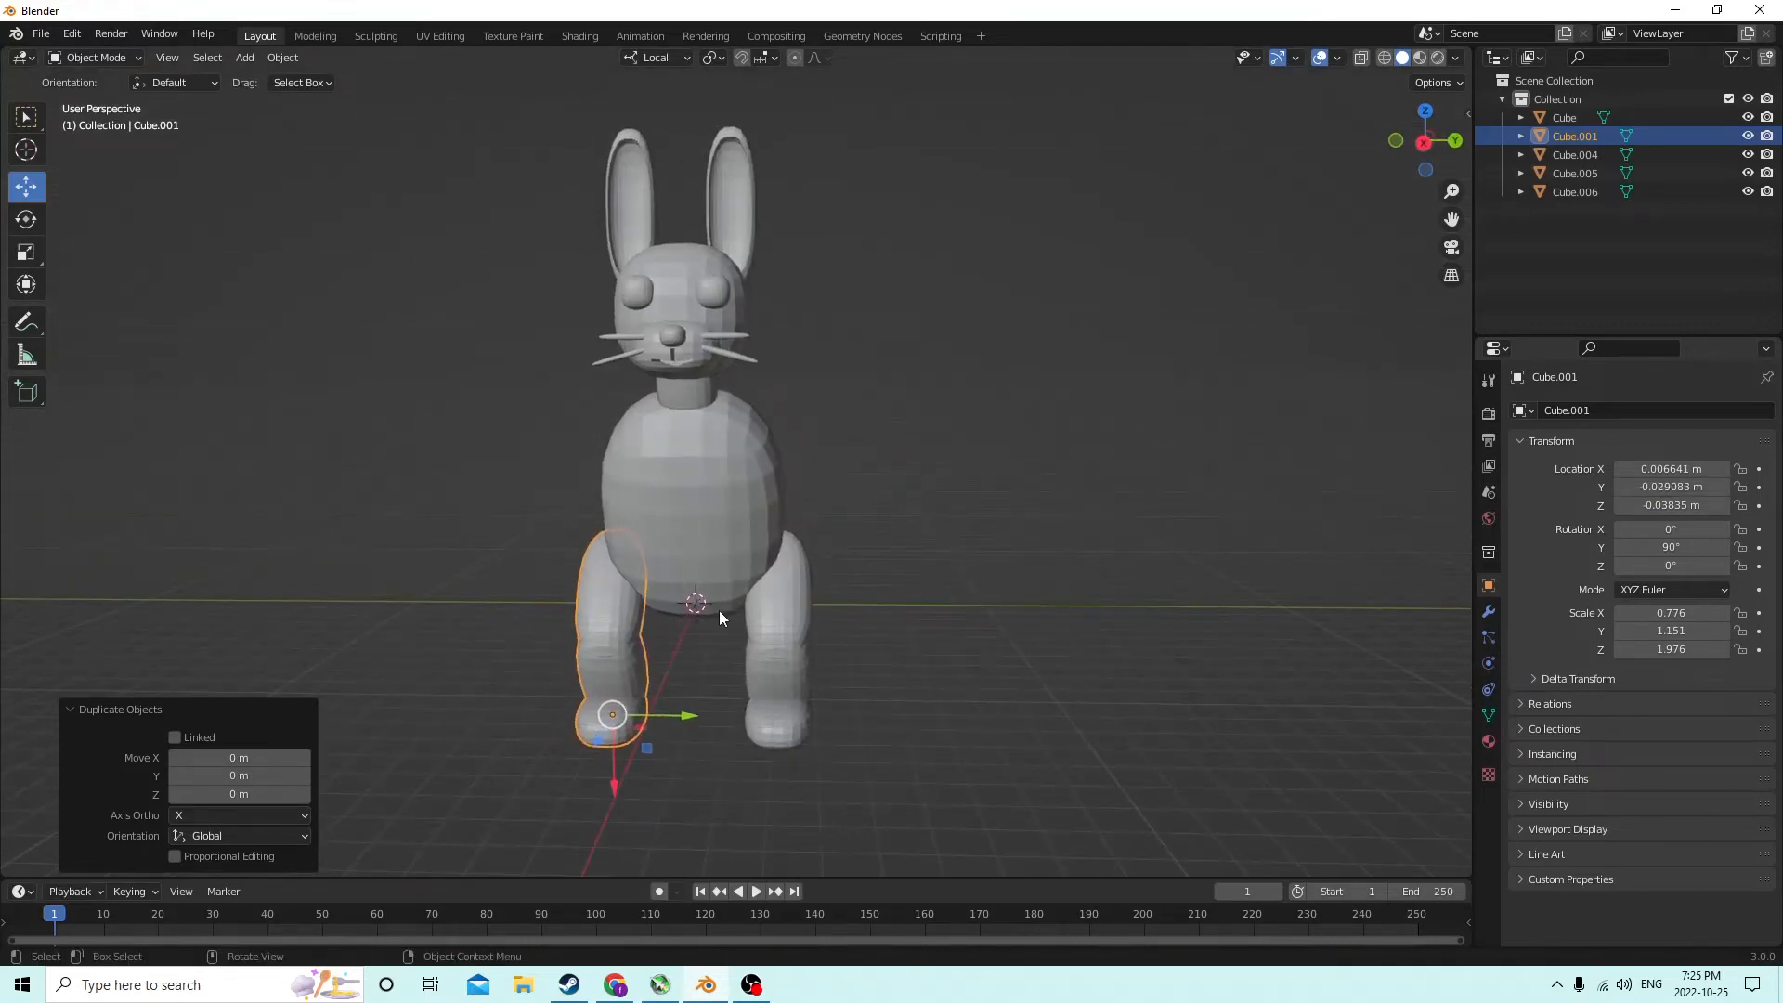
middle_drag(791, 640, 827, 641)
click(775, 627)
drag(867, 760, 845, 763)
Delete the duplicated leg on the −Y side of the body
middle_drag(845, 762, 827, 722)
click(582, 697)
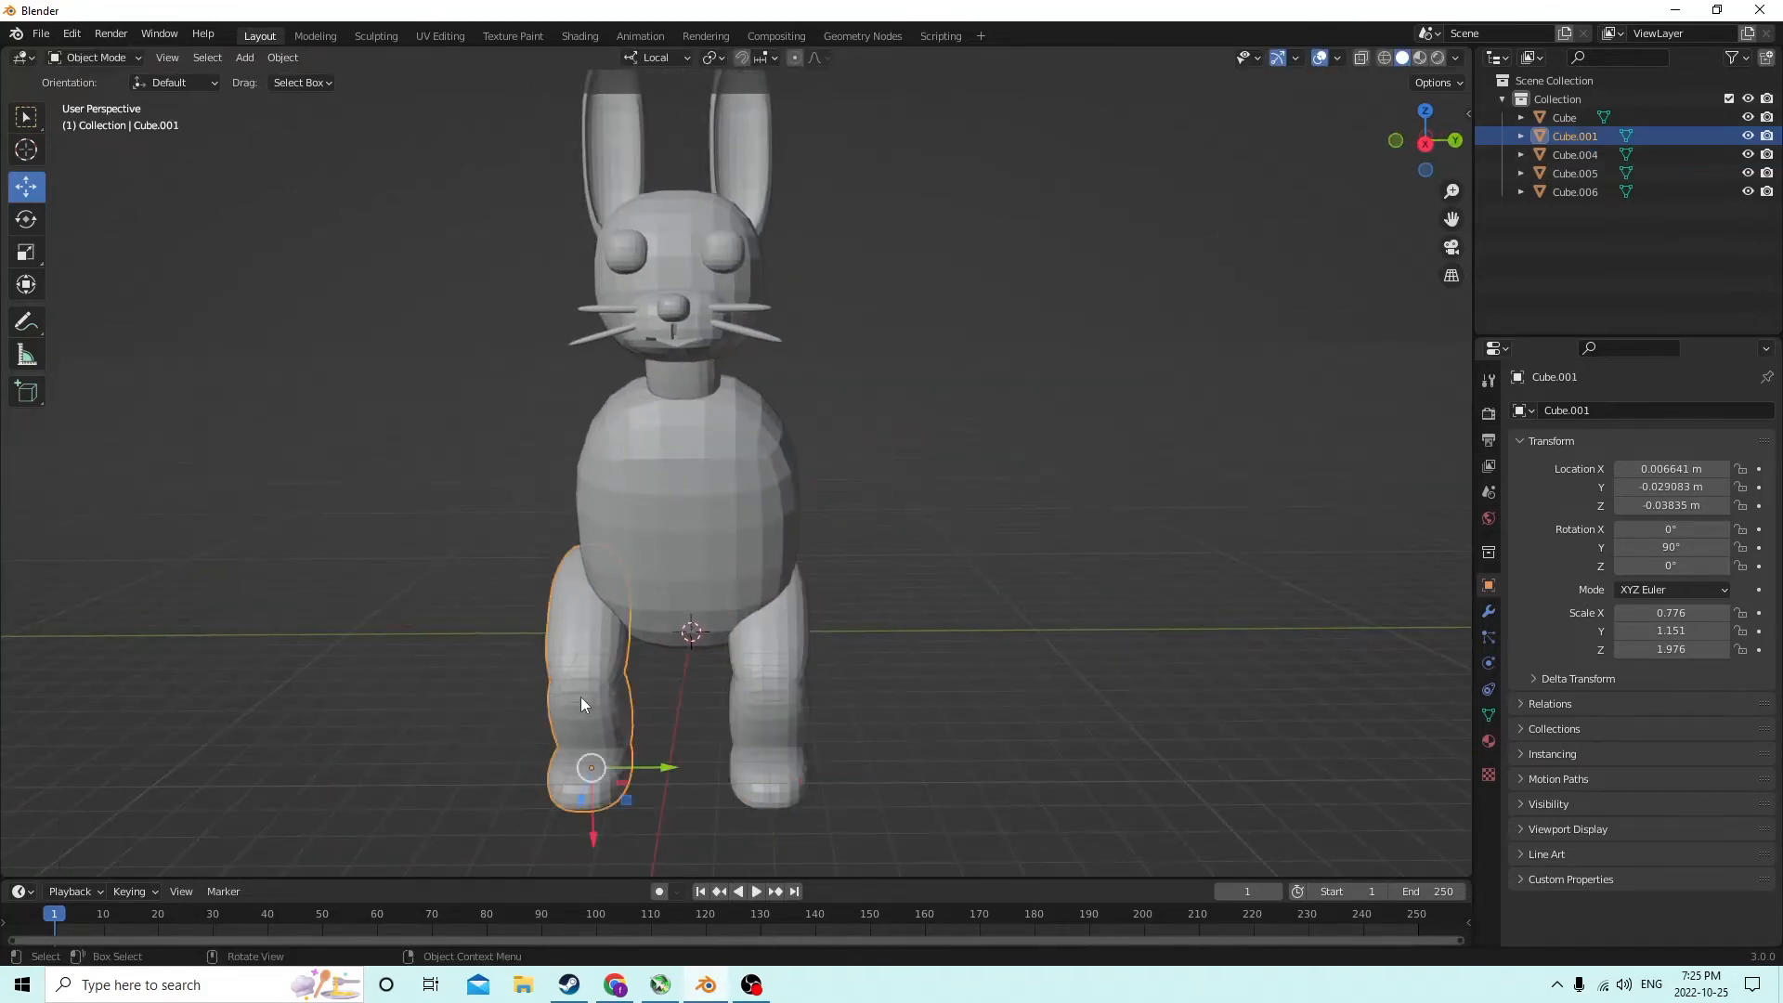
key(Delete)
key(ctrl+z)
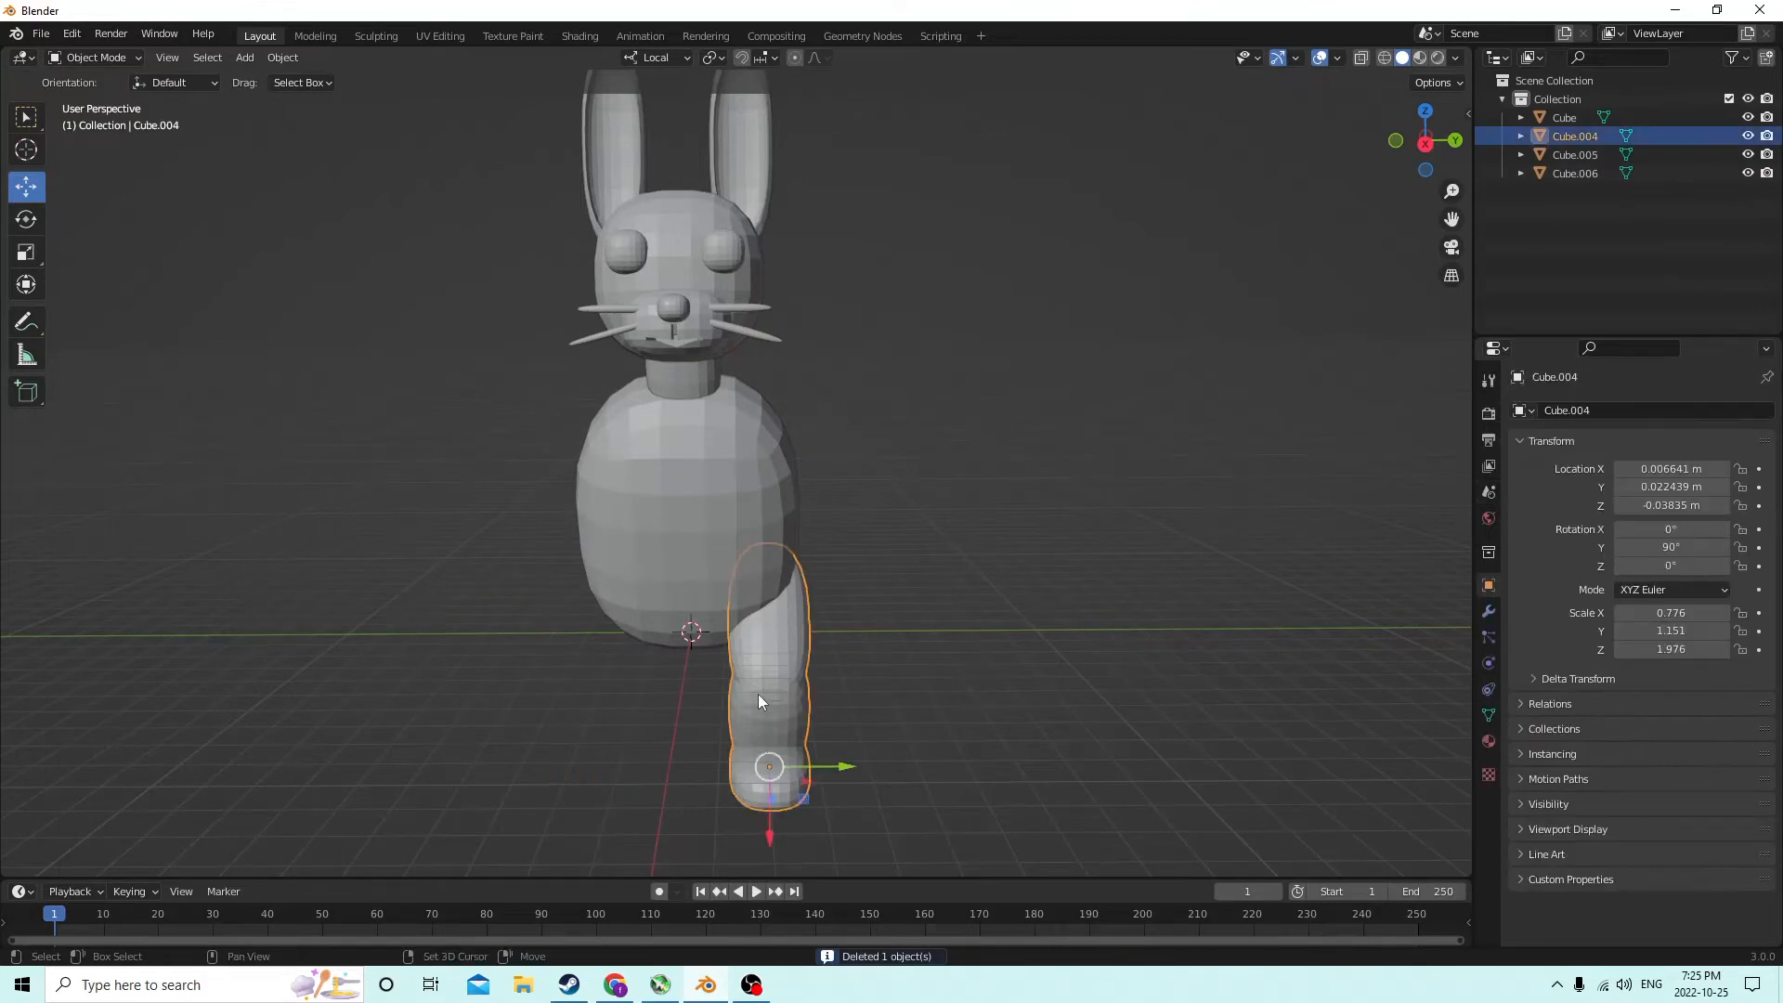
Duplicate the remaining leg in place and set the copy's Y location to -0.022439 m, on the opposite side of the body
key(g)
key(Escape)
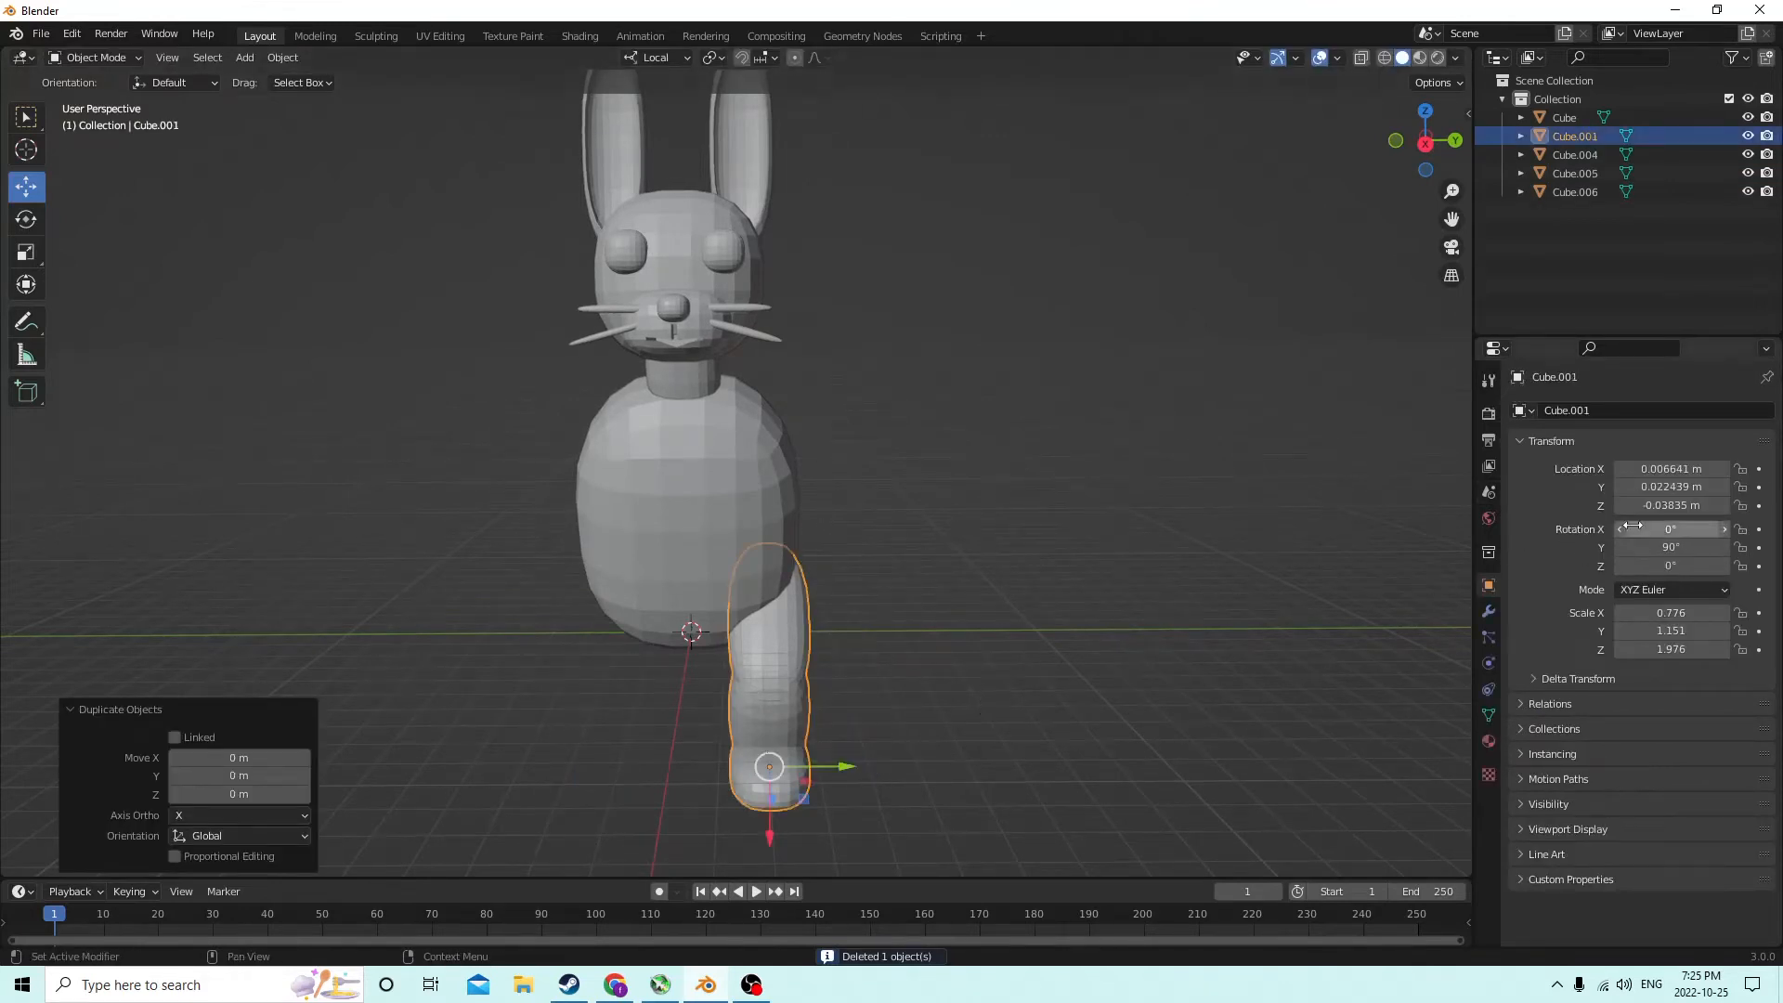
click(1672, 487)
key(Home)
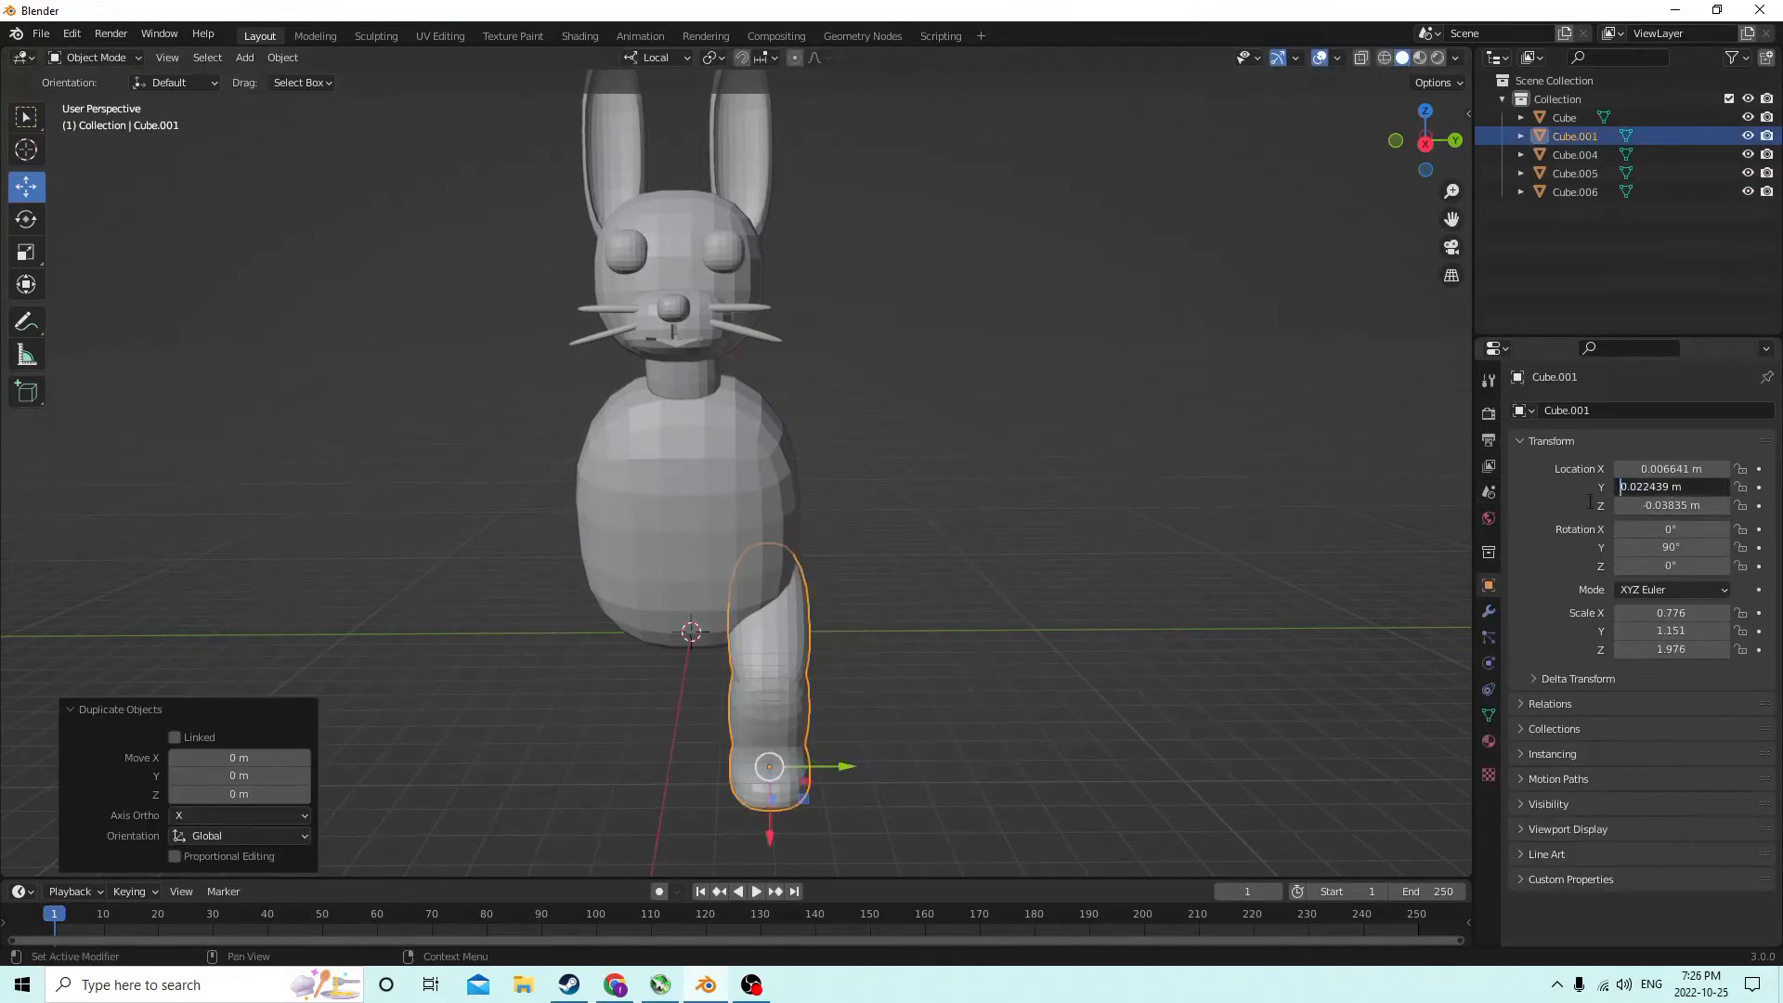
text(-)
key(Return)
middle_drag(1192, 514, 974, 520)
scroll(1048, 539, up, 3)
click(1029, 538)
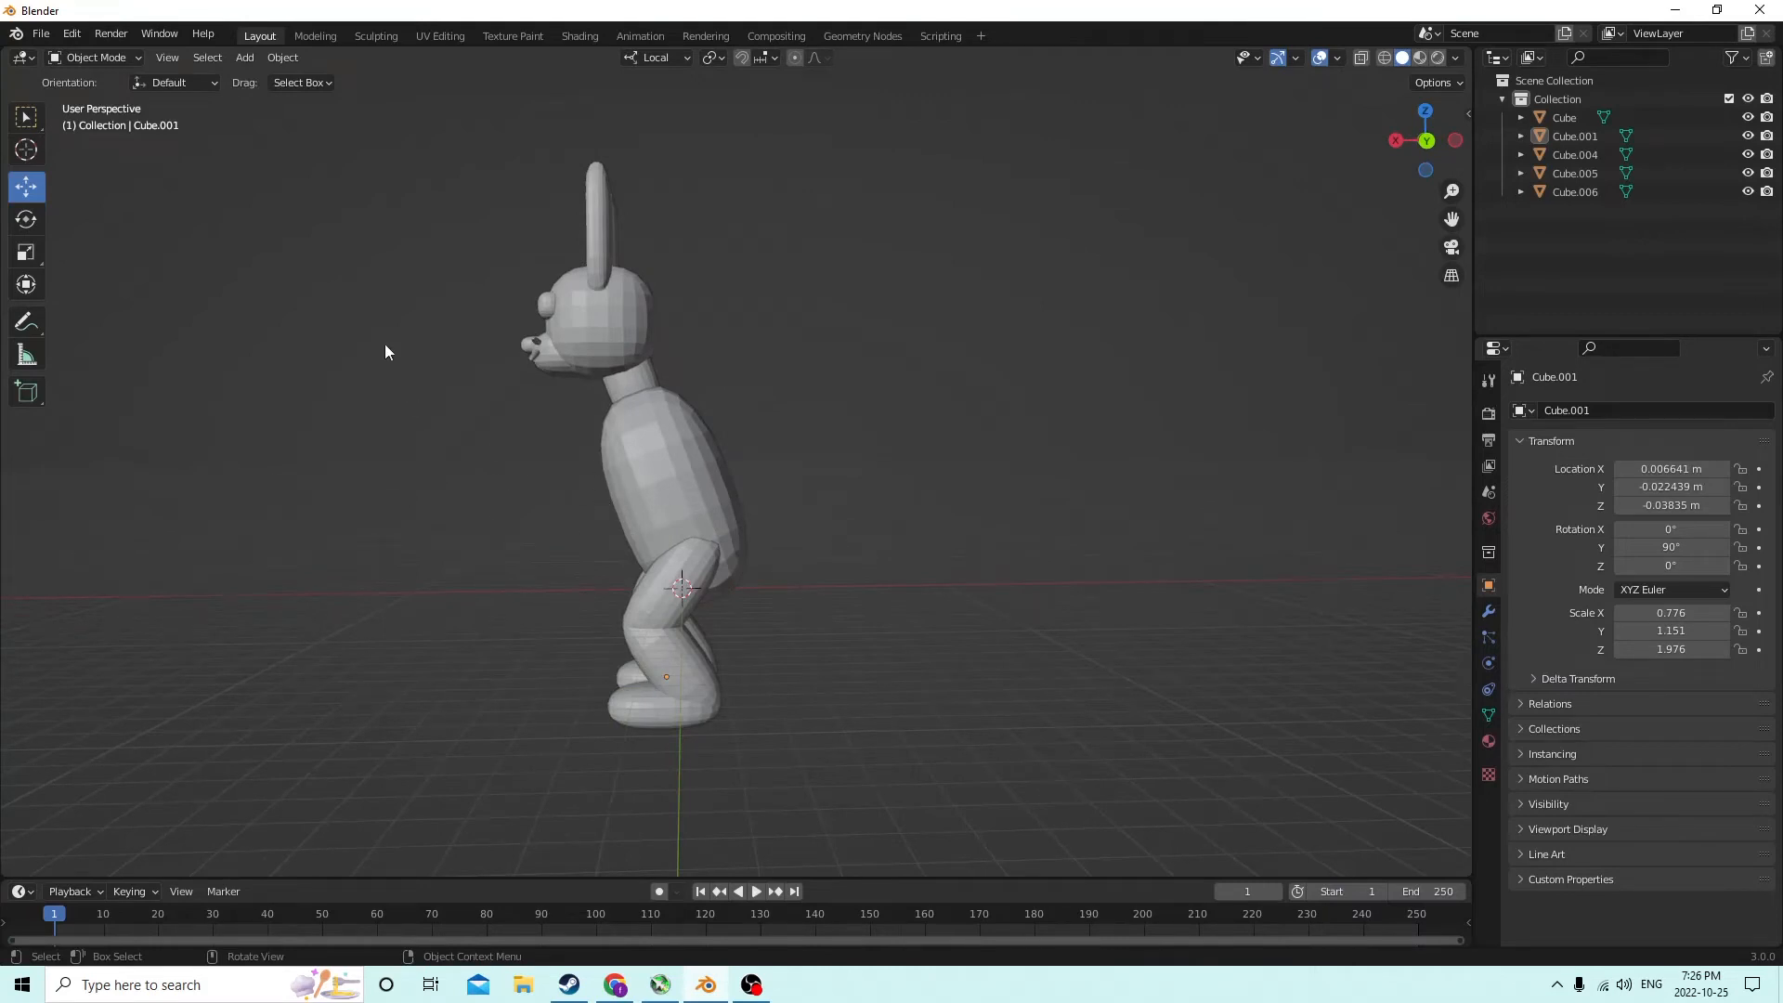
Duplicate the body and move the copy about 0.0353 m along its local Y axis, out to the +Y side
middle_drag(641, 512, 794, 505)
click(656, 509)
key(shift+d)
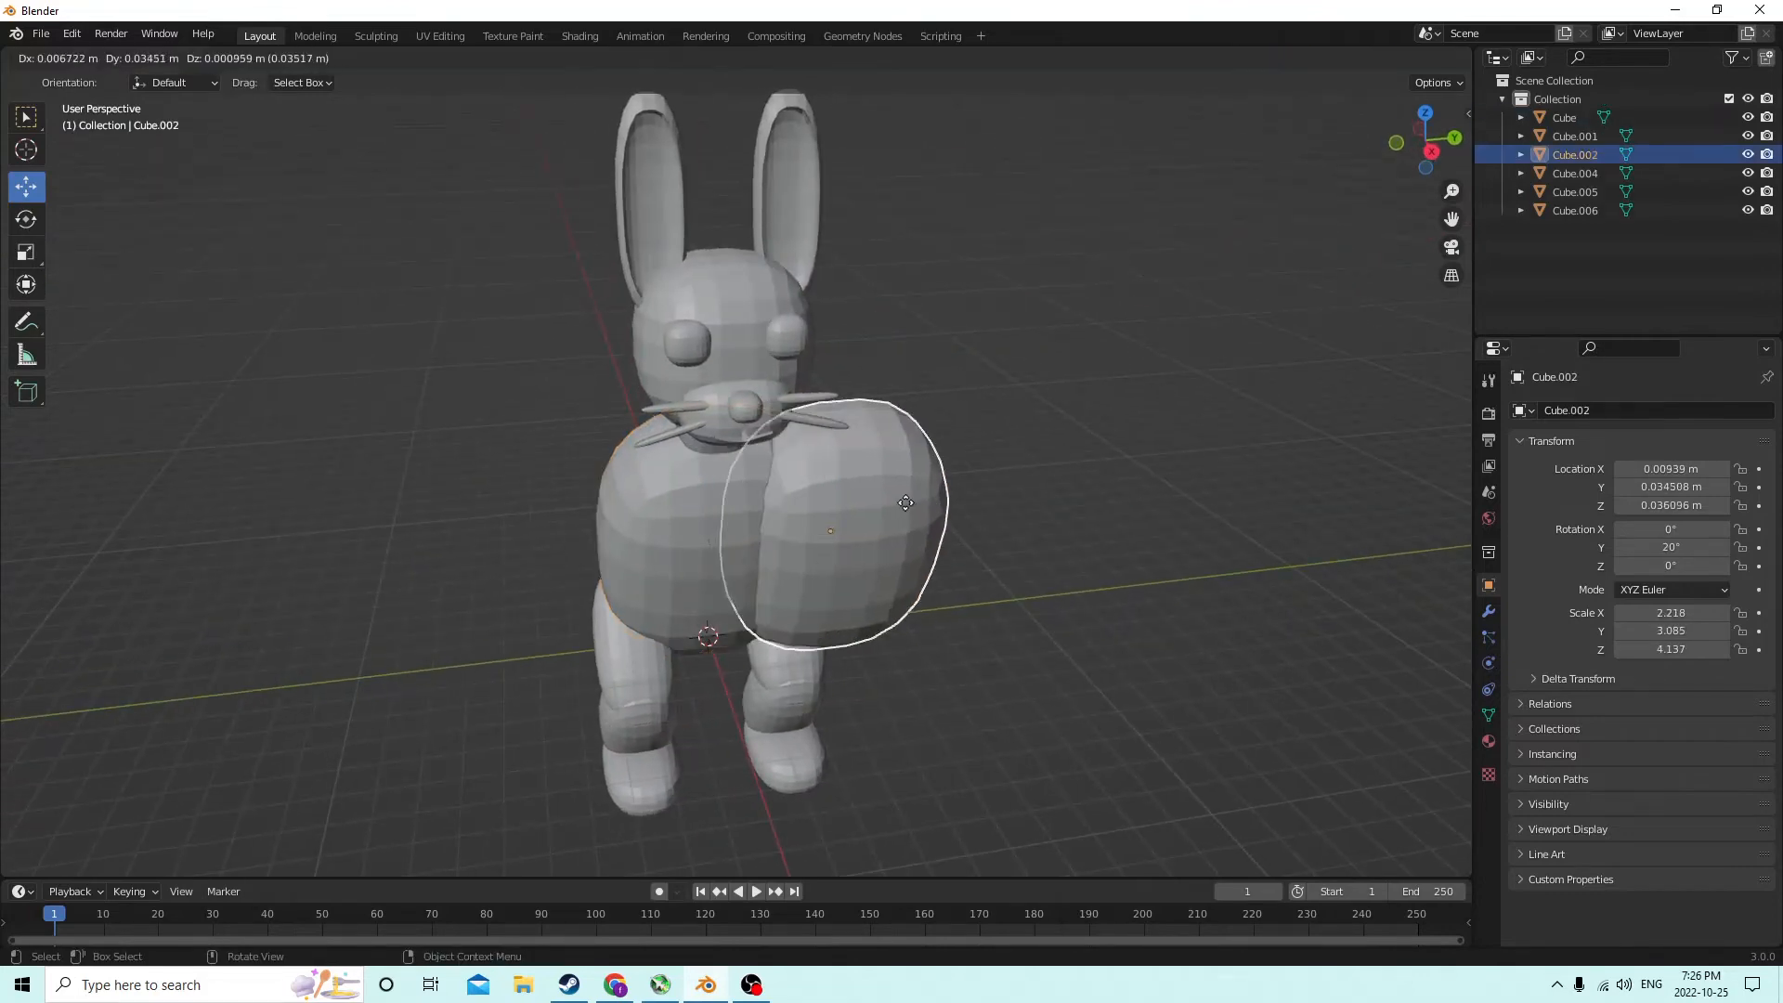
key(y)
click(905, 502)
mouse_move(906, 503)
middle_down()
mouse_move(778, 505)
mouse_move(873, 542)
mouse_move(895, 517)
mouse_move(767, 528)
mouse_move(860, 544)
mouse_move(841, 532)
middle_up()
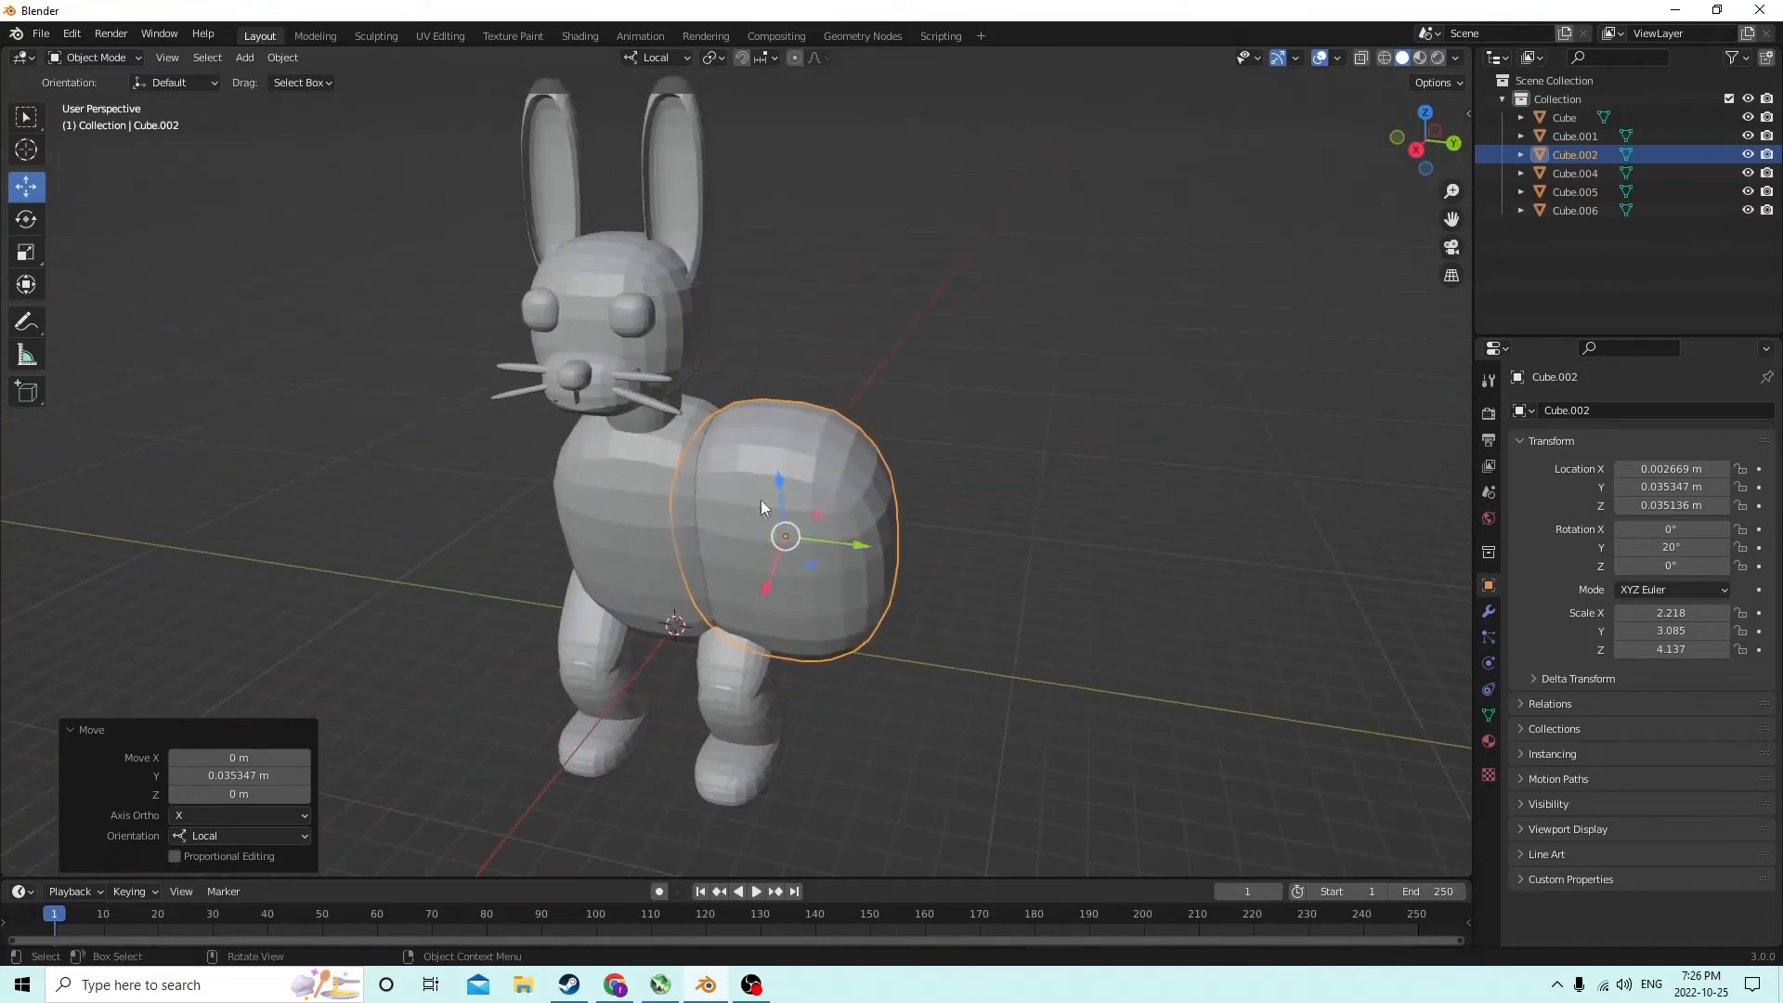
Narrow the body copy by scaling it to about 0.458 along local Y and 0.683 along local X
click(25, 252)
middle_drag(548, 320, 892, 516)
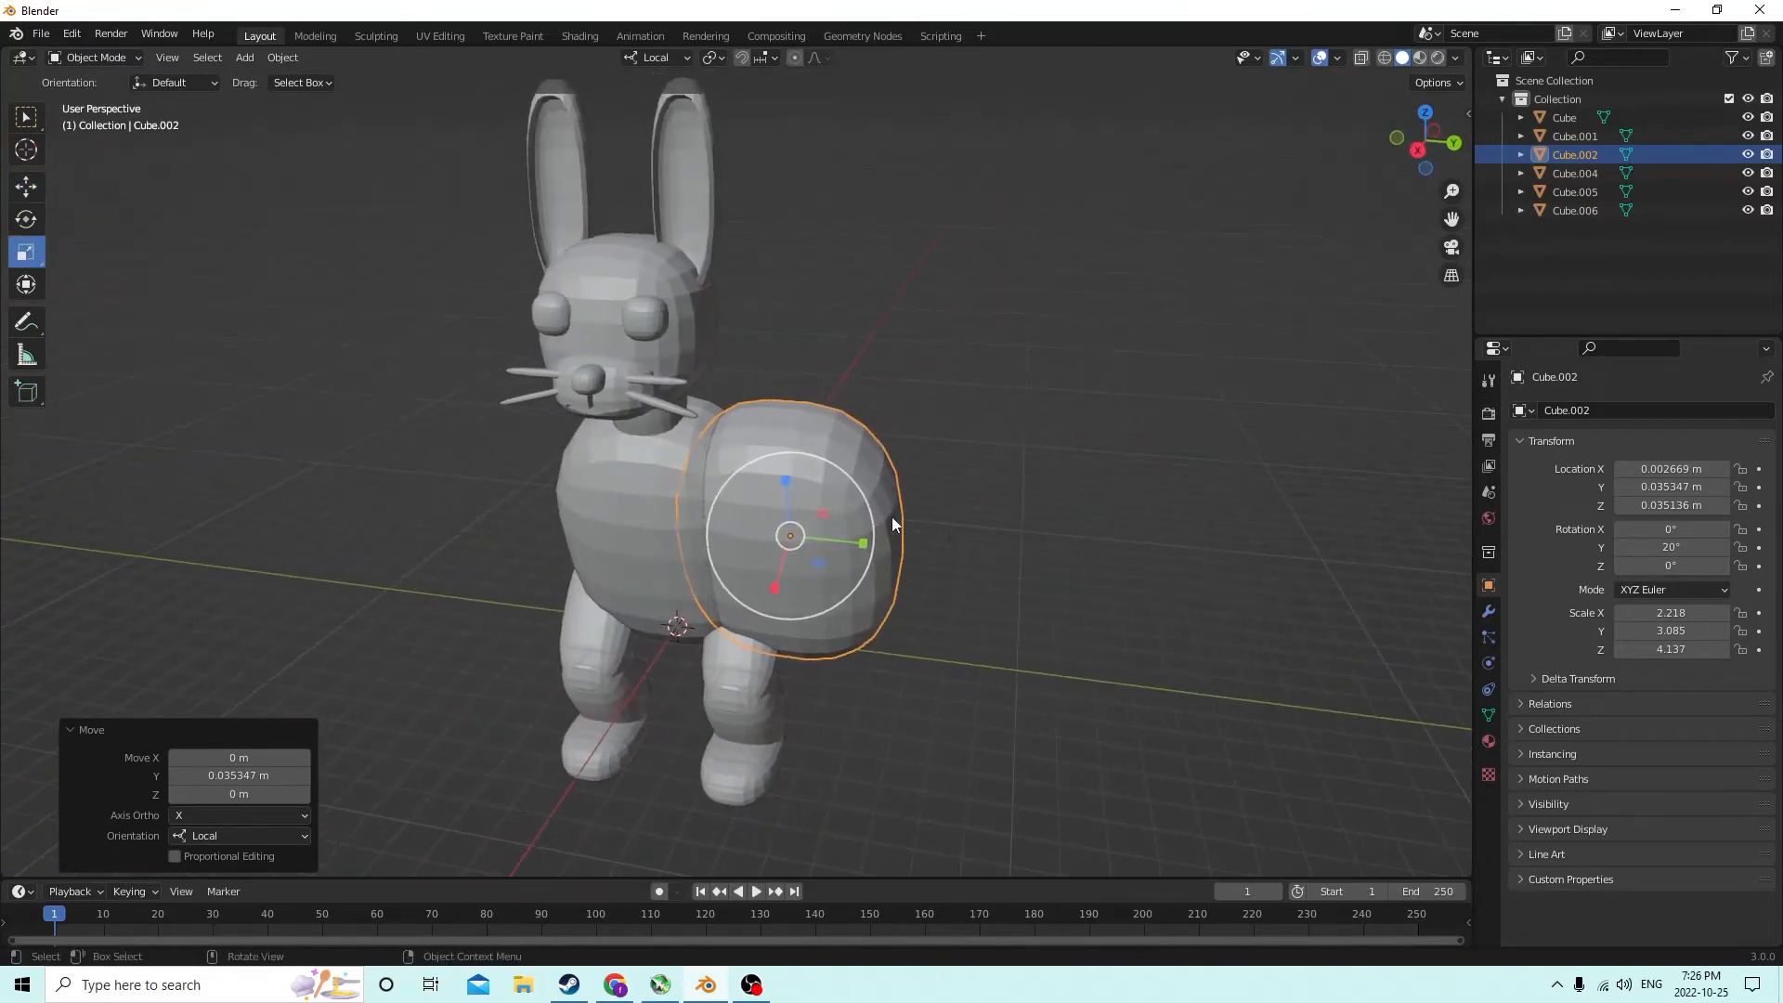
drag(863, 544, 823, 532)
middle_drag(823, 532, 653, 509)
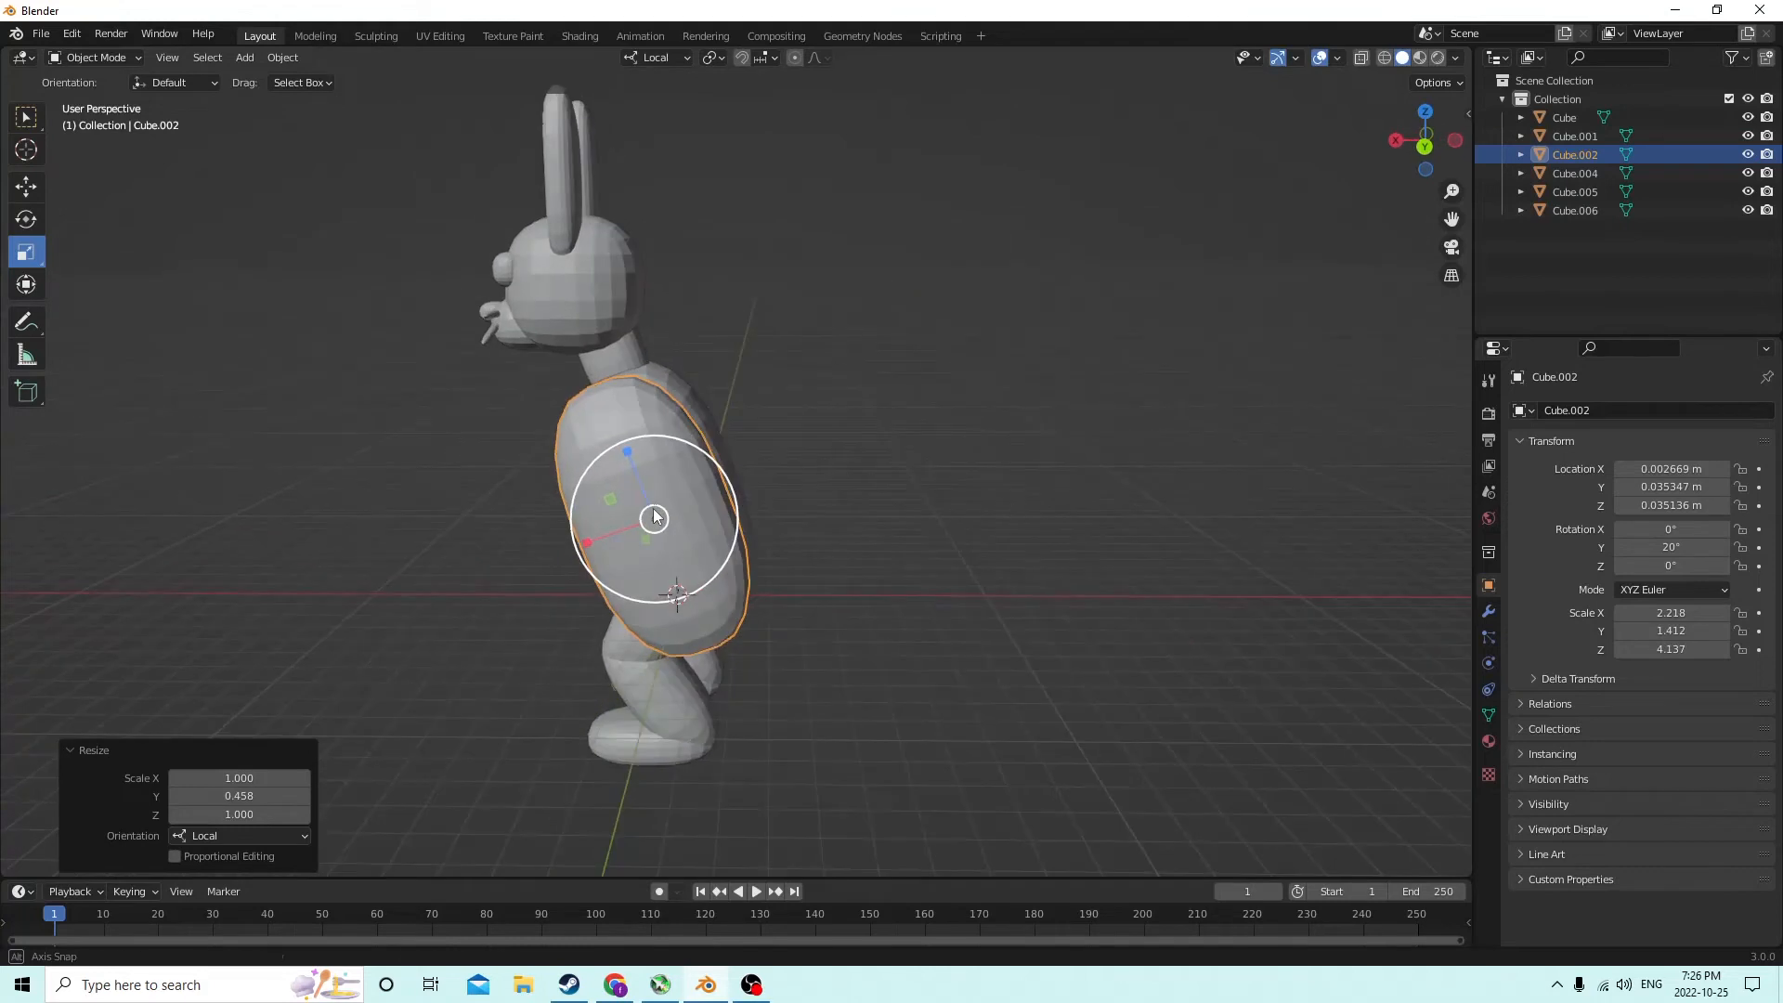
drag(587, 542, 607, 533)
Set the narrowed body copy's Y rotation to 90° so it lies horizontally as an arm
click(1684, 548)
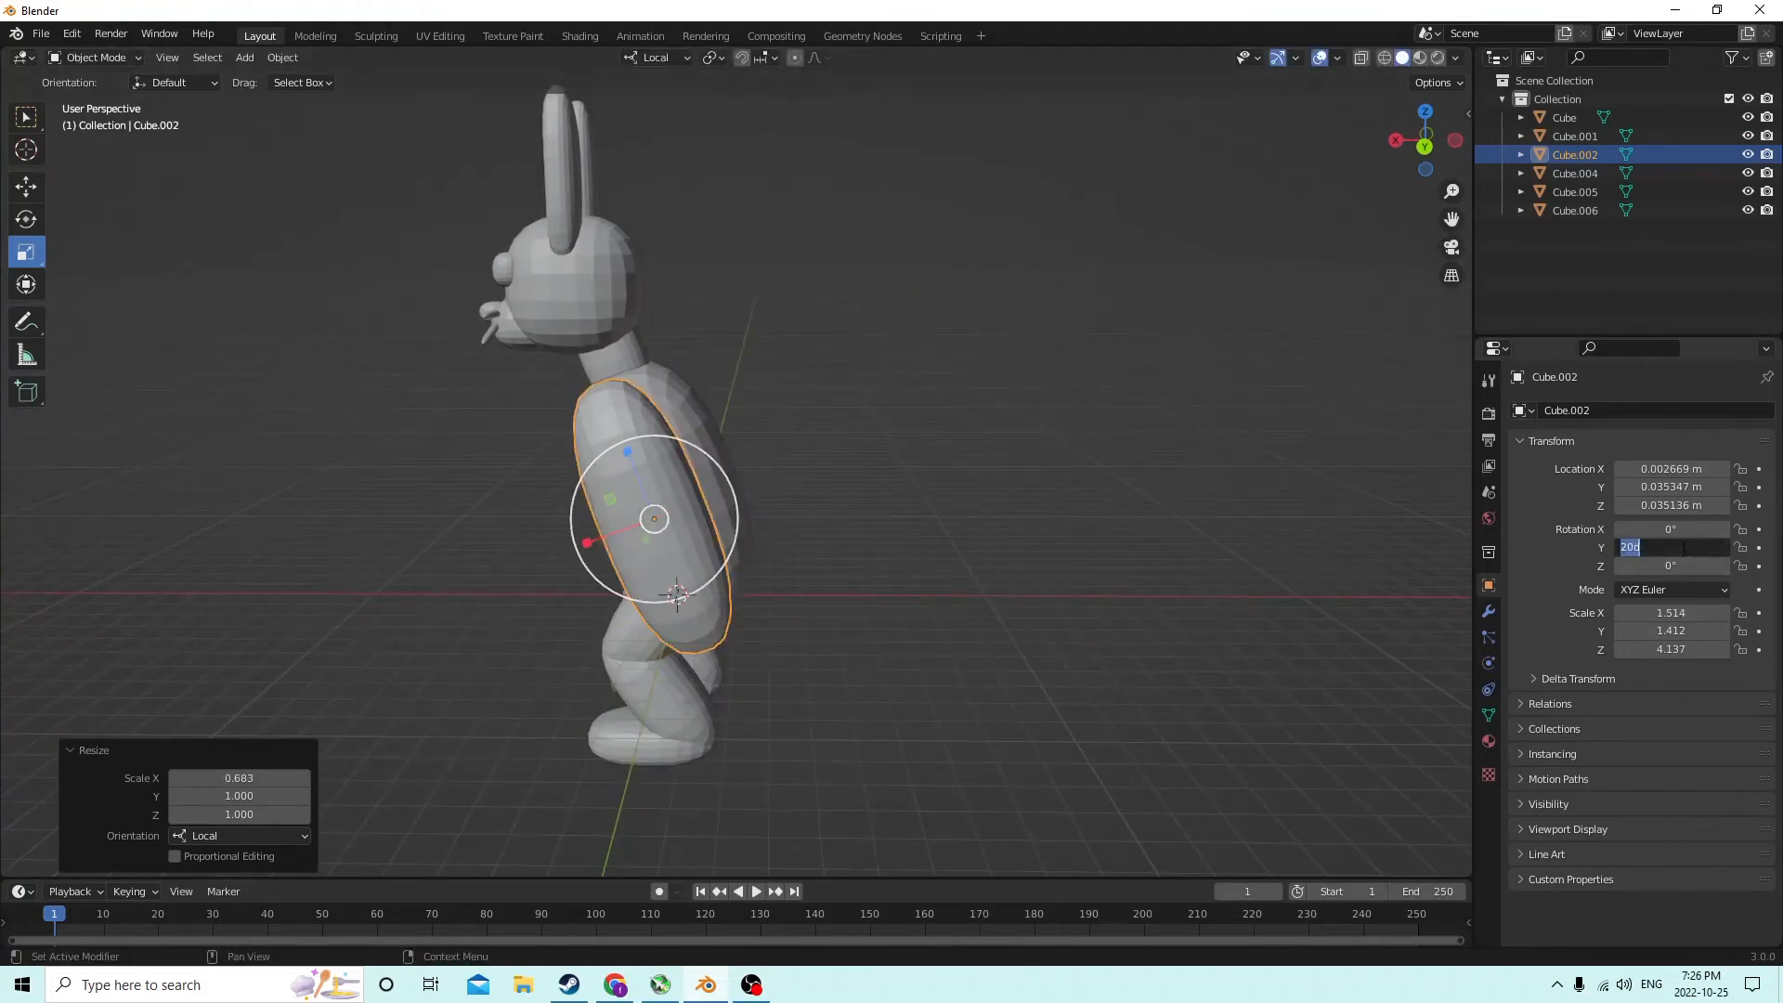
key(Return)
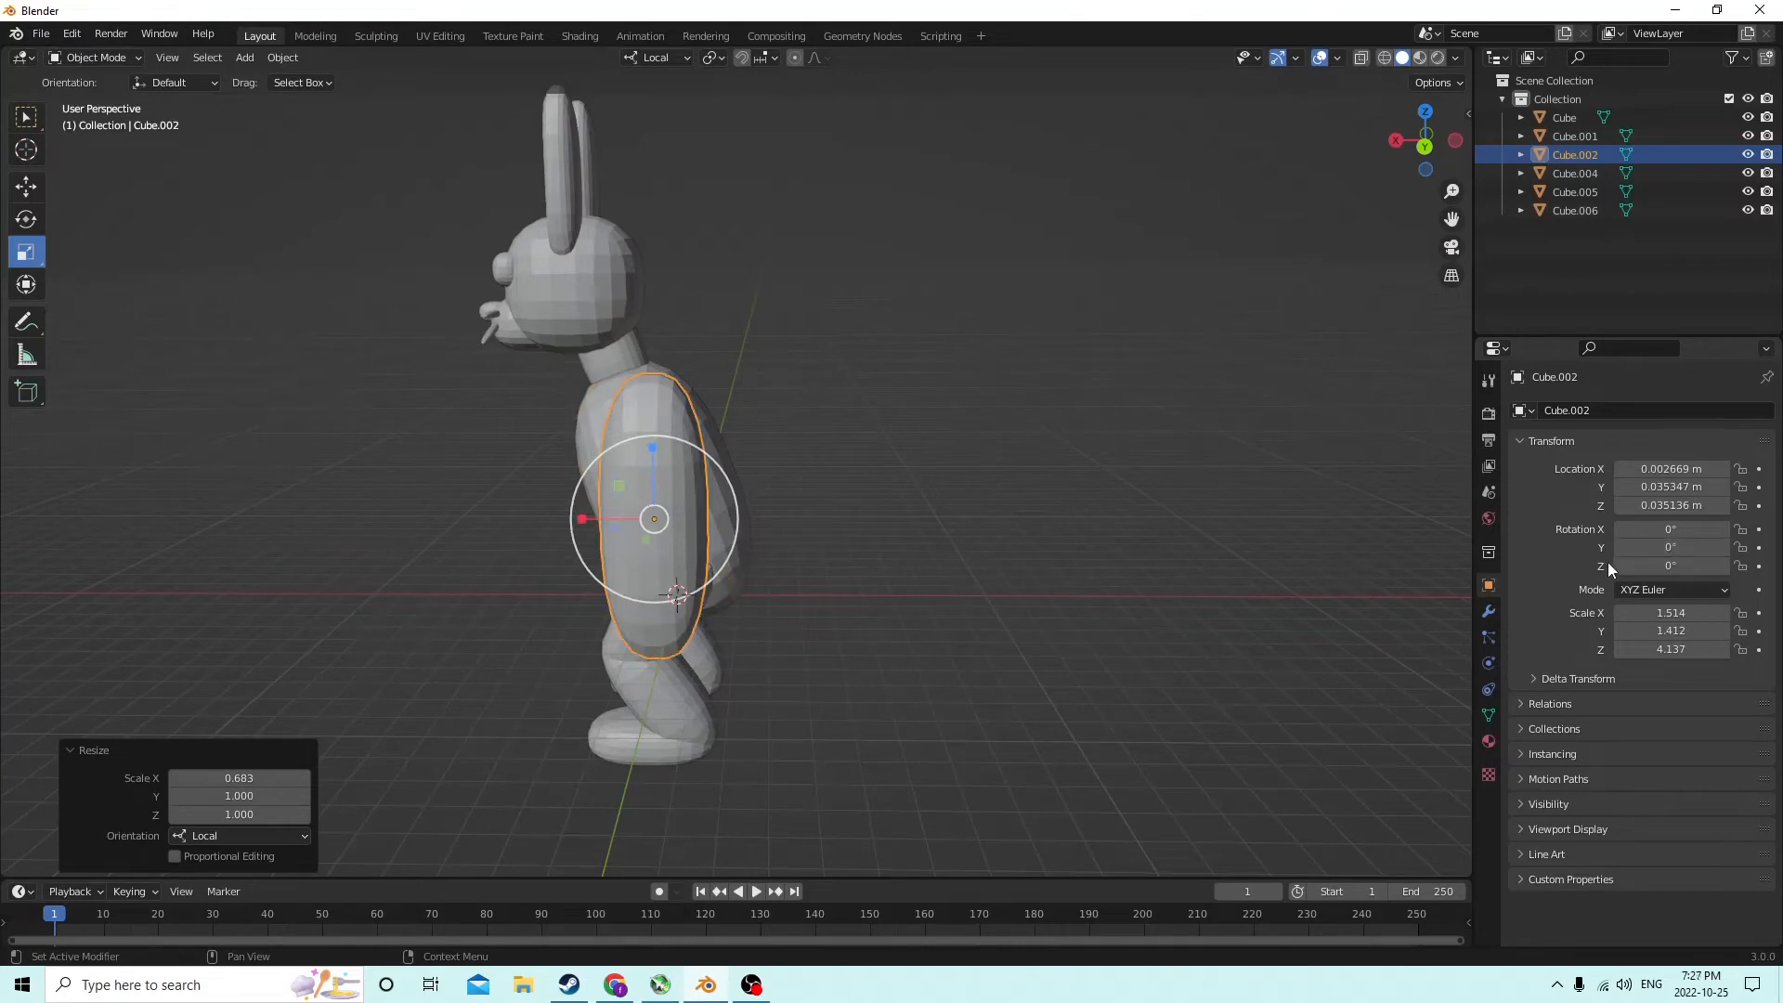
click(1680, 547)
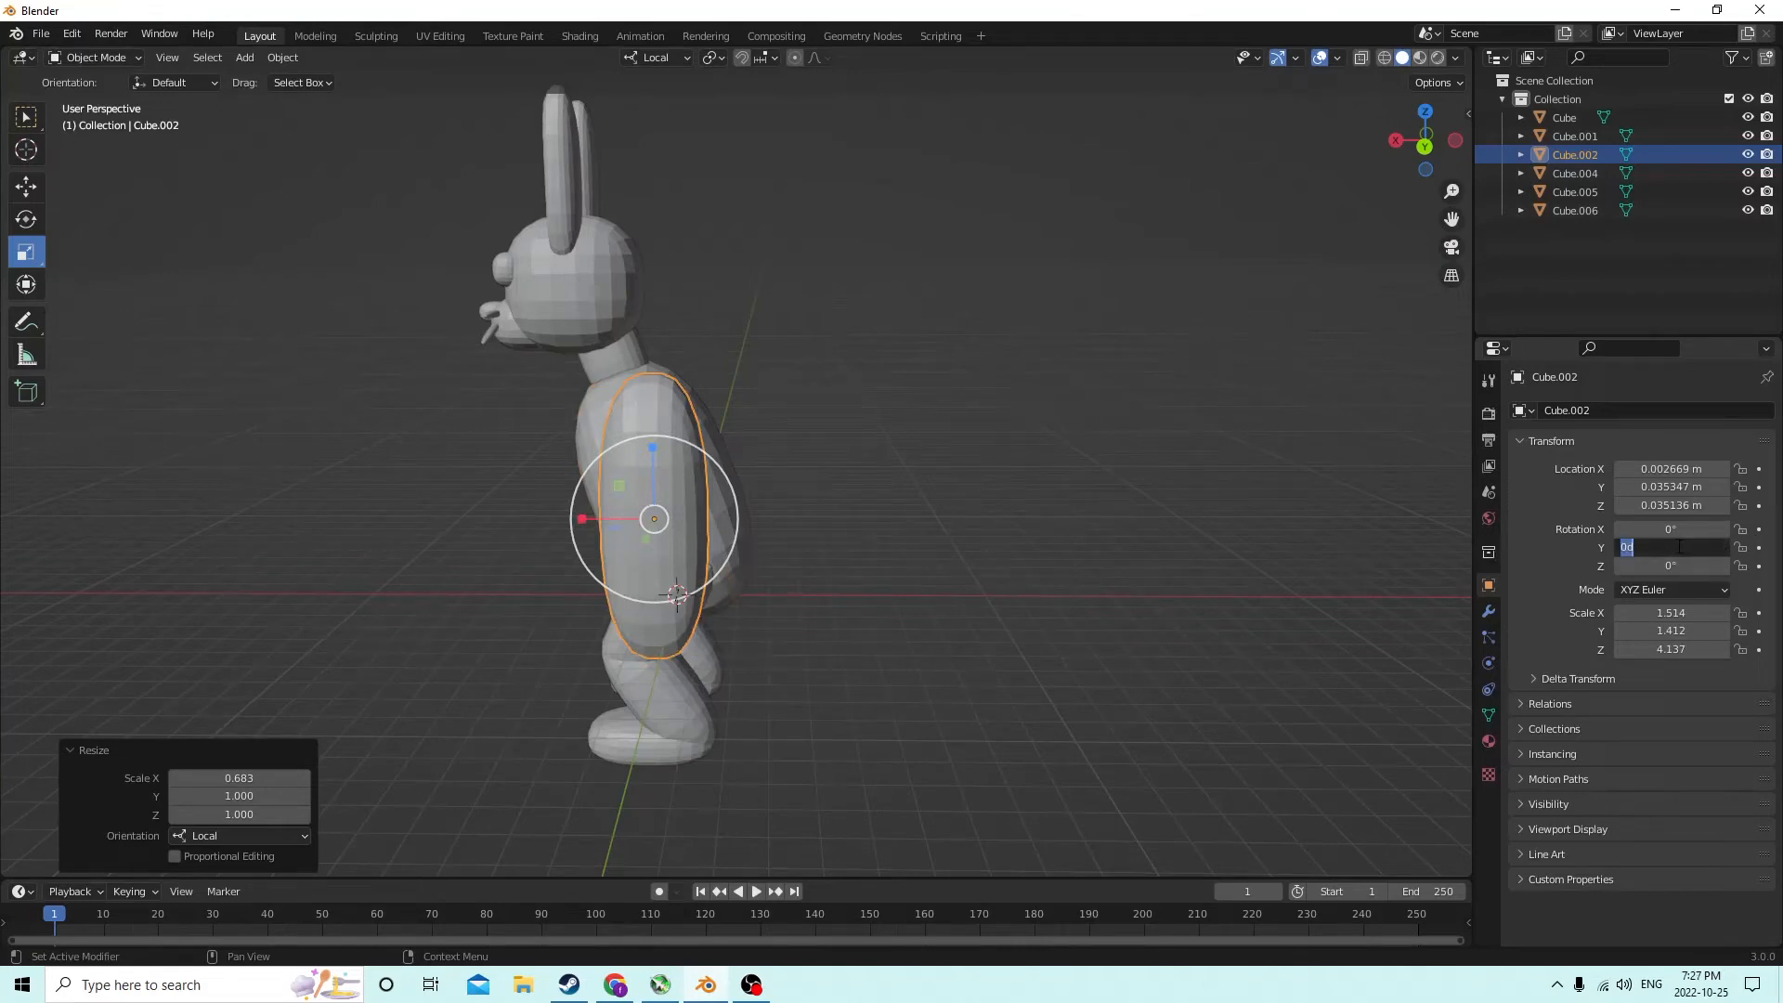
text(90)
key(Return)
mouse_move(923, 409)
middle_down()
mouse_move(999, 412)
mouse_move(916, 421)
middle_up()
Move the arm forward and up along its local axes to about X 0.0286 m and Z 0.0495 m
click(26, 185)
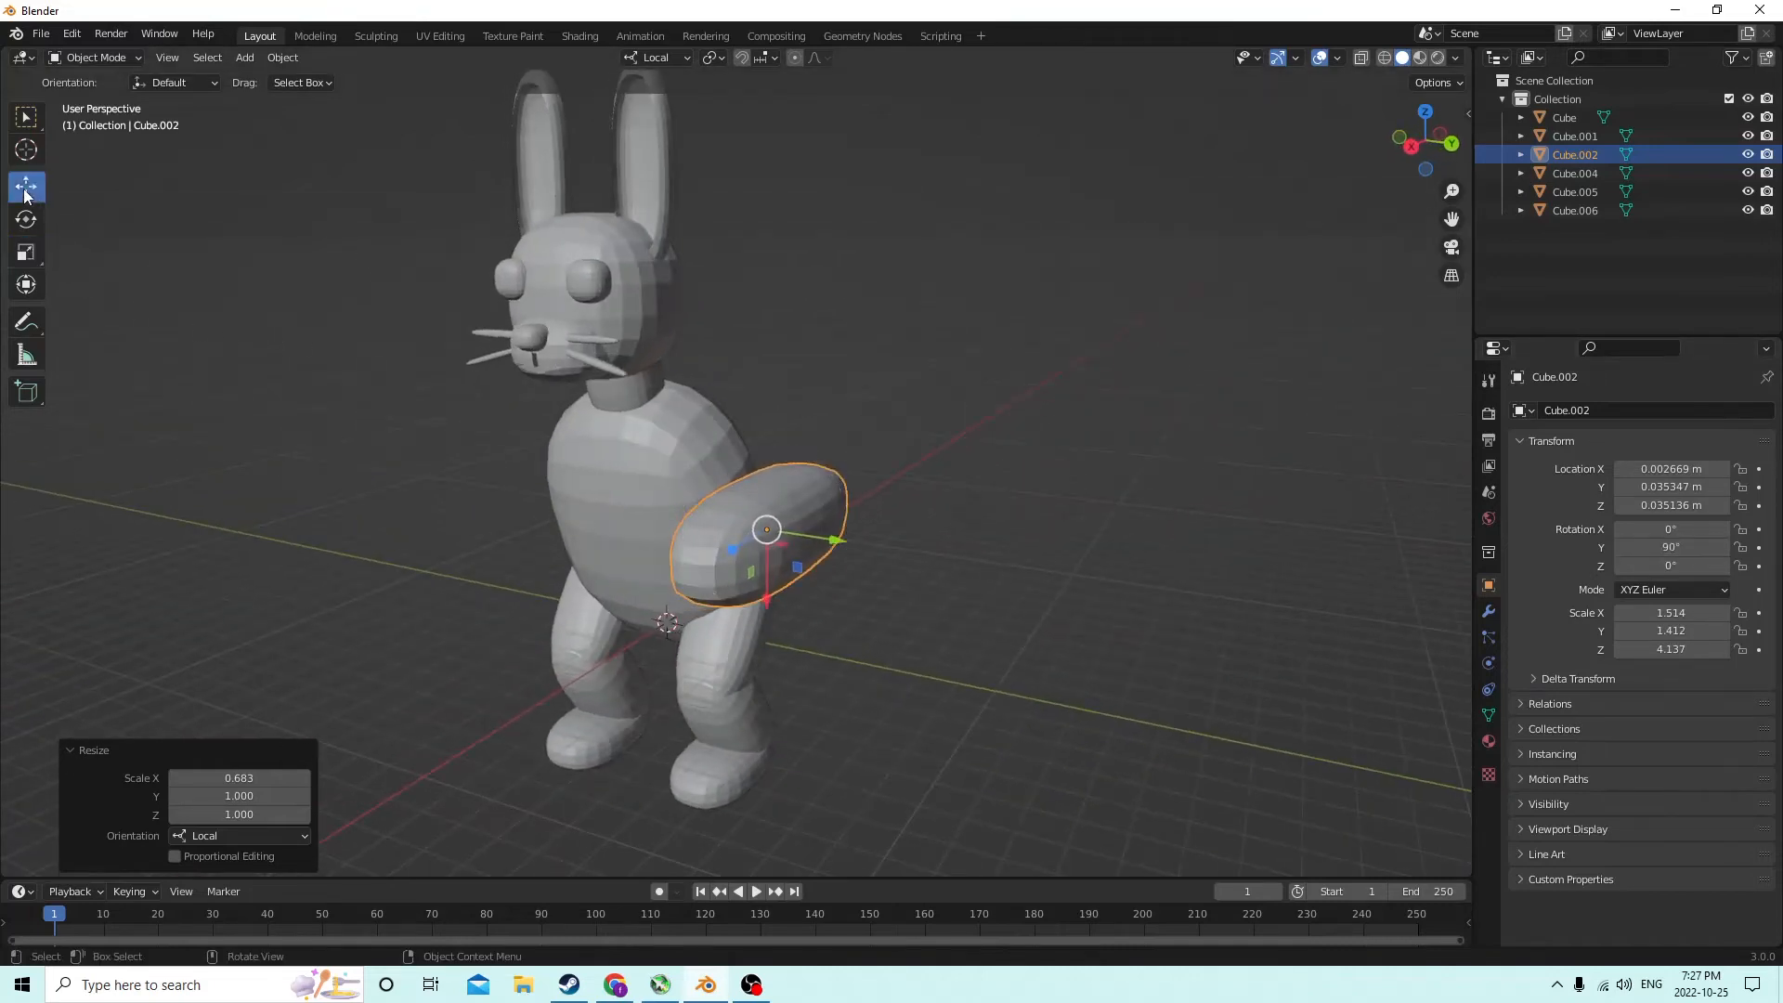
middle_drag(418, 353, 716, 565)
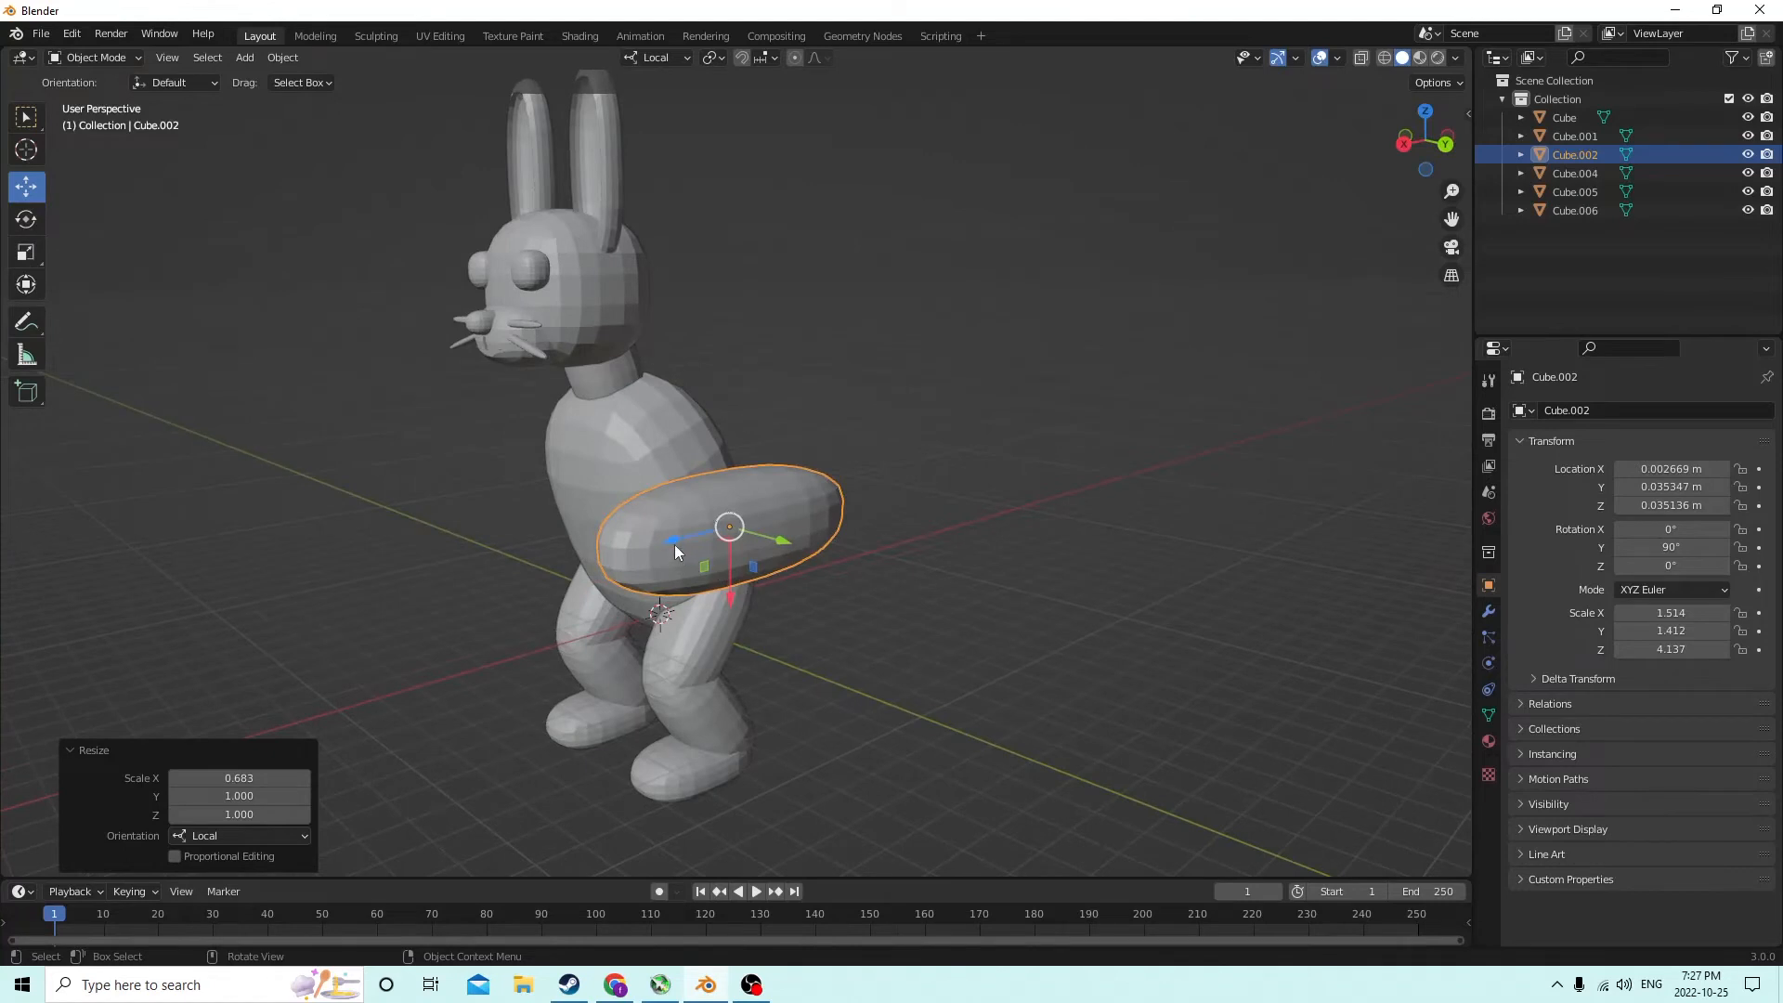
drag(676, 545, 650, 599)
middle_drag(650, 599, 485, 509)
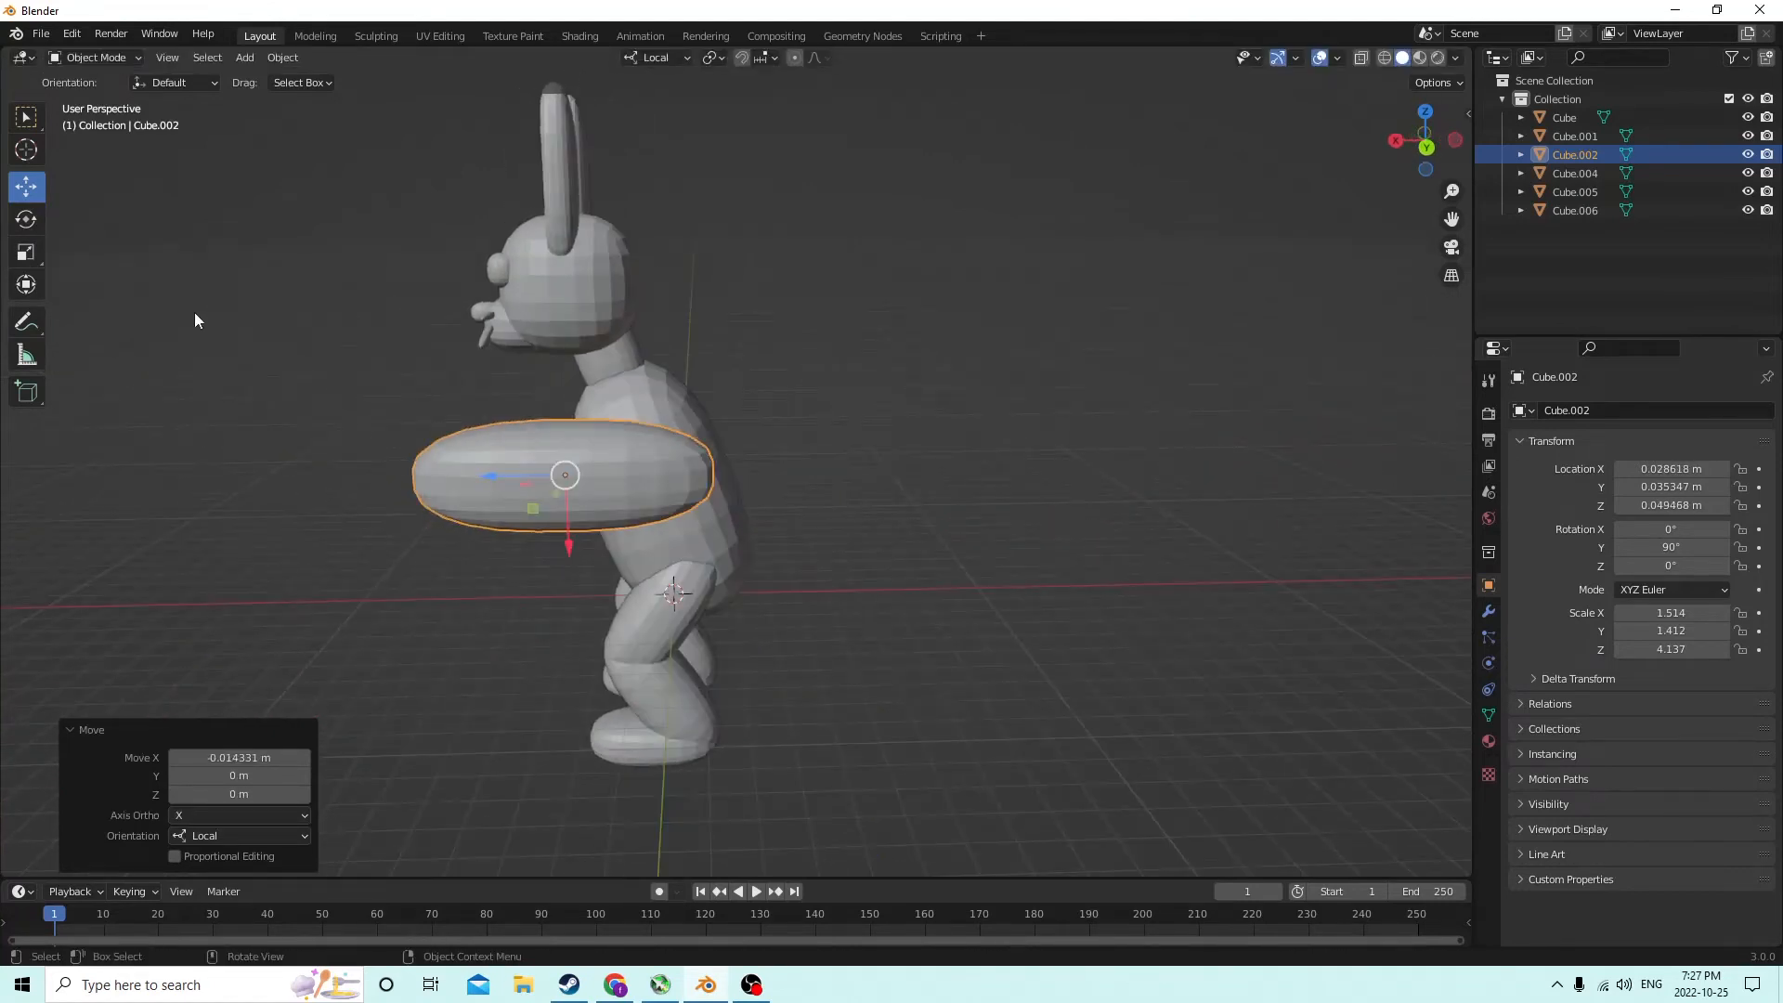
Shorten and slim the arm to a scale of about X 0.950, Y 0.793 and Z 2.949
click(26, 252)
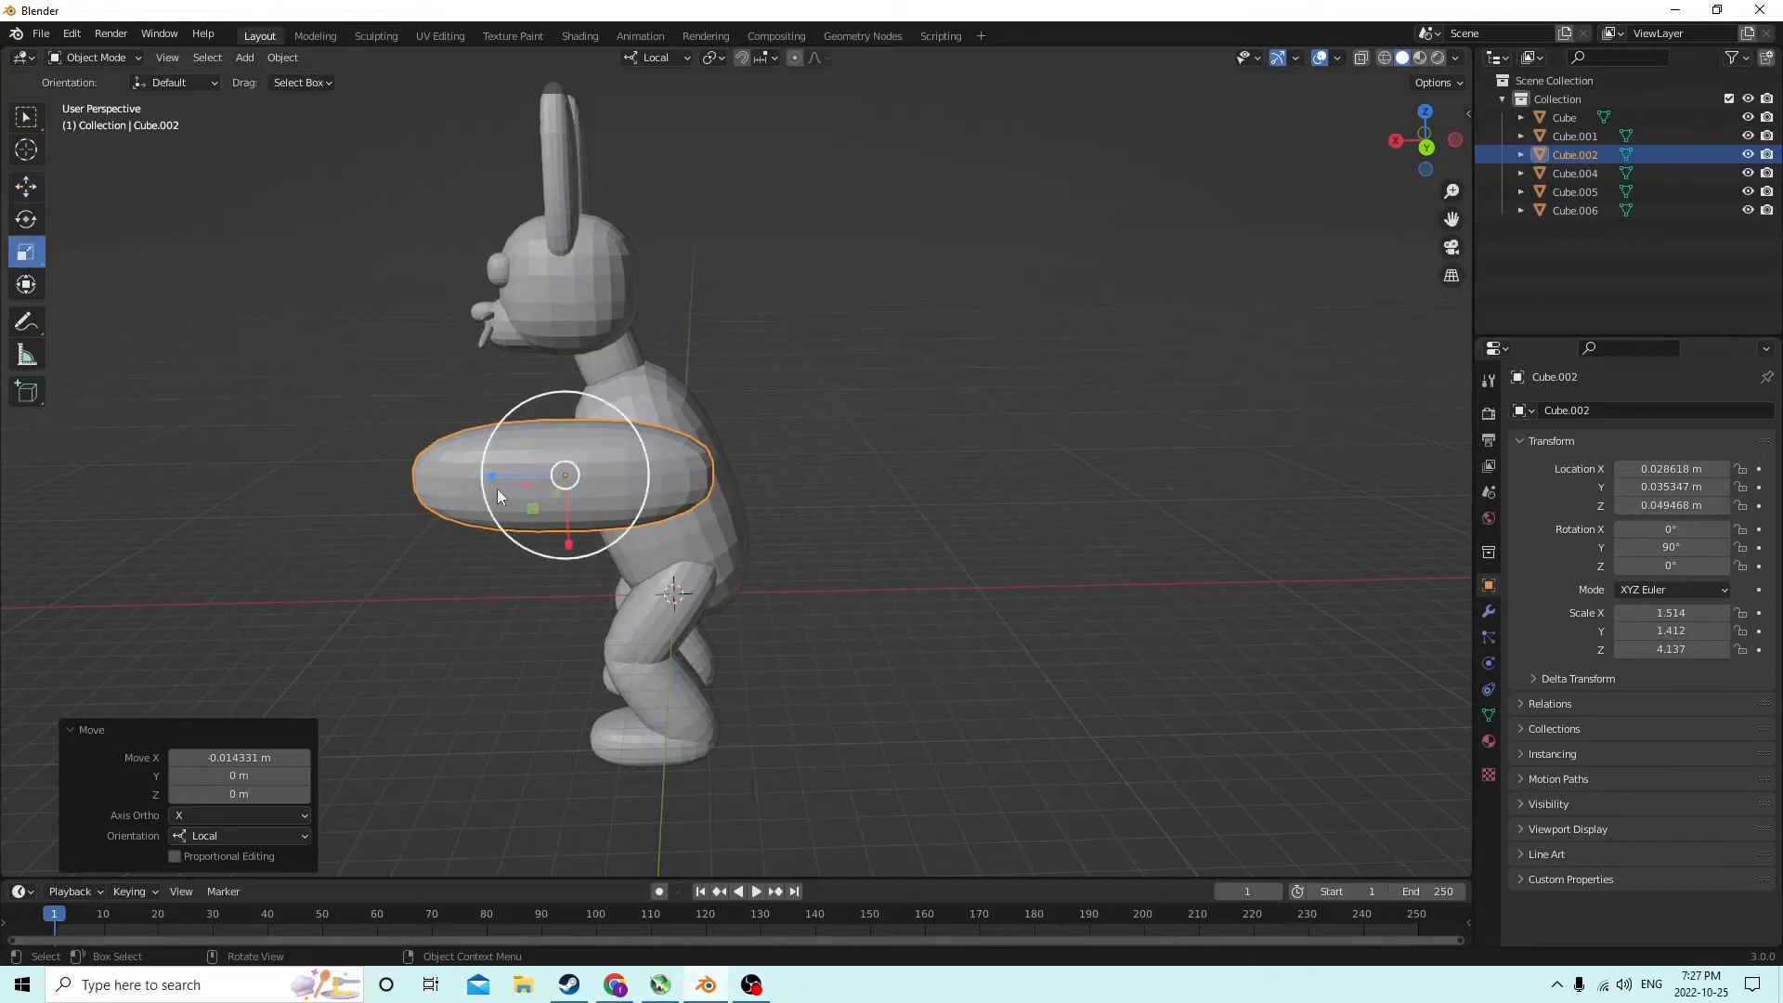
drag(492, 472, 517, 476)
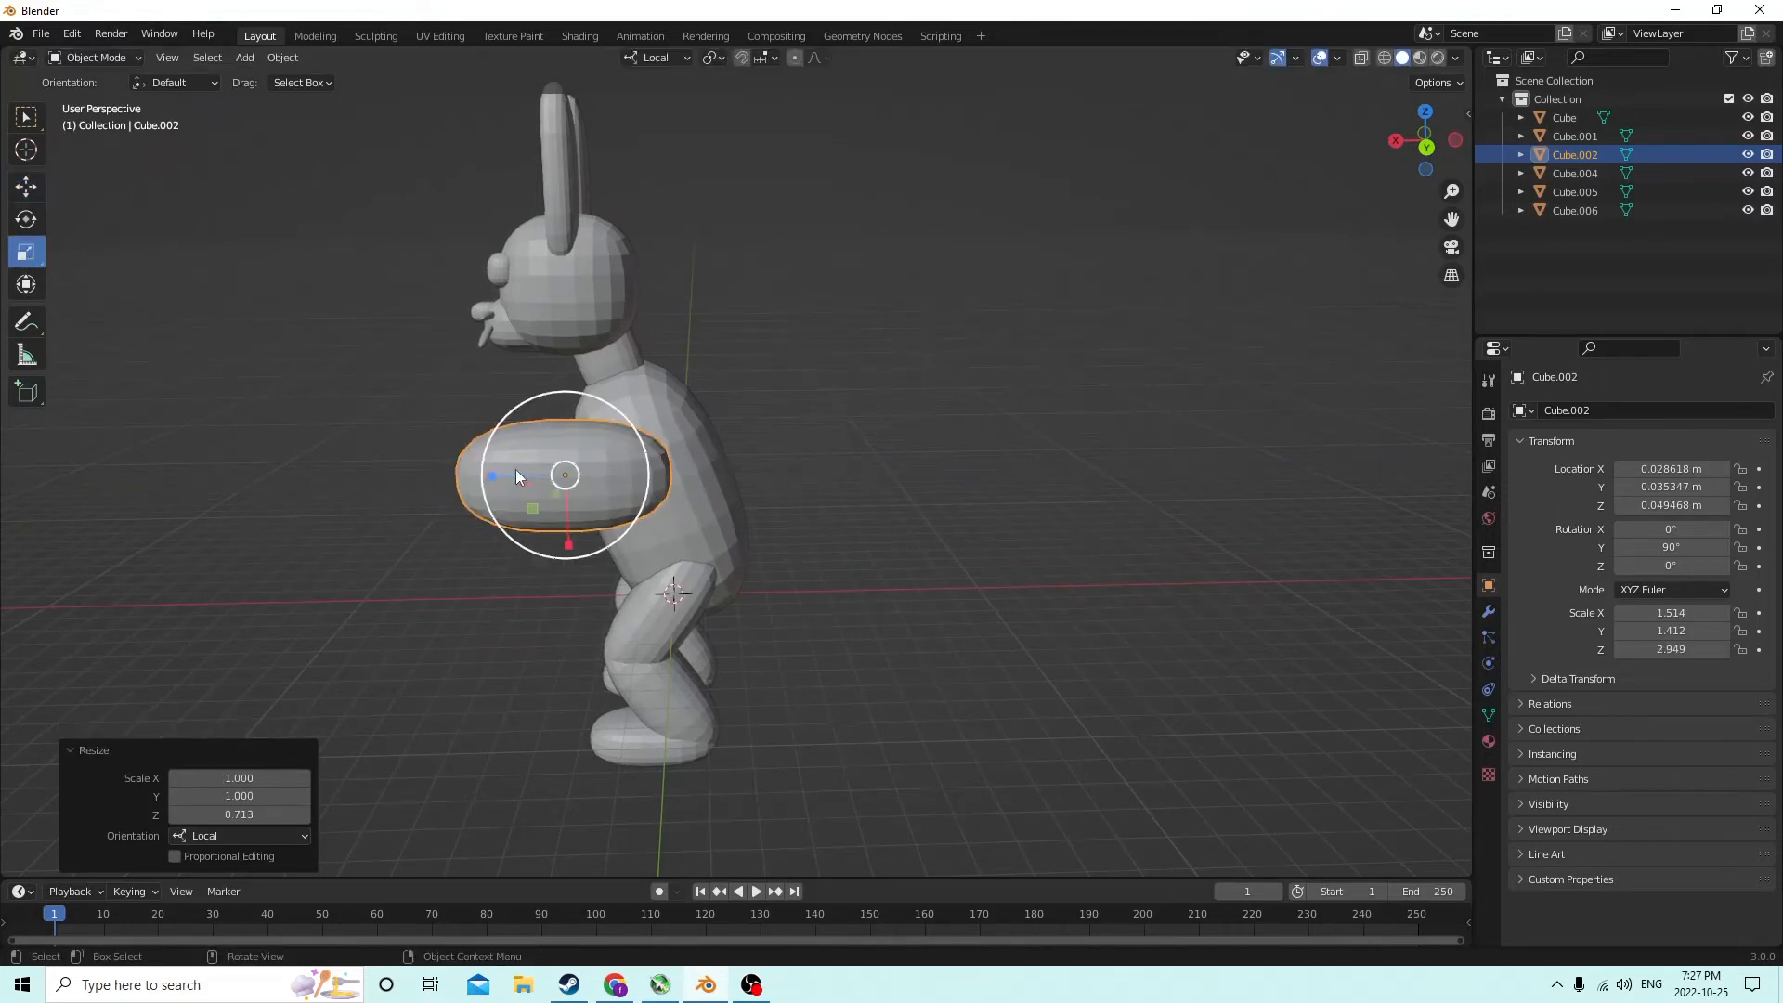
drag(571, 547, 568, 520)
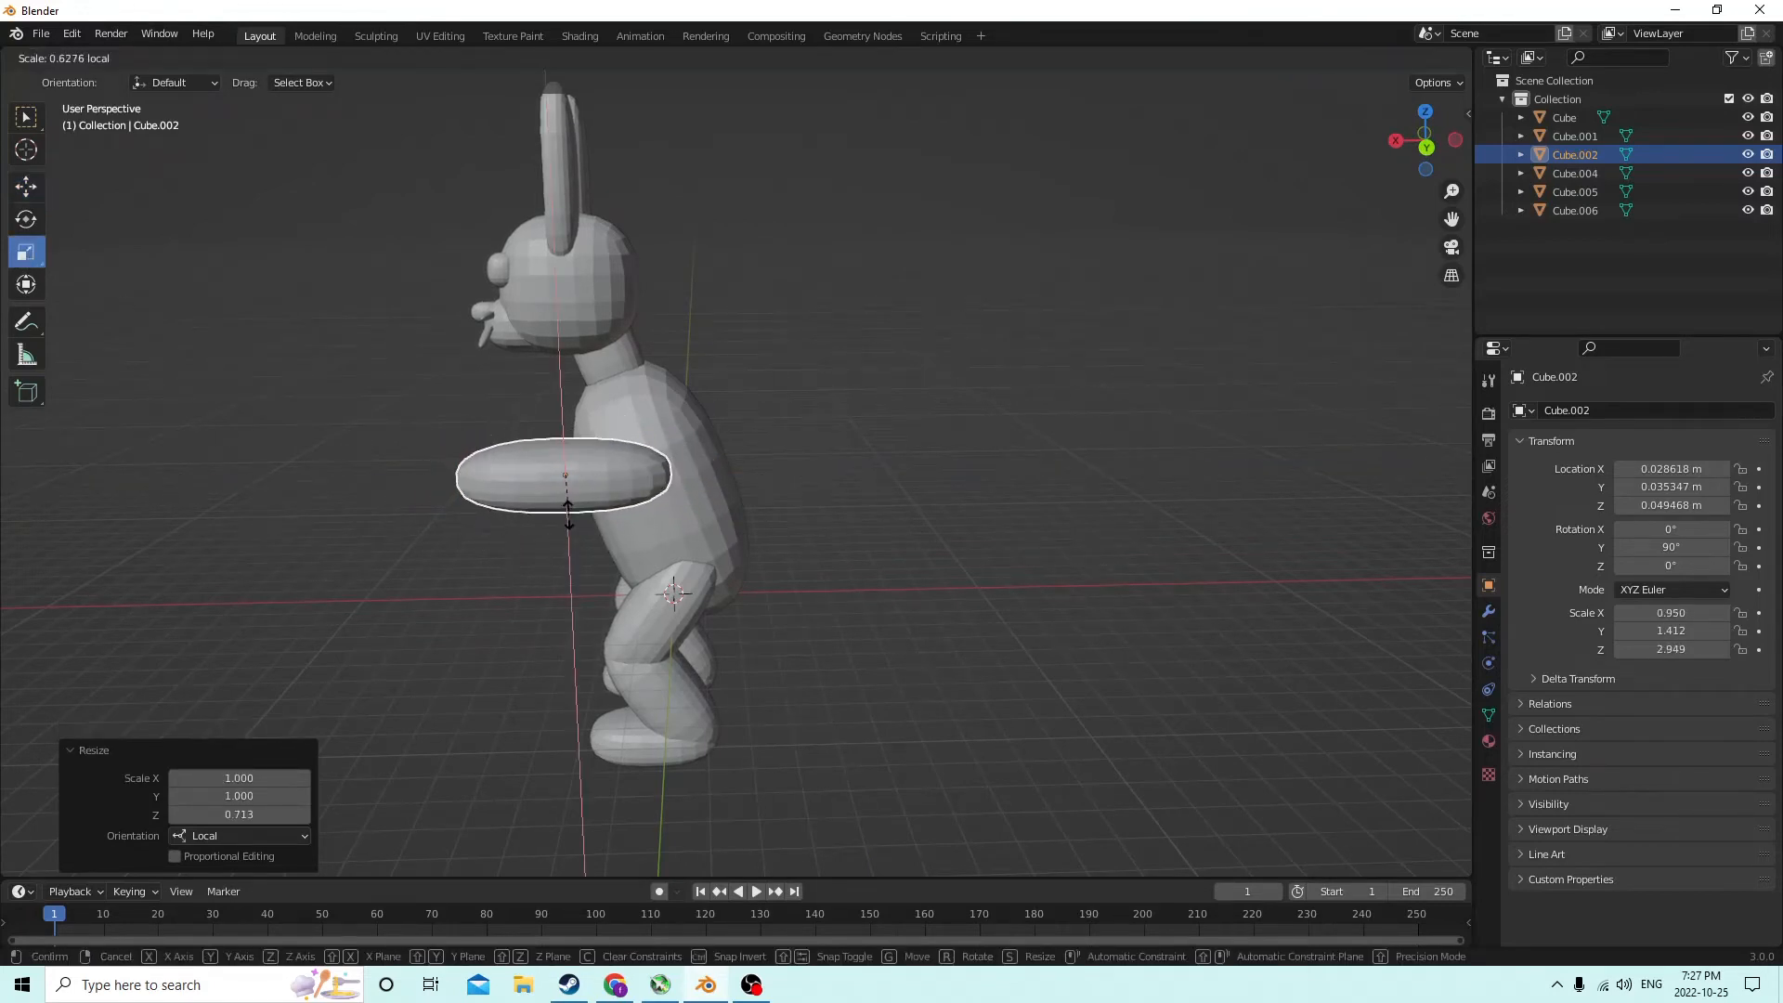
middle_drag(568, 521, 851, 495)
drag(885, 497, 853, 497)
middle_drag(853, 497, 688, 473)
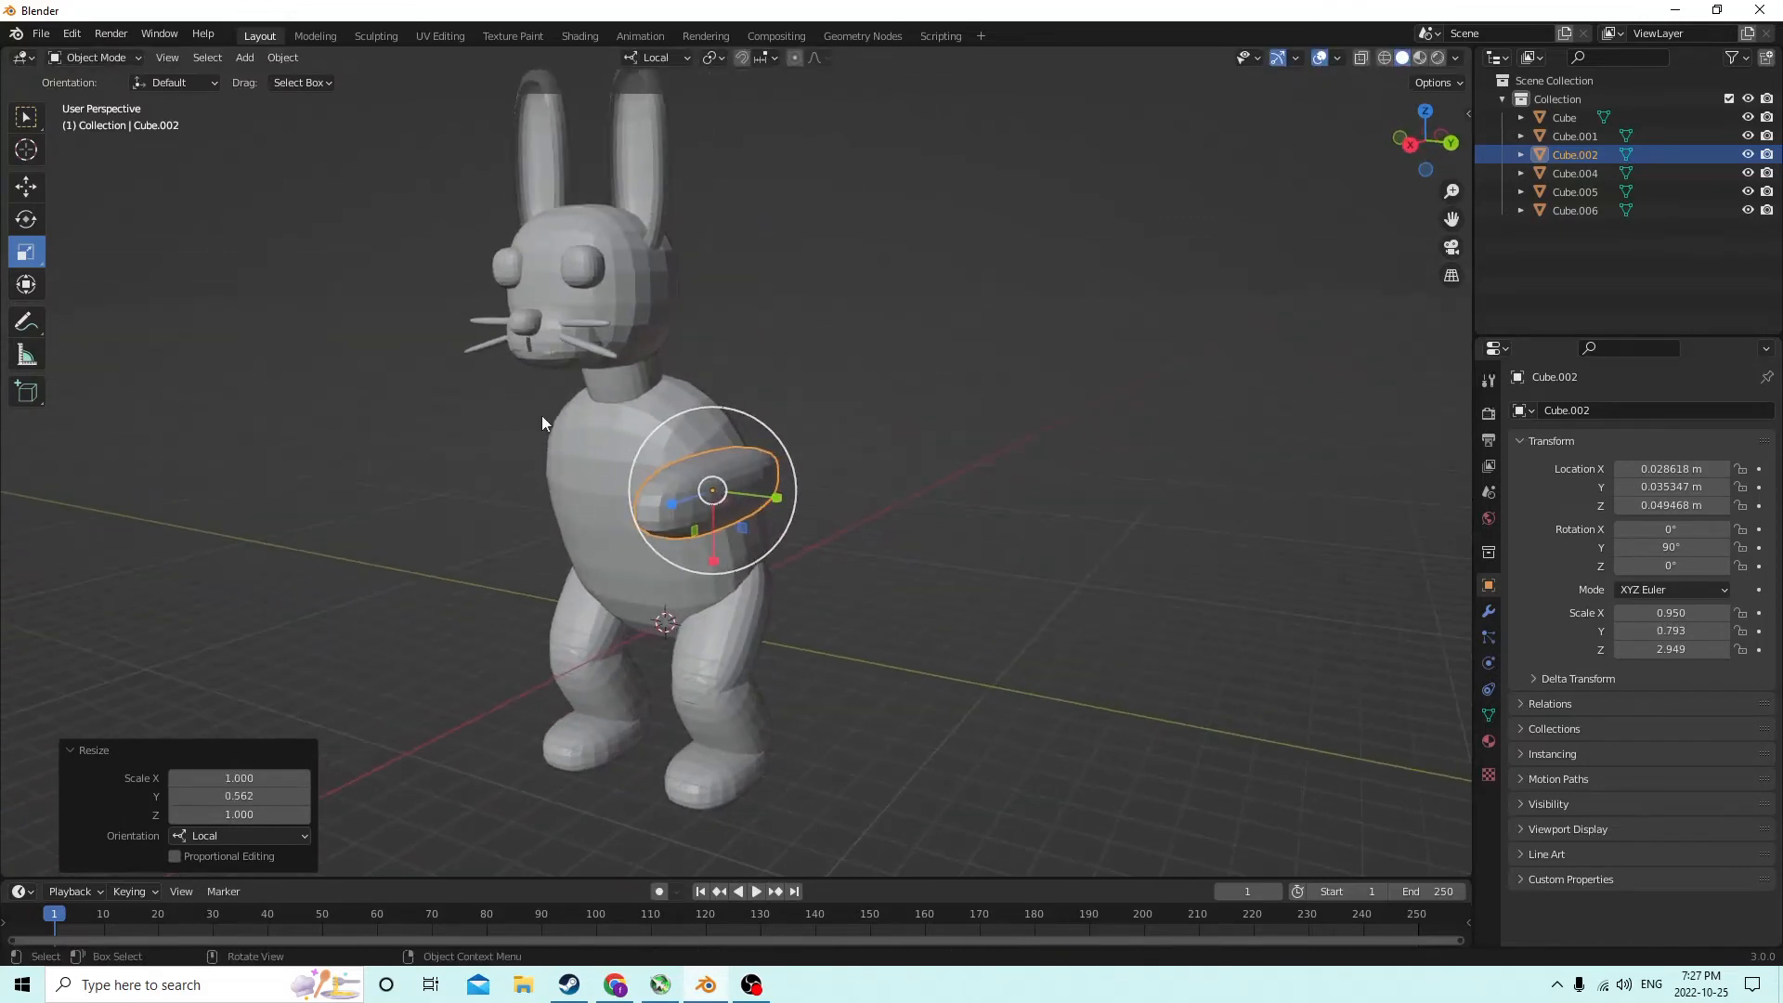
Move the arm inward to about Y 0.0266 m and raise it to about Z 0.0569 m at the shoulder
click(15, 192)
drag(780, 499, 745, 485)
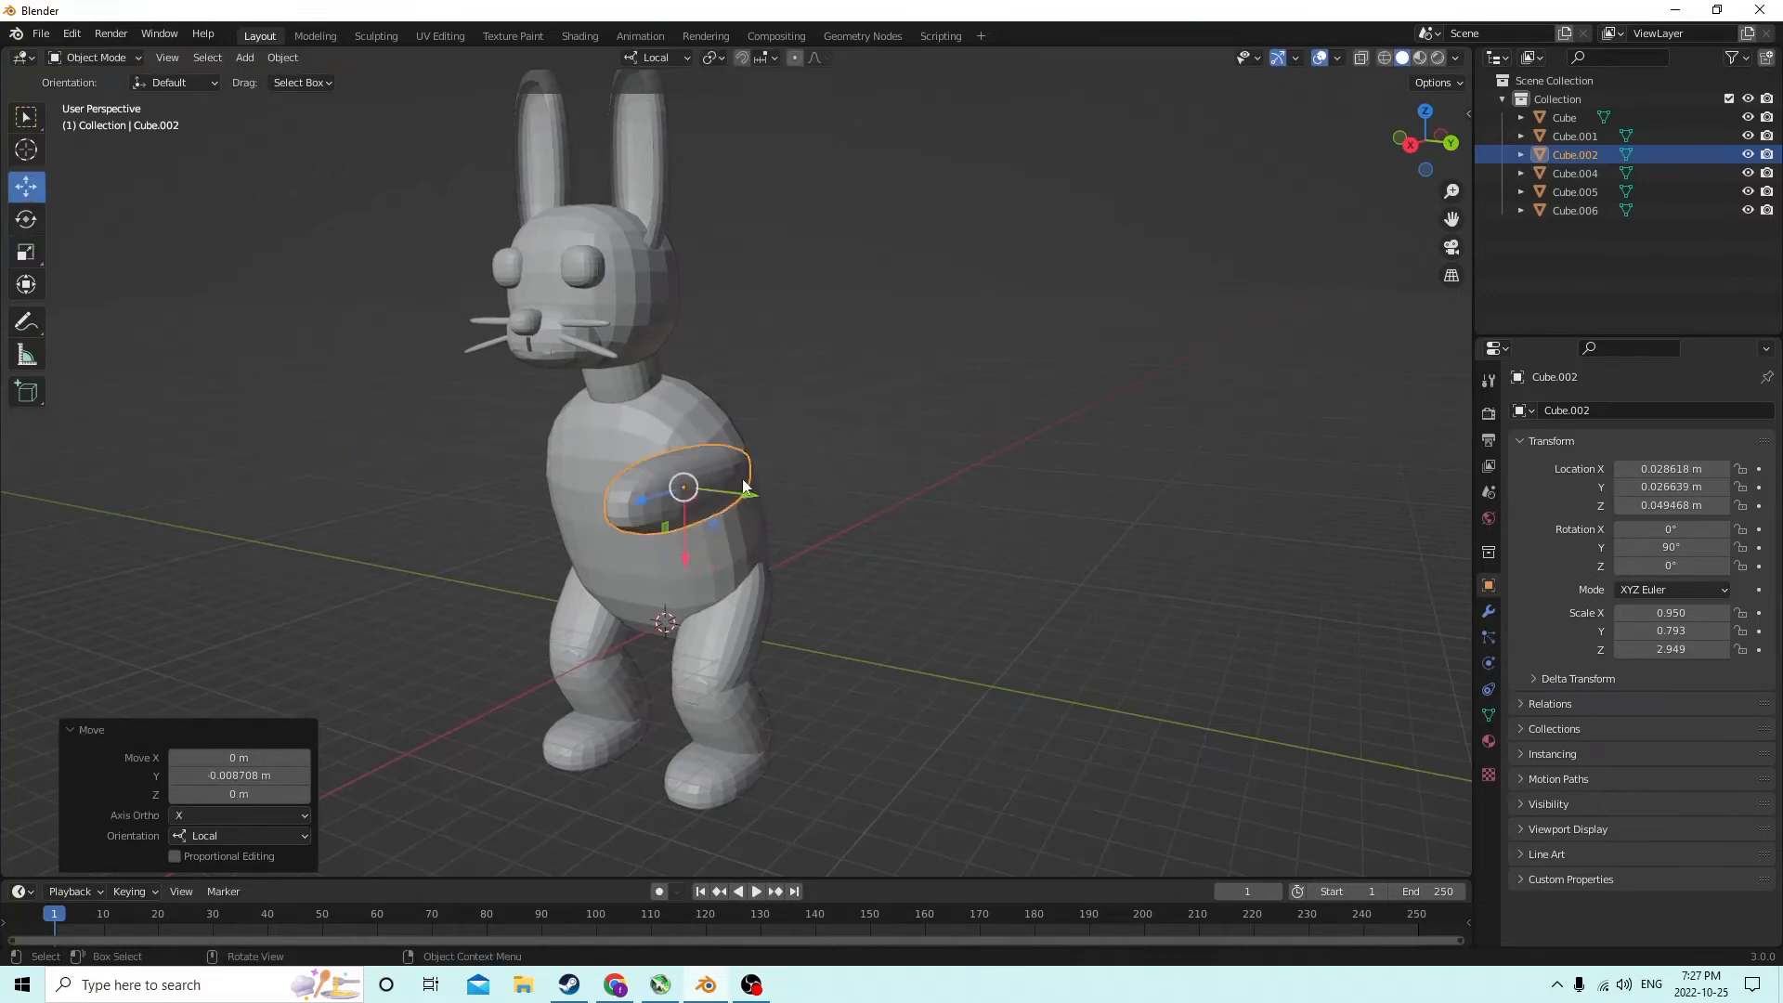
middle_drag(592, 405, 470, 432)
scroll(472, 426, up, 4)
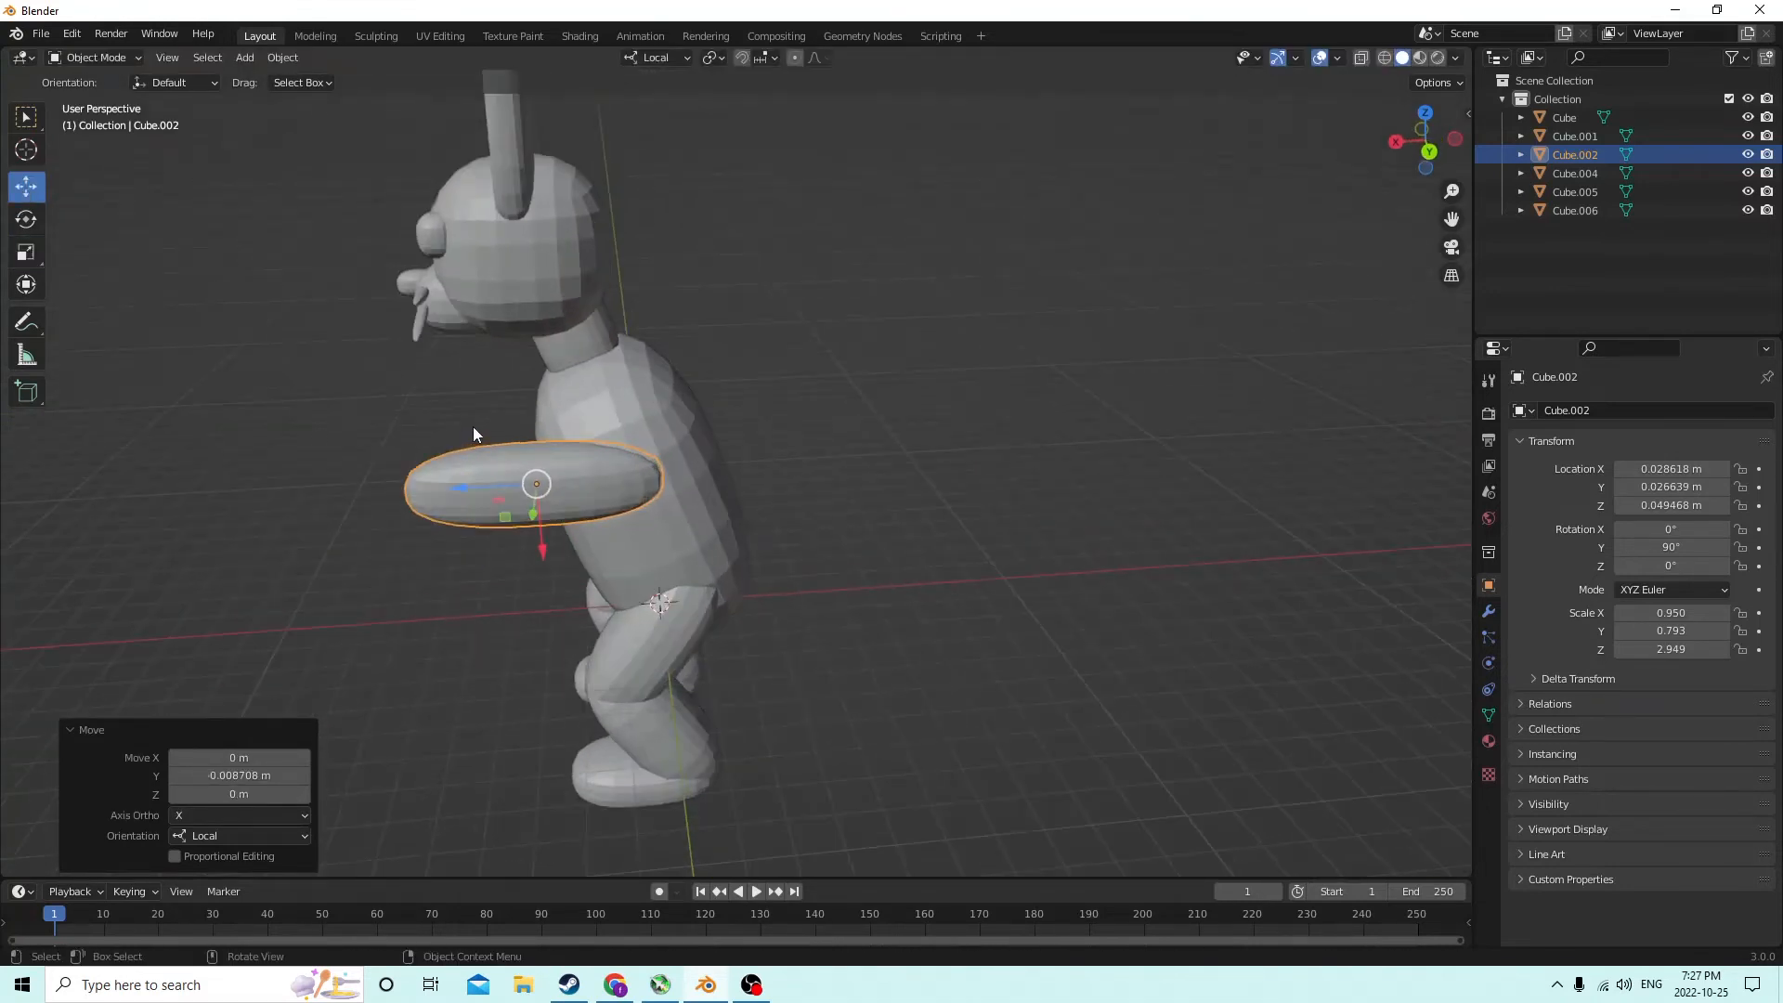
middle_drag(429, 493, 604, 512)
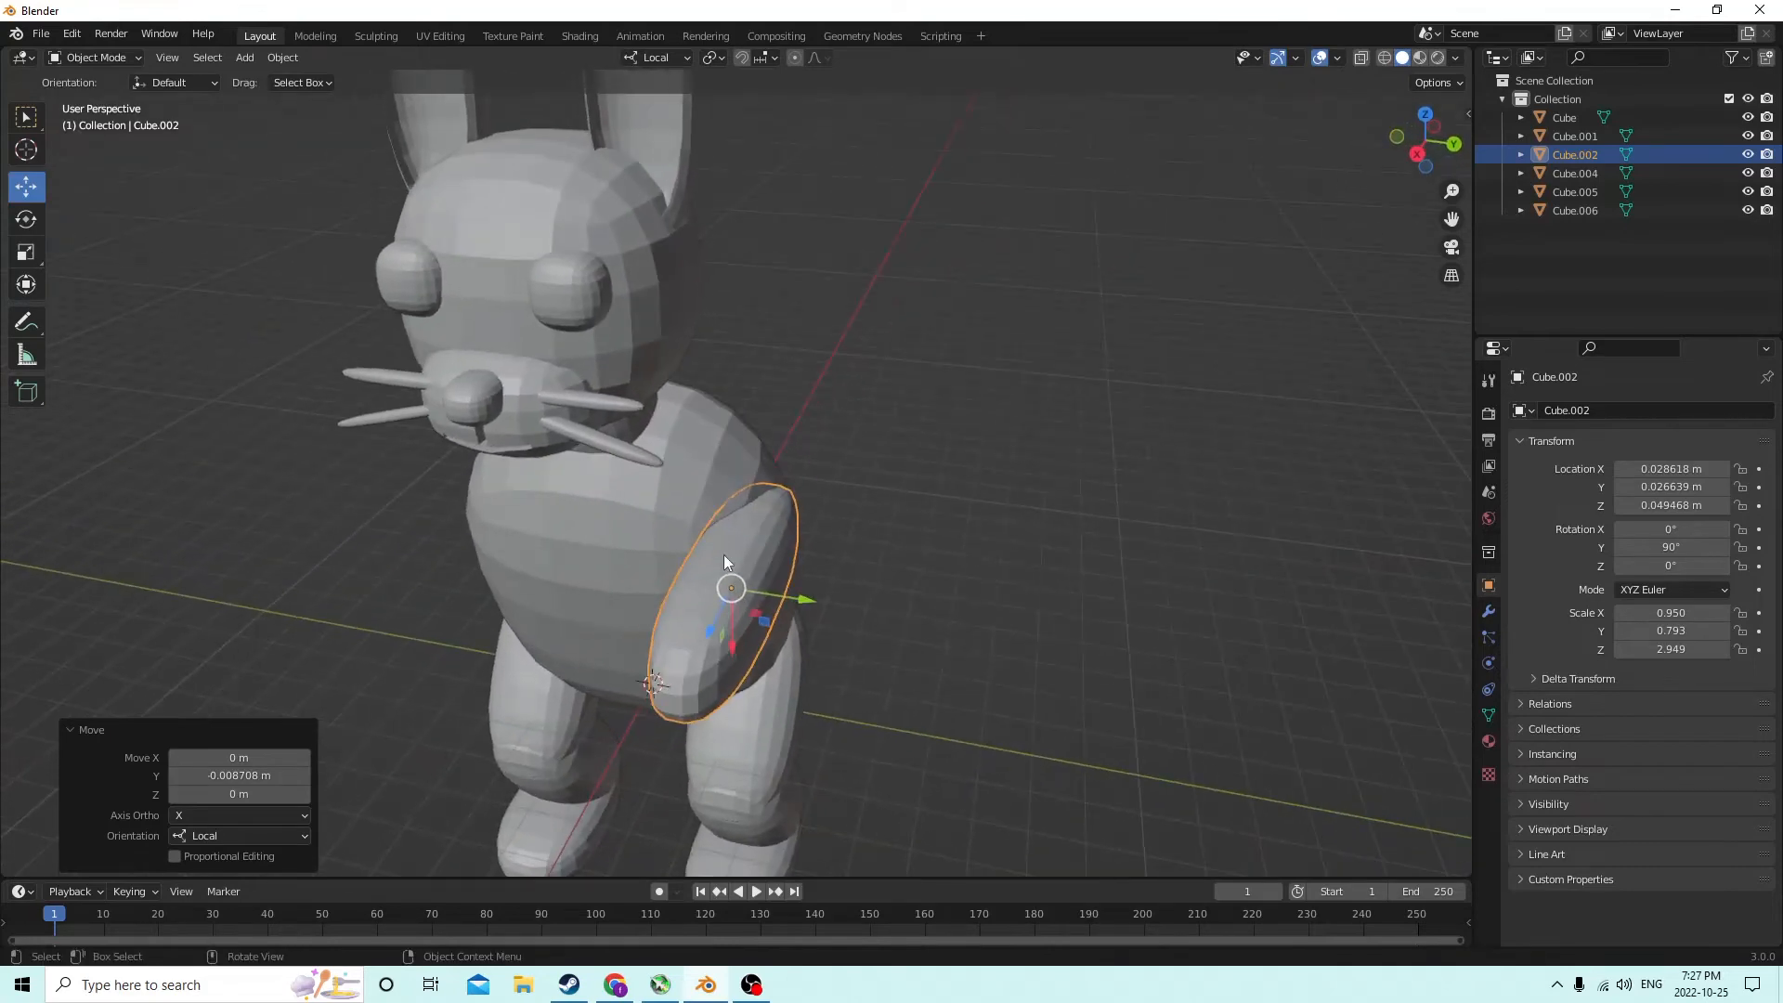
middle_drag(722, 554, 577, 479)
drag(549, 513, 552, 475)
middle_drag(551, 476, 628, 493)
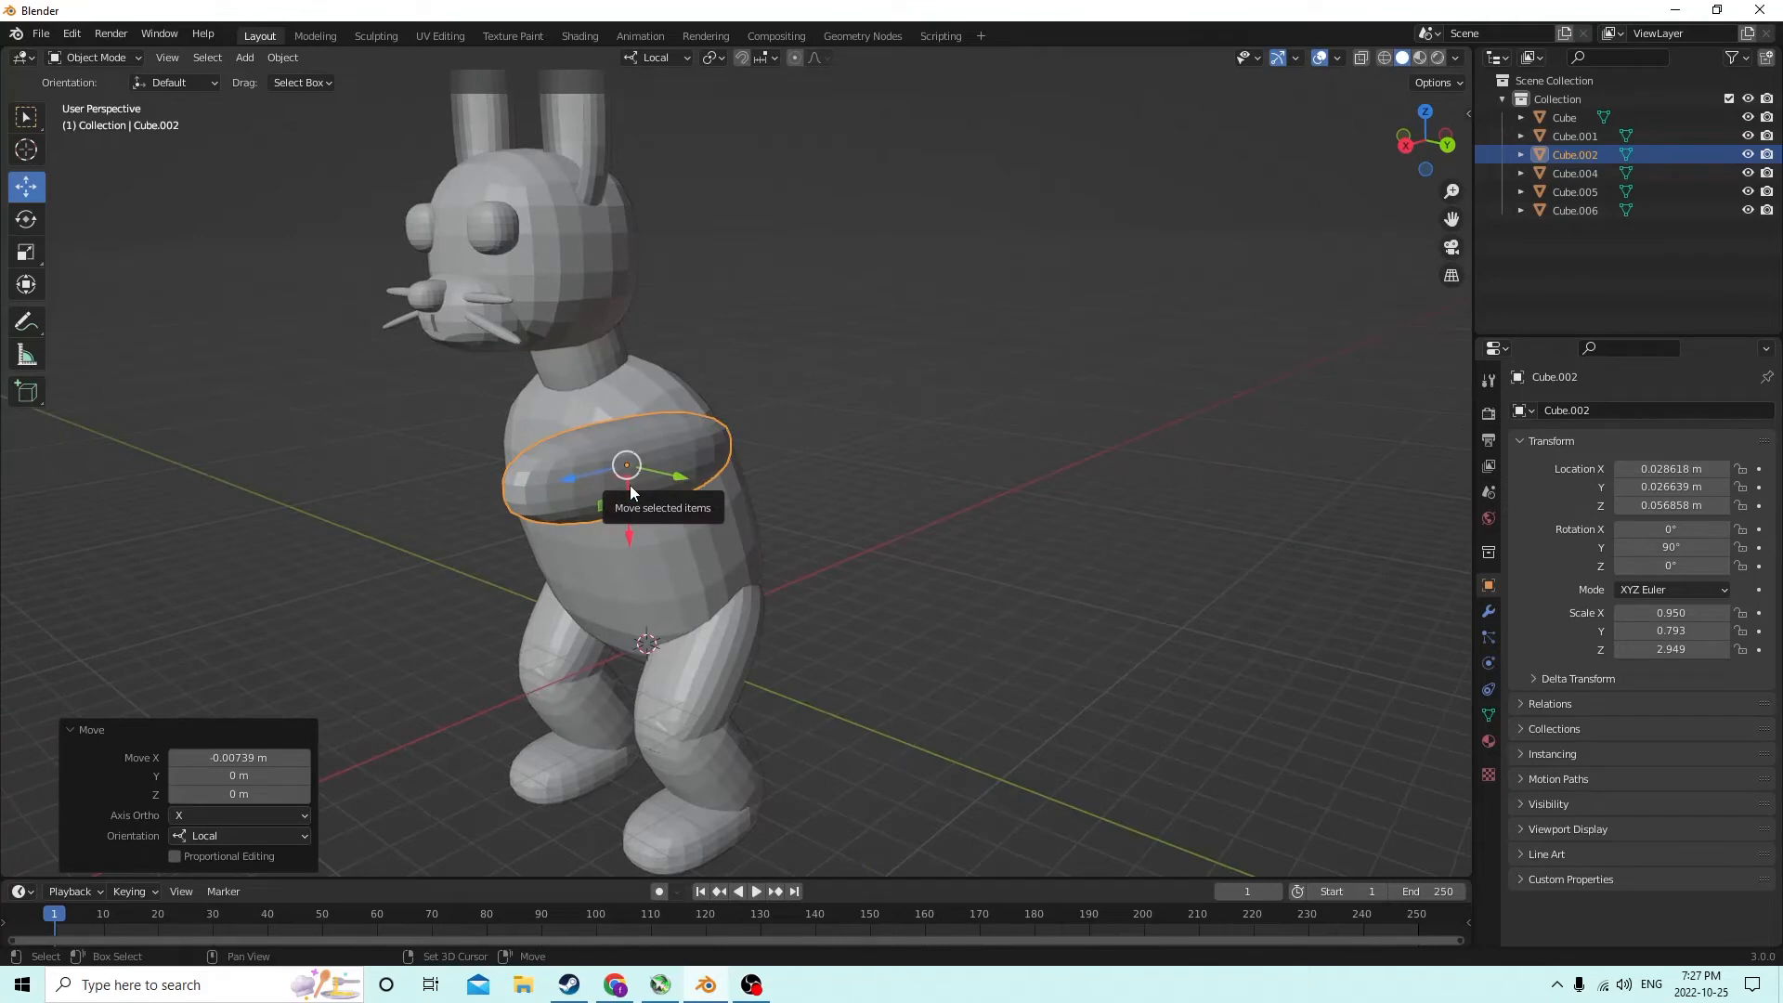
Duplicate the arm in place and move the copy forward about 0.0272 m along its local Z axis
key(shift+d)
right_click(753, 448)
middle_drag(753, 447, 665, 455)
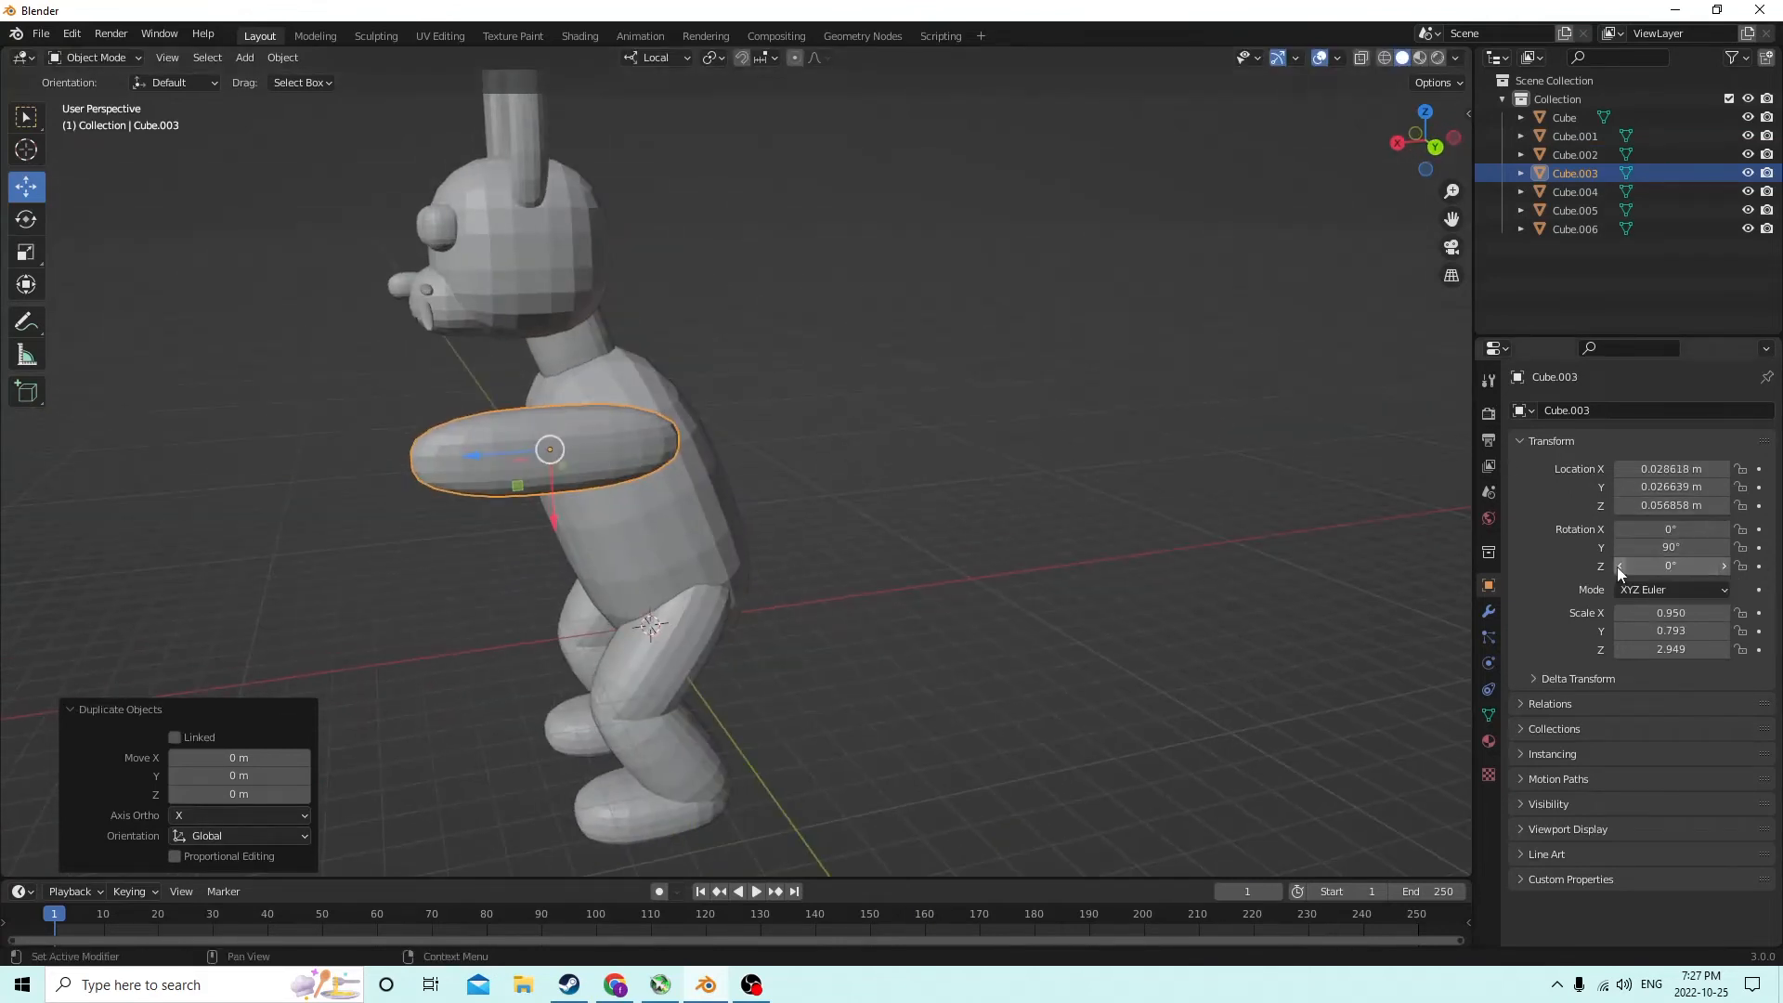
middle_drag(1301, 501, 679, 569)
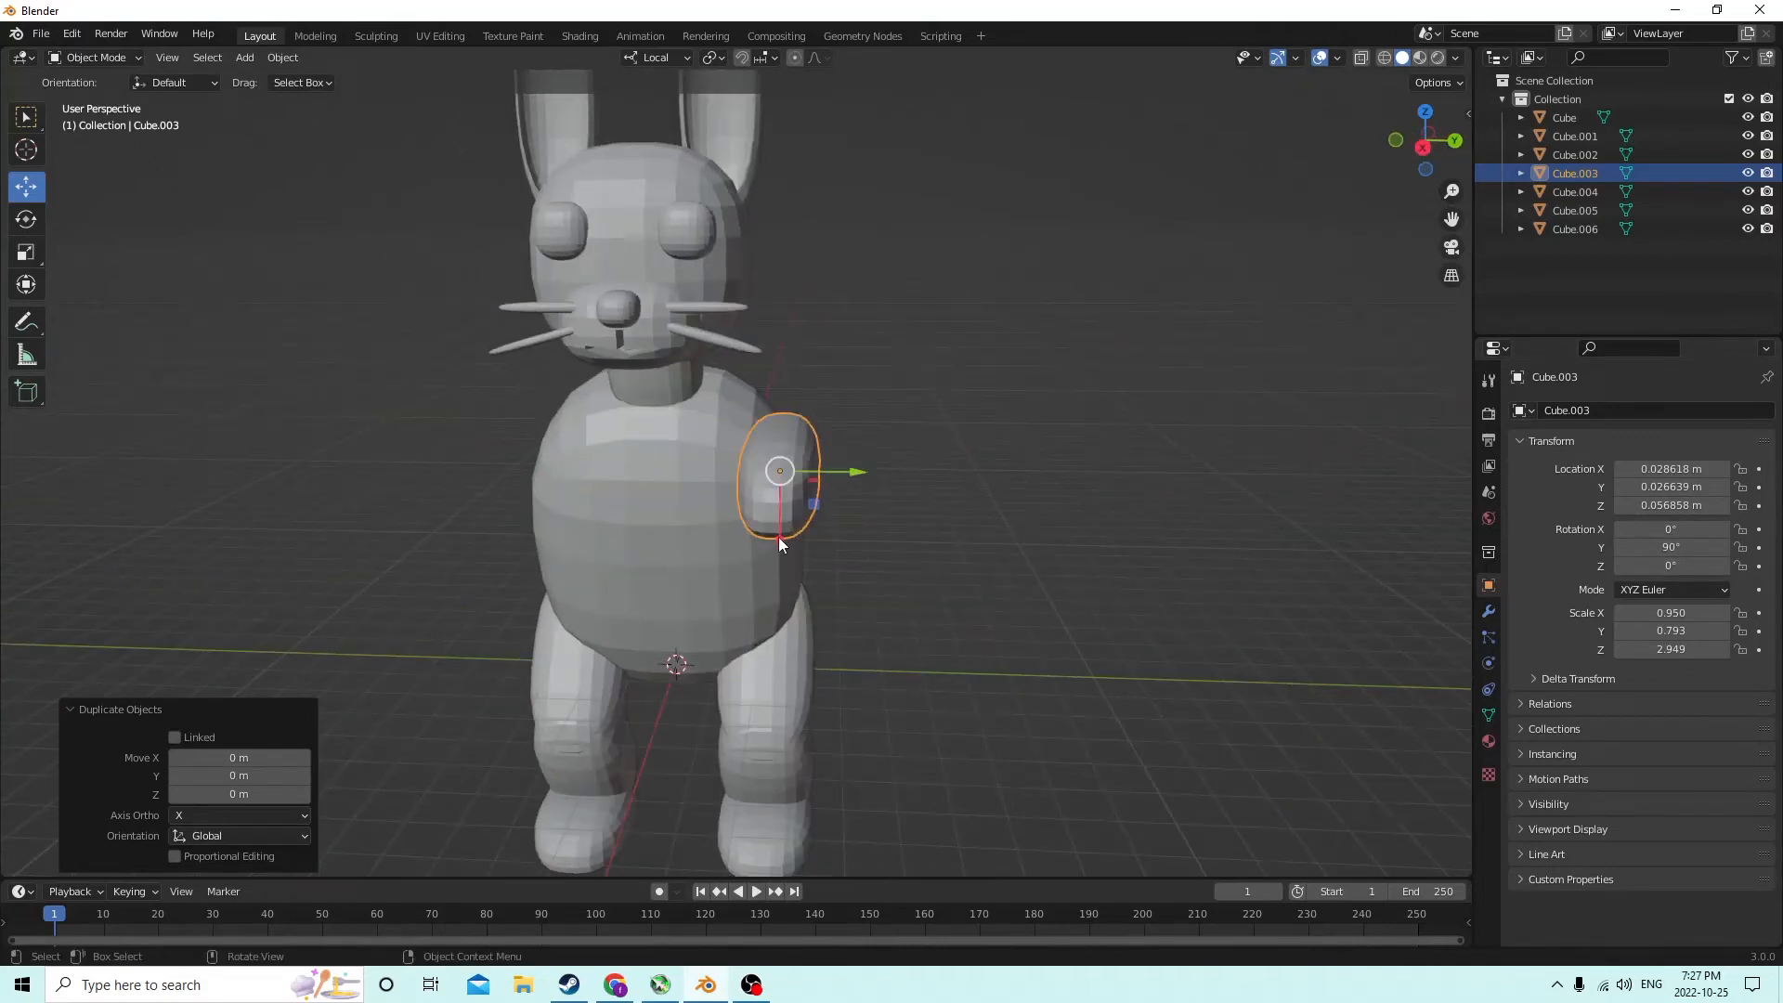
middle_drag(732, 516, 404, 492)
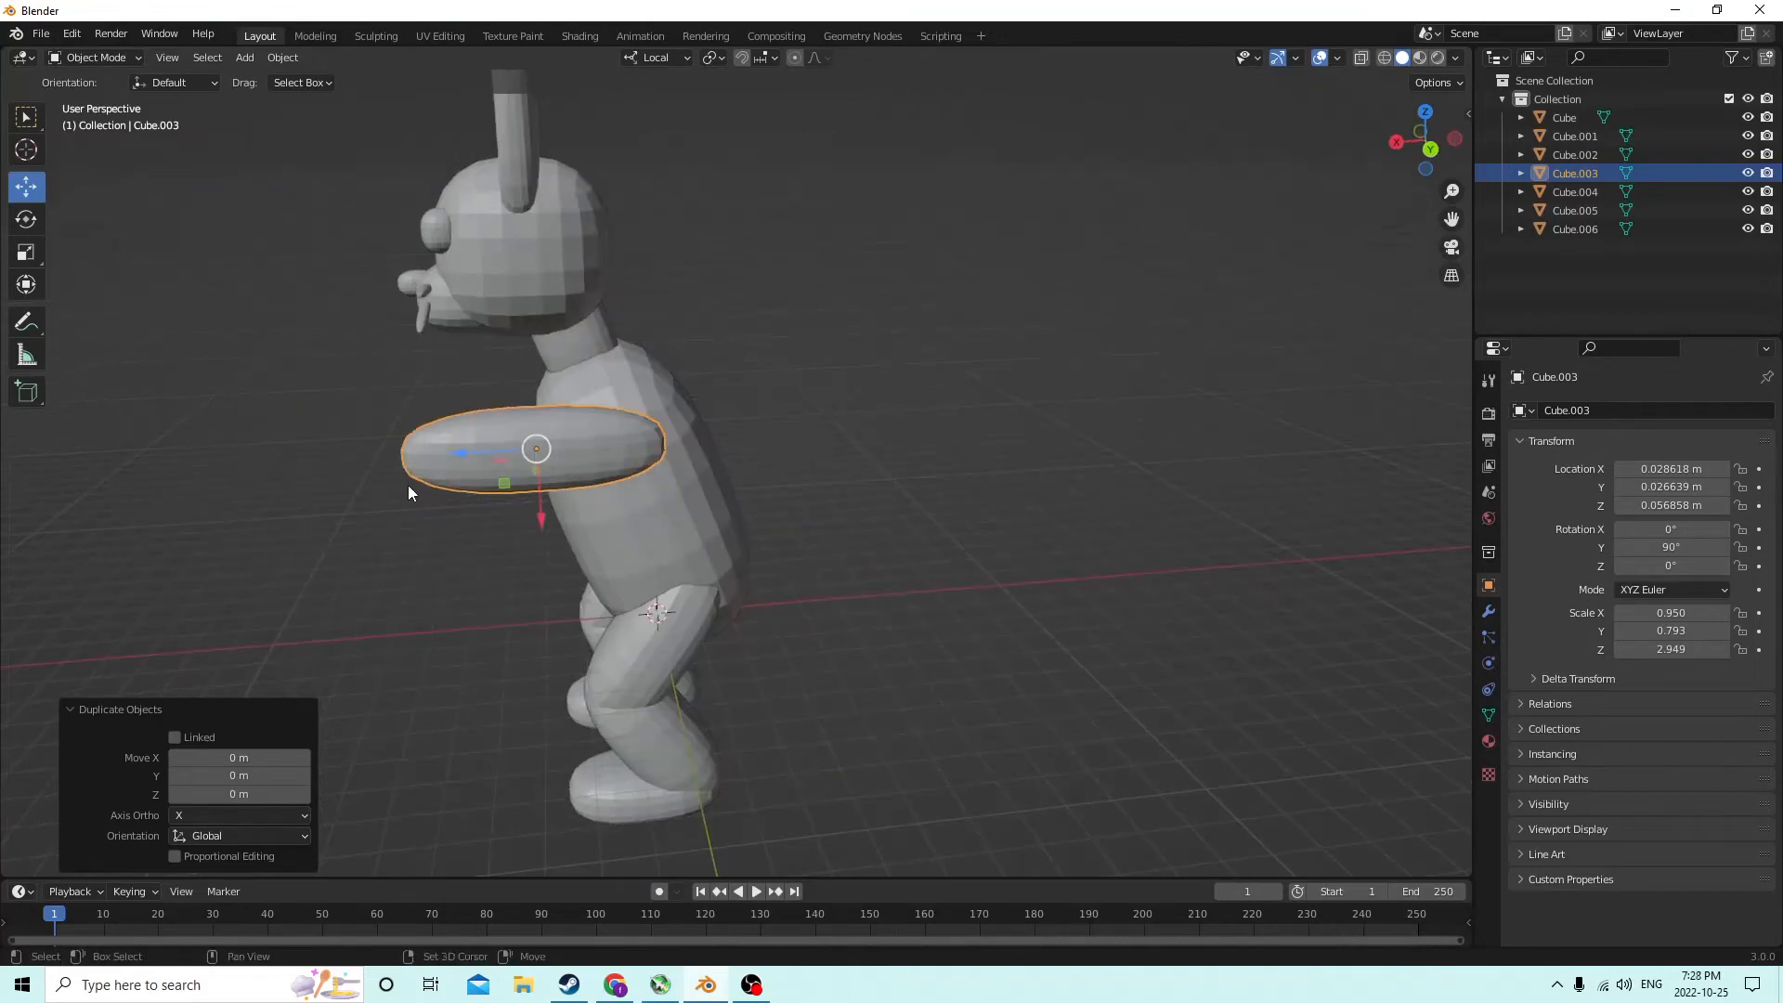
mouse_move(542, 474)
middle_down()
mouse_move(560, 466)
mouse_move(527, 476)
middle_up()
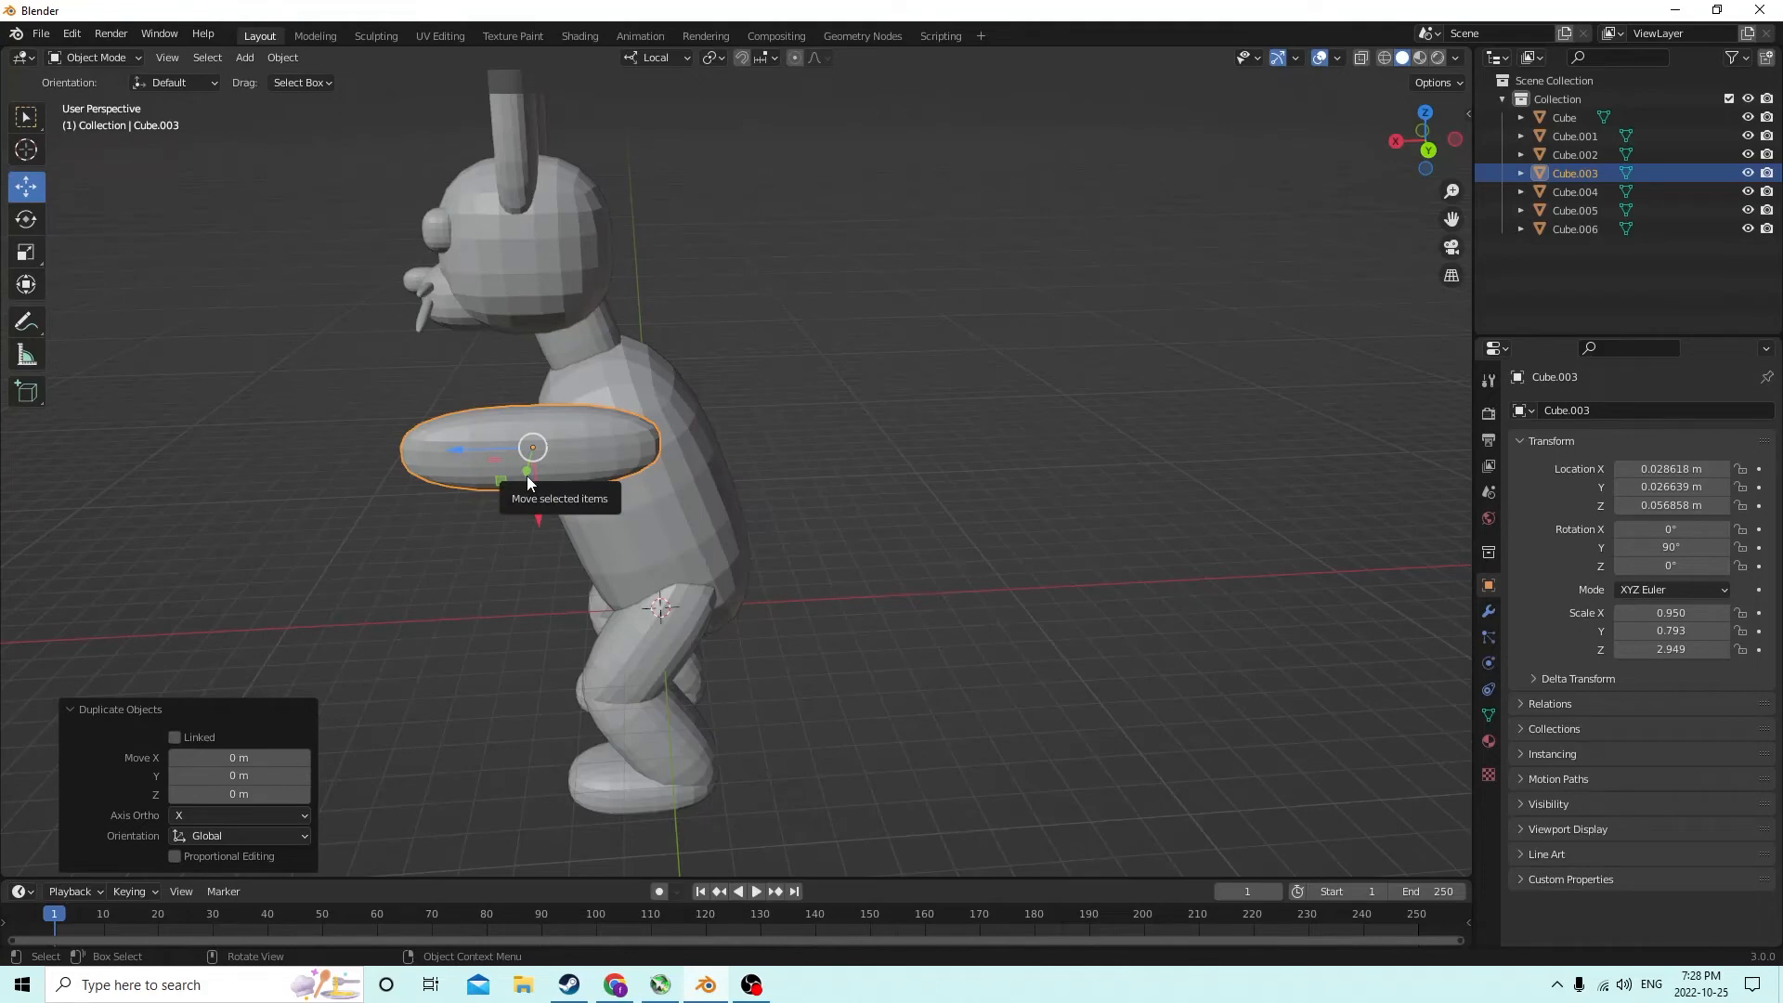
middle_drag(527, 476, 587, 496)
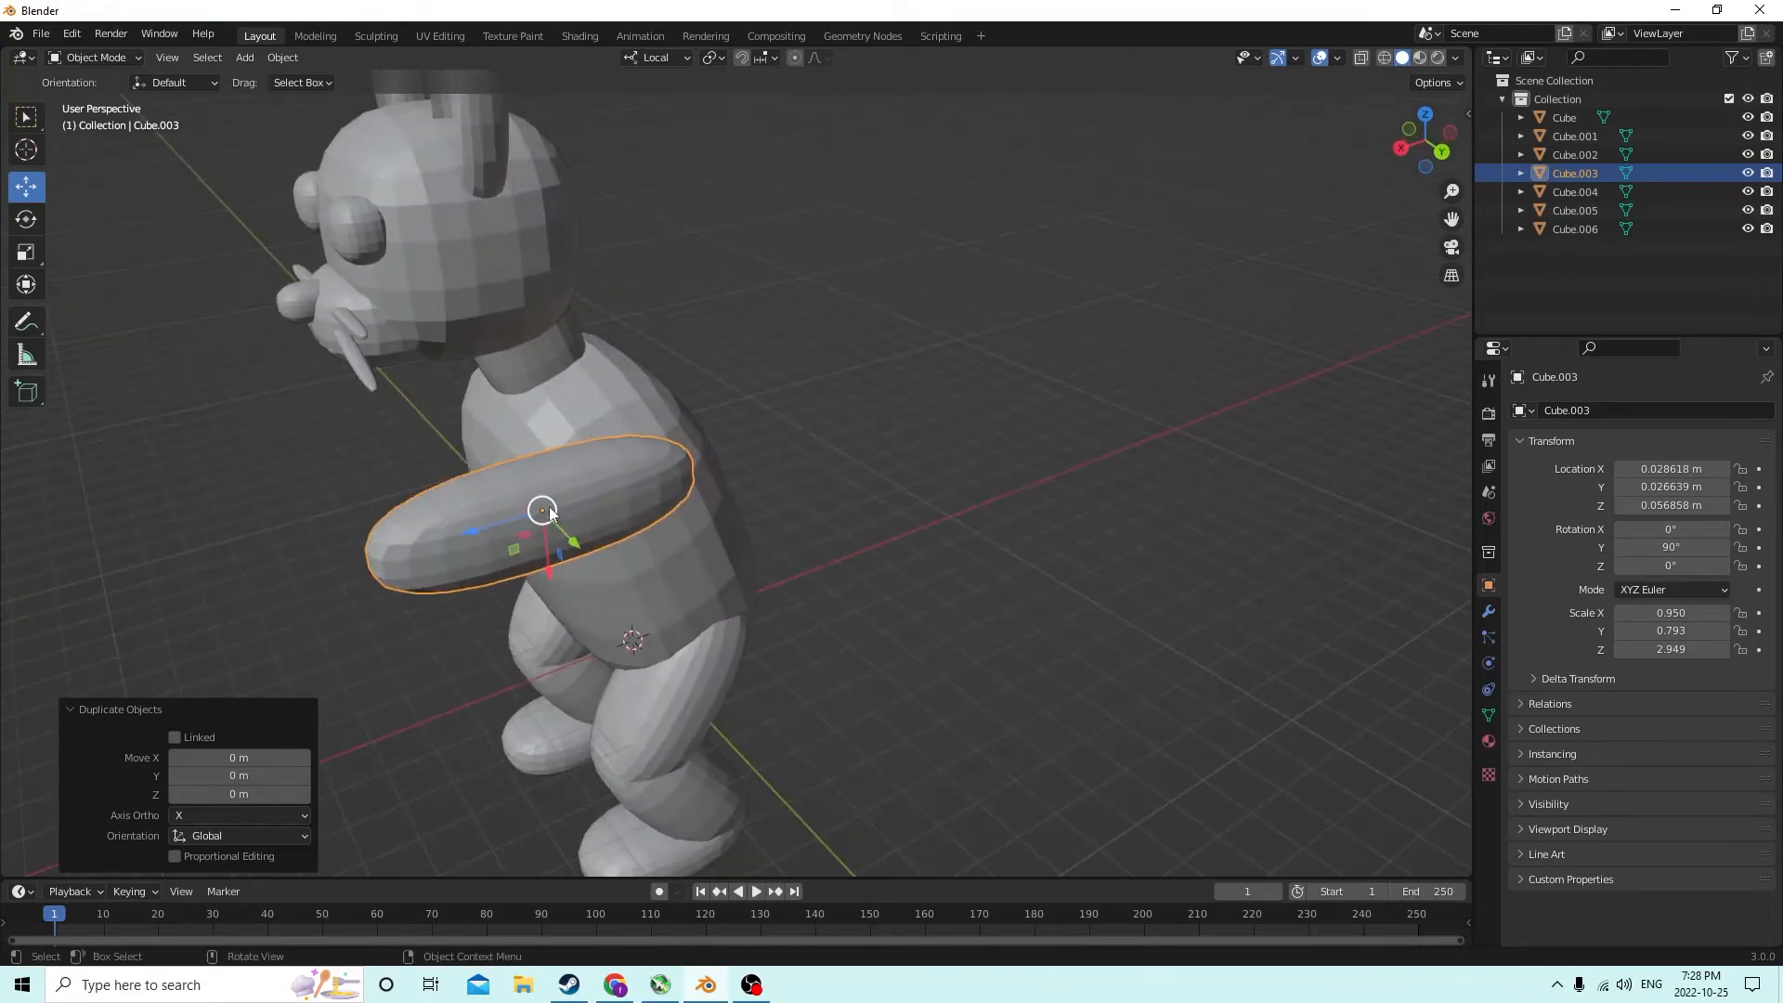
mouse_move(464, 531)
mouse_down()
mouse_move(306, 544)
mouse_move(446, 534)
mouse_up()
middle_drag(446, 535, 186, 292)
Scale the arm copy into a short, flattened paw of about X 0.637, Y 0.909 and Z 1.182
click(26, 253)
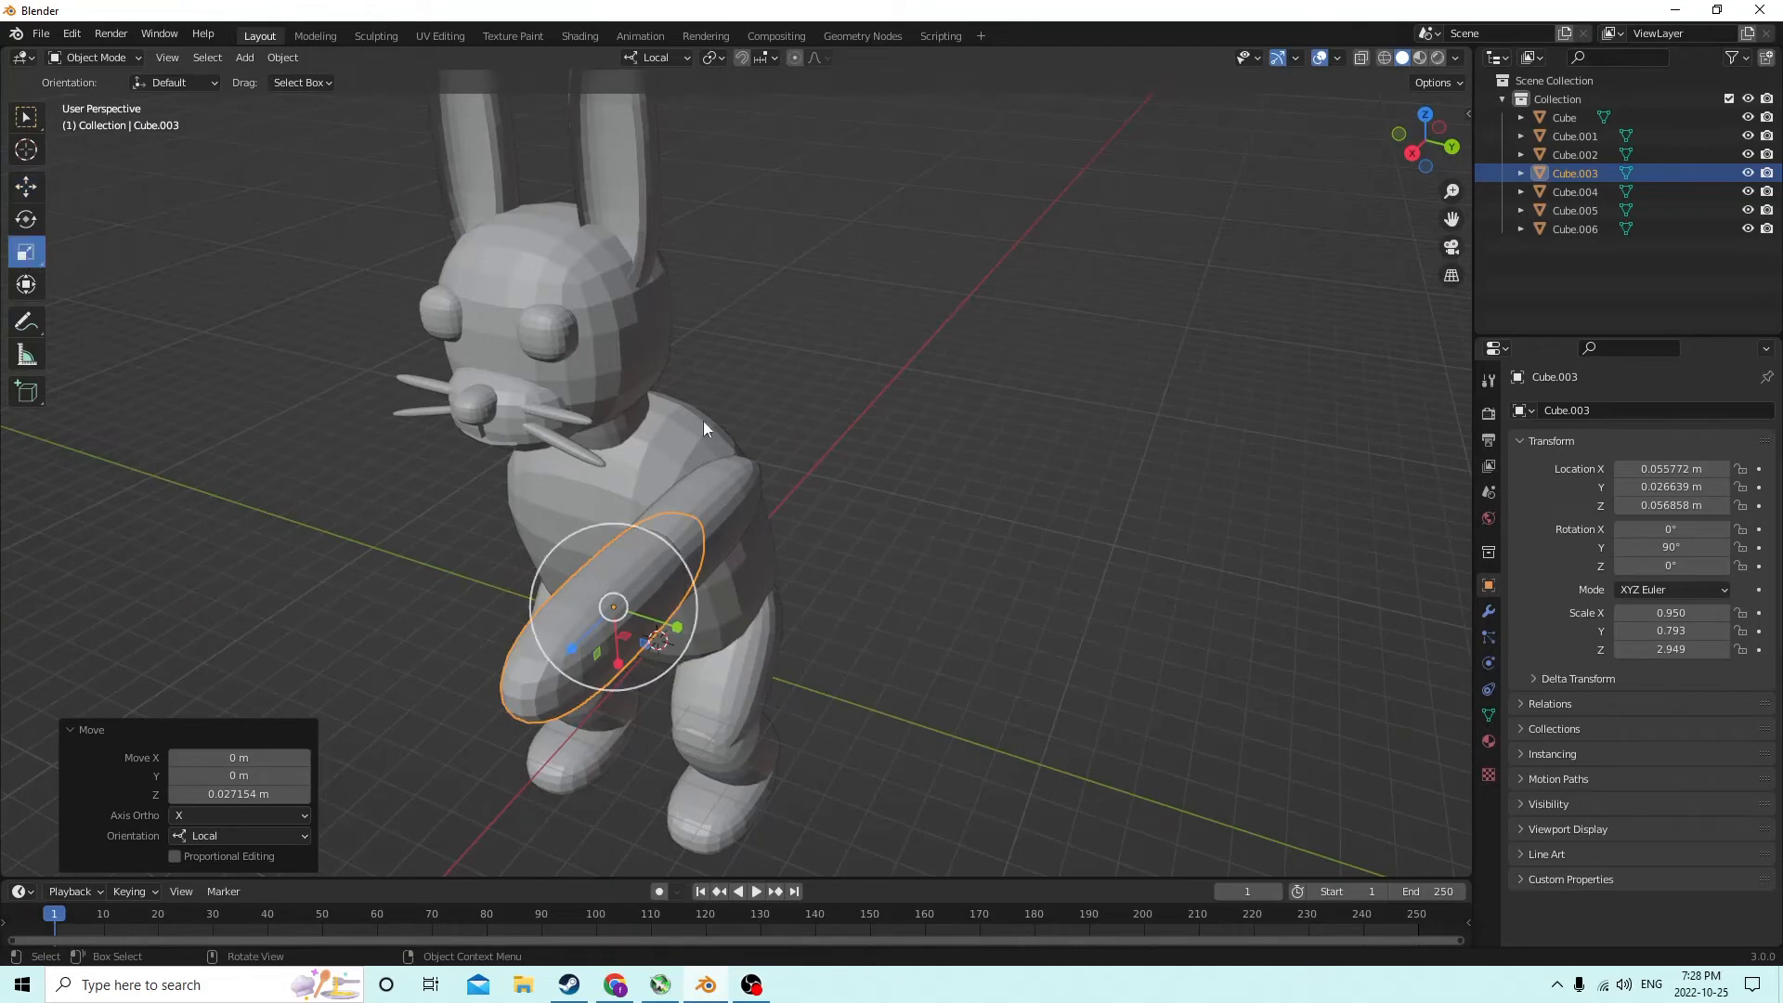
middle_drag(704, 421, 654, 401)
mouse_move(455, 510)
mouse_down()
mouse_move(510, 493)
mouse_move(486, 493)
mouse_up()
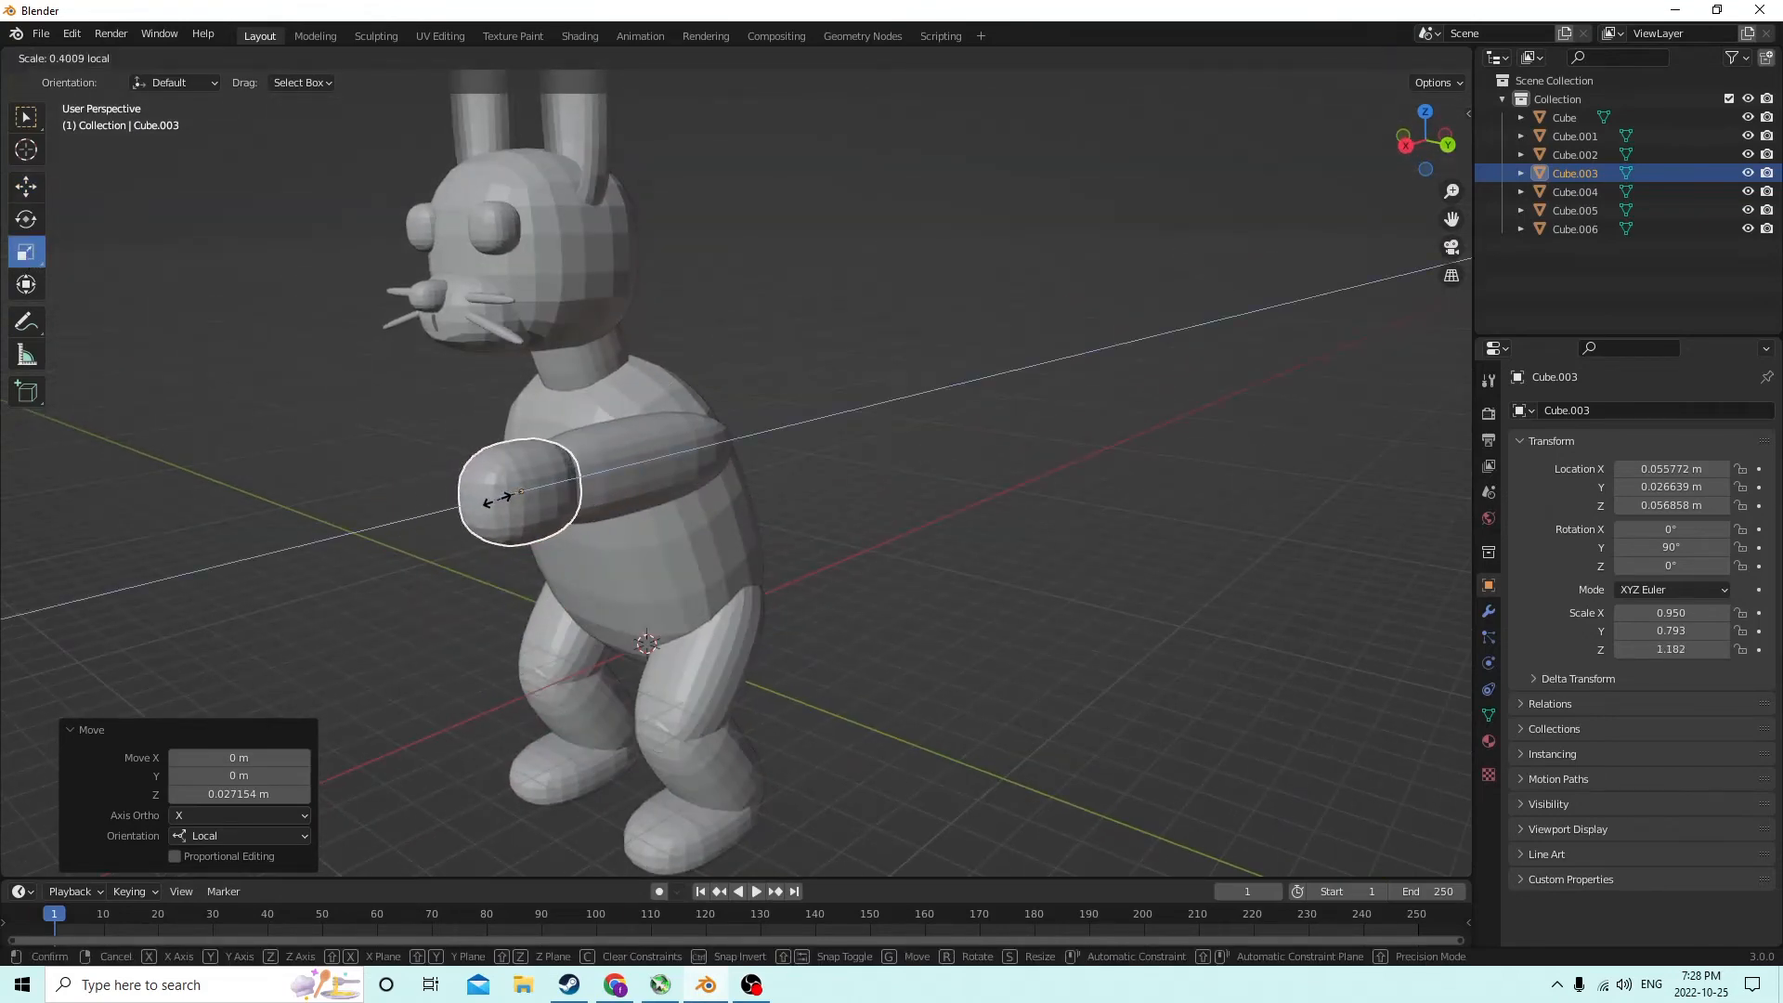
middle_drag(486, 493, 628, 504)
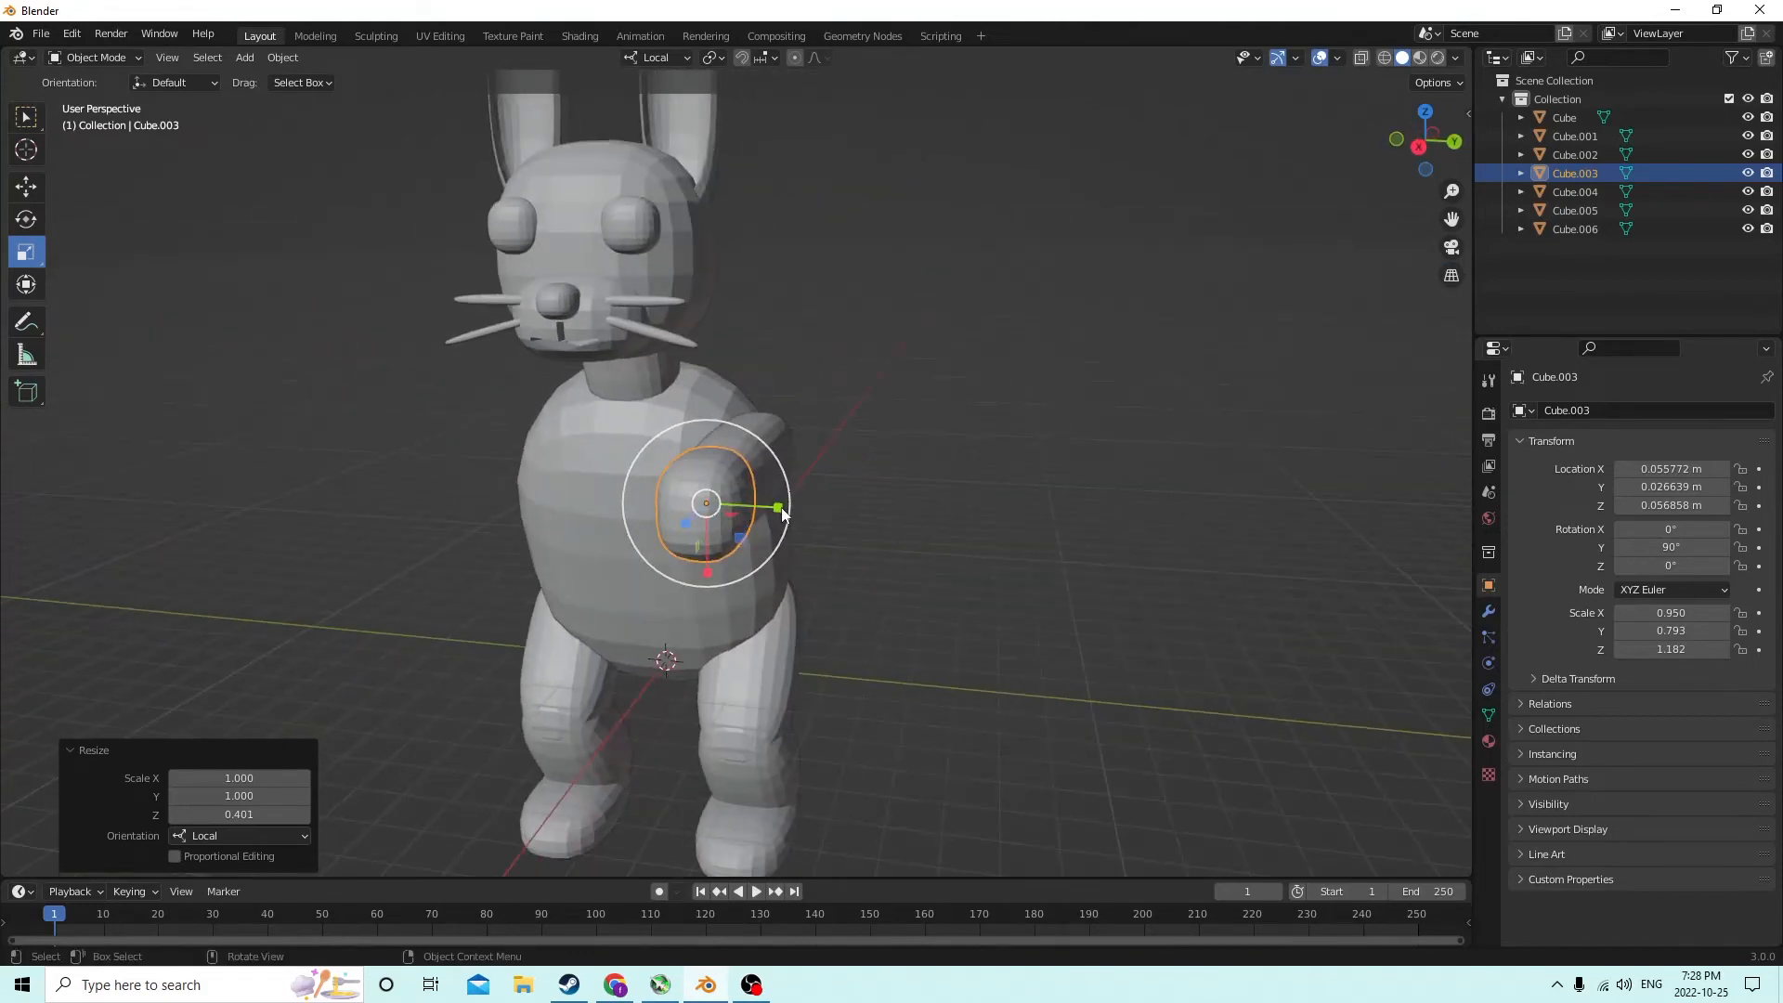
drag(783, 513, 808, 516)
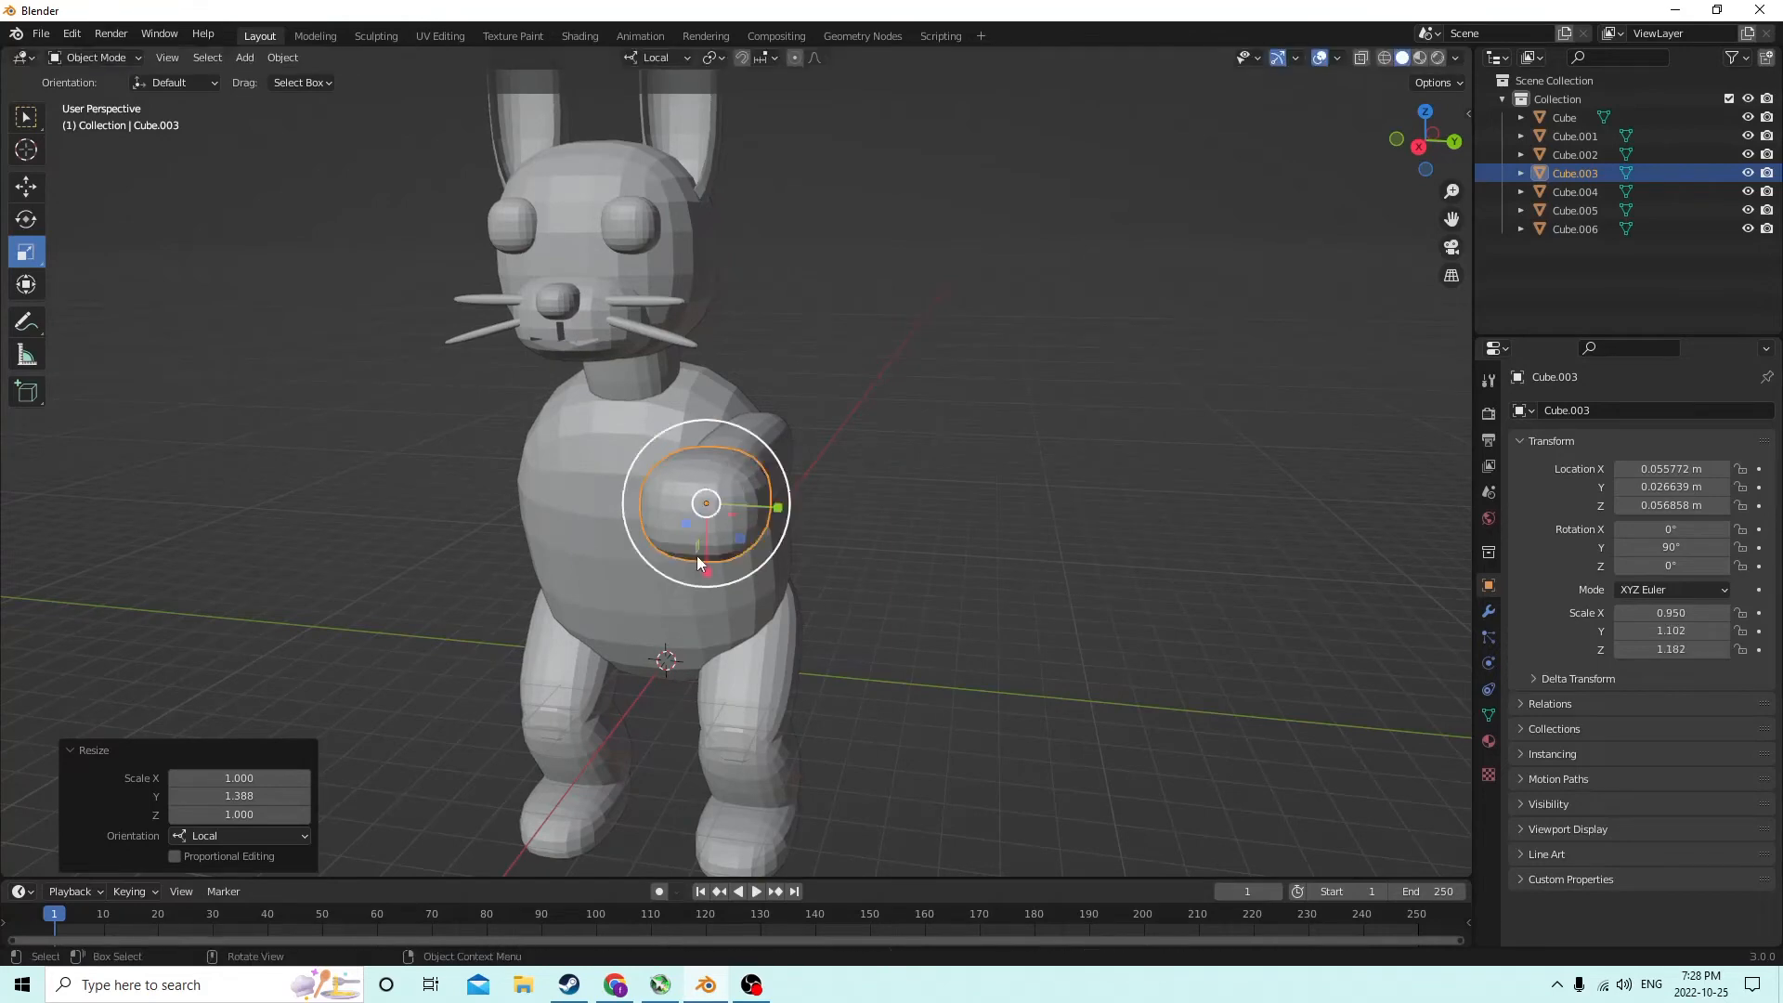
drag(706, 570, 702, 535)
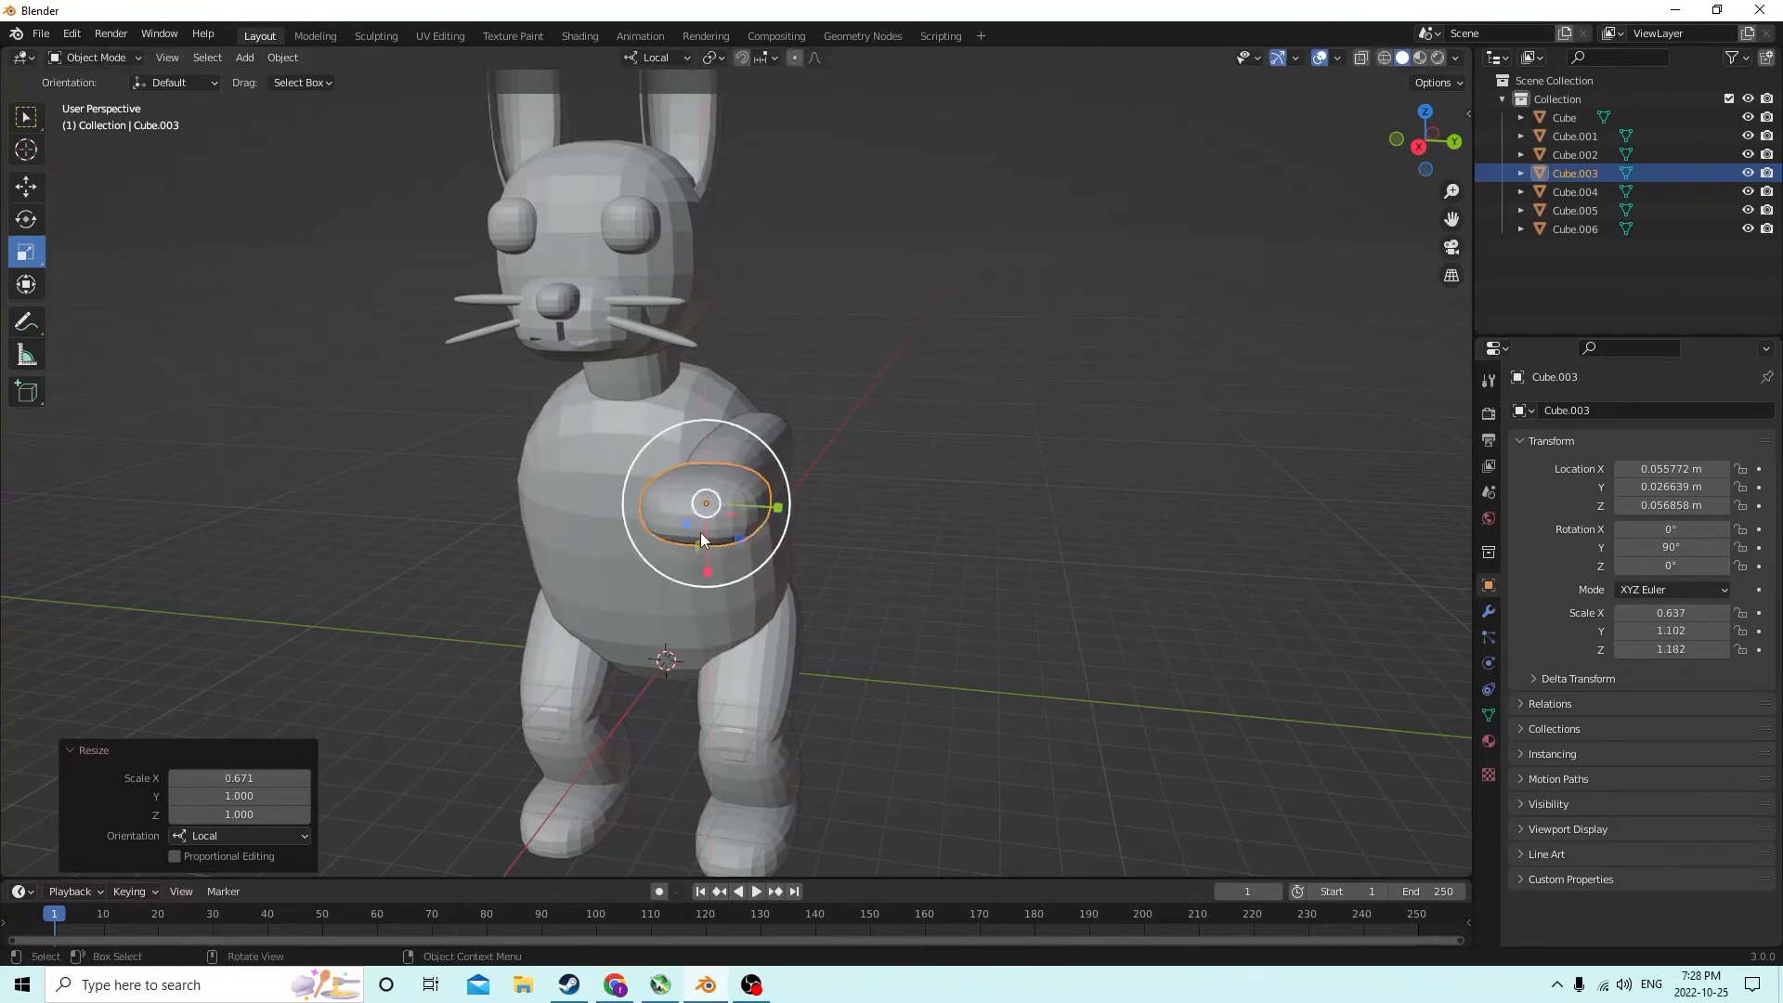
middle_drag(701, 532, 763, 538)
drag(856, 596, 830, 595)
middle_drag(831, 595, 448, 382)
Duplicate the paw in place and move the copy forward about 0.0057 m along its local Z axis
key(shift+d)
key(Escape)
click(35, 191)
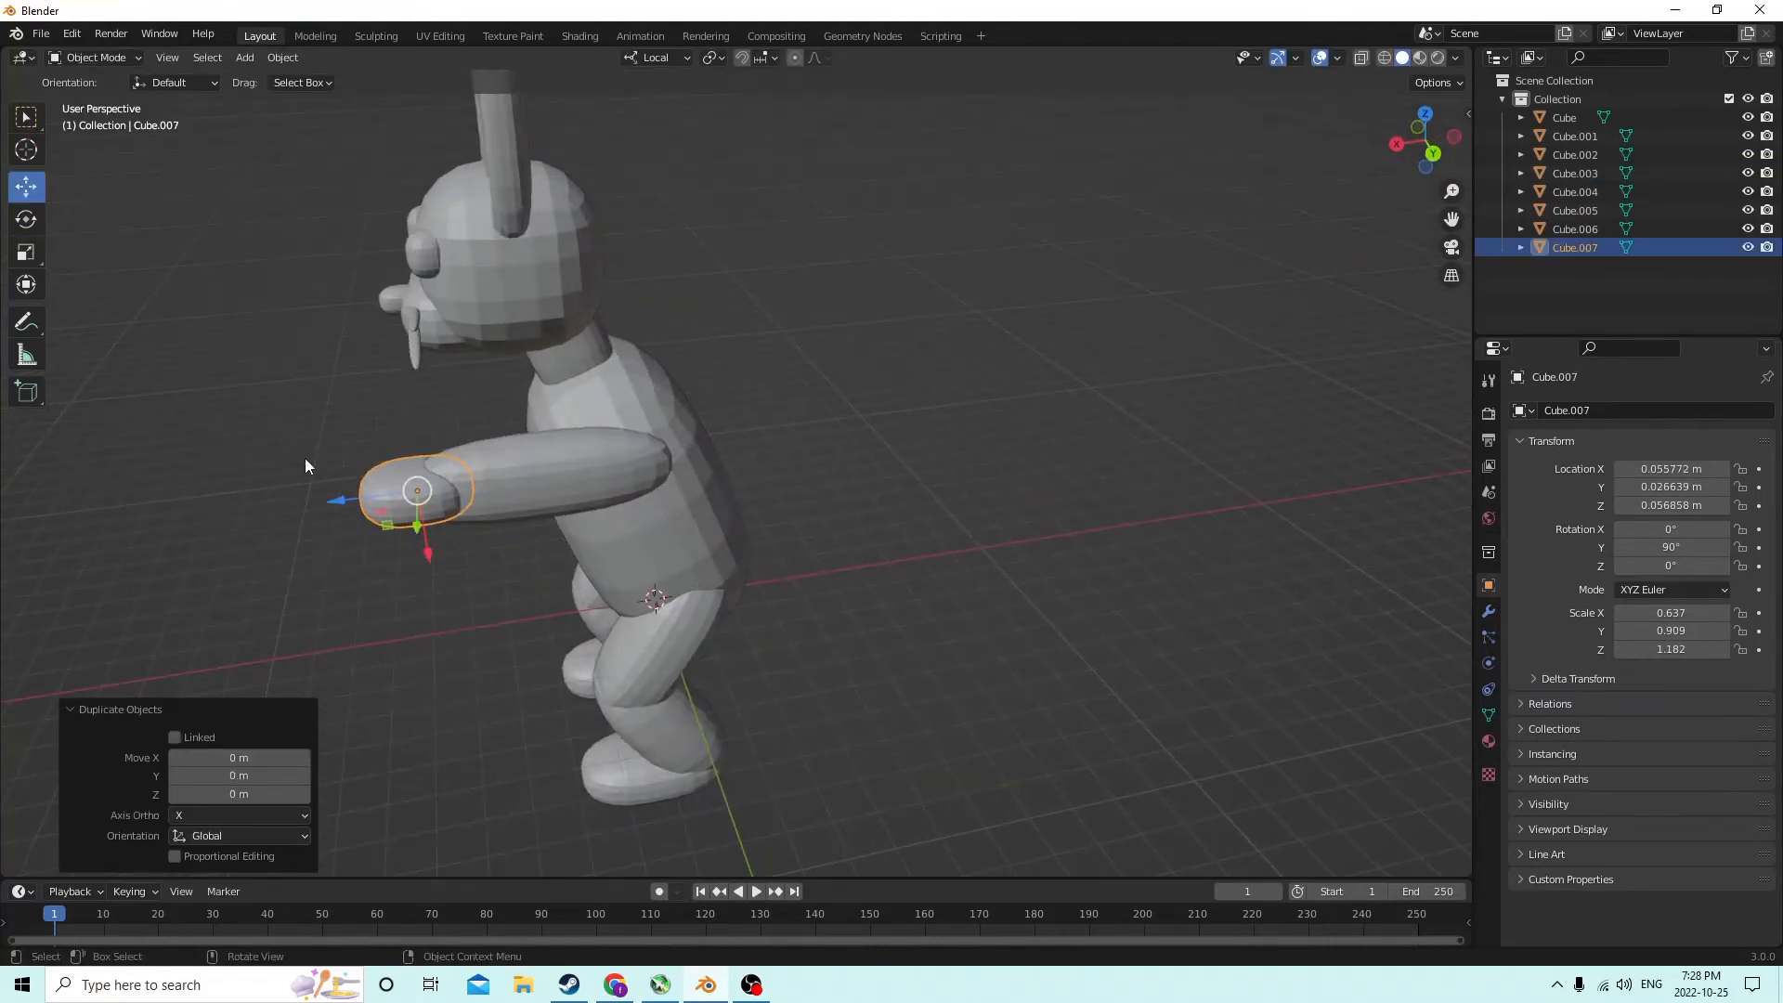
middle_drag(305, 459, 382, 482)
drag(385, 573, 369, 578)
middle_drag(370, 578, 651, 585)
Scale the paw copy uniformly by 0.940 and thin it to about 0.224 along local Y to form a finger
click(25, 253)
middle_drag(390, 390, 962, 687)
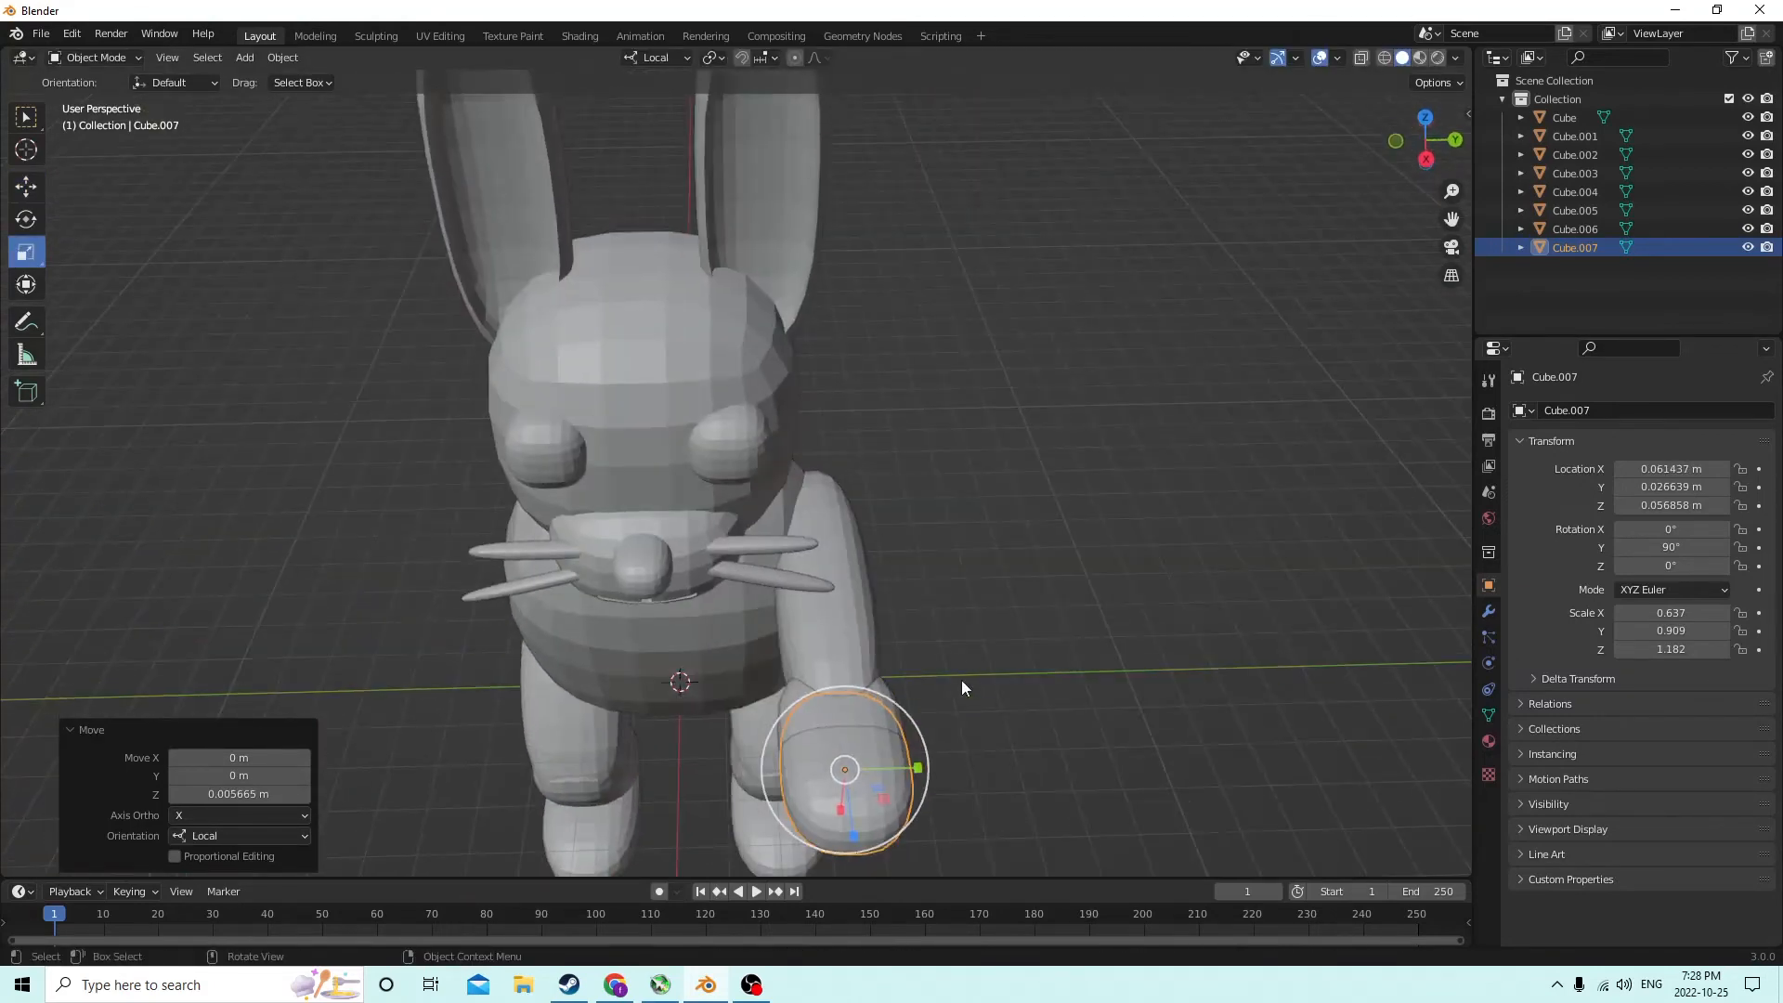
key(s)
click(1098, 732)
middle_drag(1098, 732, 1117, 703)
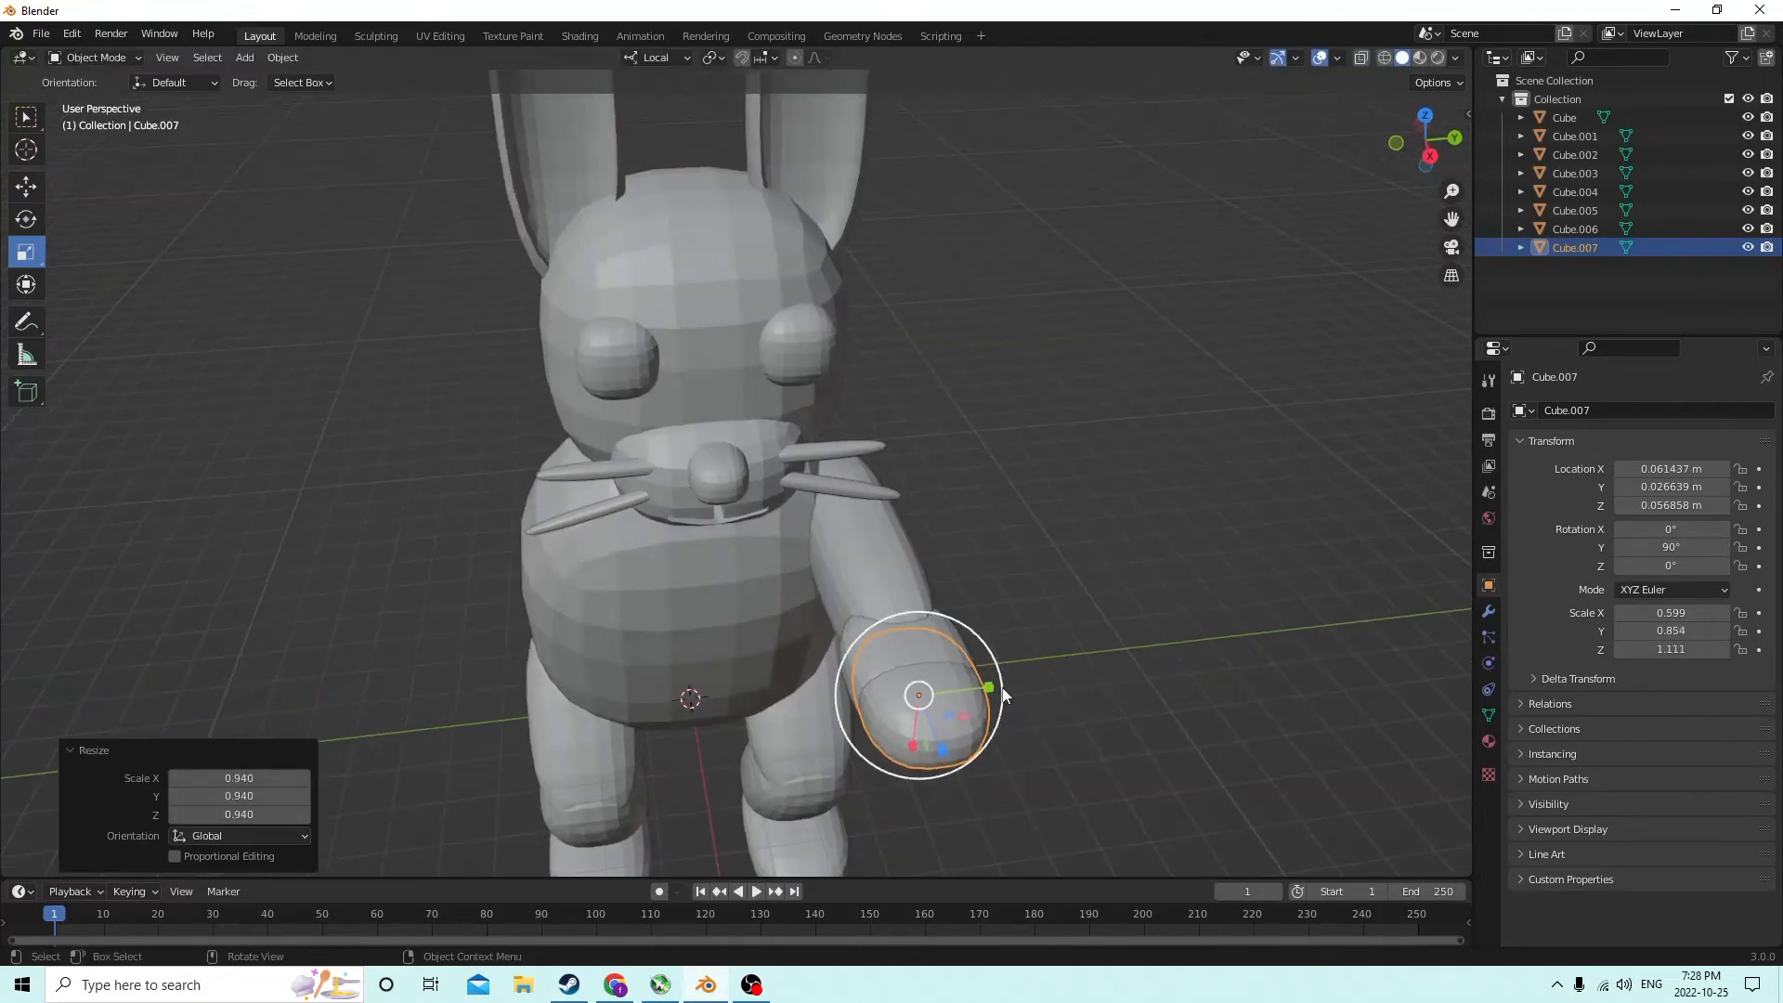
drag(991, 692, 920, 697)
middle_drag(920, 697, 637, 649)
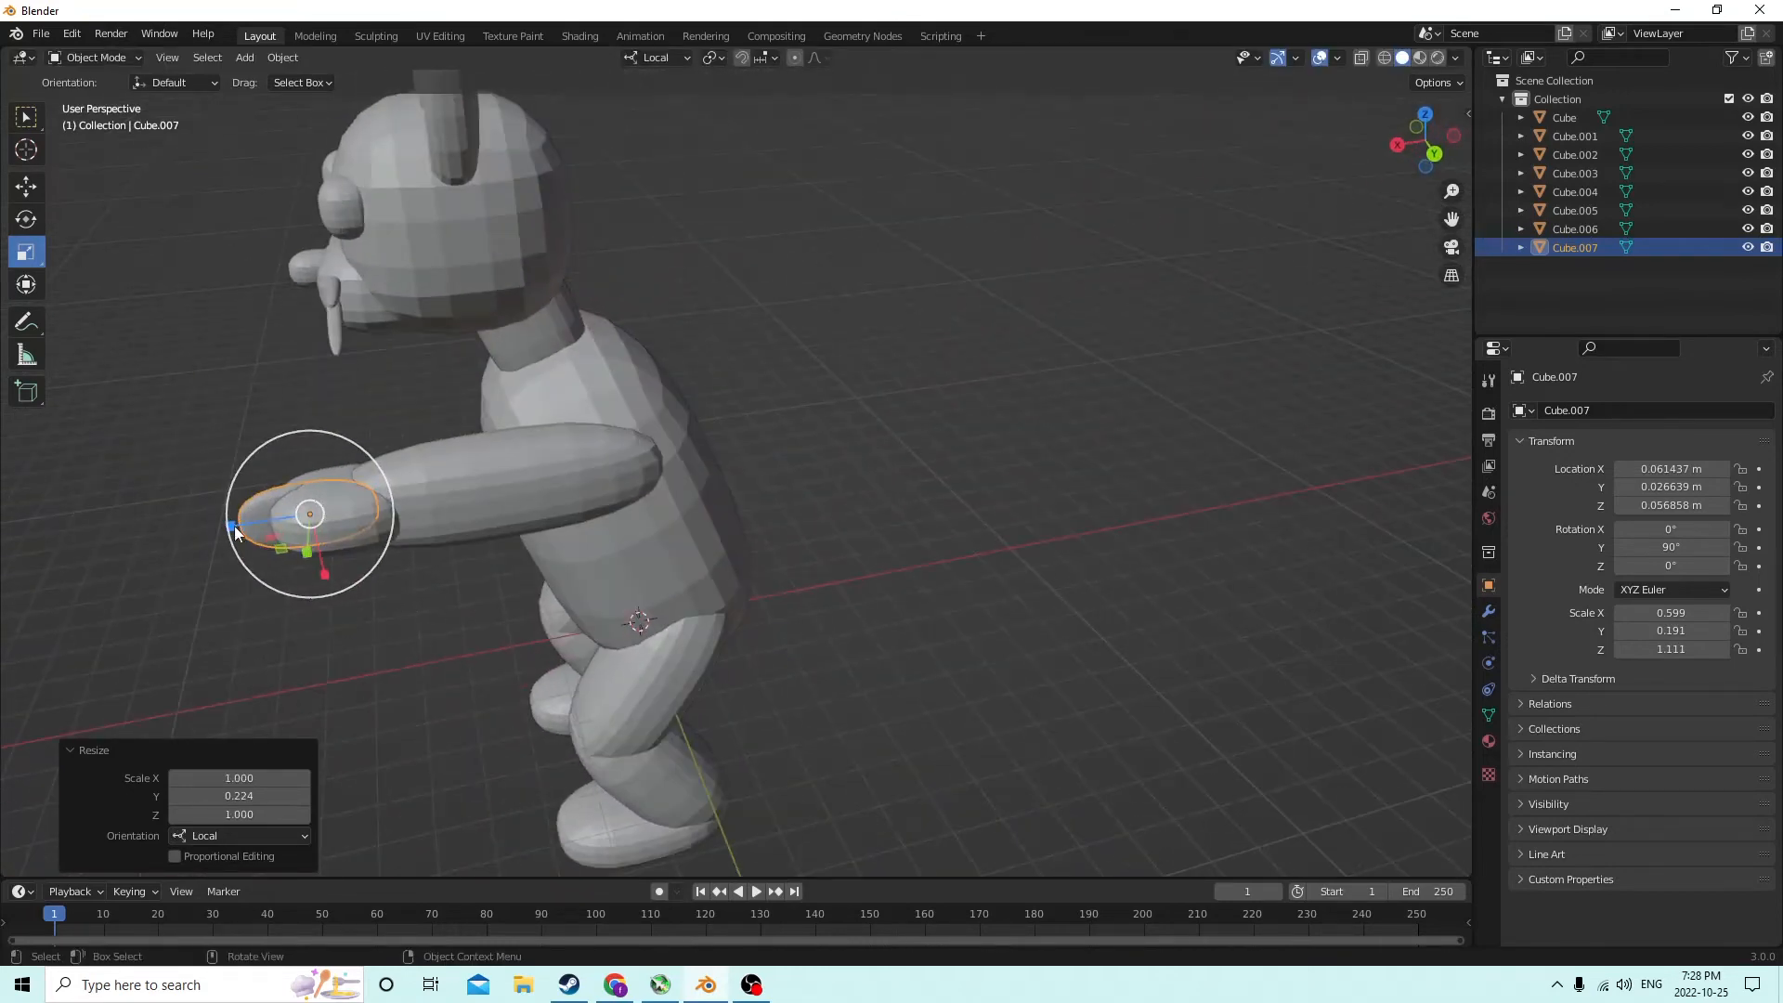
Rescale the finger to about 0.689 along its local X and 0.377 along its local Z
drag(236, 528, 279, 520)
middle_drag(52, 184, 204, 305)
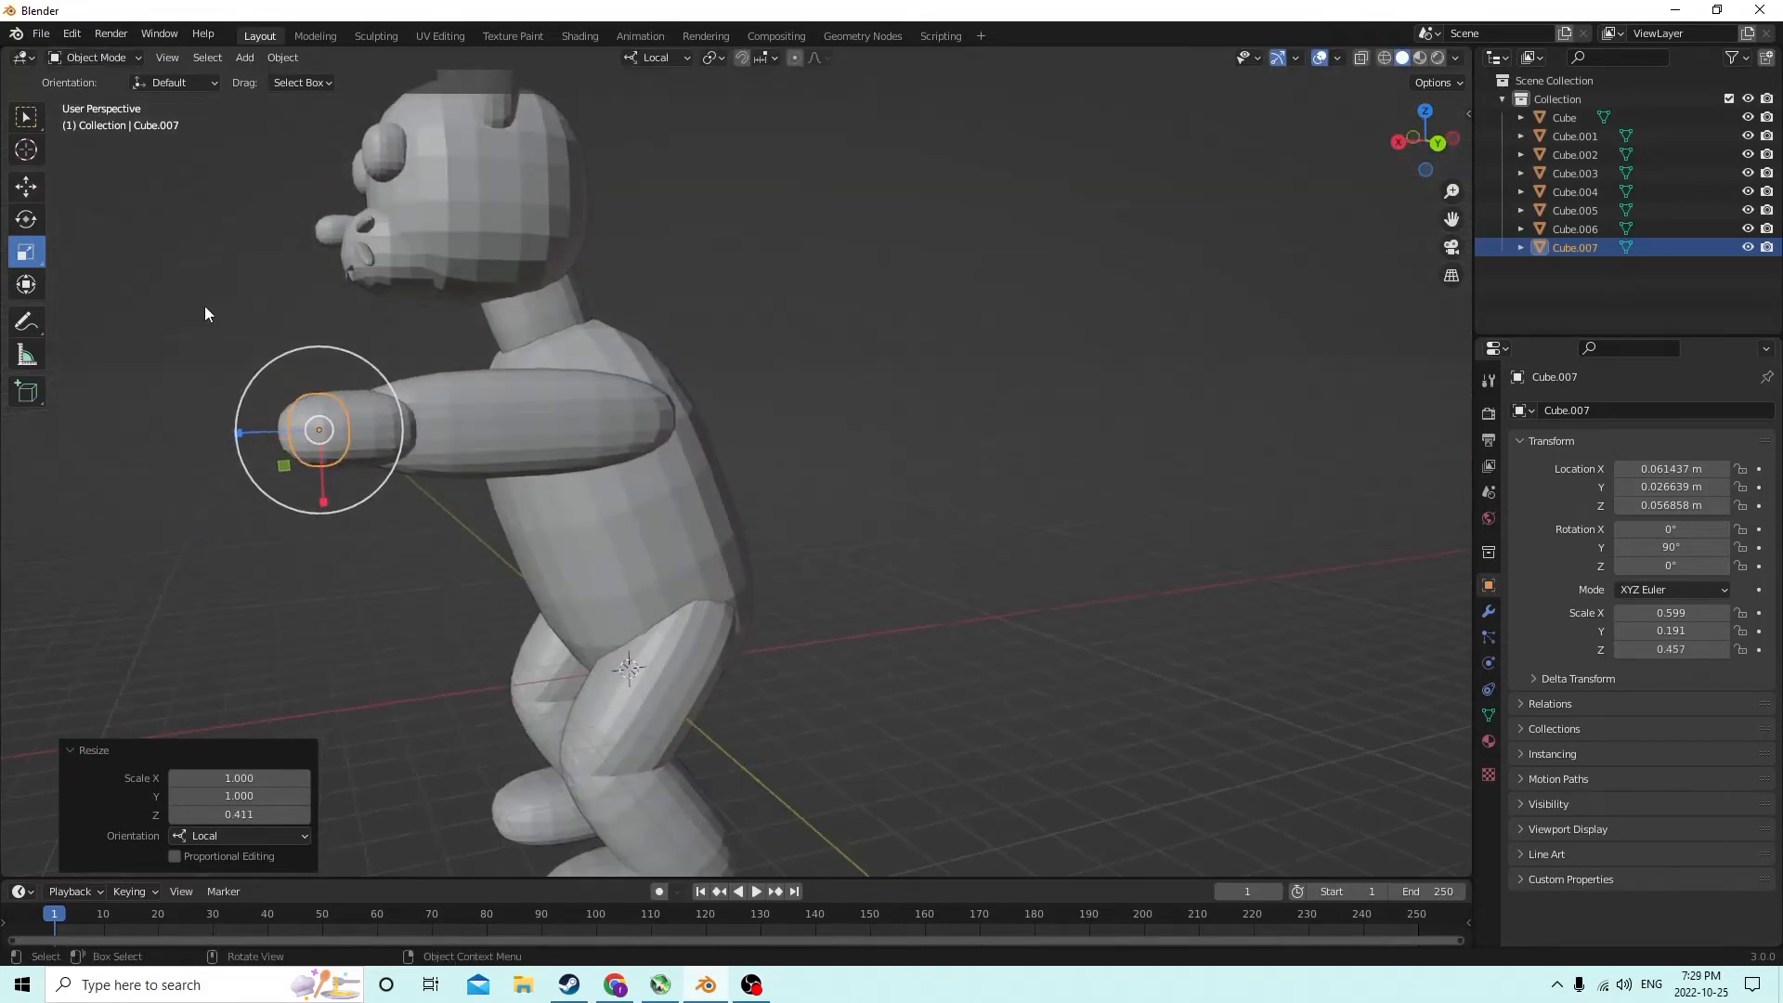
drag(322, 504, 319, 511)
middle_drag(319, 511, 271, 489)
Move the finger about 0.0045 m forward along its local Z and about 0.0026 m sideways along its local Y
mouse_move(234, 487)
mouse_down()
mouse_move(249, 468)
mouse_move(208, 485)
mouse_up()
click(26, 197)
middle_drag(208, 486, 416, 533)
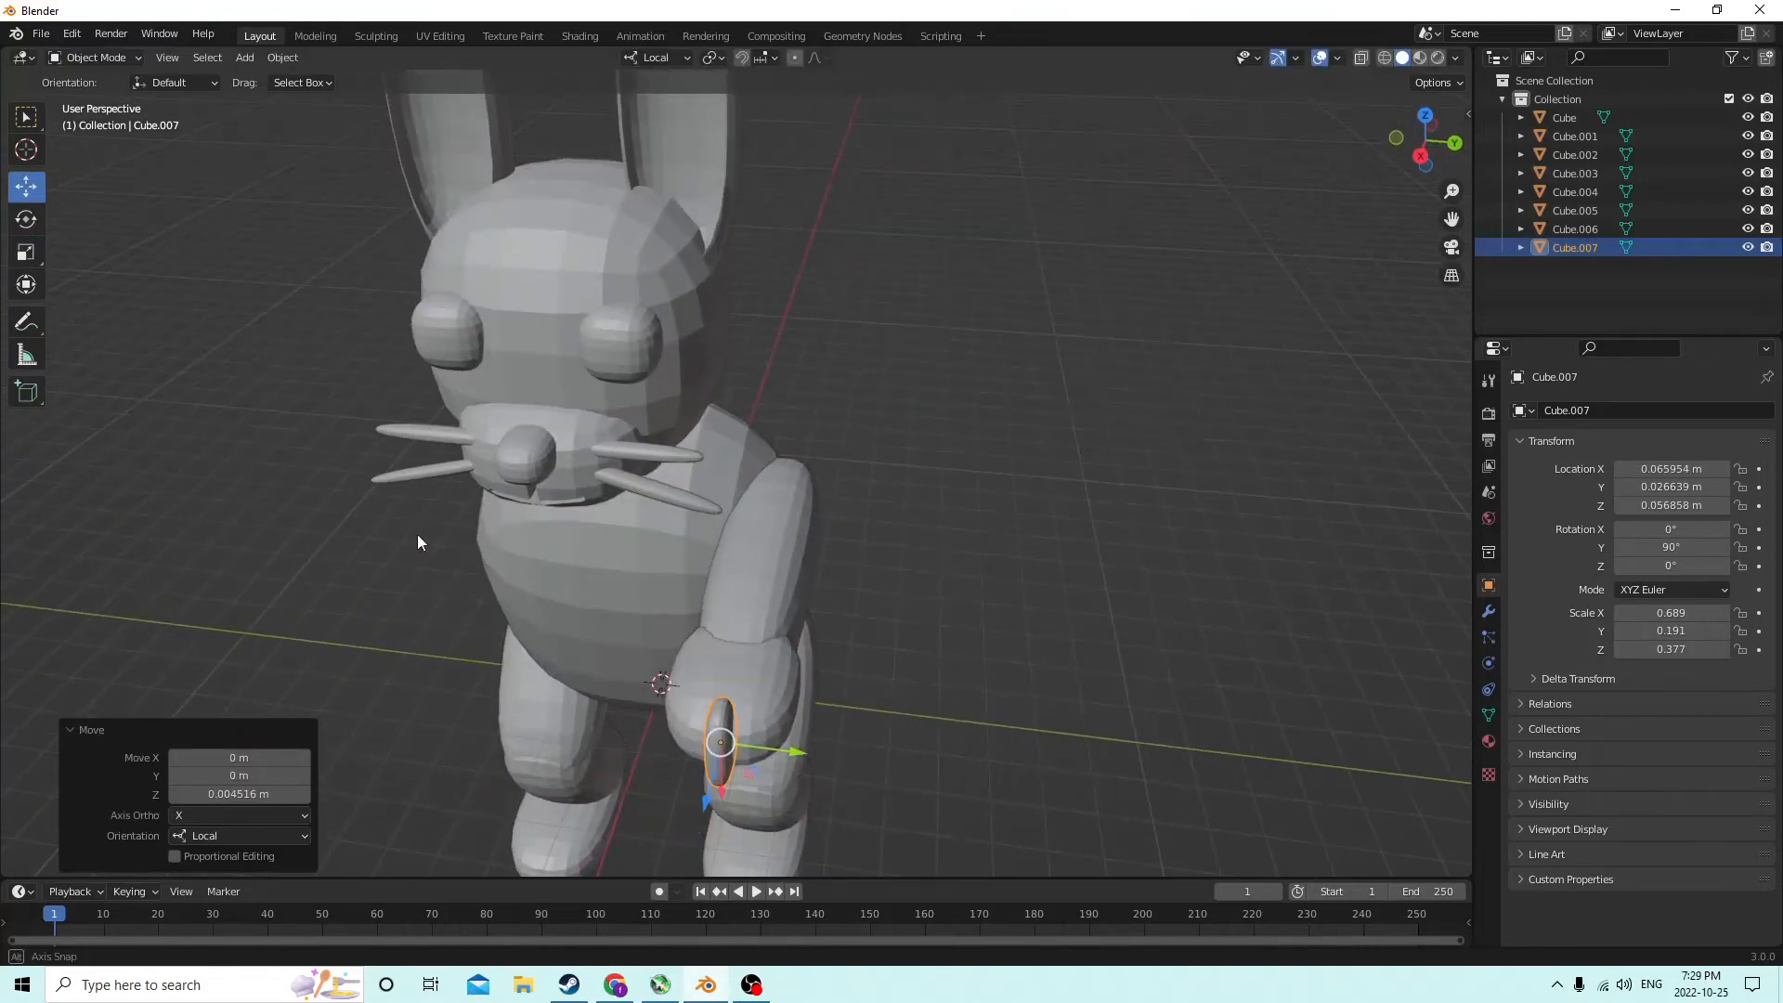
drag(791, 753, 727, 713)
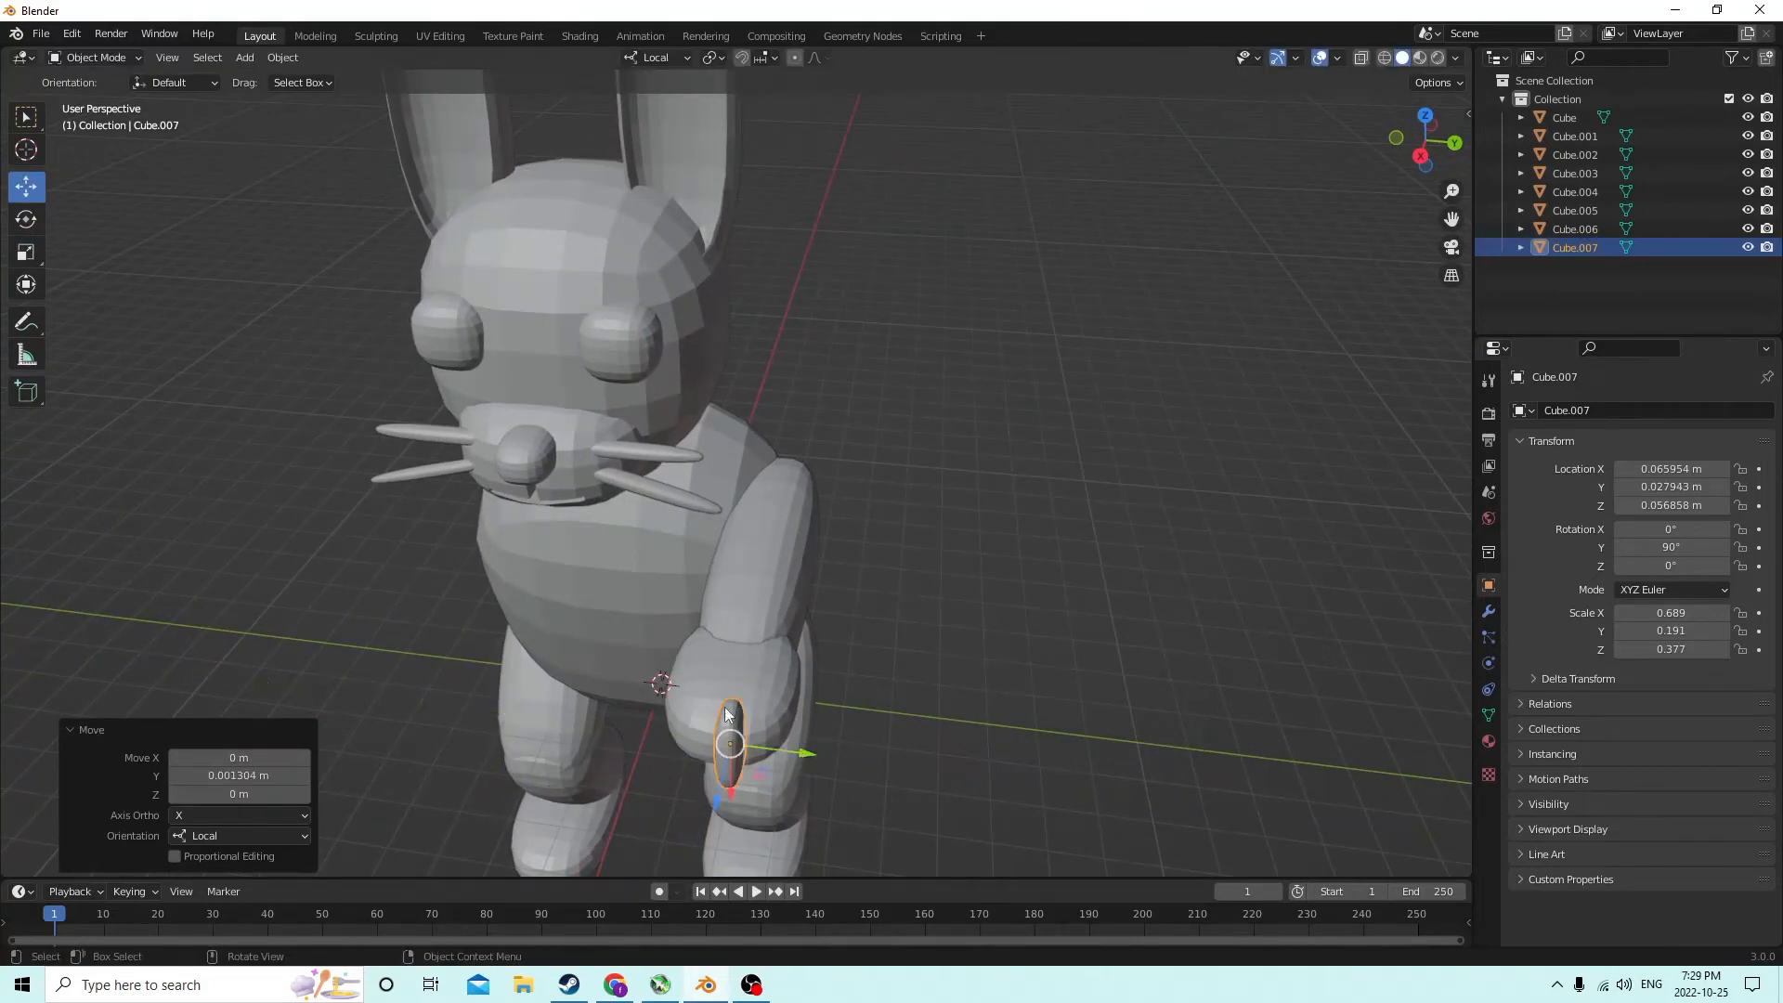
middle_drag(727, 713, 620, 681)
drag(810, 706, 801, 685)
middle_drag(801, 685, 775, 685)
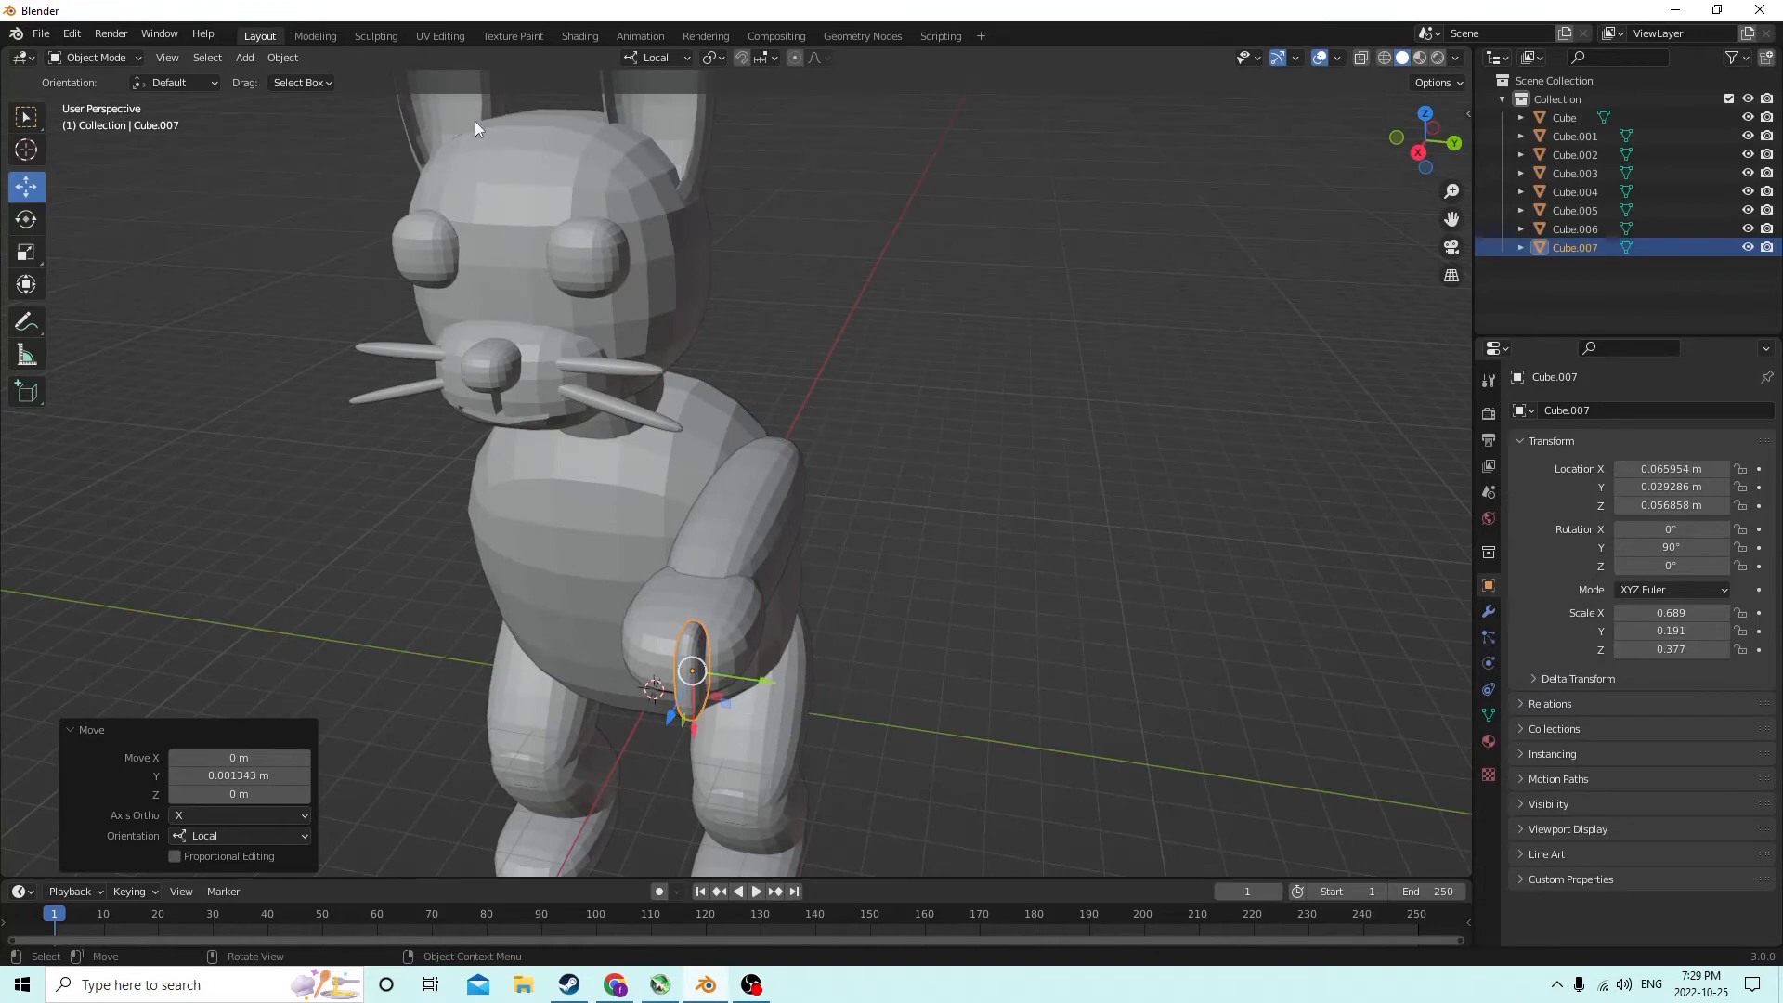
Duplicate the finger in place and move the copy about -0.0054 m along its local Y axis
key(shift+d)
key(Escape)
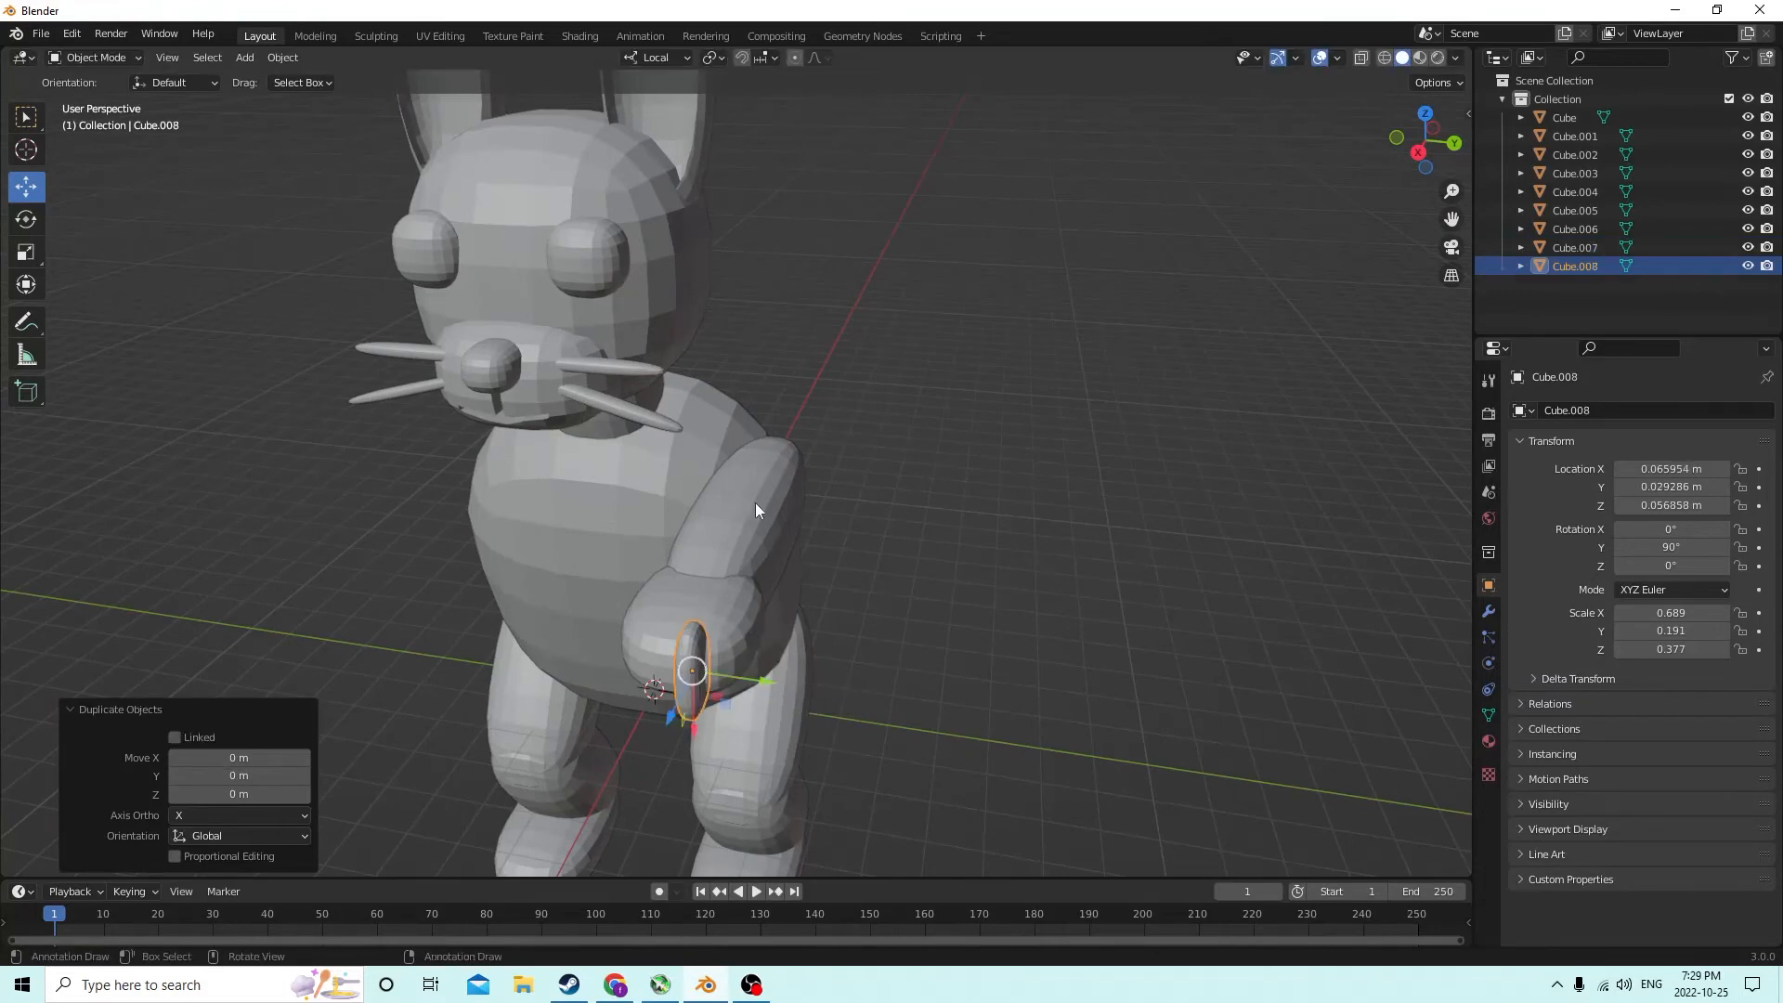
drag(772, 671, 738, 674)
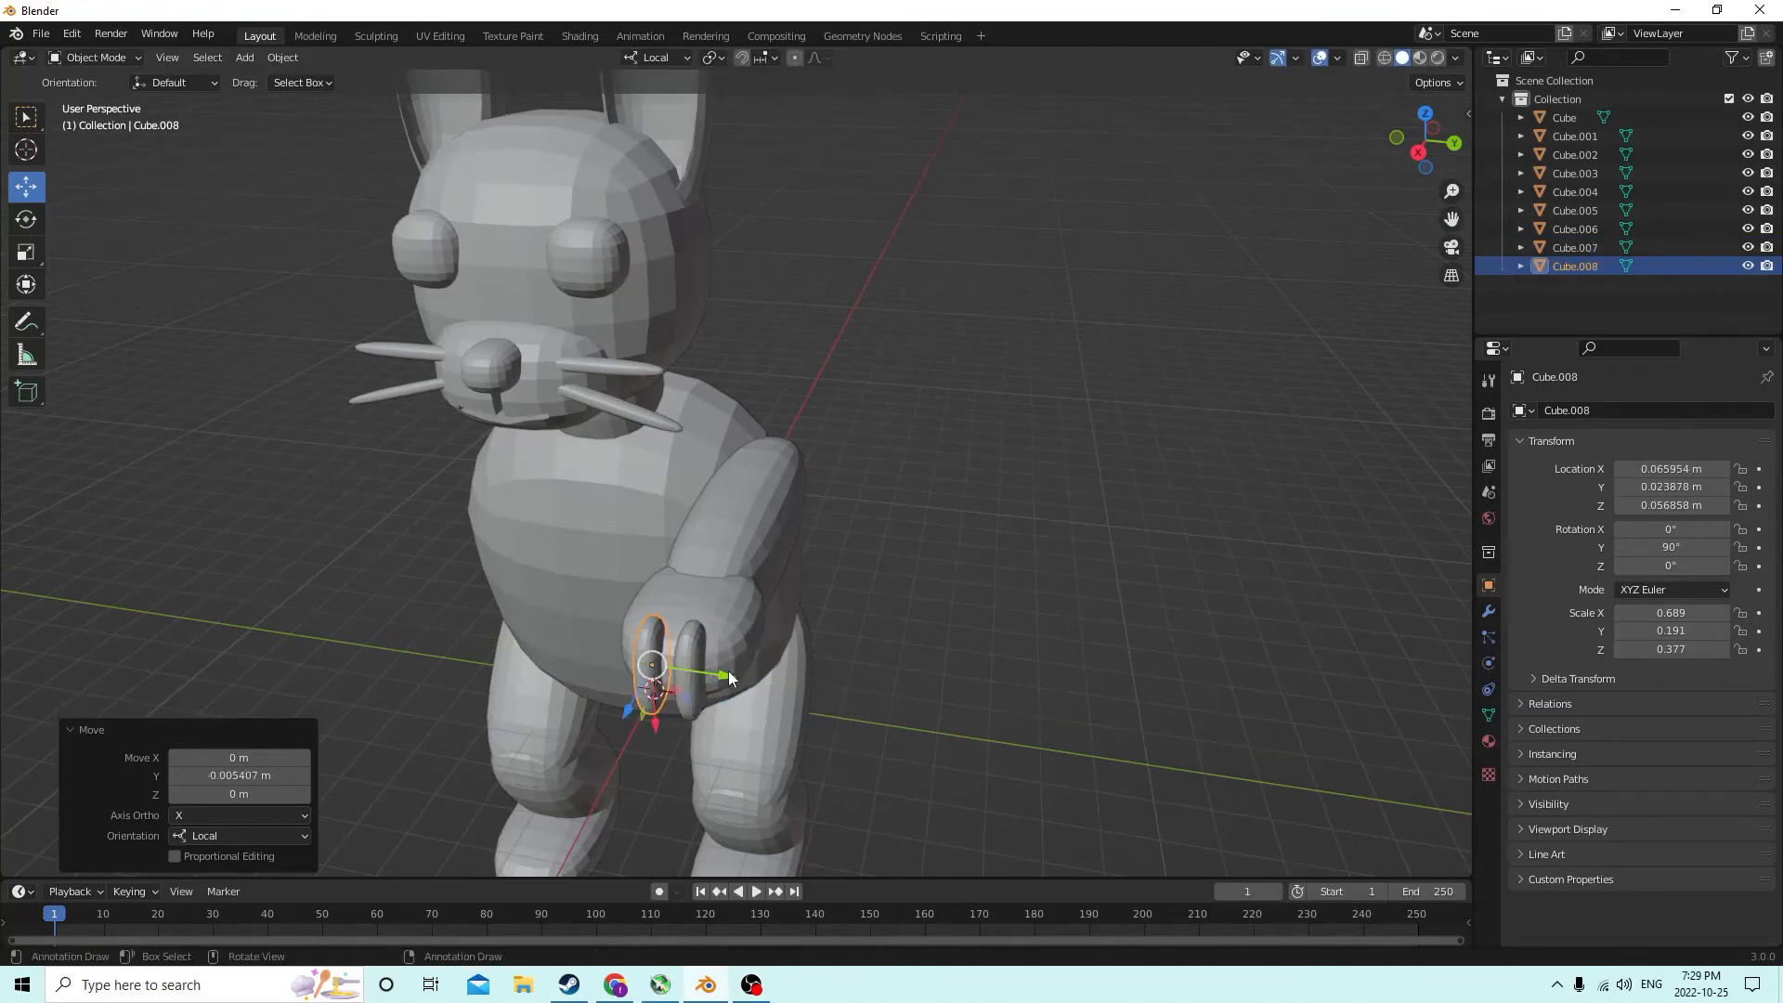
middle_drag(738, 674, 830, 647)
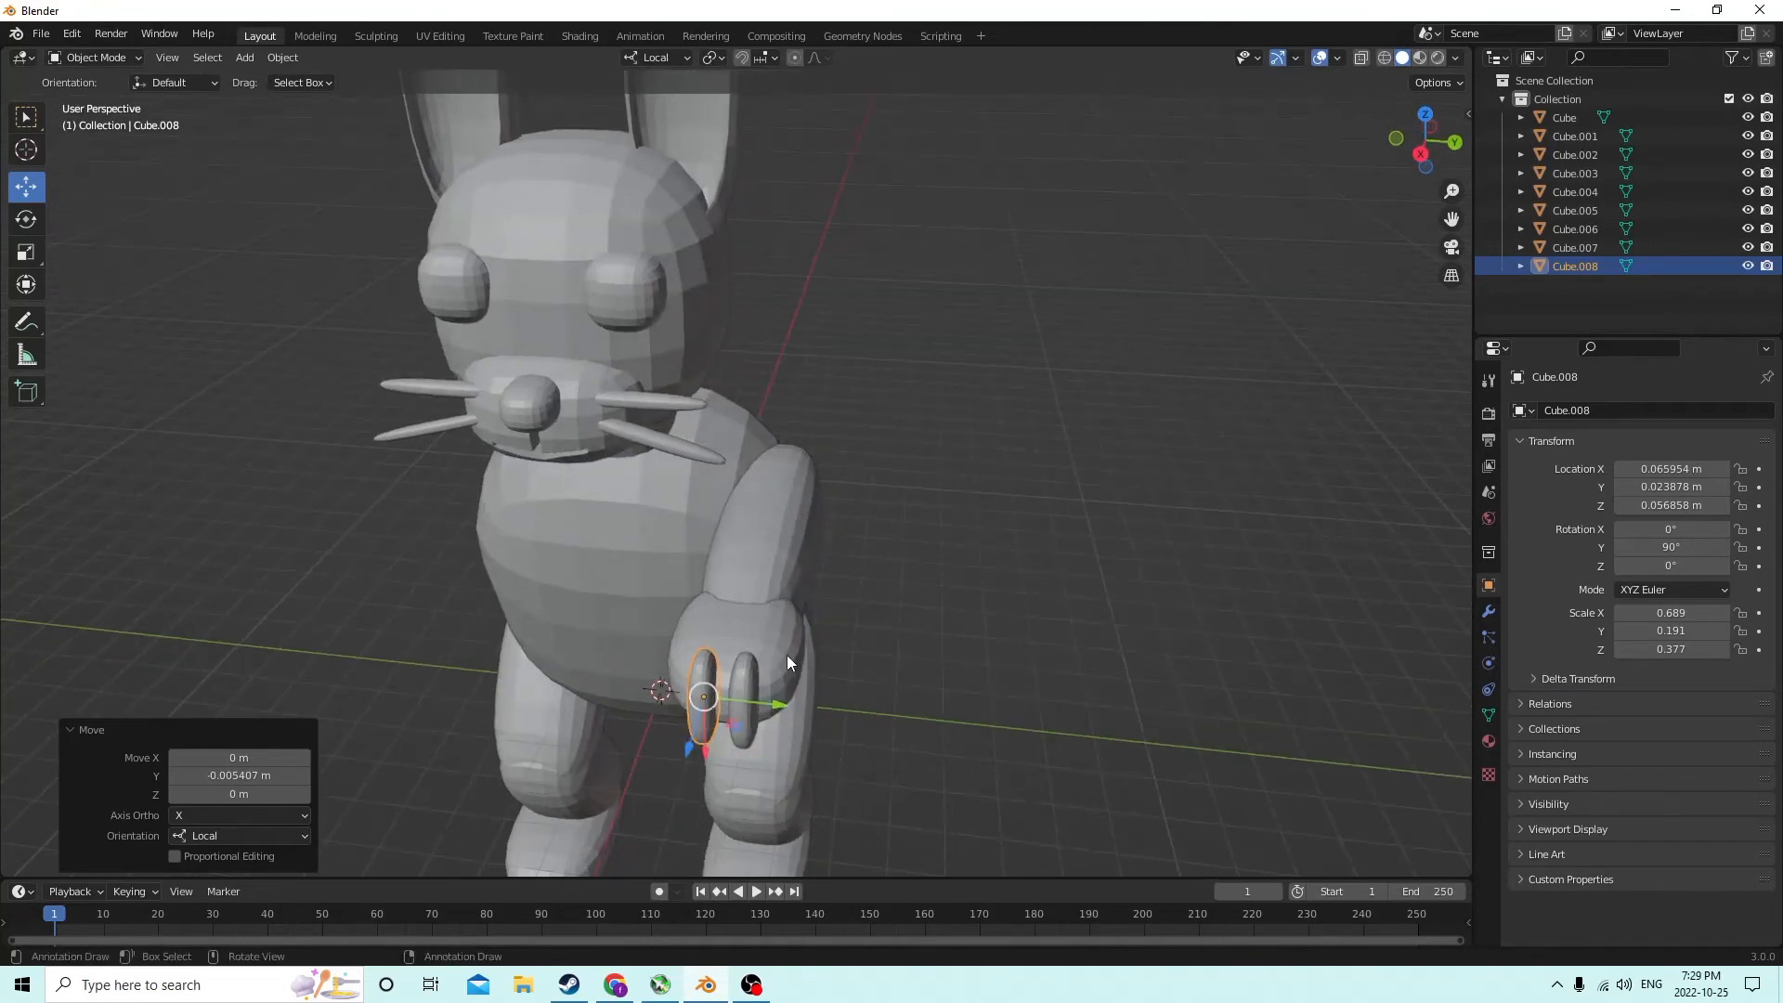
Select both finger shapes and thin them together by a factor of about 0.688 along local Y
shift+click(739, 687)
shift+click(690, 670)
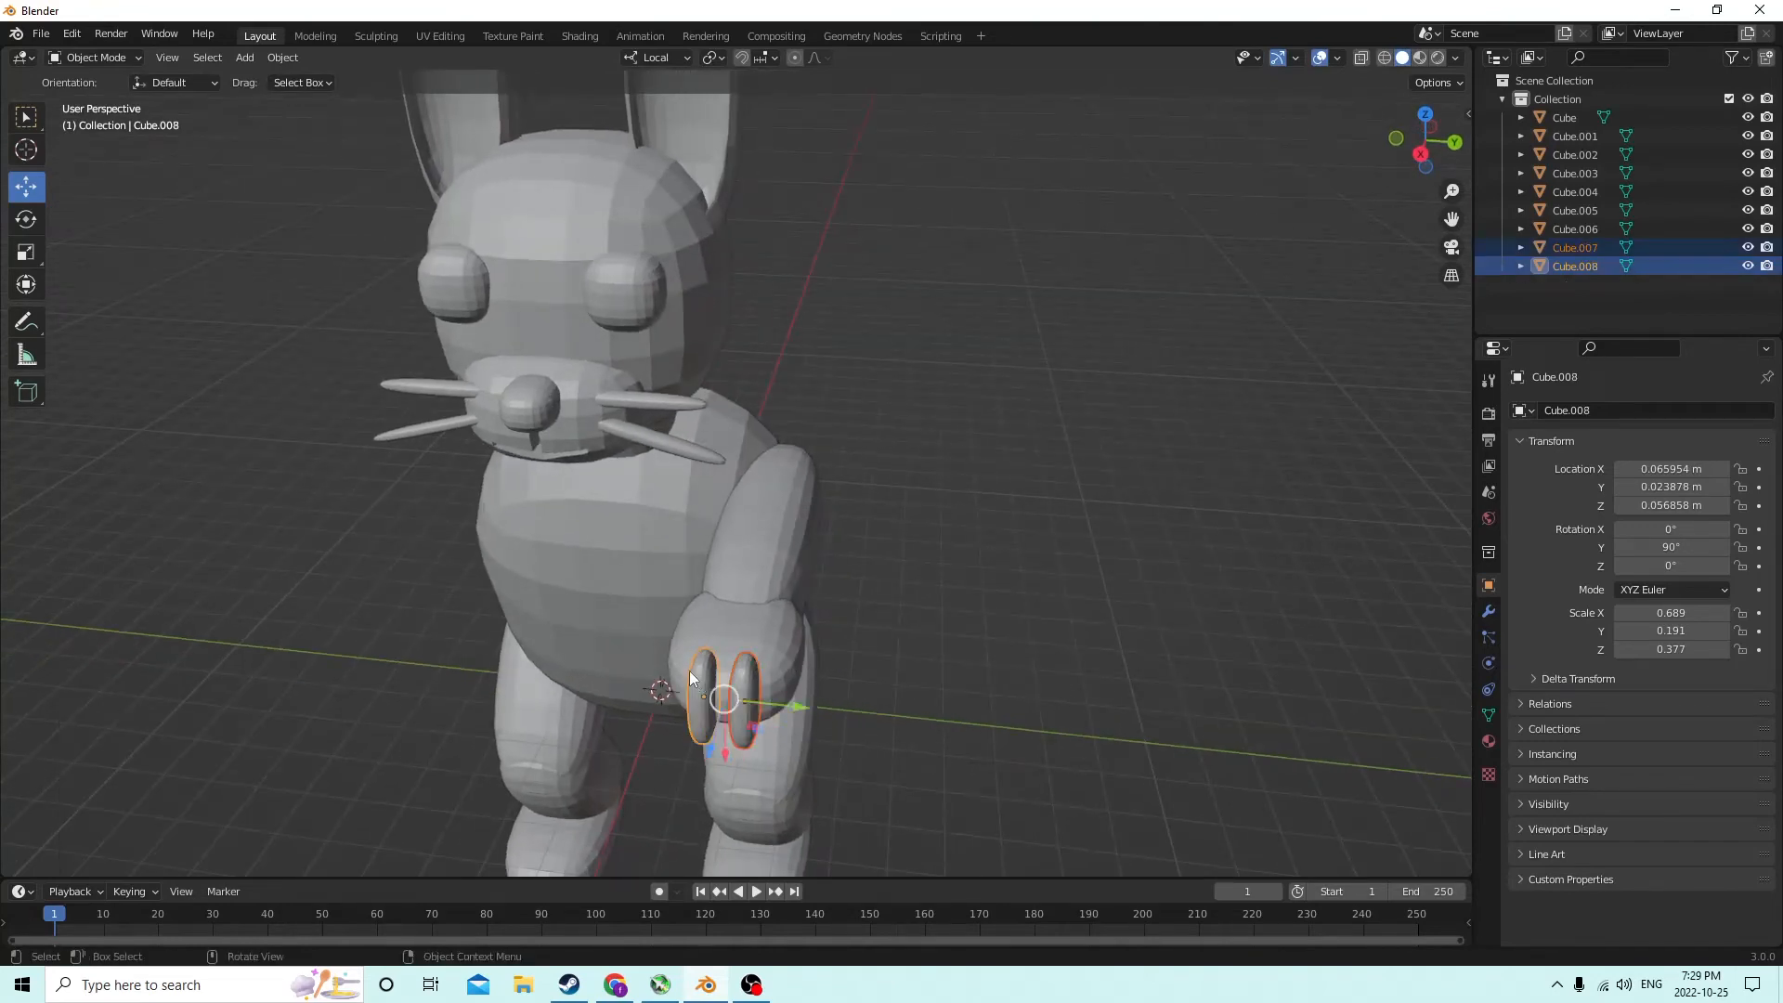
click(26, 253)
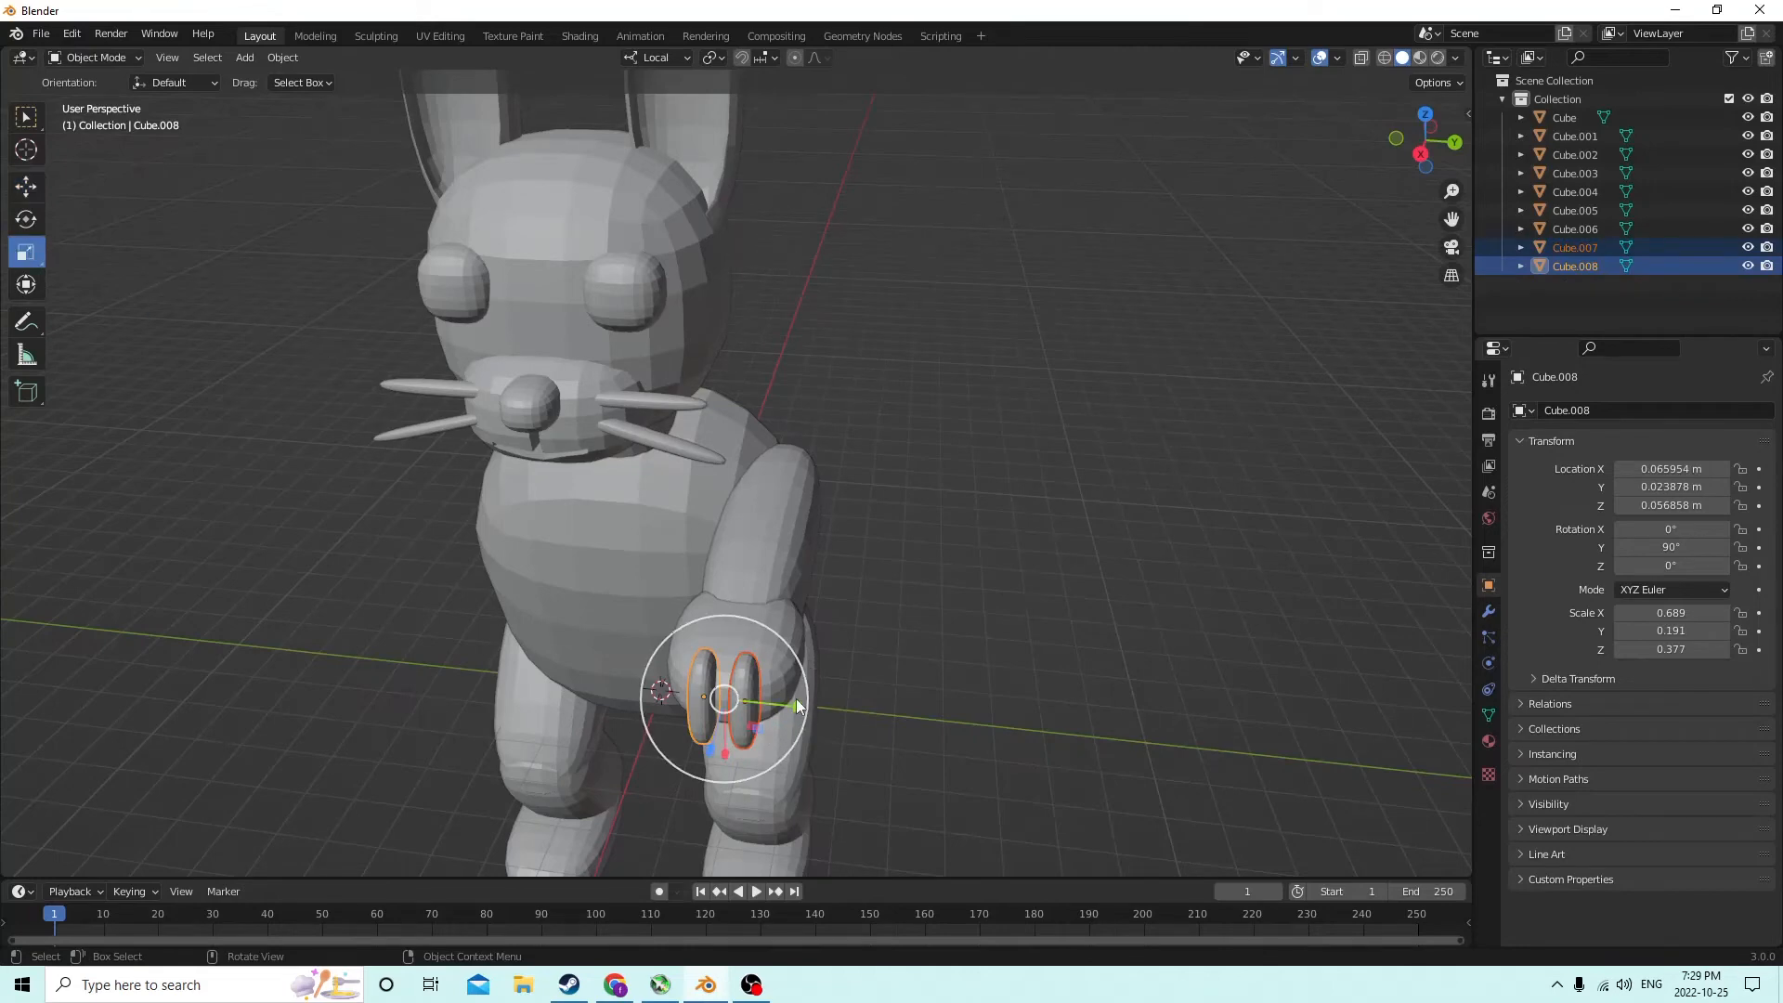
drag(795, 698, 777, 706)
right_click(781, 699)
scroll(794, 689, up, 1)
middle_drag(794, 688, 815, 678)
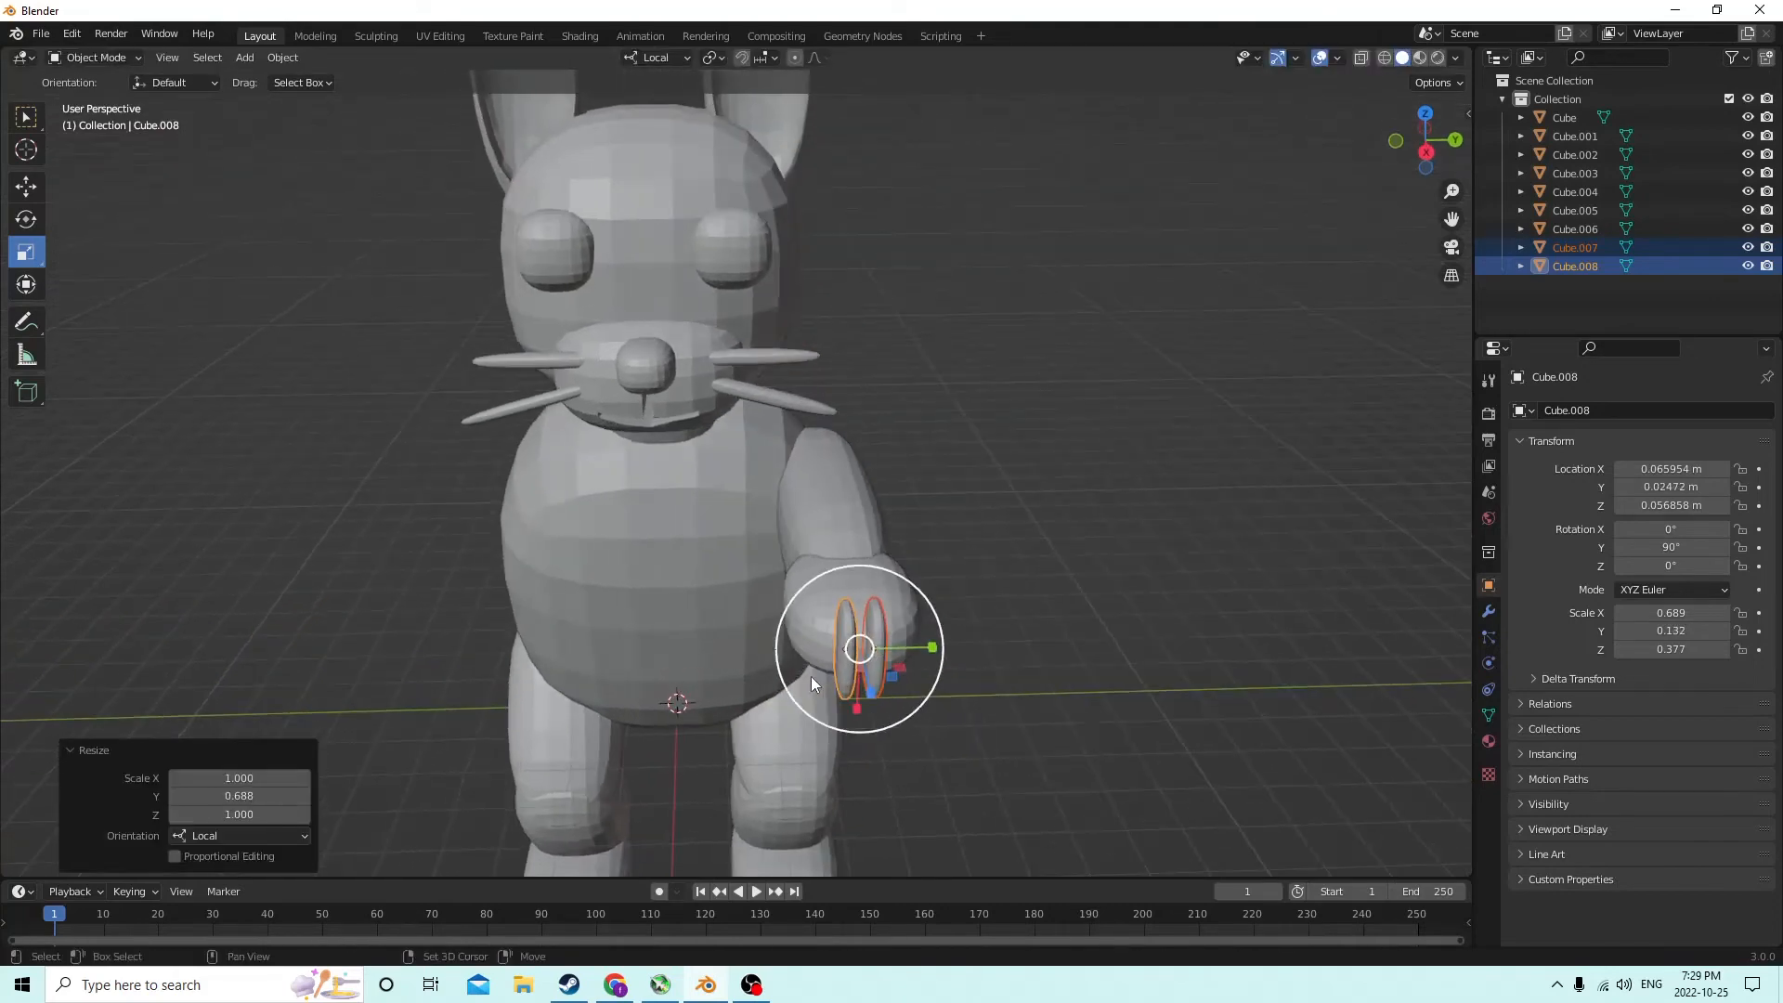
Duplicate the inner finger shape in place and move the copy about -0.0036 m along its local Y axis
click(1009, 584)
click(872, 649)
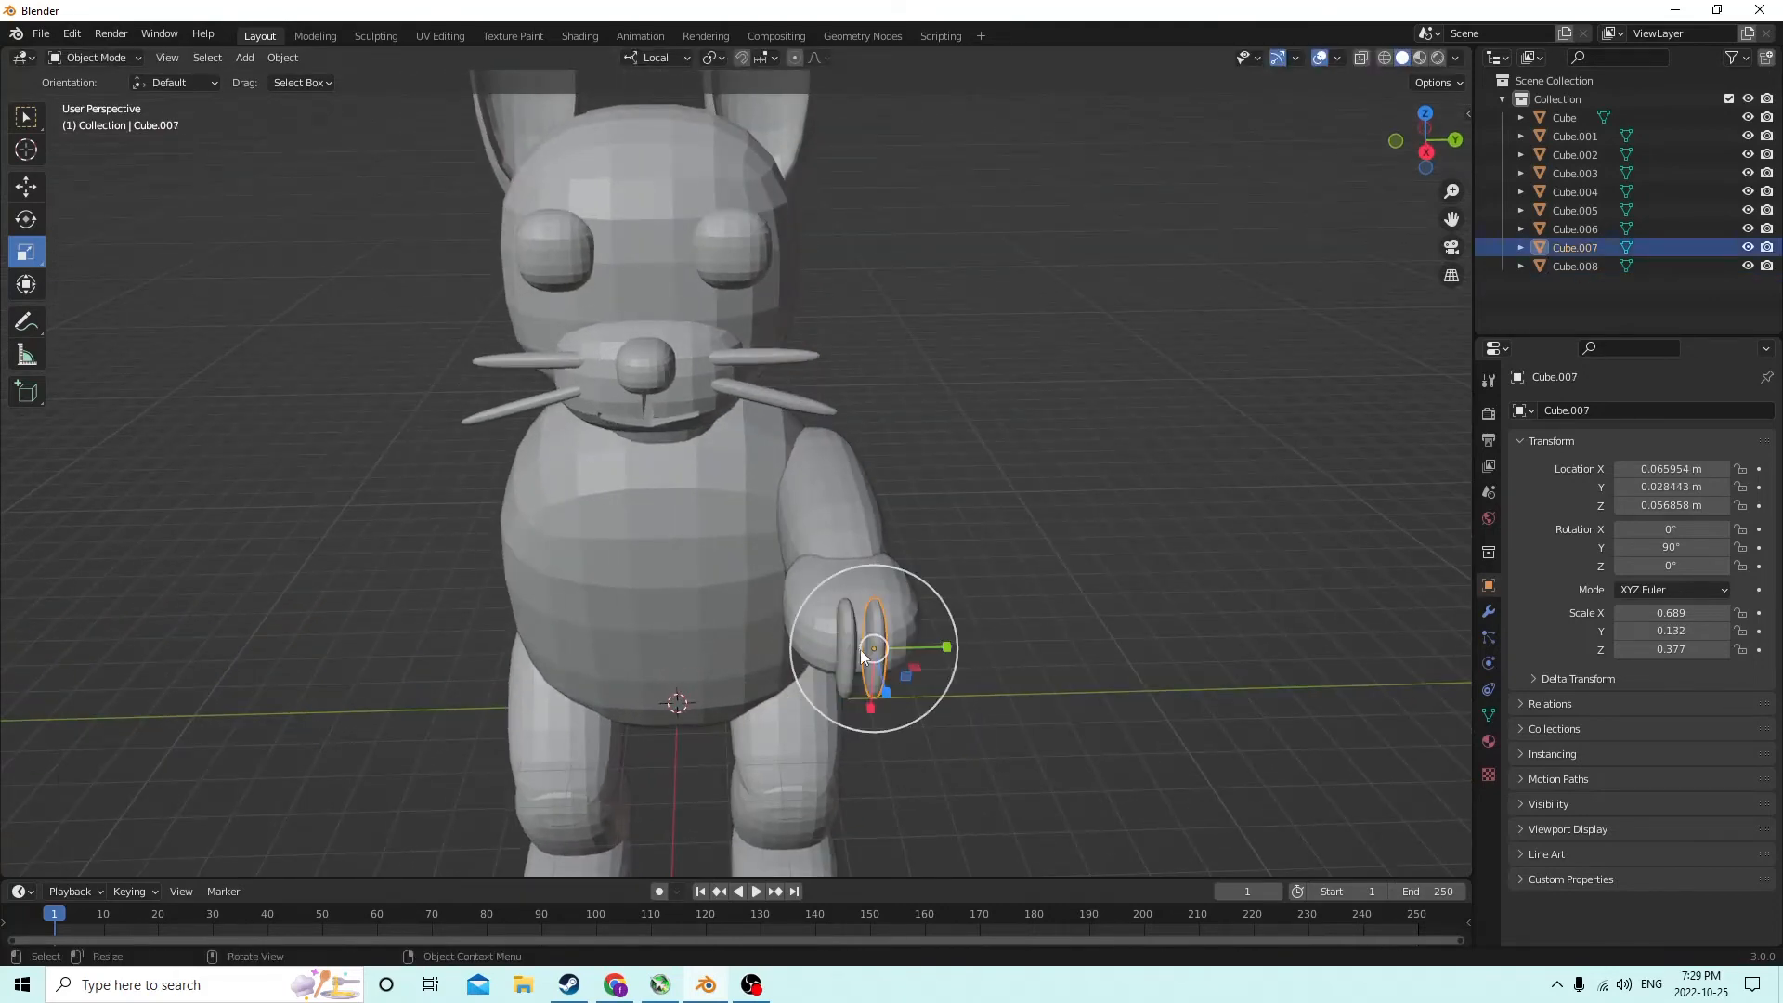
click(840, 651)
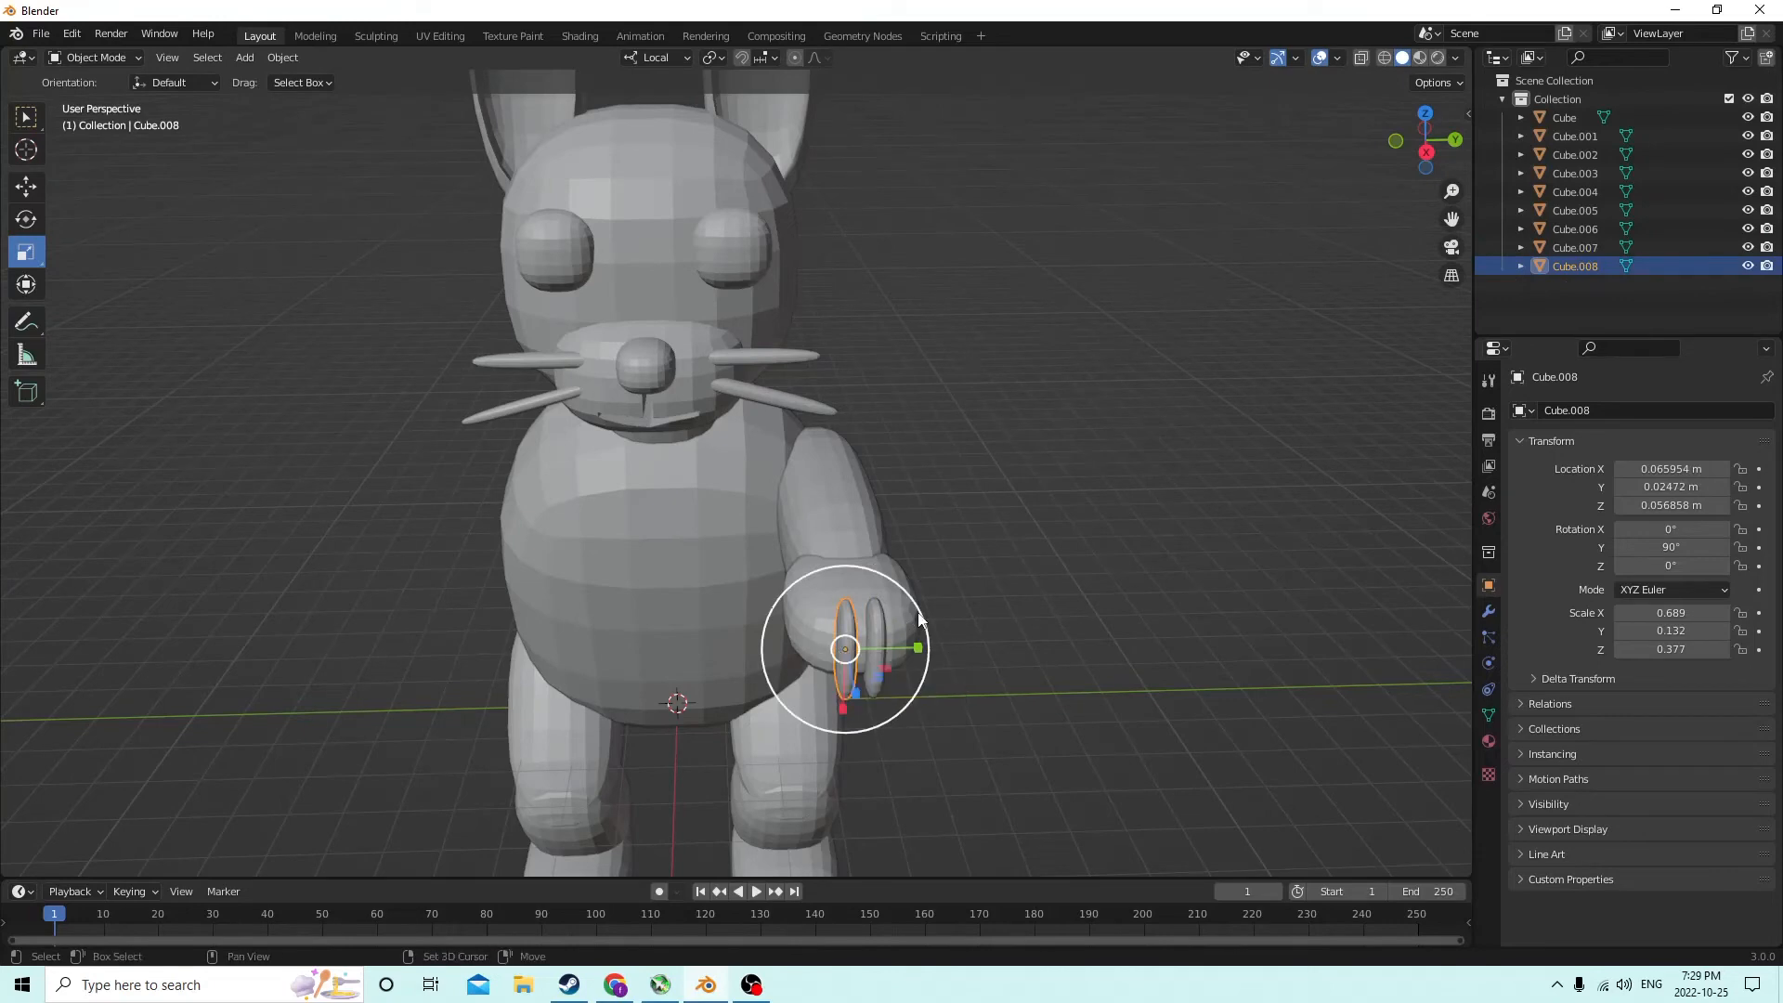
key(shift+d)
key(Escape)
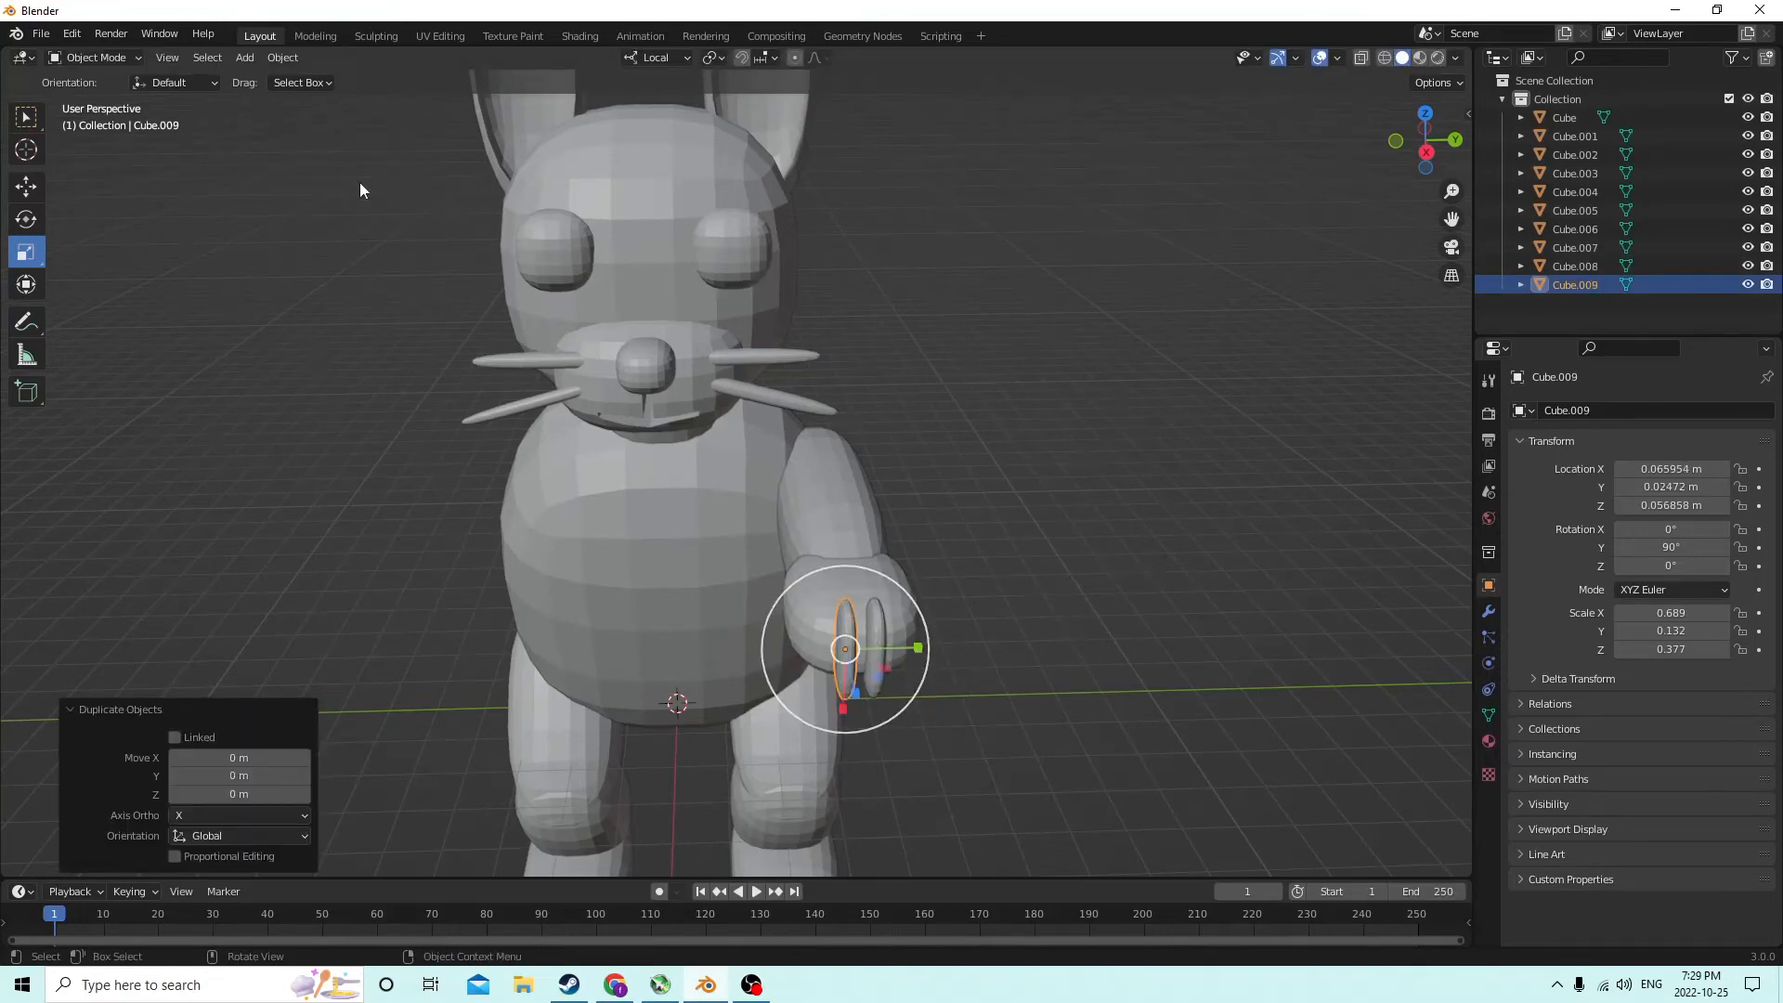
click(25, 185)
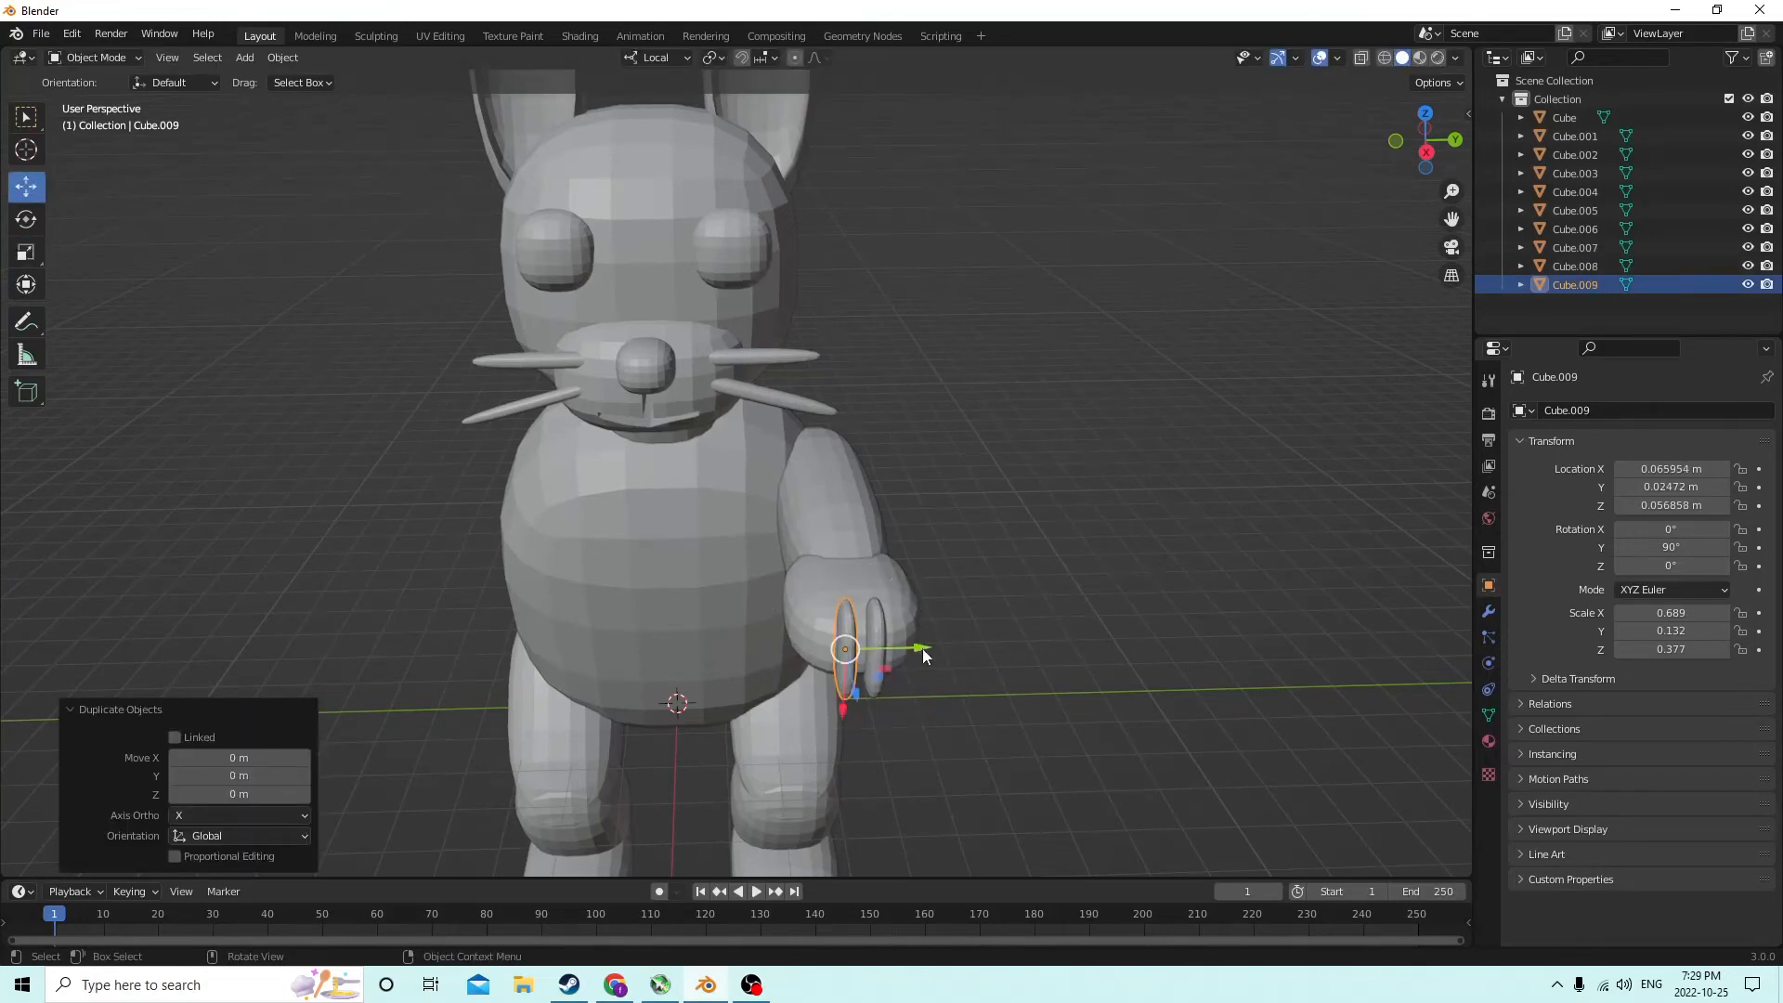
drag(922, 648, 885, 648)
mouse_move(886, 647)
middle_down()
mouse_move(837, 657)
mouse_move(876, 659)
middle_up()
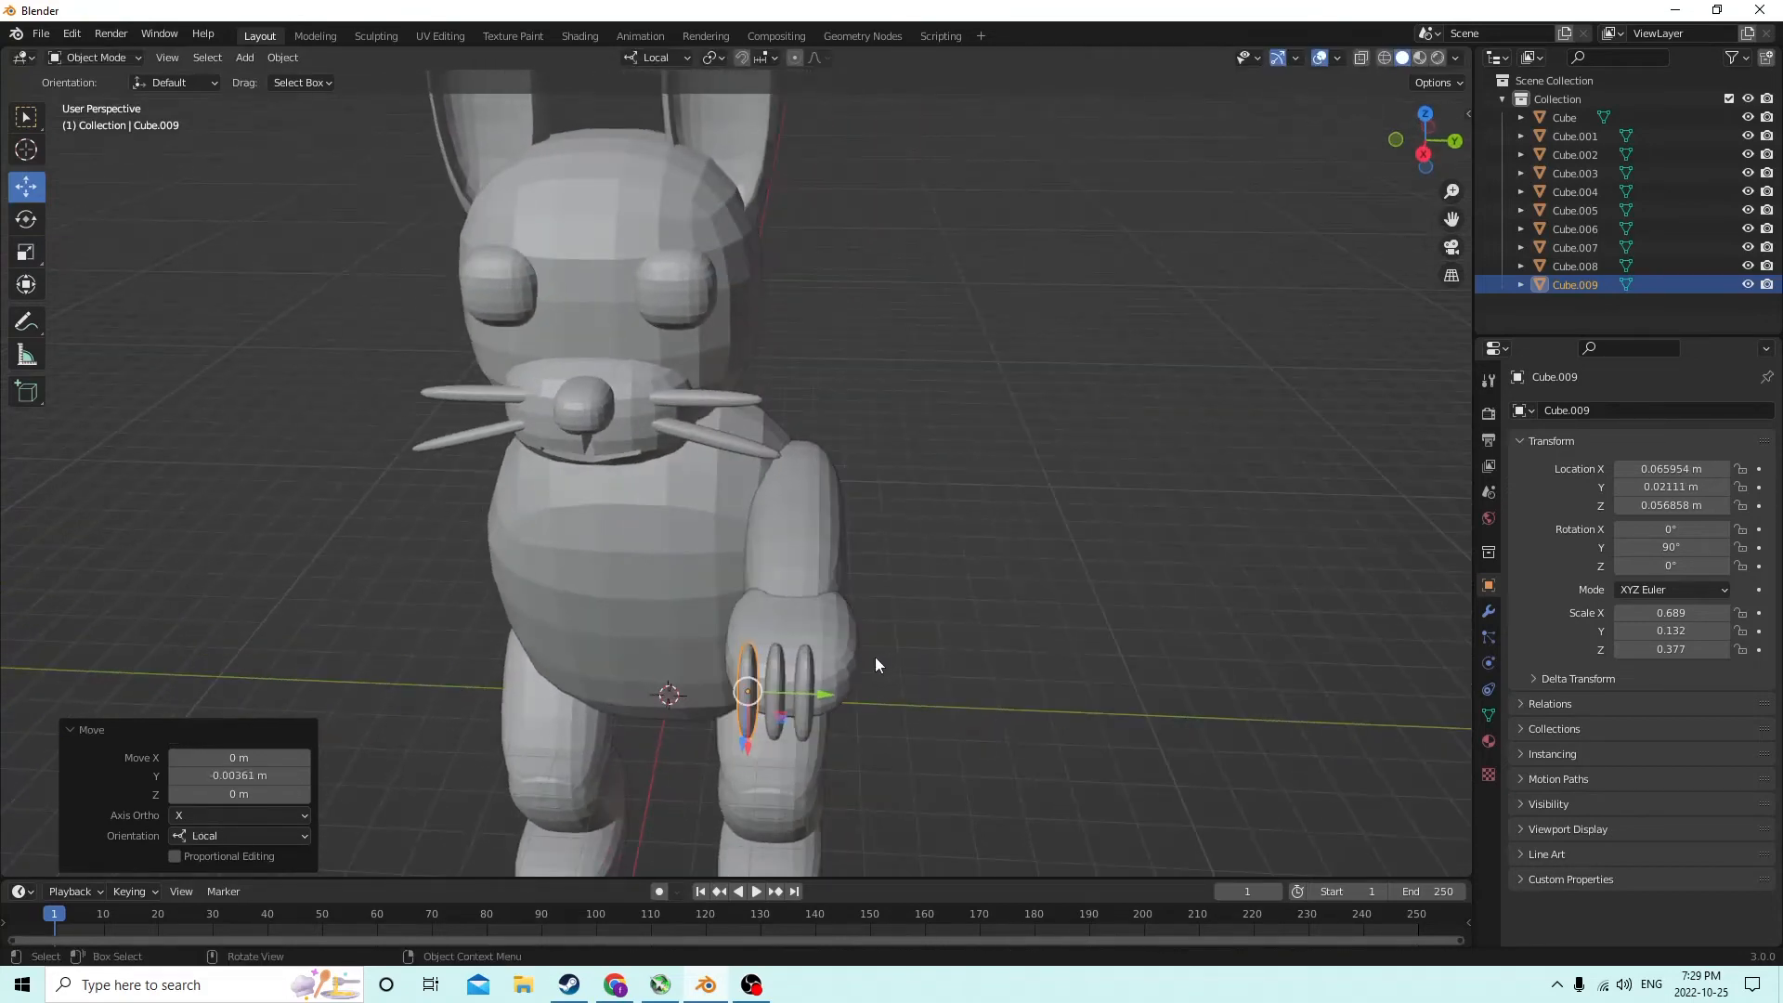
Select all three finger shapes and shift them together about 0.00085 m along local Y
shift+click(802, 683)
shift+click(771, 682)
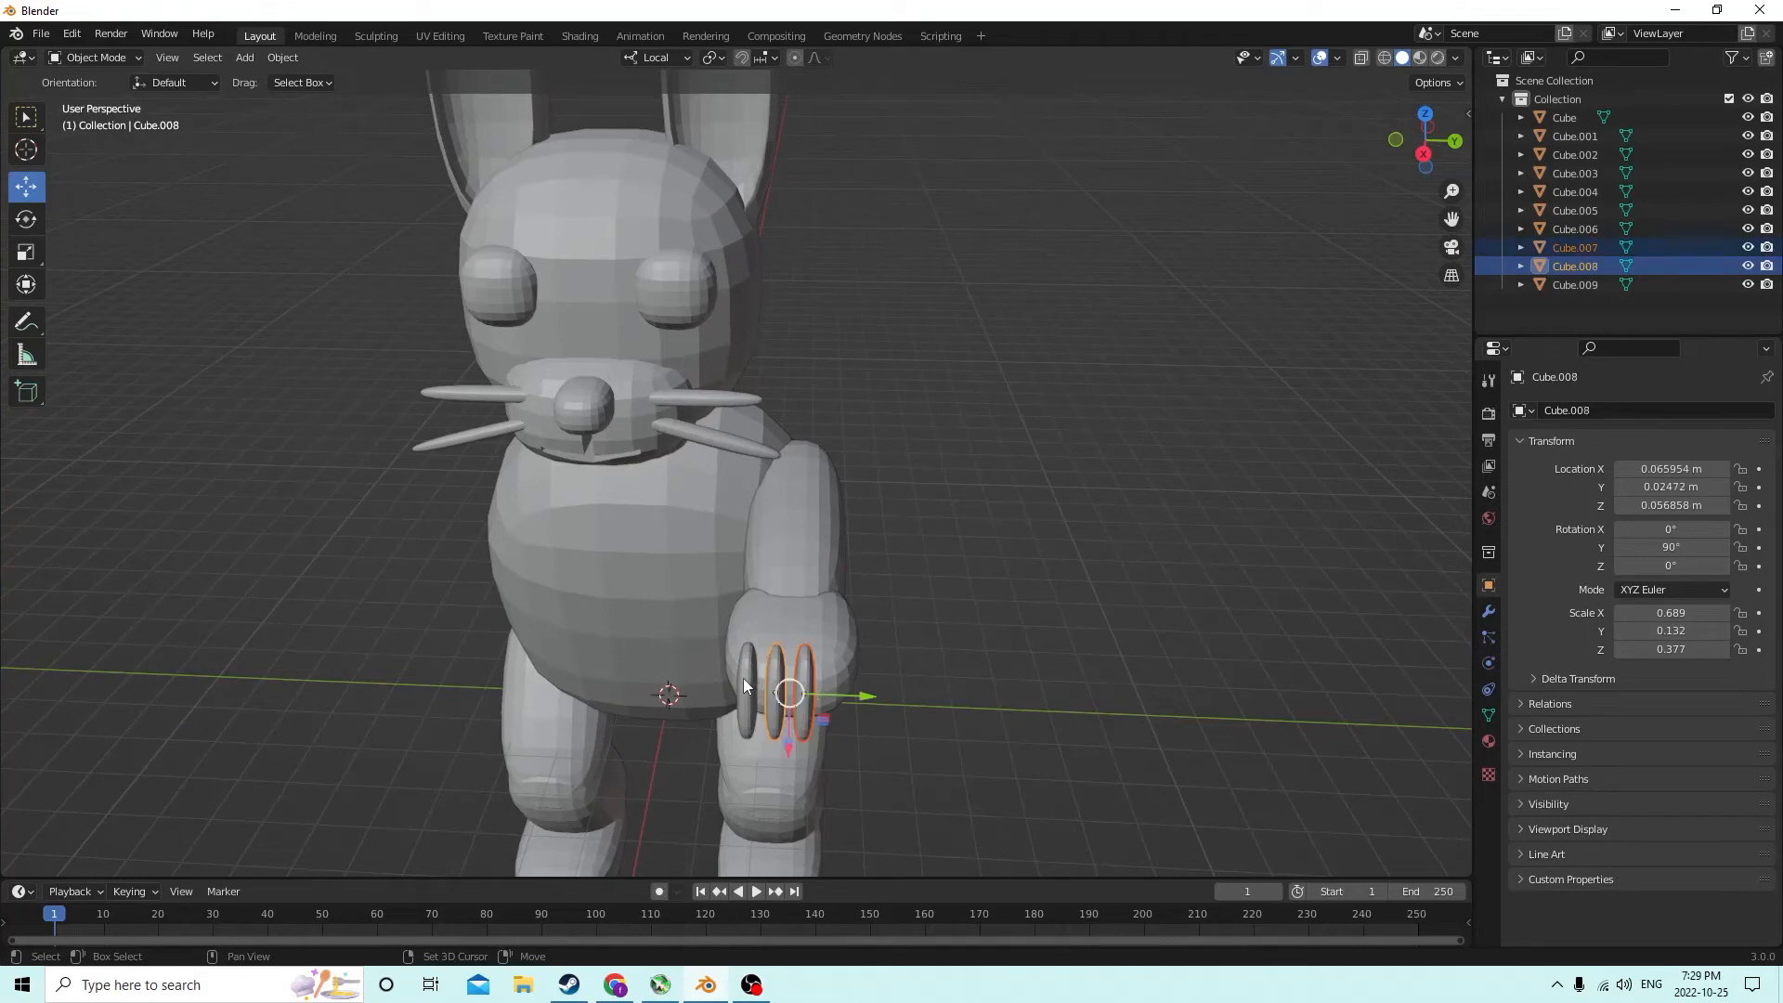
shift+click(743, 683)
drag(851, 697, 864, 695)
middle_drag(872, 693, 861, 594)
scroll(878, 576, up, 2)
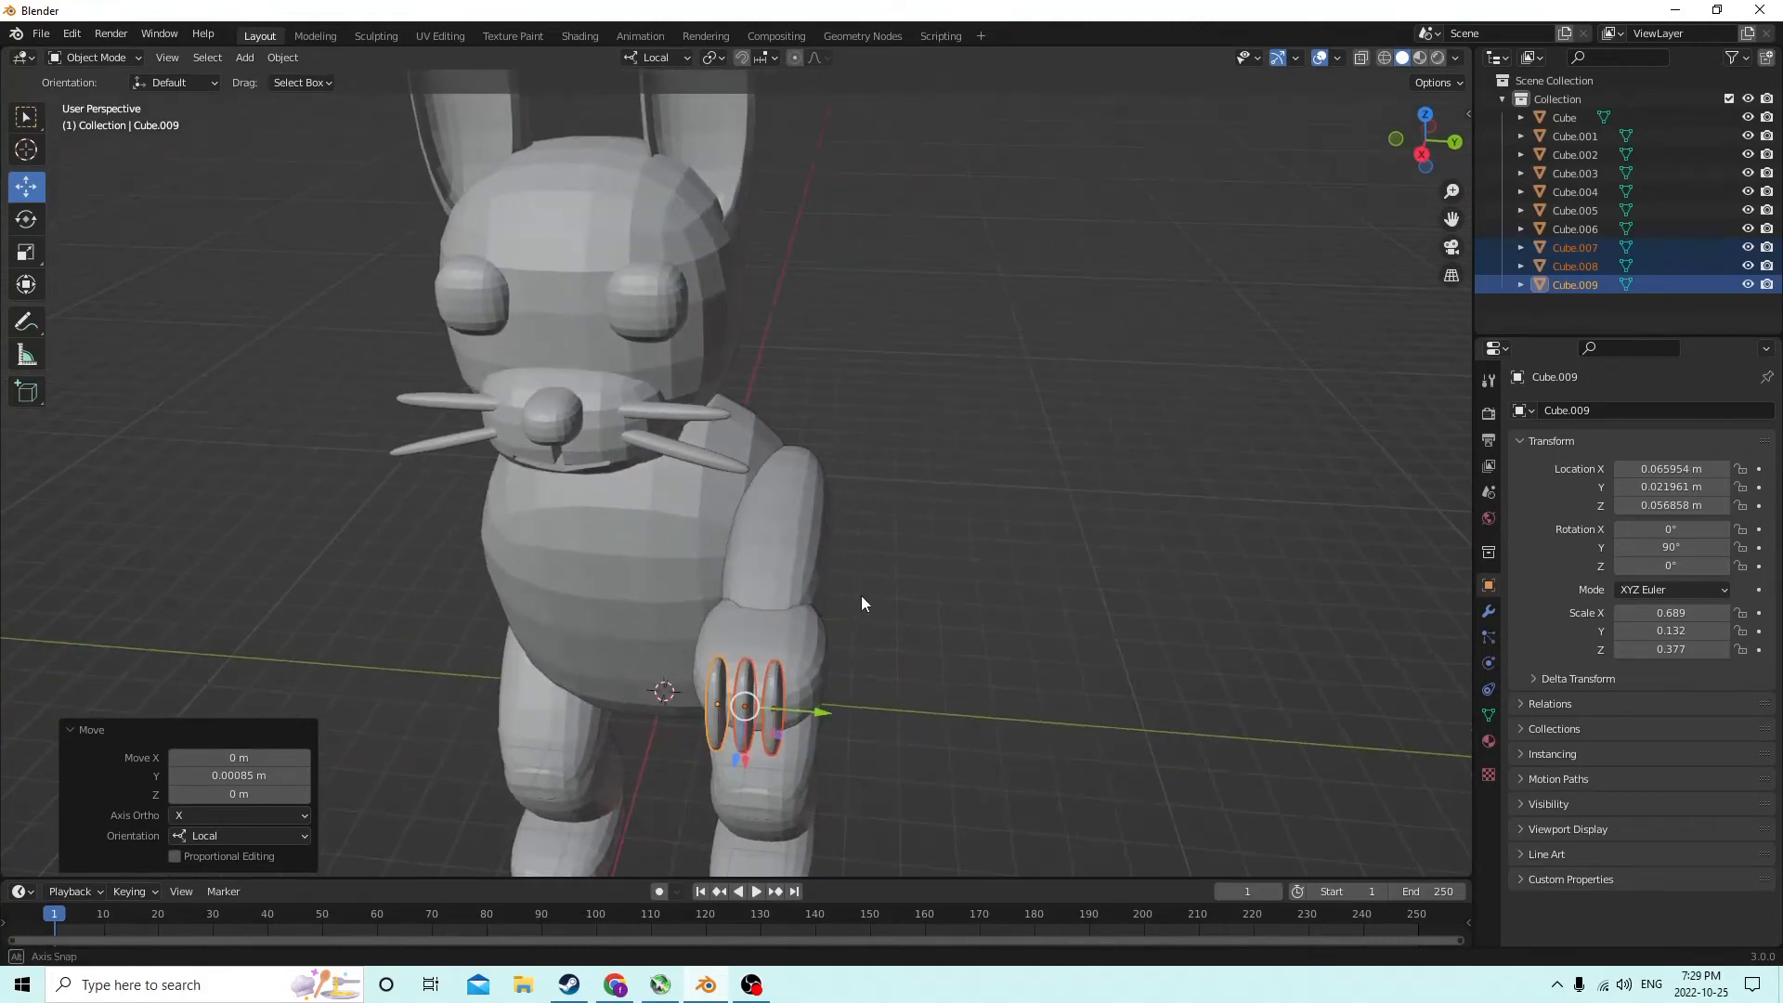
Subtract the three finger shapes from the paw with a Bool Tool difference, cutting grooves between the toes
shift+click(743, 627)
click(283, 57)
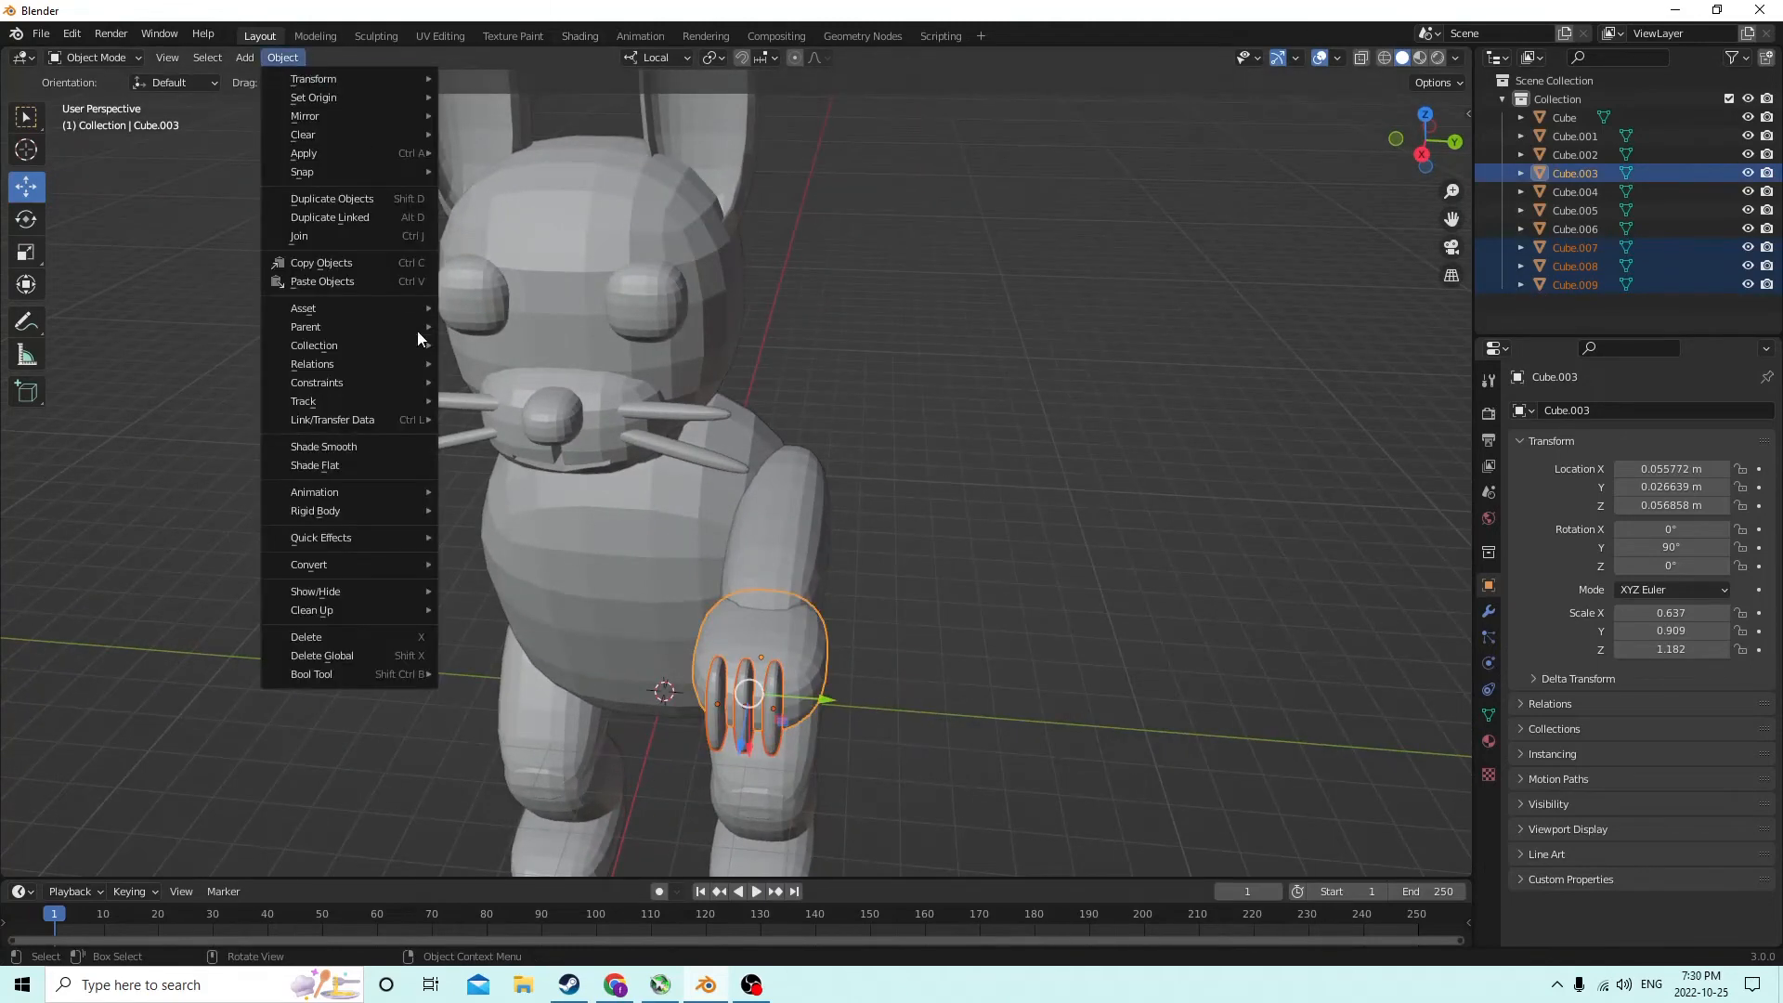
mouse_move(353, 676)
click(472, 682)
middle_drag(472, 682, 476, 502)
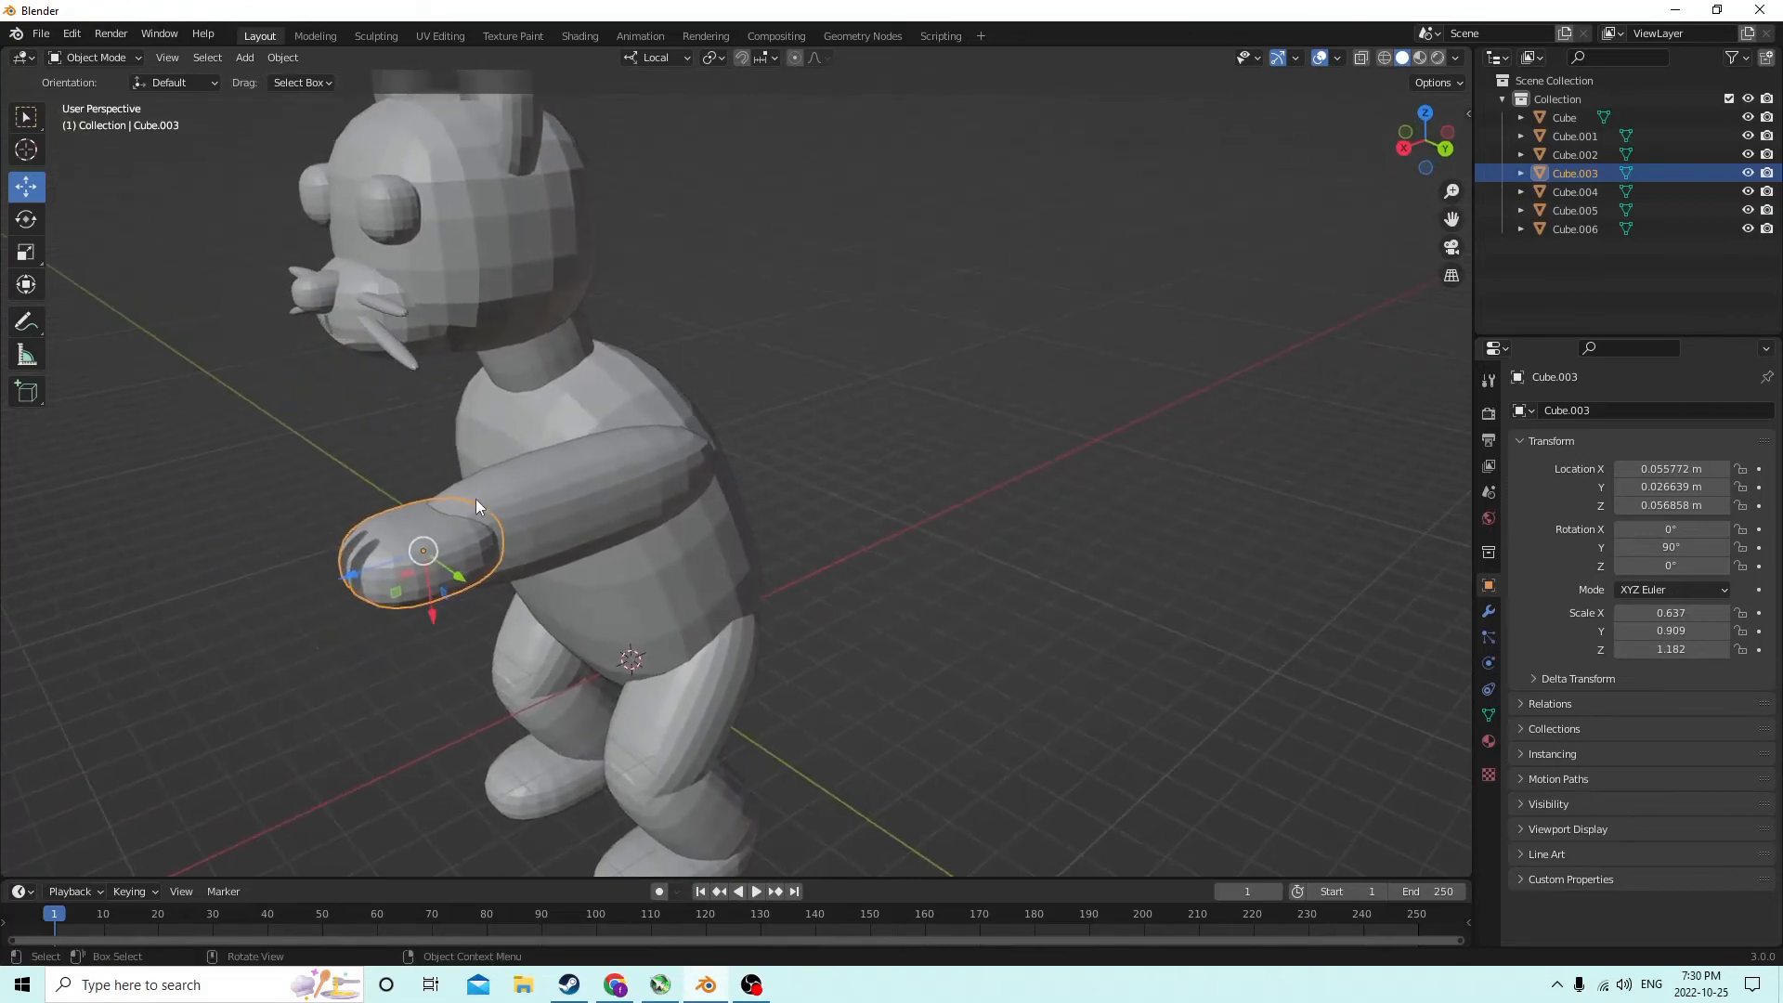
Join the grooved paw and the arm into one object with the arm as the active object
shift+click(548, 504)
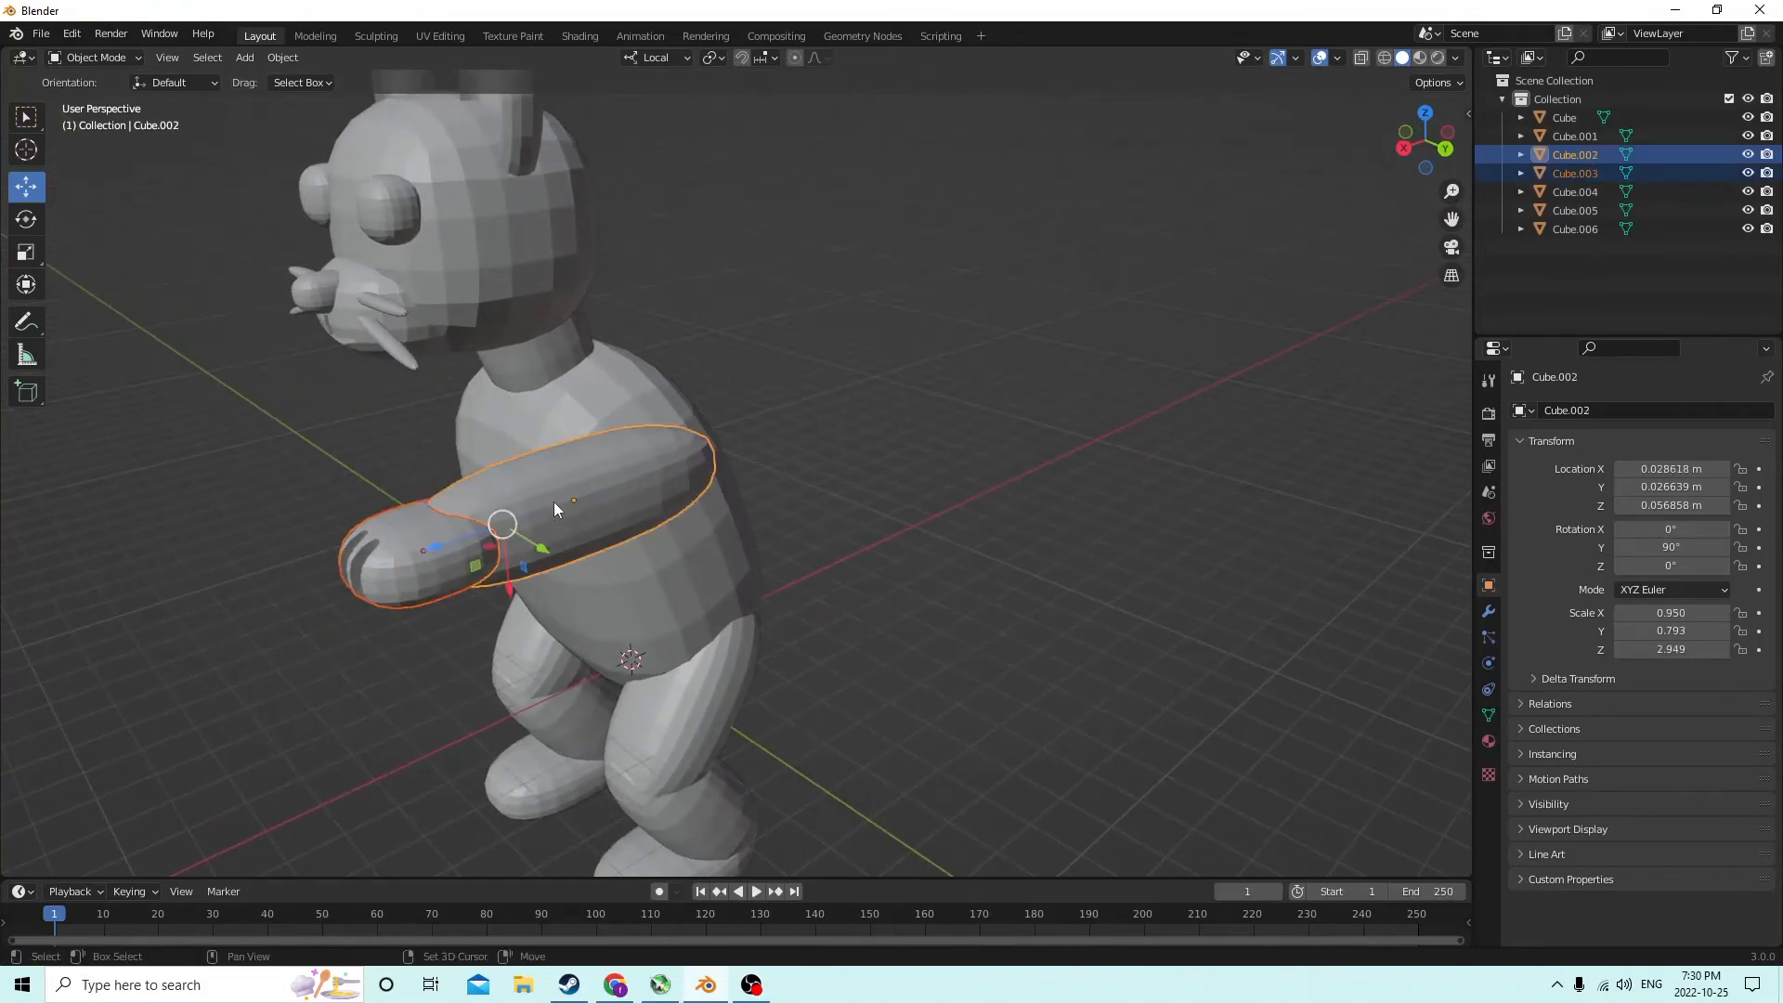
middle_drag(553, 501, 620, 492)
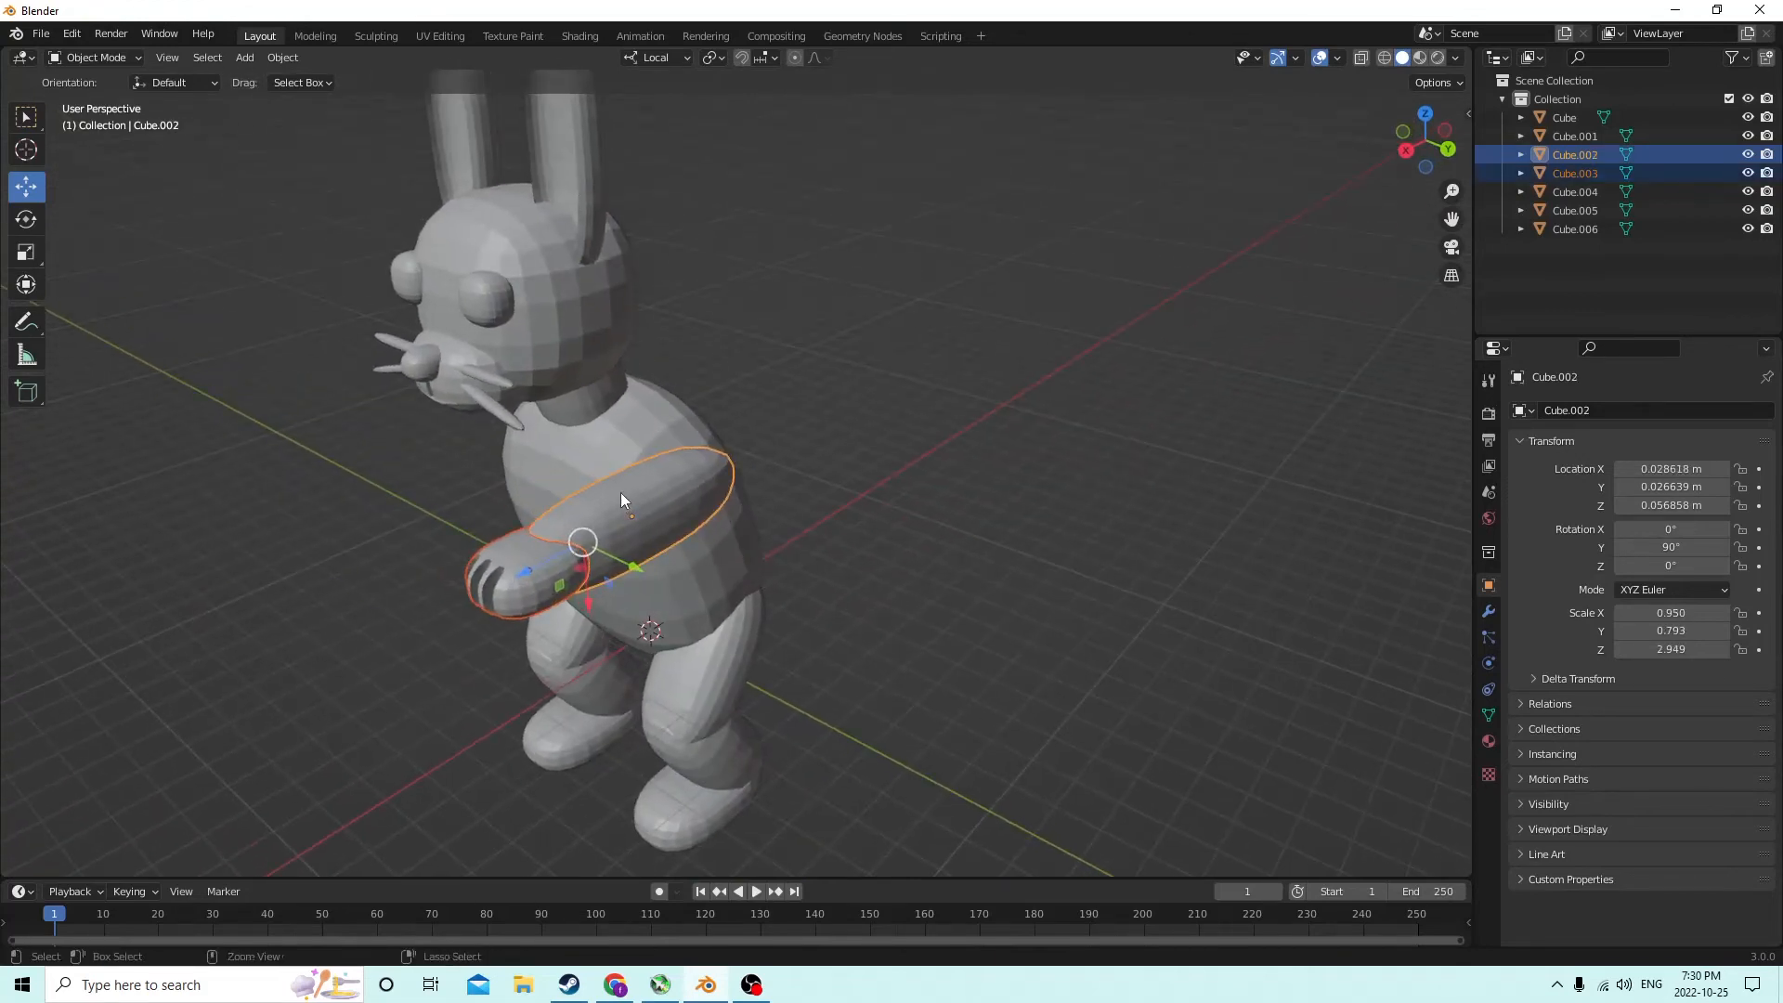
key(ctrl+j)
middle_drag(739, 460, 940, 477)
Duplicate the joined arm in place
key(shift+d)
right_click(1150, 455)
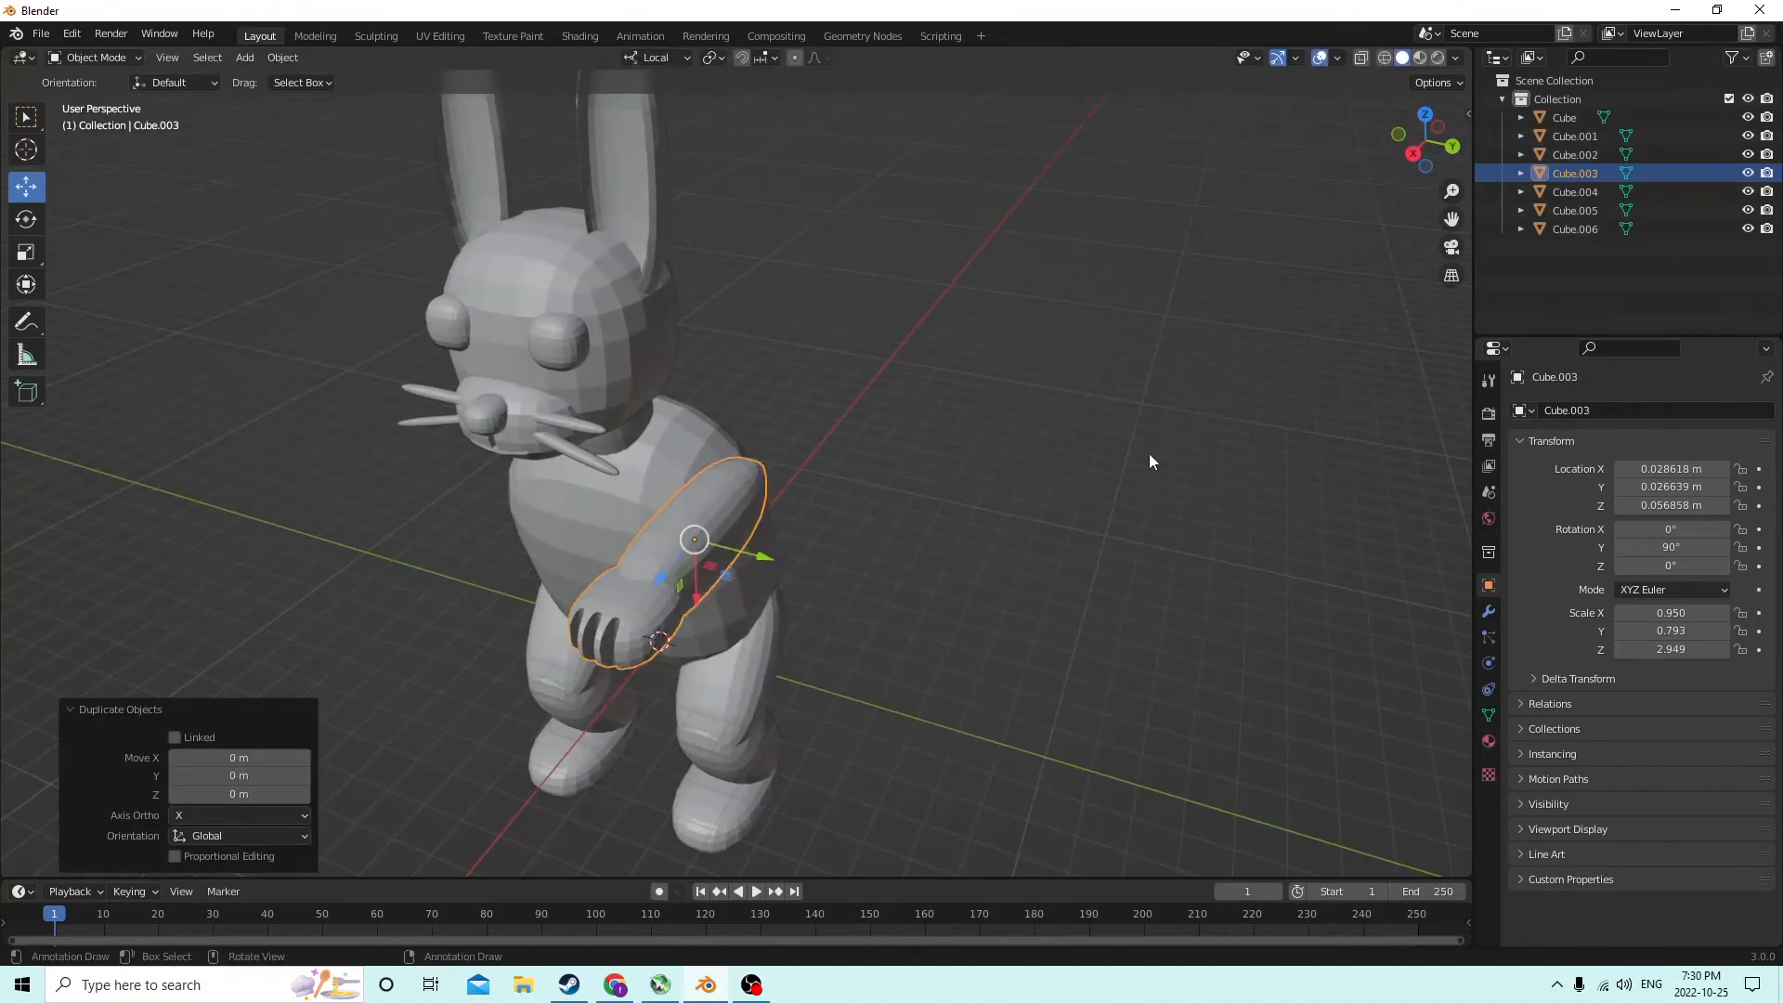
middle_drag(1150, 455, 1357, 471)
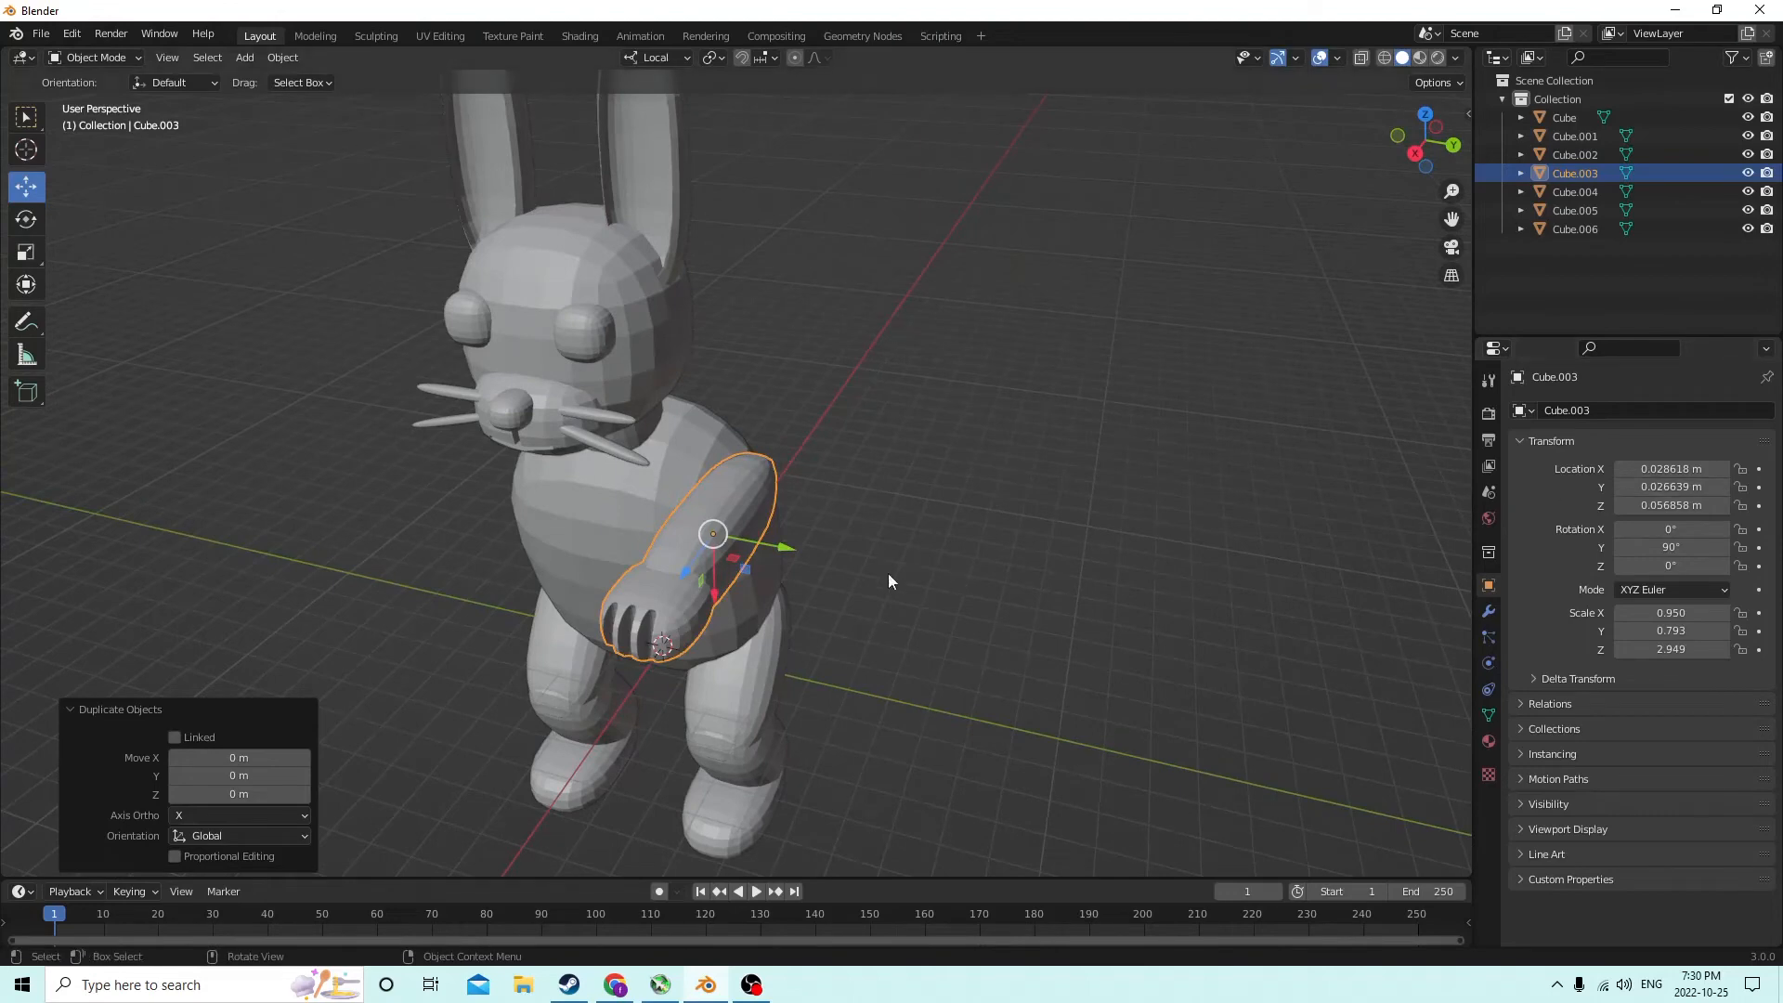
key(g)
key(y)
key(y)
right_click(809, 562)
Set the arm copy's Y location to -0.026639 m to place it on the opposite side of the body
click(1652, 487)
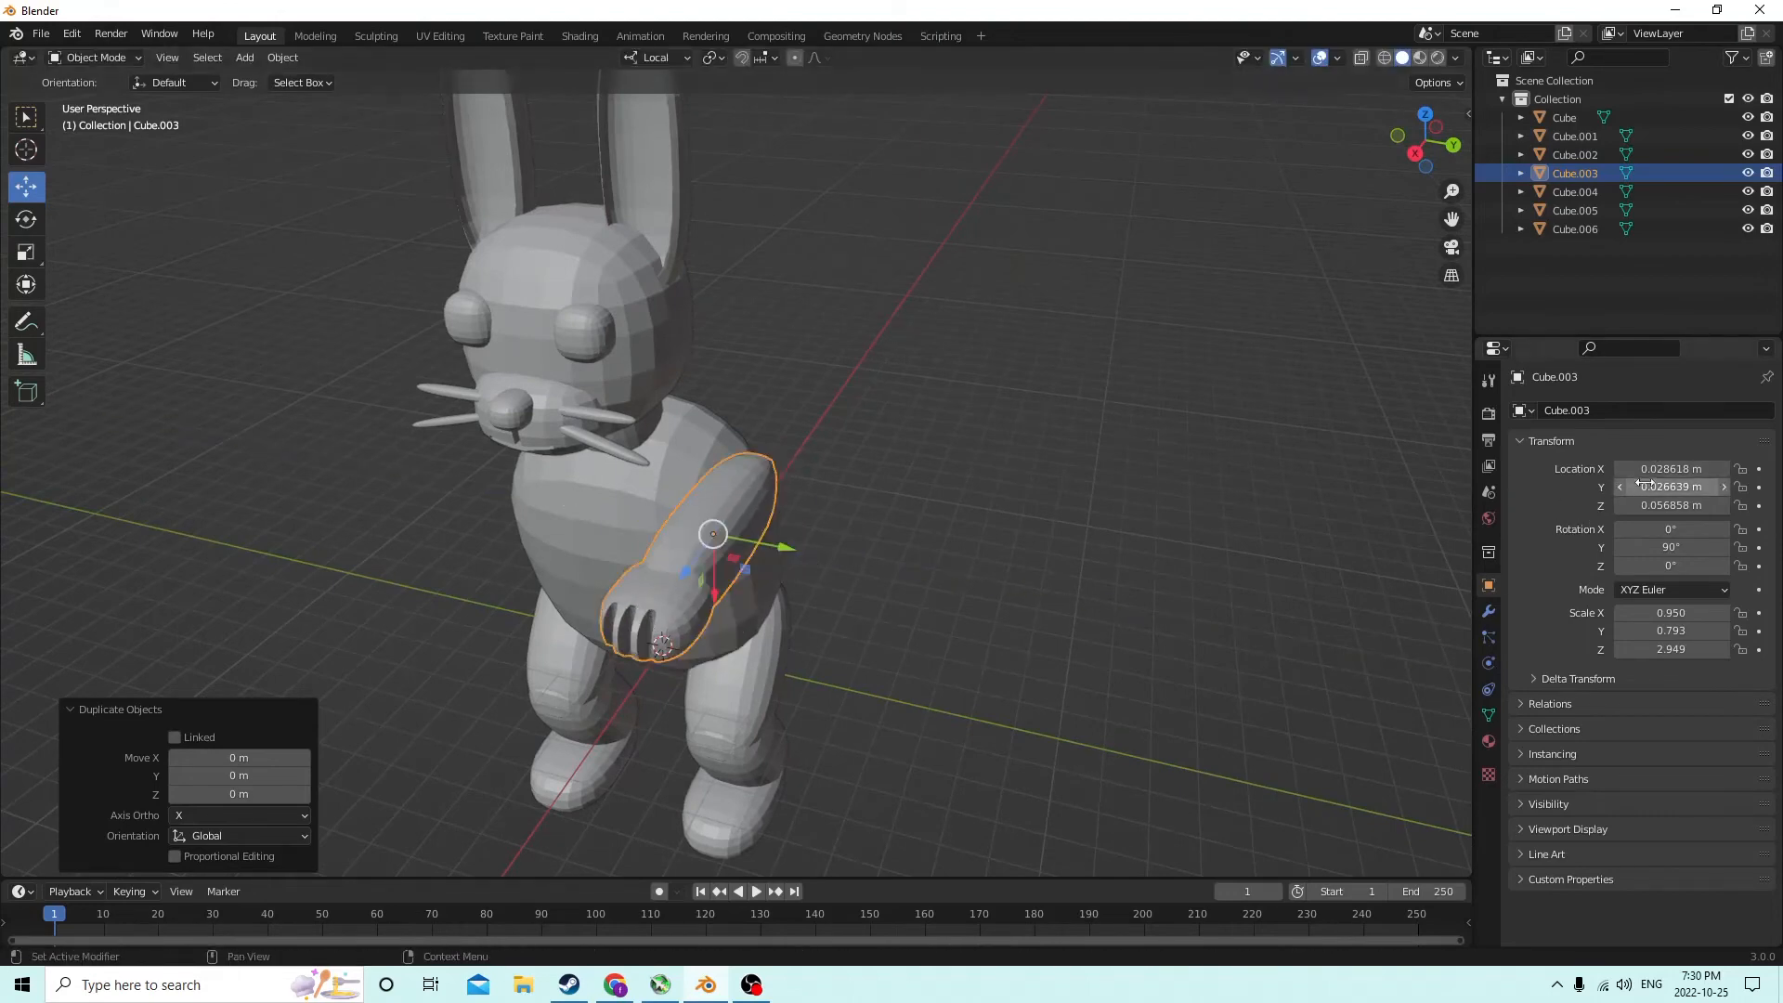
key(Home)
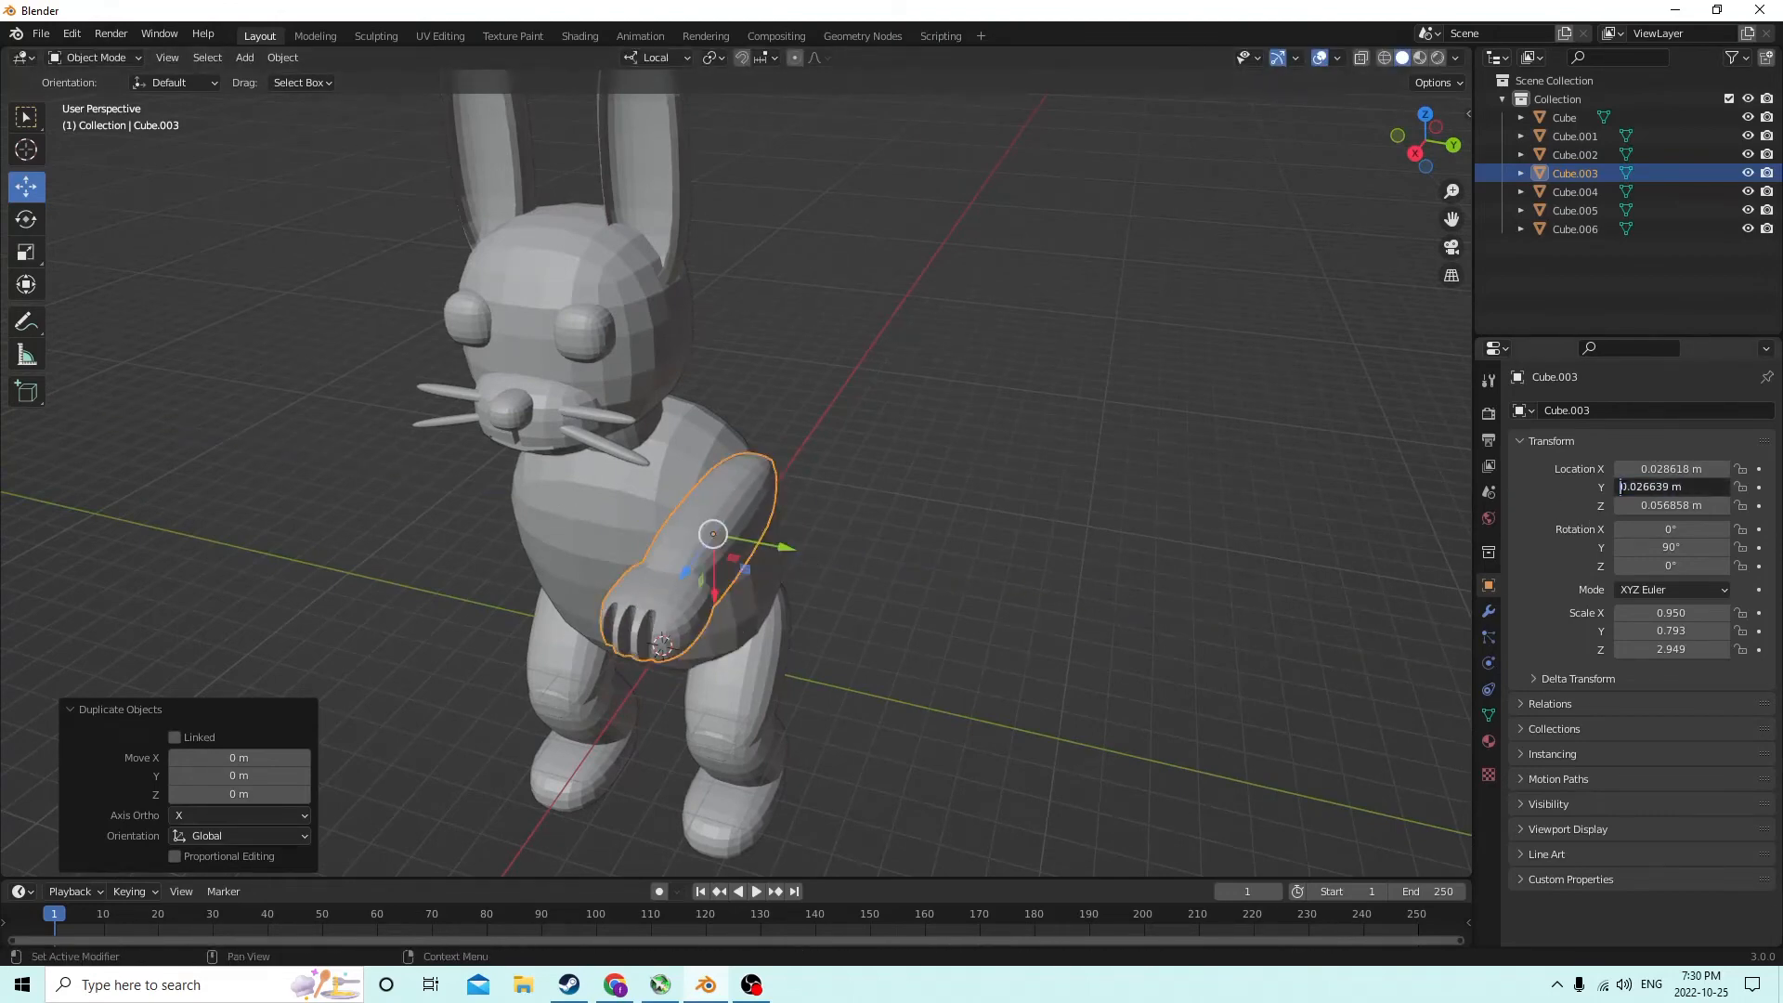
text(-)
key(Return)
middle_drag(1164, 406, 996, 370)
Narrow the torso along its local Y axis to a scale of about 2.766
click(606, 523)
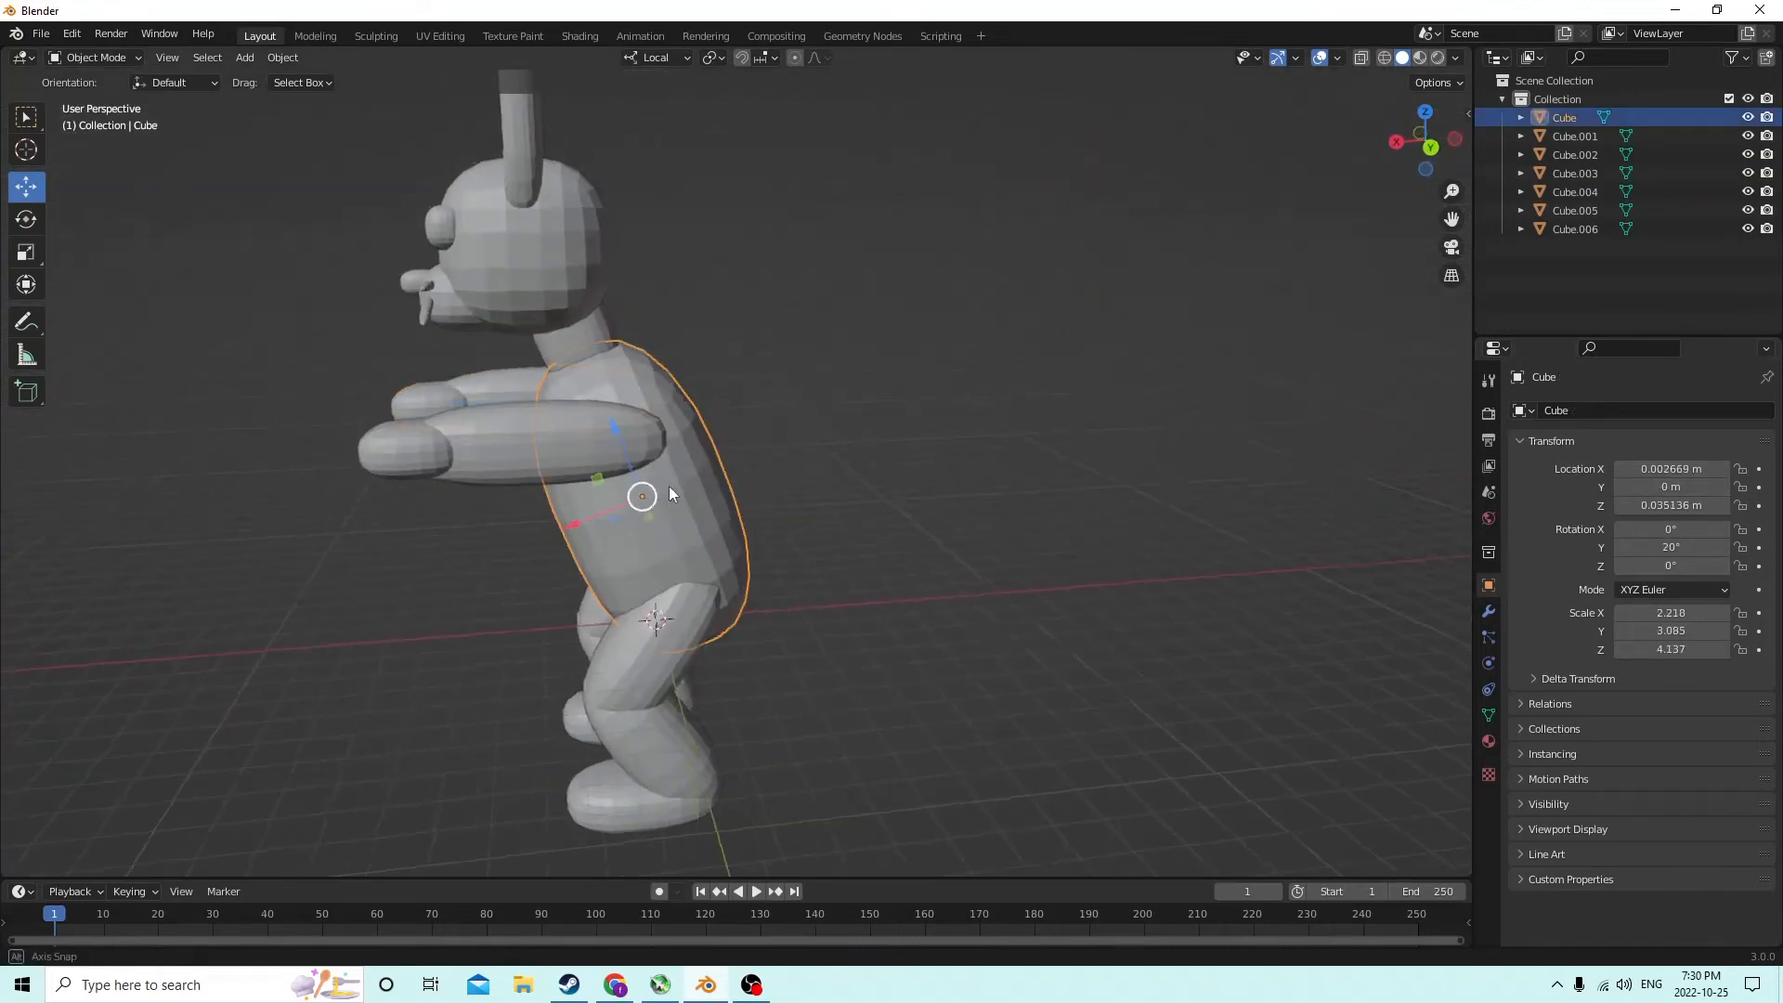
middle_drag(669, 487, 854, 443)
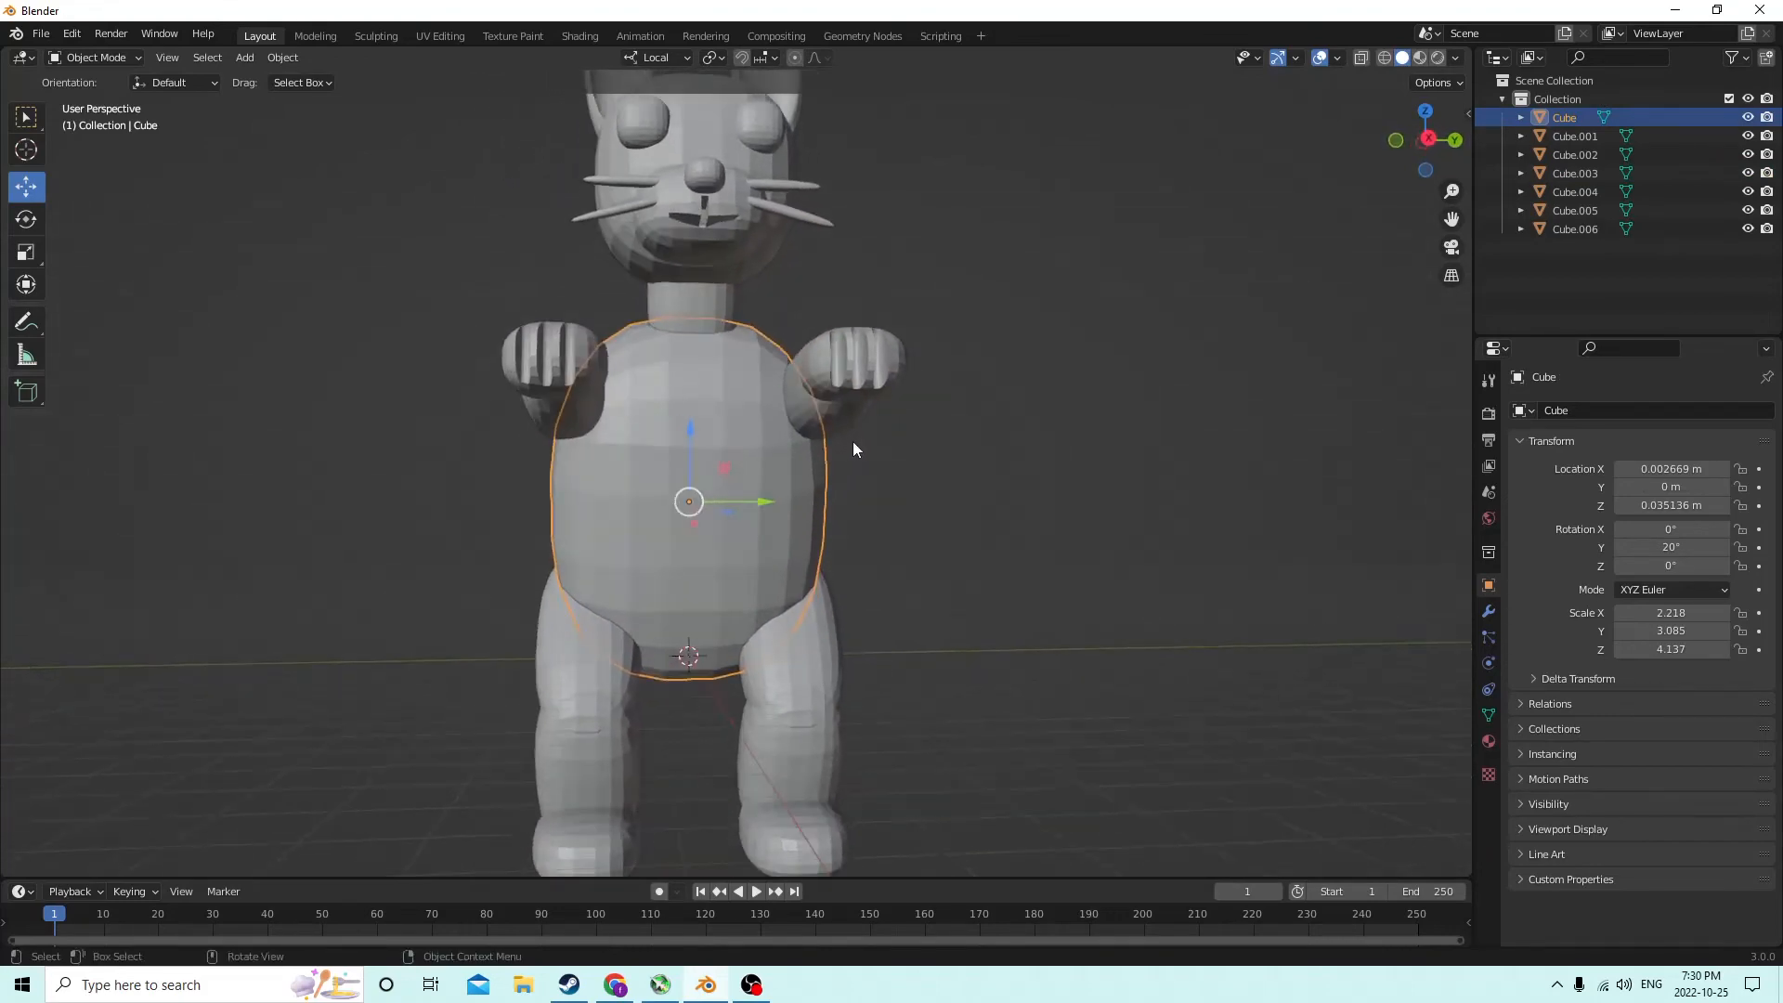
click(26, 252)
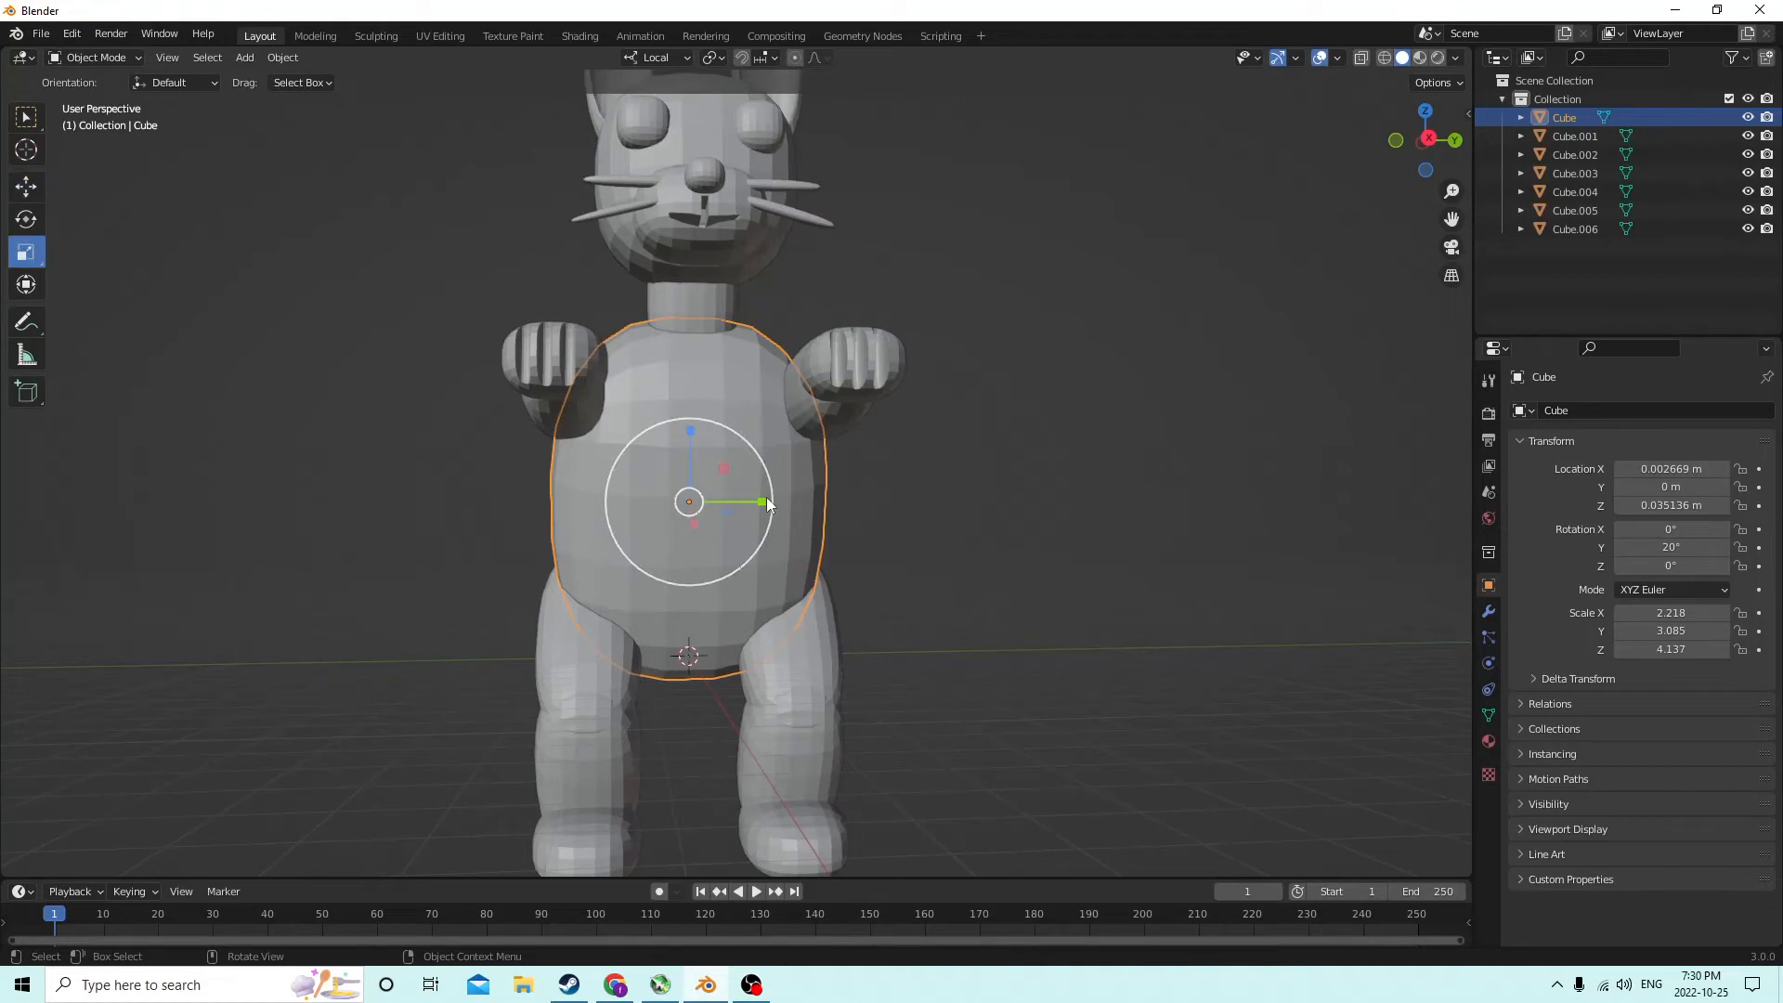
drag(761, 501, 748, 496)
middle_drag(748, 496, 583, 490)
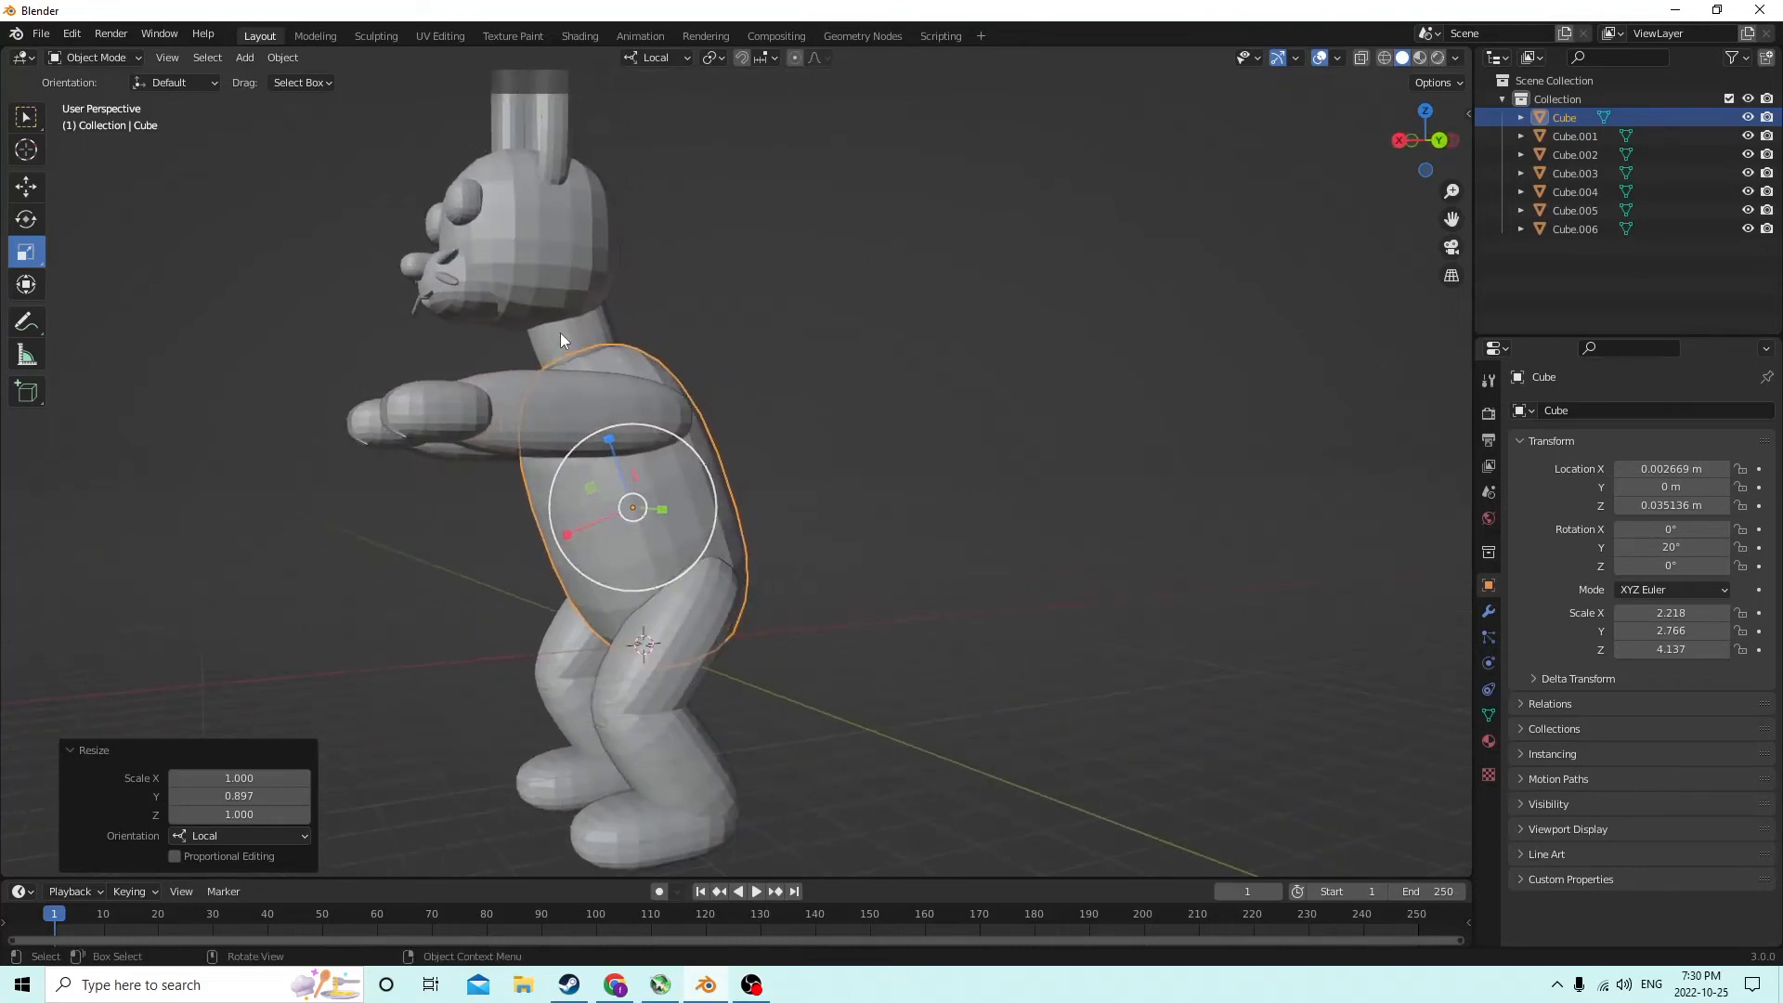
Lower the neck about 0.0031 m along its local Z axis into the torso
click(573, 310)
click(26, 186)
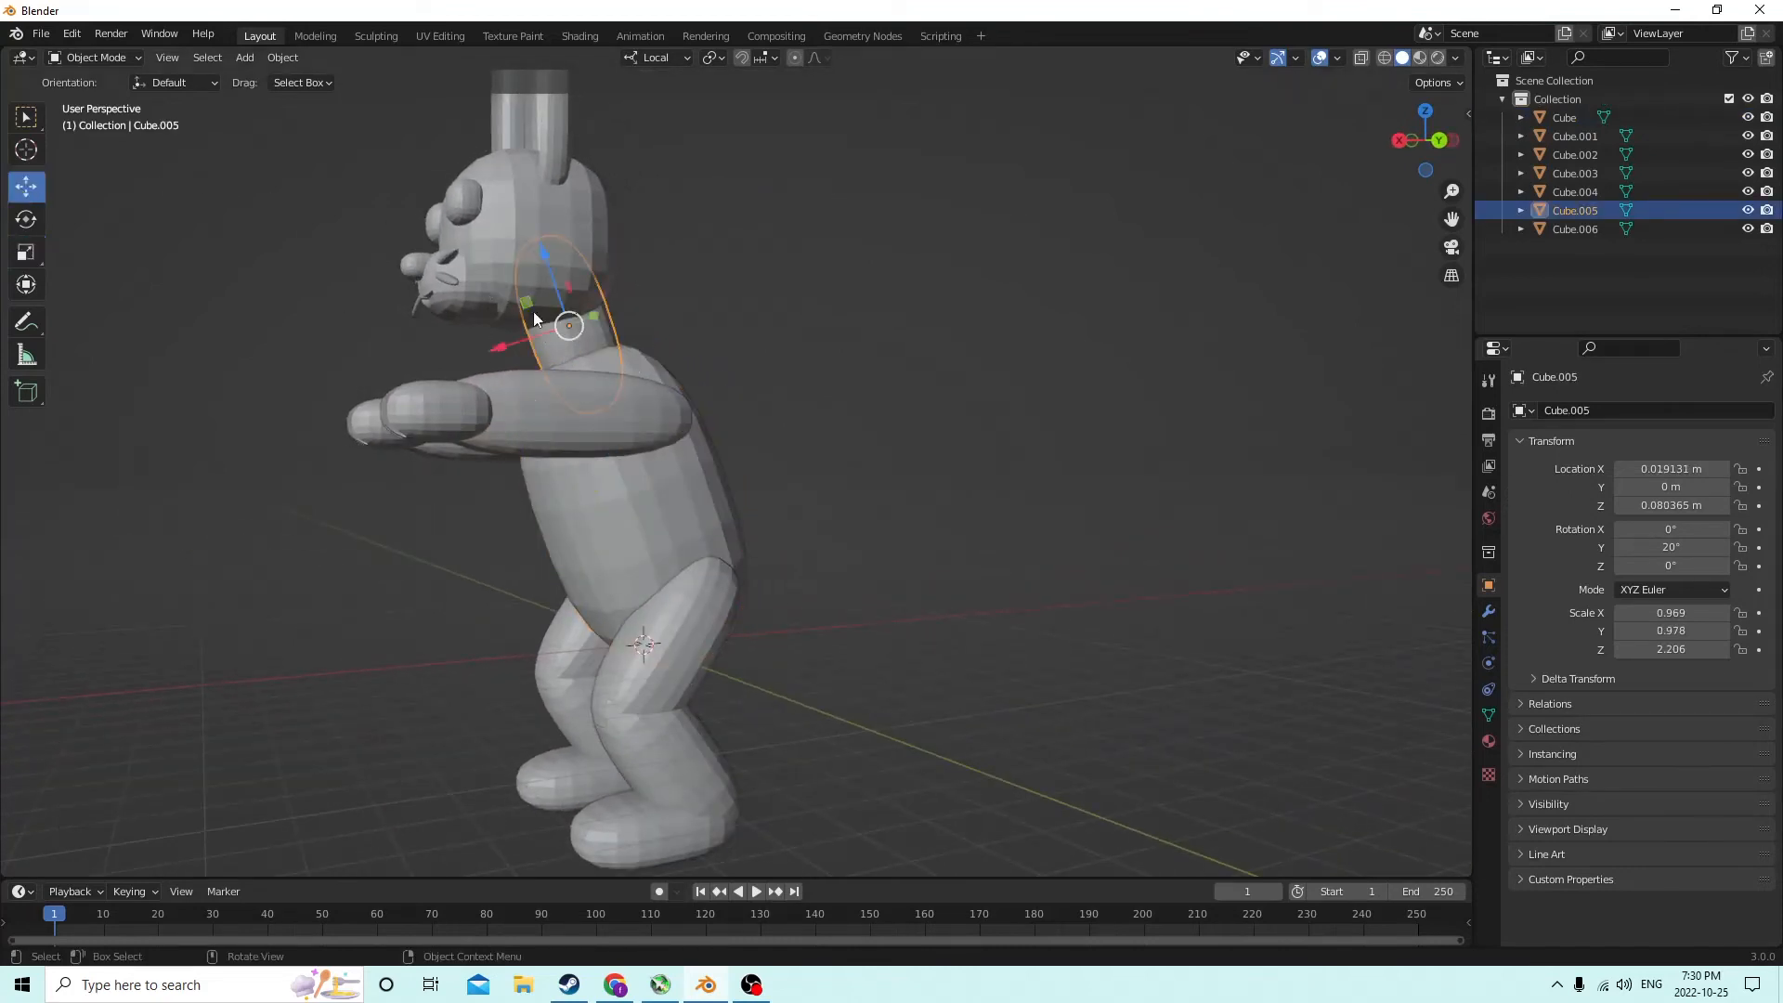
drag(543, 256, 548, 271)
middle_drag(568, 301, 582, 310)
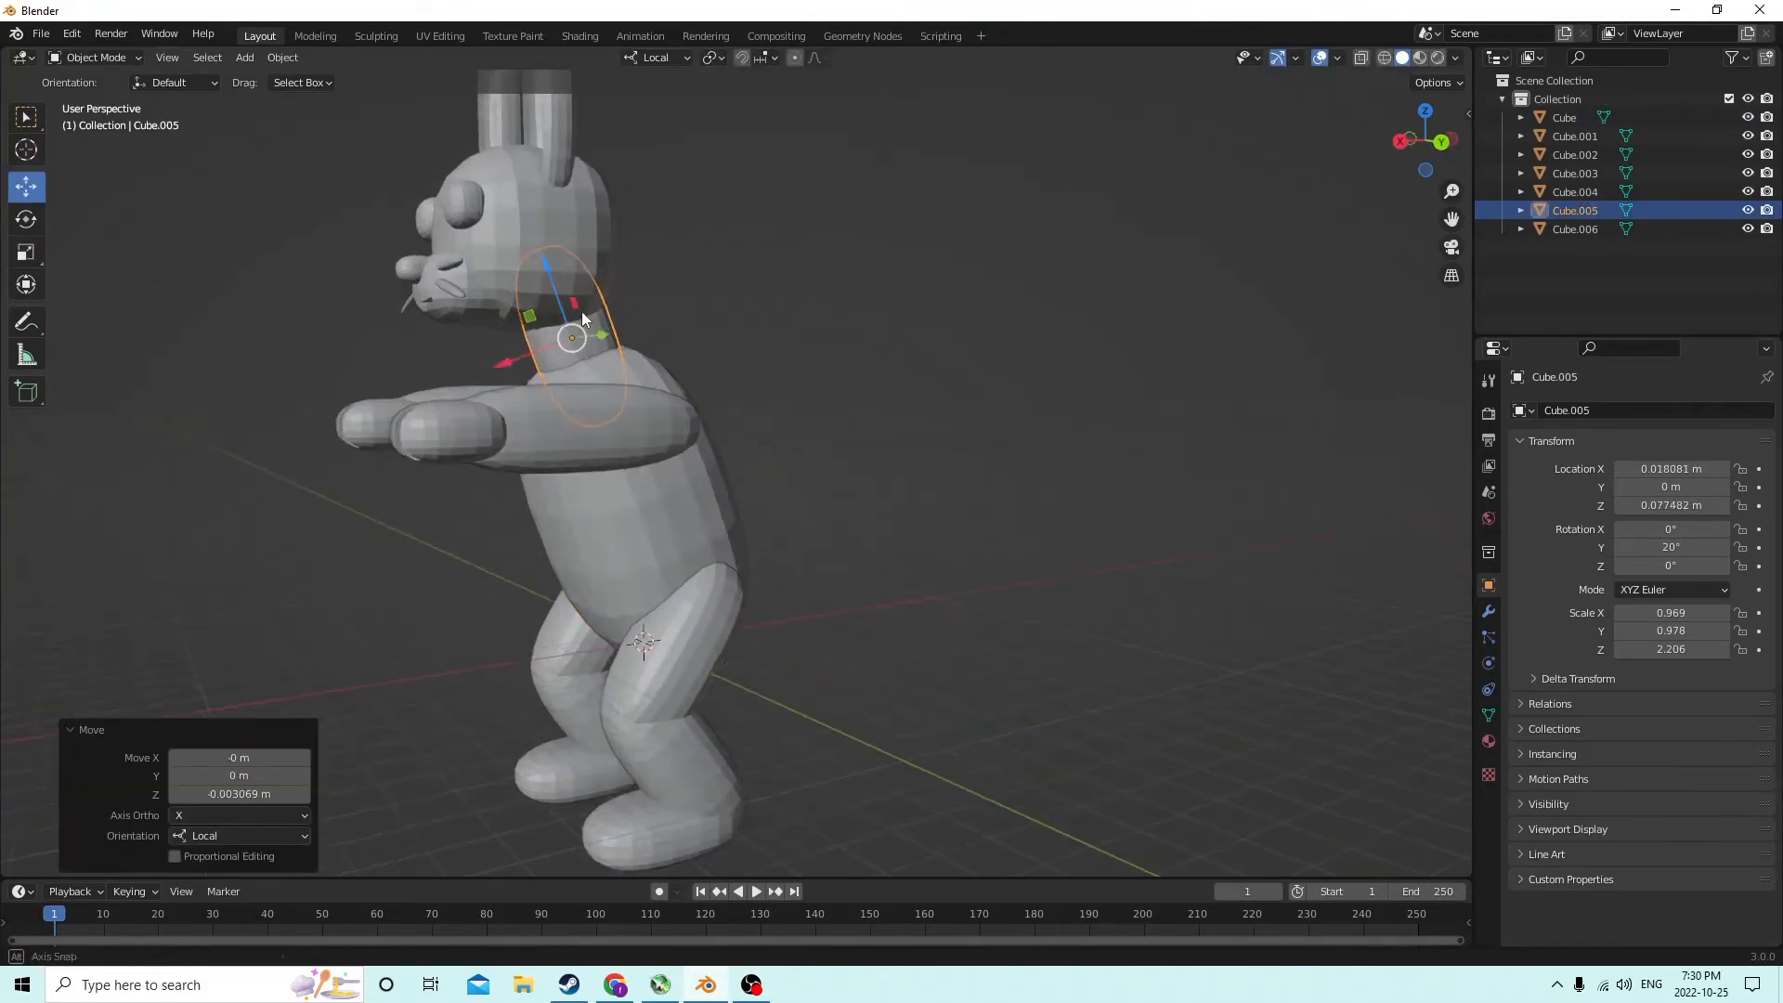
Lower the head about 0.0032 m along its local Z axis onto the neck
click(518, 220)
drag(522, 171, 520, 181)
middle_drag(500, 223, 668, 216)
mouse_move(739, 321)
middle_down()
mouse_move(626, 331)
mouse_move(716, 305)
middle_up()
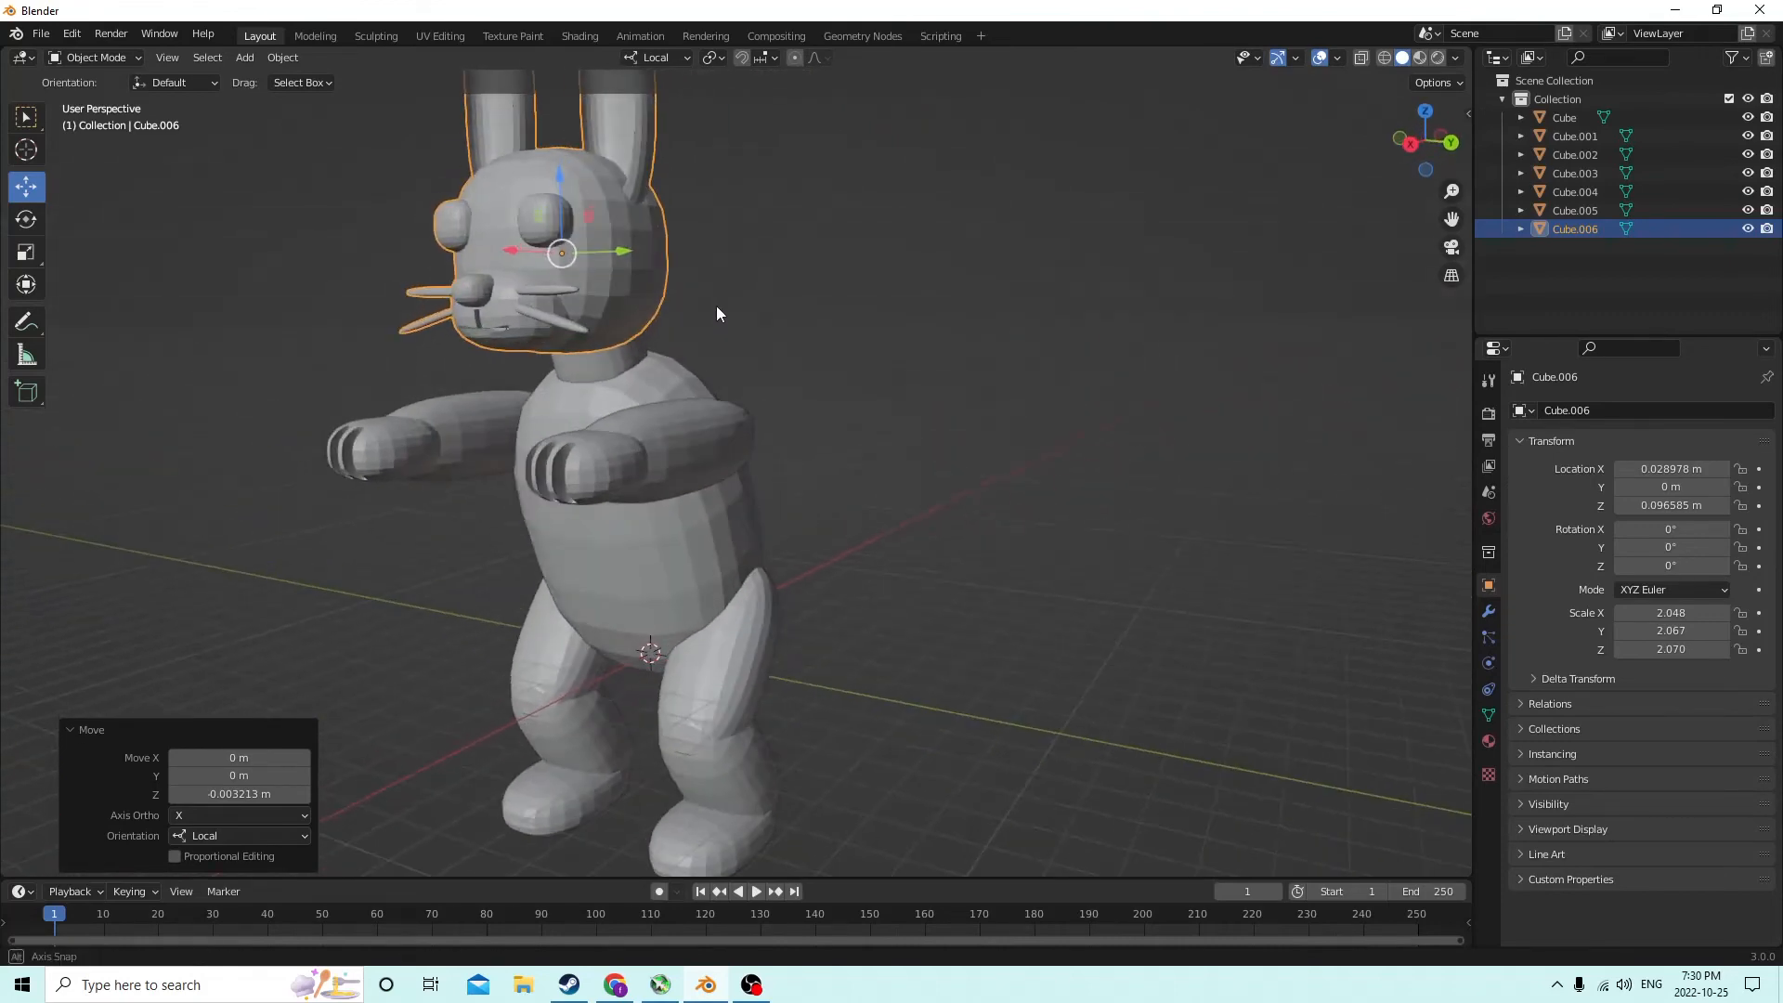
Thin both arms together along local X to a scale of about 0.826, and clear the selection
click(676, 433)
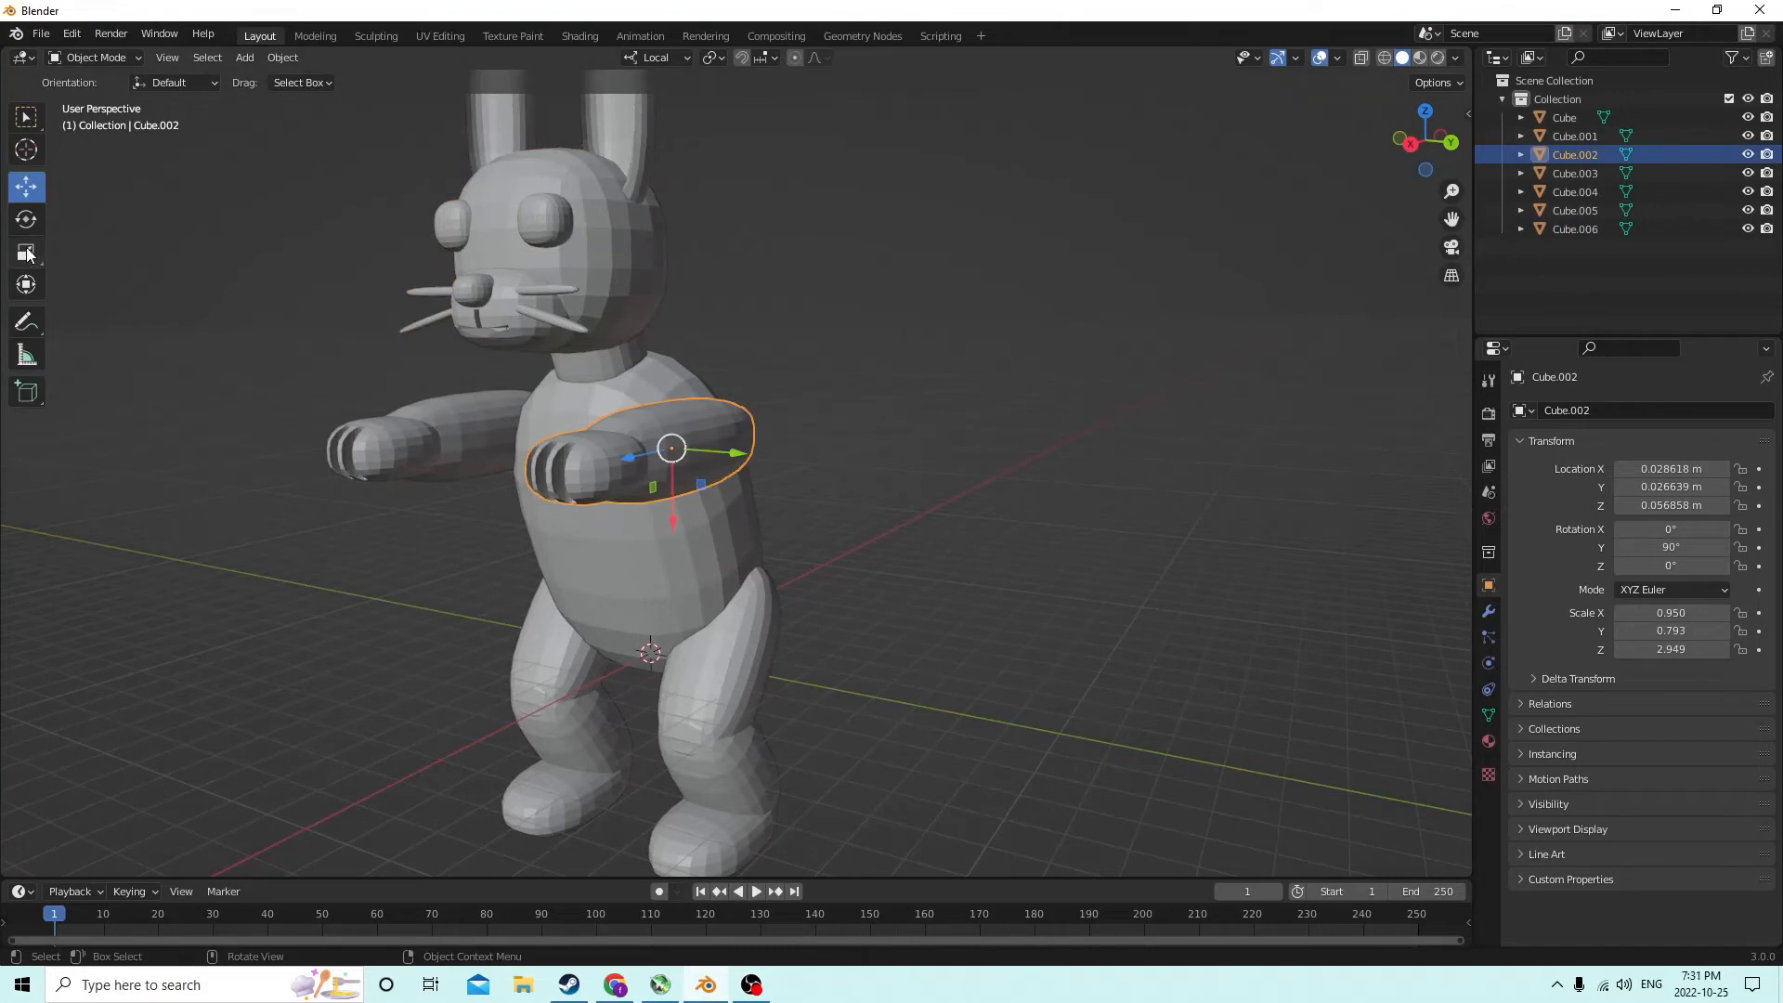
shift+click(440, 427)
click(26, 252)
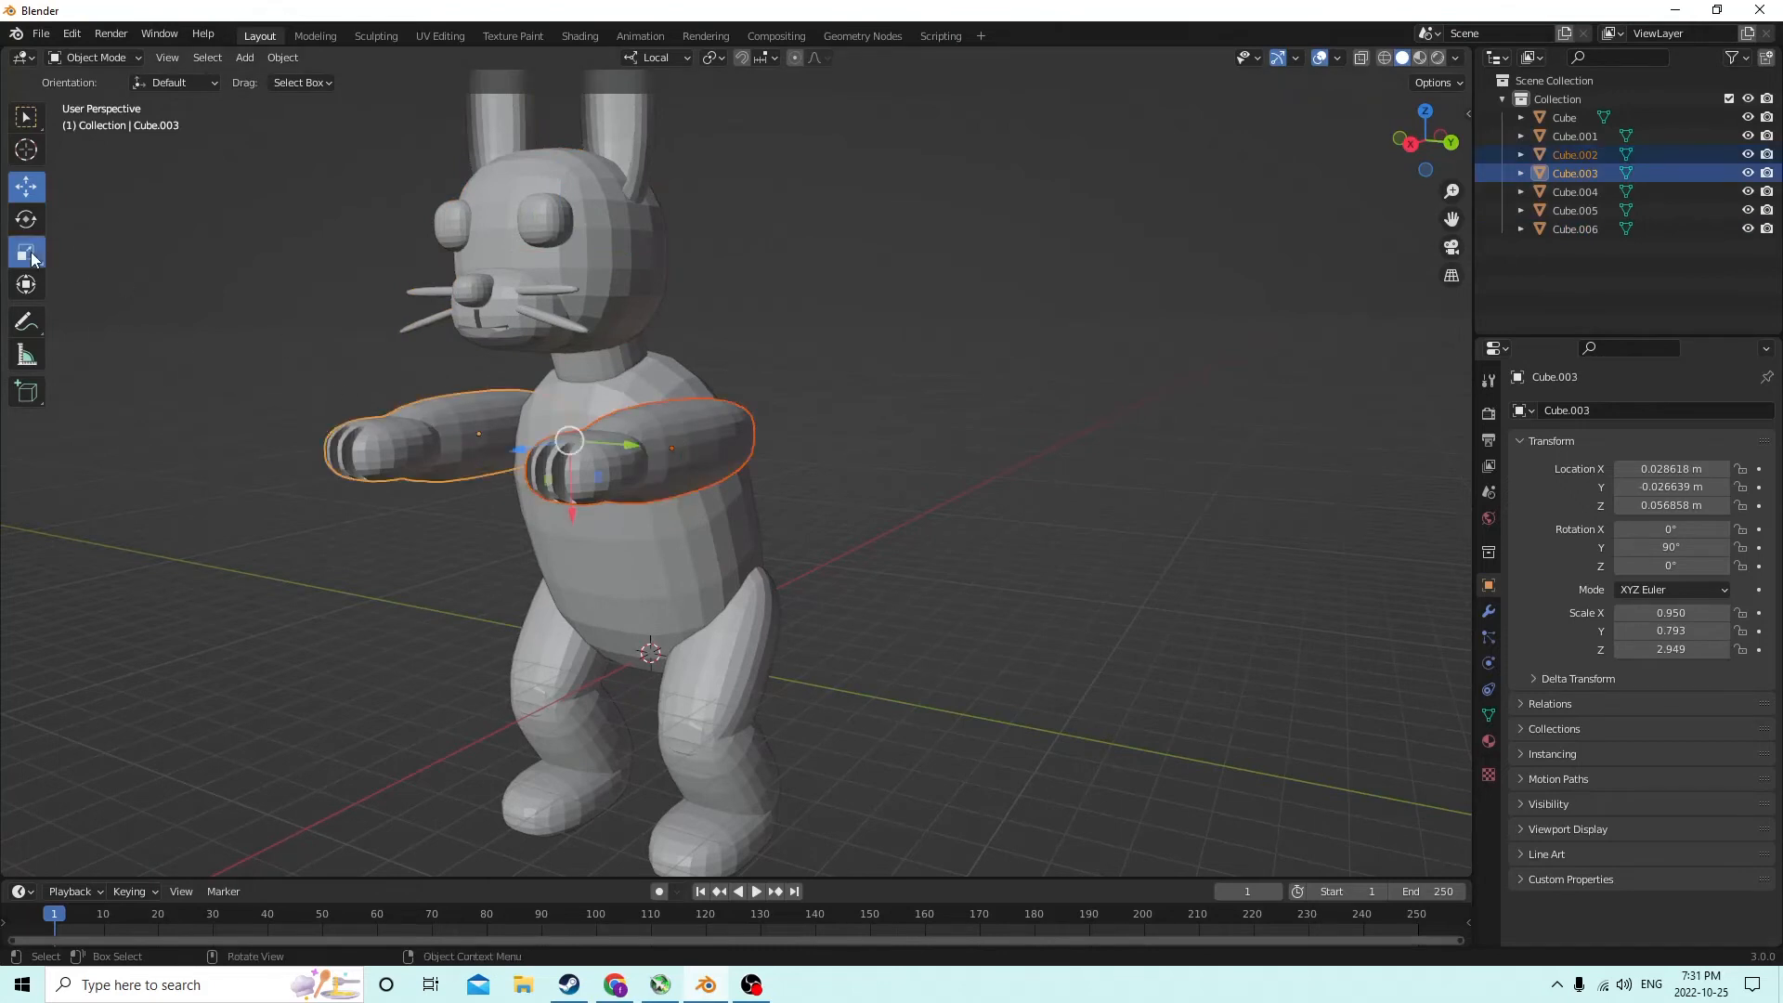
drag(572, 511, 570, 500)
middle_drag(569, 500, 816, 477)
click(1146, 337)
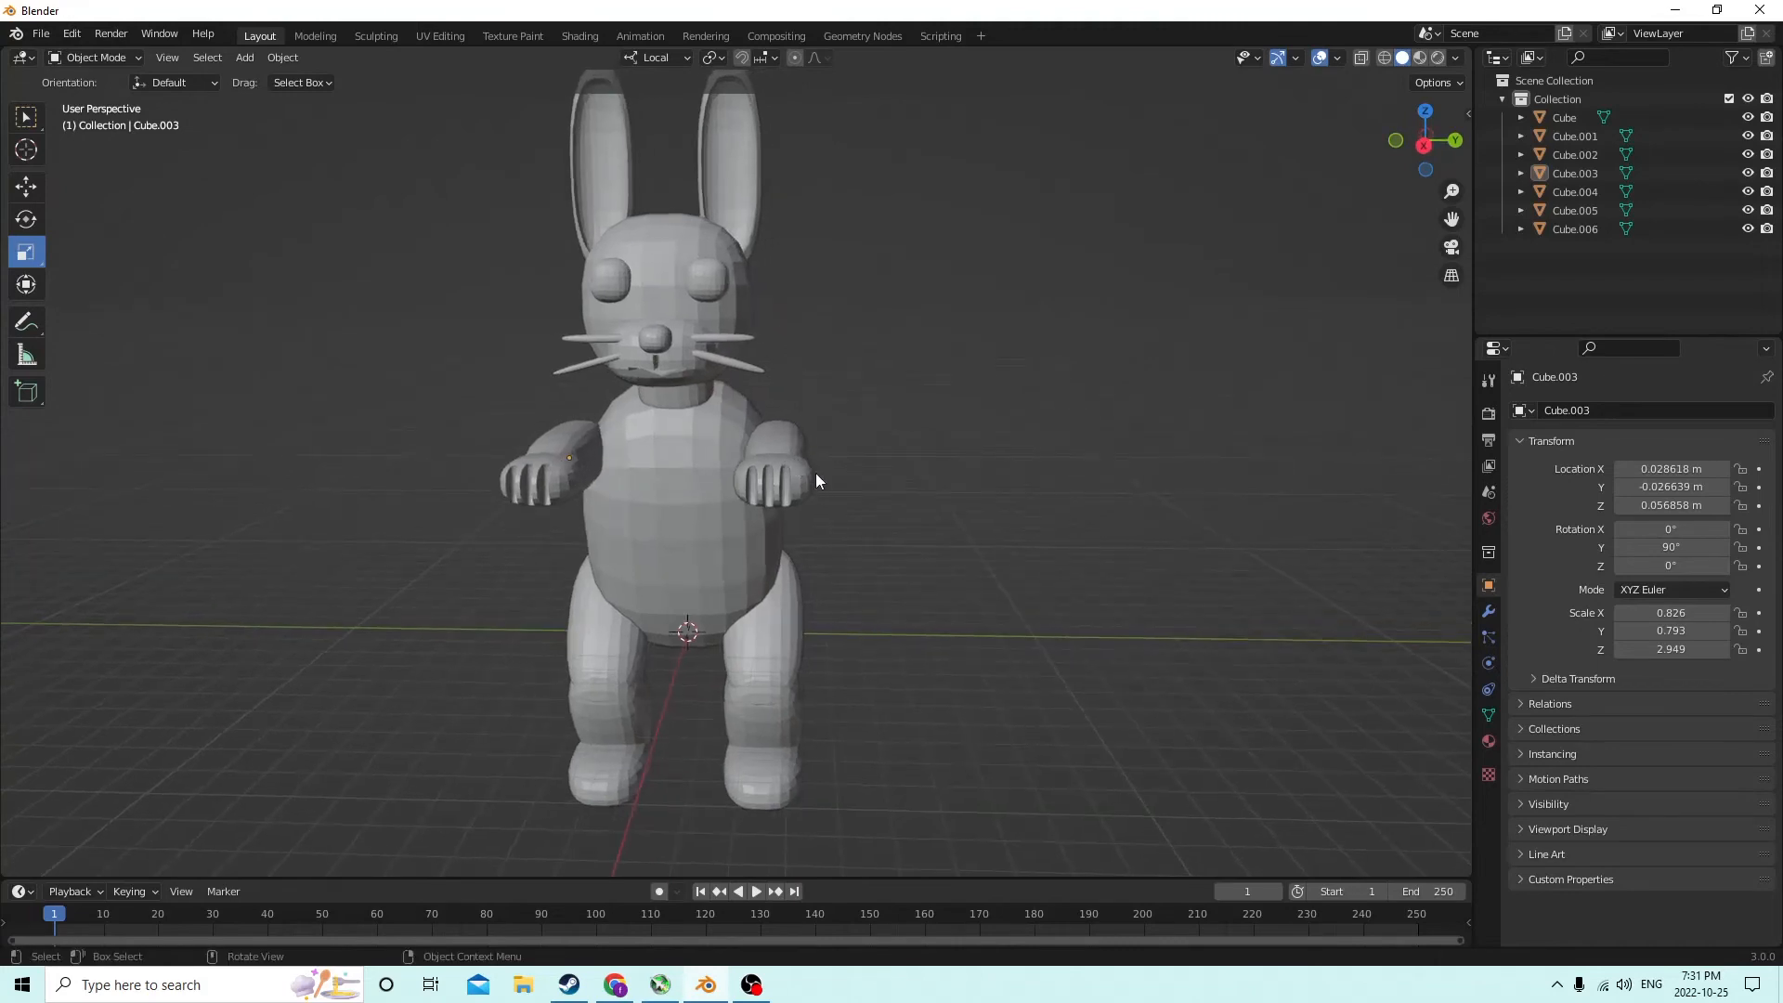
Join both legs, the torso, both arms and the head into a single object, with the head as the active object
click(775, 640)
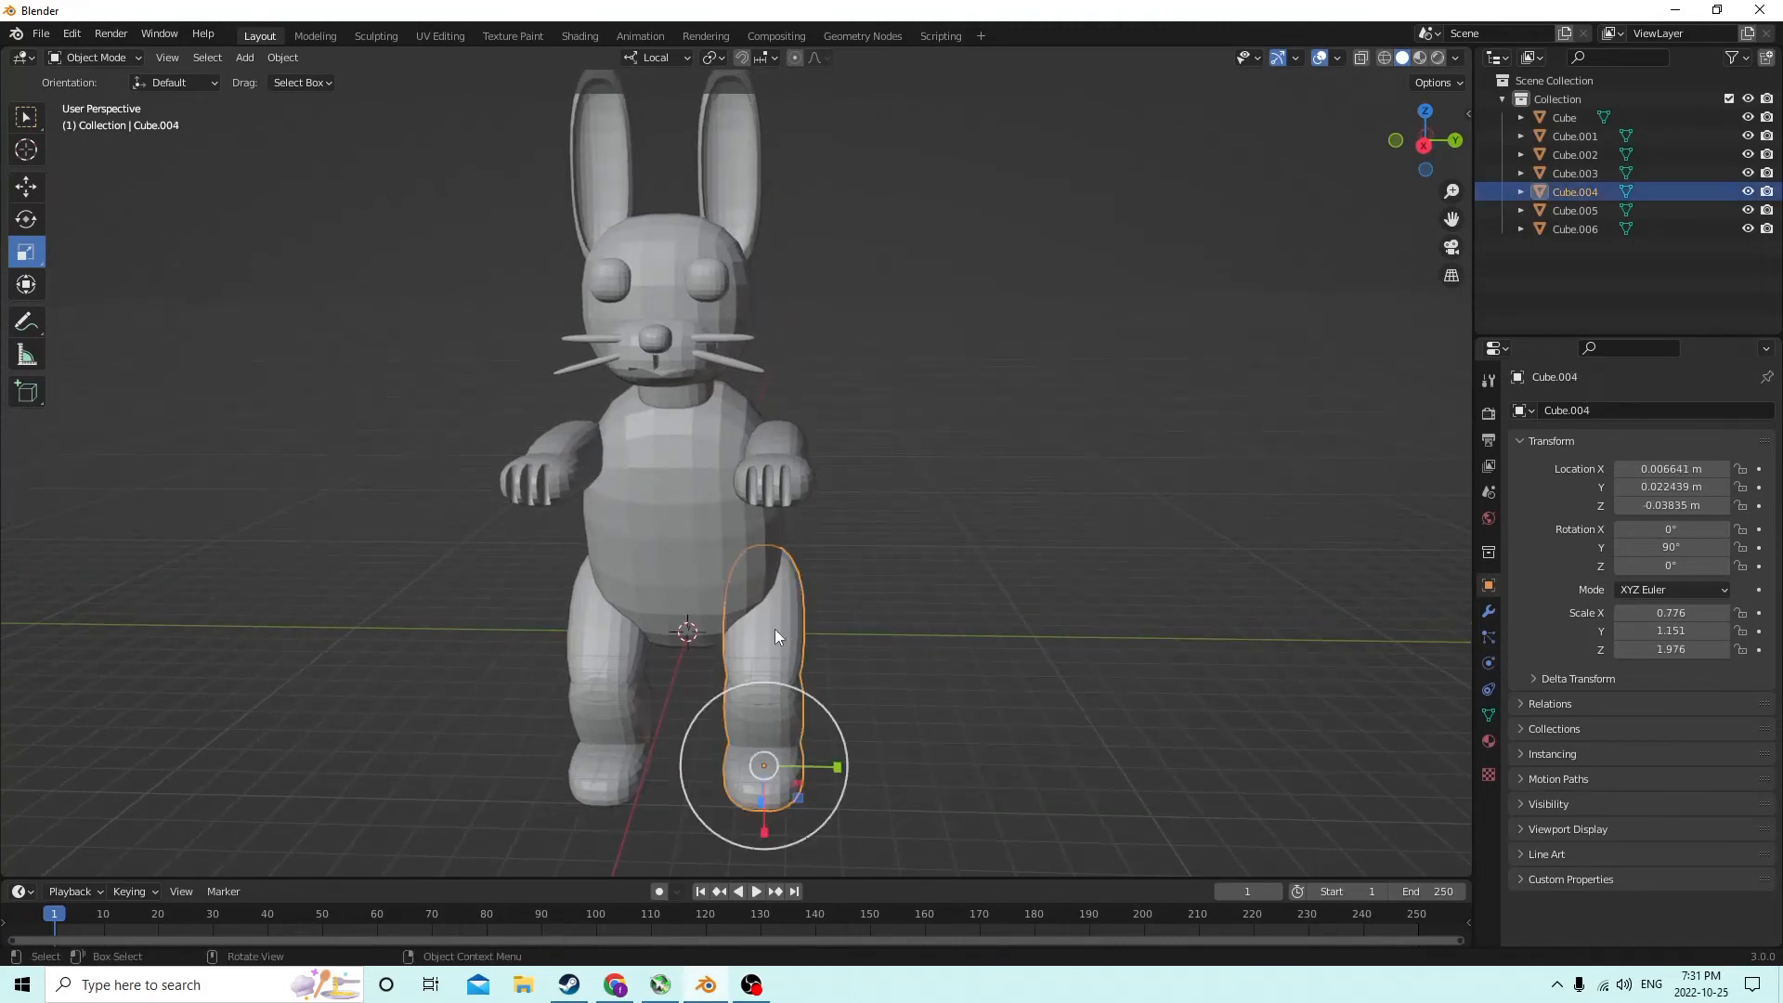
shift+click(698, 527)
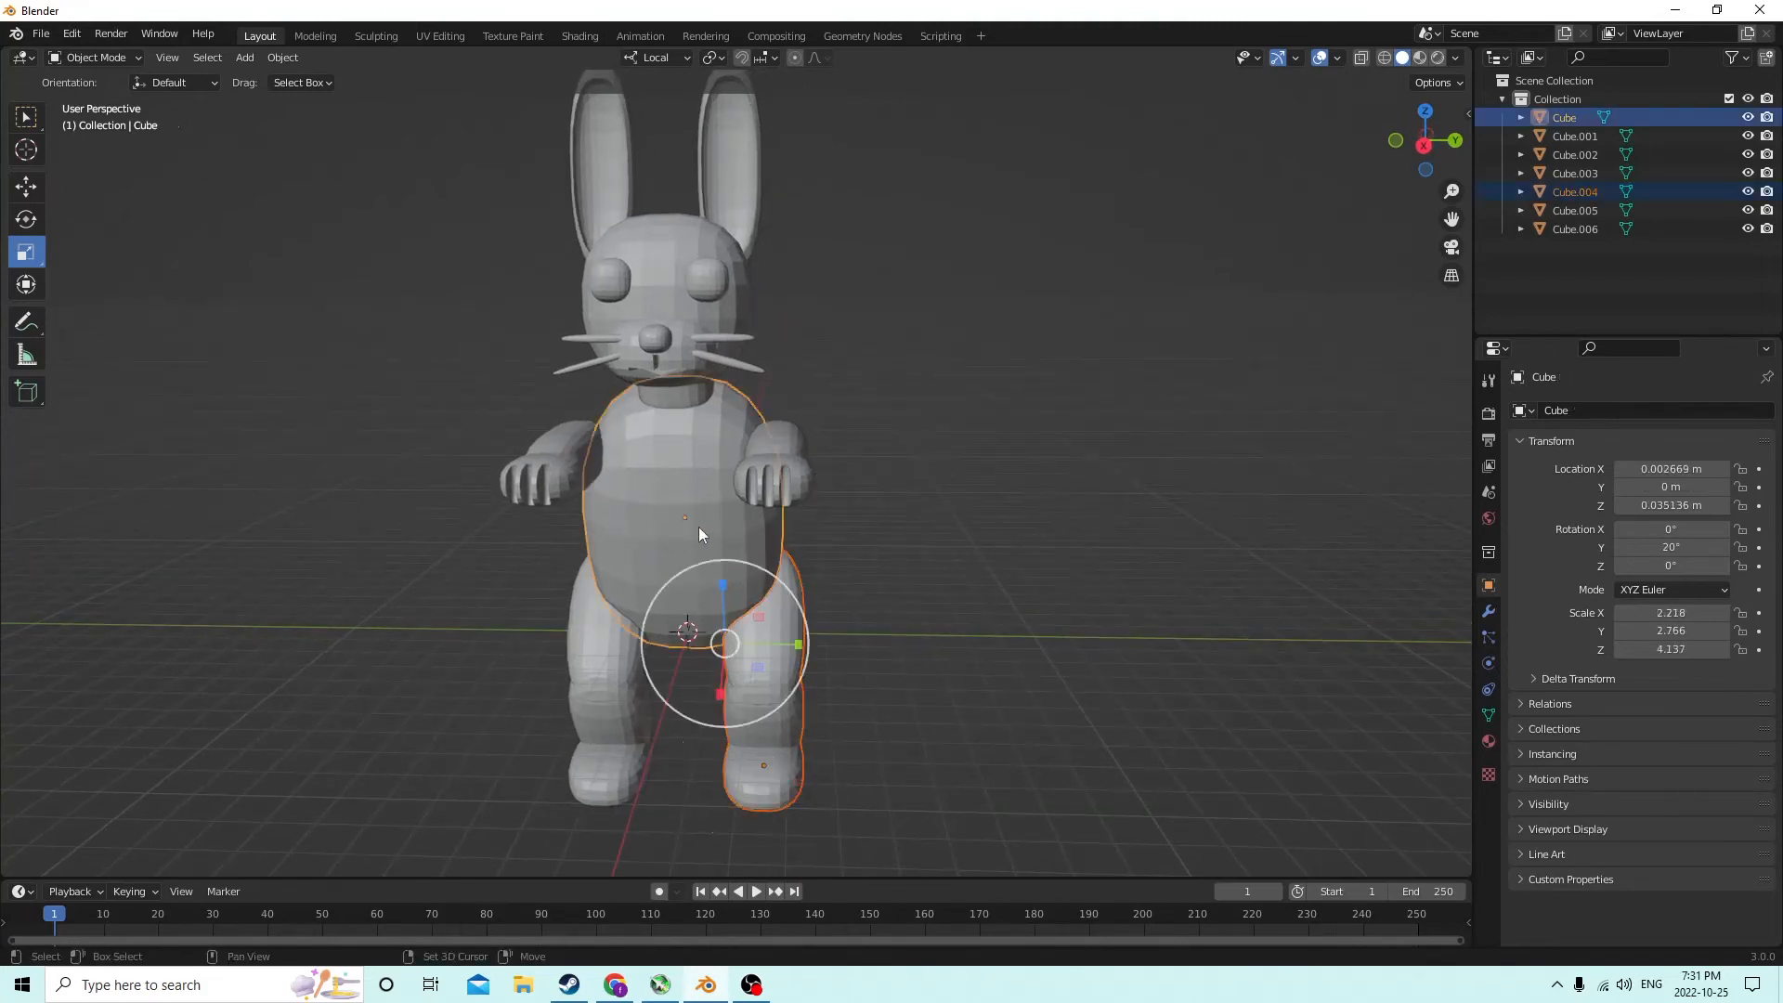
shift+click(801, 457)
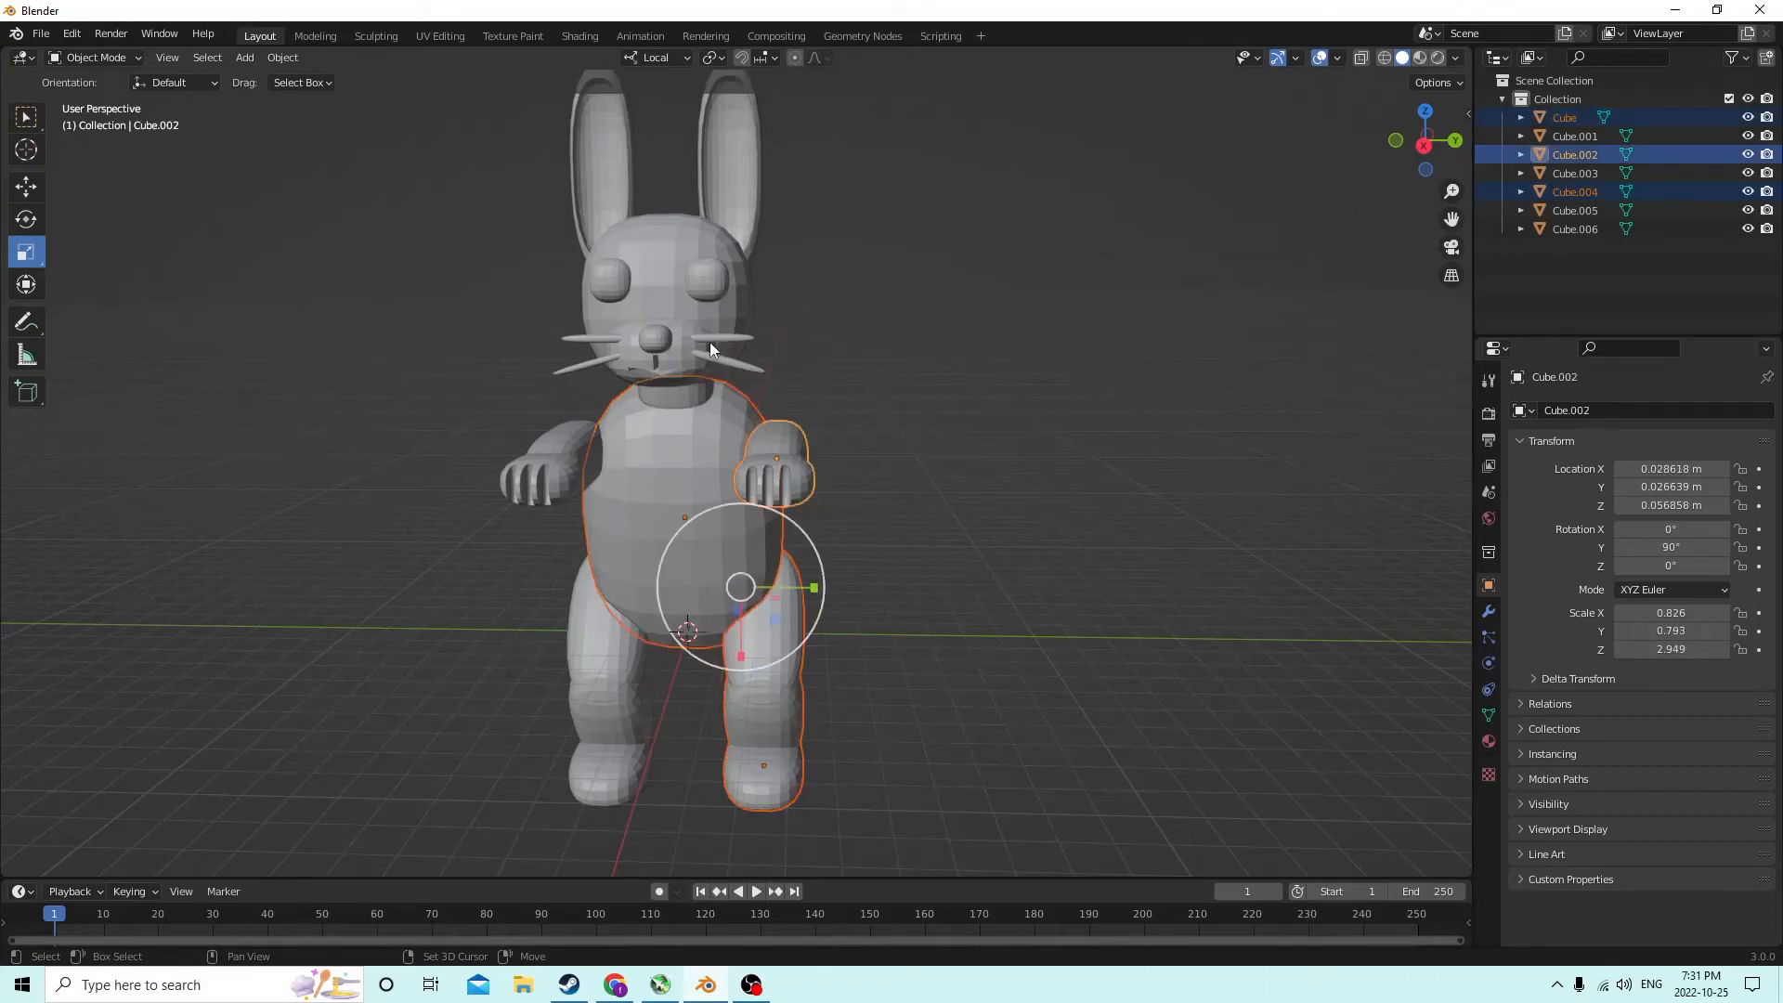
shift+click(621, 663)
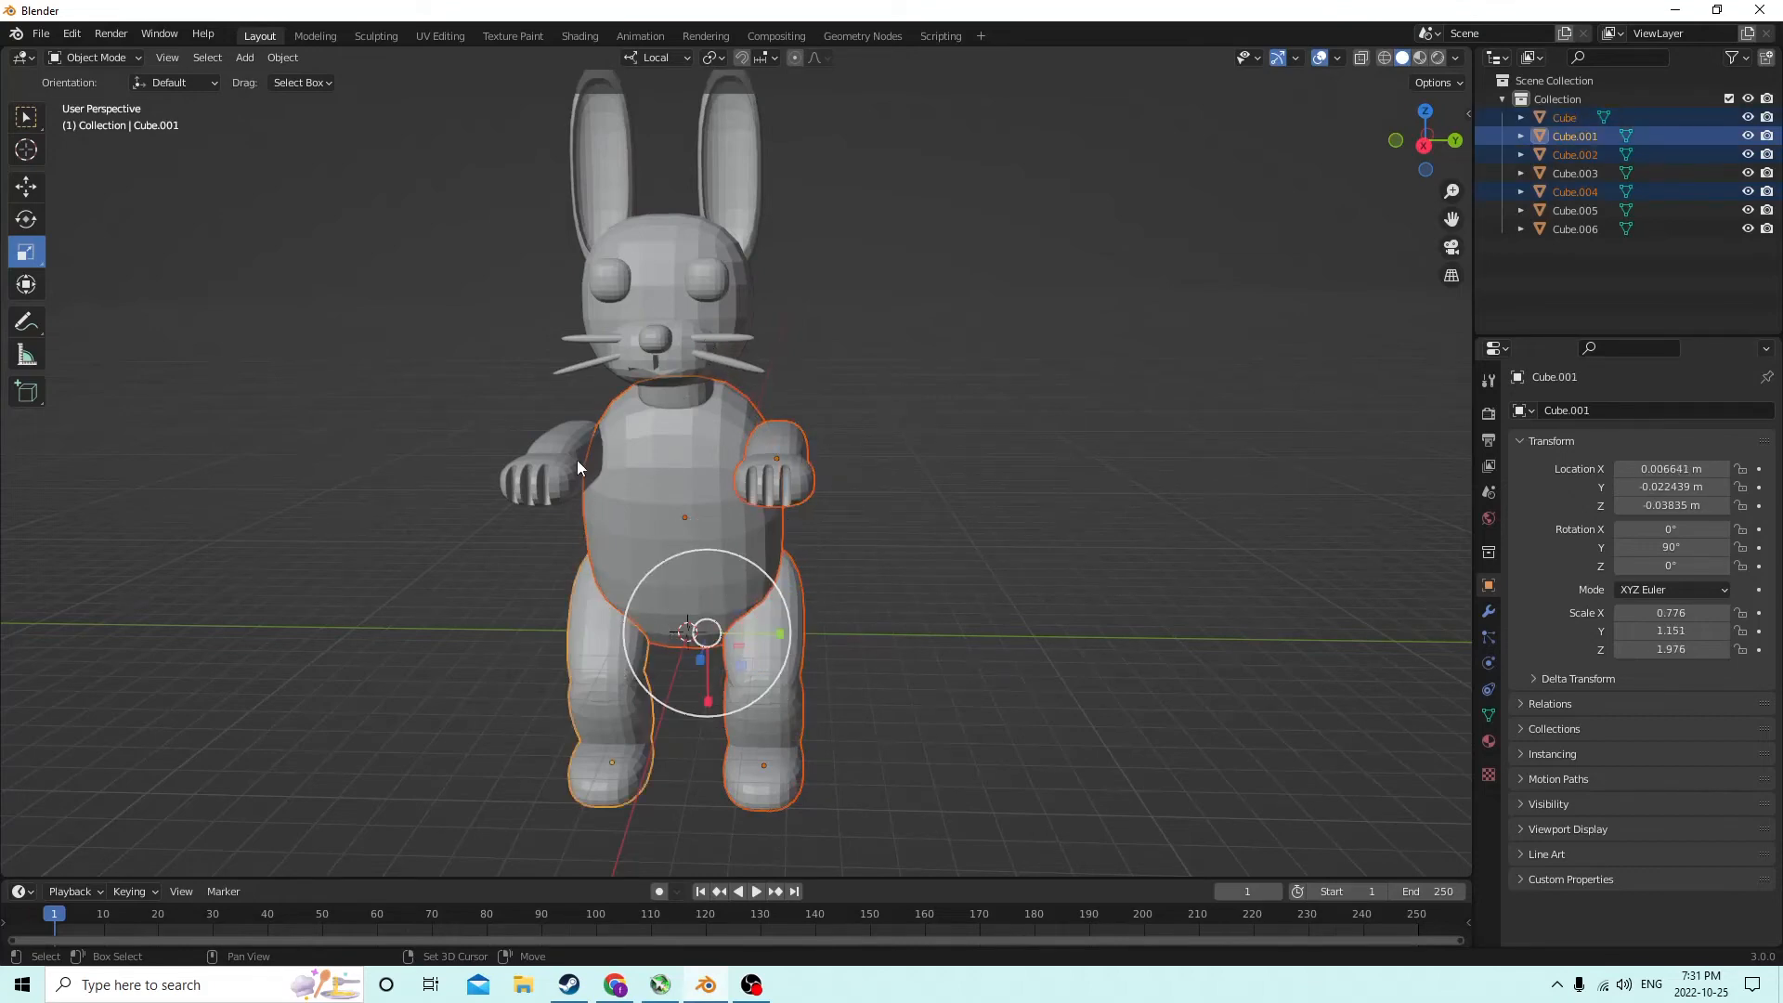
shift+click(573, 459)
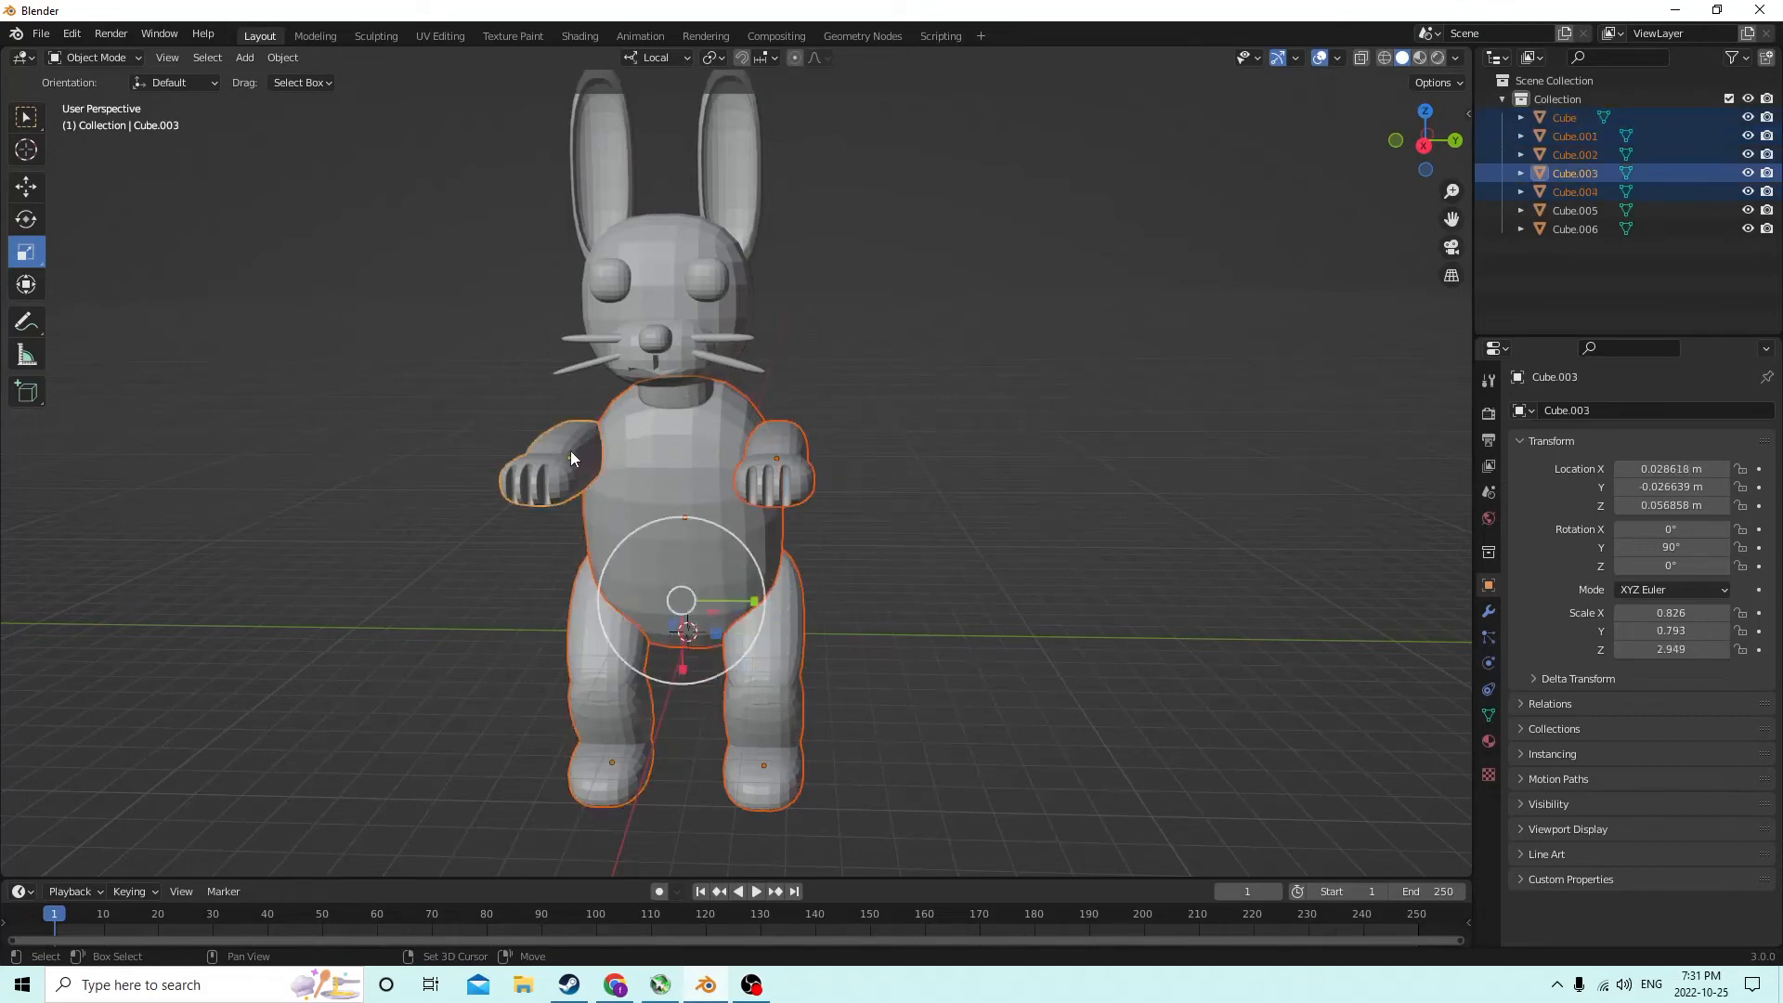
shift+click(684, 388)
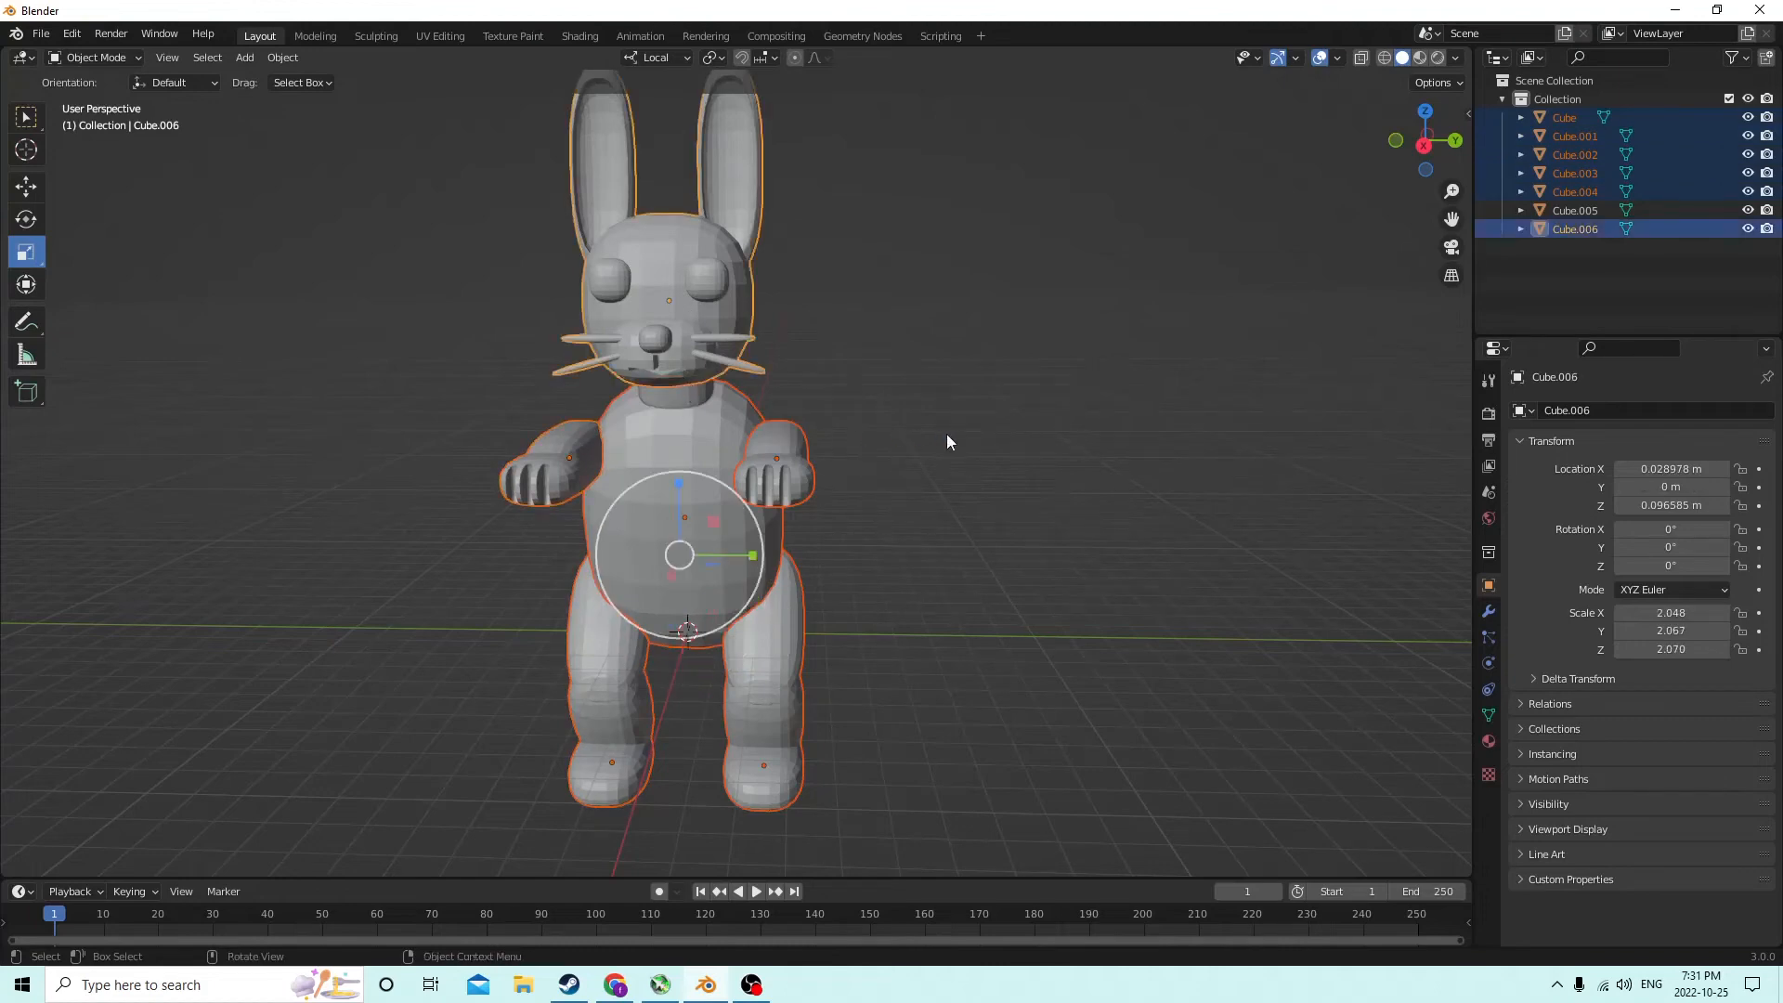
key(ctrl+j)
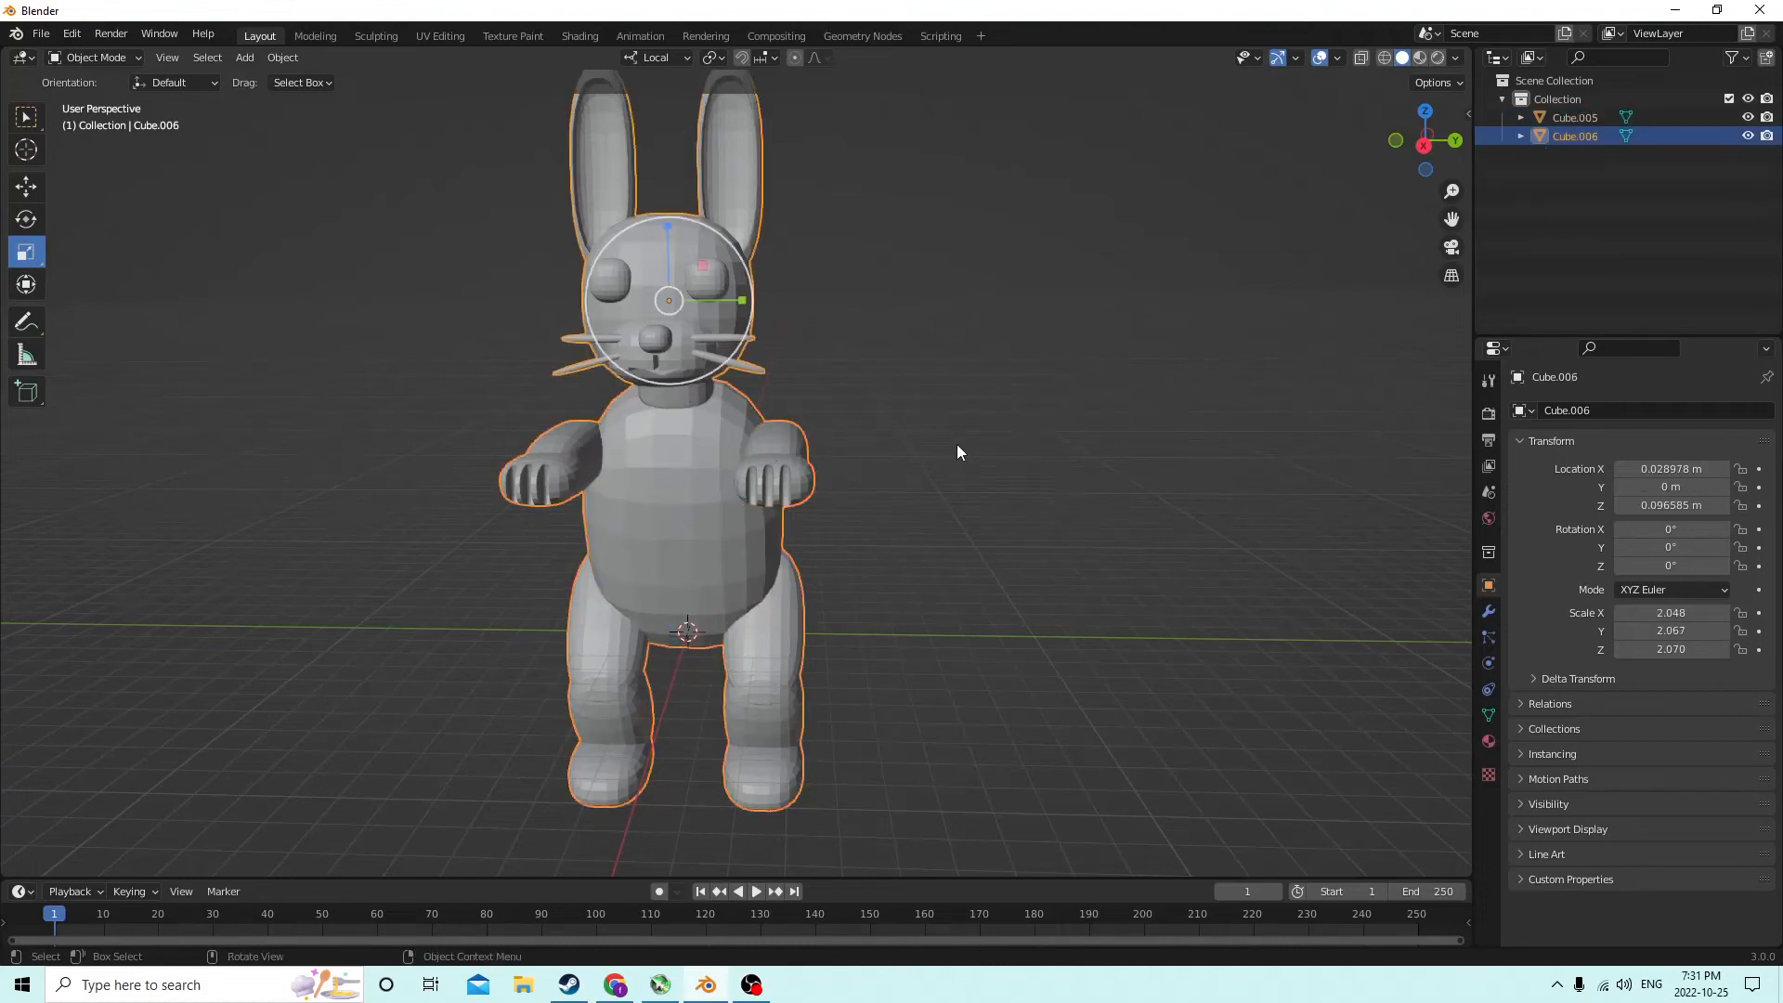
Join the neck to the combined rabbit body
click(686, 397)
shift+click(680, 244)
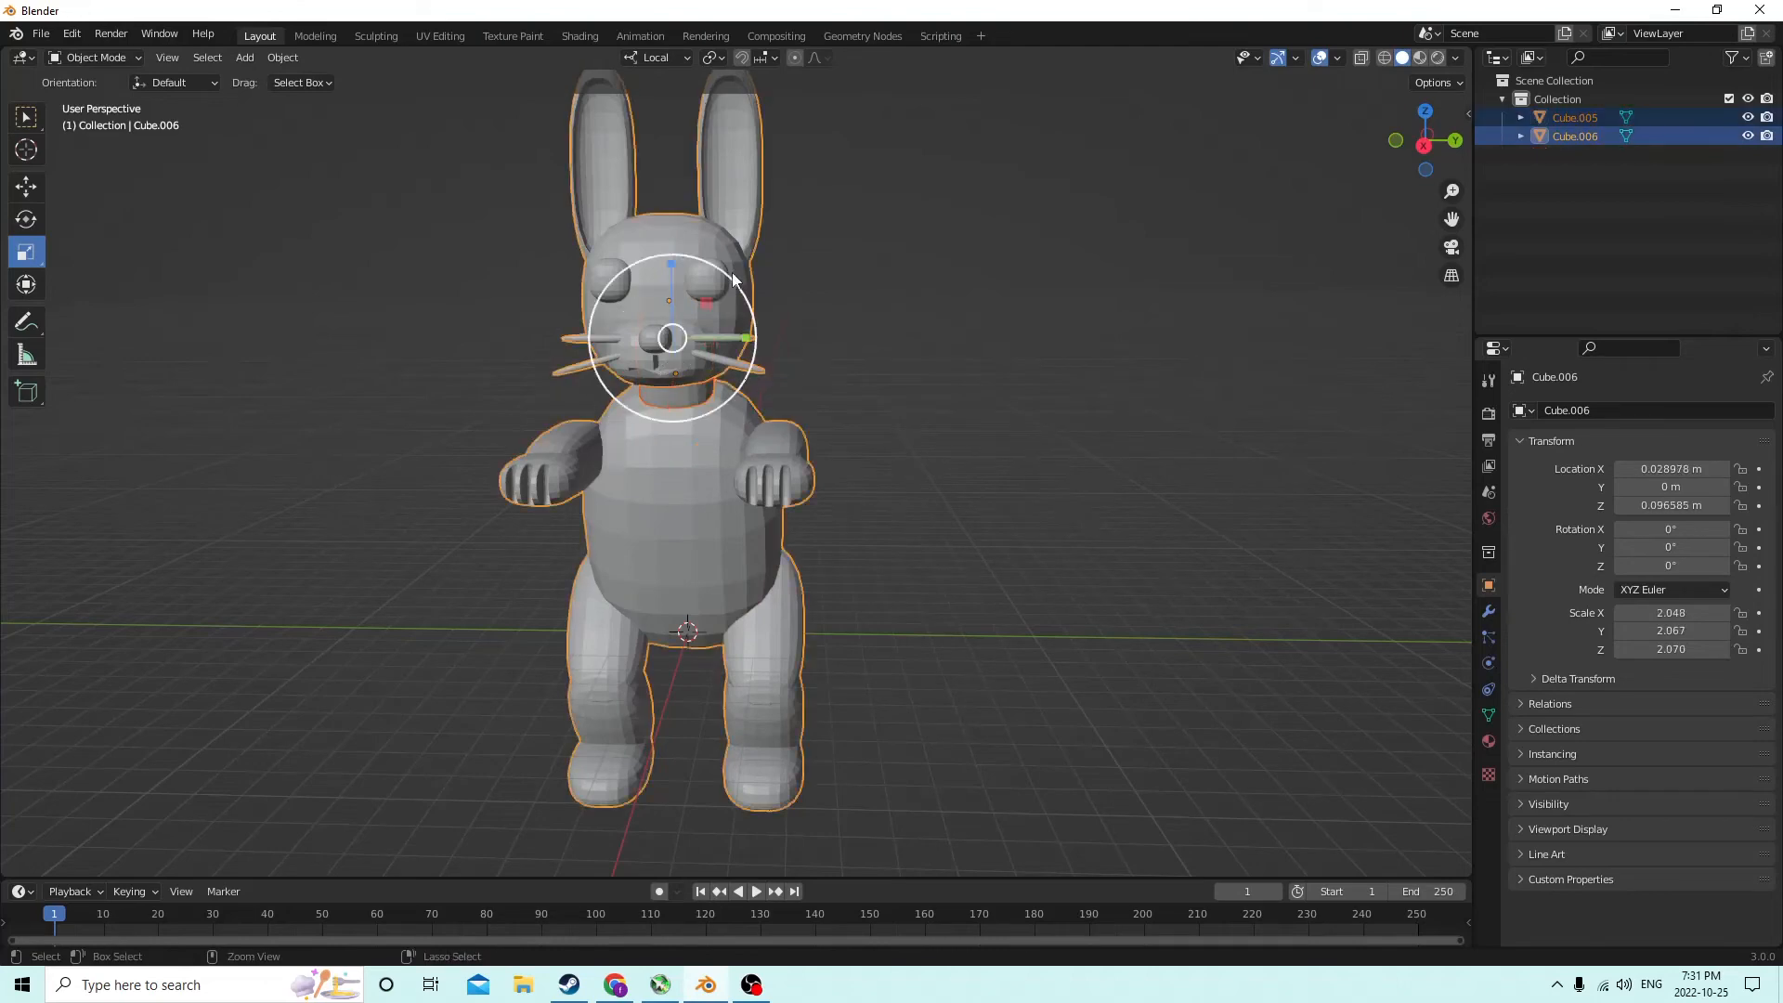
key(ctrl+j)
middle_drag(732, 272, 173, 238)
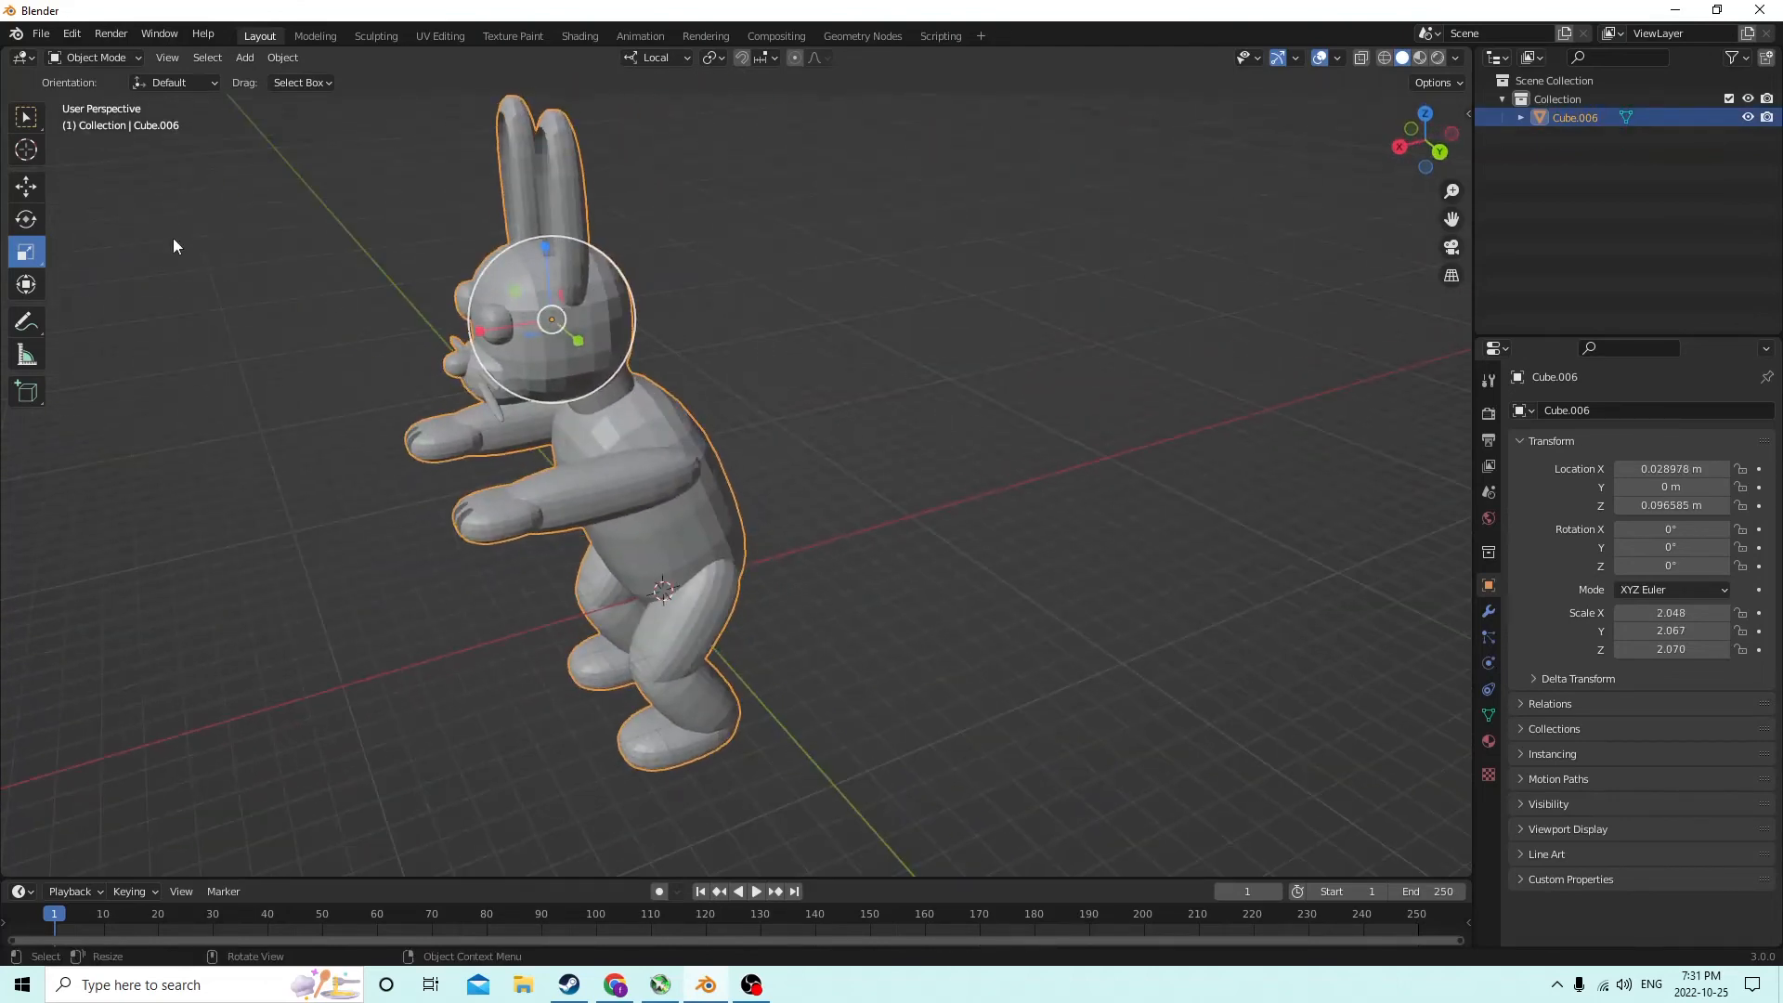
click(17, 188)
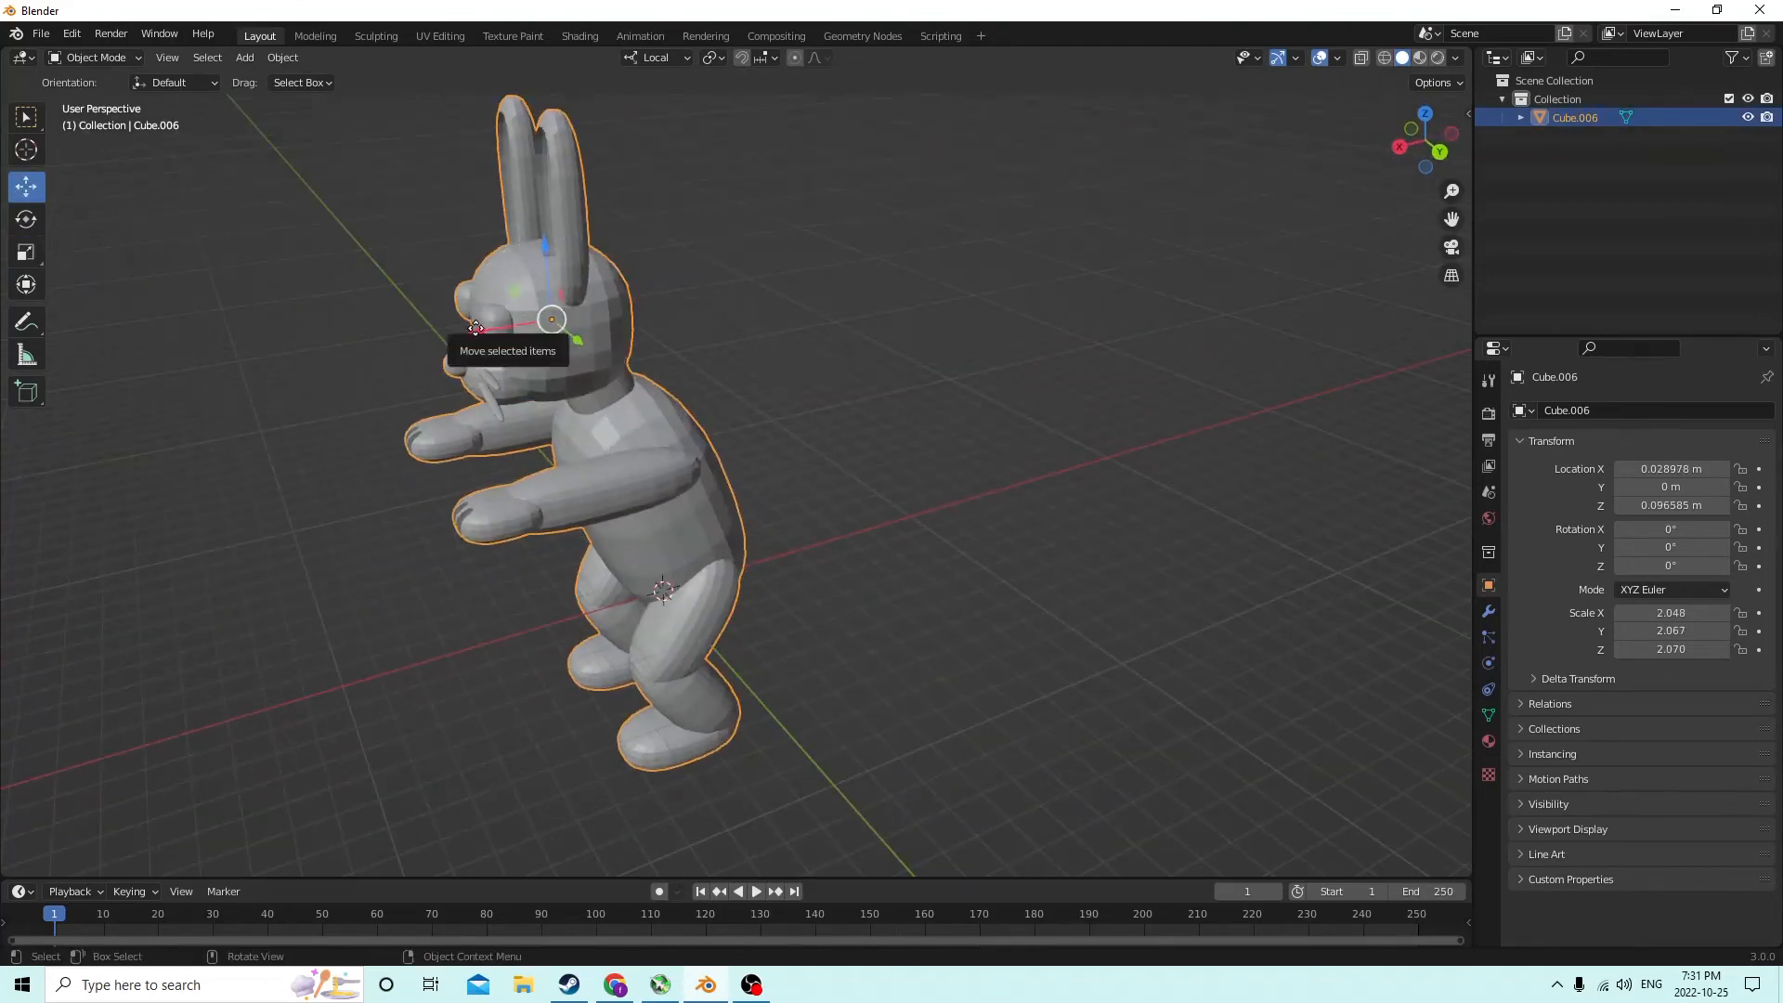
drag(475, 337, 1058, 328)
right_click(1057, 328)
In Edit Mode, set the rabbit material's base color to a darkened orange with hue 0.046 and saturation 0.955
middle_drag(884, 391, 997, 471)
key(Tab)
click(1160, 612)
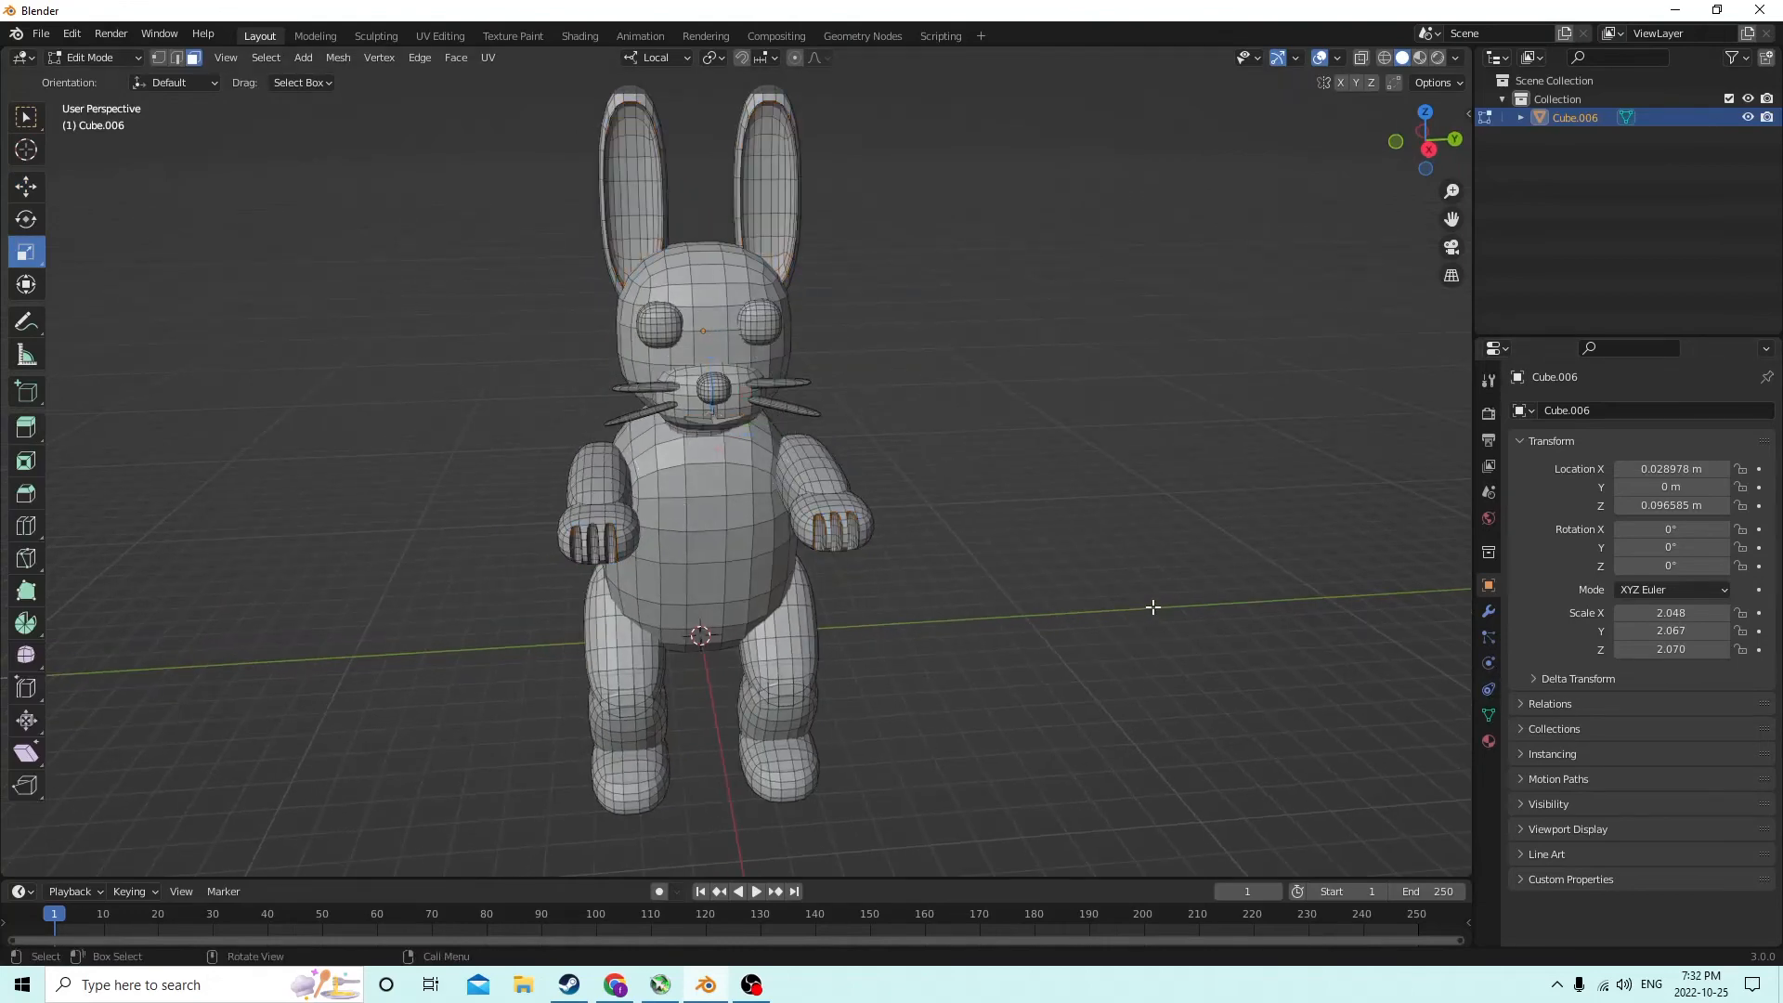
middle_drag(1152, 607, 1429, 749)
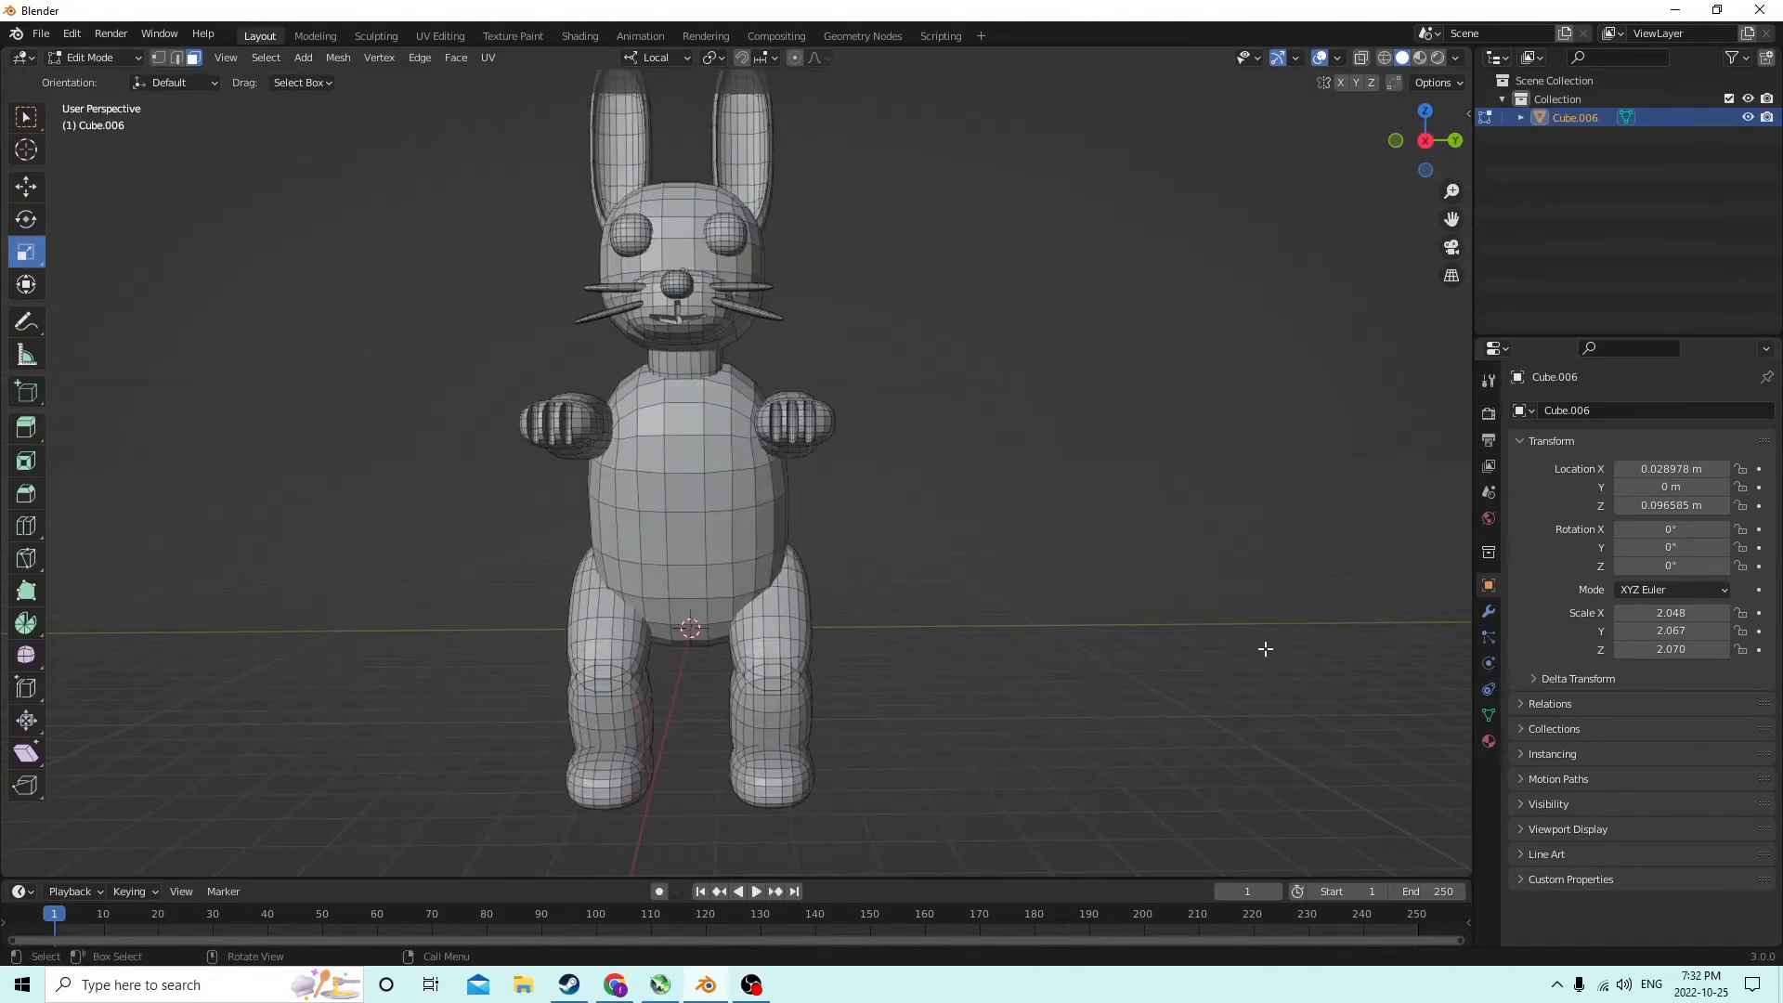
middle_drag(1265, 648, 1317, 648)
click(1487, 747)
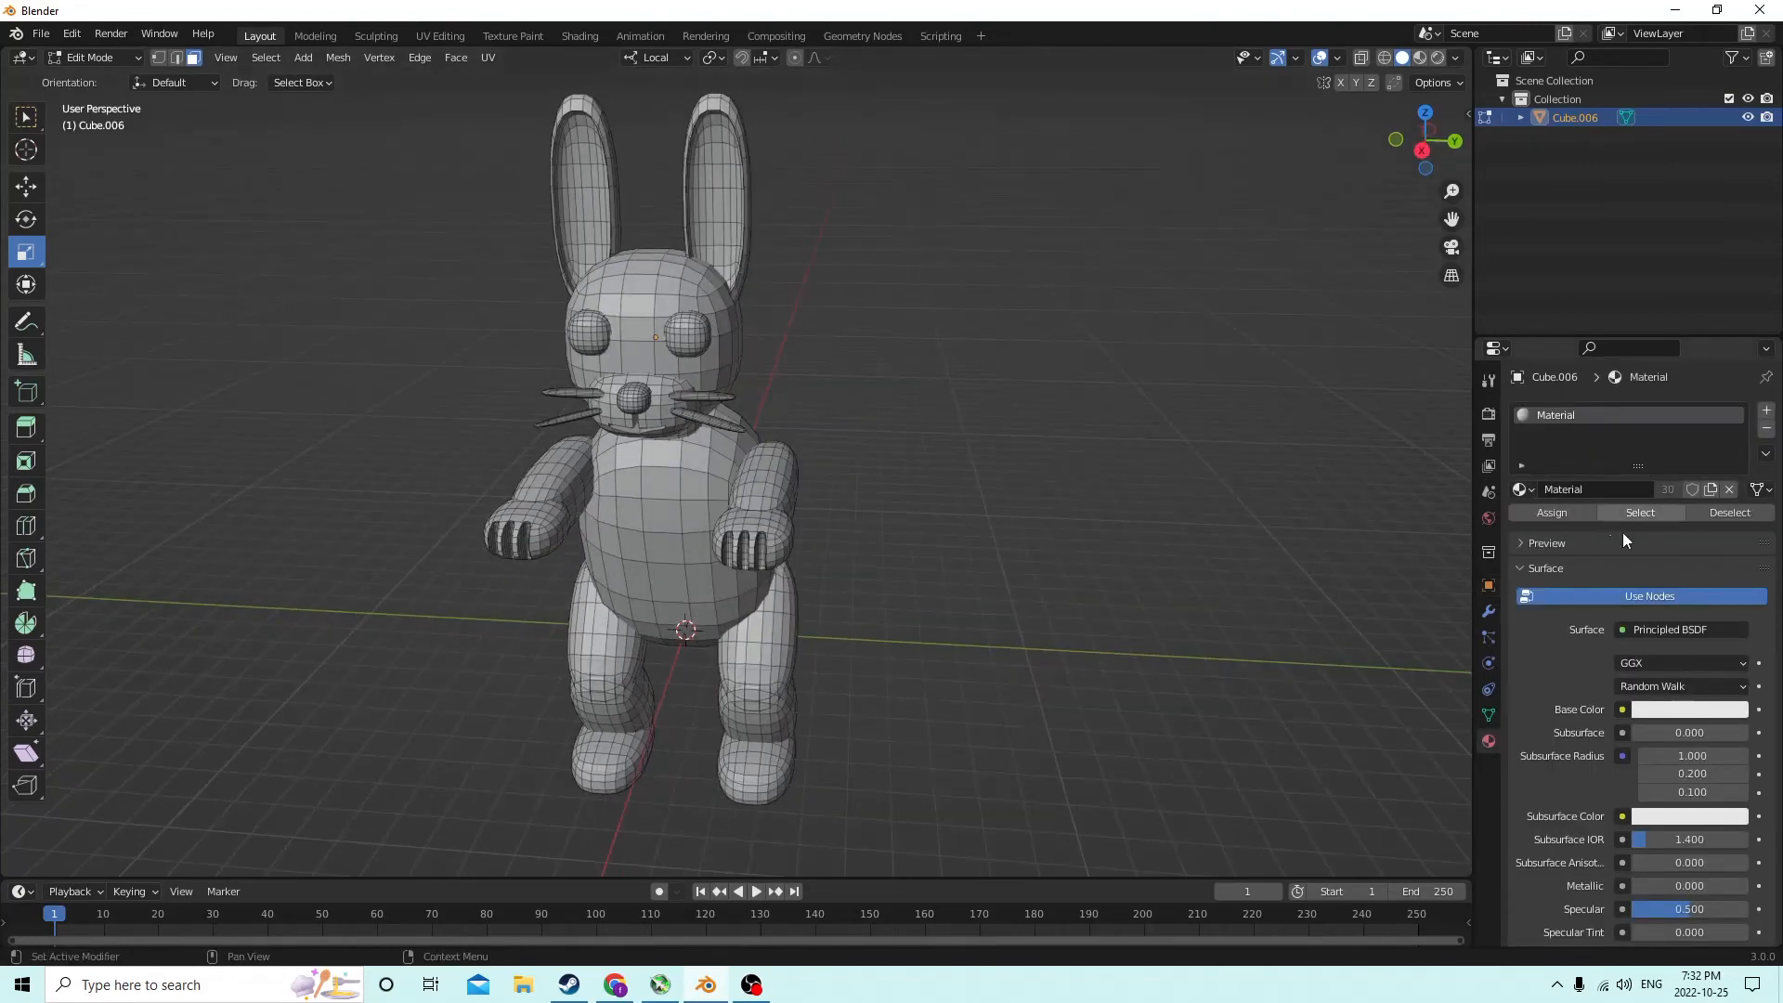
click(1675, 708)
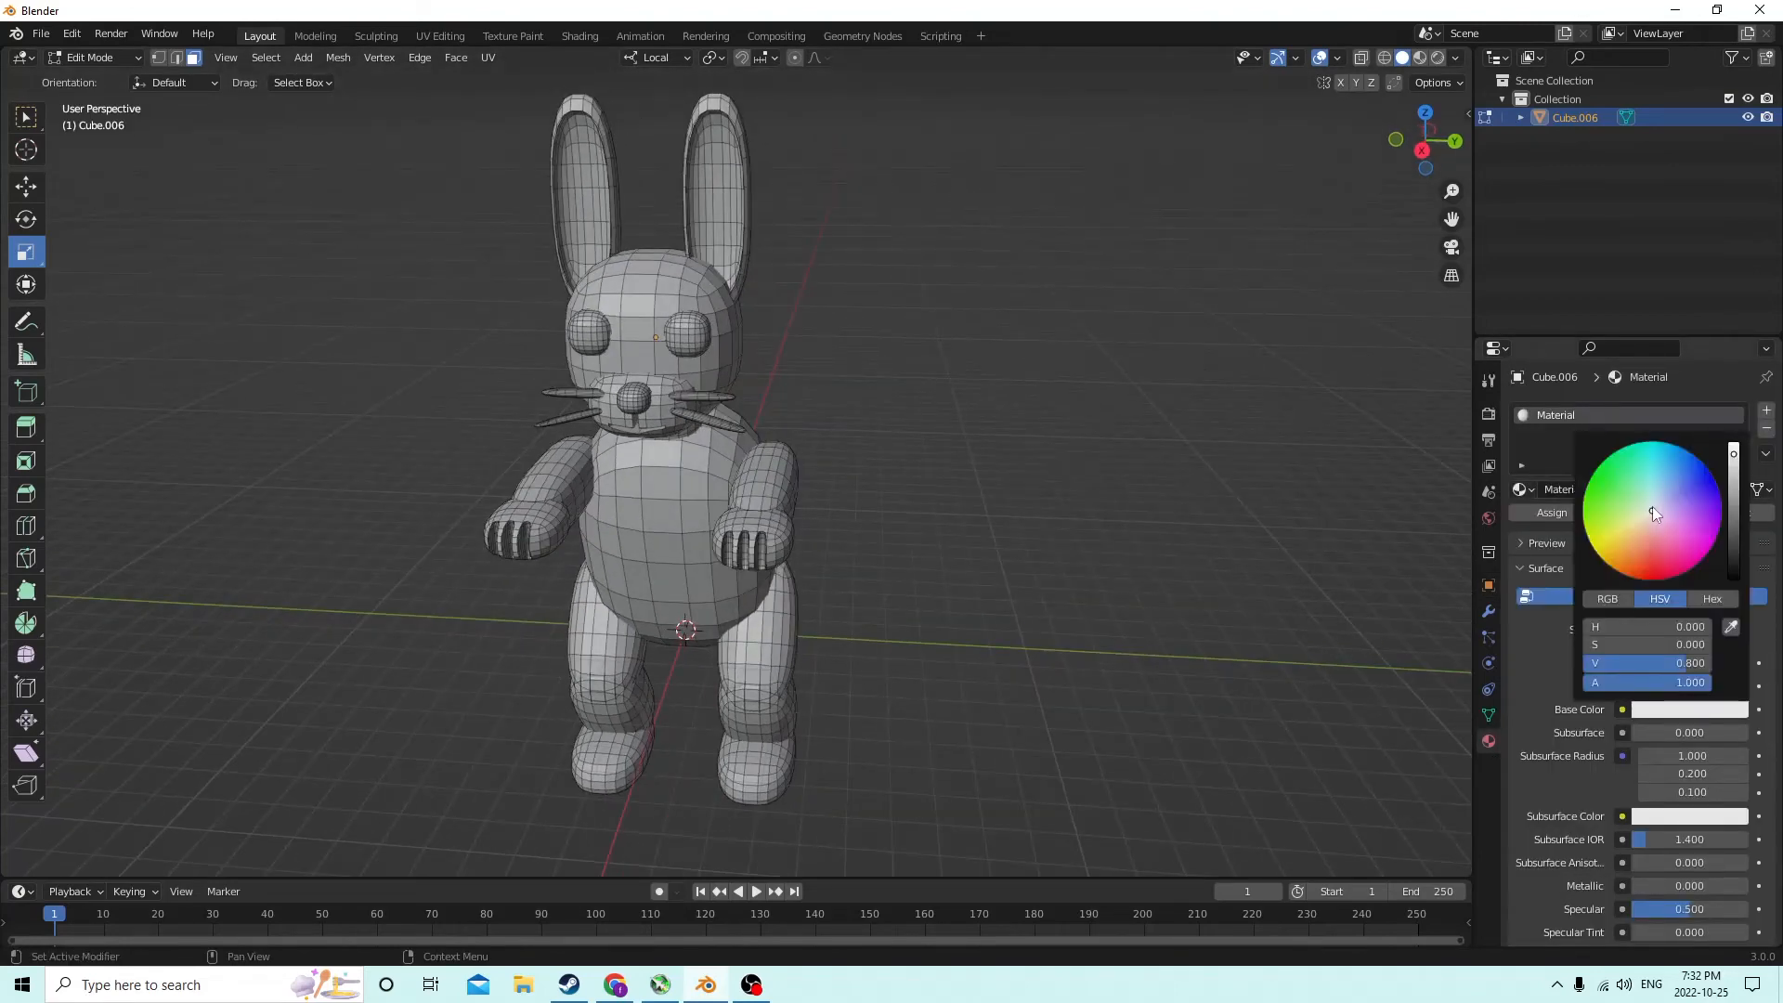
drag(1653, 505, 1627, 557)
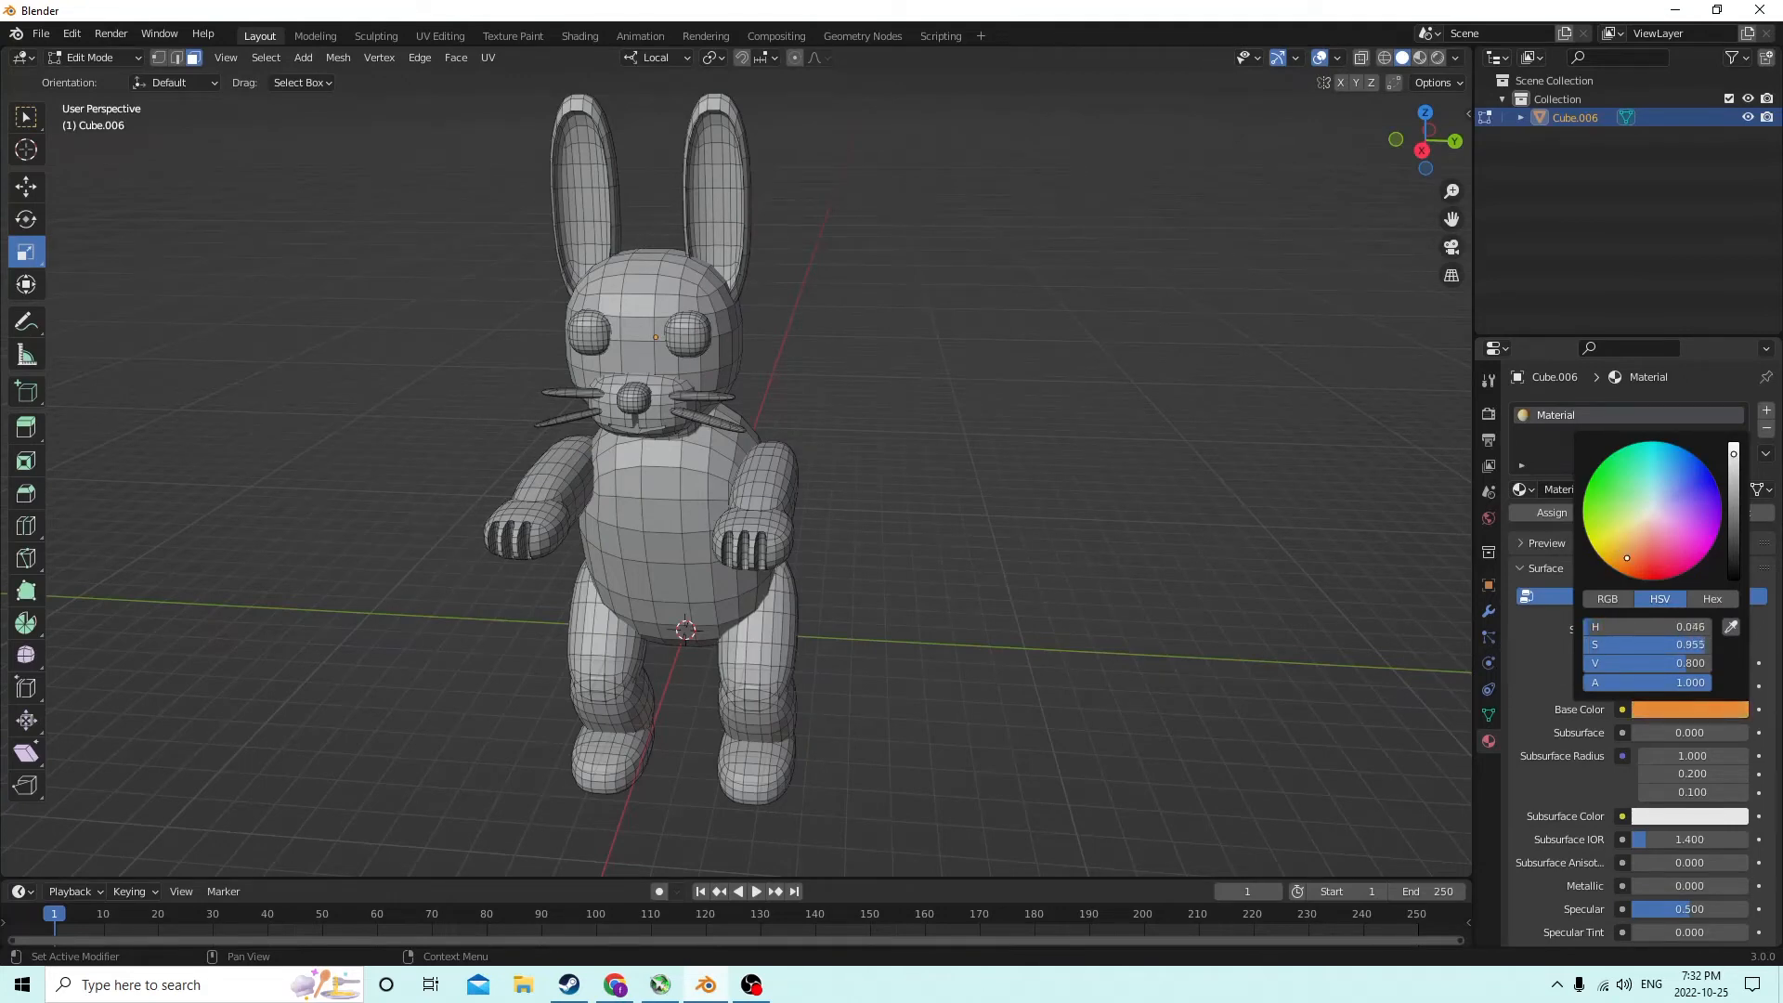
drag(1734, 455, 1734, 491)
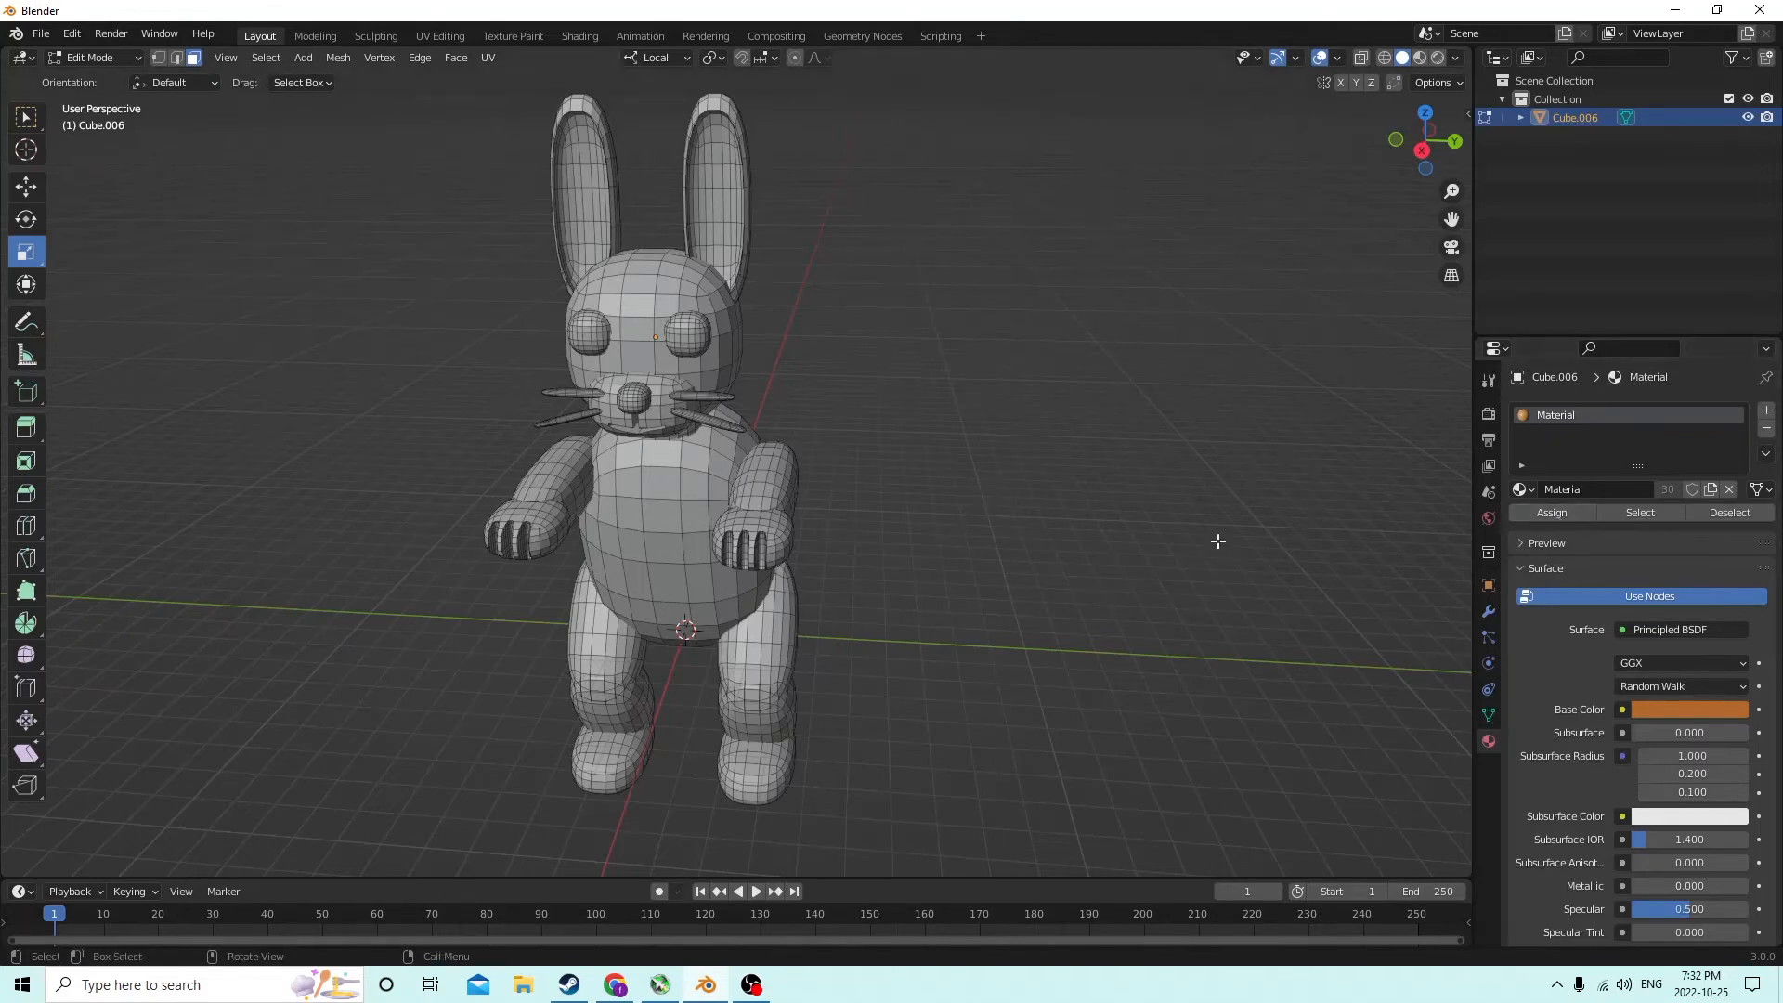
key(Tab)
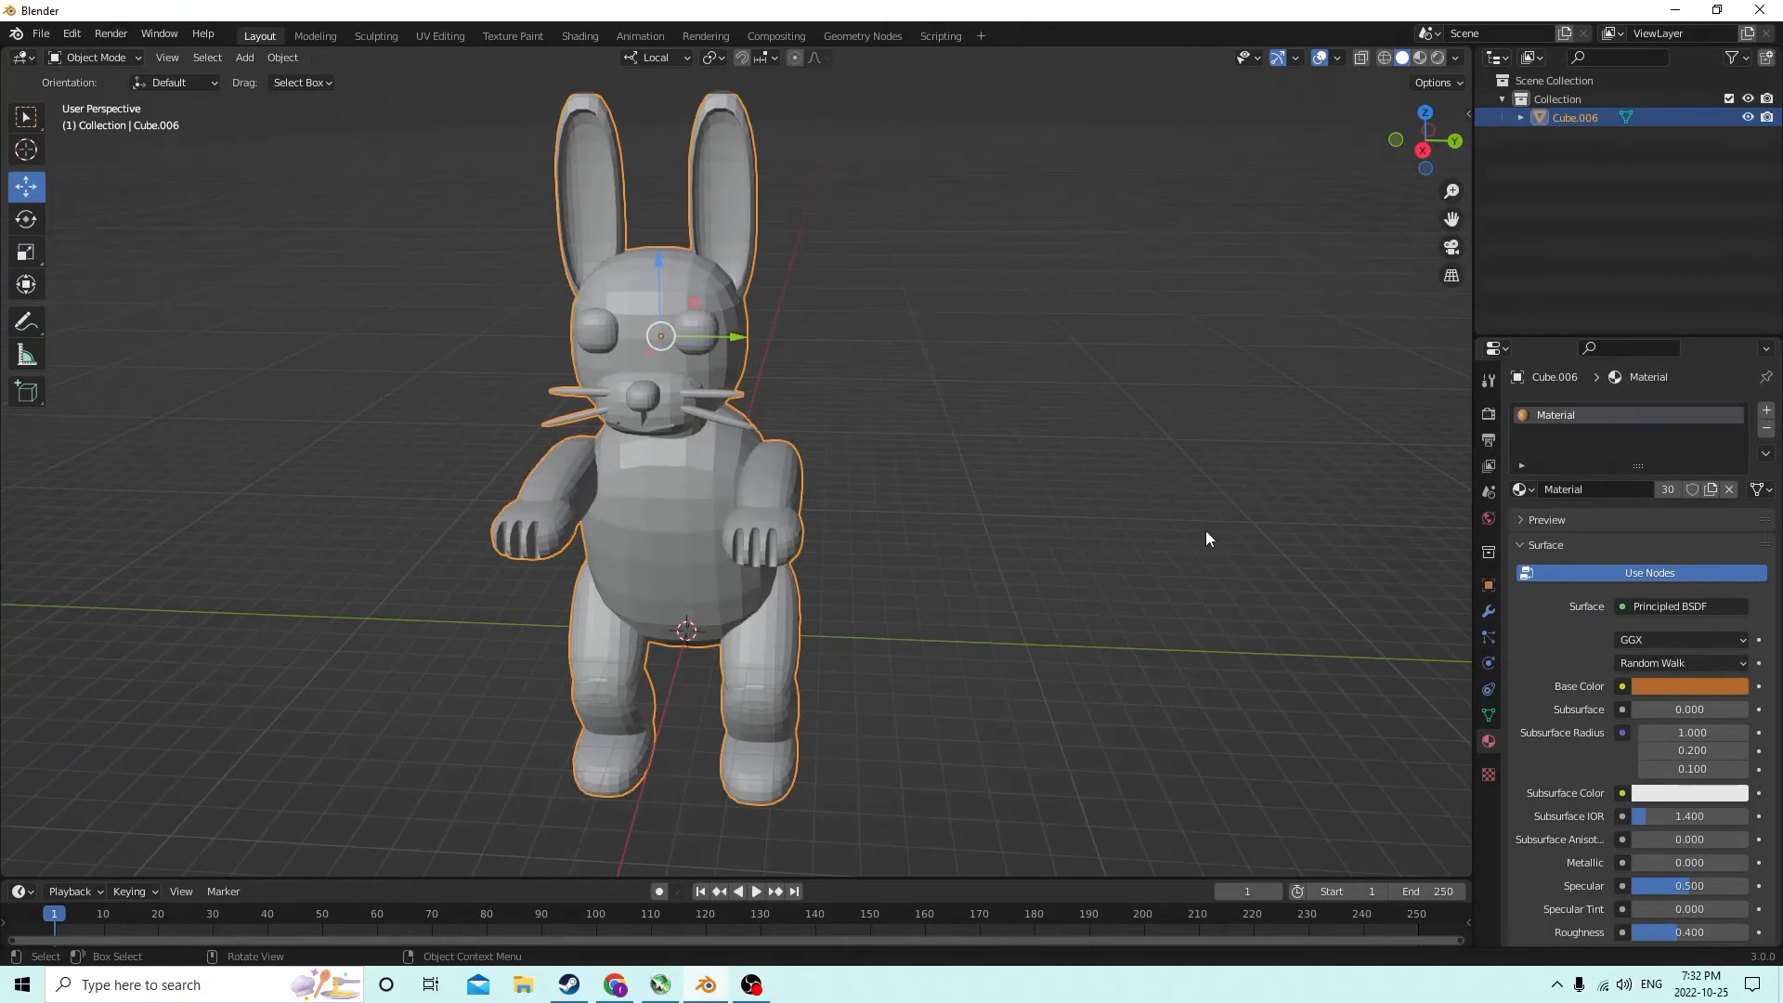
click(1207, 529)
key(Tab)
key(Tab)
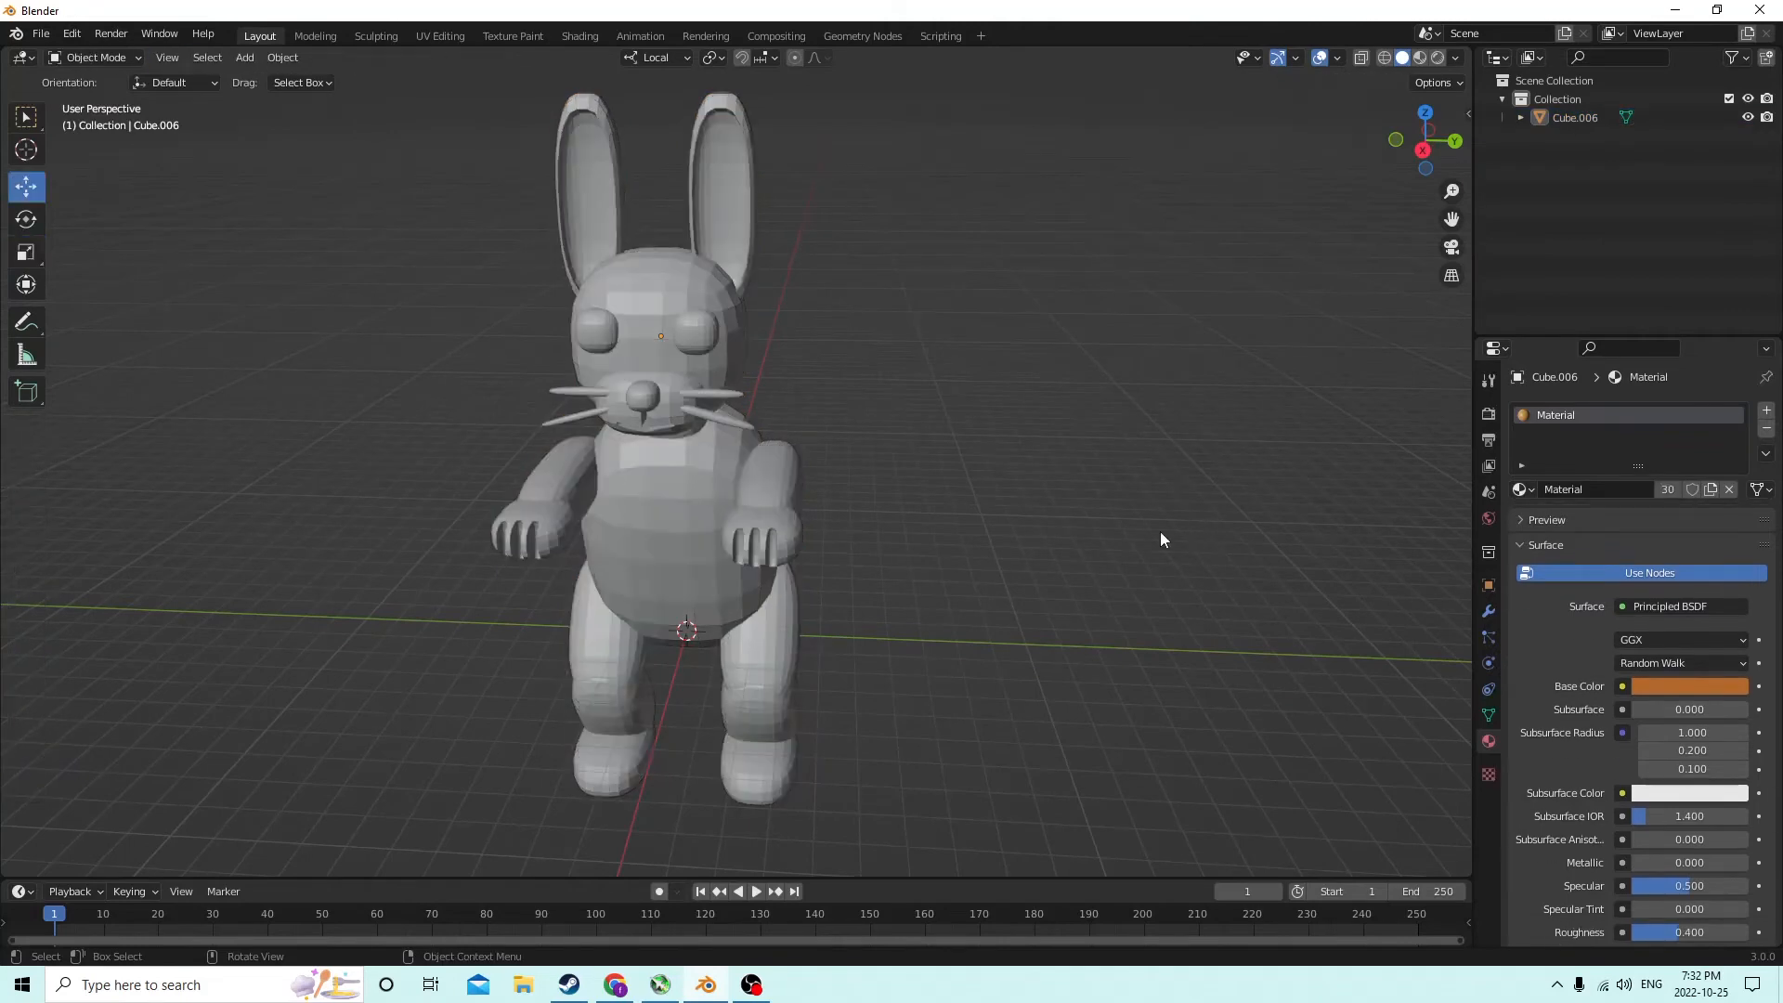
click(704, 527)
key(Tab)
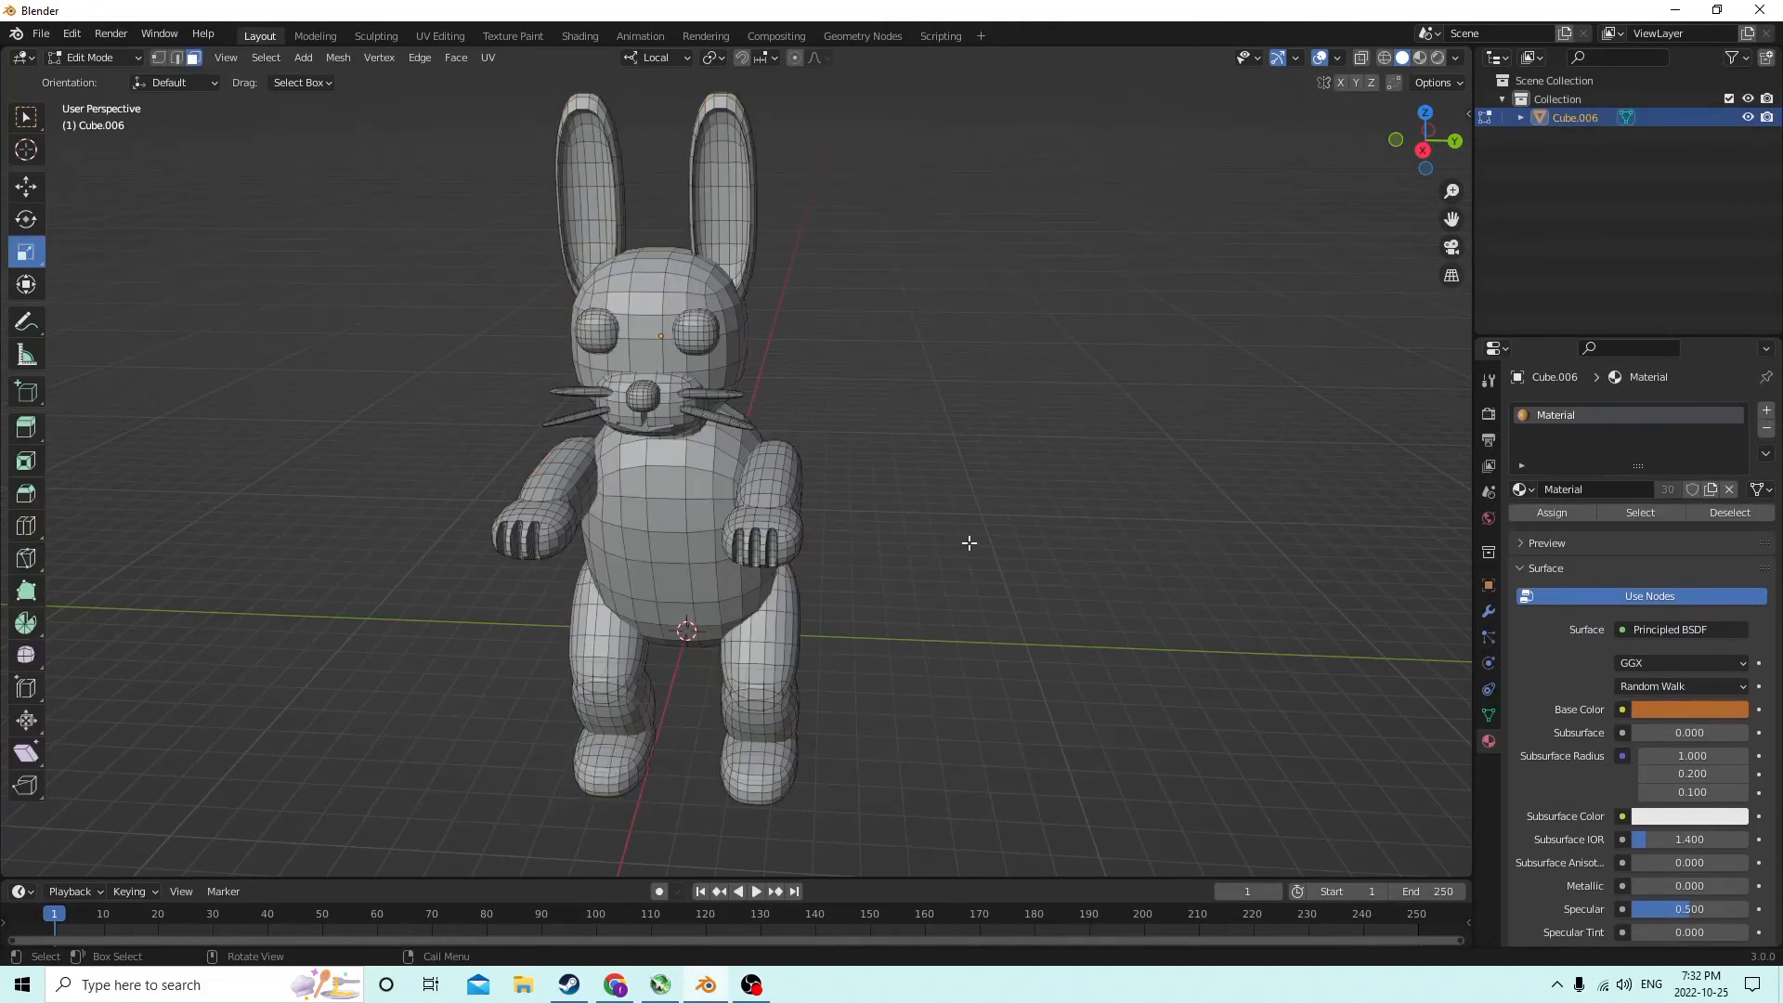
middle_drag(1270, 534, 1293, 524)
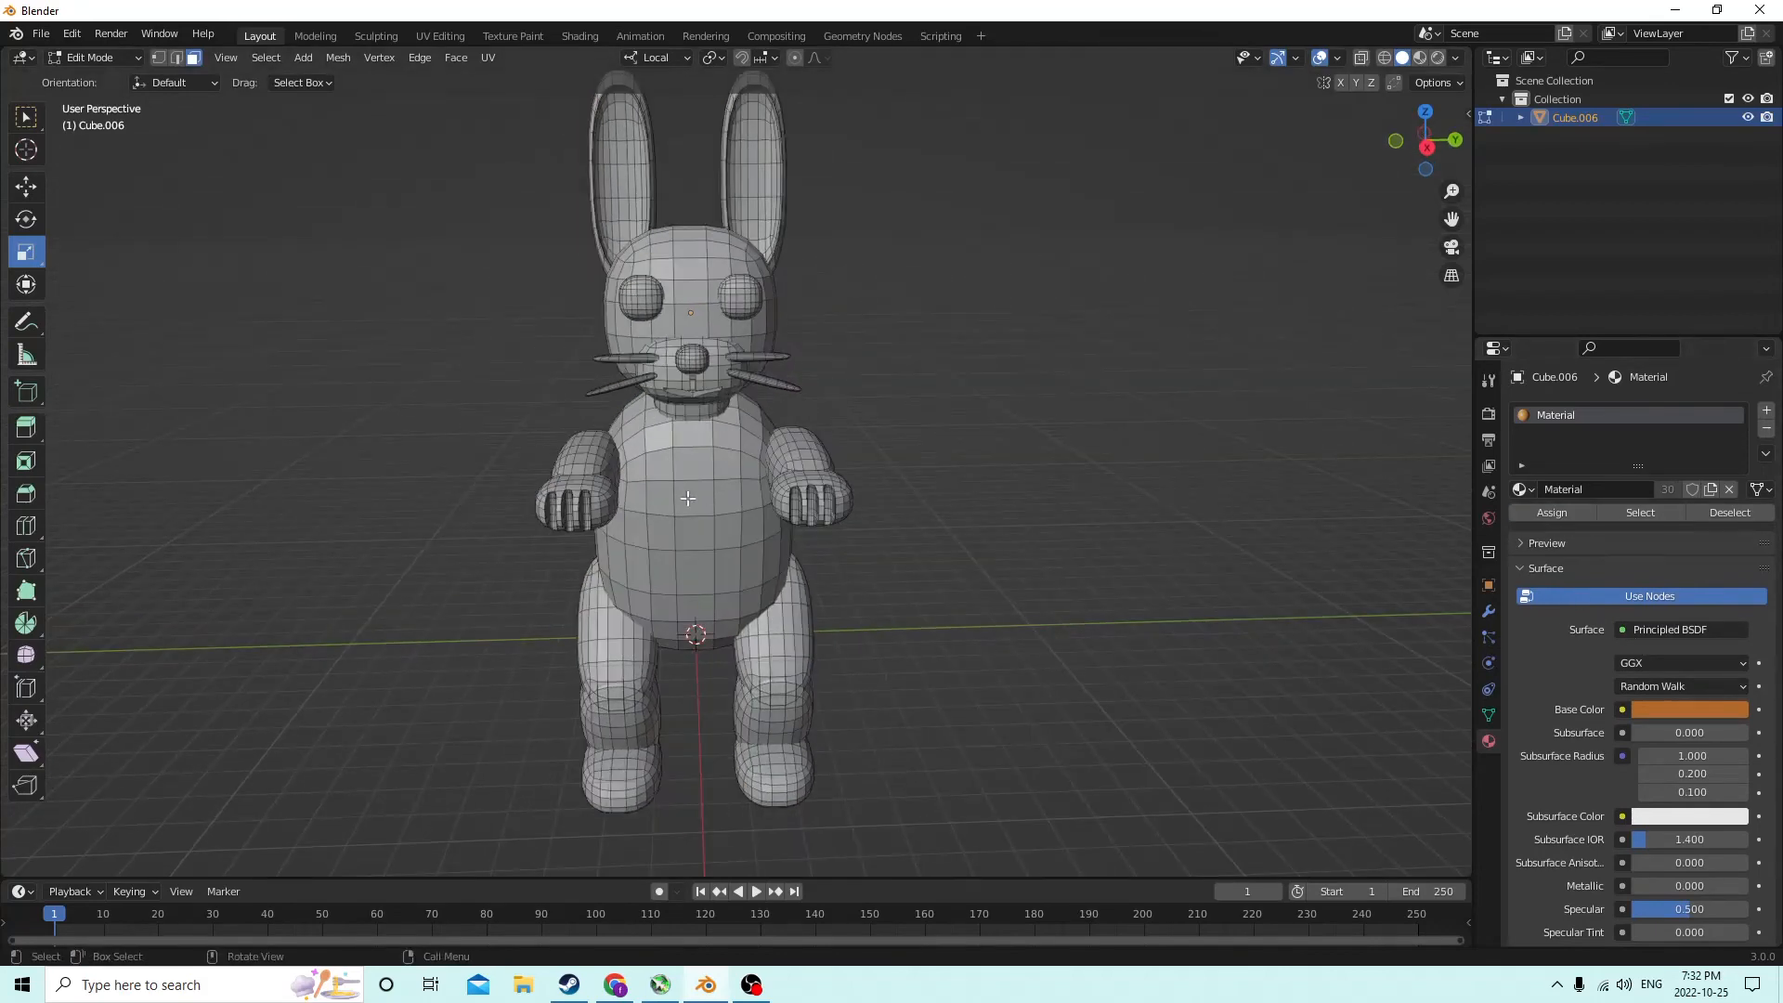
key(c)
click(617, 498)
key(Escape)
Select the whole rabbit mesh, return to Object Mode and switch the viewport to Material Preview shading
key(a)
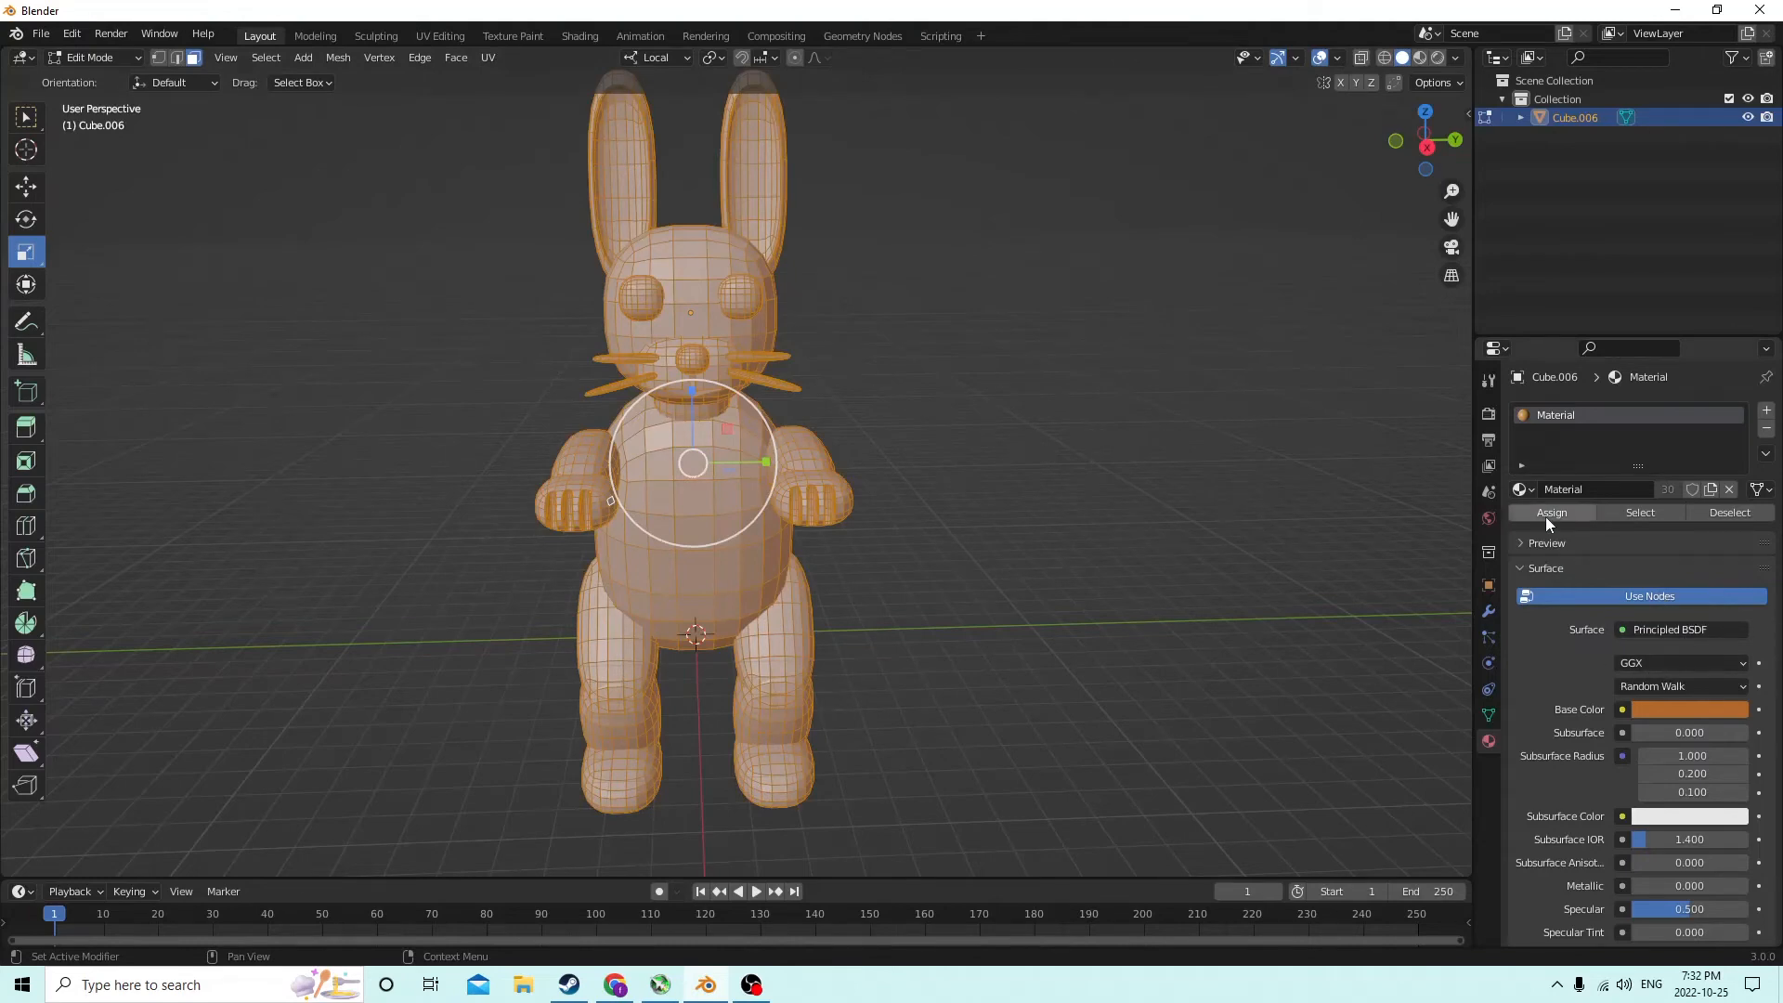
key(Tab)
middle_drag(1262, 561, 992, 548)
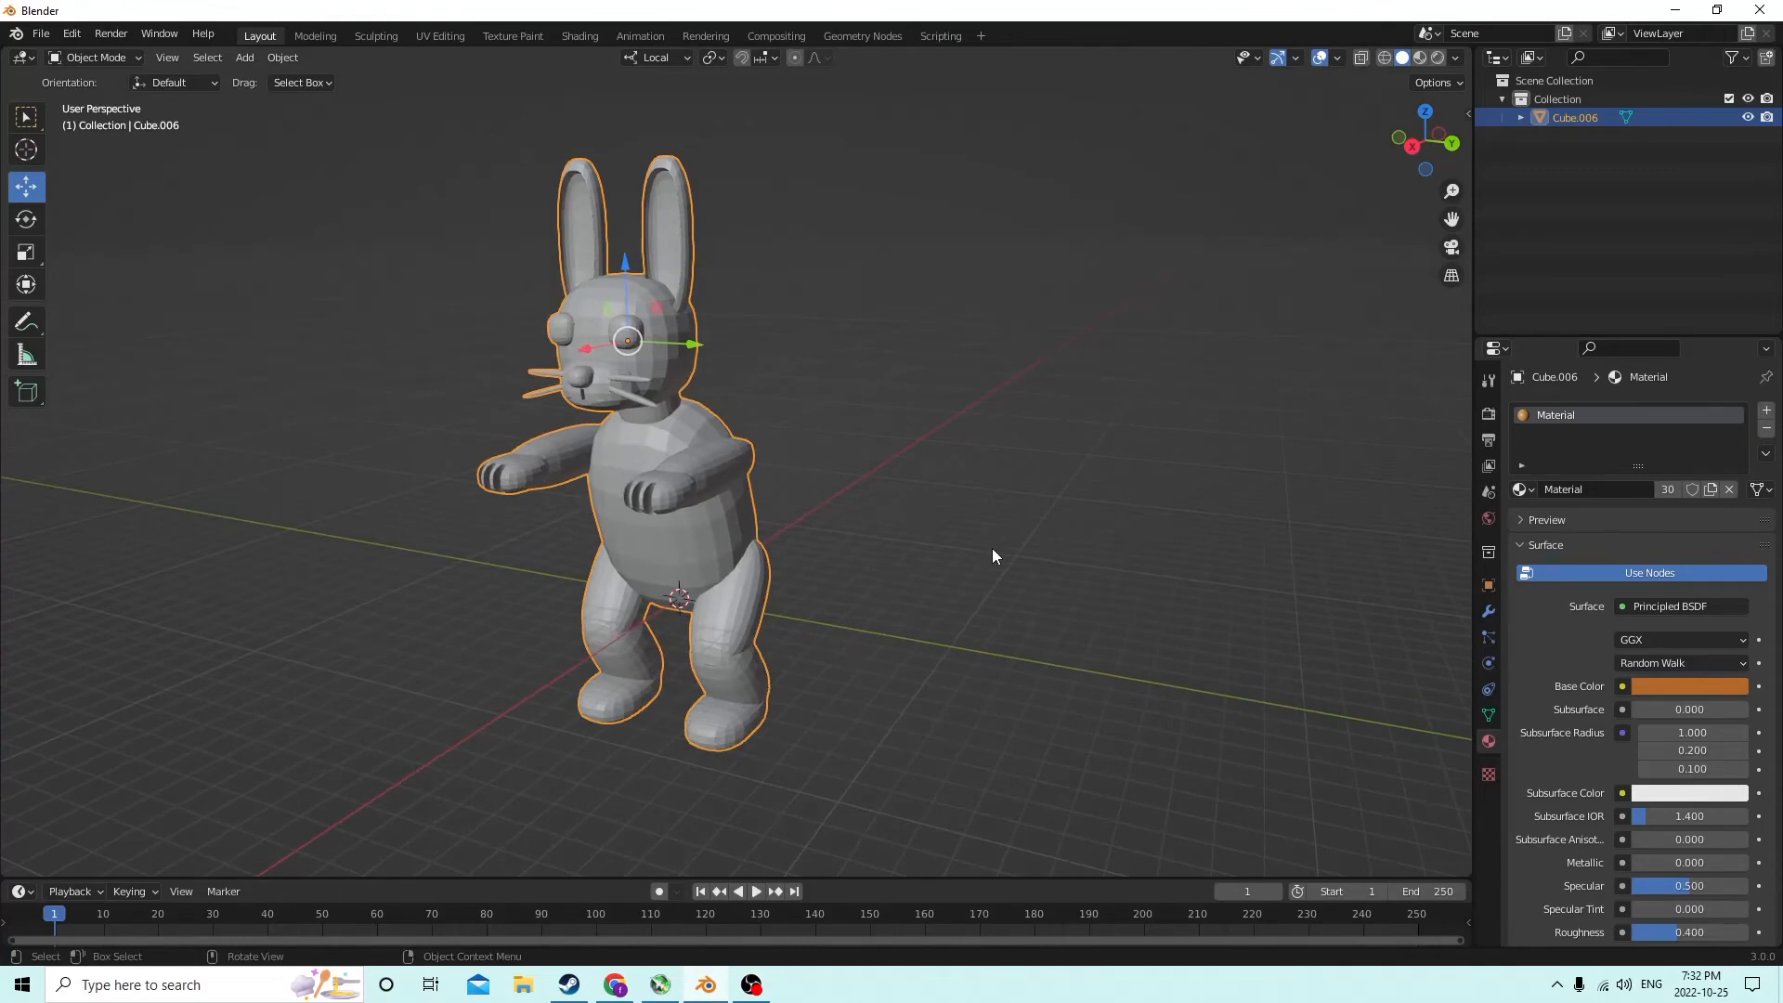
click(1422, 58)
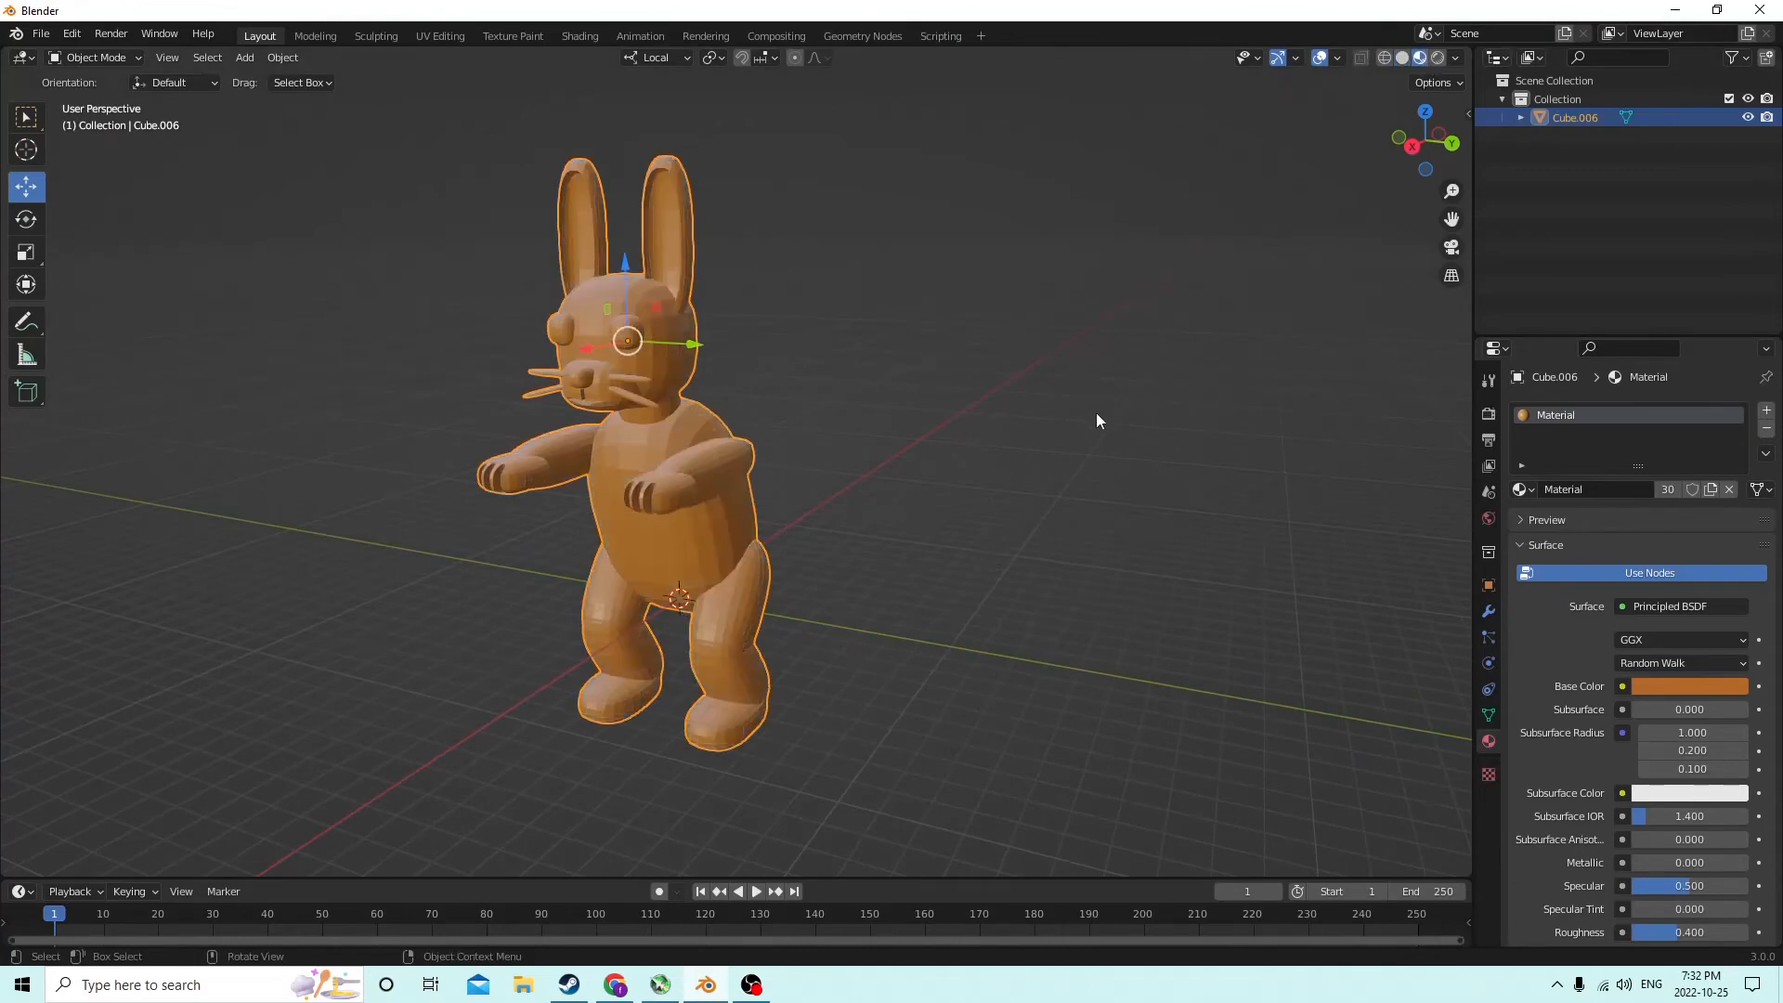
middle_drag(1096, 412, 1156, 415)
Add a second material slot to the rabbit and create a new material in it while in Edit Mode
key(Tab)
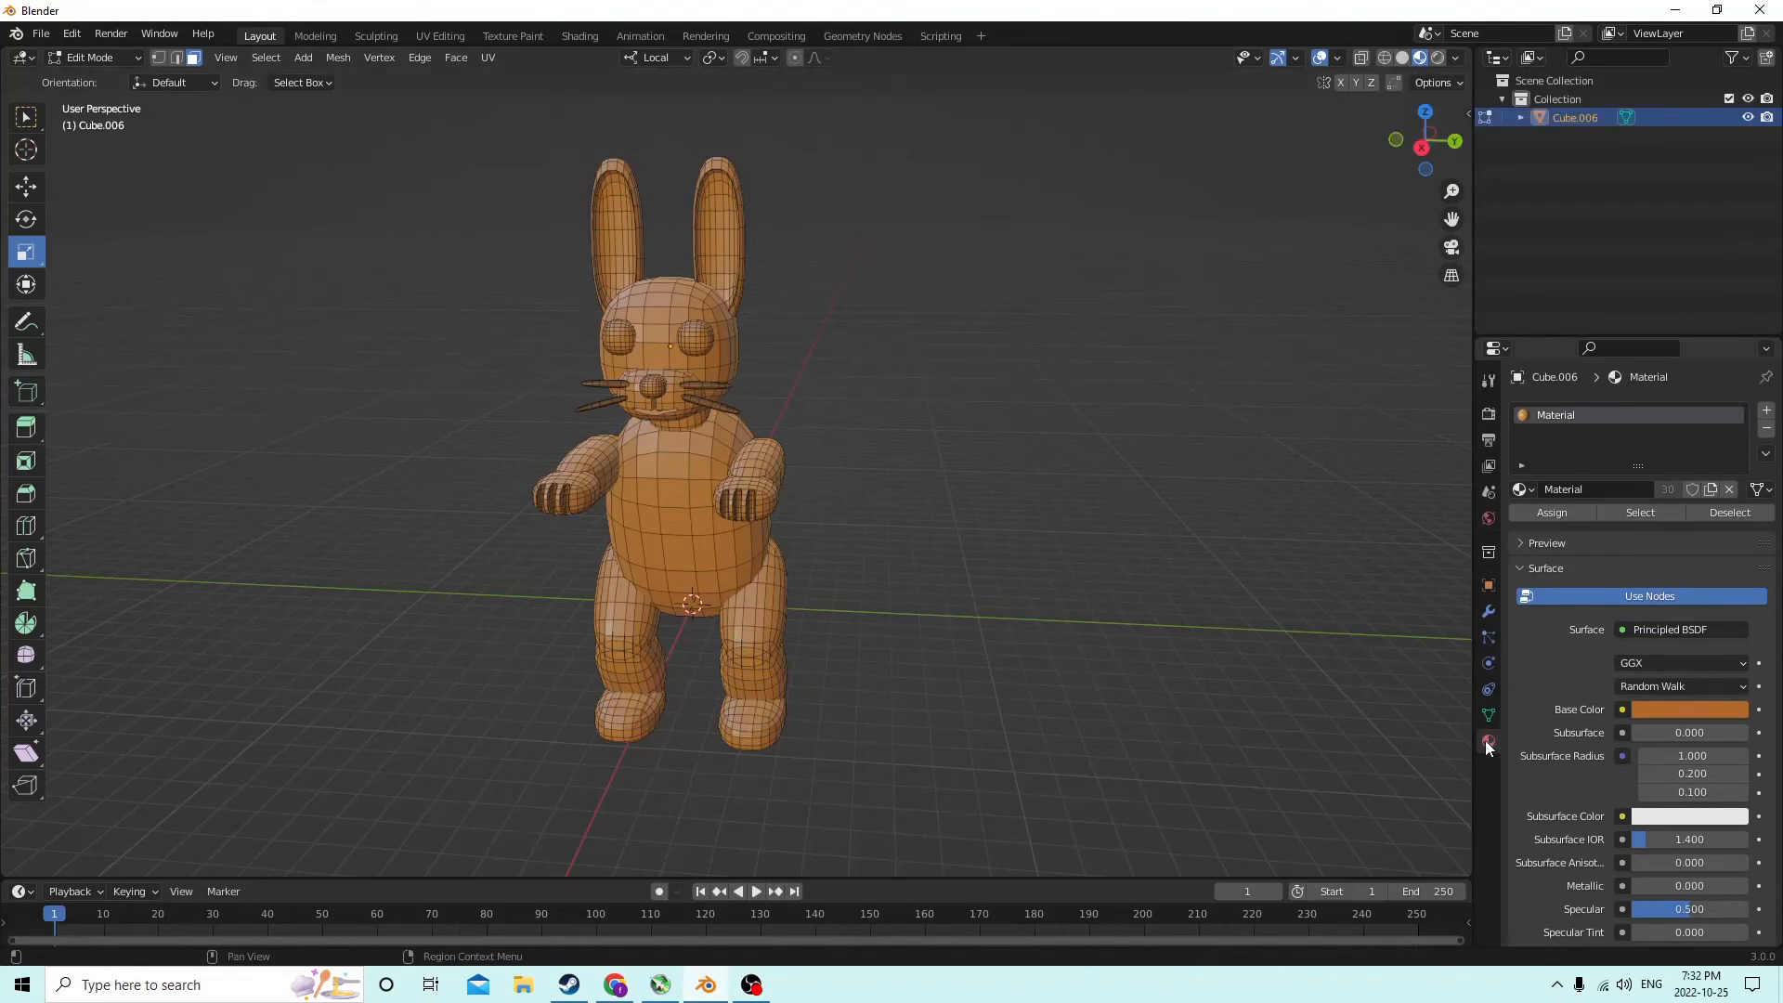
middle_drag(1051, 570, 1011, 560)
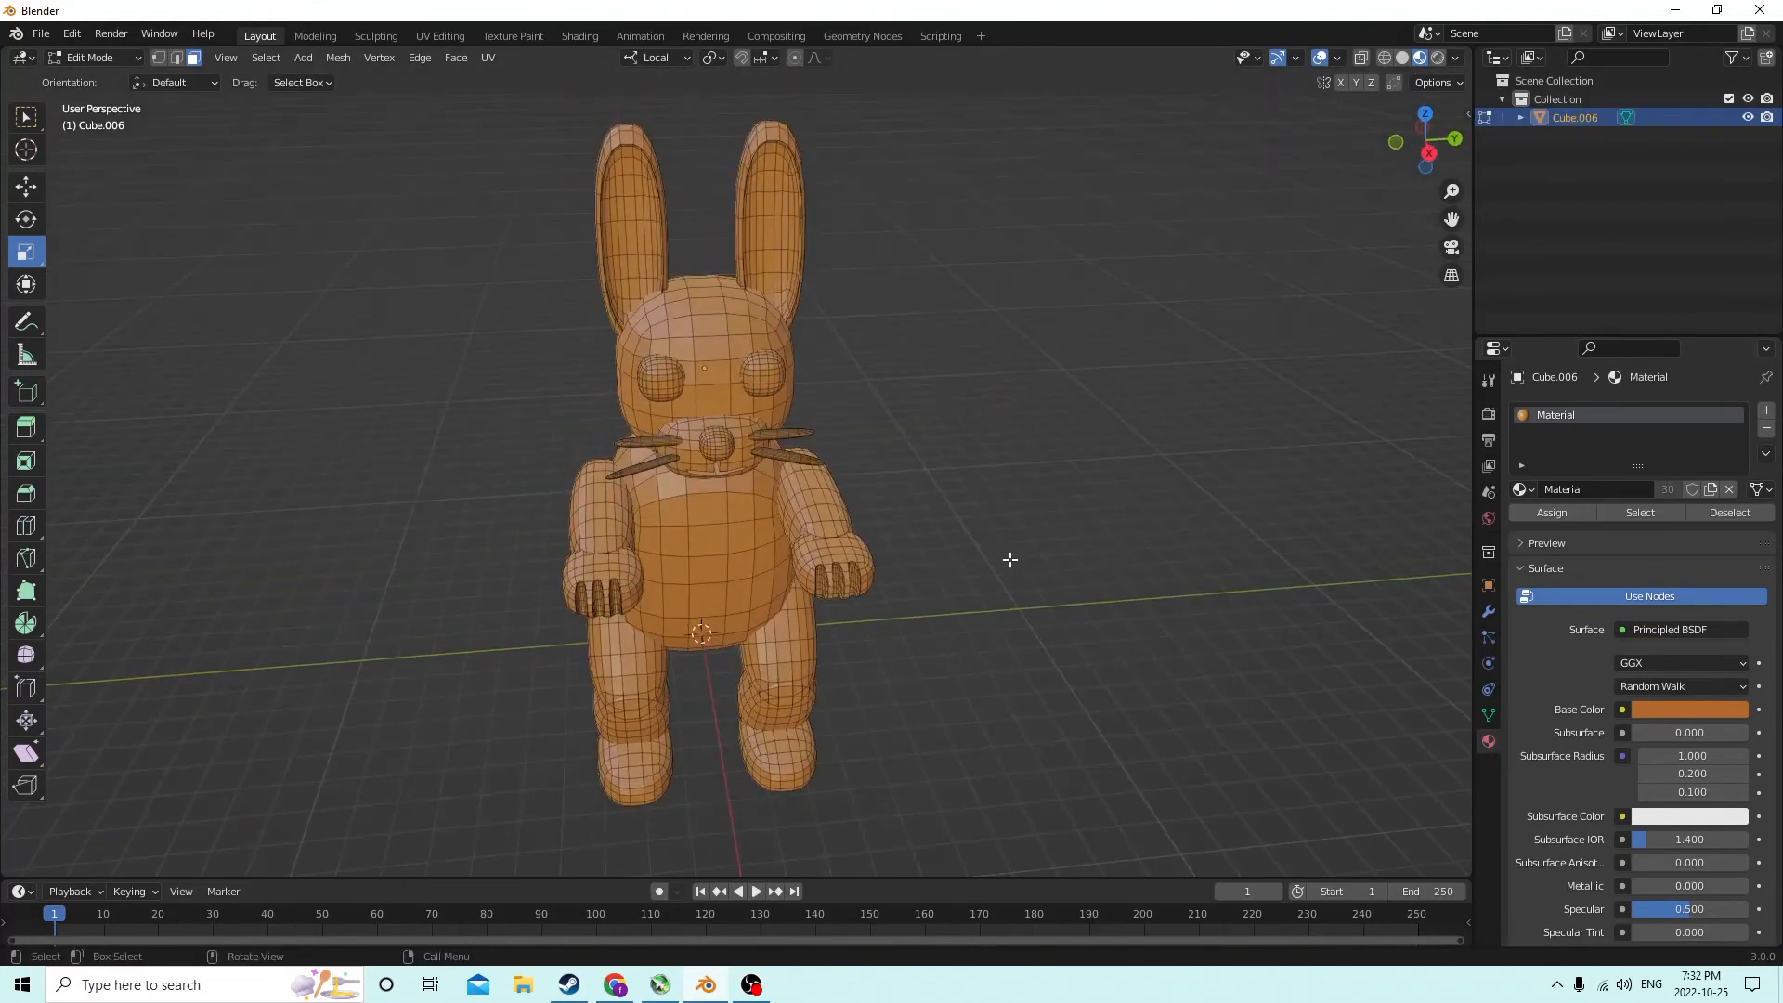
key(Tab)
scroll(907, 427, up, 2)
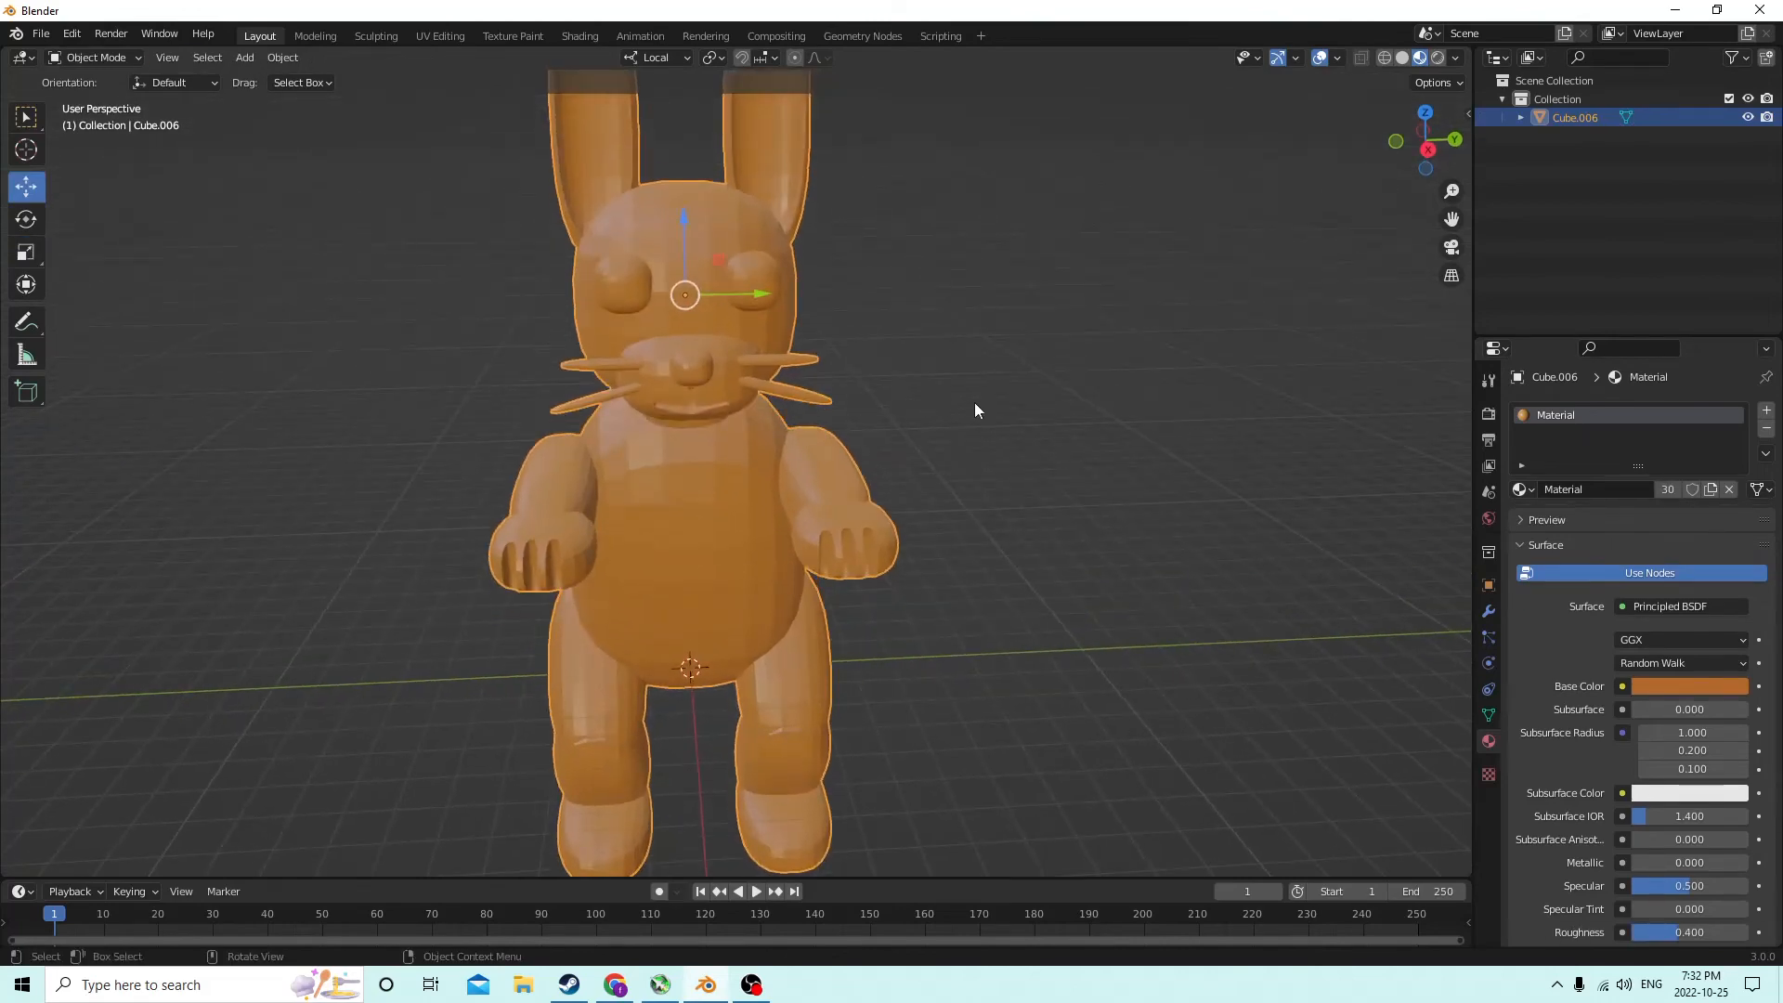
click(1767, 410)
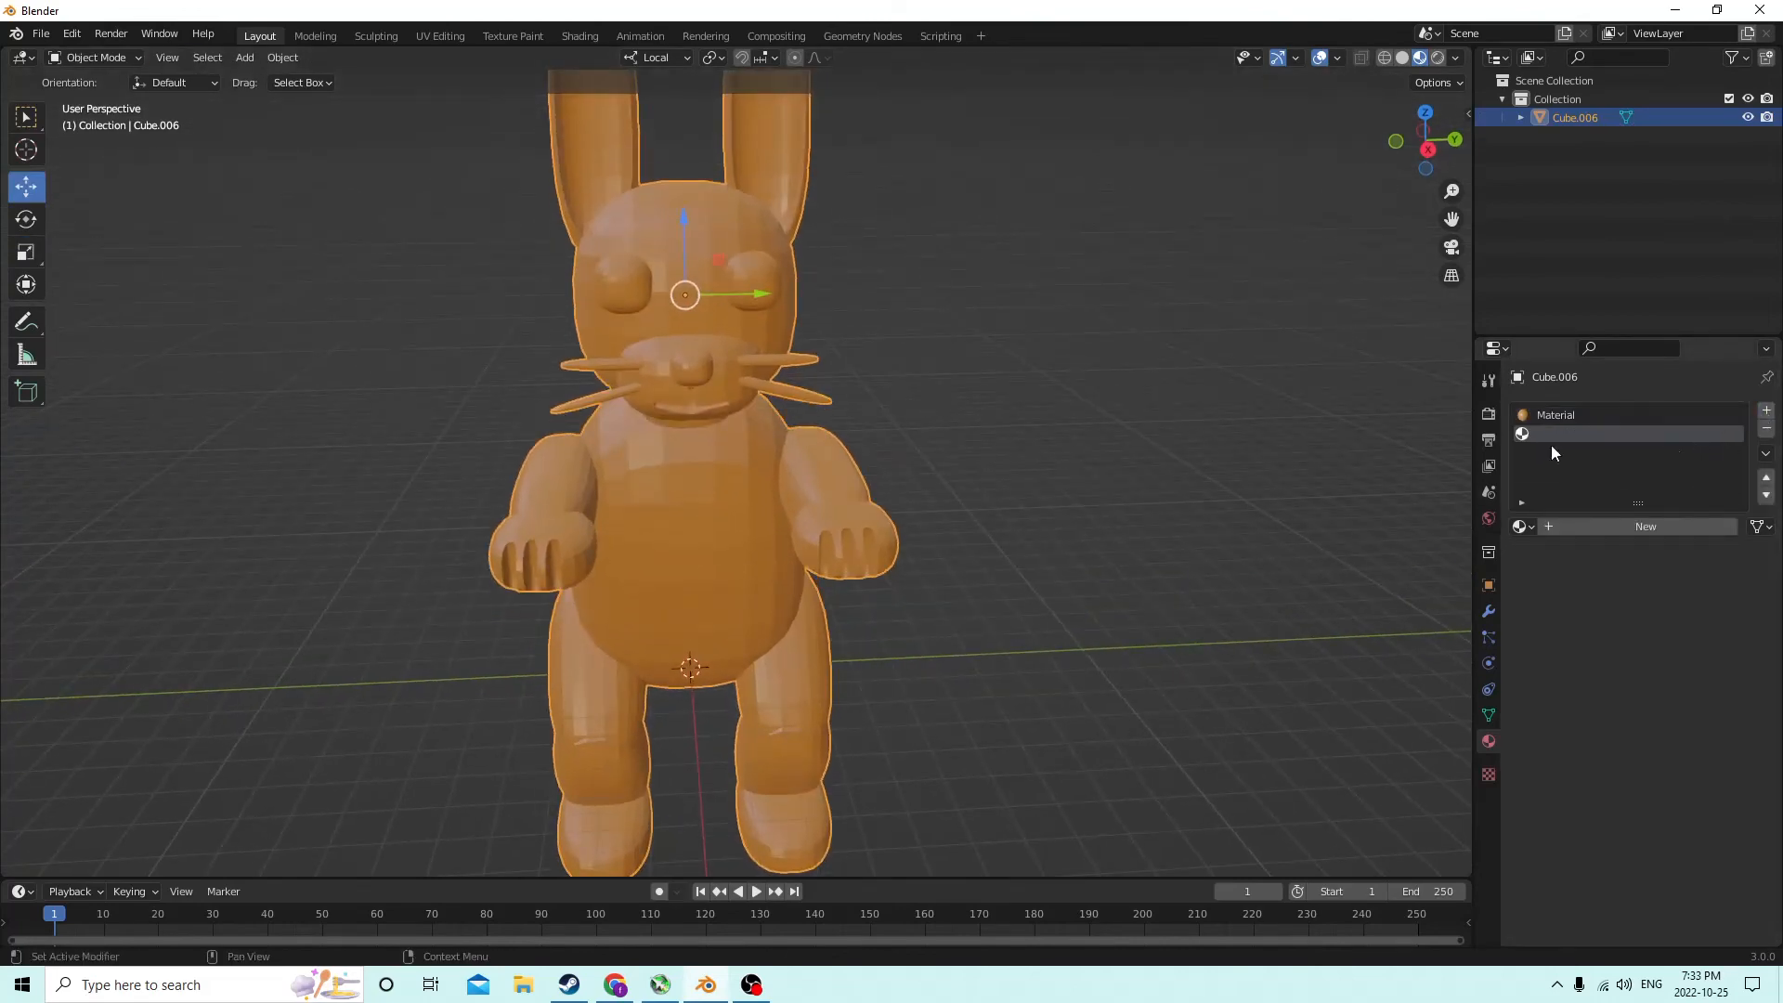
key(Tab)
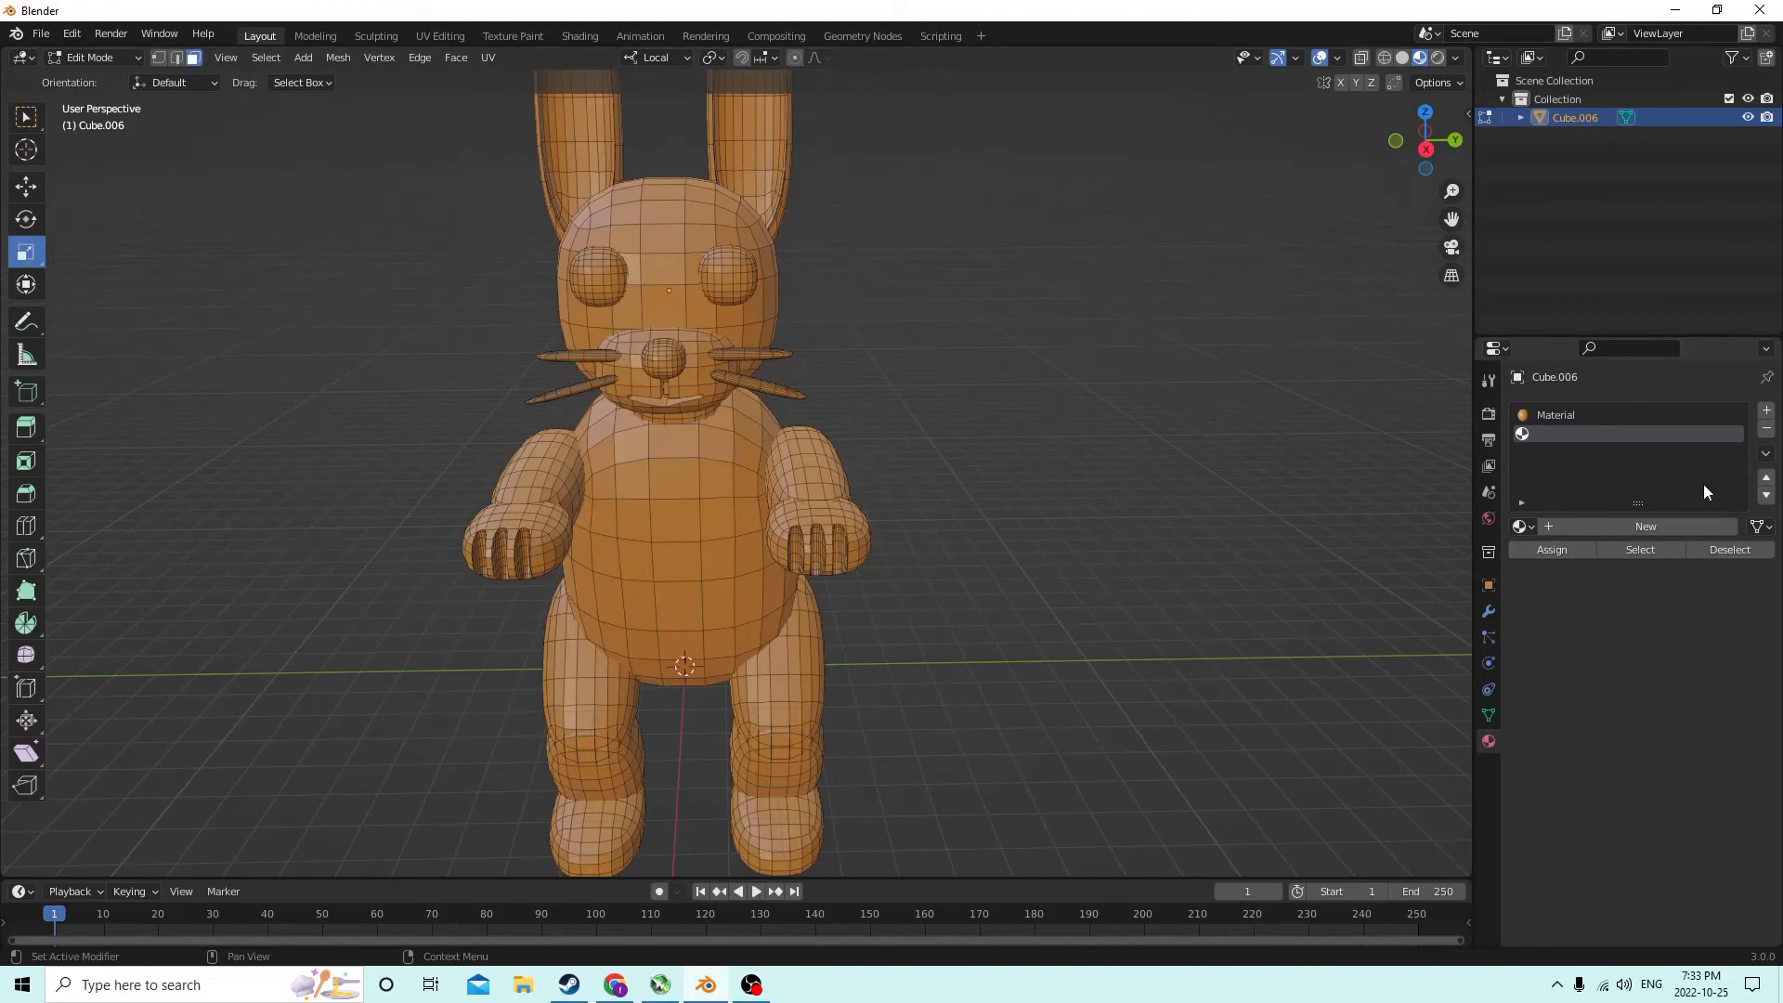
click(1625, 526)
Assign the new white material to the linked faces of all four whiskers and both eyes, and clear the selection
middle_drag(1056, 443, 966, 434)
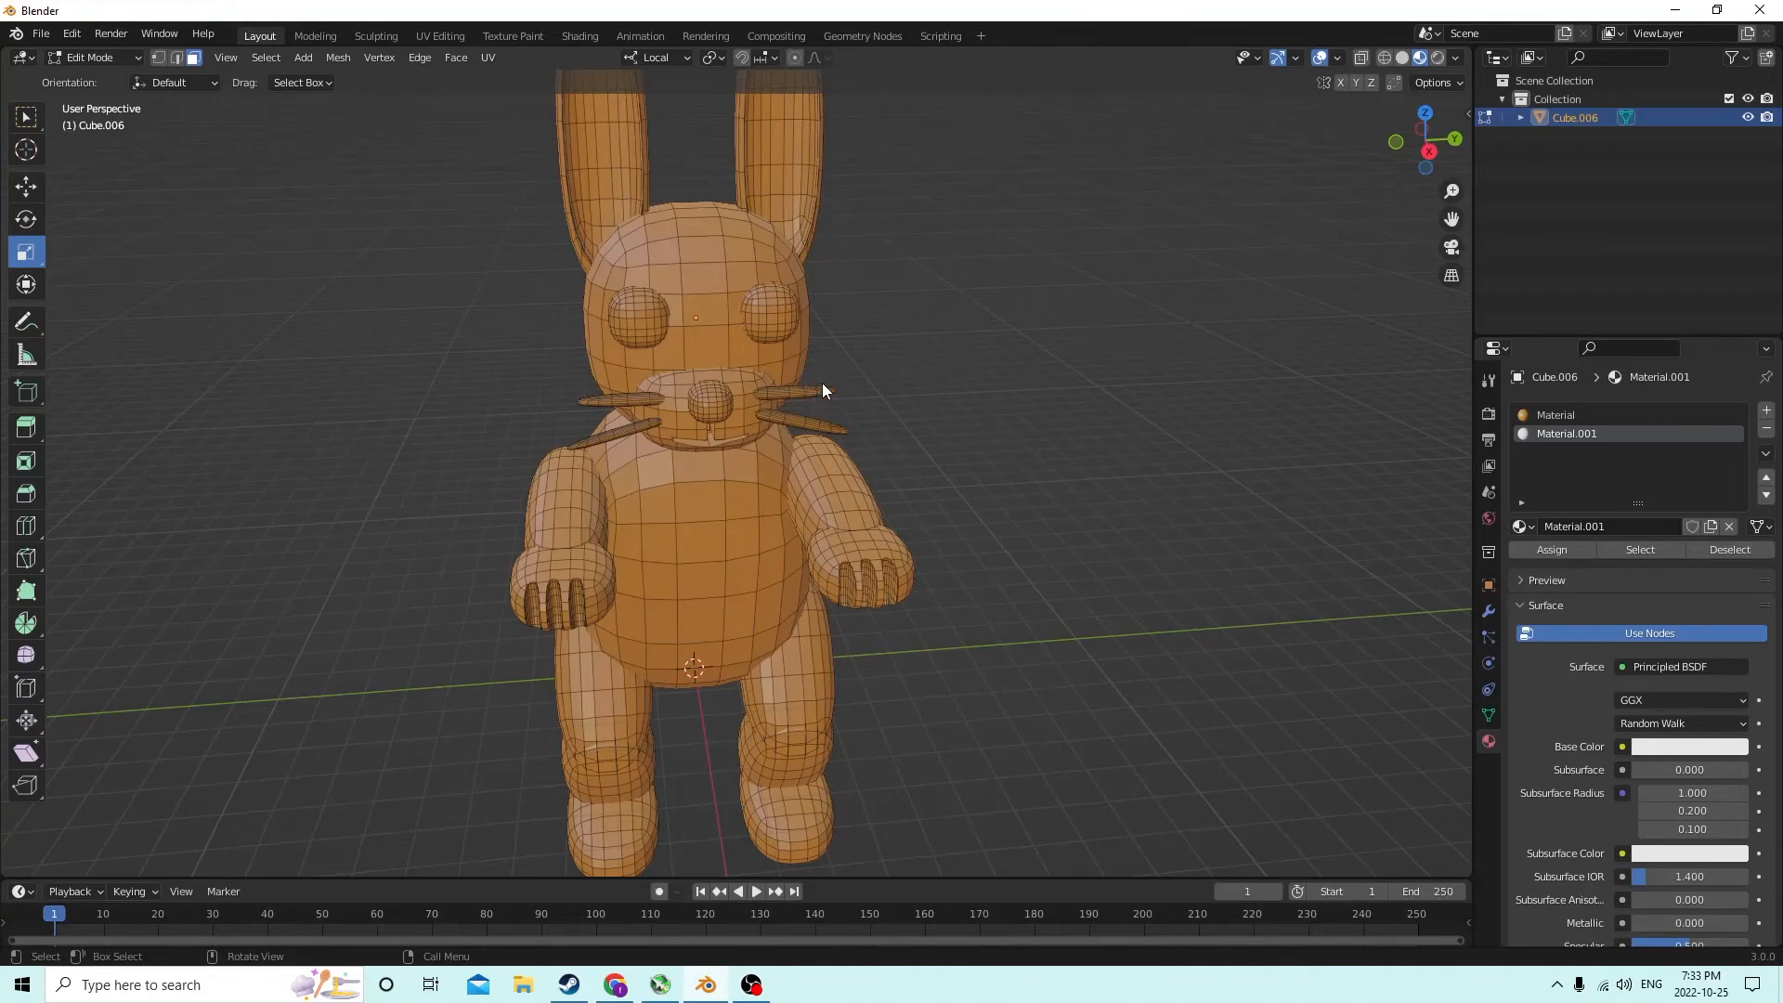
key(l)
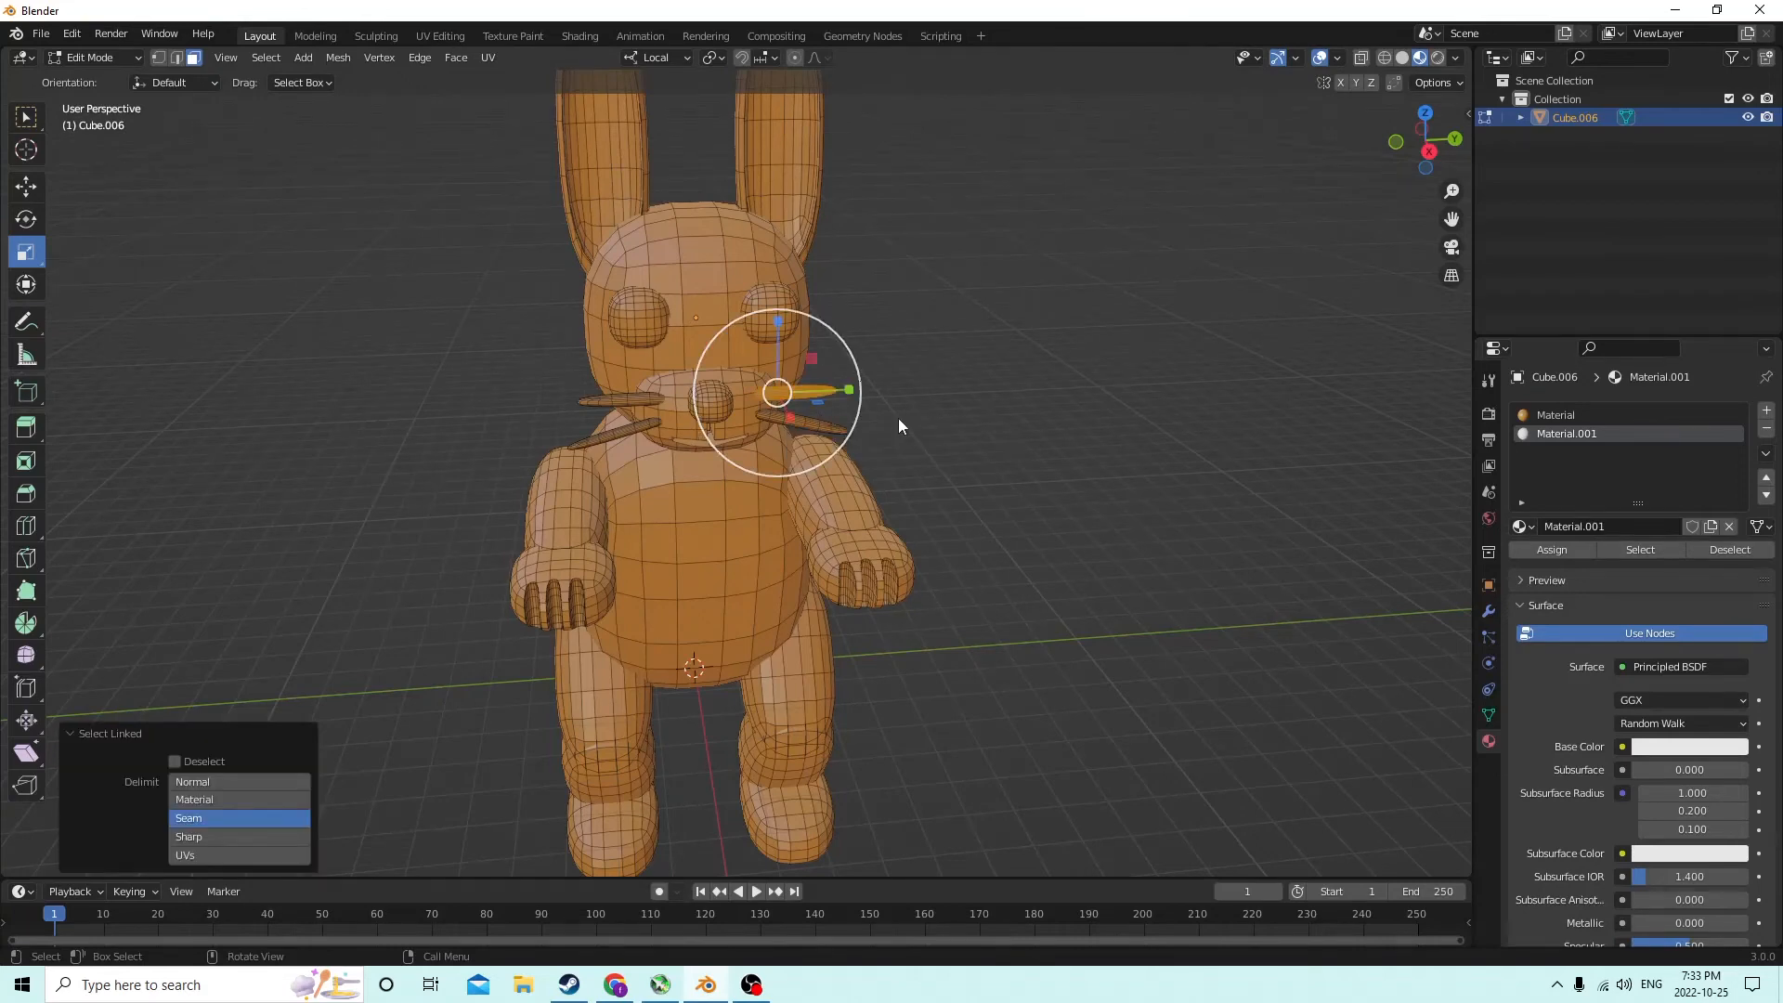
key(shift+l)
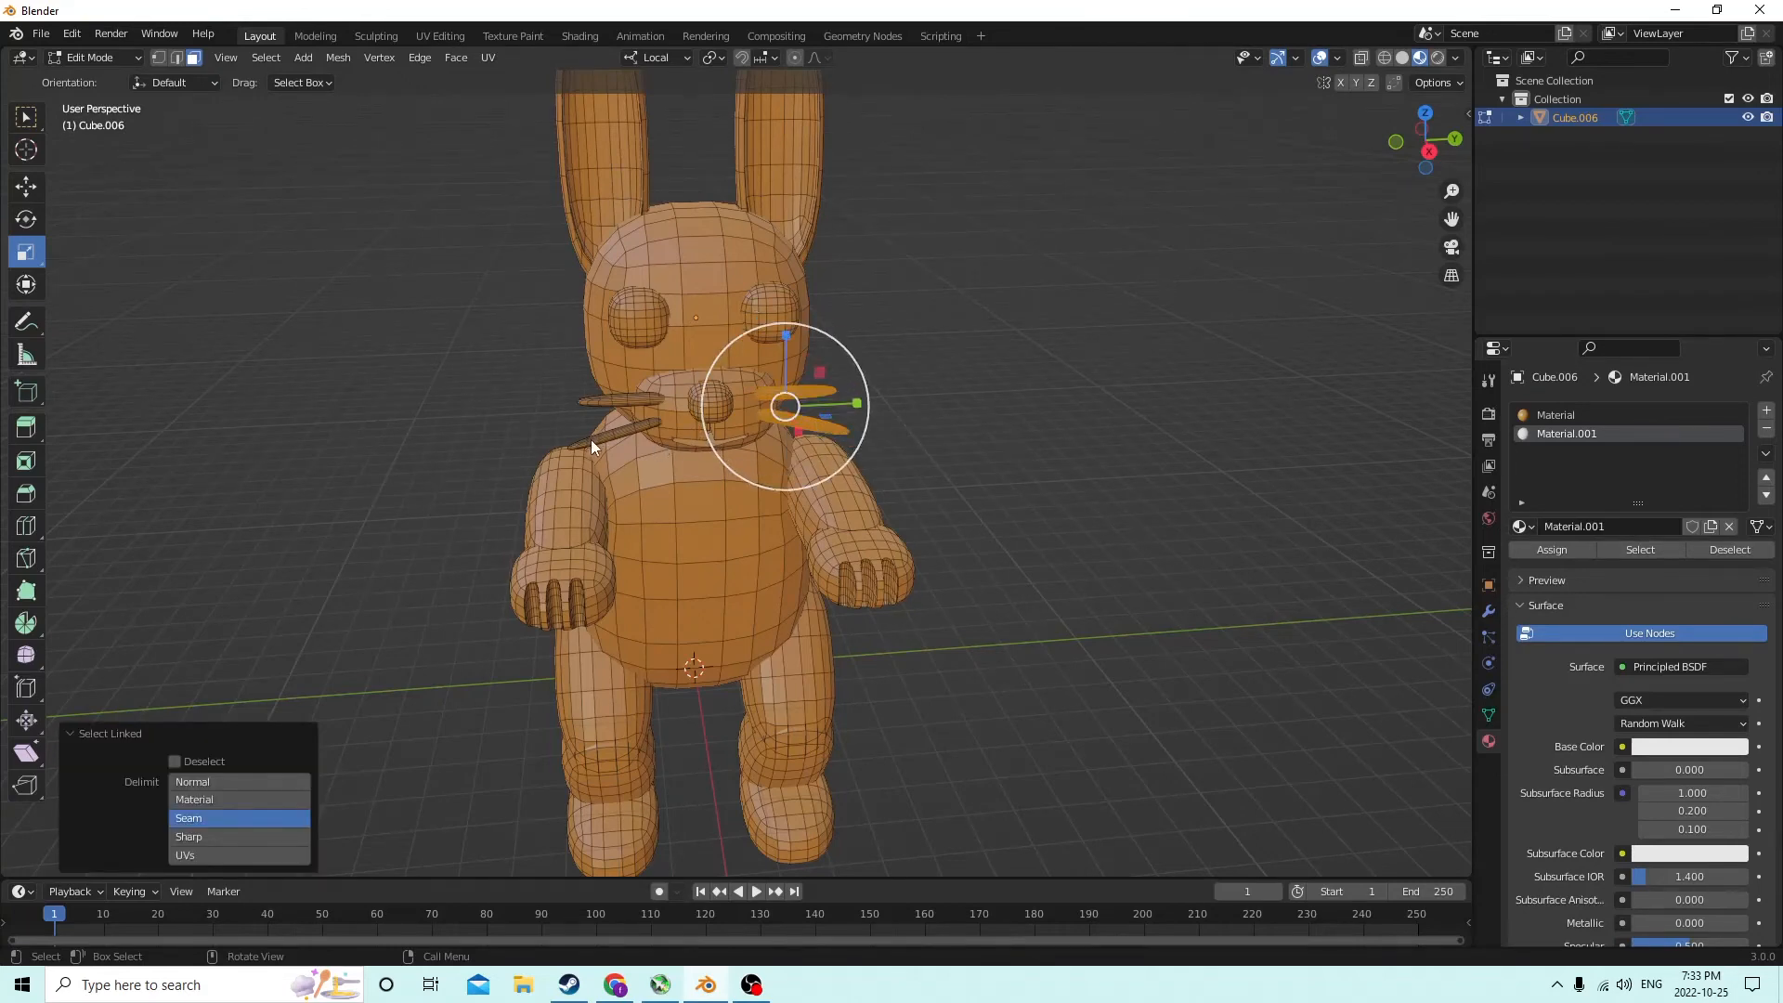
key(l)
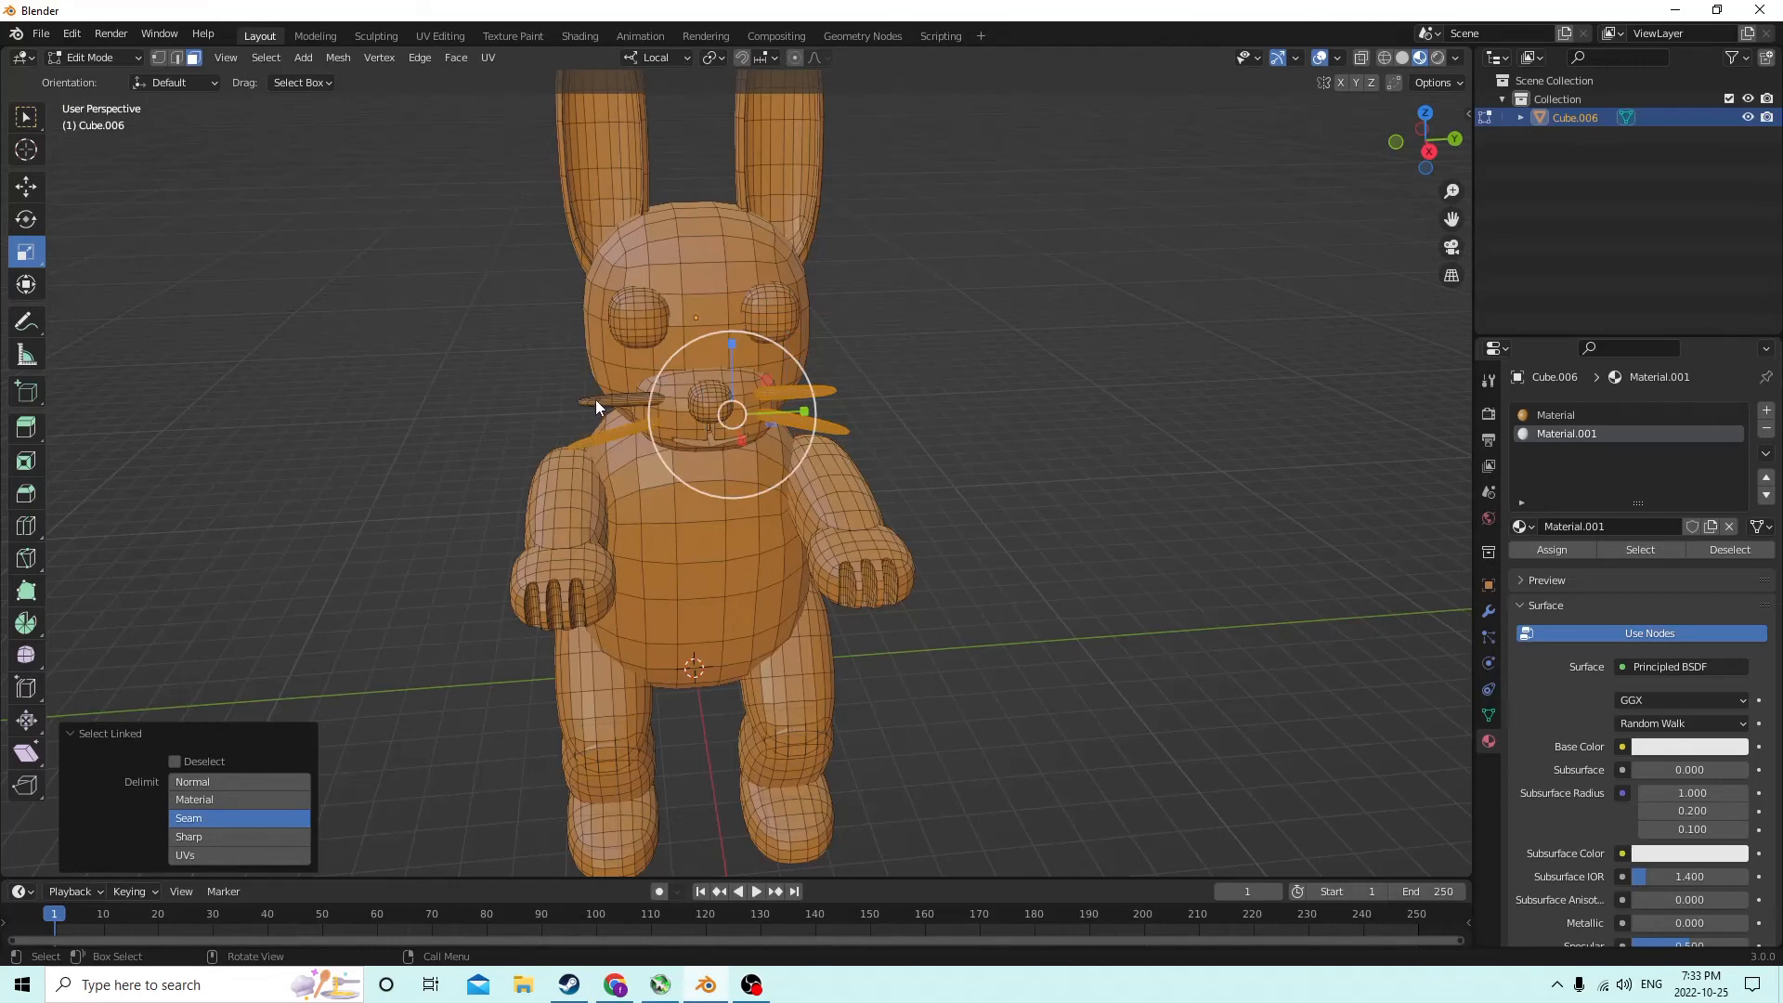
key(l)
key(l)
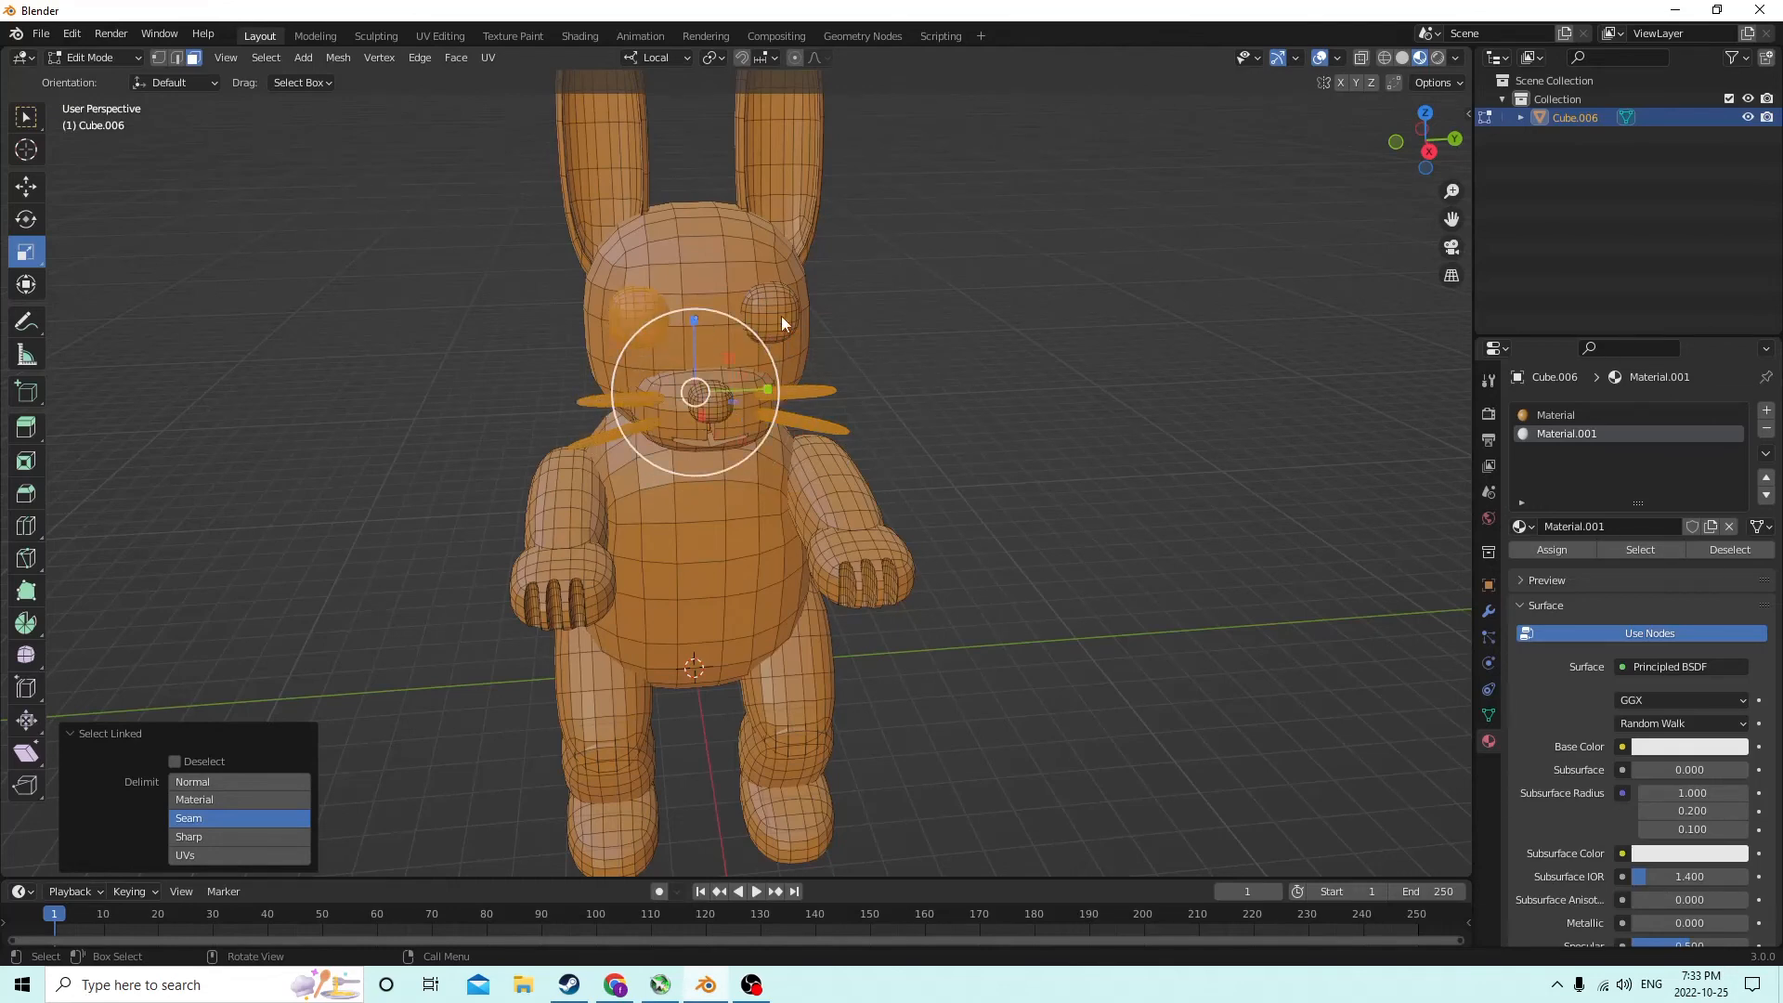
key(l)
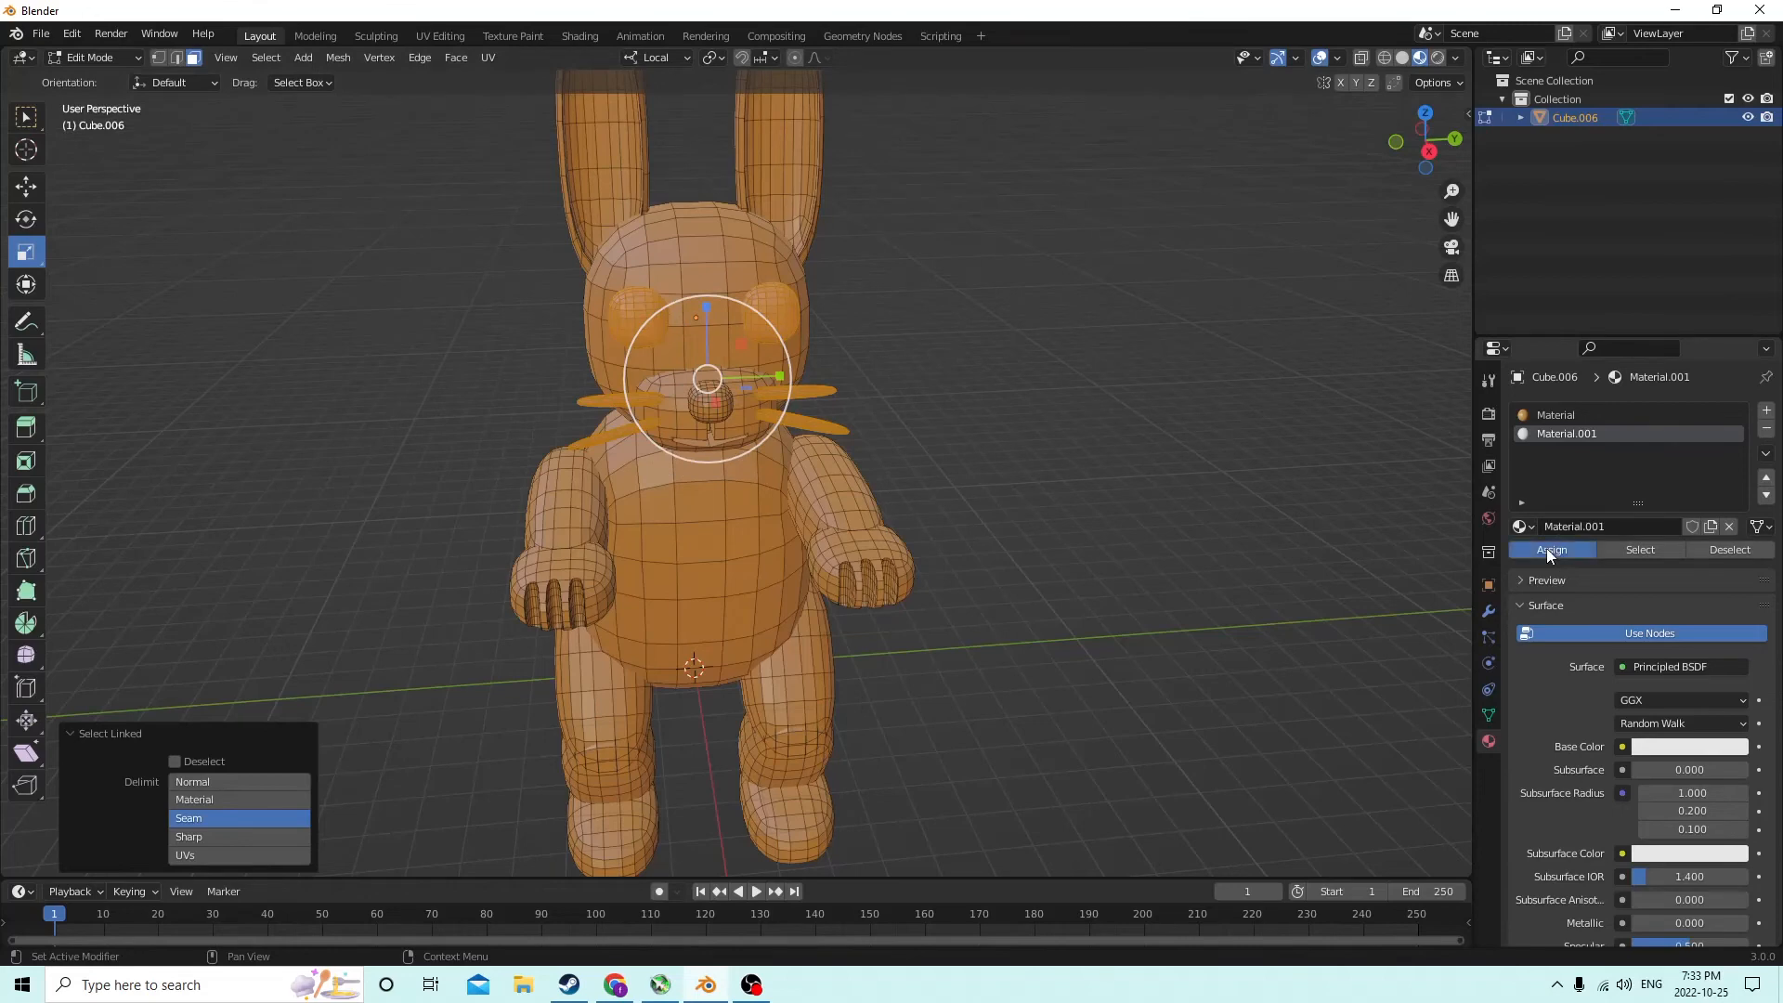
click(1547, 548)
key(alt+a)
middle_drag(1241, 406, 949, 368)
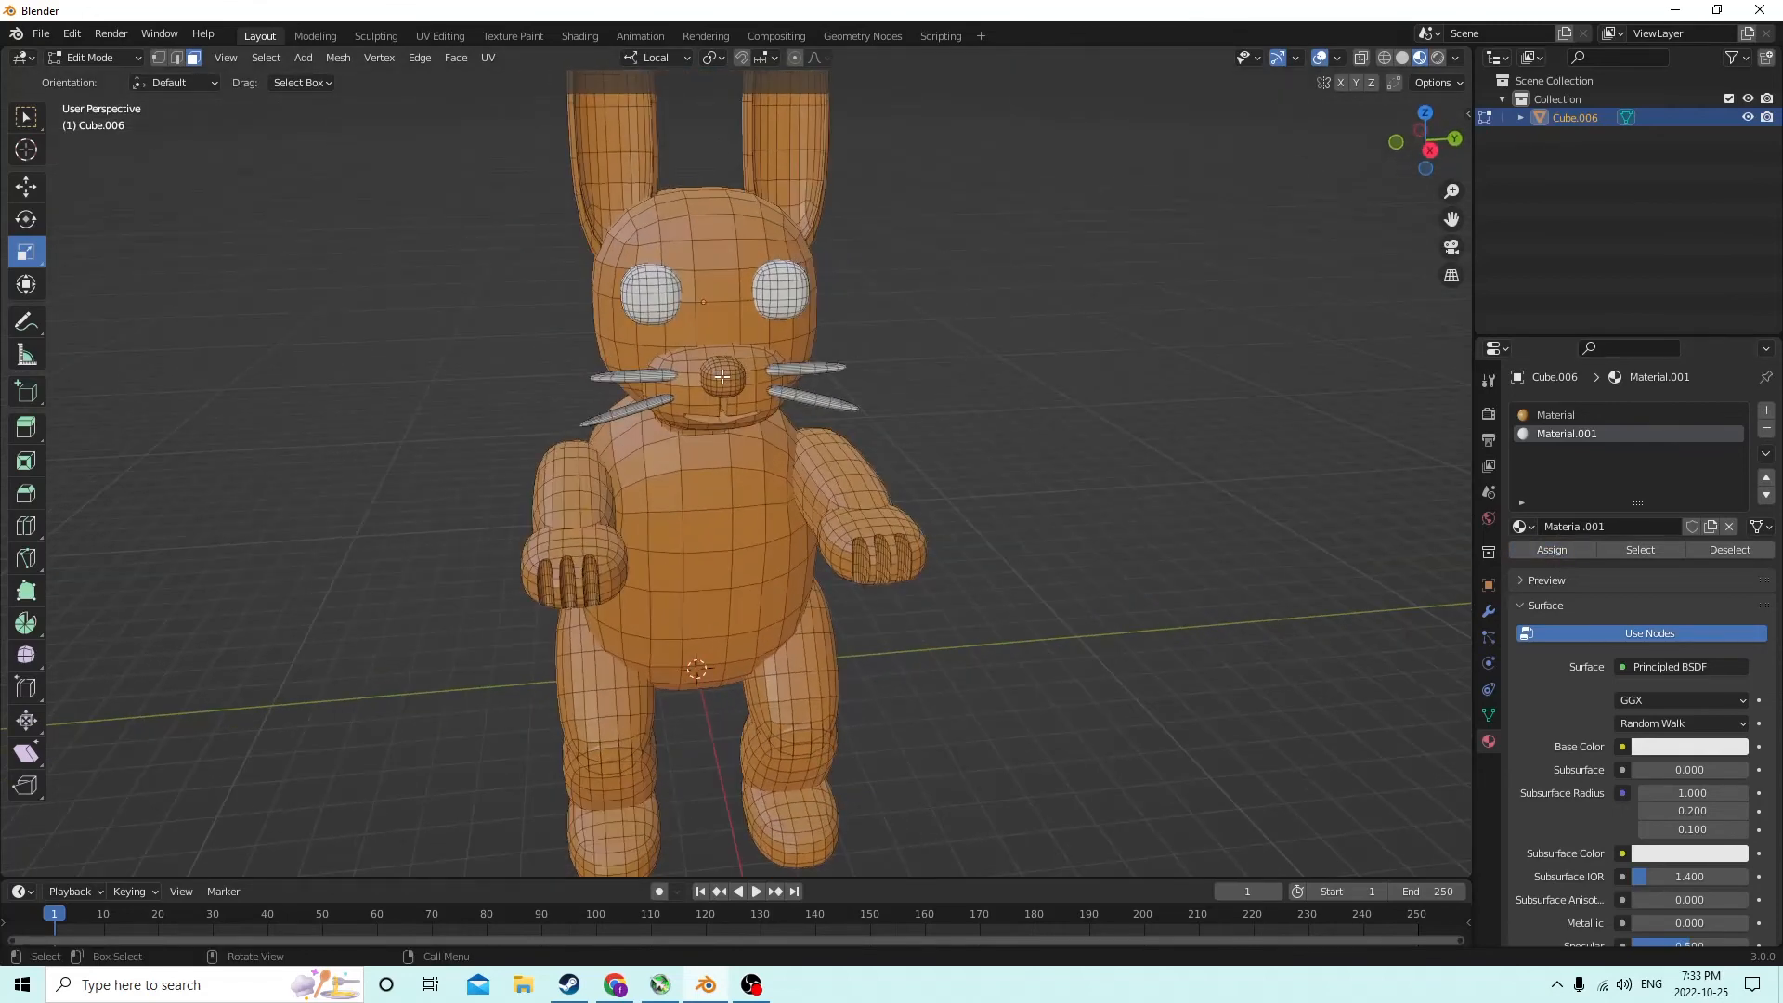
Select the linked faces of the nose and add a third material slot with a new material
key(l)
middle_drag(1001, 362, 1019, 350)
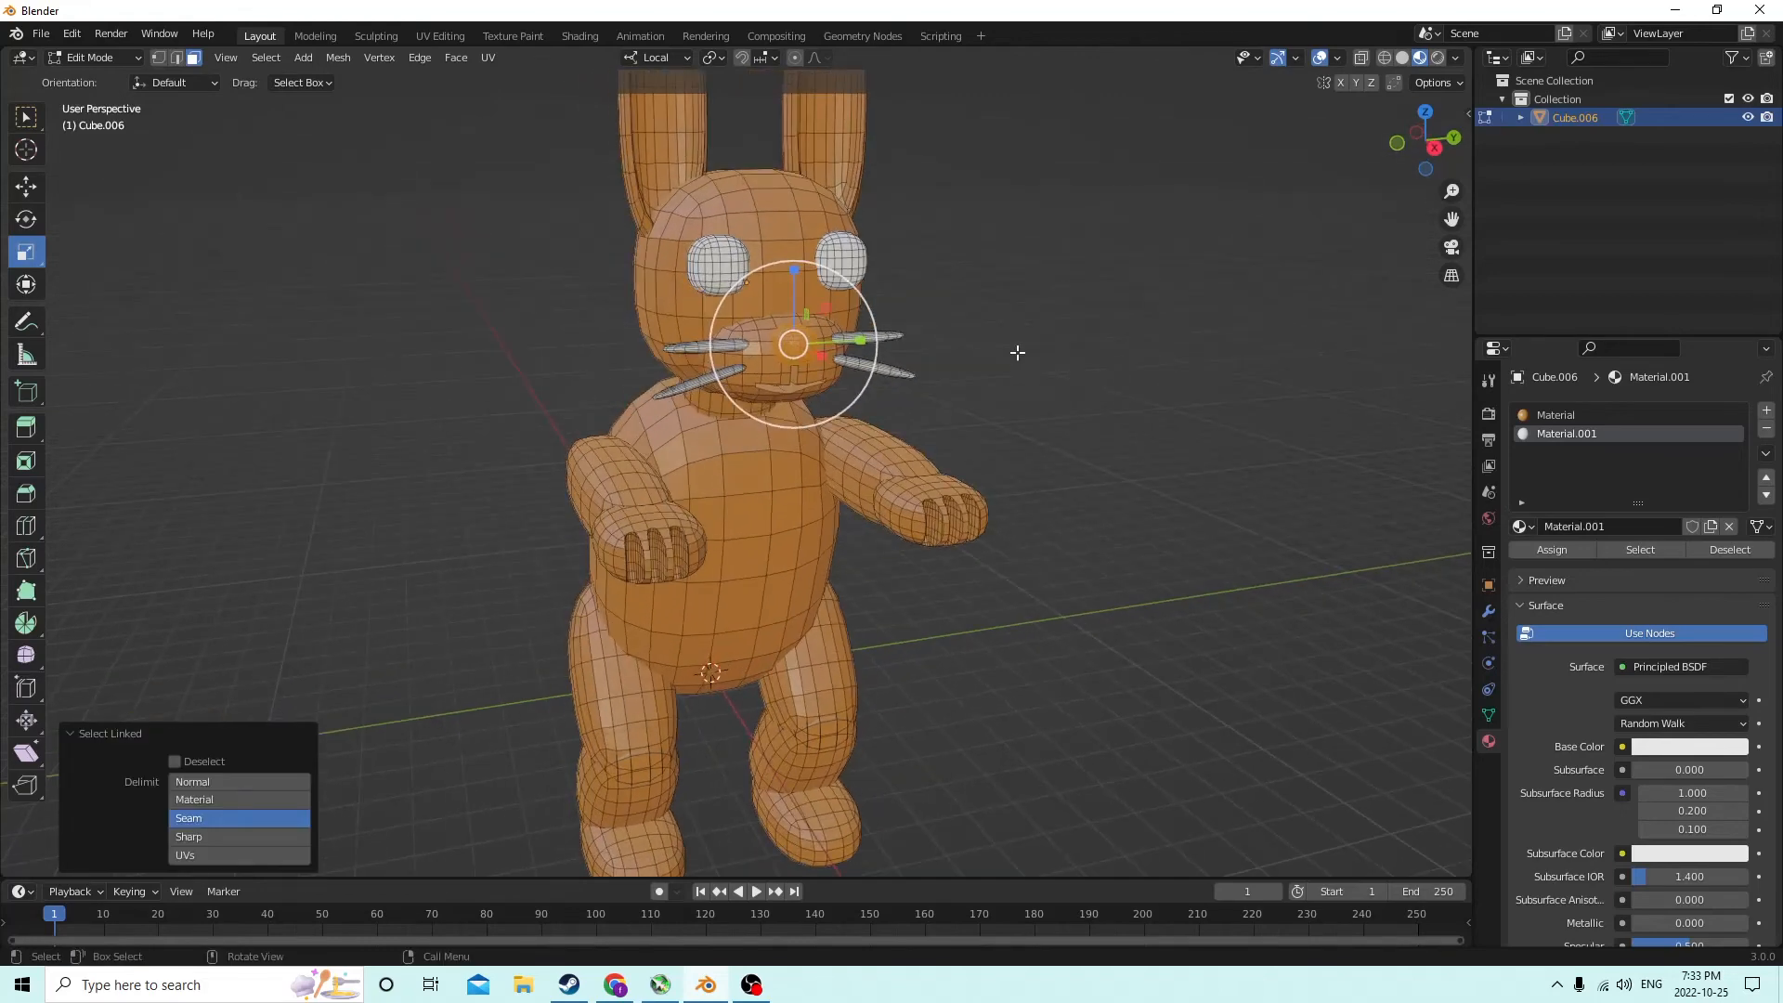
middle_drag(1326, 402, 1163, 371)
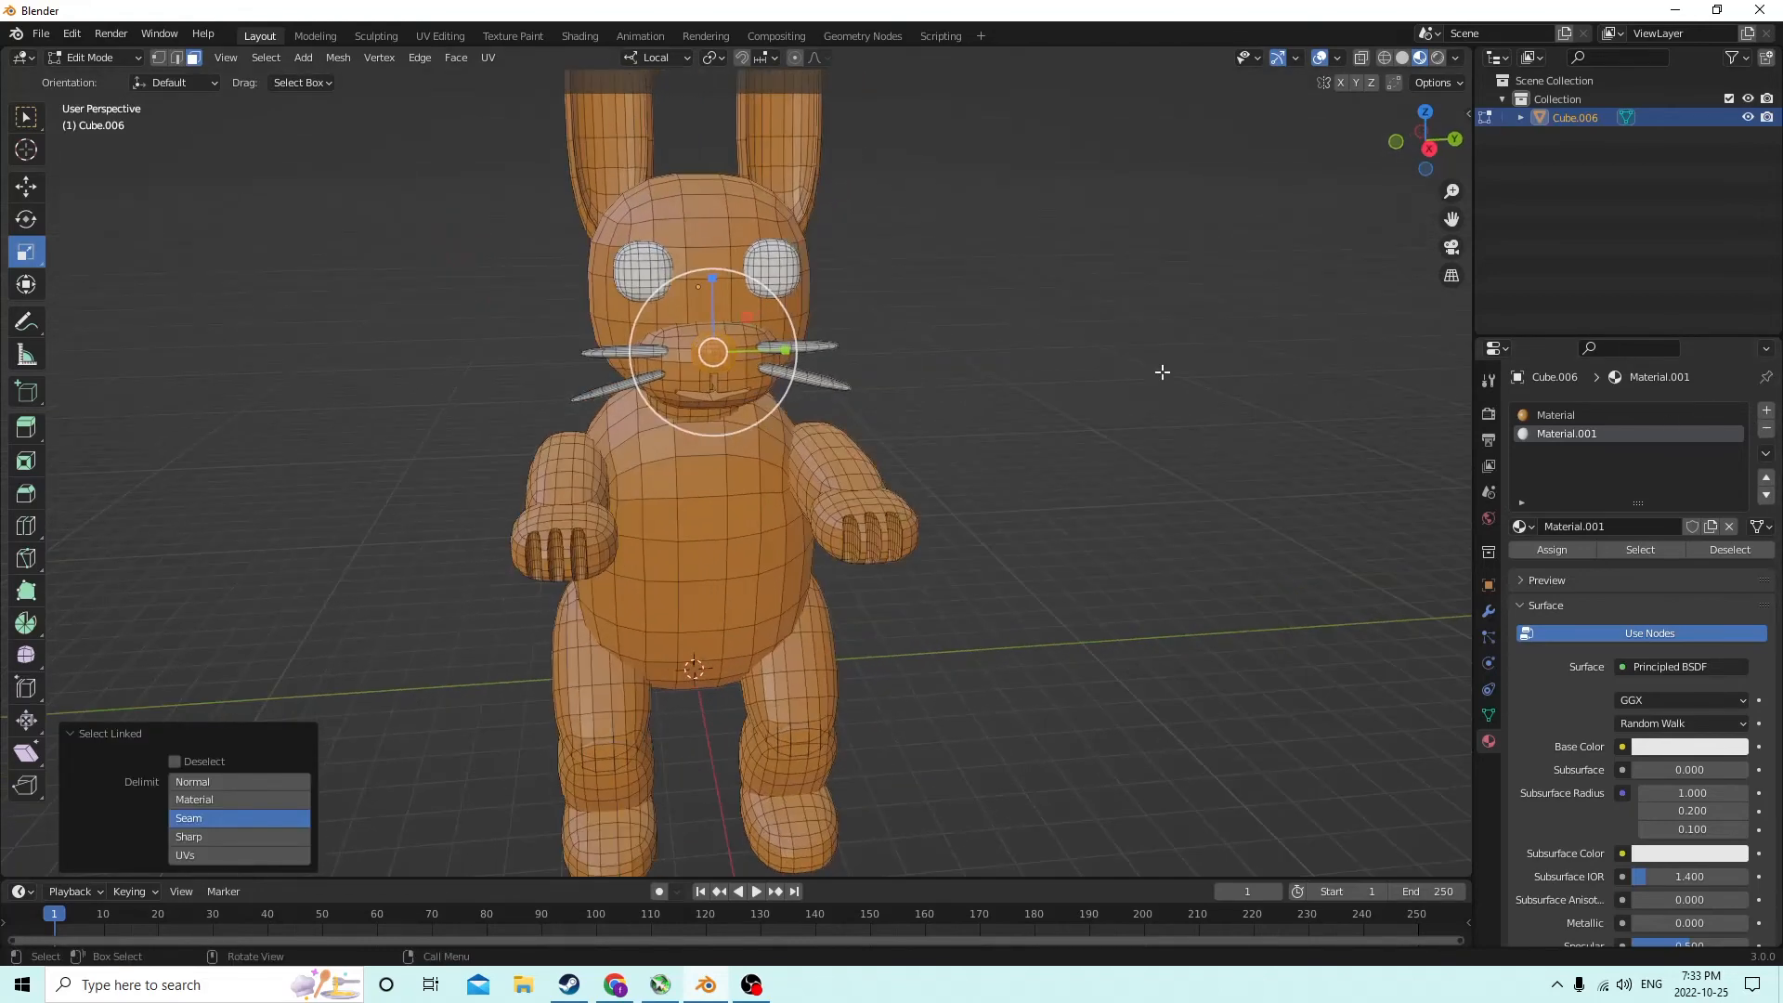
click(1766, 412)
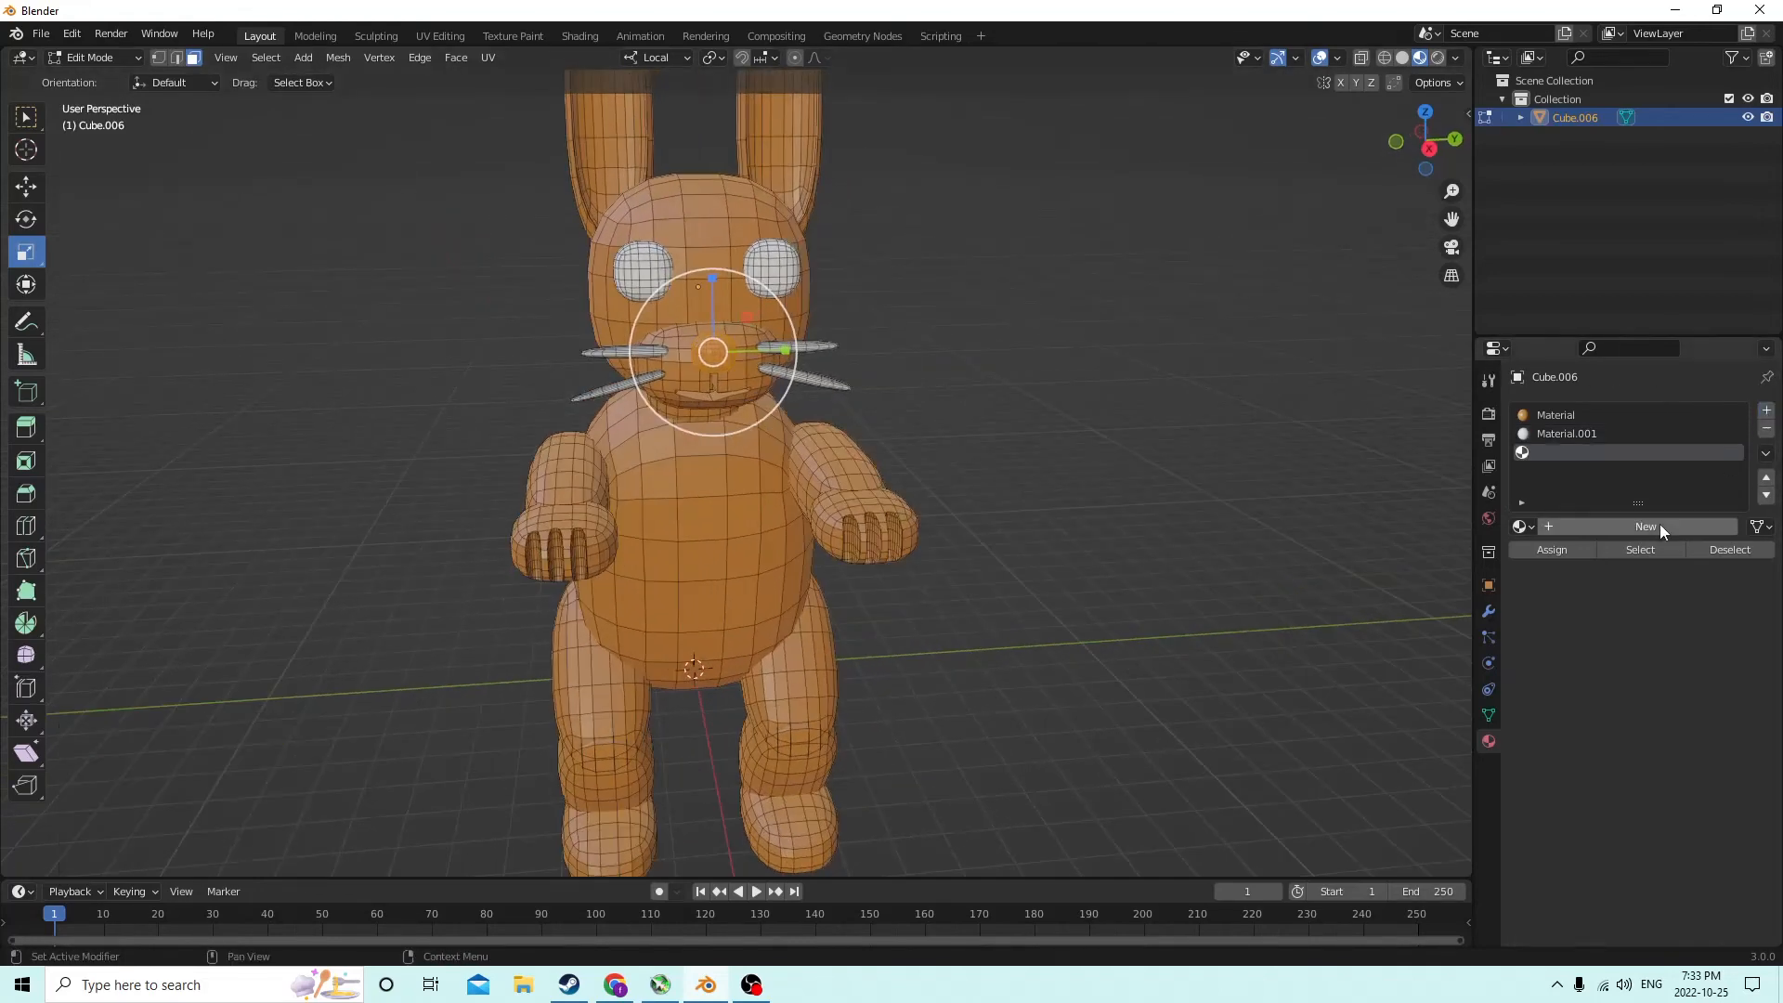
click(1652, 526)
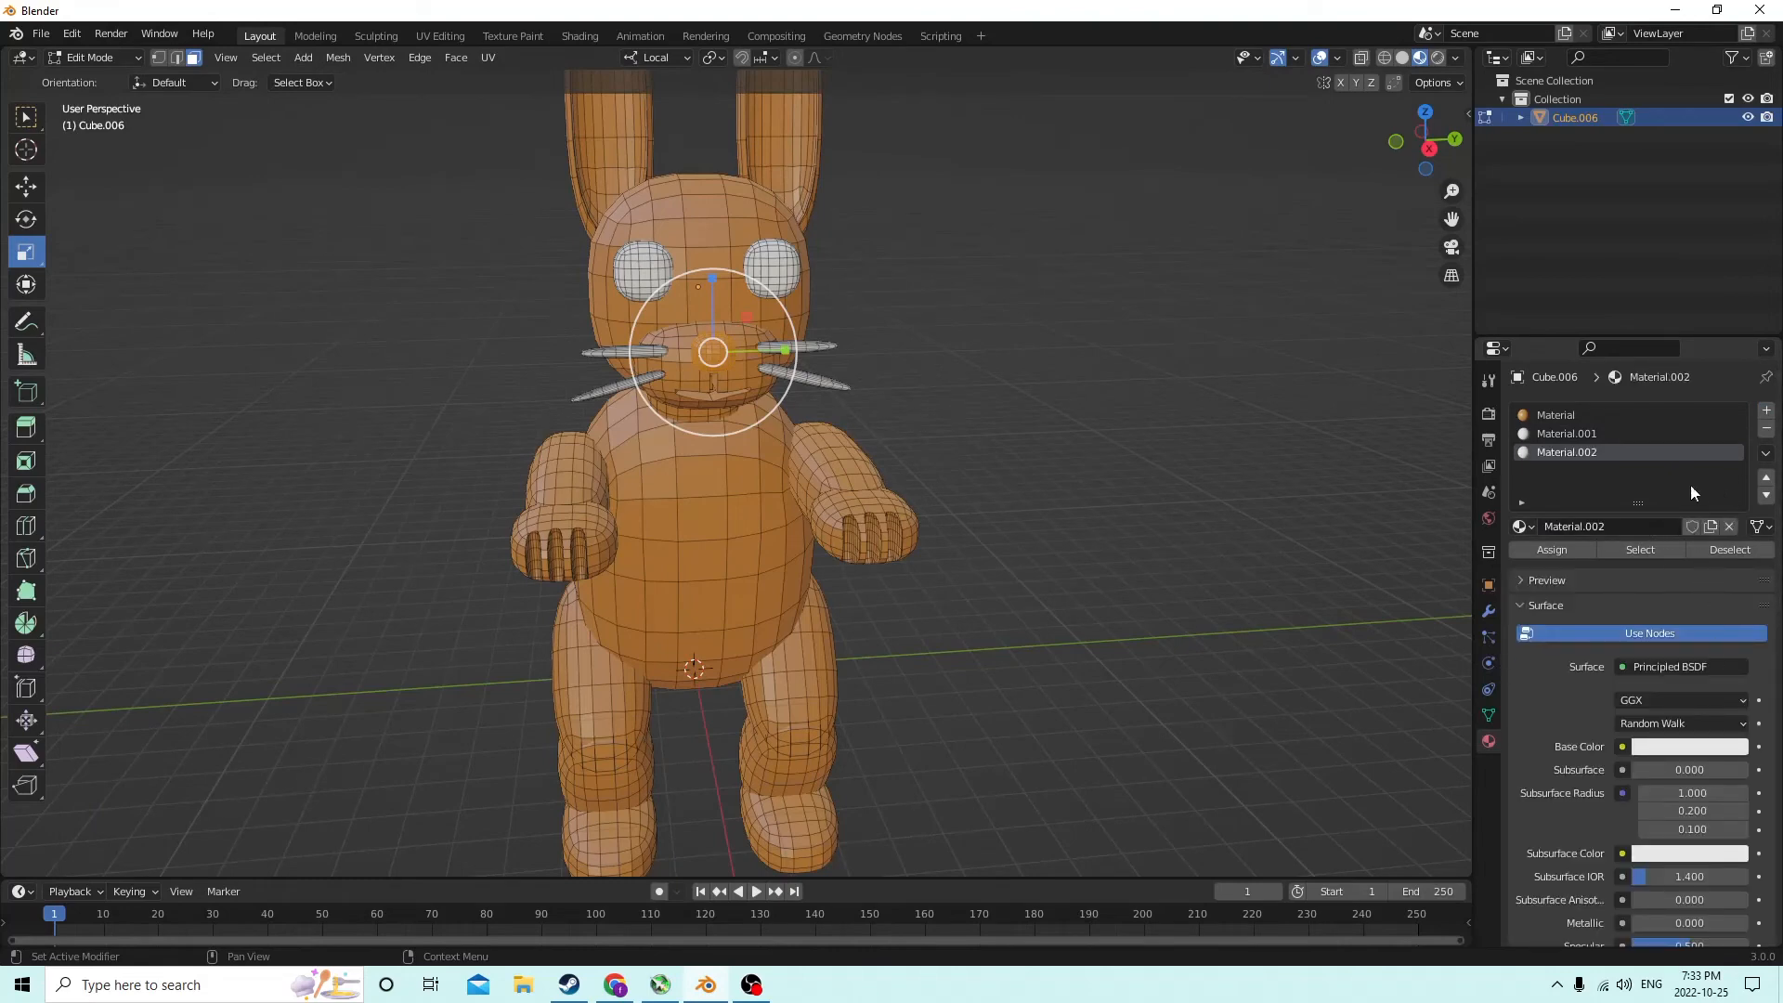
Darken the new material's base color to value 0.040, assign it to the nose and clear the selection
click(1654, 747)
drag(1743, 492, 1720, 595)
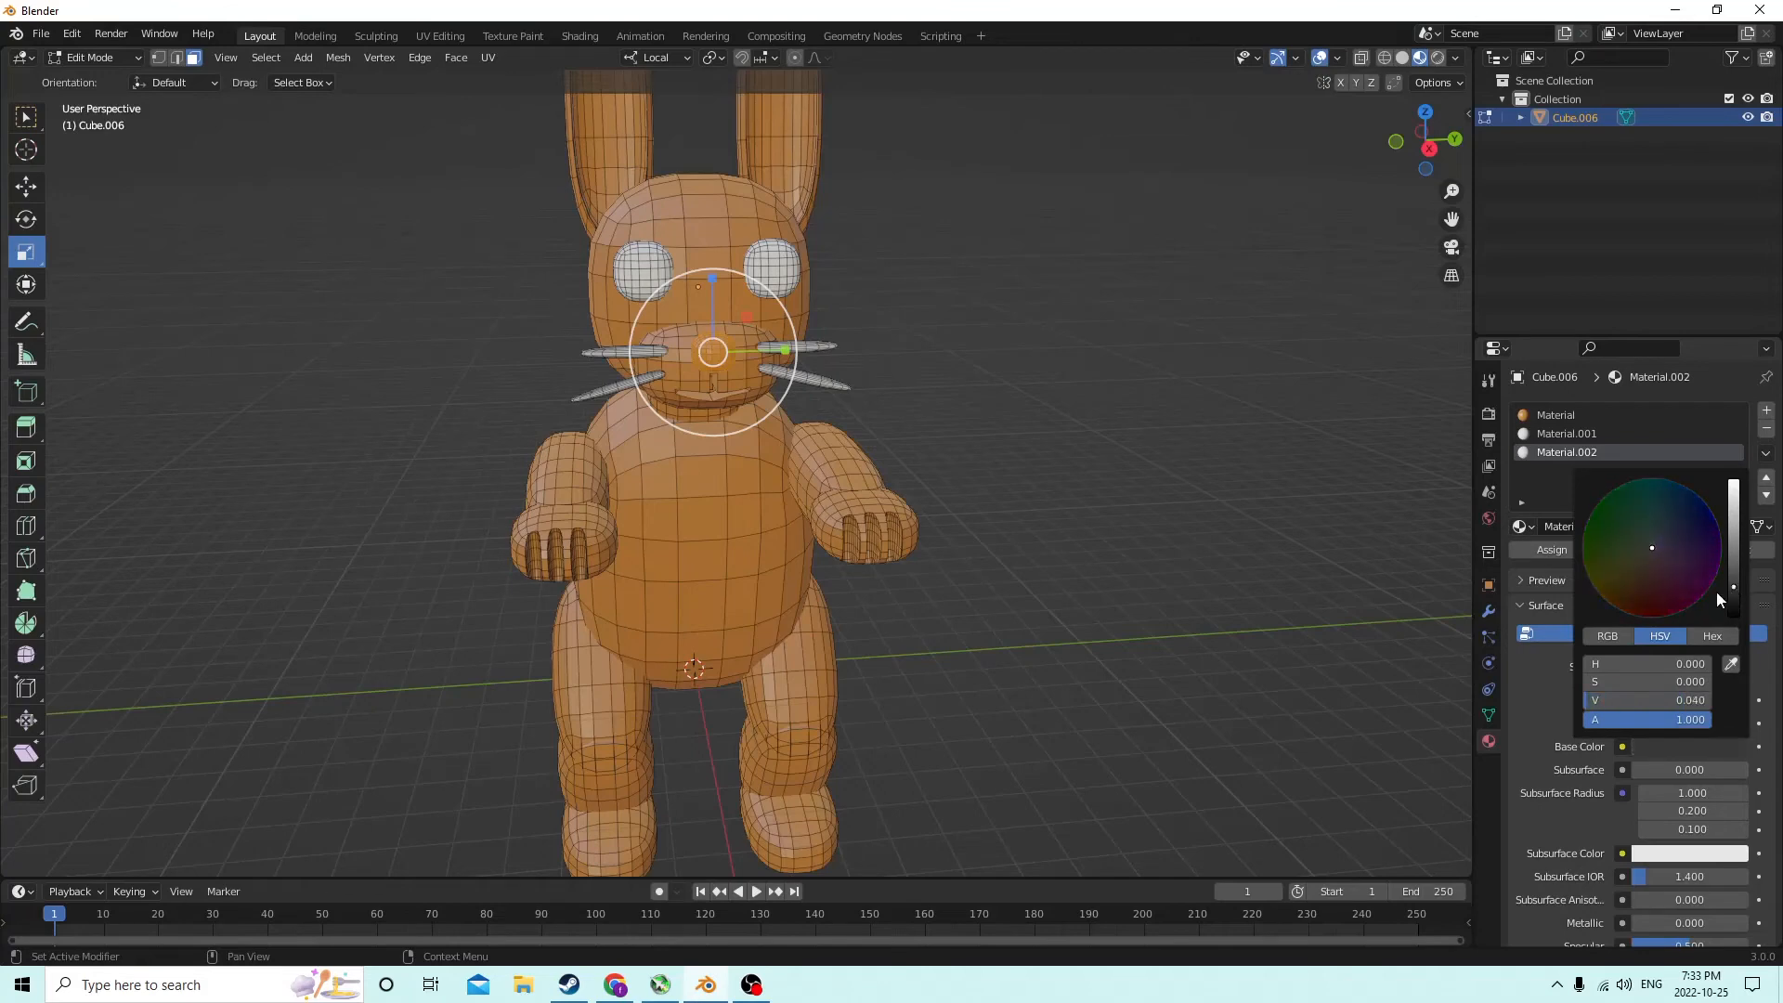
click(1164, 449)
mouse_move(1164, 448)
middle_down()
mouse_move(1198, 428)
mouse_move(1067, 449)
mouse_move(1134, 442)
middle_up()
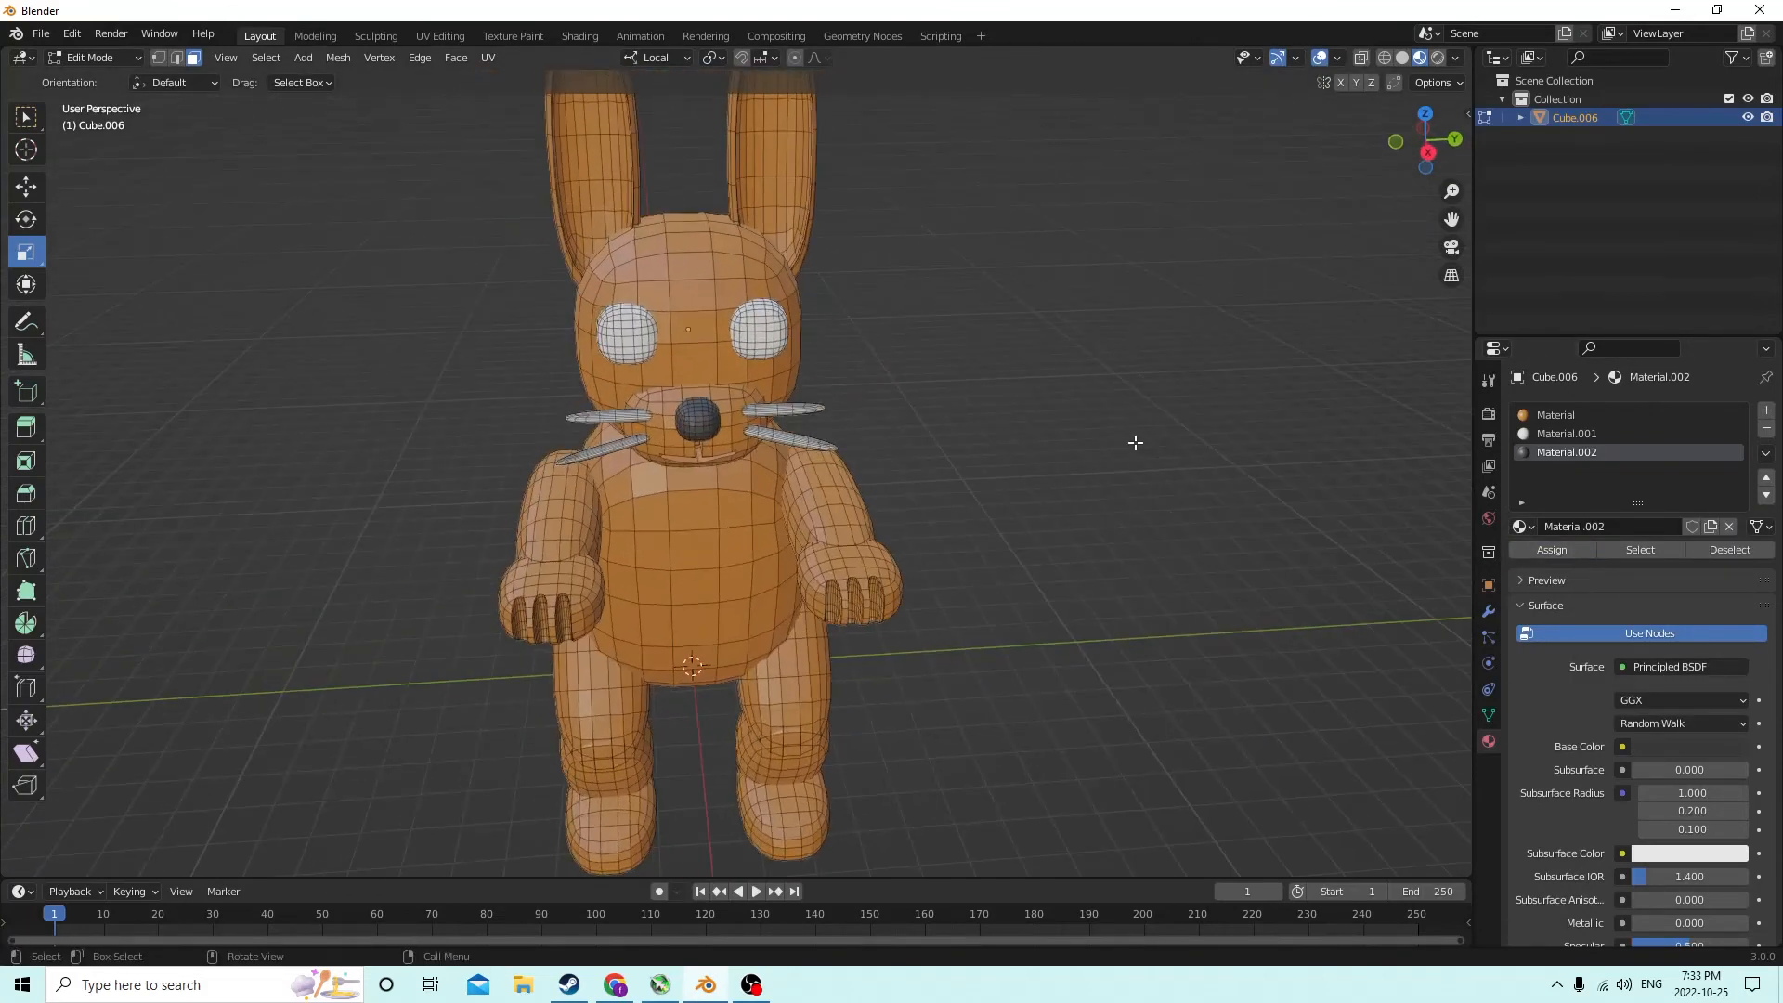
Assign the dark nose material to the central front face of each eye to make pupils, and clear the selection
scroll(1014, 366, up, 3)
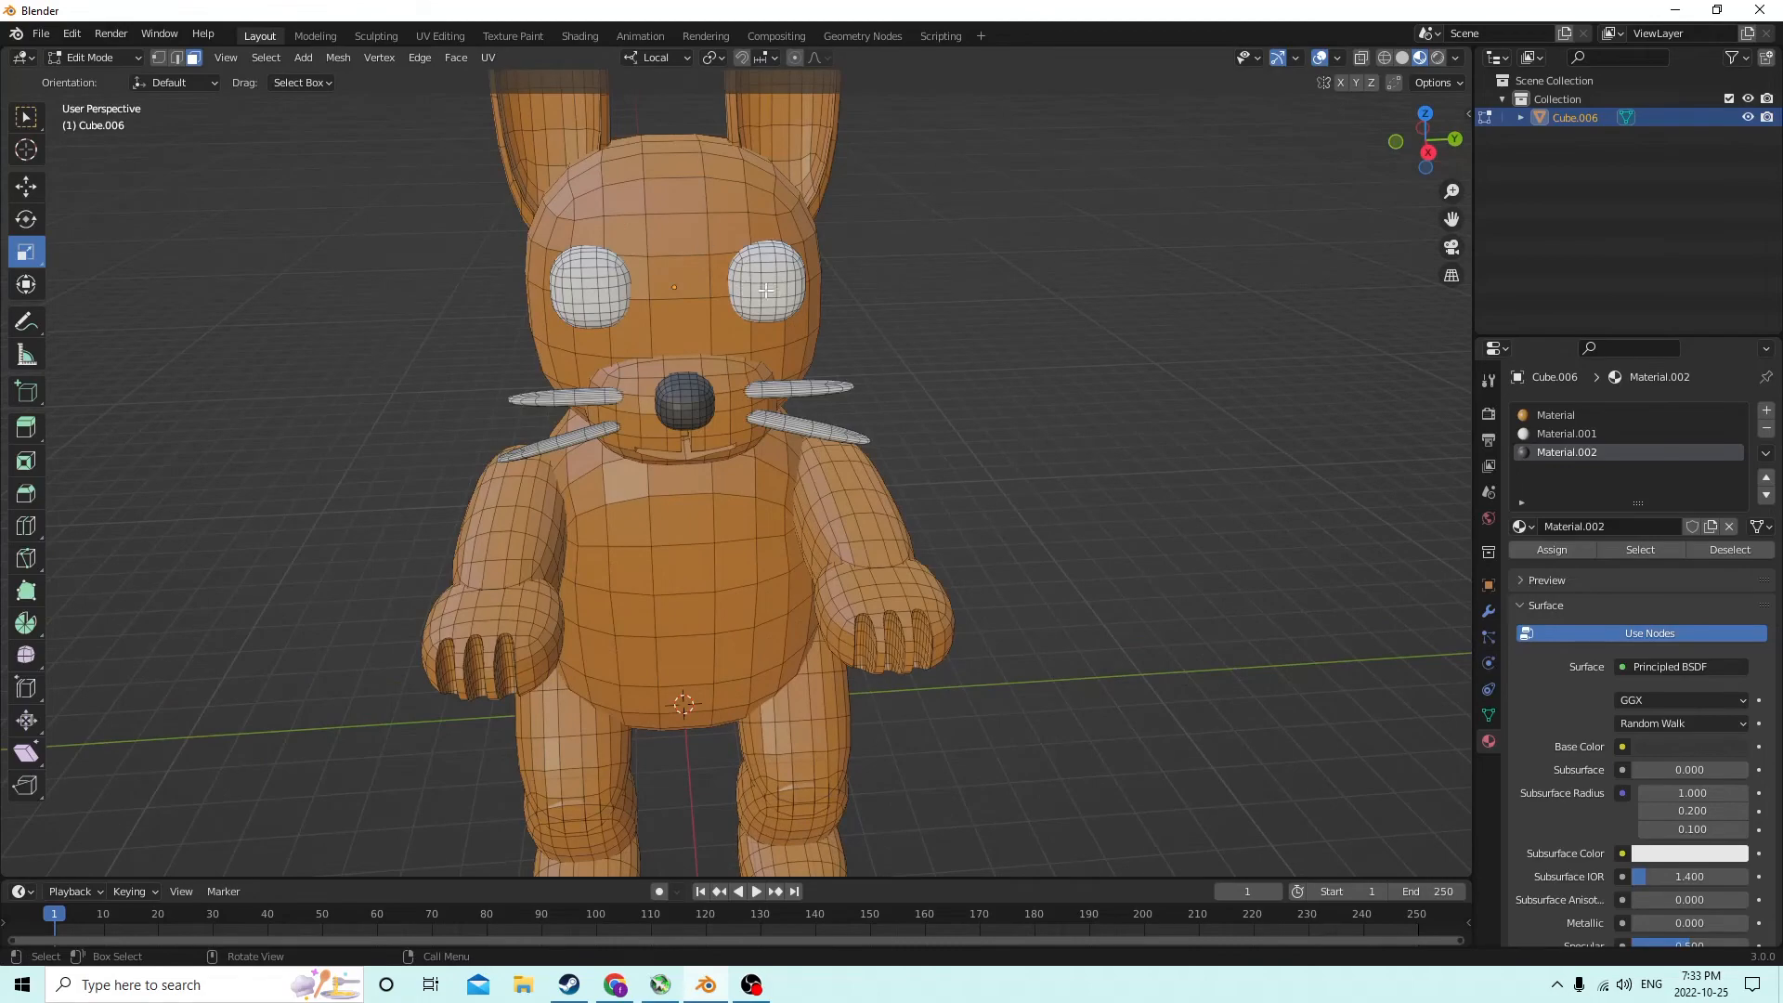
click(765, 291)
middle_drag(765, 291, 653, 255)
shift+click(649, 251)
scroll(659, 270, up, 2)
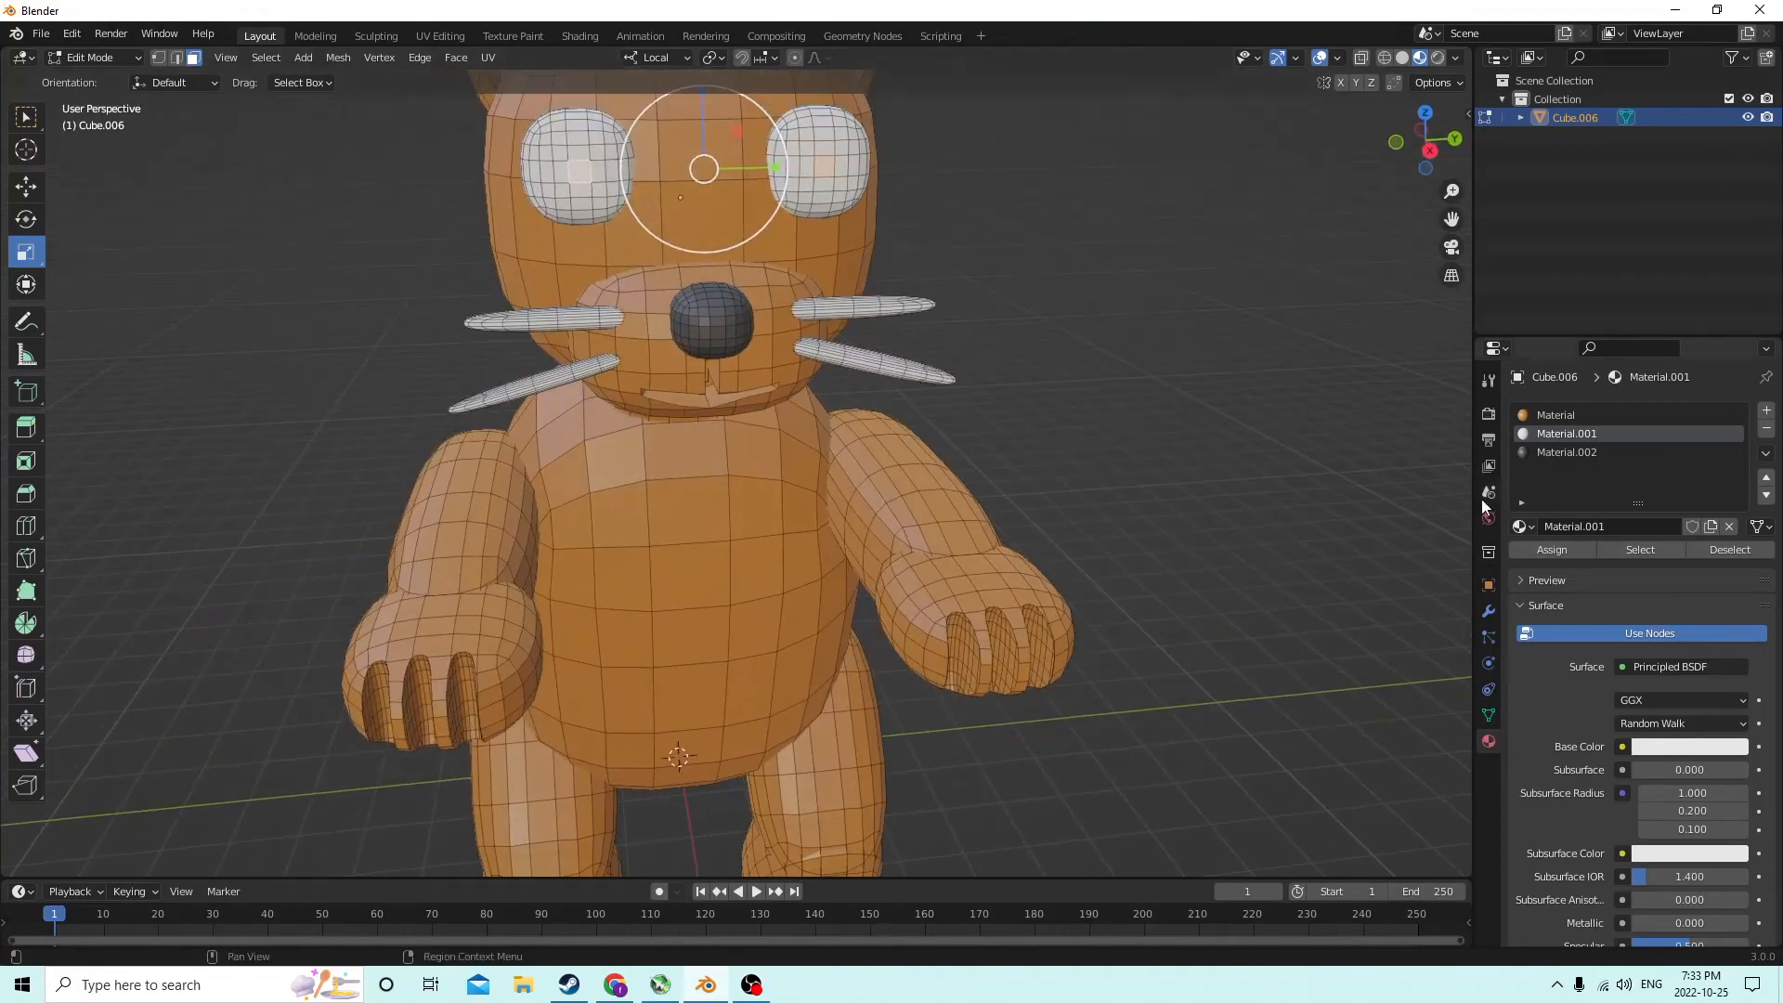
click(1559, 453)
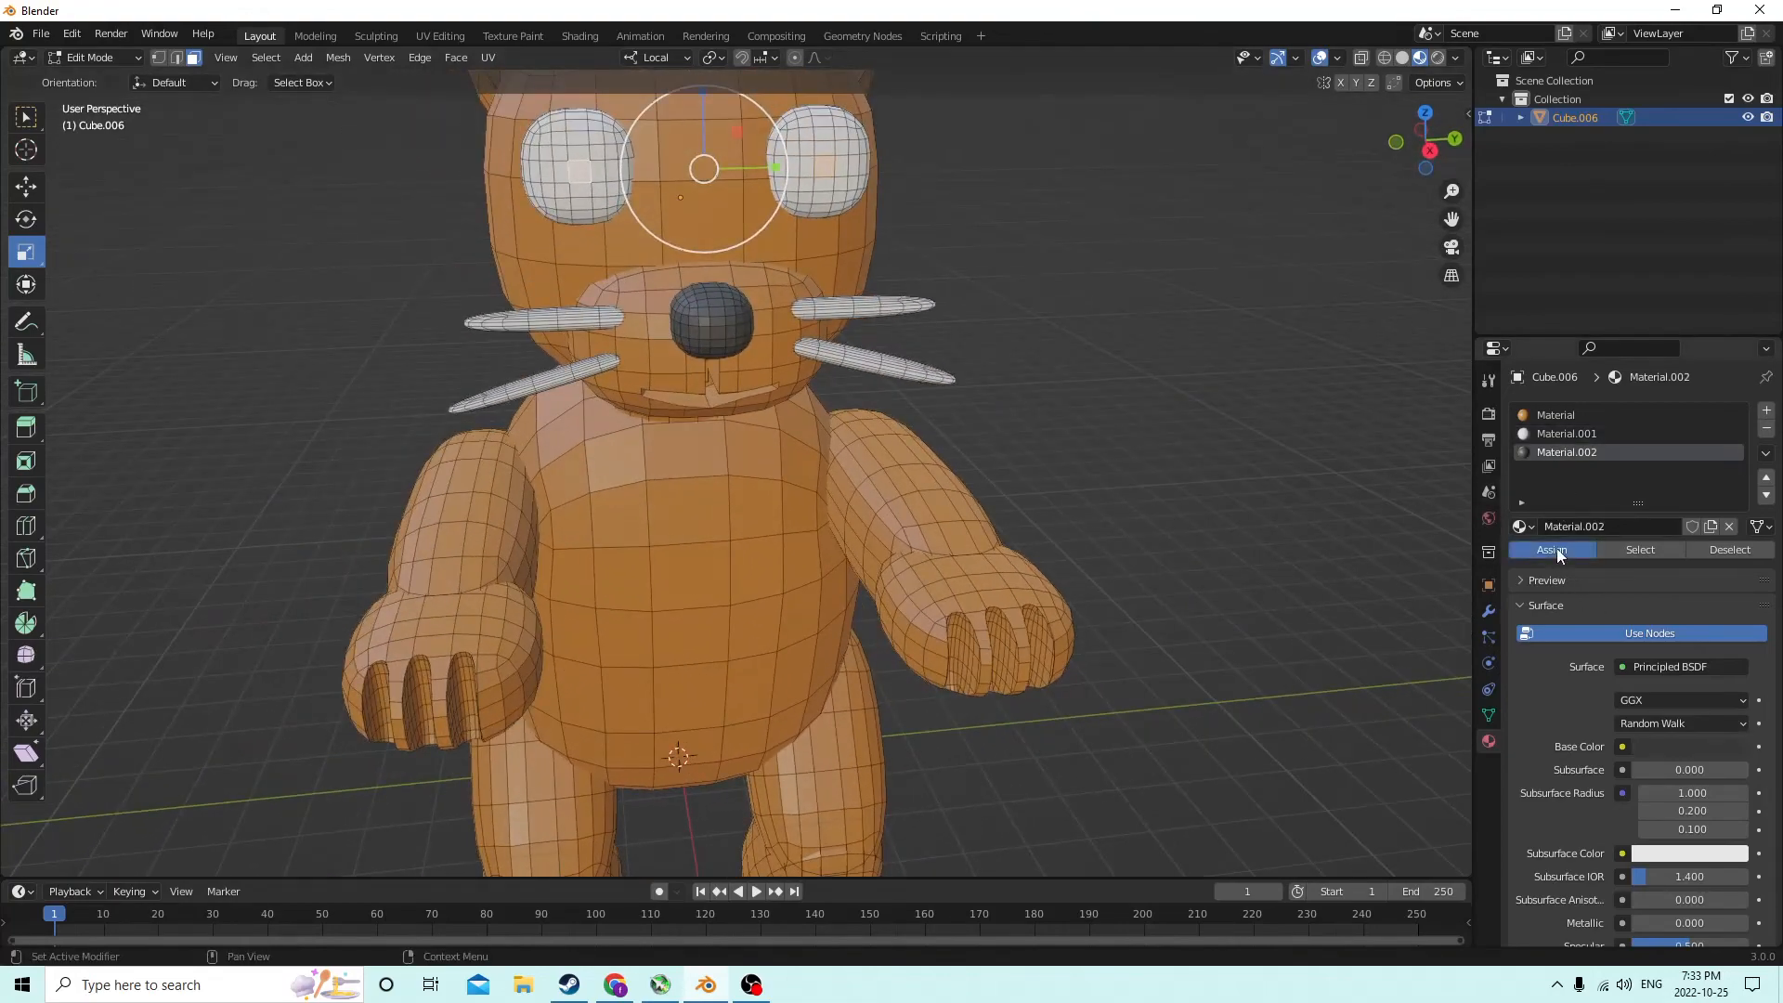
click(1557, 548)
click(1357, 430)
middle_drag(1266, 410, 1075, 302)
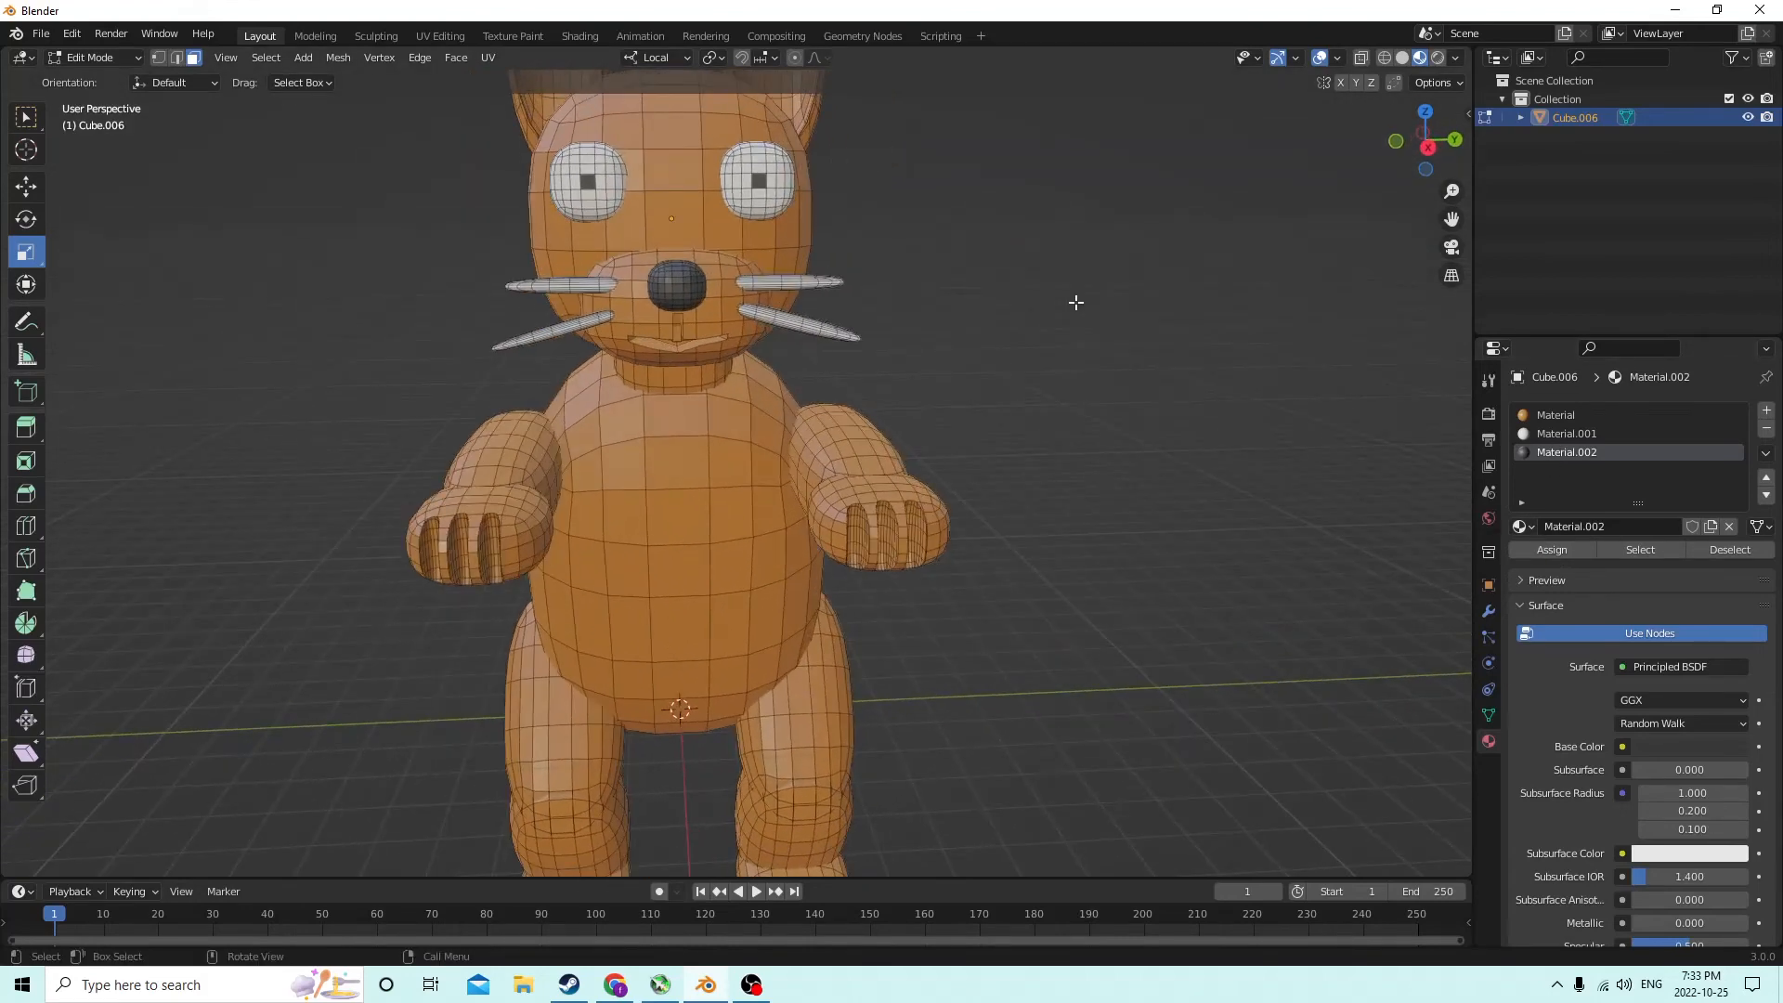
In edge selection, select the side edges of the groove below the nose and scale them closer together along local Y
scroll(1075, 302, up, 4)
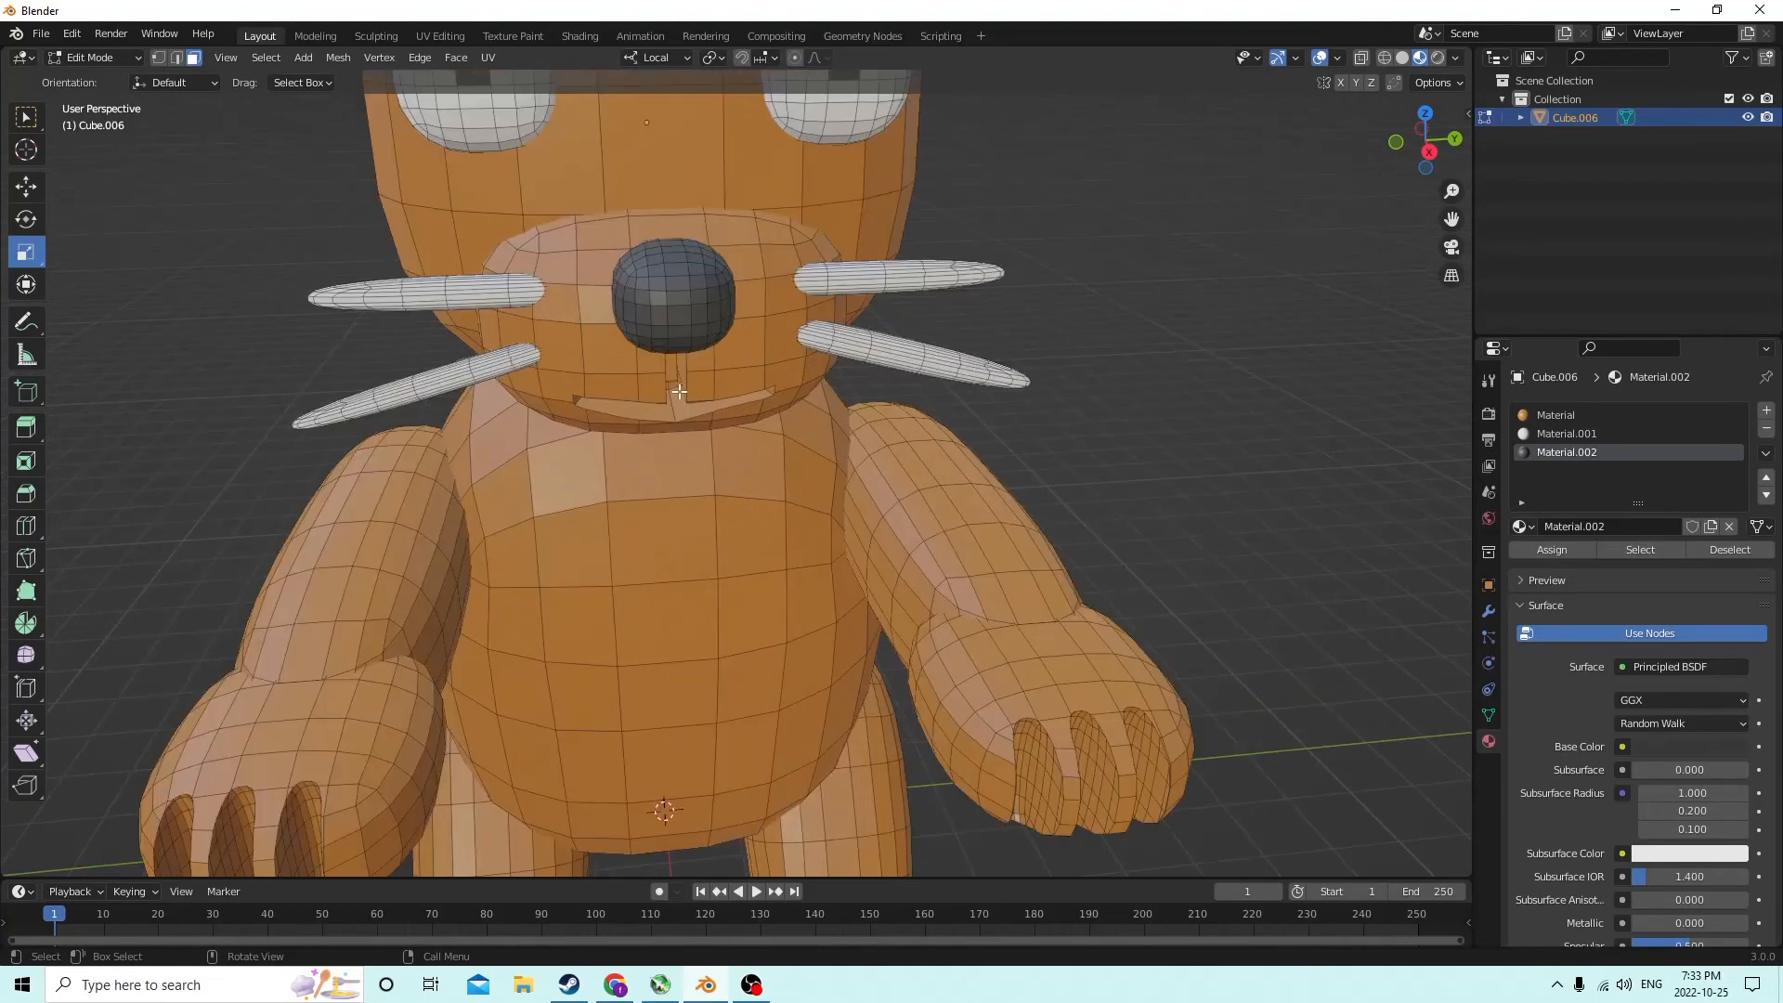
click(686, 388)
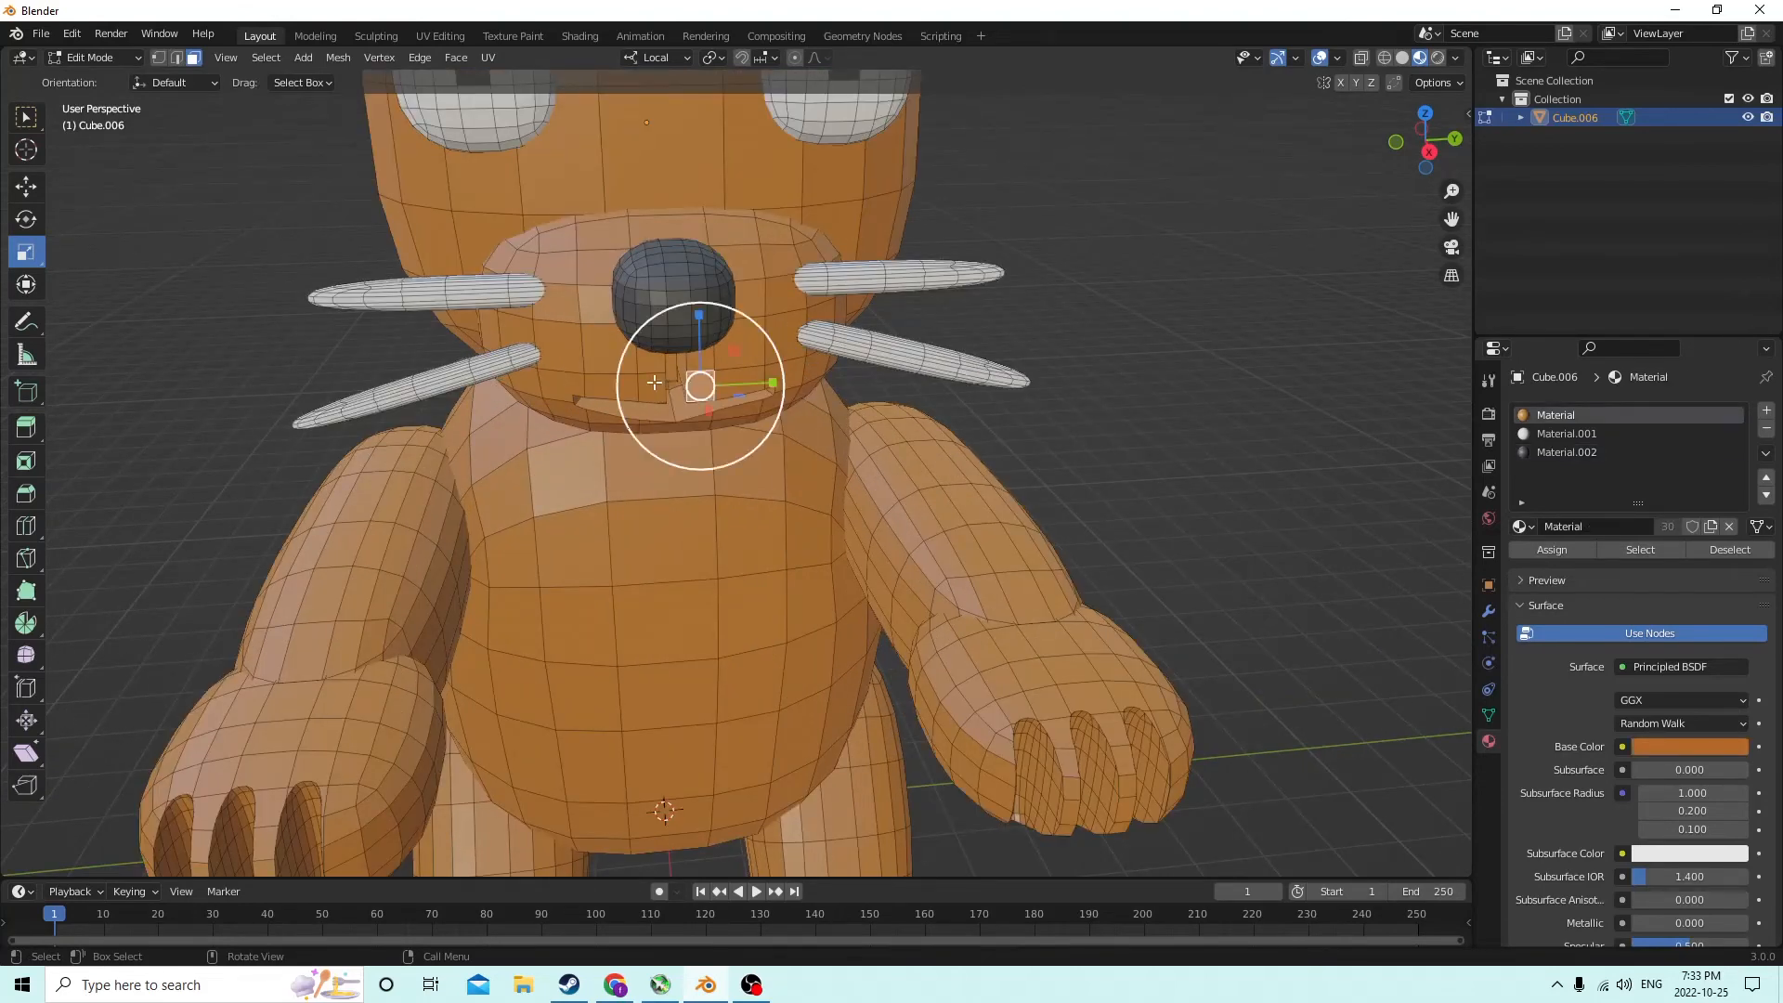
key(2)
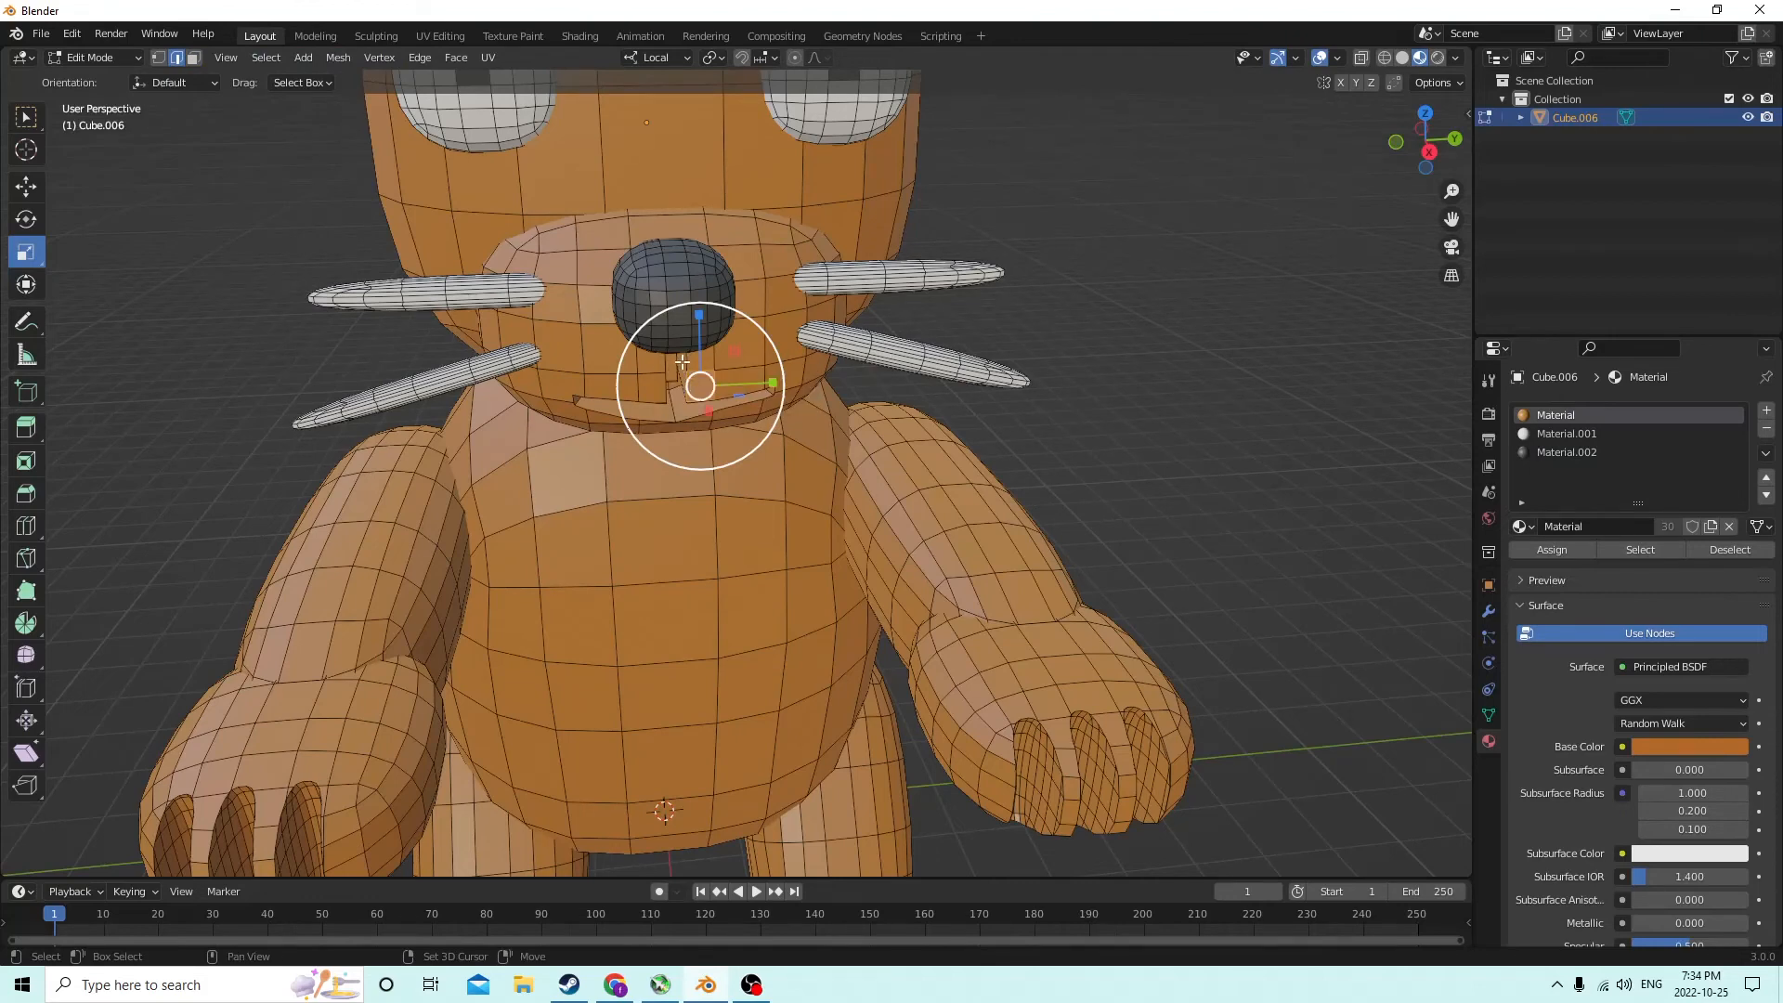
shift+click(685, 364)
shift+click(664, 394)
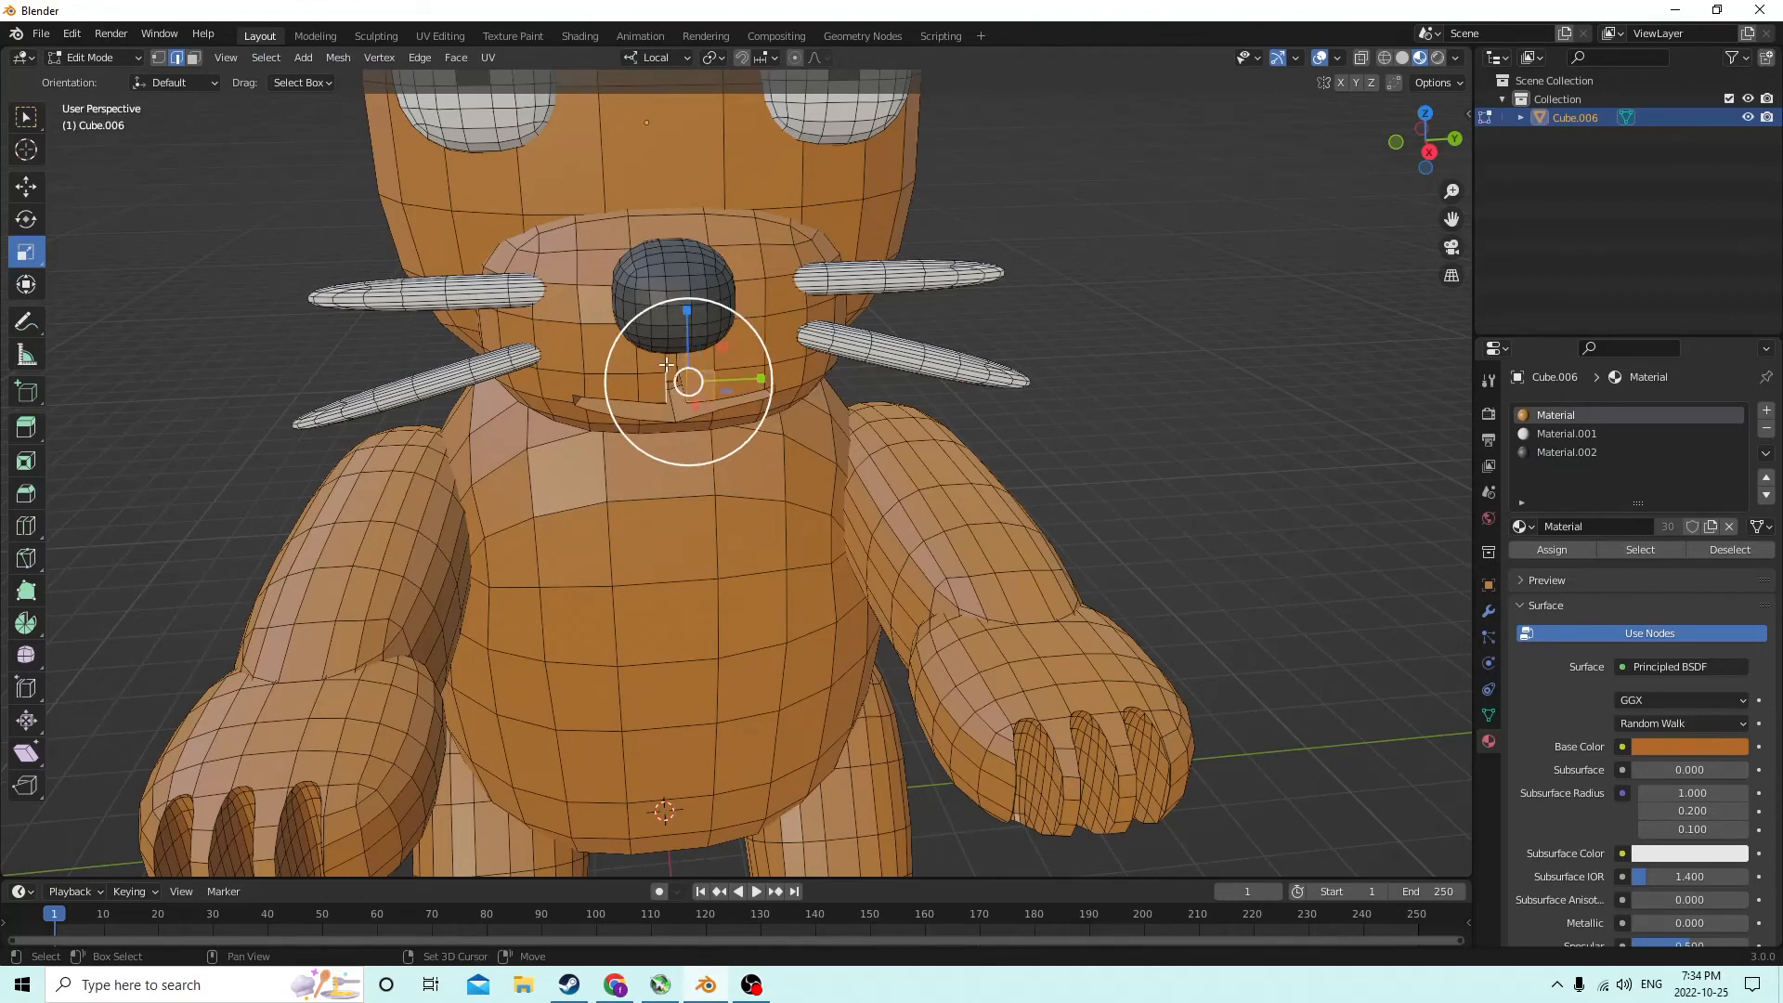
drag(753, 376, 736, 379)
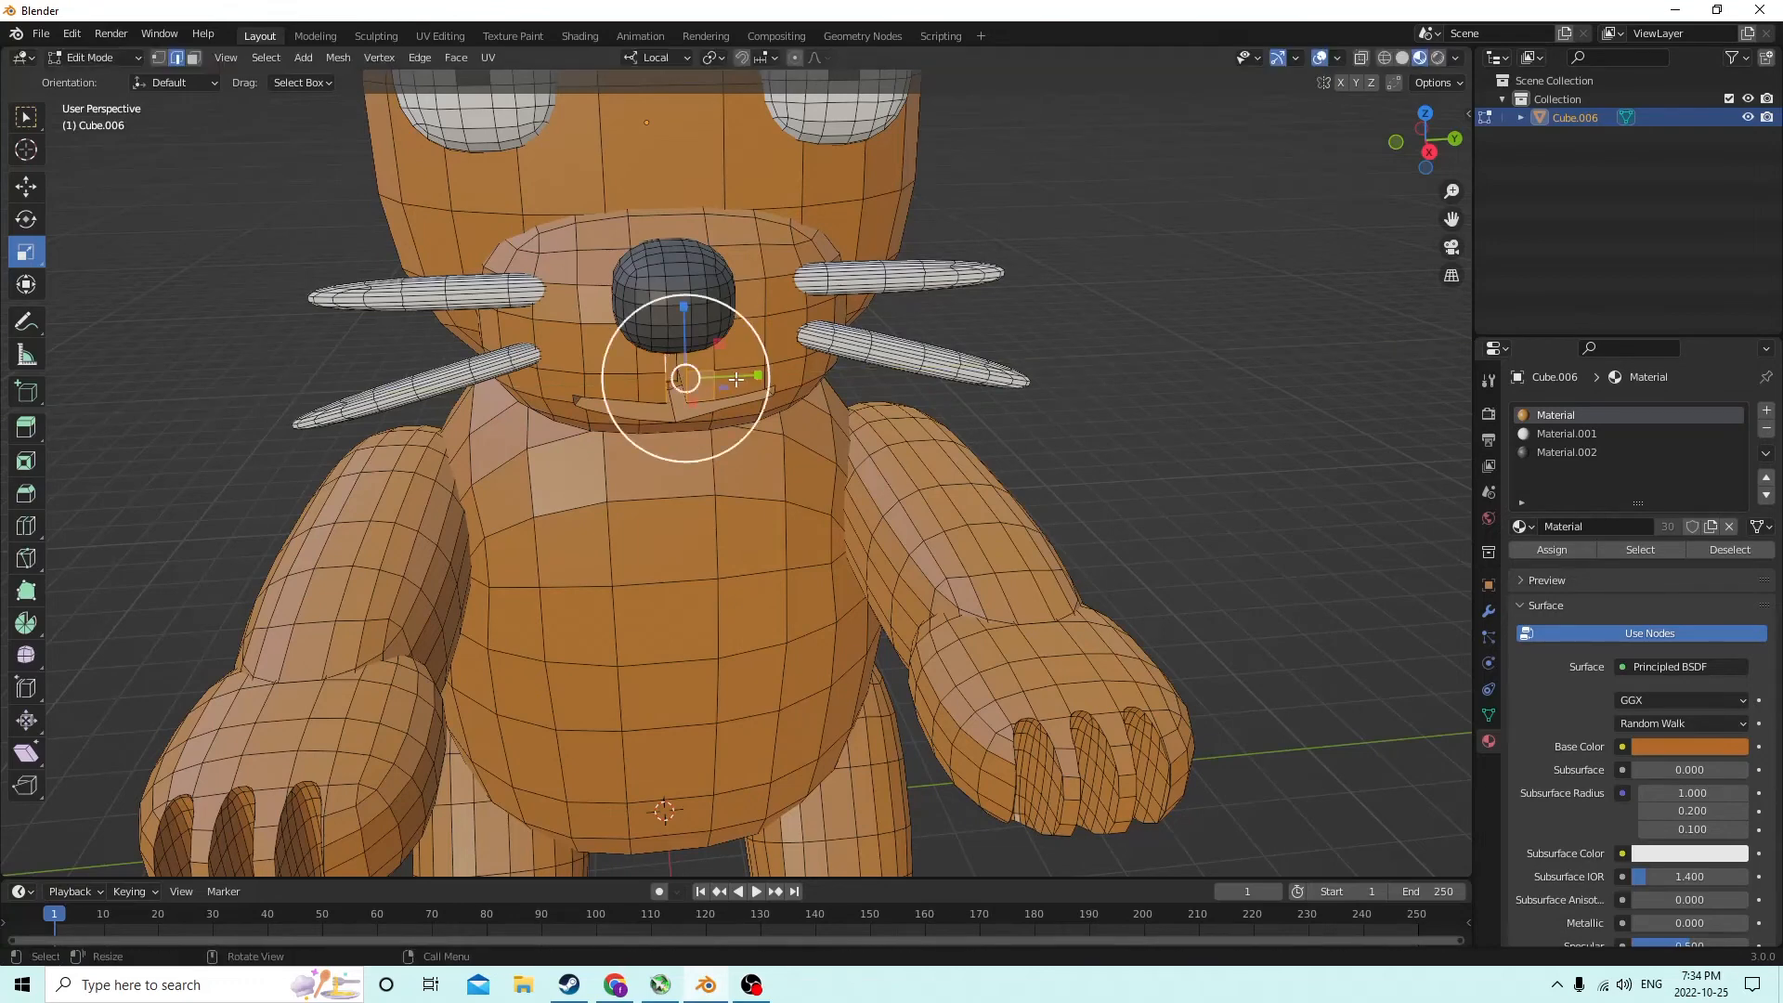
middle_drag(717, 398, 654, 337)
click(1155, 215)
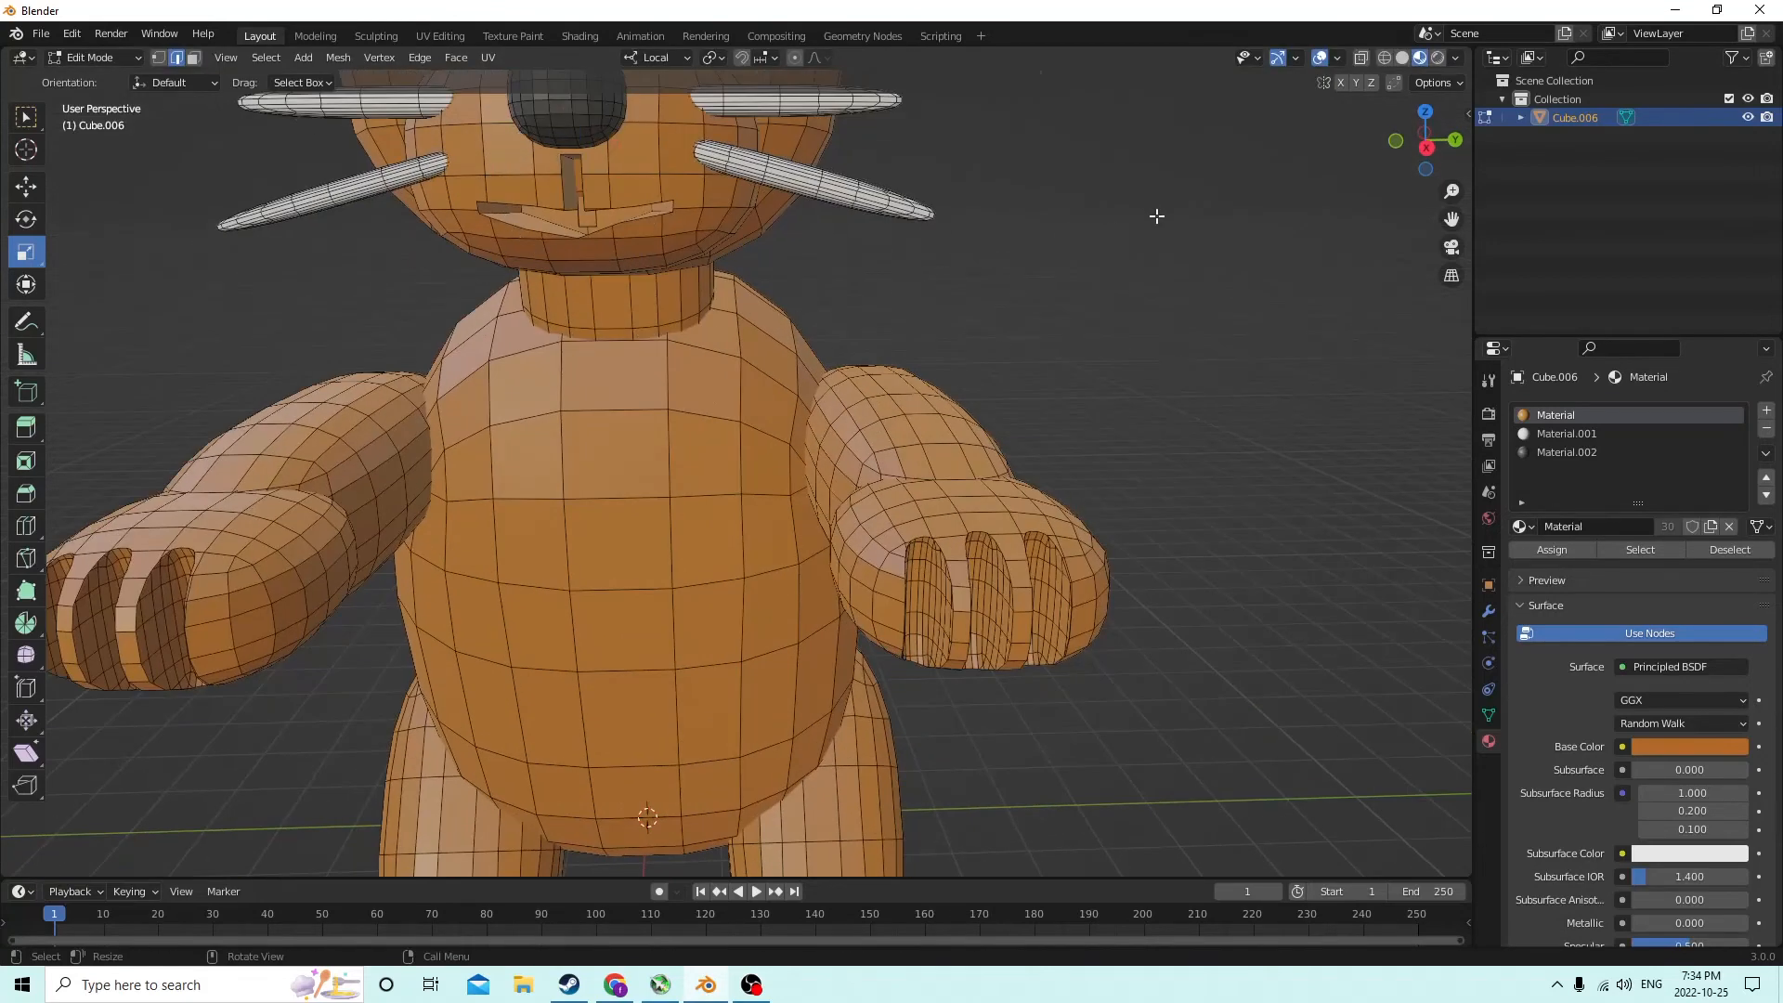
Select the side edges of the groove's lower part above the mouth and scale them narrower along local Y
scroll(1154, 214, up, 2)
middle_drag(1155, 214, 1198, 270)
scroll(1186, 247, down, 4)
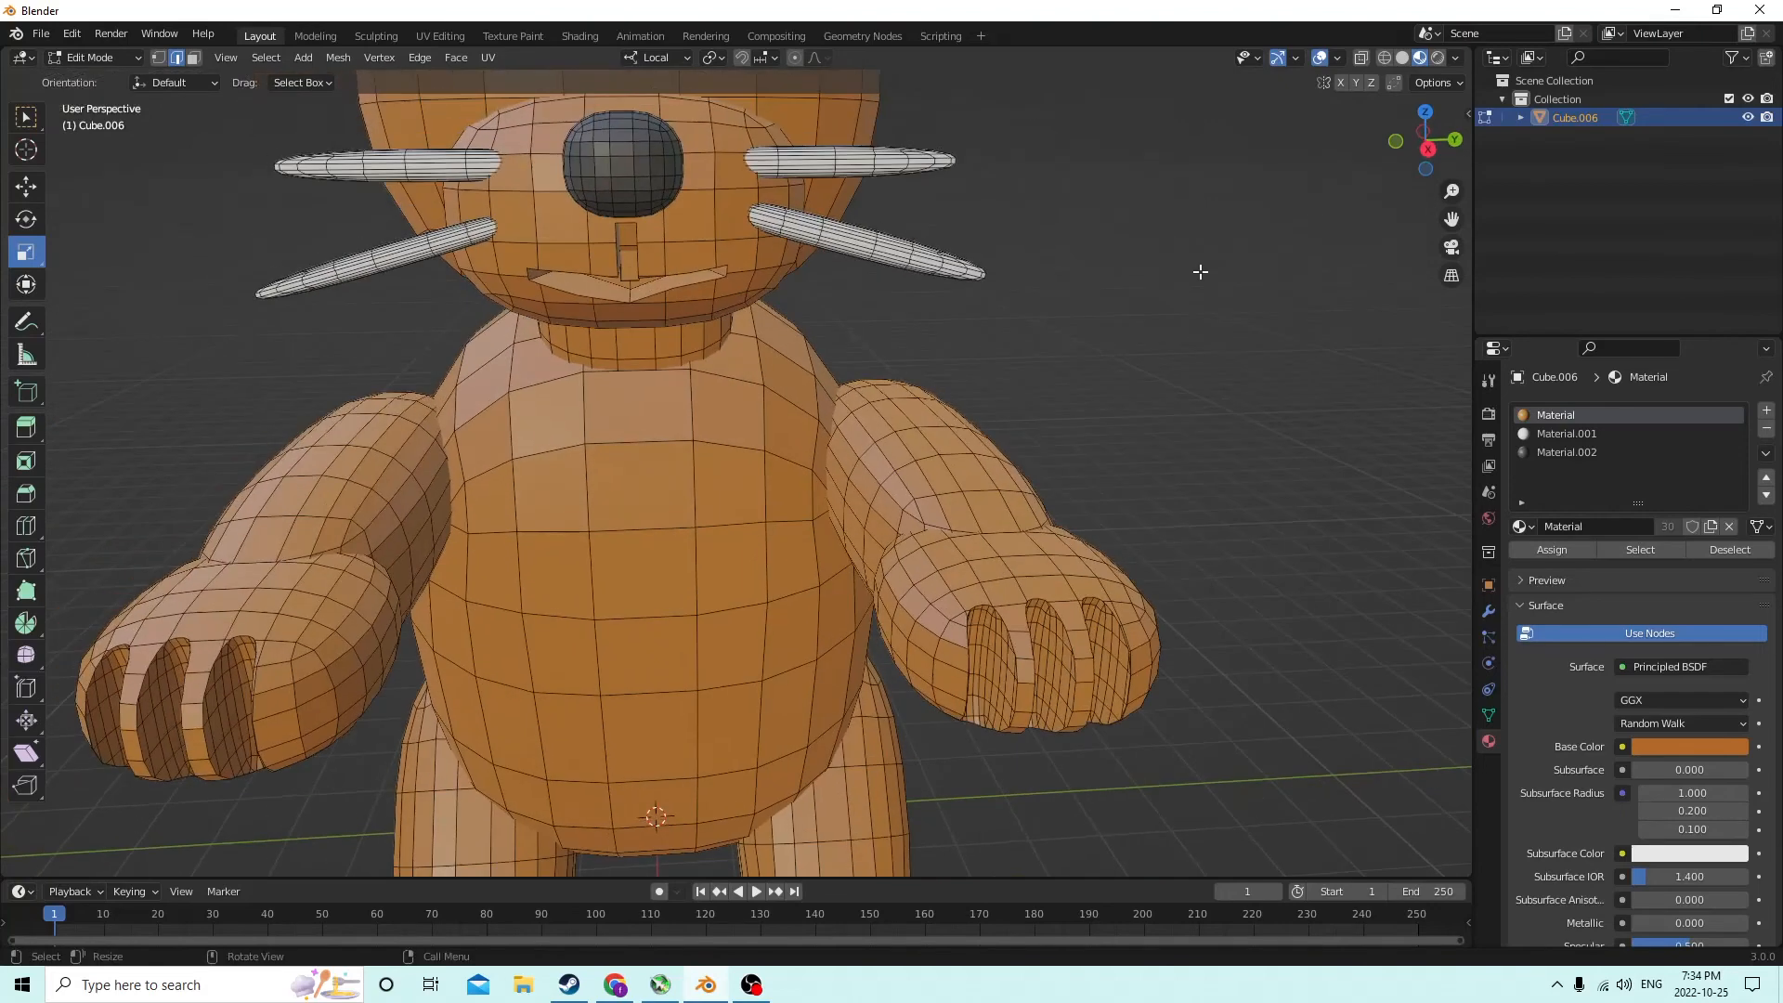
click(639, 258)
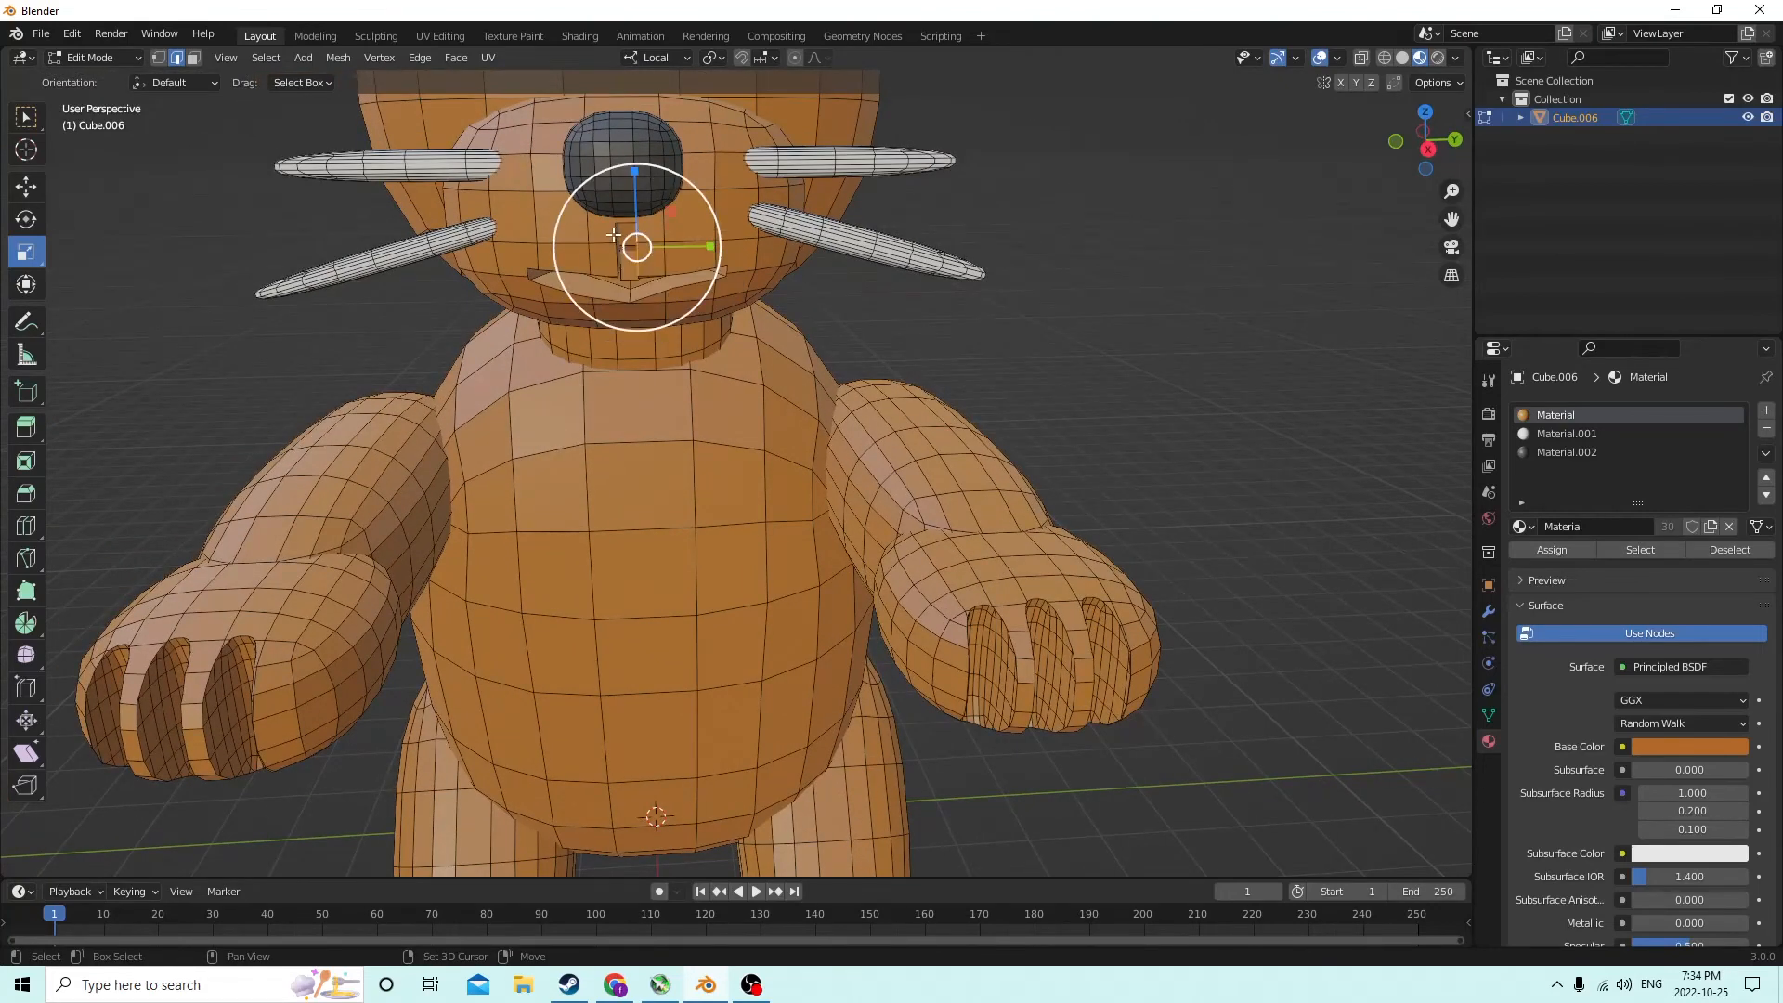
click(620, 266)
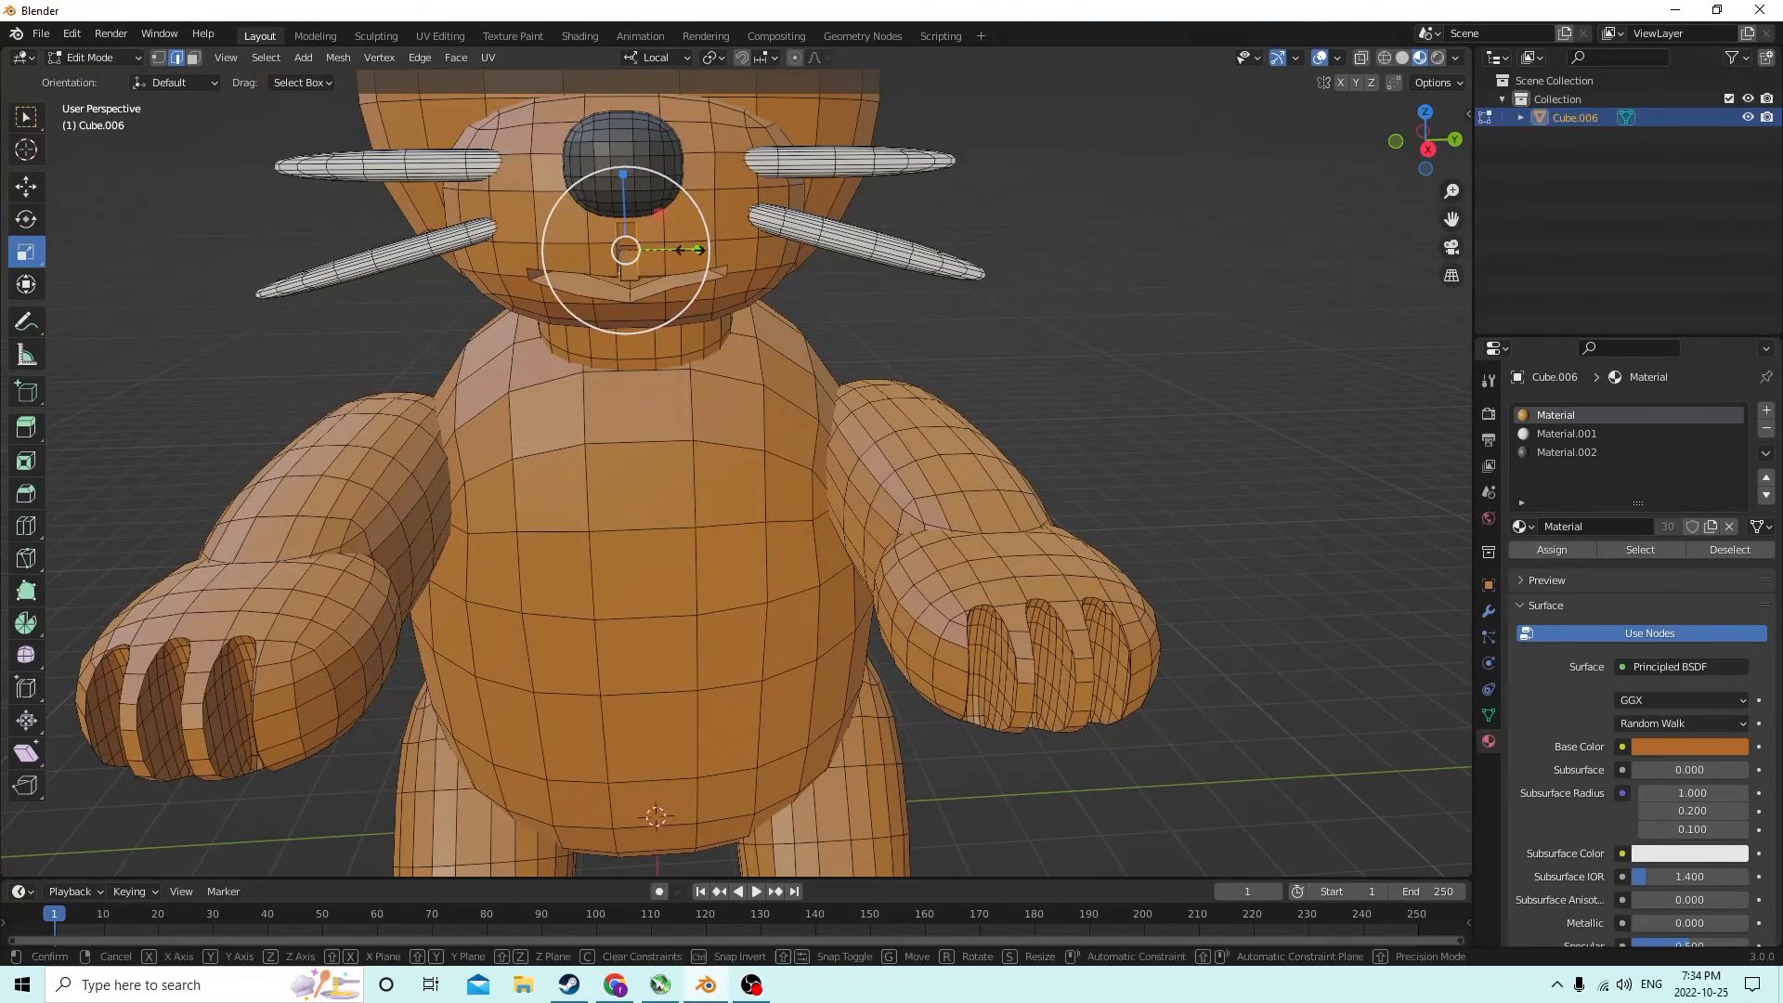
drag(697, 247, 665, 255)
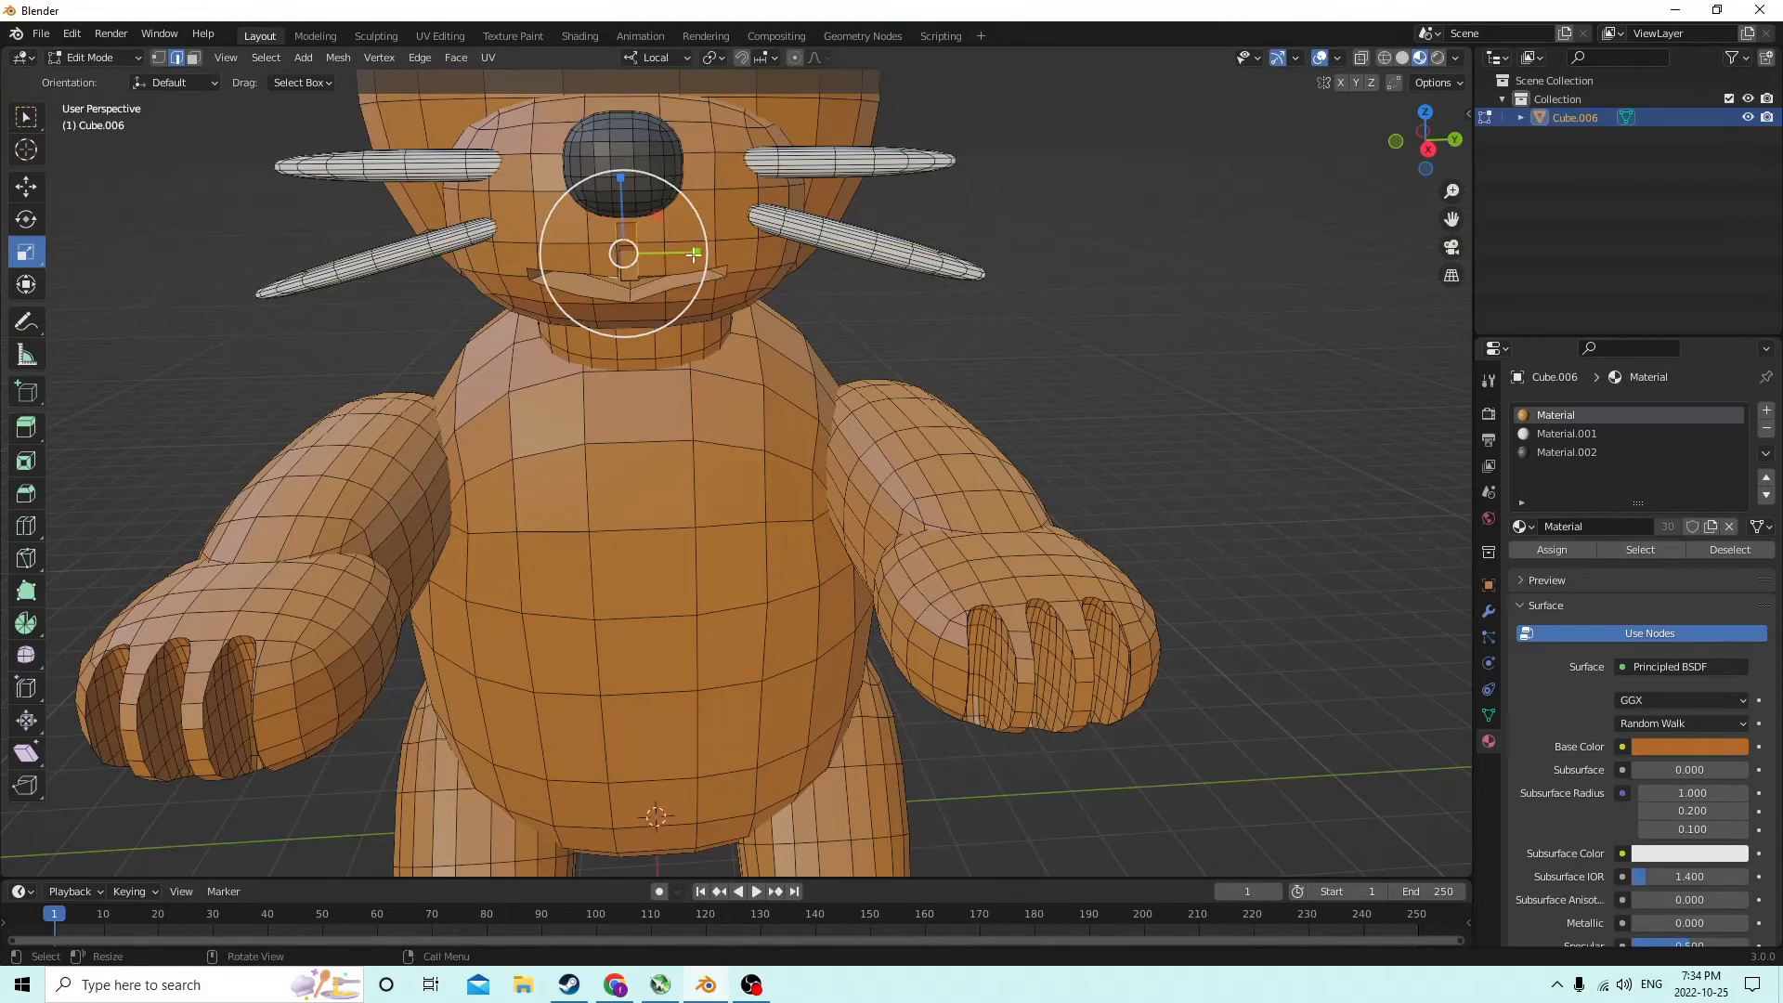
drag(699, 249, 660, 260)
middle_drag(669, 332, 1151, 354)
scroll(1222, 362, down, 3)
scroll(1222, 362, up, 3)
scroll(1229, 347, up, 2)
scroll(956, 330, up, 3)
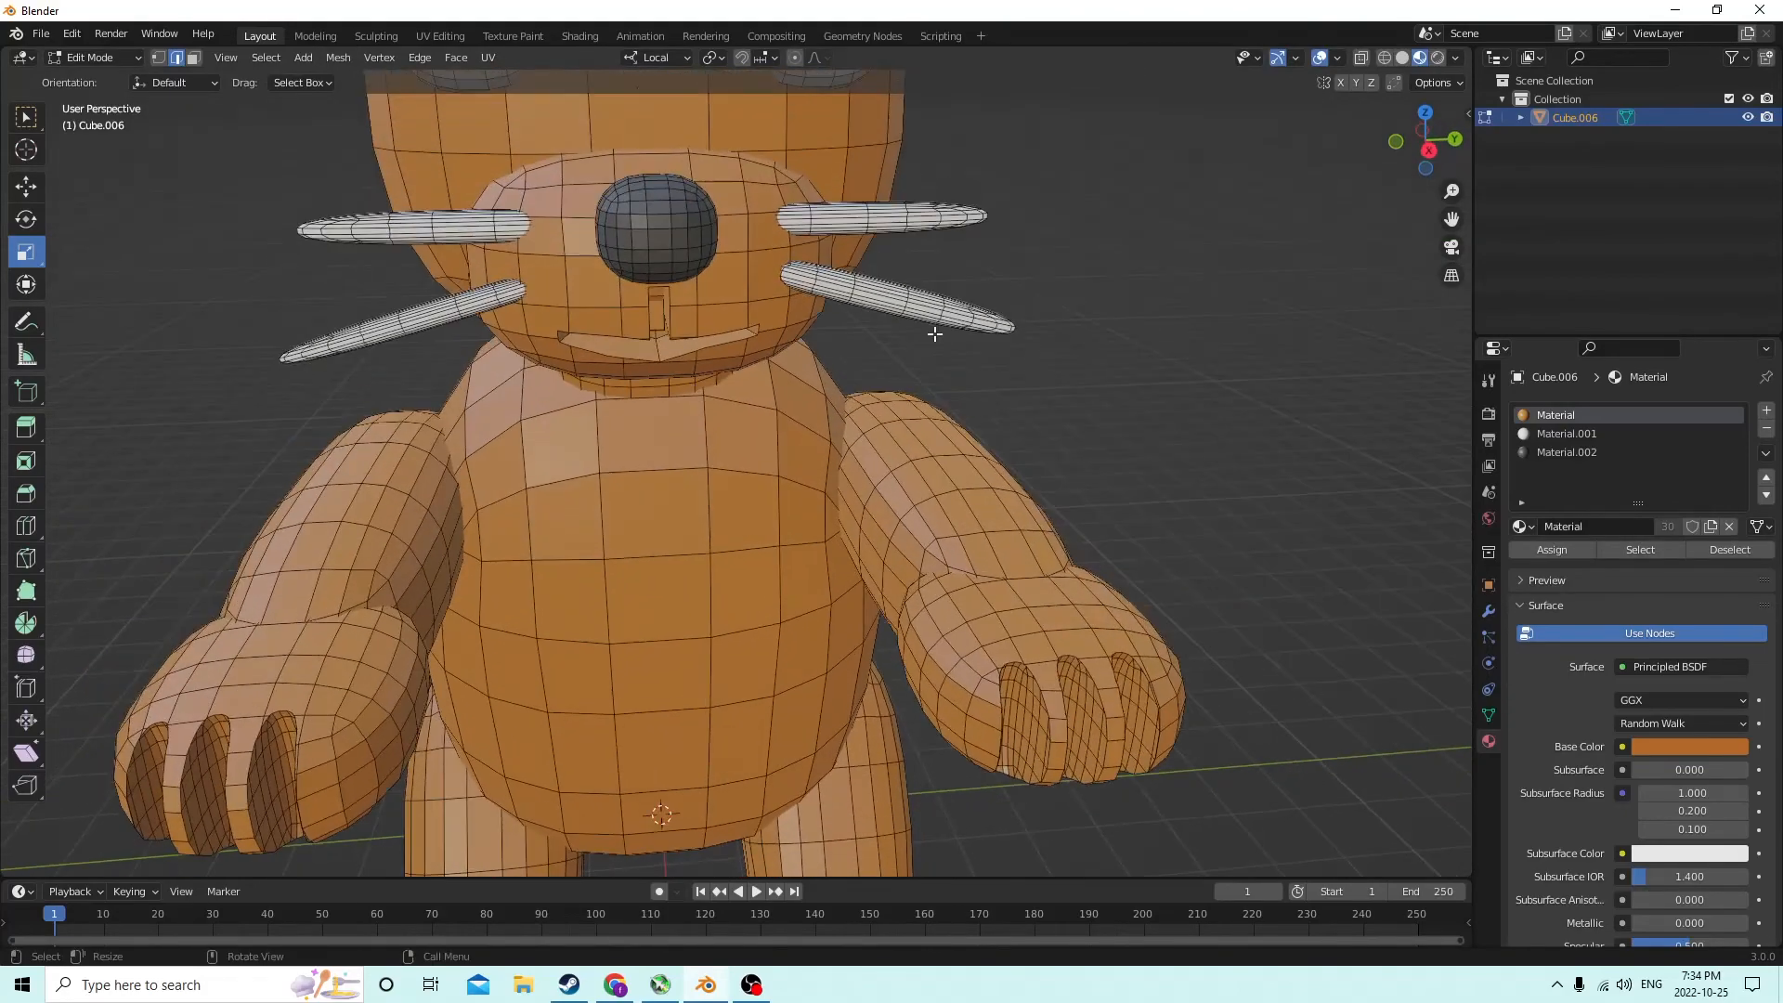
scroll(935, 333, up, 2)
scroll(693, 353, up, 2)
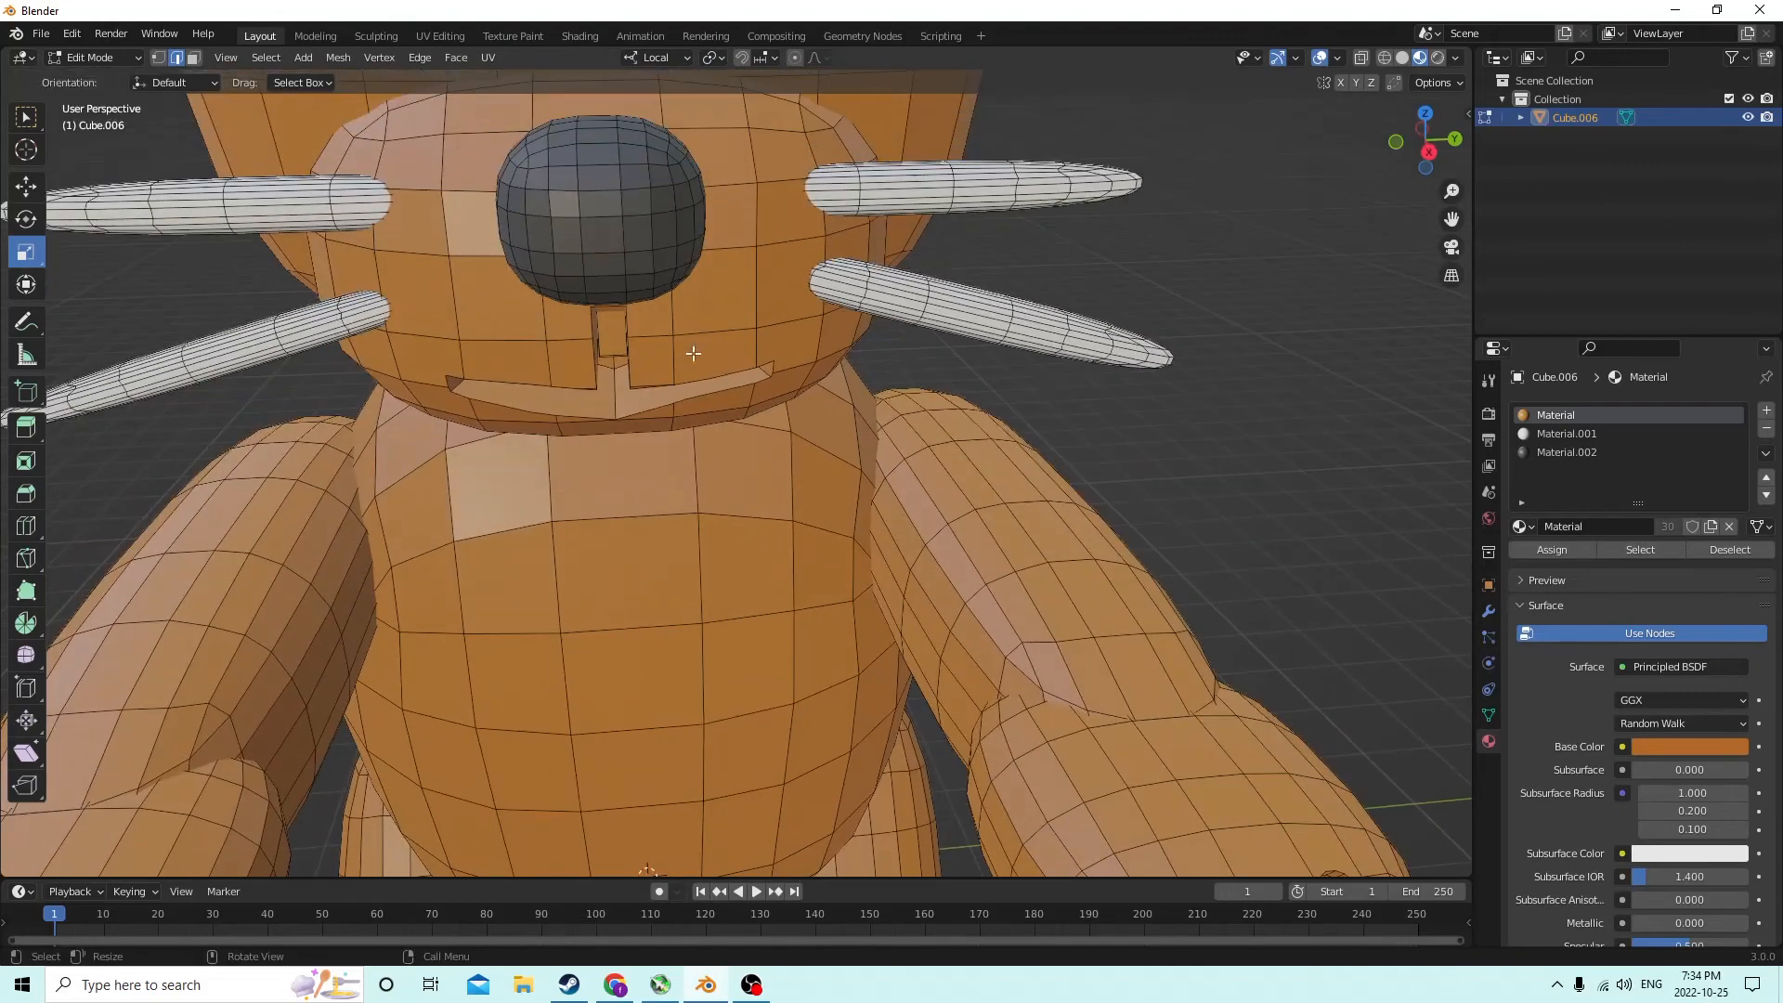
click(596, 327)
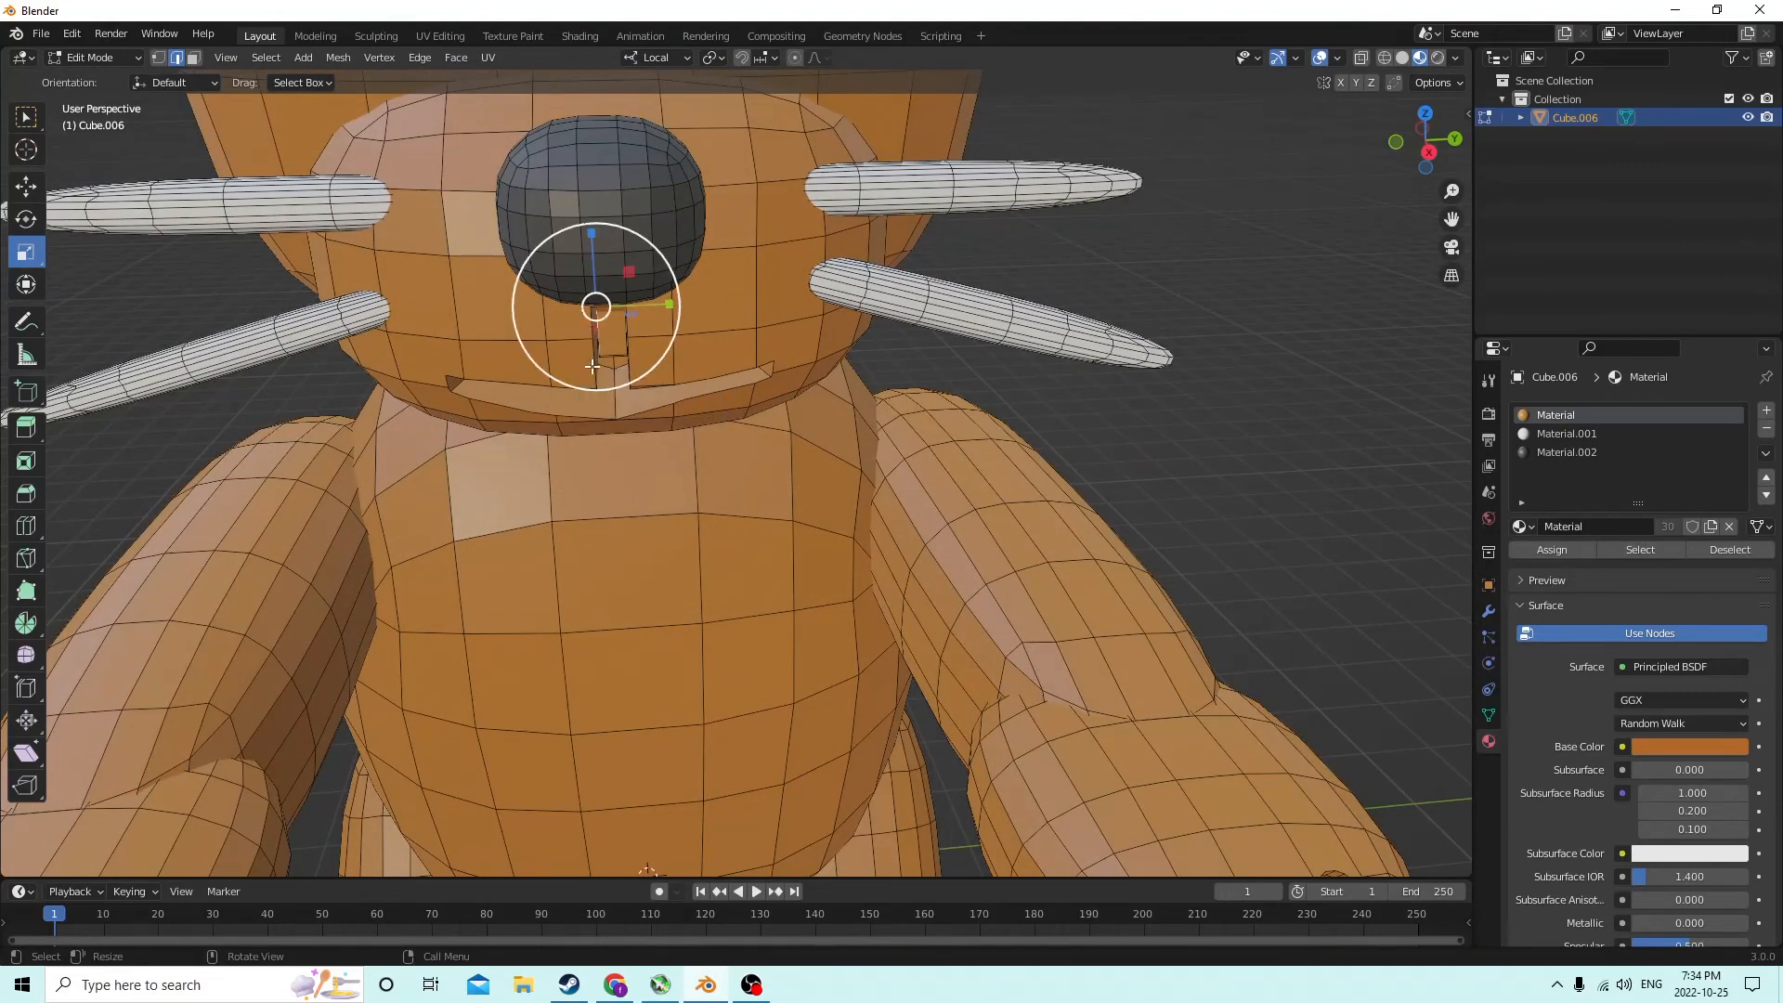
click(599, 367)
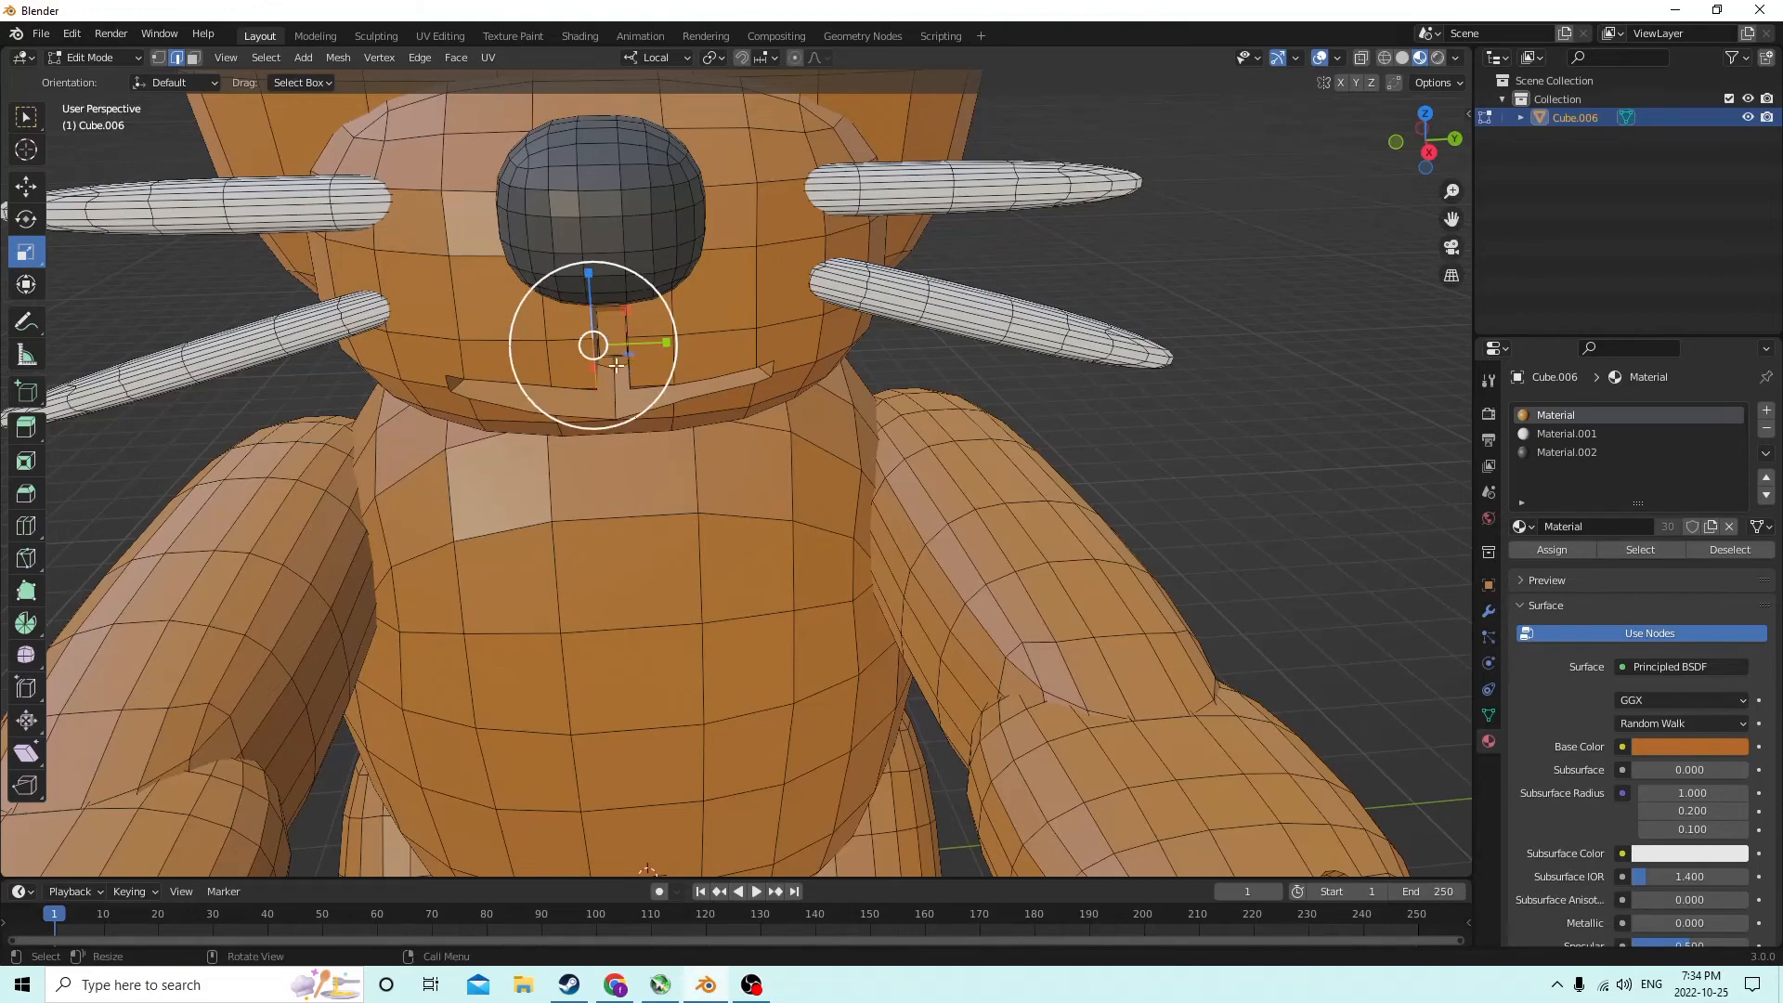
click(631, 348)
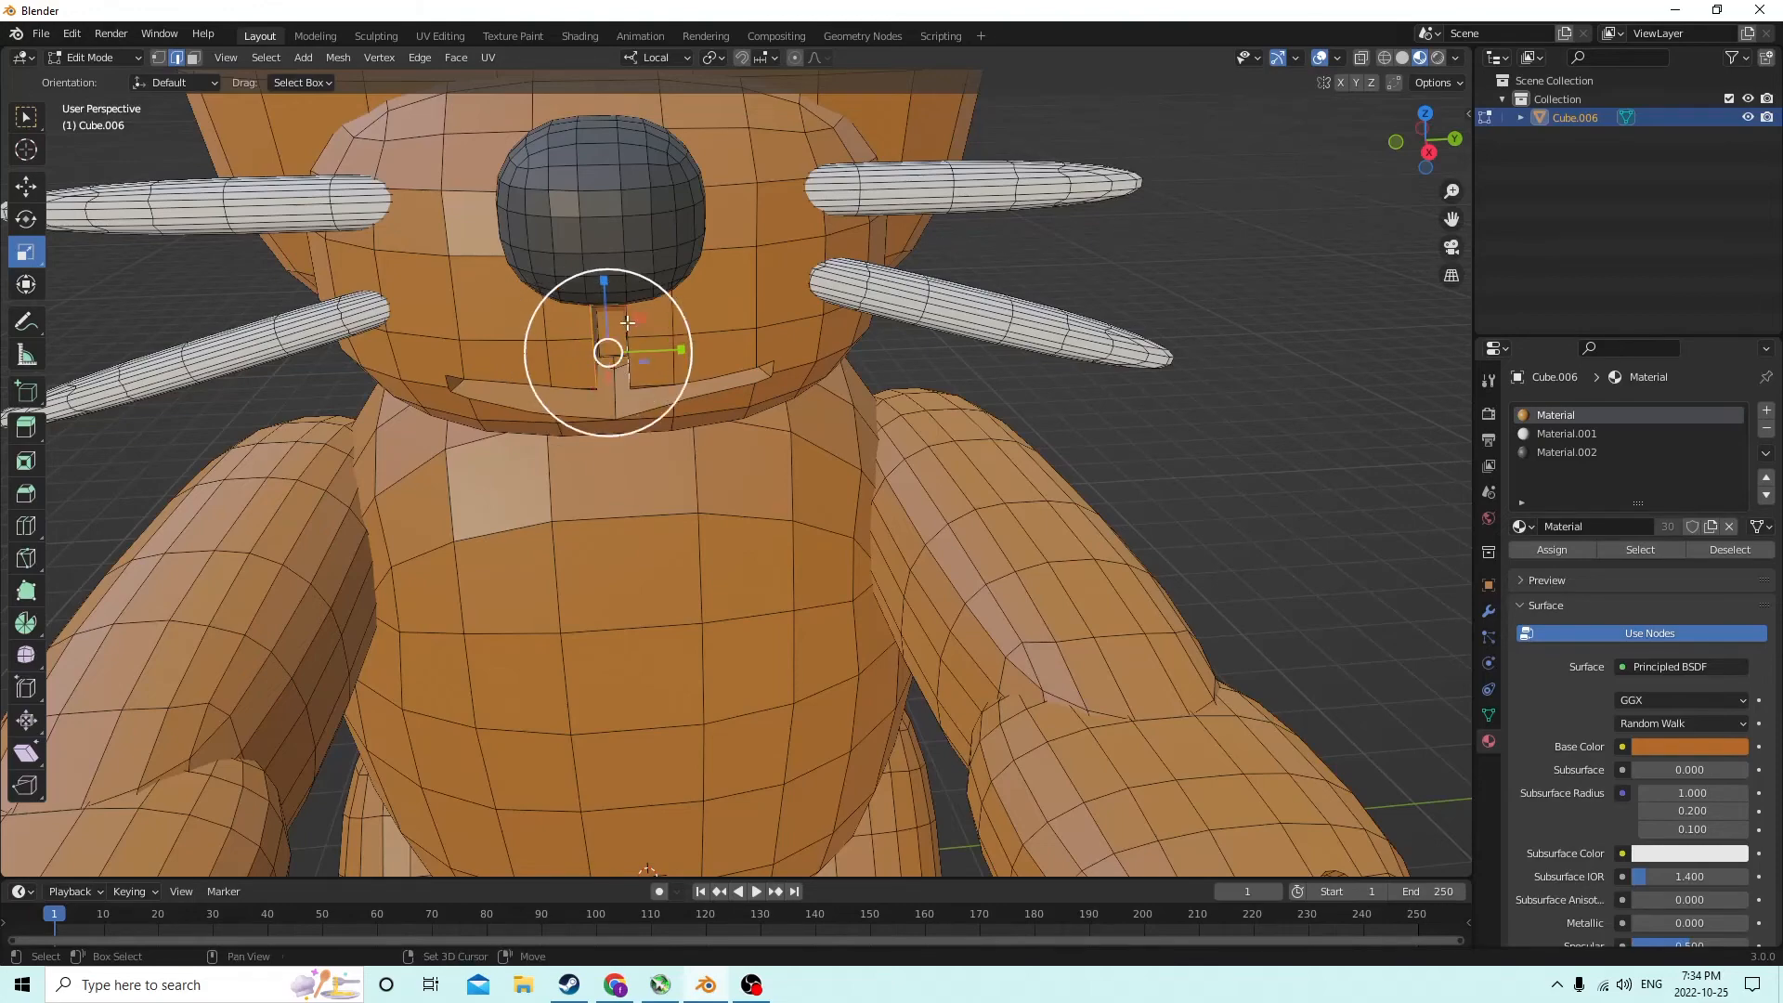
middle_drag(628, 322, 904, 316)
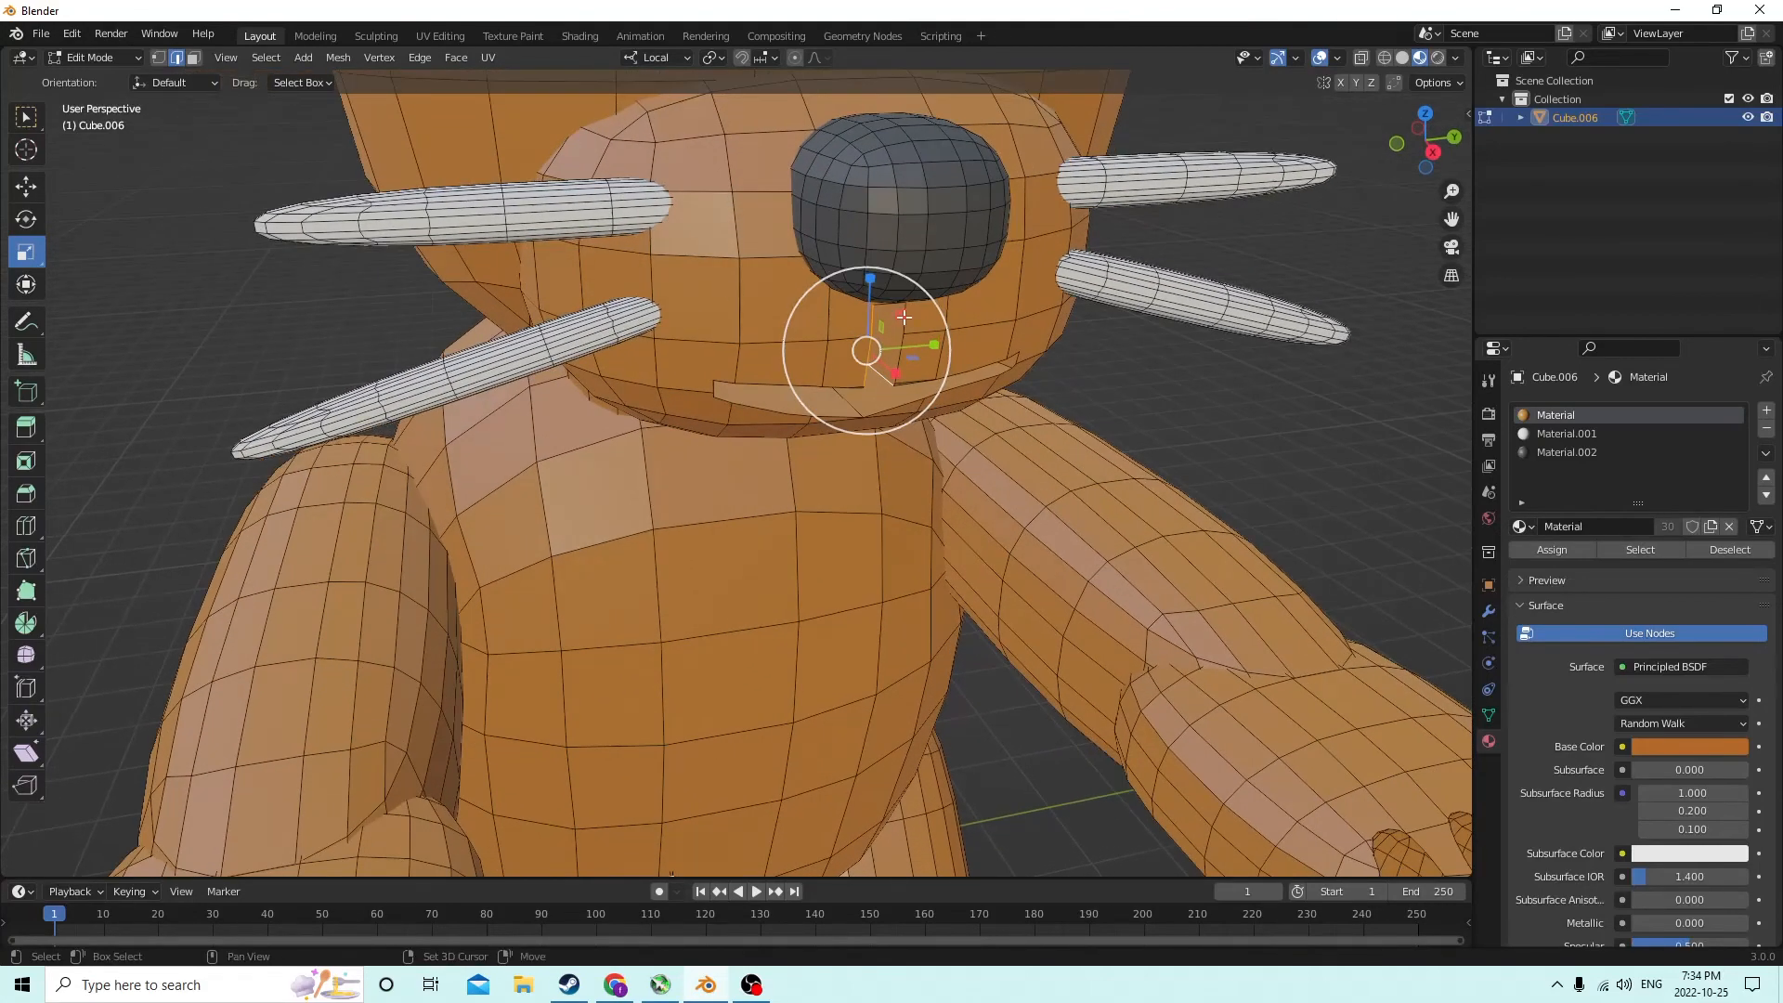
middle_drag(895, 367, 905, 345)
click(1143, 251)
Reselect the groove's side edges from a lower view and scale them along local Y into a thin slit
middle_drag(808, 208, 856, 214)
click(855, 185)
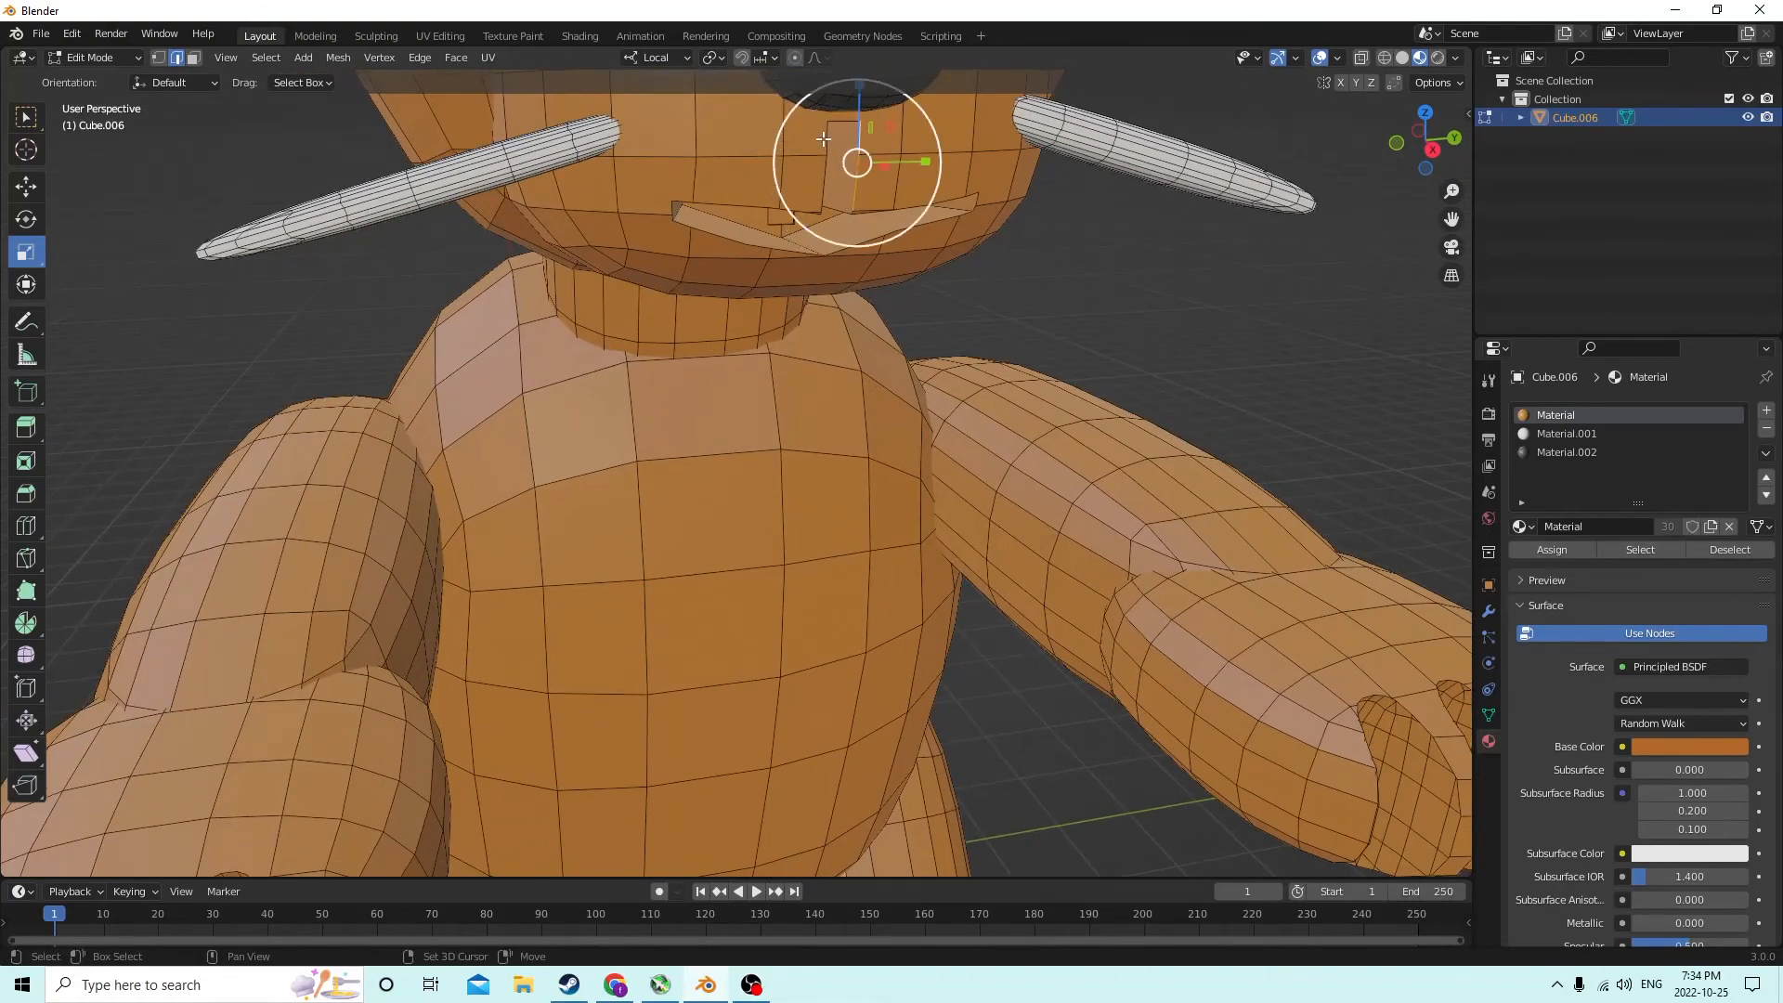
click(825, 144)
middle_drag(915, 210, 907, 211)
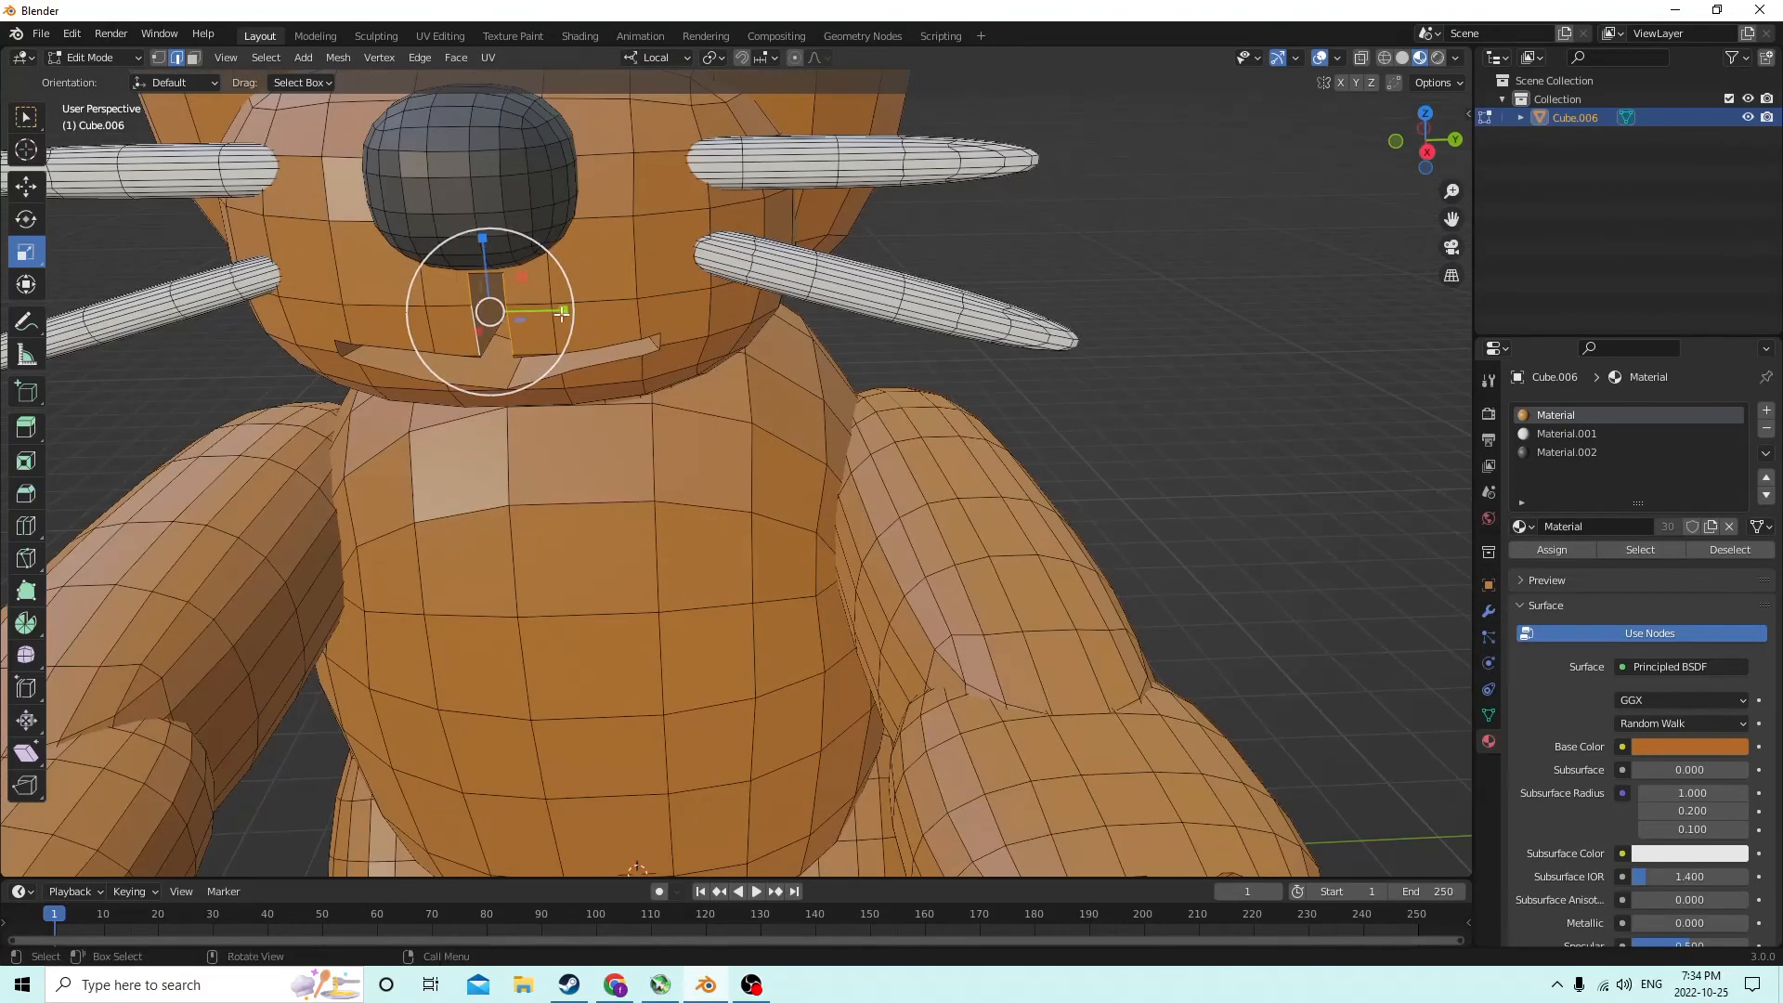
drag(561, 313, 523, 312)
click(1038, 160)
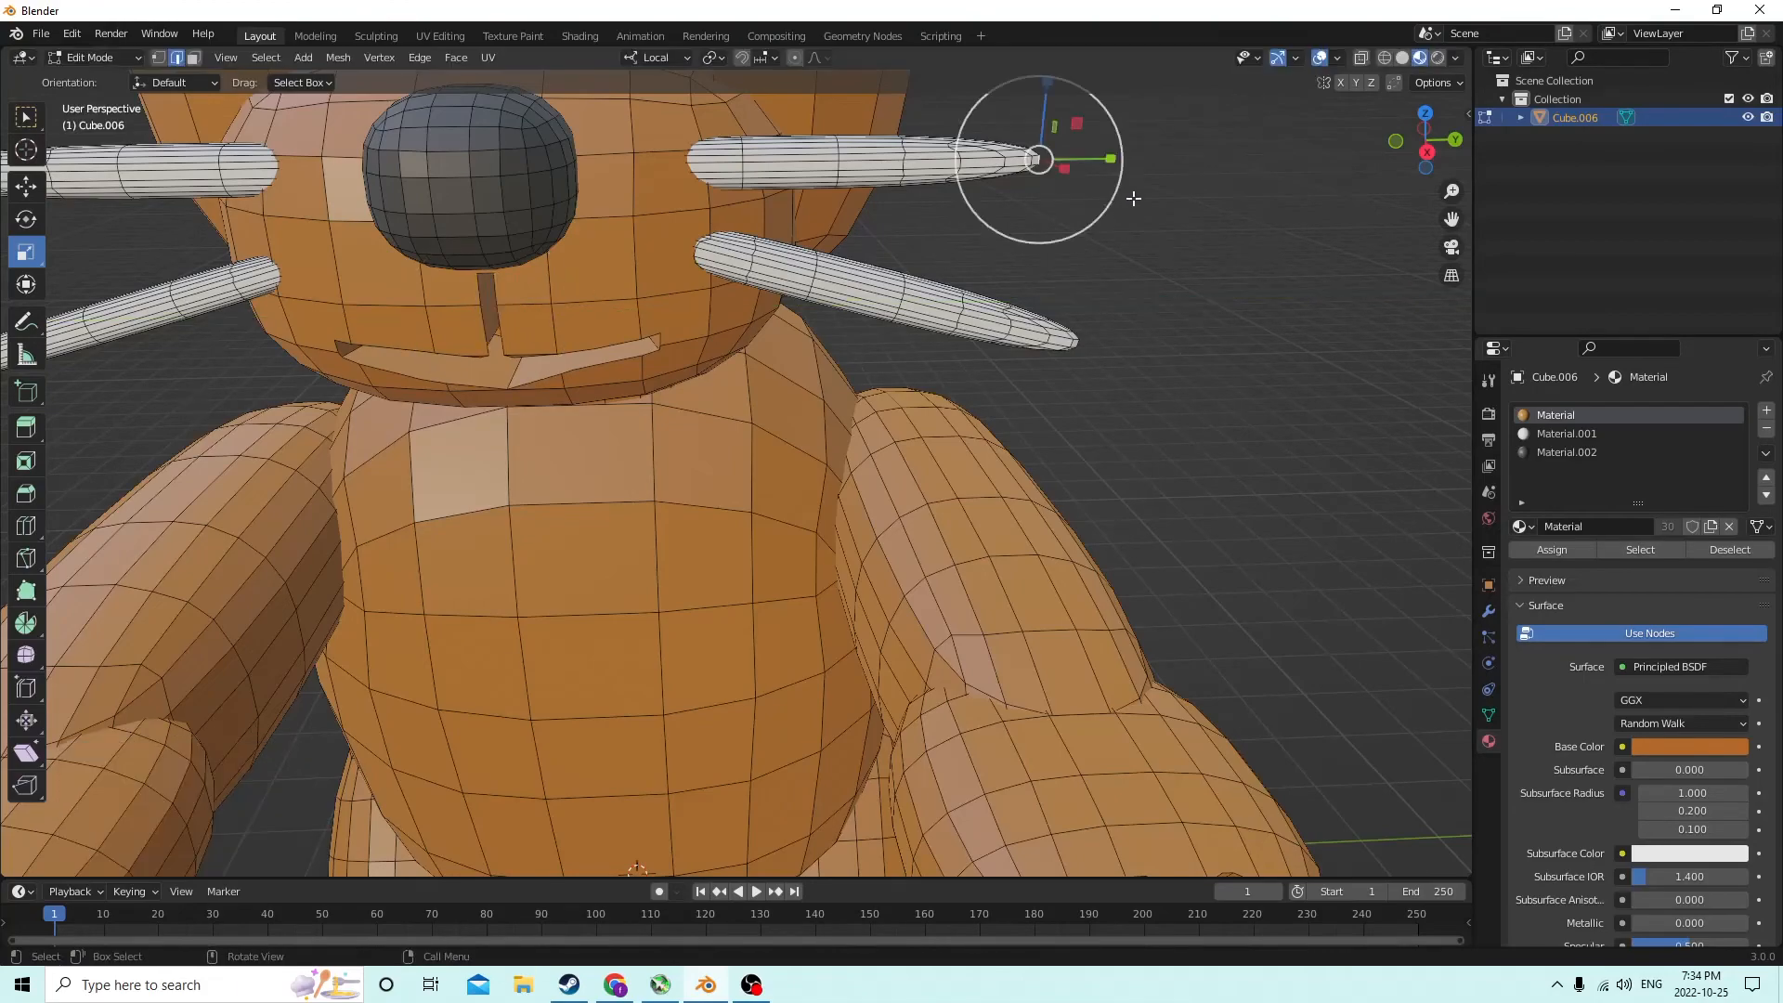
In face selection, select the lower inner faces of the mouth on both sides, reaching out to the corner
scroll(1154, 136, down, 2)
middle_drag(1154, 135, 1162, 108)
scroll(863, 158, up, 2)
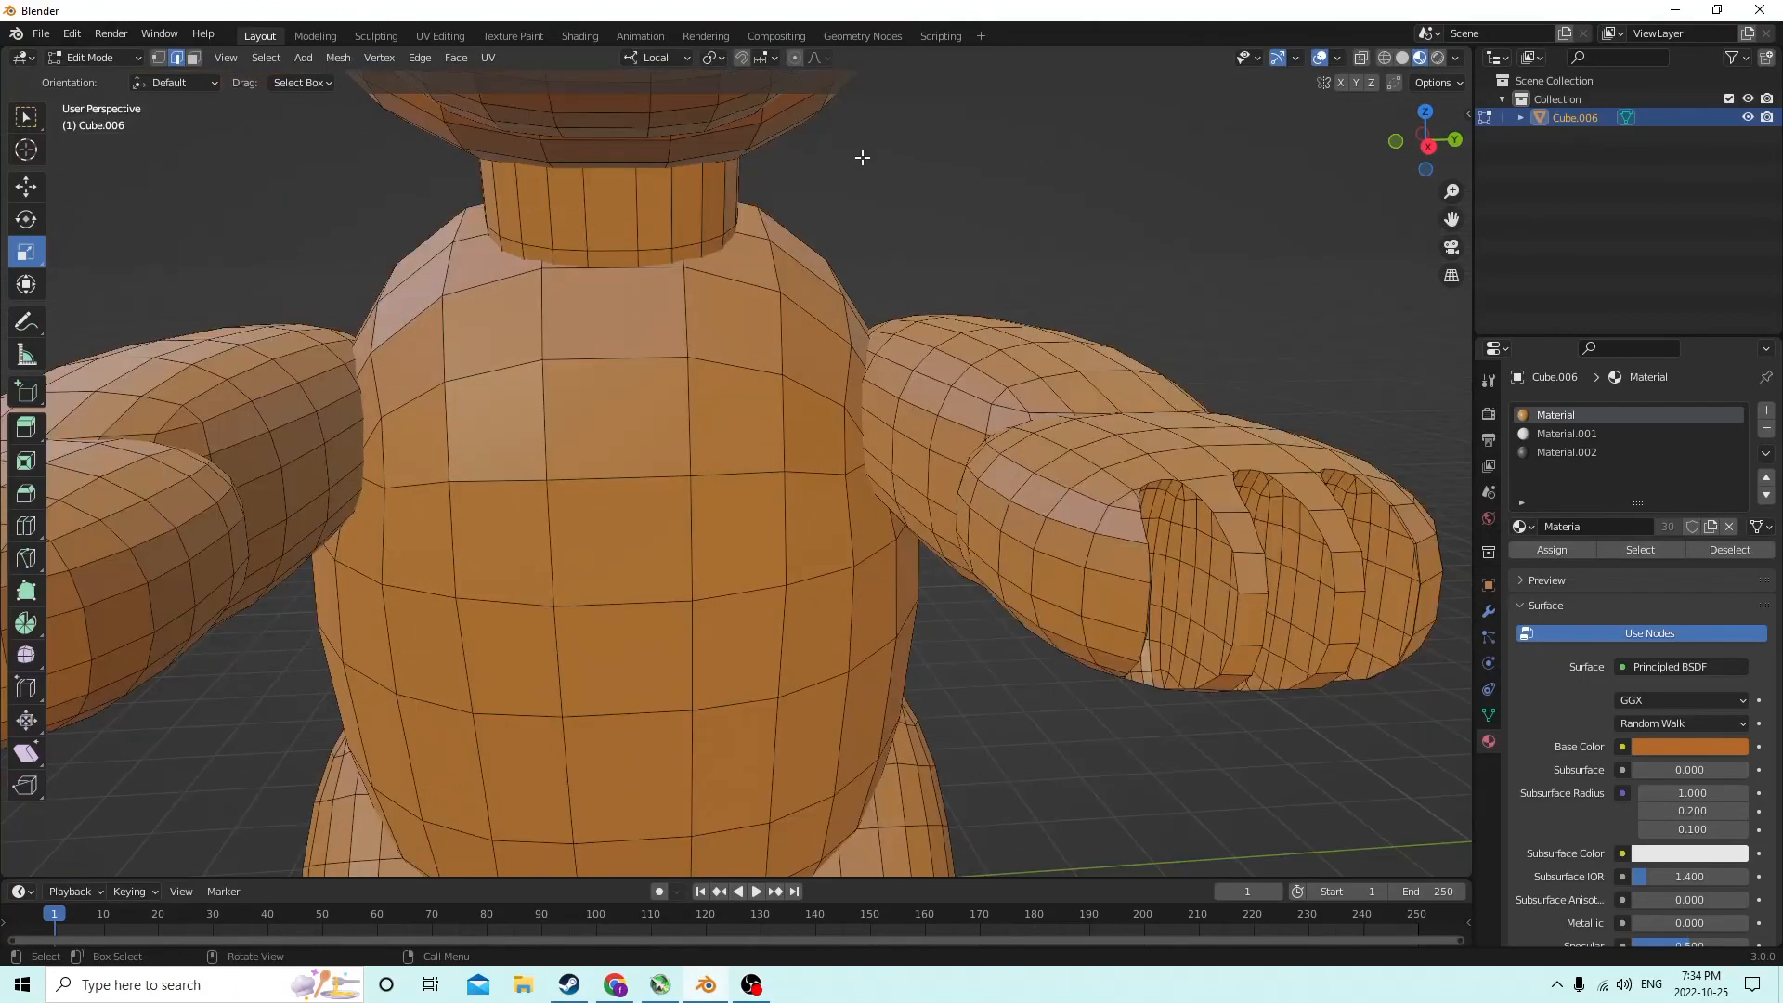
middle_drag(863, 158, 861, 179)
middle_drag(619, 192, 749, 187)
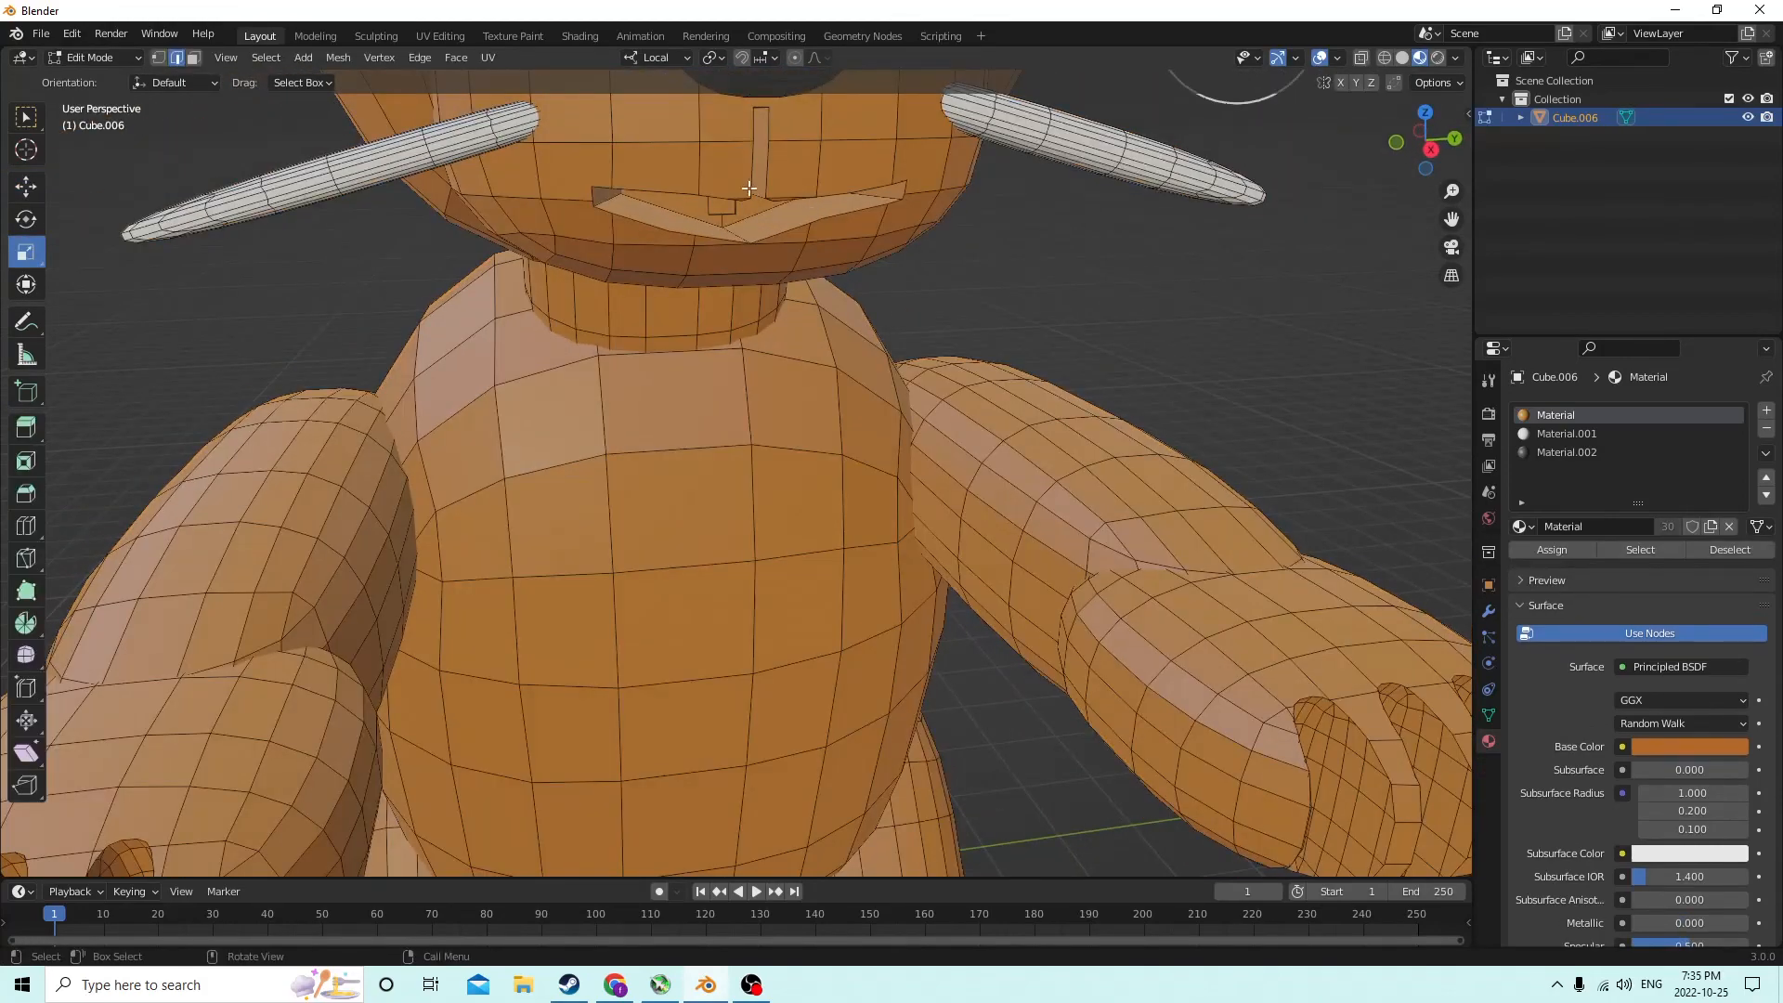
click(785, 223)
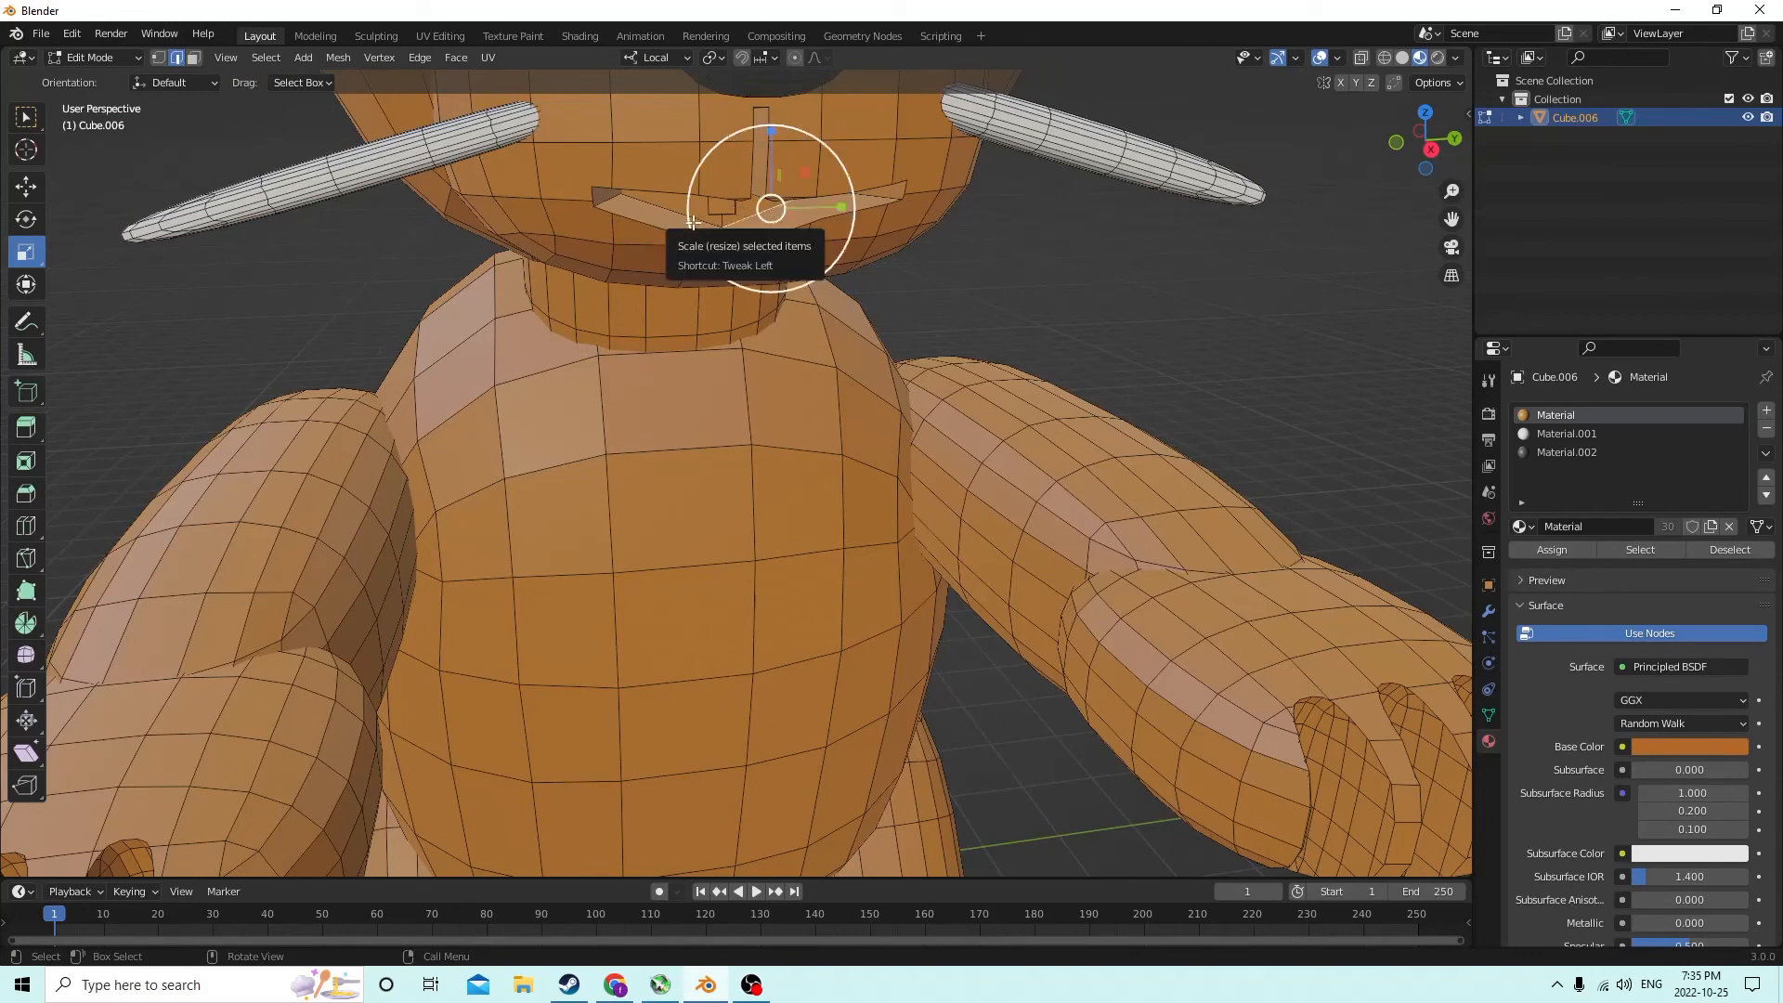
click(194, 57)
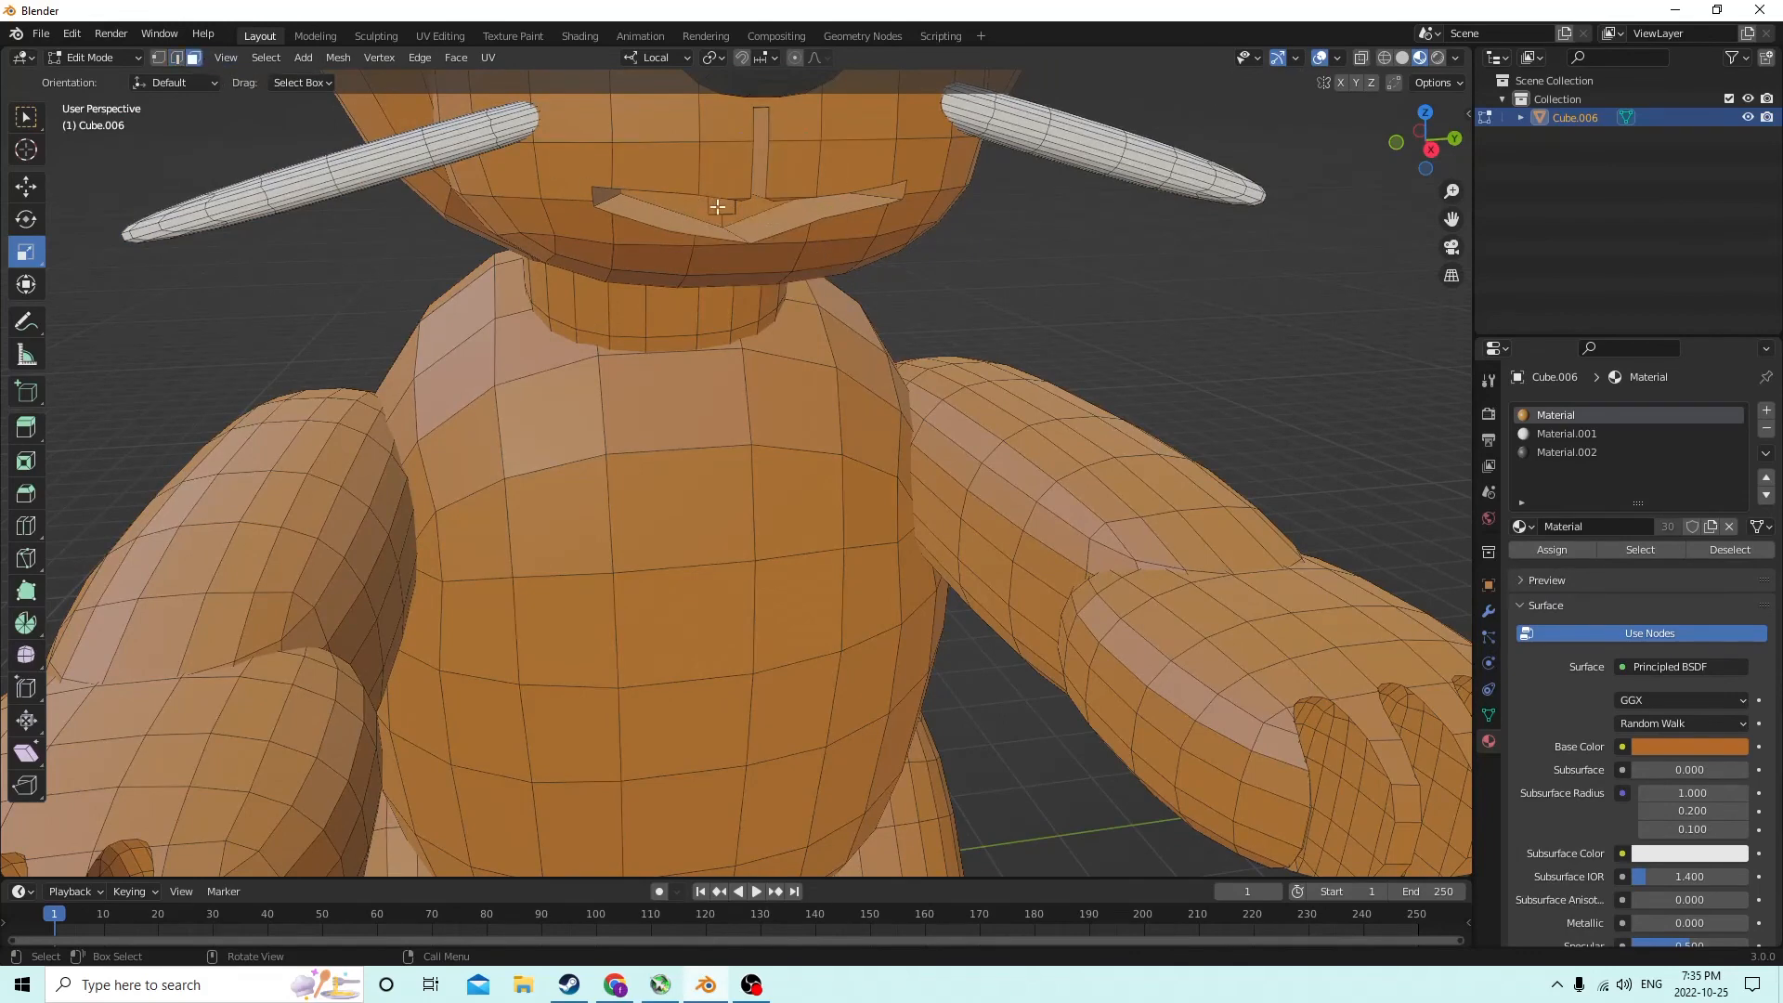
click(774, 223)
shift+middle_drag(771, 225, 585, 224)
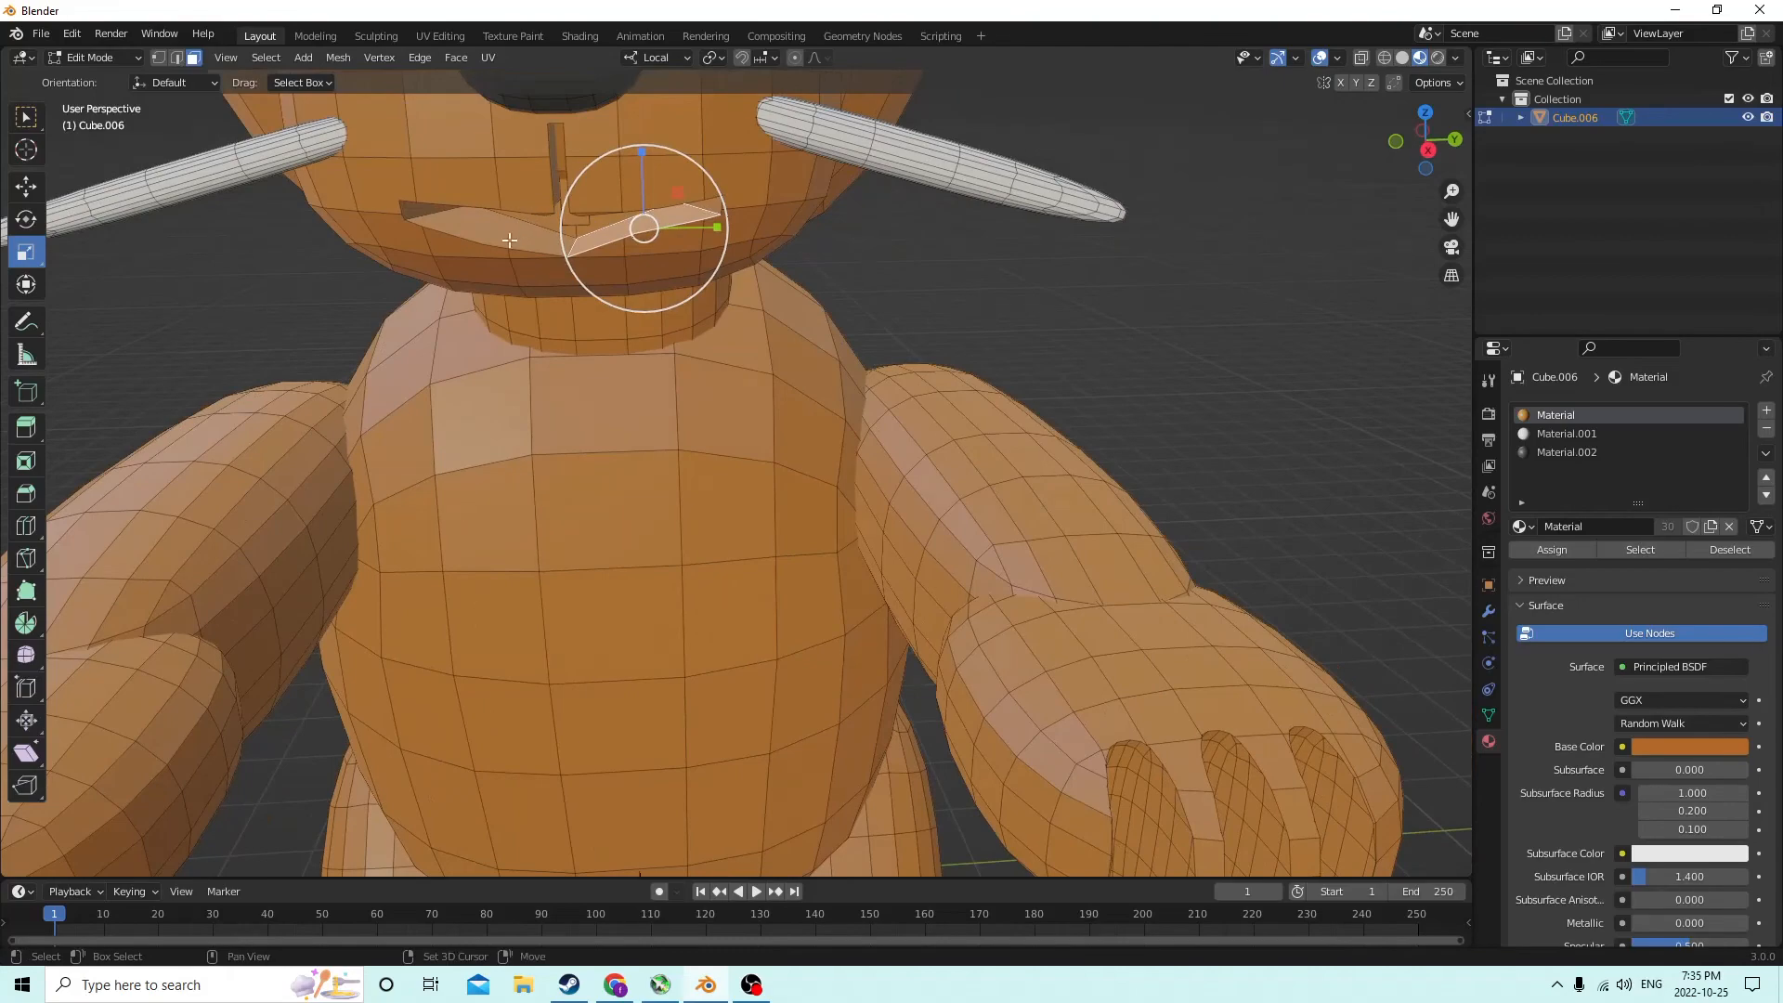
shift+click(442, 207)
Add the remaining lower and upper inner faces of the mouth to the selection from a lower view
middle_drag(423, 205, 988, 864)
scroll(993, 110, down, 3)
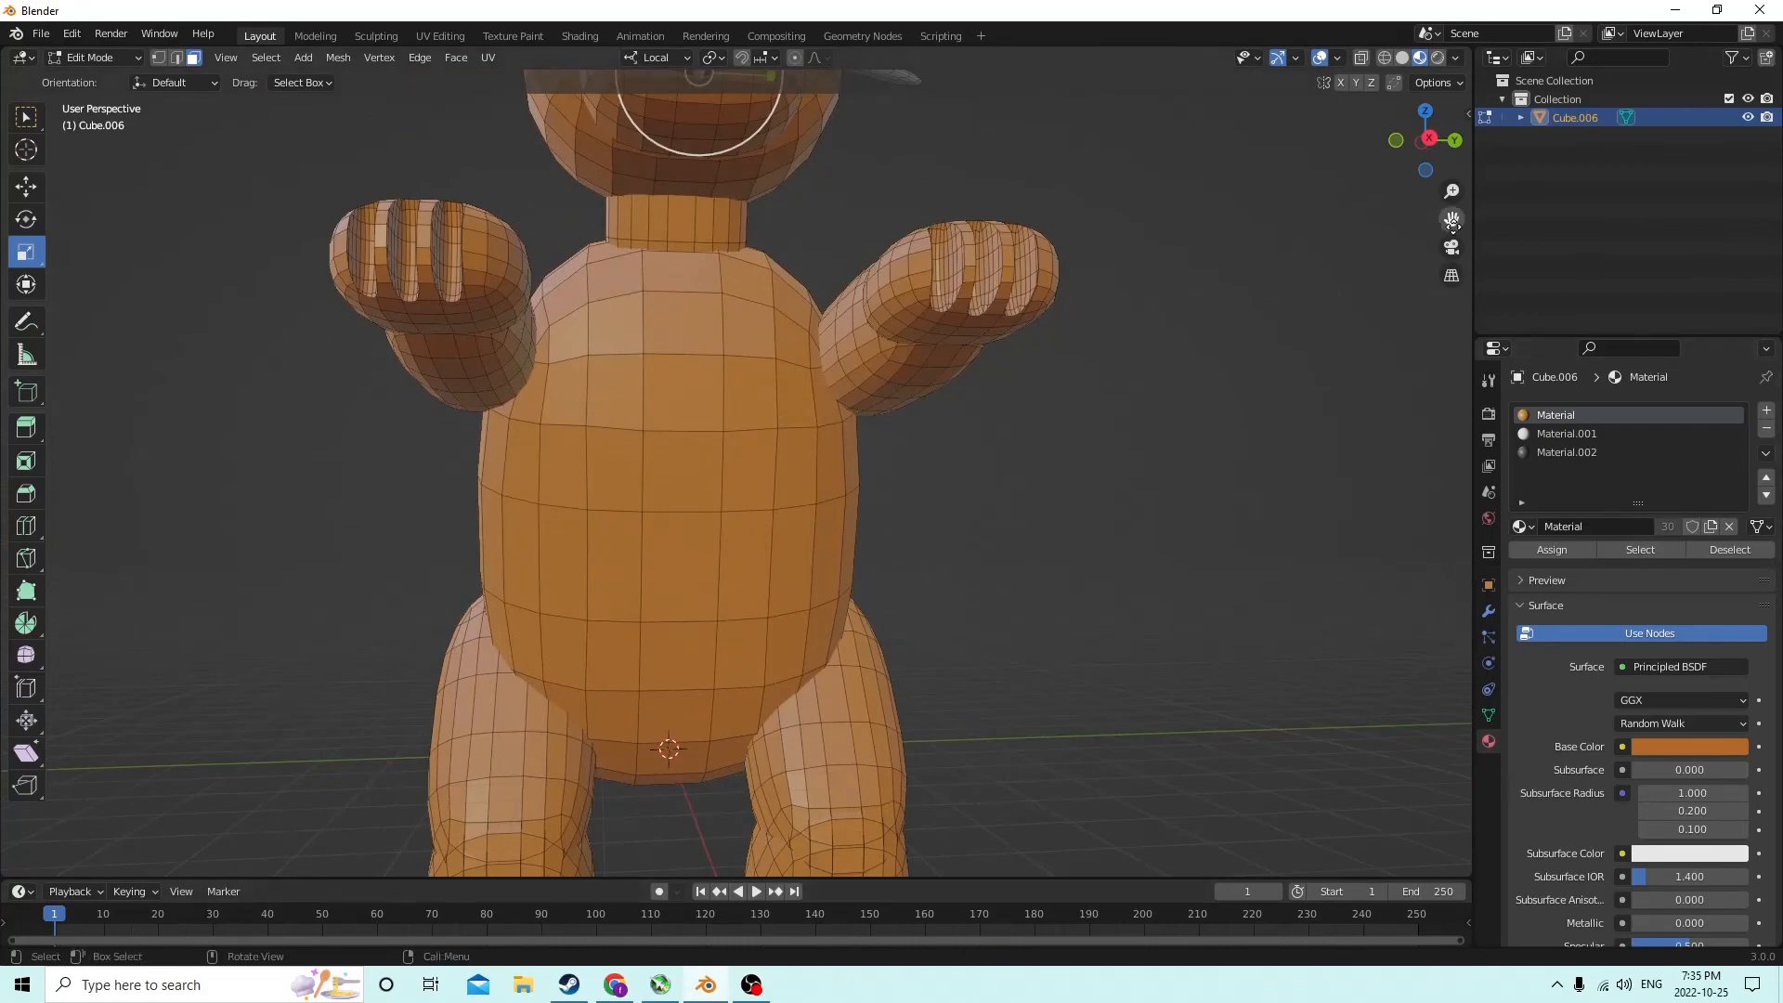
drag(1452, 219, 1454, 525)
scroll(909, 373, up, 2)
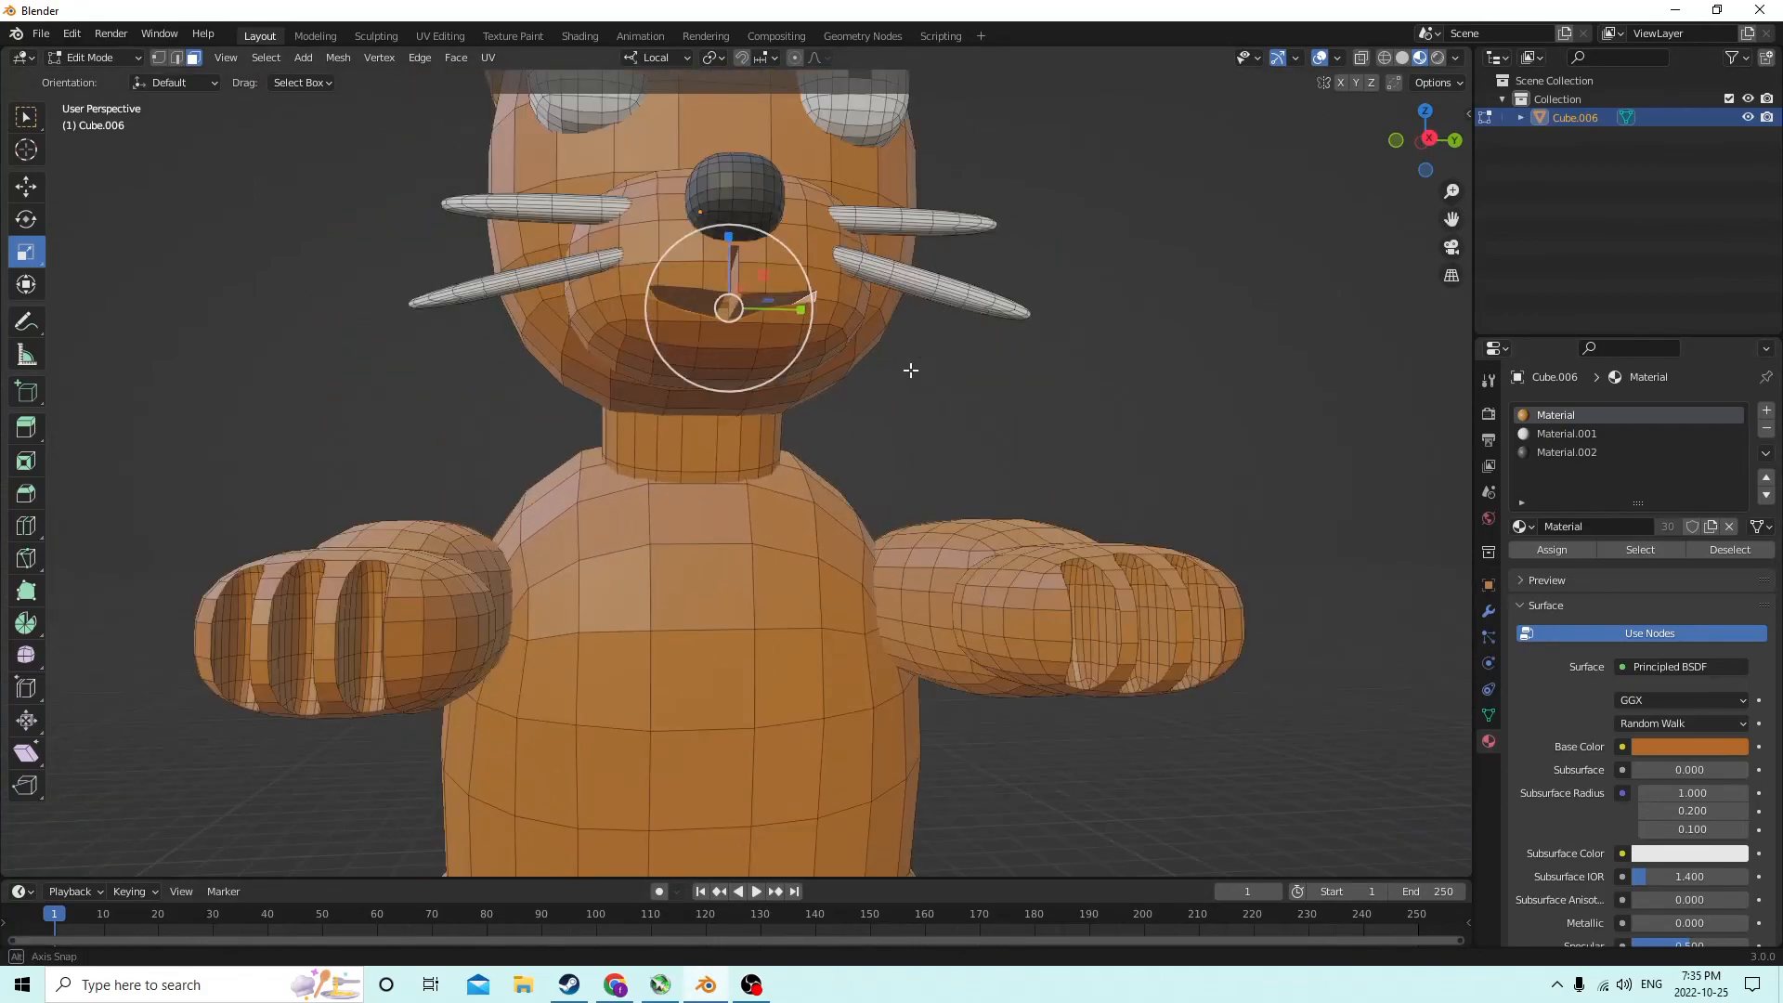
middle_drag(909, 372, 867, 375)
scroll(908, 374, up, 4)
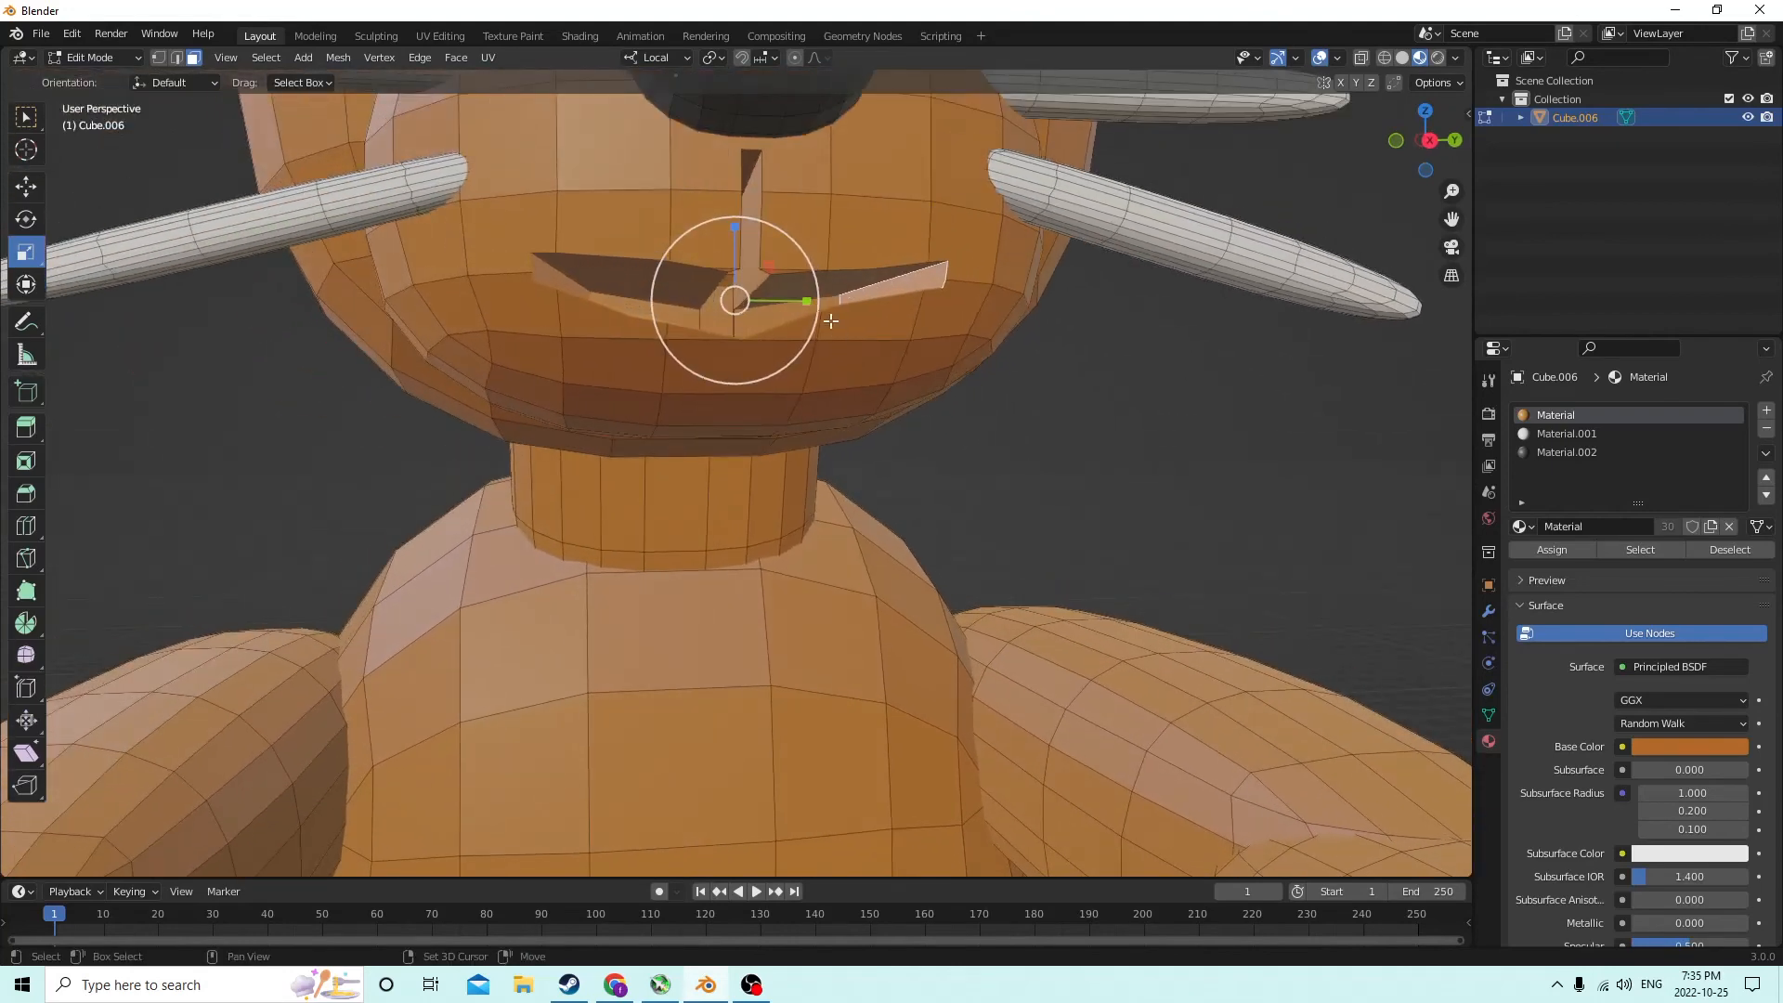
click(680, 276)
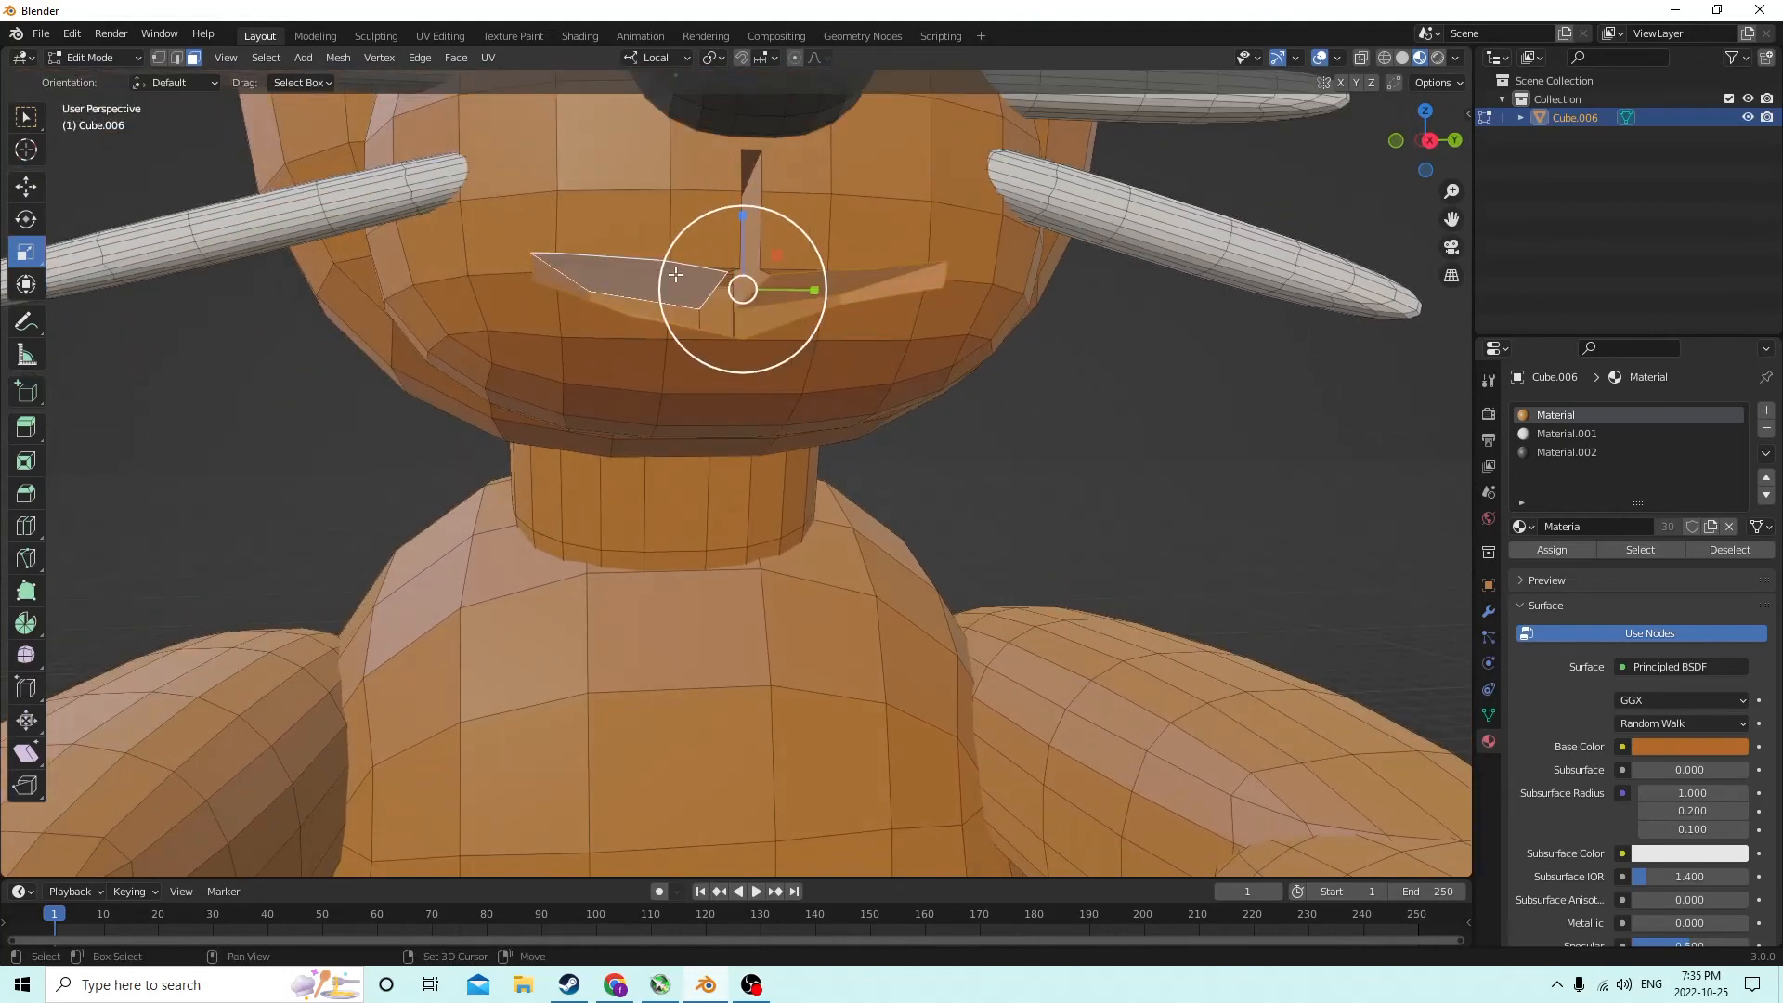
middle_drag(669, 278, 647, 293)
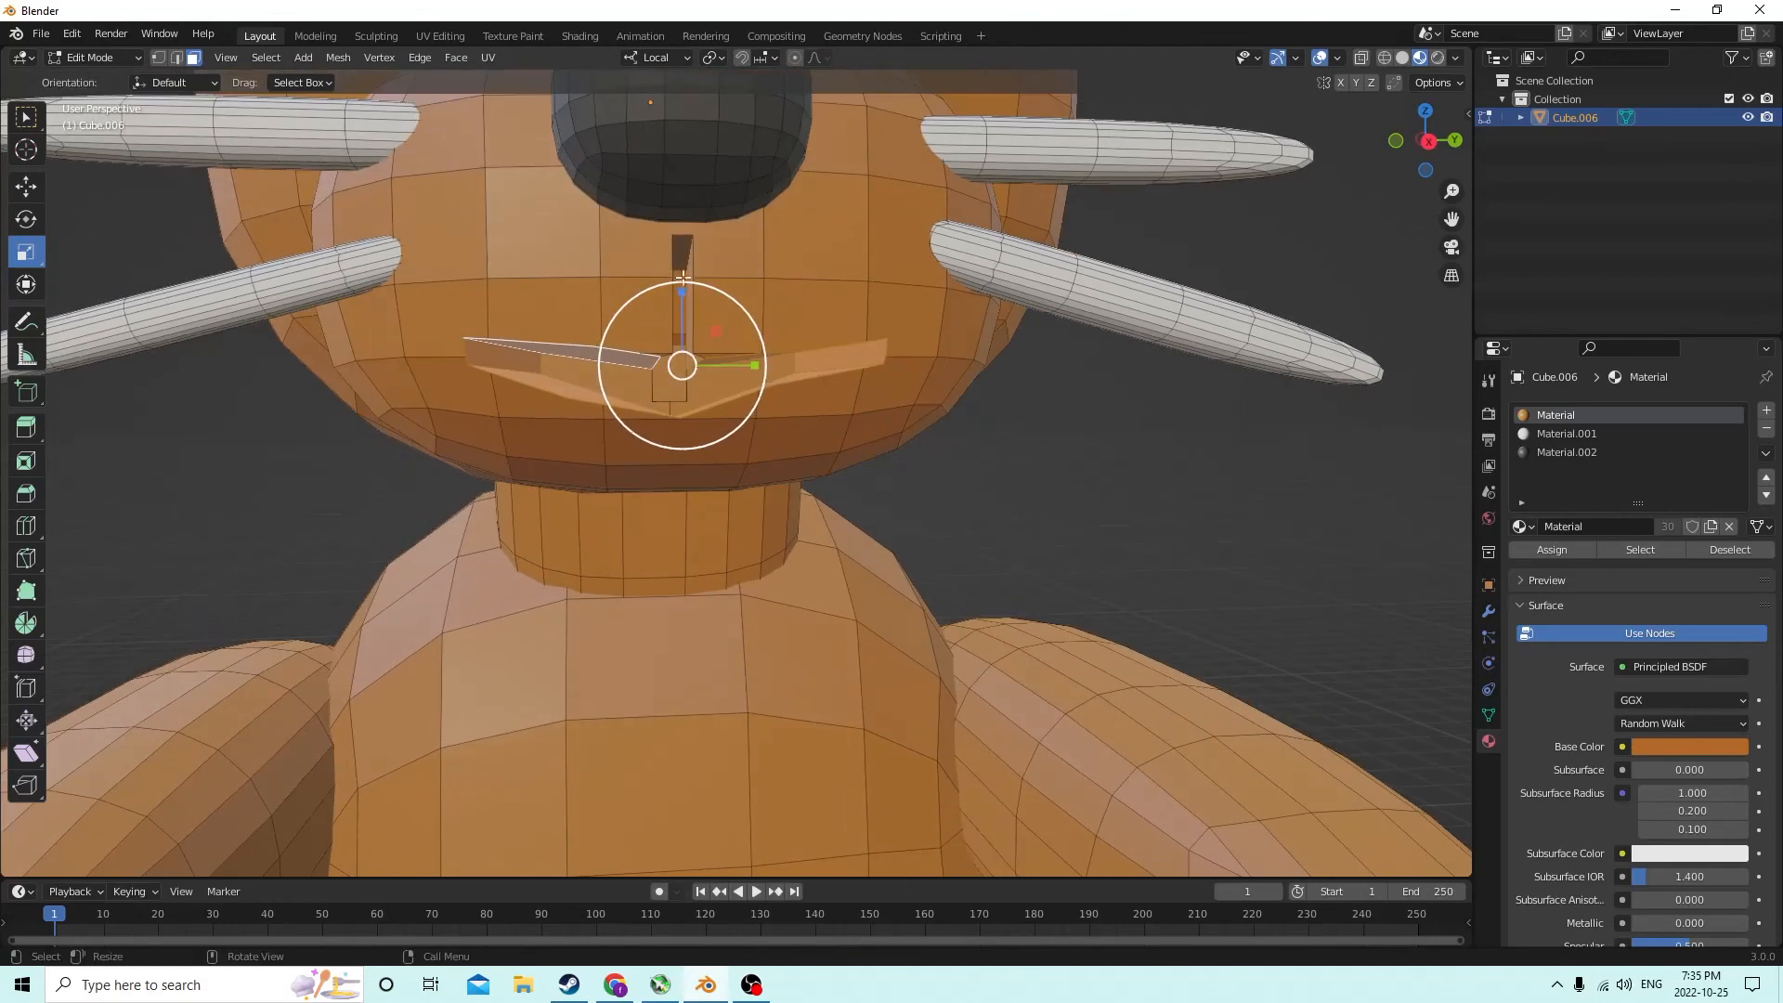
scroll(689, 292, down, 3)
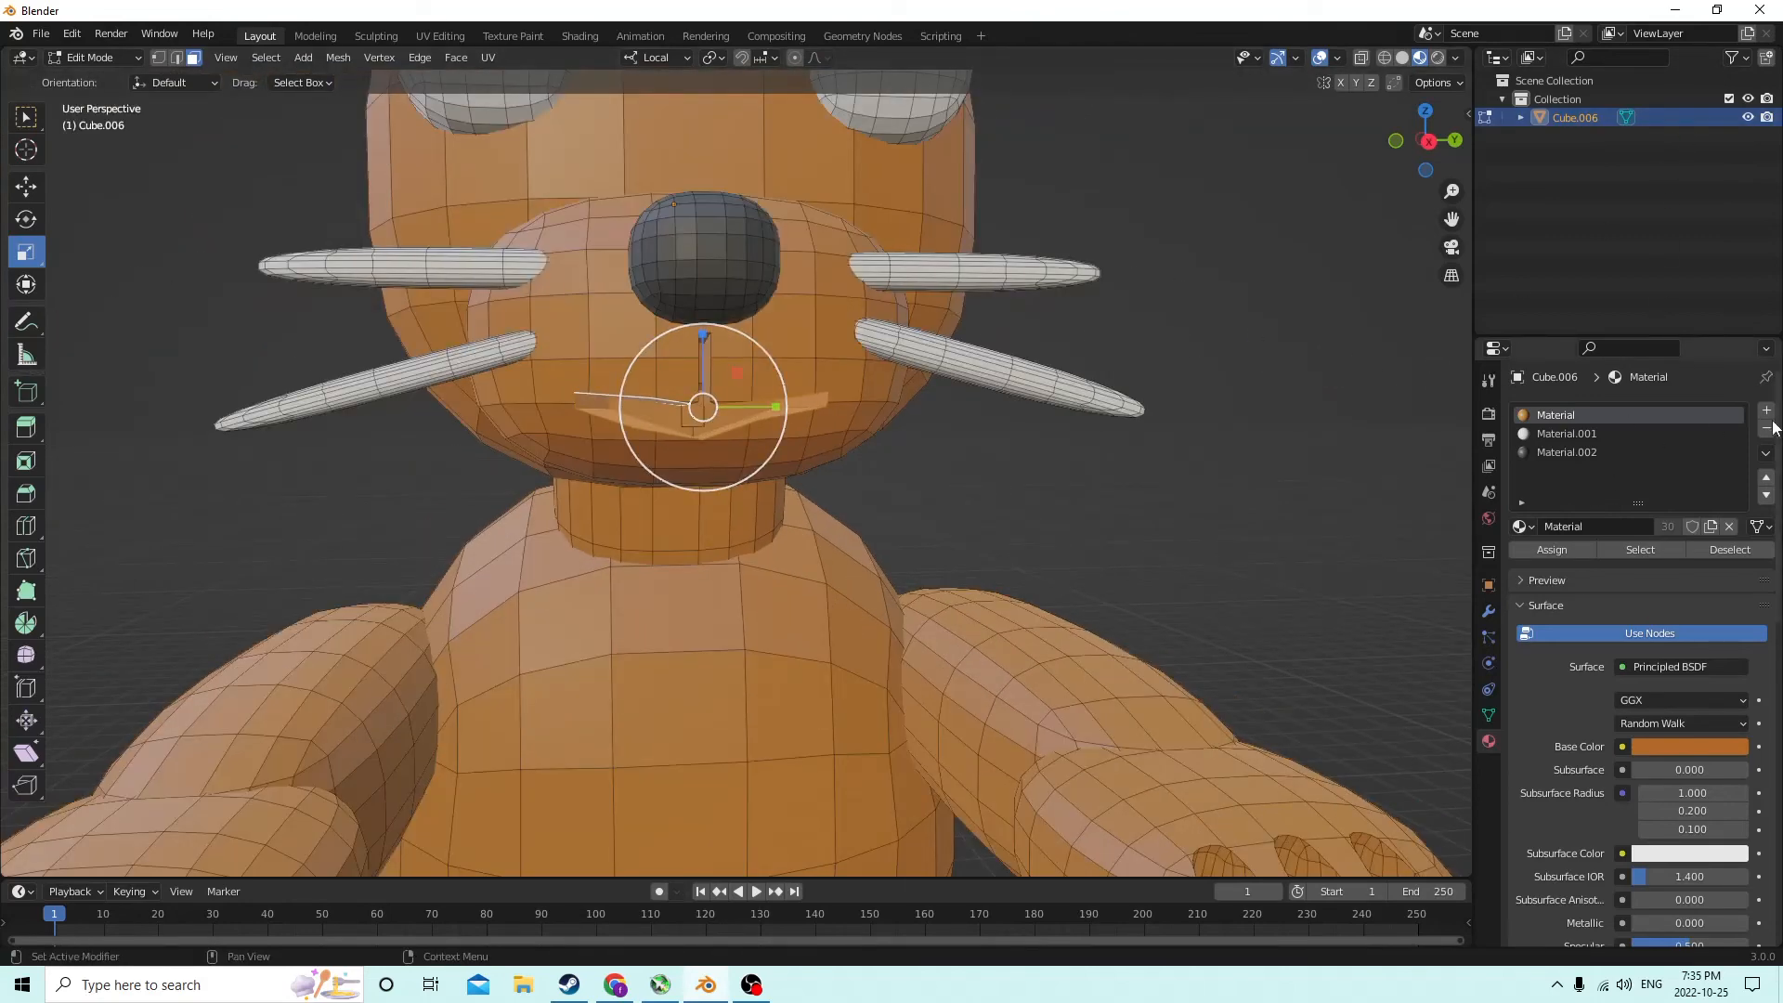
Create a new material with a red base color (H 0.993, S 0.996, V 0.800) and assign it to the selected mouth faces
click(1766, 410)
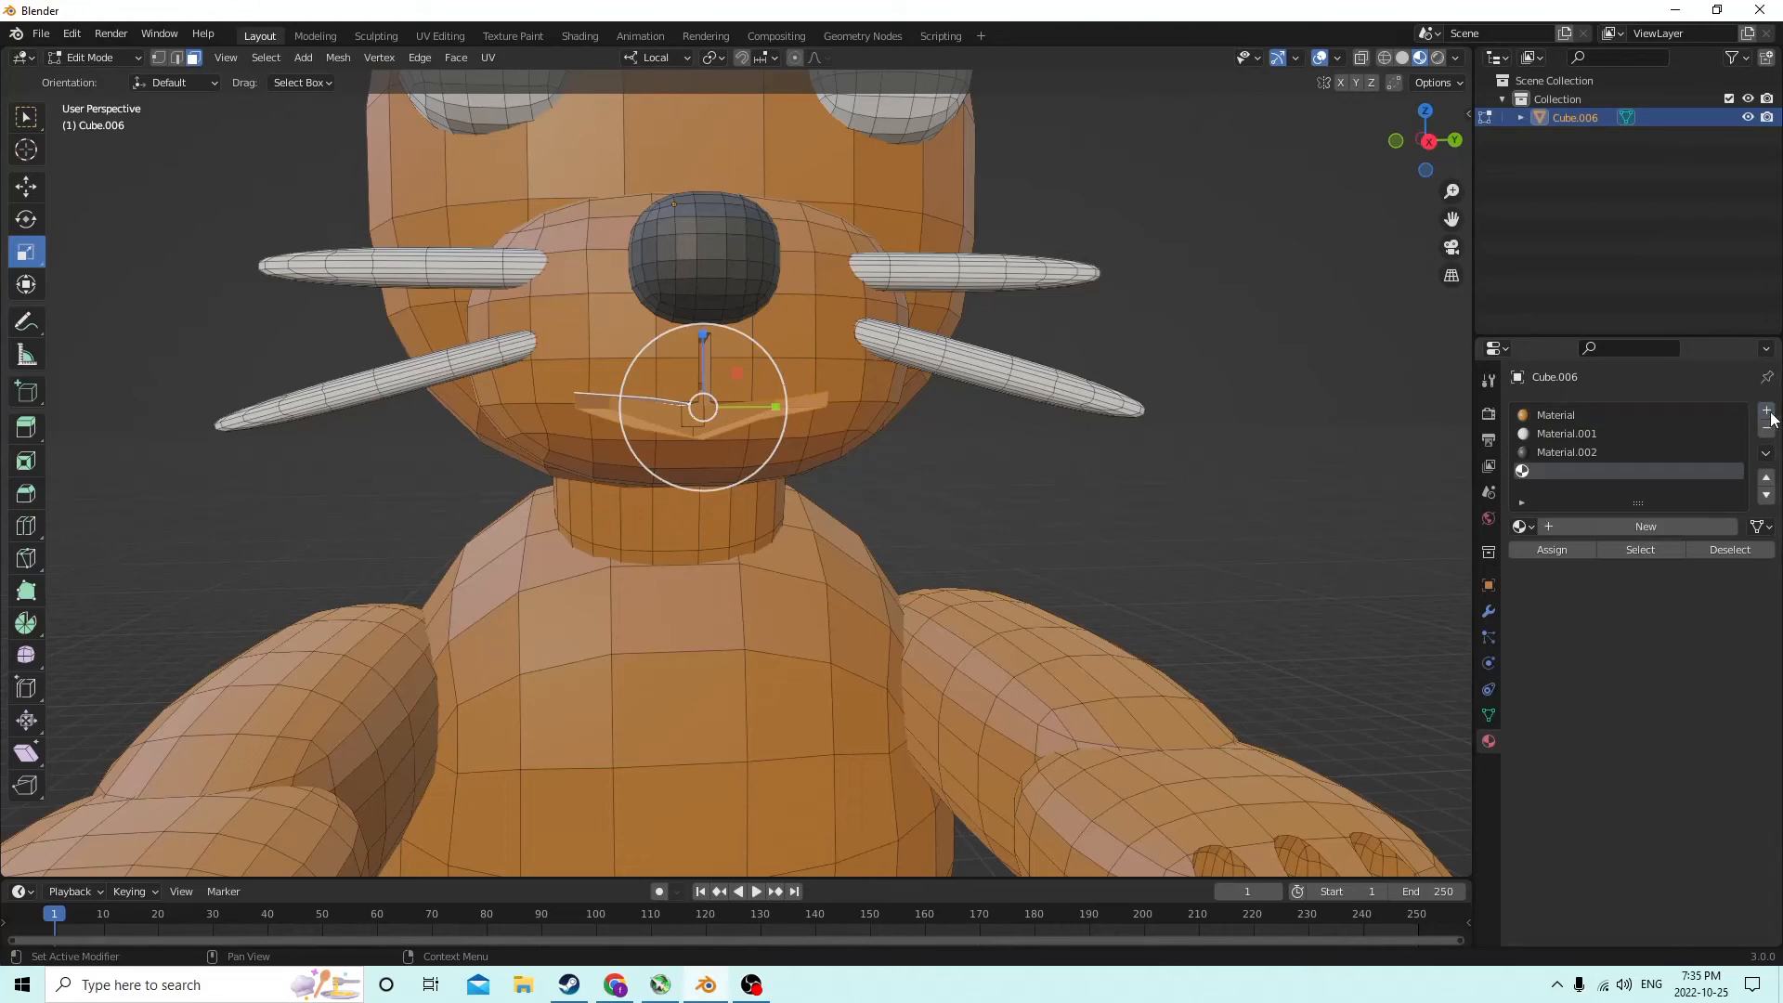
click(1602, 526)
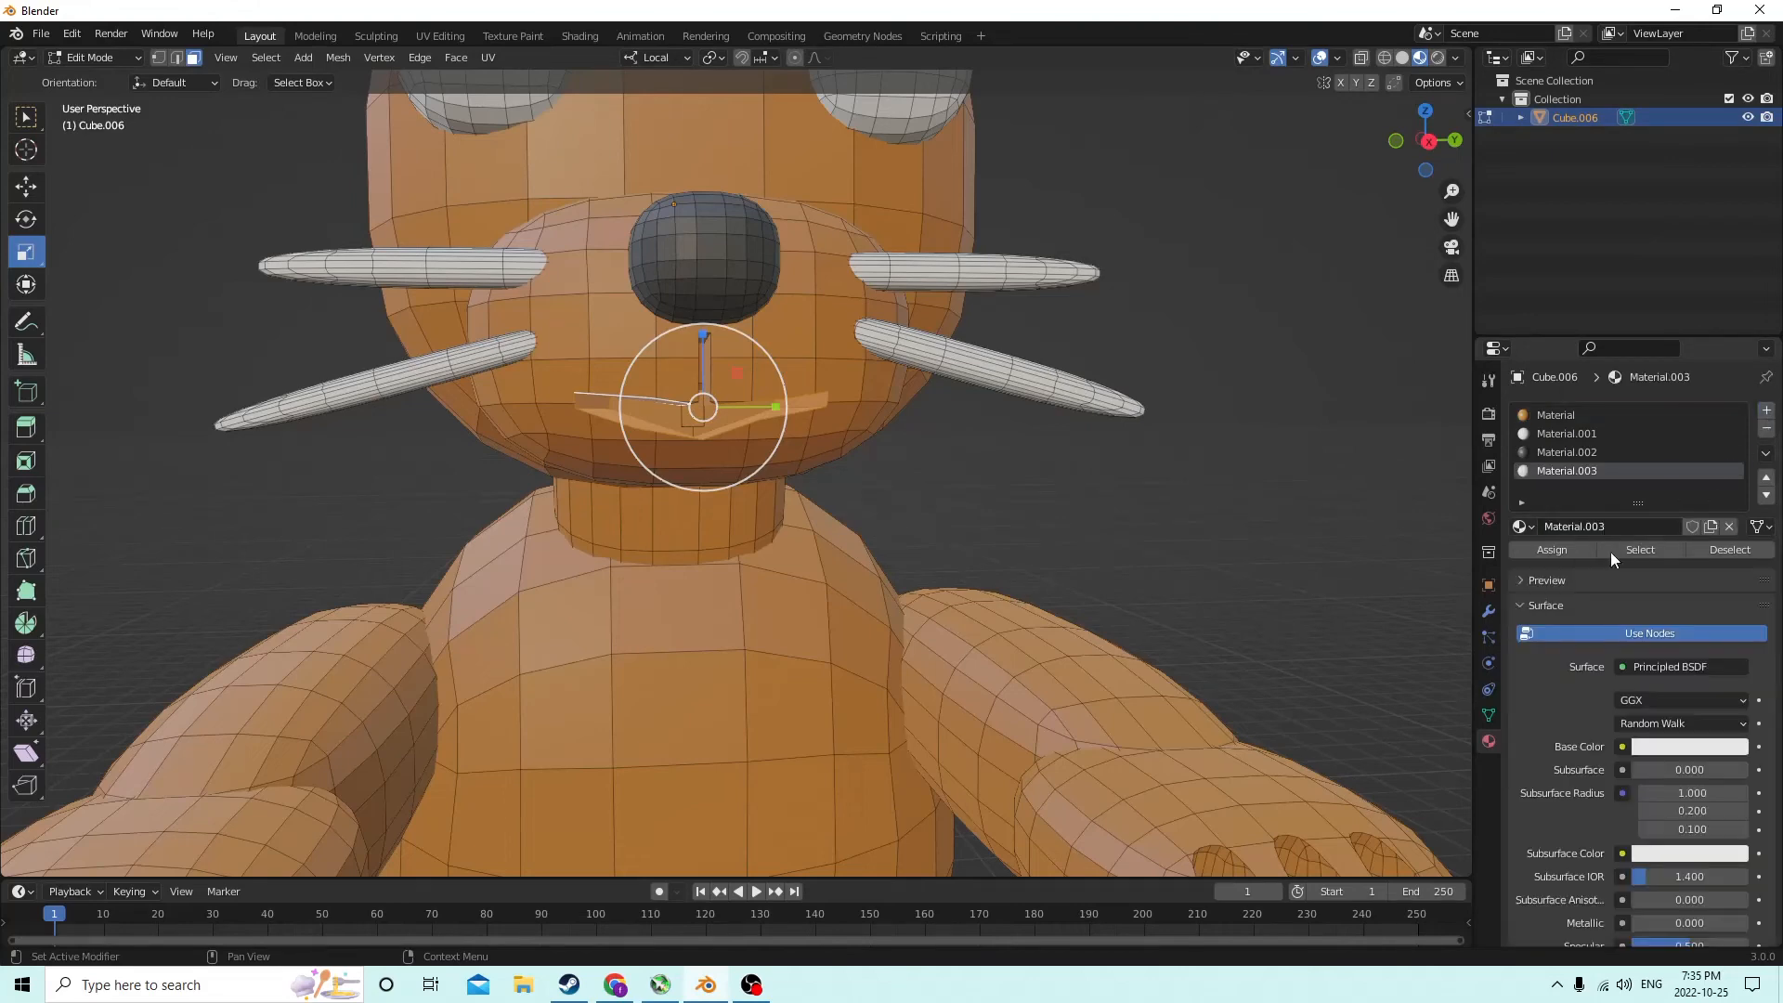
click(1668, 748)
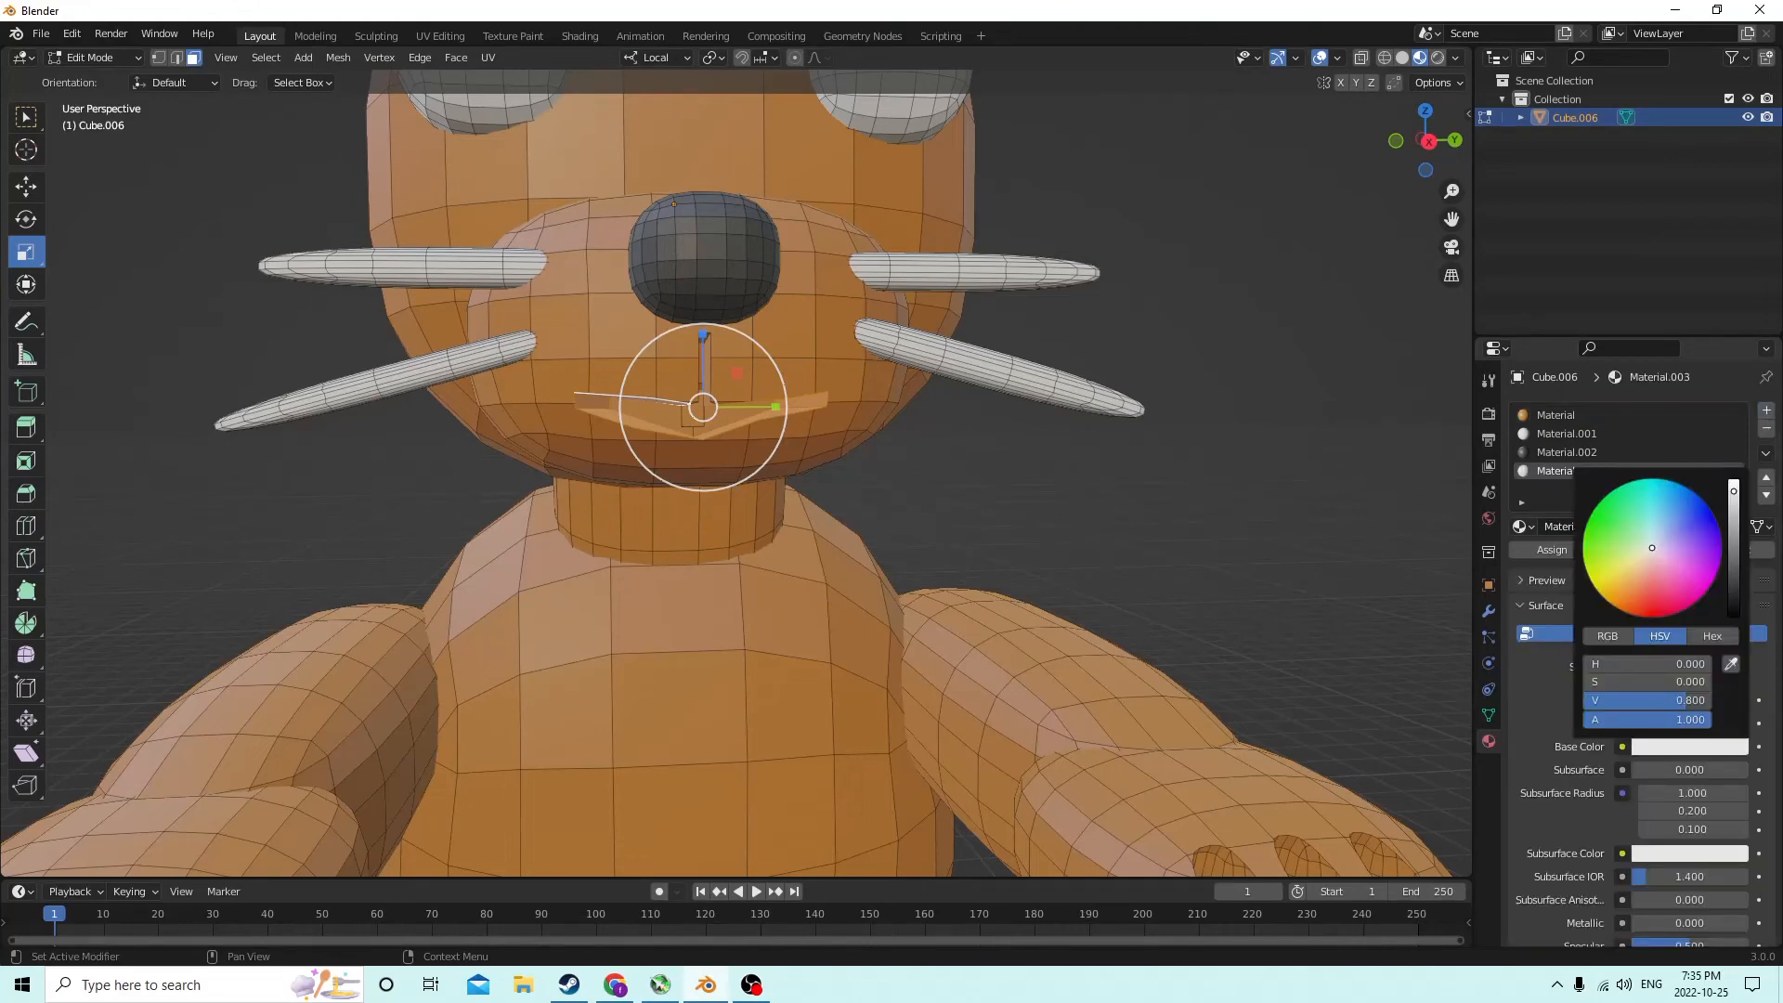
drag(1655, 586, 1657, 612)
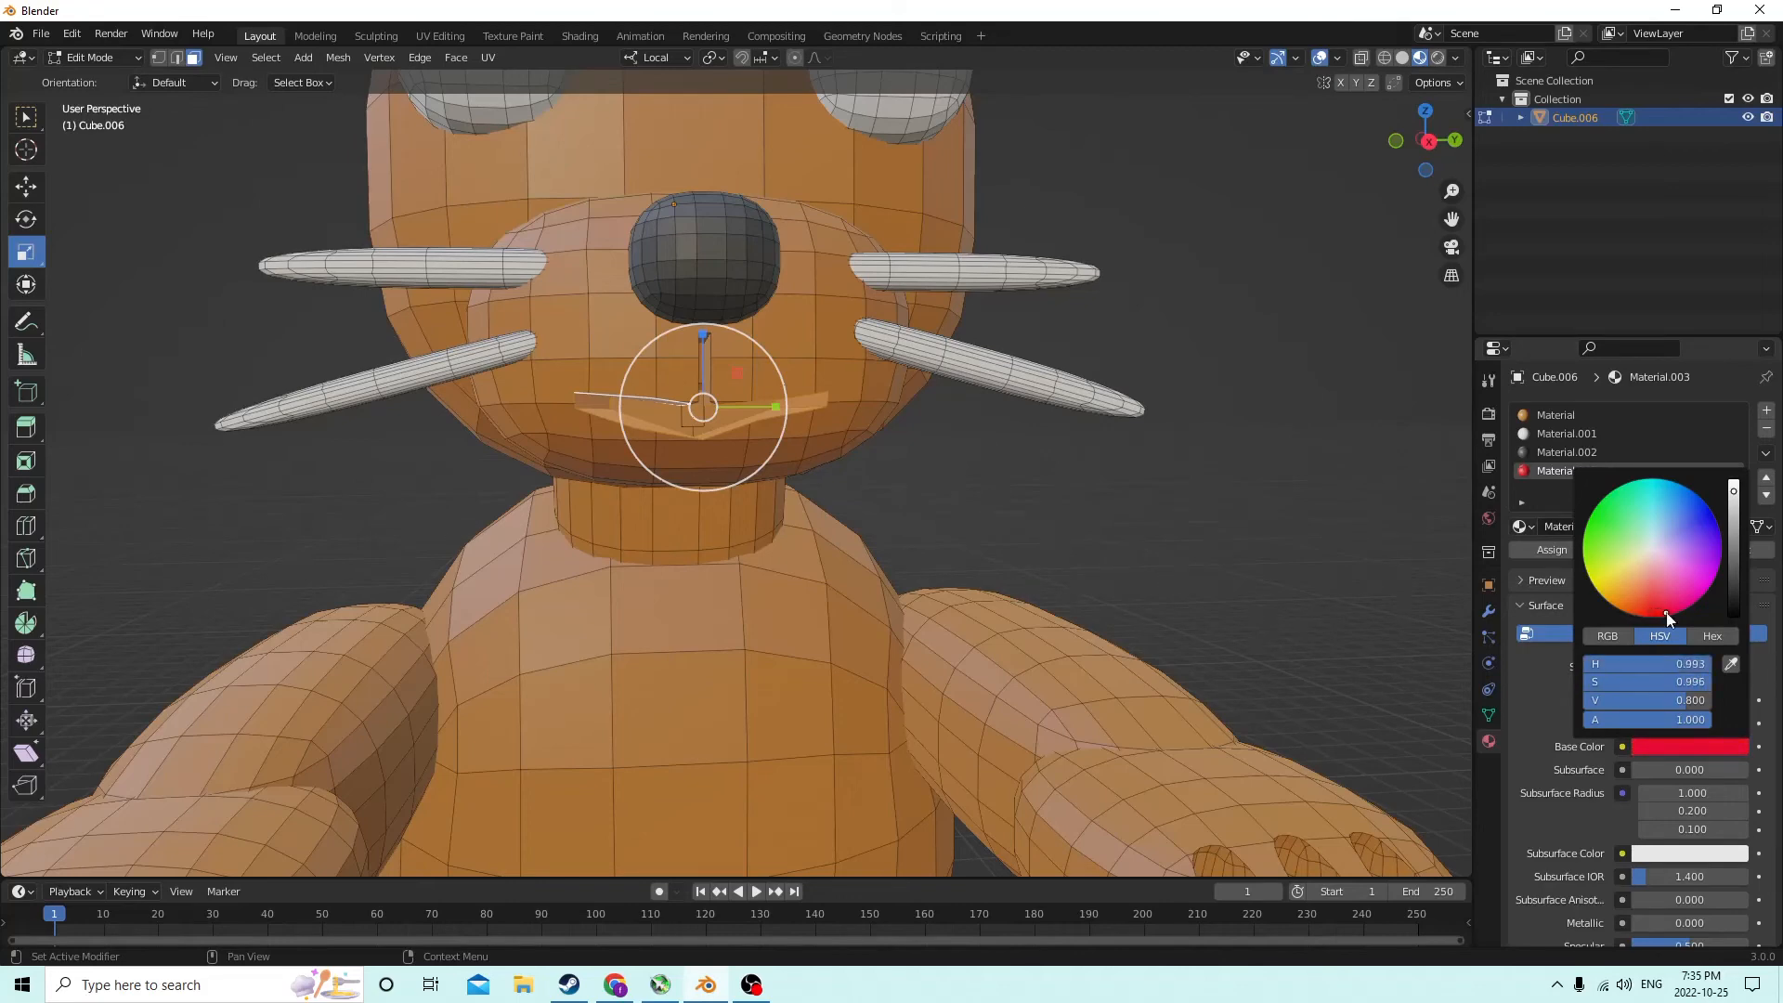
click(1531, 546)
Assign the red Material.003 to the unpainted back faces inside the mouth on both sides, and clear the selection
mouse_move(1297, 477)
middle_down()
mouse_move(1281, 426)
mouse_move(1287, 444)
middle_up()
click(721, 403)
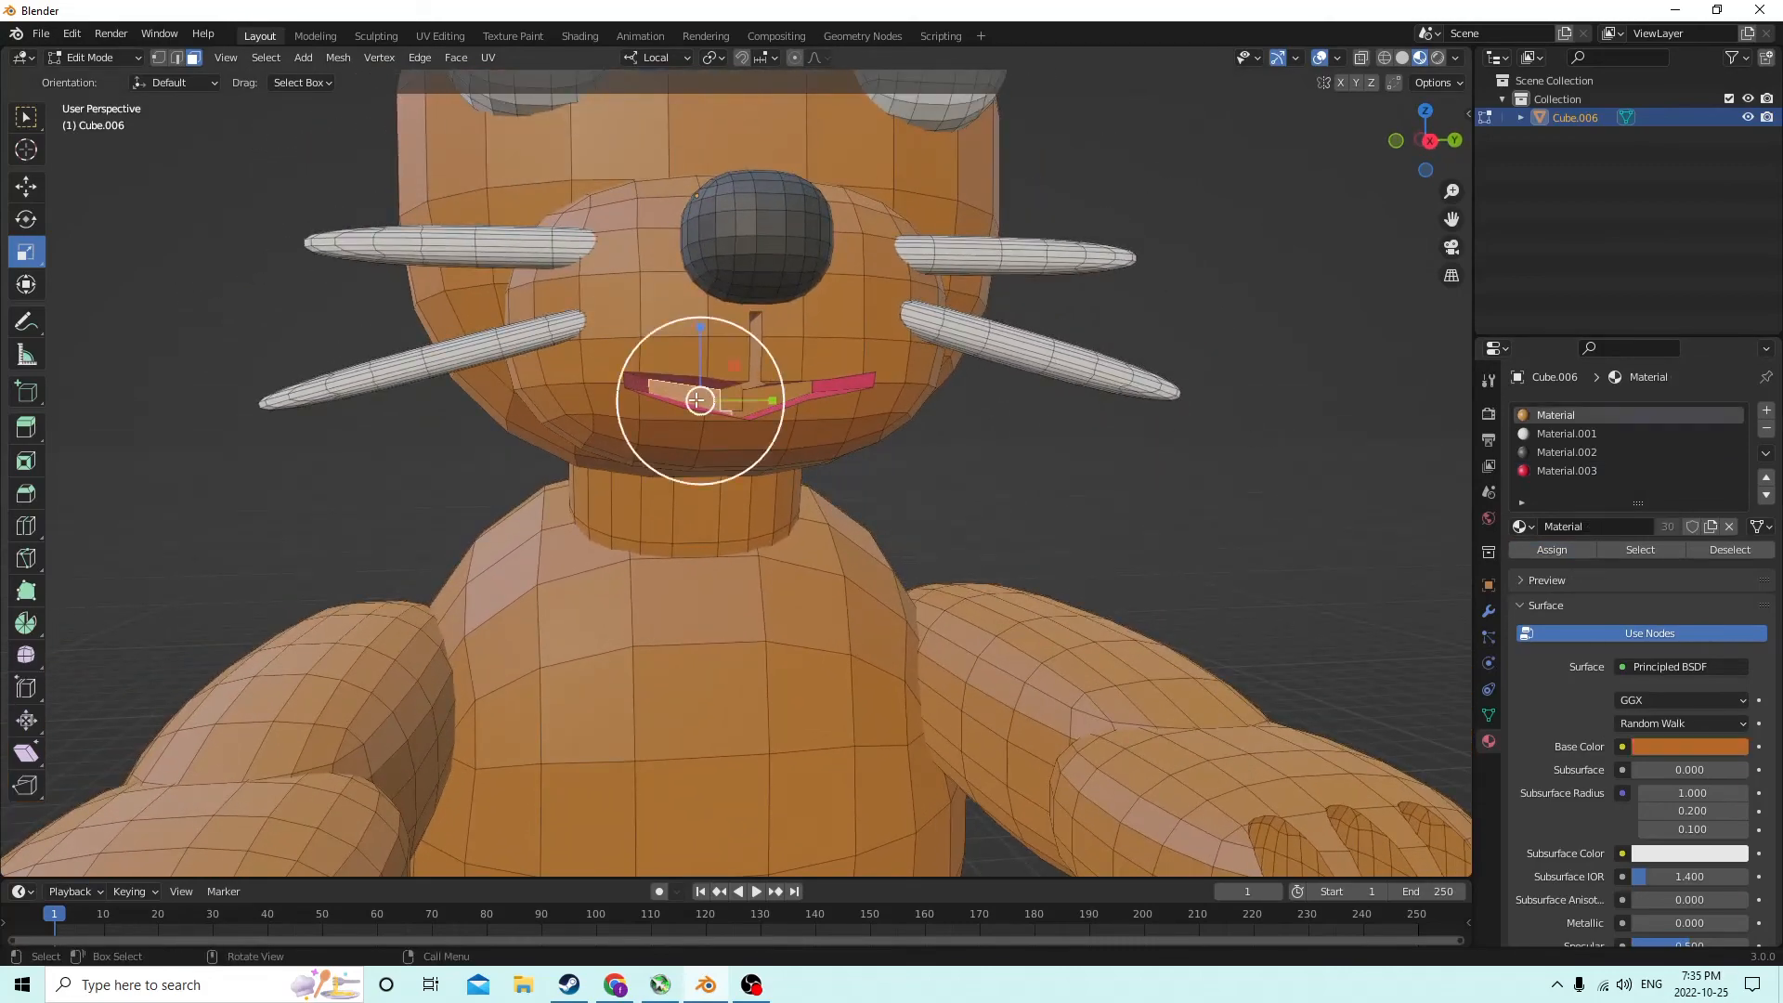
shift+click(790, 395)
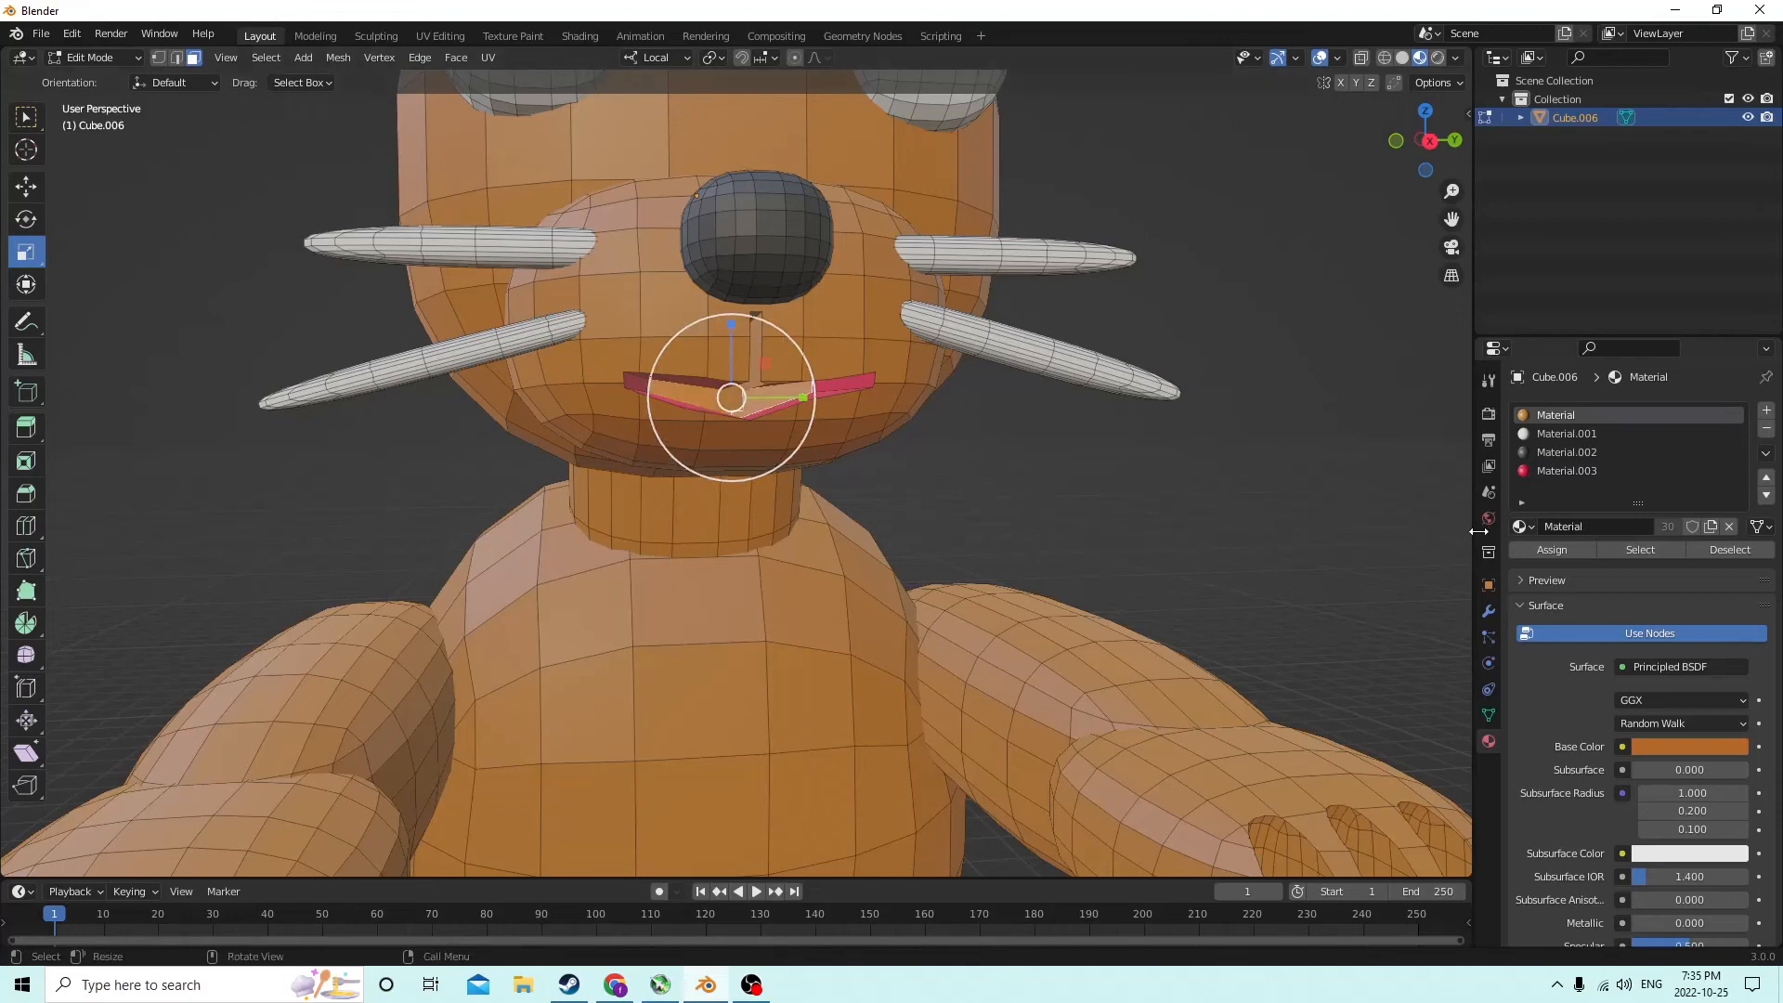
click(1537, 474)
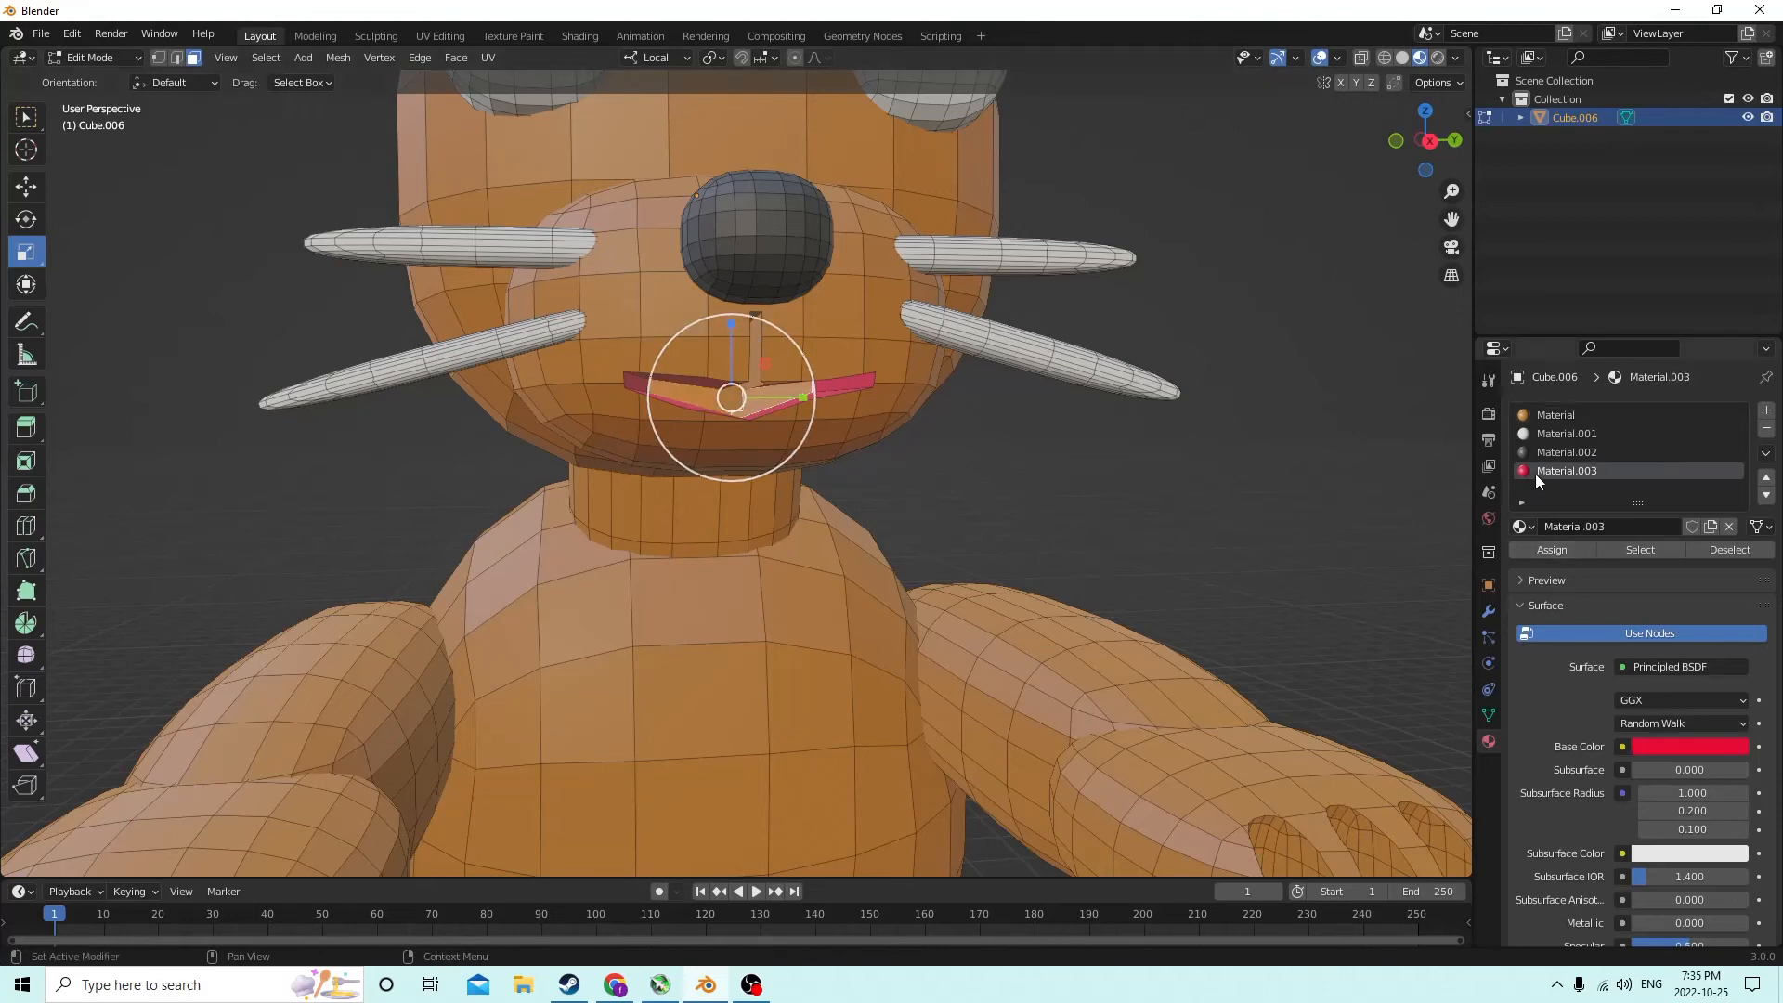
click(1540, 550)
click(1310, 469)
Examine the painted mouth on the whole rabbit in Object Mode, and return to Edit Mode close to the face
middle_drag(1310, 469, 1297, 436)
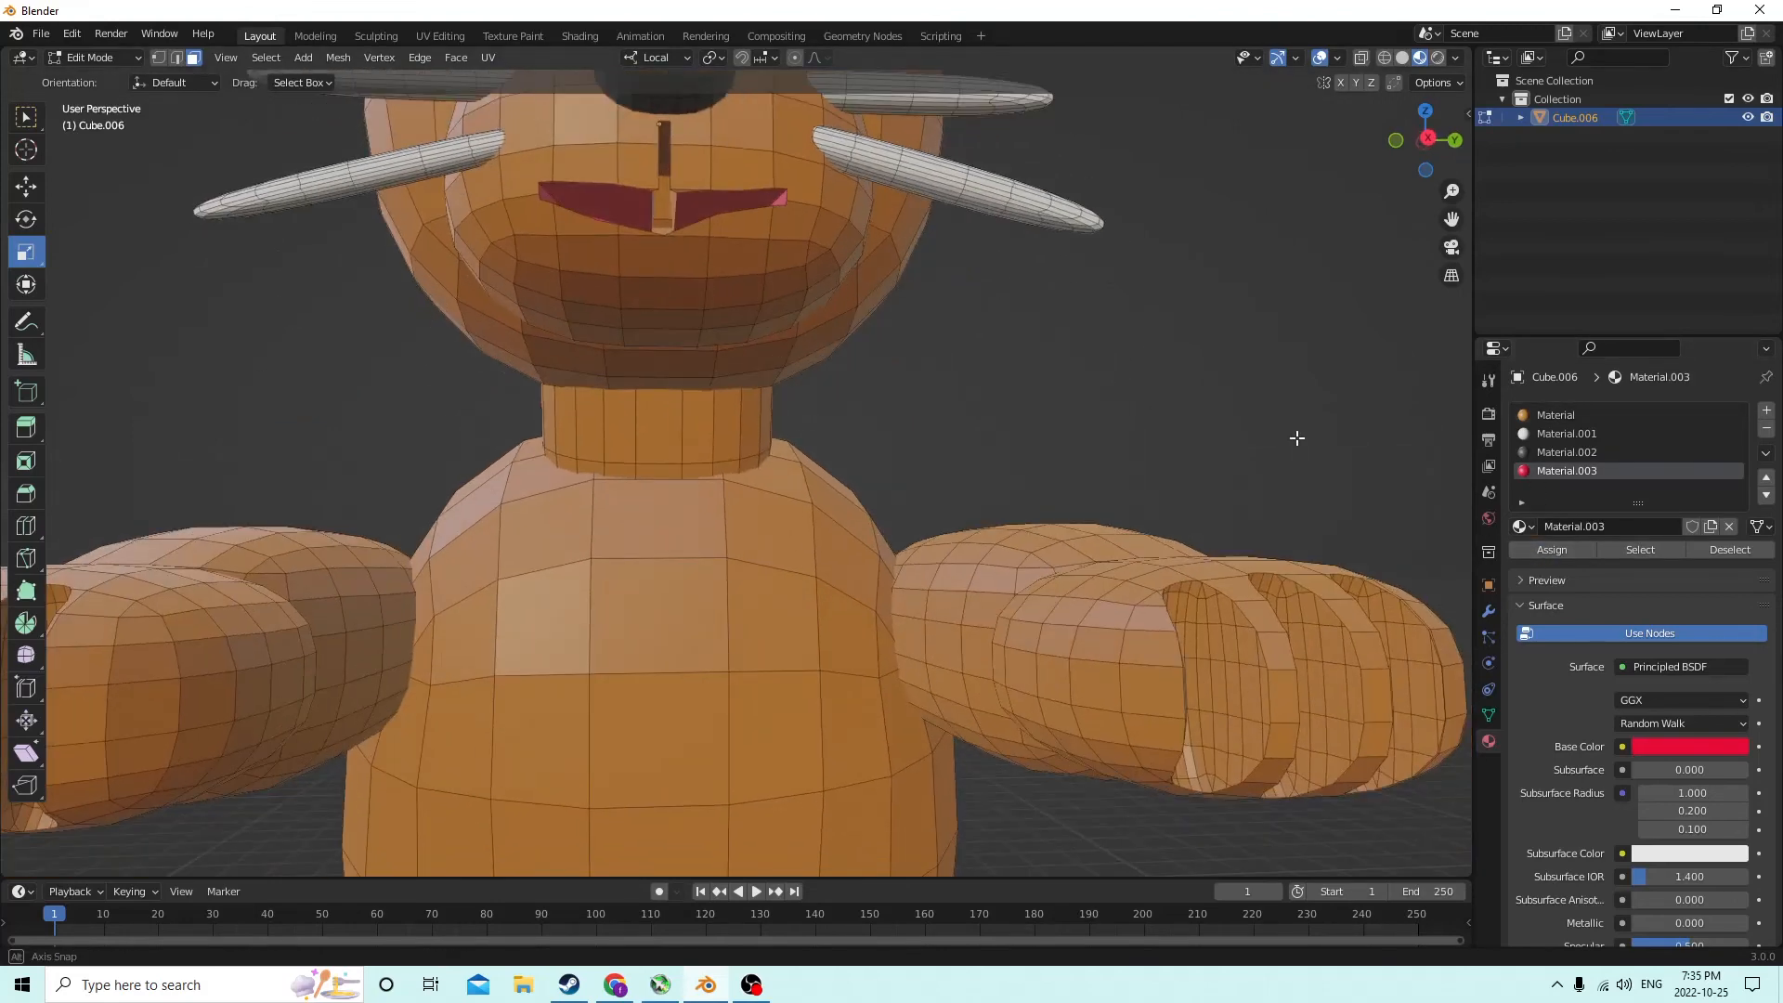
scroll(1291, 455, down, 7)
key(Tab)
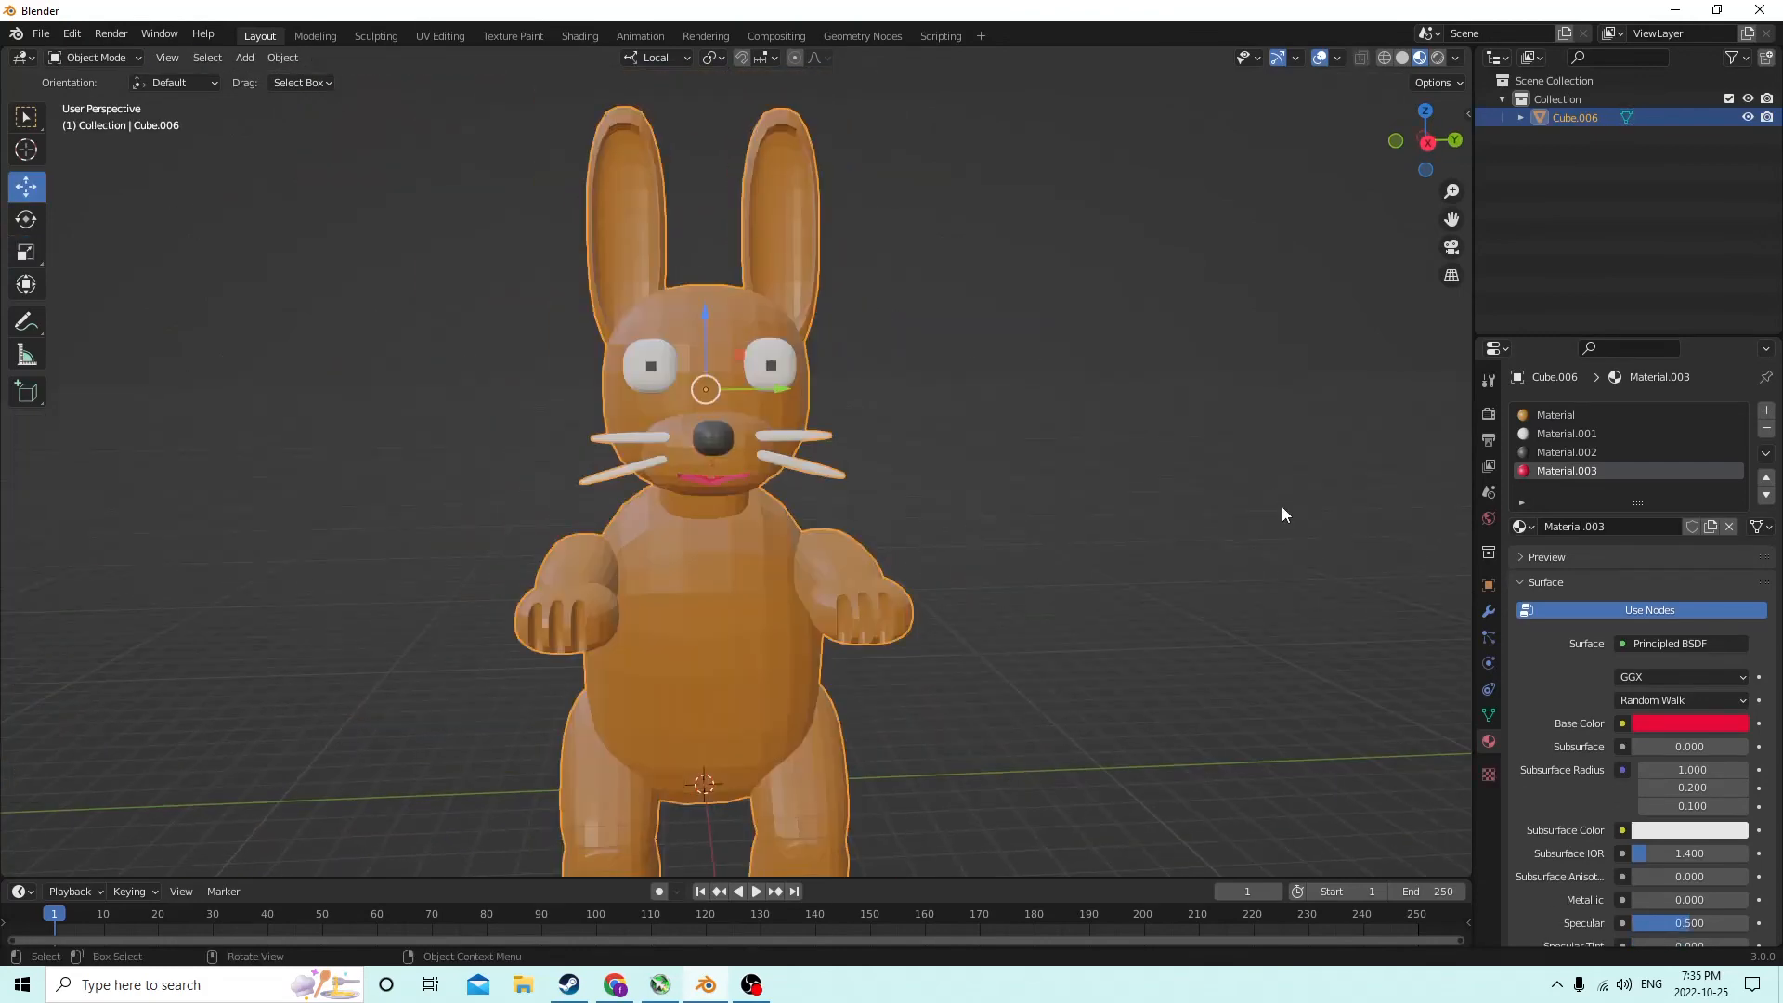
middle_drag(1282, 505, 1223, 477)
middle_drag(1261, 504, 1134, 481)
scroll(1284, 489, up, 5)
scroll(1273, 498, up, 4)
key(Tab)
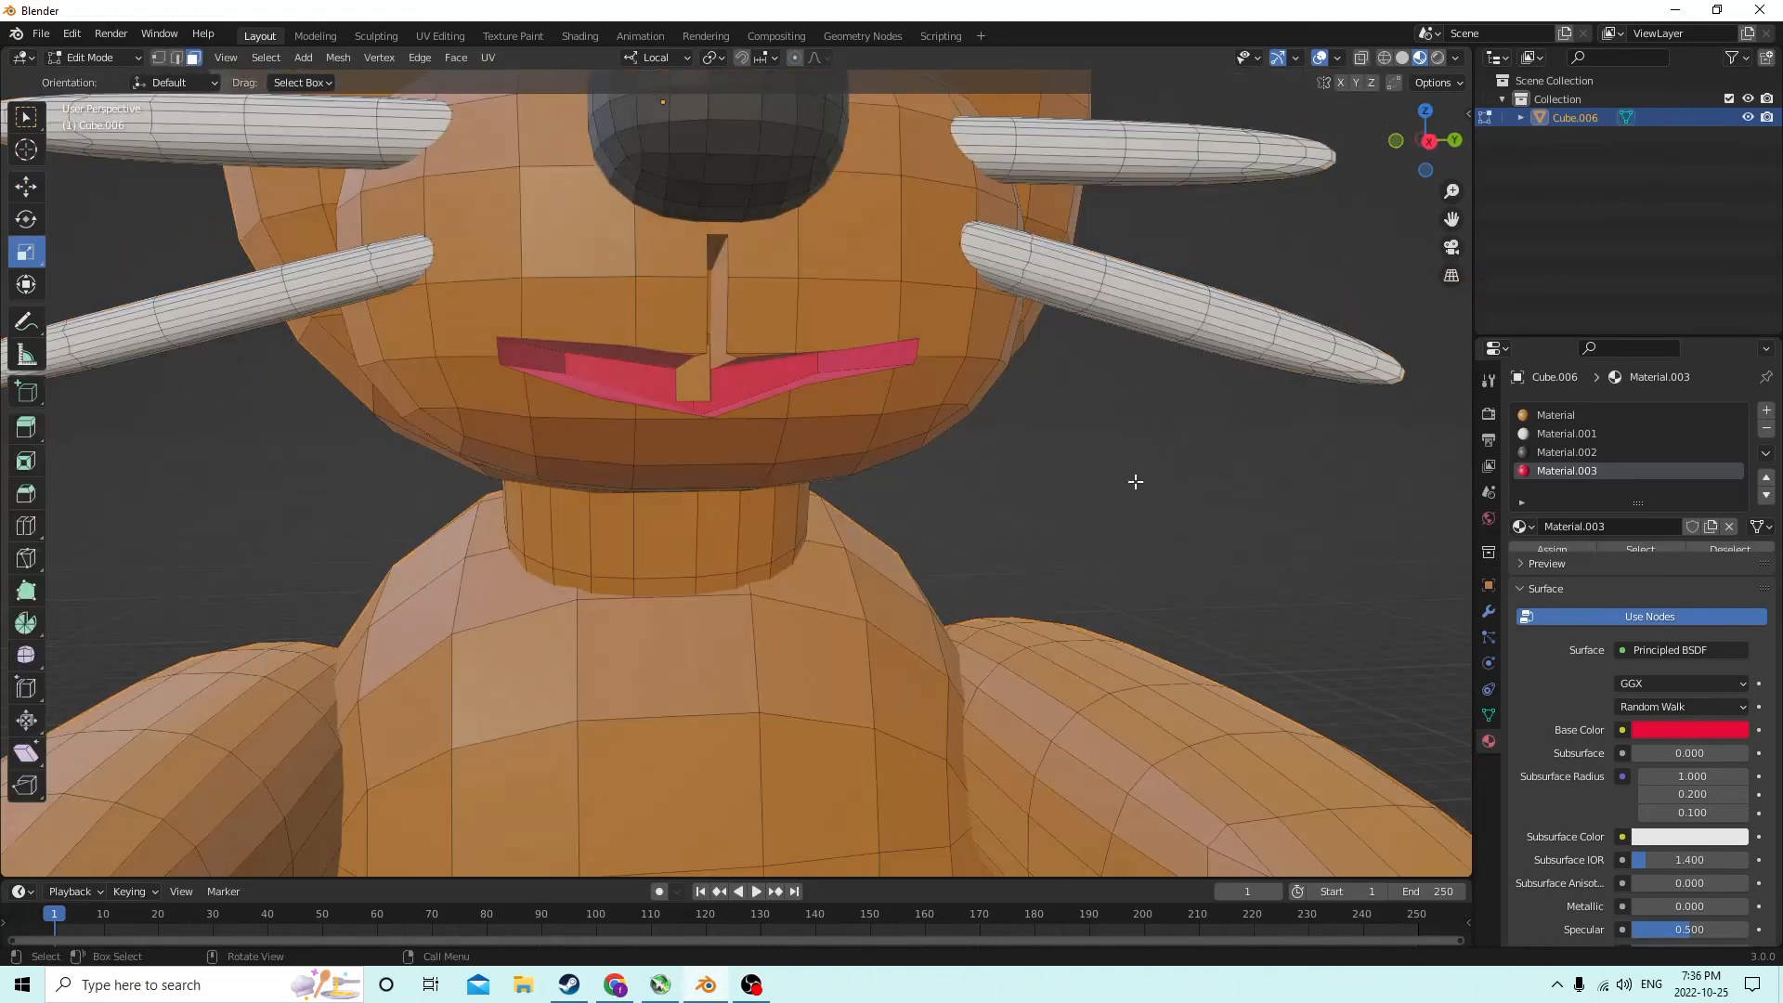
Select the remaining orange faces at the centre of the mouth and assign the red Material.003 to them
scroll(772, 401, up, 1)
click(611, 391)
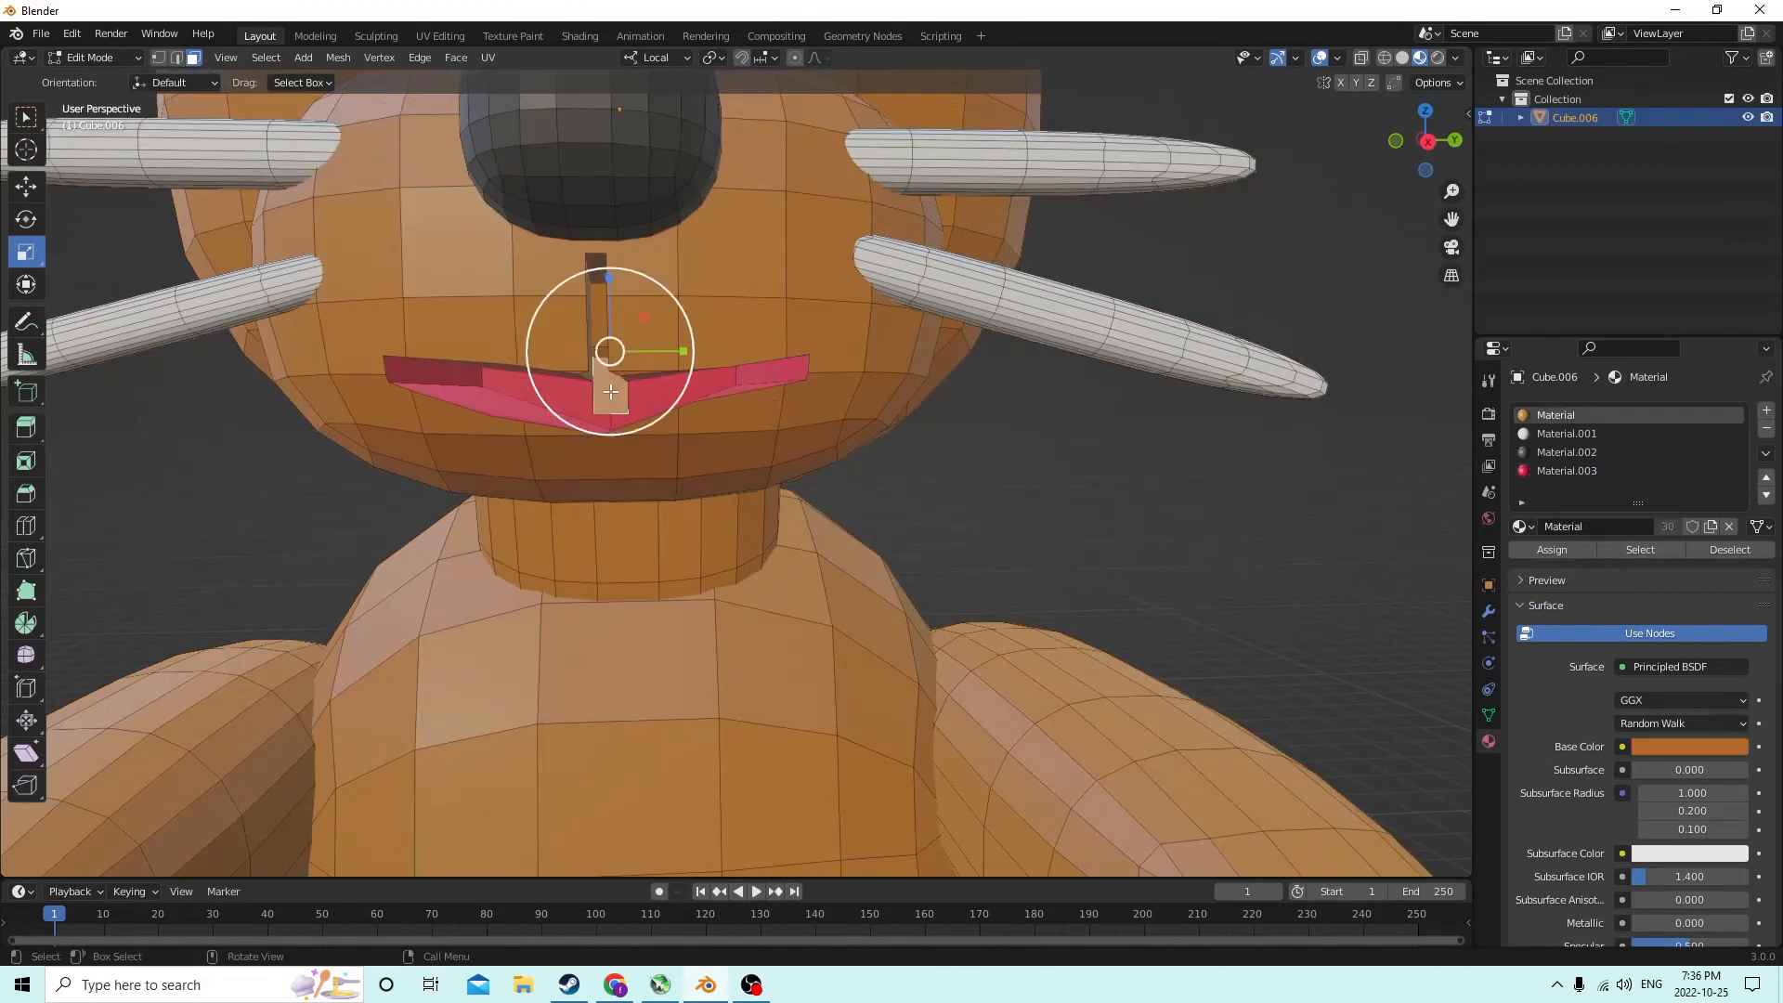
middle_drag(759, 433, 1460, 454)
click(1526, 472)
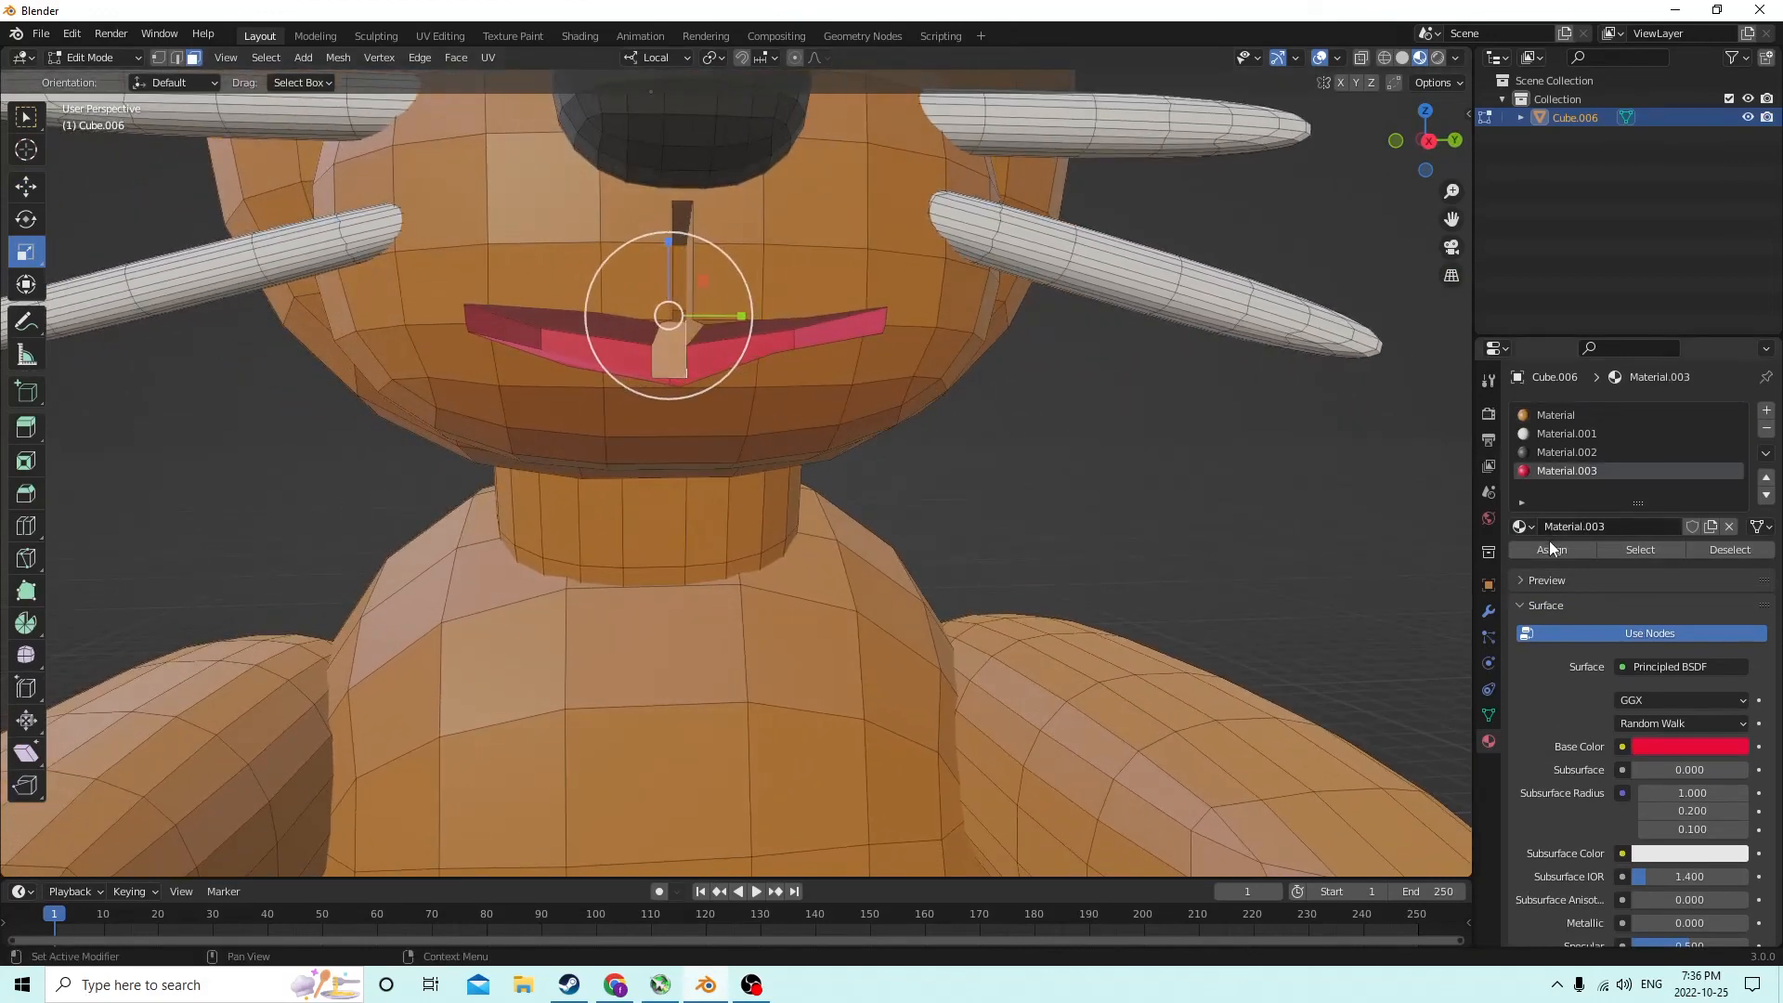
scroll(1260, 494, down, 5)
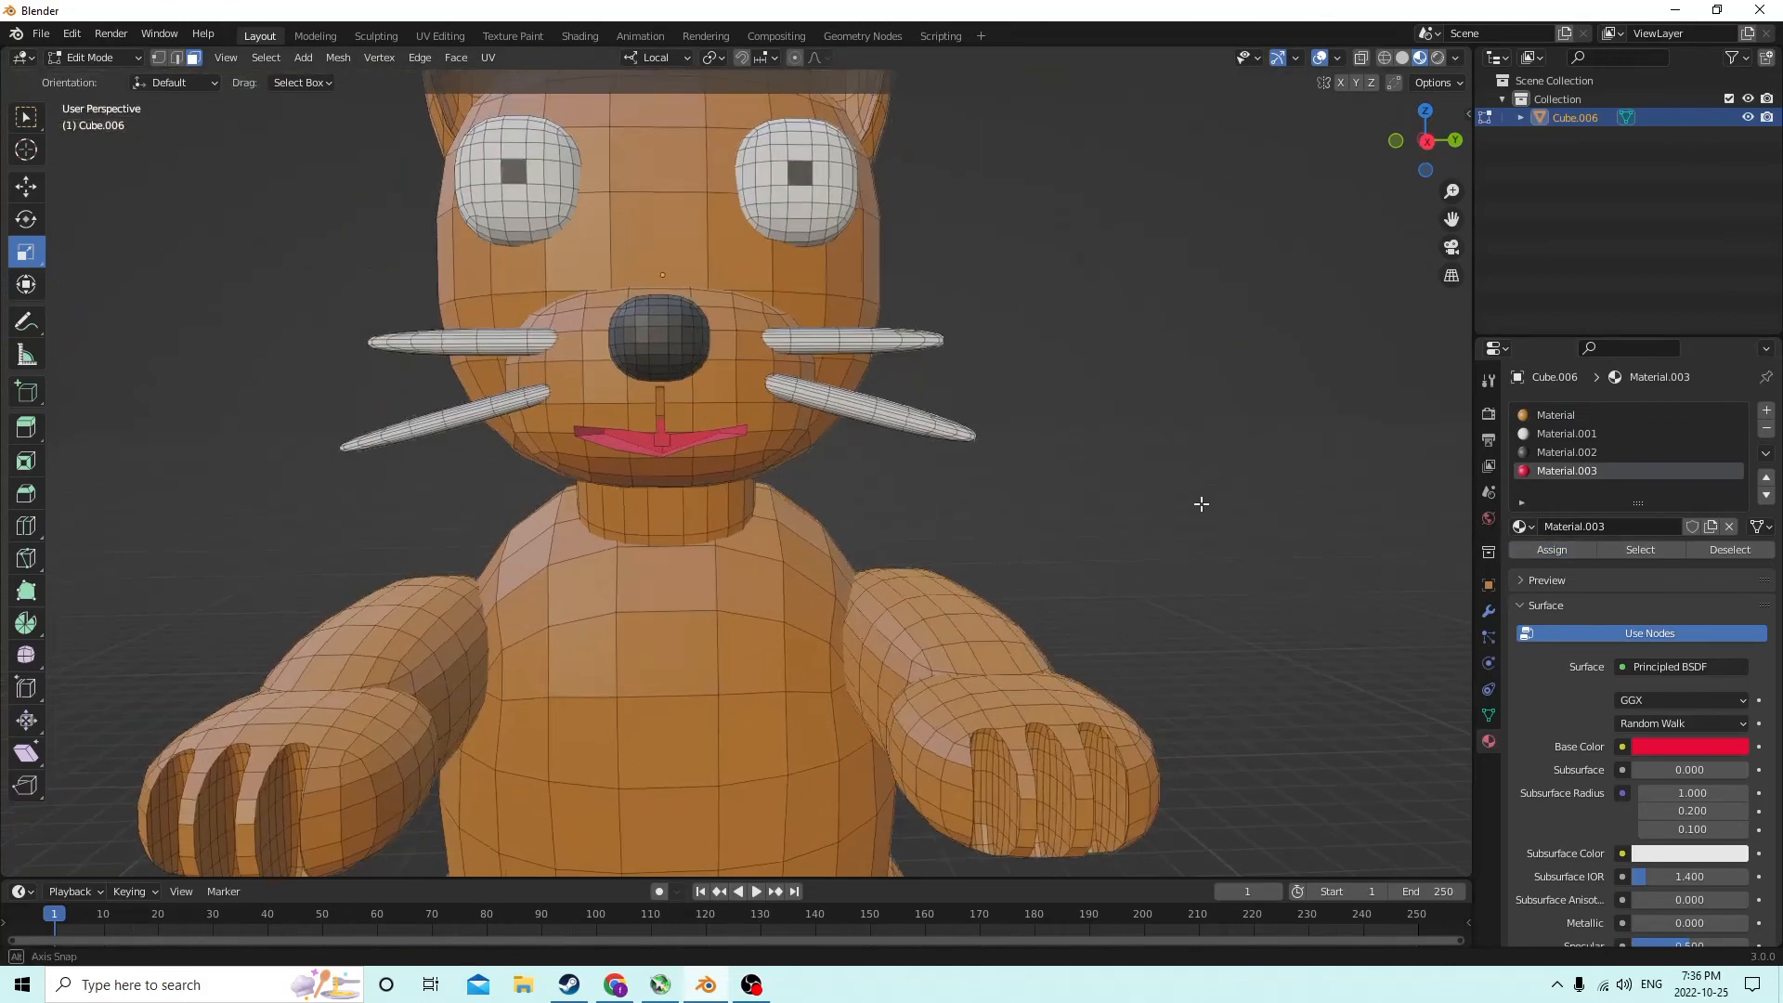
Examine the finished face on the full figure with and without the mesh edges, ending at the ears in Edit Mode
scroll(1215, 498, down, 5)
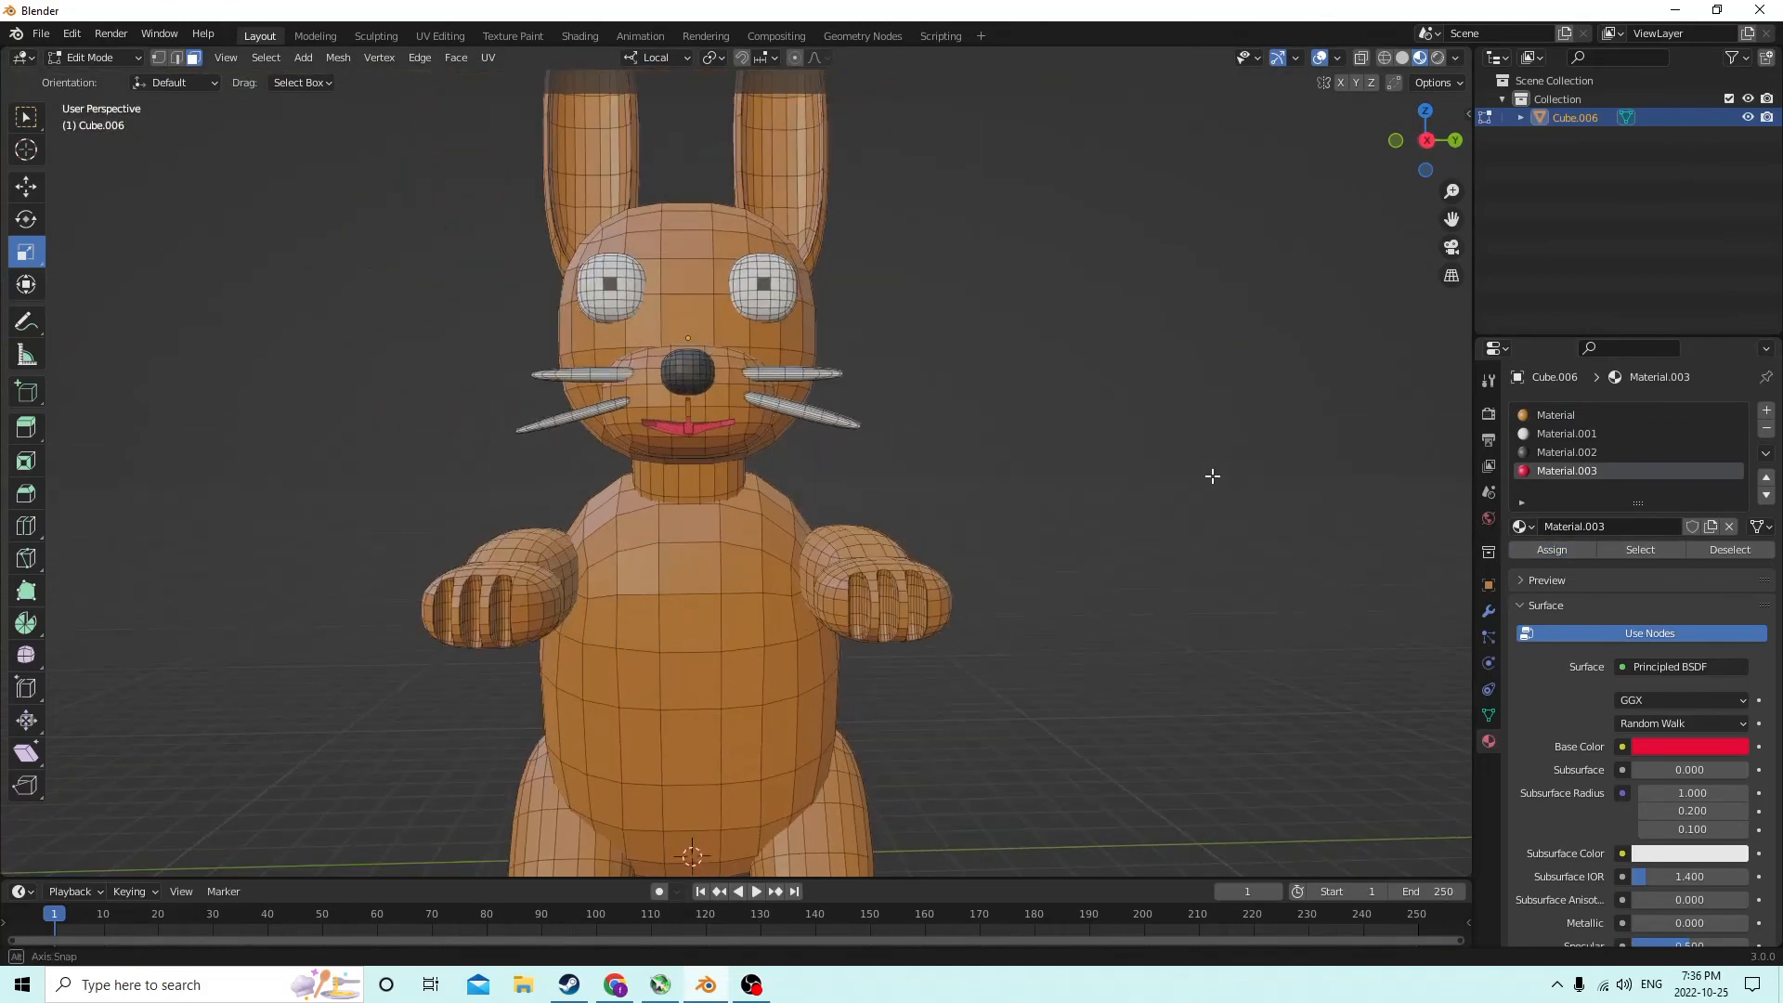
middle_drag(1241, 501, 1174, 561)
scroll(1234, 521, up, 3)
key(Tab)
scroll(1274, 461, down, 2)
scroll(1231, 558, up, 3)
key(Tab)
scroll(881, 406, up, 3)
middle_drag(676, 308, 1250, 205)
drag(1464, 221, 1520, 431)
middle_drag(987, 244, 945, 204)
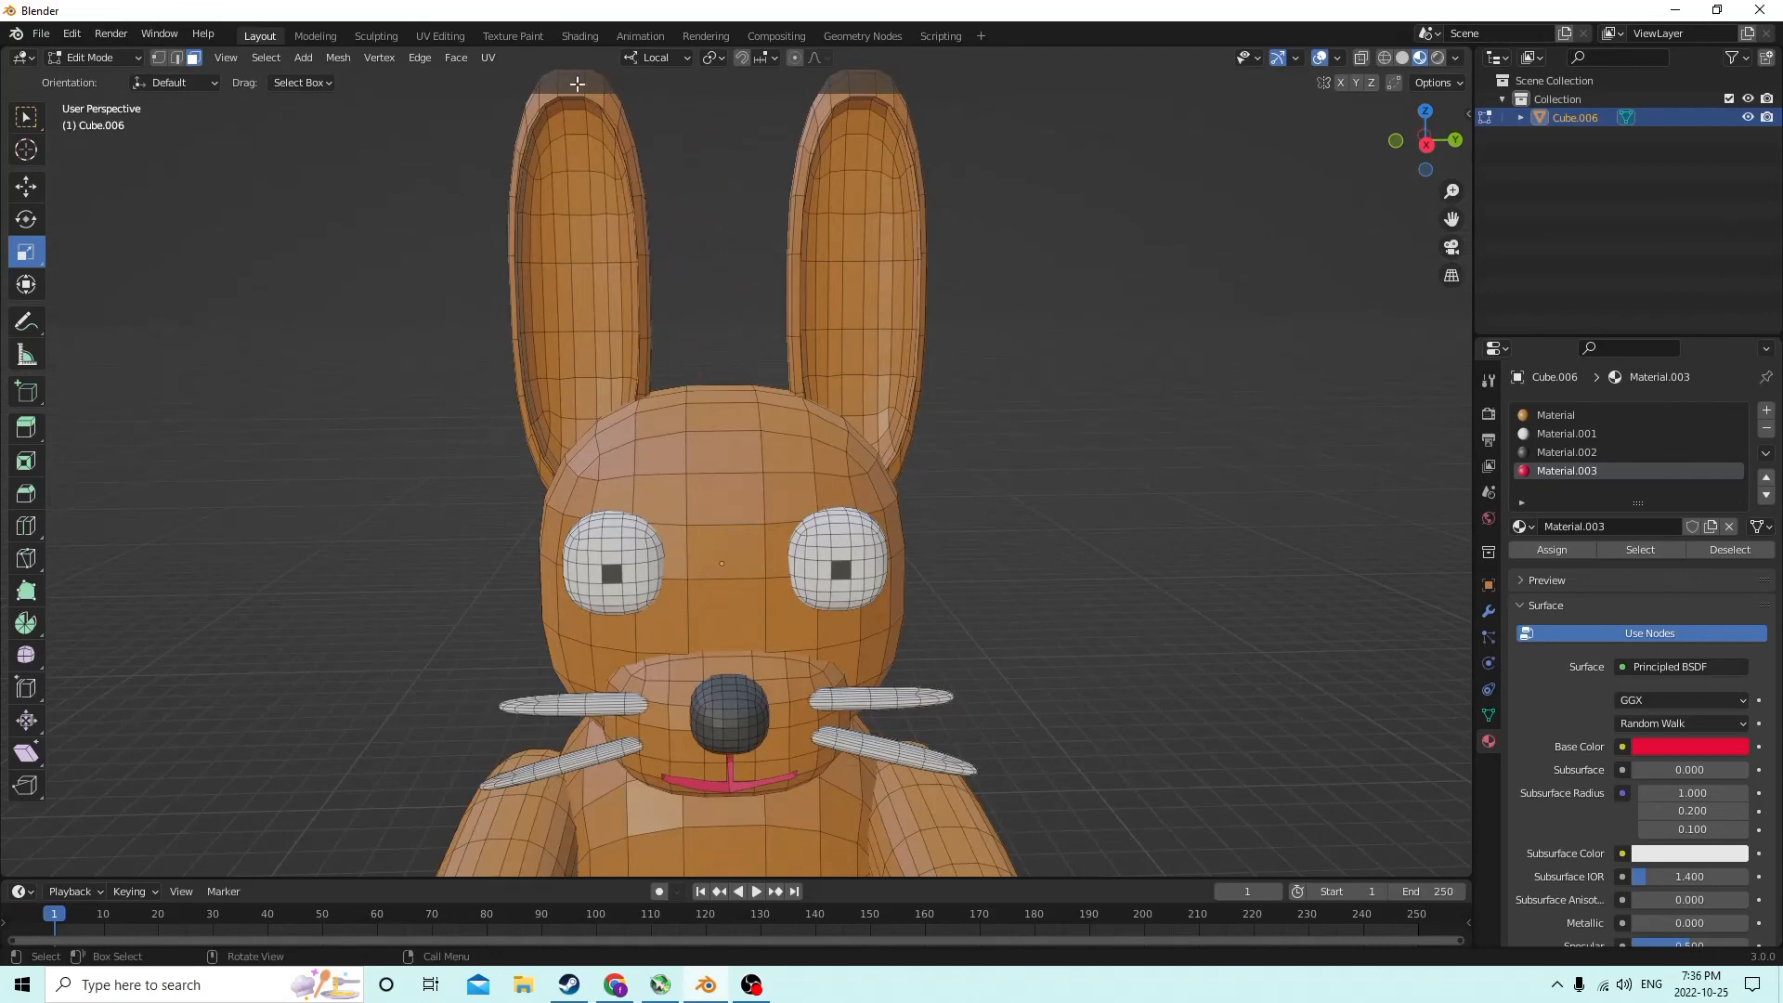
middle_drag(613, 131, 655, 110)
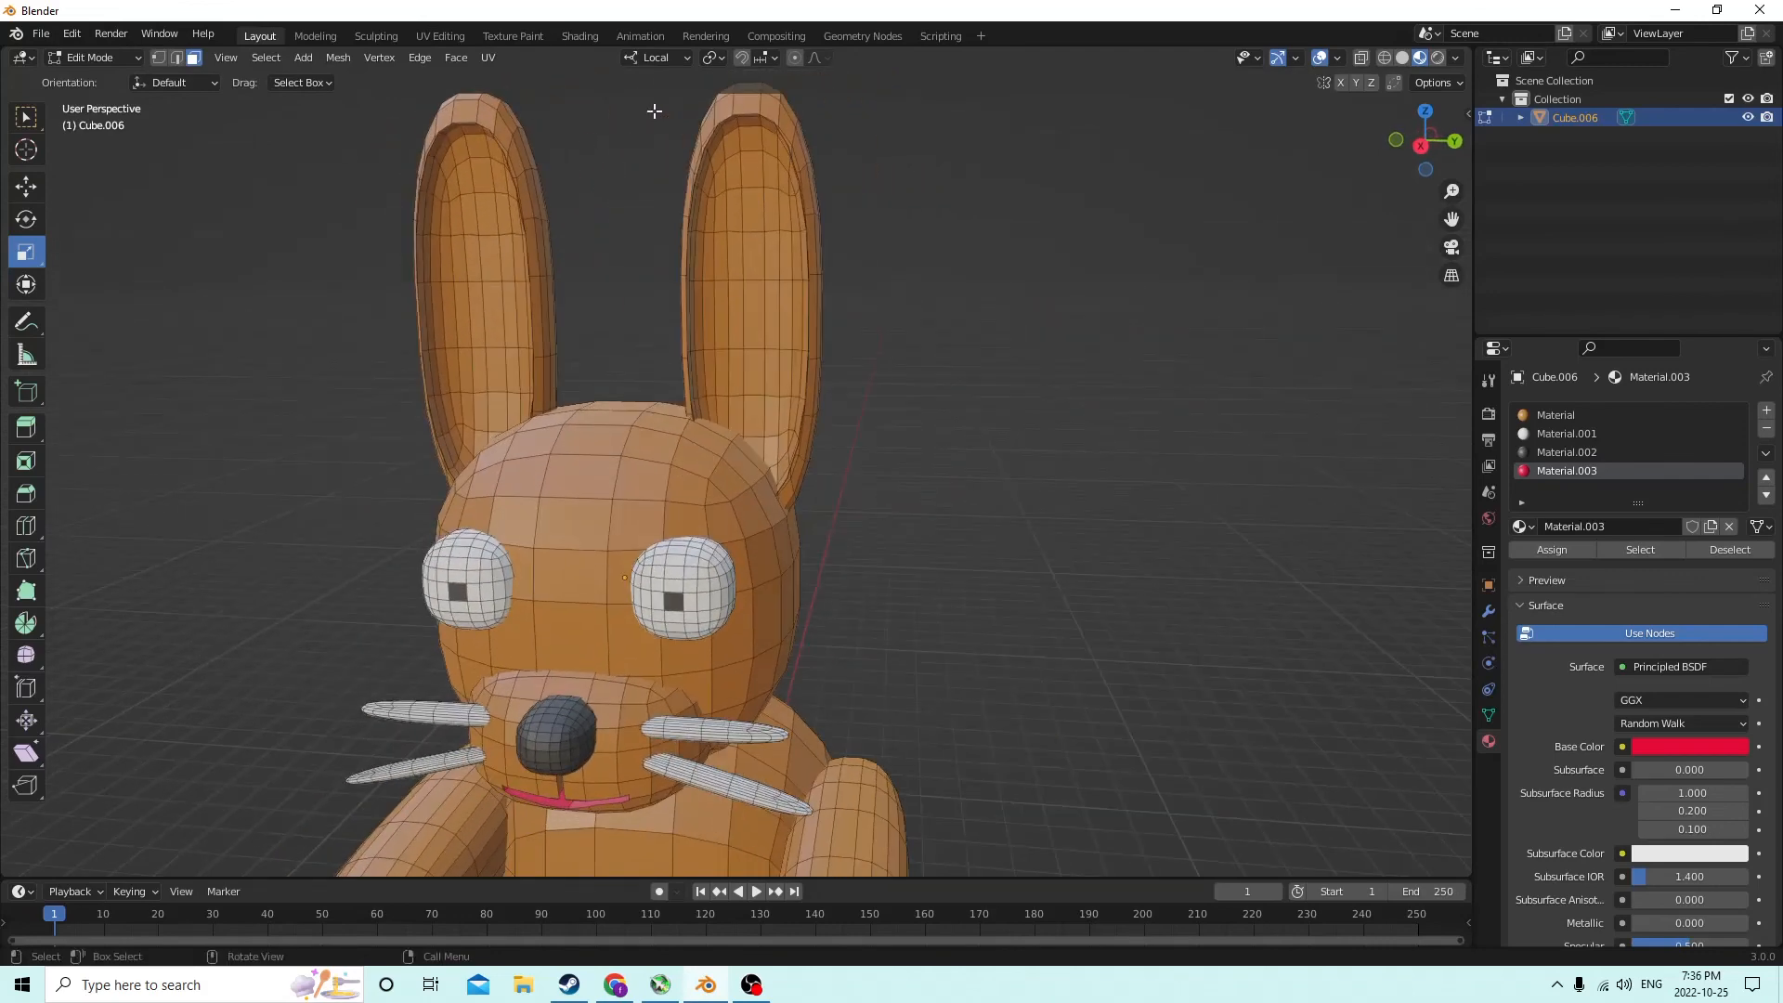
Select the vertical strips of faces along the inner side of the hollow in the rabbit's left ear, using shortest-path picking
click(727, 124)
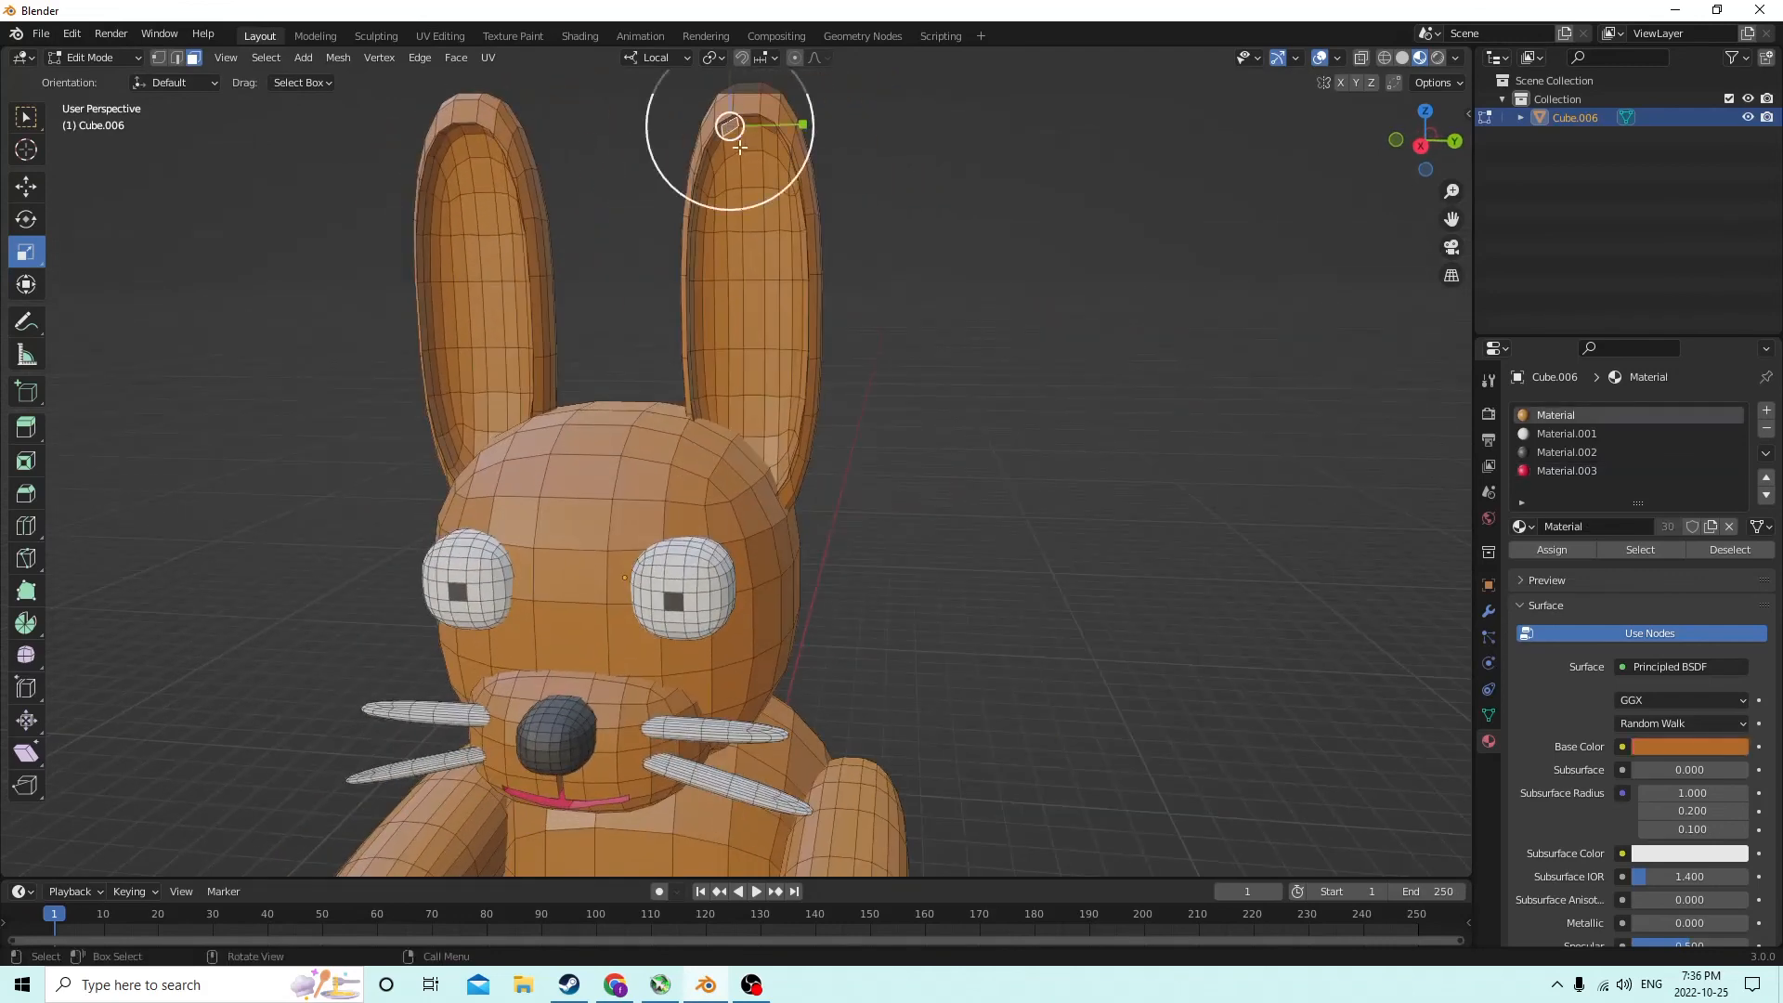
click(732, 173)
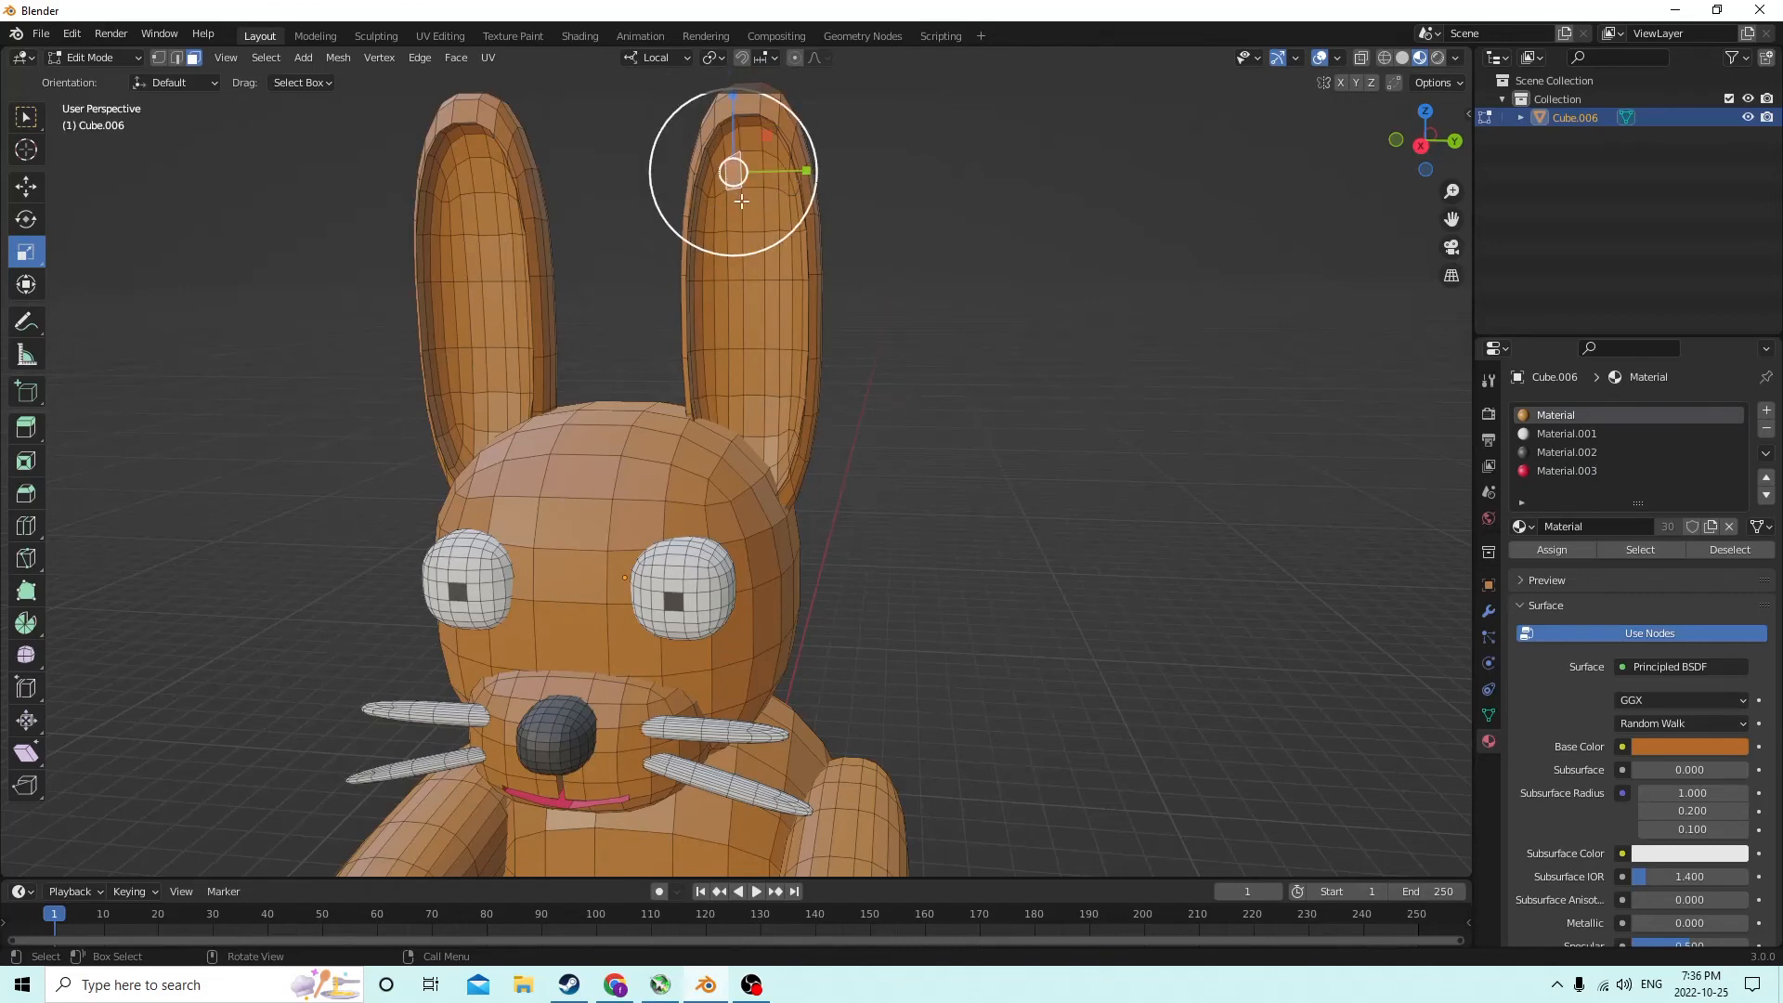
ctrl+click(741, 419)
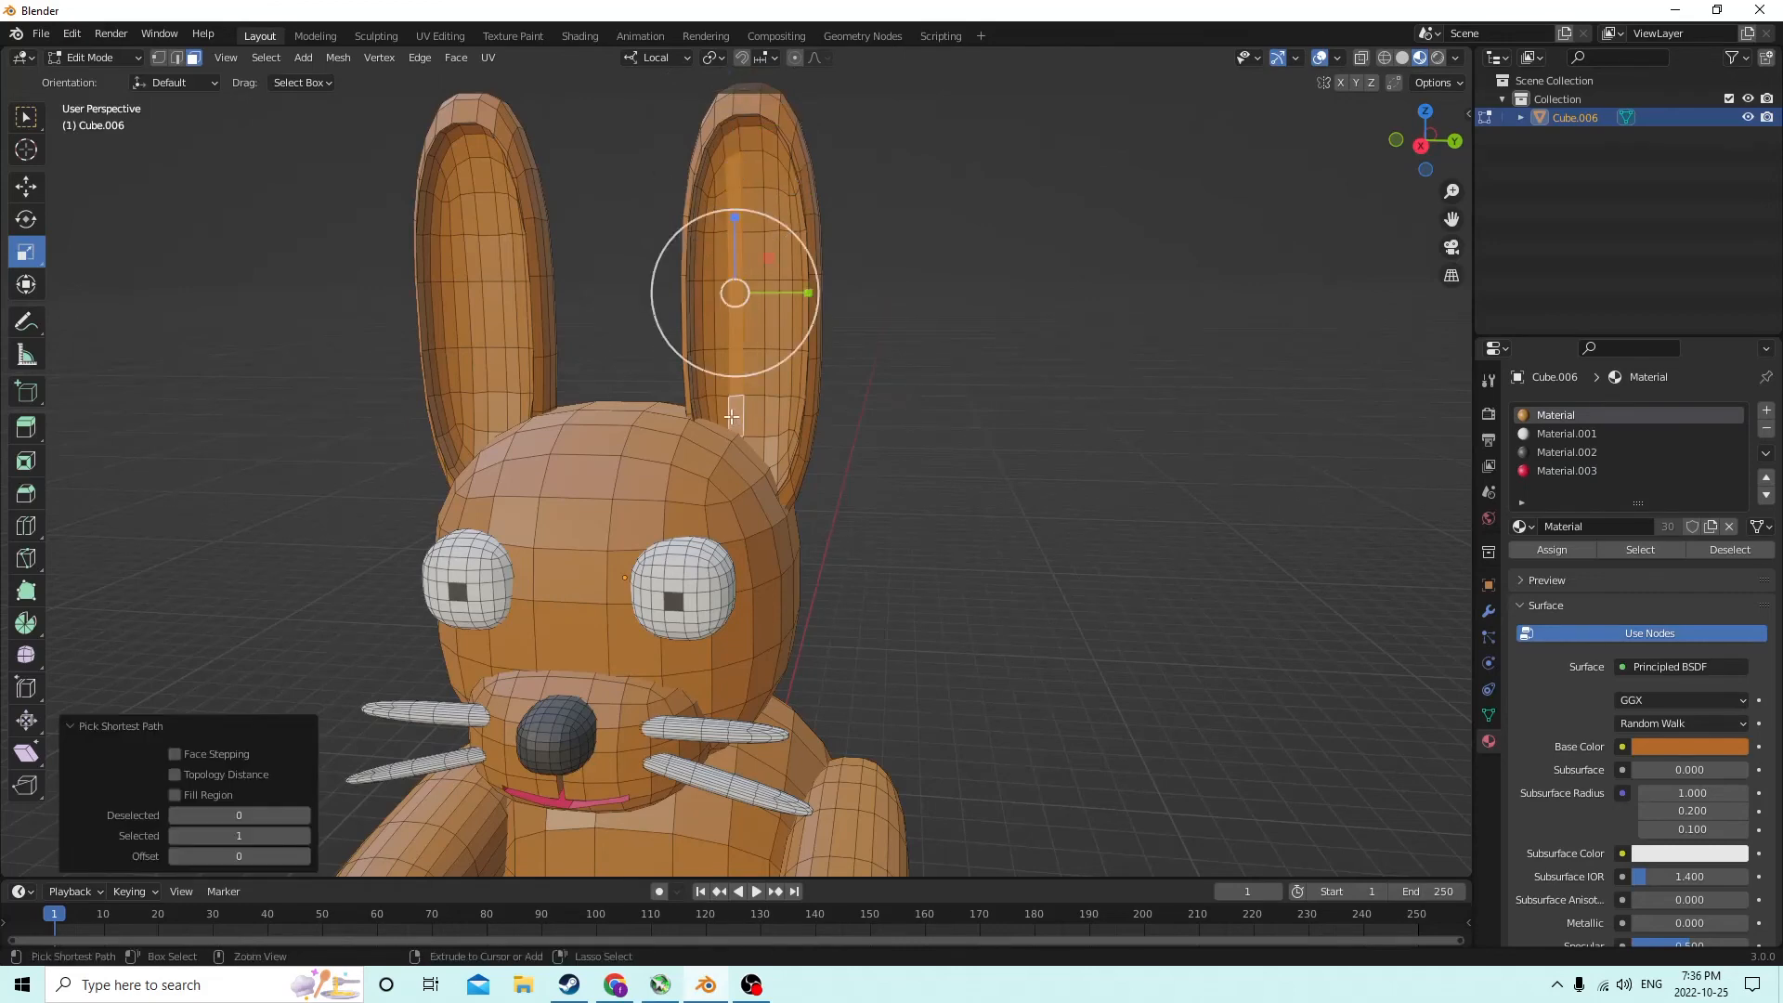
ctrl+click(722, 188)
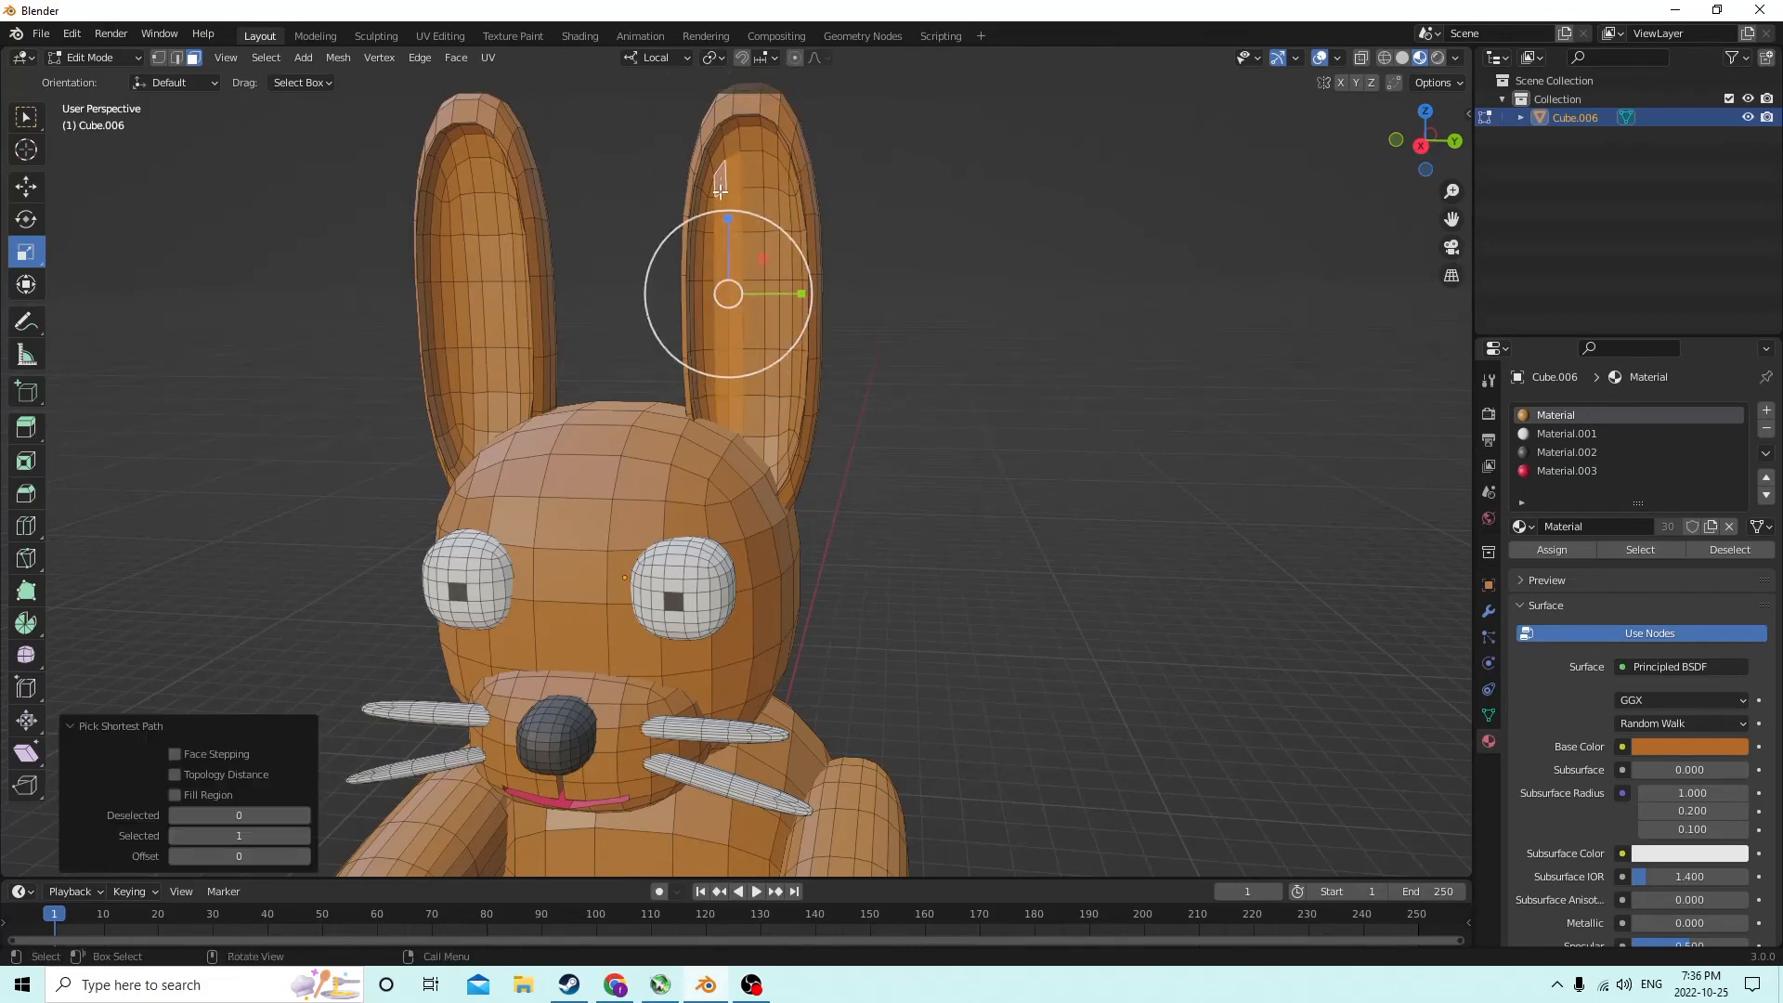
shift+click(713, 192)
ctrl+click(712, 407)
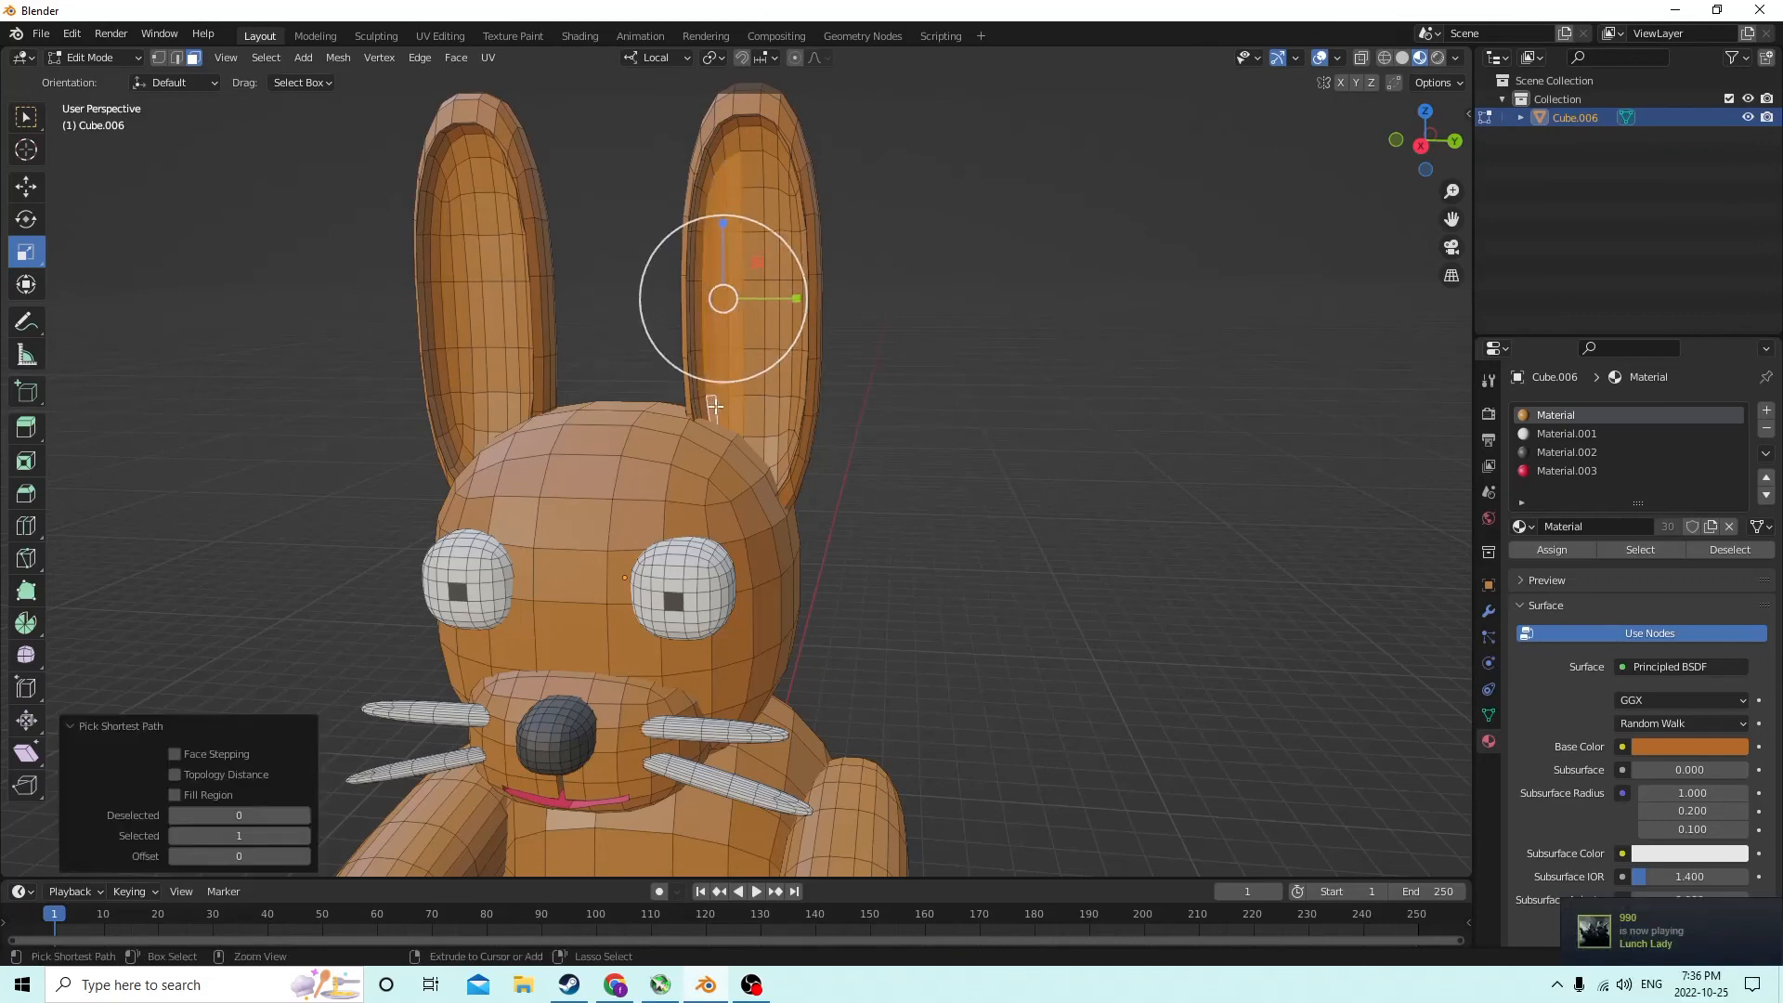
Add the vertical face strips in the middle of the hollow in the rabbit's left ear to the selection, using shortest-path picking
shift+click(760, 171)
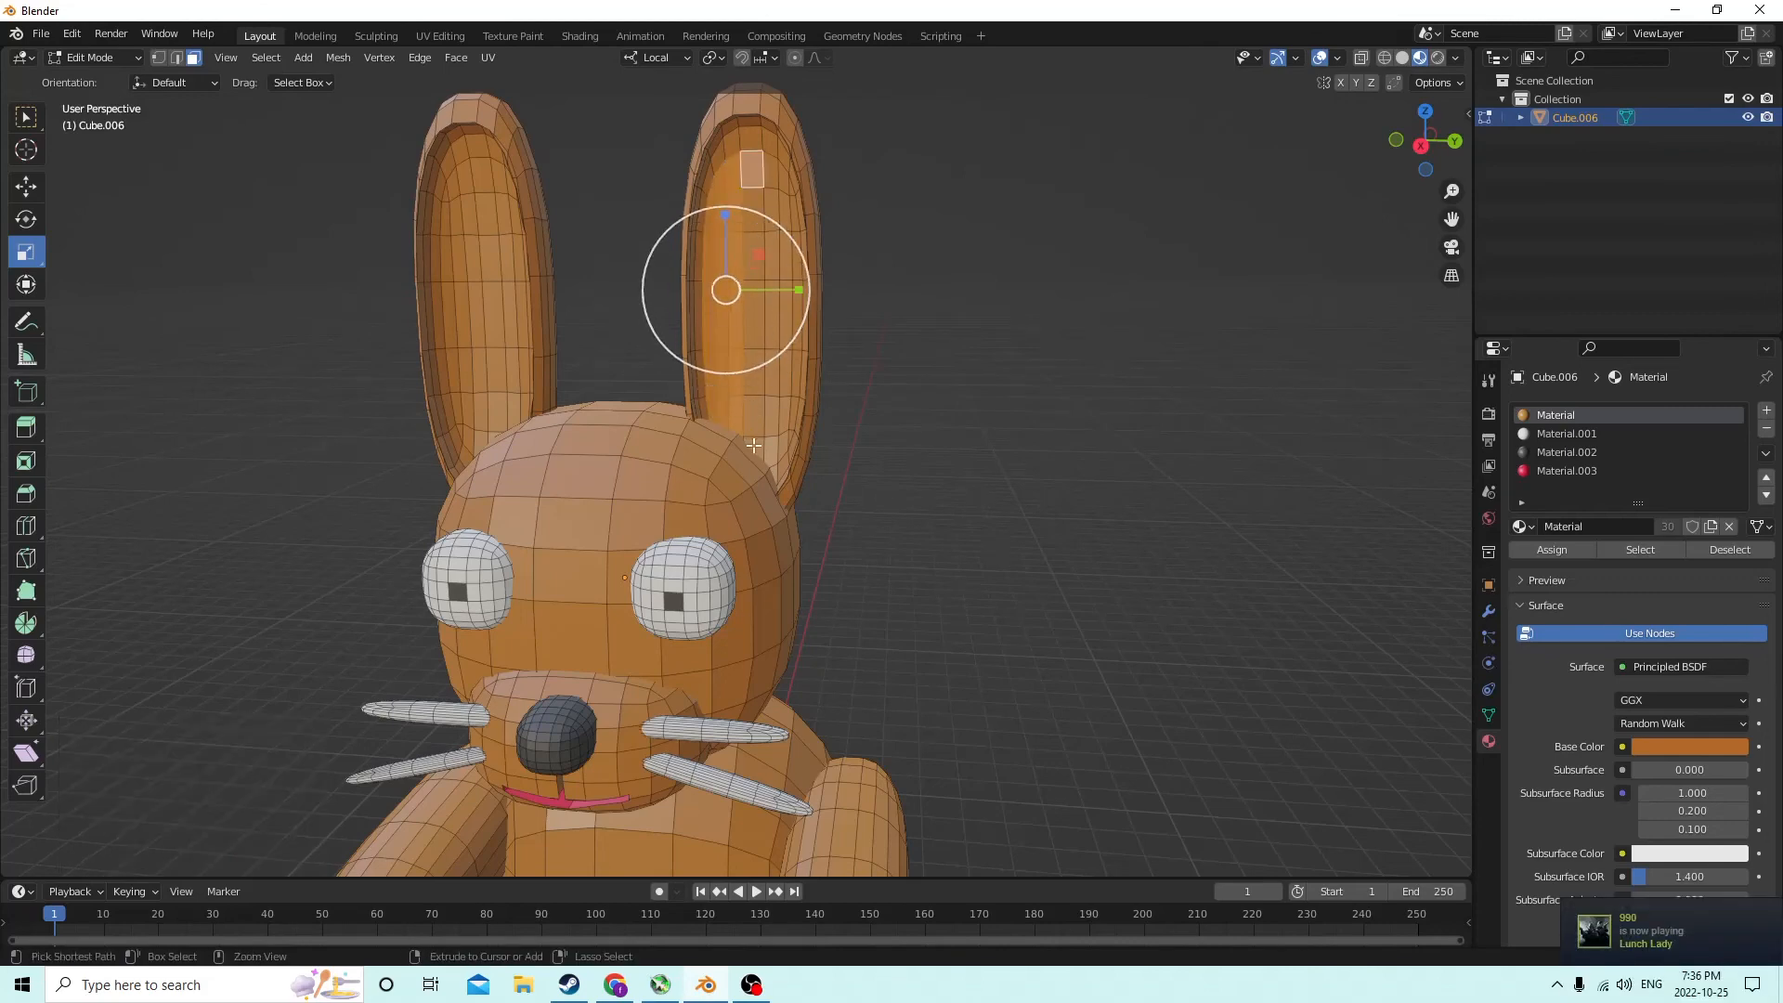
ctrl+click(753, 446)
shift+click(774, 455)
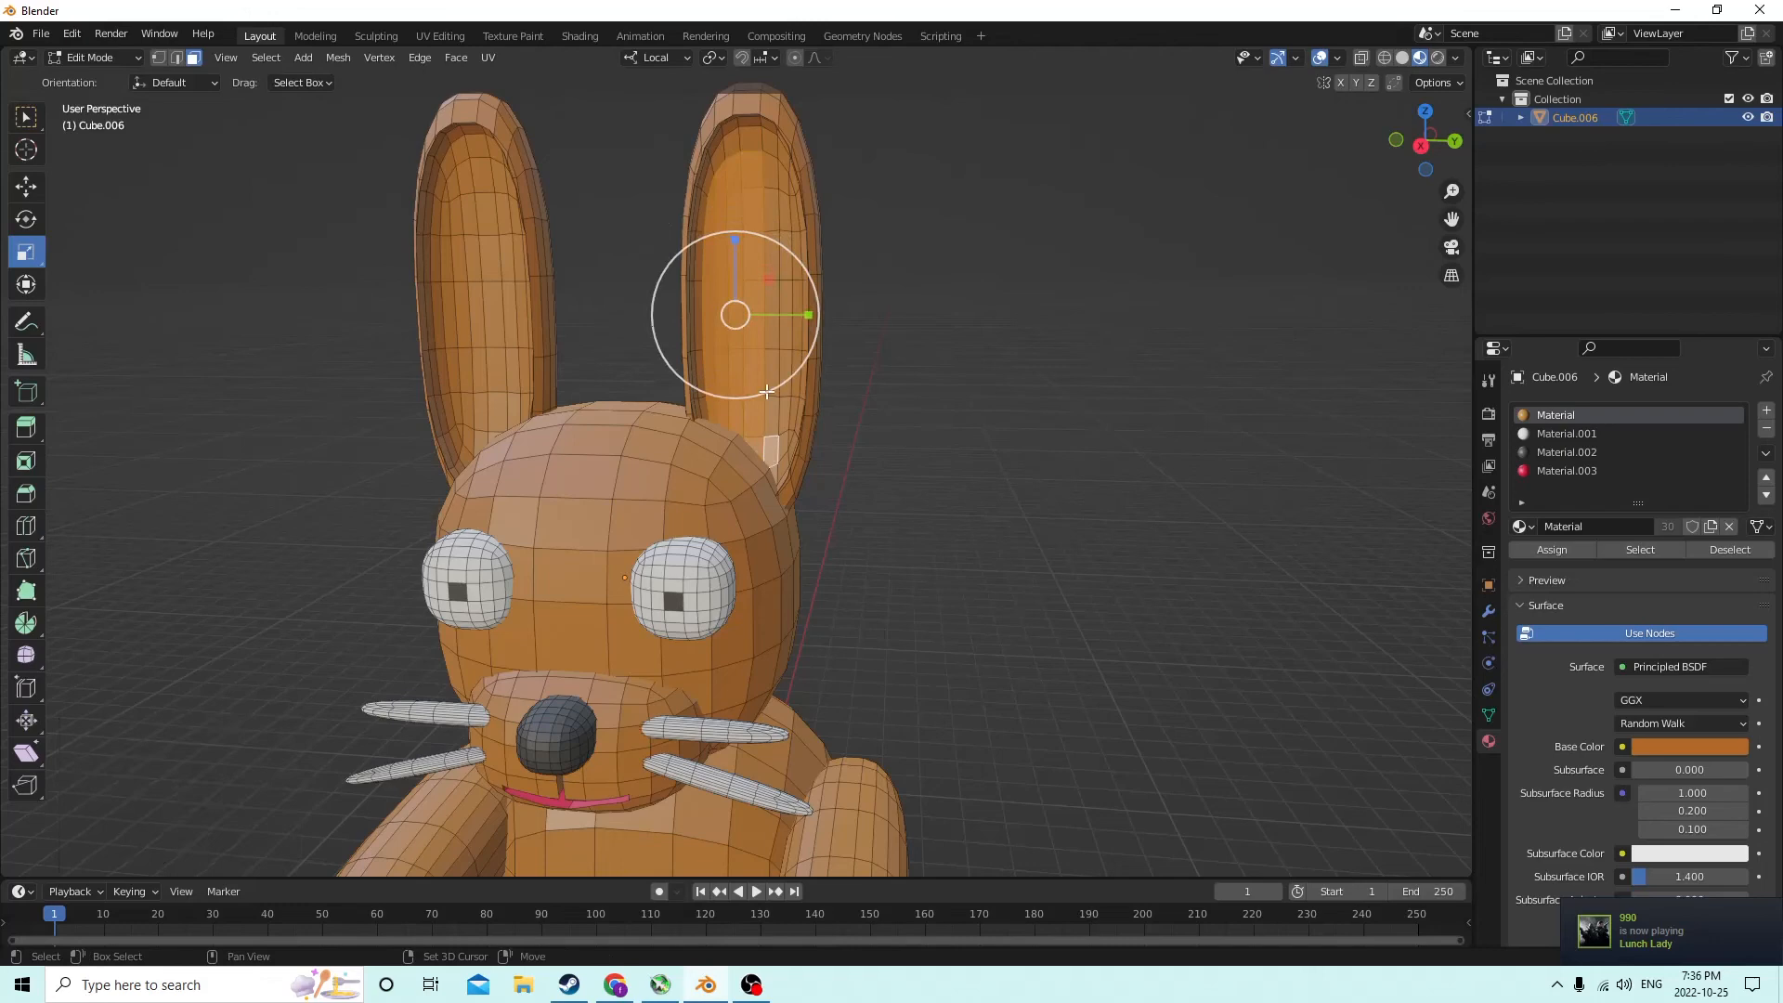
shift+click(772, 173)
middle_drag(772, 174, 805, 185)
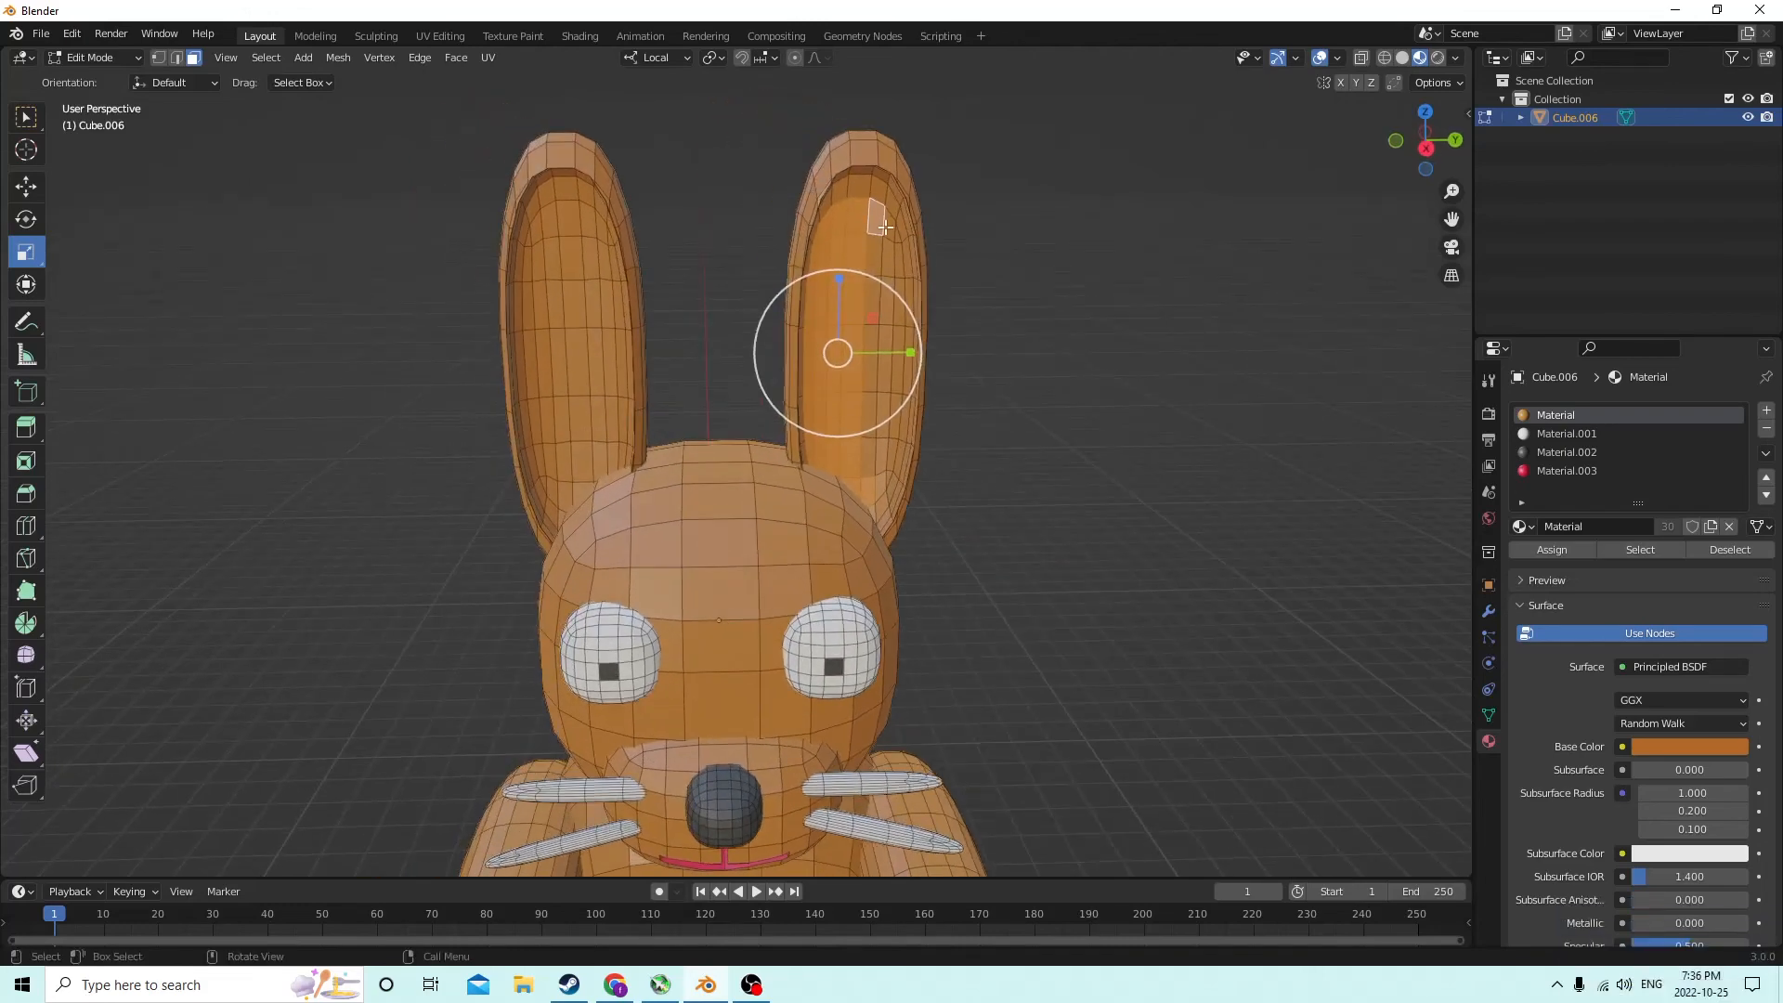
ctrl+click(869, 455)
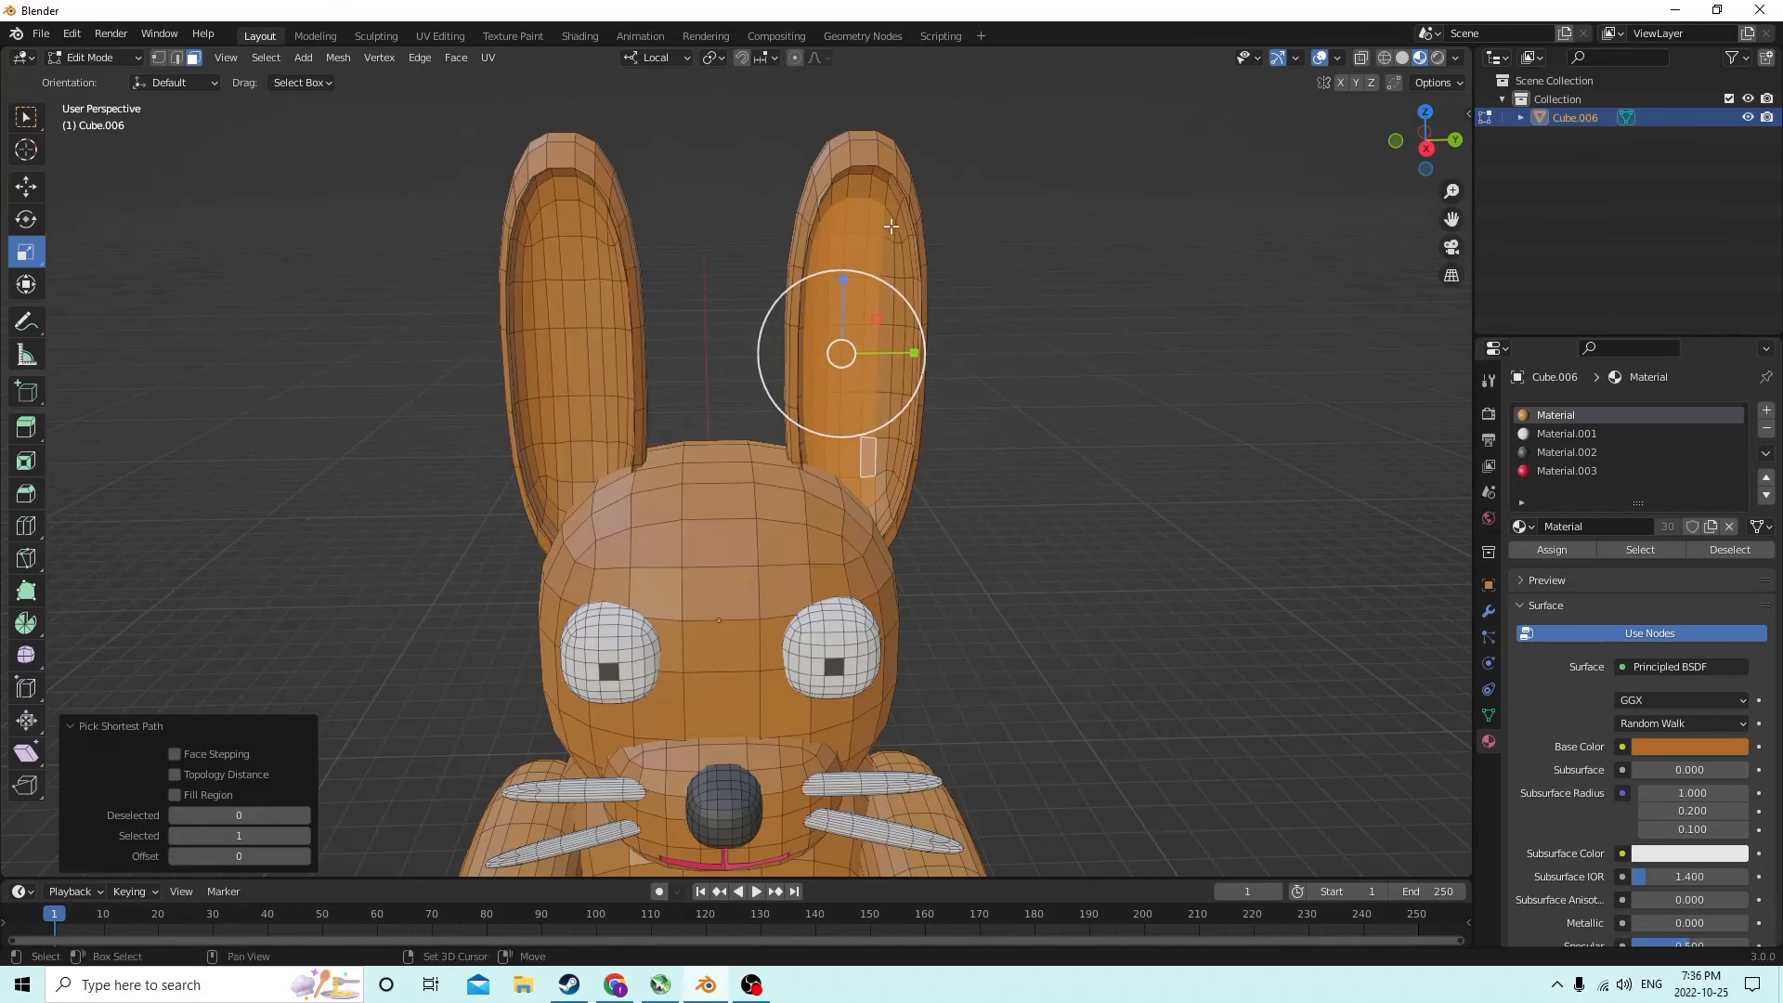
Extend the selection over the remaining face strips along the outer side of the left ear's hollow
click(891, 227)
ctrl+click(881, 483)
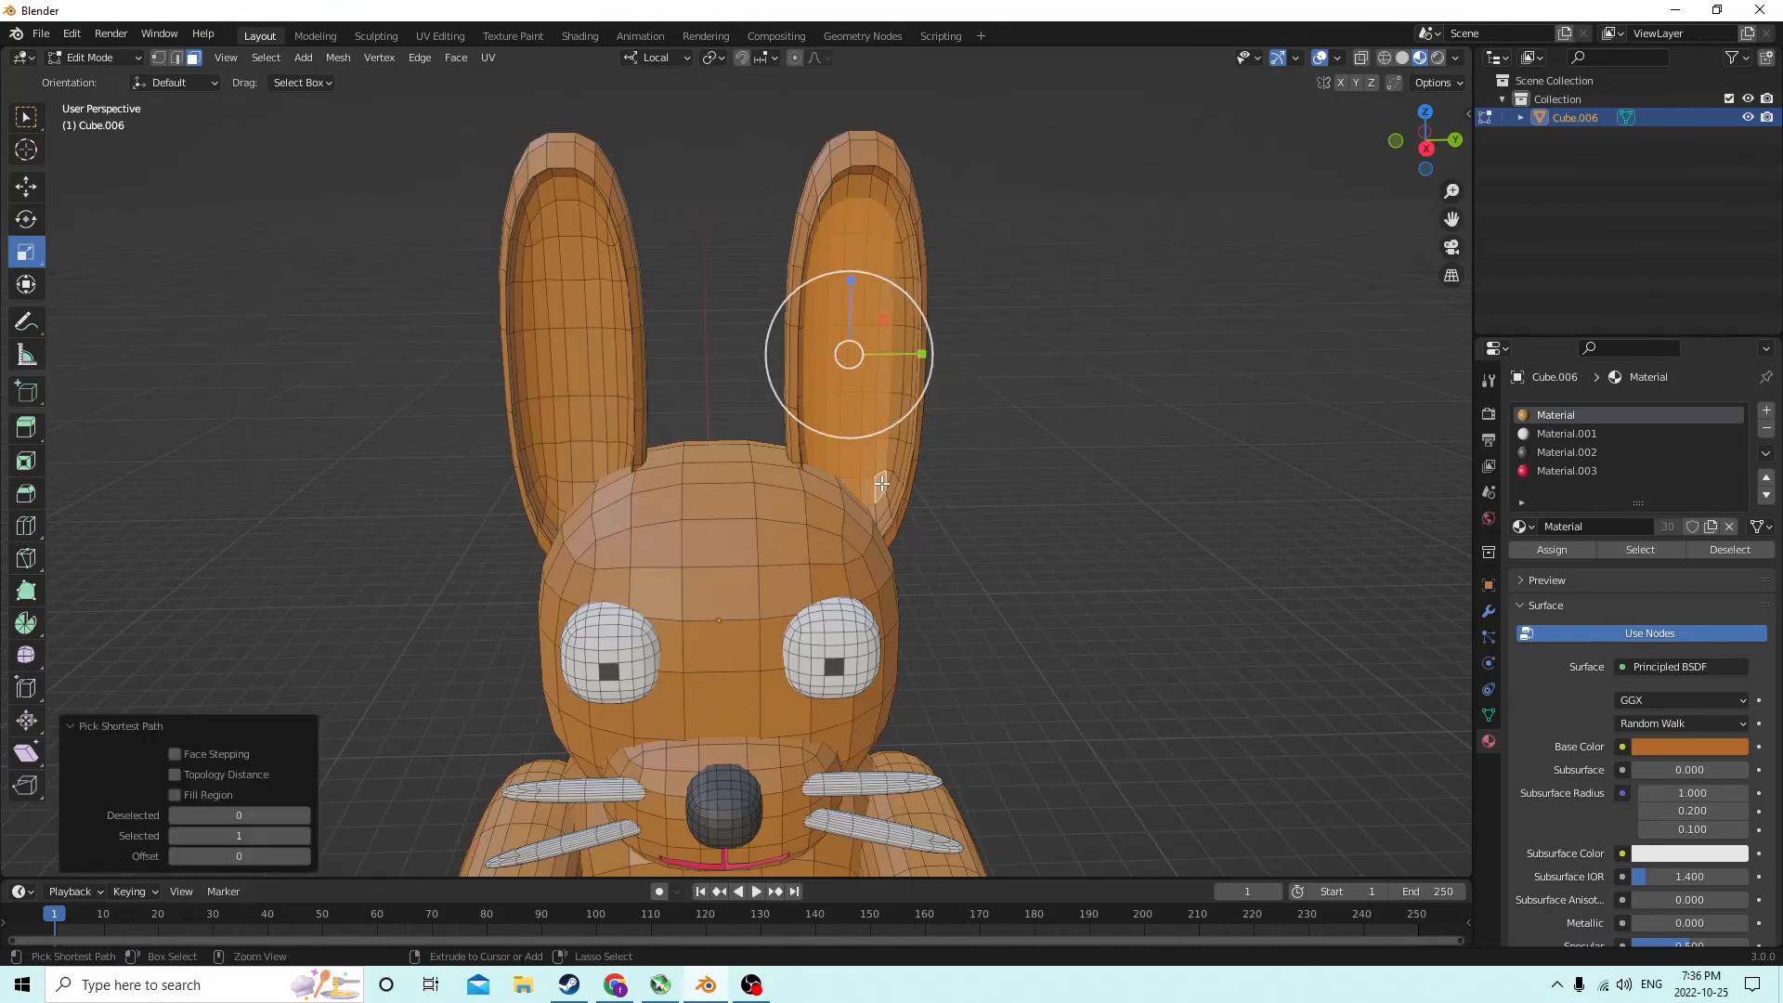
click(900, 231)
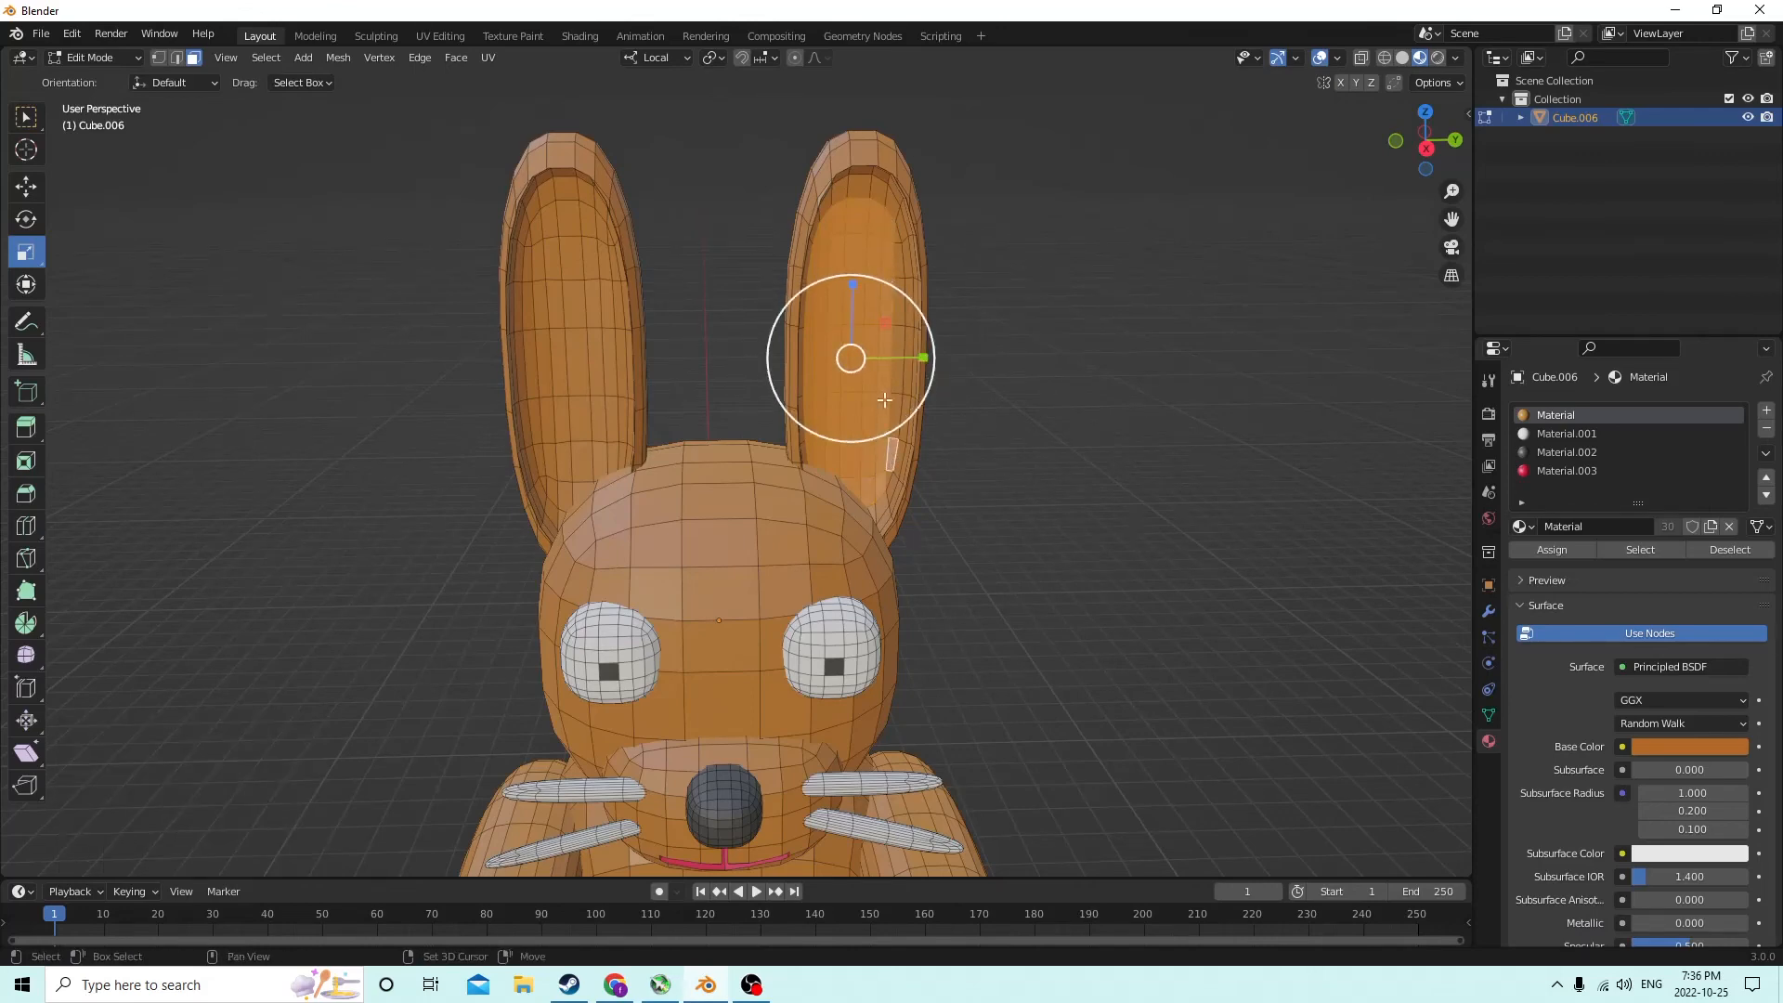
ctrl+click(899, 238)
middle_drag(899, 239, 983, 371)
scroll(956, 401, up, 2)
scroll(952, 410, down, 4)
scroll(983, 371, up, 2)
scroll(1202, 375, down, 2)
middle_drag(1202, 375, 1262, 370)
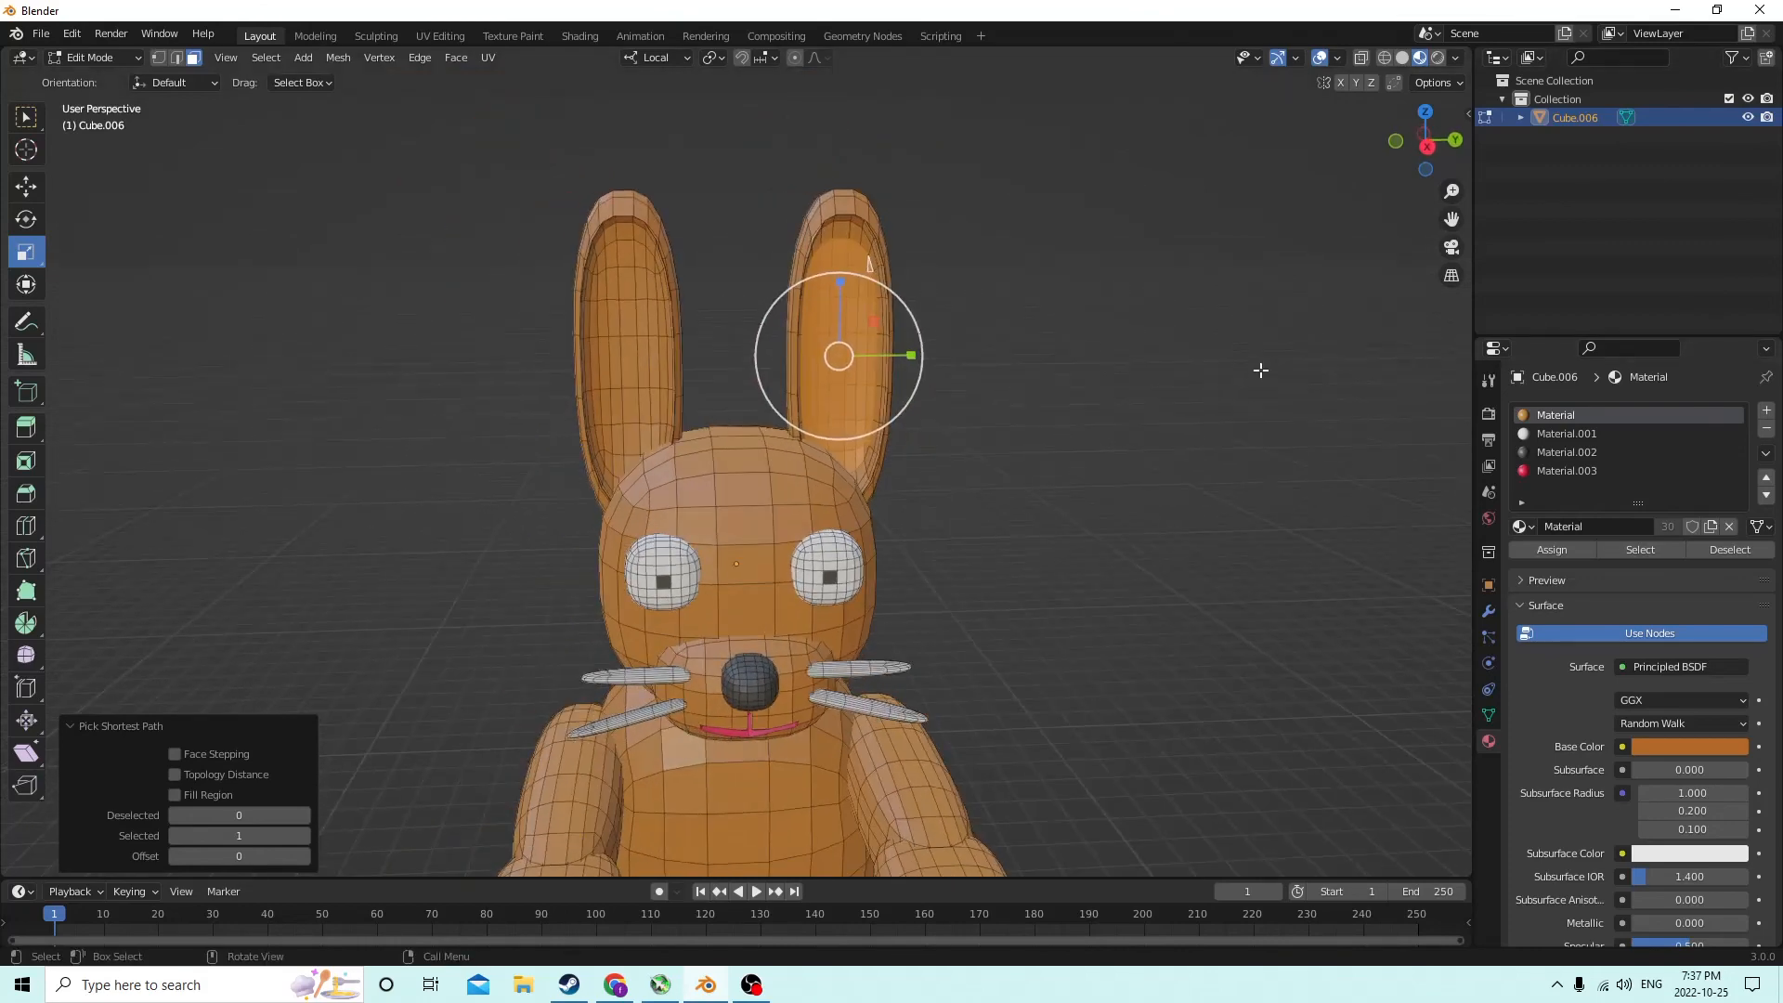
Create Material.004 in a new slot with a yellow-orange base color and assign it to the selected left inner-ear faces
click(1768, 412)
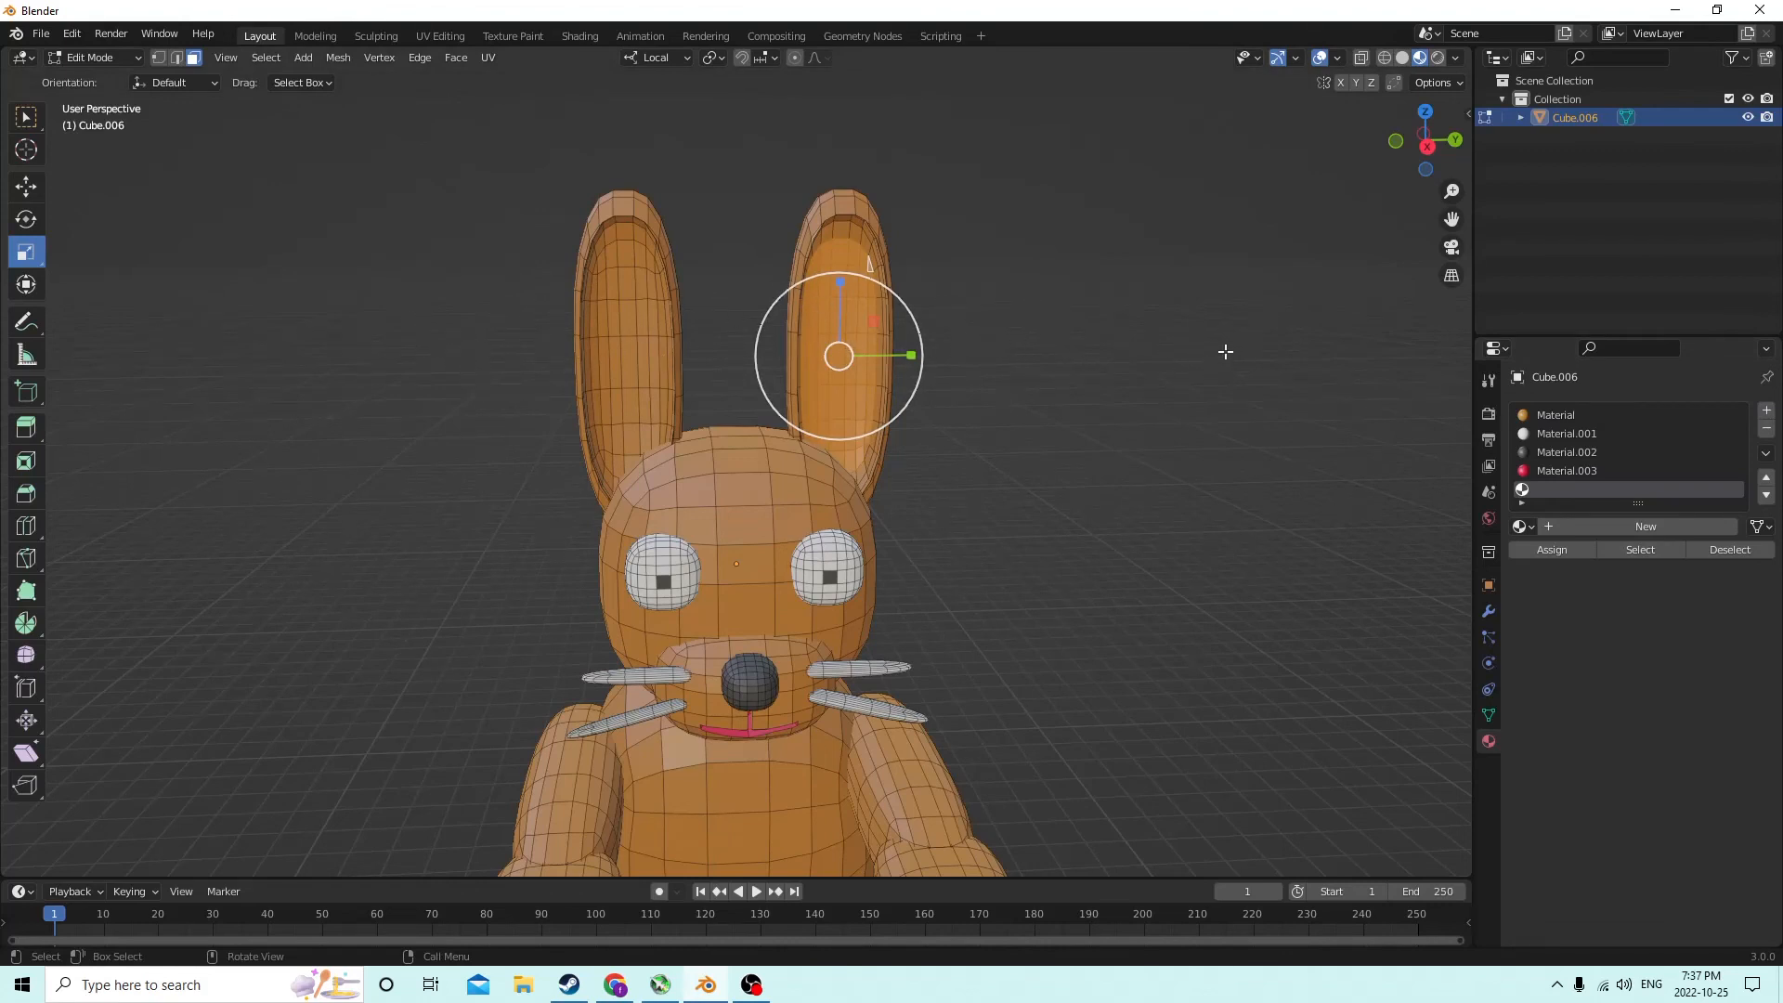
mouse_move(1260, 360)
middle_down()
mouse_move(1206, 362)
mouse_move(1252, 354)
middle_up()
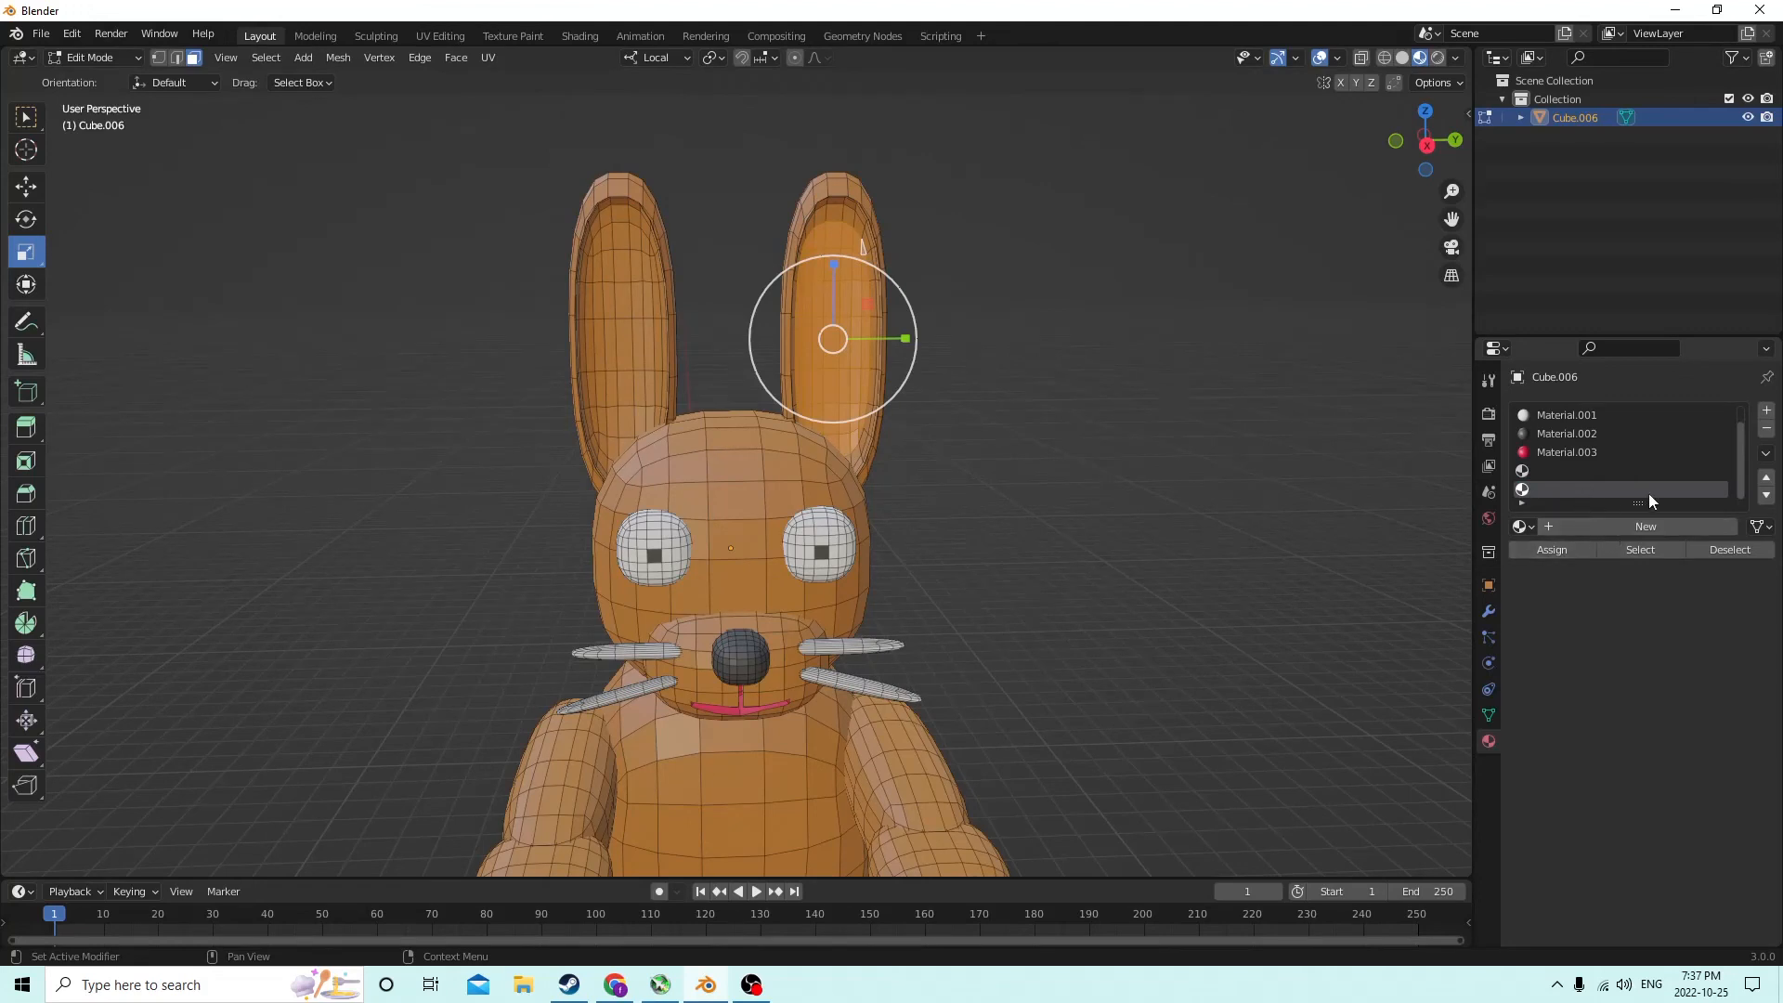
click(1575, 476)
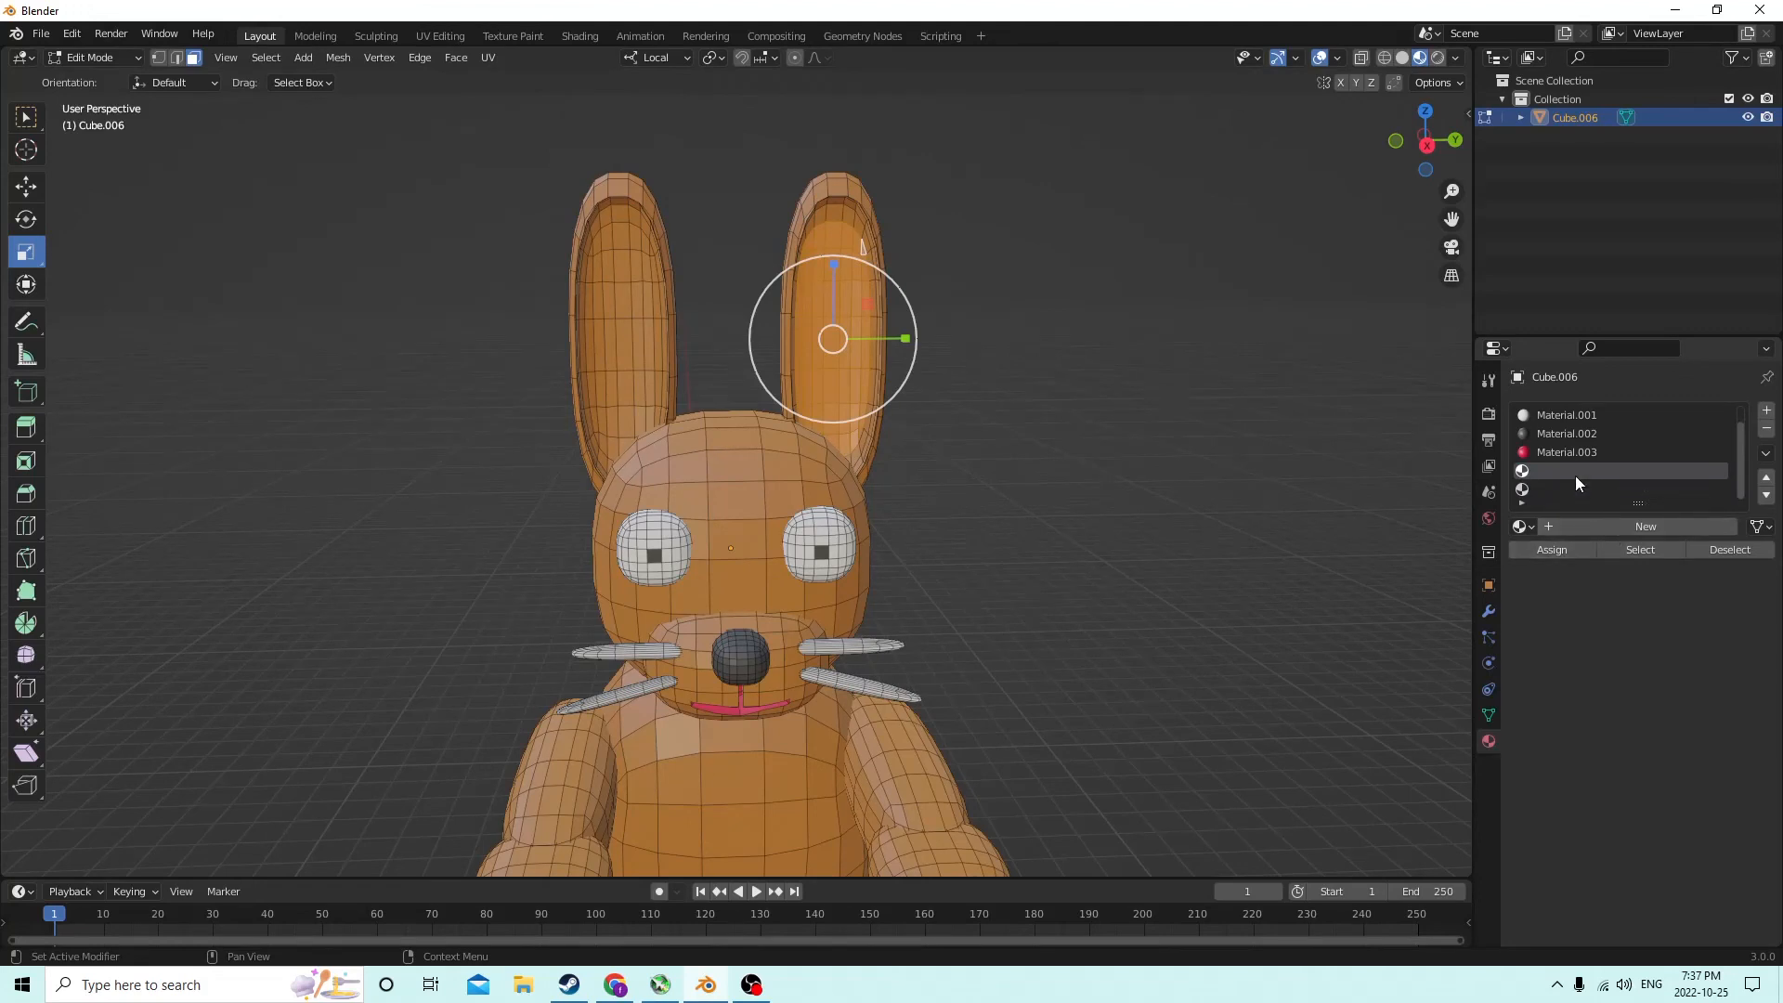
click(1626, 527)
click(1690, 748)
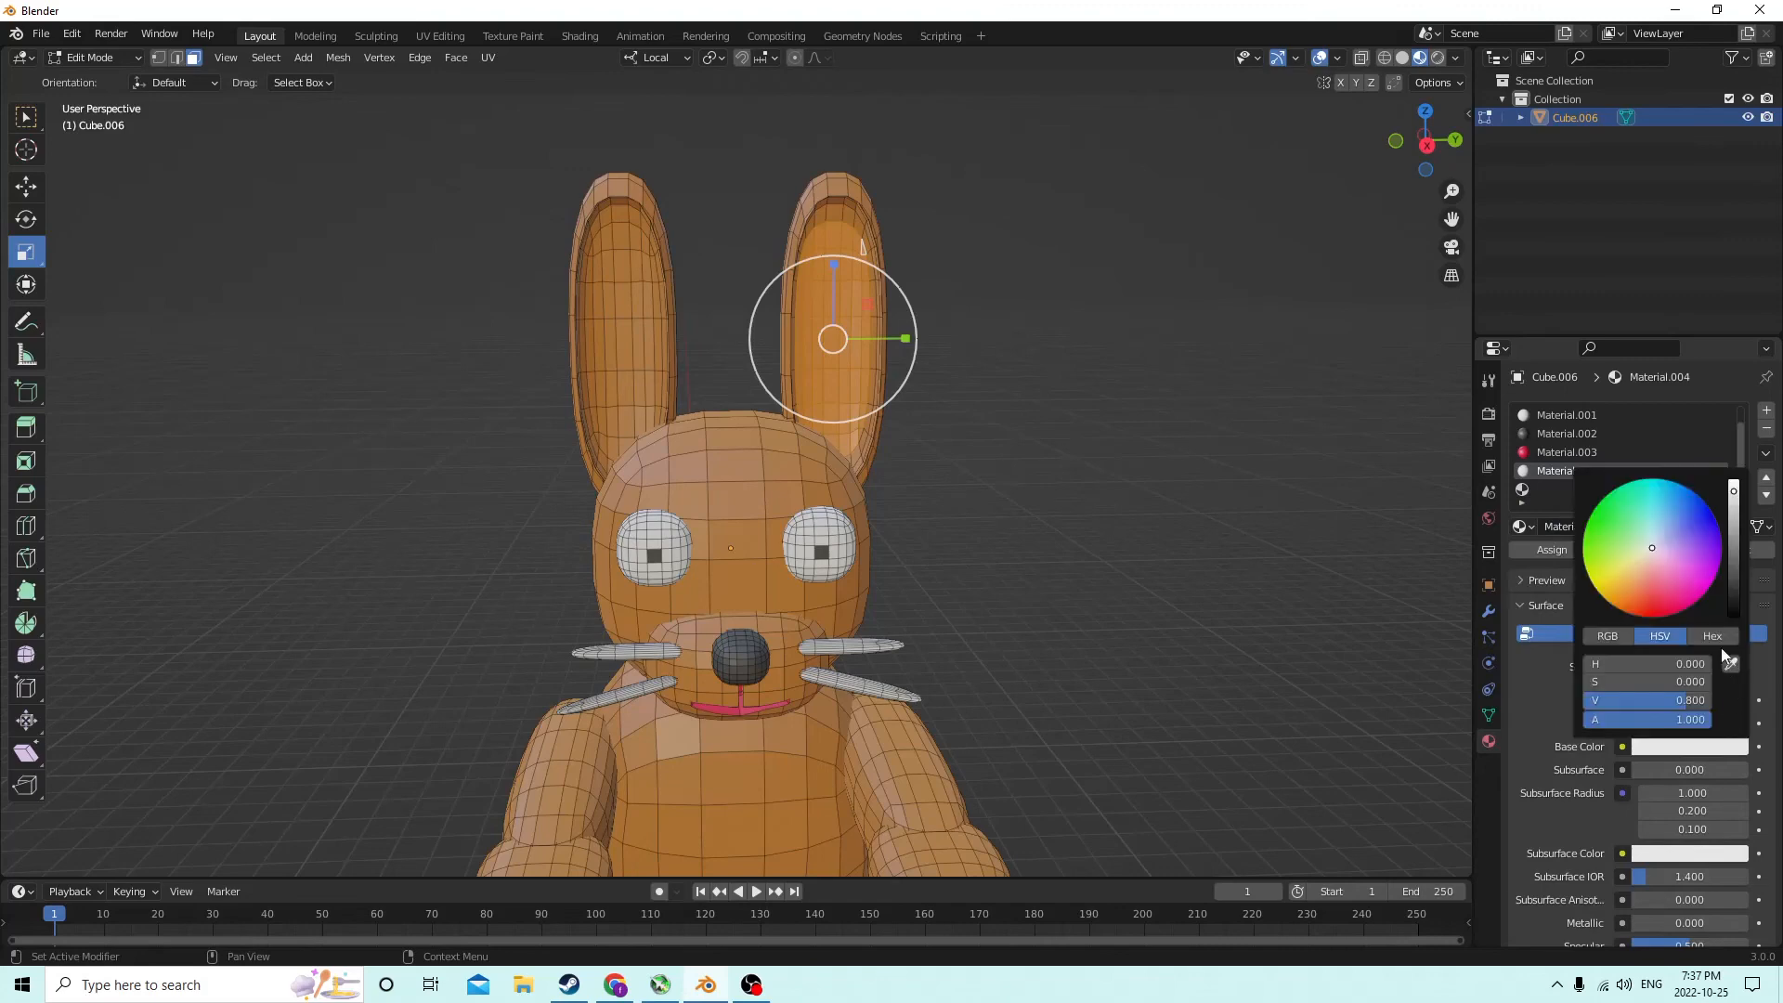
click(1670, 553)
click(1632, 591)
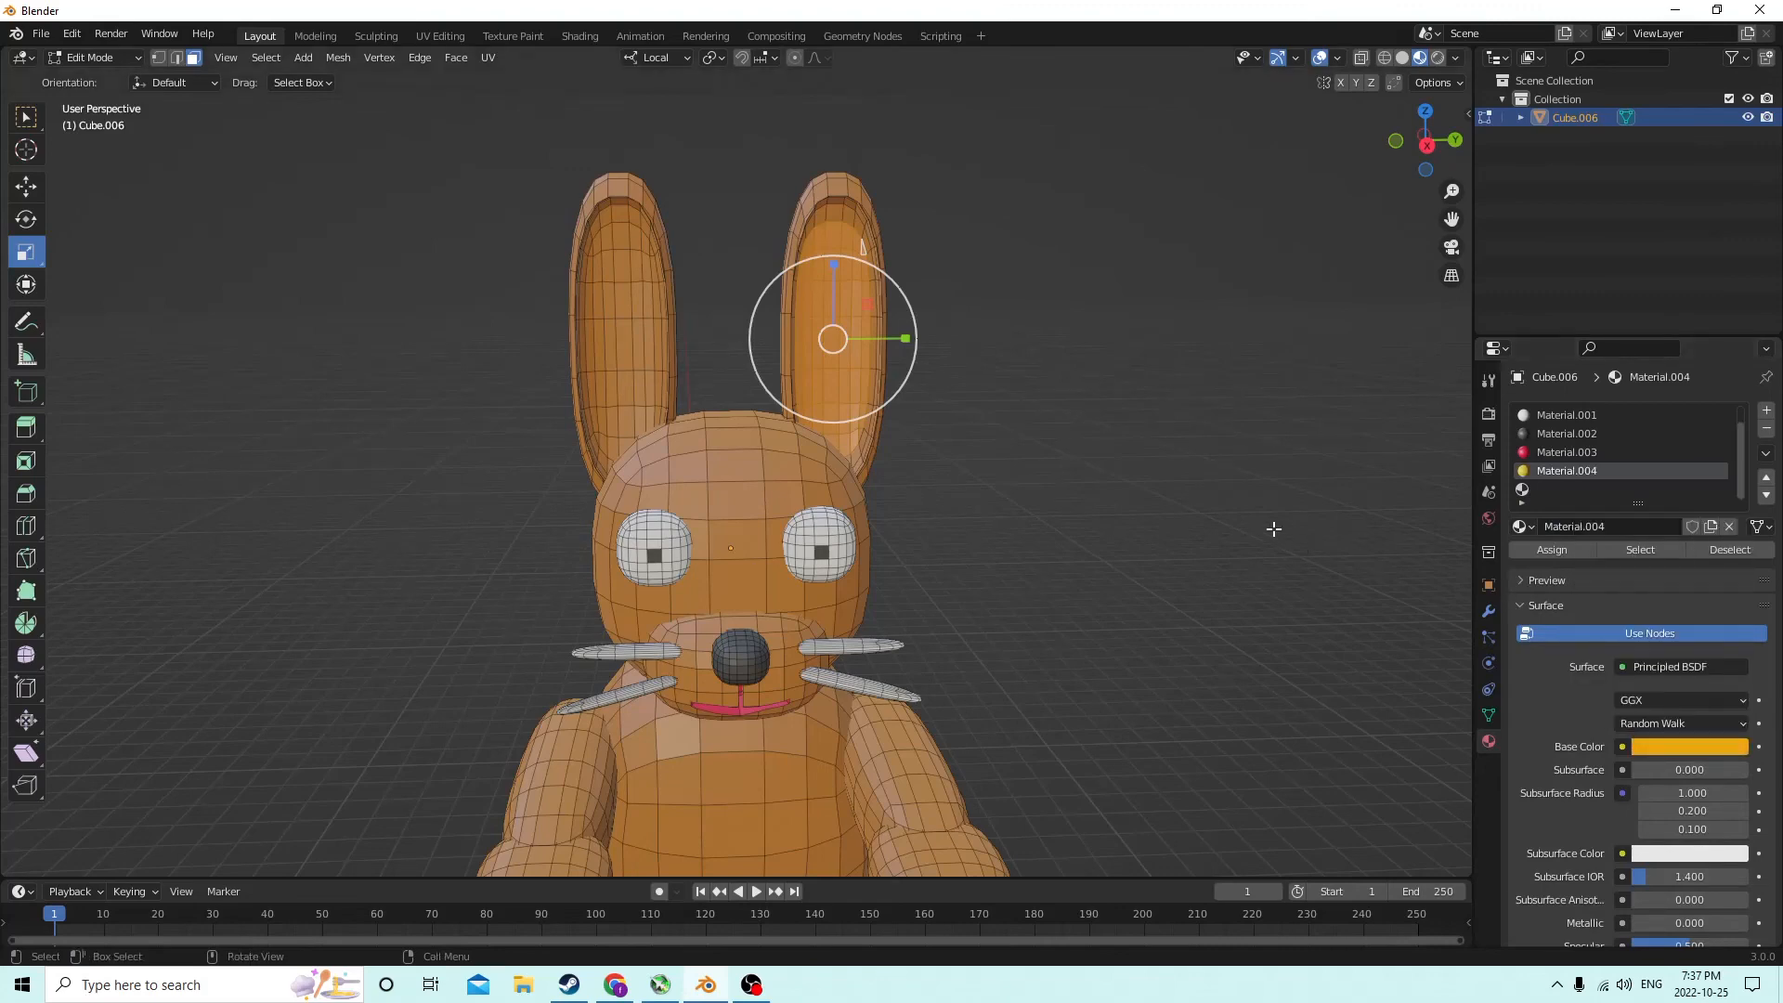
click(1553, 550)
middle_drag(1179, 411, 1134, 397)
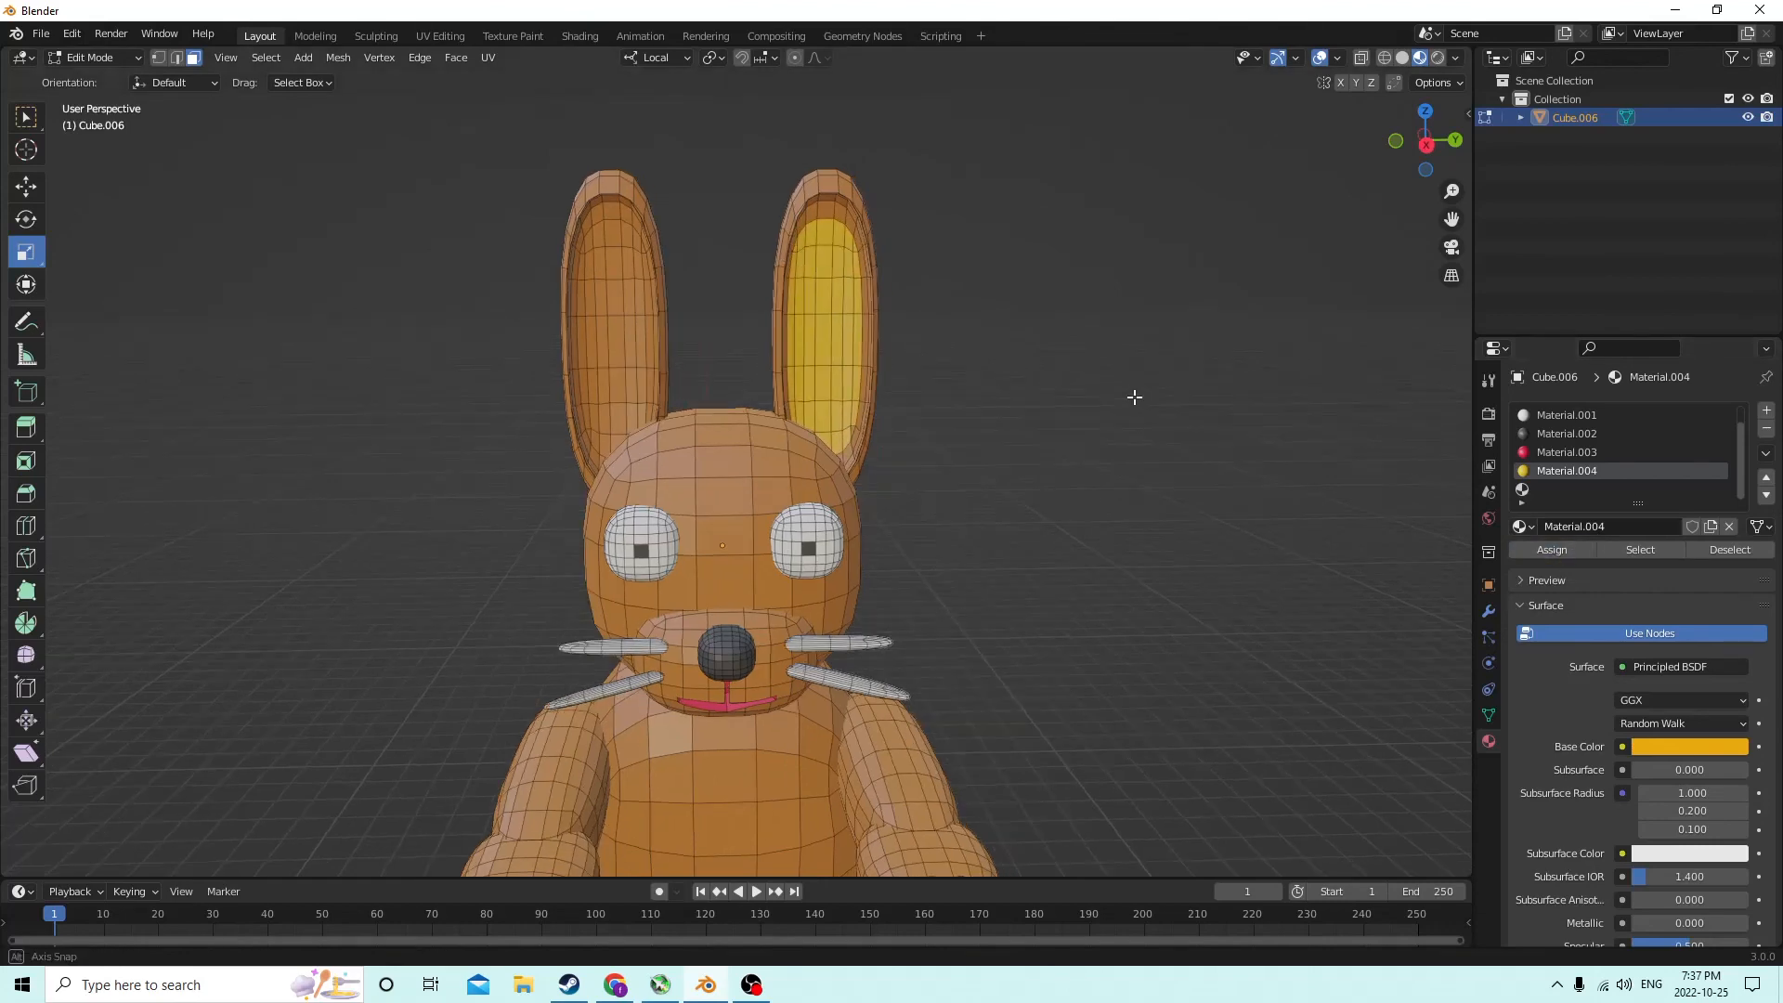
Select the face at the lower outer edge of the left ear's hollow and make the yellow Material.004 slot active
scroll(968, 363, up, 3)
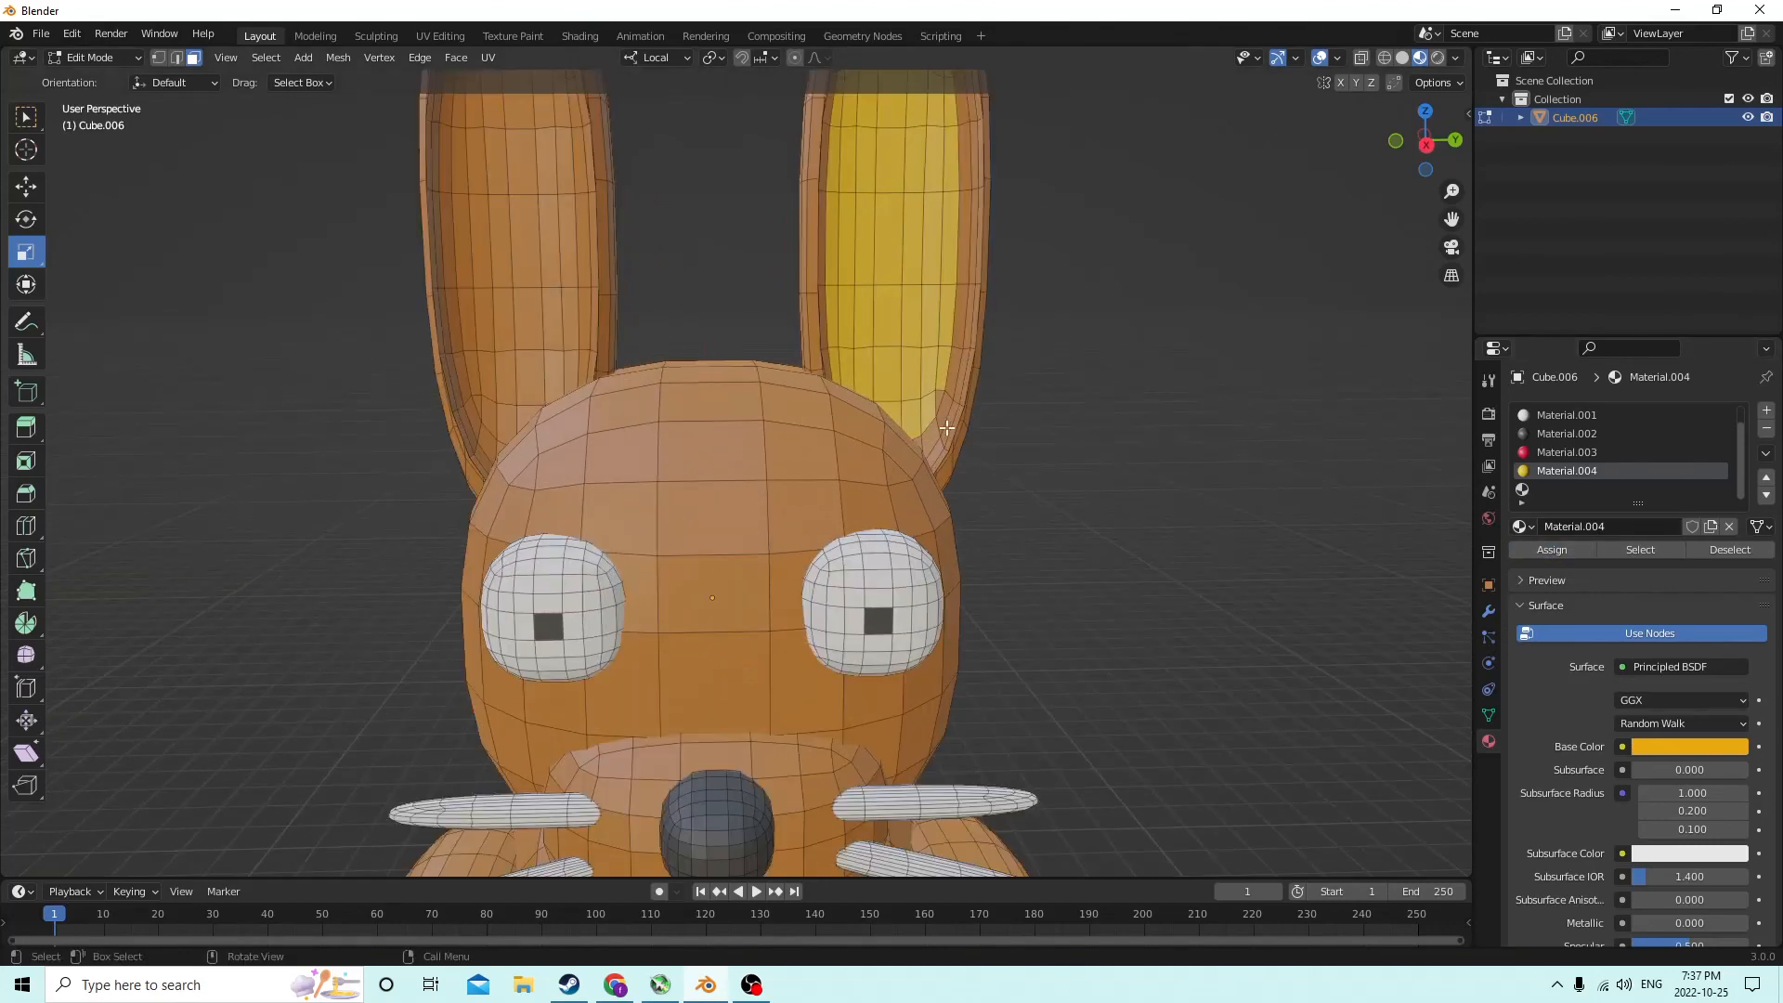
click(937, 401)
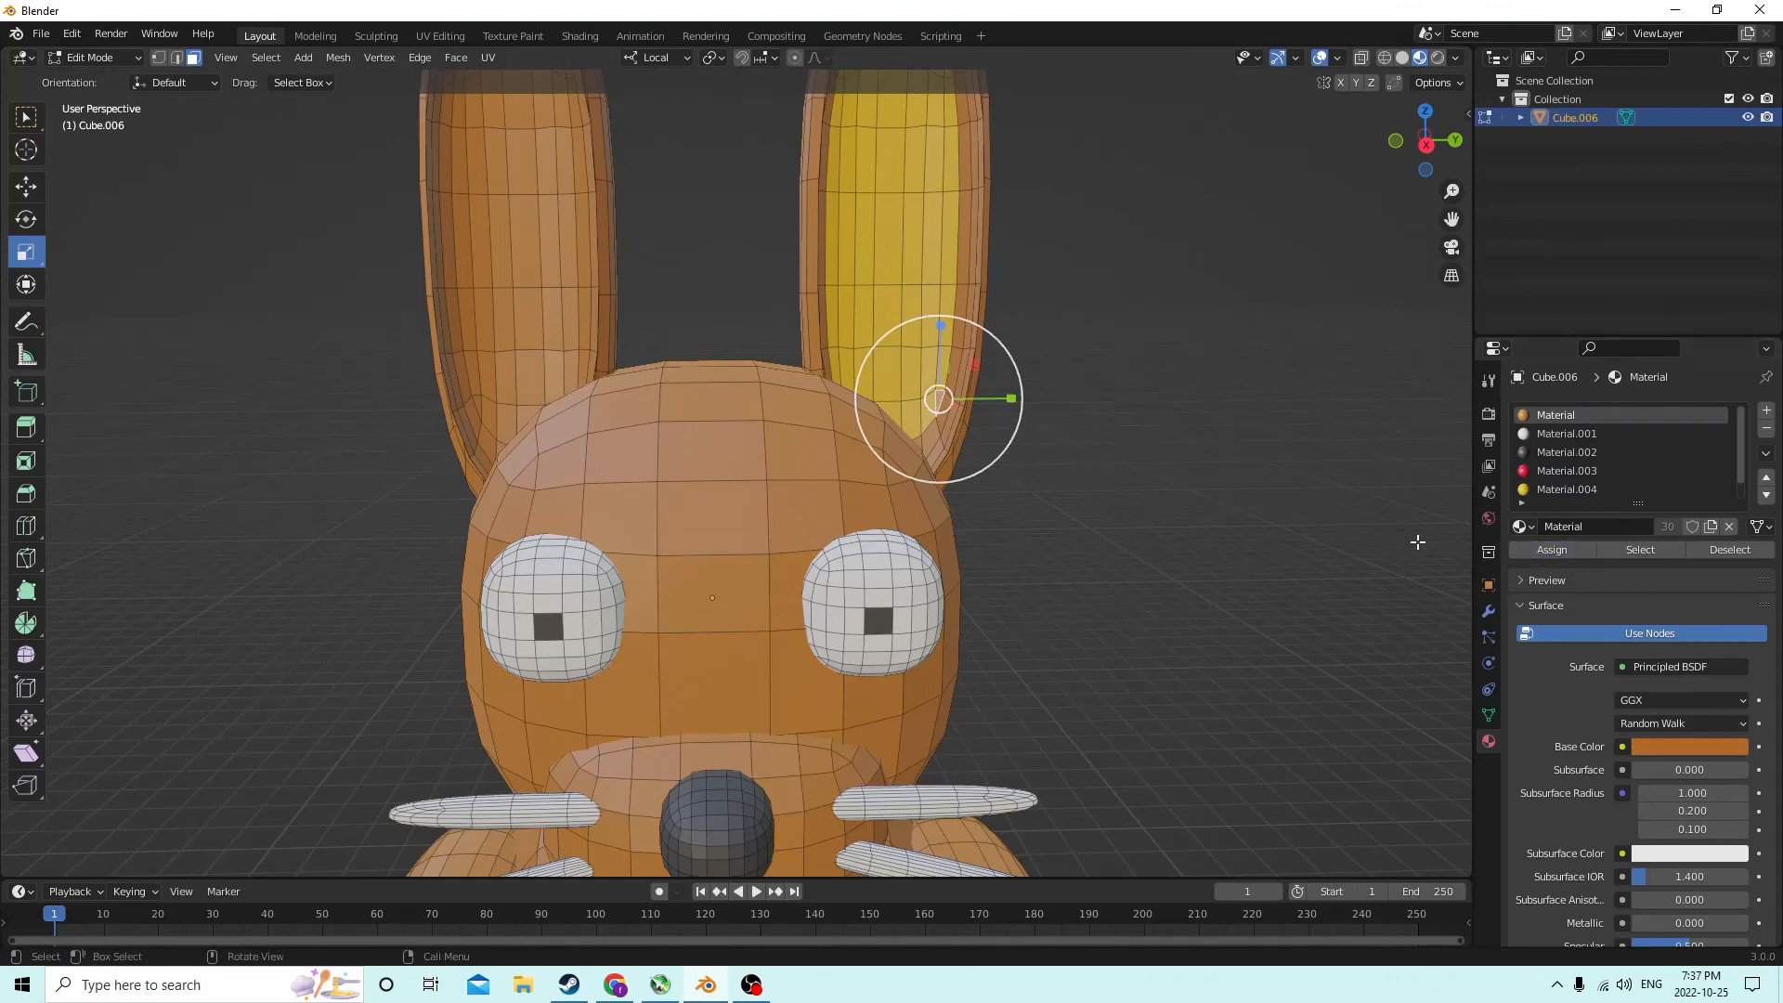
click(1568, 489)
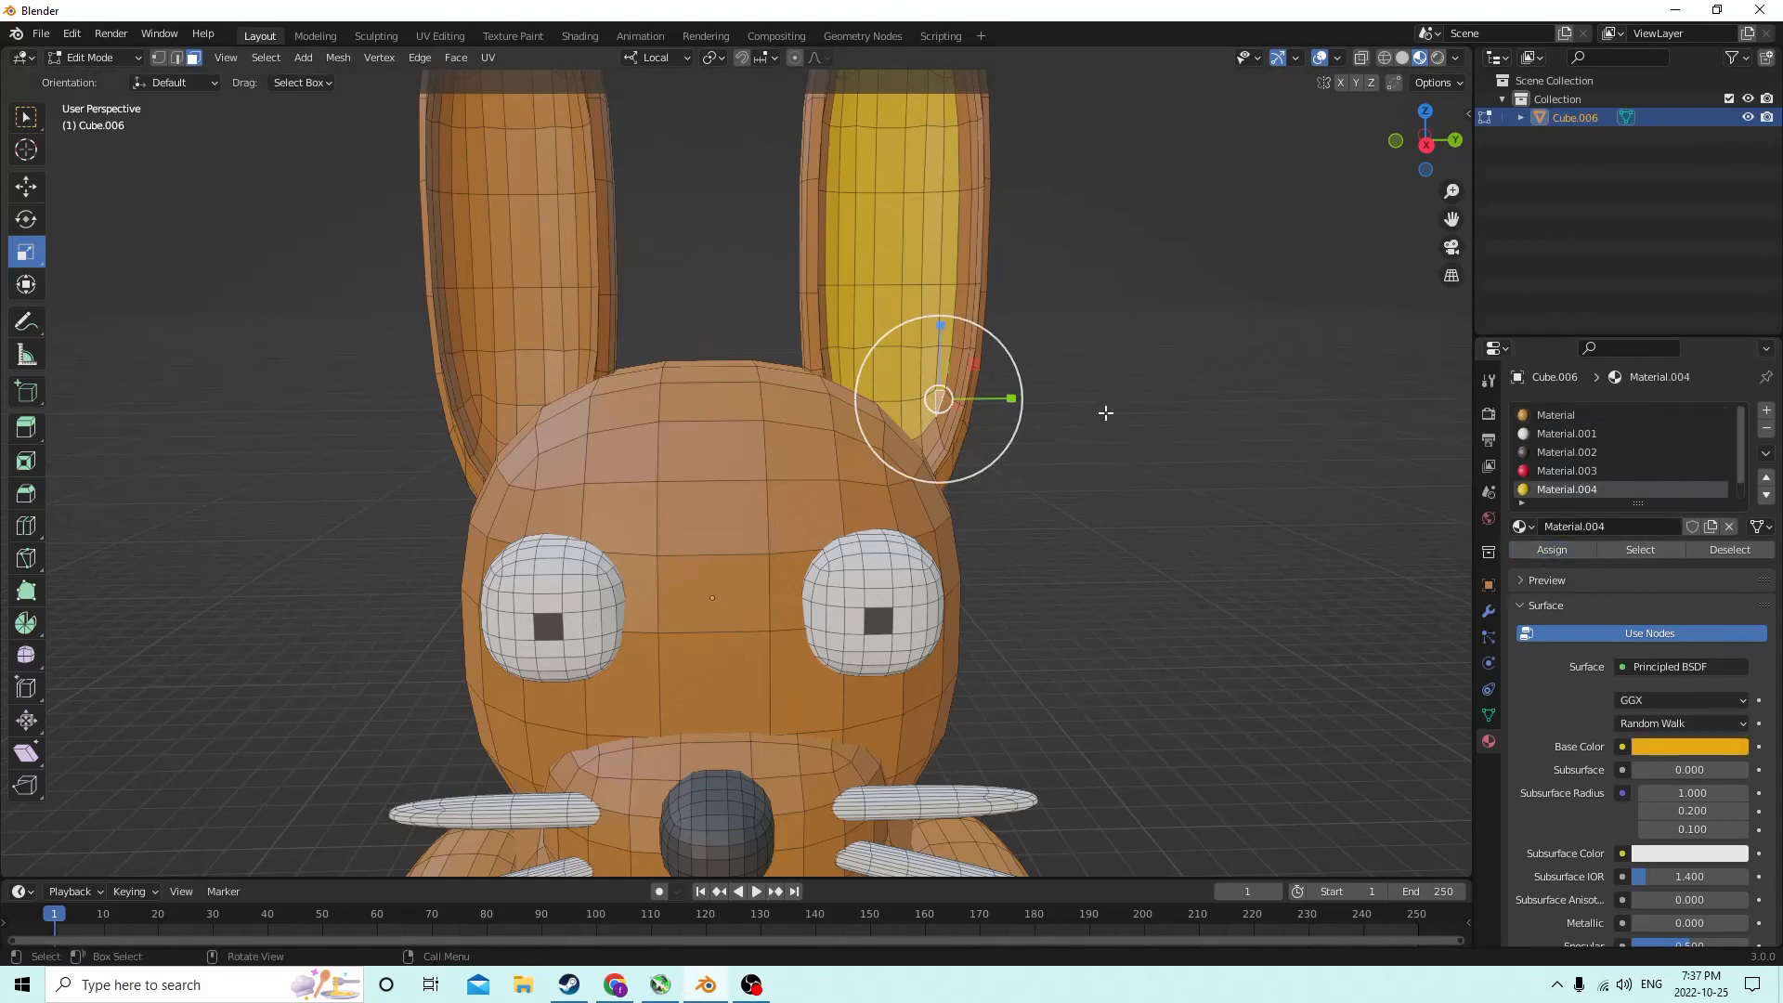
scroll(1106, 412, down, 2)
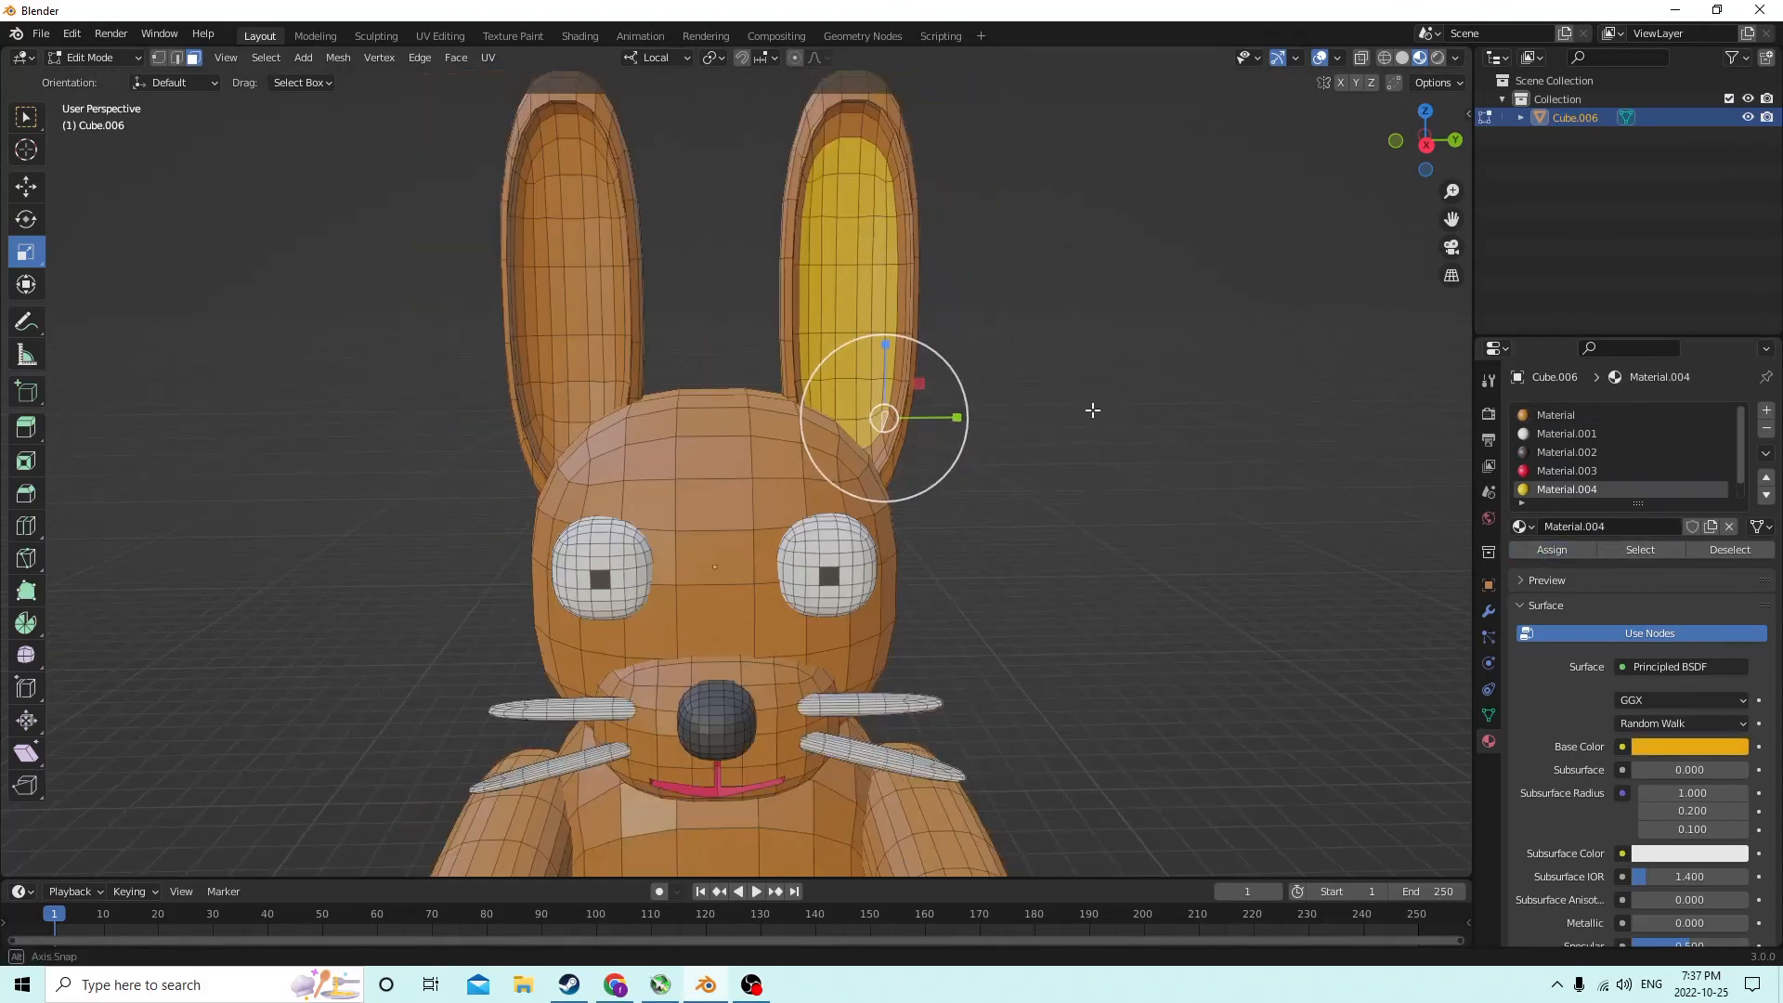
Select the vertical face strips along the outer side of the hollow in the rabbit's right ear, using shortest-path picking
click(546, 422)
middle_drag(545, 423, 521, 394)
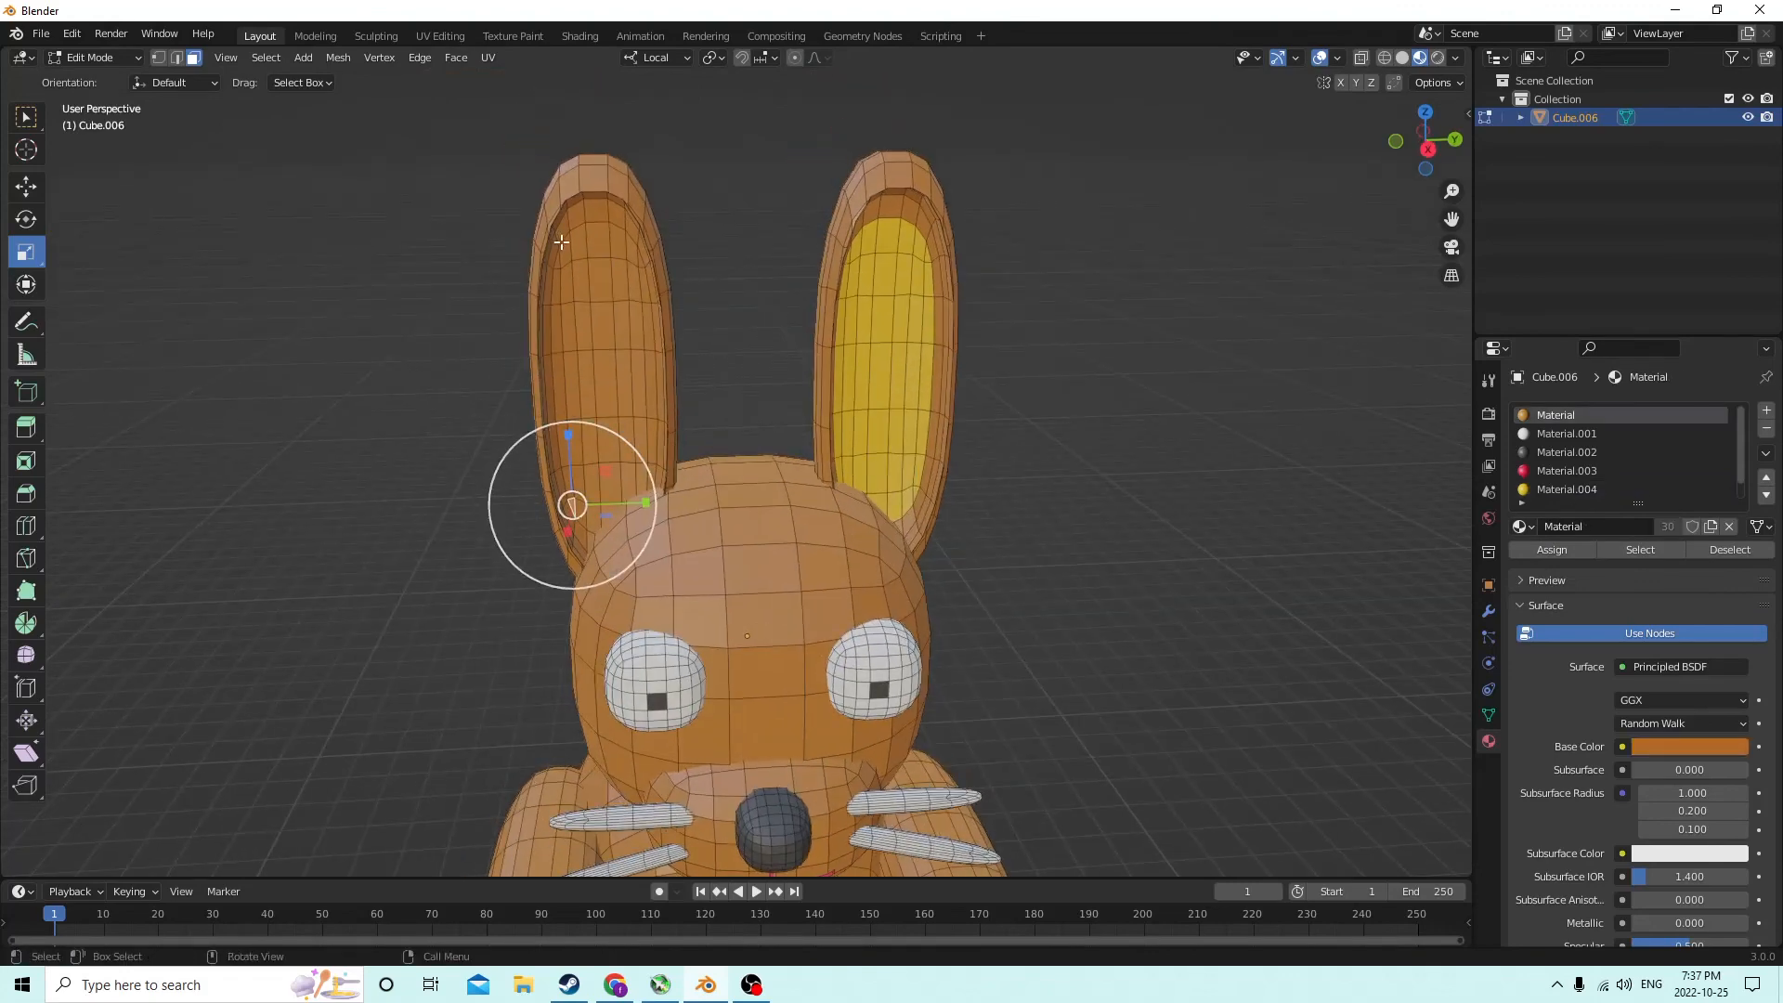
scroll(561, 242, up, 2)
ctrl+click(497, 168)
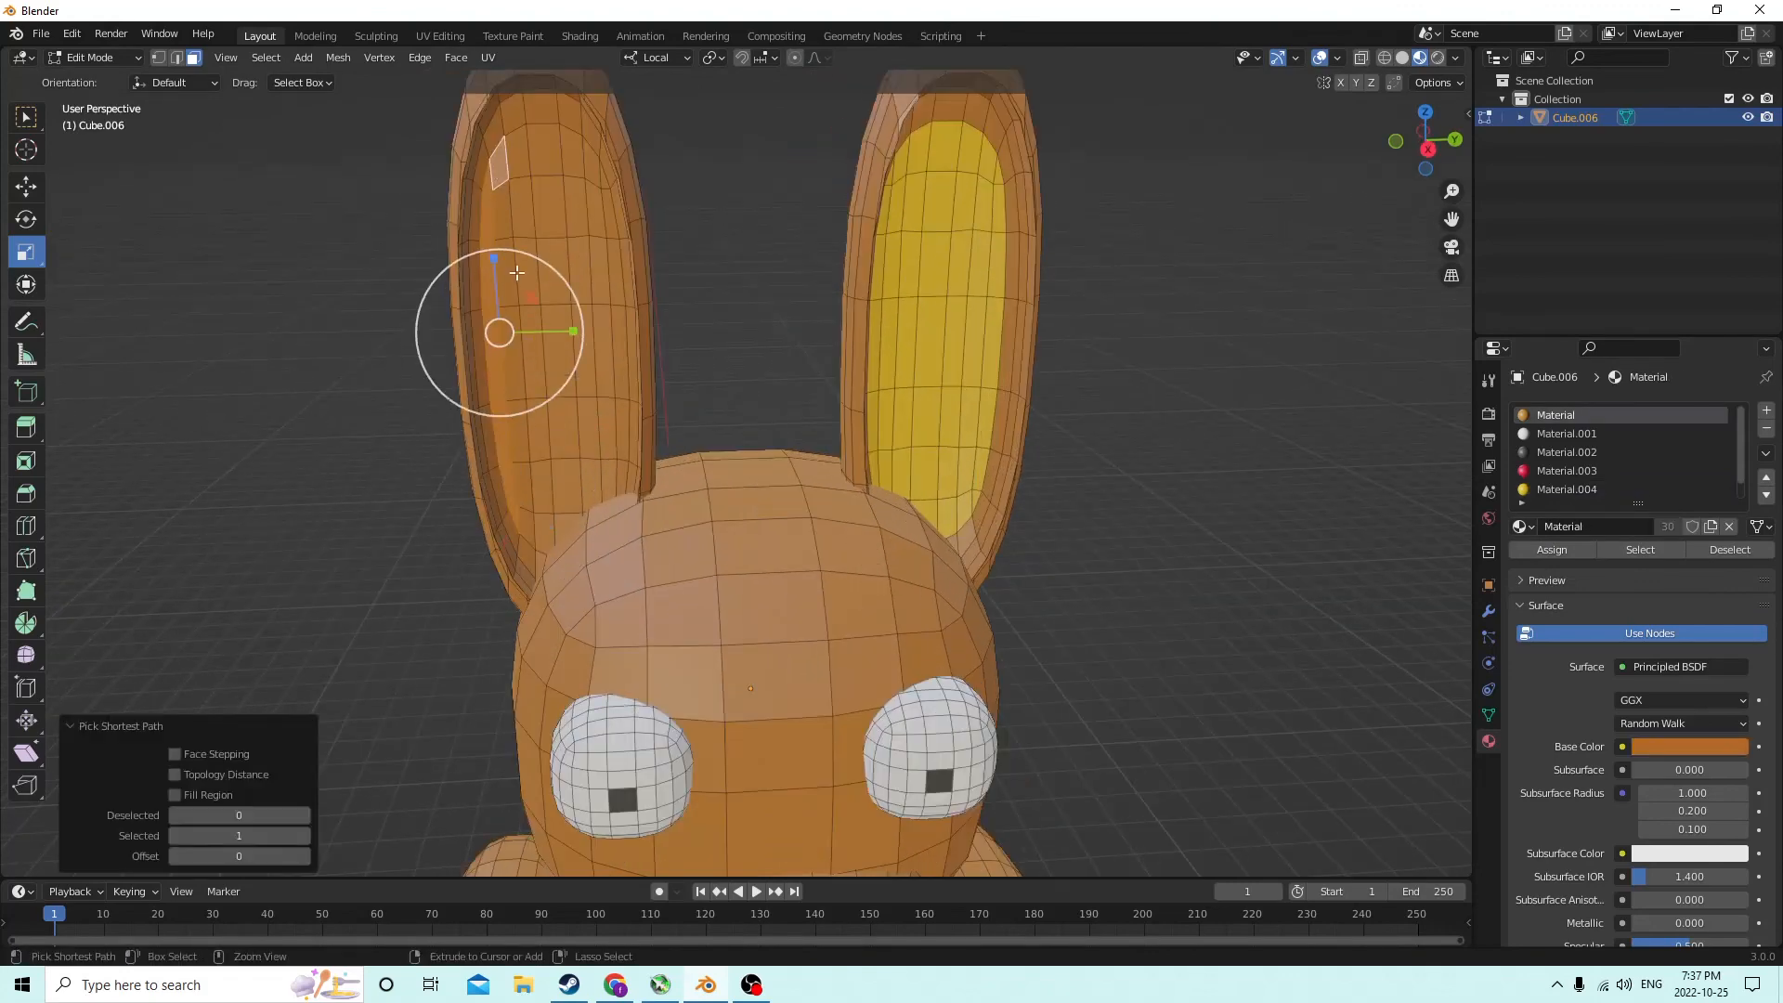
click(527, 513)
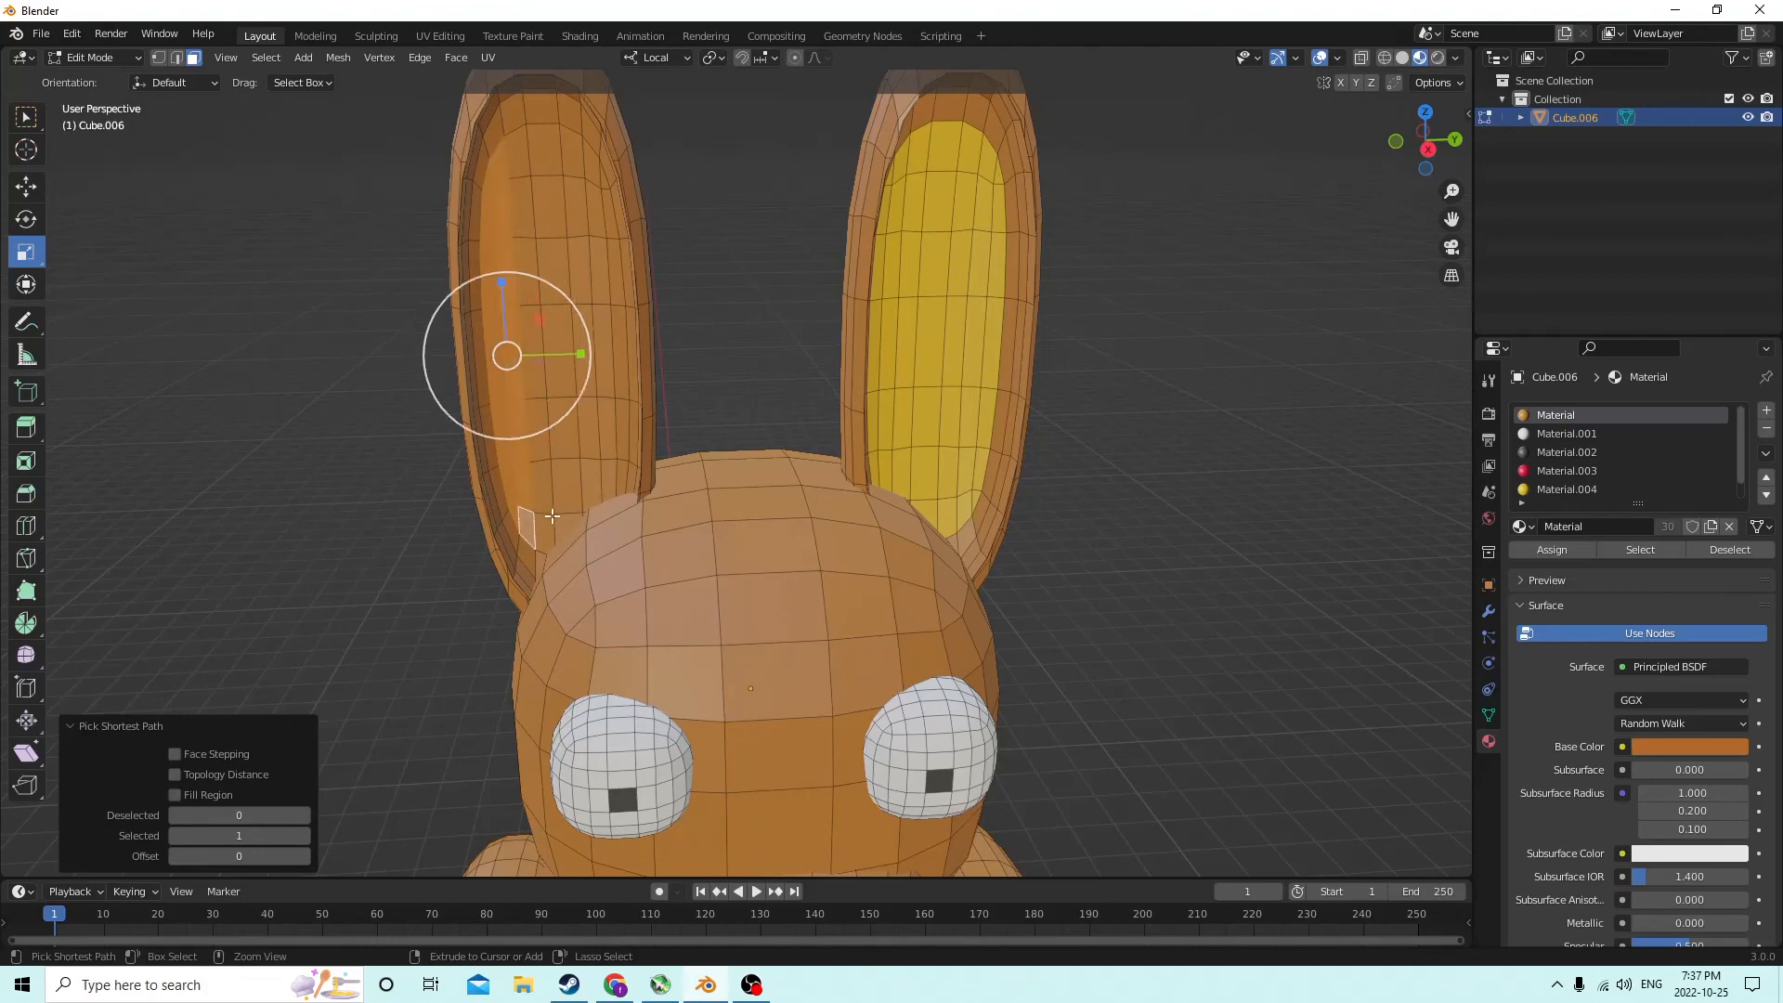
click(540, 152)
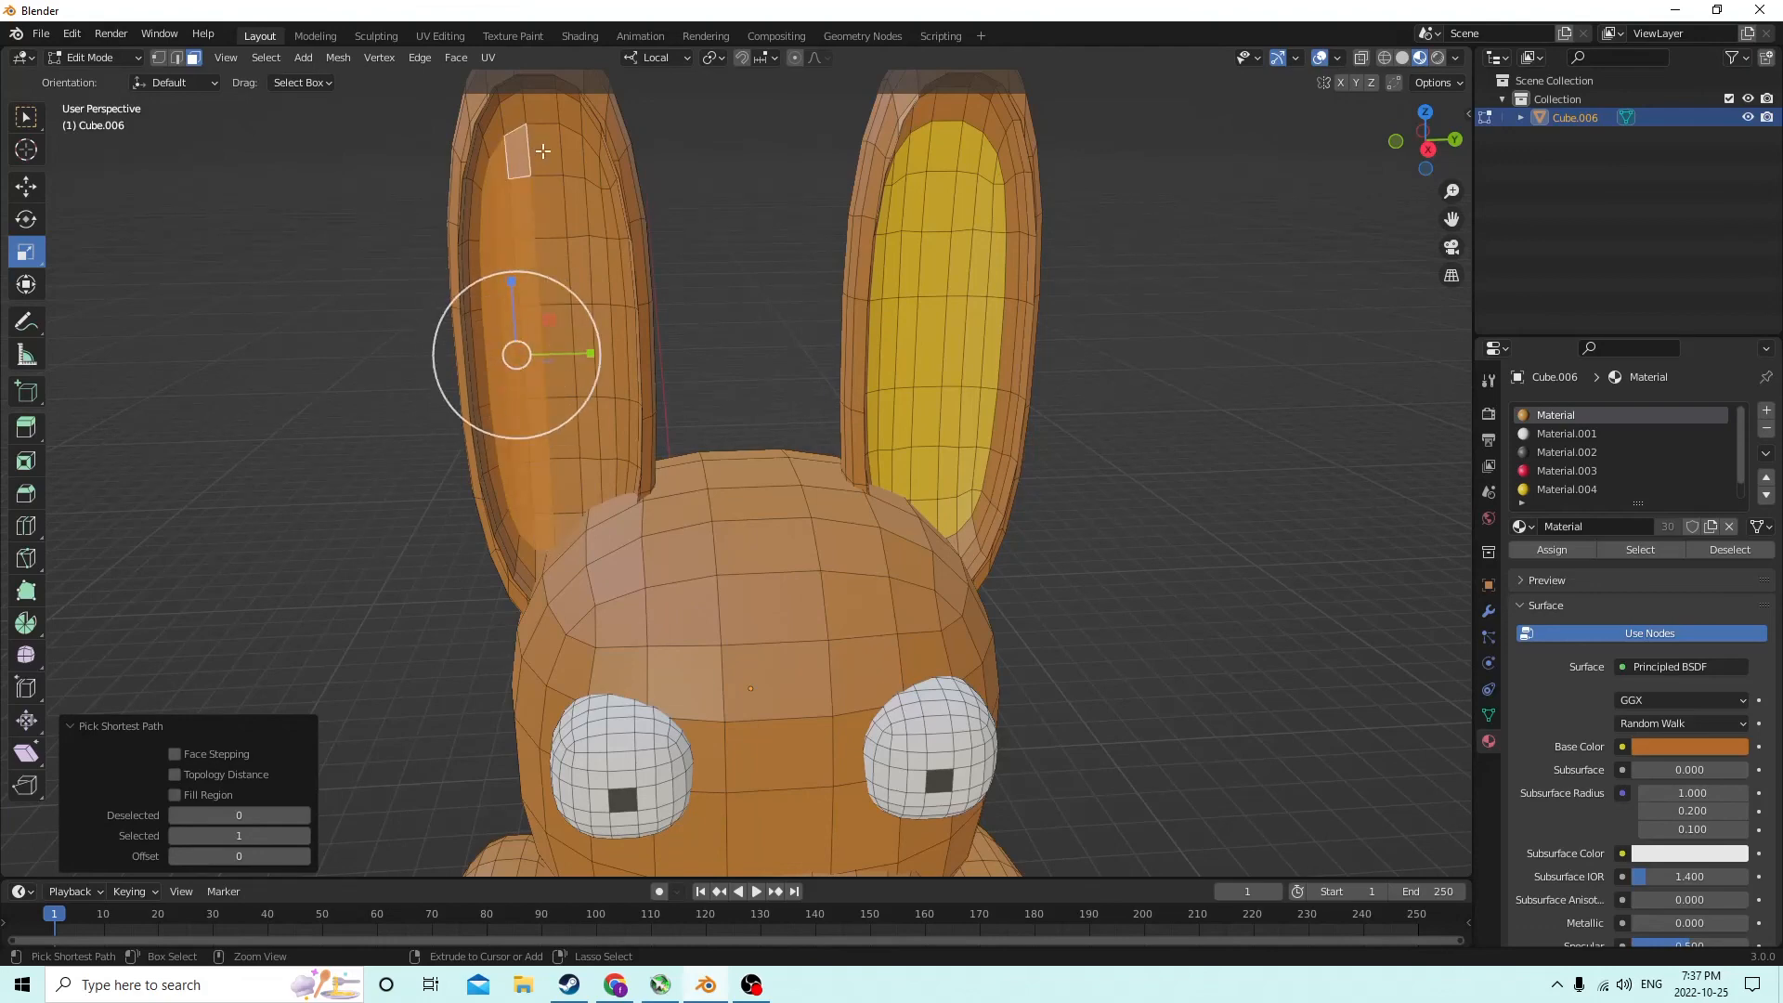
Extend the selection over the middle and inner-side face strips of the right ear's hollow
click(564, 526)
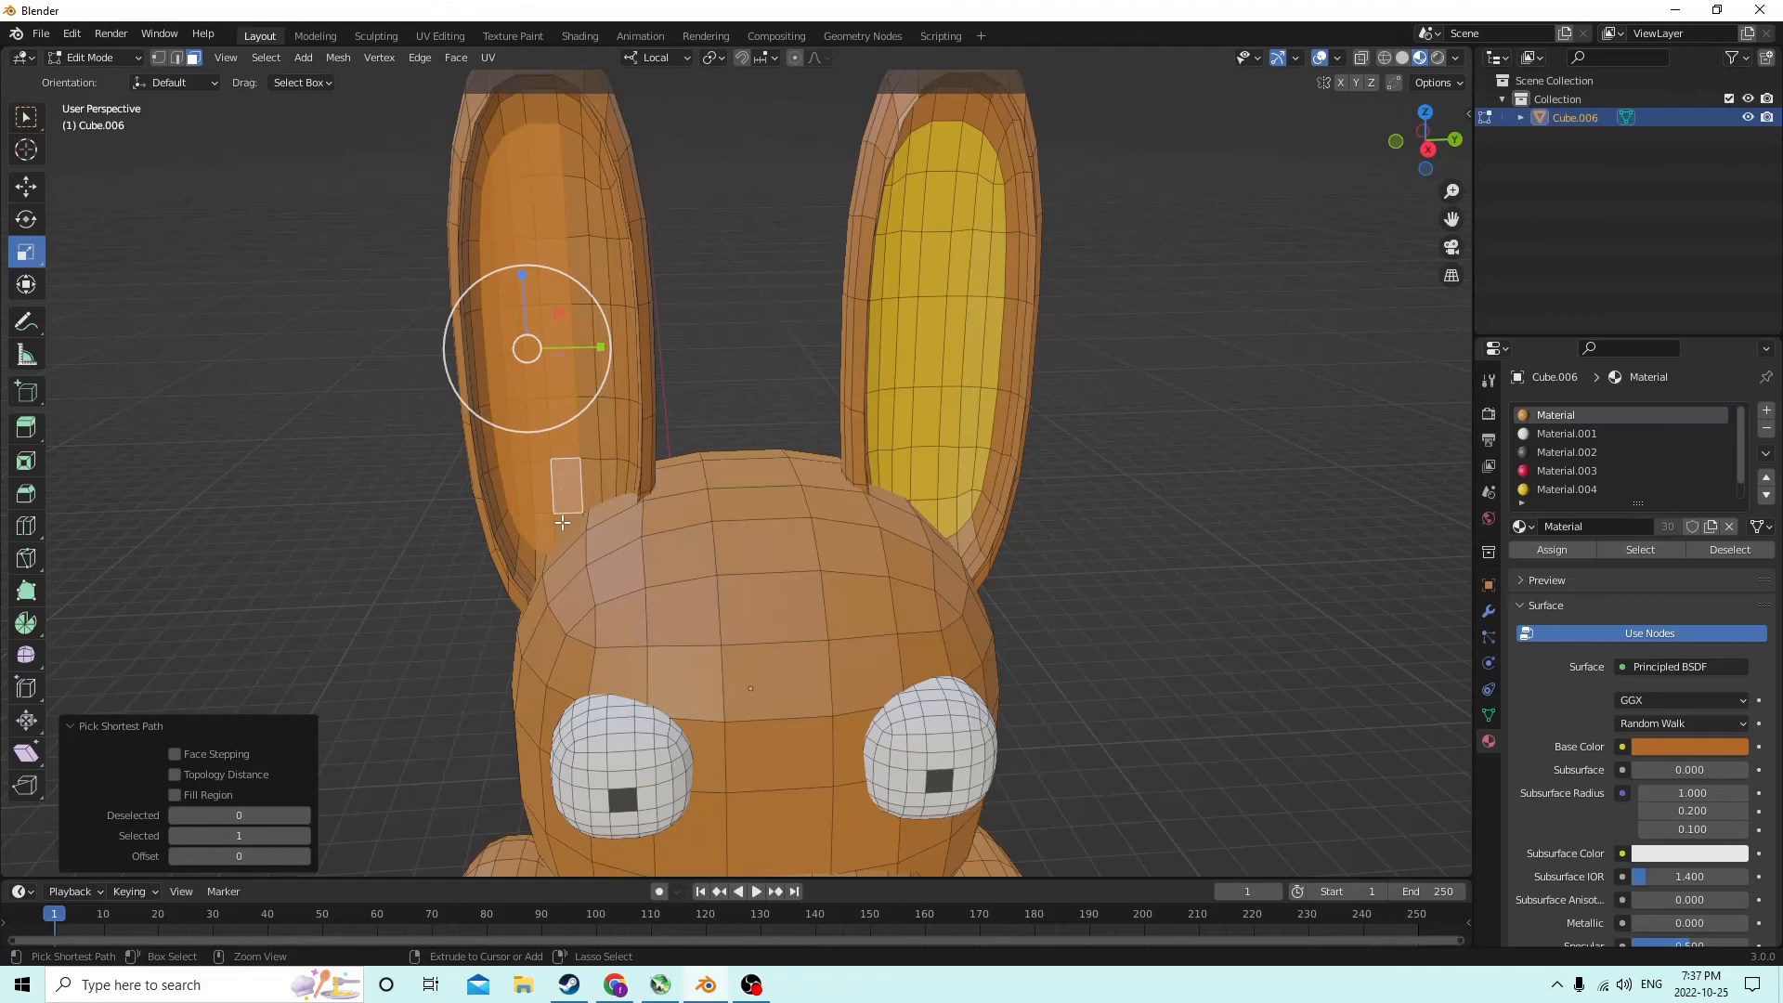
click(595, 483)
click(583, 149)
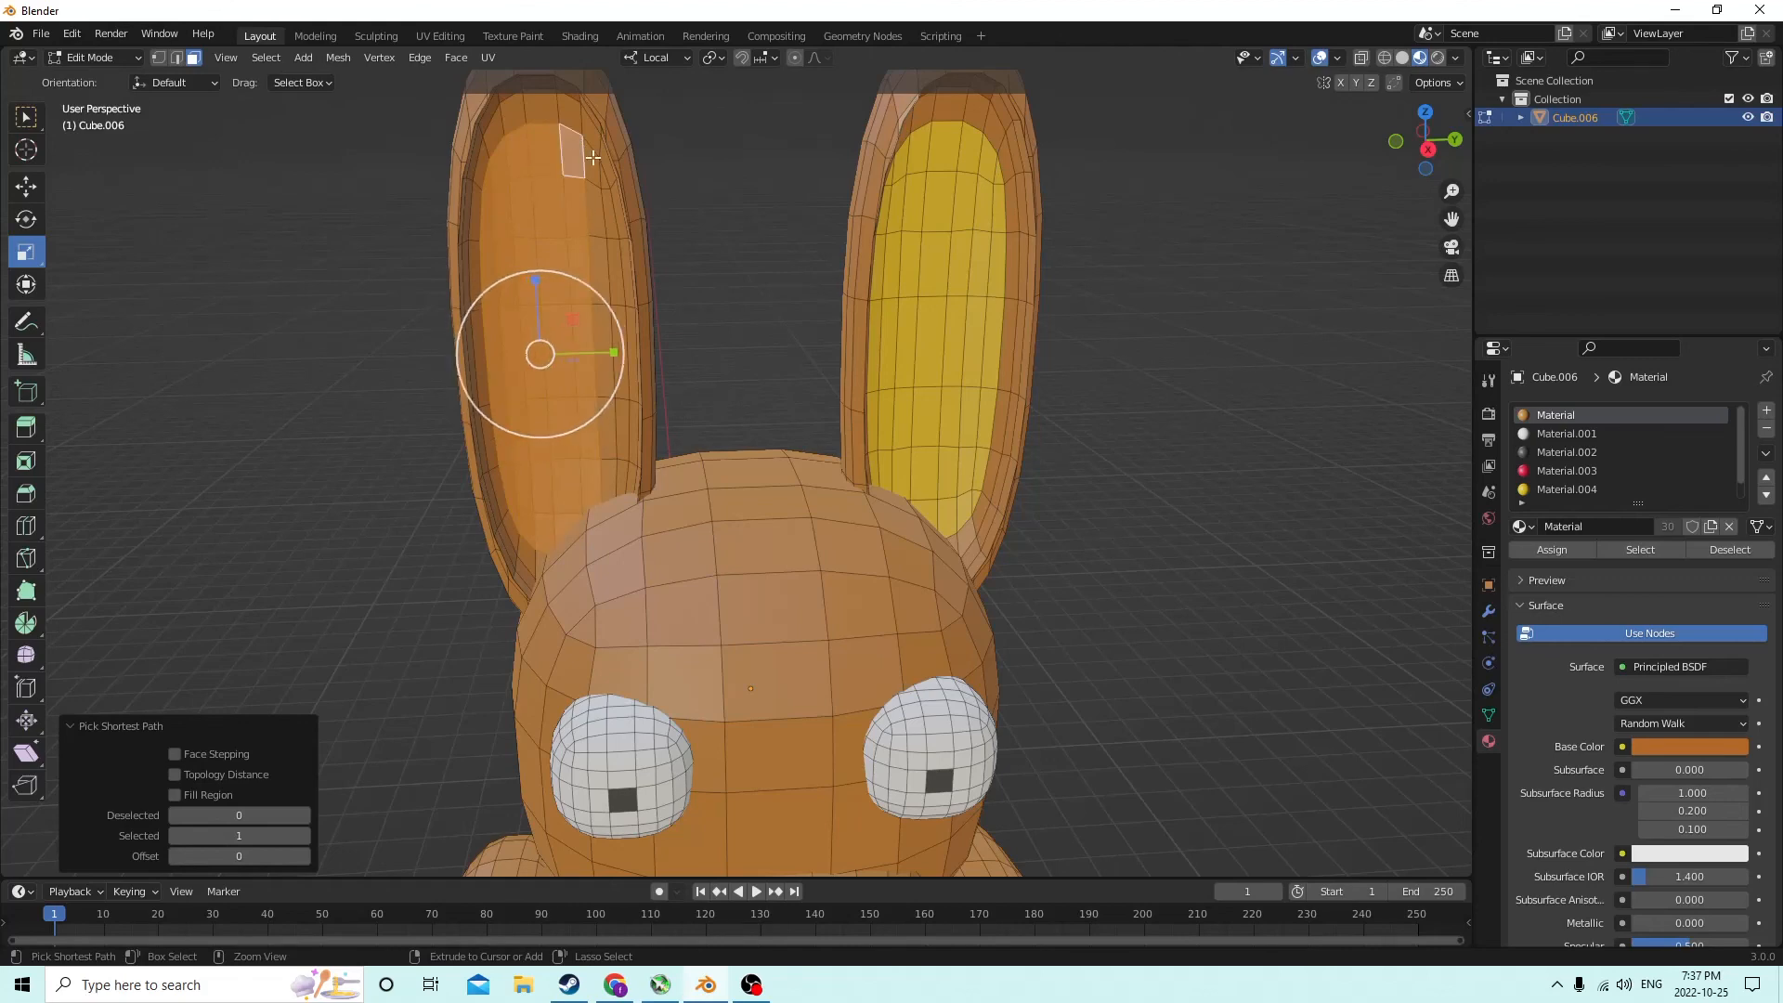
click(613, 474)
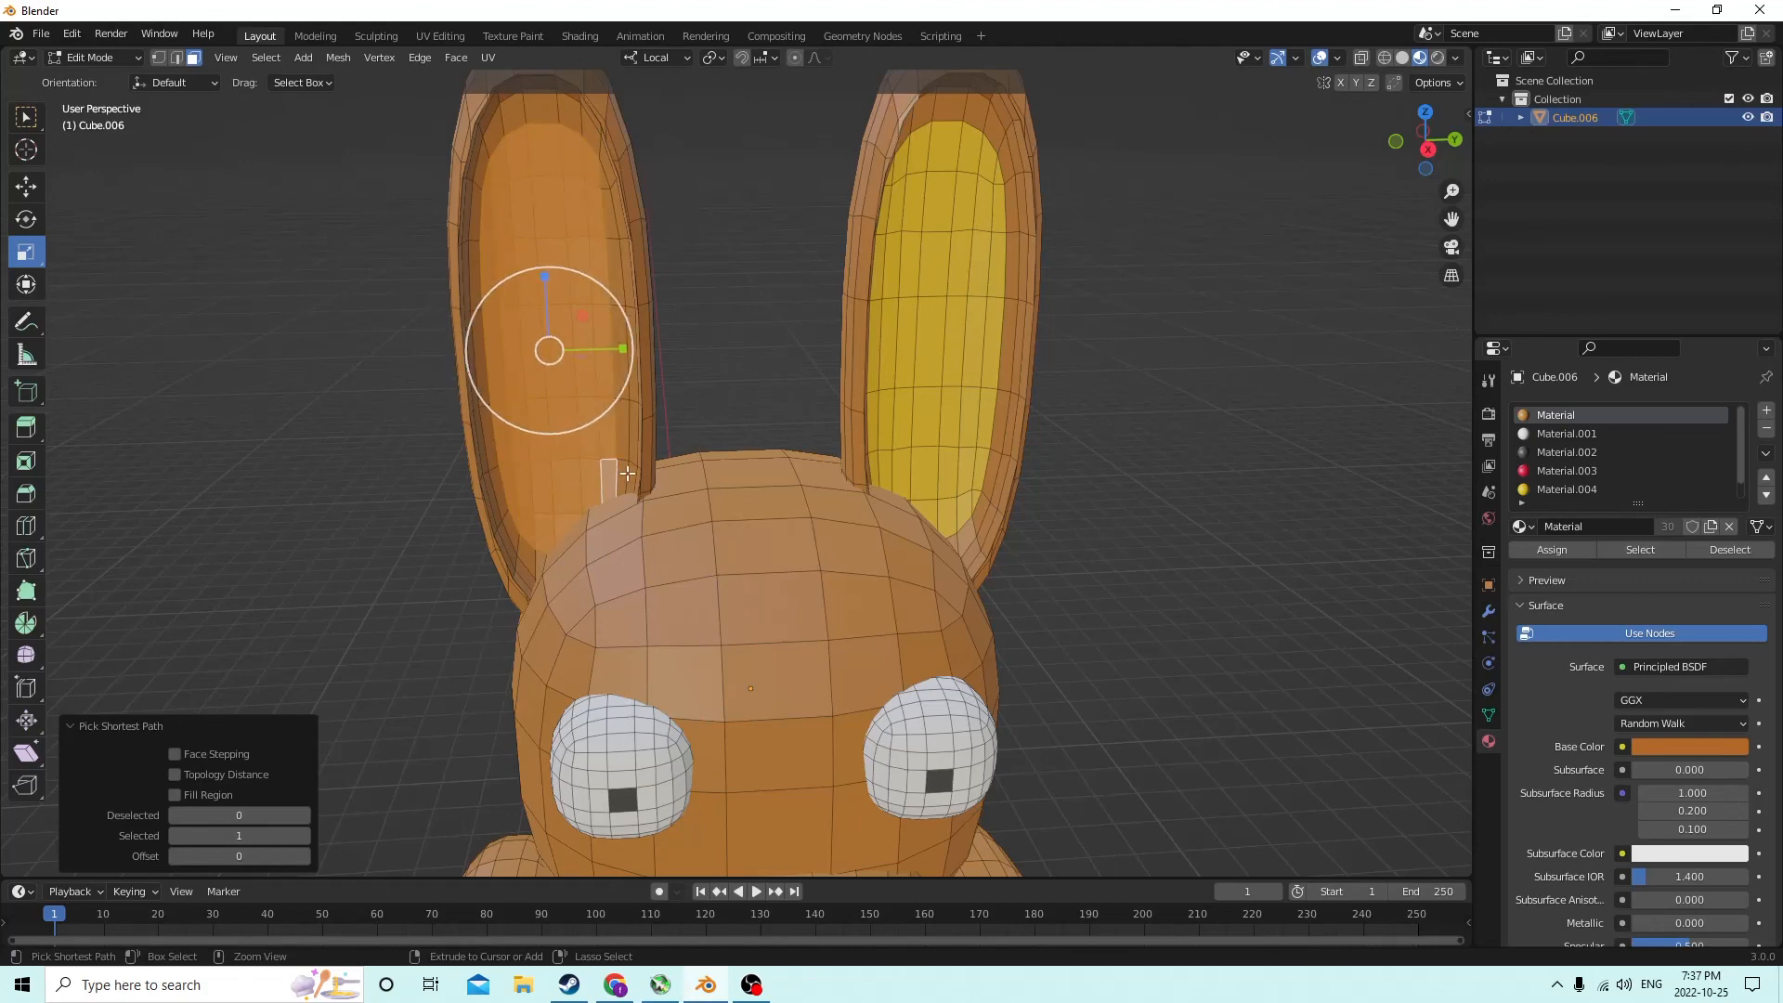
click(628, 464)
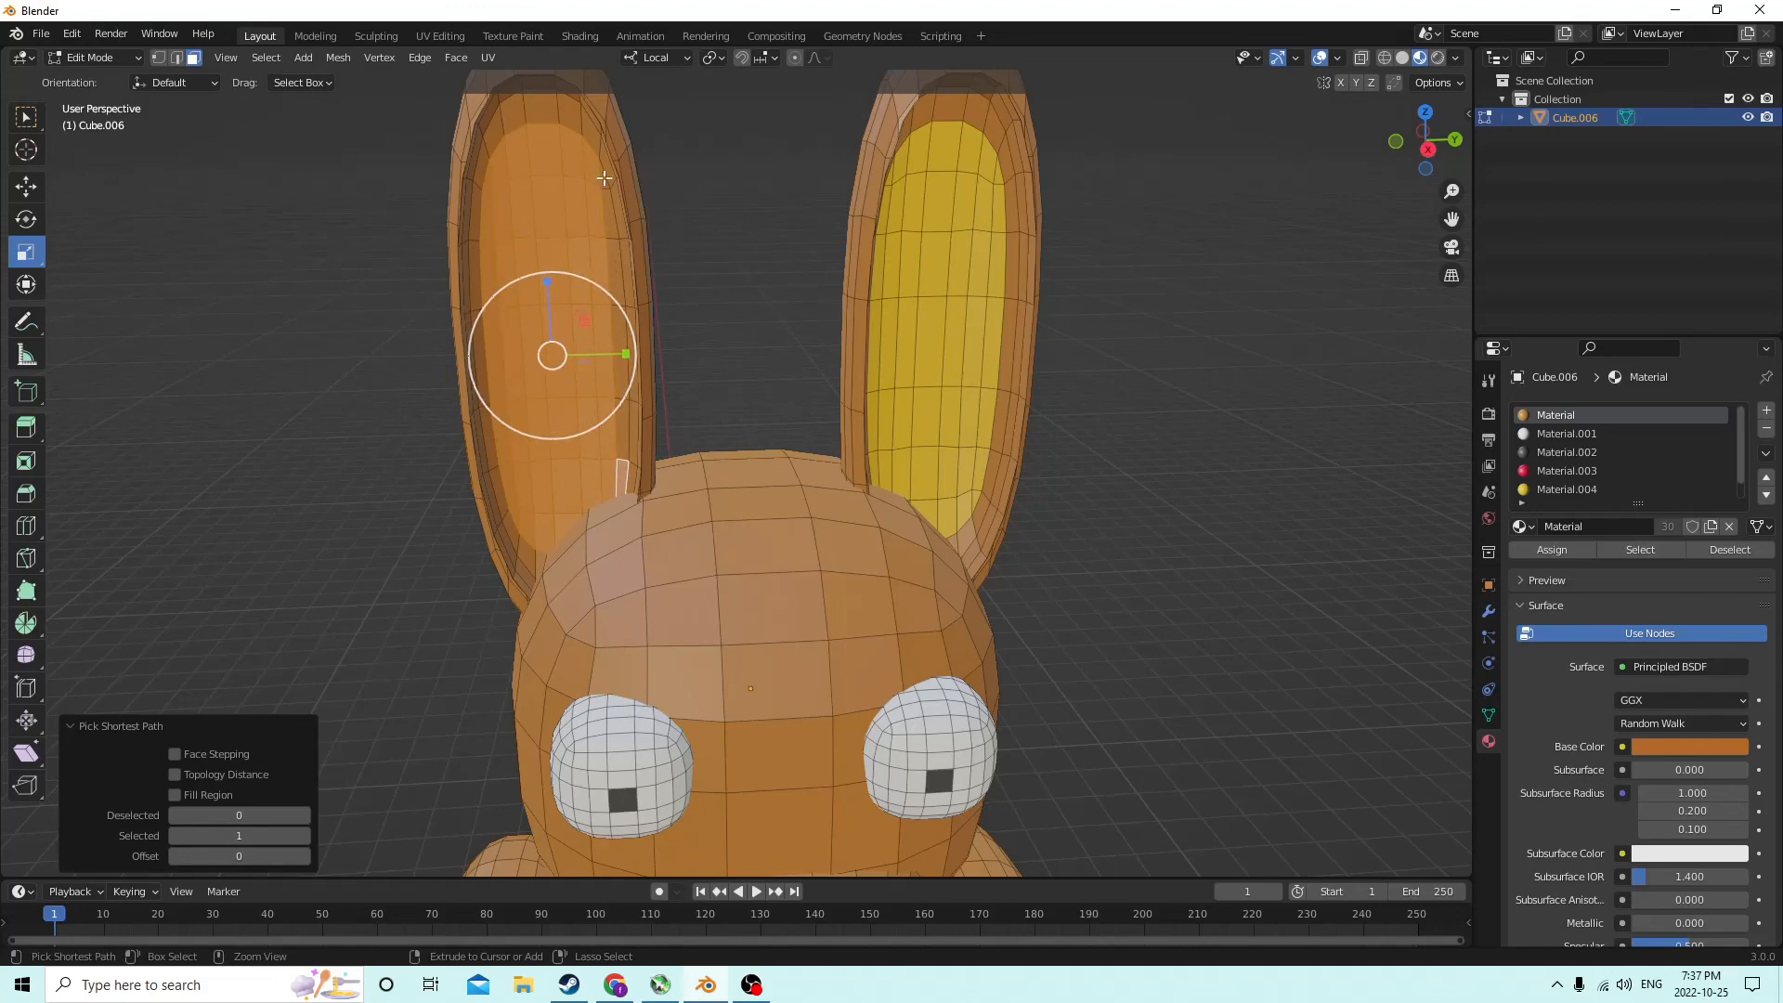
scroll(685, 186, down, 5)
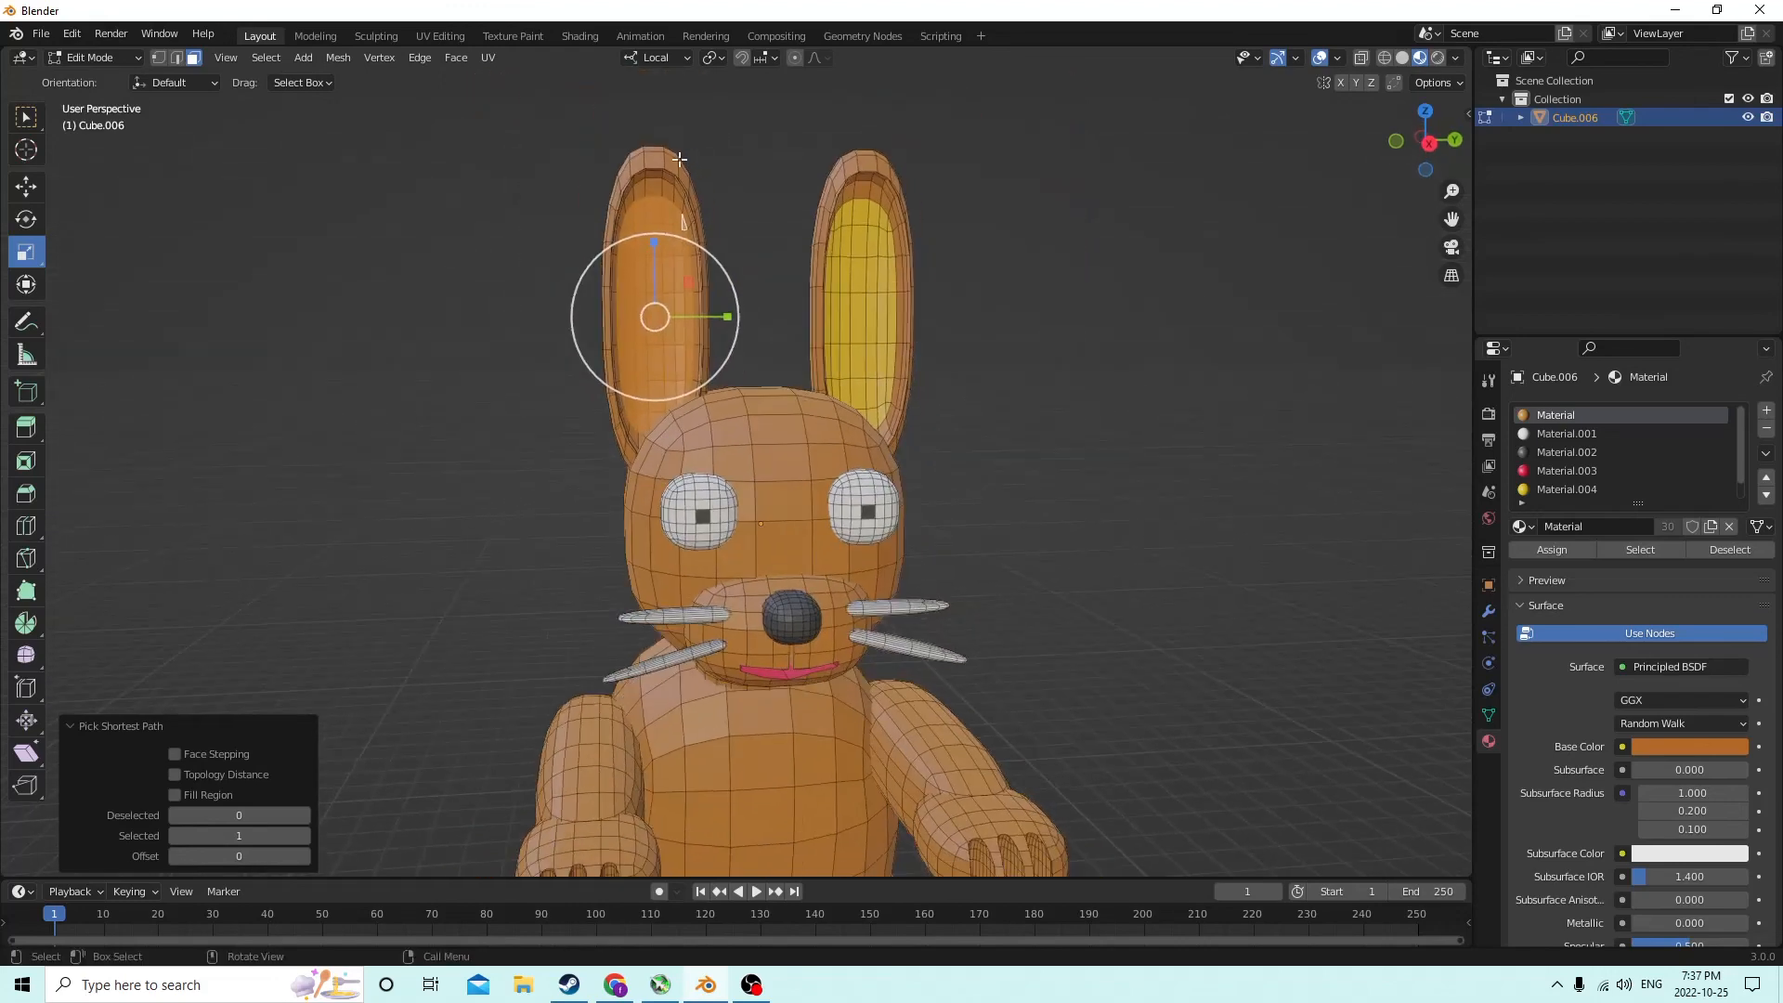
Assign the yellow Material.004 to the selected right inner-ear faces and return to Object Mode
click(1546, 489)
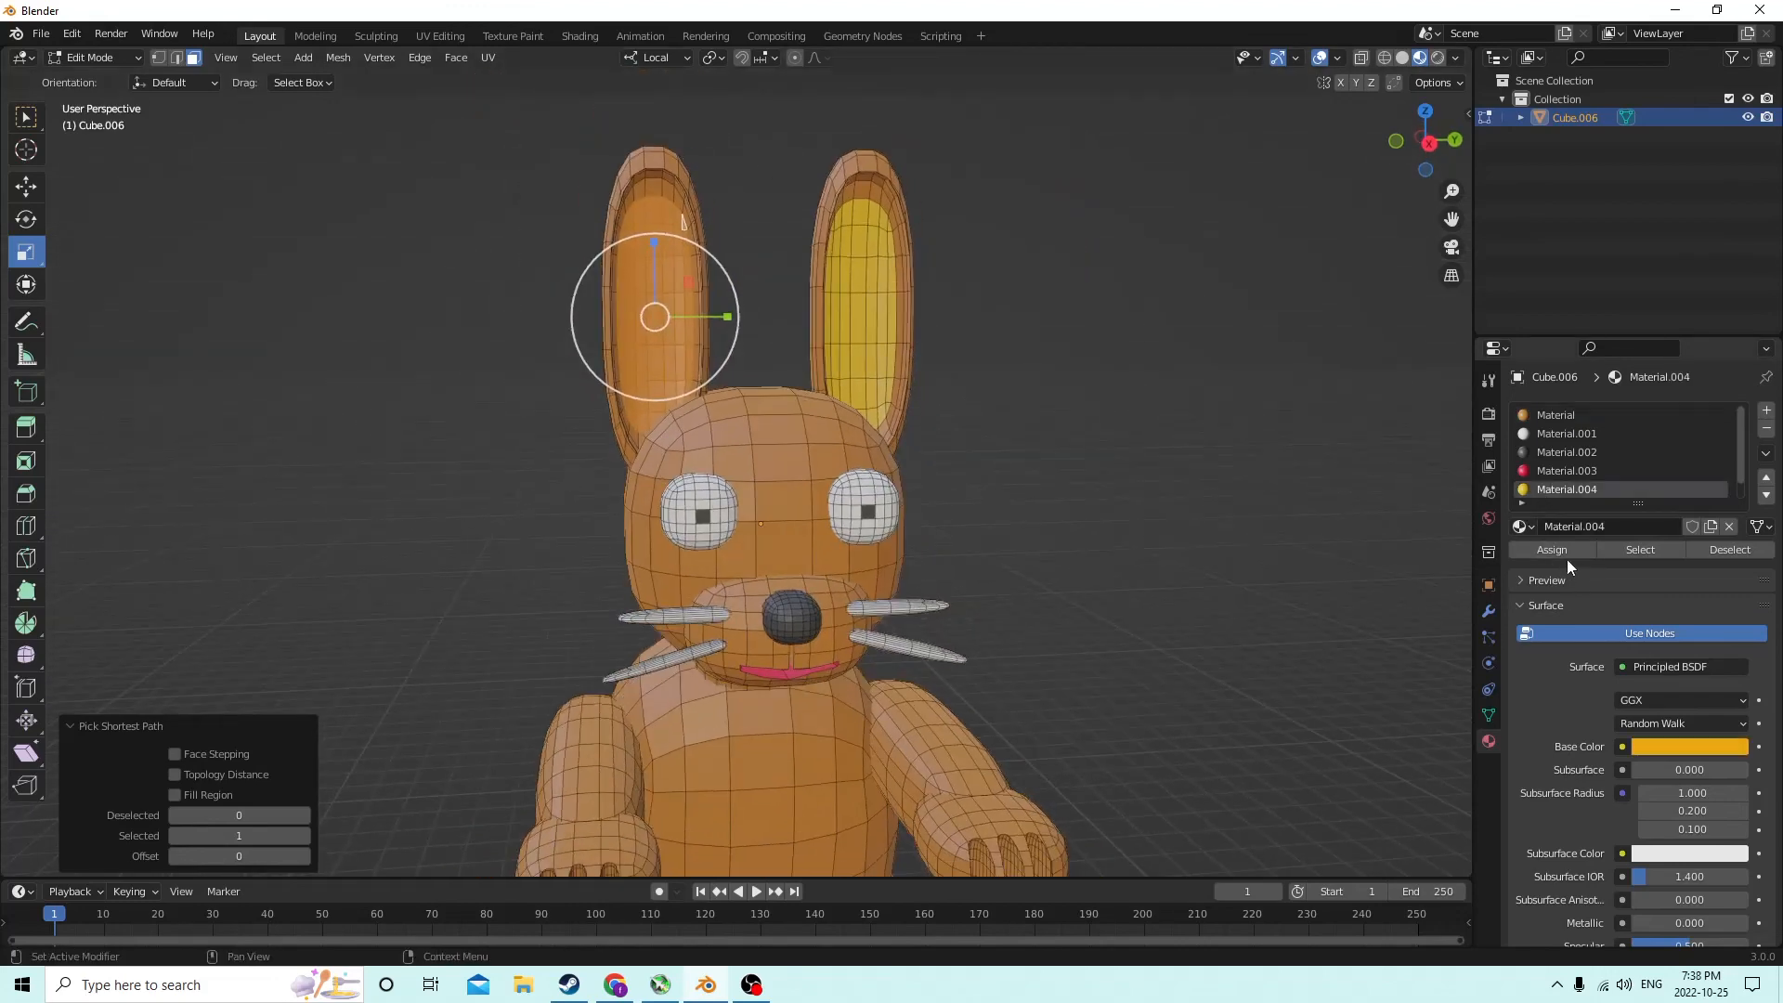
click(1561, 554)
shift+middle_drag(1288, 523, 812, 637)
scroll(1190, 519, down, 5)
key(Tab)
Move the whole rabbit about -0.169 m along its local X axis
scroll(1288, 581, up, 2)
key(g)
key(x)
key(x)
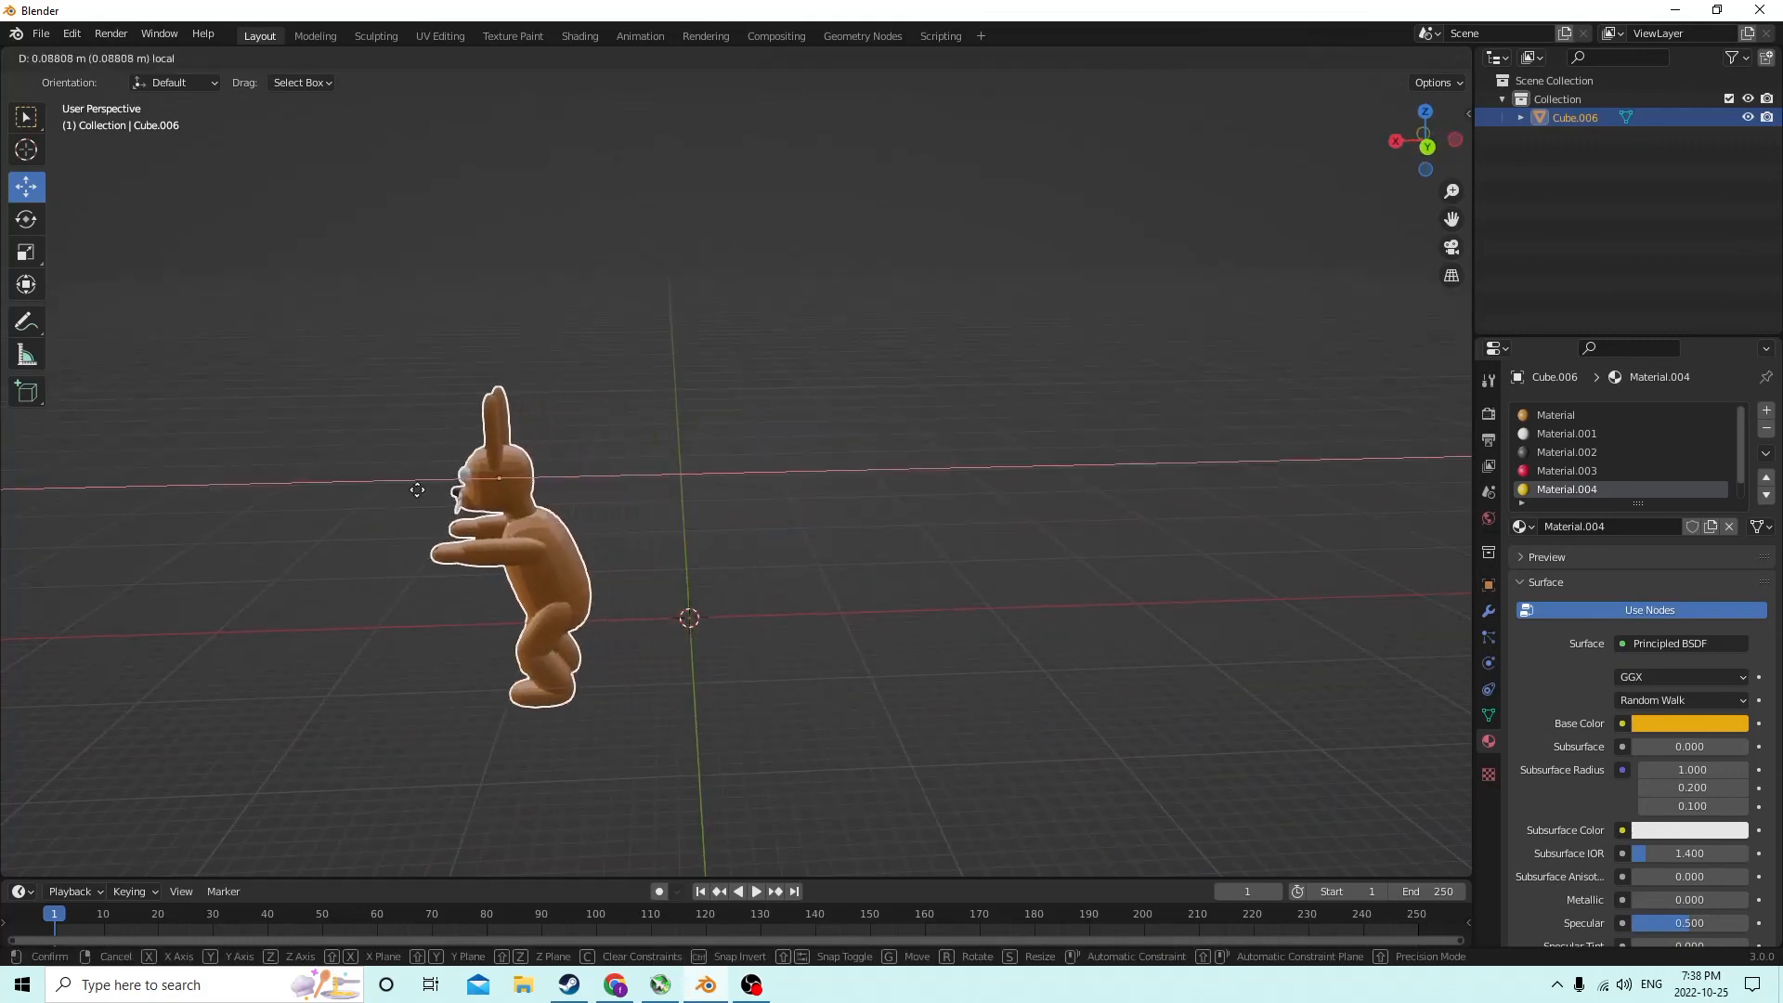
click(971, 568)
middle_drag(972, 567, 1180, 616)
scroll(973, 559, up, 4)
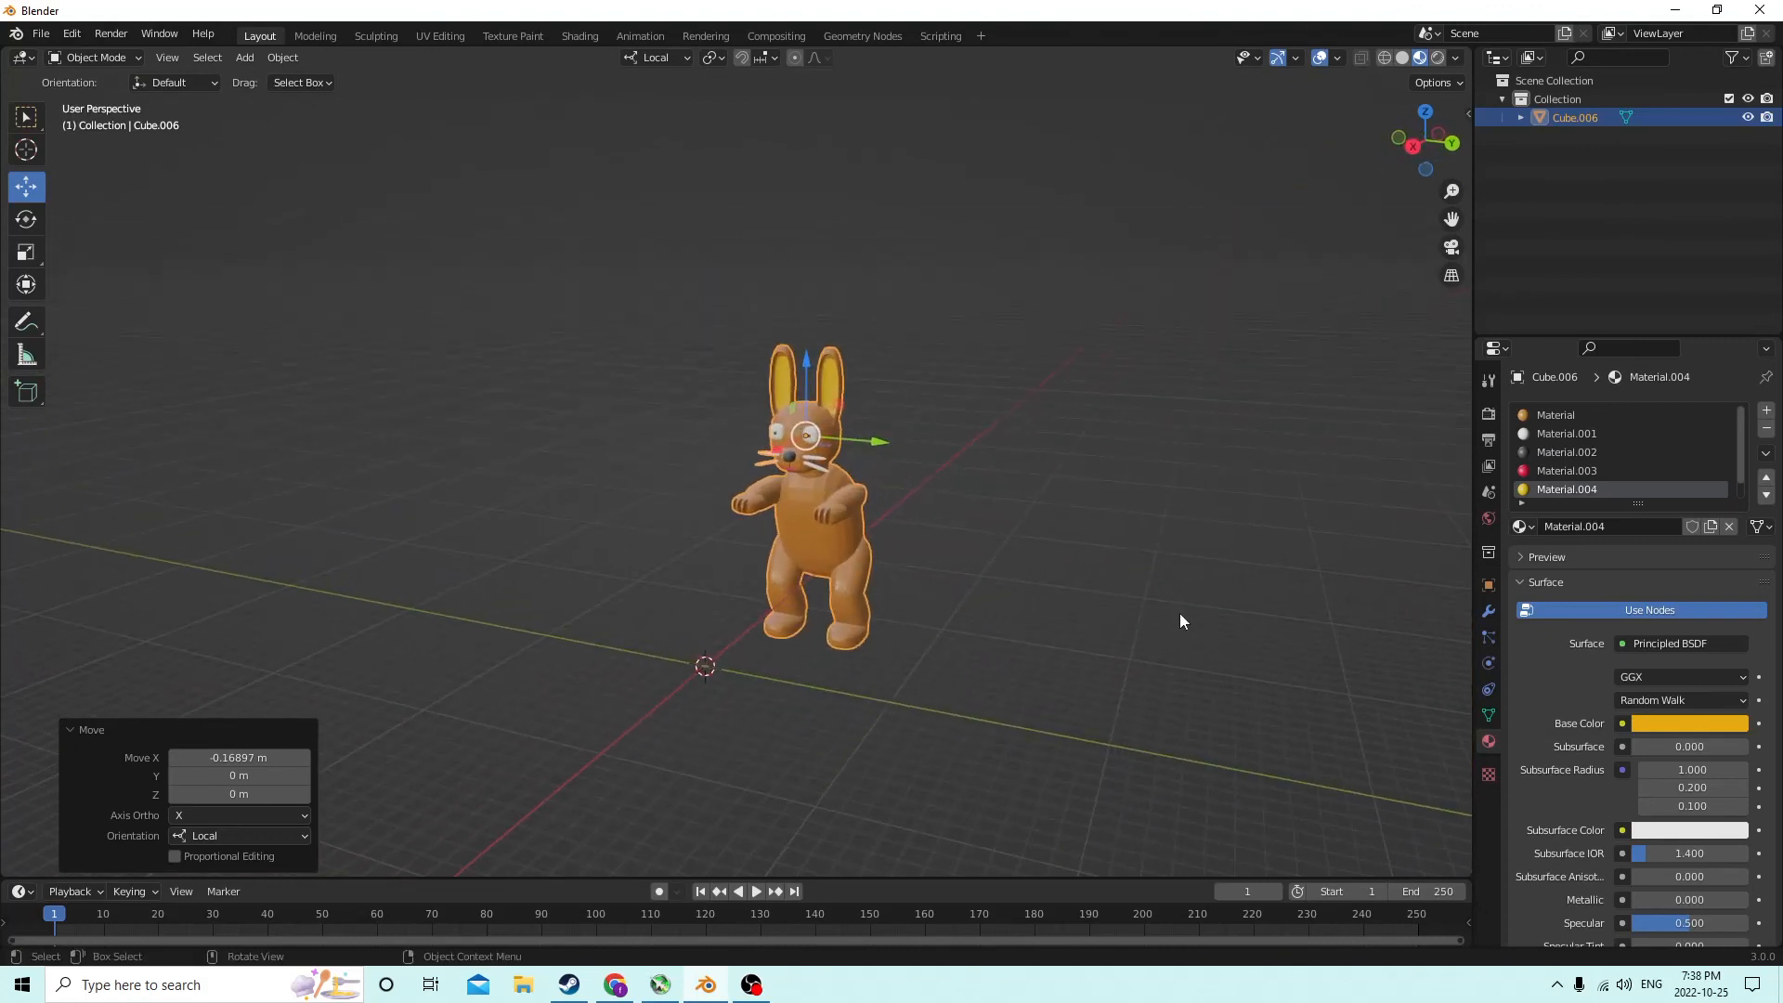
Scale the rabbit down uniformly by a factor of about 0.41
key(s)
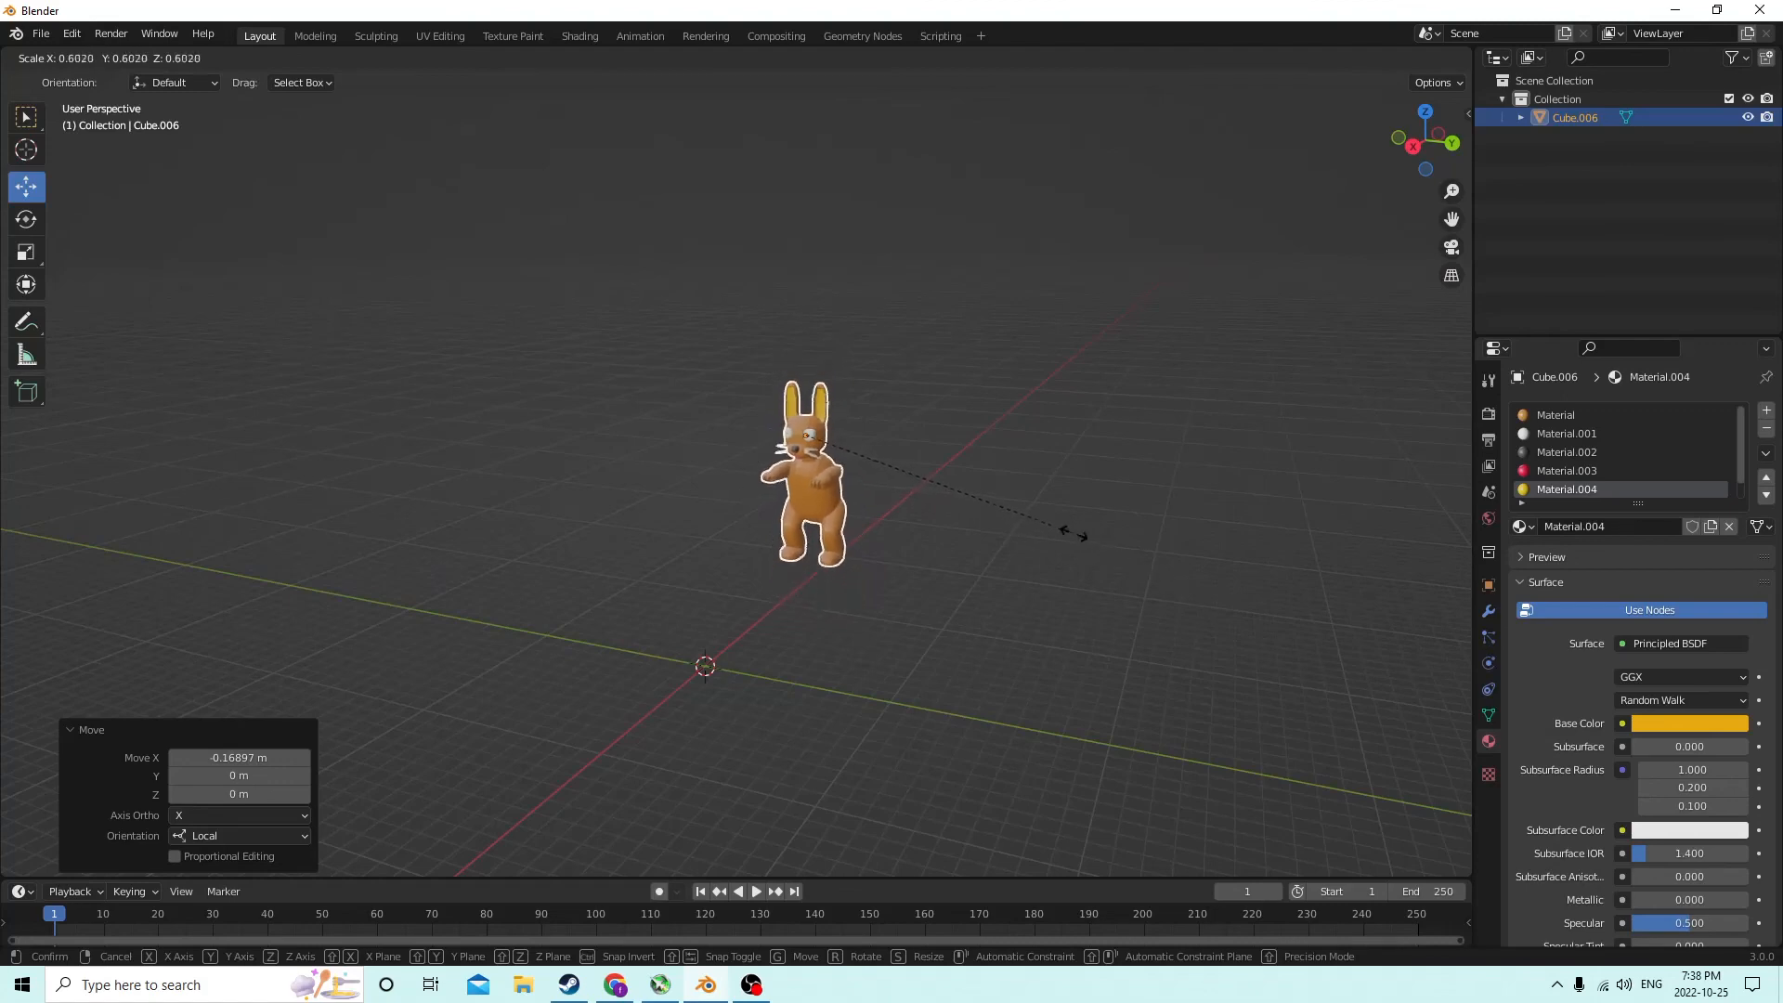
click(995, 497)
middle_drag(995, 503, 881, 423)
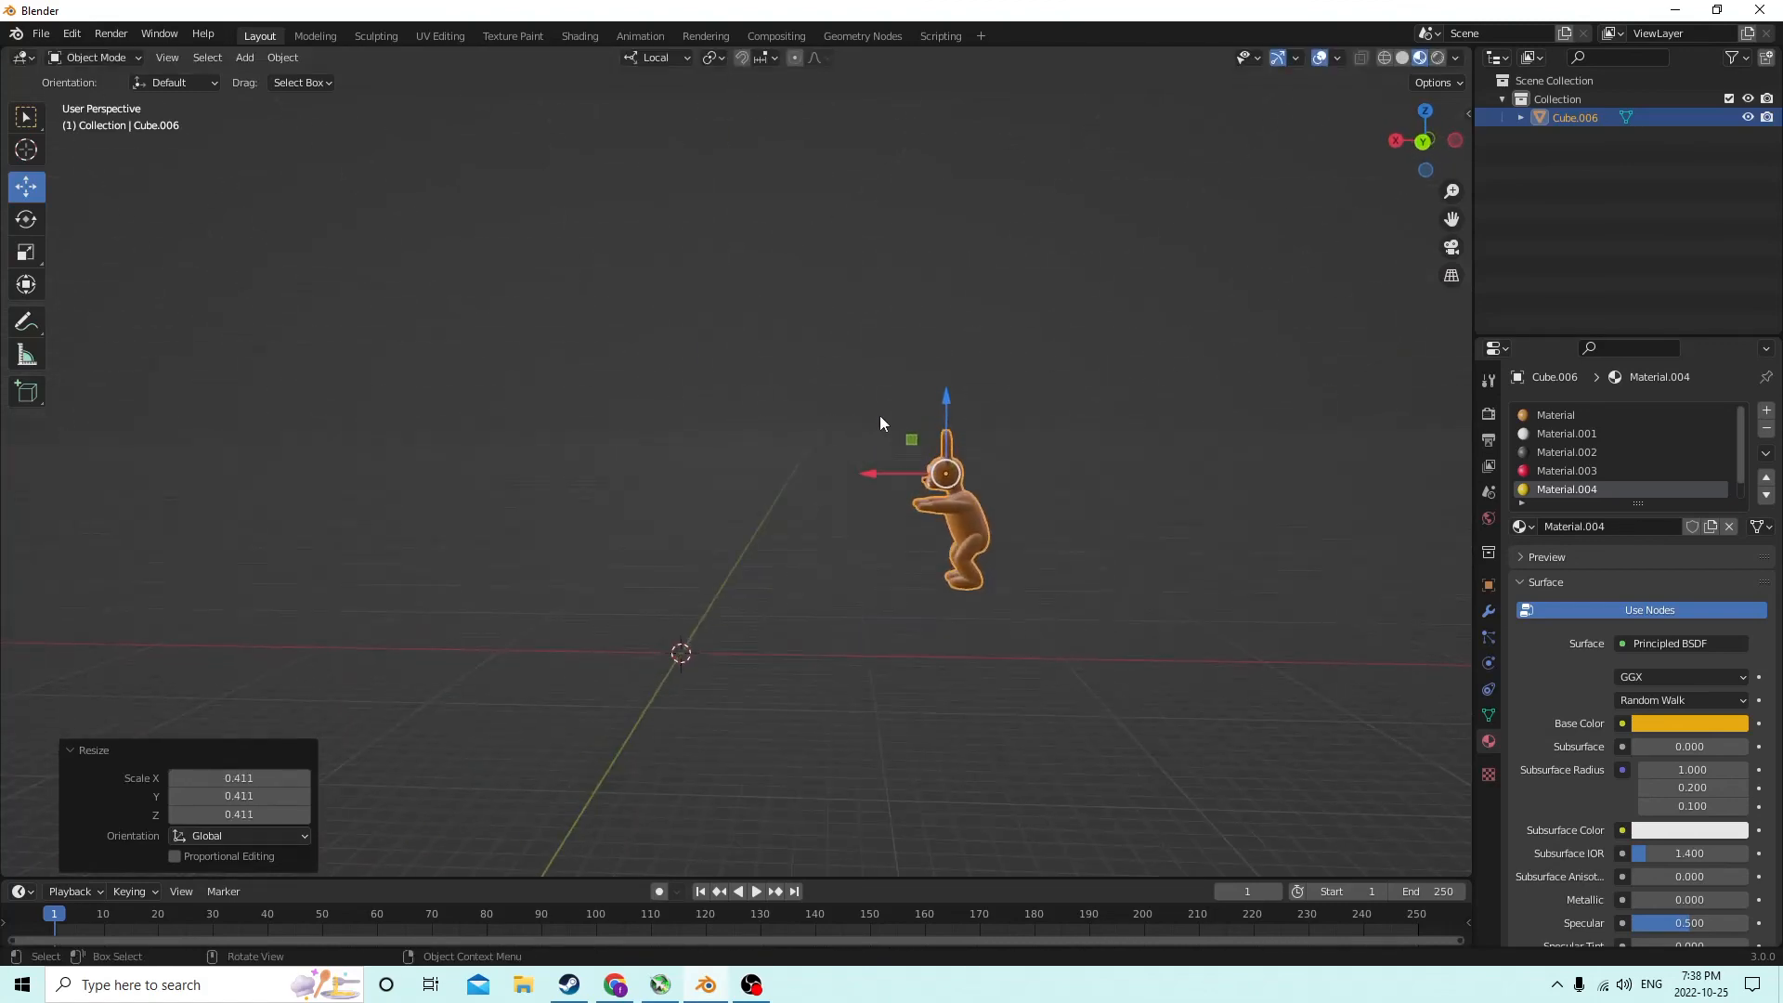
Lower the rabbit about 0.046 m along its local Z axis towards the ground plane
drag(951, 400, 963, 485)
scroll(983, 502, up, 4)
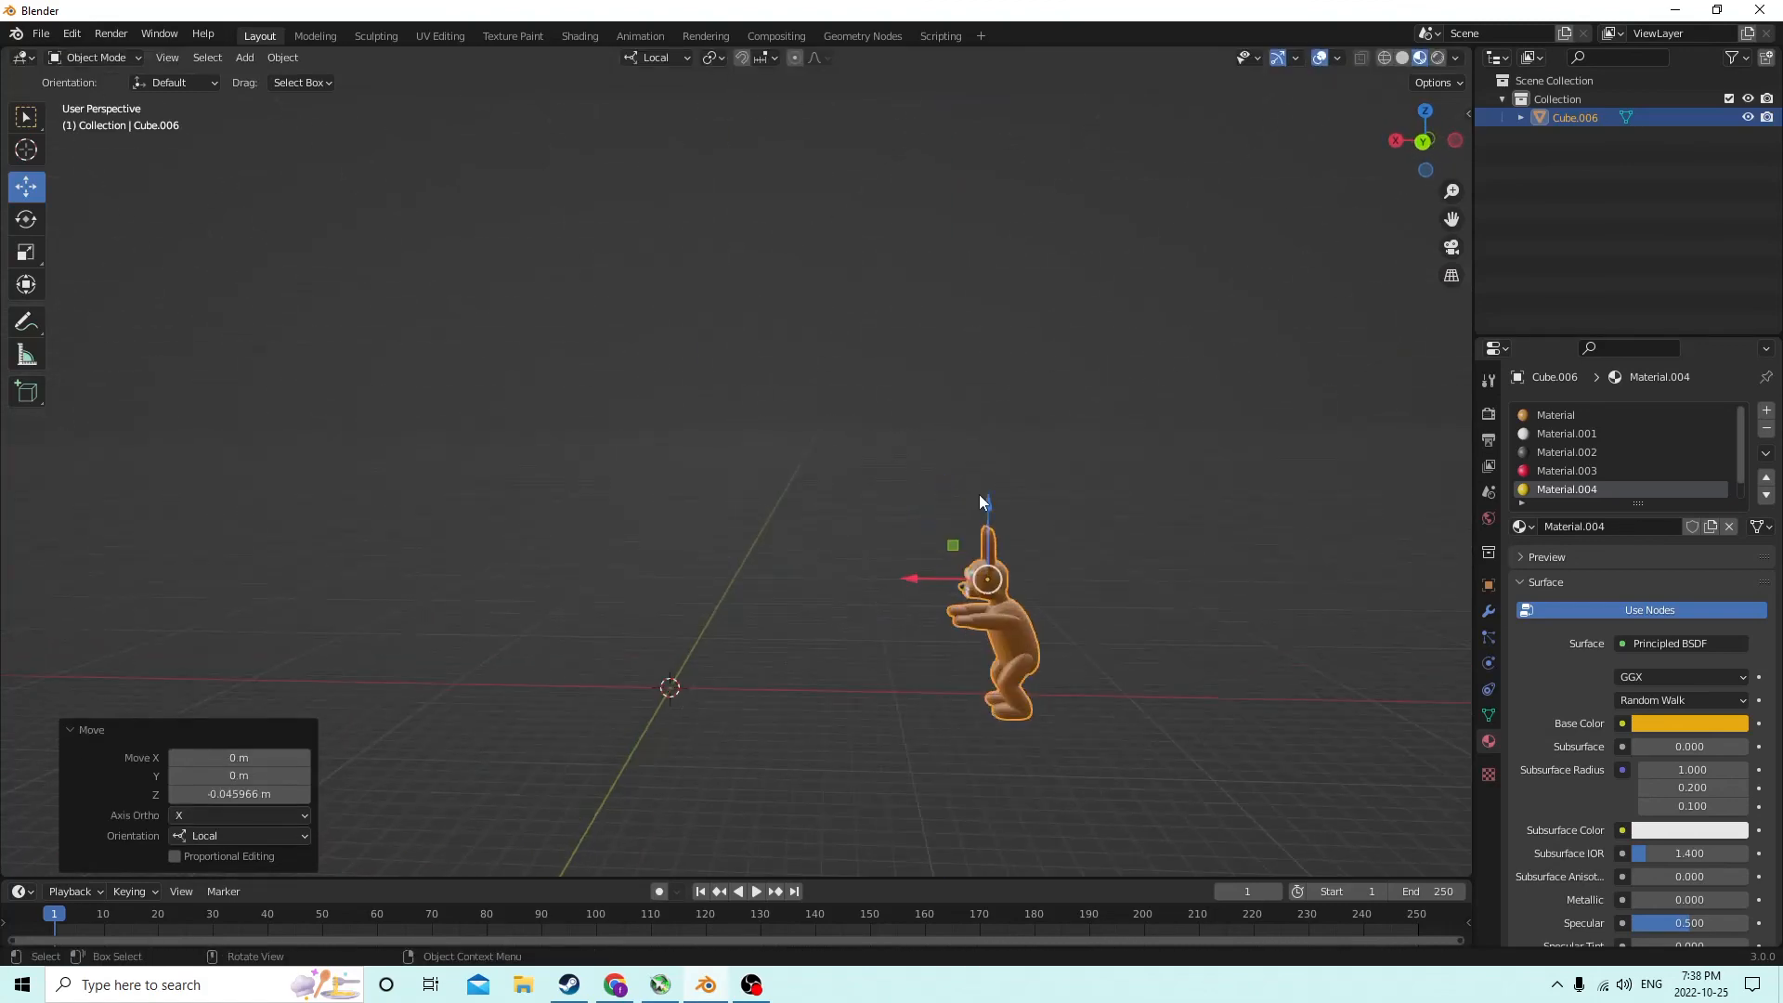
middle_drag(1070, 546, 1272, 585)
scroll(1162, 609, up, 2)
middle_drag(1157, 543, 1158, 515)
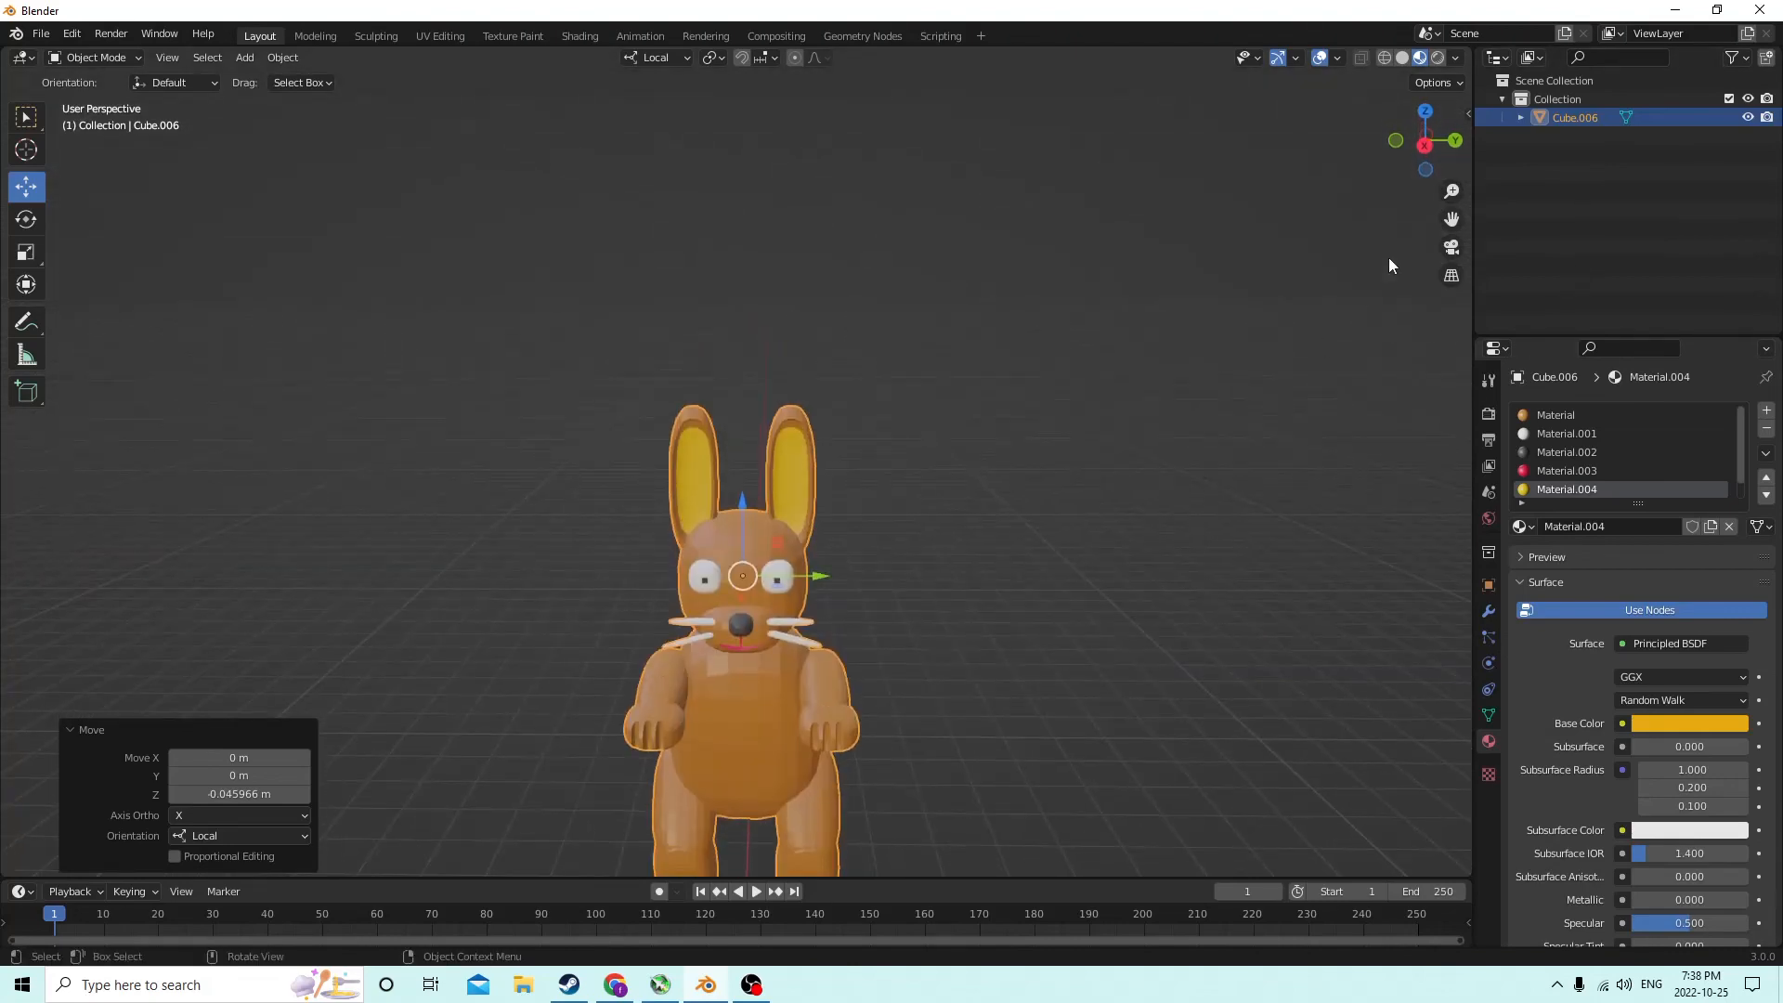
middle_drag(1244, 734, 1312, 760)
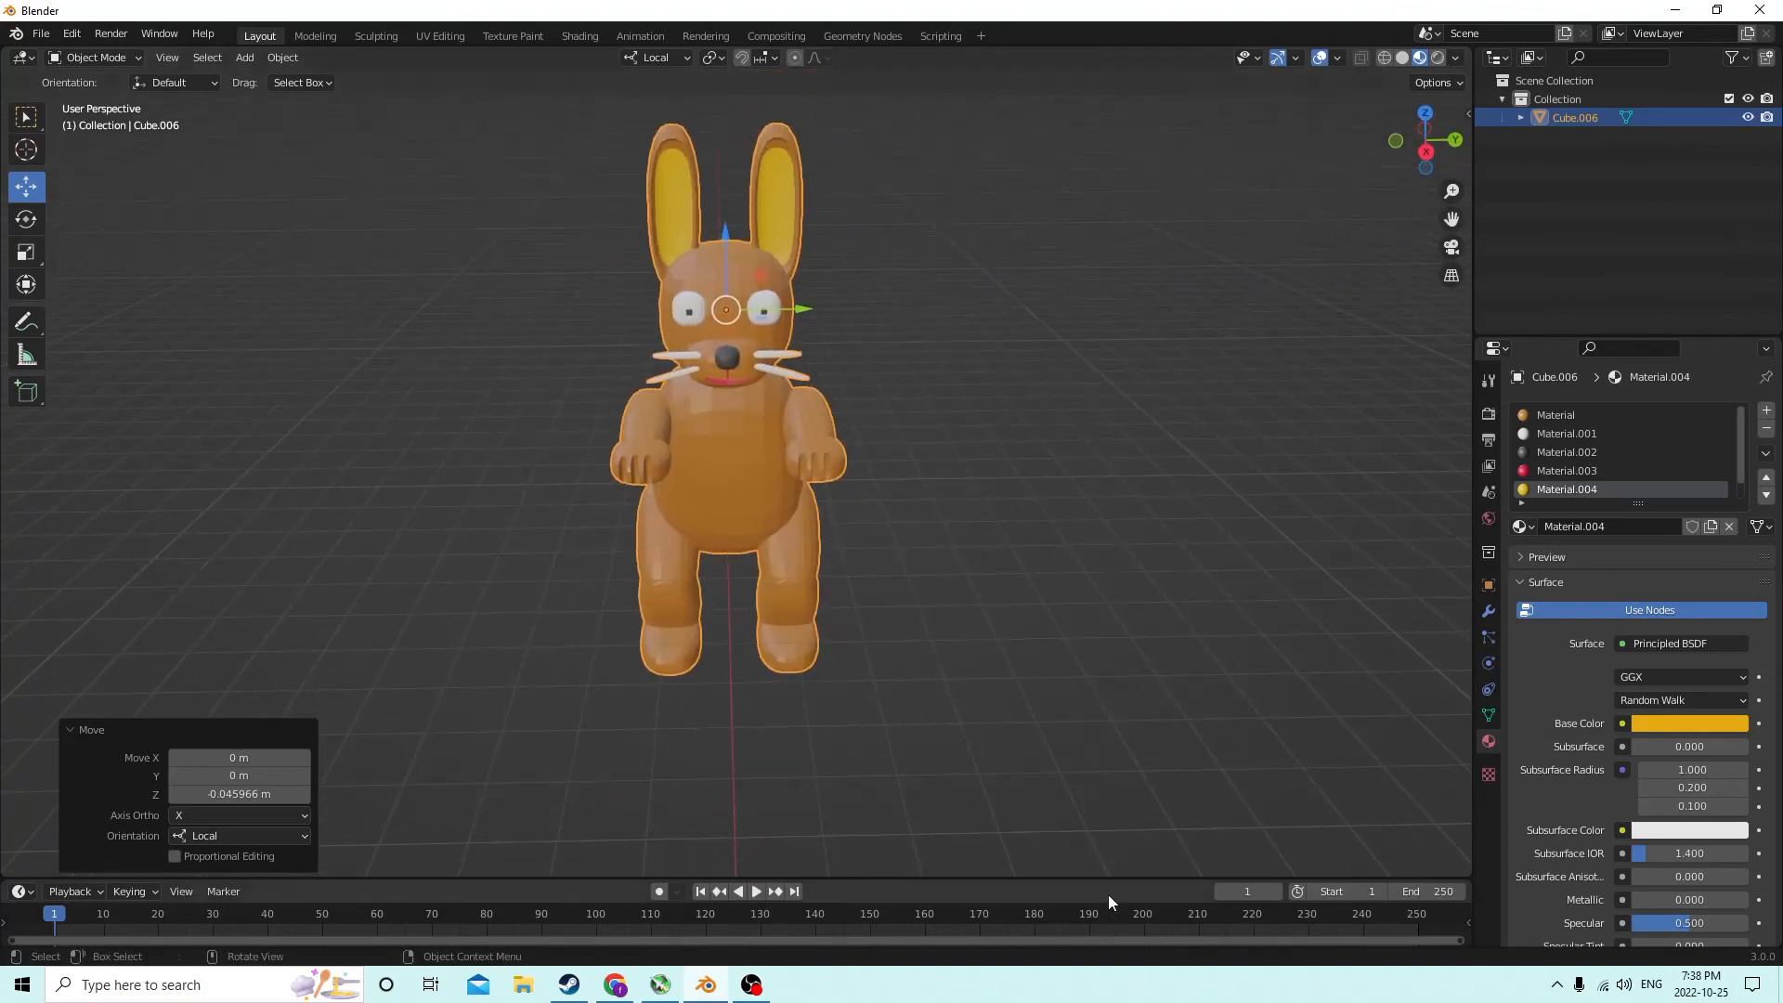